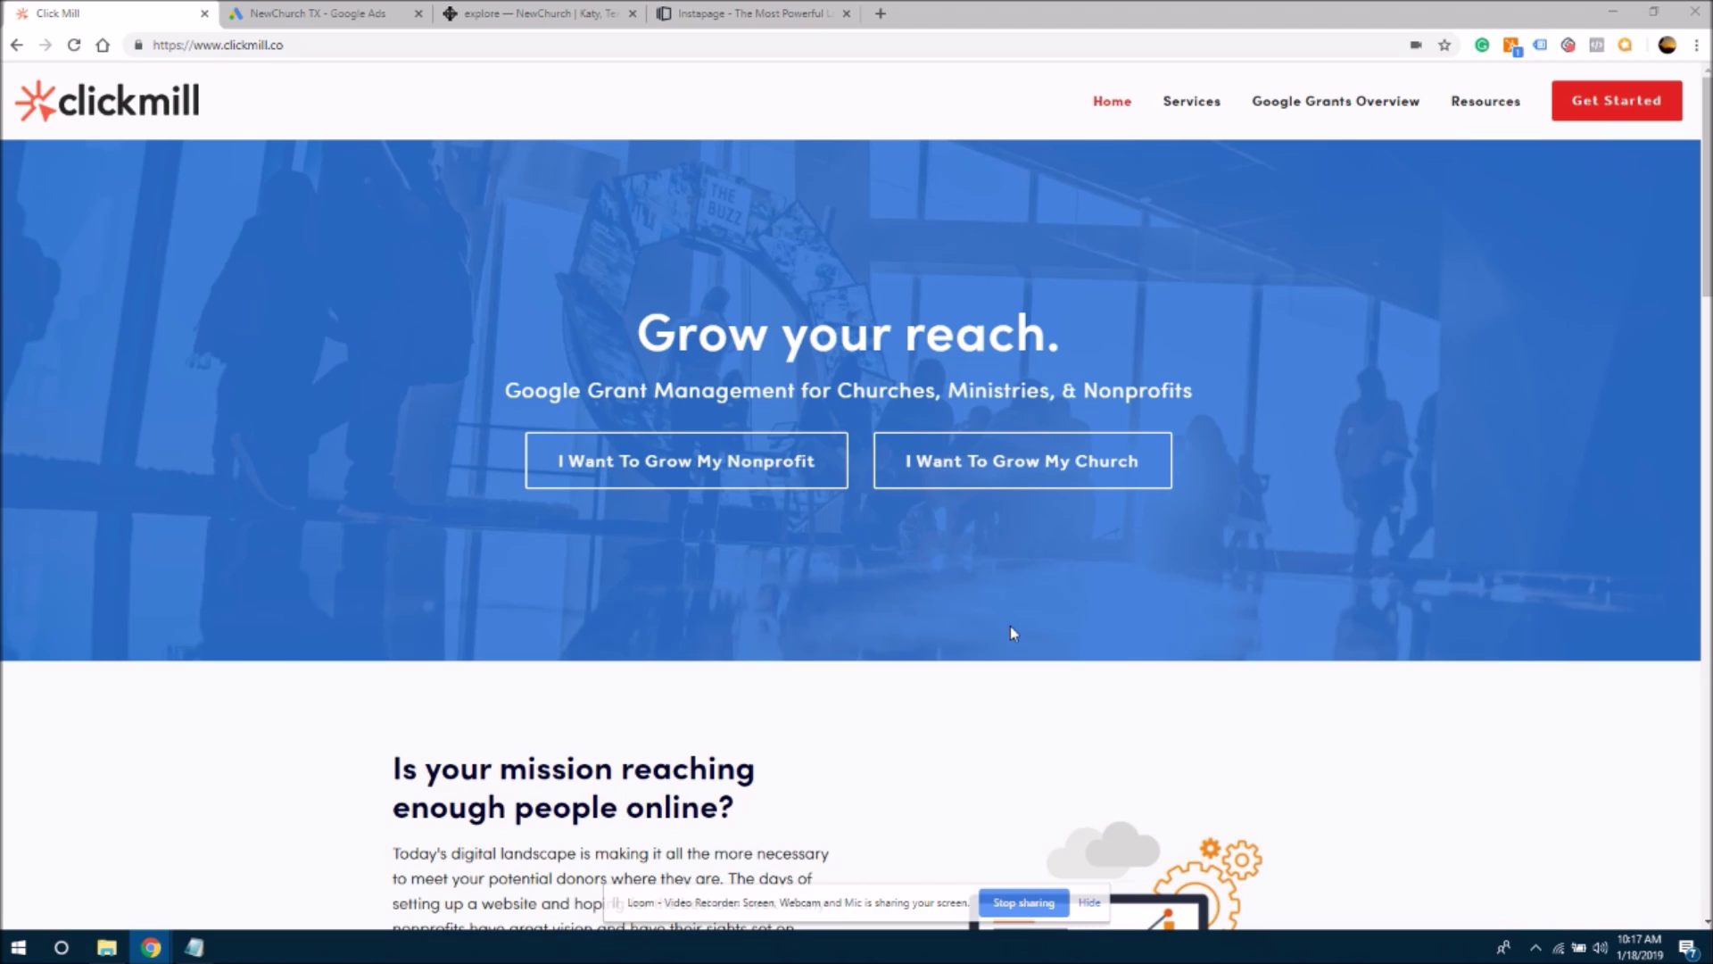
# - Switch to the NewChurch Katy site and open the logo's context menu, then dismiss it unused
pyautogui.click(544, 10)
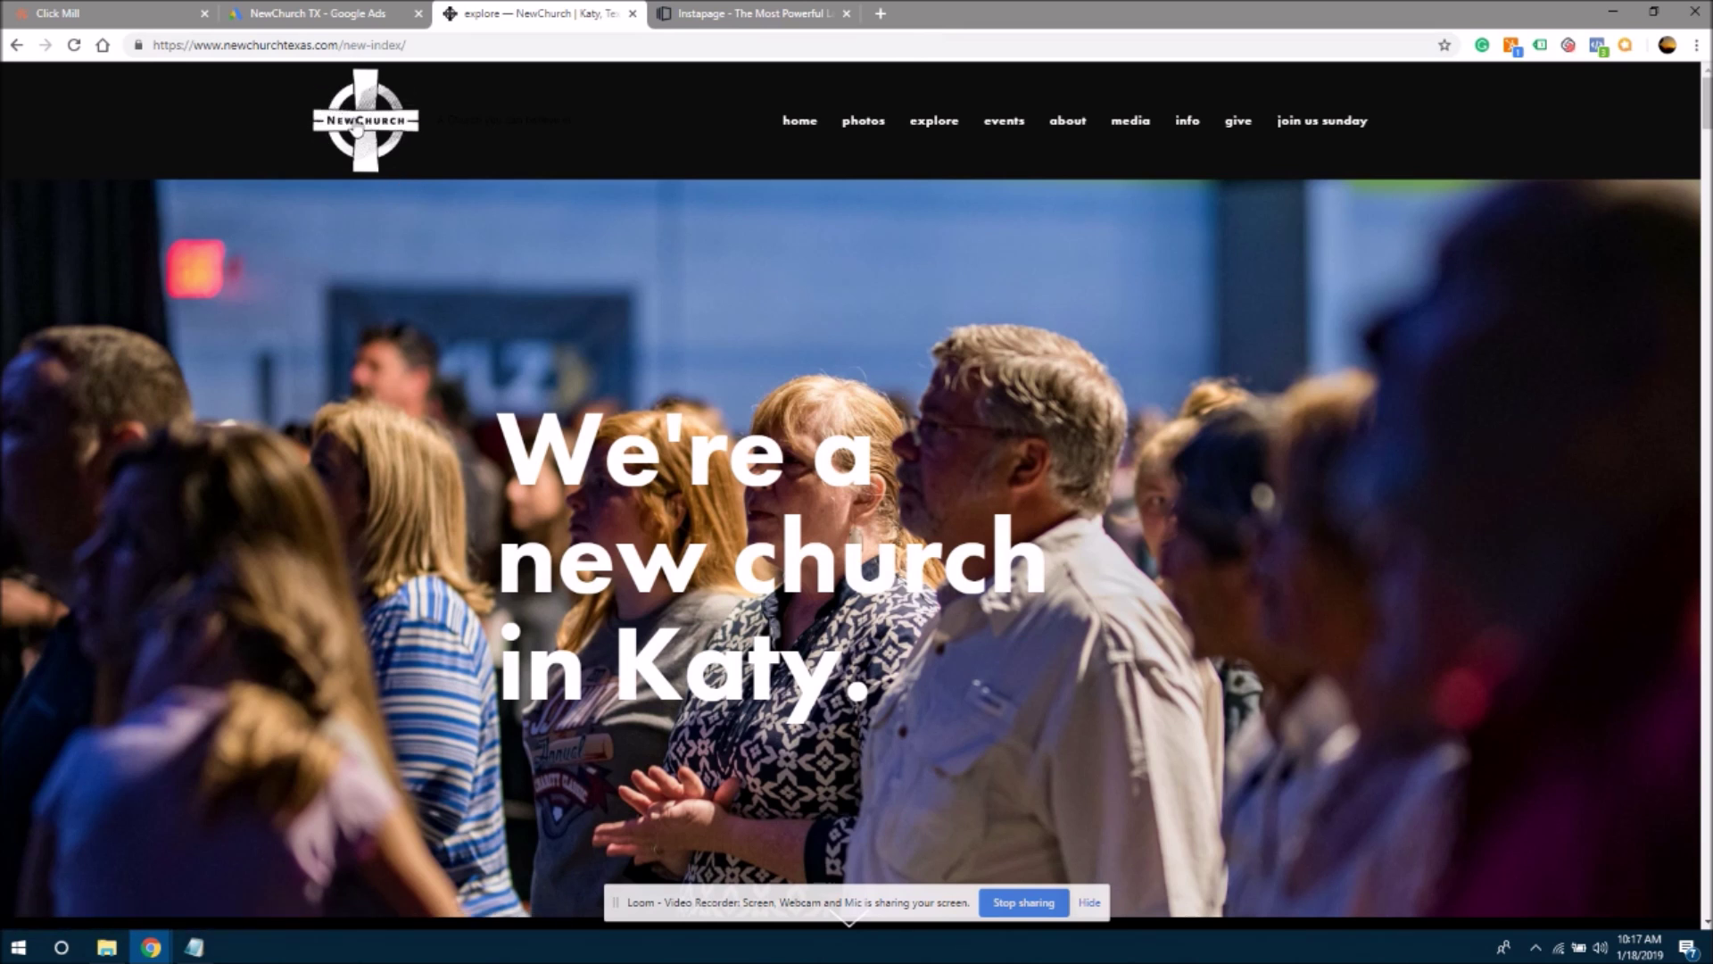
pyautogui.rightClick(361, 106)
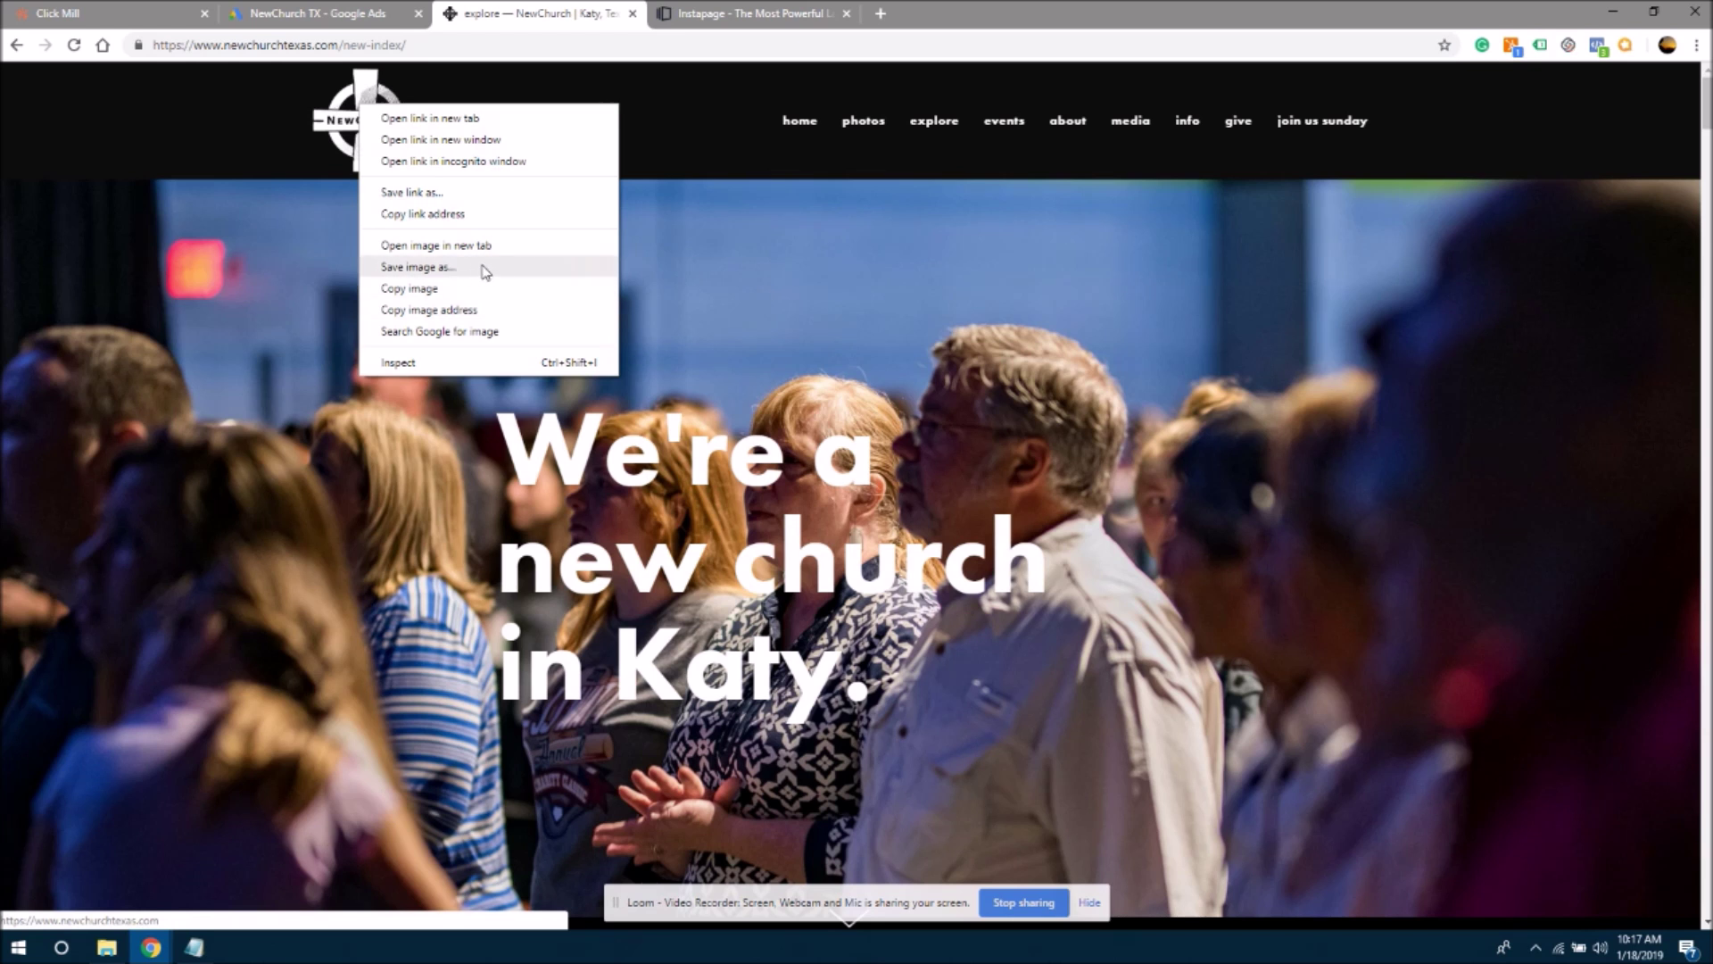
pyautogui.click(1083, 9)
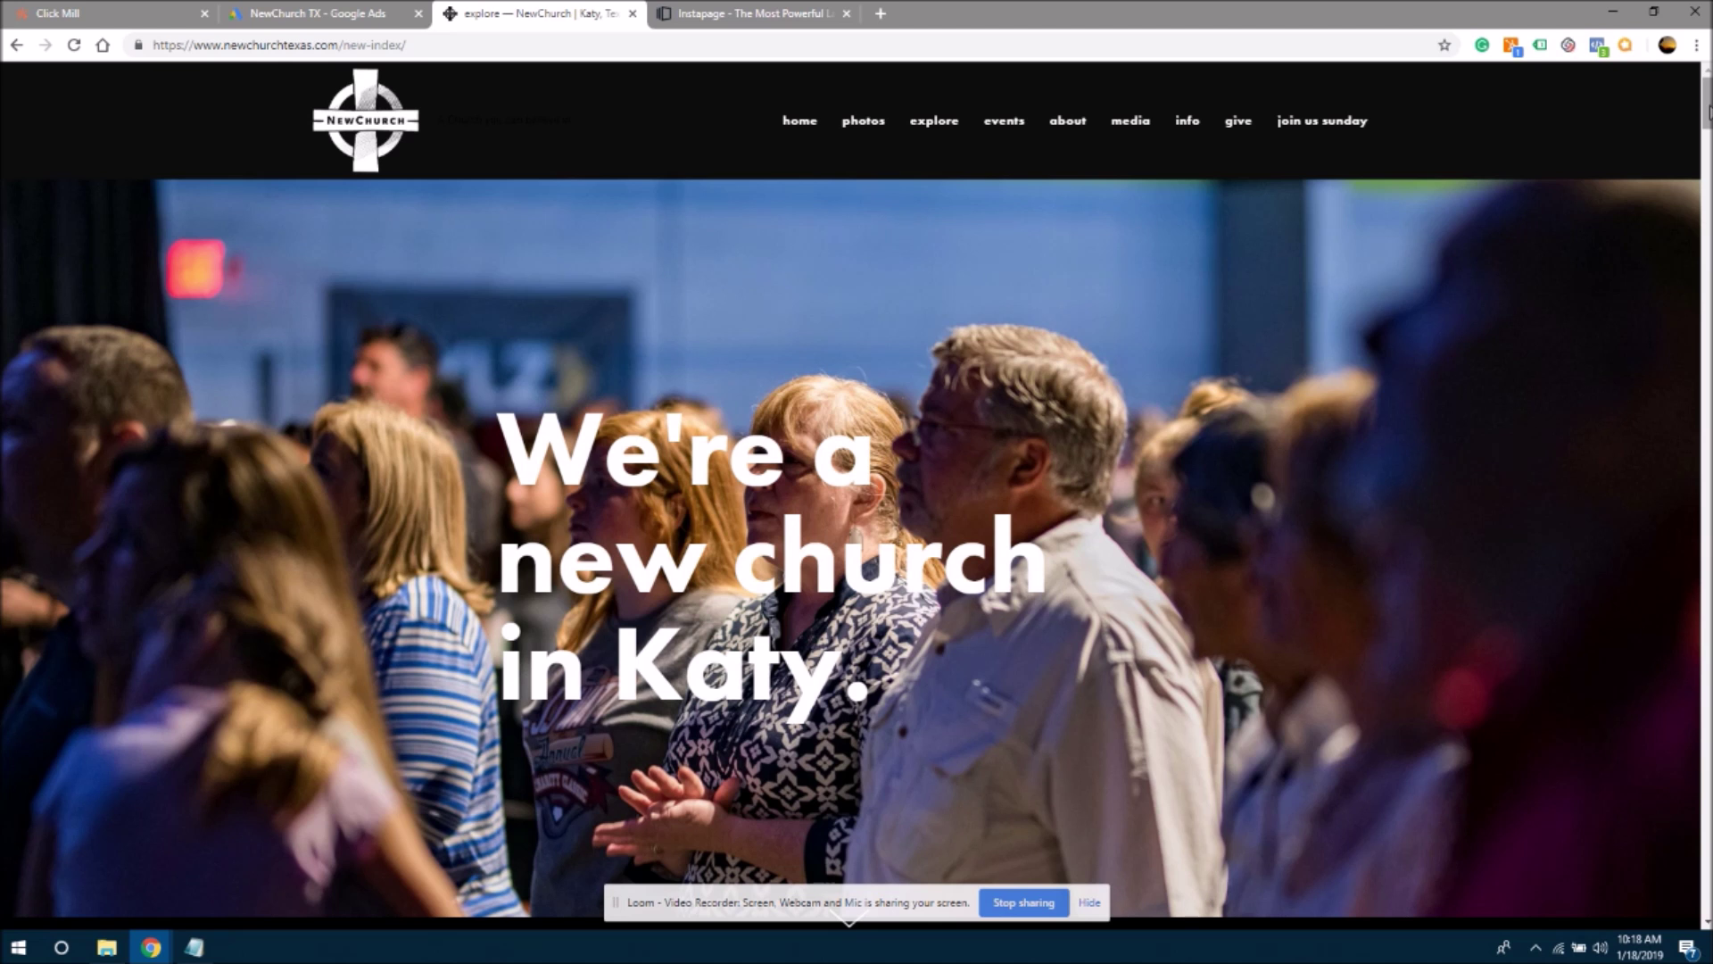
# - Read the What To Expect section, highlighting the 10:30am service and Sunday School times
pyautogui.moveTo(1707, 111); pyautogui.dragTo(1704, 168)
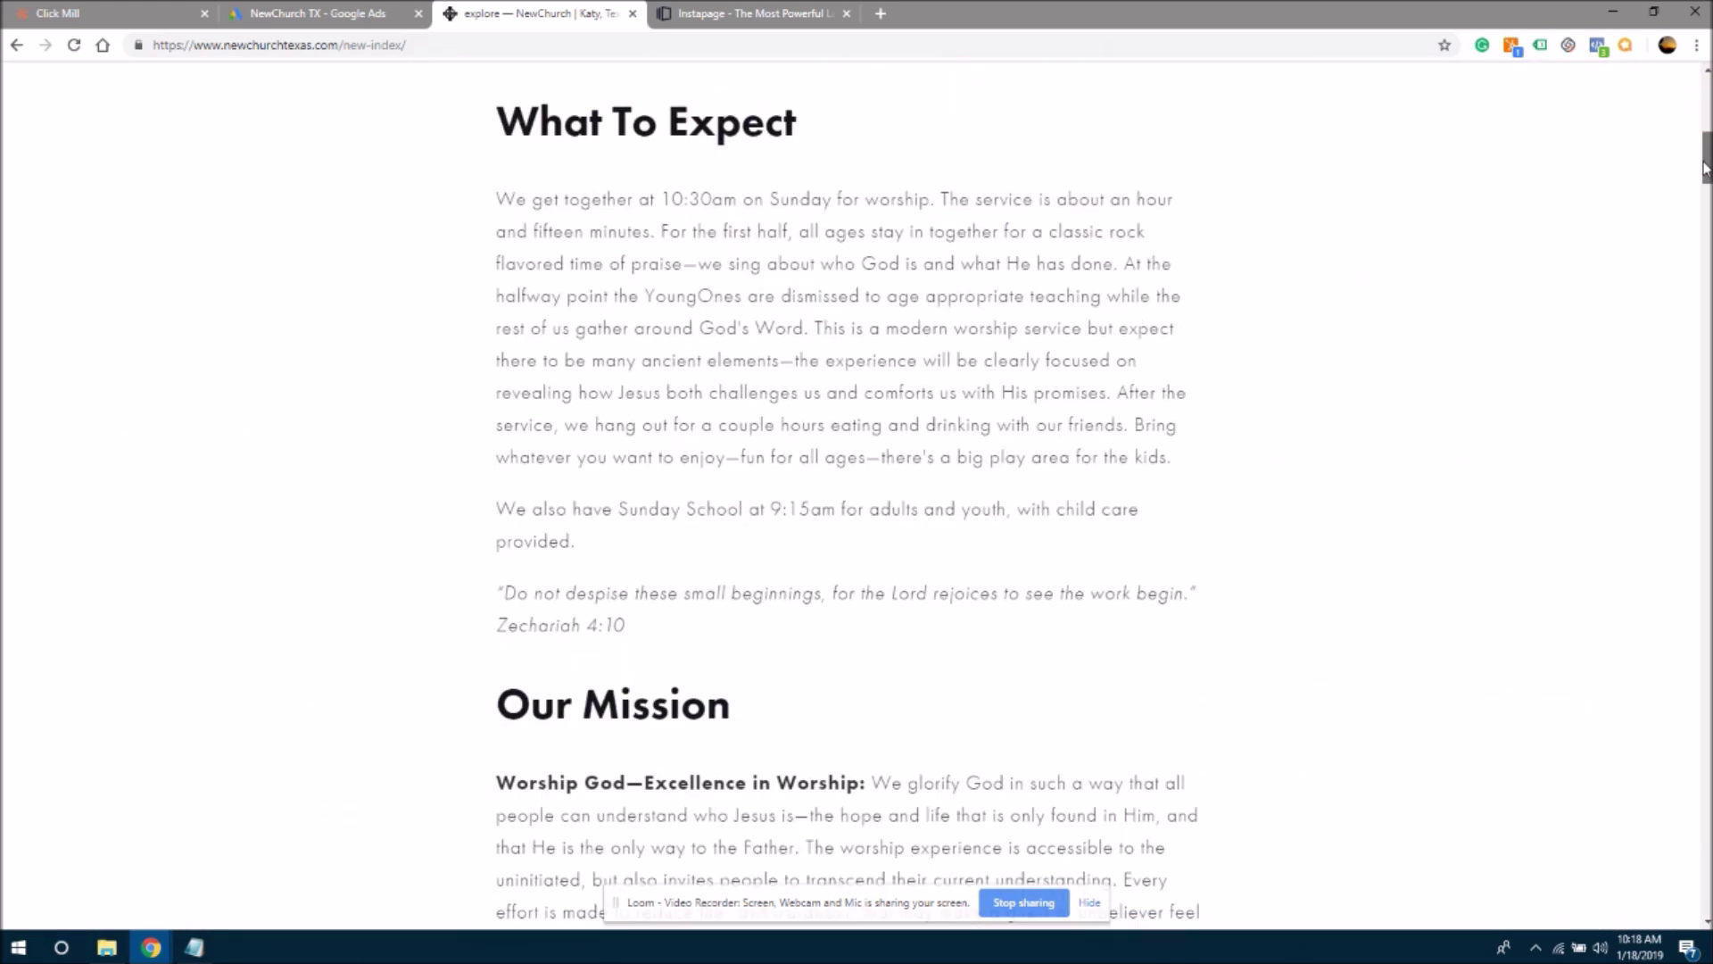
pyautogui.moveTo(482, 120); pyautogui.dragTo(764, 121)
pyautogui.click(808, 125)
pyautogui.moveTo(671, 200); pyautogui.dragTo(844, 202)
pyautogui.click(875, 201)
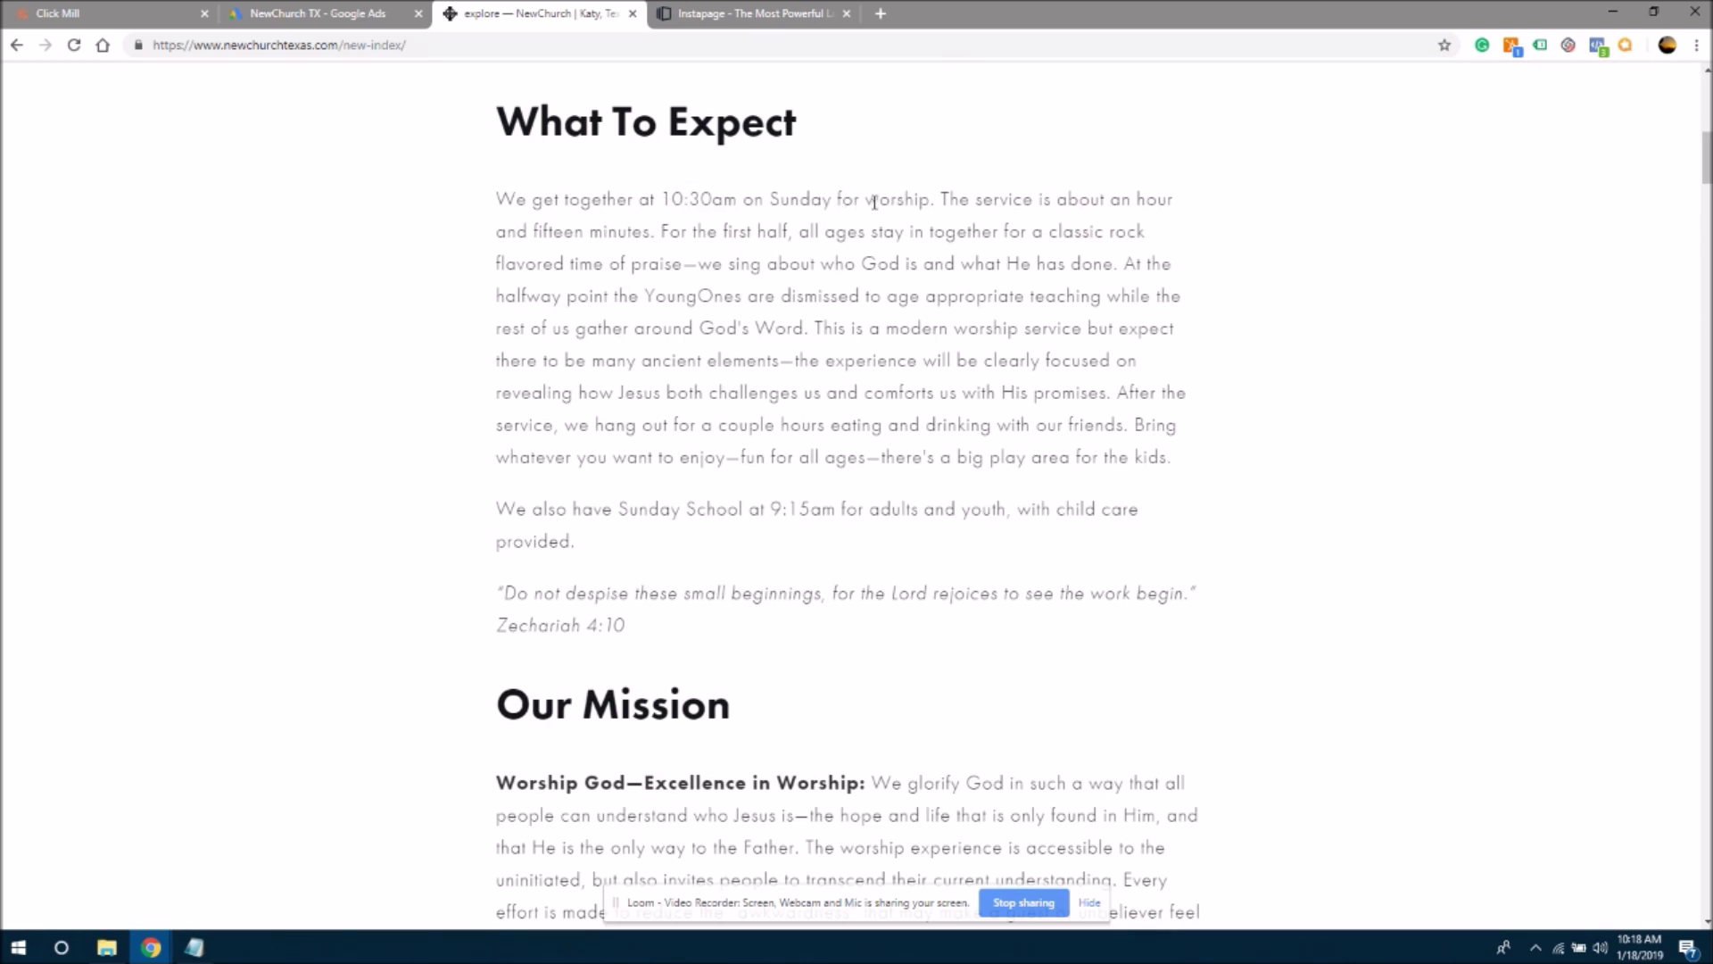
pyautogui.doubleClick(675, 198)
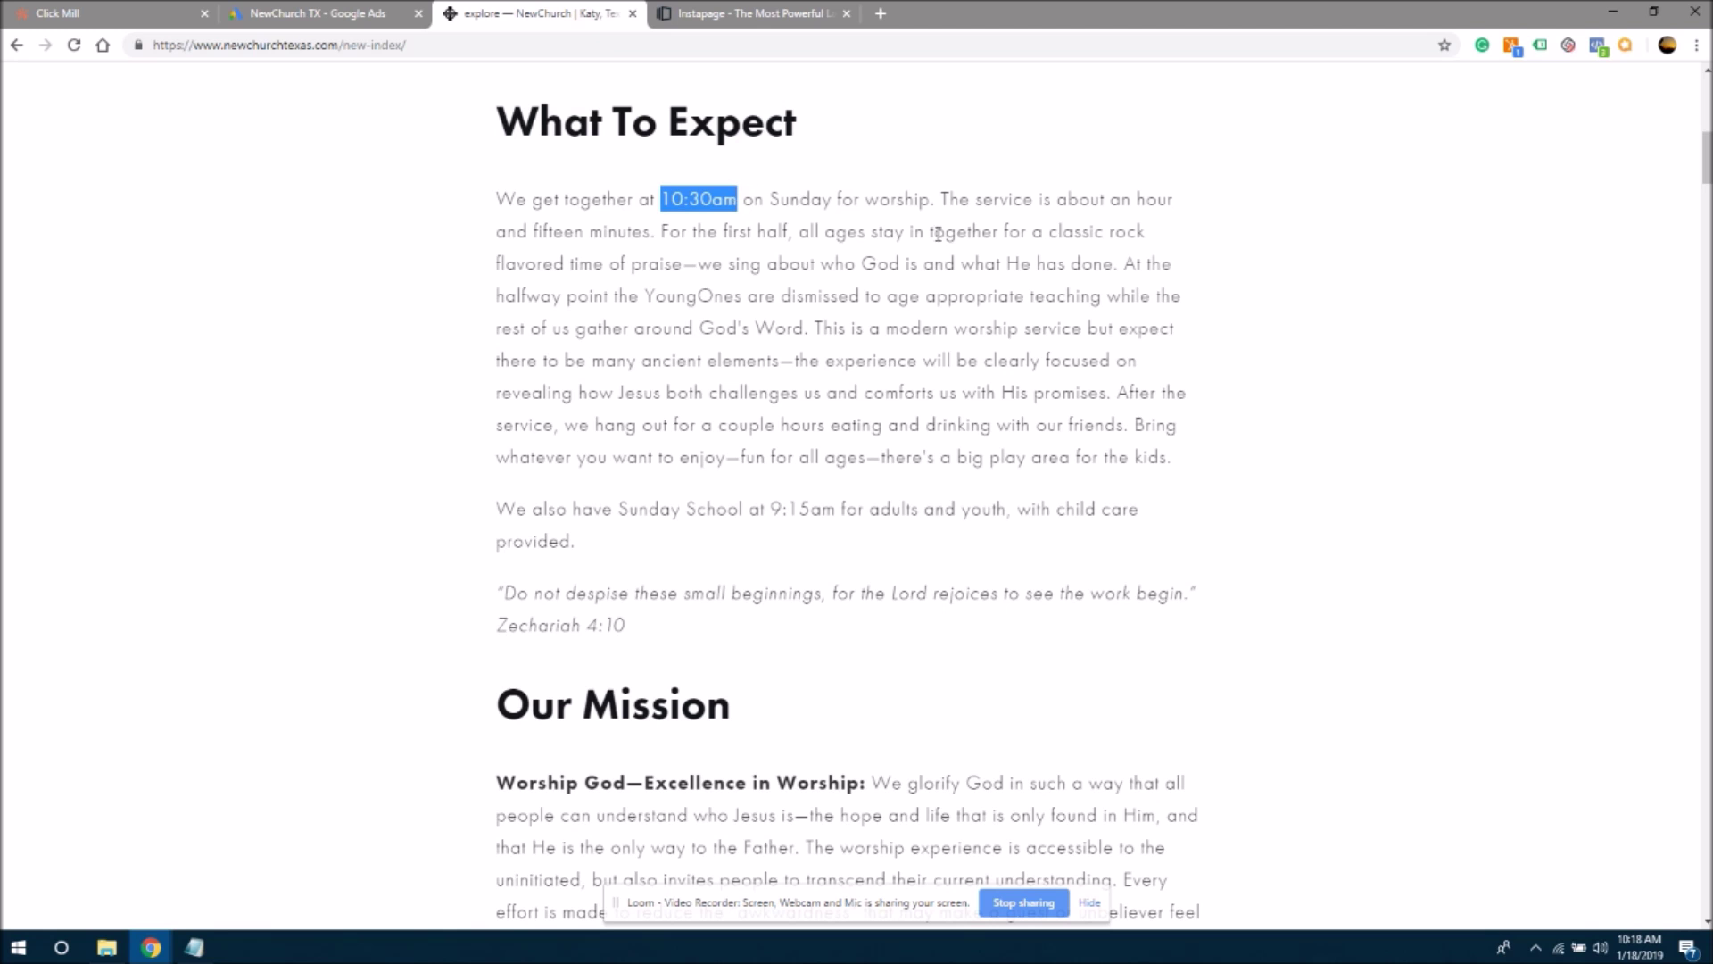
pyautogui.click(864, 235)
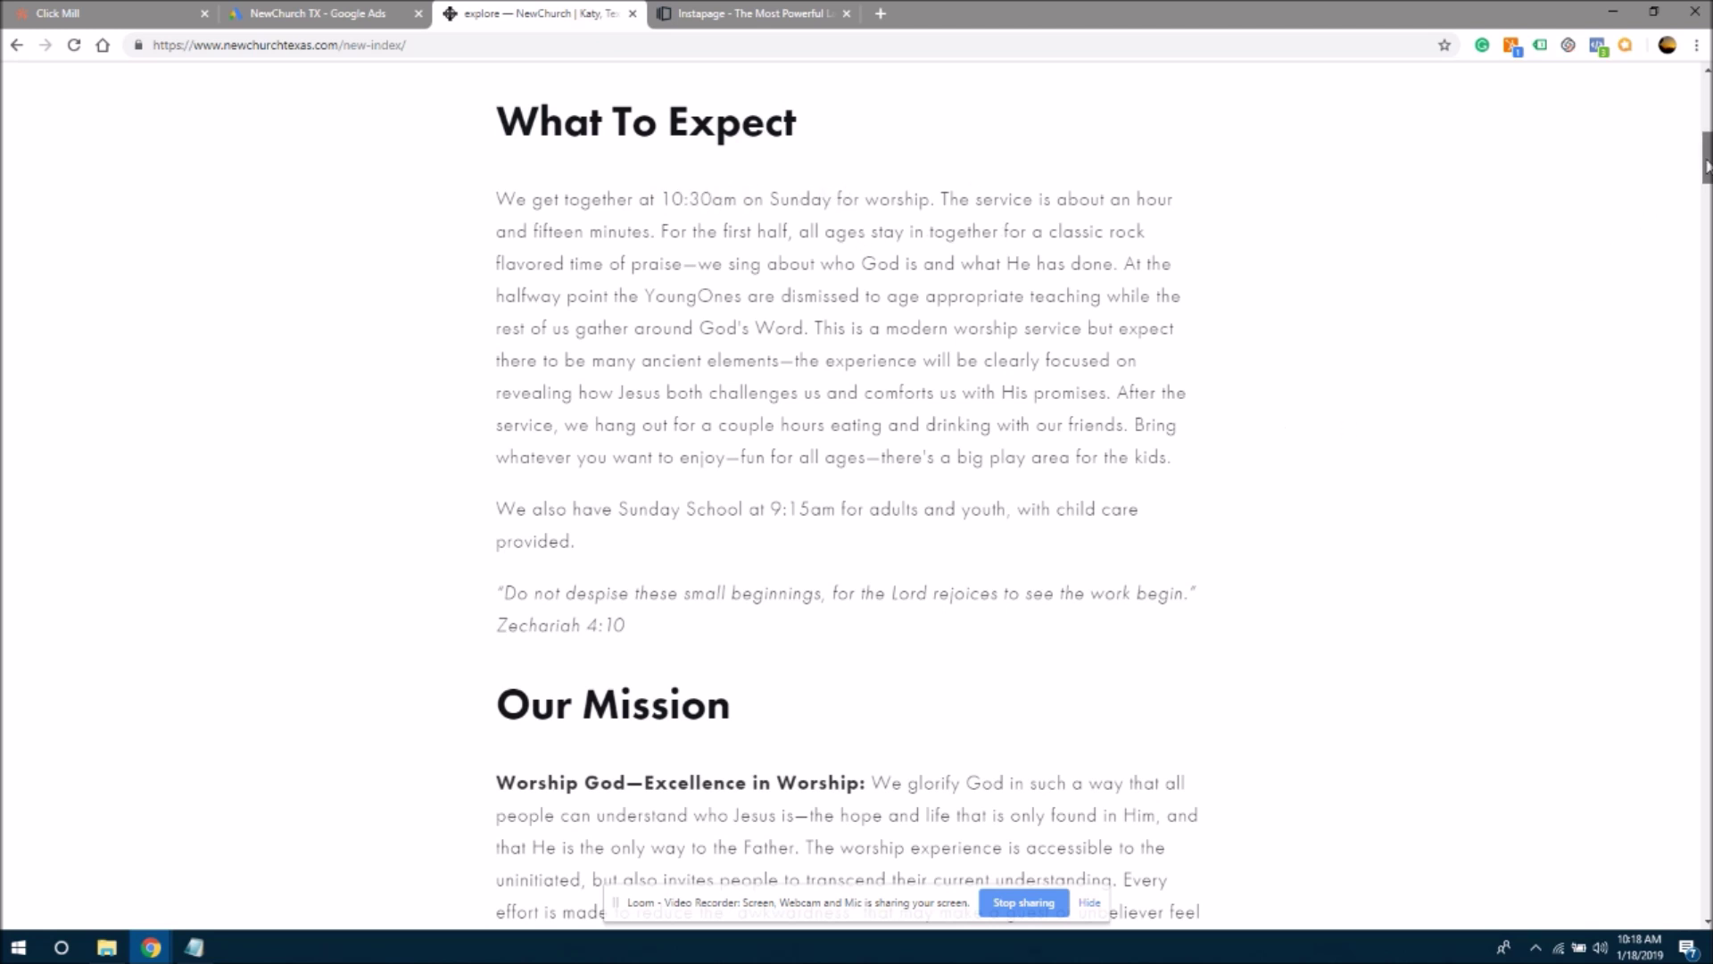
pyautogui.scroll(-3, 1706, 165)
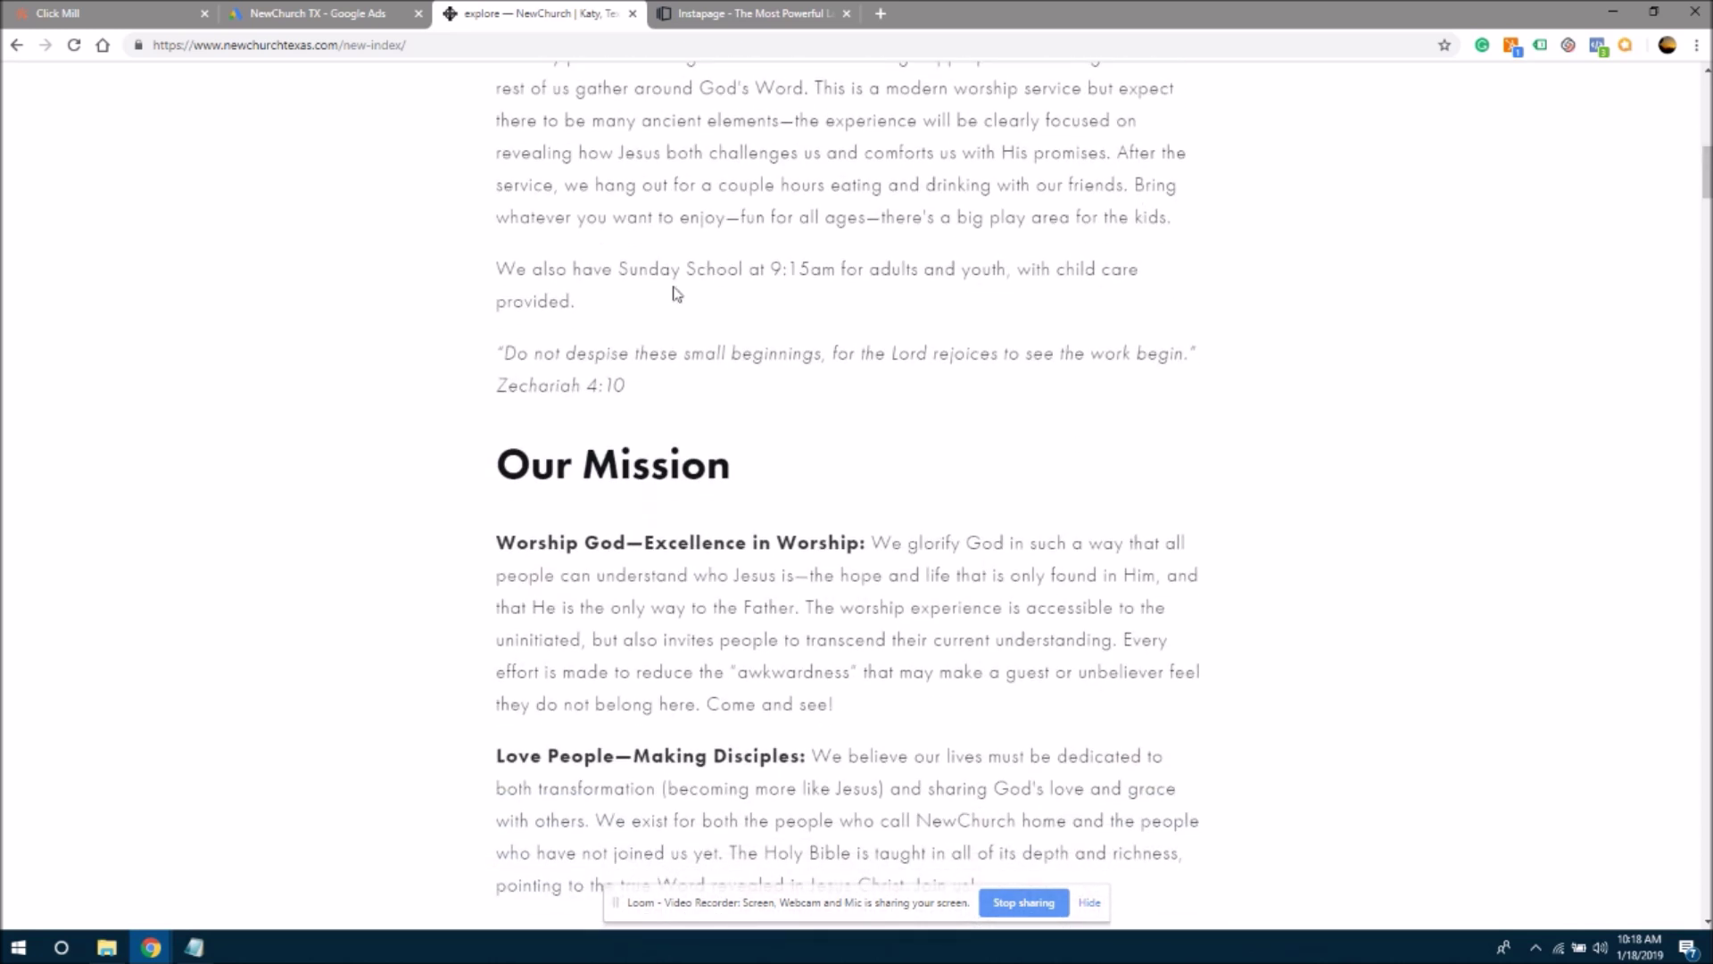
pyautogui.moveTo(615, 268); pyautogui.dragTo(929, 267)
pyautogui.click(939, 267)
# - Read the Our Mission headings, then scroll down to the testimonial quotes about Frank
pyautogui.moveTo(1705, 170); pyautogui.dragTo(1705, 192)
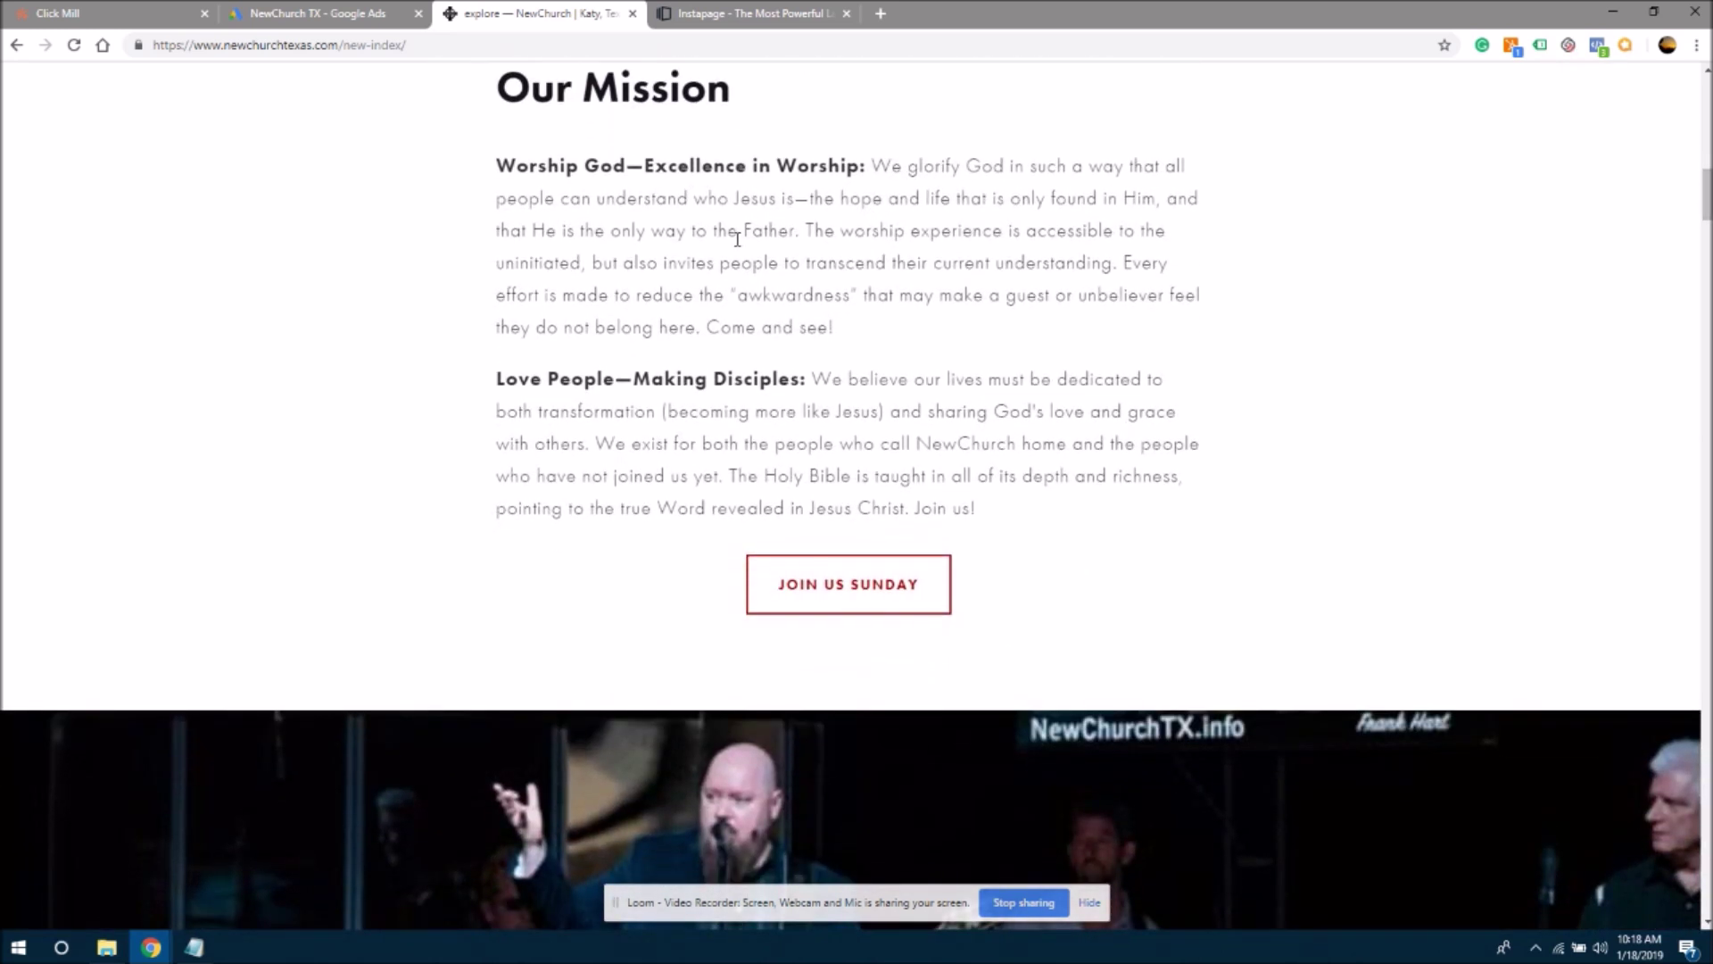
pyautogui.moveTo(500, 381); pyautogui.dragTo(780, 380)
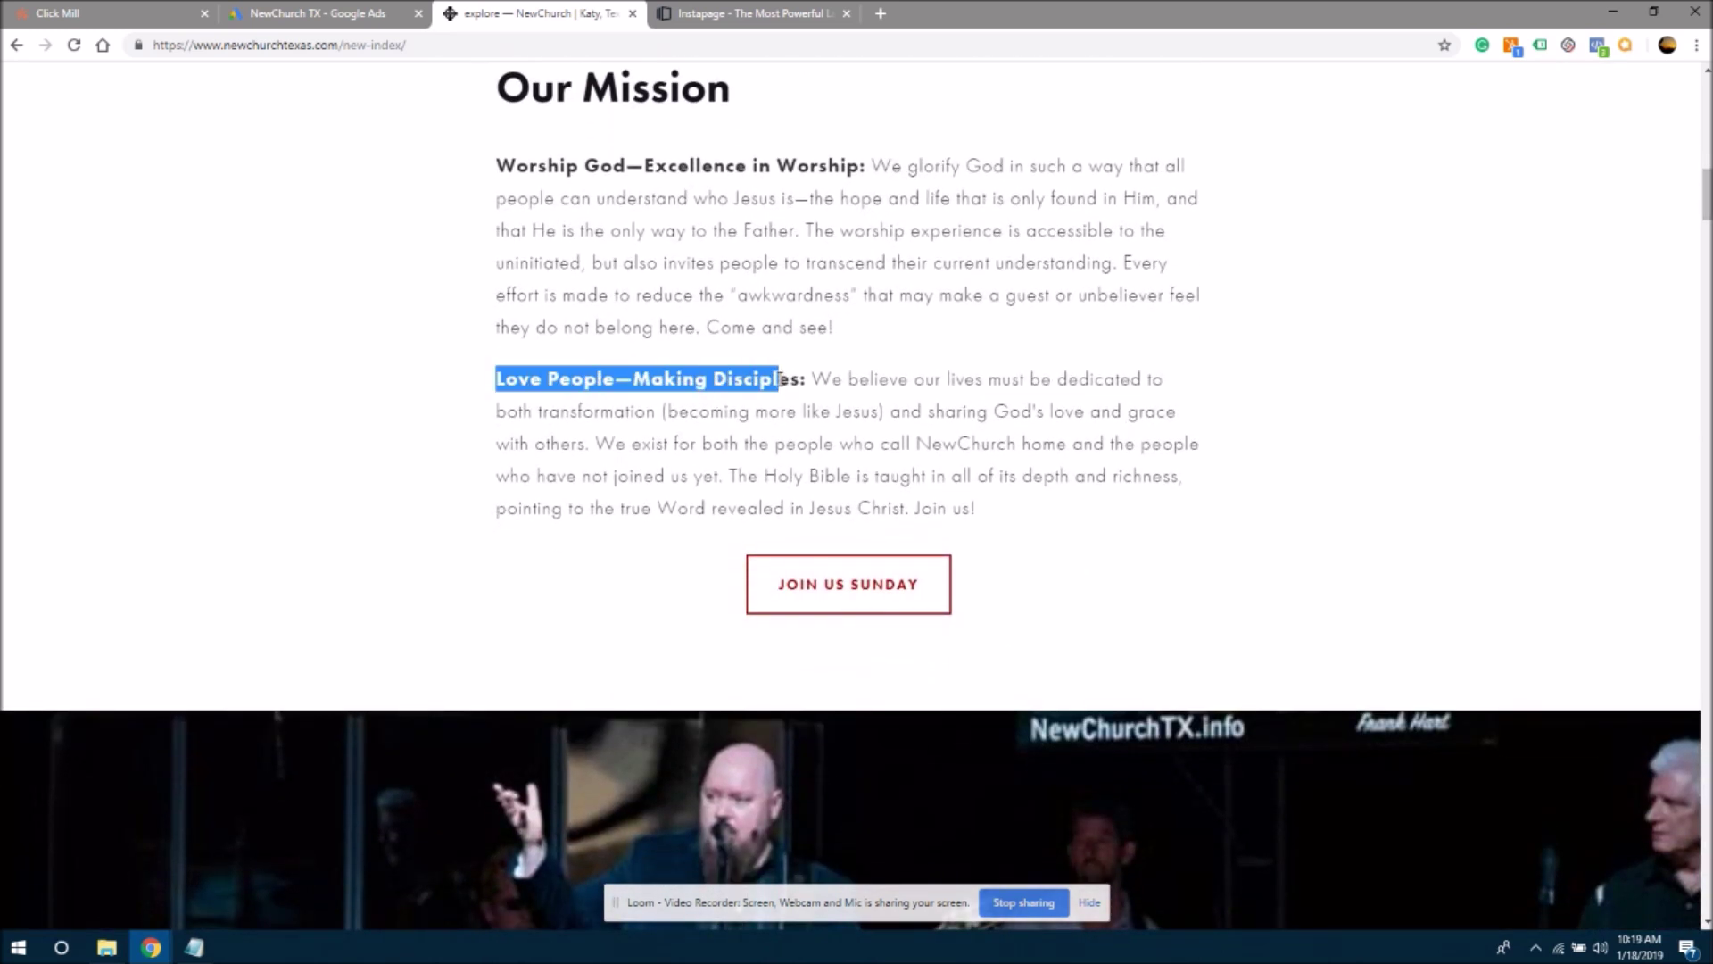
pyautogui.moveTo(513, 170); pyautogui.dragTo(785, 168)
pyautogui.click(667, 167)
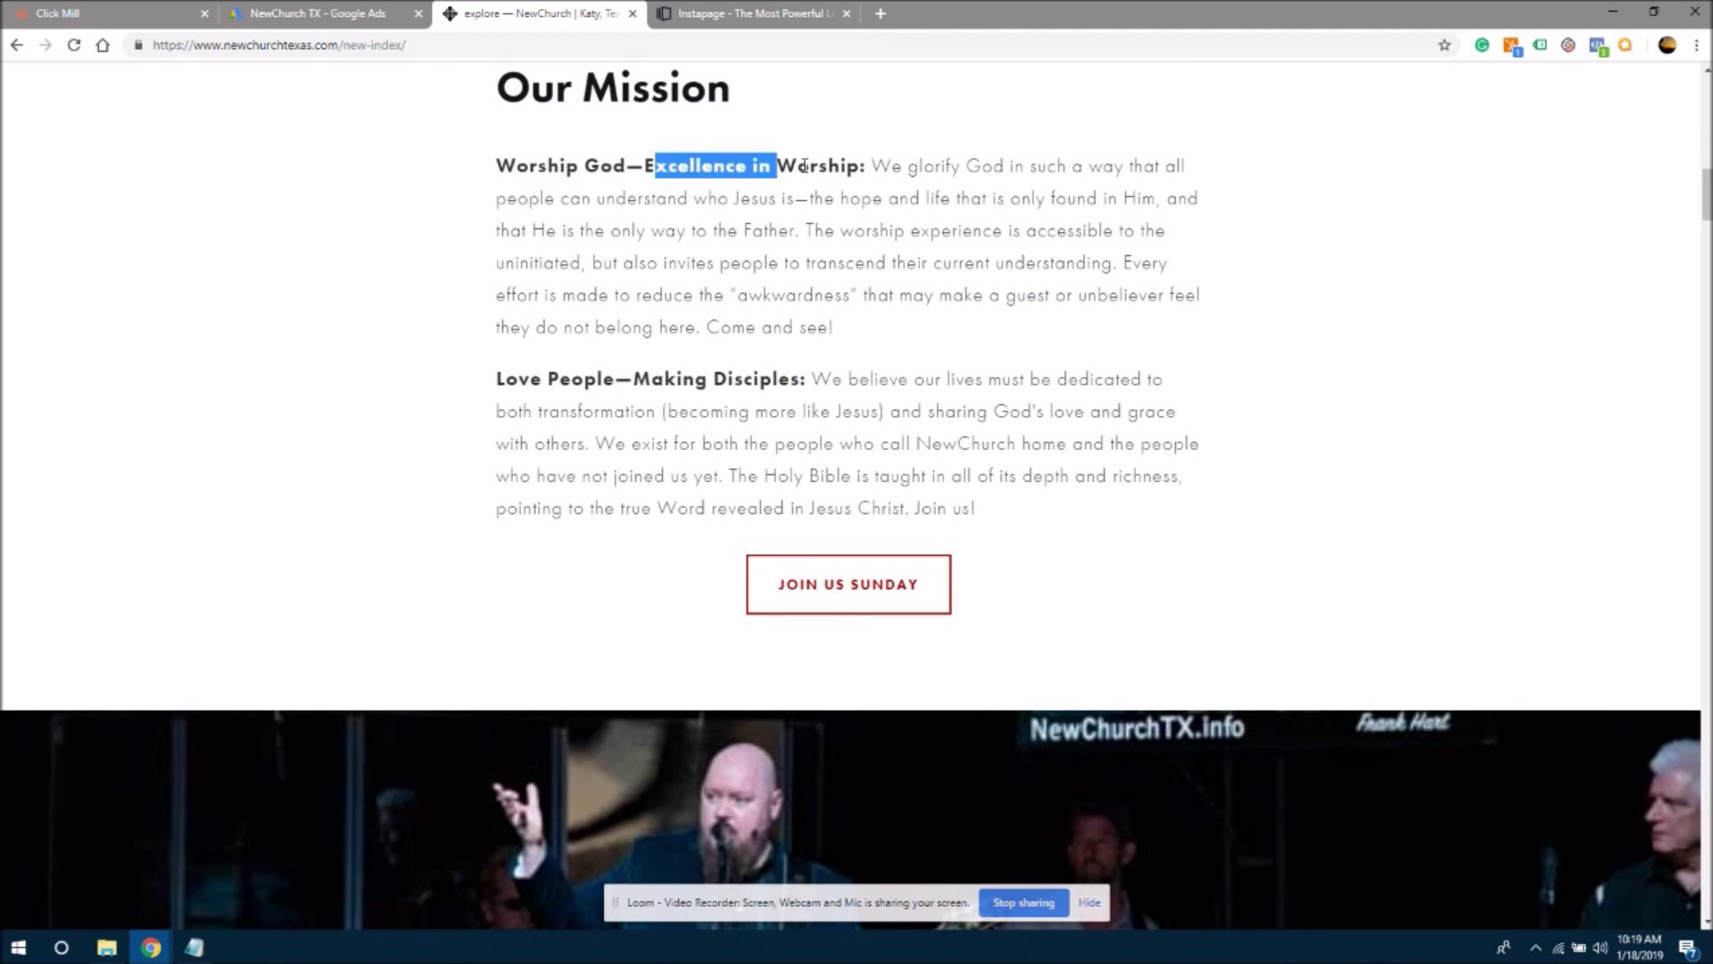
pyautogui.click(821, 167)
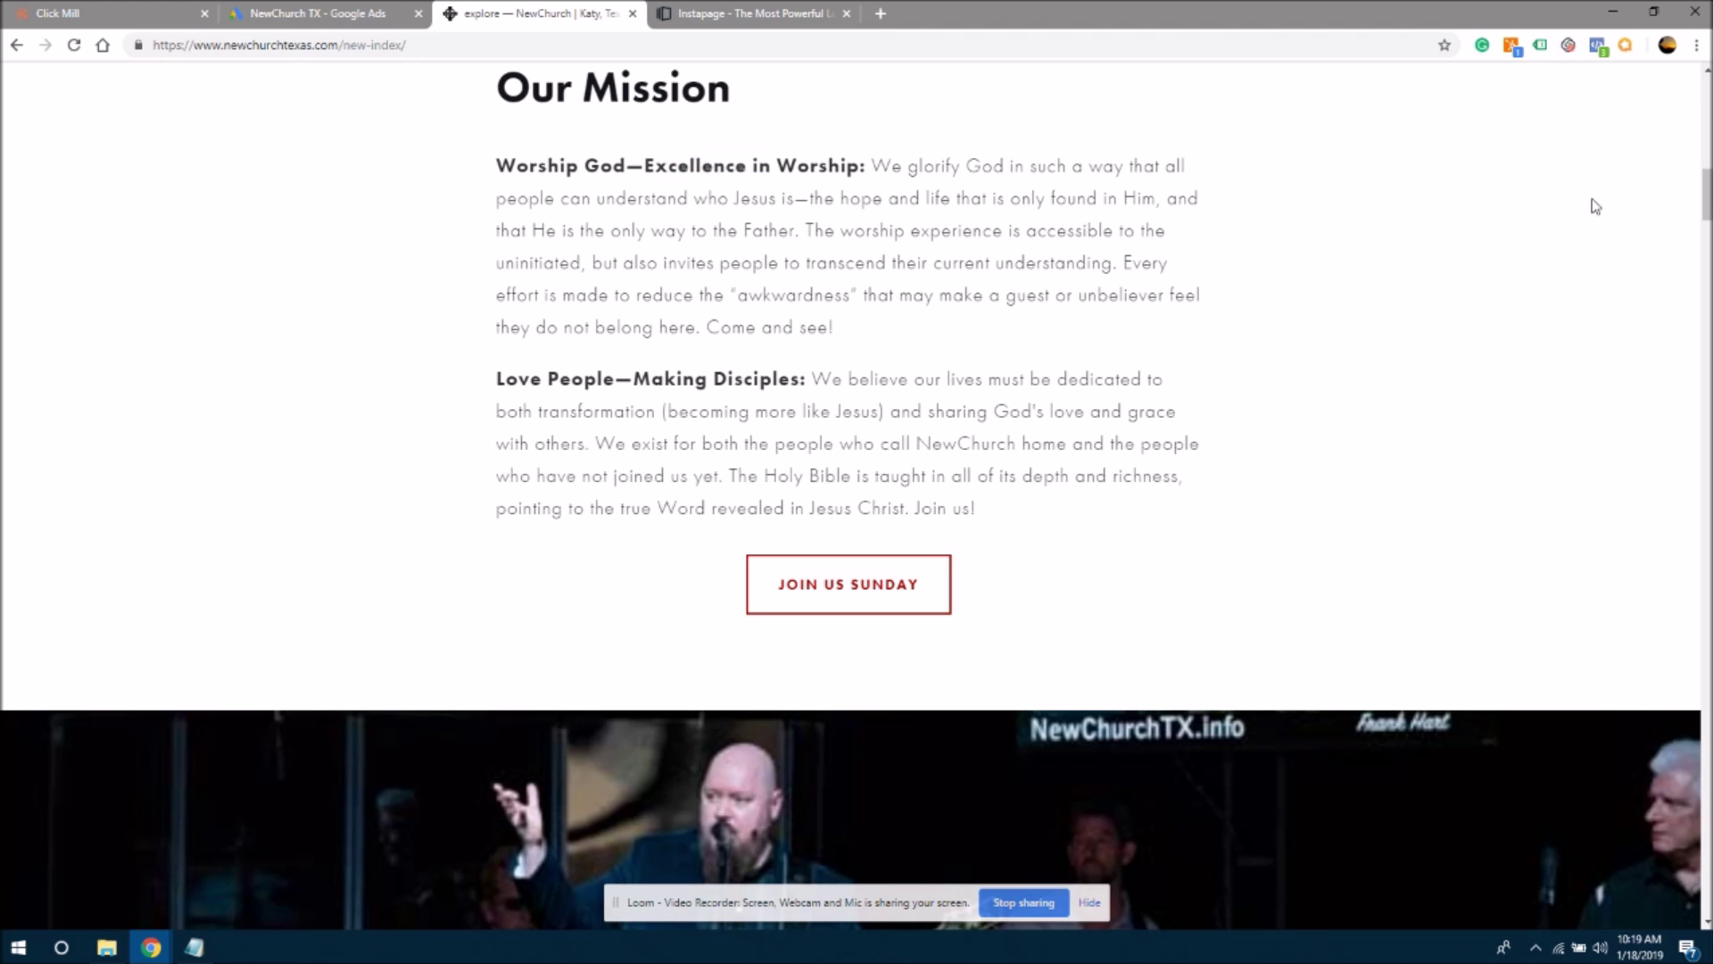
pyautogui.scroll(-8, 1657, 612)
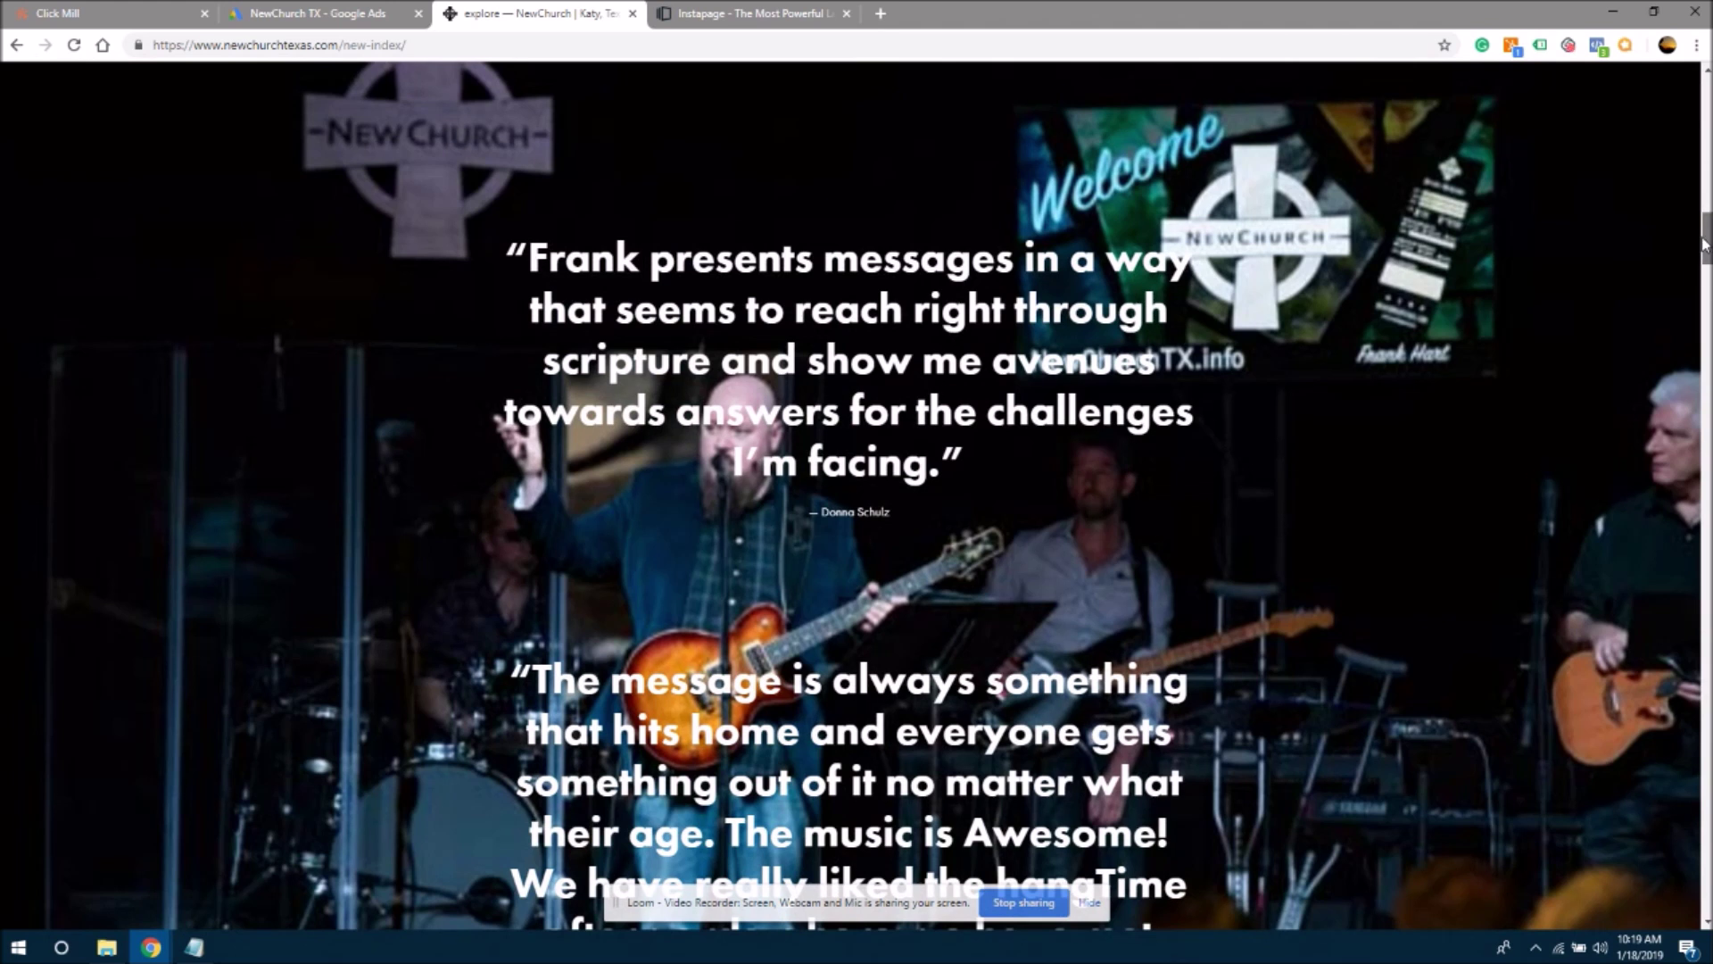
pyautogui.scroll(-2, 1704, 254)
pyautogui.scroll(1, 1704, 254)
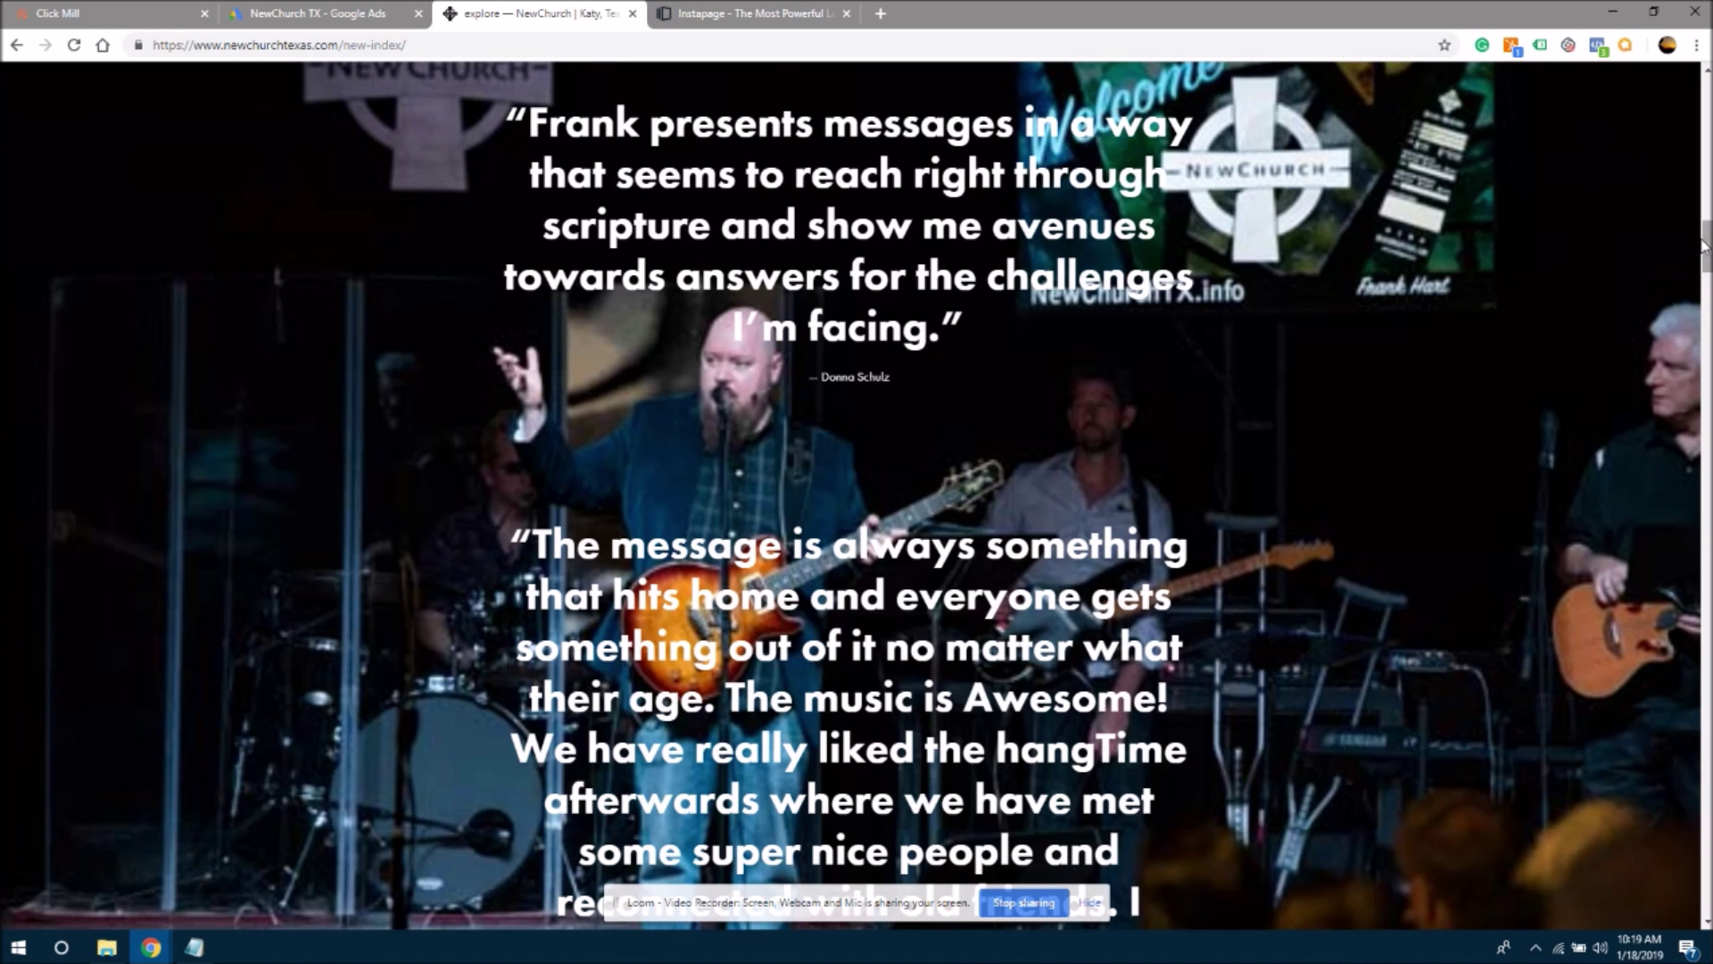
pyautogui.moveTo(1704, 245); pyautogui.dragTo(1697, 90)
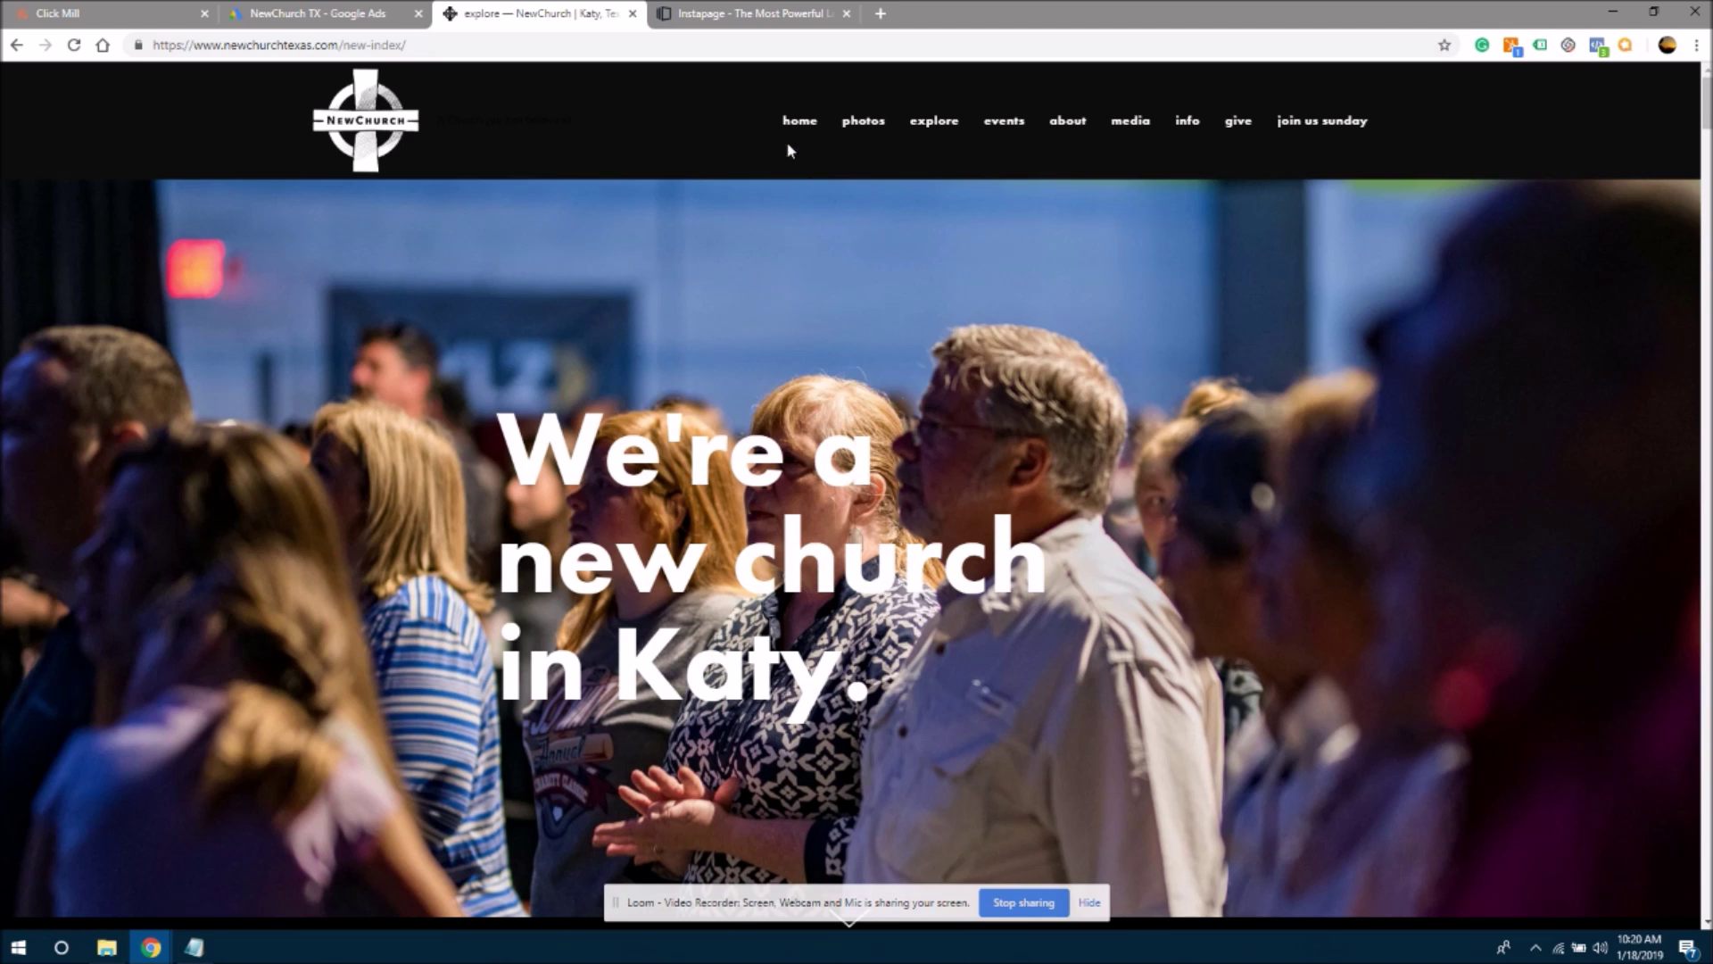
# - Switch to the Instapage tab with its 'Get More From Your Digital Advertising Spend' homepage
pyautogui.click(756, 22)
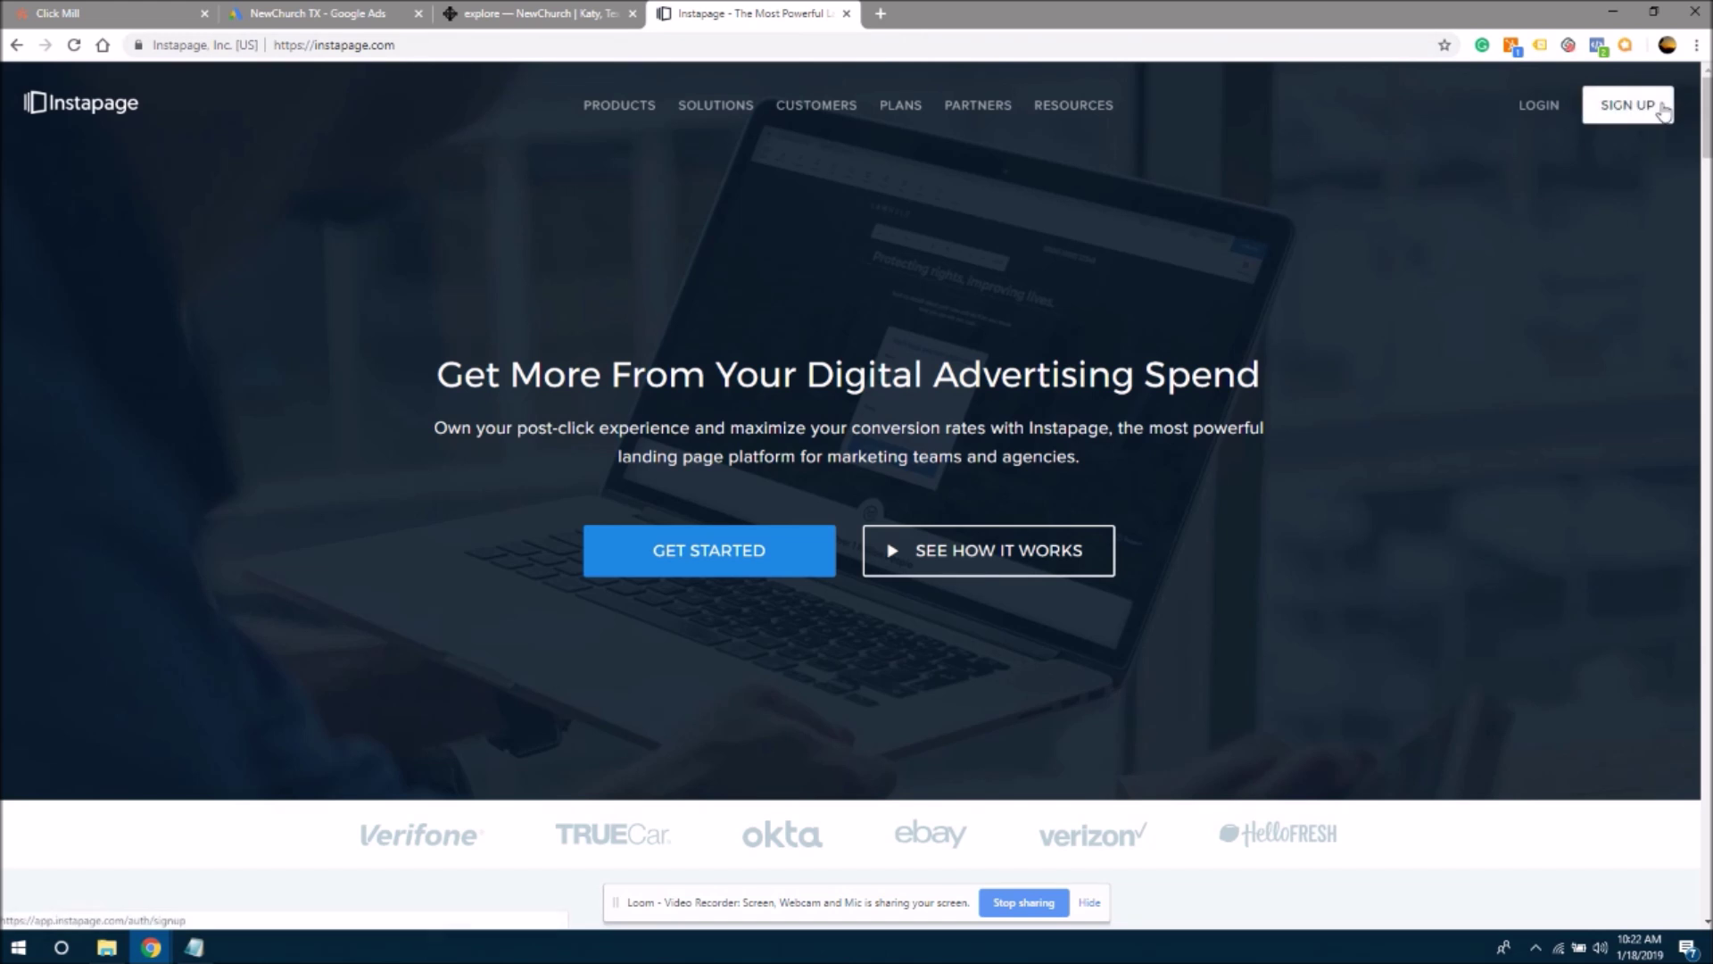
# - Log in to Instapage and start a new Standard Page from the dashboard
pyautogui.click(1618, 113)
pyautogui.moveTo(1704, 116); pyautogui.dragTo(1665, 77)
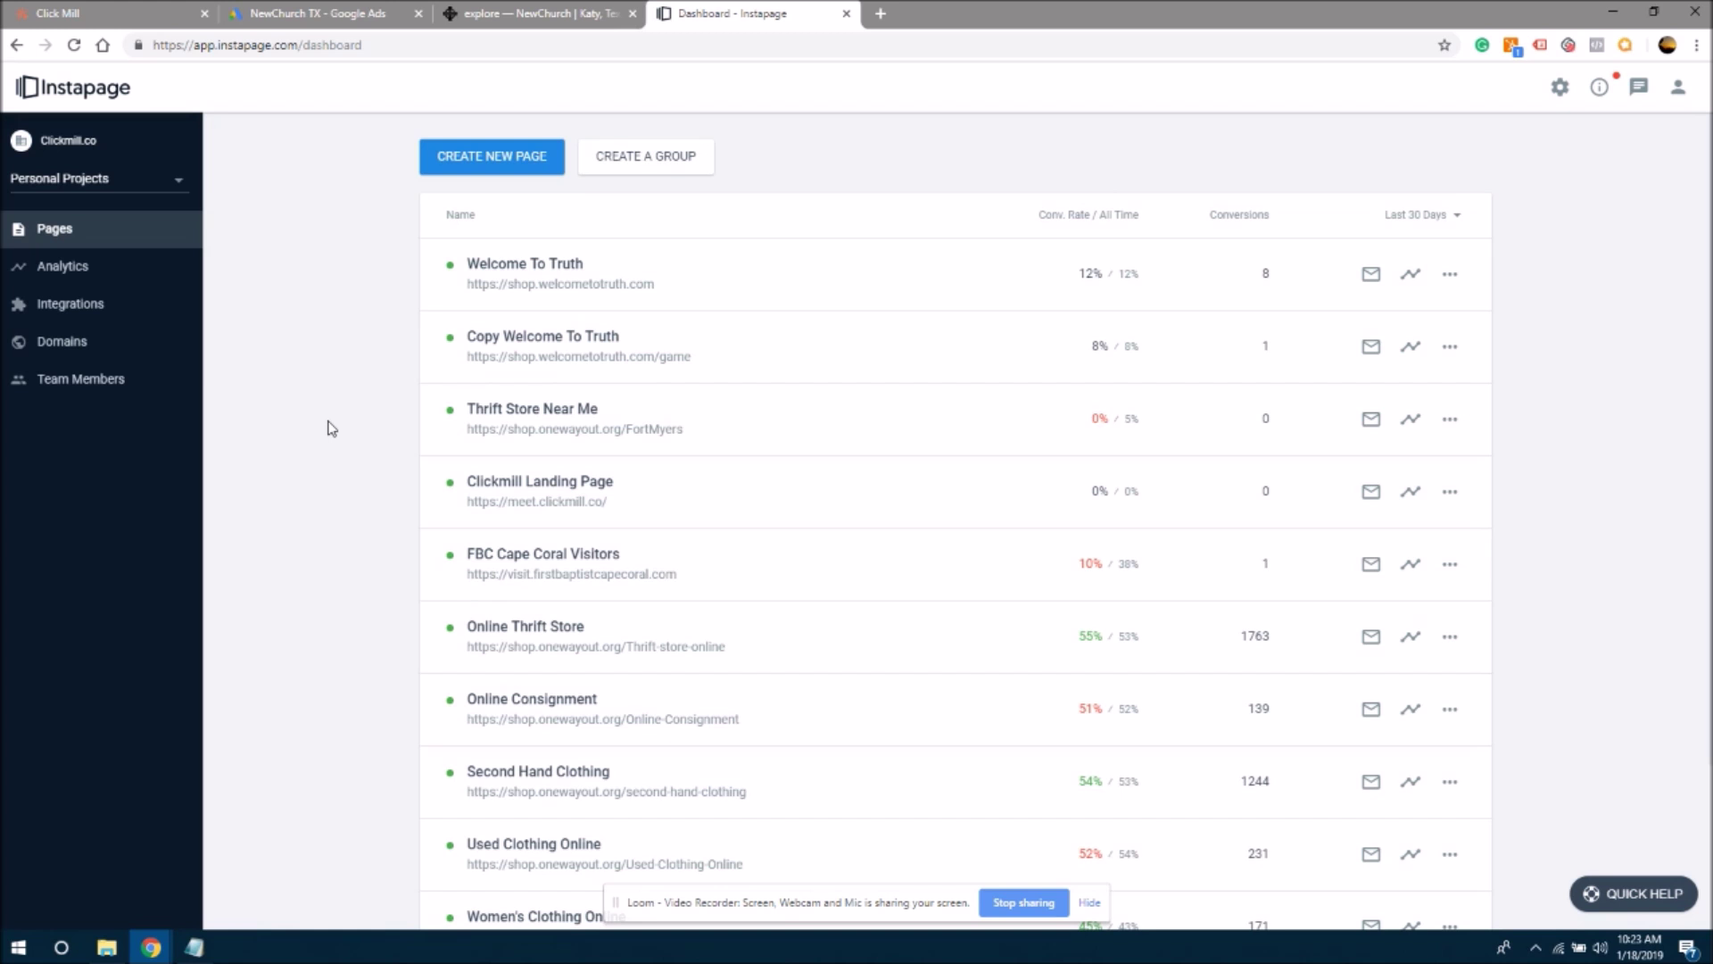
pyautogui.click(453, 156)
pyautogui.click(453, 156)
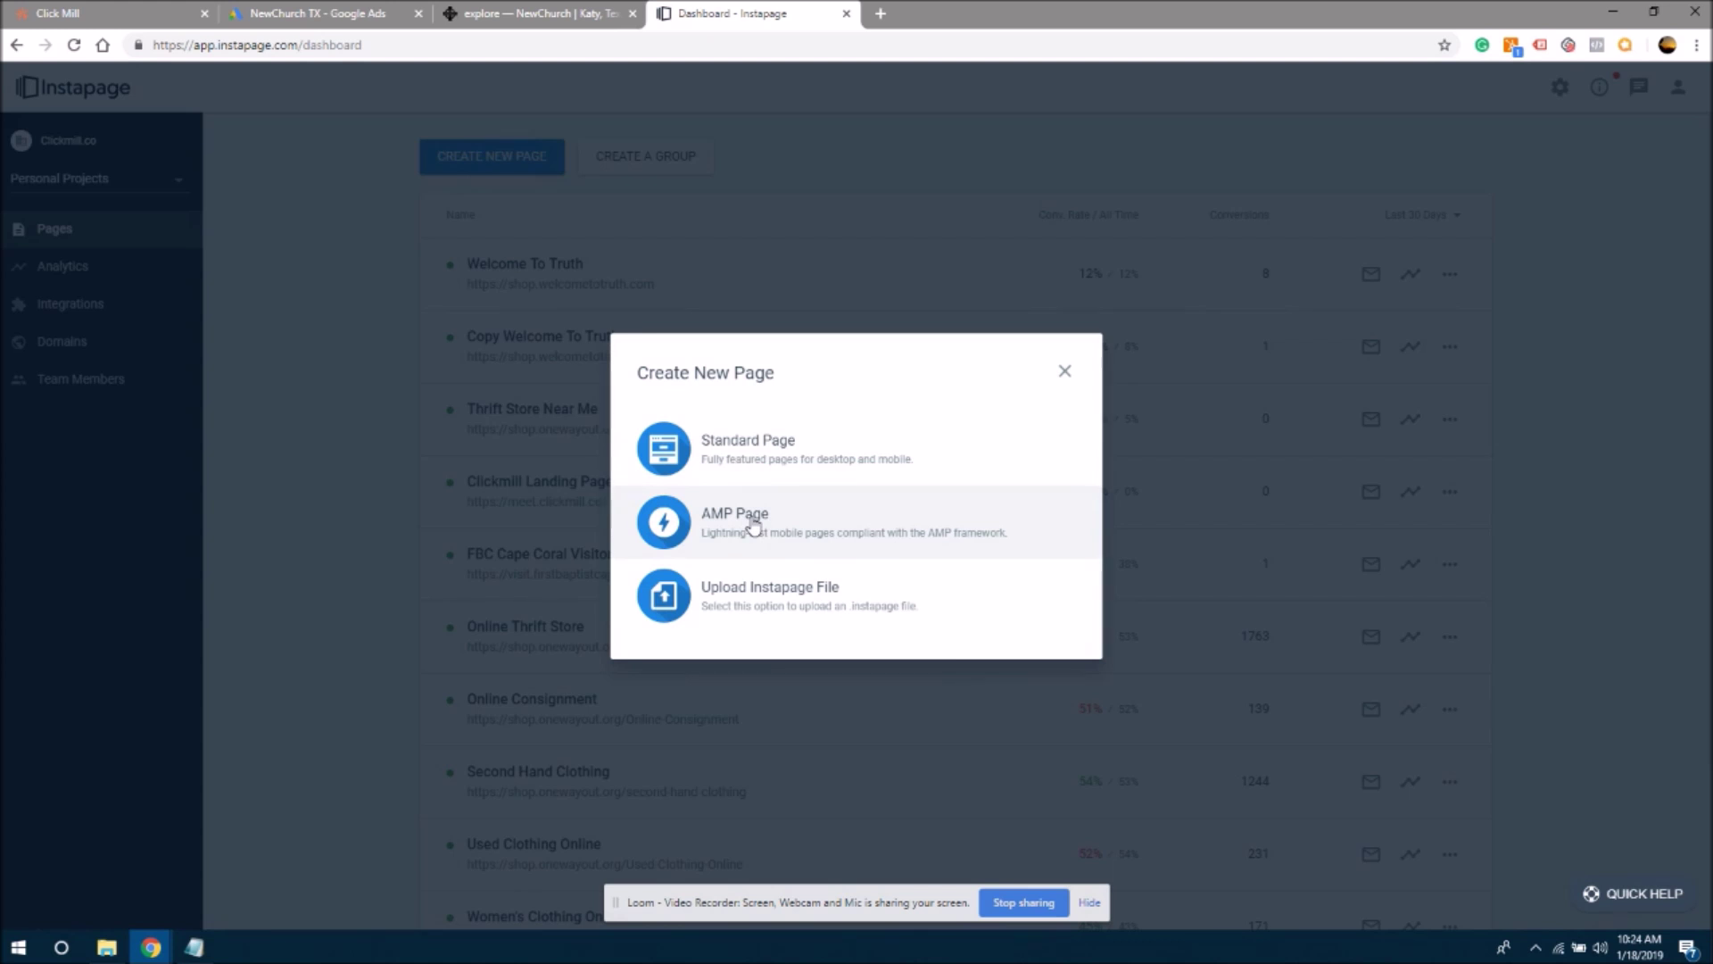
pyautogui.click(727, 444)
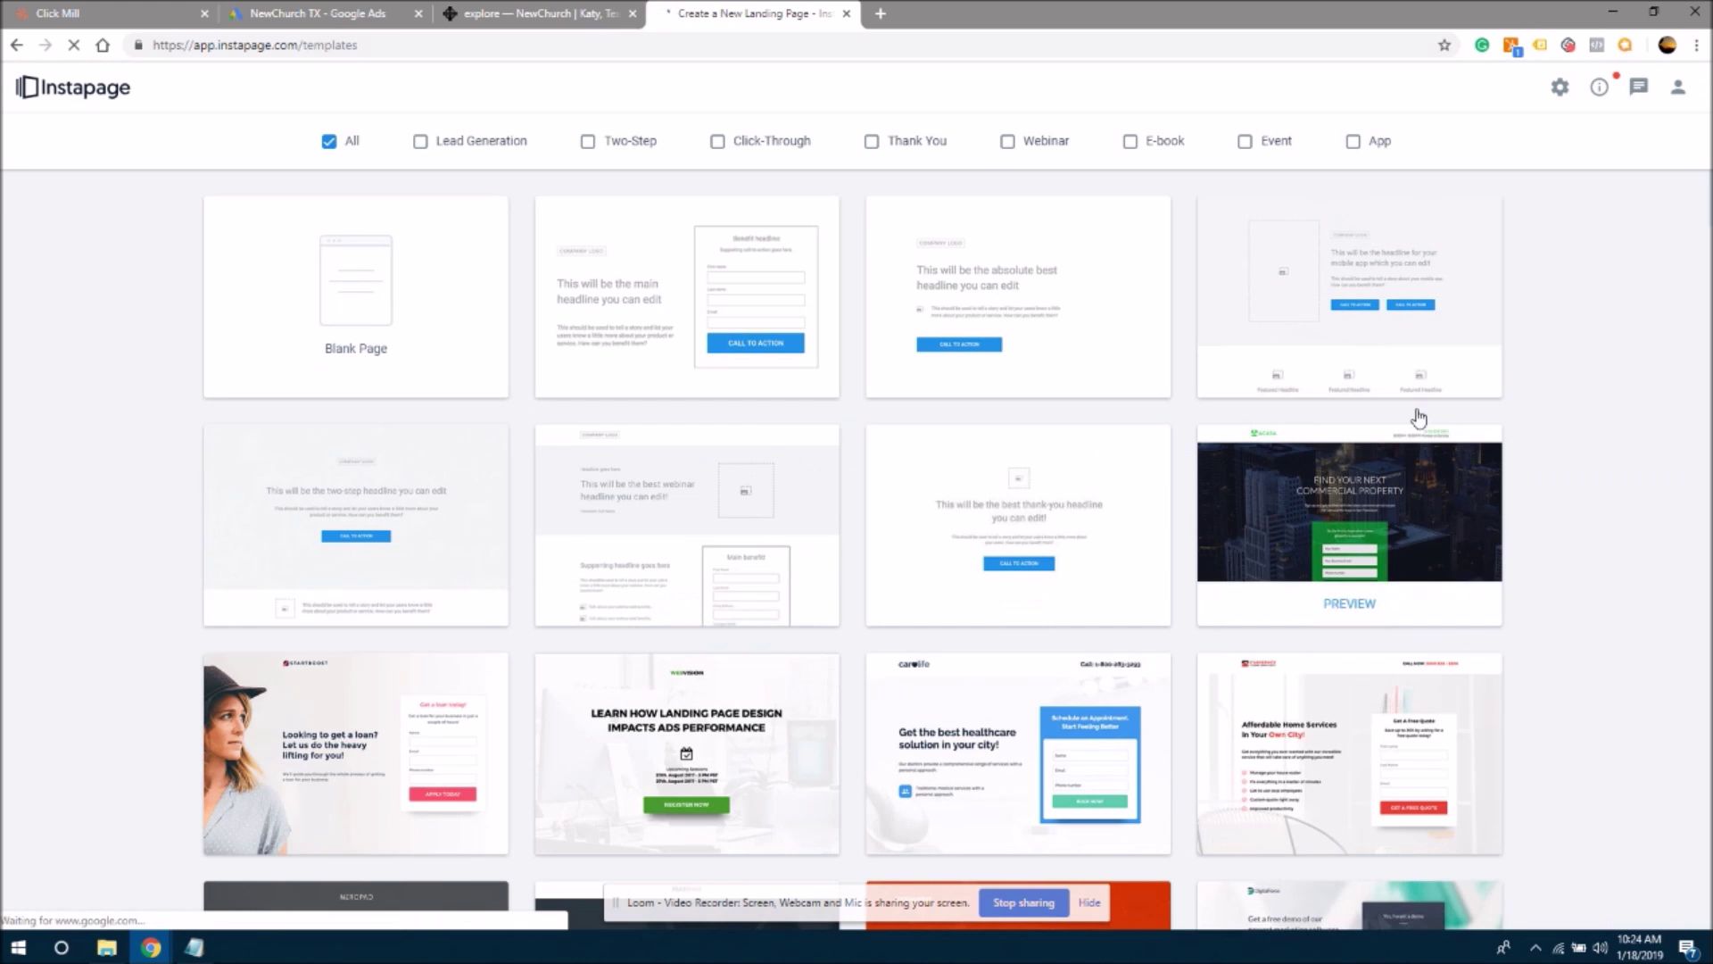
# - Browse the standard page templates, then return to the NewChurch website tab
pyautogui.scroll(-3, 1706, 189)
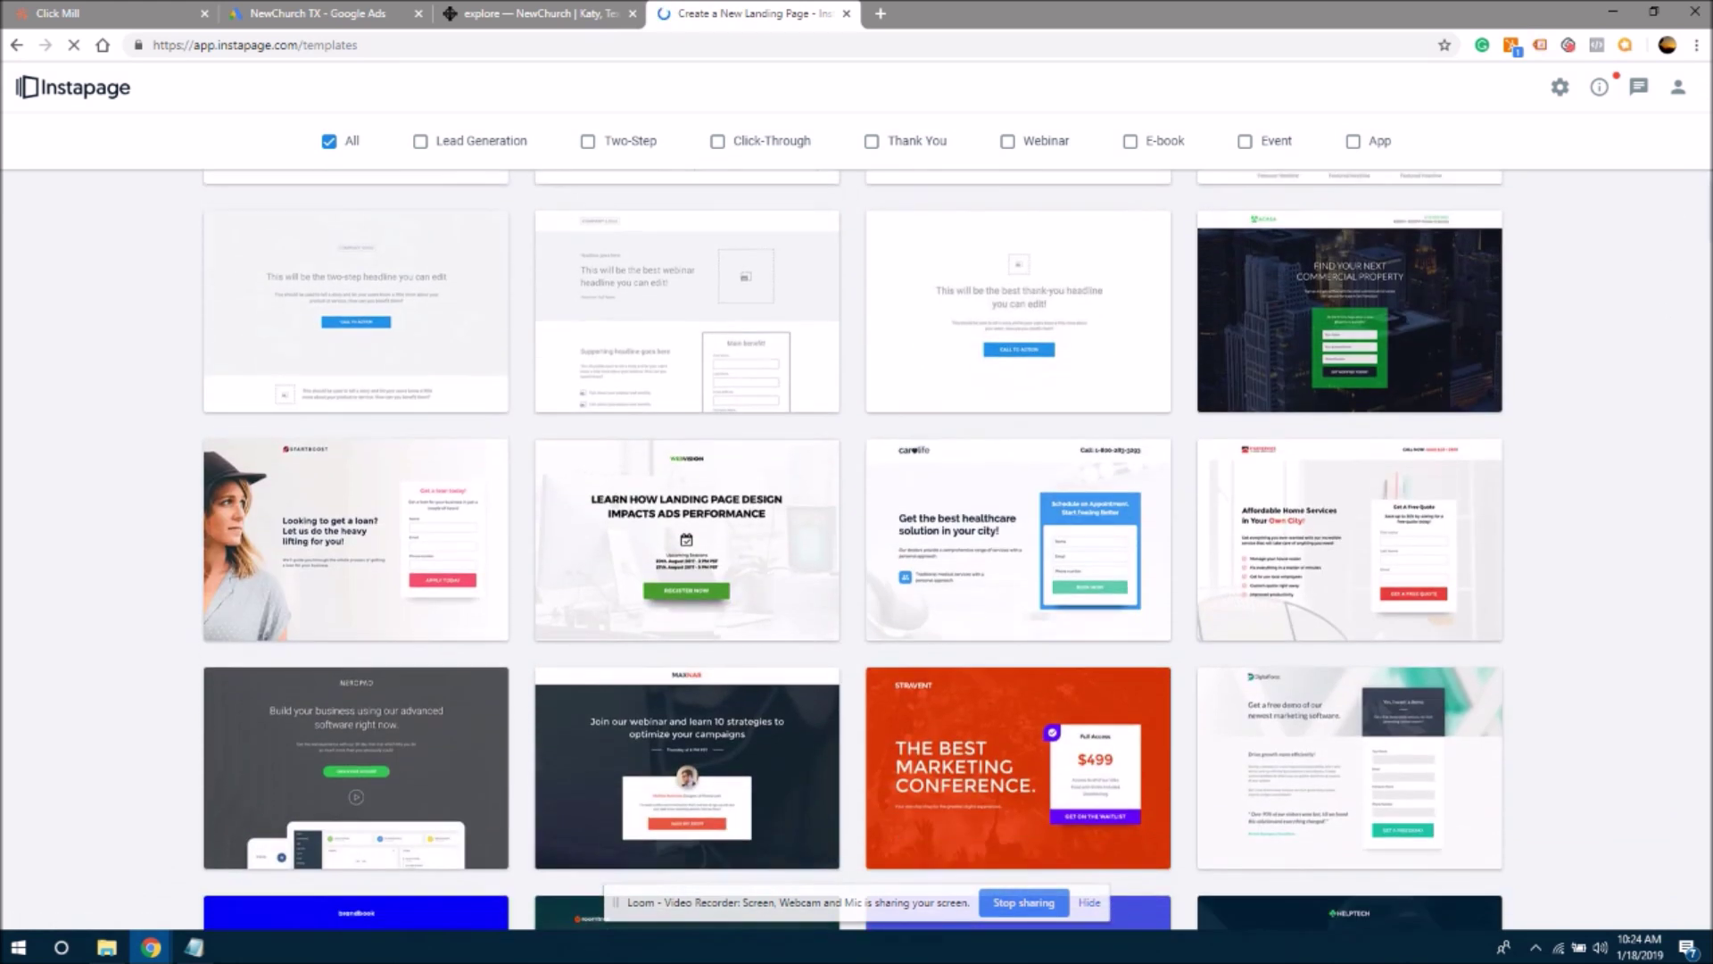
pyautogui.scroll(-3, 852, 549)
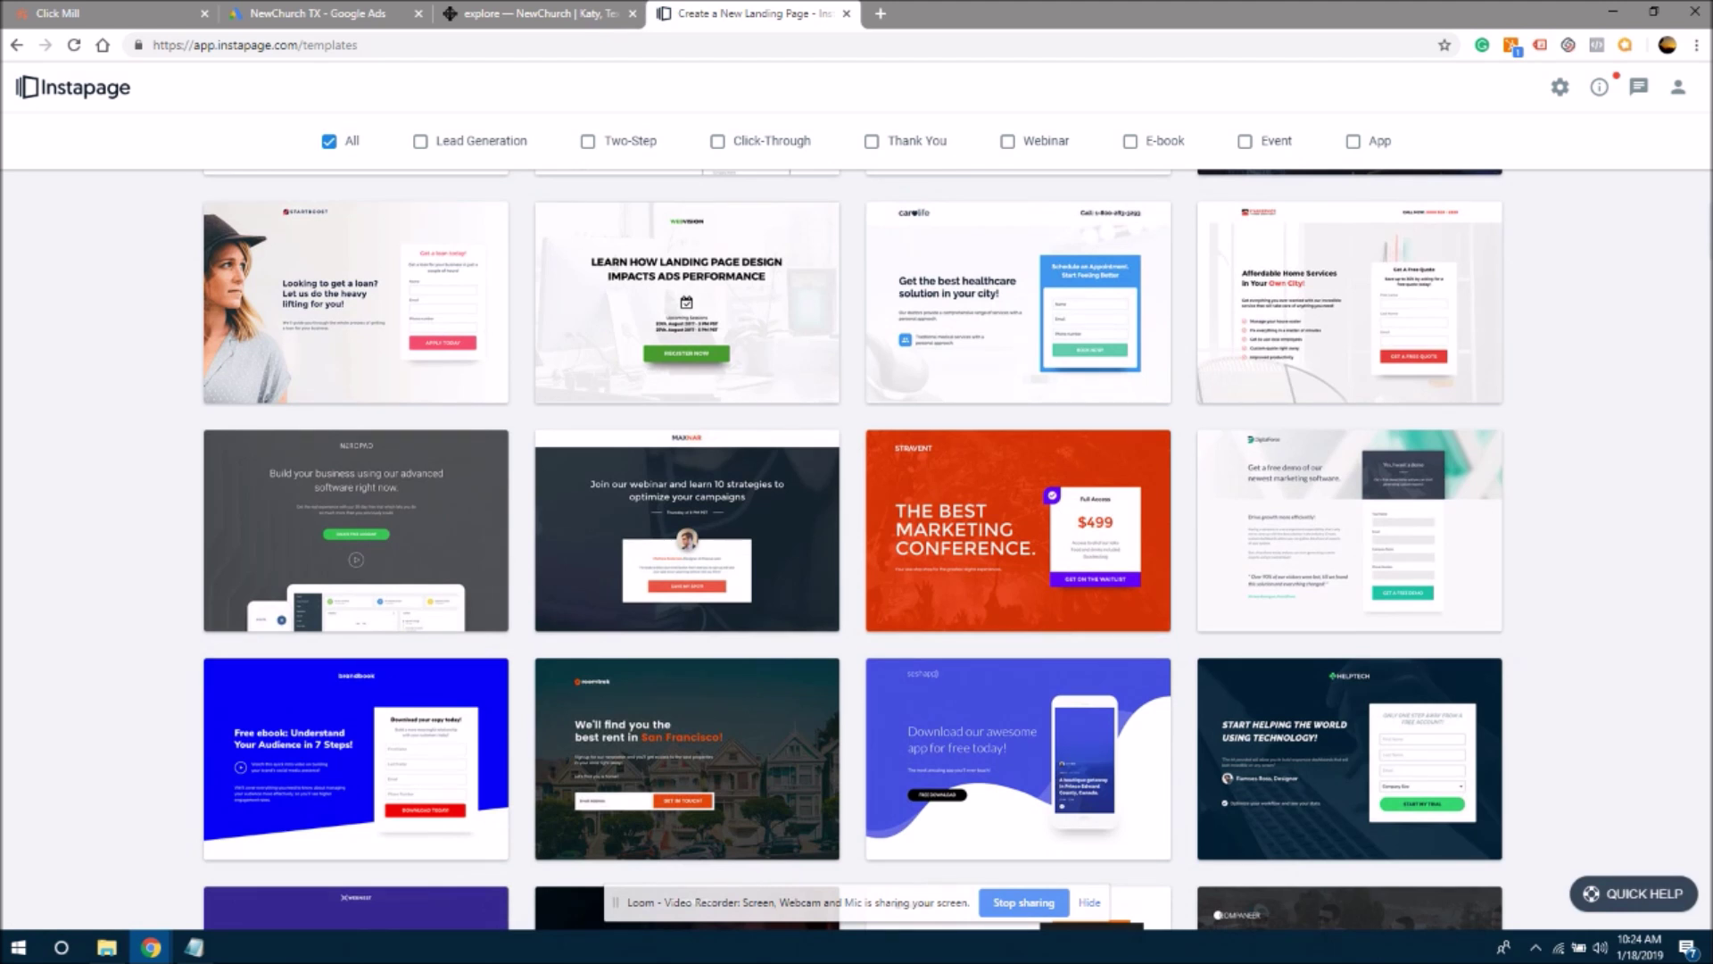
pyautogui.scroll(-2, 852, 549)
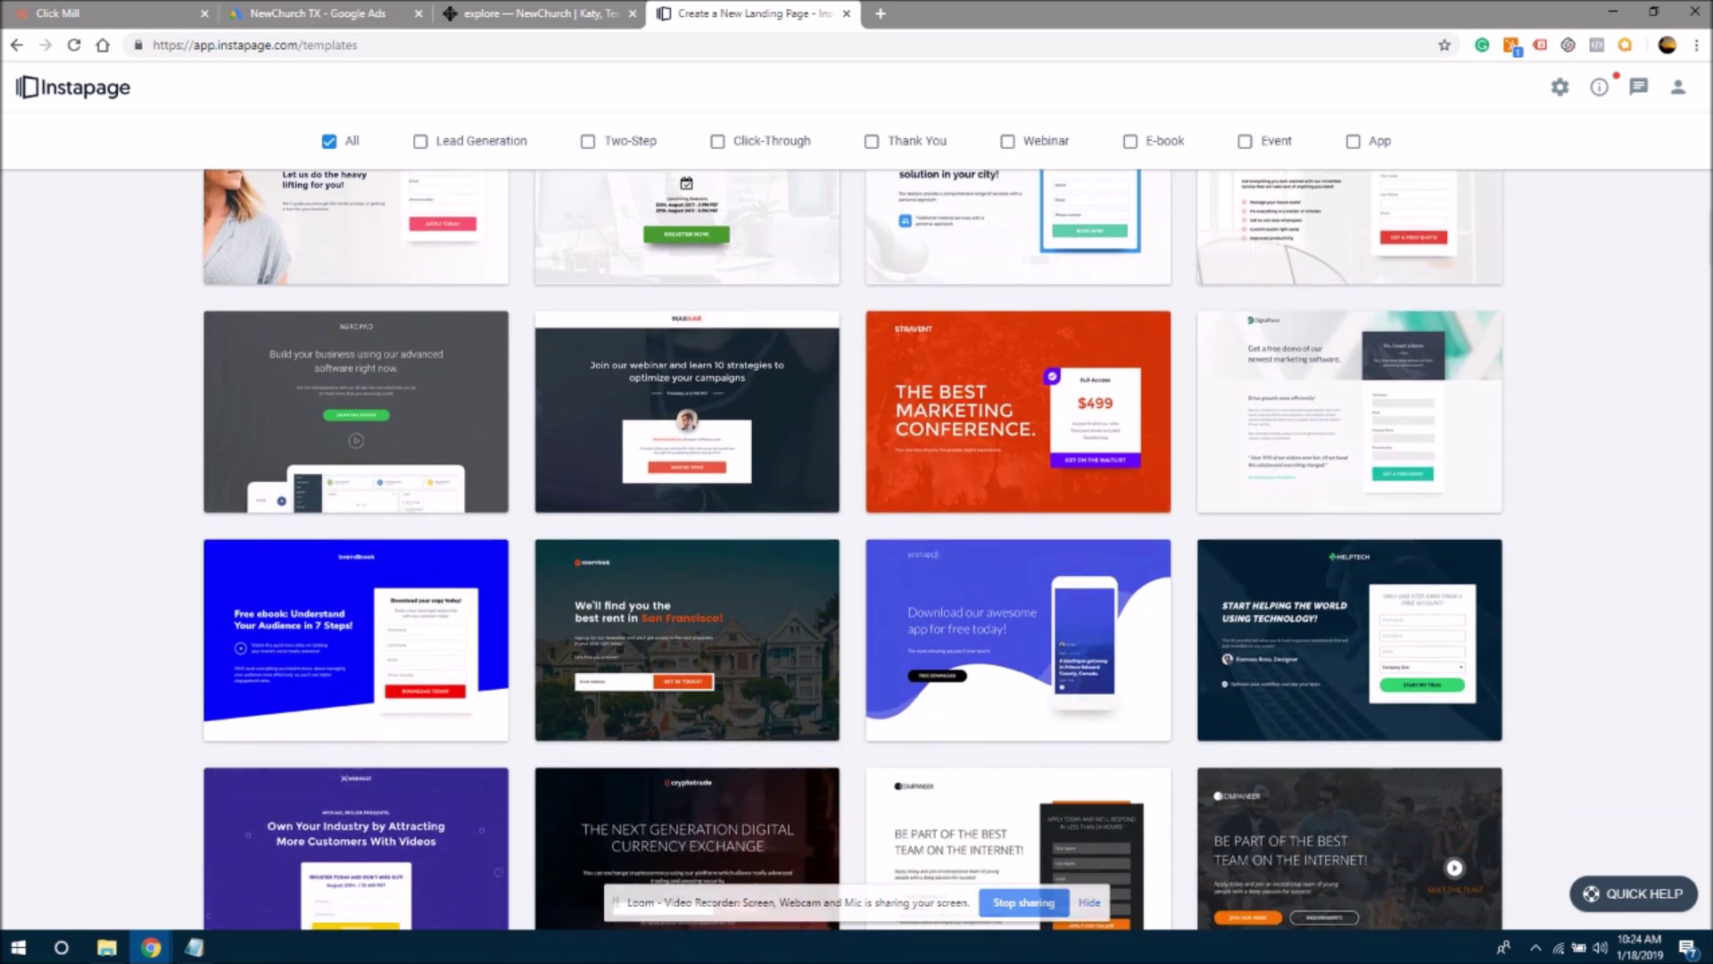
pyautogui.scroll(-1, 852, 549)
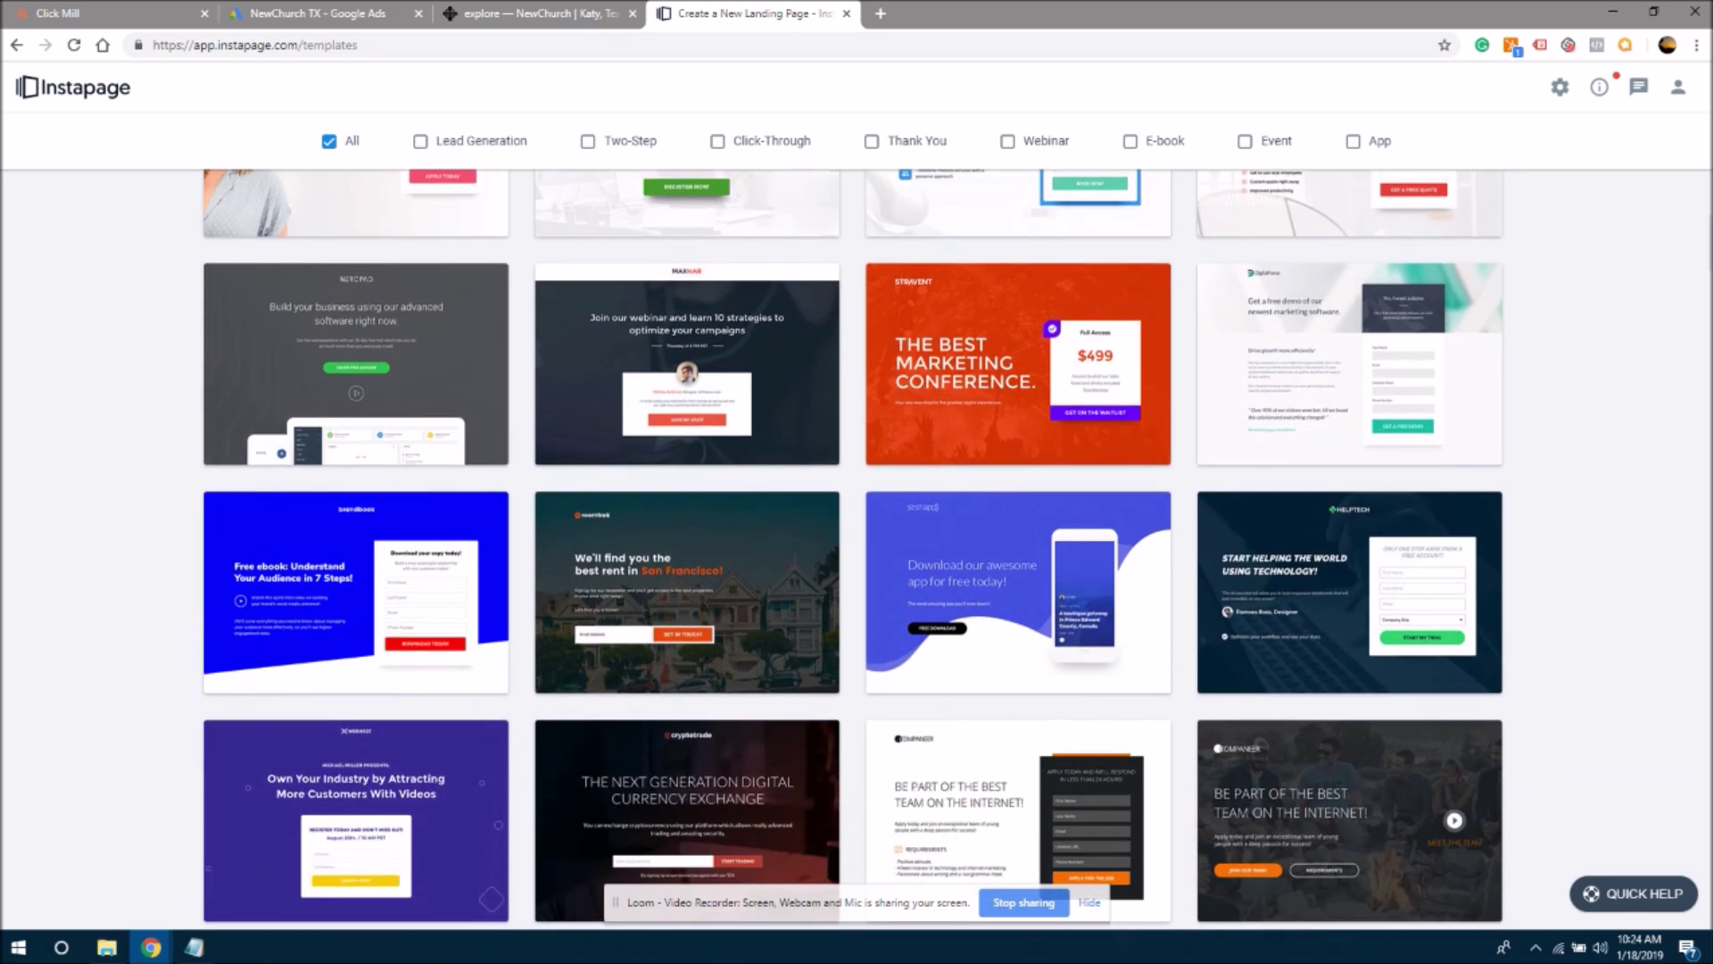
pyautogui.scroll(6, 852, 549)
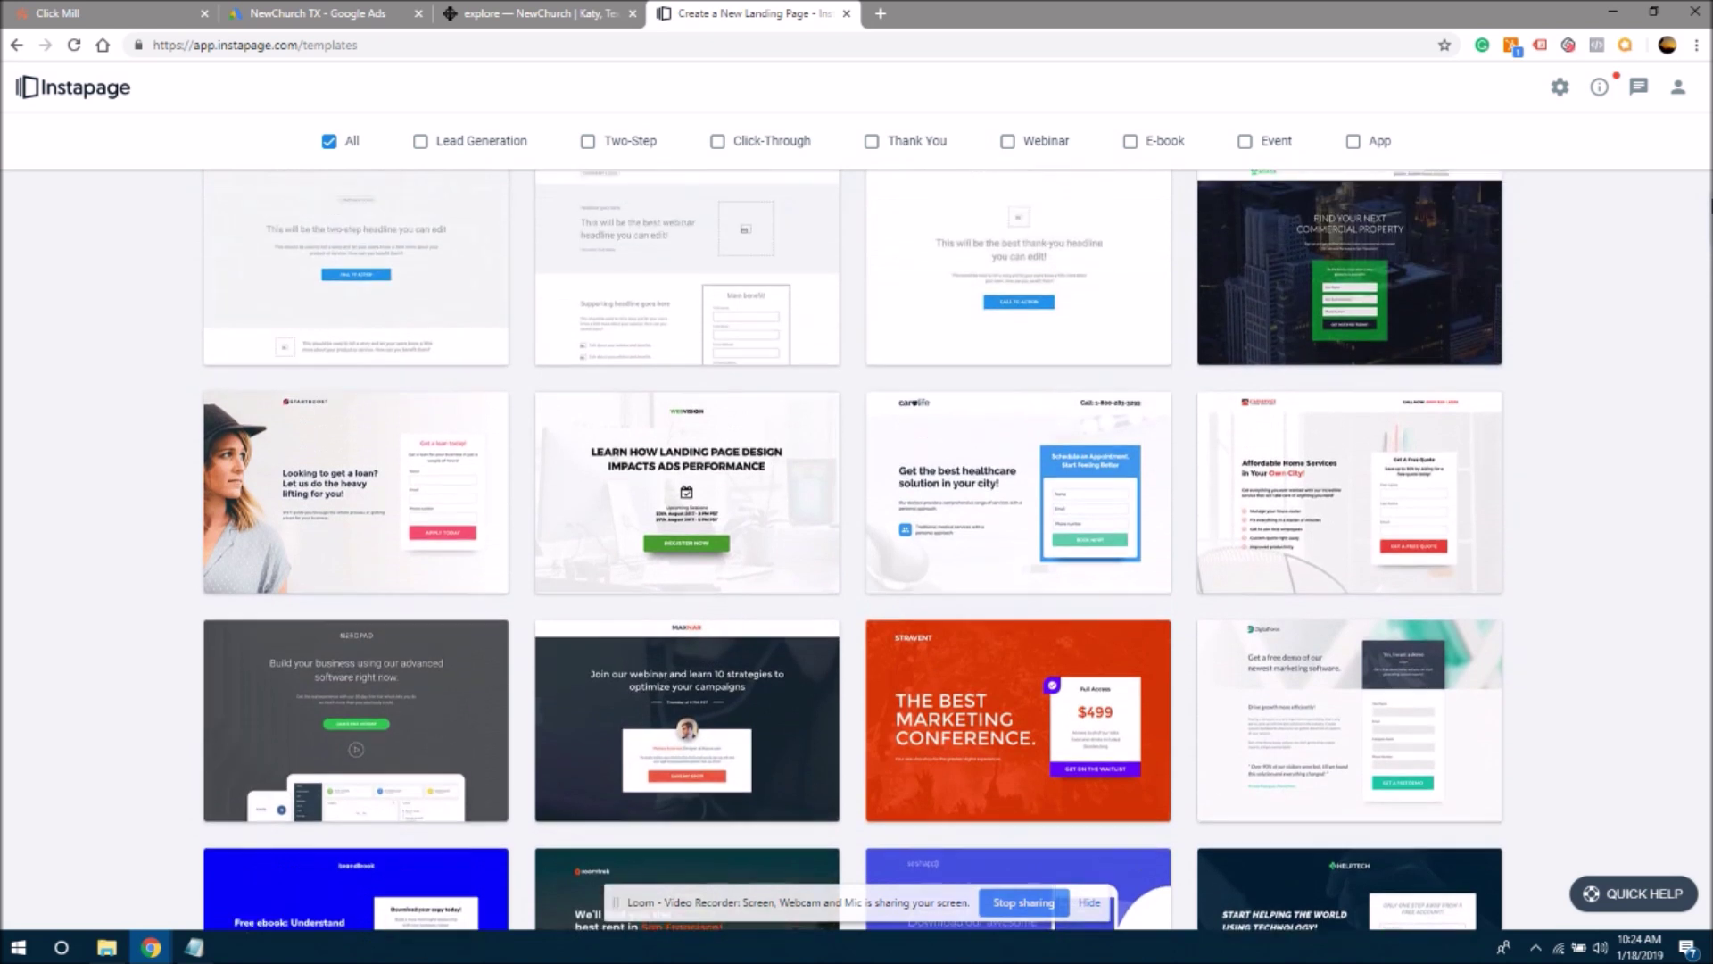
pyautogui.scroll(1, 852, 549)
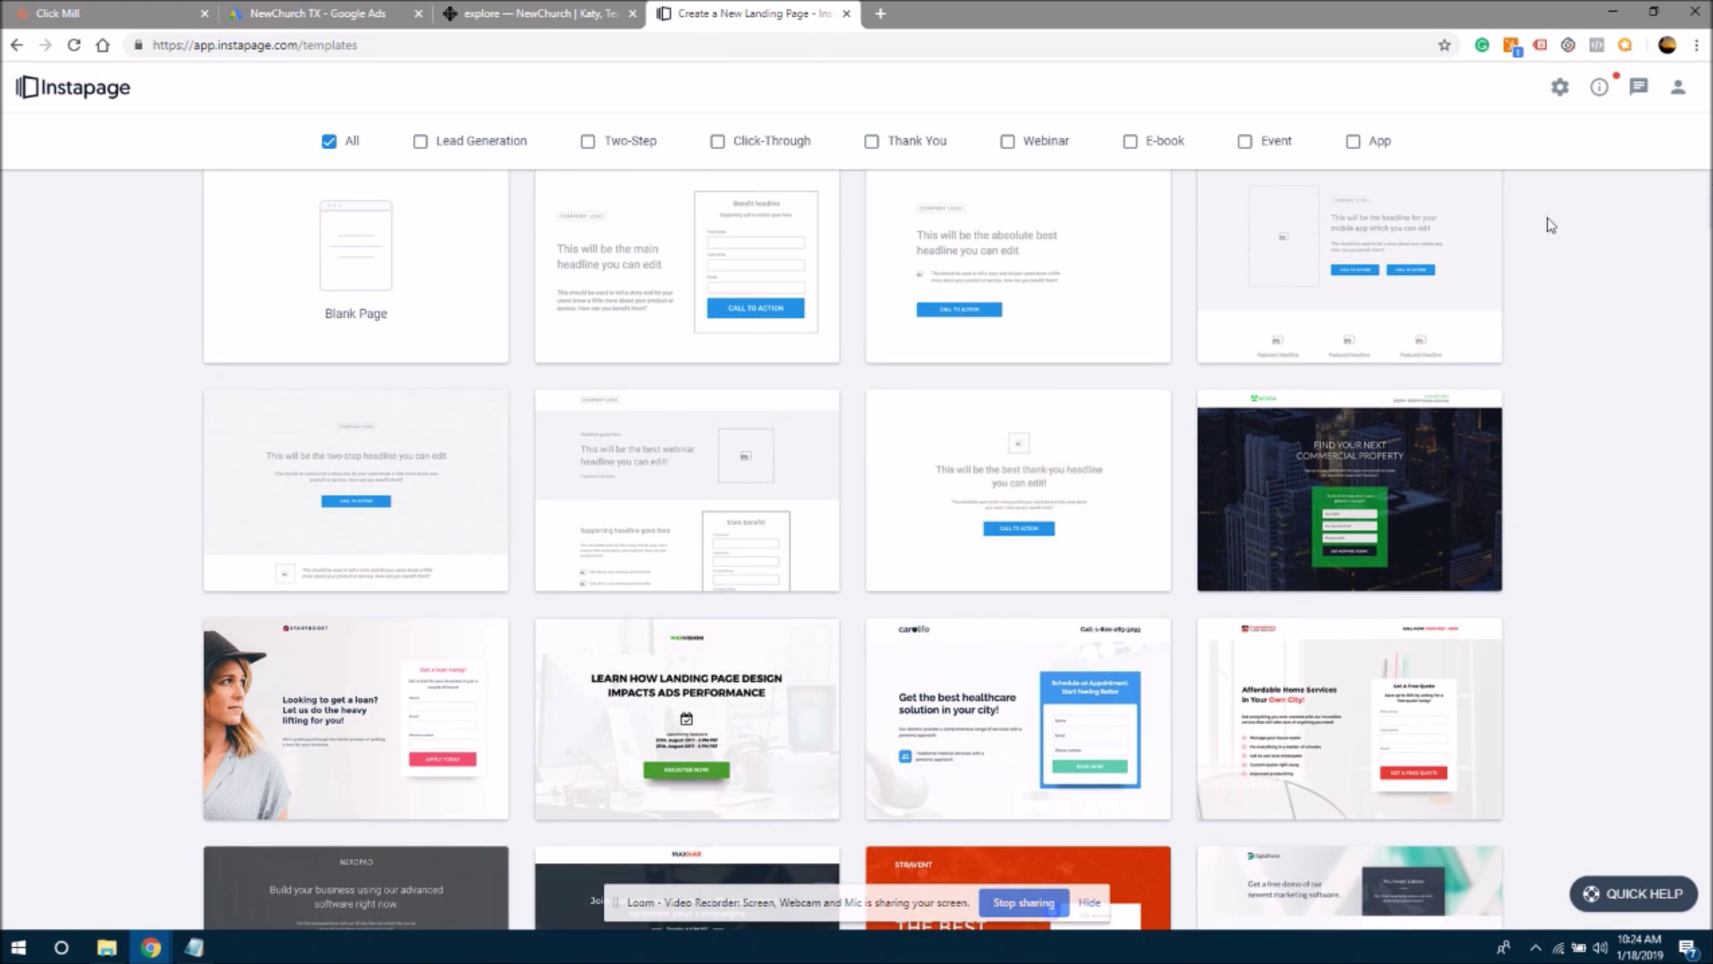
pyautogui.click(571, 16)
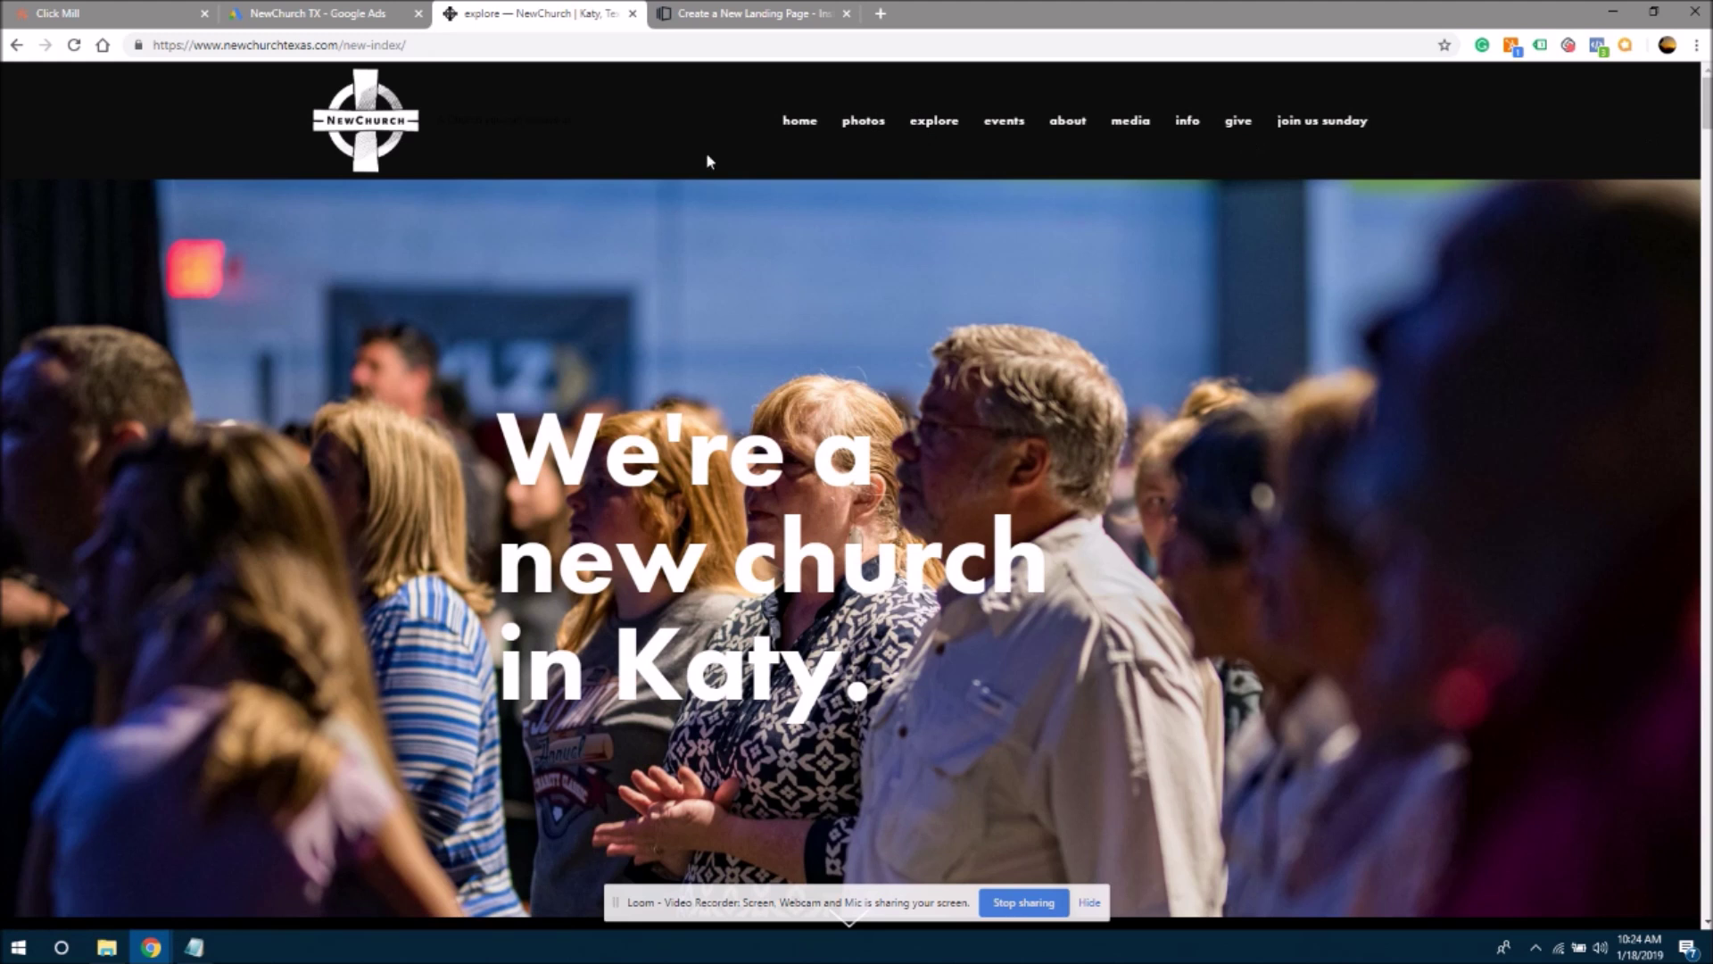
# - Review the NewChurch beliefs, contact form and staff sections, then return to the Instapage templates
pyautogui.moveTo(1707, 96); pyautogui.dragTo(1707, 201)
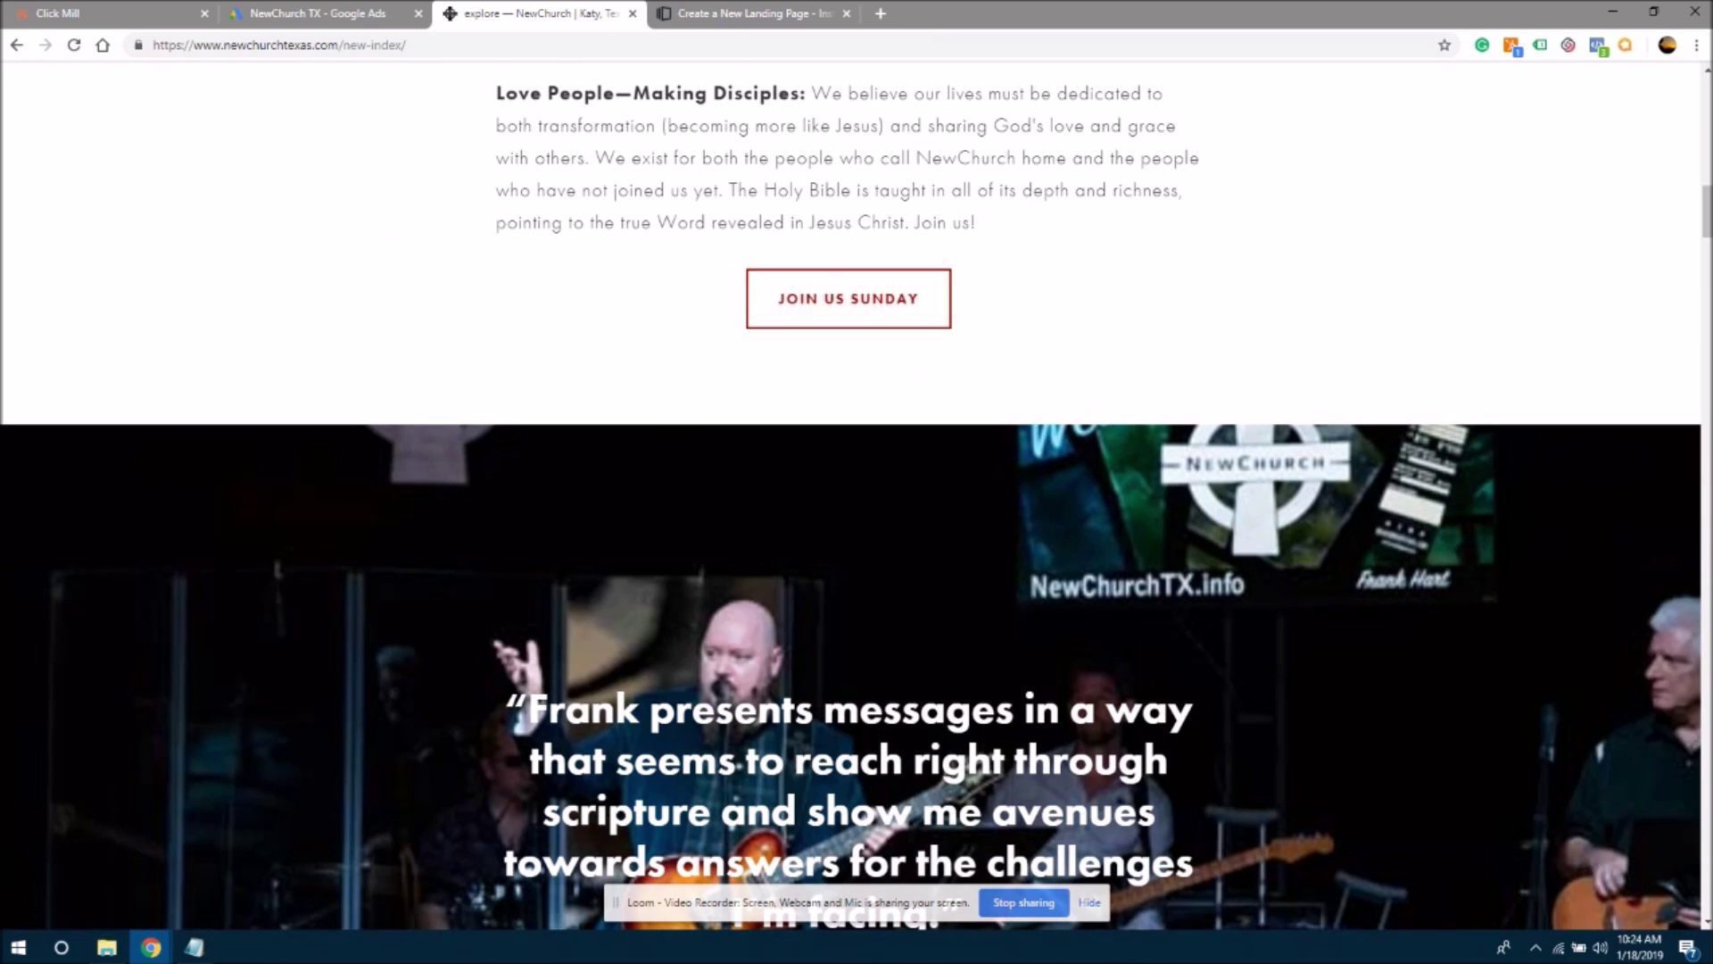
pyautogui.moveTo(1705, 230); pyautogui.dragTo(1706, 427)
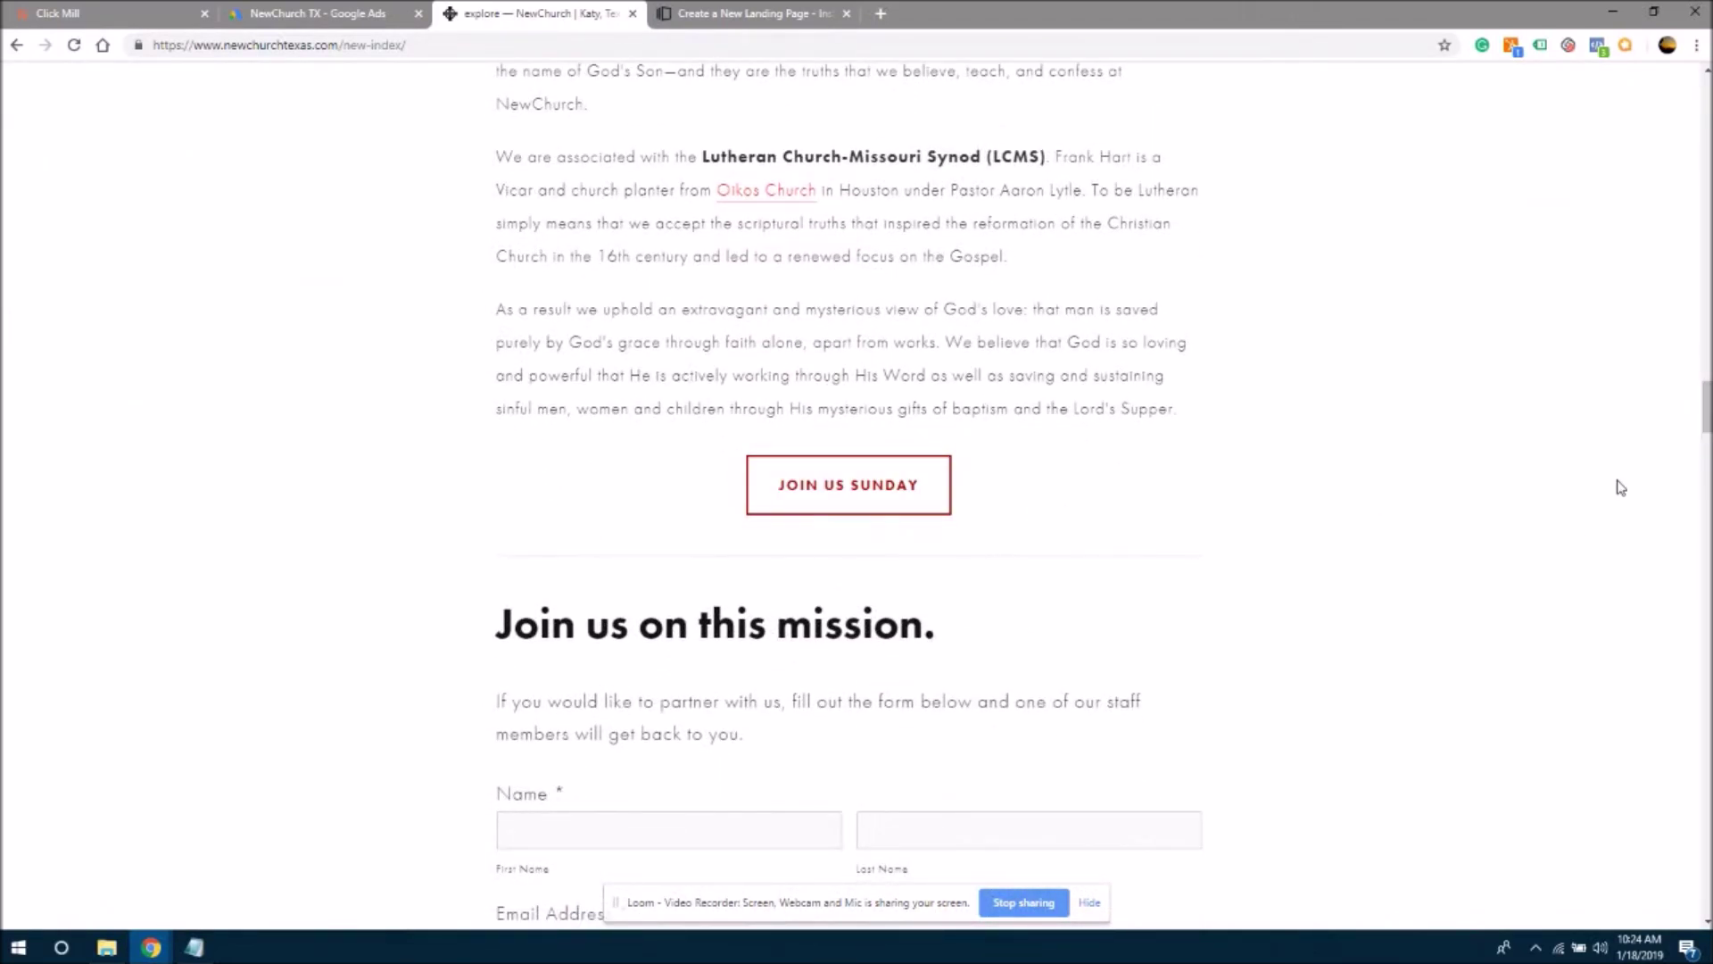
pyautogui.scroll(-1, 1705, 419)
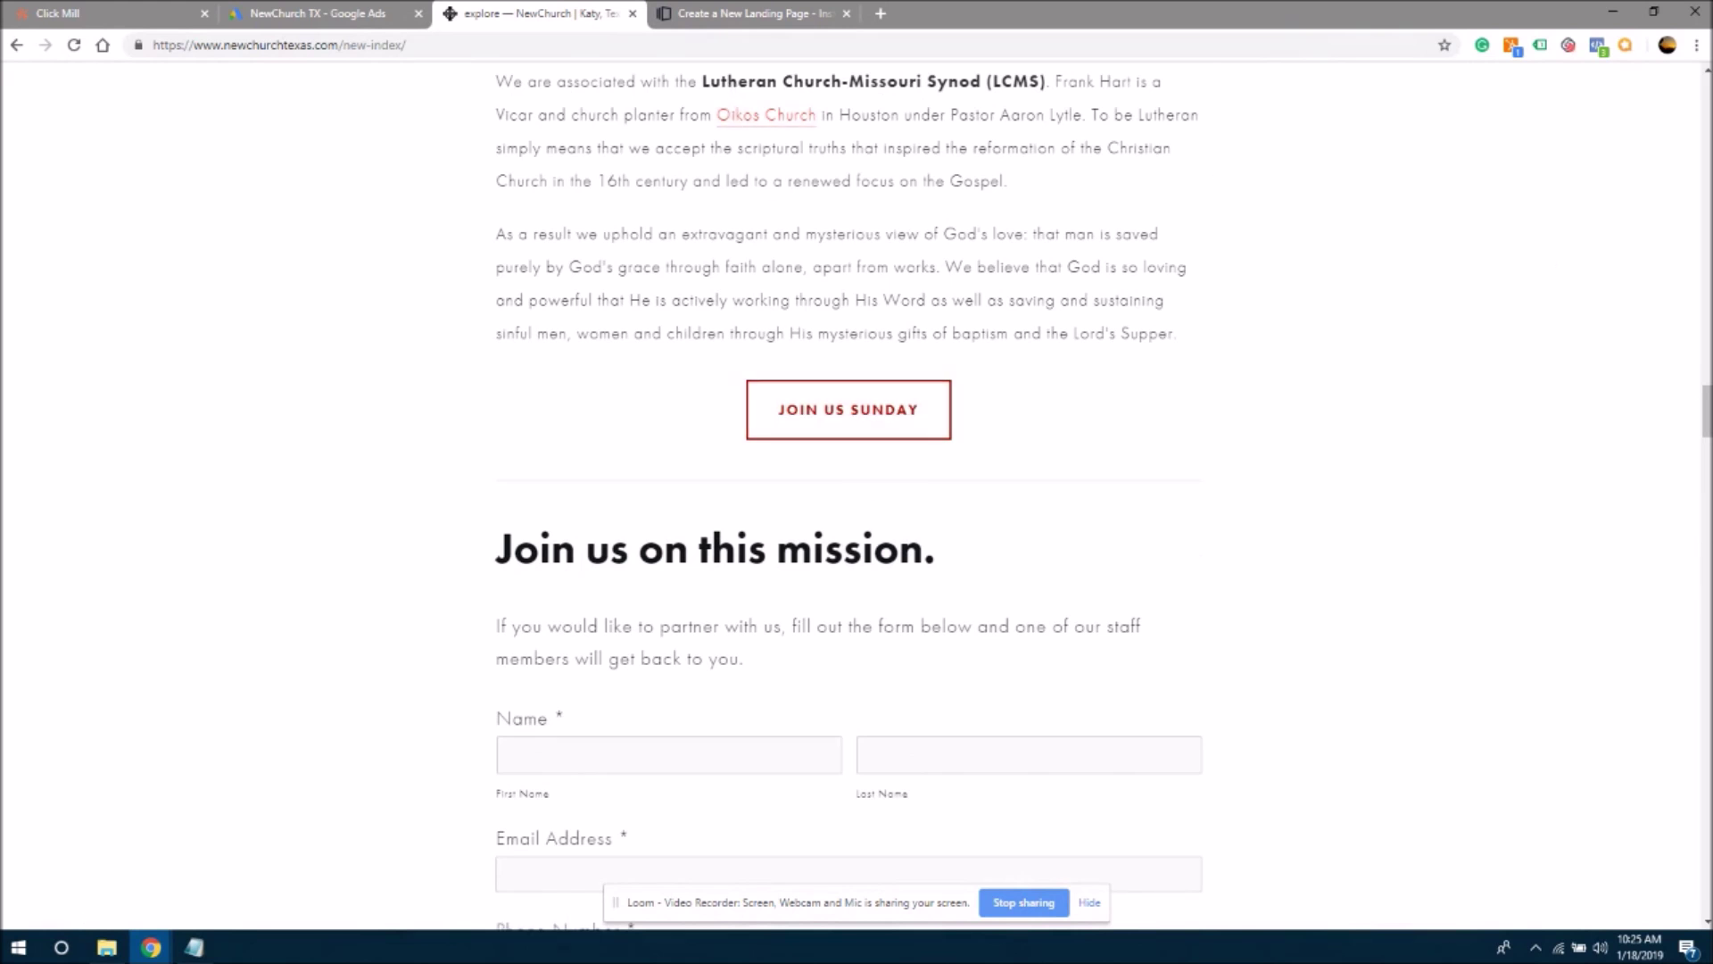
pyautogui.scroll(-7, 1705, 428)
pyautogui.moveTo(1705, 444); pyautogui.dragTo(1674, 103)
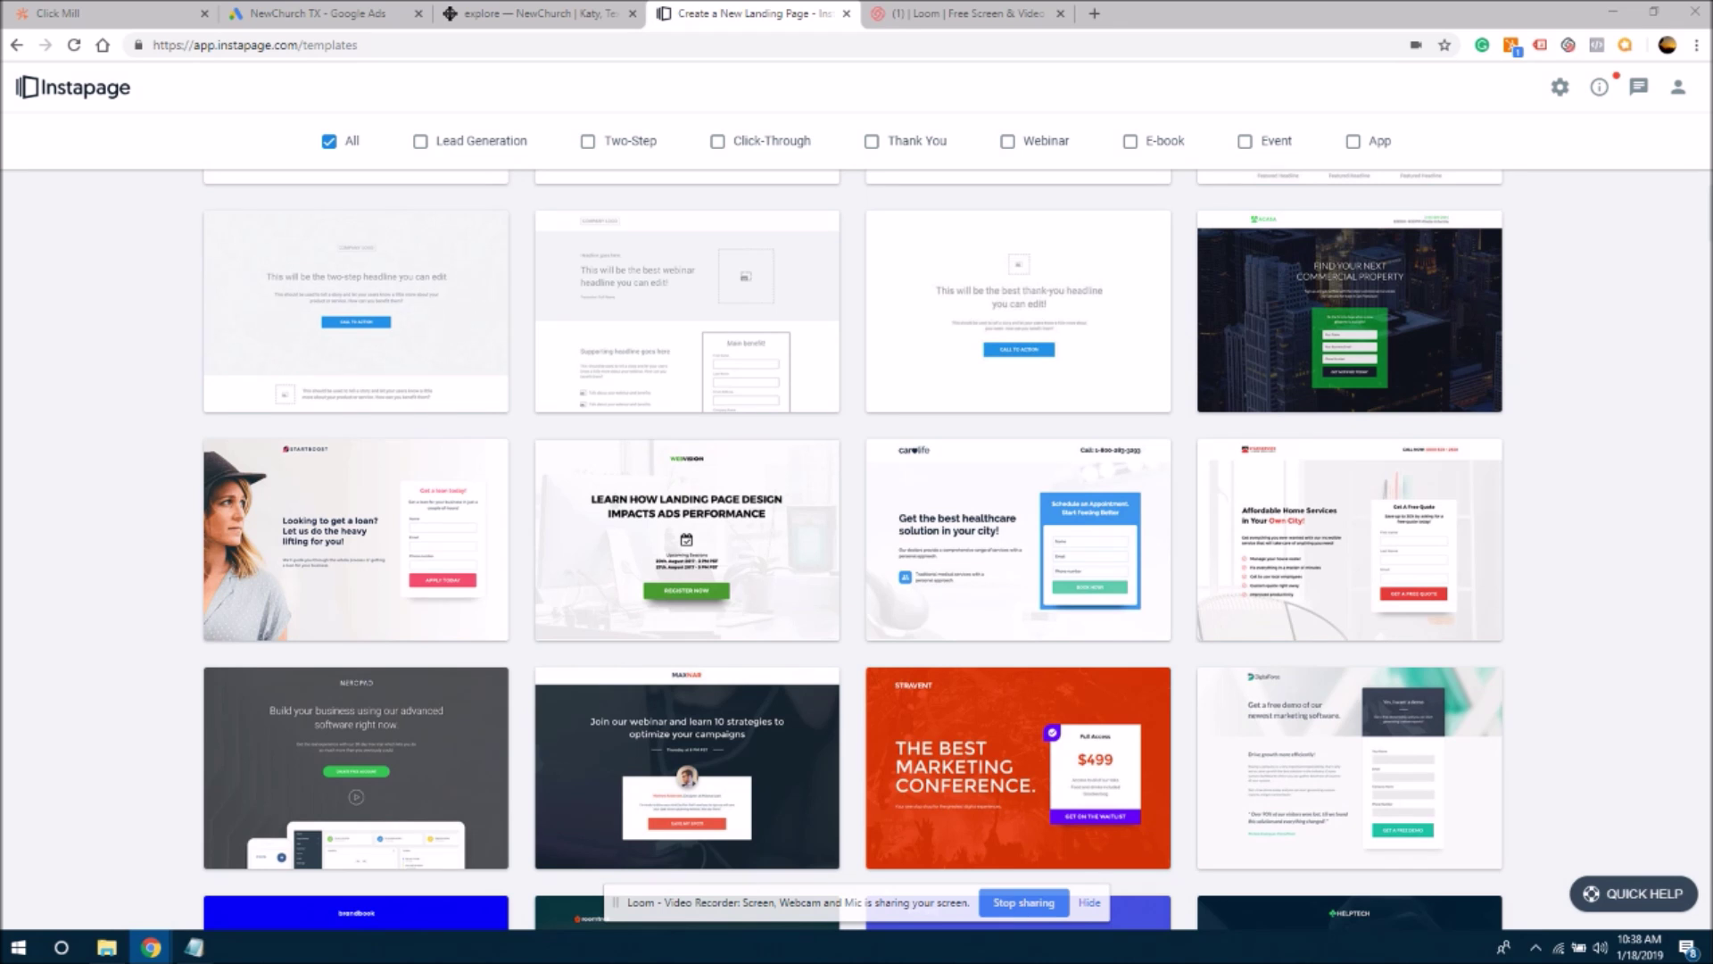
# - Scroll the template gallery and preview the Webvision template
pyautogui.scroll(-2, 468, 277)
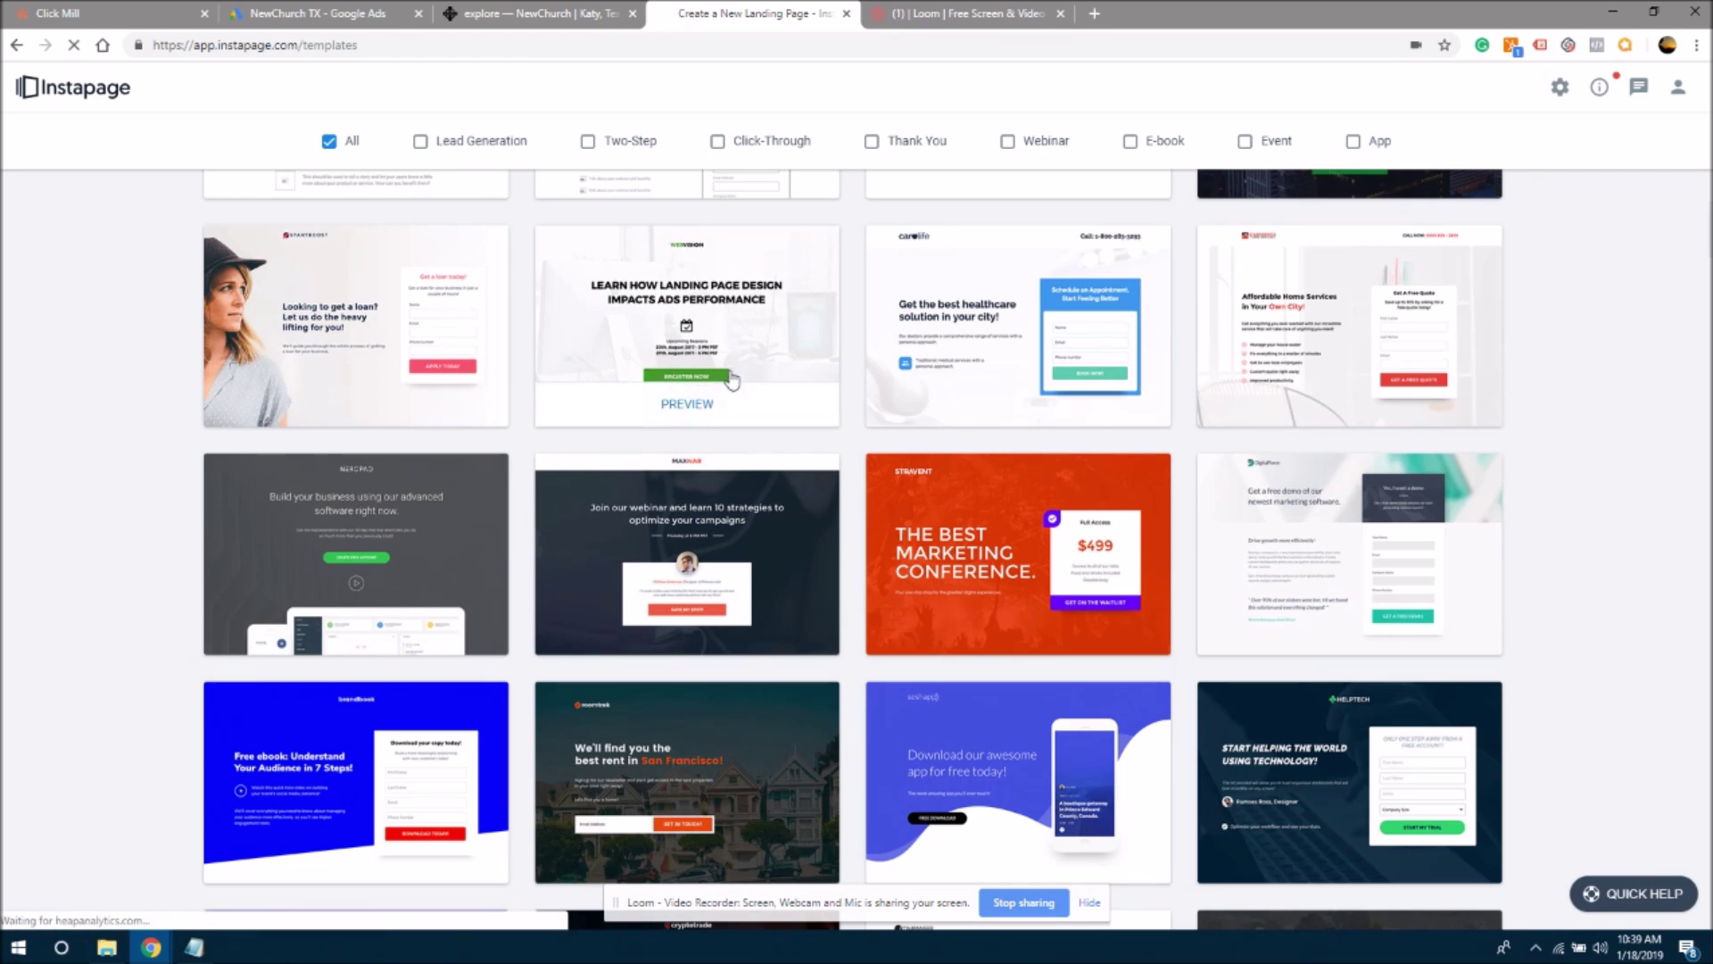
pyautogui.click(667, 407)
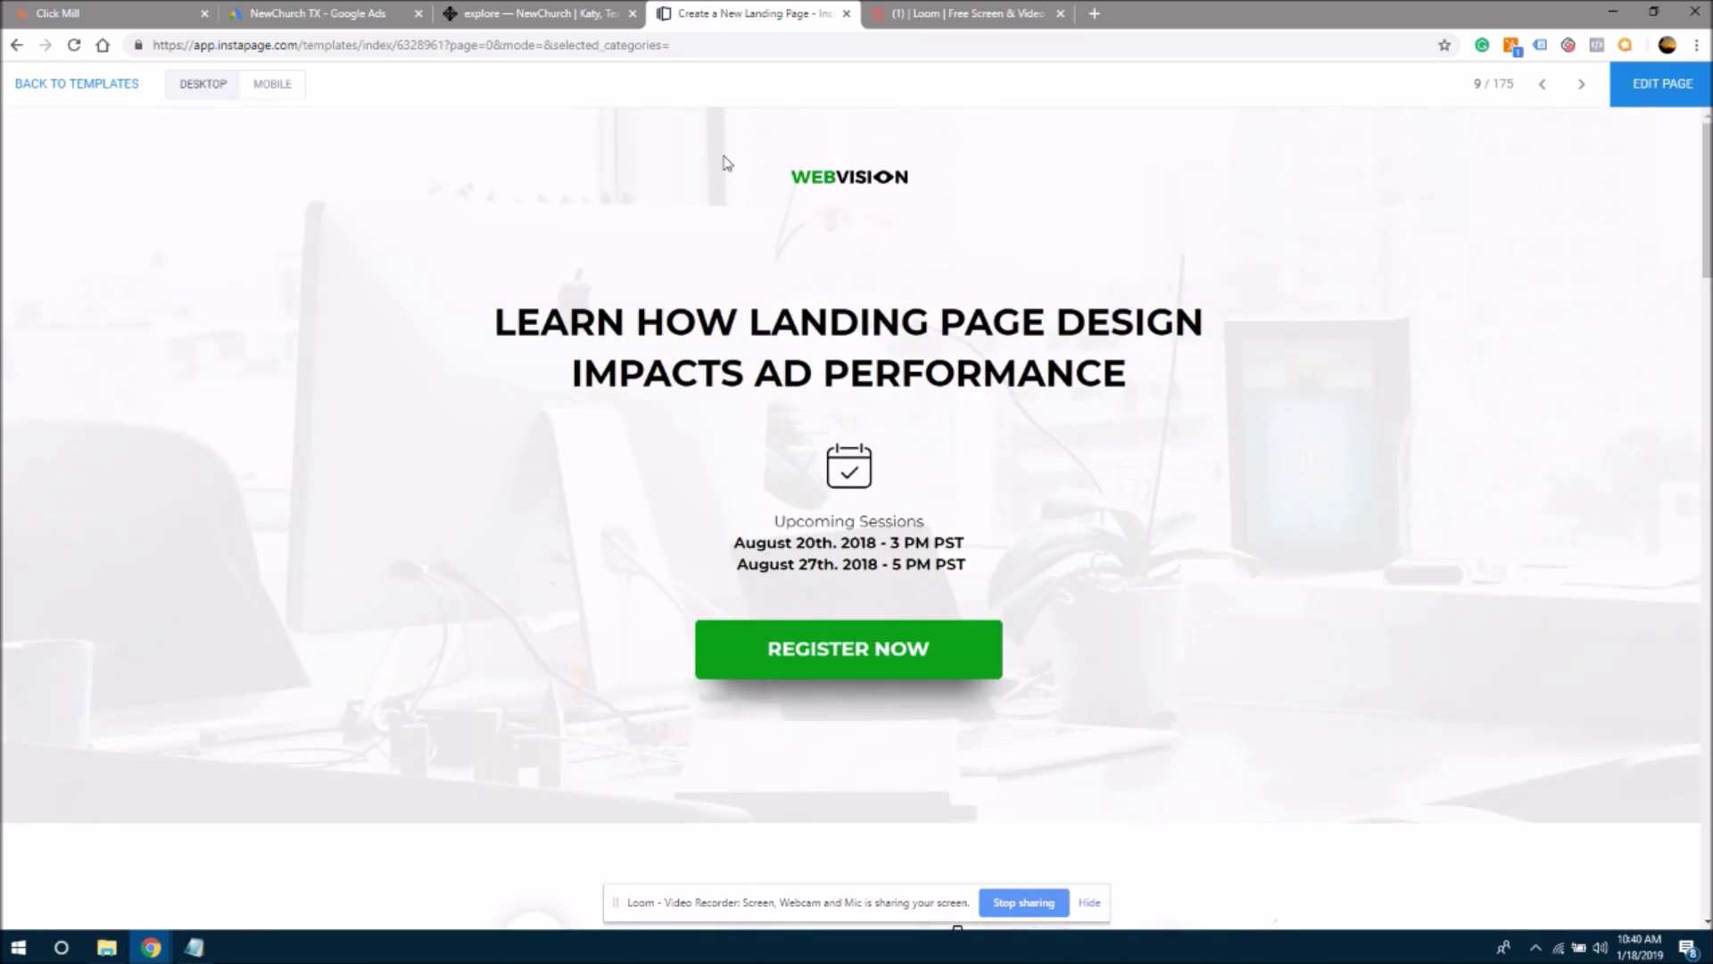
pyautogui.moveTo(492, 332); pyautogui.dragTo(626, 319)
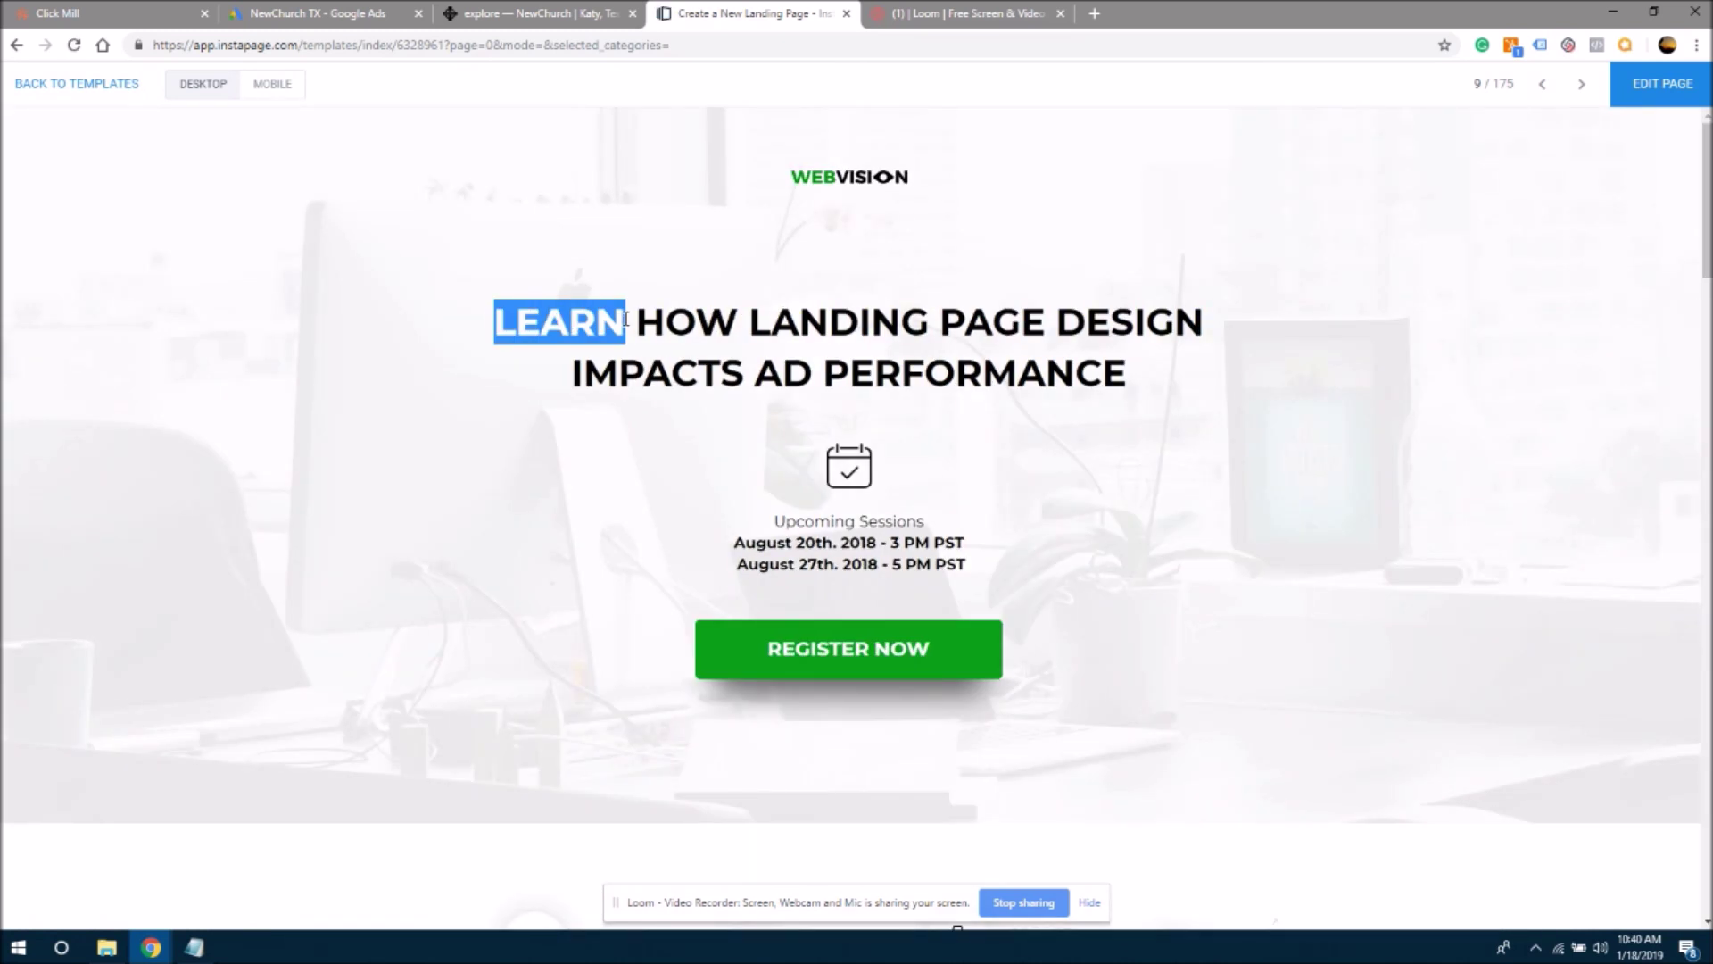
pyautogui.click(672, 317)
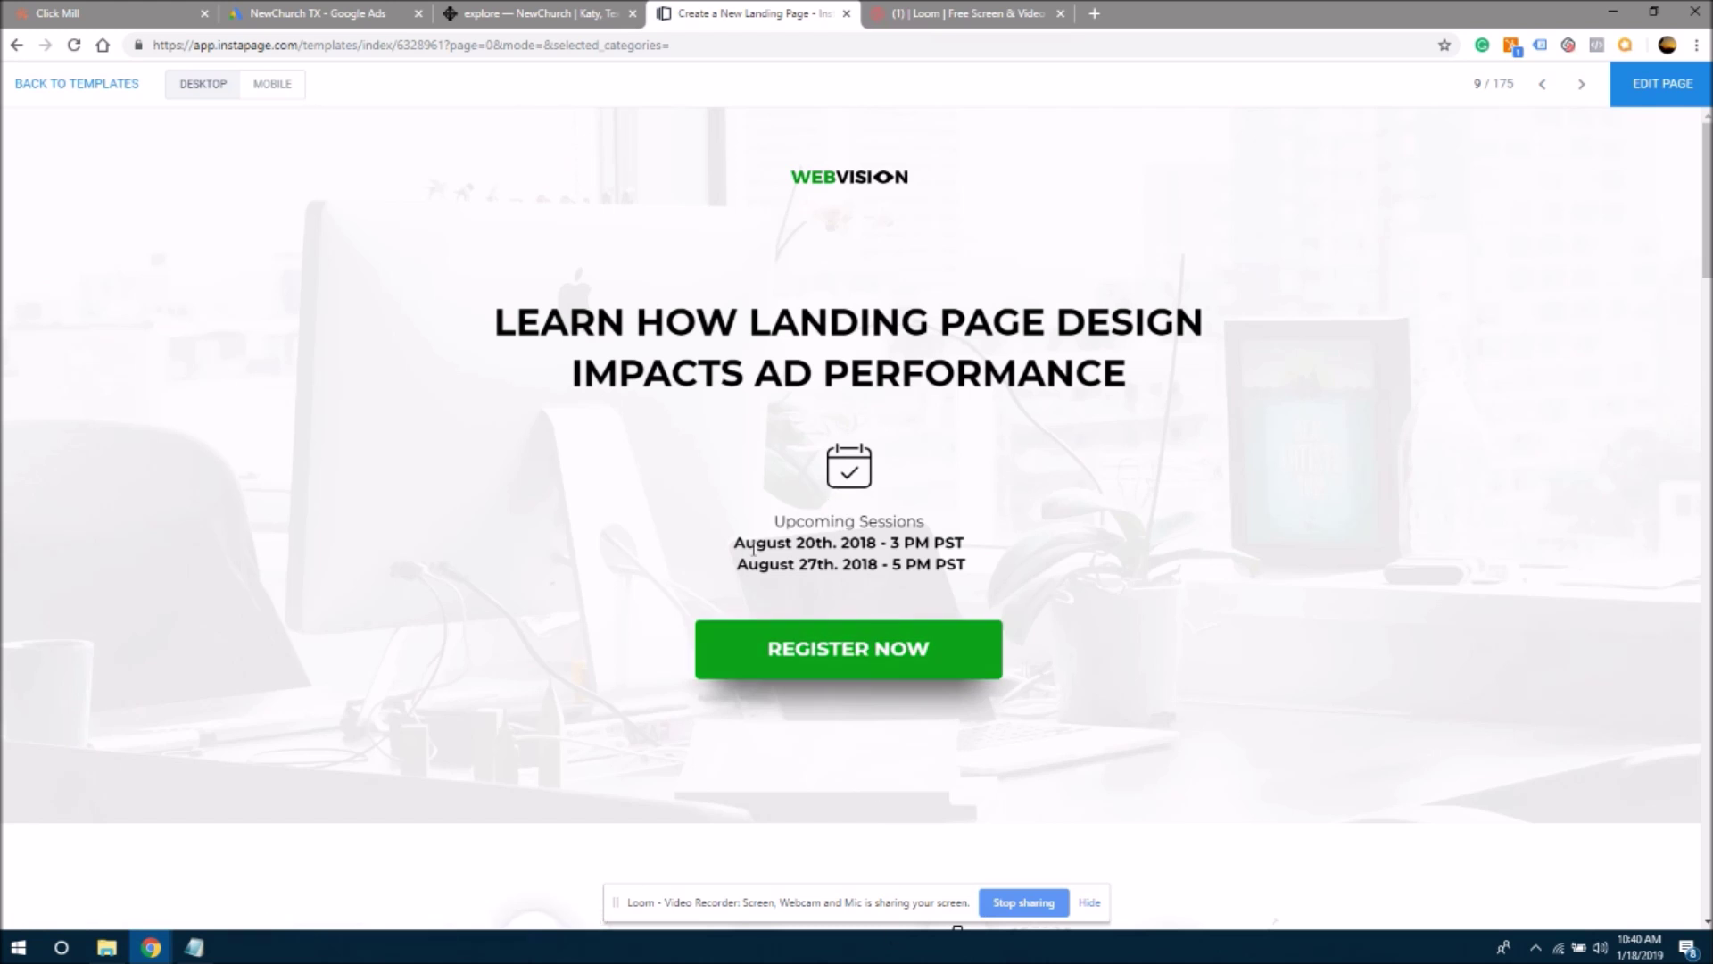
pyautogui.moveTo(735, 543); pyautogui.dragTo(882, 546)
pyautogui.moveTo(881, 543); pyautogui.dragTo(877, 543)
pyautogui.scroll(-10, 822, 657)
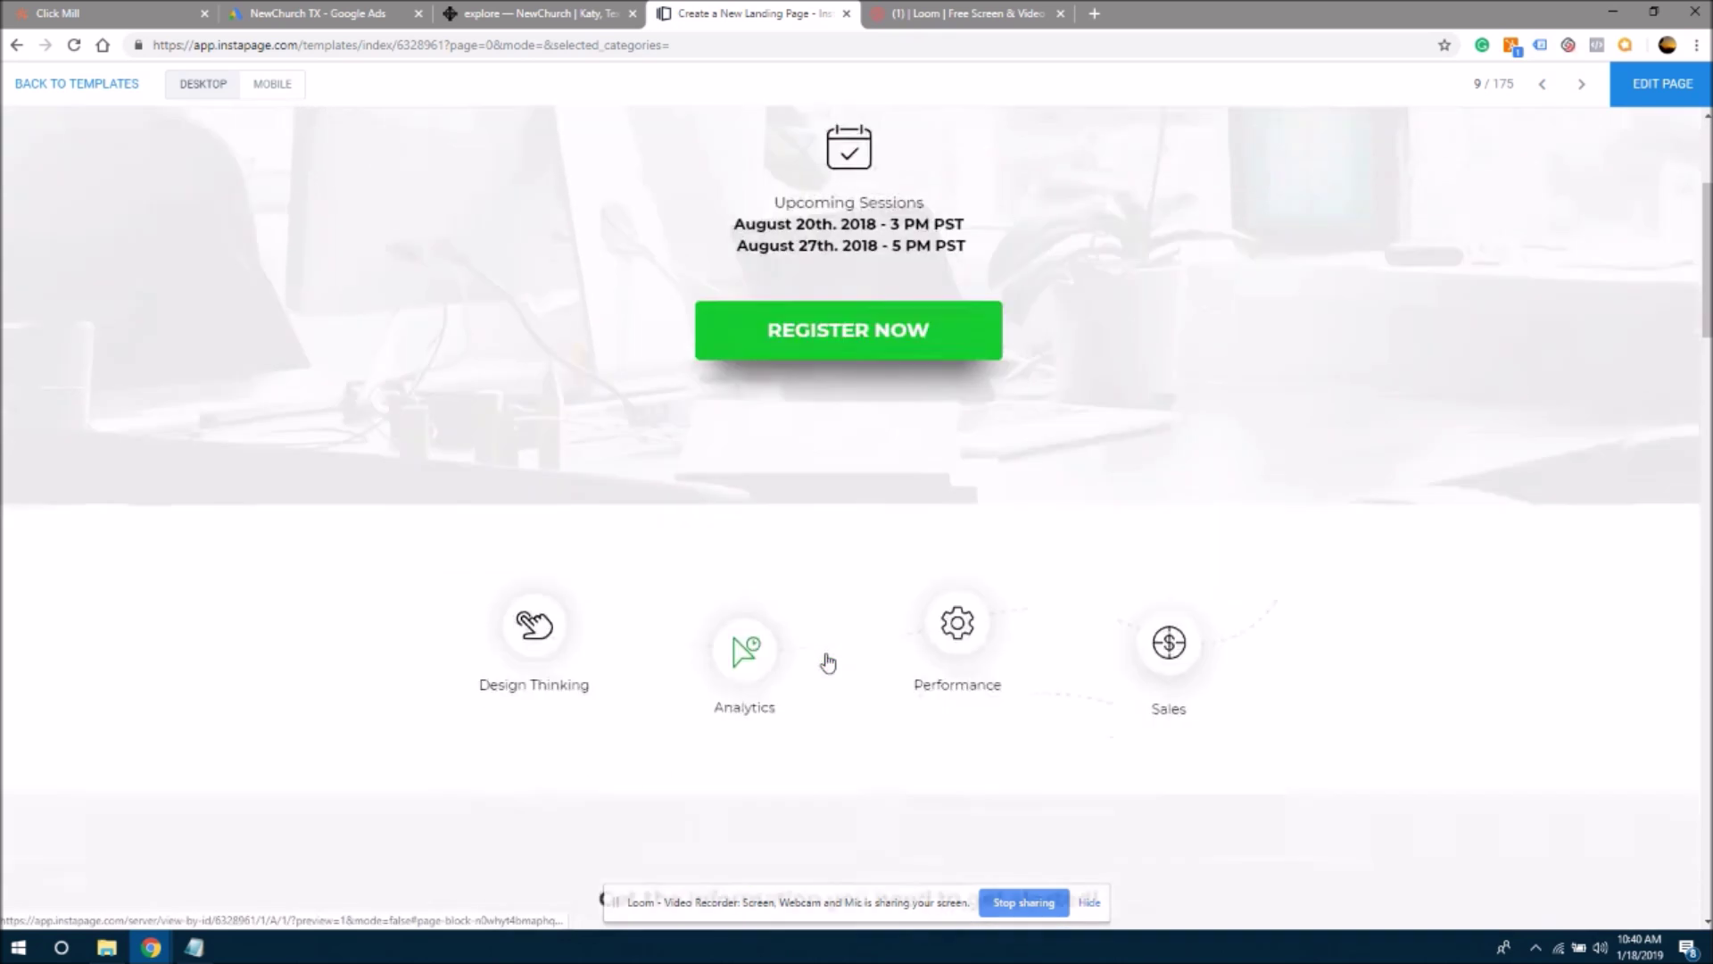
pyautogui.scroll(-10, 828, 660)
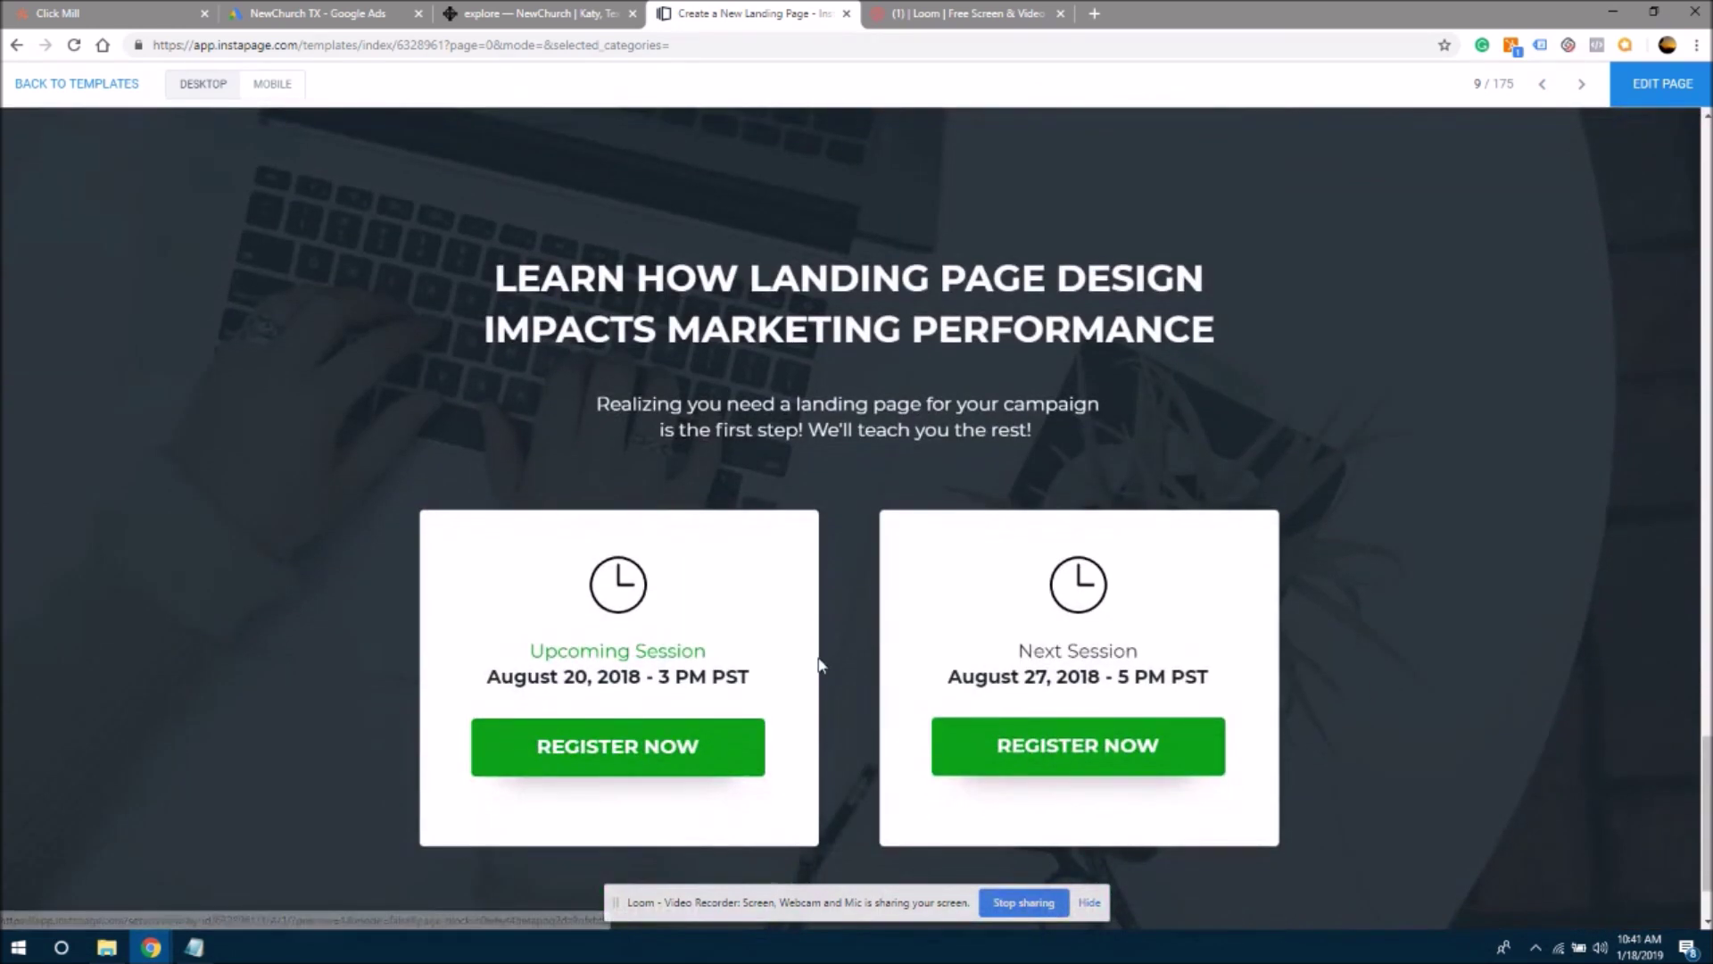
pyautogui.click(647, 752)
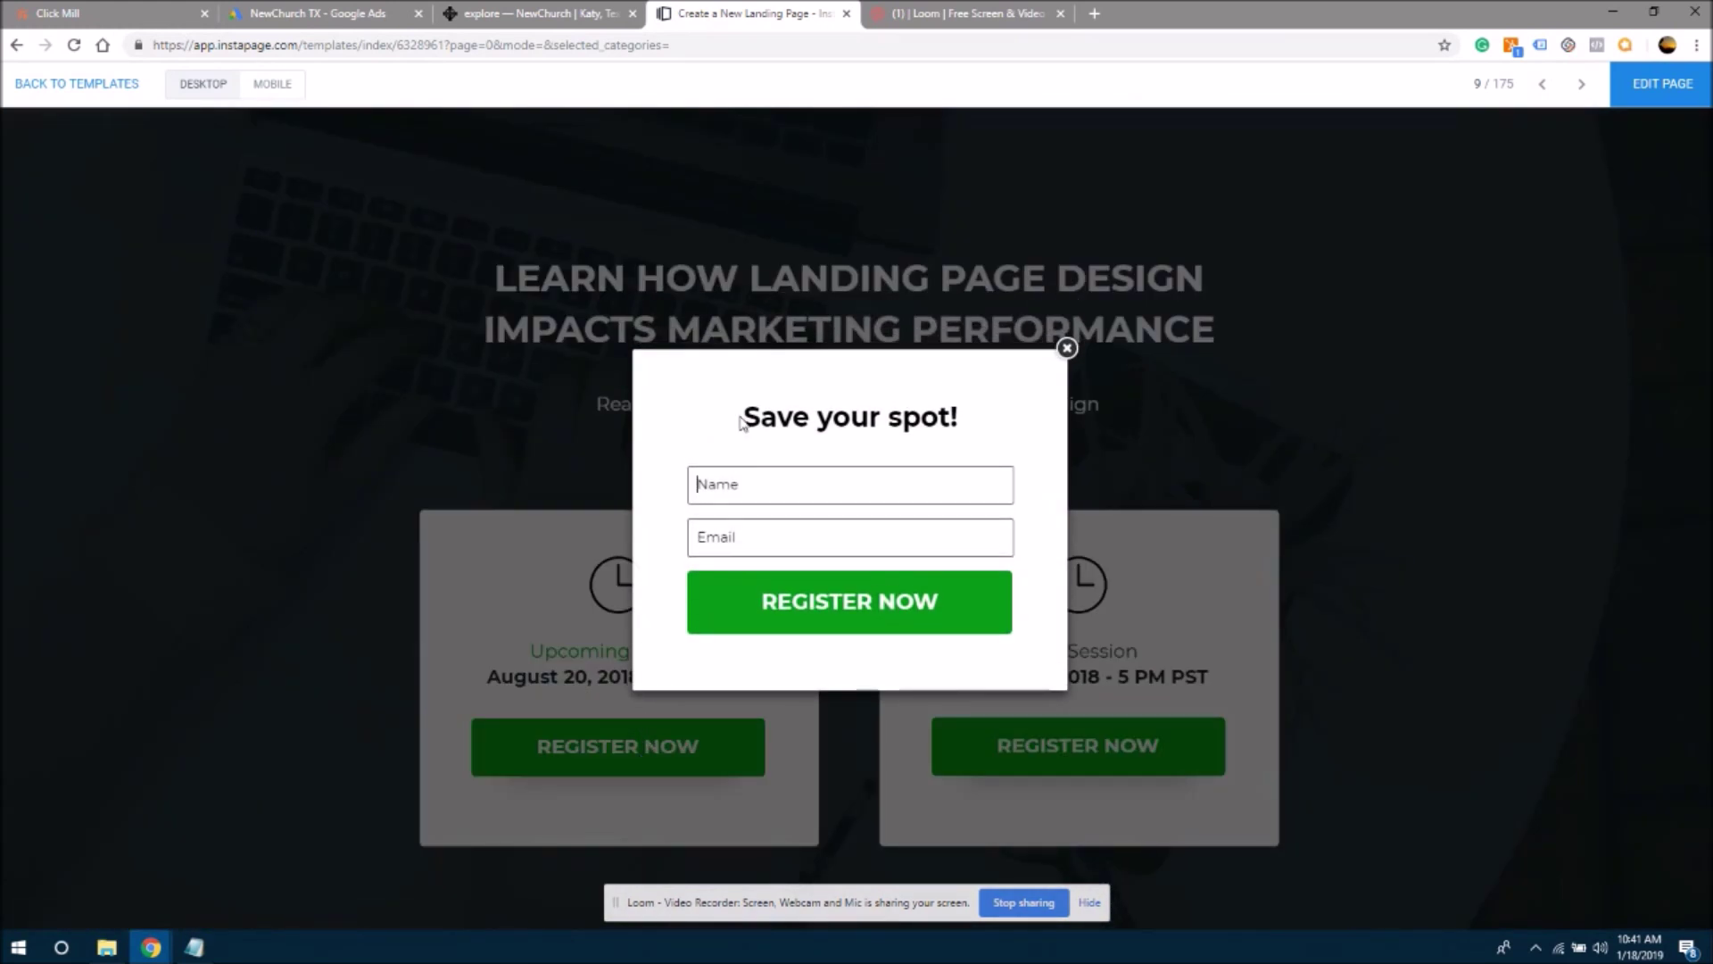
pyautogui.moveTo(760, 412); pyautogui.dragTo(895, 421)
pyautogui.click(897, 420)
pyautogui.click(1066, 349)
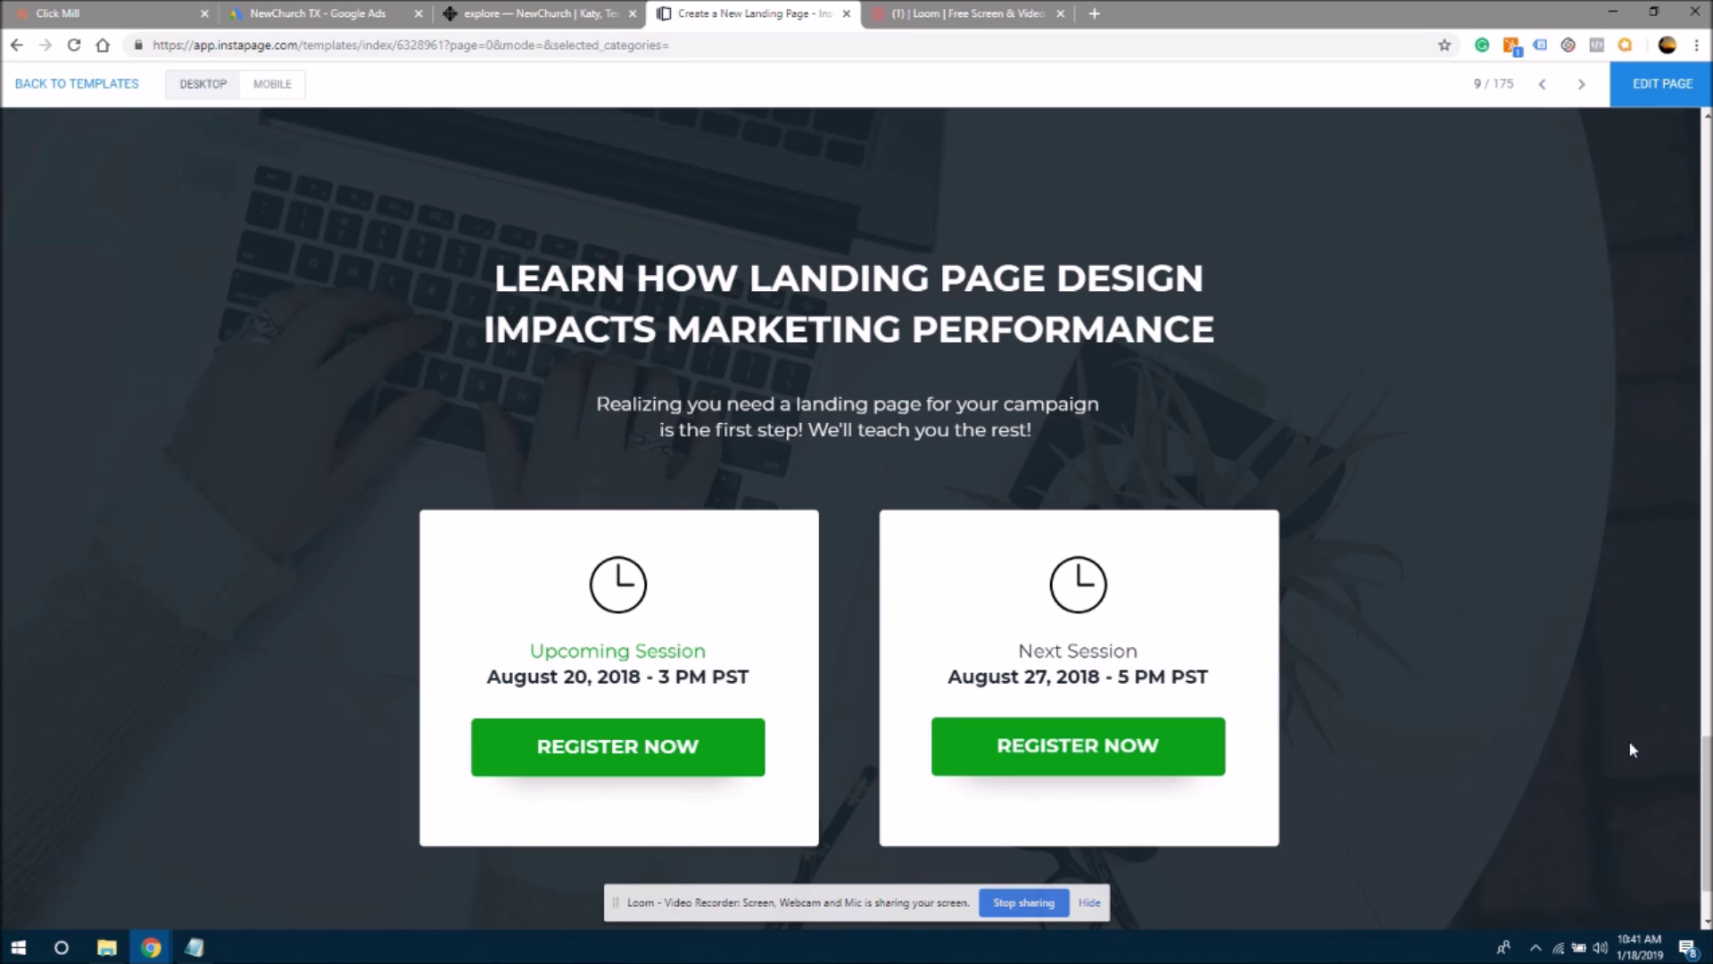
pyautogui.moveTo(1707, 837); pyautogui.dragTo(1694, 253)
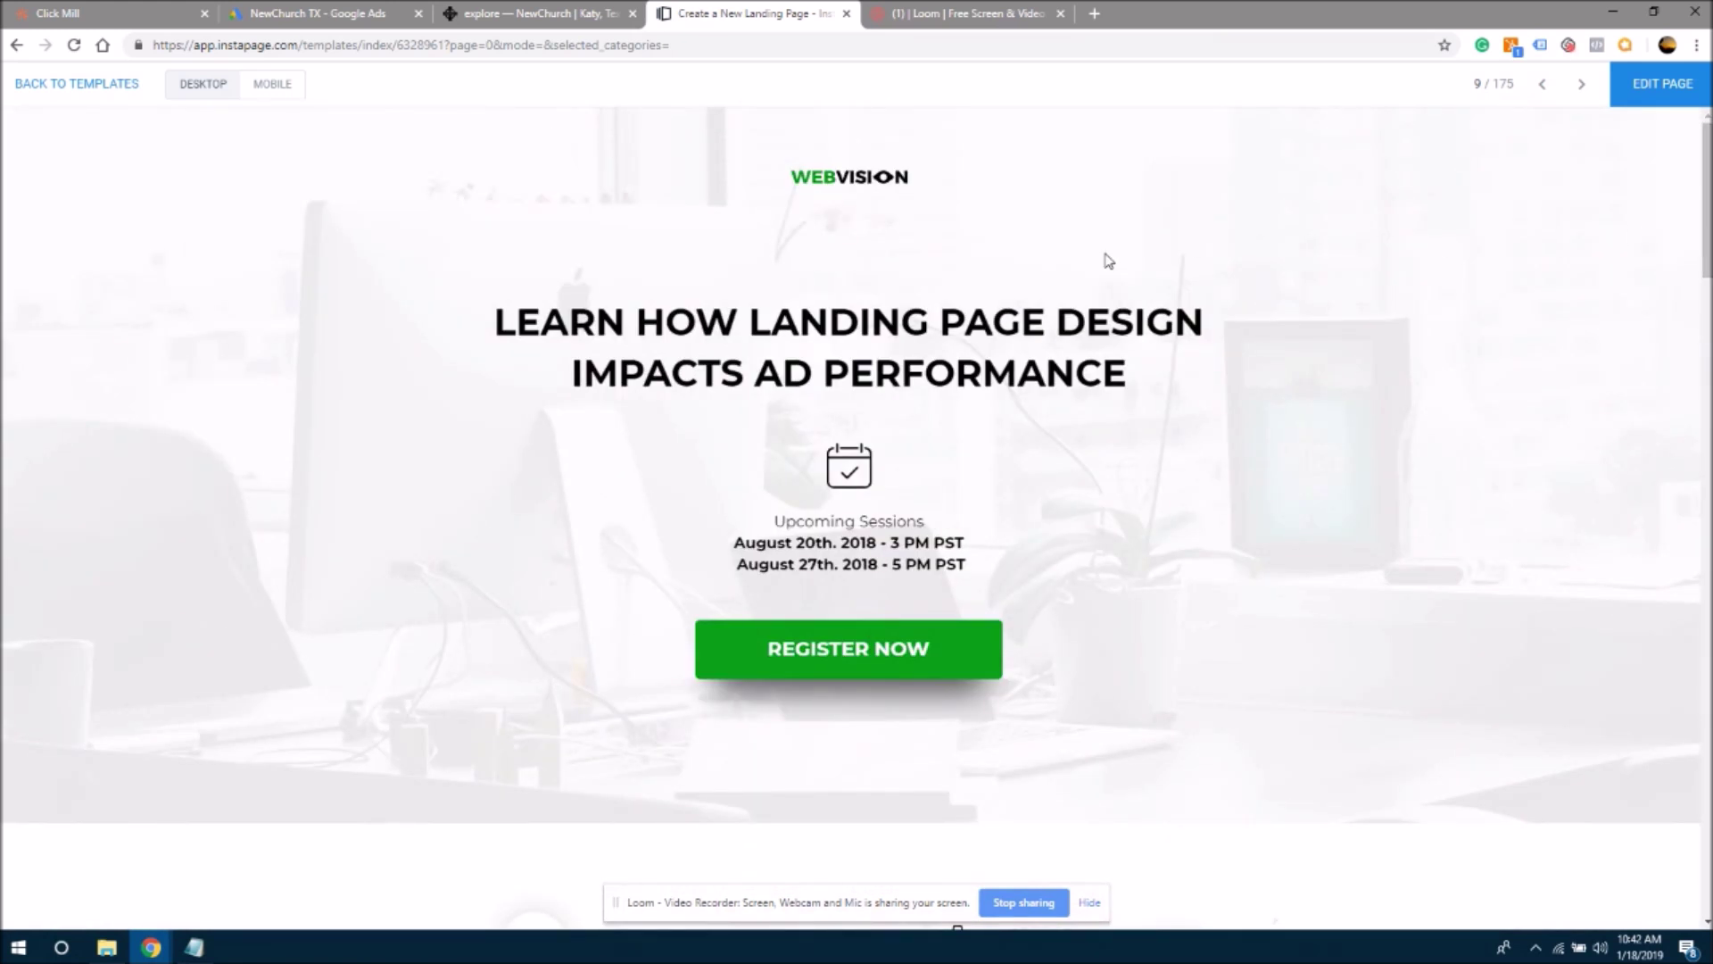
# - Create a page from the Webvision template named 'NewChurch Registration'
pyautogui.click(1665, 84)
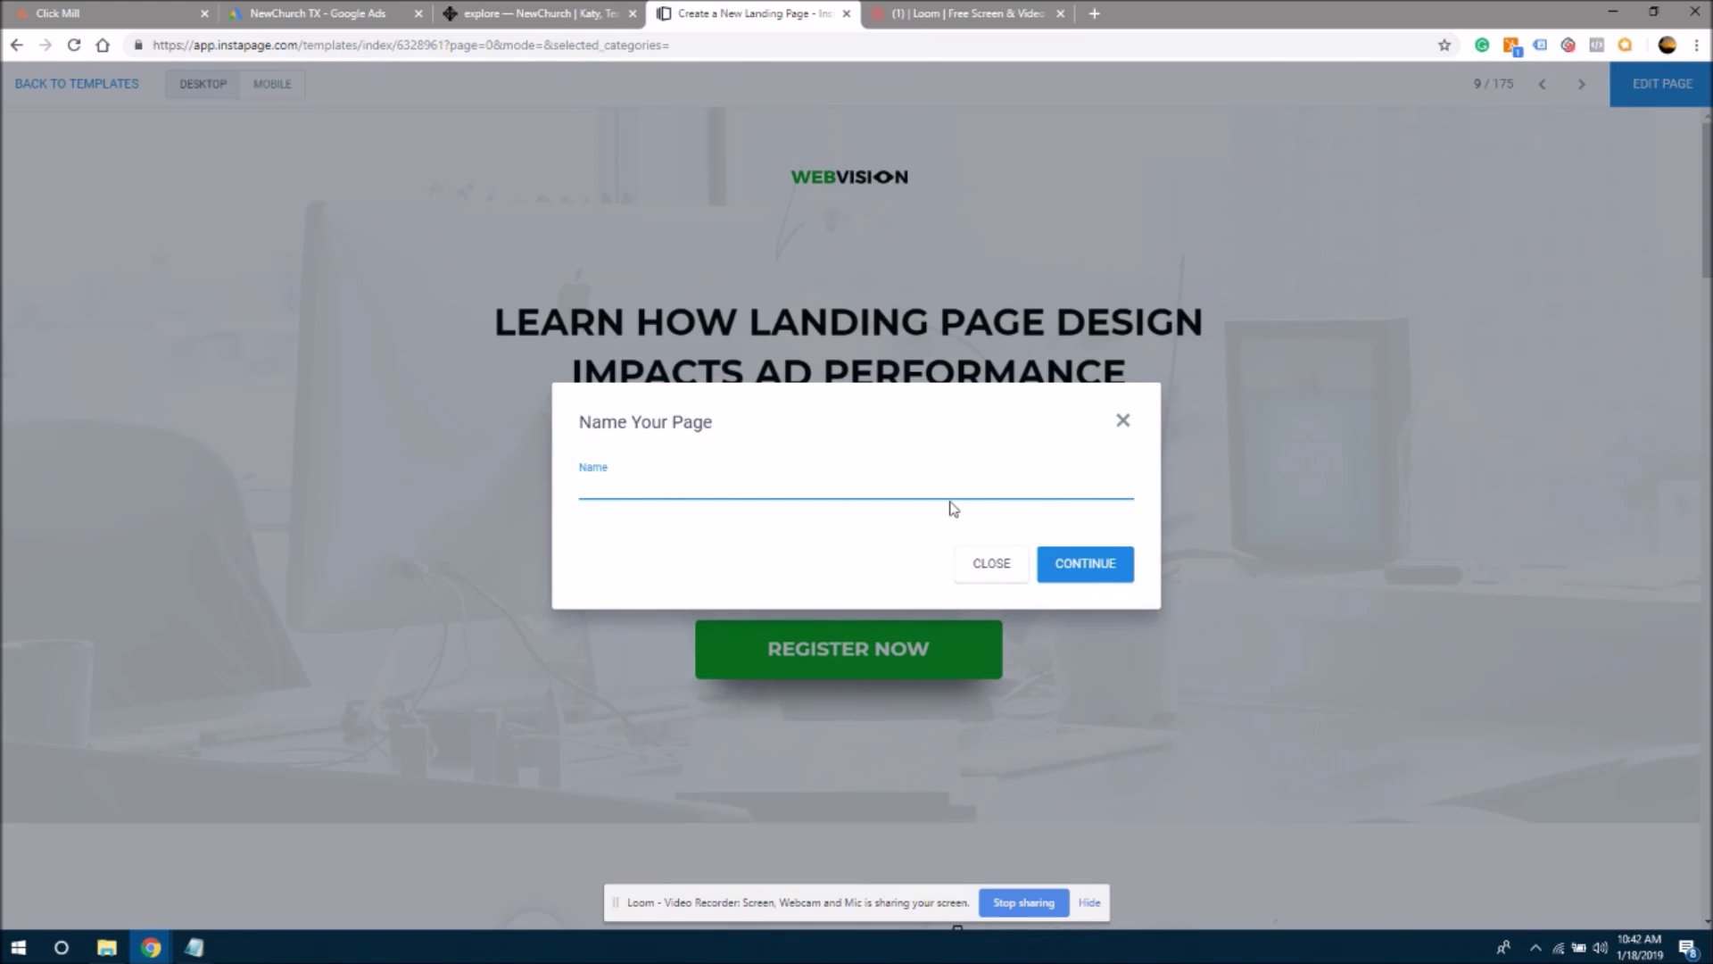
pyautogui.write('NewChurch Registration')
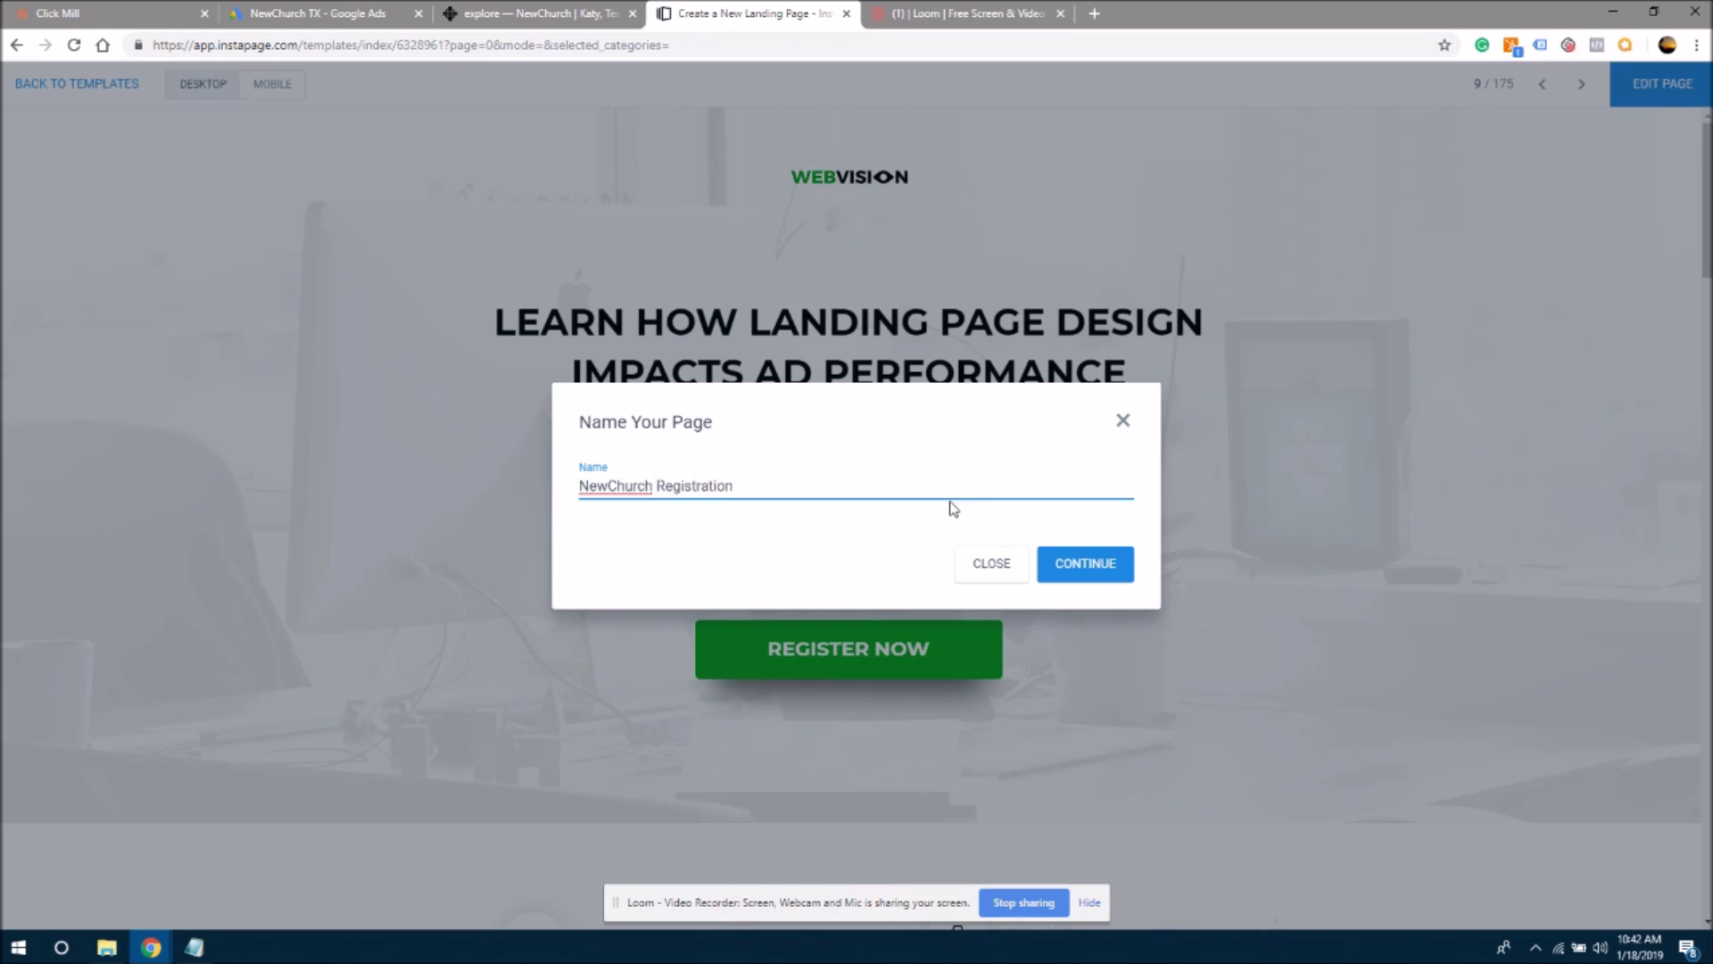
pyautogui.click(928, 518)
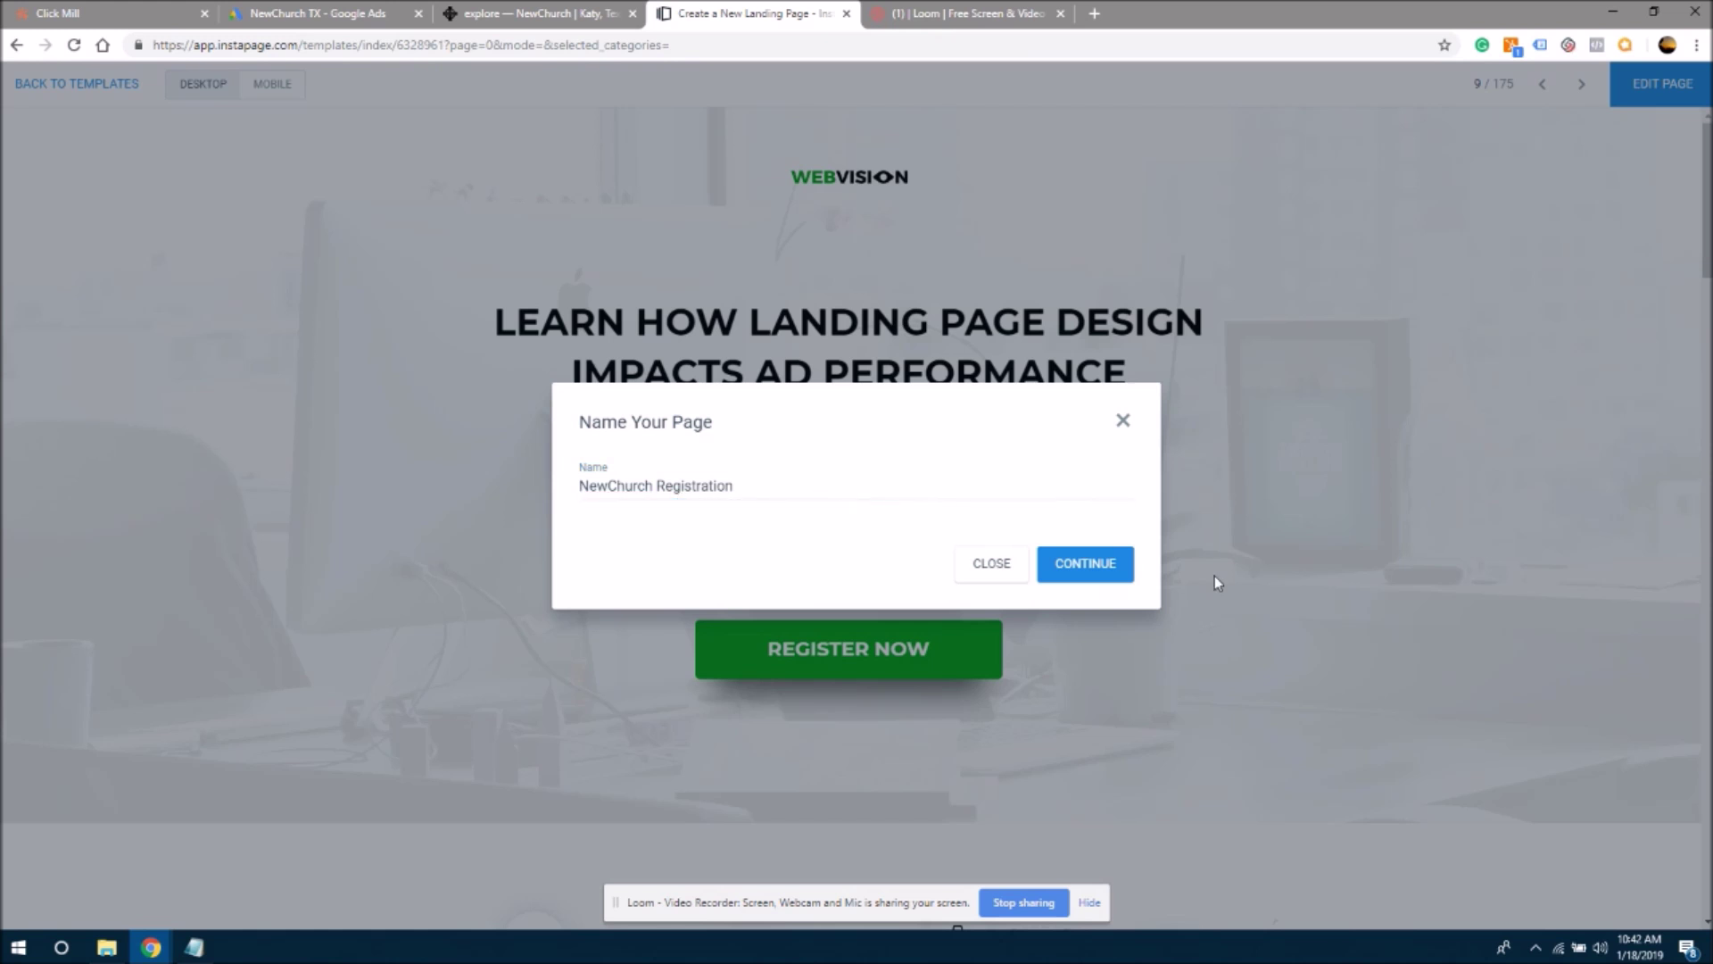
pyautogui.click(1107, 564)
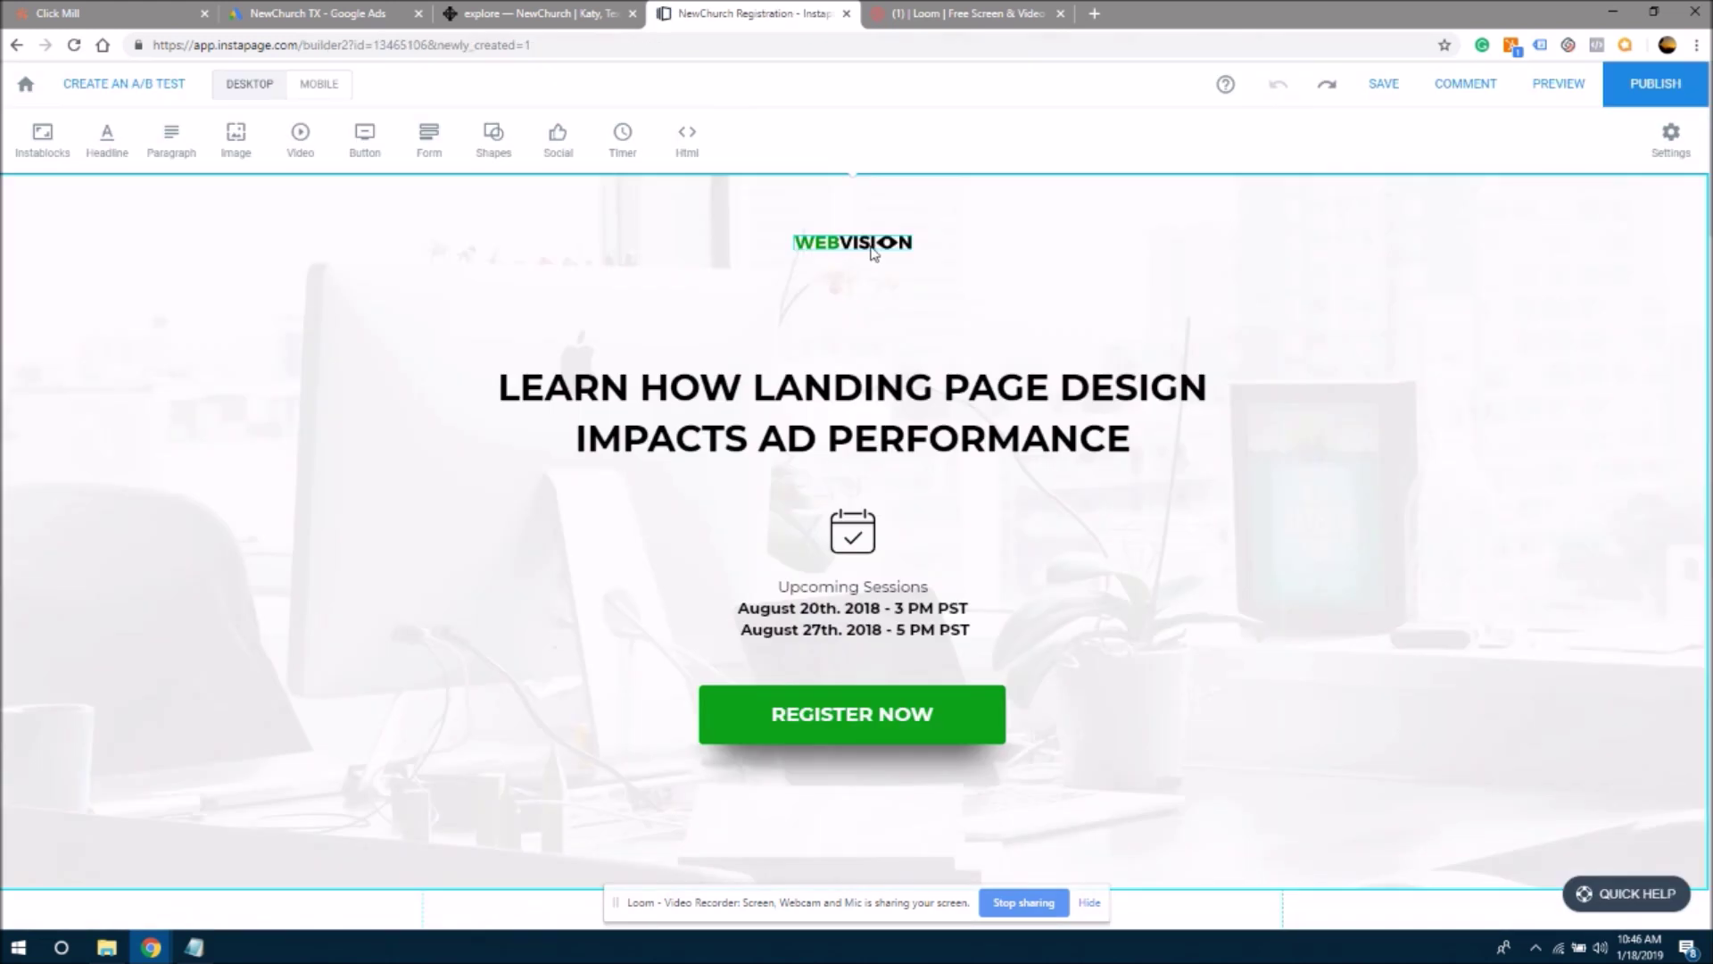
# - Replace the WEBVISION logo with the uploaded NewChurch logo, alt text 'NewChurch logo'
pyautogui.click(870, 252)
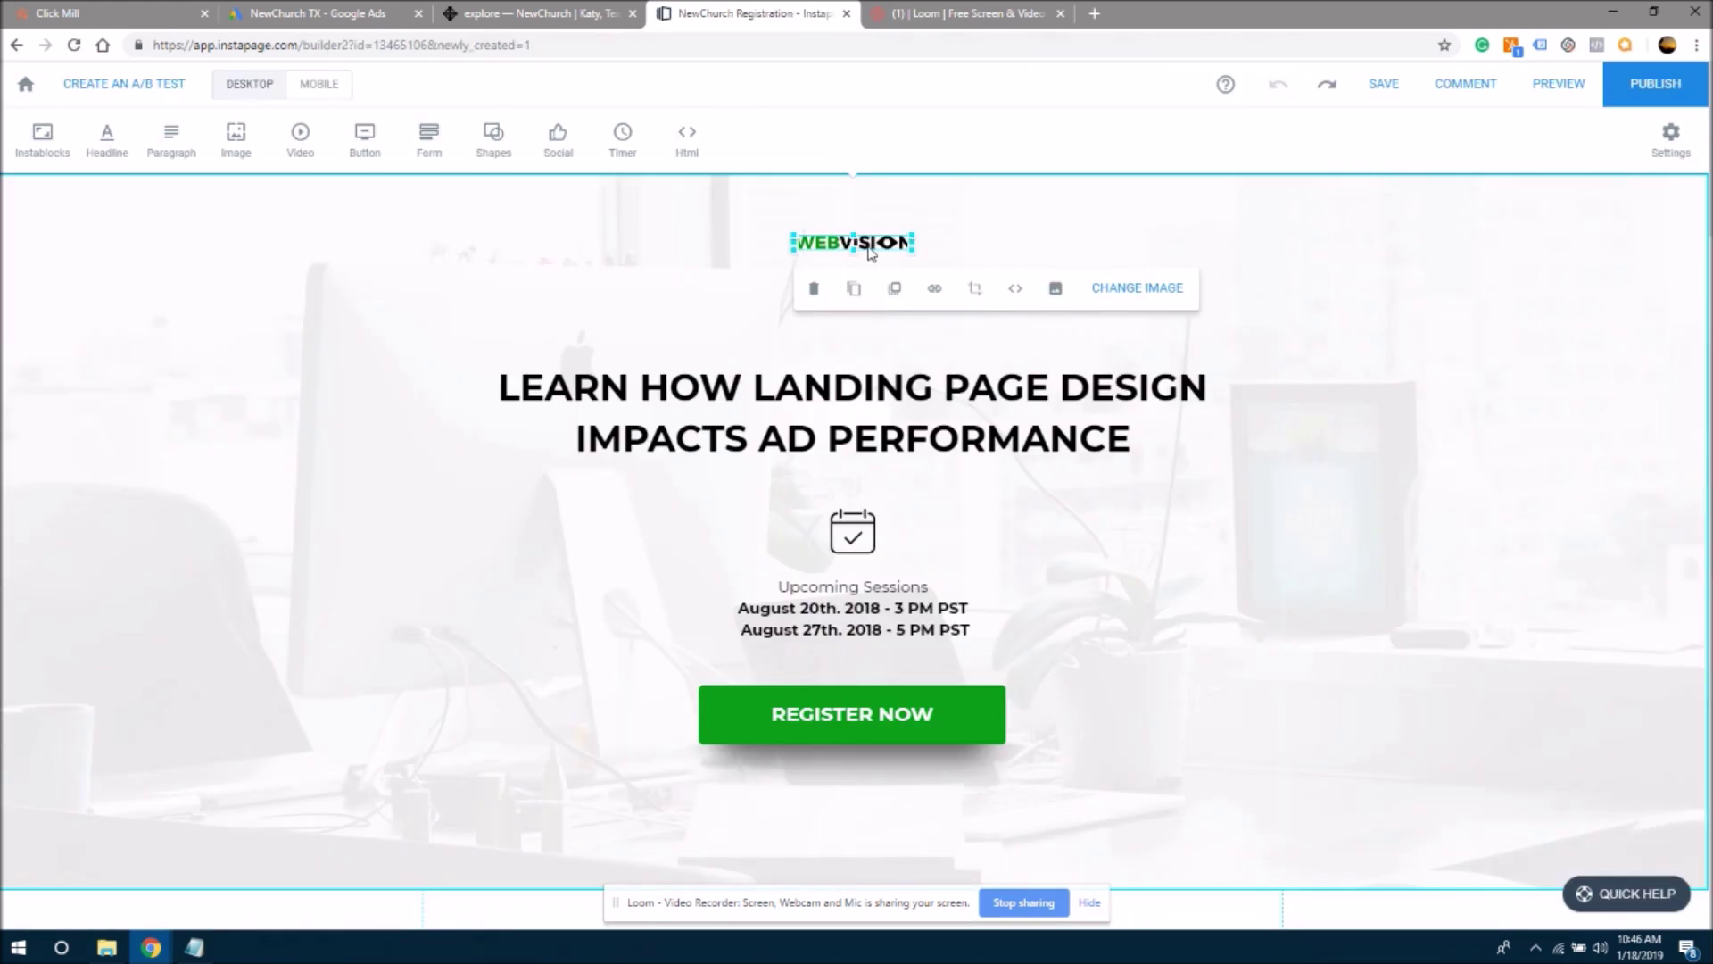
pyautogui.press('Delete')
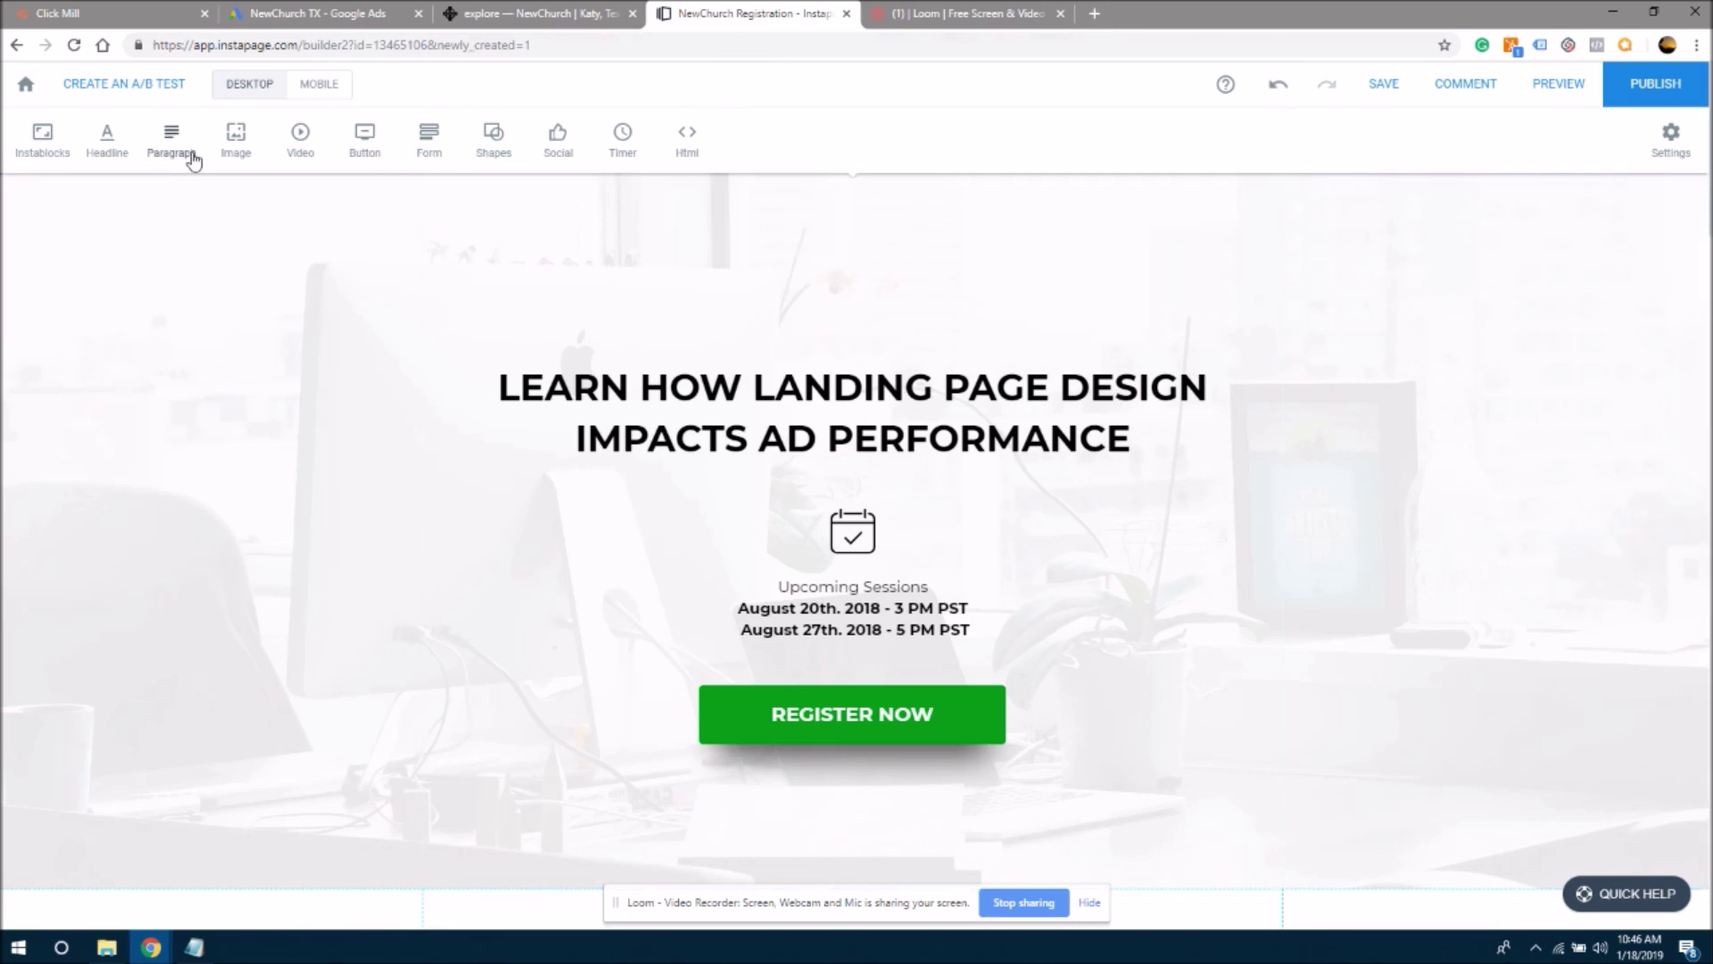
pyautogui.click(235, 147)
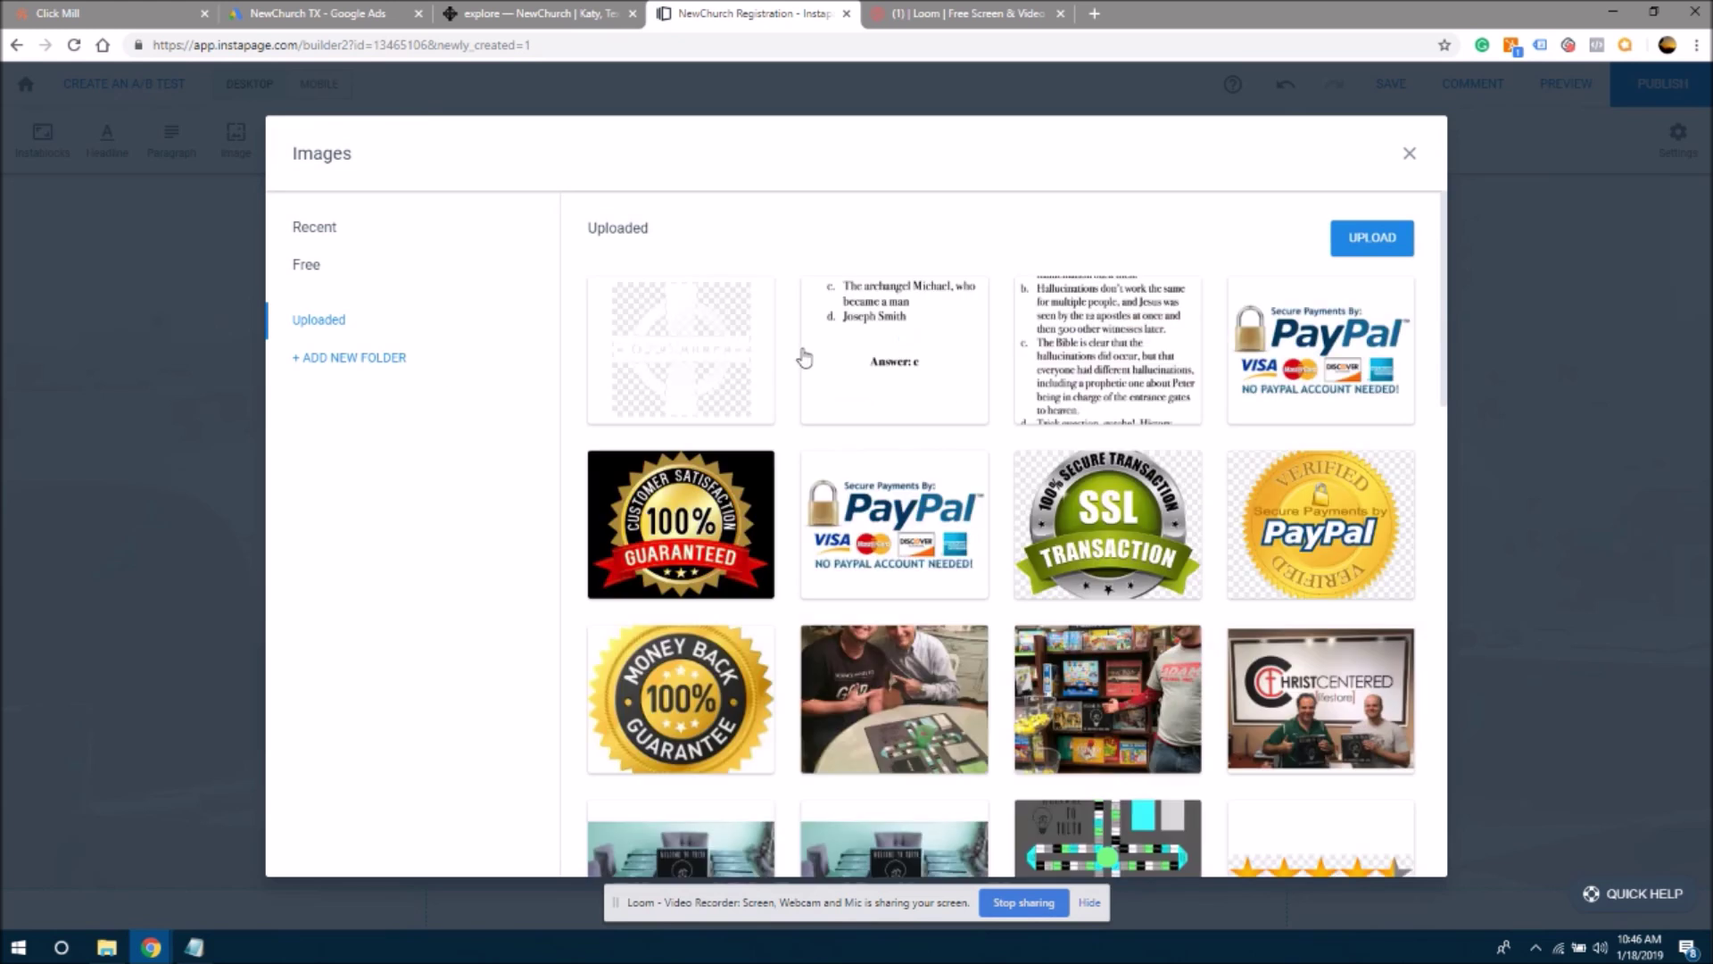
pyautogui.moveTo(758, 393)
pyautogui.click(730, 337)
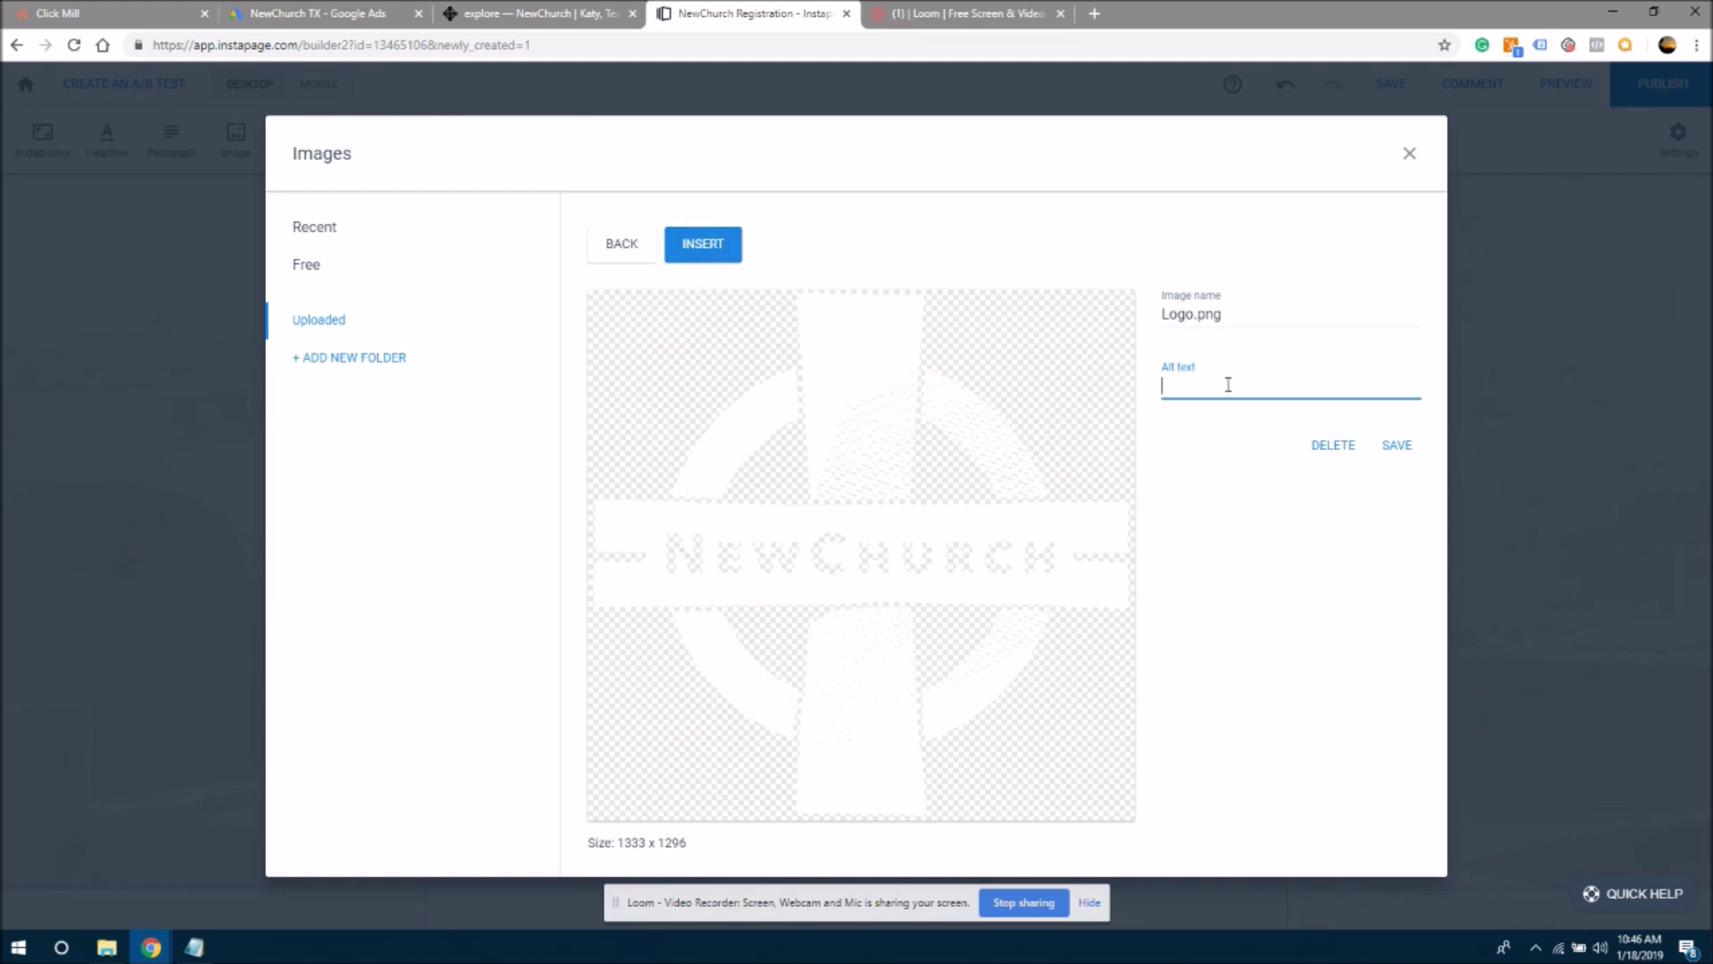
pyautogui.write('NewChurch logo')
pyautogui.click(1394, 446)
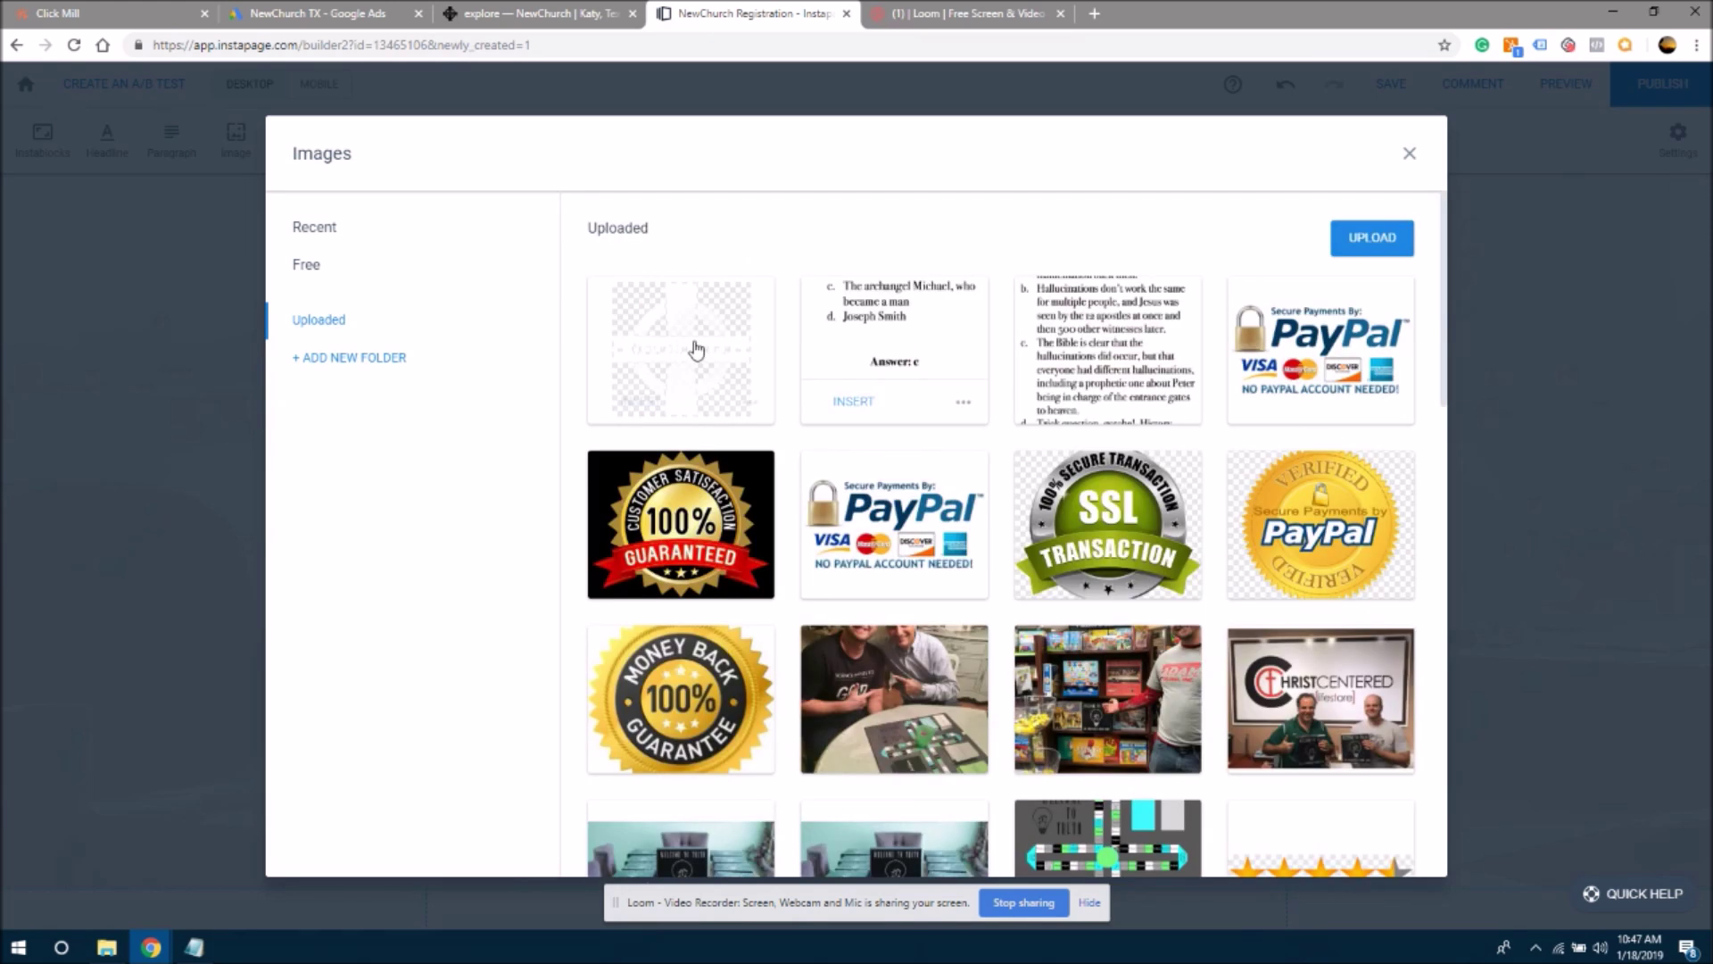
pyautogui.click(696, 352)
pyautogui.doubleClick(973, 538)
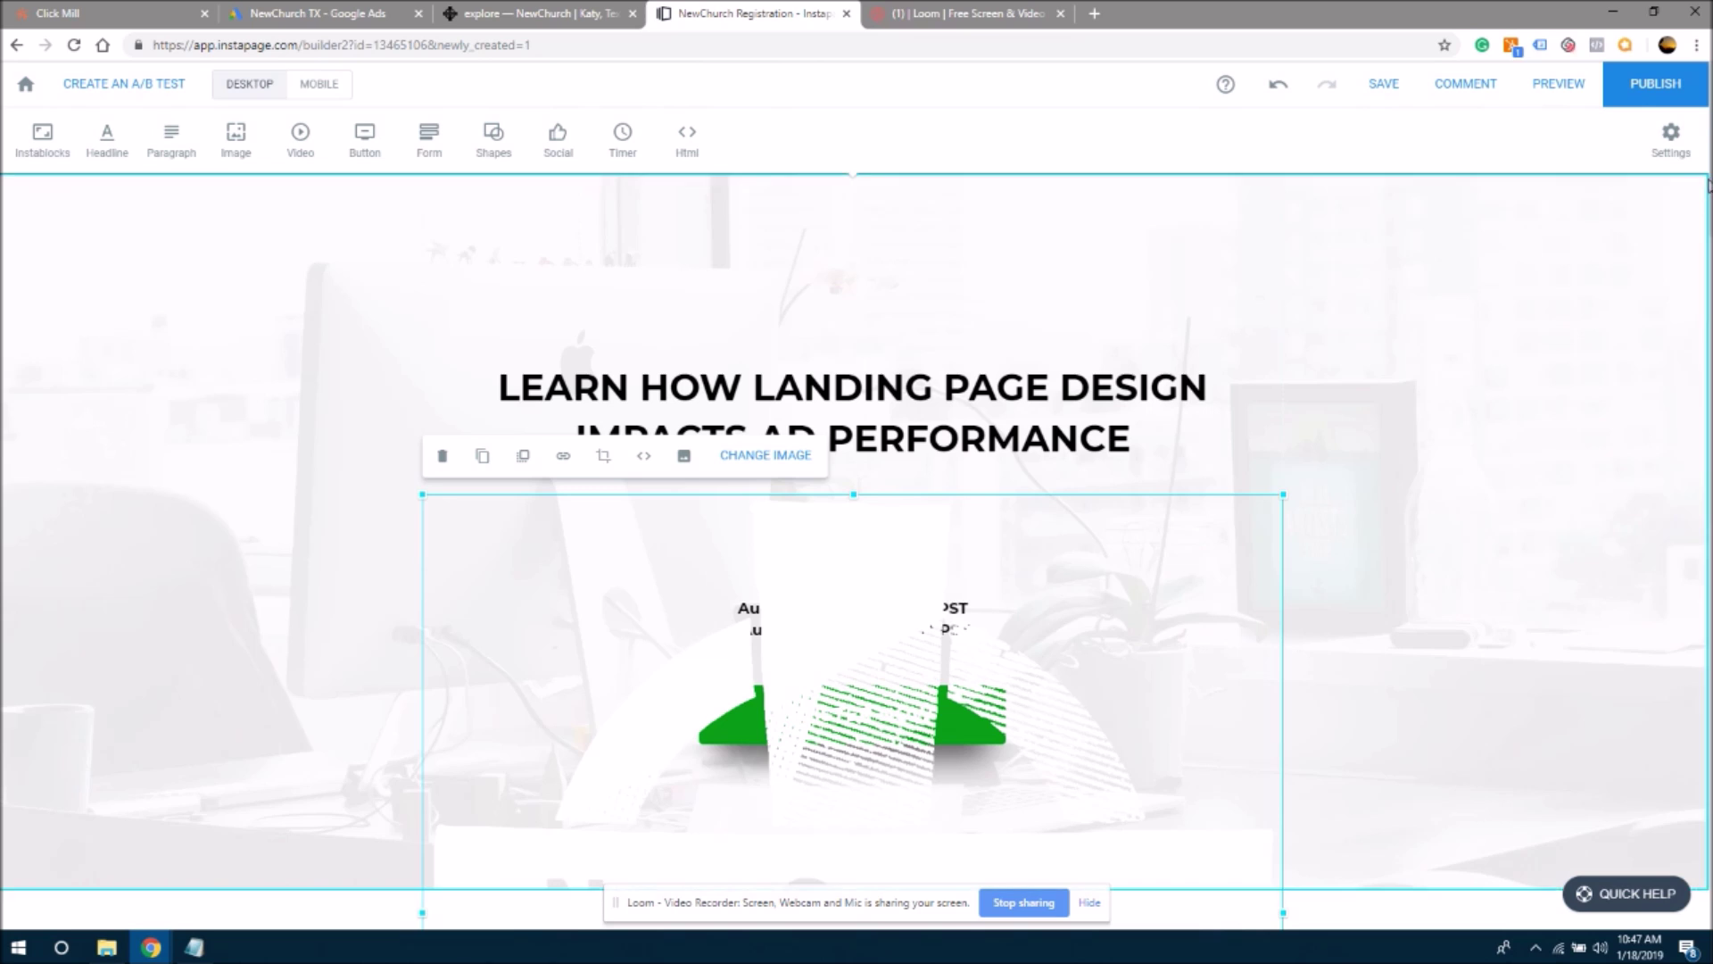
# - Shrink the NewChurch logo and centre it at the top above the headline
pyautogui.scroll(-1, 1708, 198)
pyautogui.scroll(-8, 1708, 198)
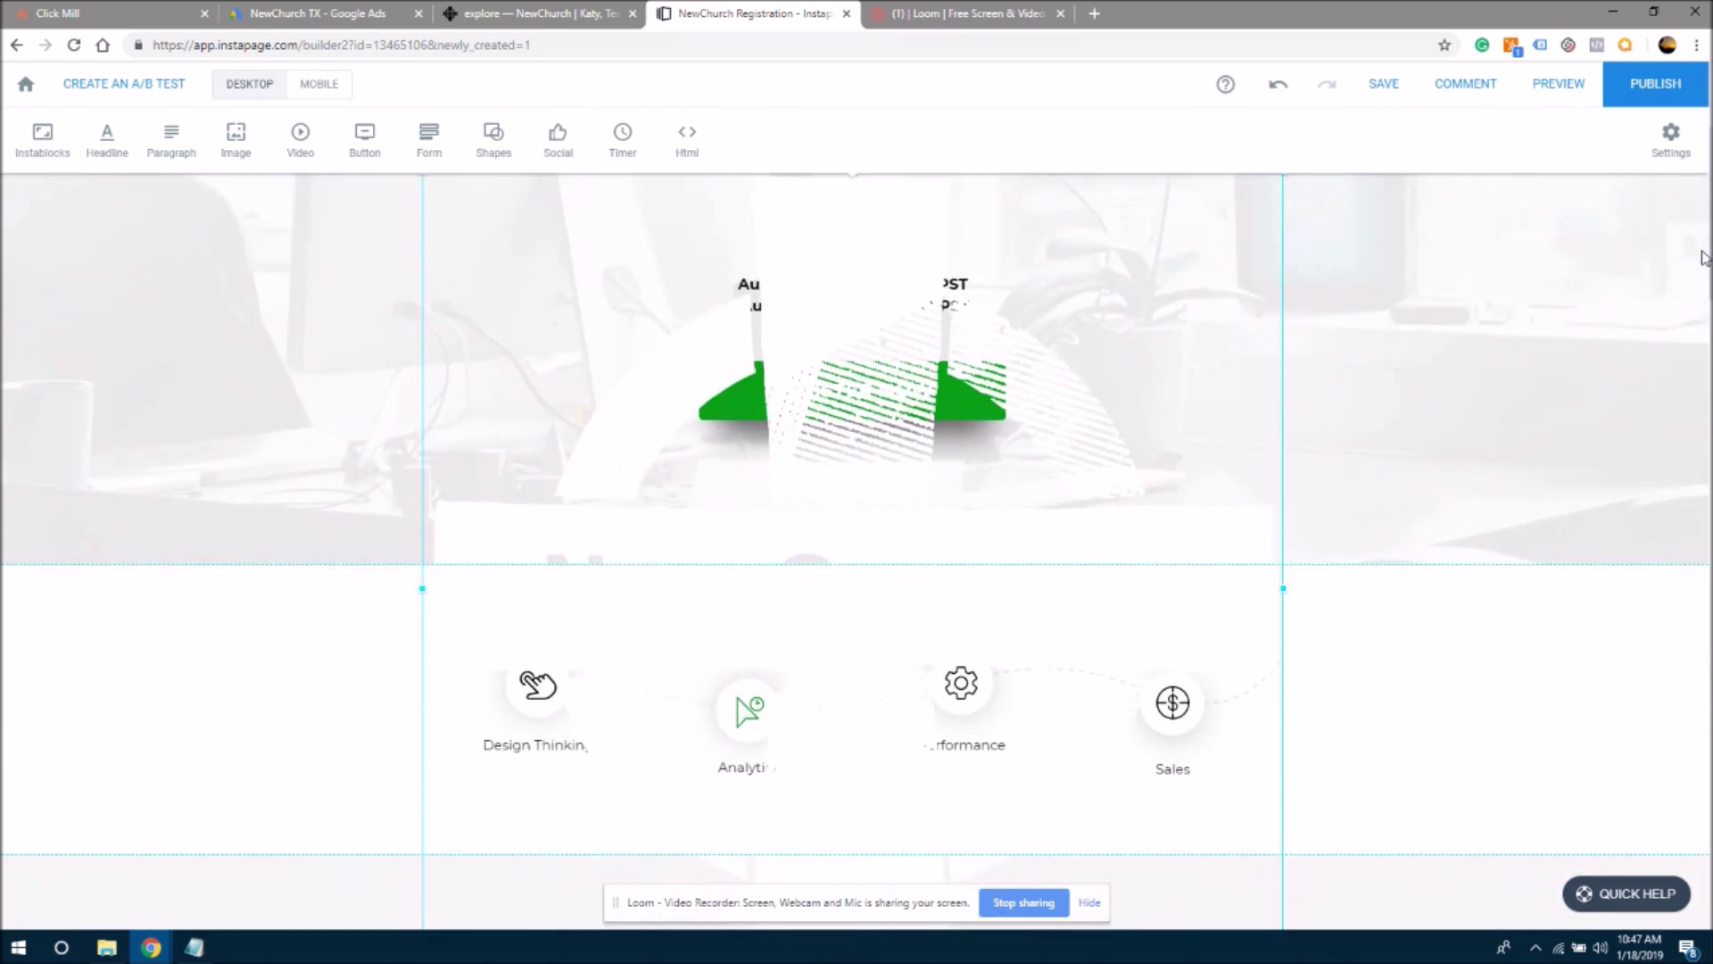
pyautogui.scroll(8, 886, 461)
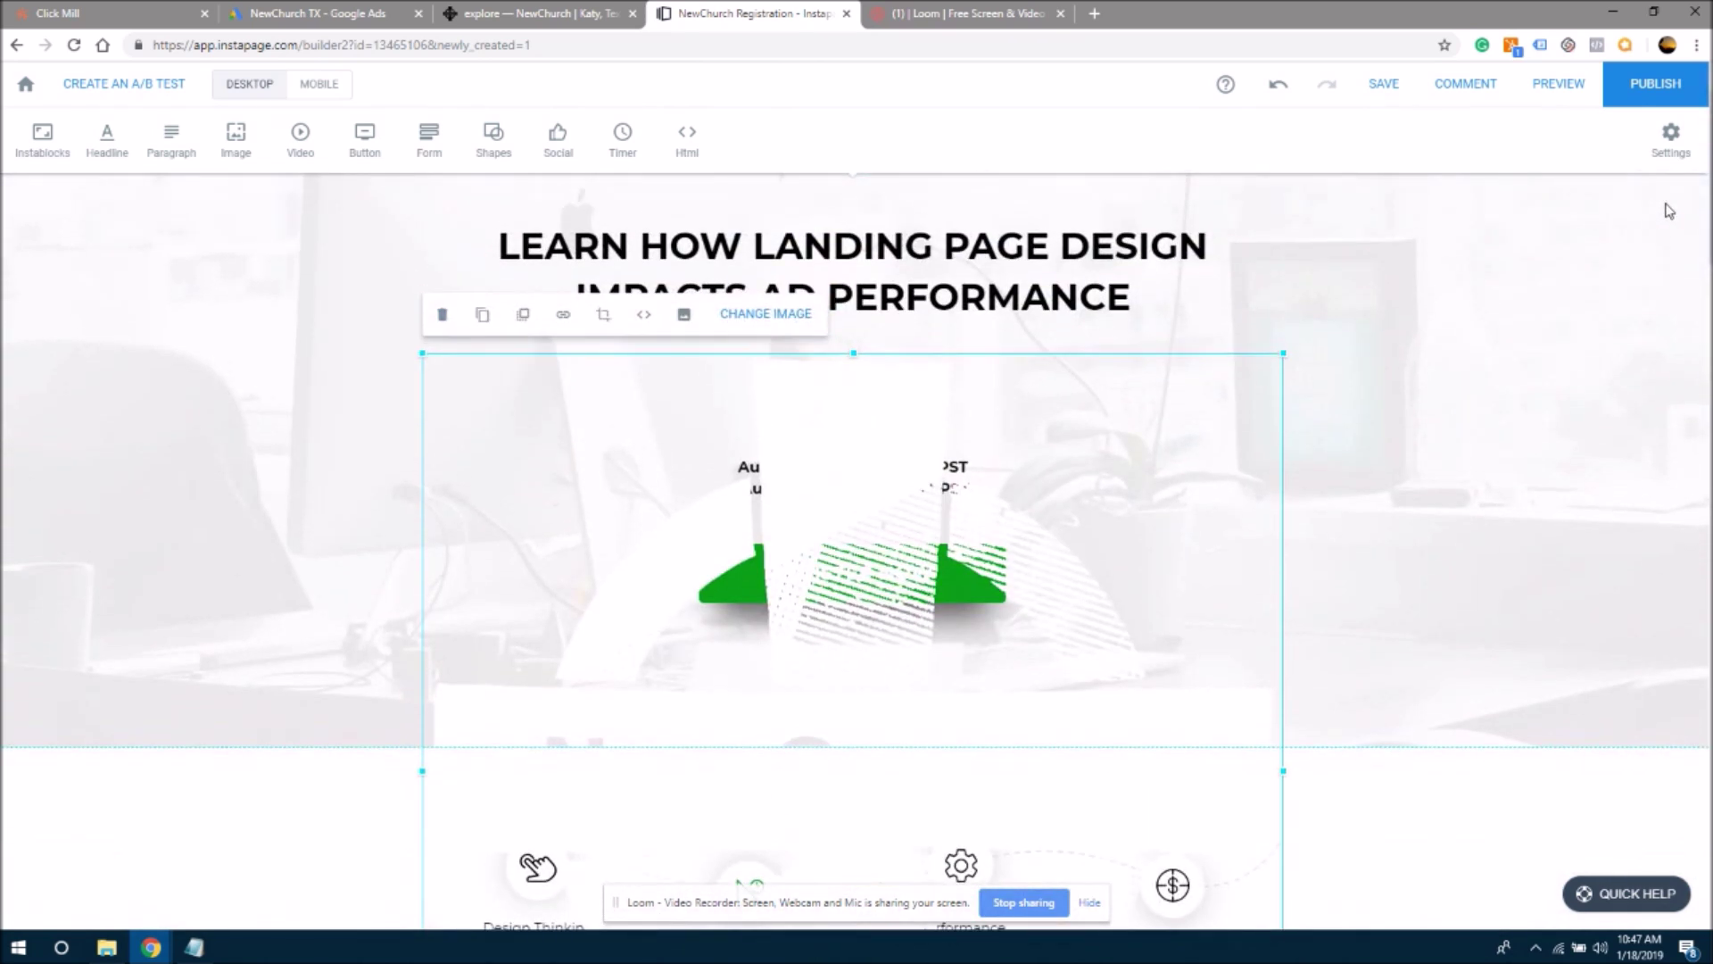
pyautogui.moveTo(1281, 354); pyautogui.dragTo(1390, 262)
pyautogui.moveTo(1507, 241); pyautogui.dragTo(1190, 642)
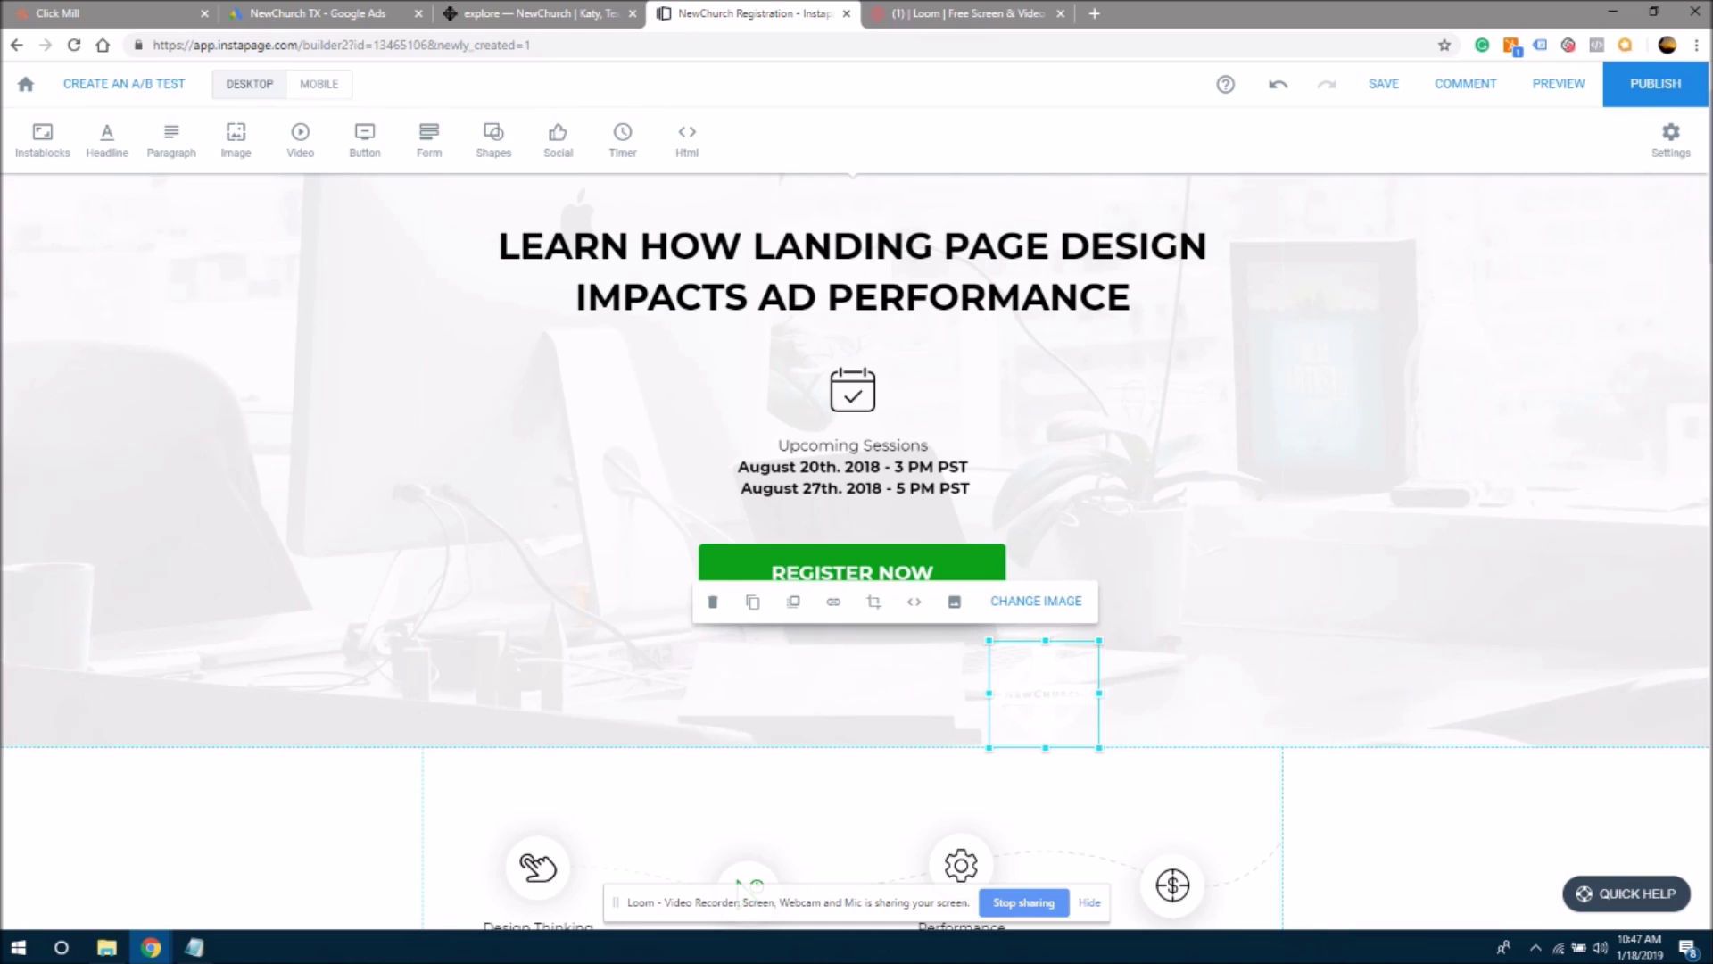
pyautogui.scroll(2, 1676, 562)
pyautogui.moveTo(1082, 833)
pyautogui.mouseDown()
pyautogui.moveTo(1098, 627)
pyautogui.moveTo(886, 230)
pyautogui.moveTo(853, 267)
pyautogui.moveTo(883, 243)
pyautogui.mouseUp()
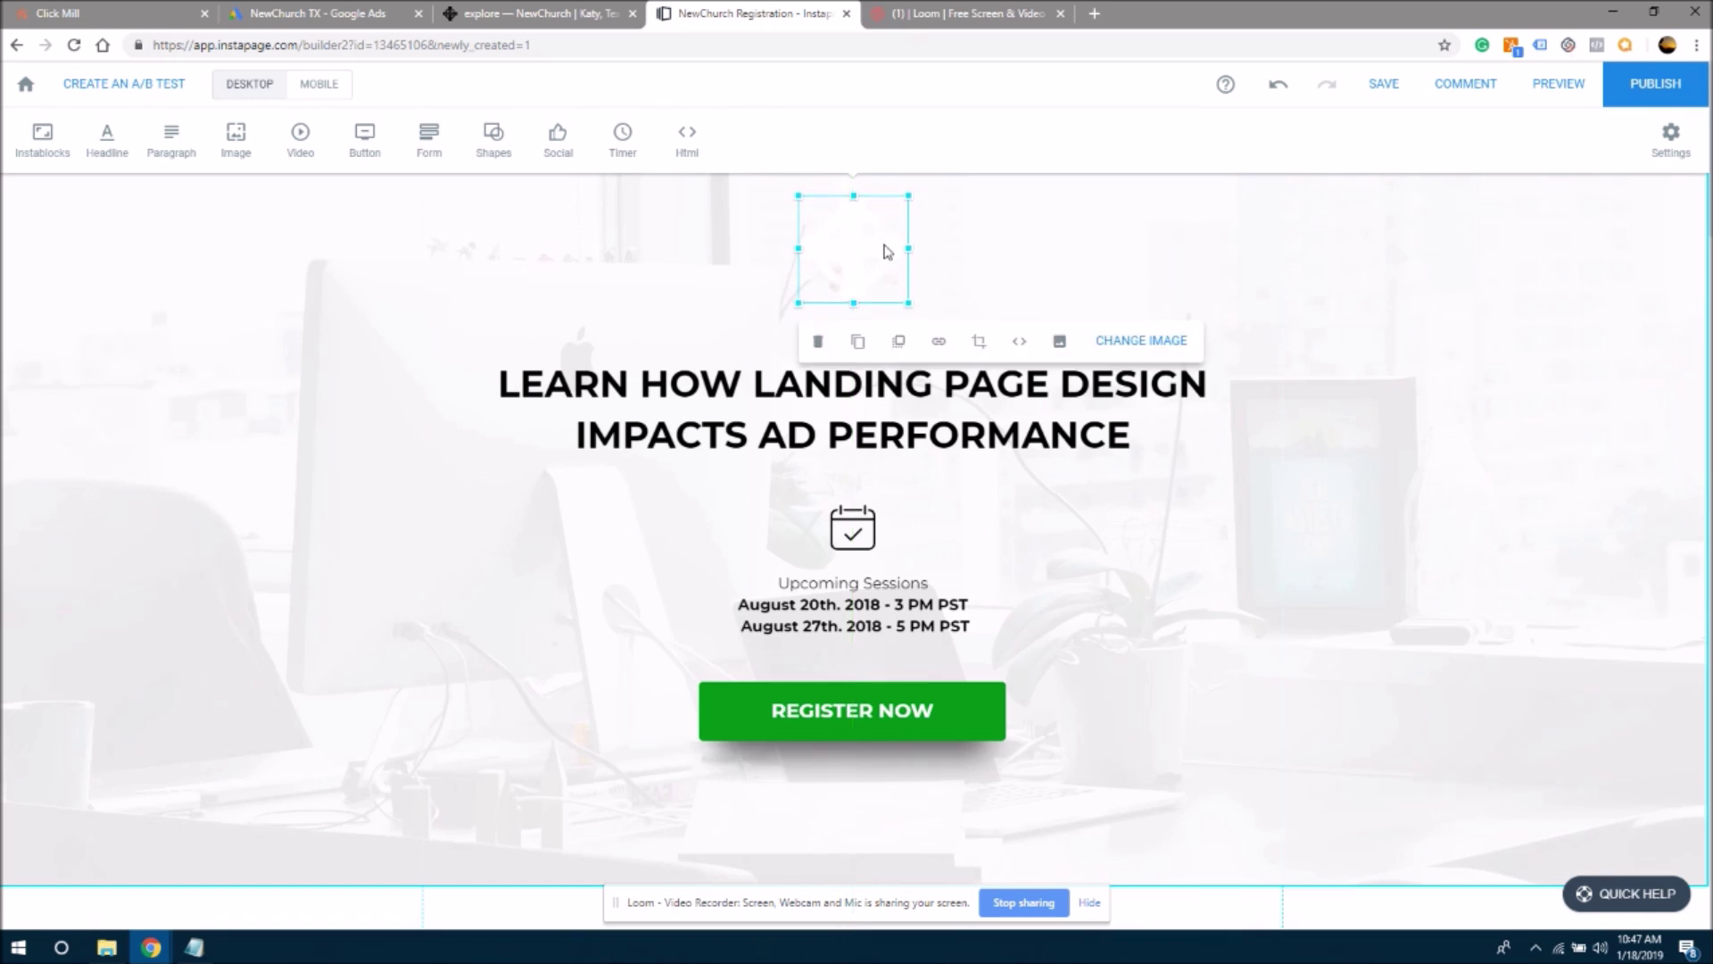
# - Rename 'Upcoming Sessions' to 'Upcoming Services' and enter 'Worship Service' in the schedule
pyautogui.click(1126, 258)
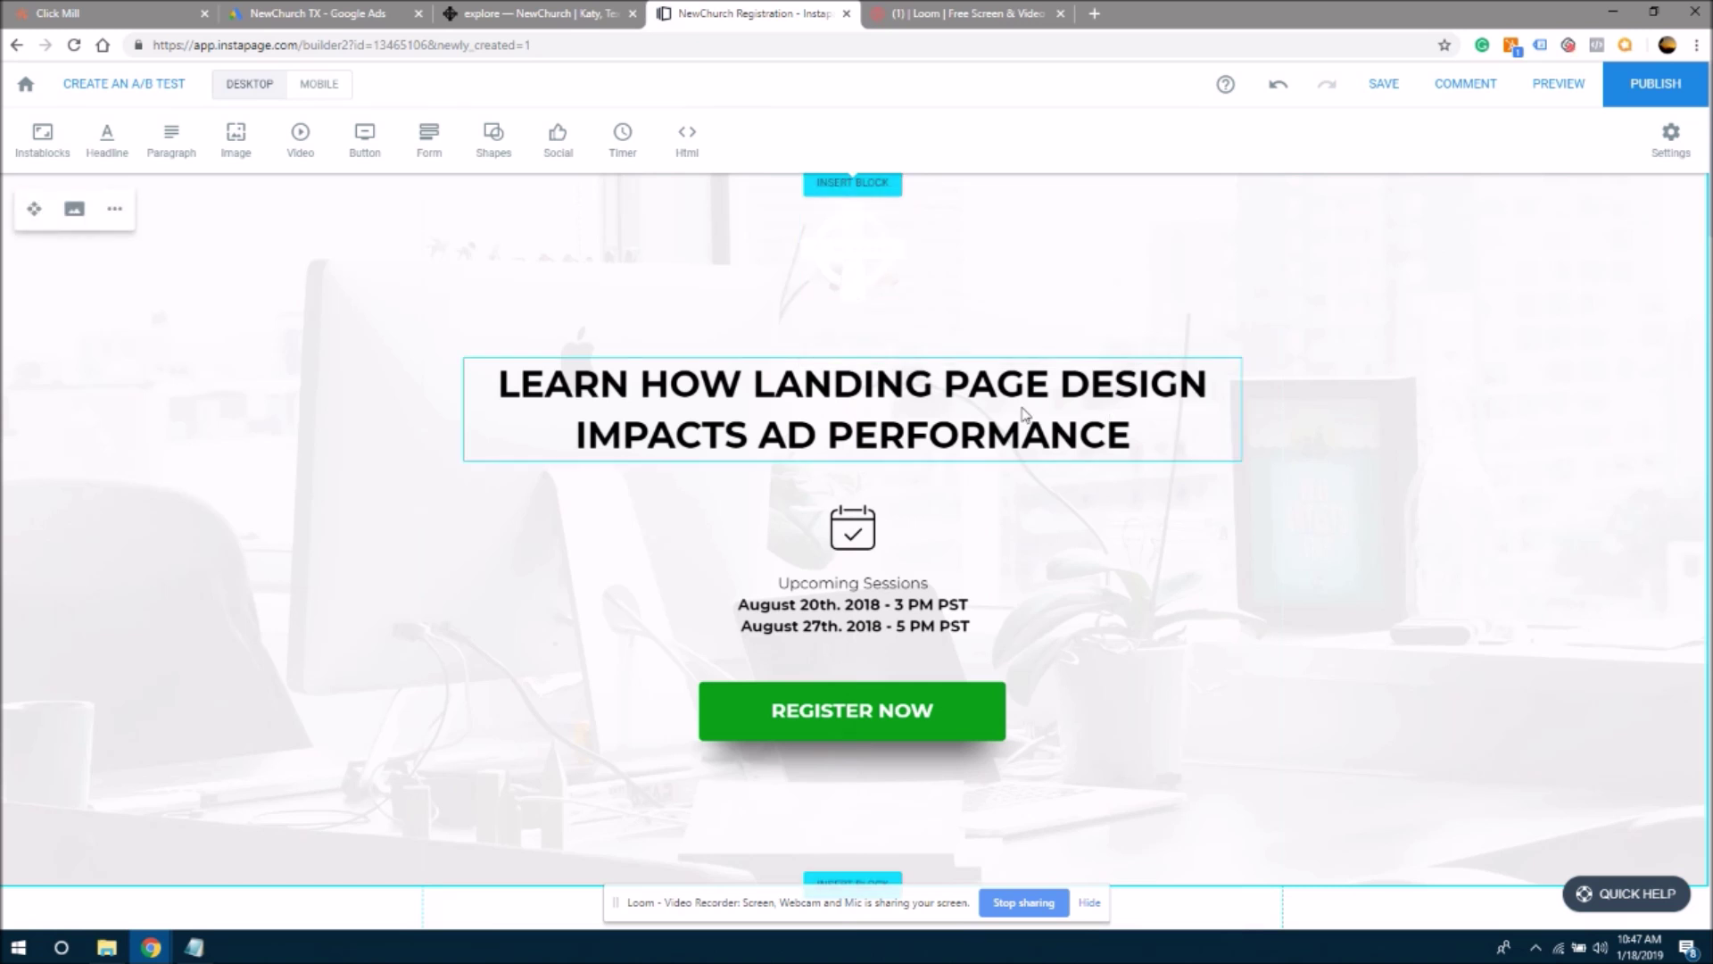
pyautogui.click(801, 589)
pyautogui.doubleClick(800, 589)
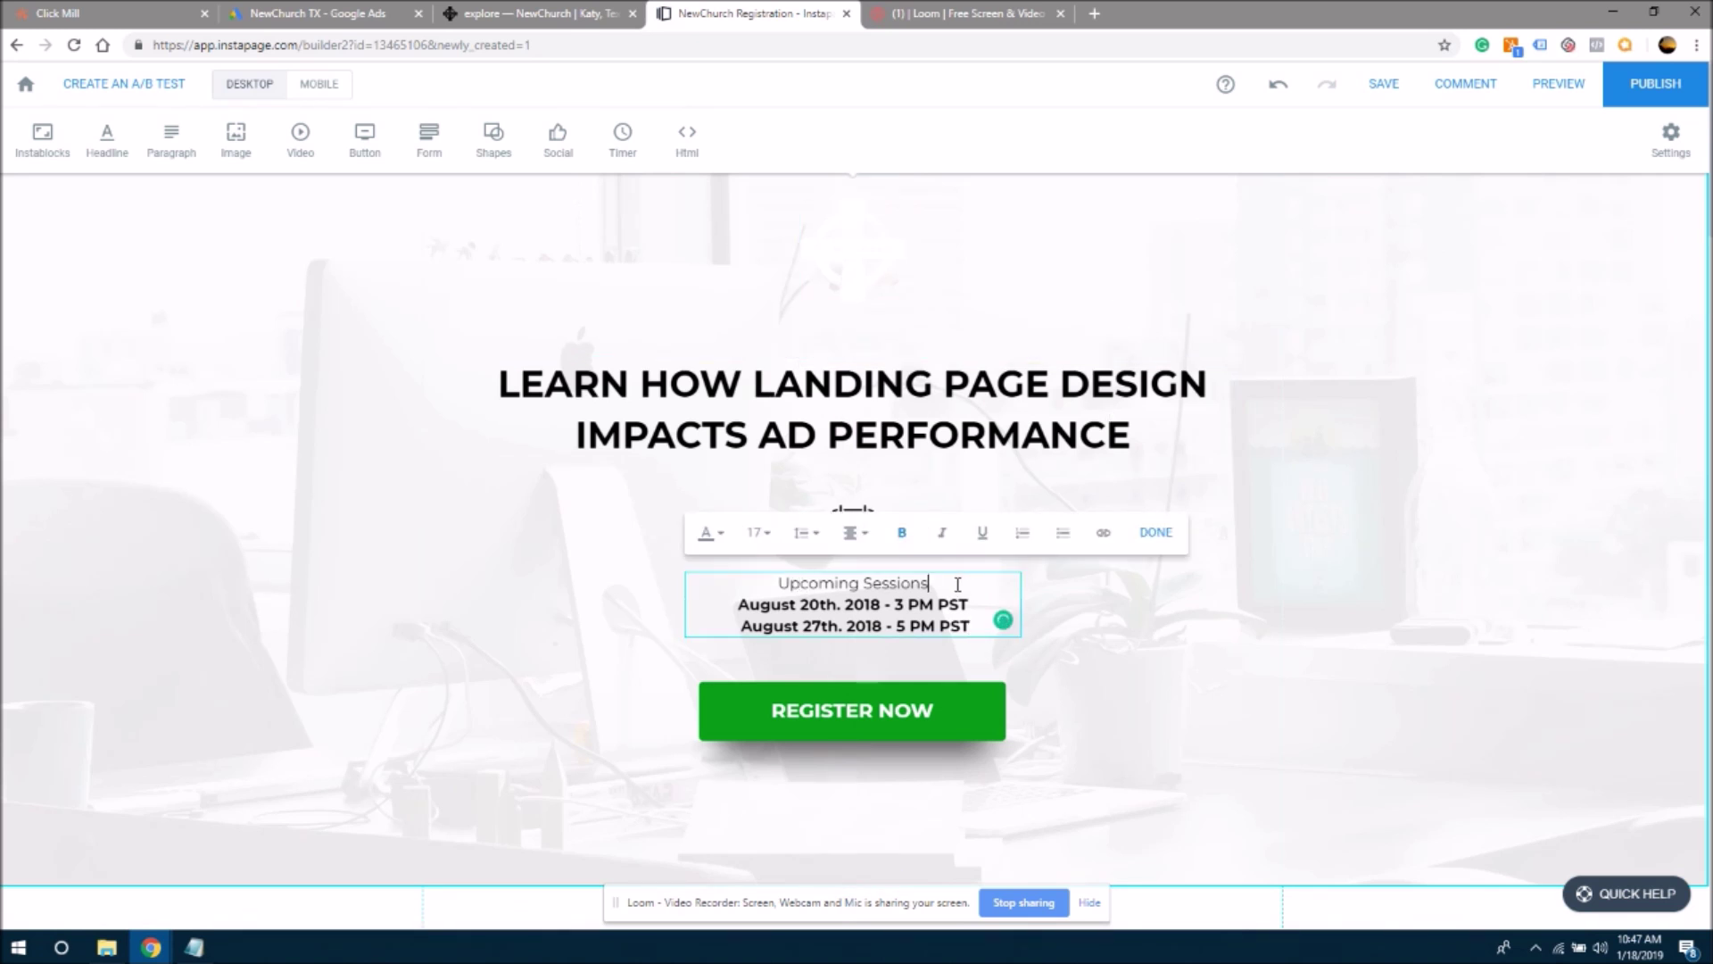
pyautogui.moveTo(930, 584); pyautogui.dragTo(864, 584)
pyautogui.write('Services')
pyautogui.moveTo(889, 606)
pyautogui.mouseDown()
pyautogui.moveTo(740, 605)
pyautogui.moveTo(744, 626)
pyautogui.moveTo(884, 625)
pyautogui.mouseUp()
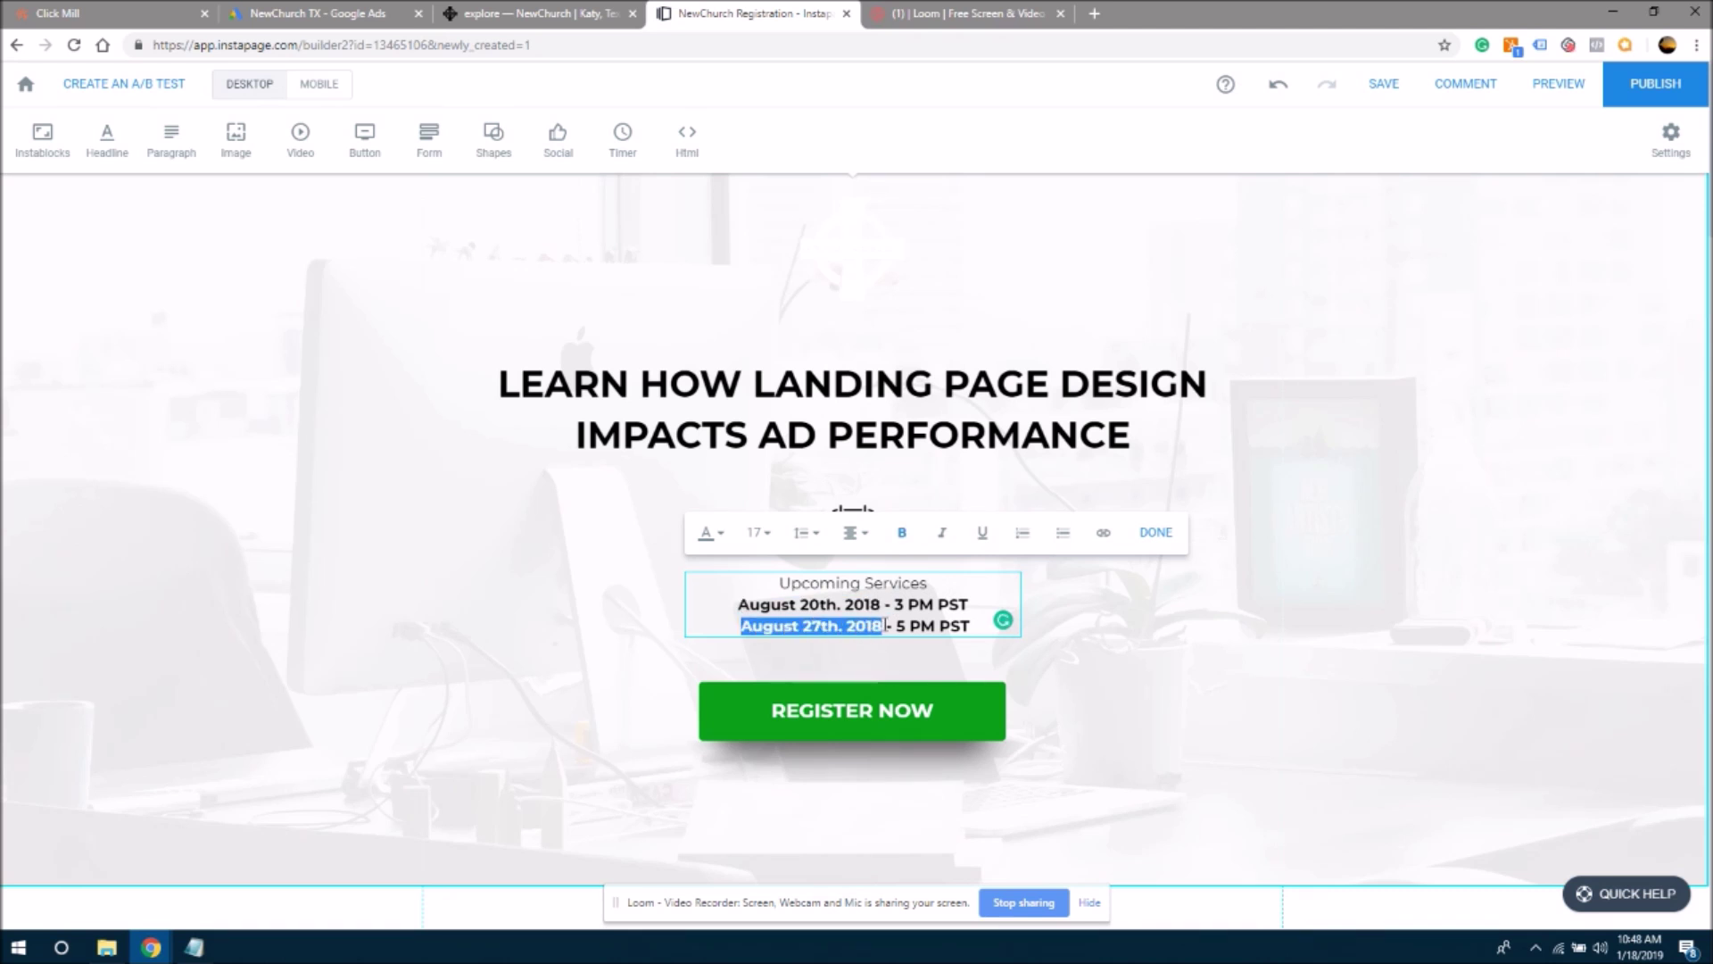
pyautogui.write('Worship Se')
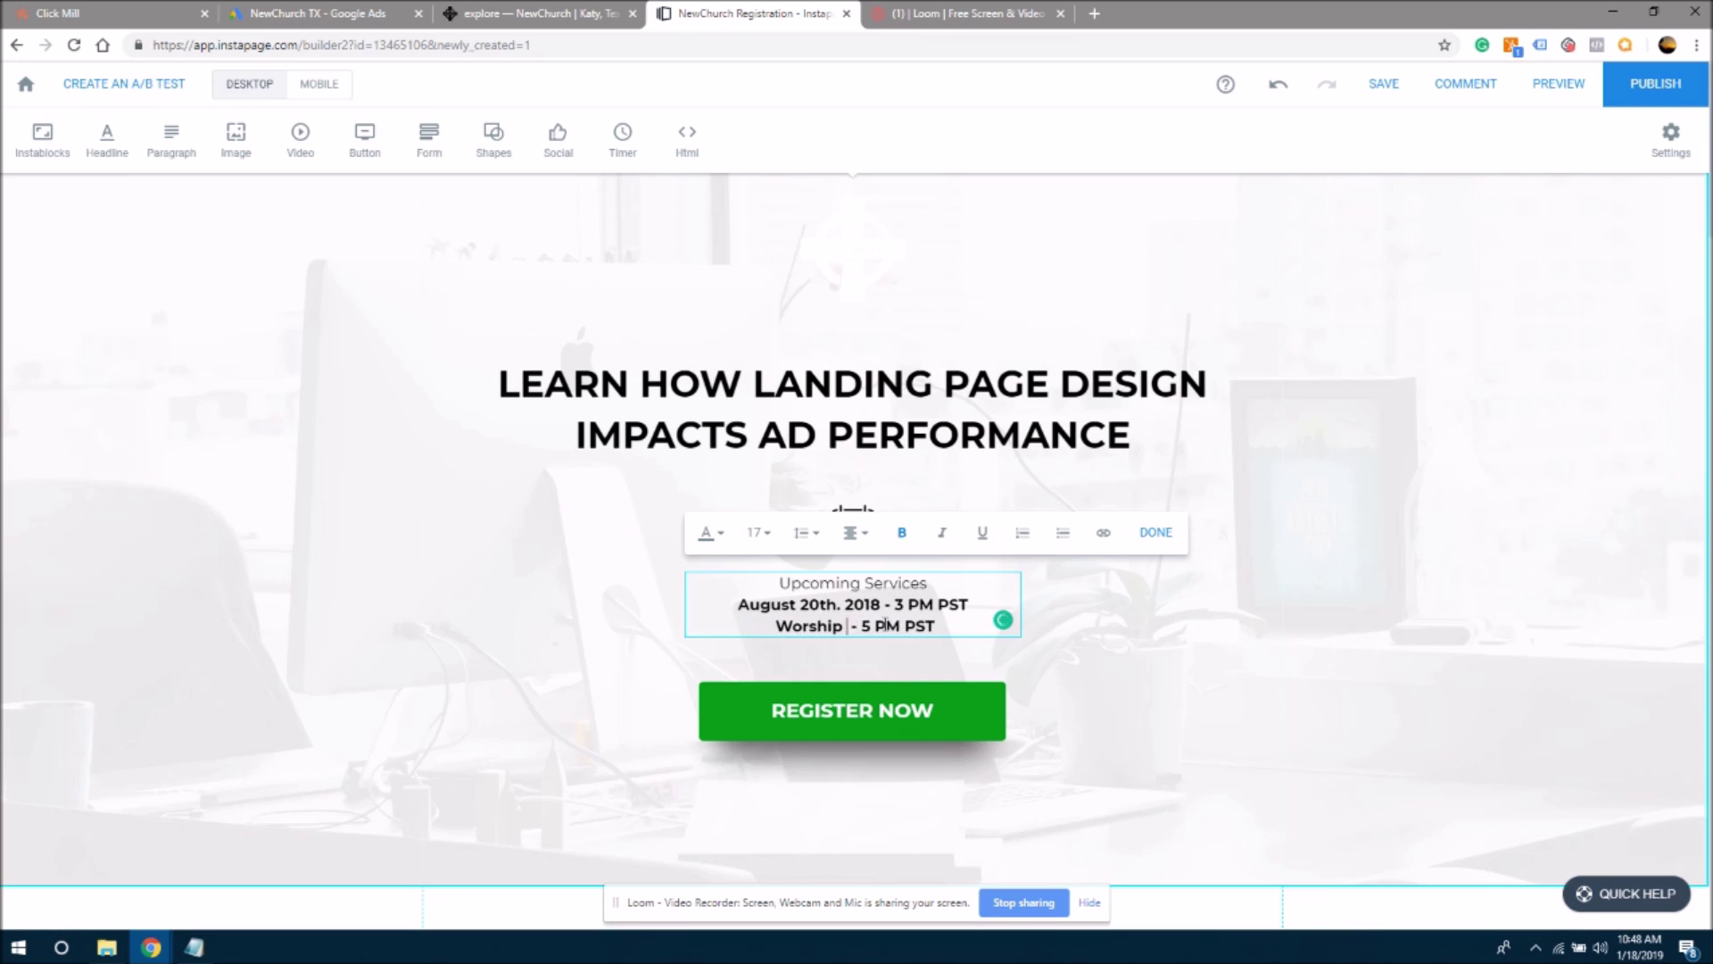
pyautogui.write('rvice')
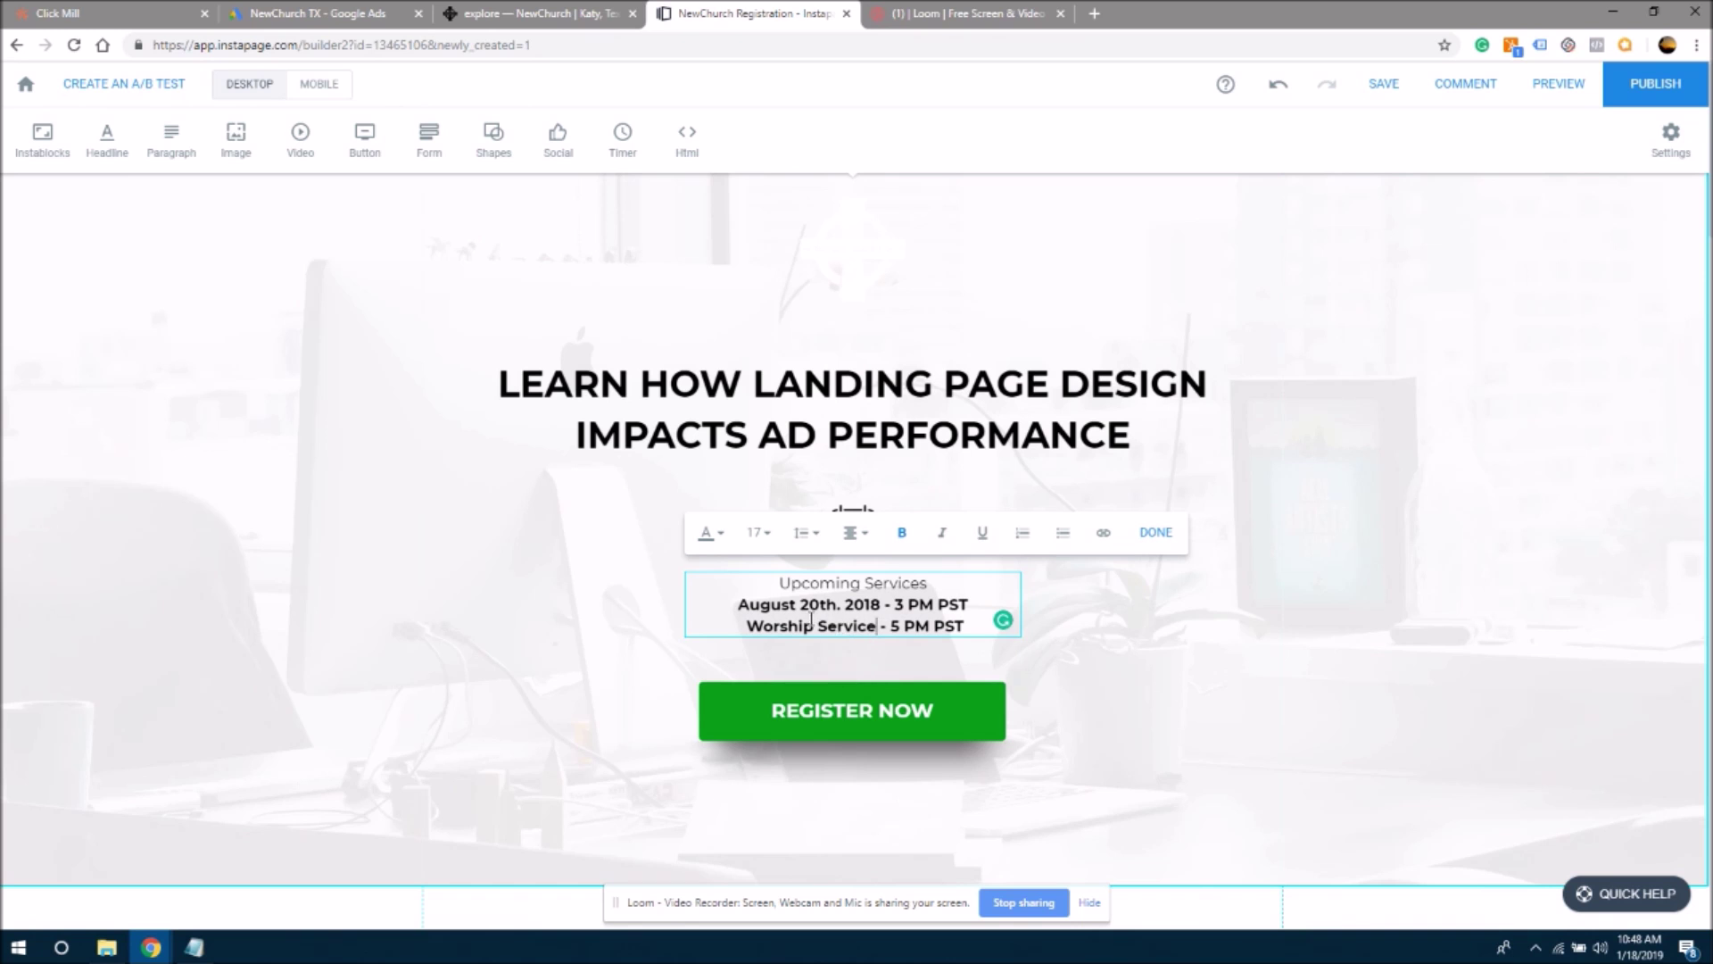
# - Edit the date line to read 'August 20th. 2018 - 3 PM PST'
pyautogui.moveTo(748, 605); pyautogui.dragTo(834, 605)
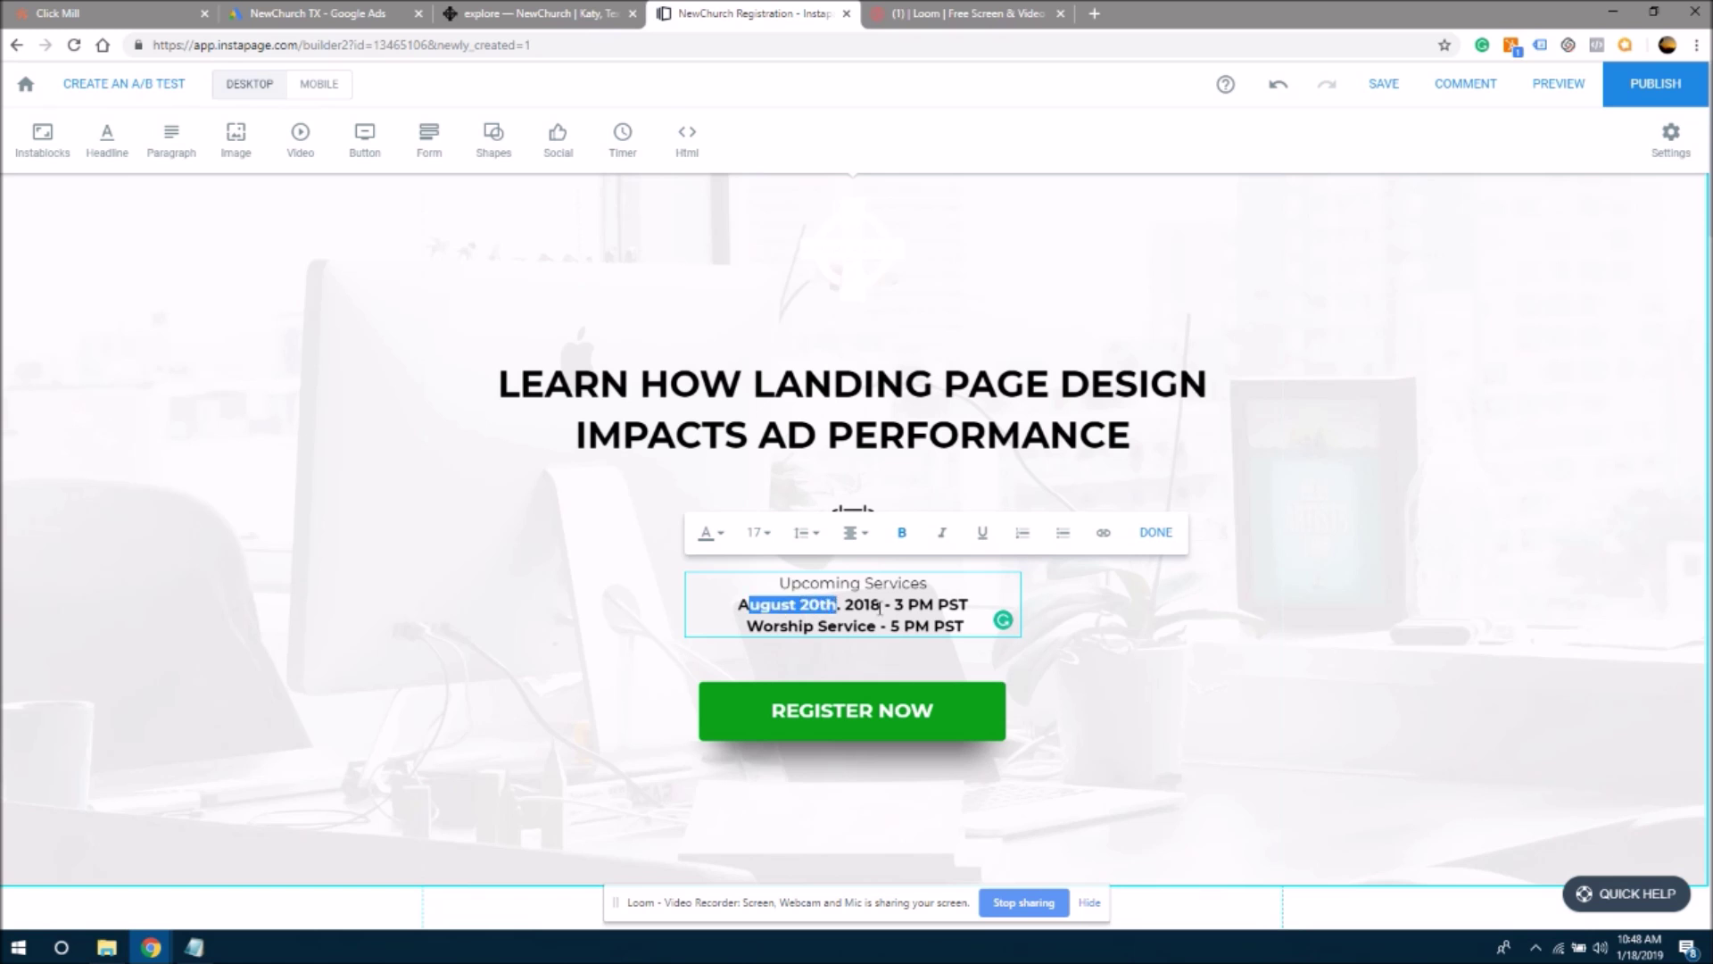
pyautogui.click(880, 605)
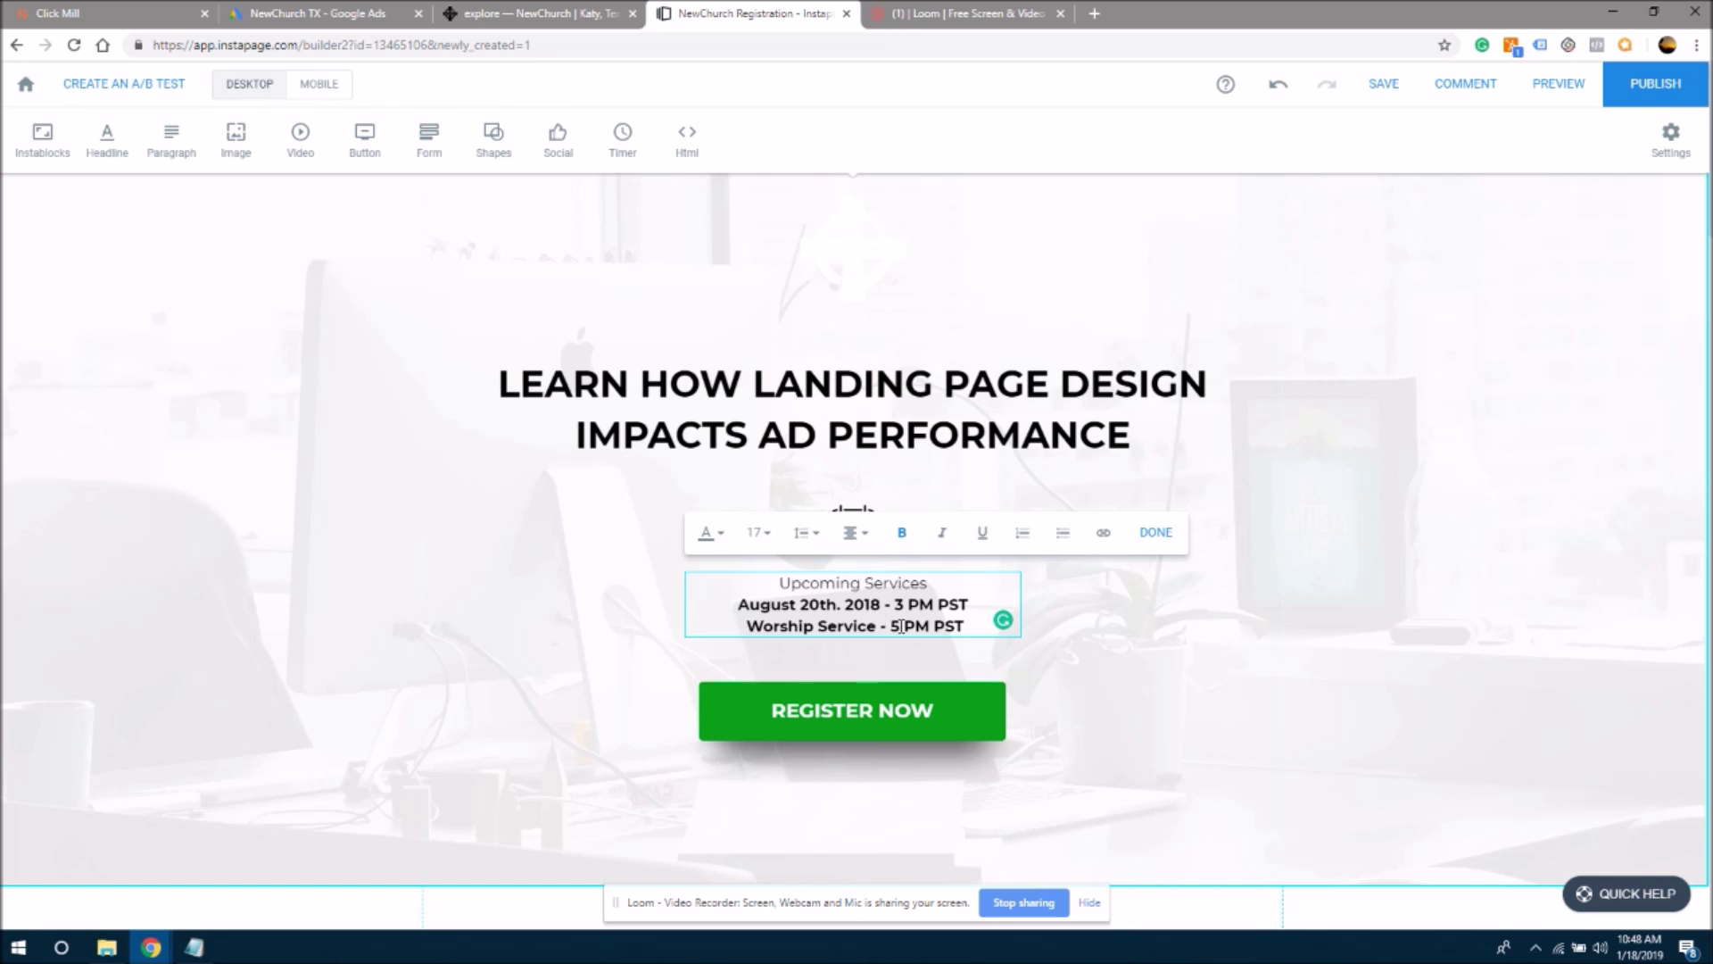
pyautogui.moveTo(880, 605); pyautogui.dragTo(830, 607)
pyautogui.click(827, 626)
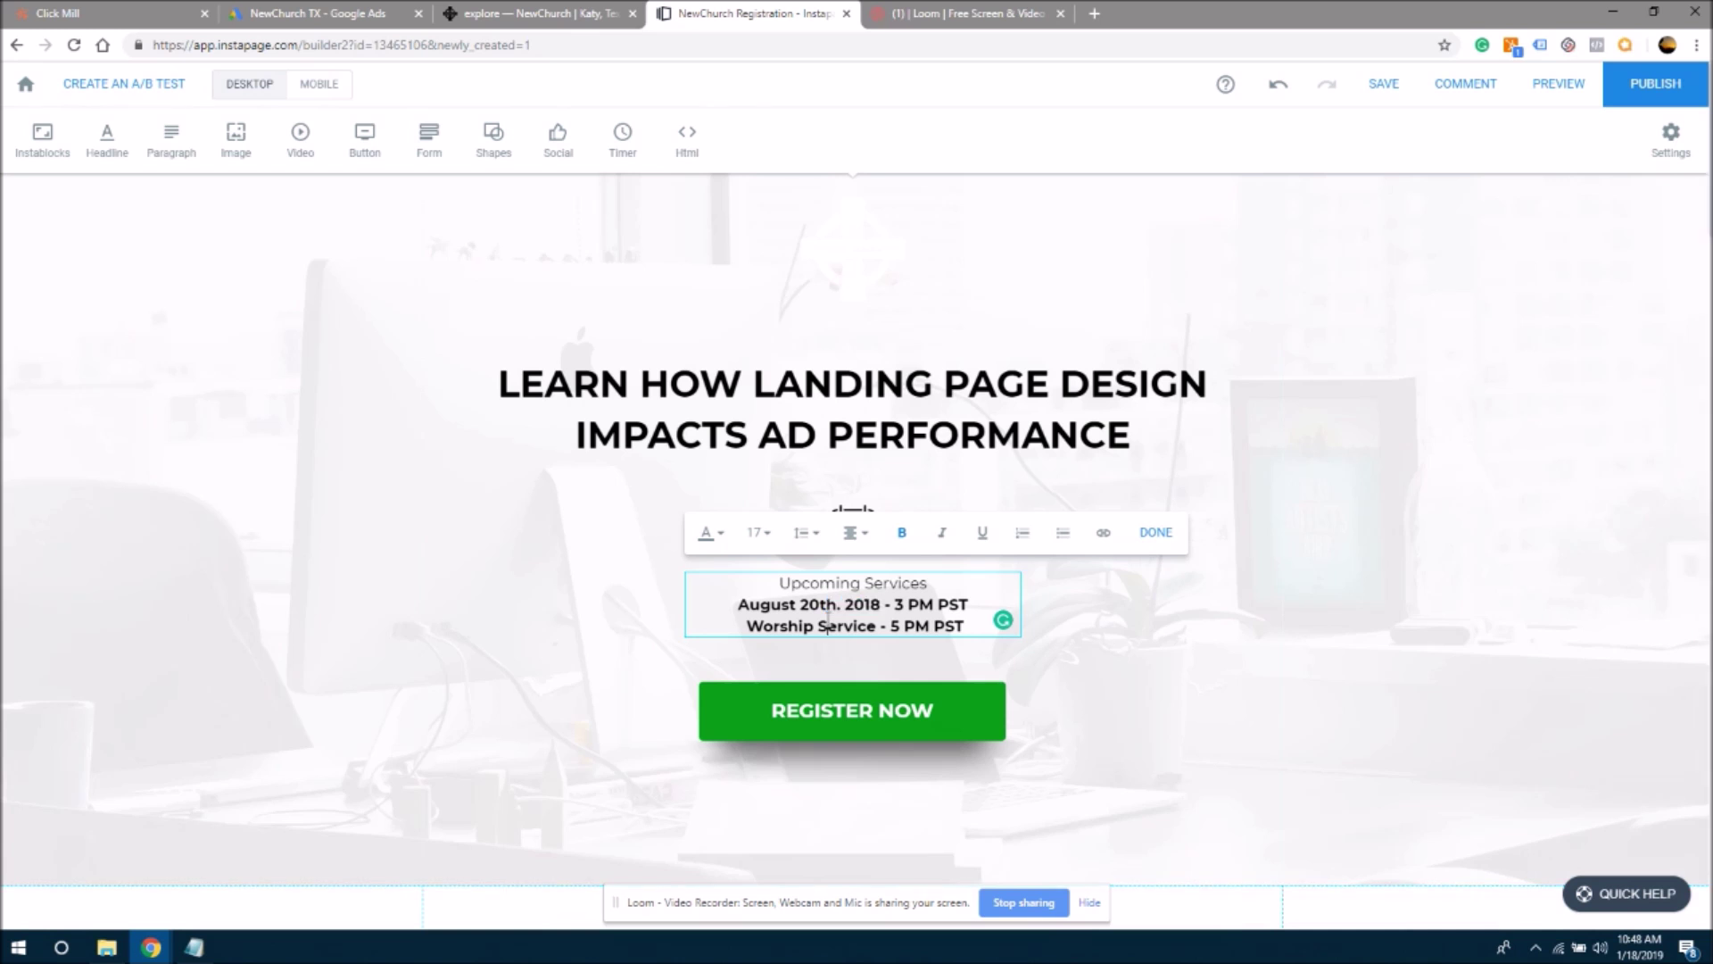
pyautogui.click(532, 11)
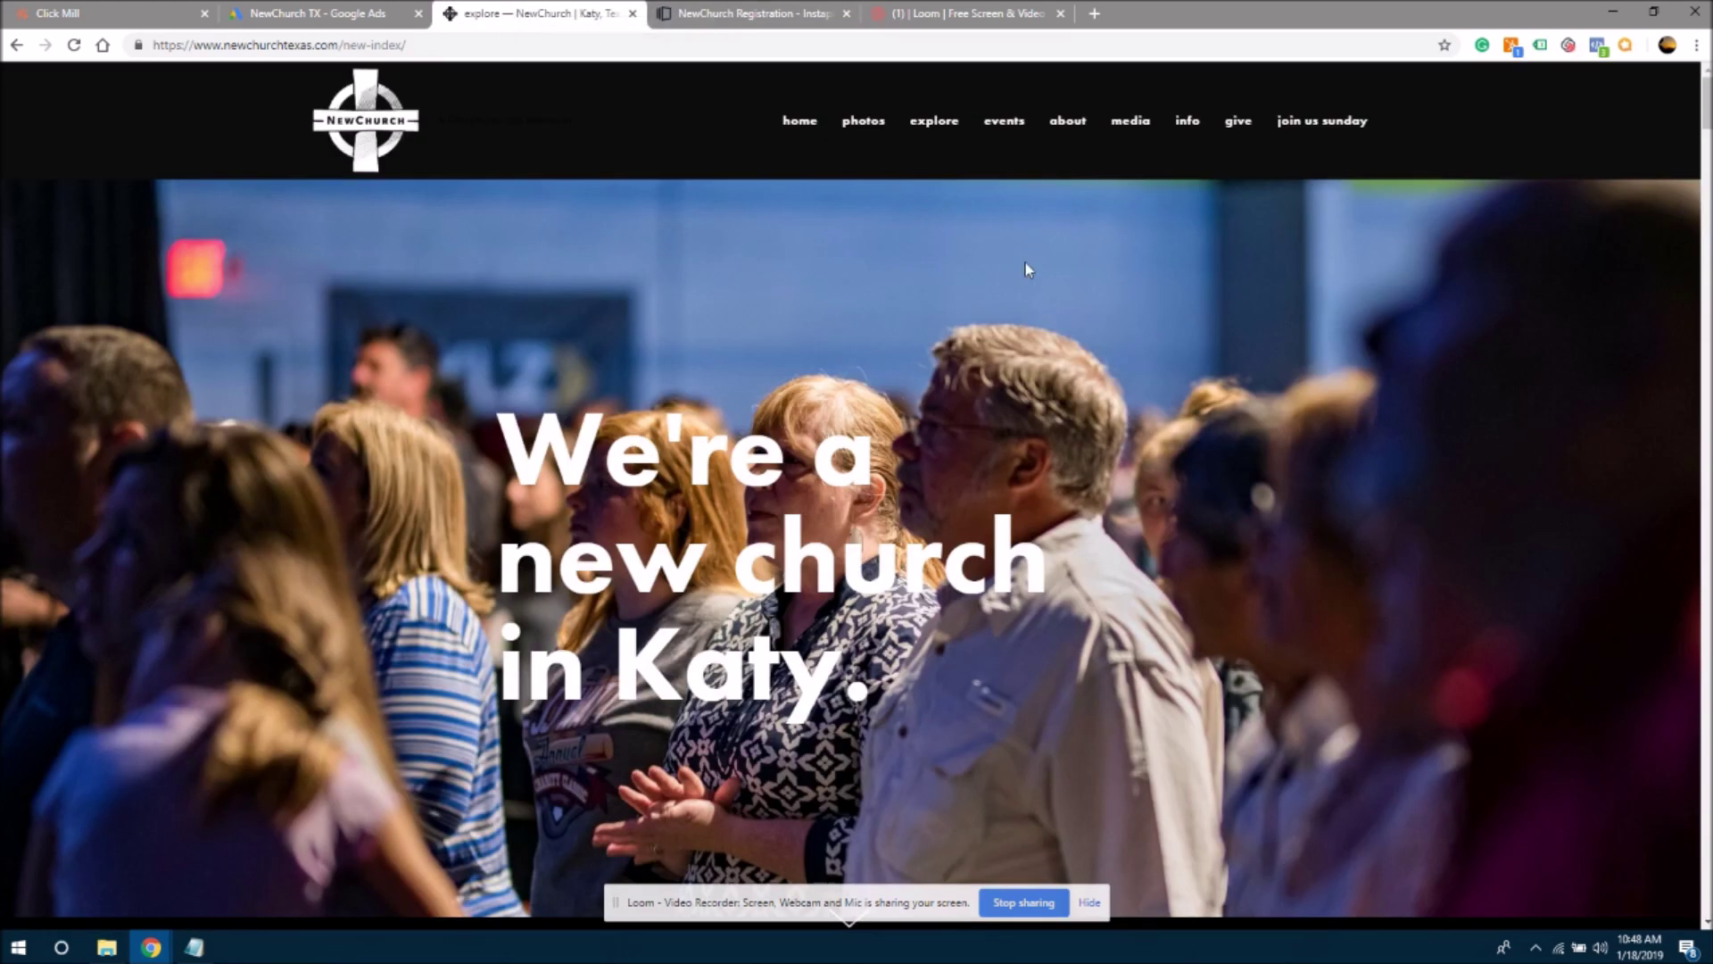
pyautogui.moveTo(1708, 112); pyautogui.dragTo(1707, 169)
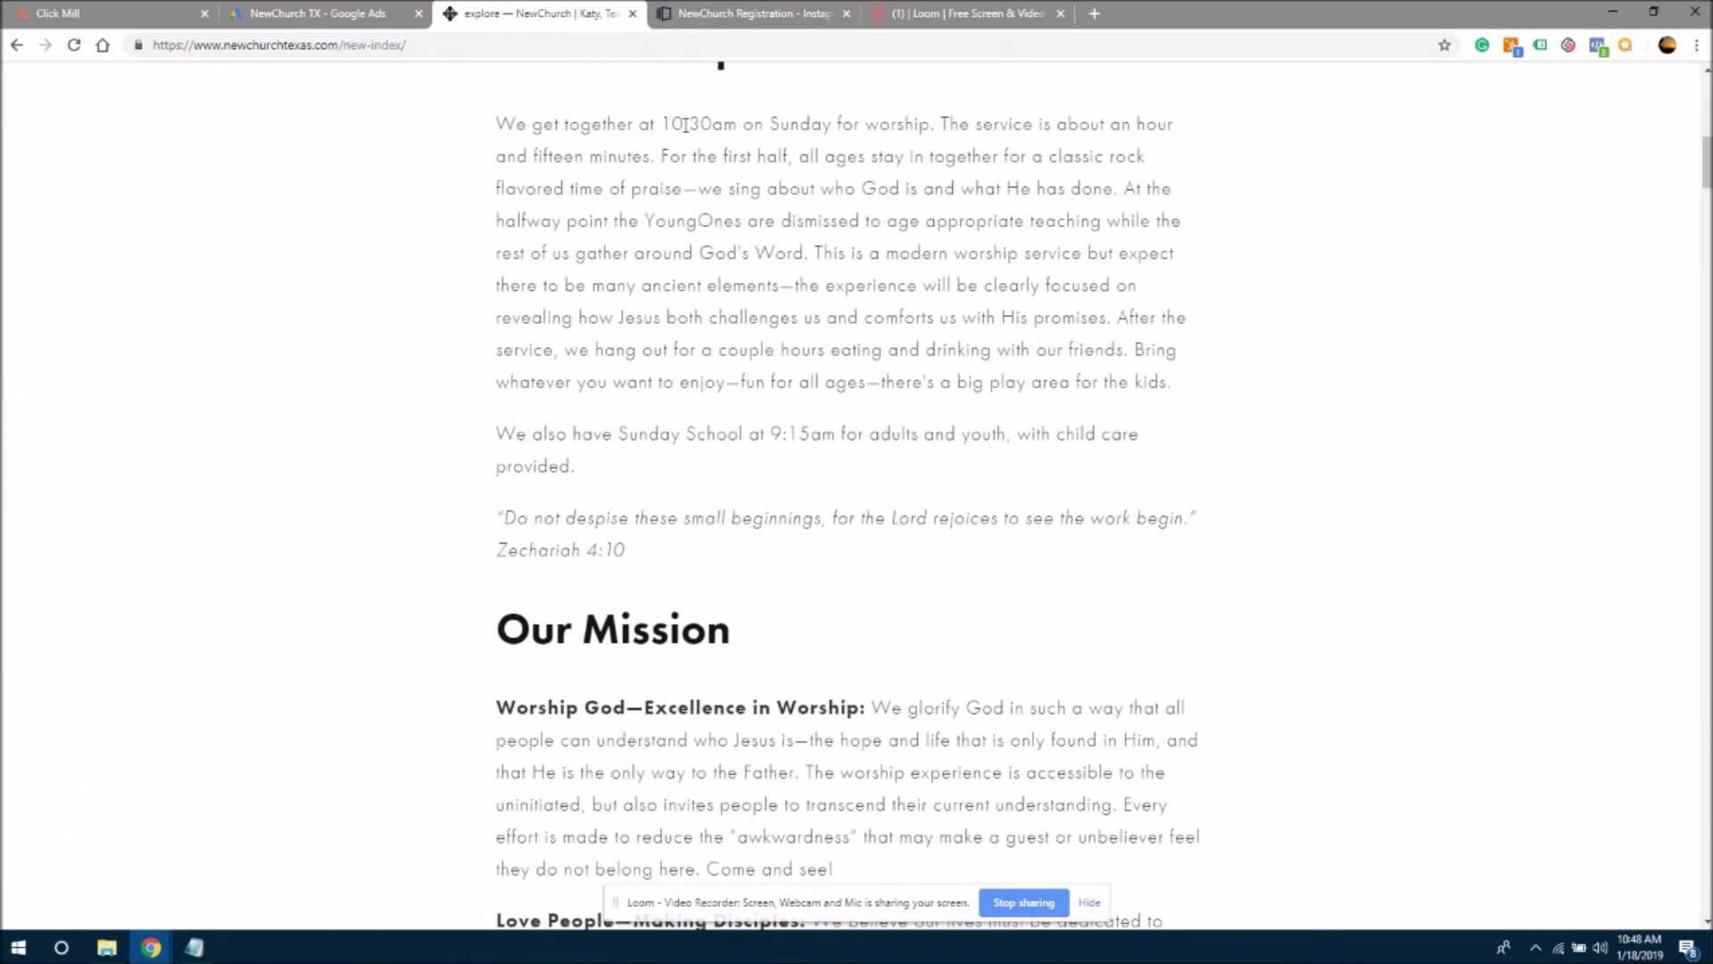
pyautogui.moveTo(668, 125); pyautogui.dragTo(725, 125)
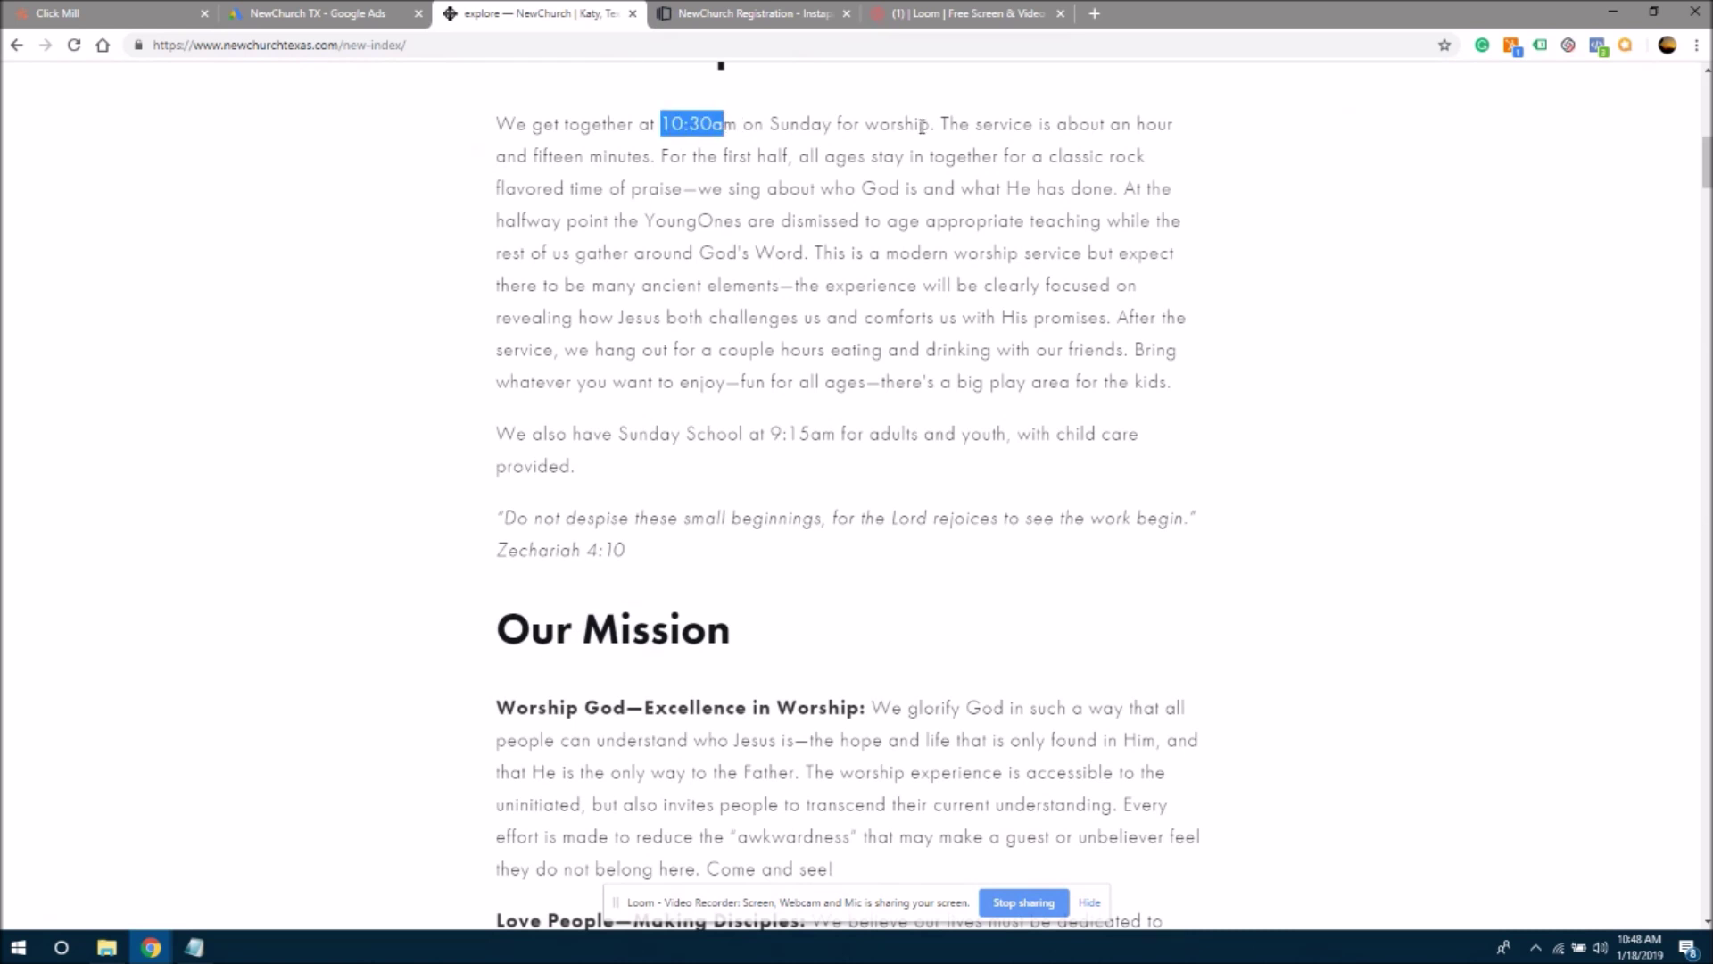
pyautogui.click(728, 7)
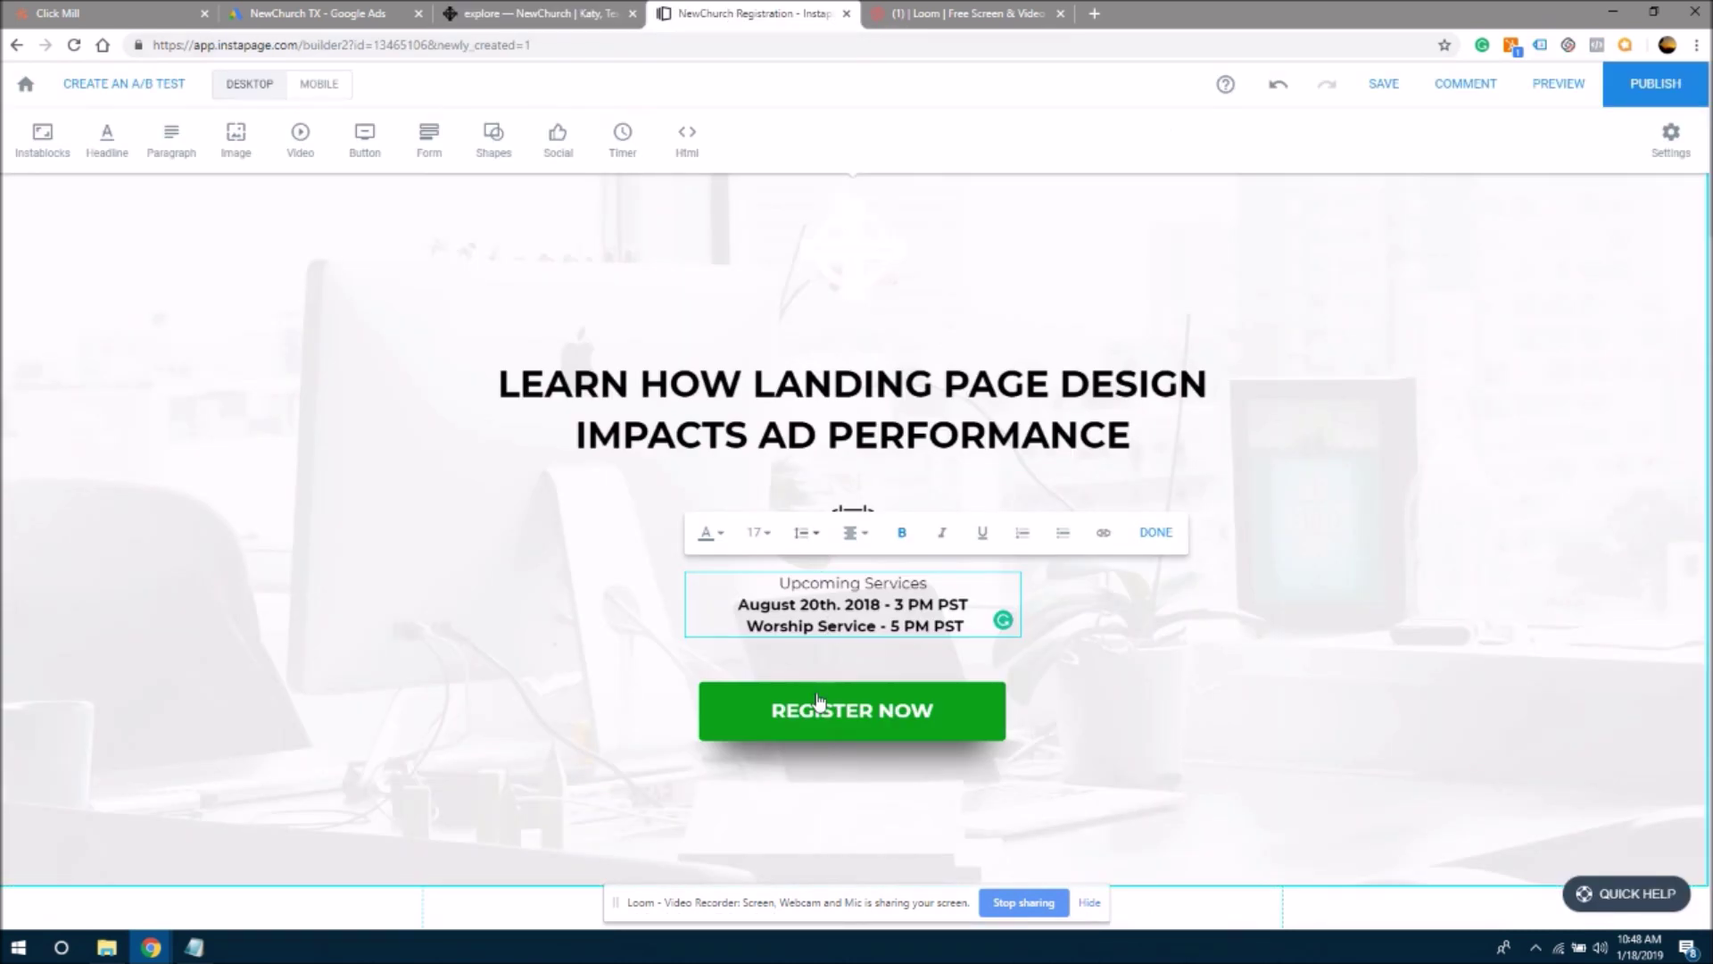
# - Change the Worship Service time from 5 PM to 10:30 AM, keeping PST, then return to the NewChurch website
pyautogui.moveTo(889, 625); pyautogui.dragTo(927, 627)
pyautogui.write('10:')
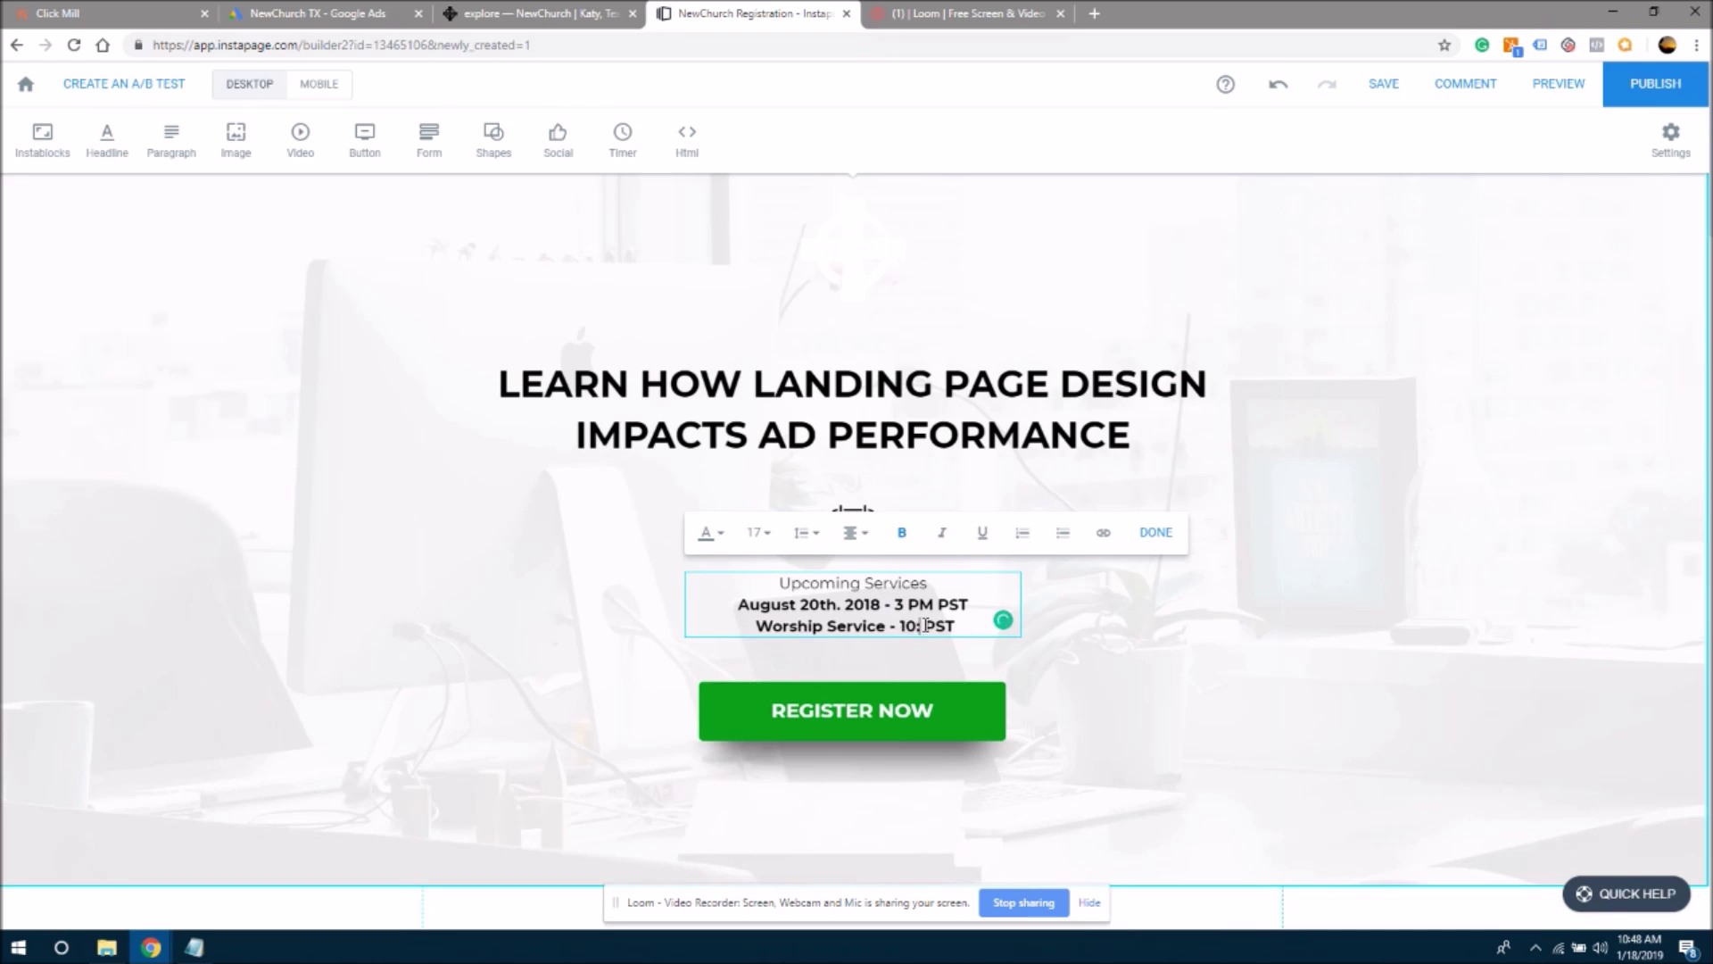
pyautogui.write('30 AM')
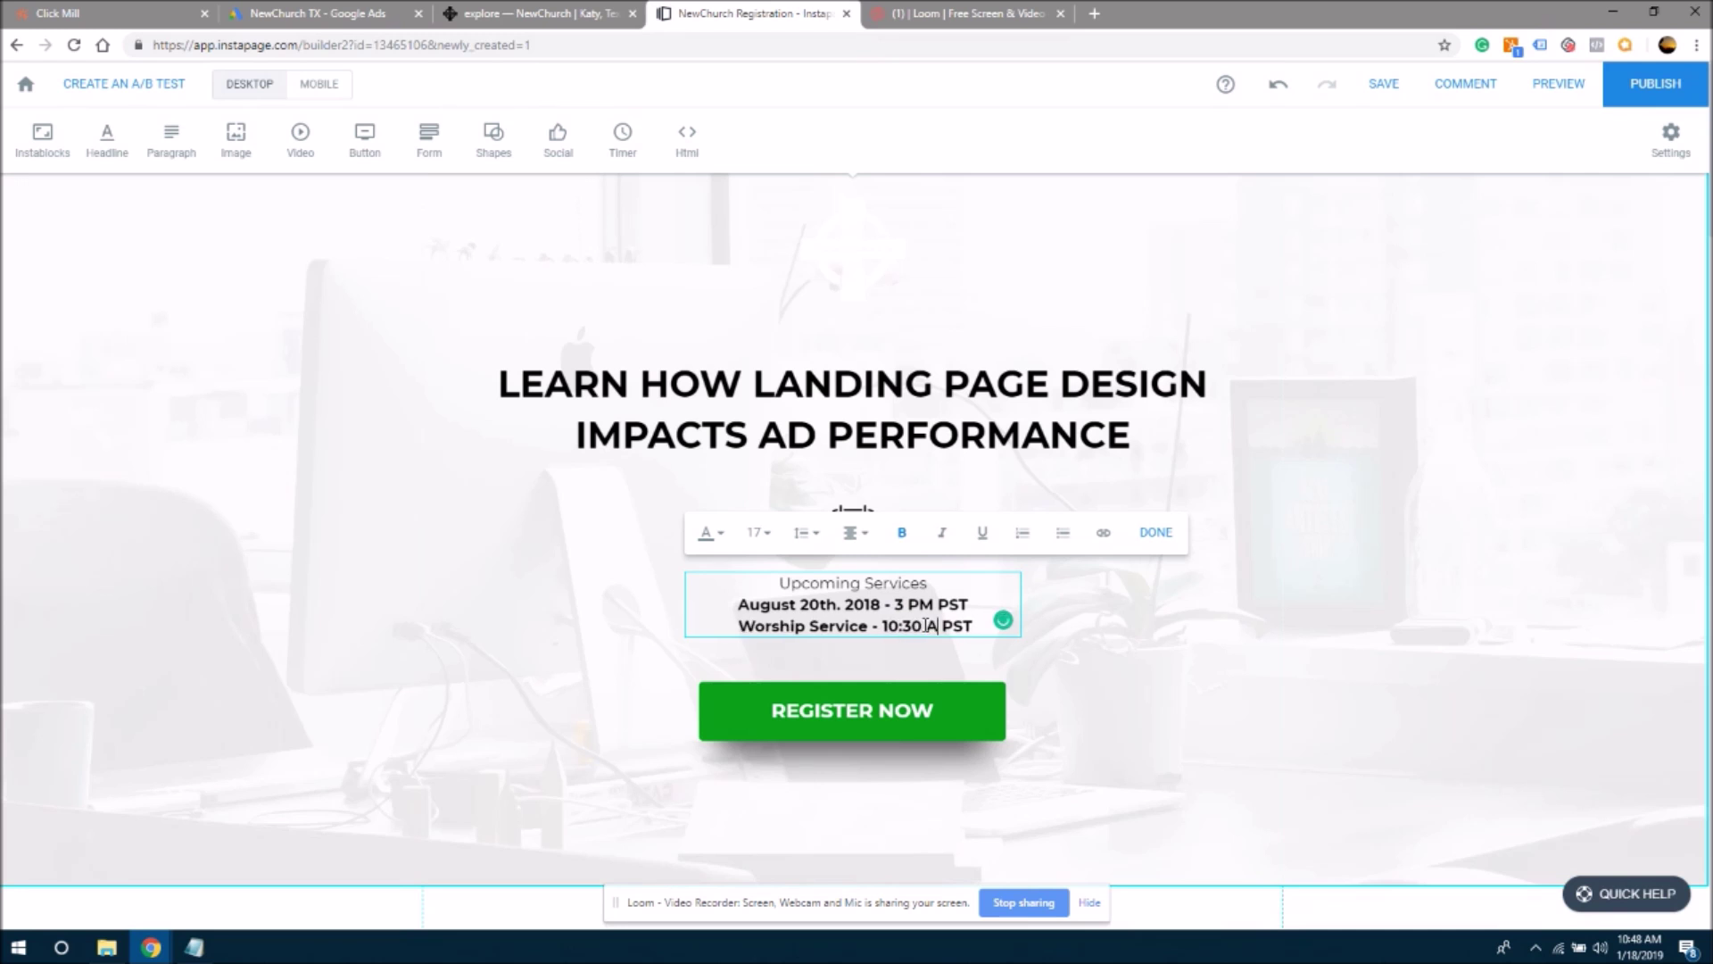
pyautogui.press('Right')
pyautogui.press('Right')
pyautogui.press('Right')
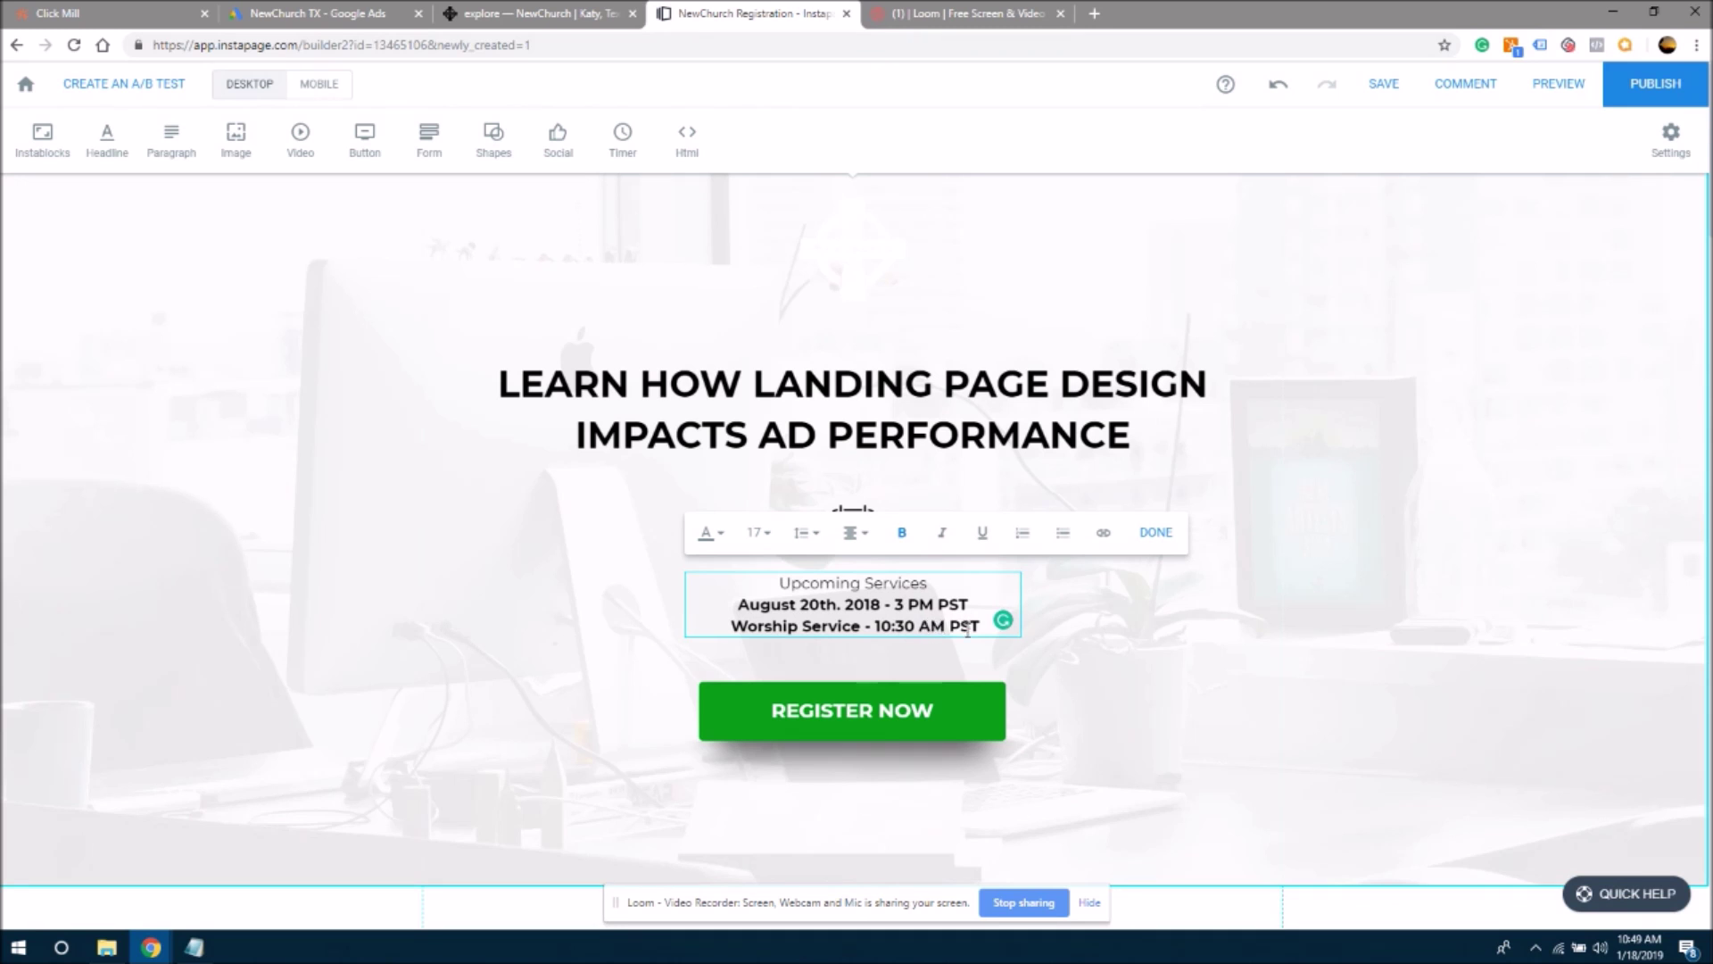
pyautogui.doubleClick(760, 604)
pyautogui.click(780, 604)
pyautogui.moveTo(982, 627); pyautogui.dragTo(949, 628)
pyautogui.click(953, 627)
pyautogui.moveTo(949, 627); pyautogui.dragTo(984, 627)
pyautogui.click(971, 626)
pyautogui.moveTo(982, 626); pyautogui.dragTo(953, 627)
pyautogui.hotkey('ctrl', 'shift', 'Tab')
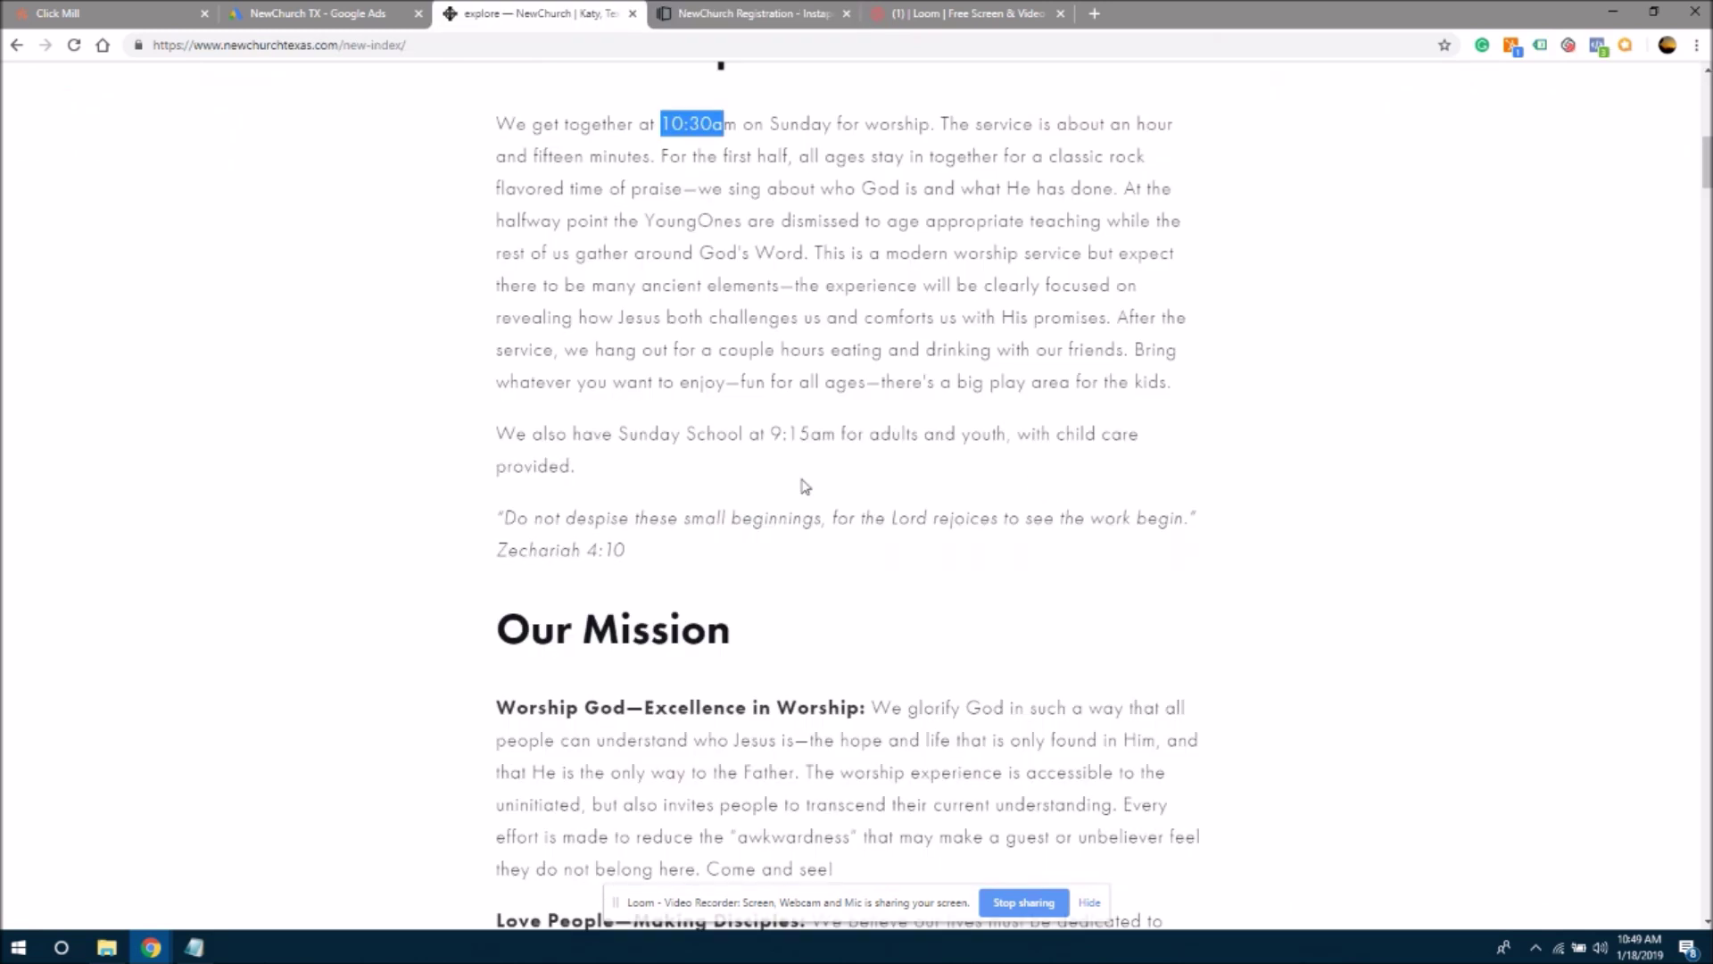
# - Check the Sunday School time sentence on the NewChurch site, then return to the NewChurch Registration builder
pyautogui.moveTo(498, 437); pyautogui.dragTo(681, 444)
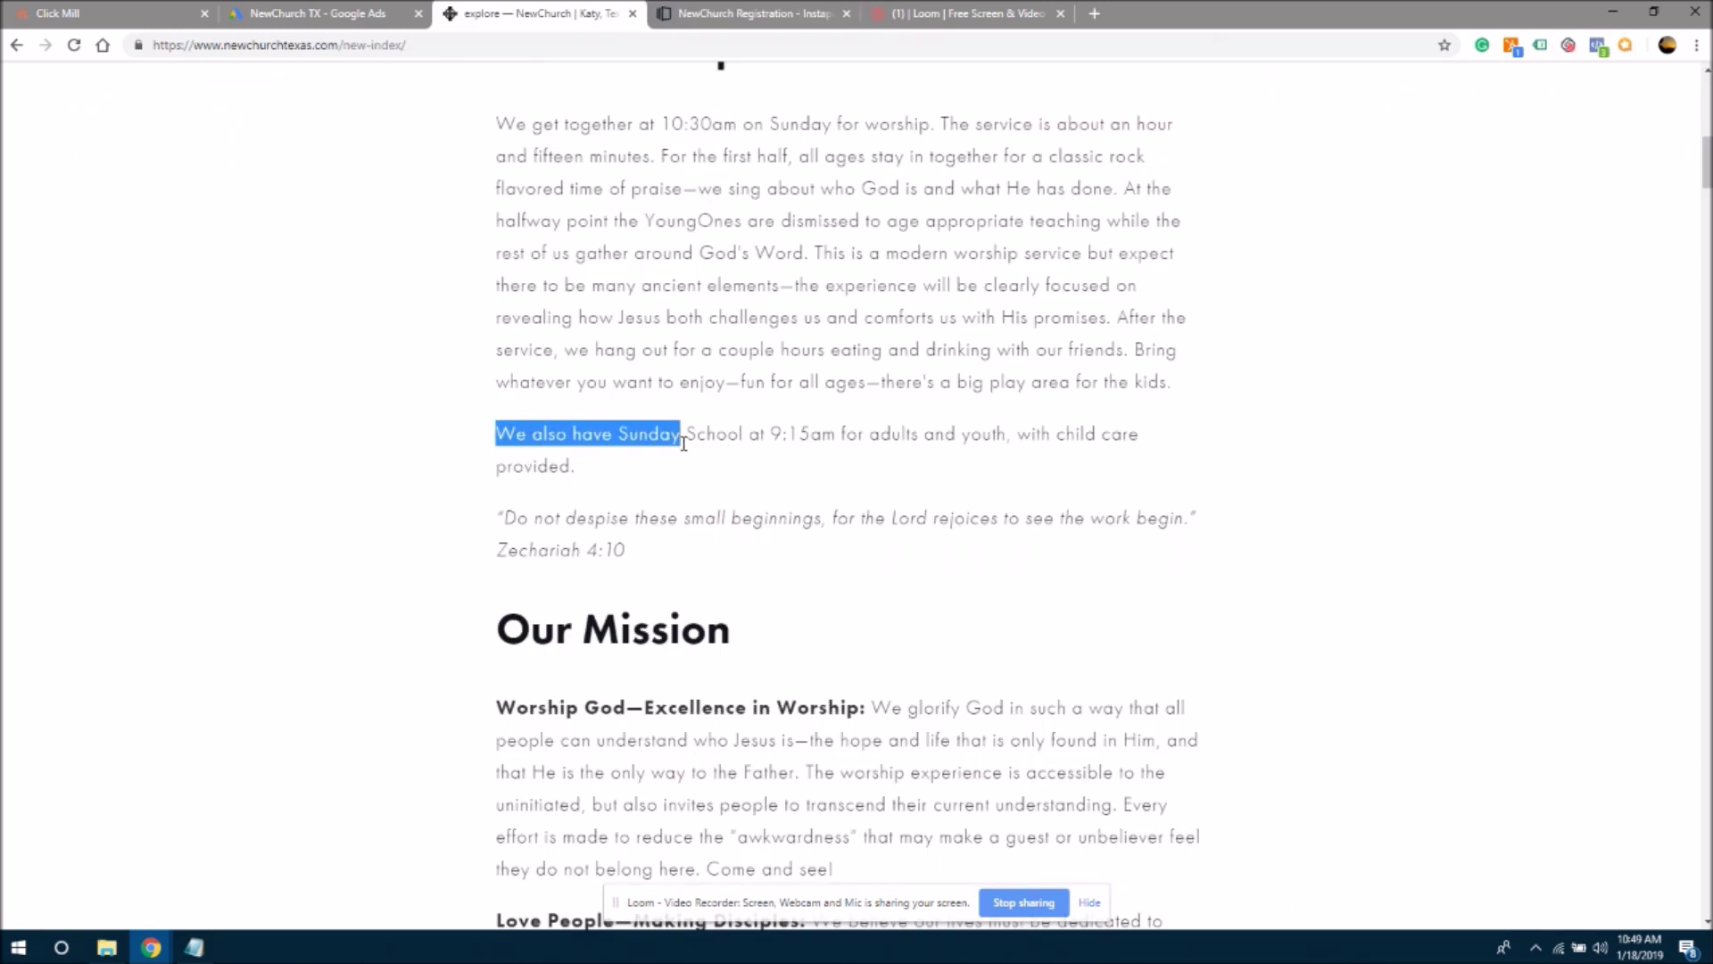
pyautogui.click(680, 444)
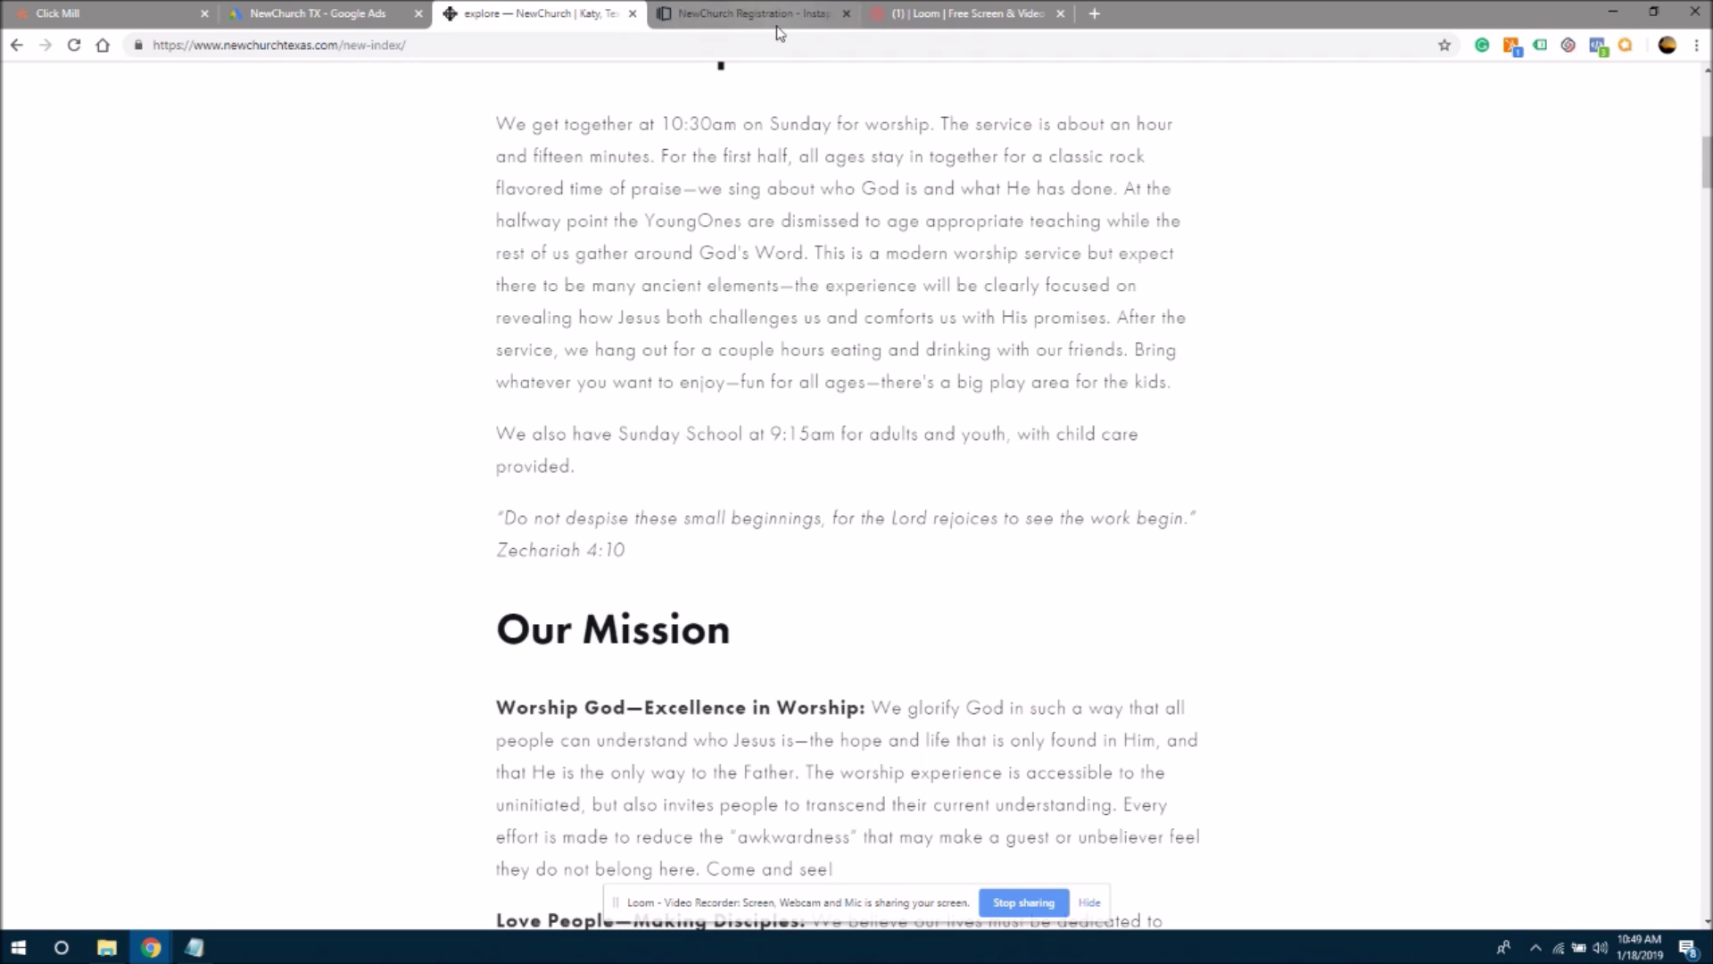
pyautogui.click(736, 14)
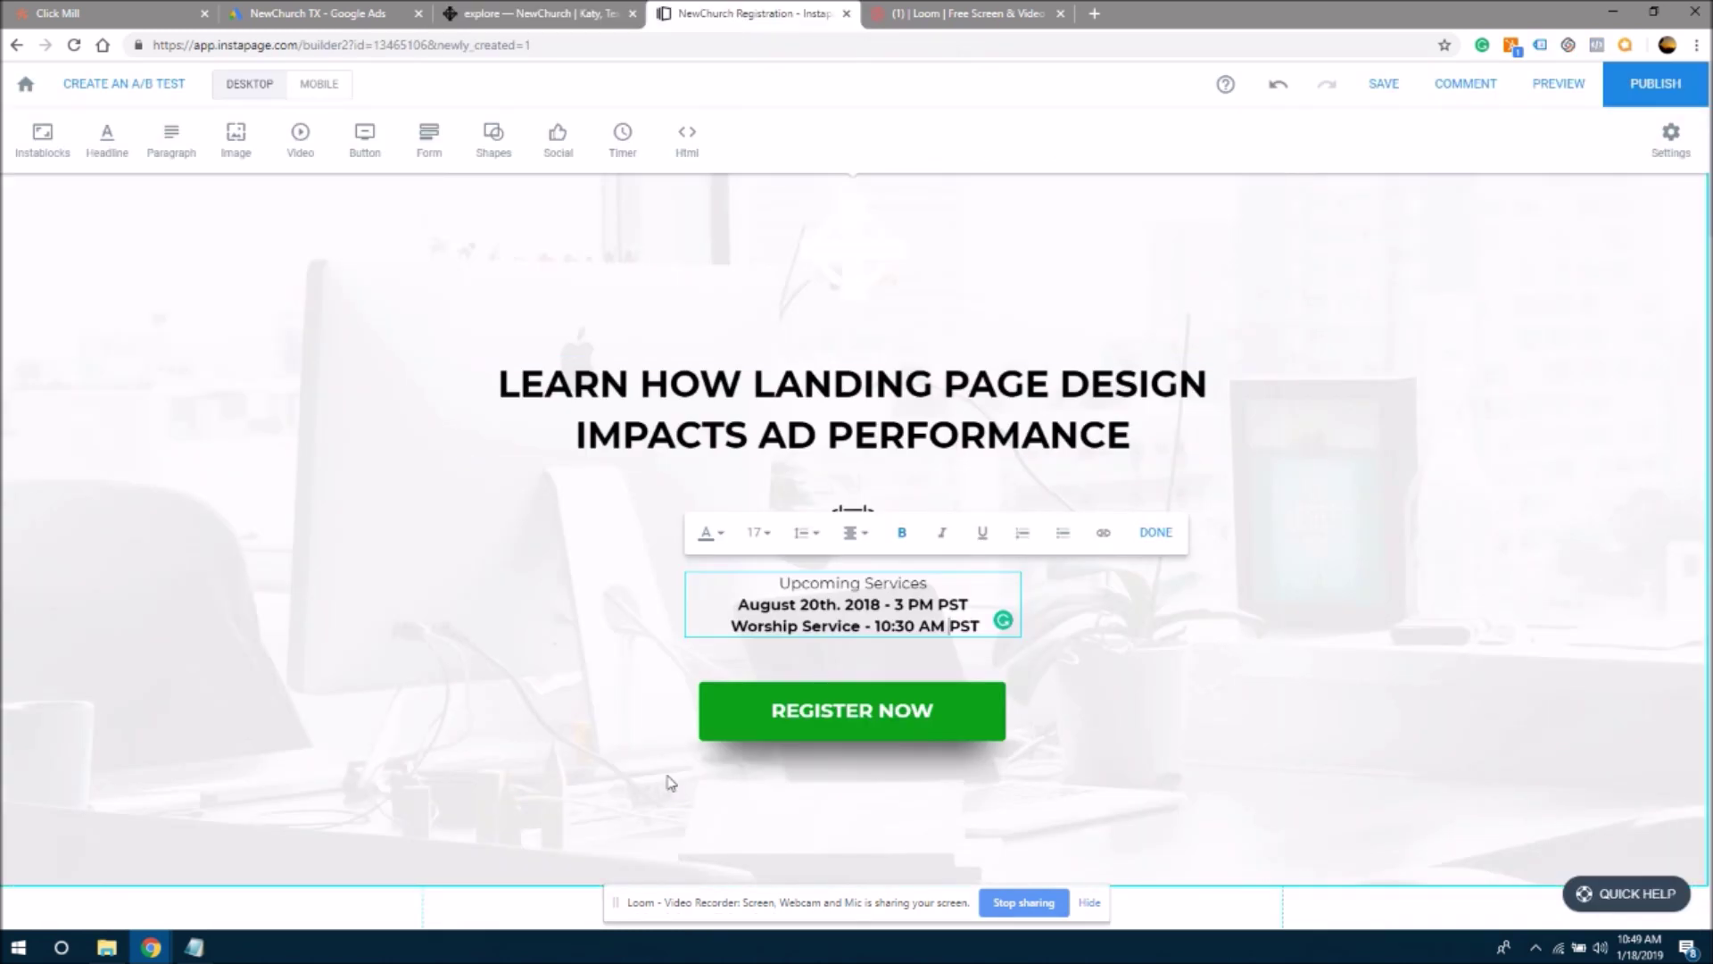
# - Replace the August 20th, 2018 date line with 'Sunday School - 9:15 AM PST'
pyautogui.moveTo(739, 606); pyautogui.dragTo(883, 608)
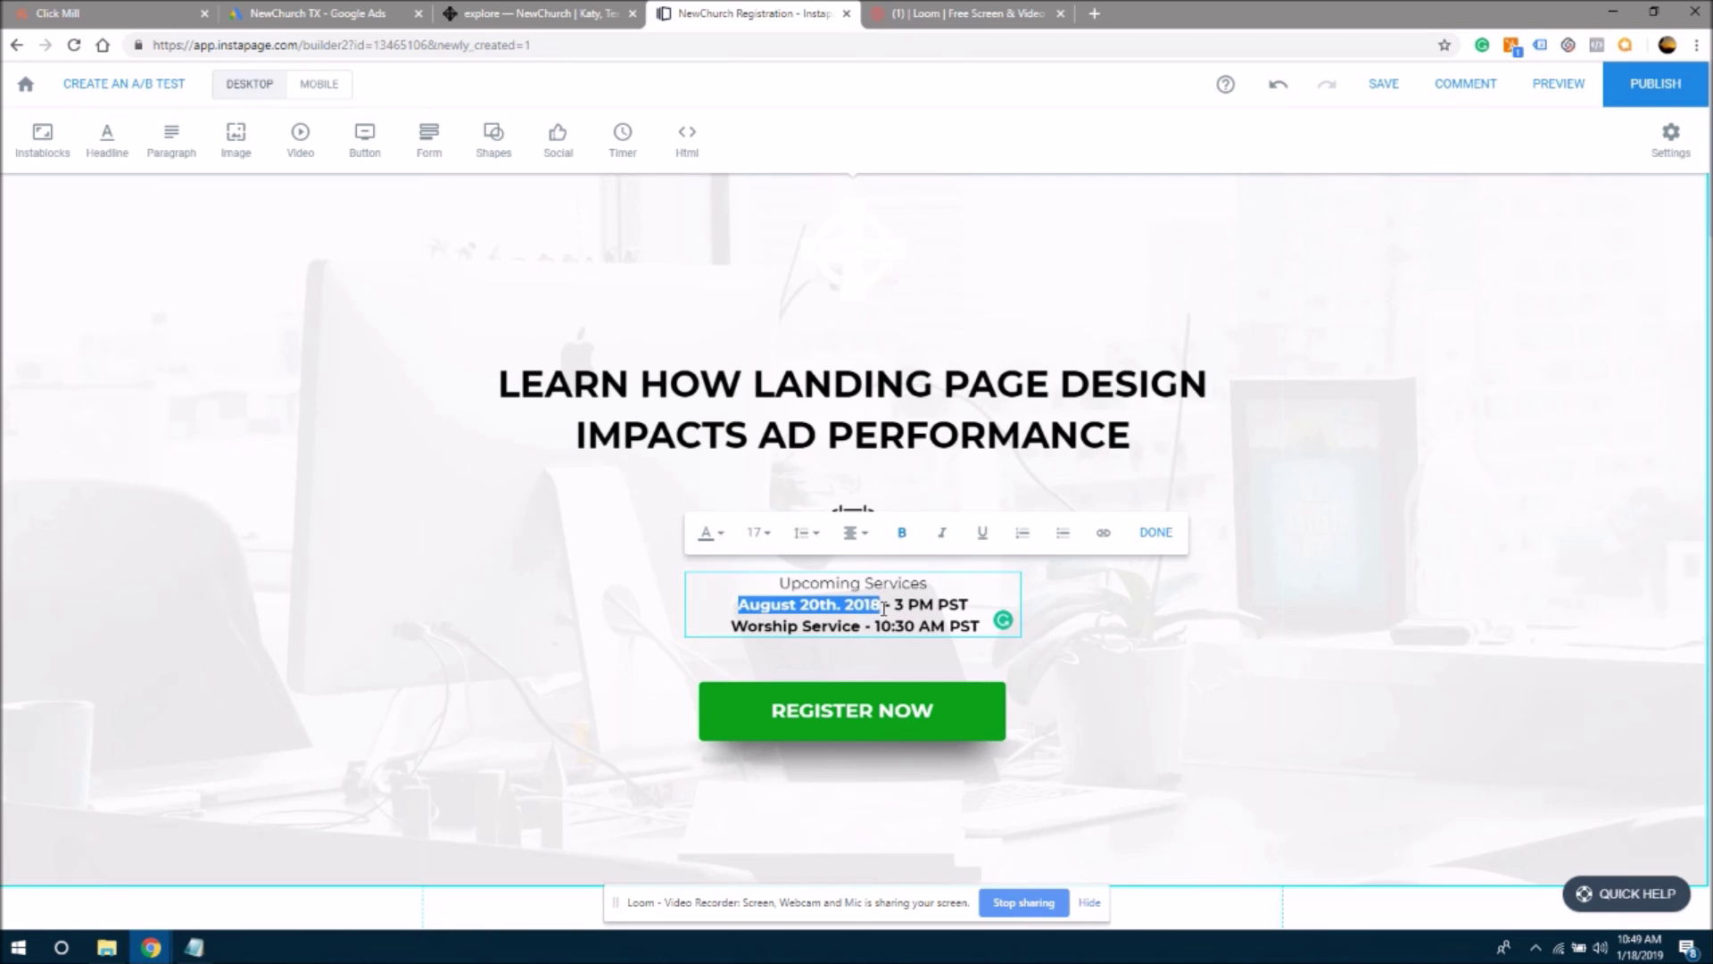
pyautogui.write('Sunday Schoo')
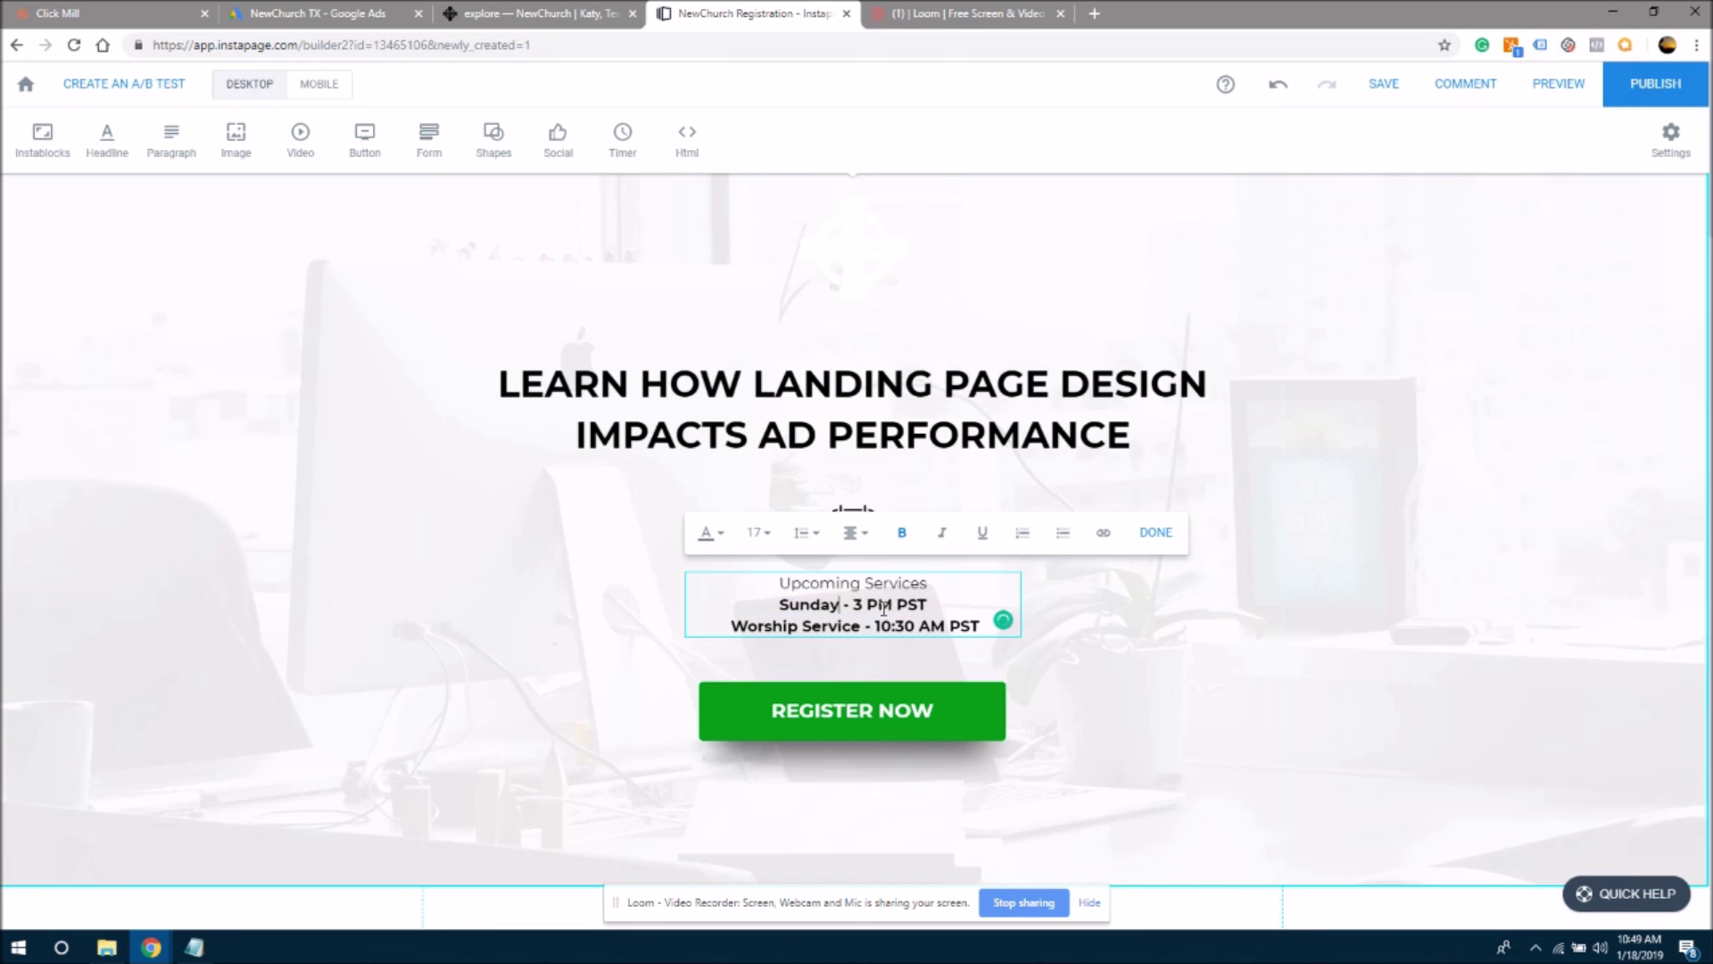
pyautogui.write('l')
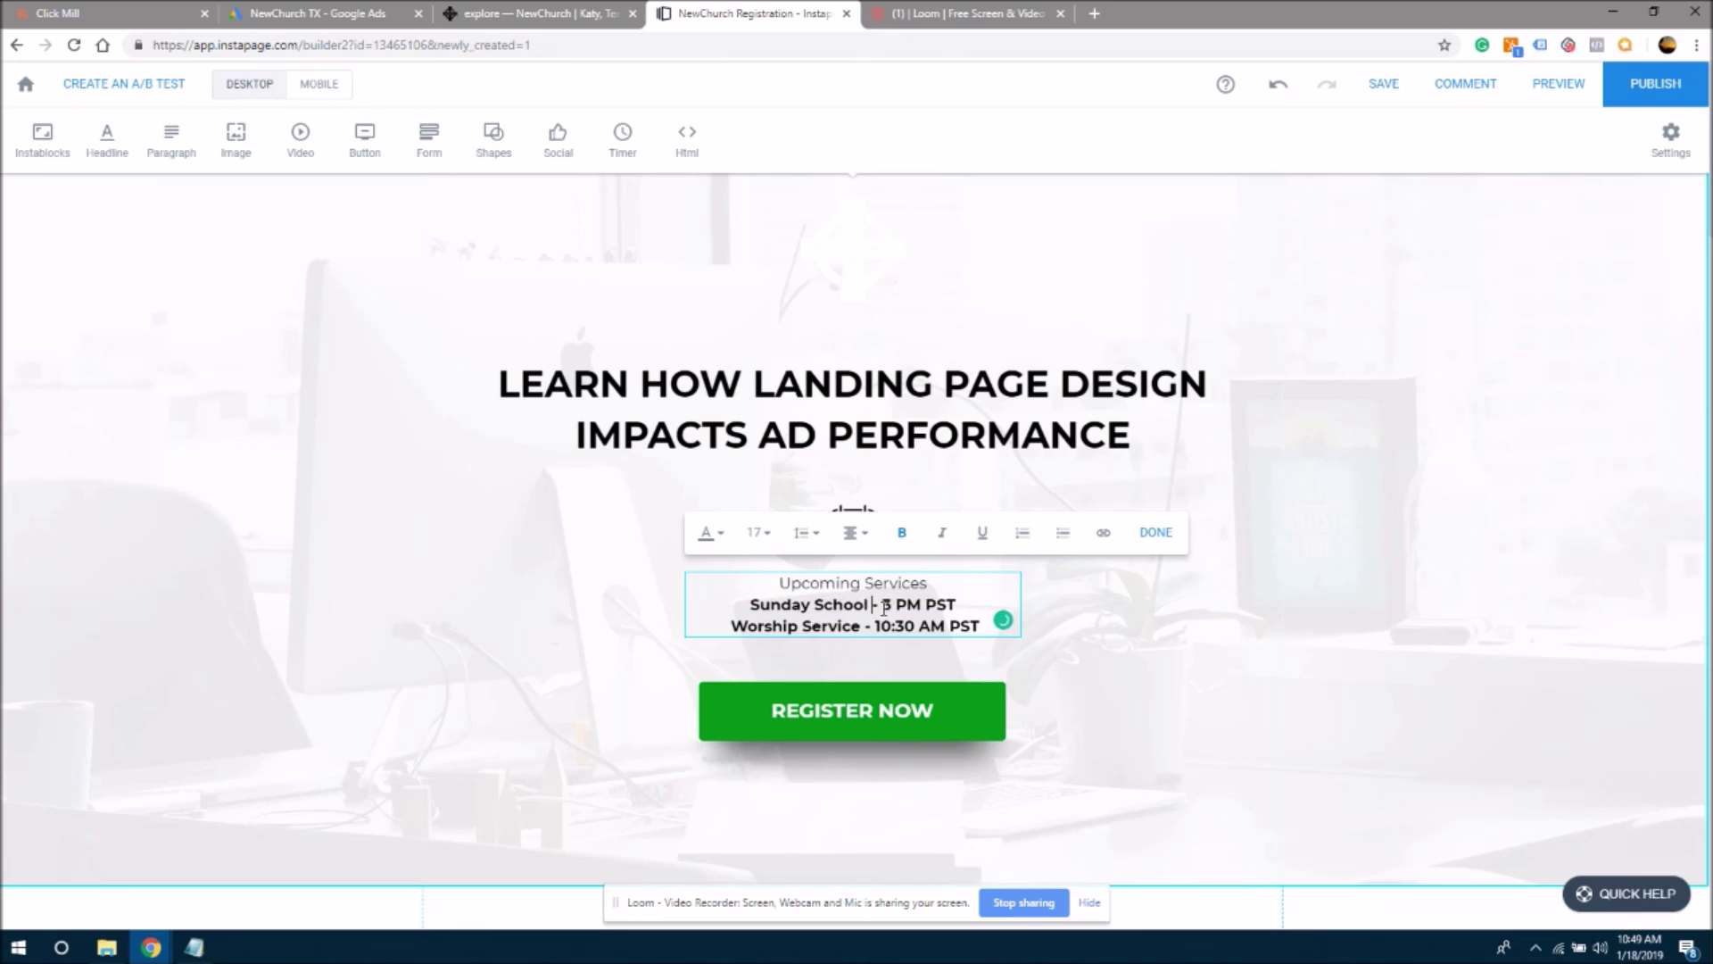
pyautogui.click(884, 607)
pyautogui.press('Delete')
pyautogui.write('9:15')
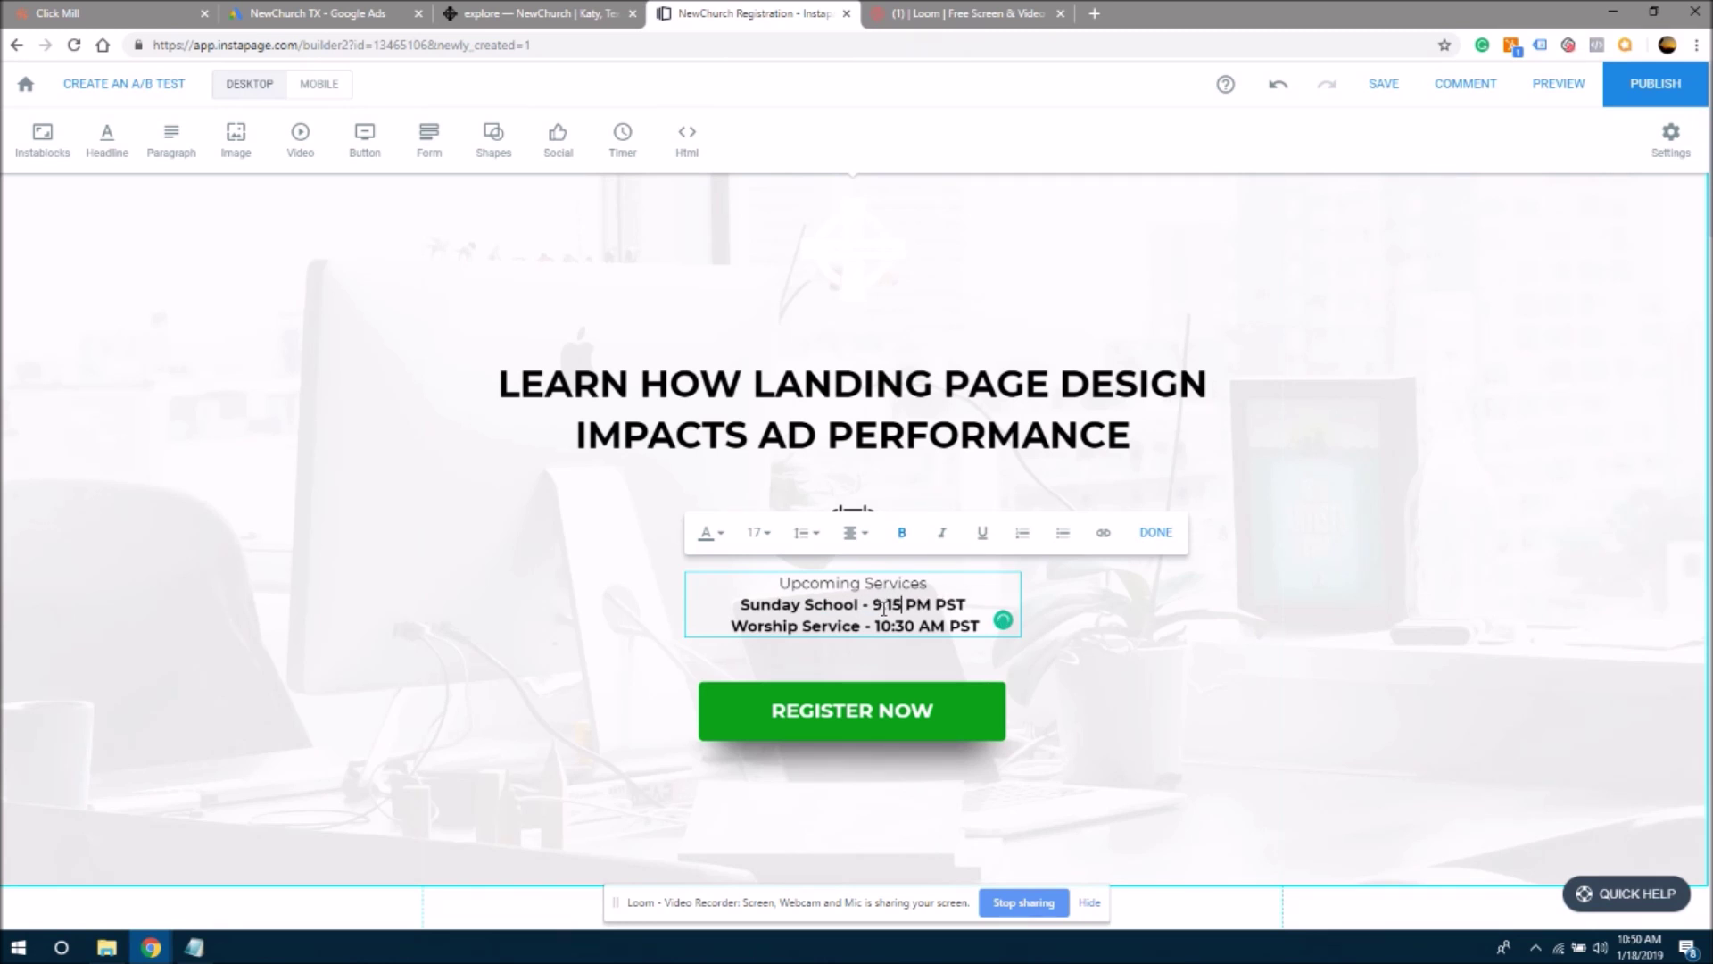
pyautogui.press('Delete')
pyautogui.press('Delete')
pyautogui.press('Delete')
pyautogui.write('AM')
pyautogui.doubleClick(917, 605)
# - Add 'Sunday' before 'Worship Service' on the second line and finish editing
pyautogui.doubleClick(752, 602)
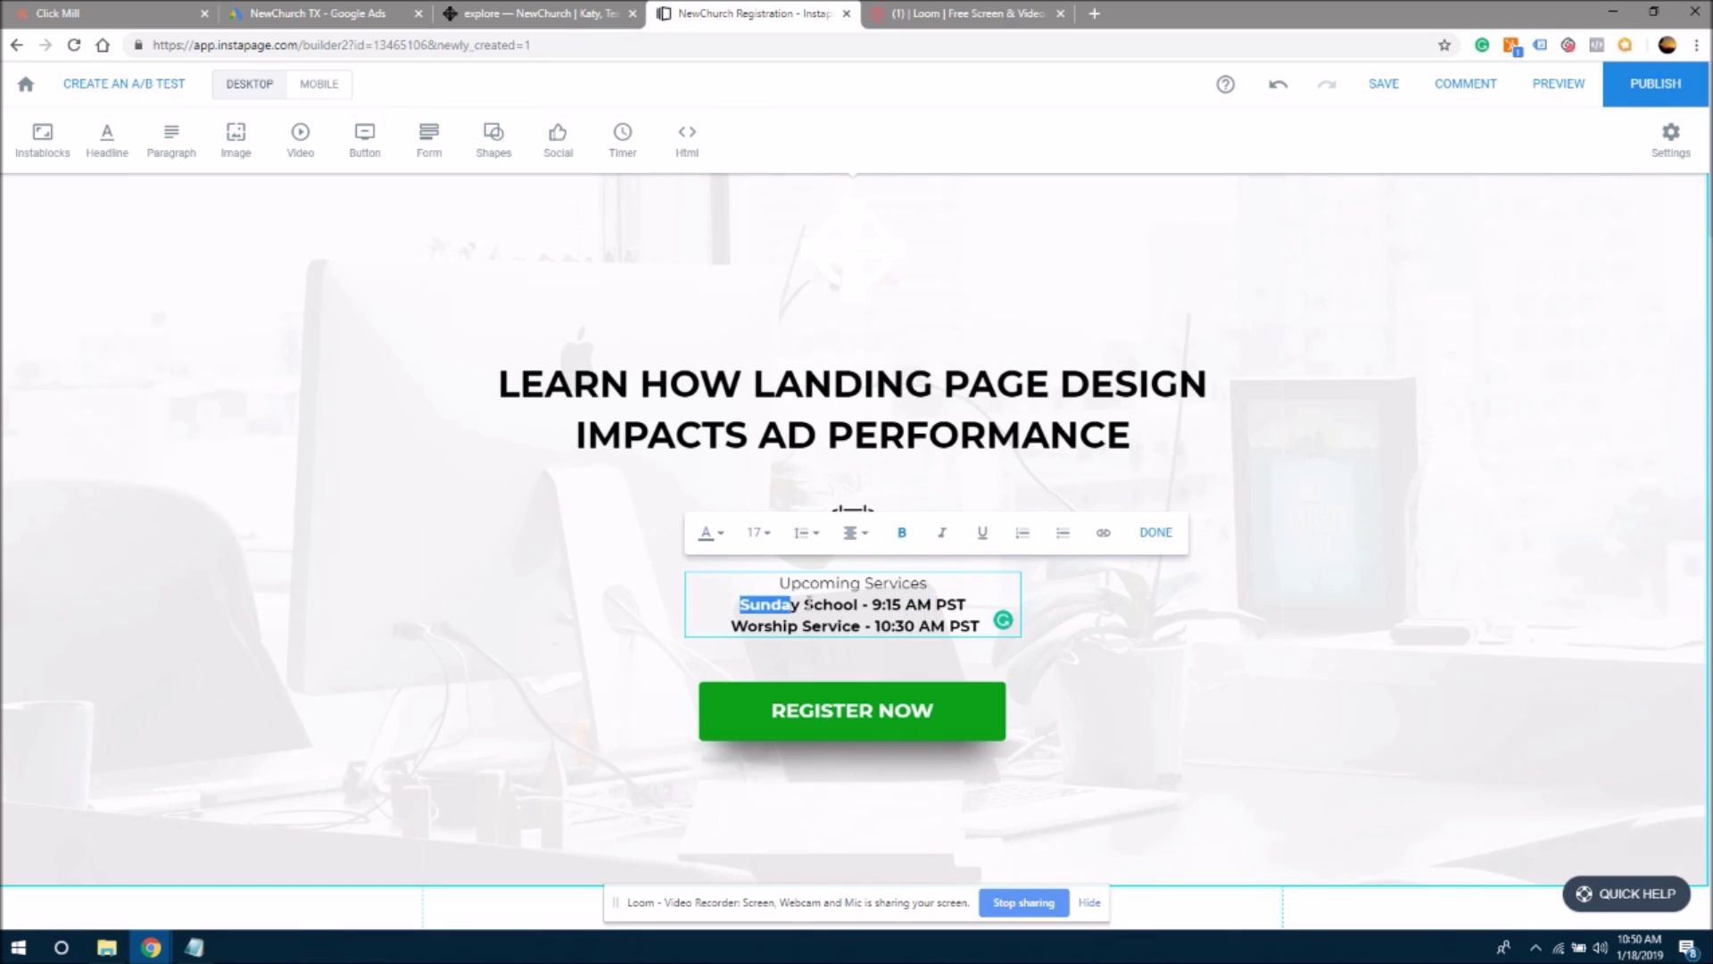
pyautogui.click(866, 604)
pyautogui.click(732, 626)
pyautogui.write('Sunday')
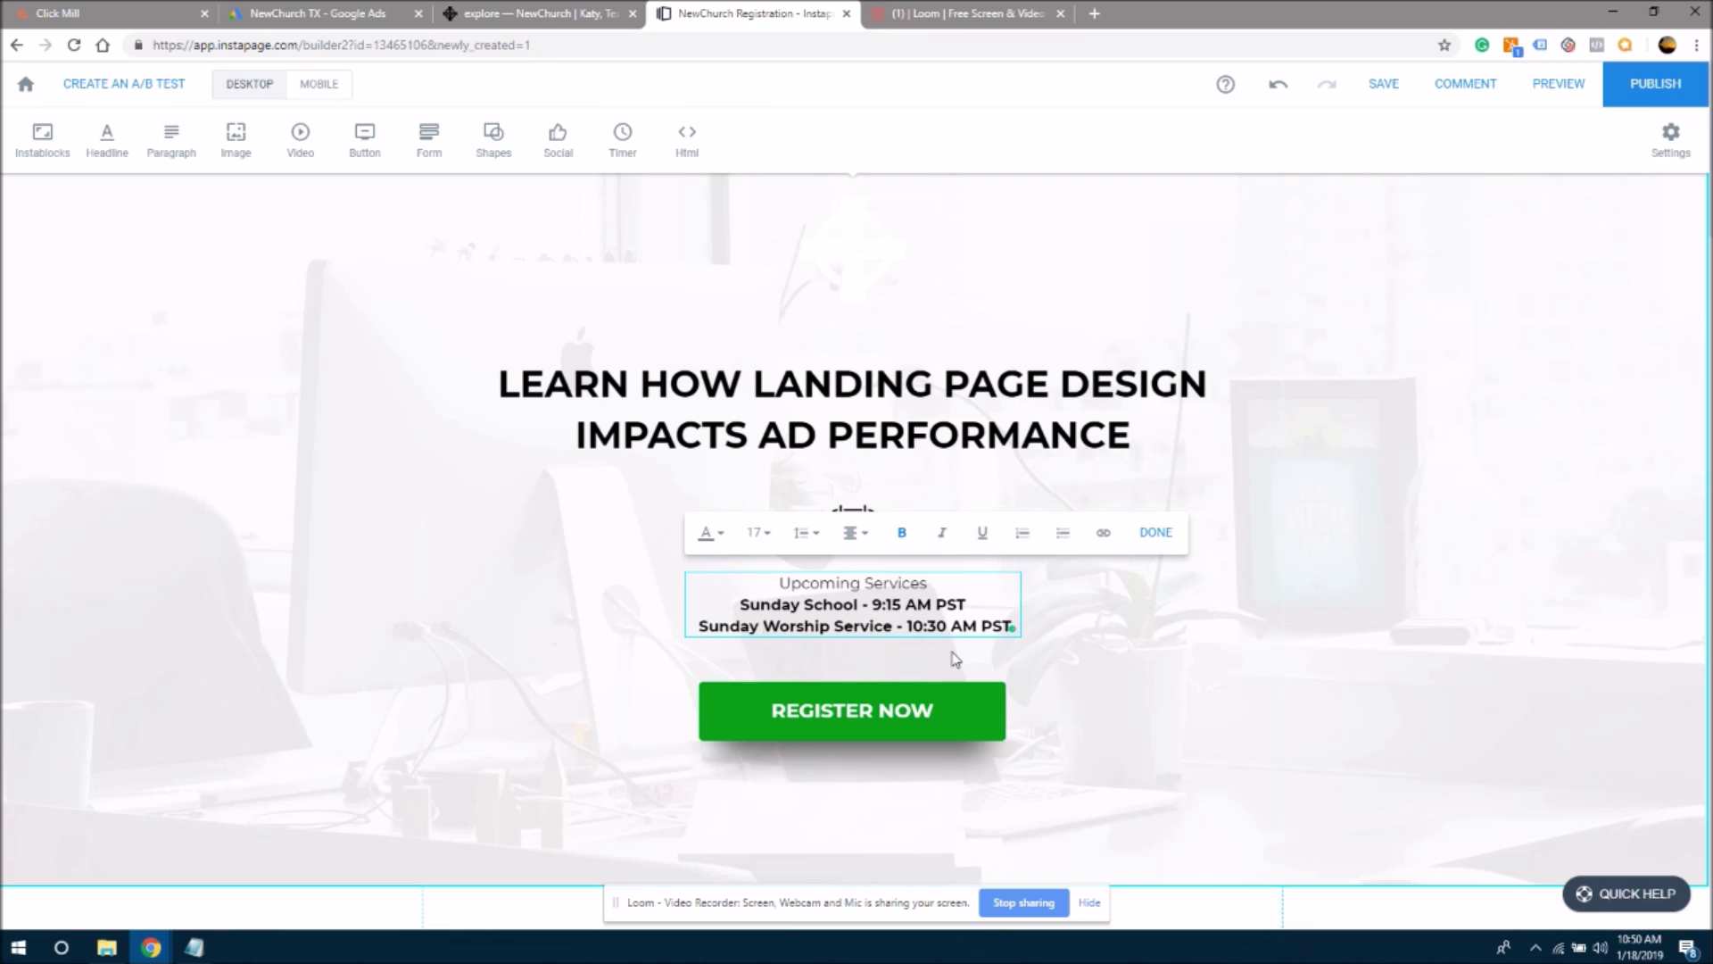
pyautogui.click(1025, 685)
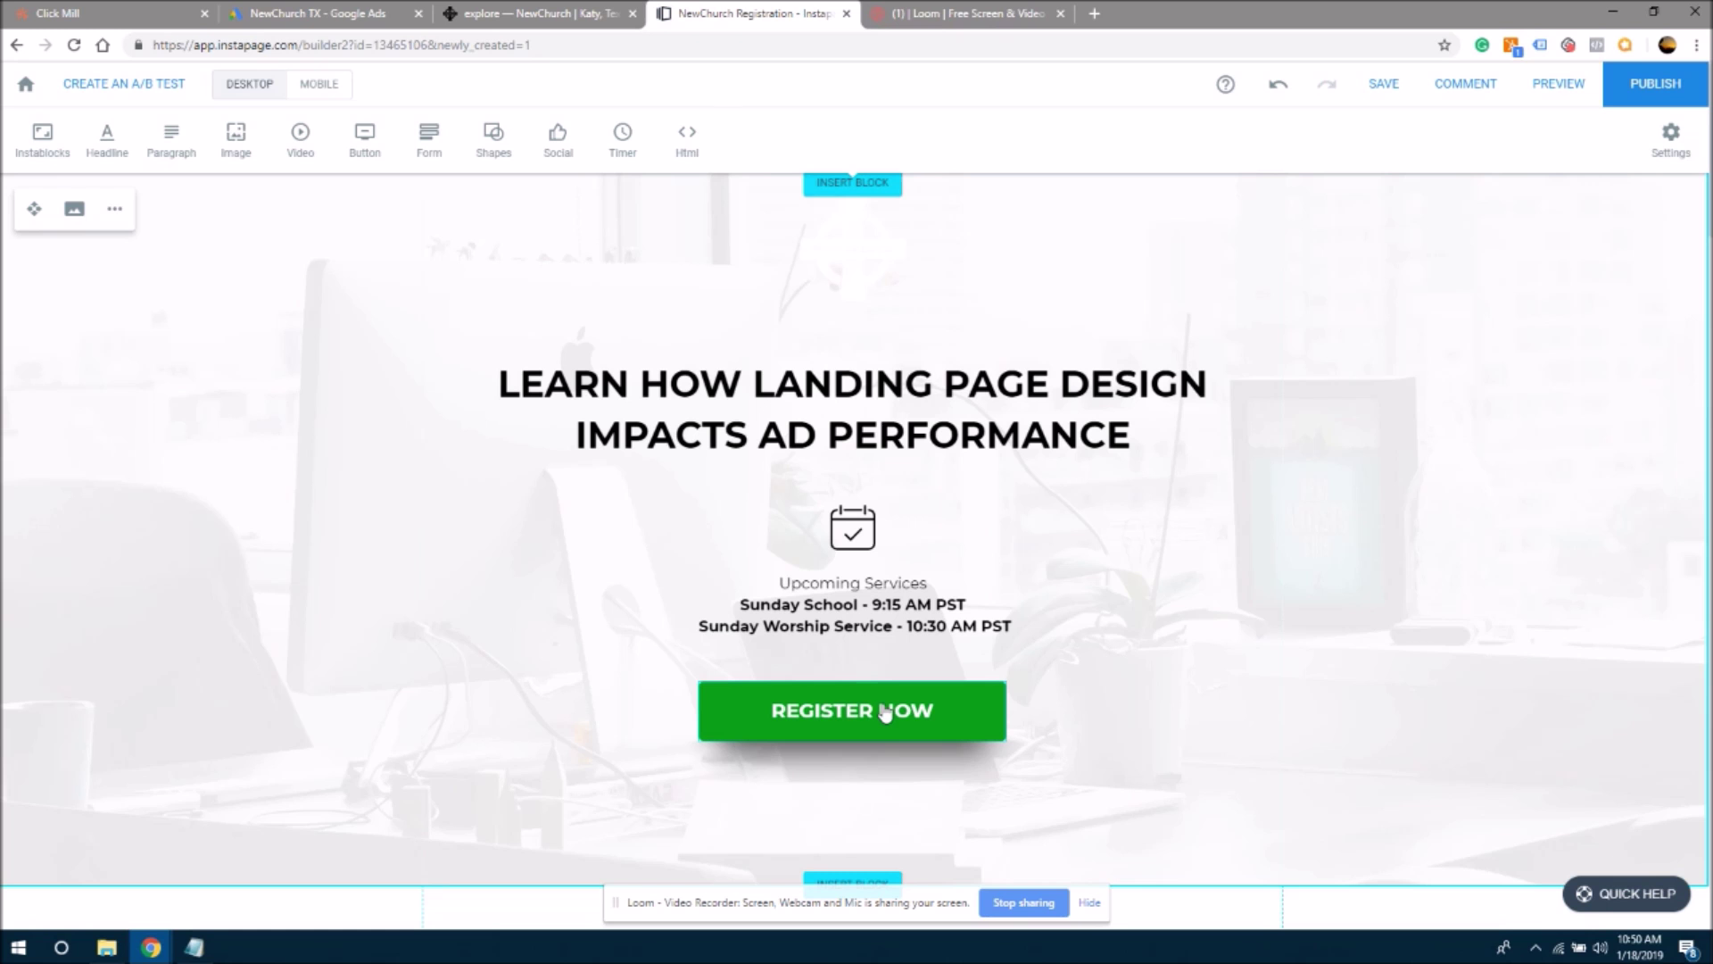
# - Change the hero button's text from REGISTER NOW to SAVE MY SEAT
pyautogui.click(834, 726)
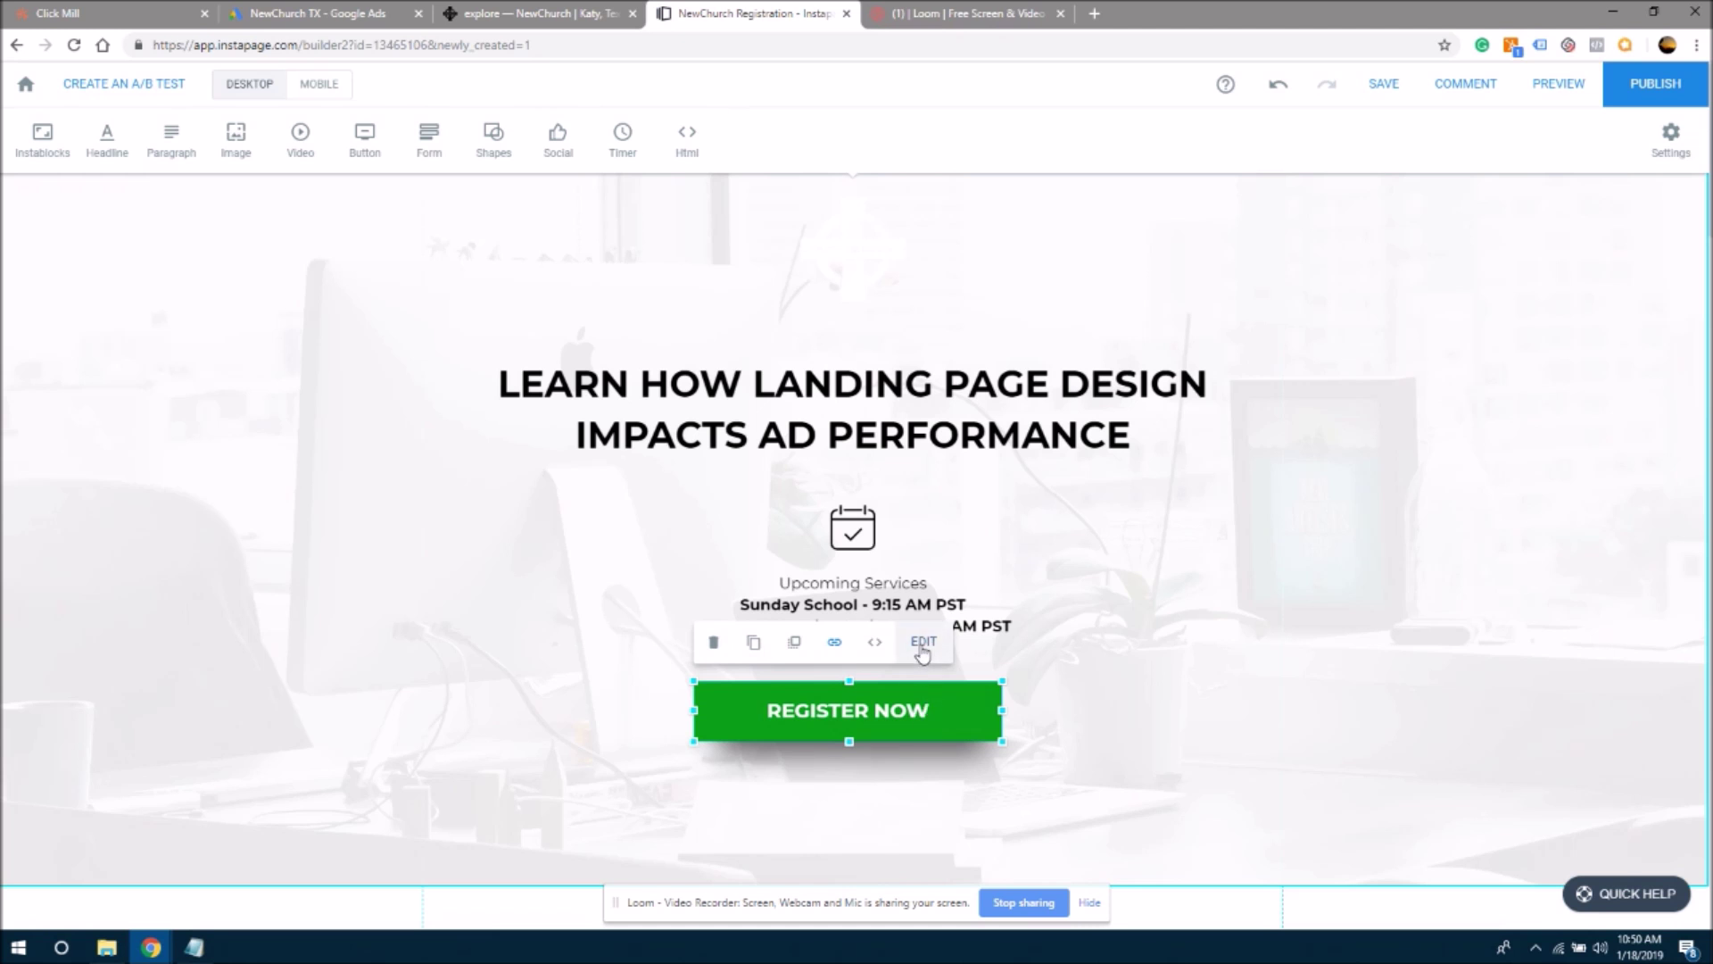
pyautogui.click(925, 643)
pyautogui.moveTo(125, 147); pyautogui.dragTo(3, 135)
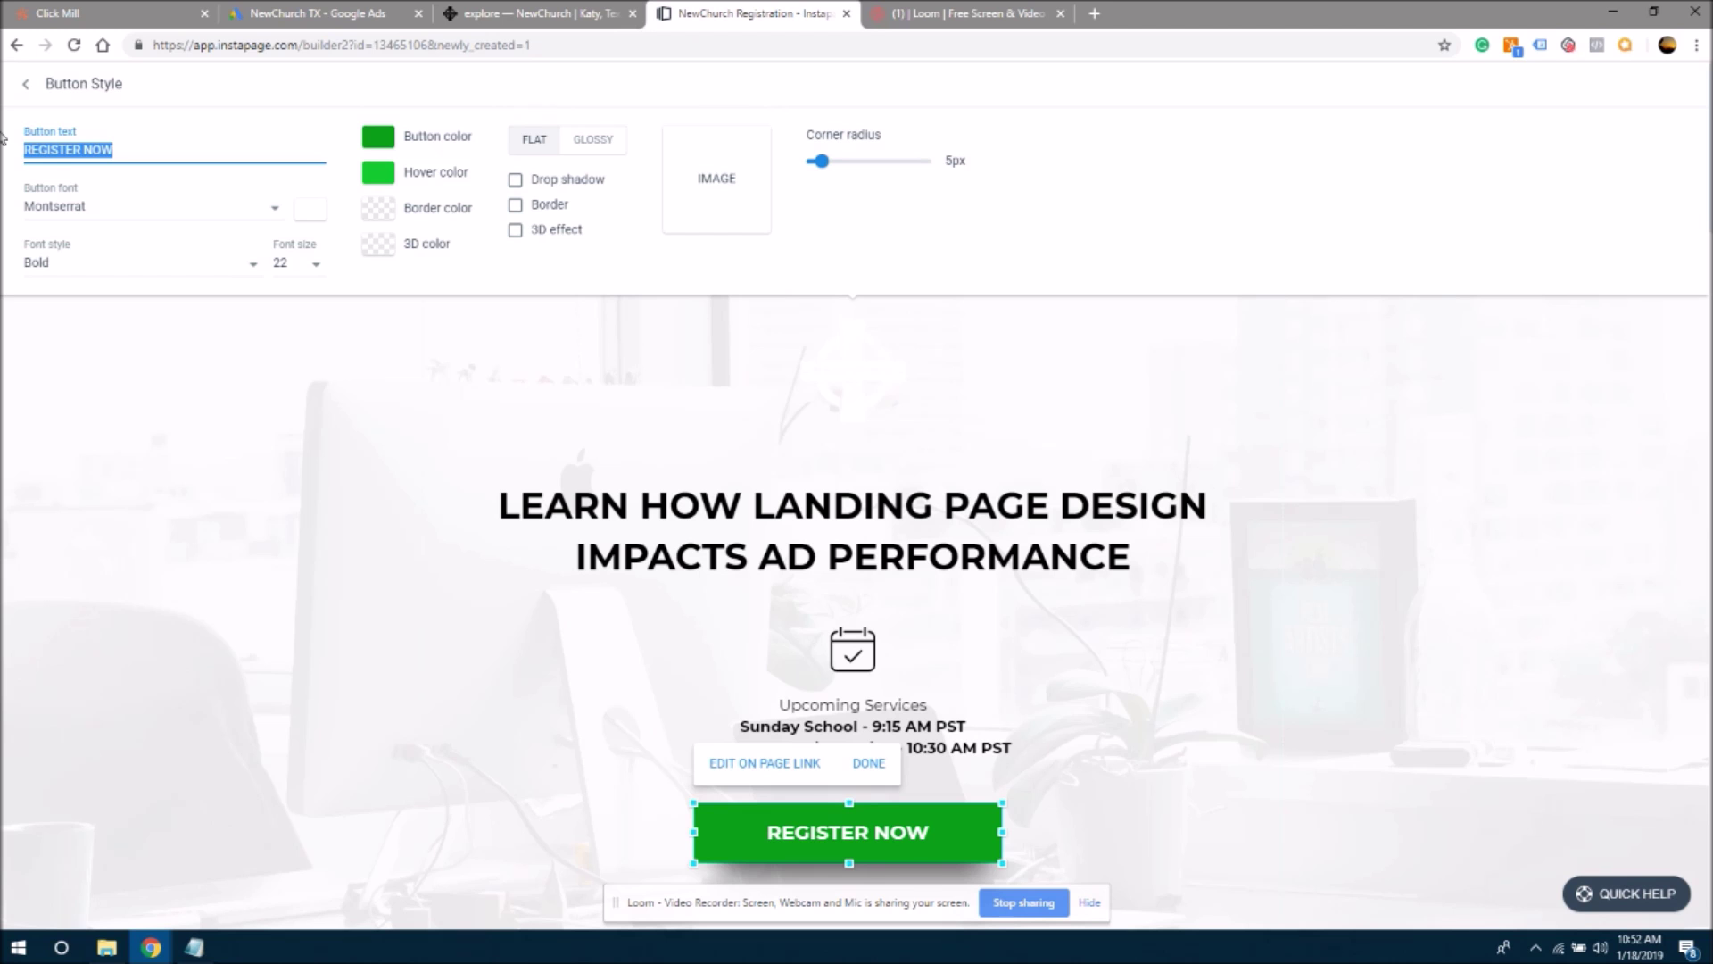
pyautogui.write('Save')
pyautogui.press('BackSpace')
pyautogui.press('BackSpace')
pyautogui.press('BackSpace')
pyautogui.write('AVE IN M')
pyautogui.press('BackSpace')
pyautogui.write('SPOT')
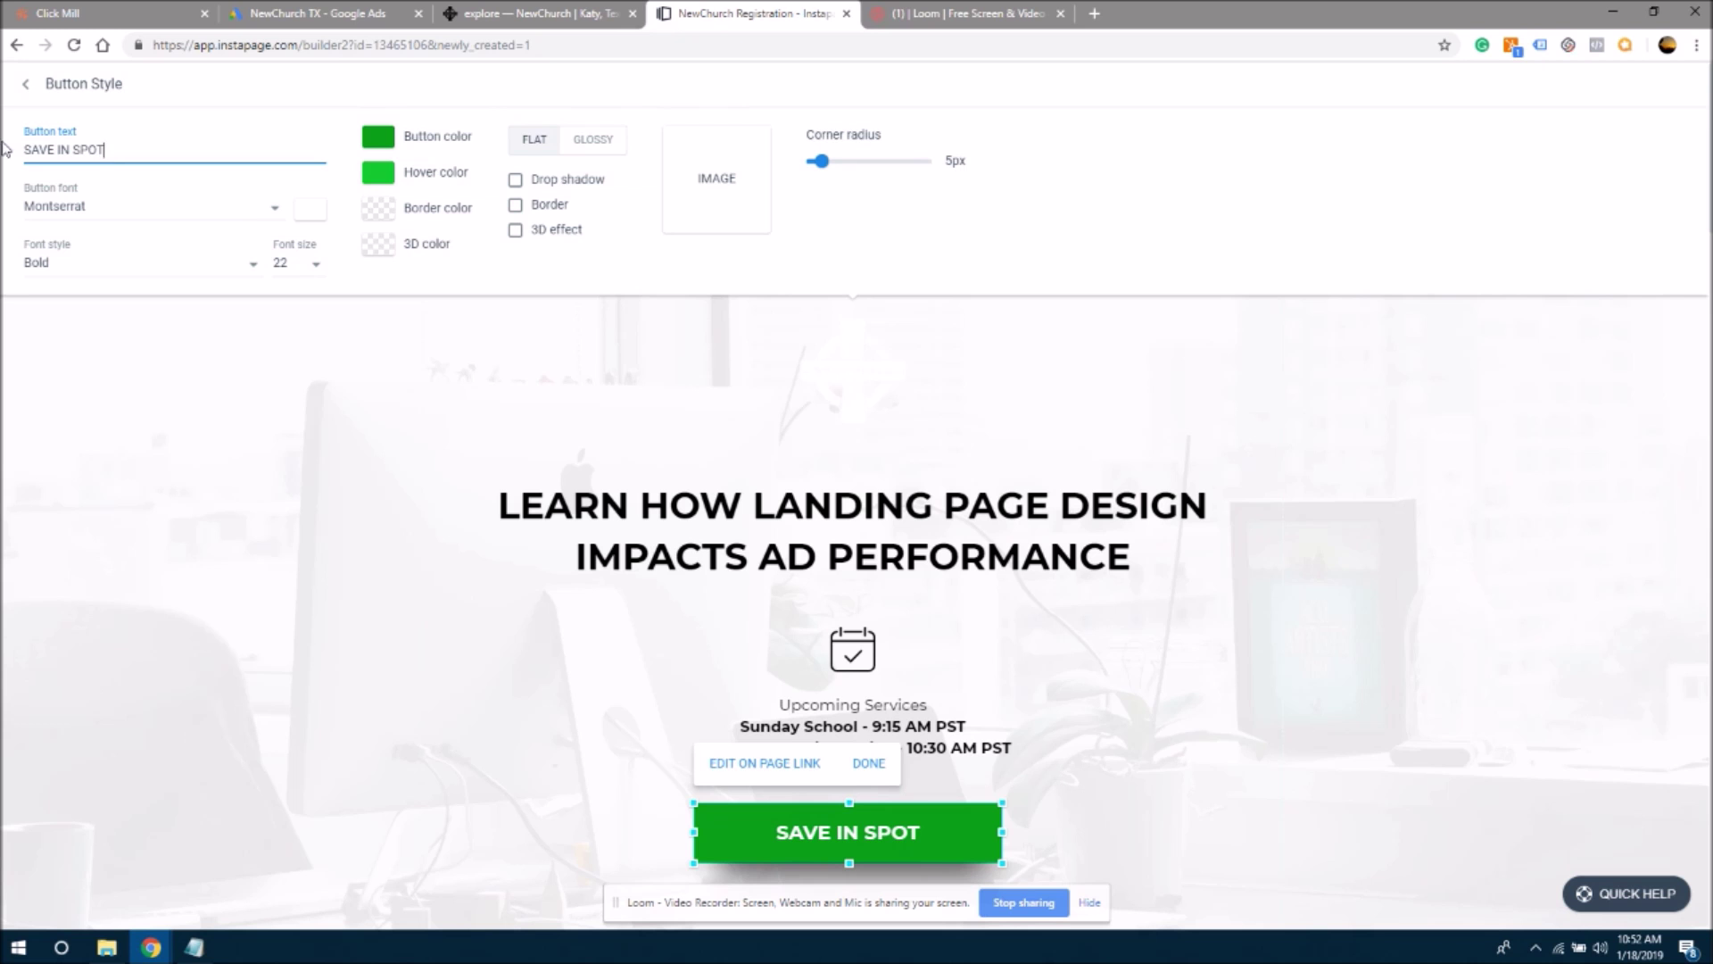
pyautogui.press('BackSpace')
pyautogui.press('BackSpace')
pyautogui.press('BackSpace')
pyautogui.write('EAT')
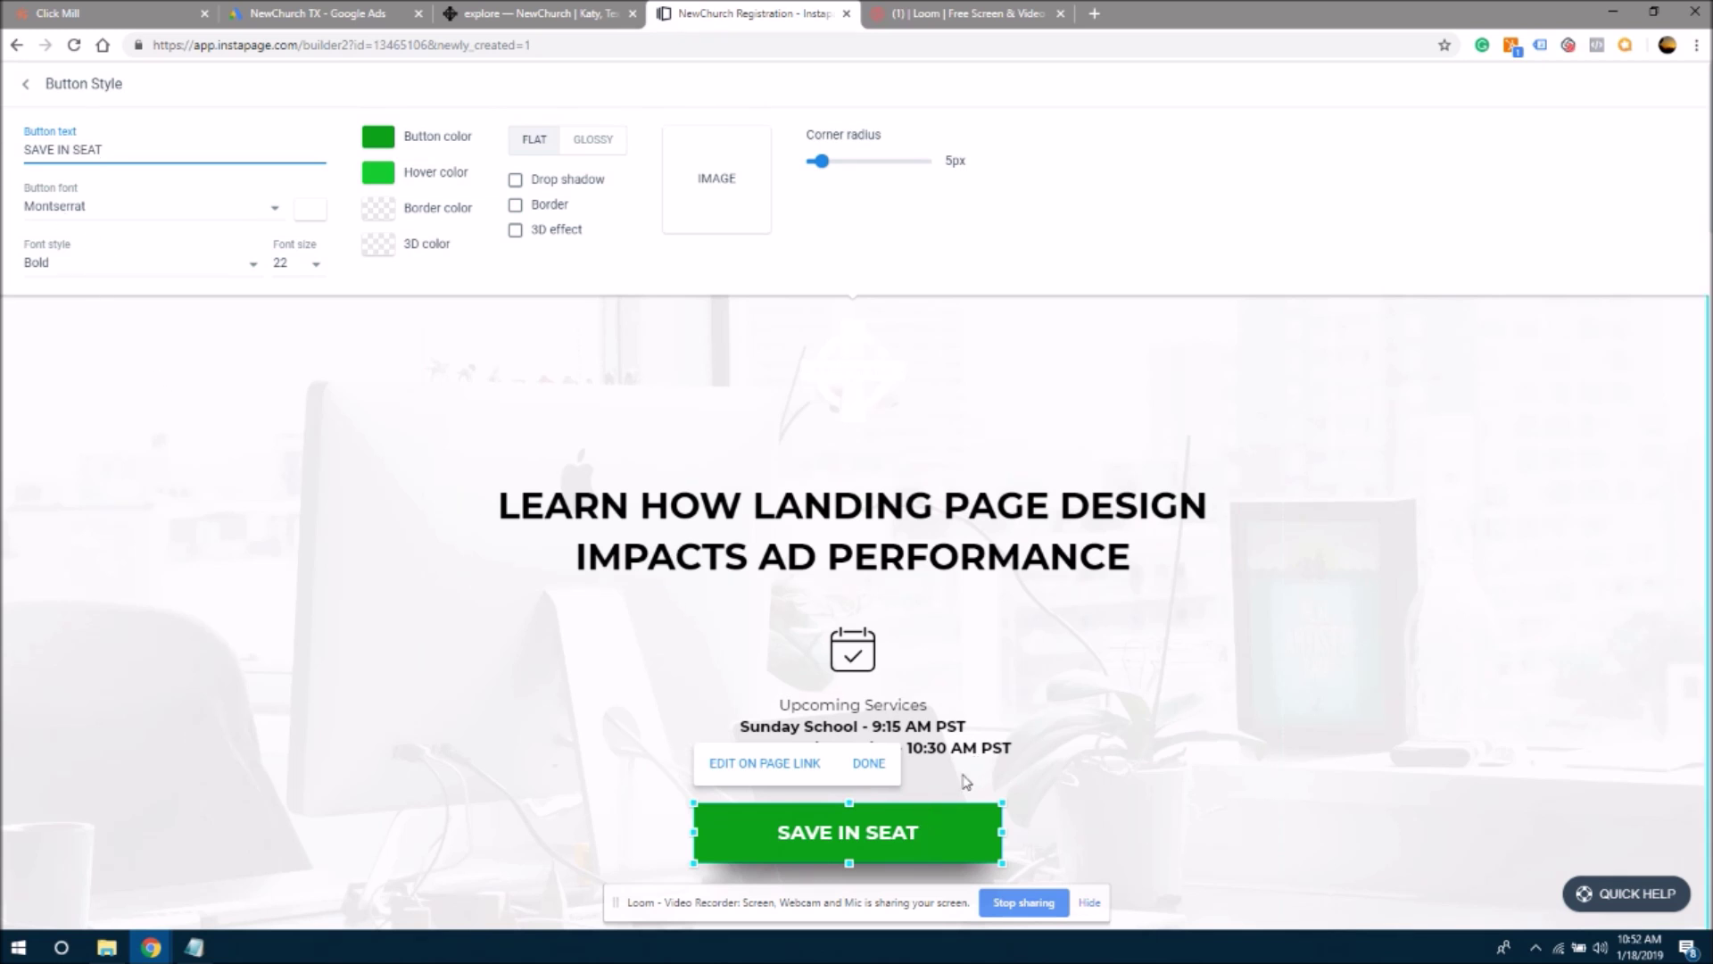
pyautogui.click(74, 150)
pyautogui.press('BackSpace')
pyautogui.press('BackSpace')
pyautogui.write('my')
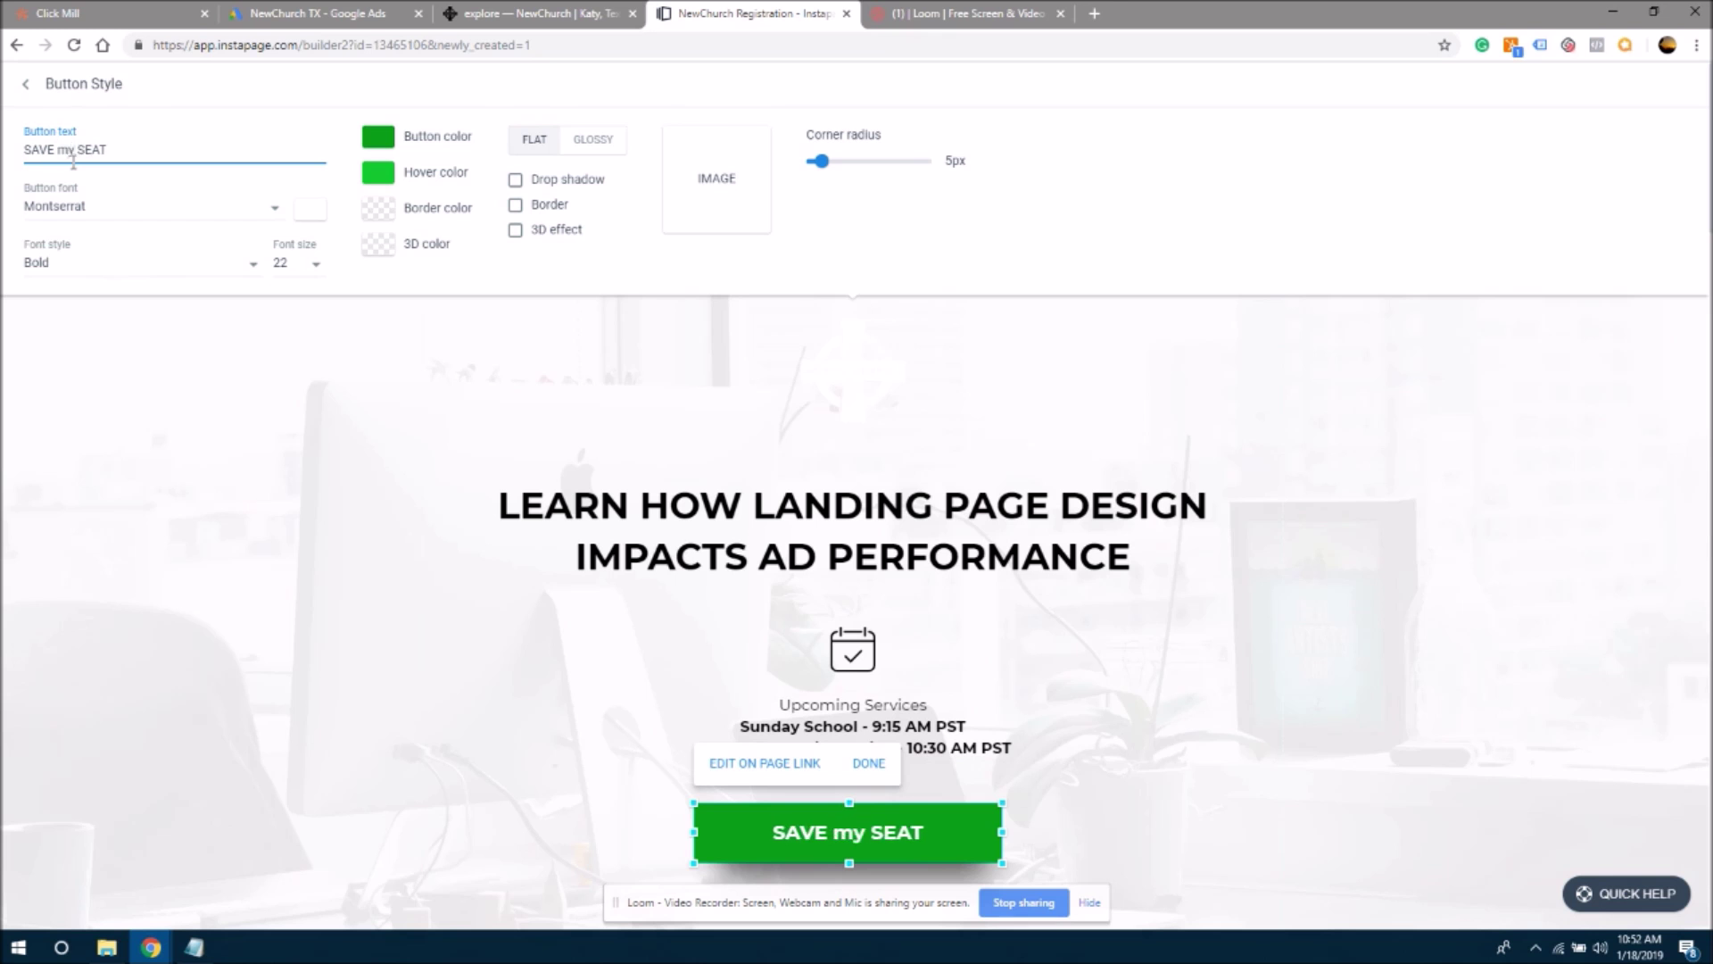
pyautogui.press('BackSpace')
pyautogui.press('BackSpace')
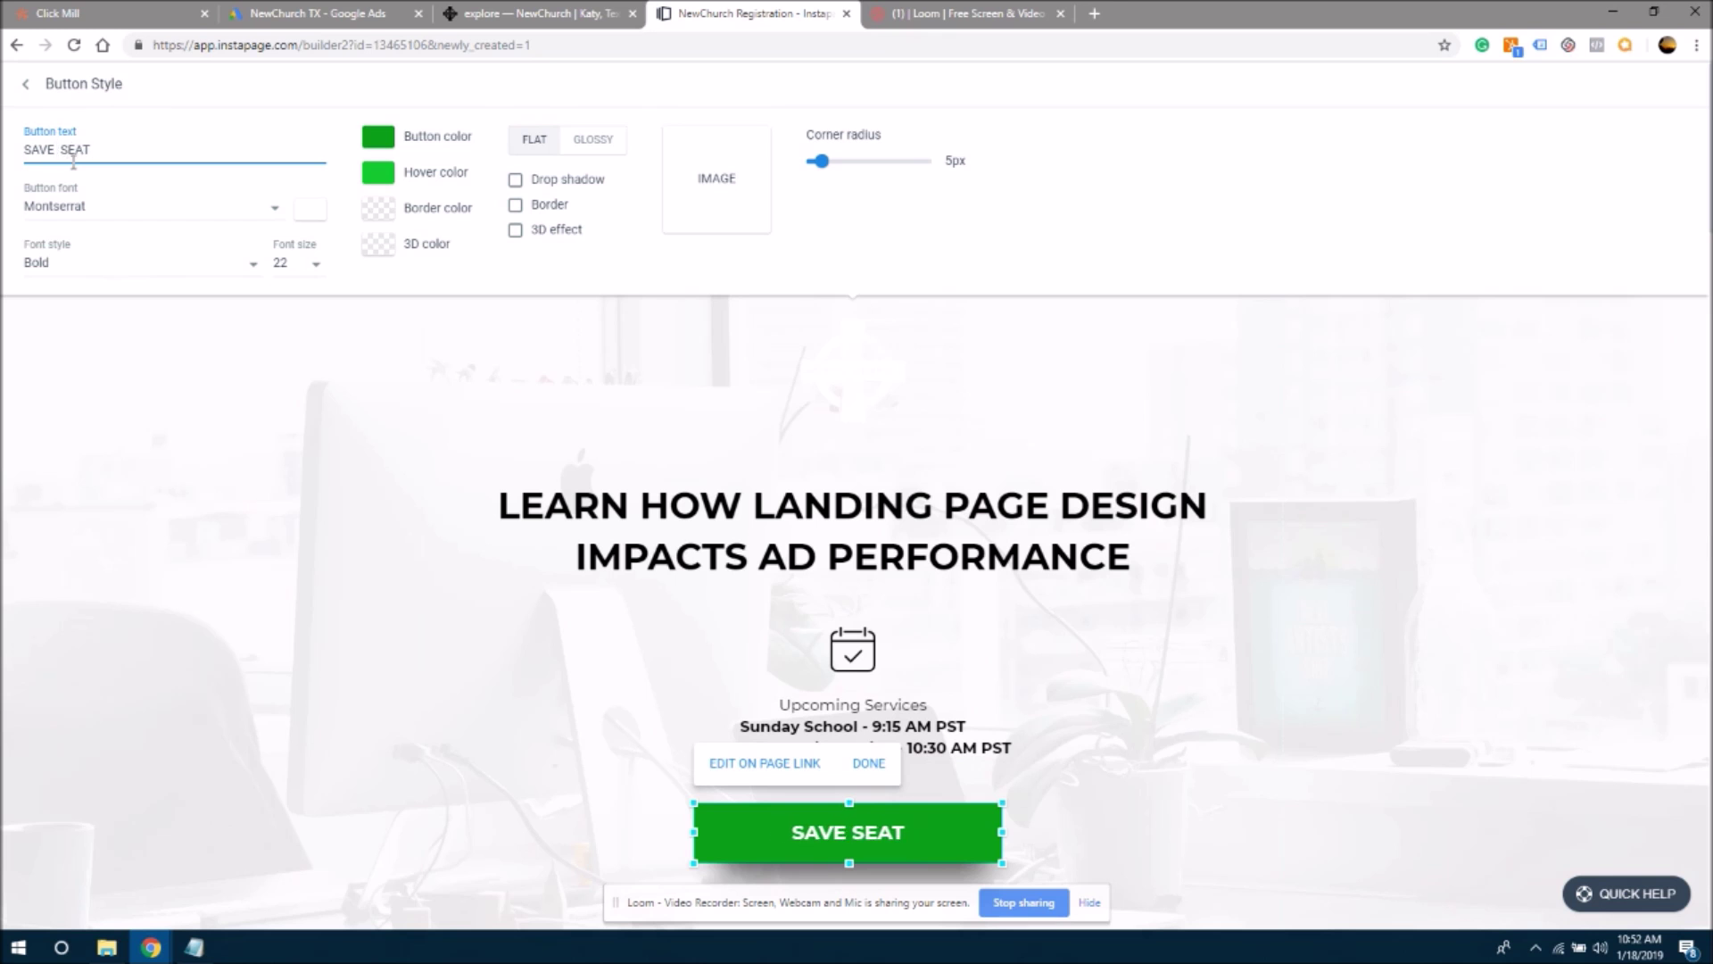
pyautogui.write('MY')
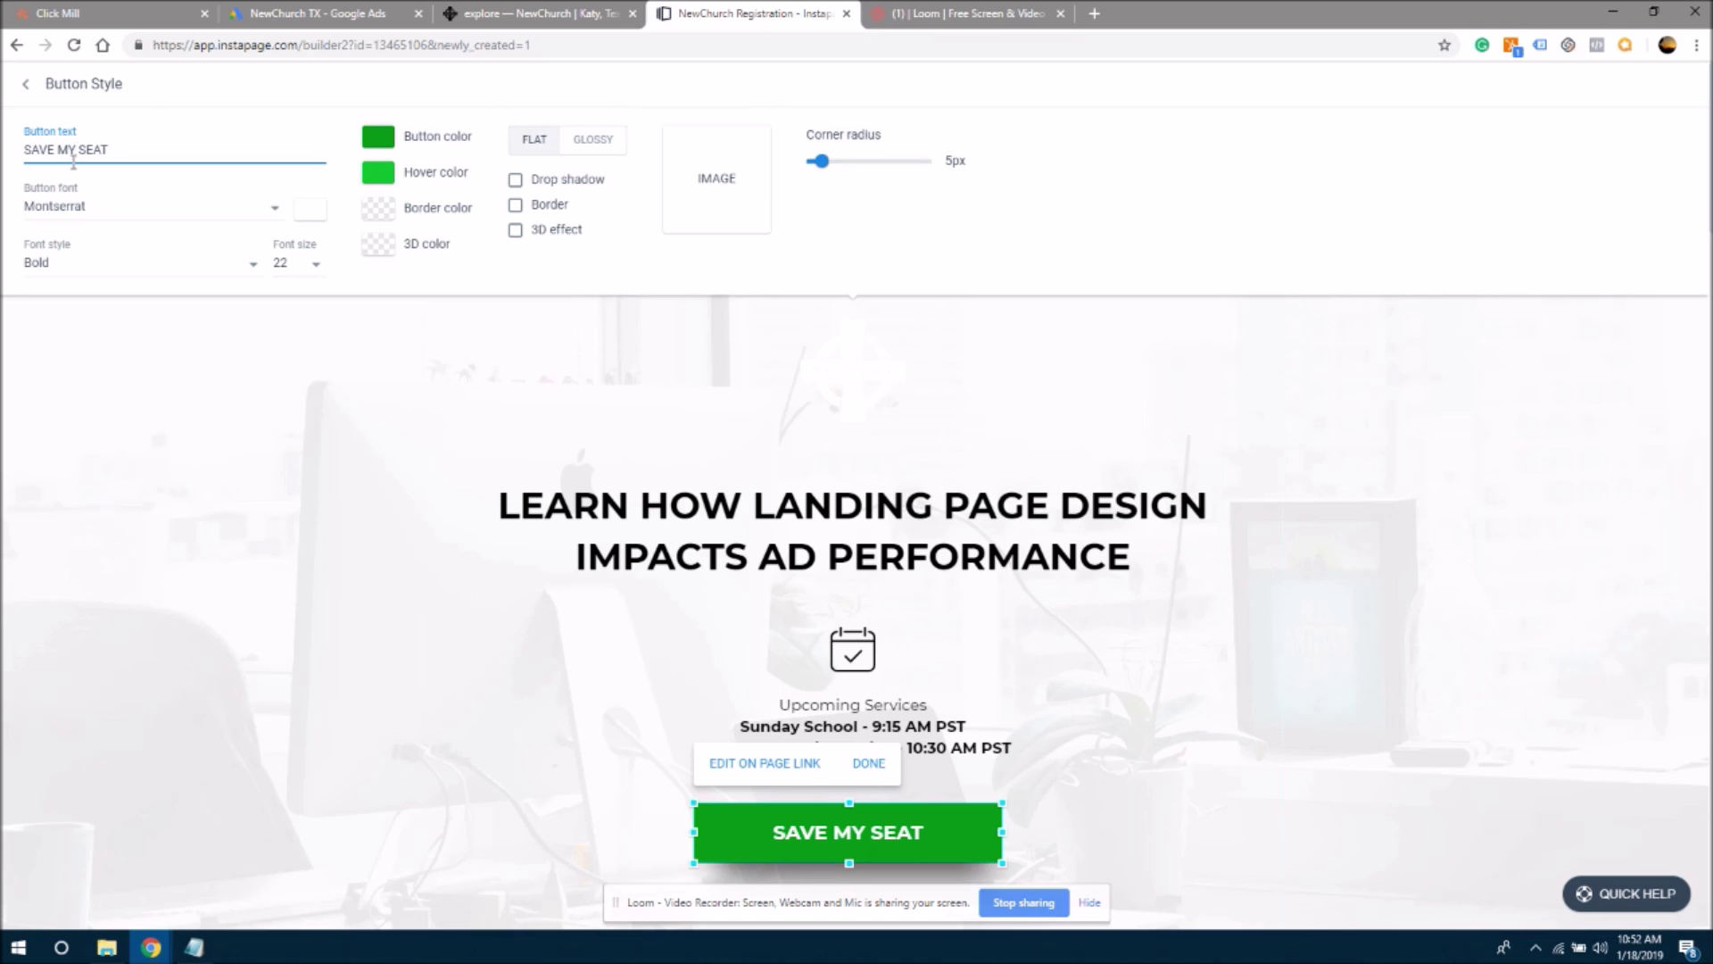
pyautogui.click(111, 409)
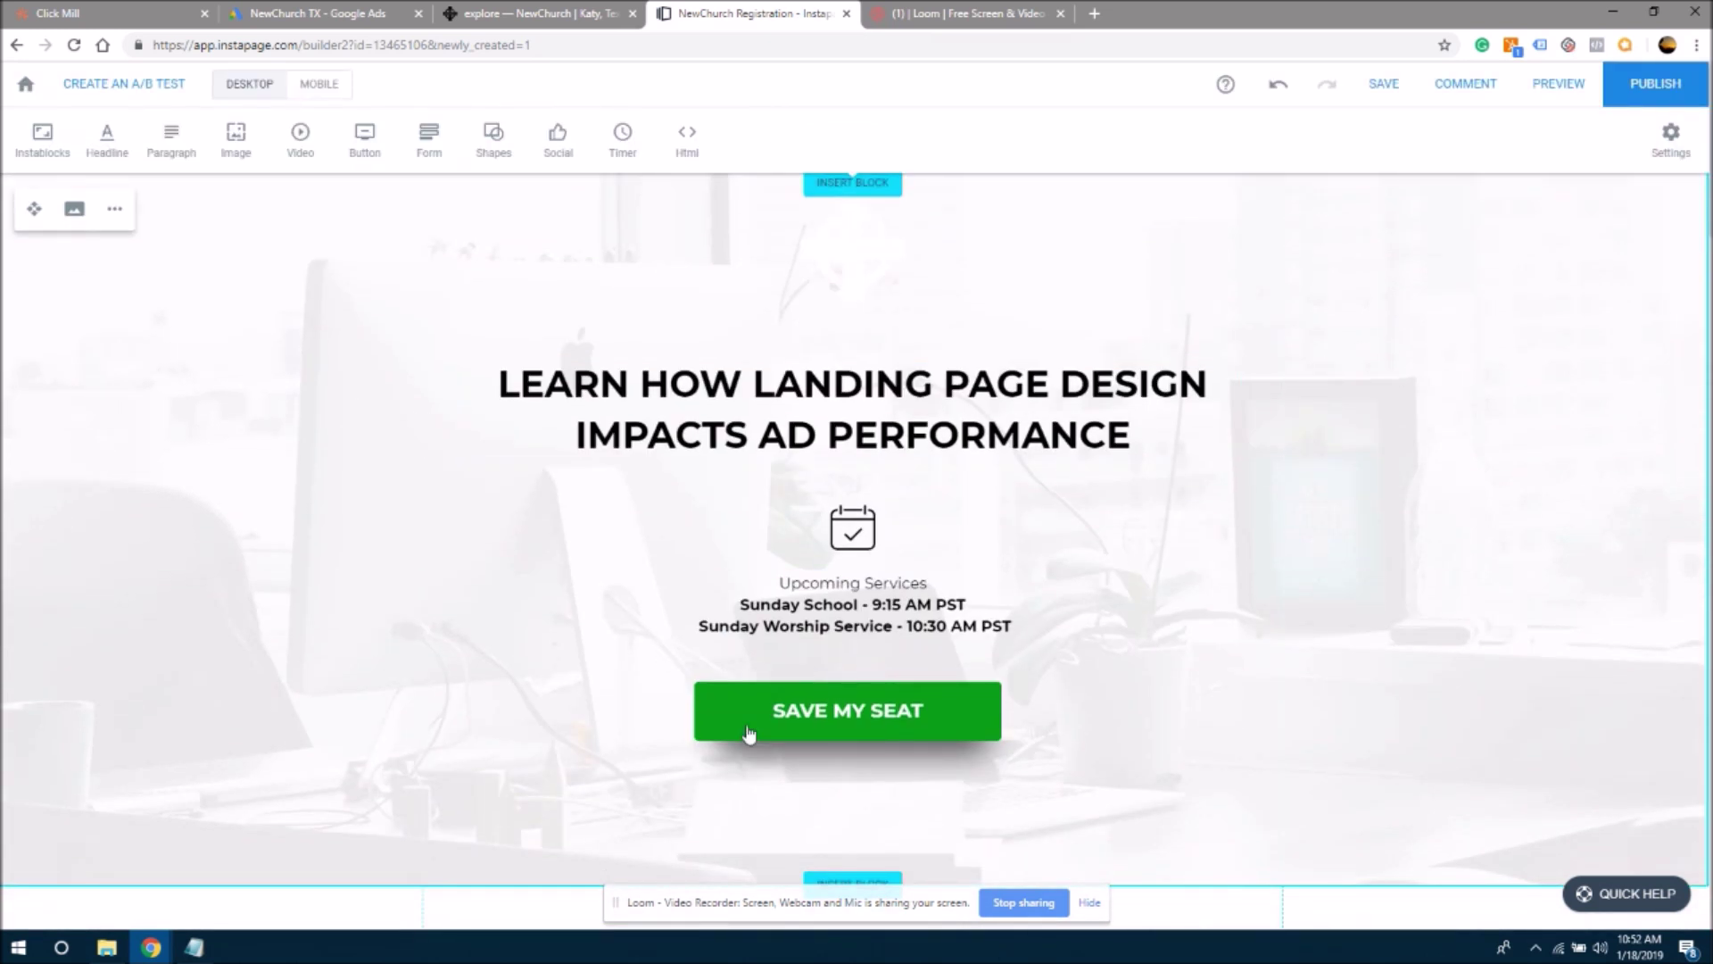
# - Reopen the hero button's style settings to confirm the SAVE MY SEAT label
pyautogui.click(830, 726)
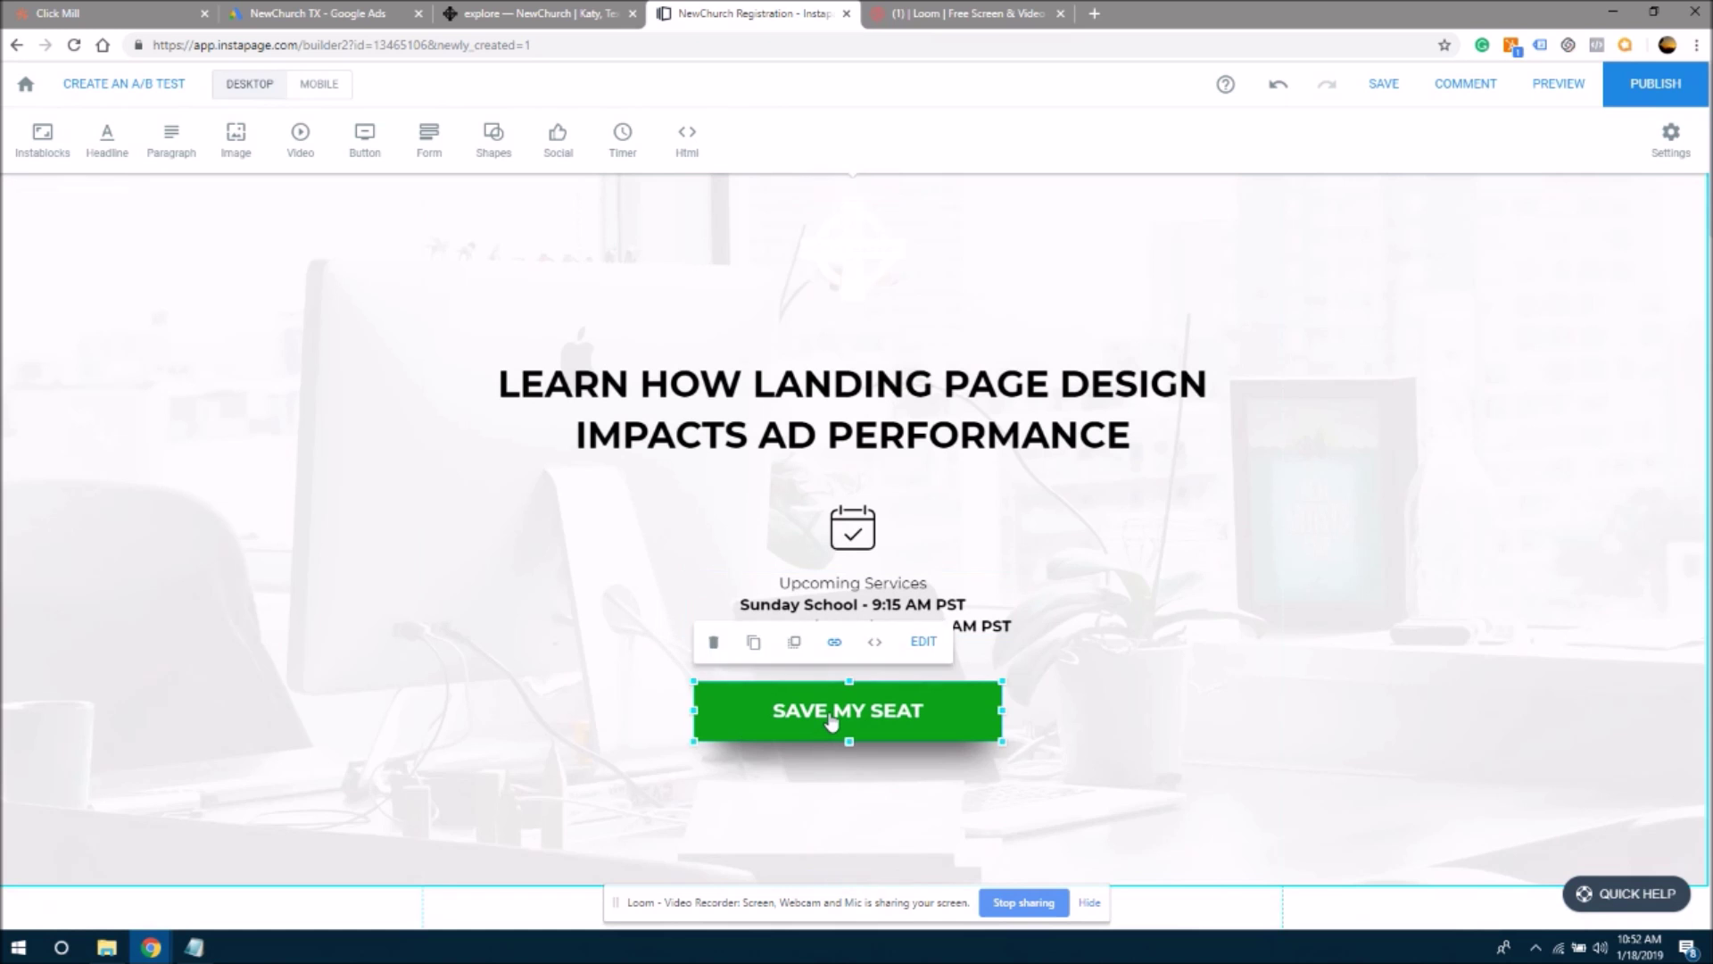
pyautogui.click(924, 641)
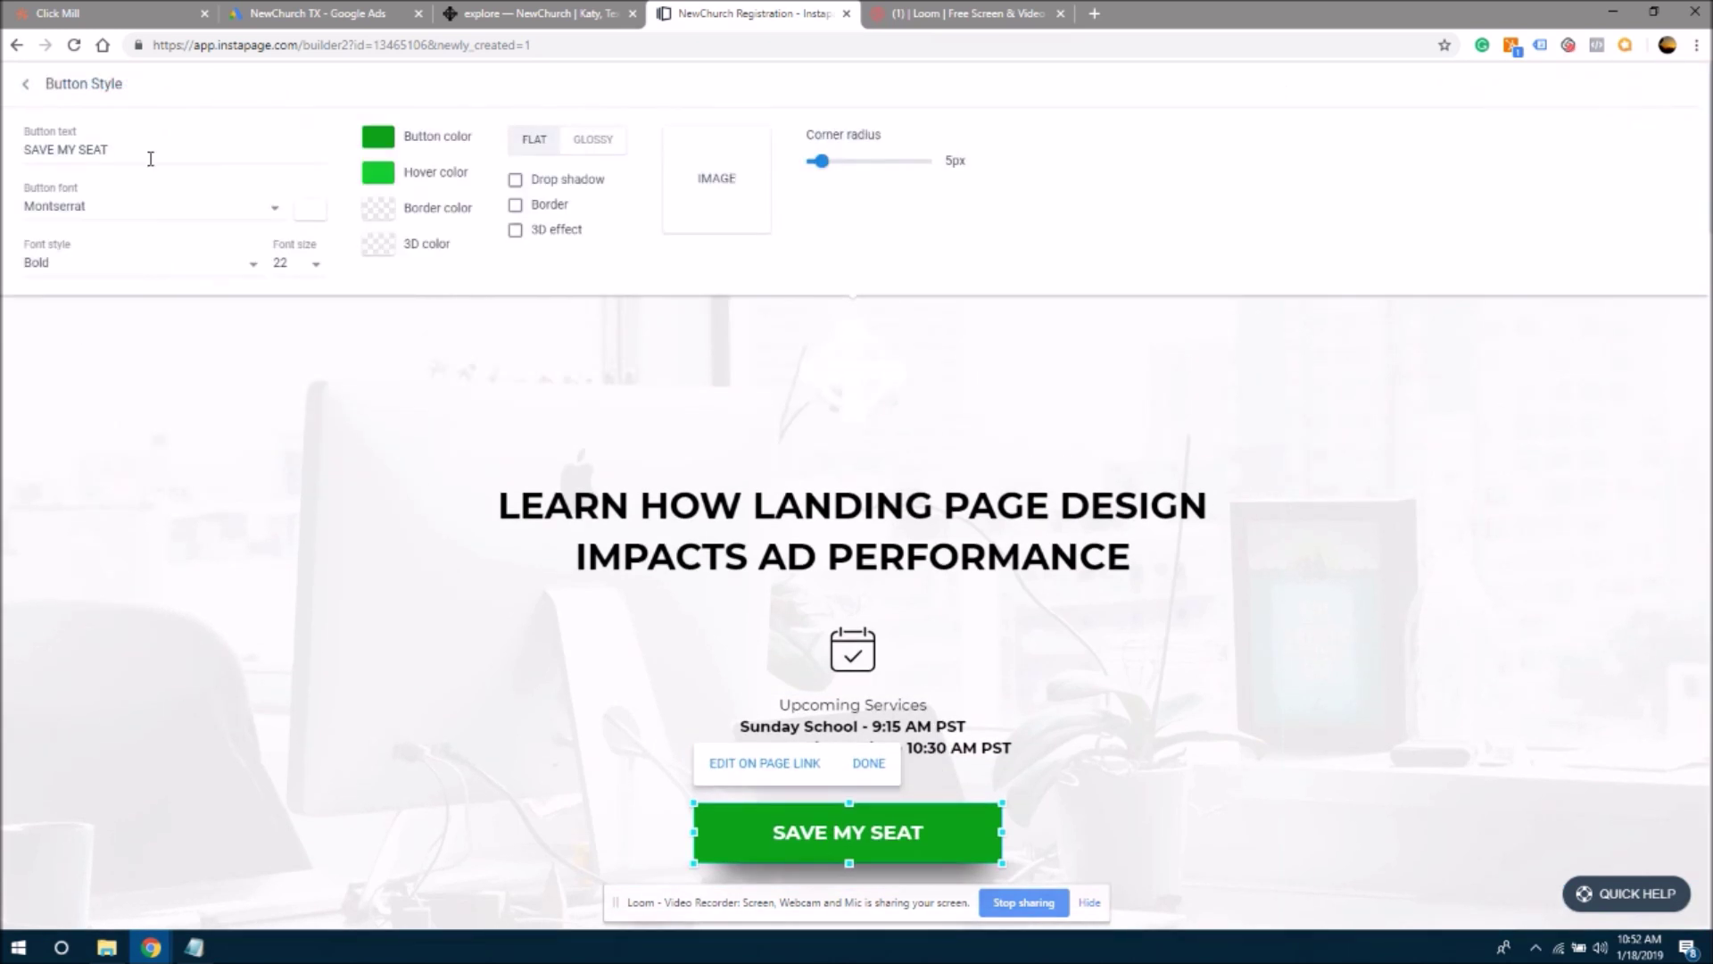
pyautogui.moveTo(144, 152); pyautogui.dragTo(3, 159)
pyautogui.hotkey('ctrl', 'c')
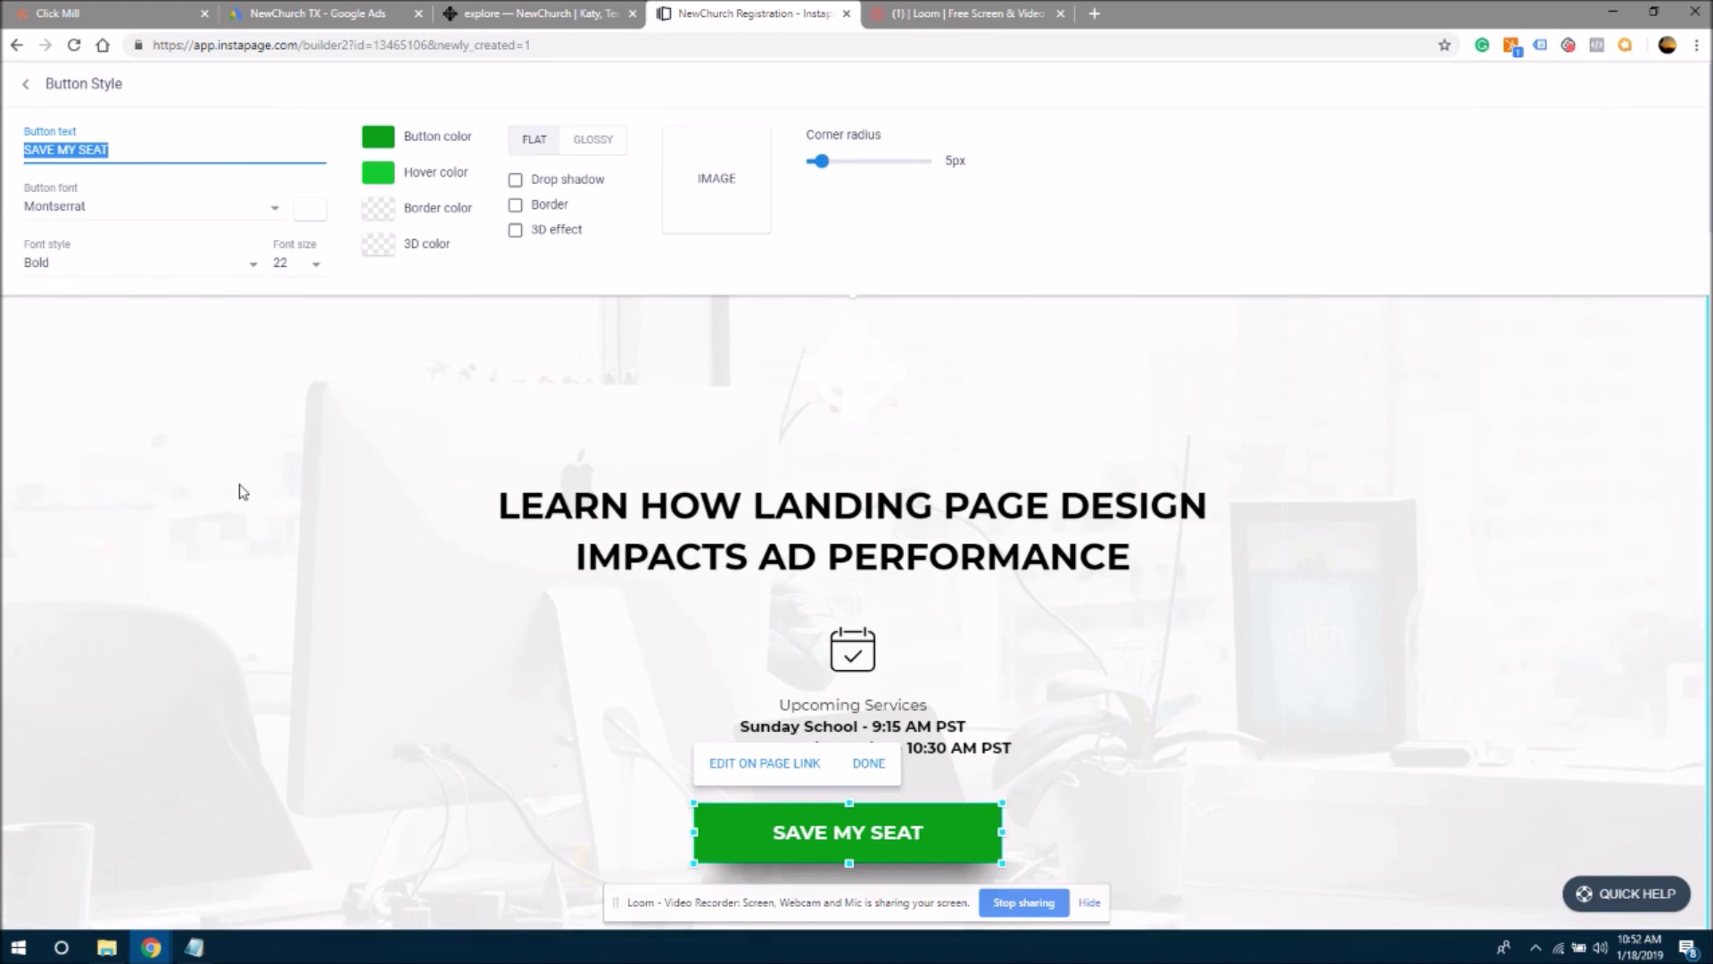
pyautogui.click(267, 491)
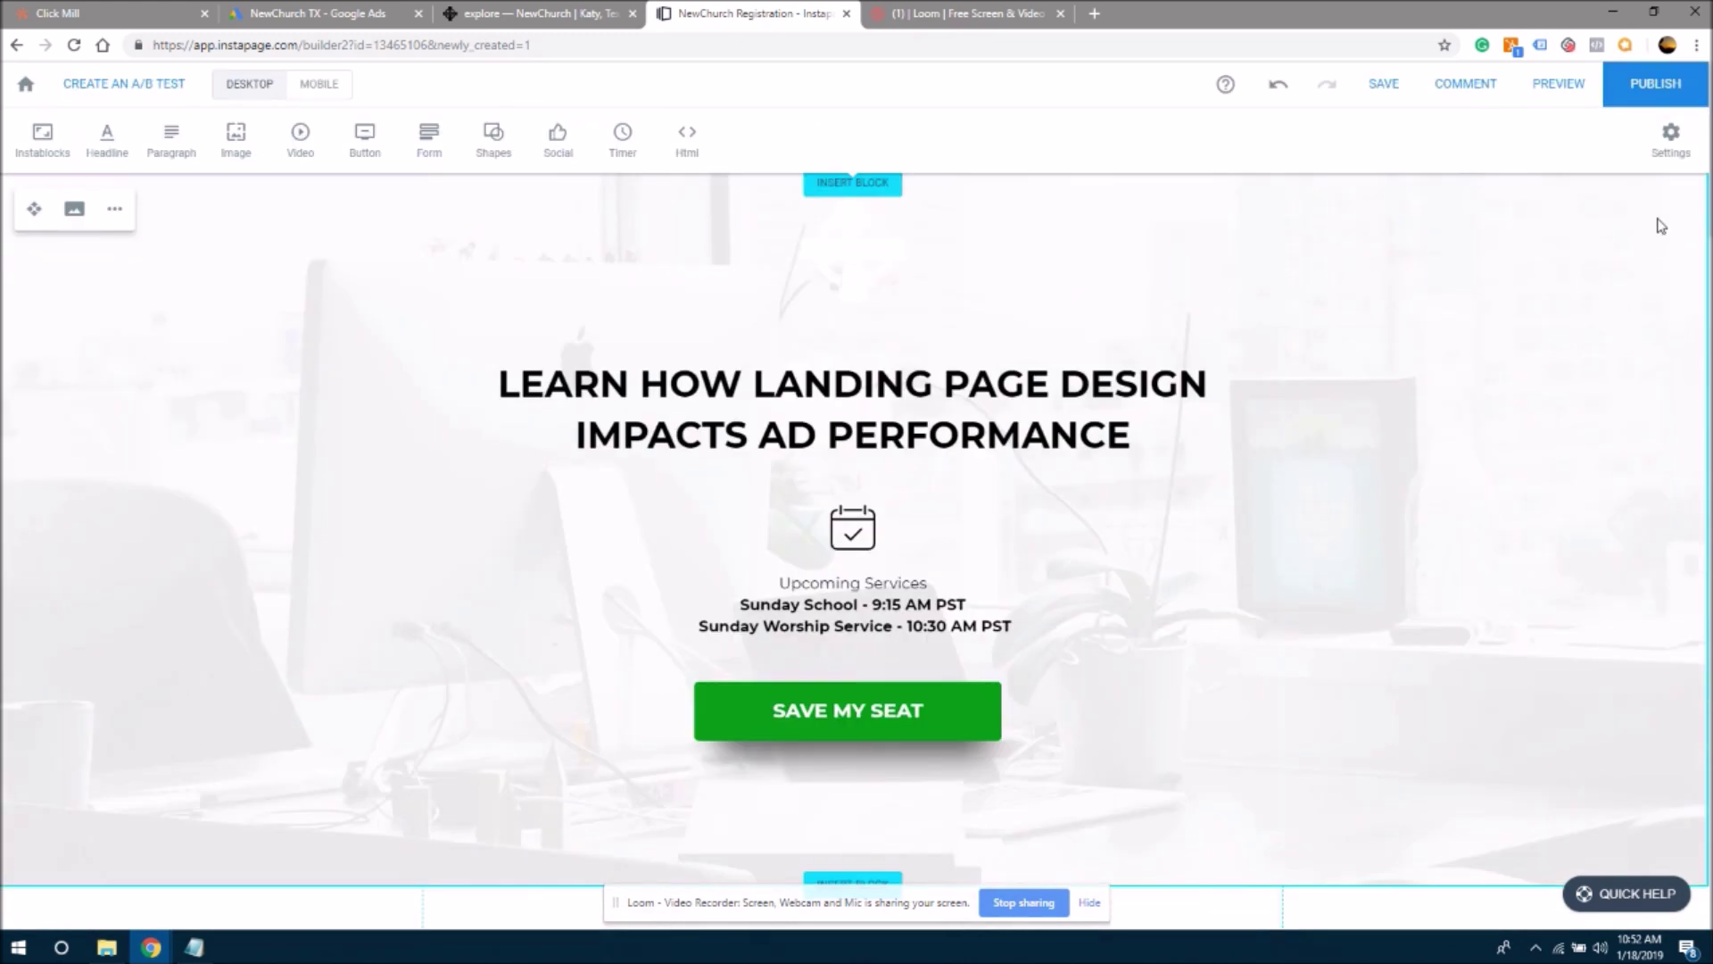
# - Relabel the left session card's REGISTER NOW button as SAVE MY SEAT
pyautogui.scroll(-8, 1707, 162)
pyautogui.scroll(-15, 855, 553)
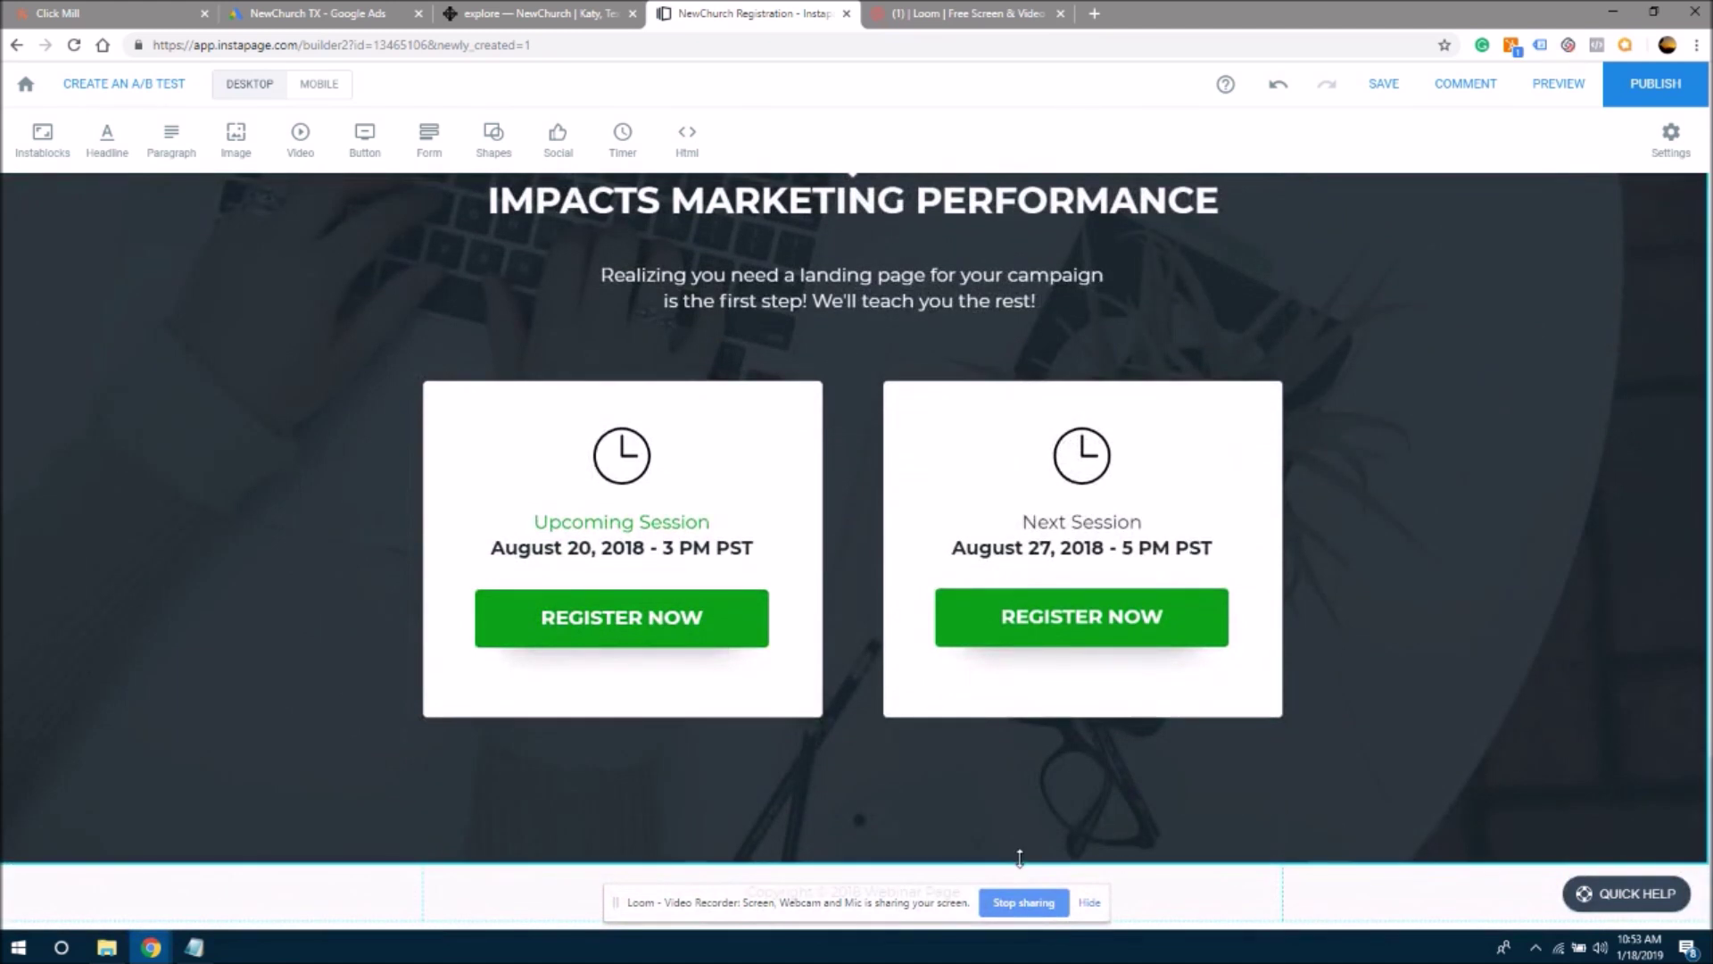
pyautogui.click(609, 635)
pyautogui.click(702, 551)
pyautogui.tripleClick(126, 147)
pyautogui.write('SAVE MY SEAT')
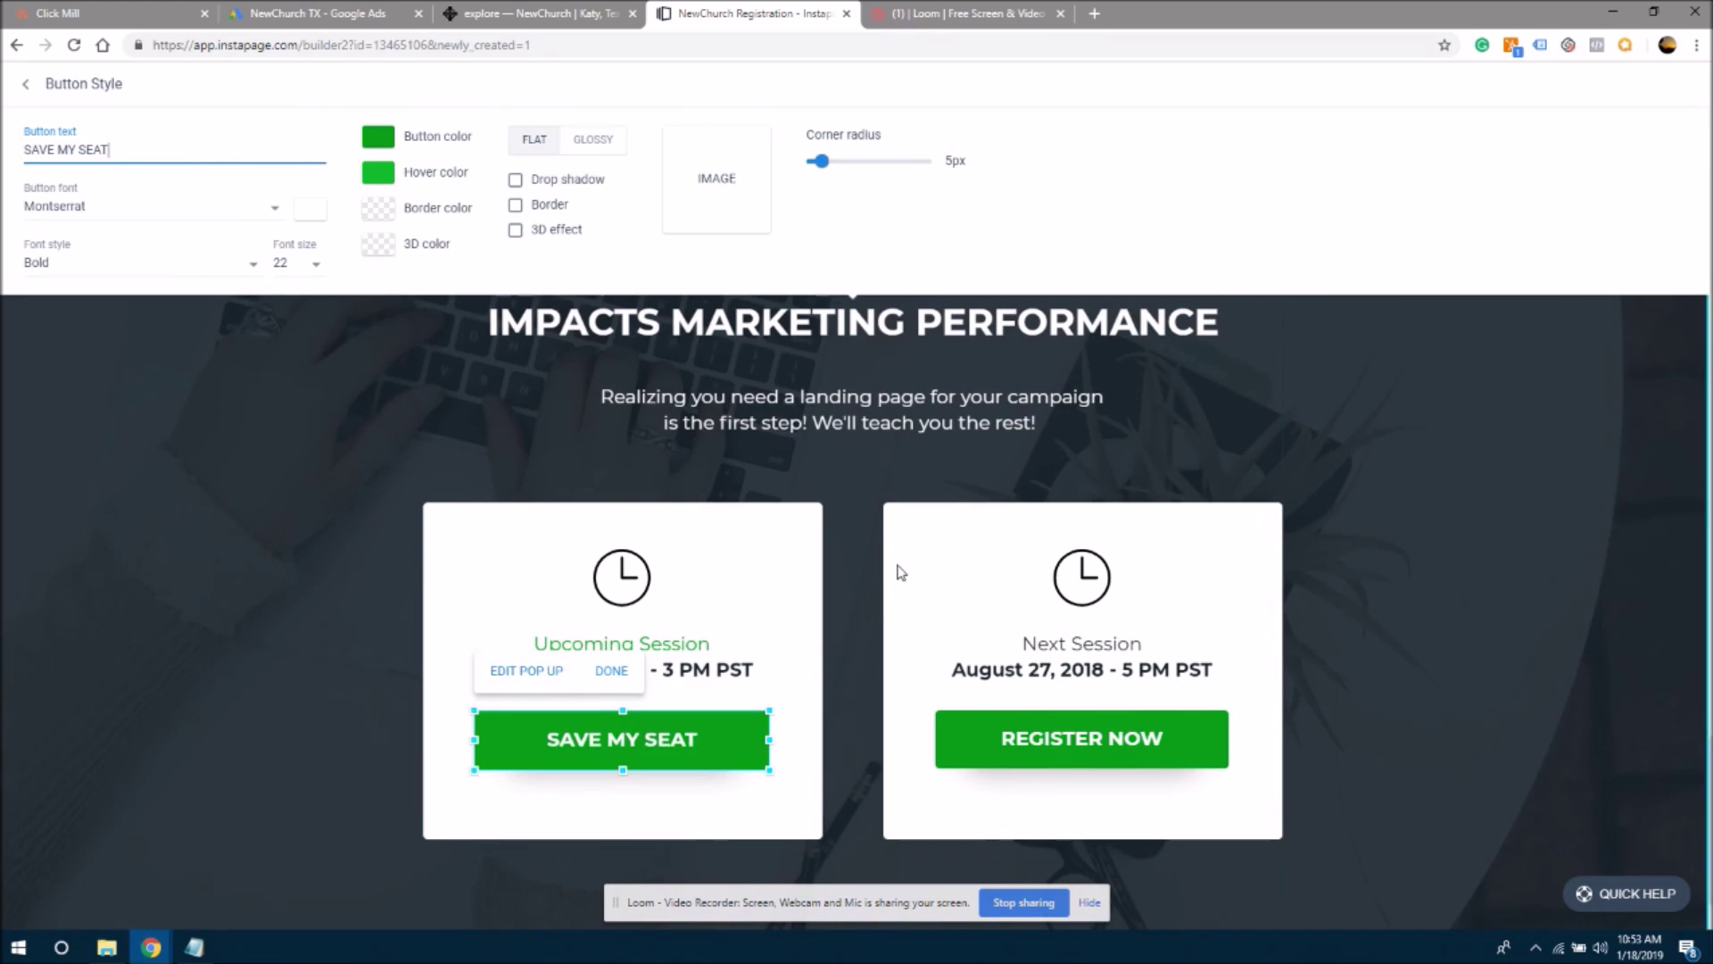
# - Paste SAVE MY SEAT over the right session card's REGISTER NOW button label
pyautogui.click(1044, 753)
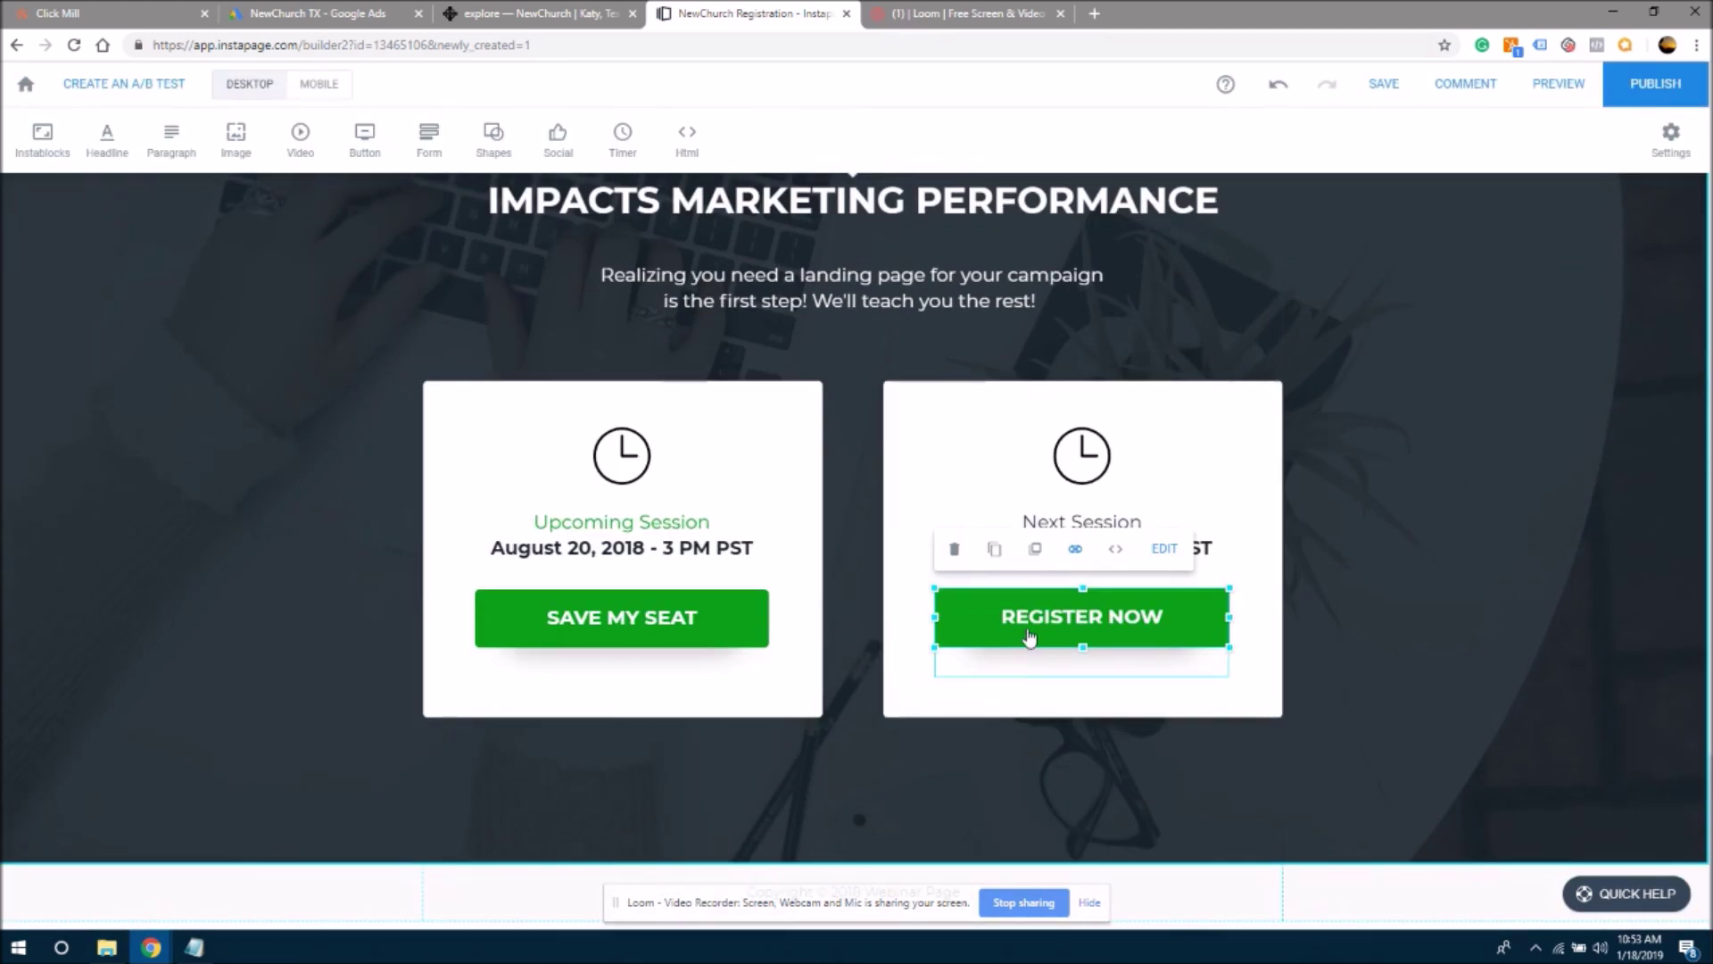
pyautogui.click(1165, 549)
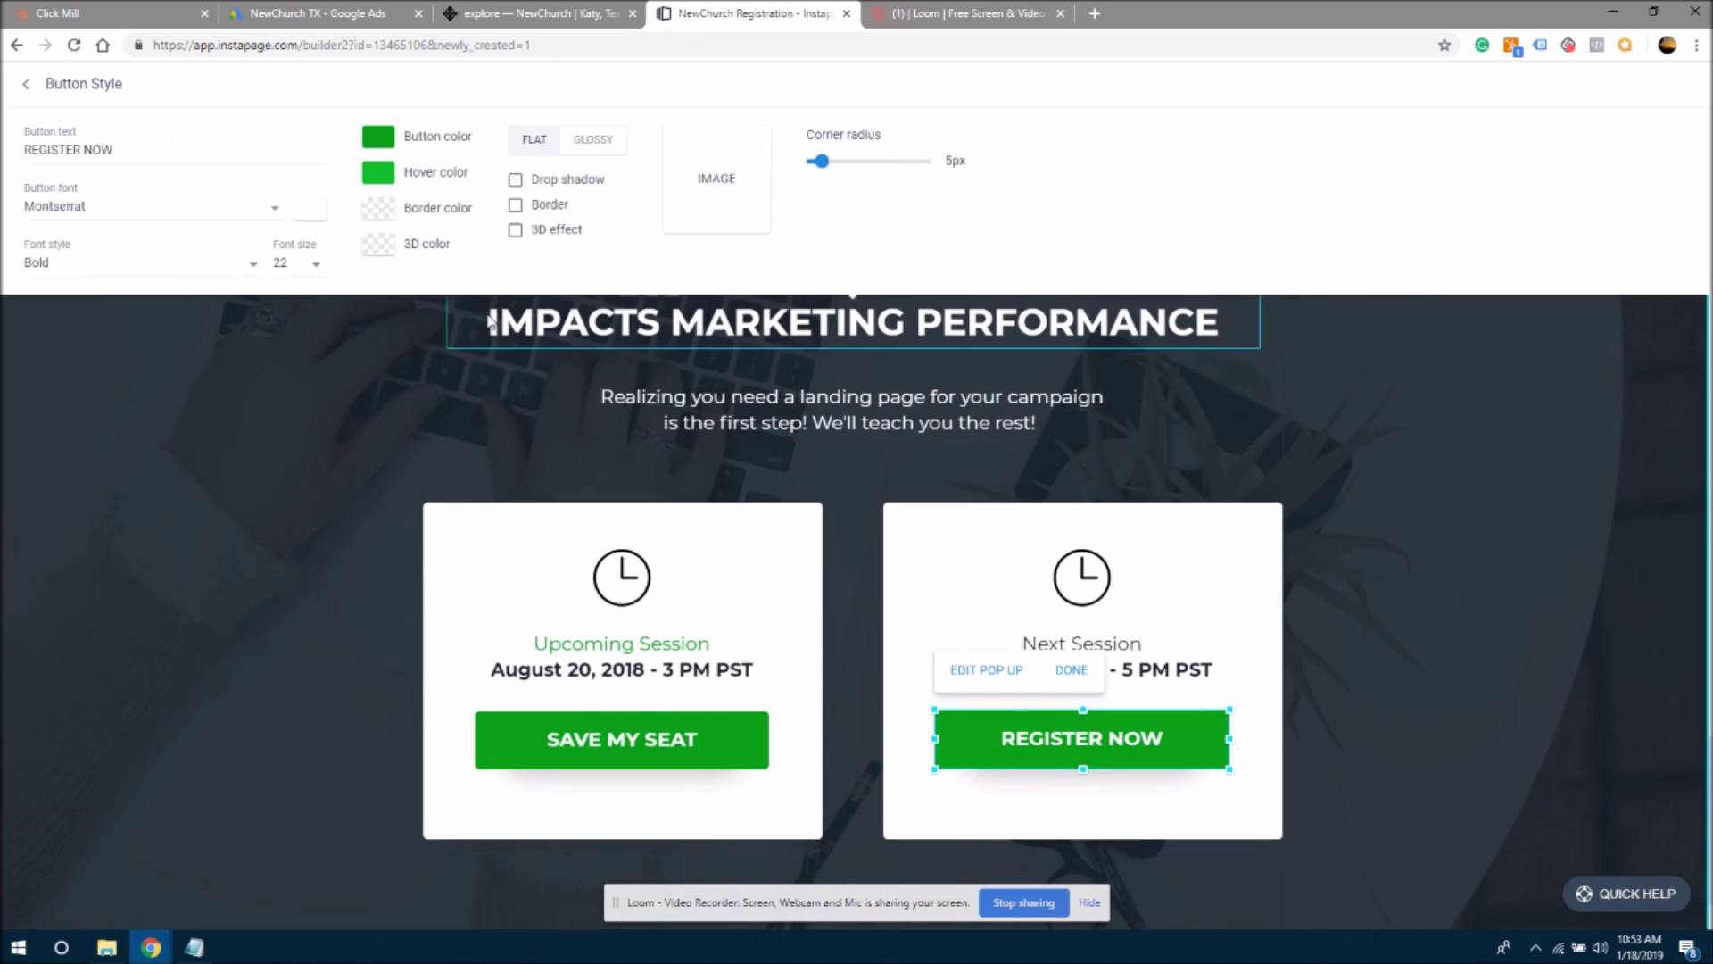
pyautogui.moveTo(134, 148); pyautogui.dragTo(3, 150)
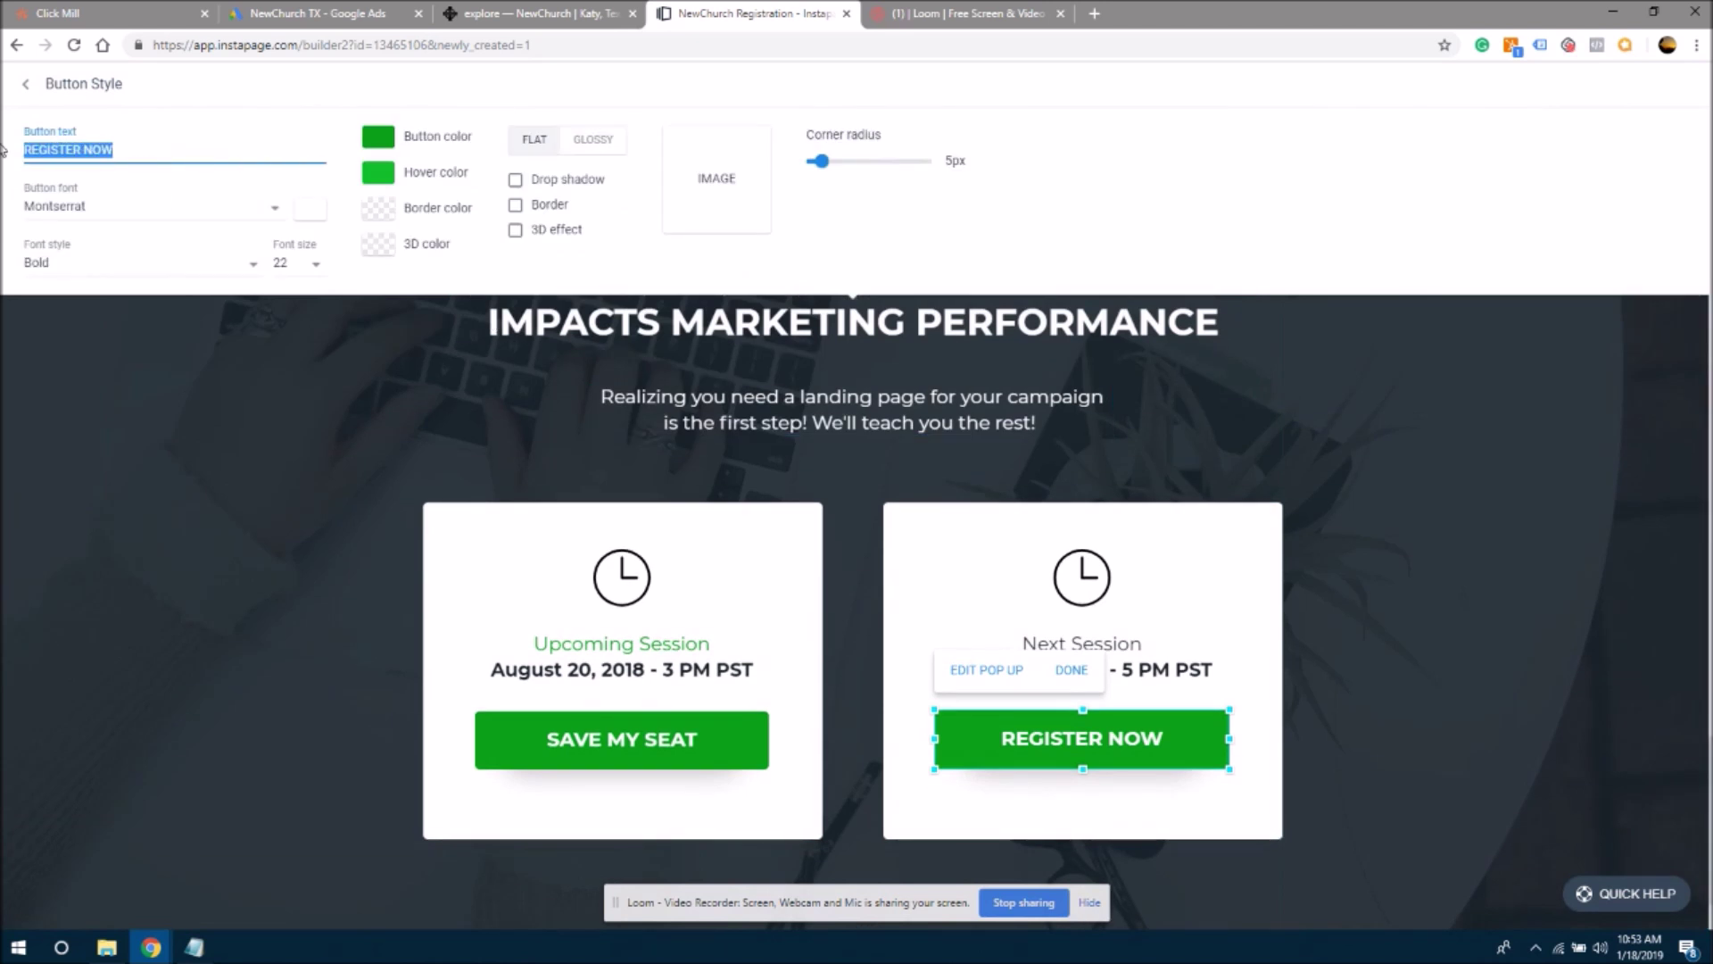
pyautogui.hotkey('ctrl', 'v')
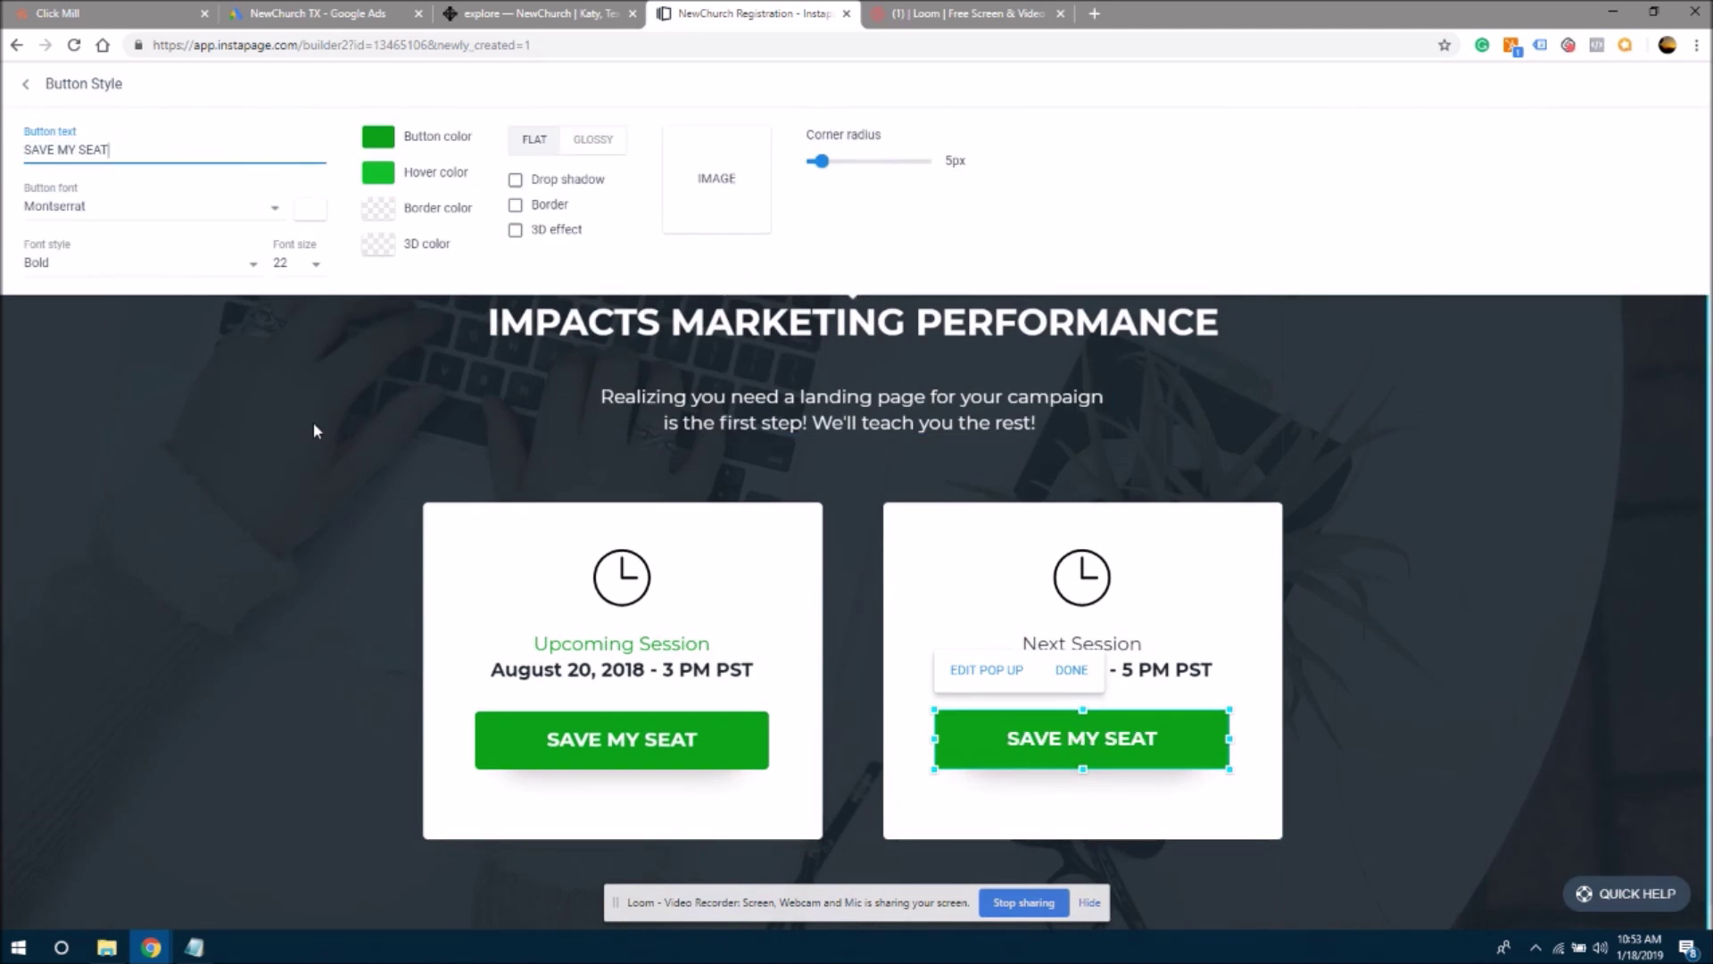
pyautogui.click(305, 608)
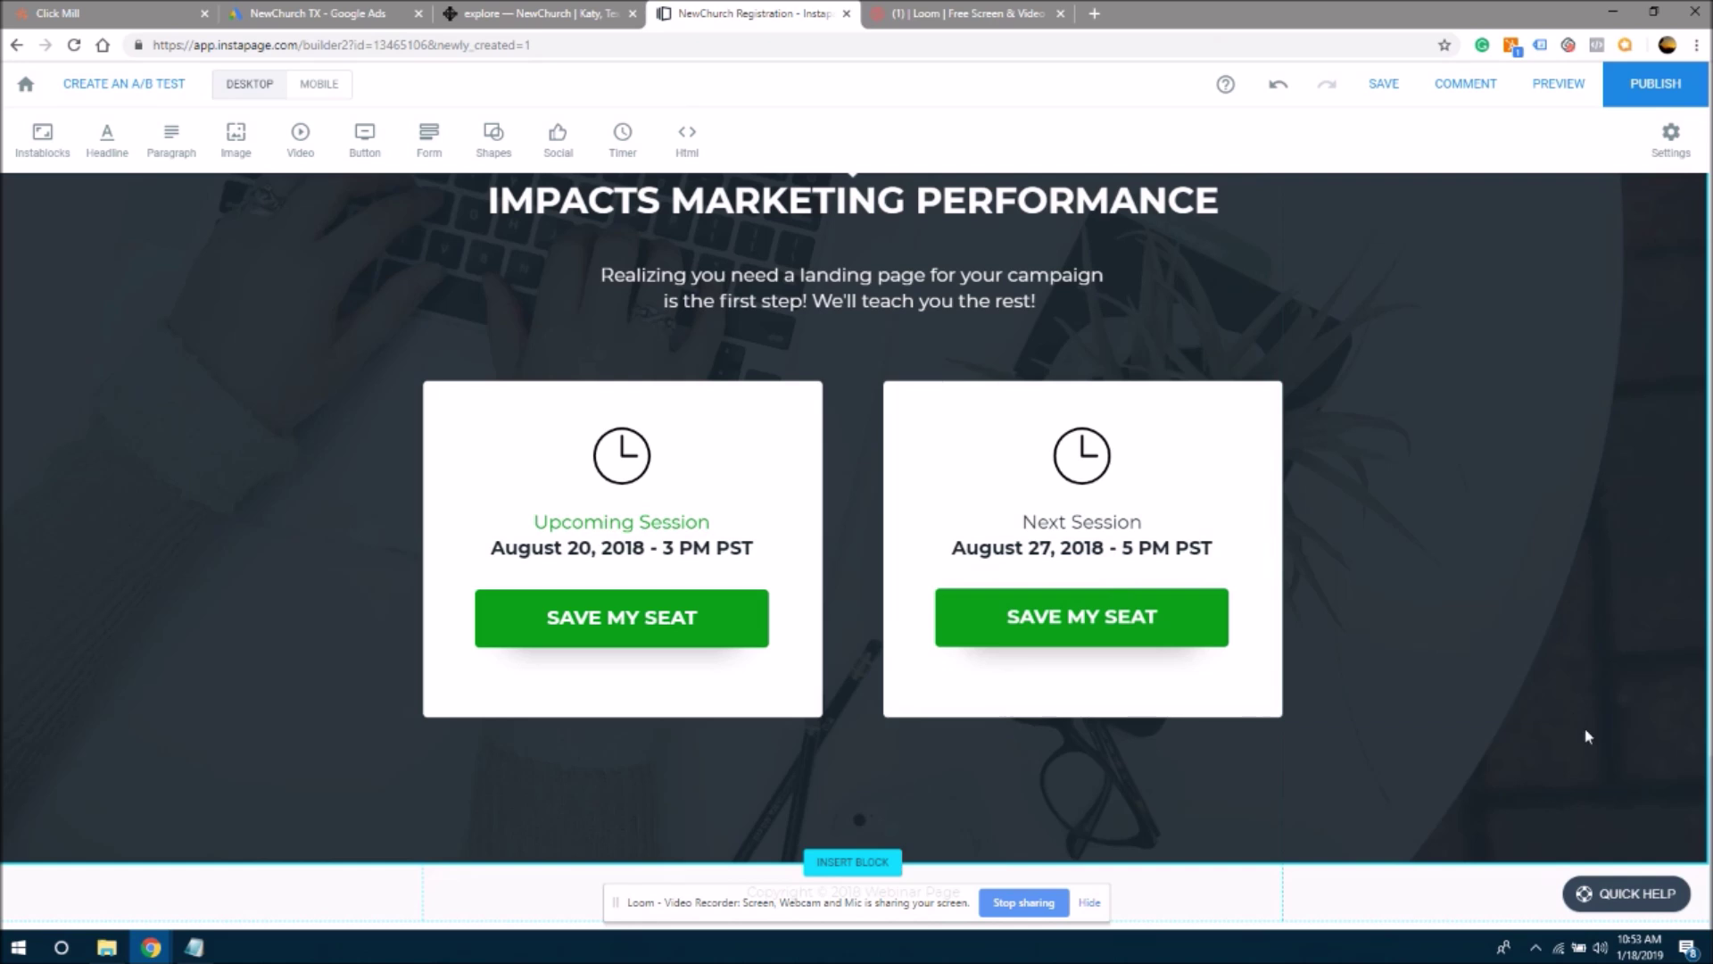
pyautogui.moveTo(1708, 812); pyautogui.dragTo(1695, 100)
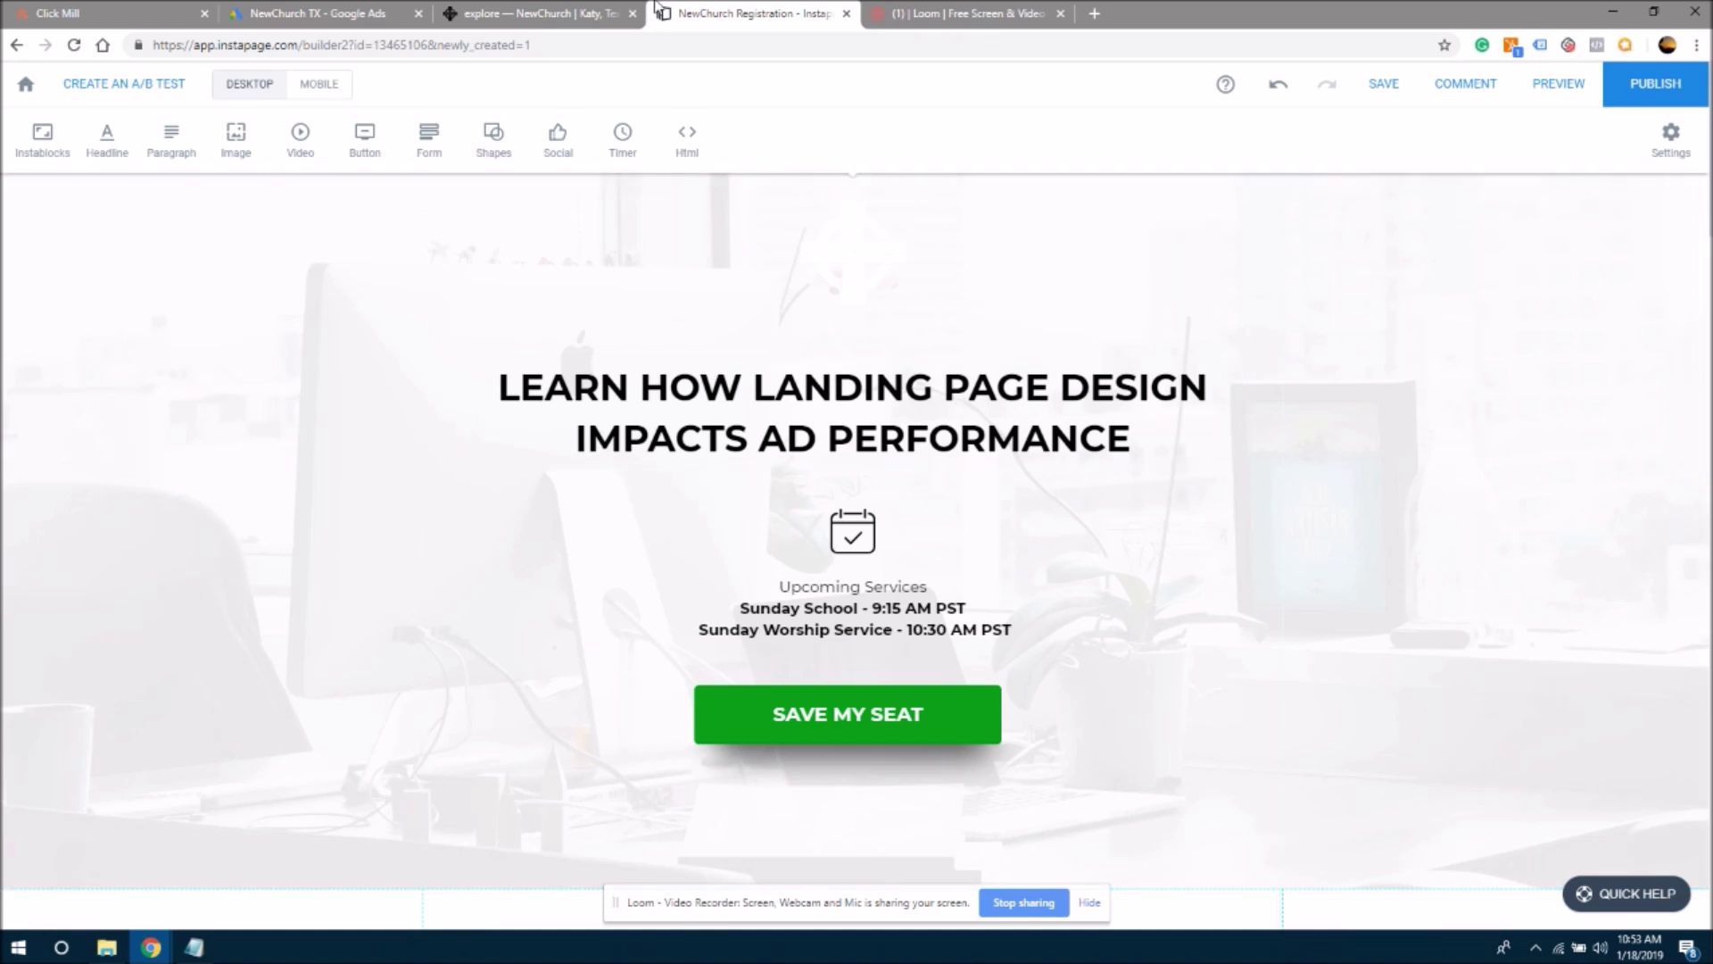
pyautogui.click(573, 12)
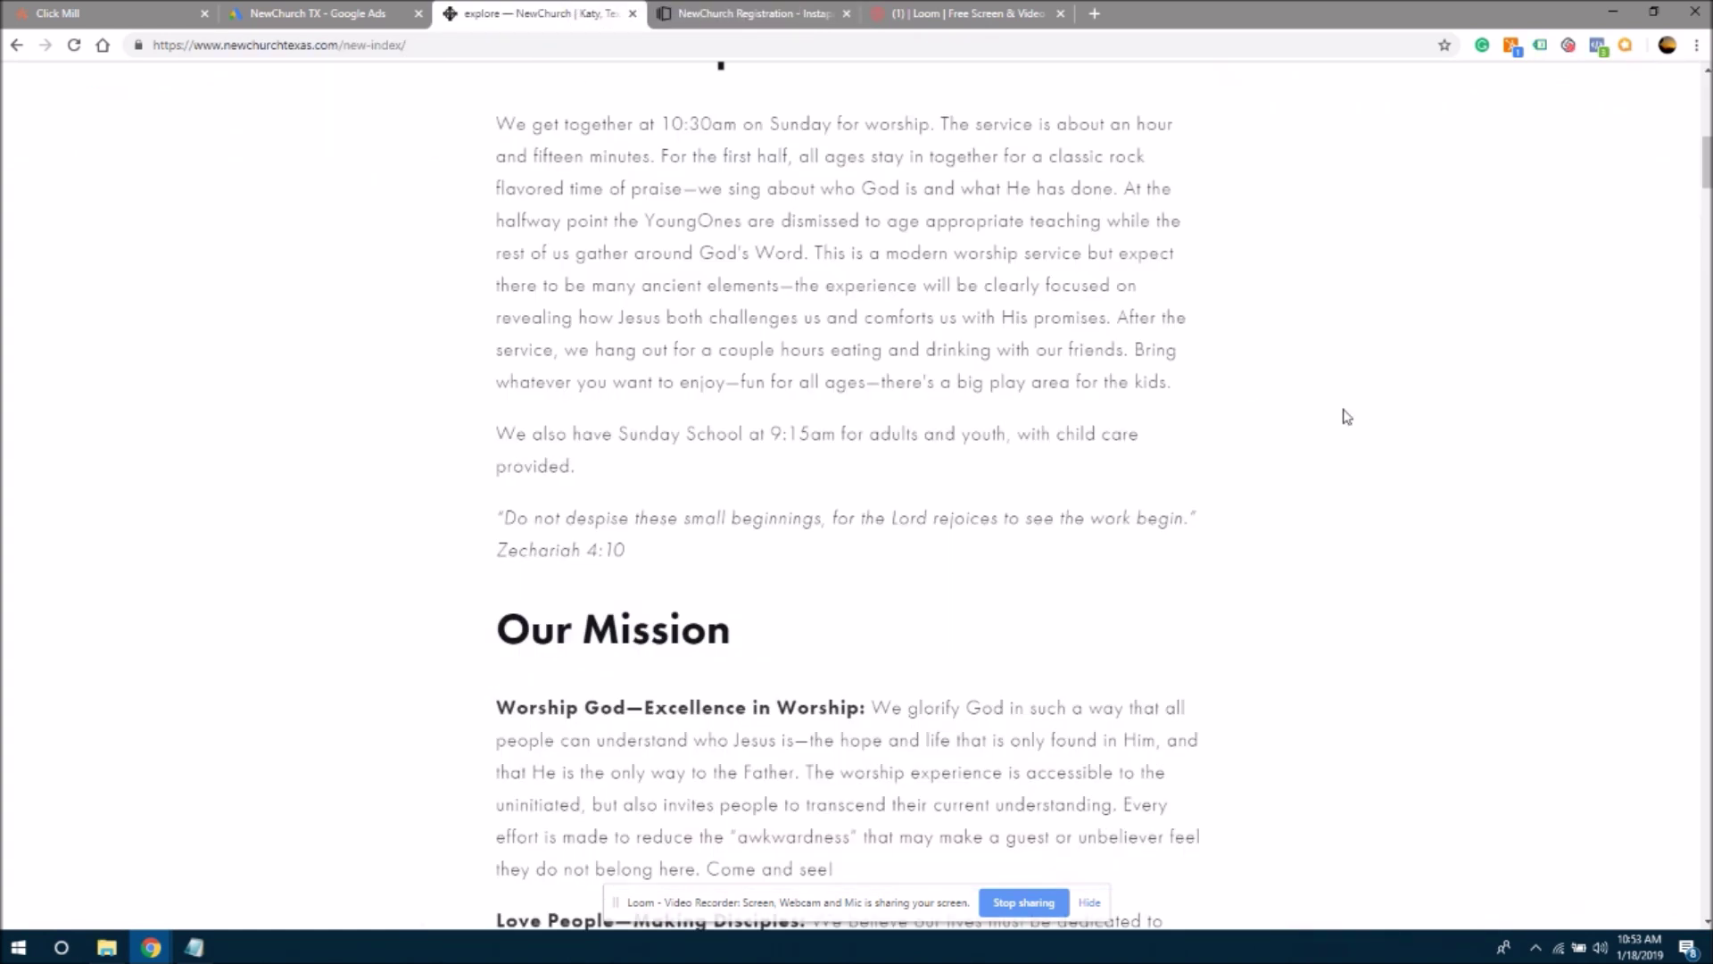
pyautogui.moveTo(1707, 178); pyautogui.dragTo(1707, 107)
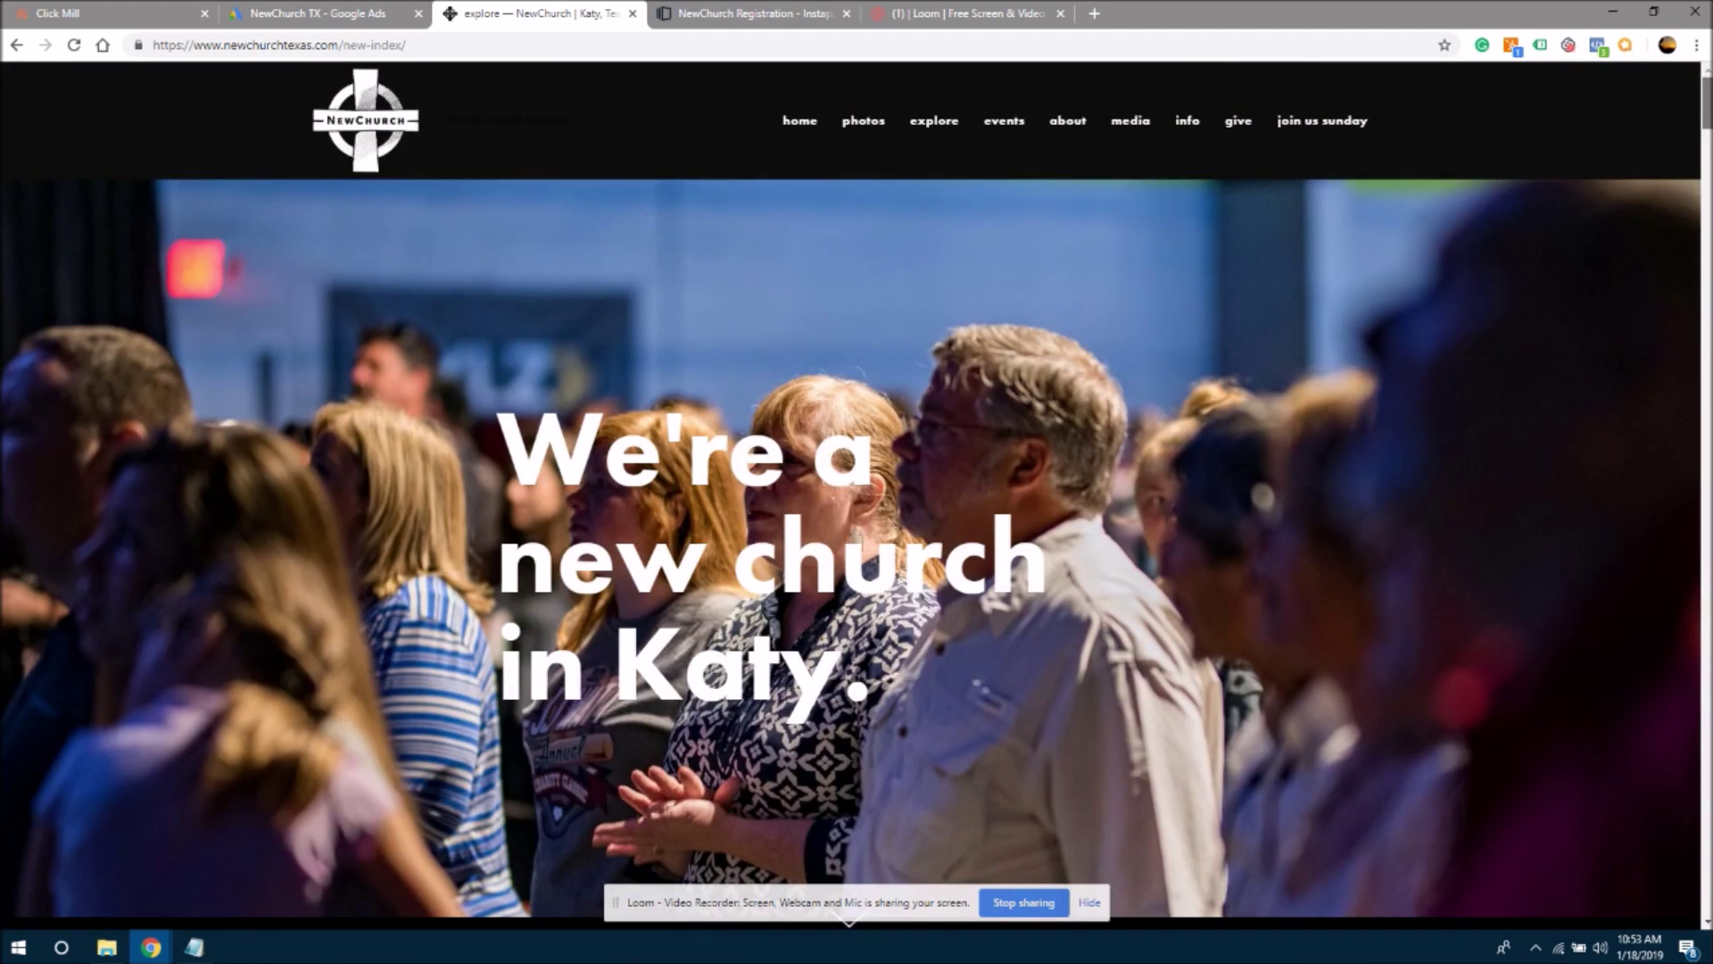
pyautogui.moveTo(1707, 107); pyautogui.dragTo(1707, 71)
pyautogui.moveTo(1704, 107); pyautogui.dragTo(1704, 156)
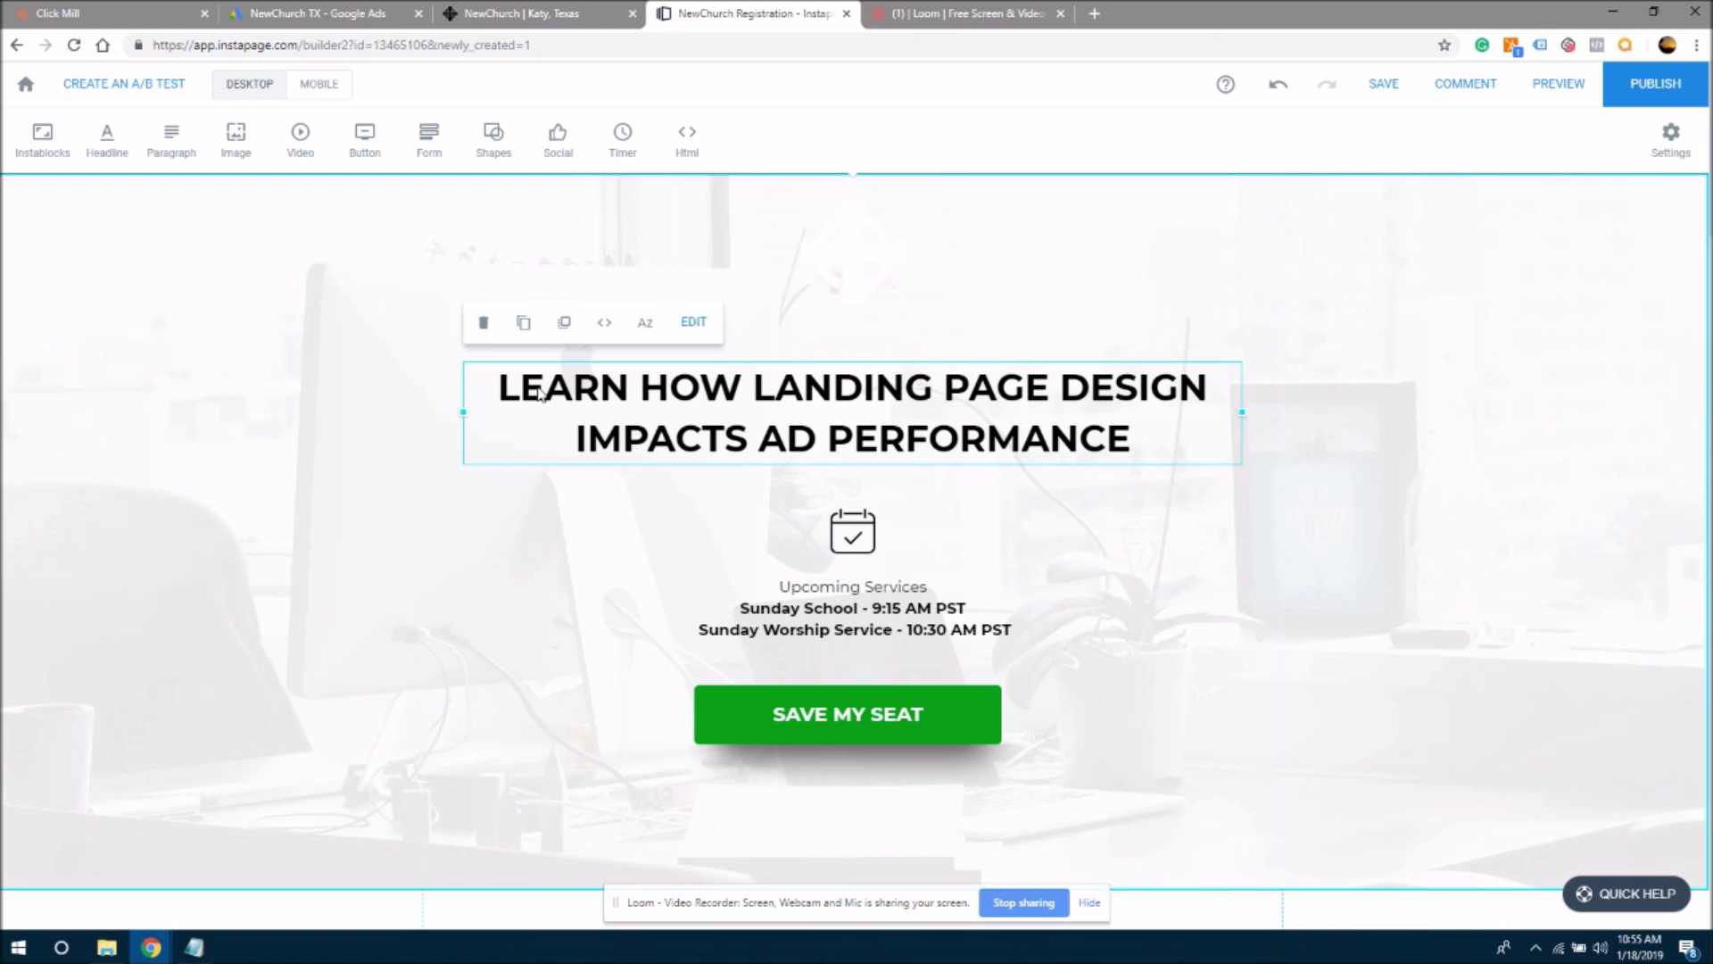
# - Replace the hero headline text with 'GET A FREE GIFT WHEN YOU JOIN US THIS SUNDAY!'
pyautogui.click(541, 392)
pyautogui.moveTo(497, 390); pyautogui.dragTo(1074, 453)
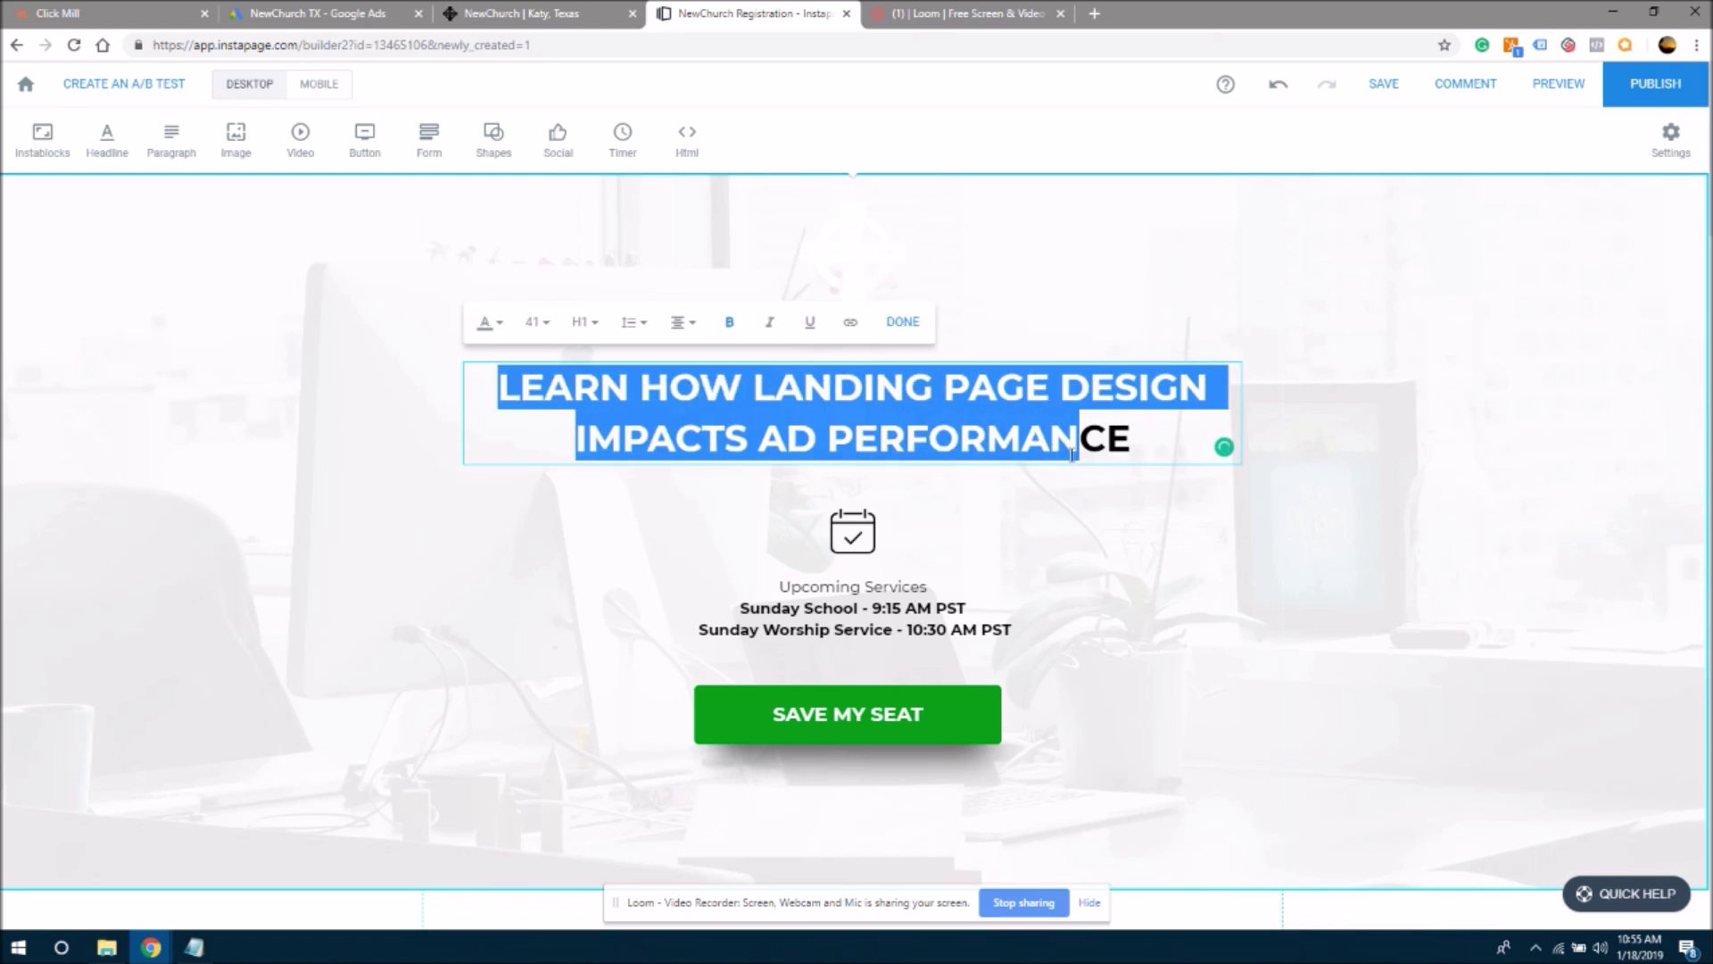
pyautogui.press('BackSpace')
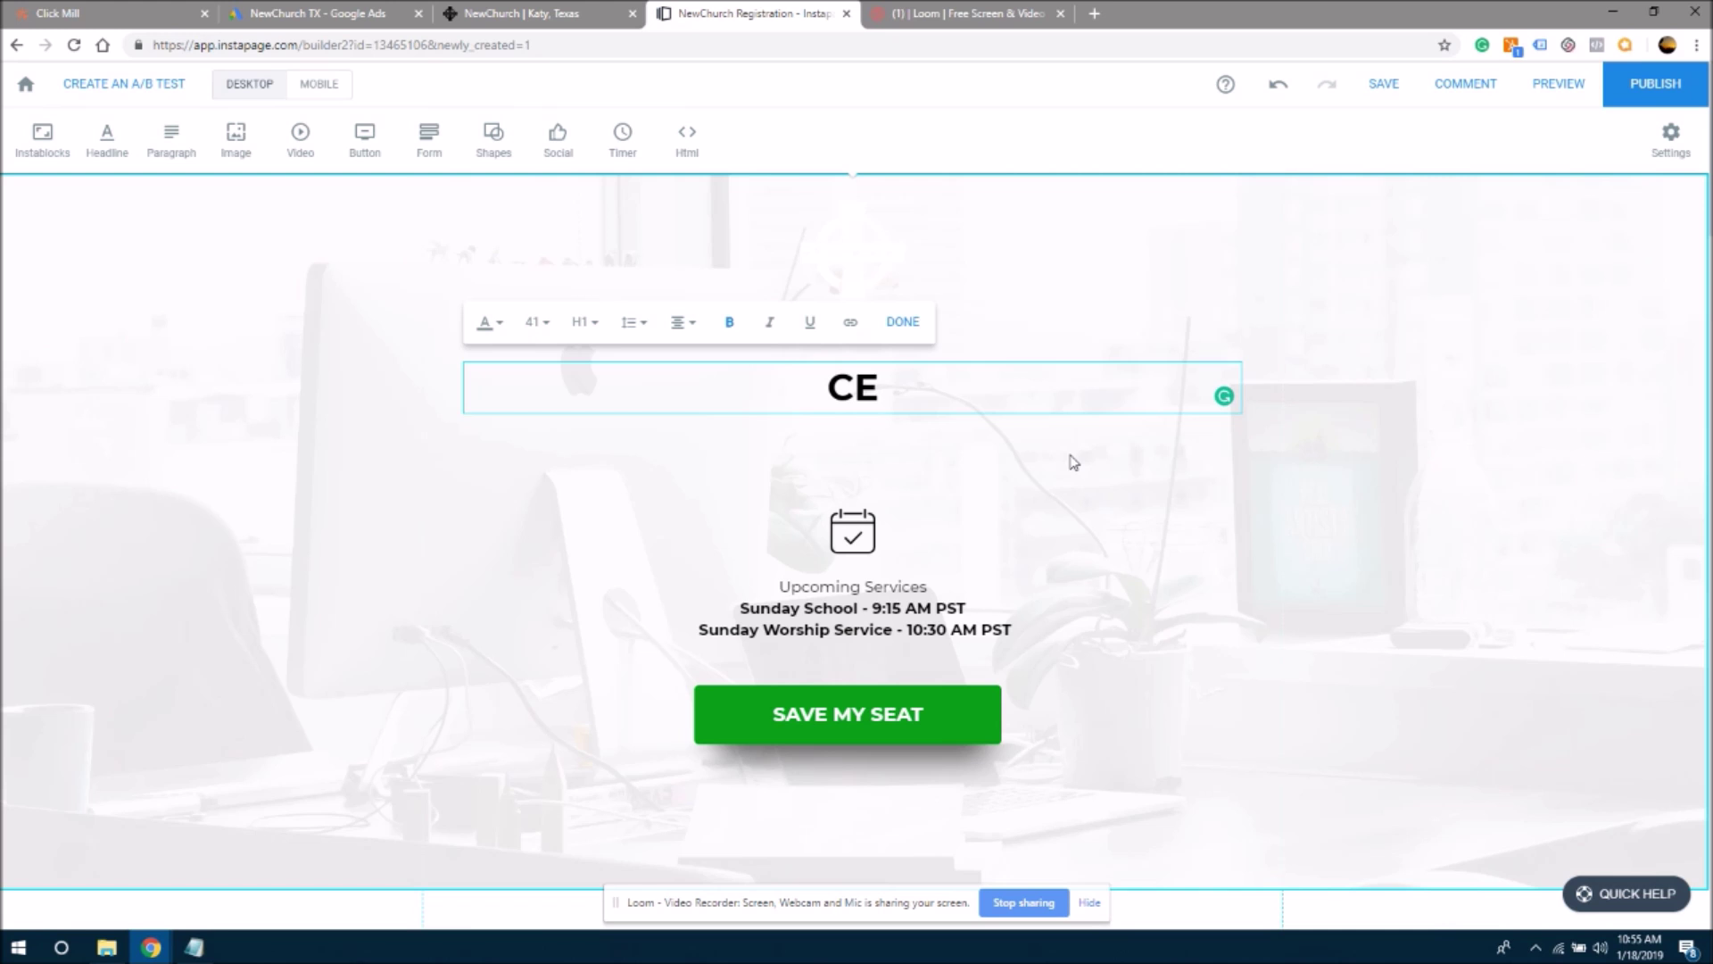
pyautogui.write('gET')
pyautogui.press('BackSpace')
pyautogui.press('BackSpace')
pyautogui.write('GET A FREE')
pyautogui.write(' GIFT WITH')
pyautogui.press('BackSpace')
pyautogui.press('BackSpace')
pyautogui.press('BackSpace')
pyautogui.press('BackSpace')
pyautogui.write('WHEN YOU')
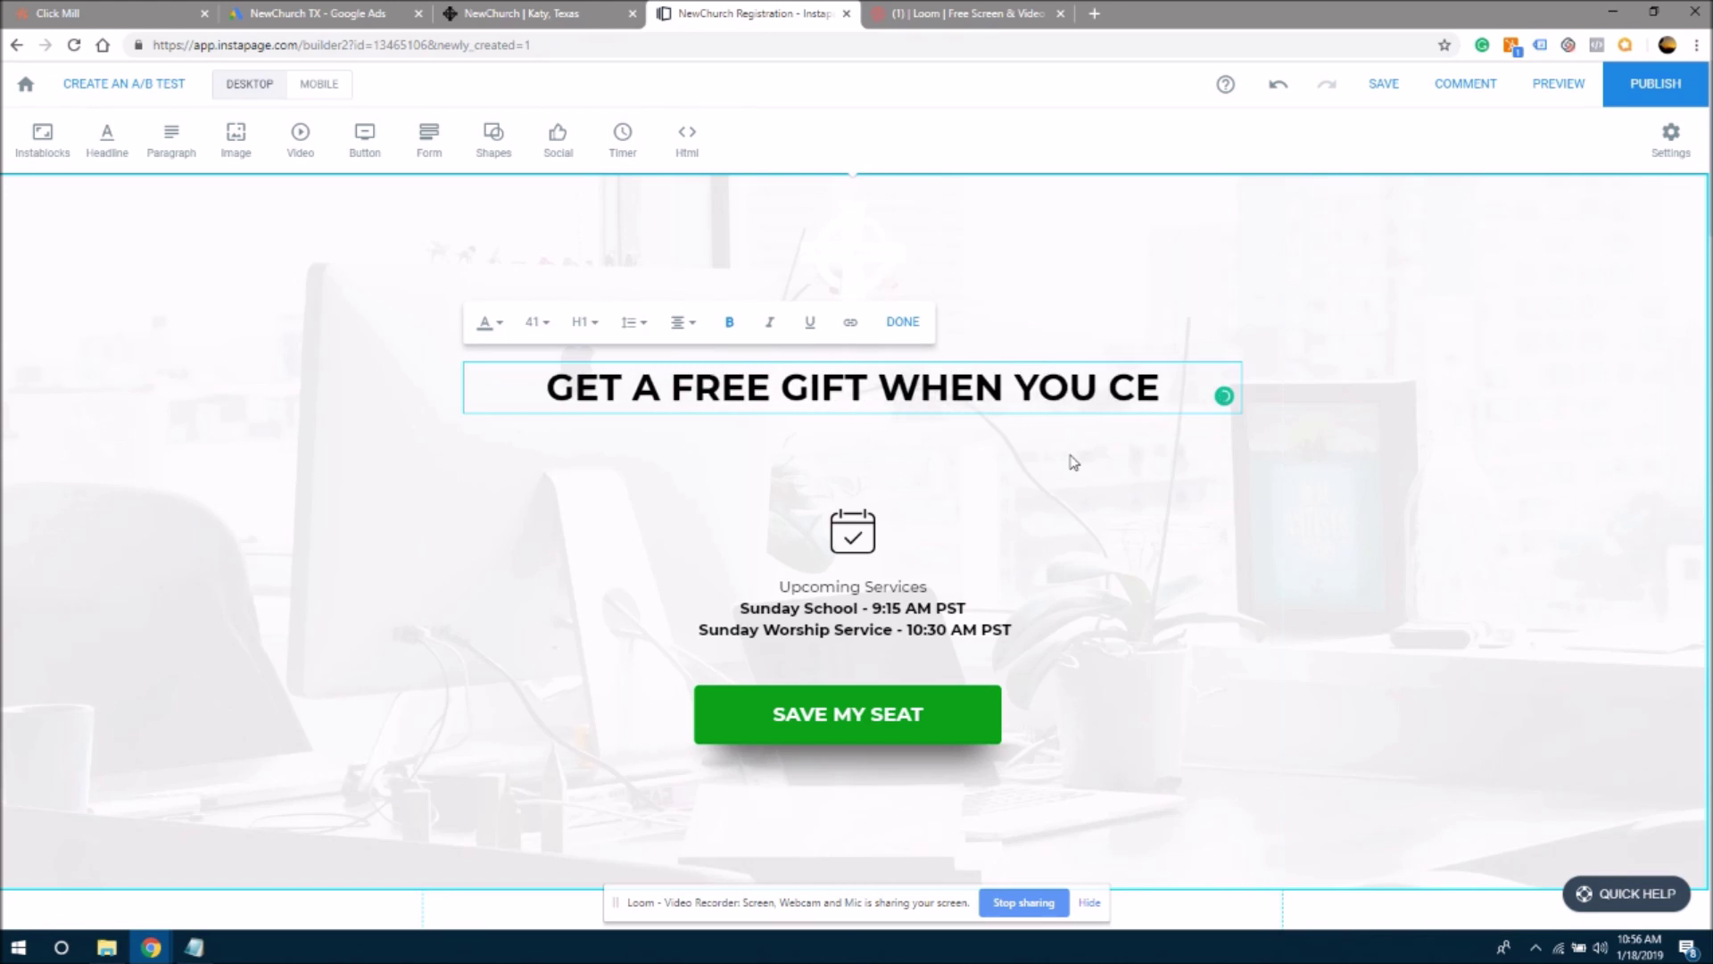
pyautogui.press('Delete')
pyautogui.press('Delete')
pyautogui.write('JOIN U')
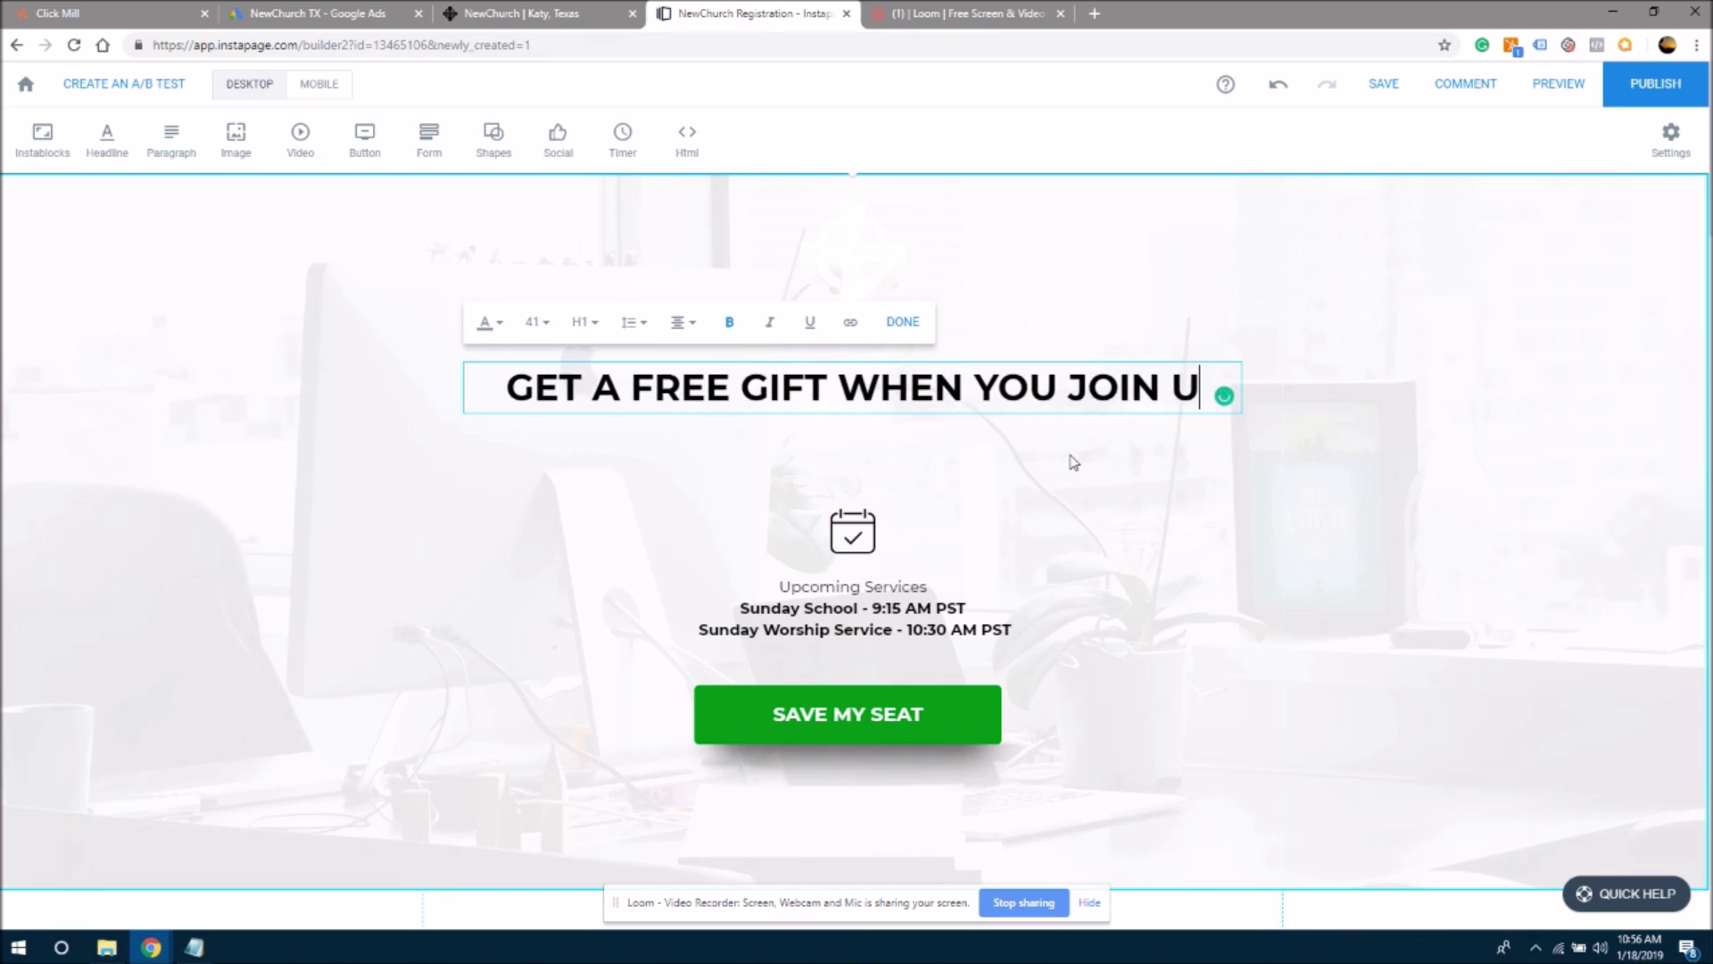
pyautogui.write('S THIS SUNDAY')
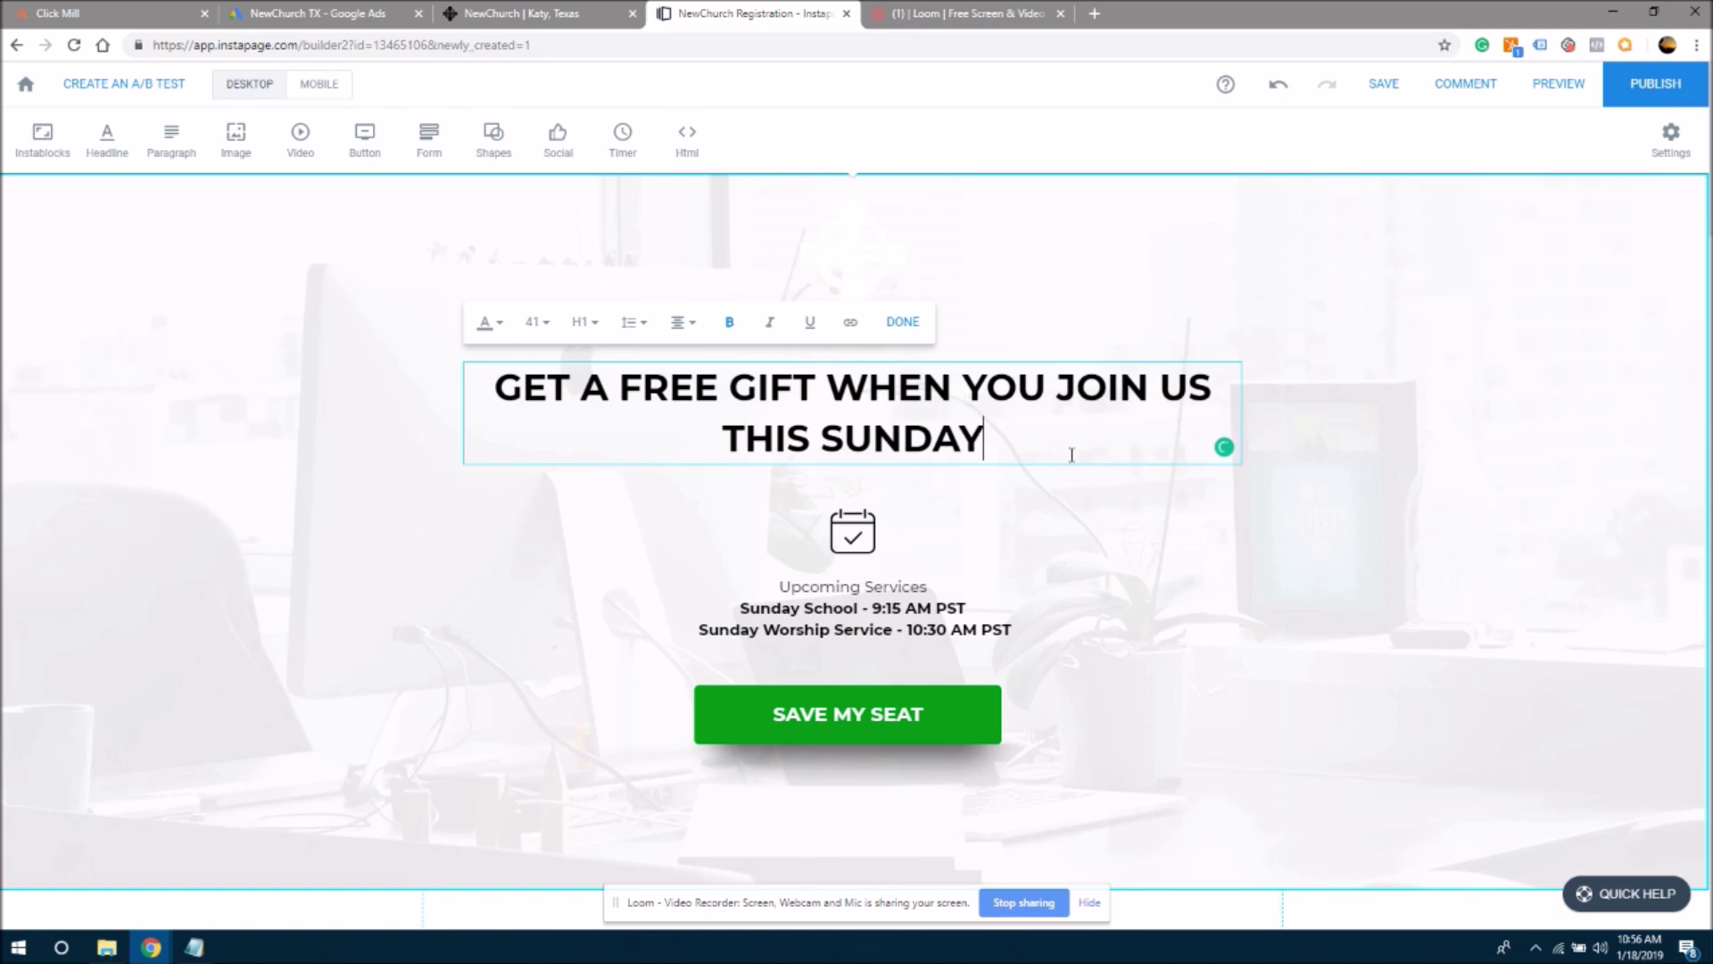
pyautogui.write('!')
pyautogui.write(' s')
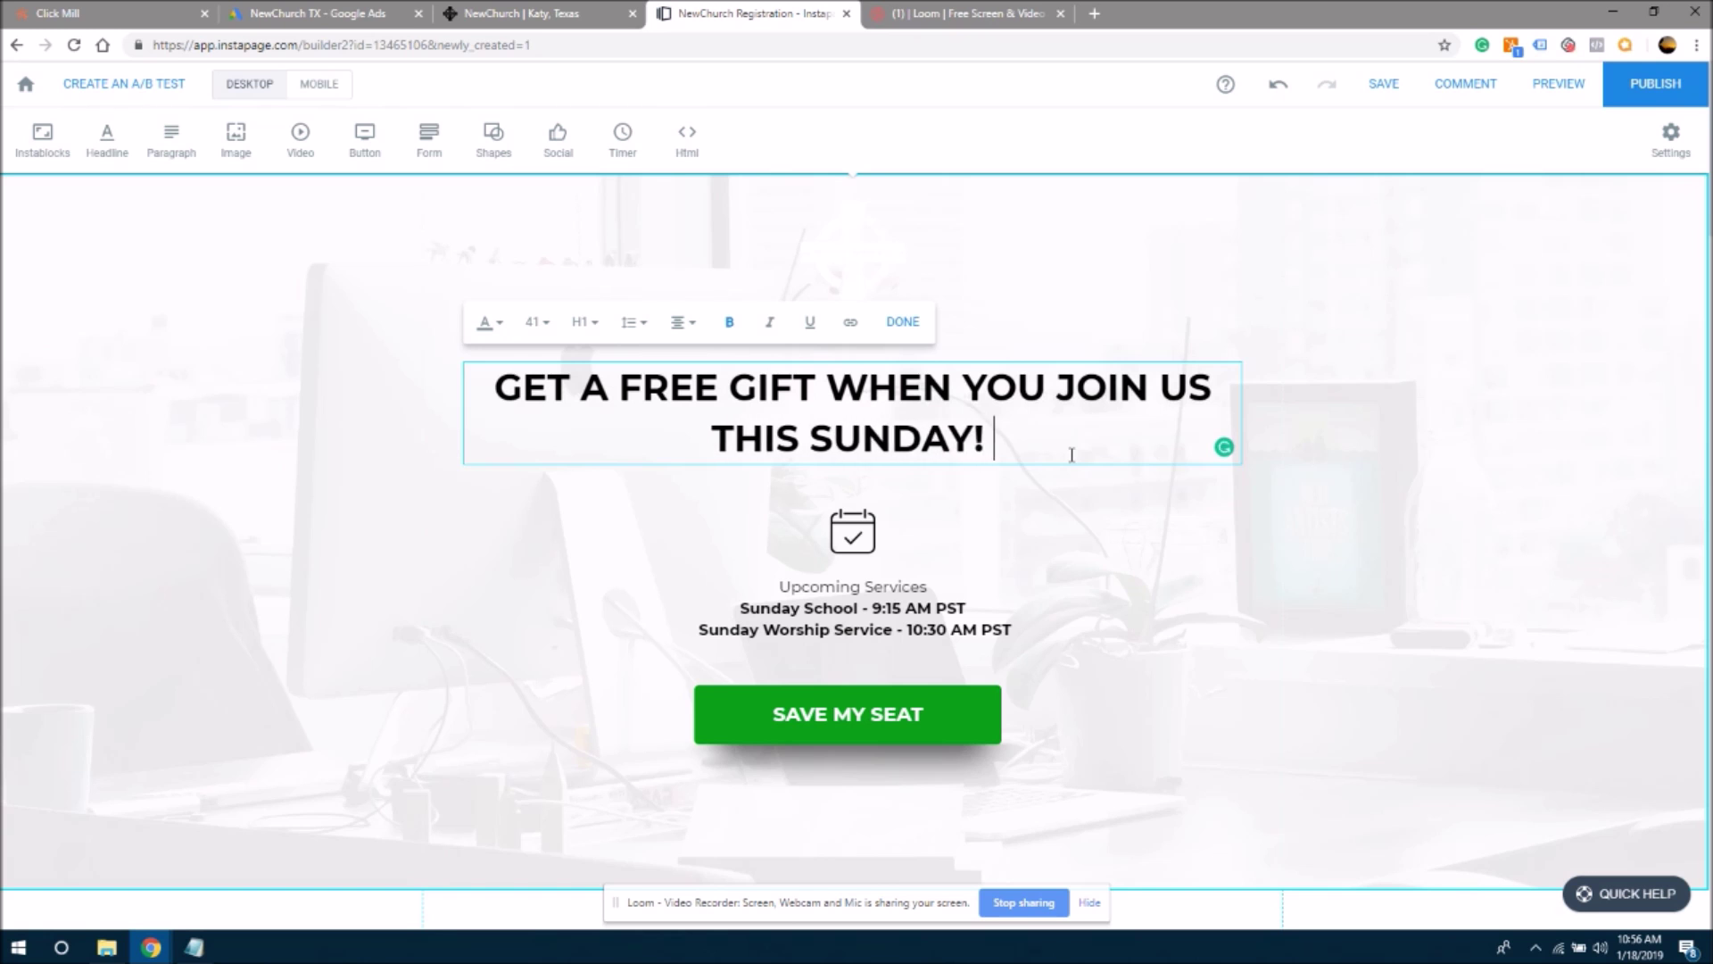
pyautogui.press('BackSpace')
# - Remove the extra empty headline line and move the headline slightly higher
pyautogui.press('Return')
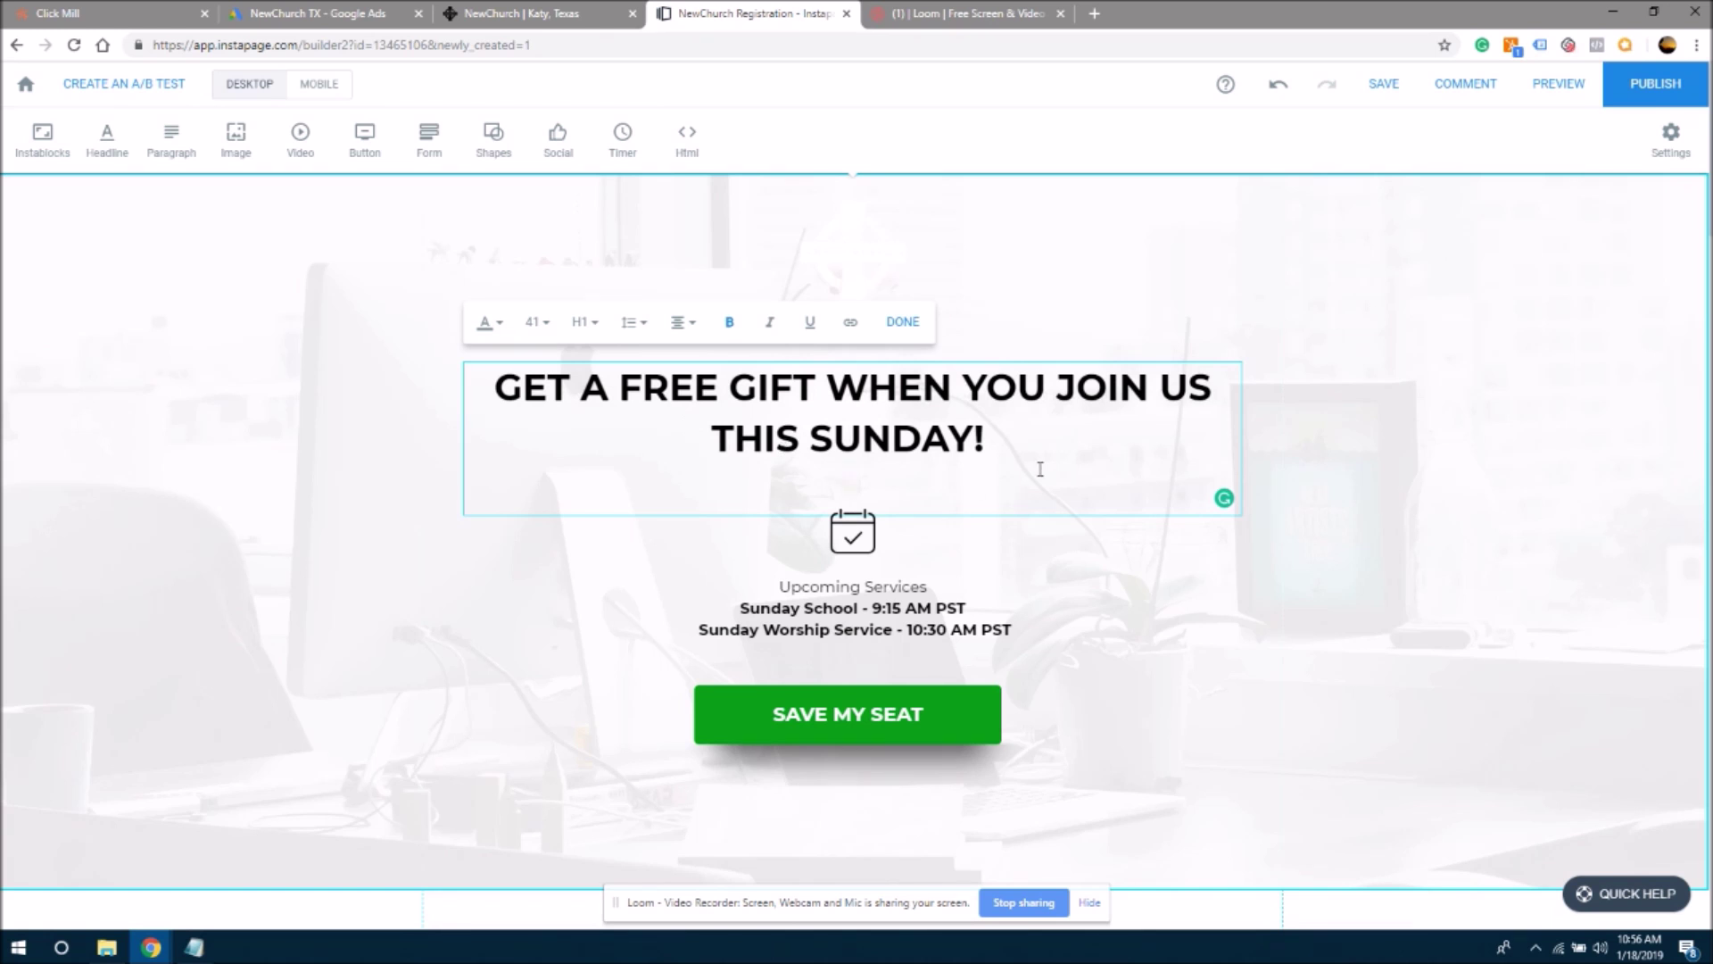
pyautogui.press('BackSpace')
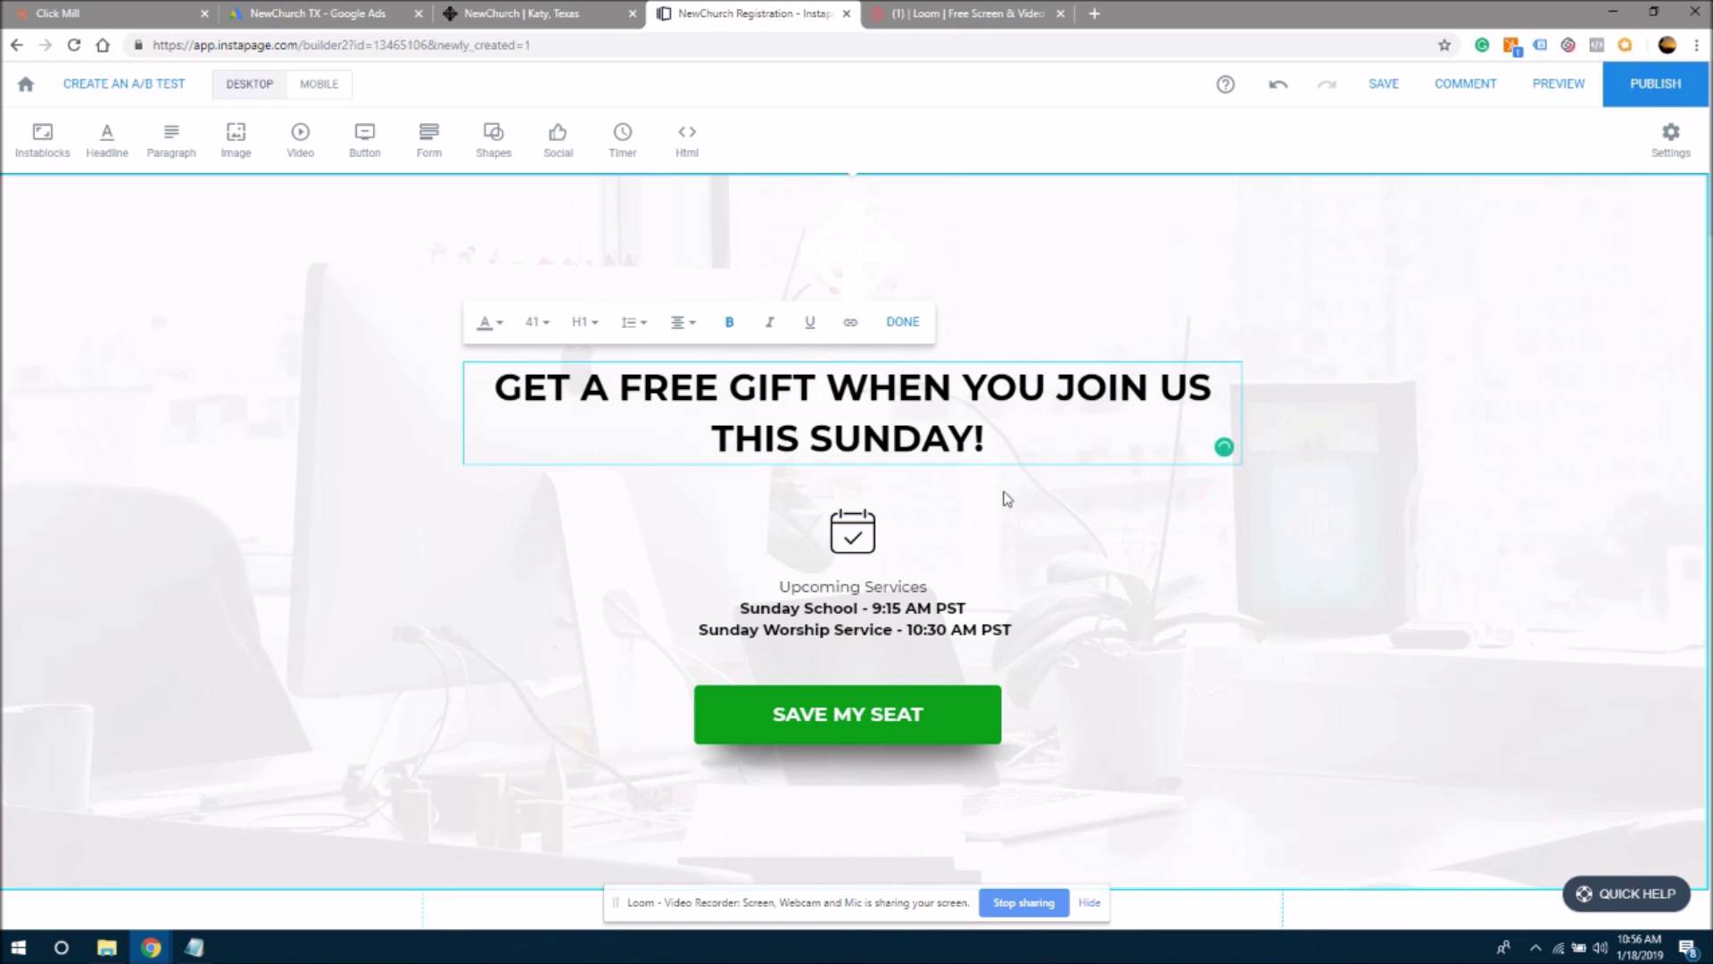
pyautogui.click(924, 496)
pyautogui.click(879, 408)
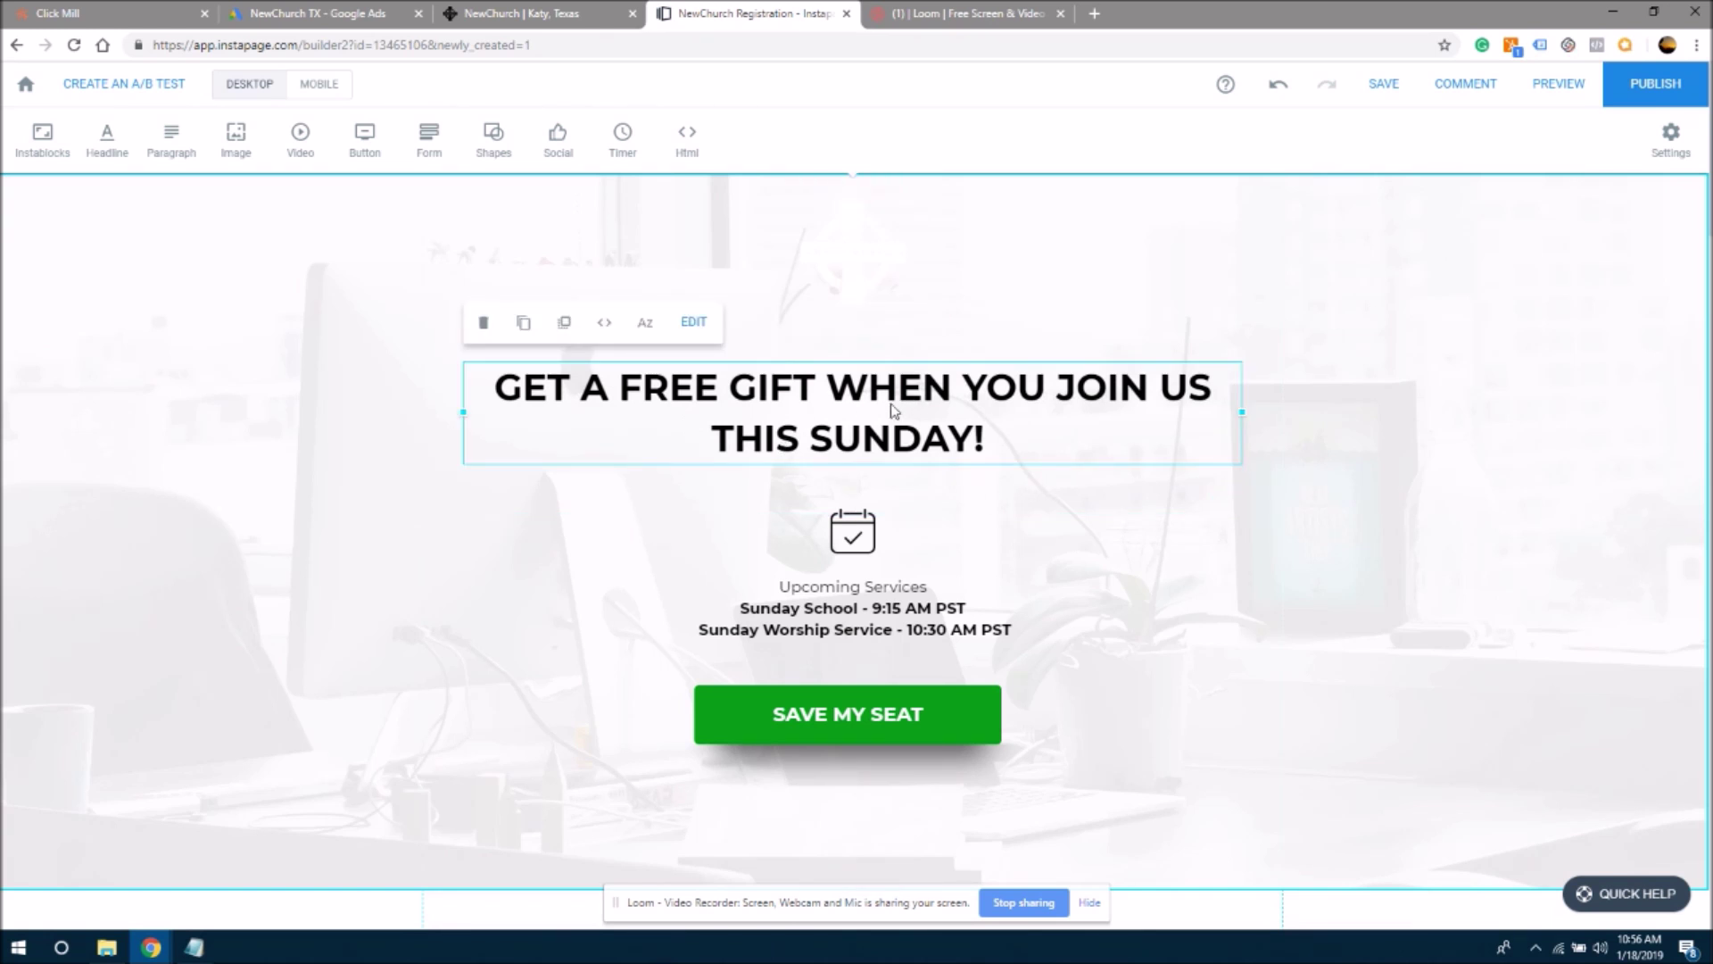
pyautogui.moveTo(881, 397); pyautogui.dragTo(872, 373)
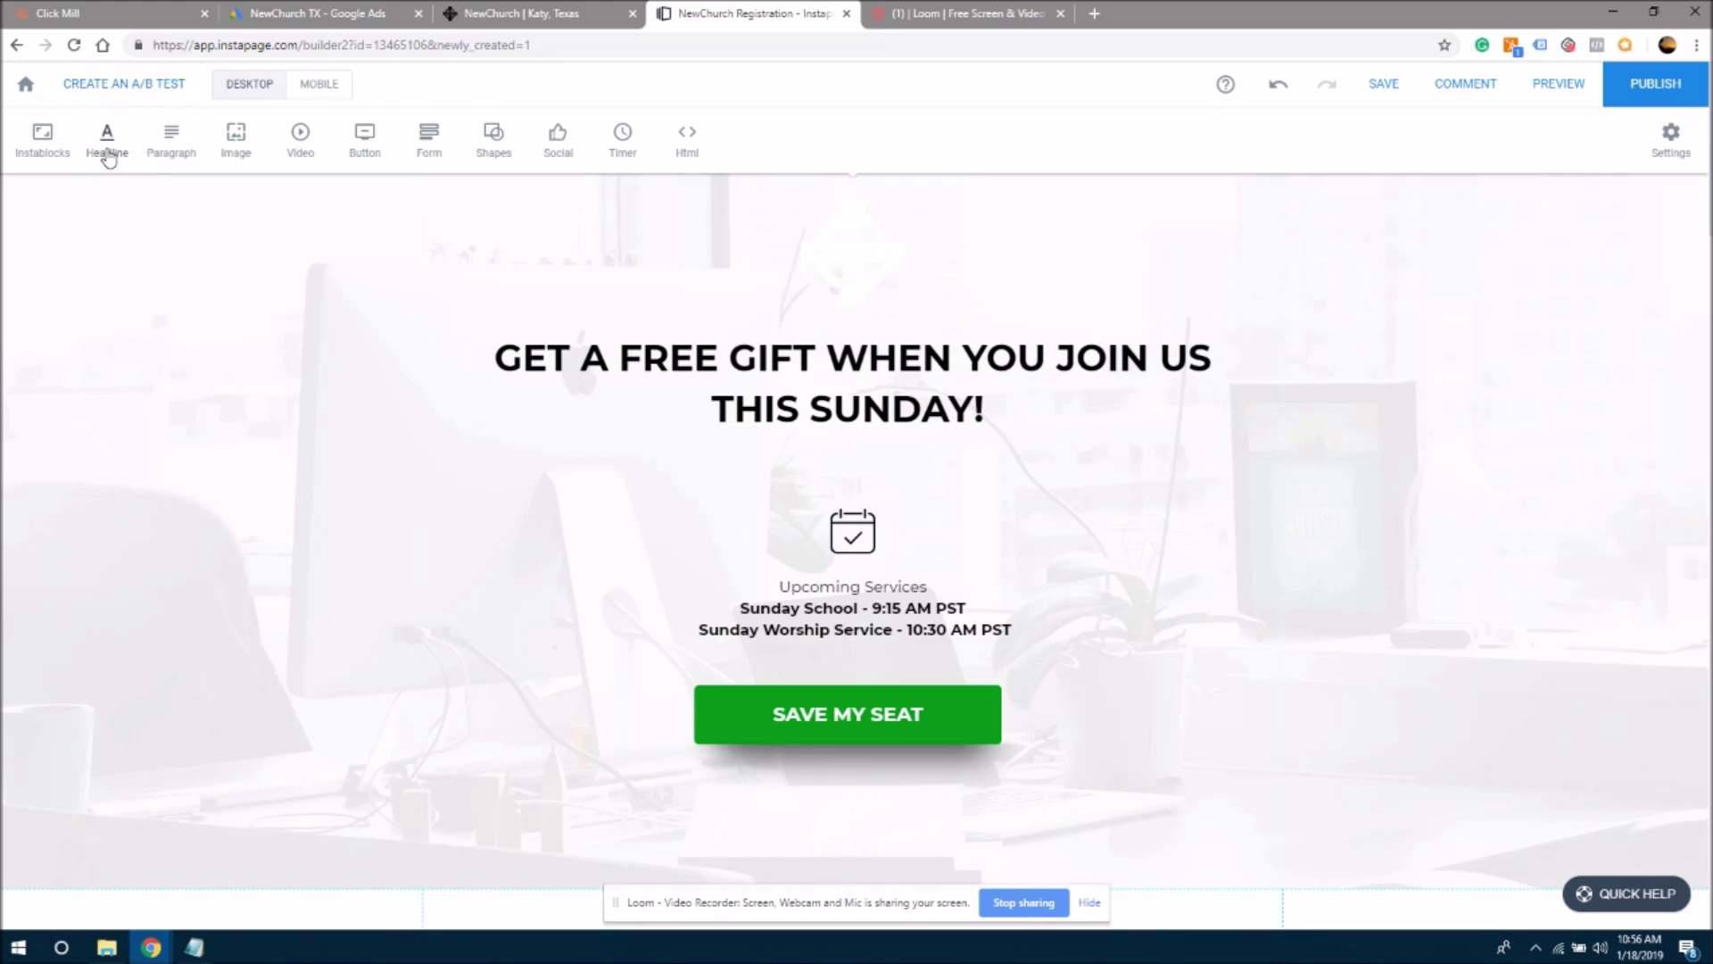
# - Add a new headline above the calendar icon reading 'Save Your Seat Today!'
pyautogui.click(104, 159)
pyautogui.moveTo(993, 529); pyautogui.dragTo(989, 474)
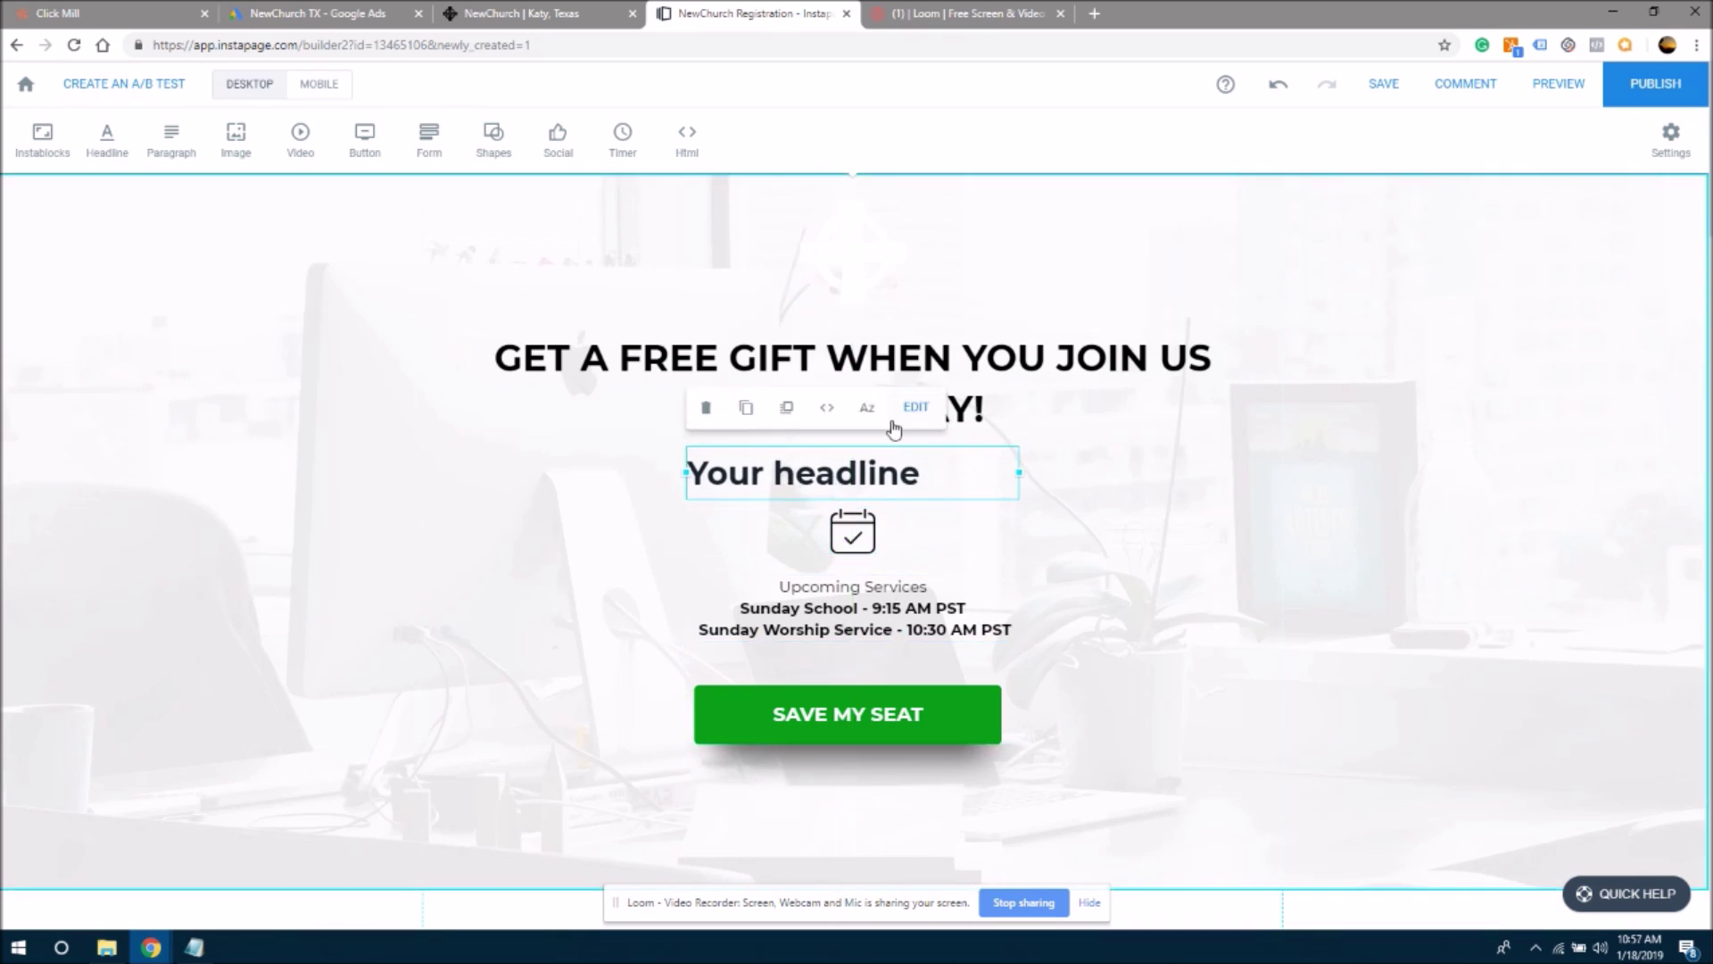
pyautogui.click(916, 407)
pyautogui.moveTo(919, 474); pyautogui.dragTo(695, 474)
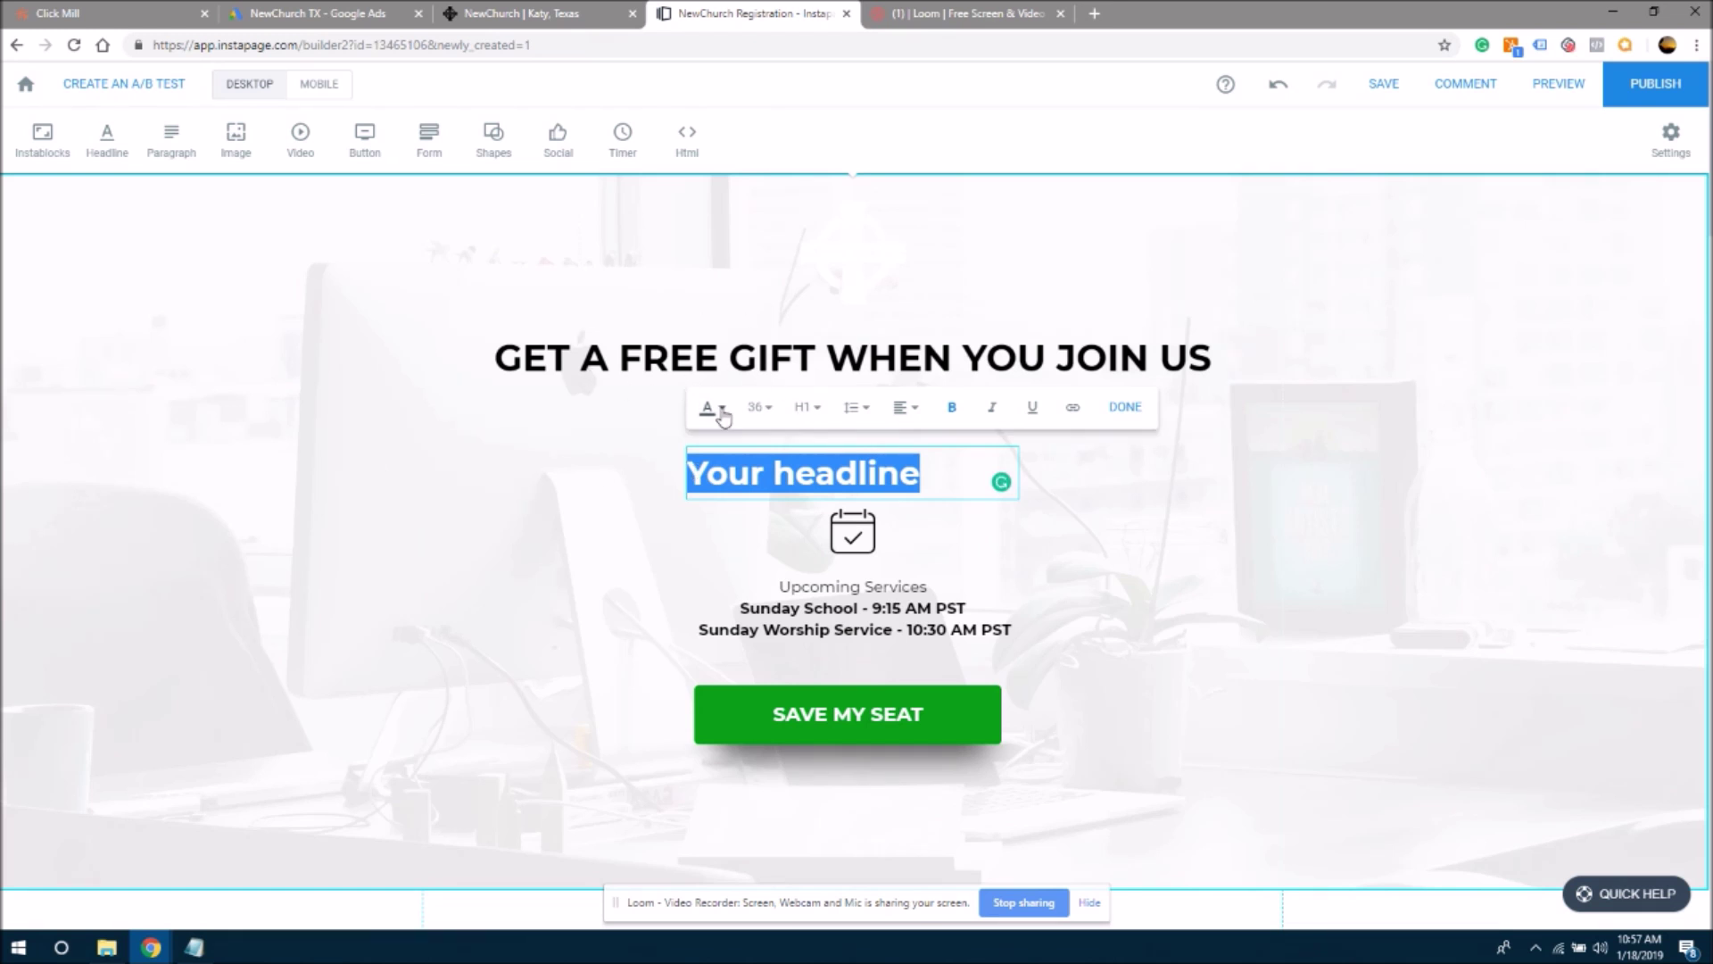
pyautogui.write('sAVE Y')
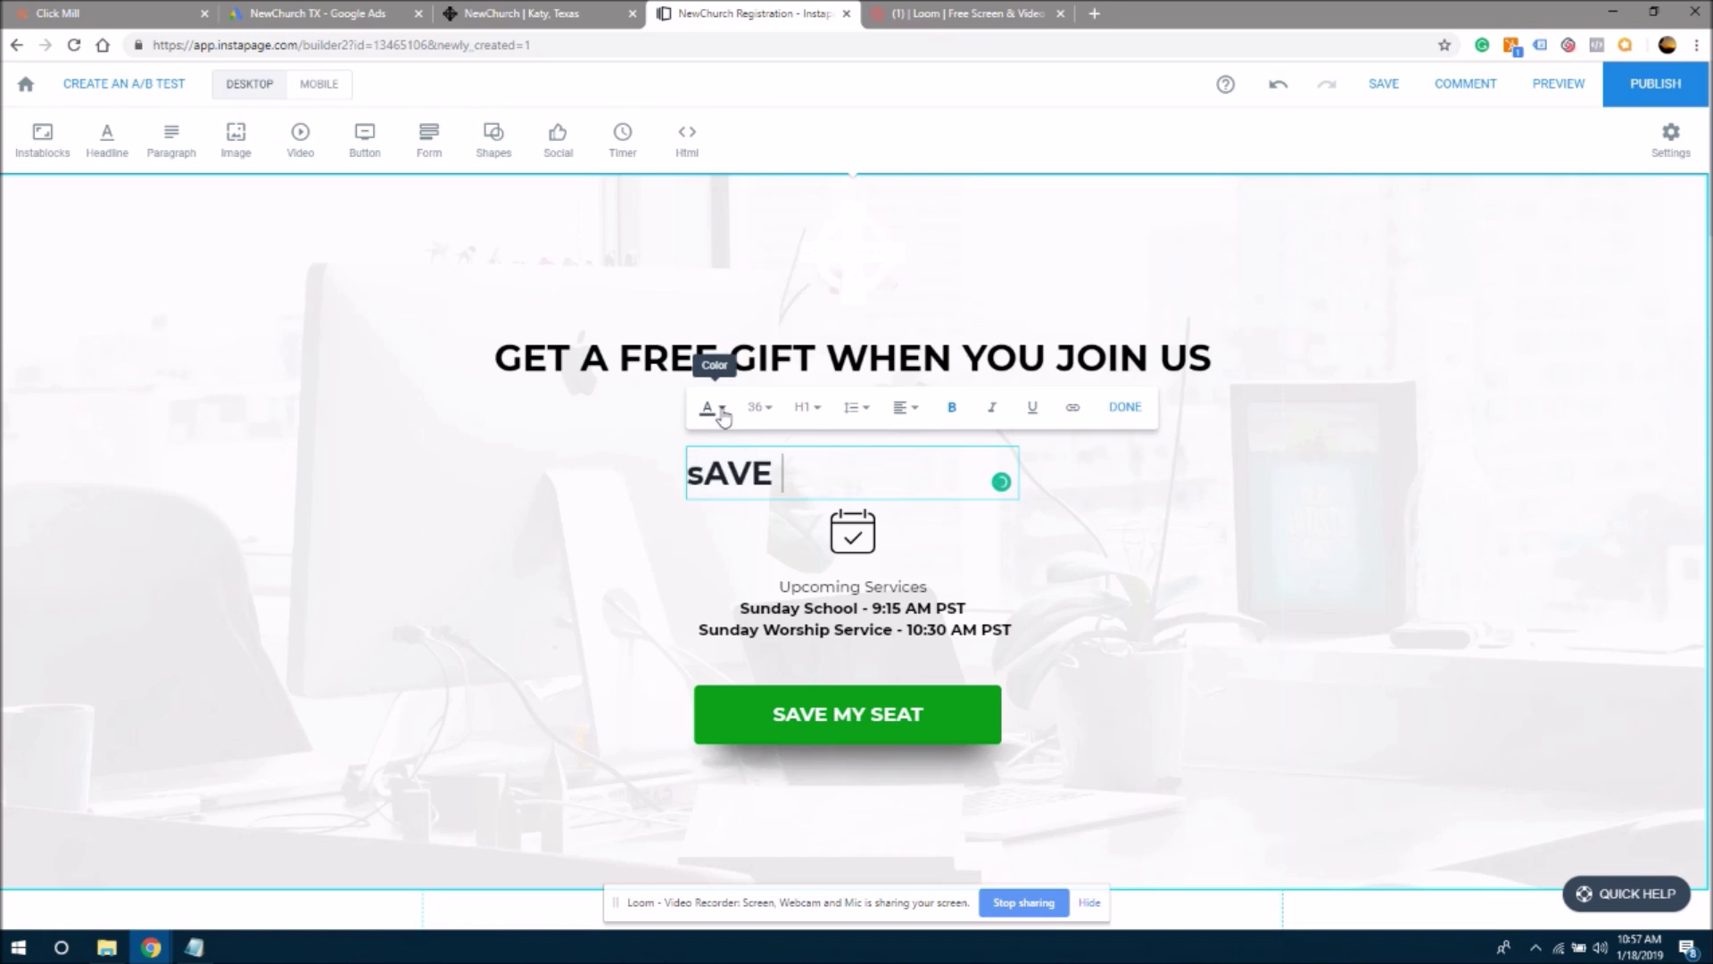
pyautogui.press('BackSpace')
pyautogui.press('BackSpace')
pyautogui.press('BackSpace')
pyautogui.press('BackSpace')
pyautogui.press('BackSpace')
pyautogui.press('BackSpace')
pyautogui.write('Save Your SEat T')
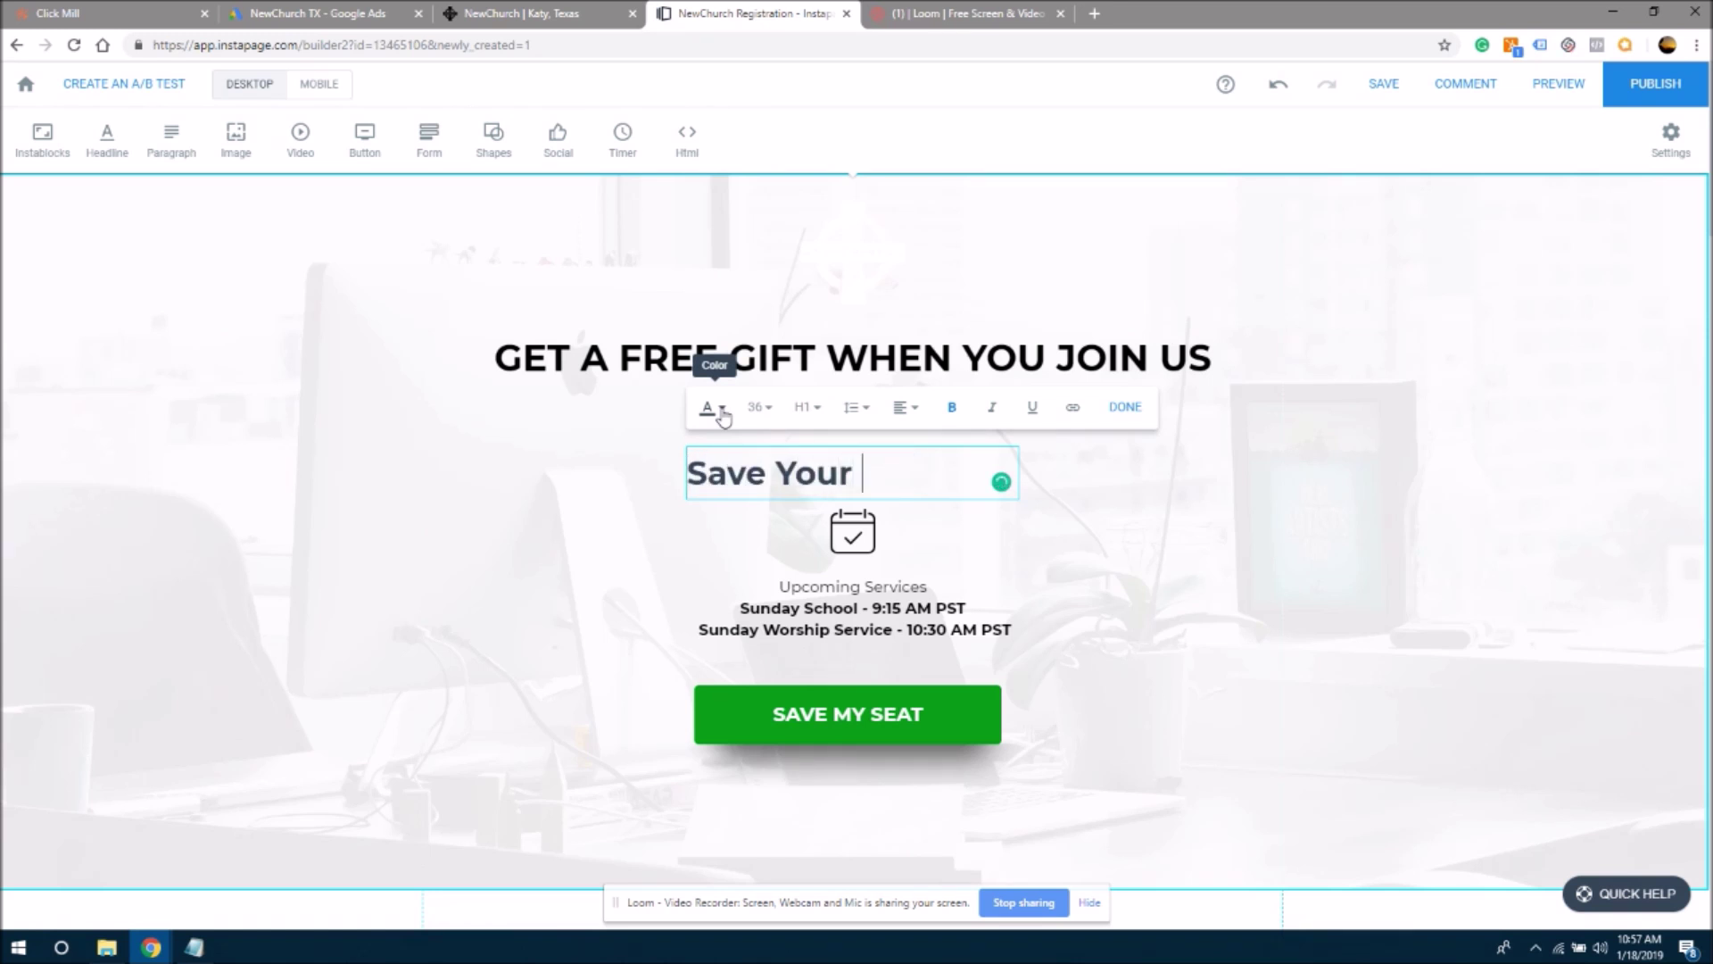
pyautogui.press('BackSpace')
pyautogui.press('BackSpace')
pyautogui.press('BackSpace')
pyautogui.press('BackSpace')
pyautogui.press('BackSpace')
pyautogui.write('eat Today!')
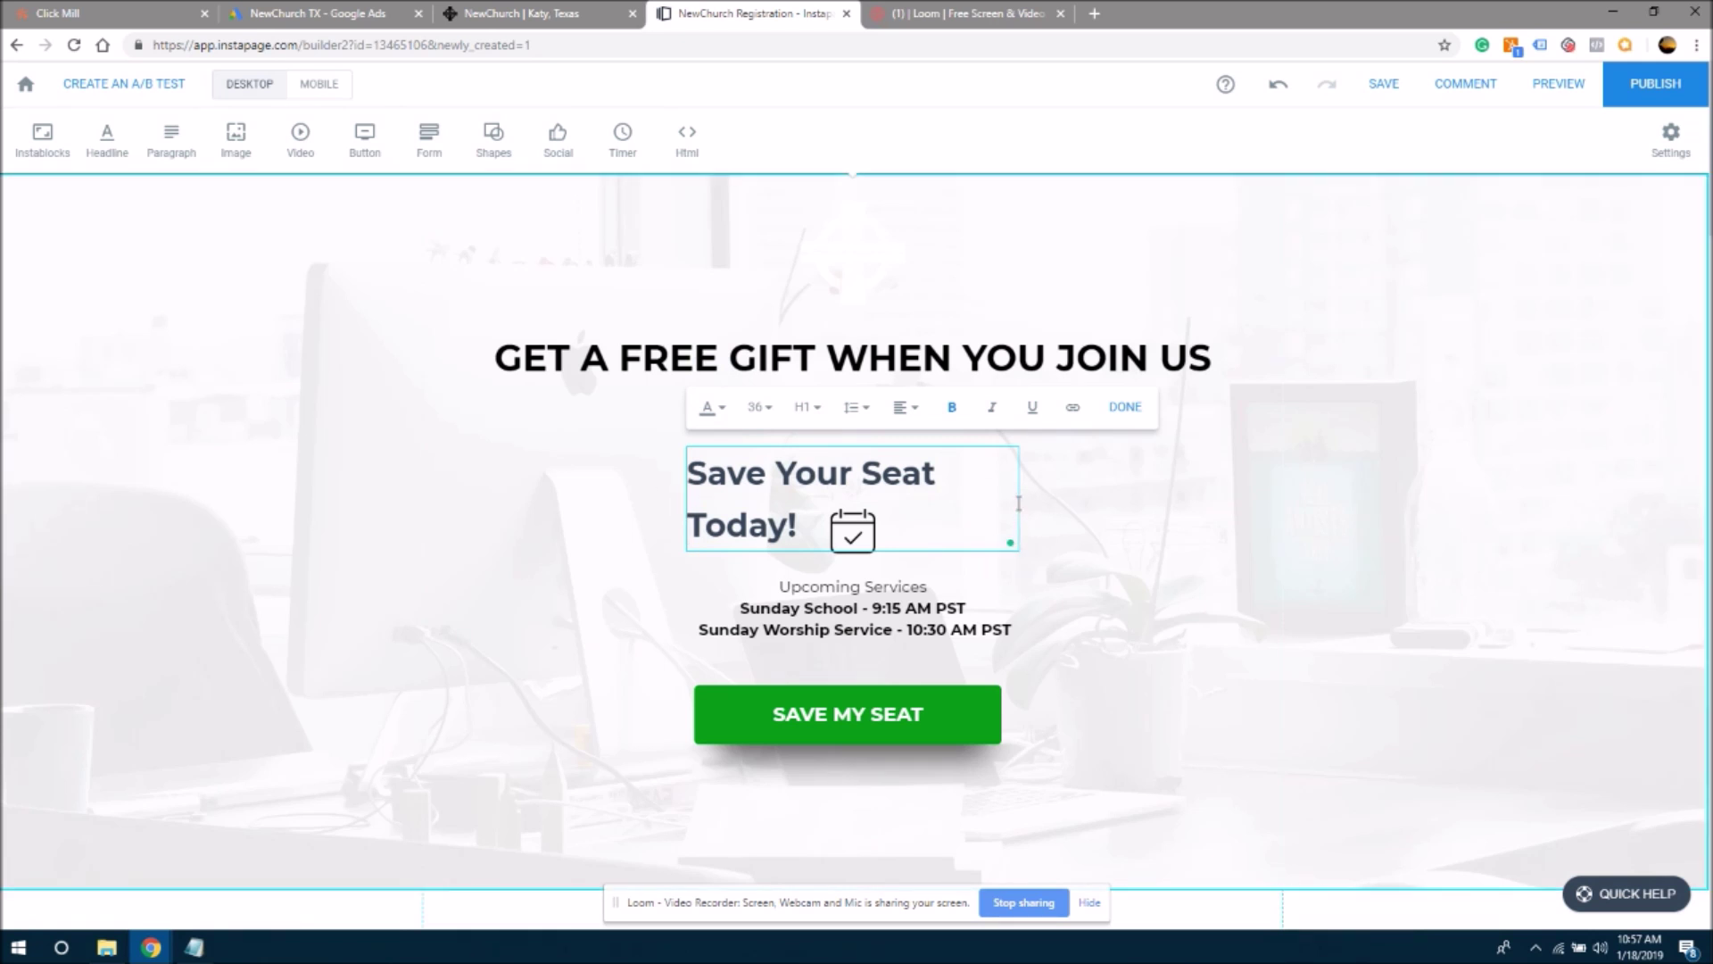
# - Widen the subheading box to one line, center-align its text and centre the box
pyautogui.click(929, 468)
pyautogui.click(1084, 491)
pyautogui.click(988, 482)
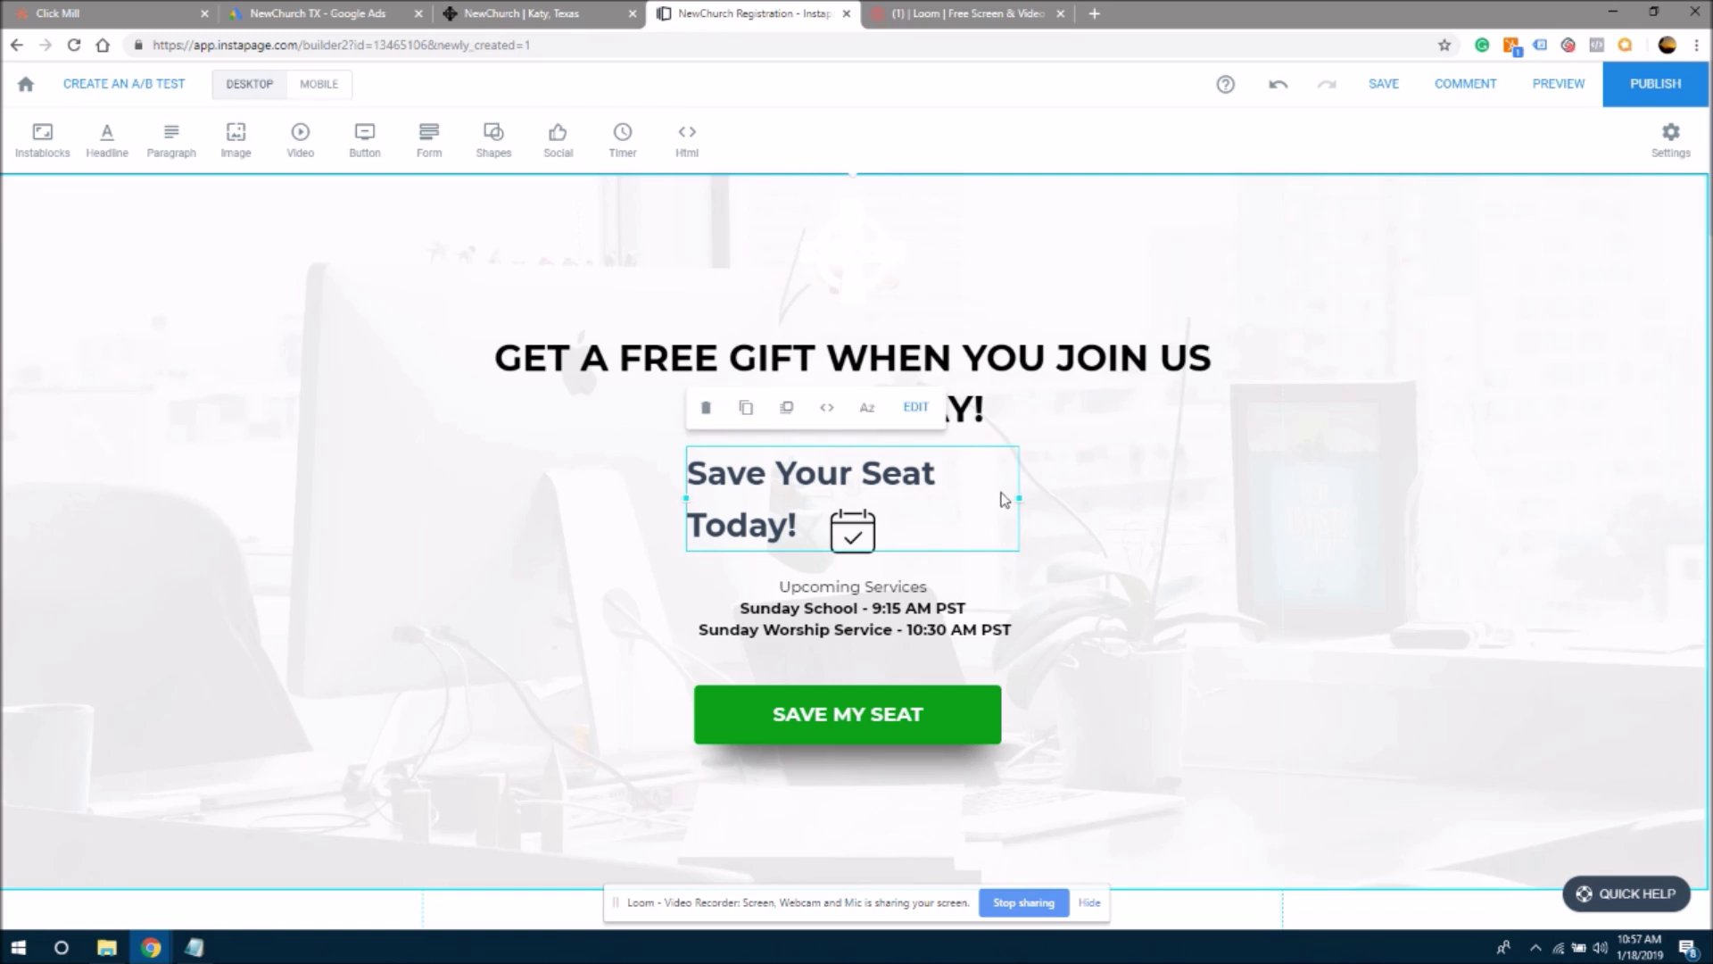
pyautogui.moveTo(1019, 497); pyautogui.dragTo(1104, 488)
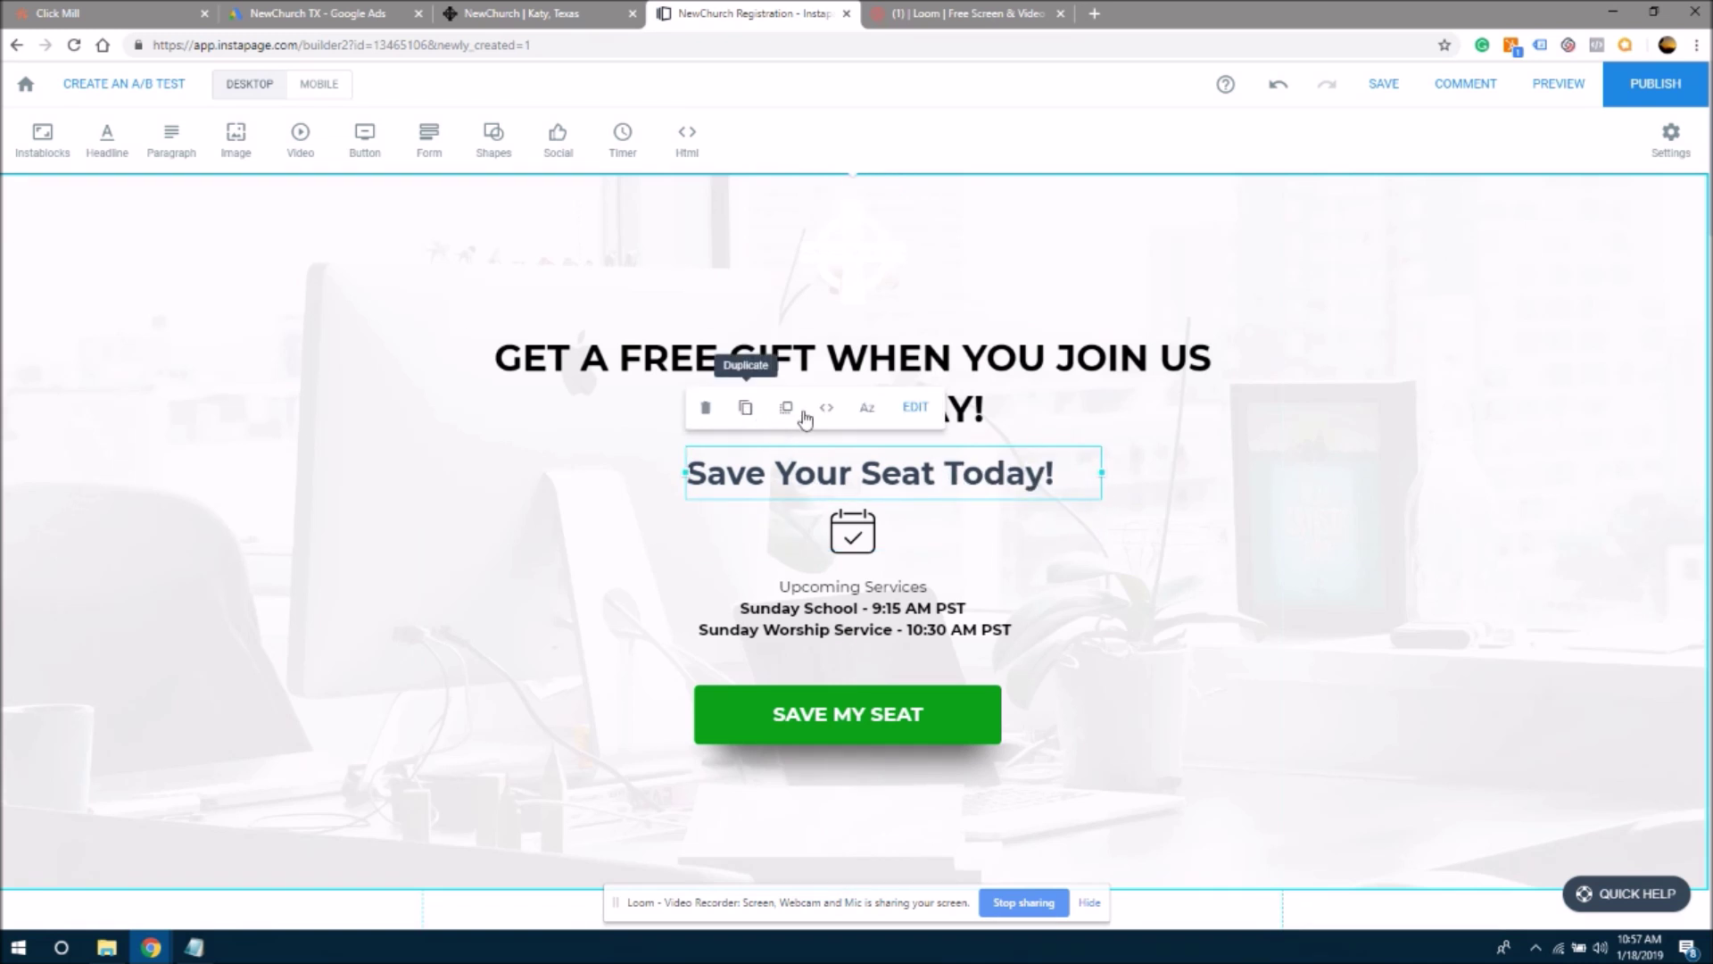
pyautogui.click(916, 414)
pyautogui.click(919, 418)
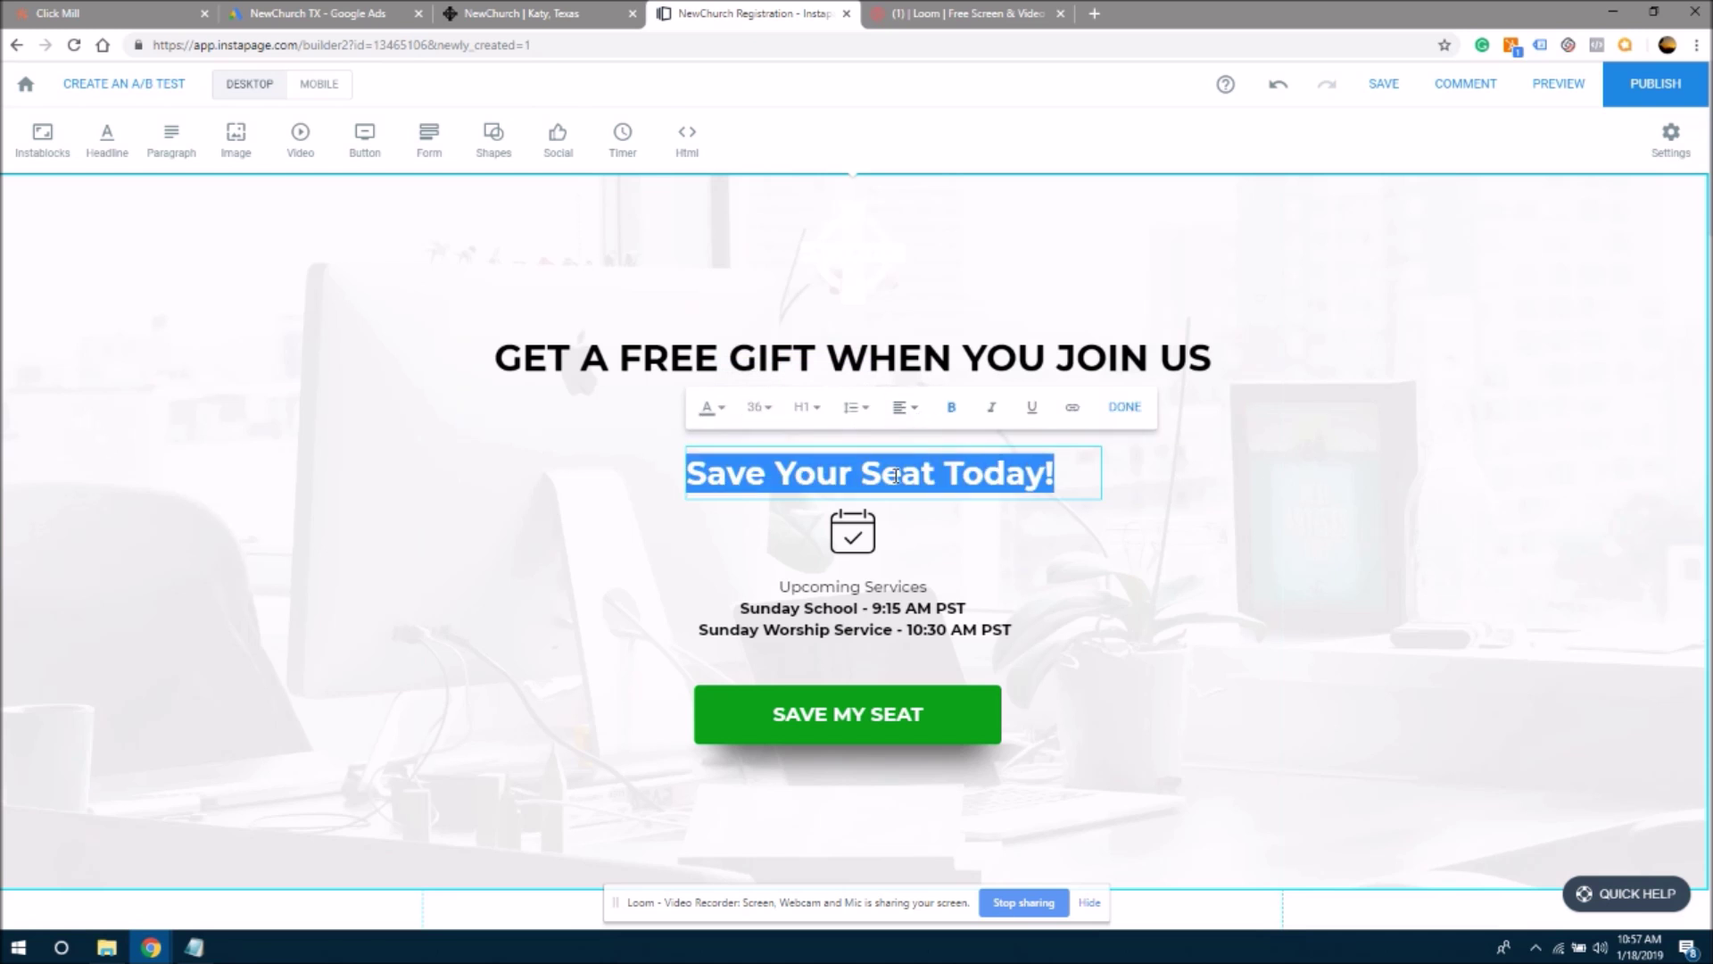
pyautogui.click(907, 494)
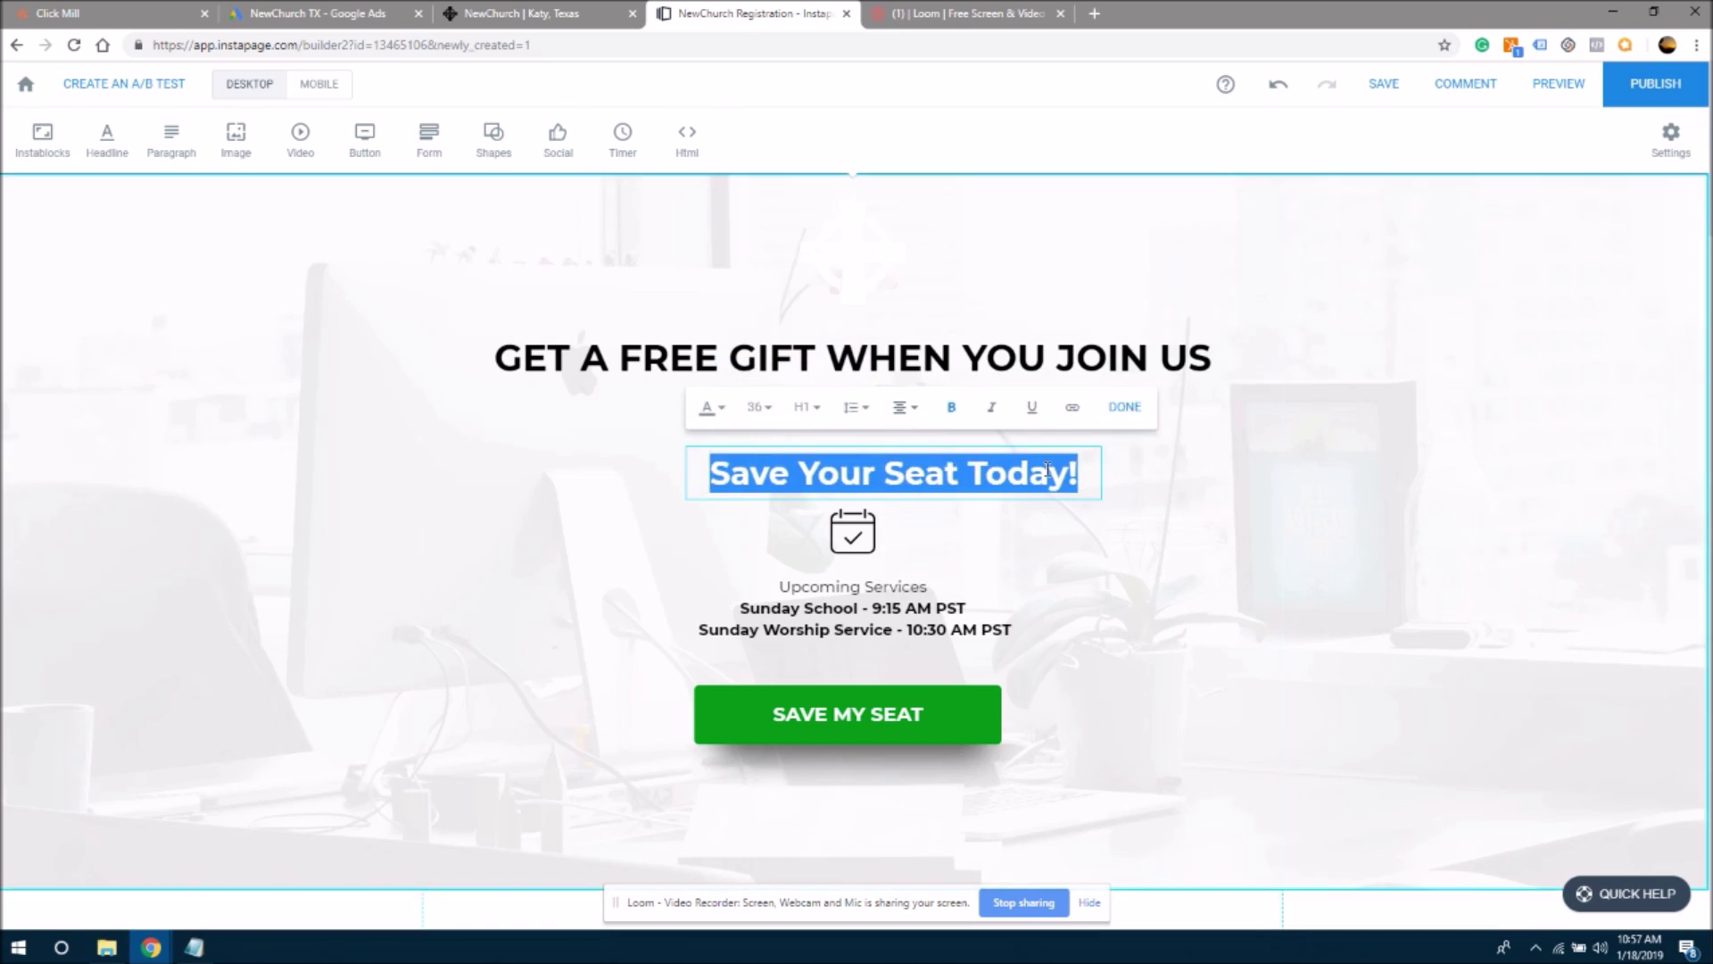
pyautogui.click(1174, 571)
pyautogui.moveTo(1005, 485); pyautogui.dragTo(966, 478)
pyautogui.click(1109, 562)
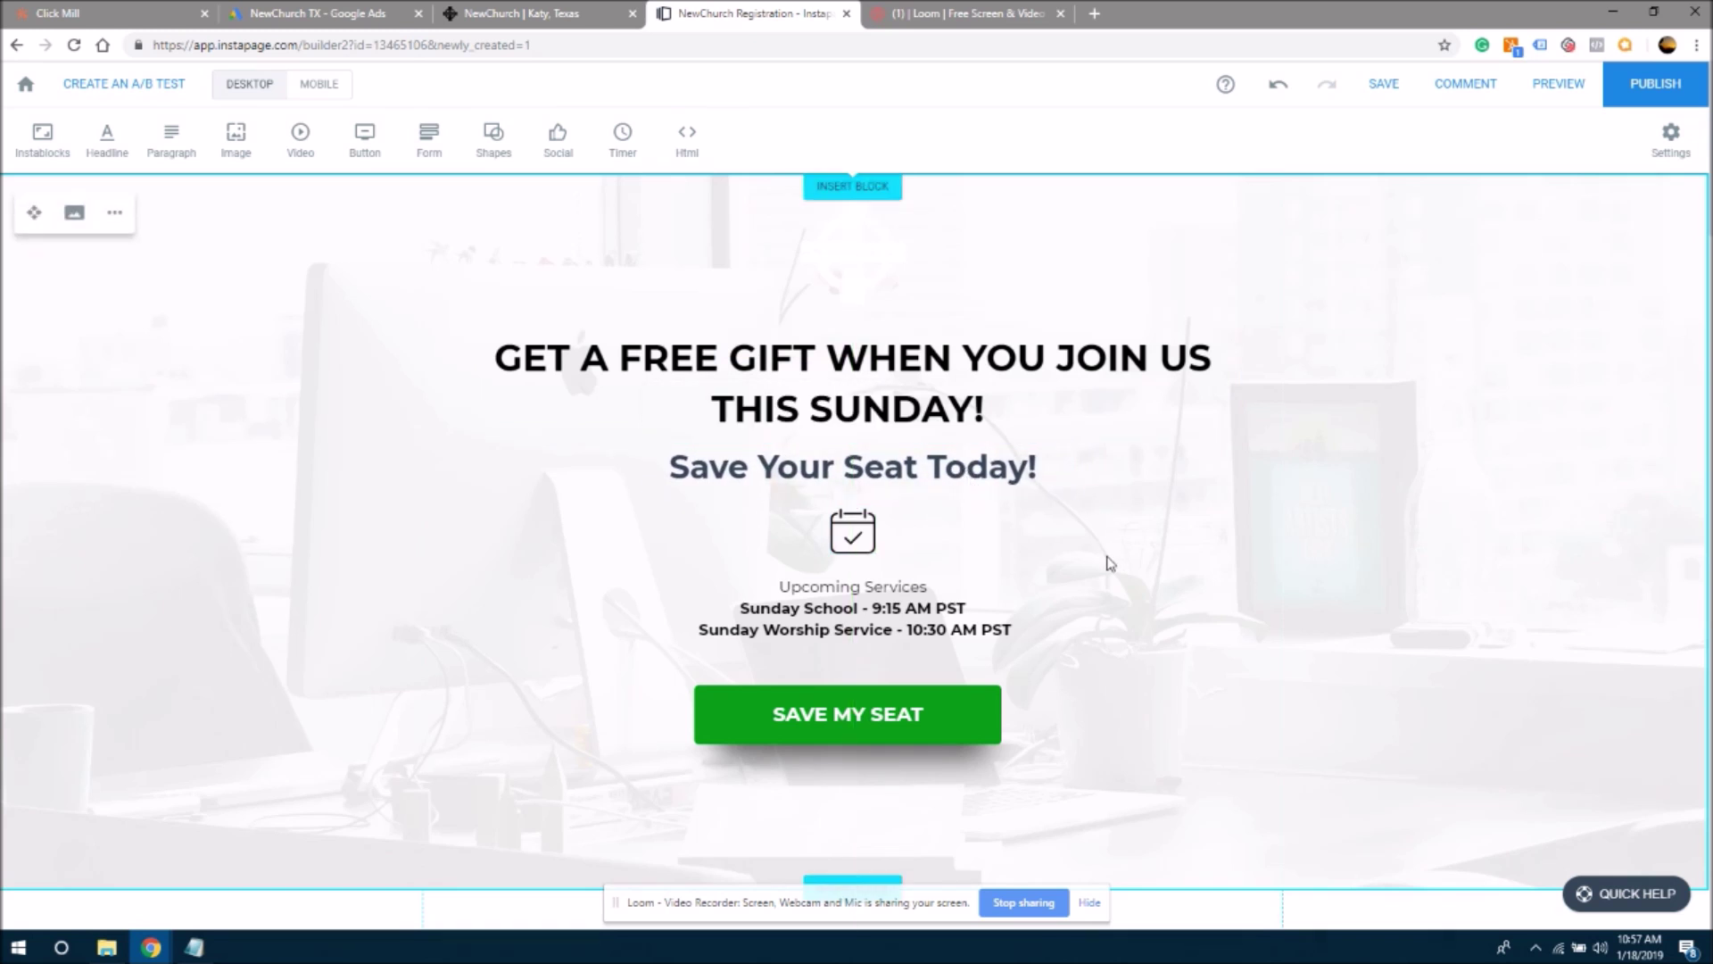
# - Make the whole subheading text black (#000000)
pyautogui.click(961, 475)
pyautogui.doubleClick(960, 475)
pyautogui.doubleClick(968, 473)
pyautogui.click(1021, 469)
pyautogui.hotkey('shift', 'Right')
pyautogui.hotkey('ctrl', 'a')
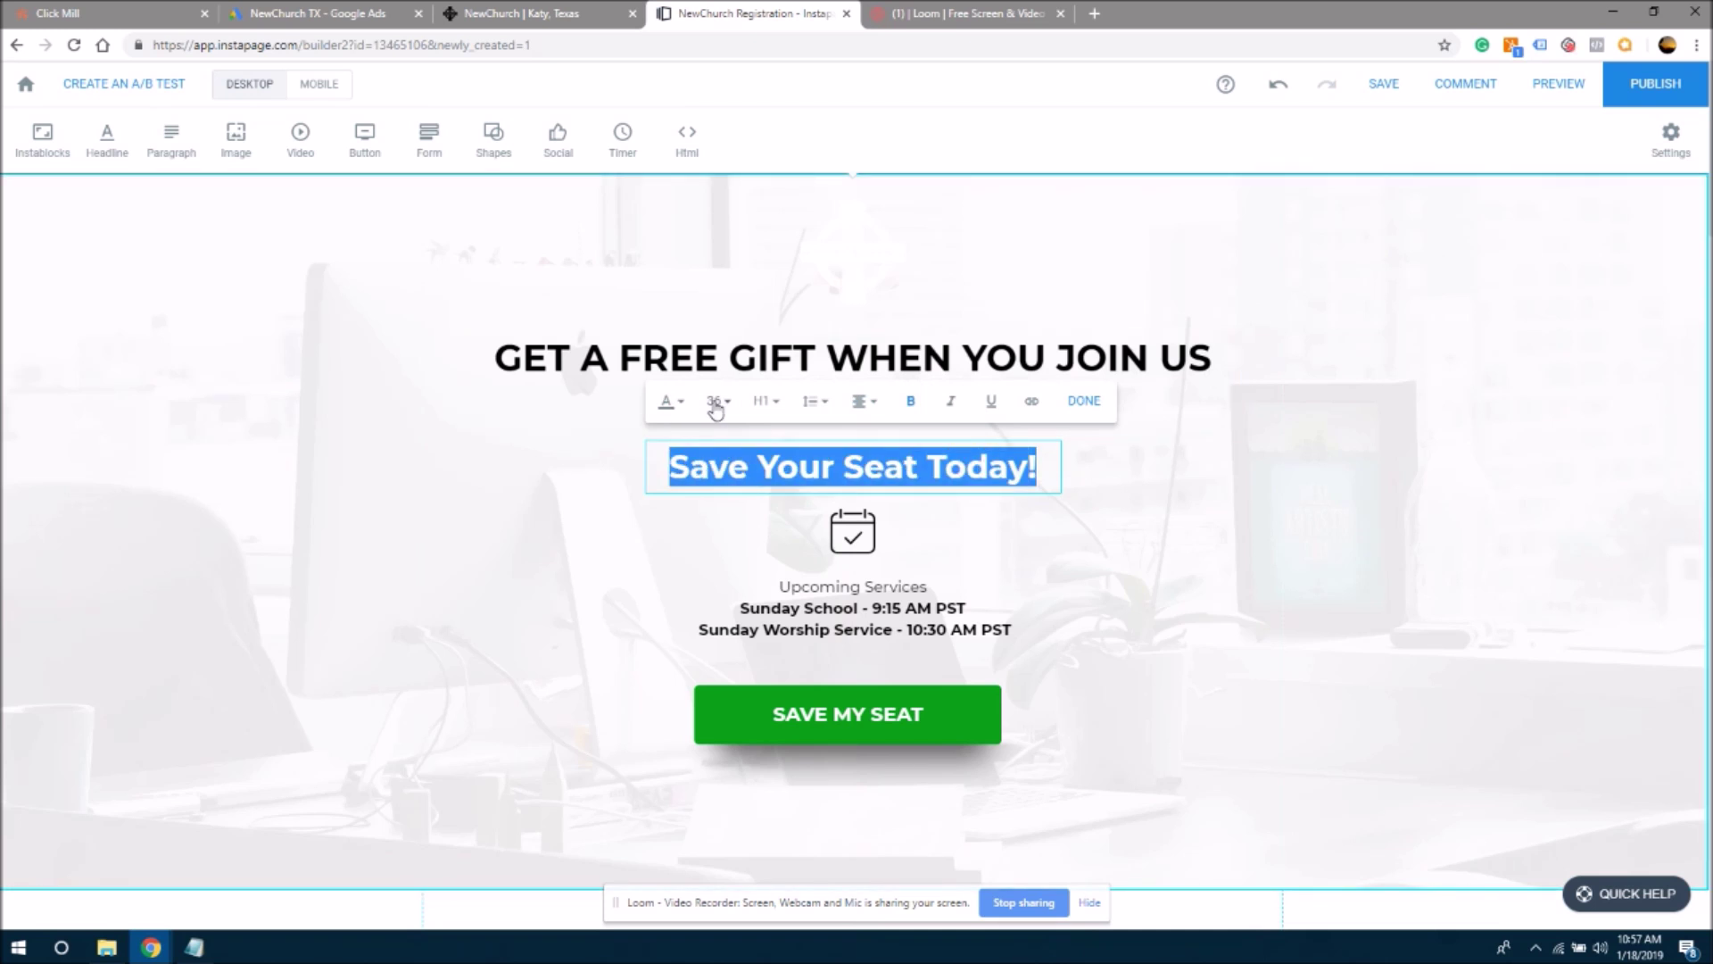
pyautogui.click(685, 408)
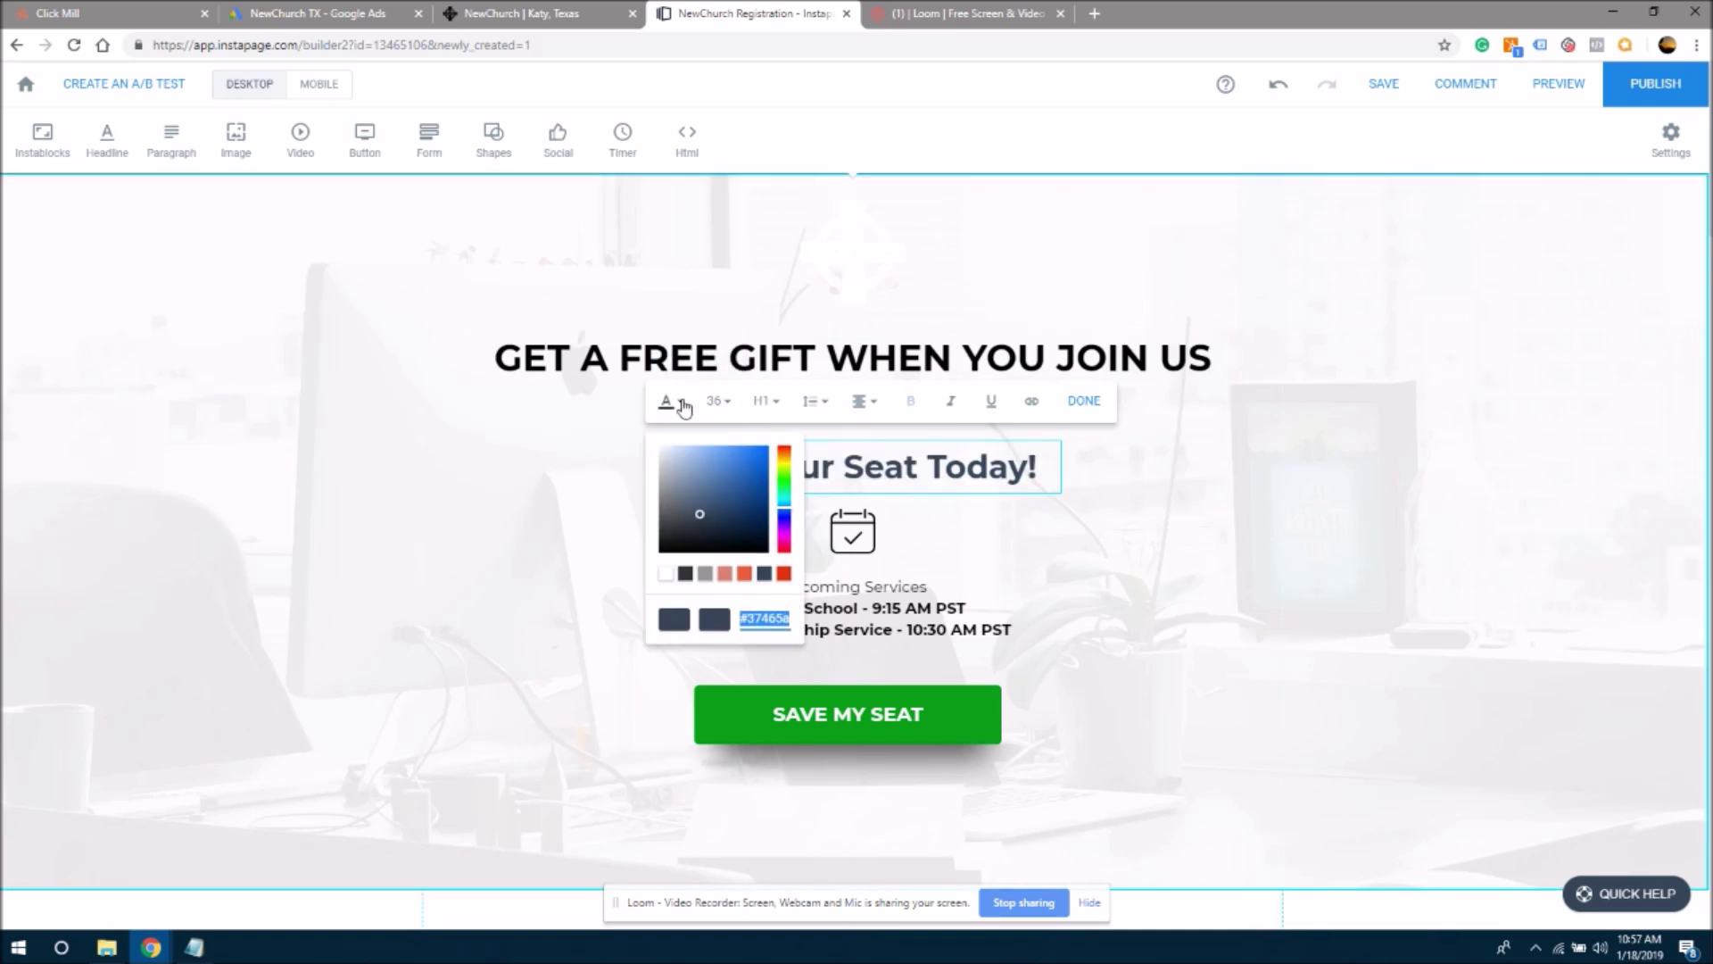
pyautogui.moveTo(695, 514); pyautogui.dragTo(635, 578)
pyautogui.click(635, 579)
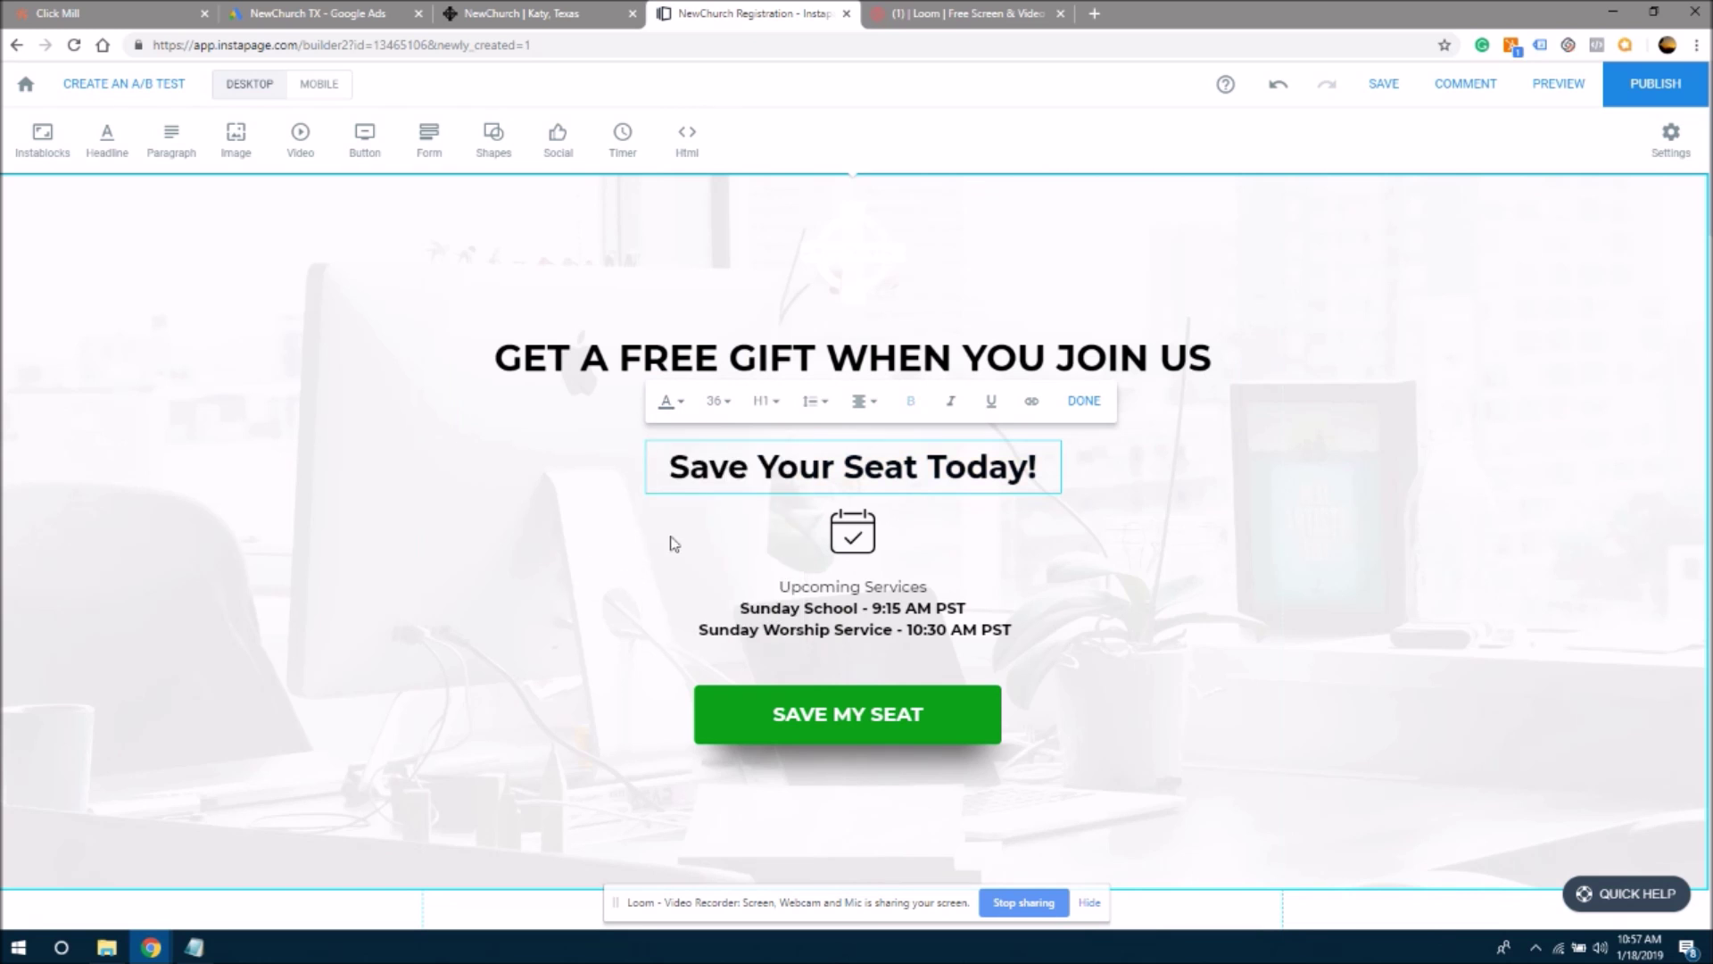
pyautogui.click(1273, 563)
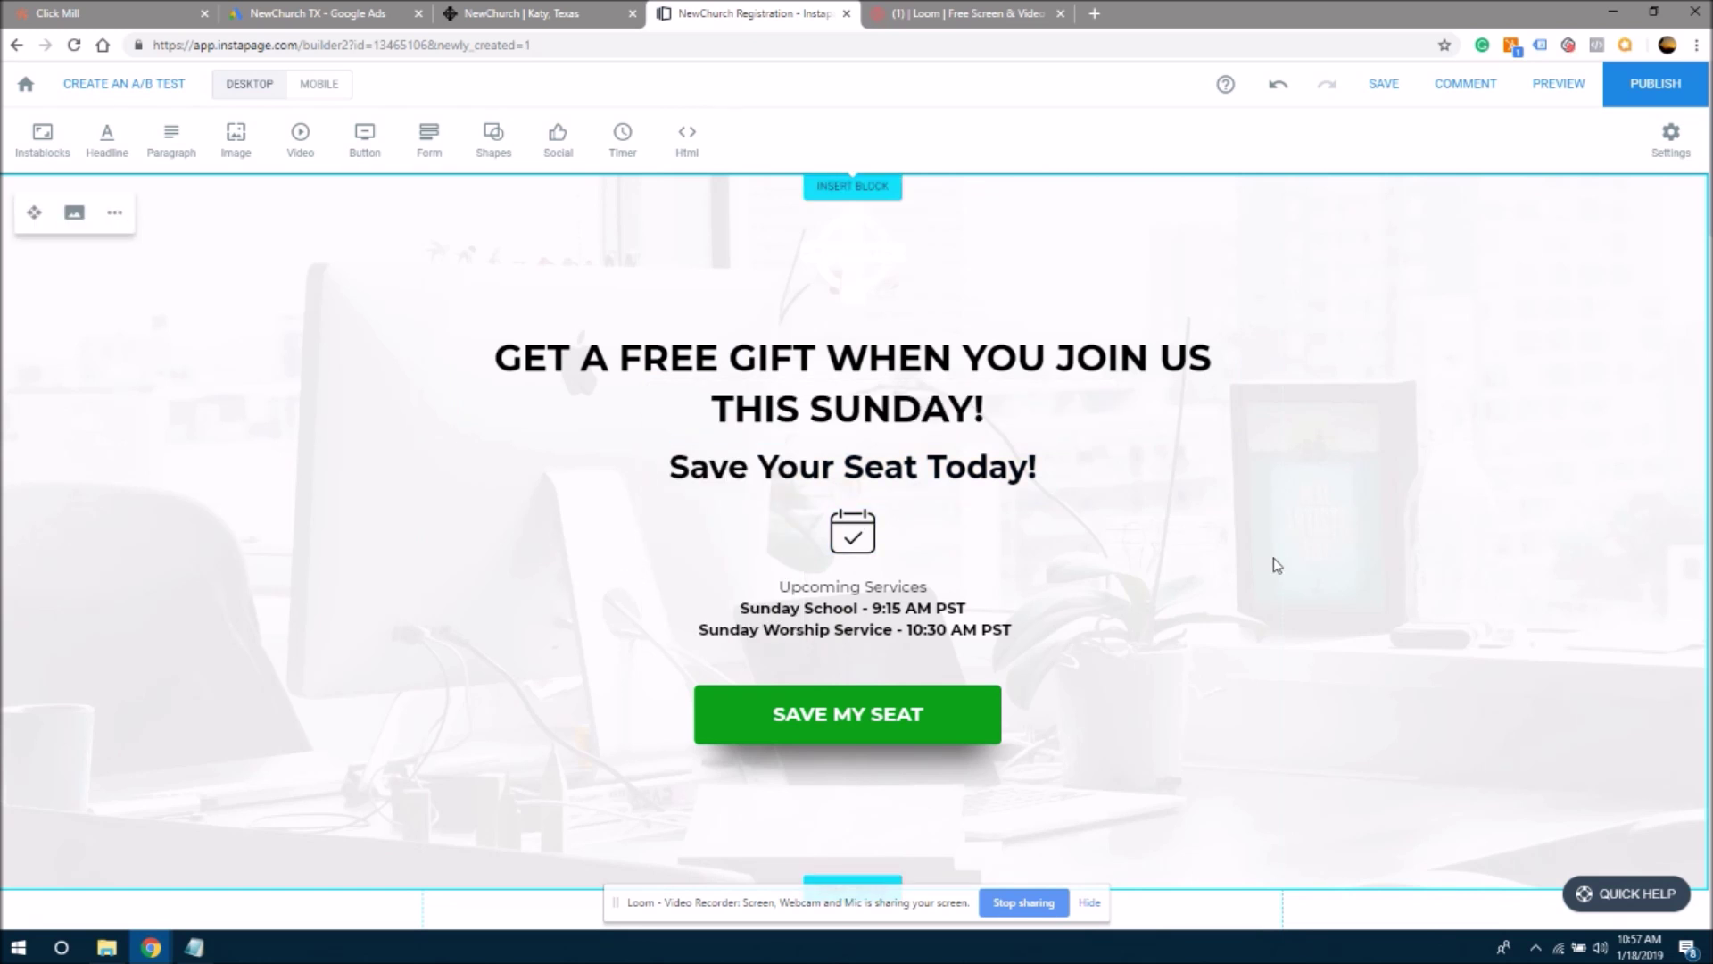
# - Set the subheading's font size to 28, down from 36
pyautogui.click(926, 486)
pyautogui.doubleClick(924, 475)
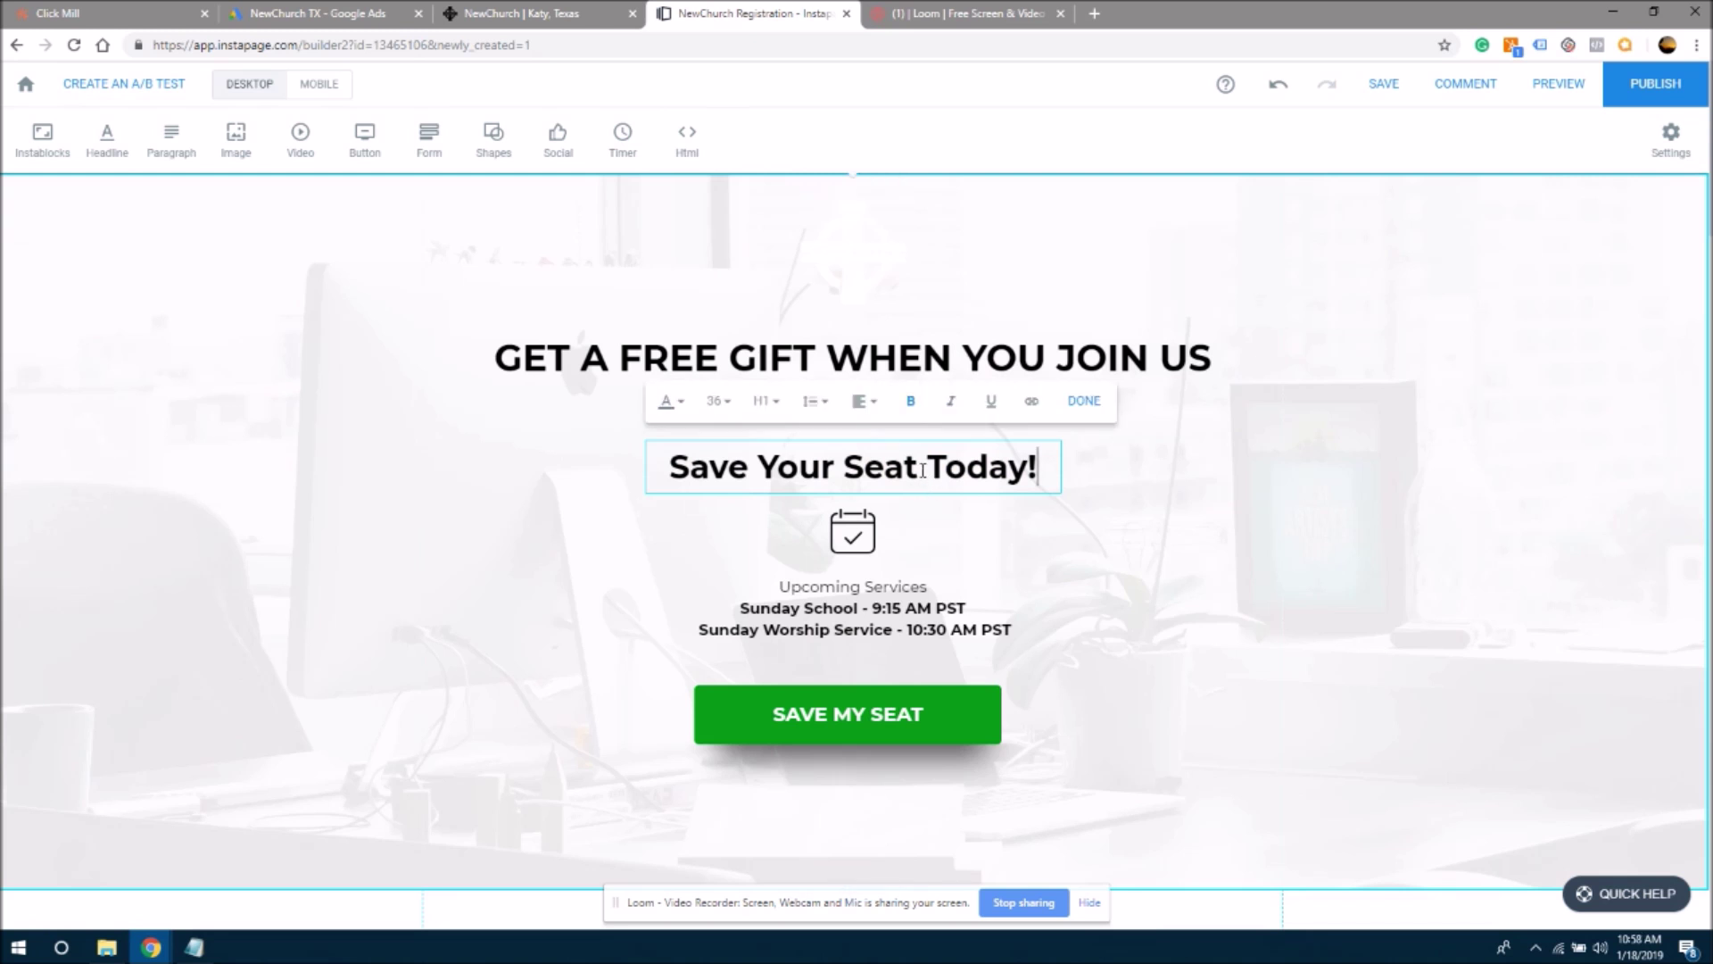
pyautogui.moveTo(1032, 467); pyautogui.dragTo(558, 483)
pyautogui.click(714, 402)
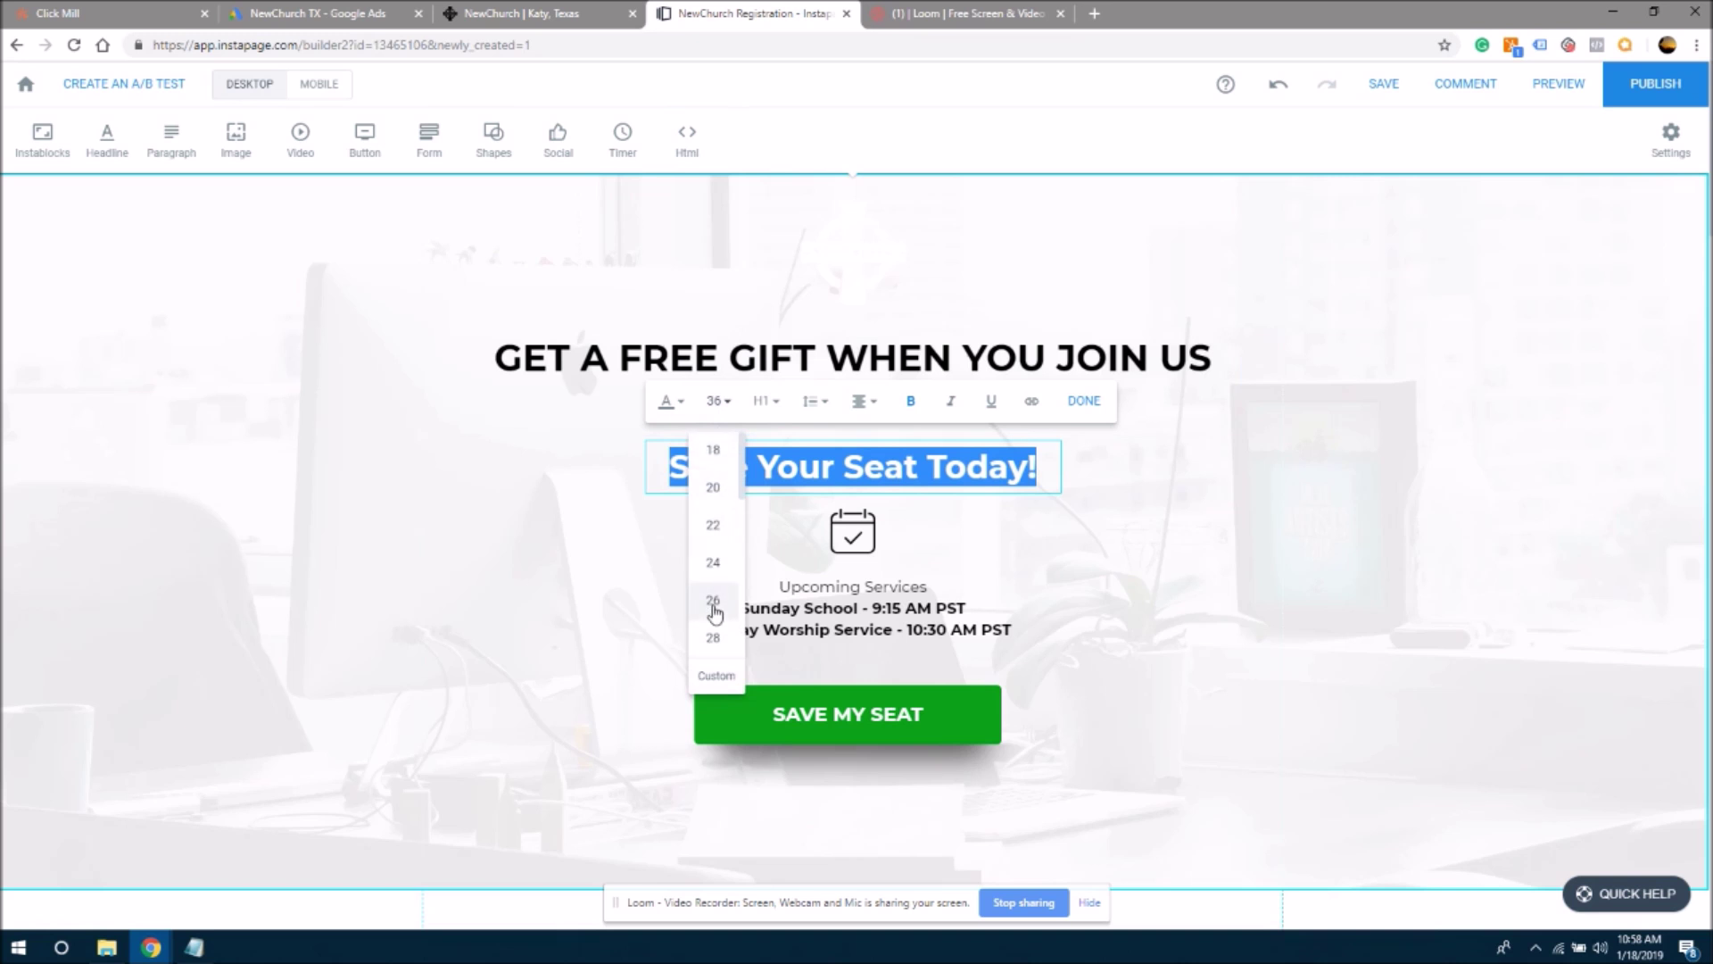
pyautogui.scroll(-1, 742, 496)
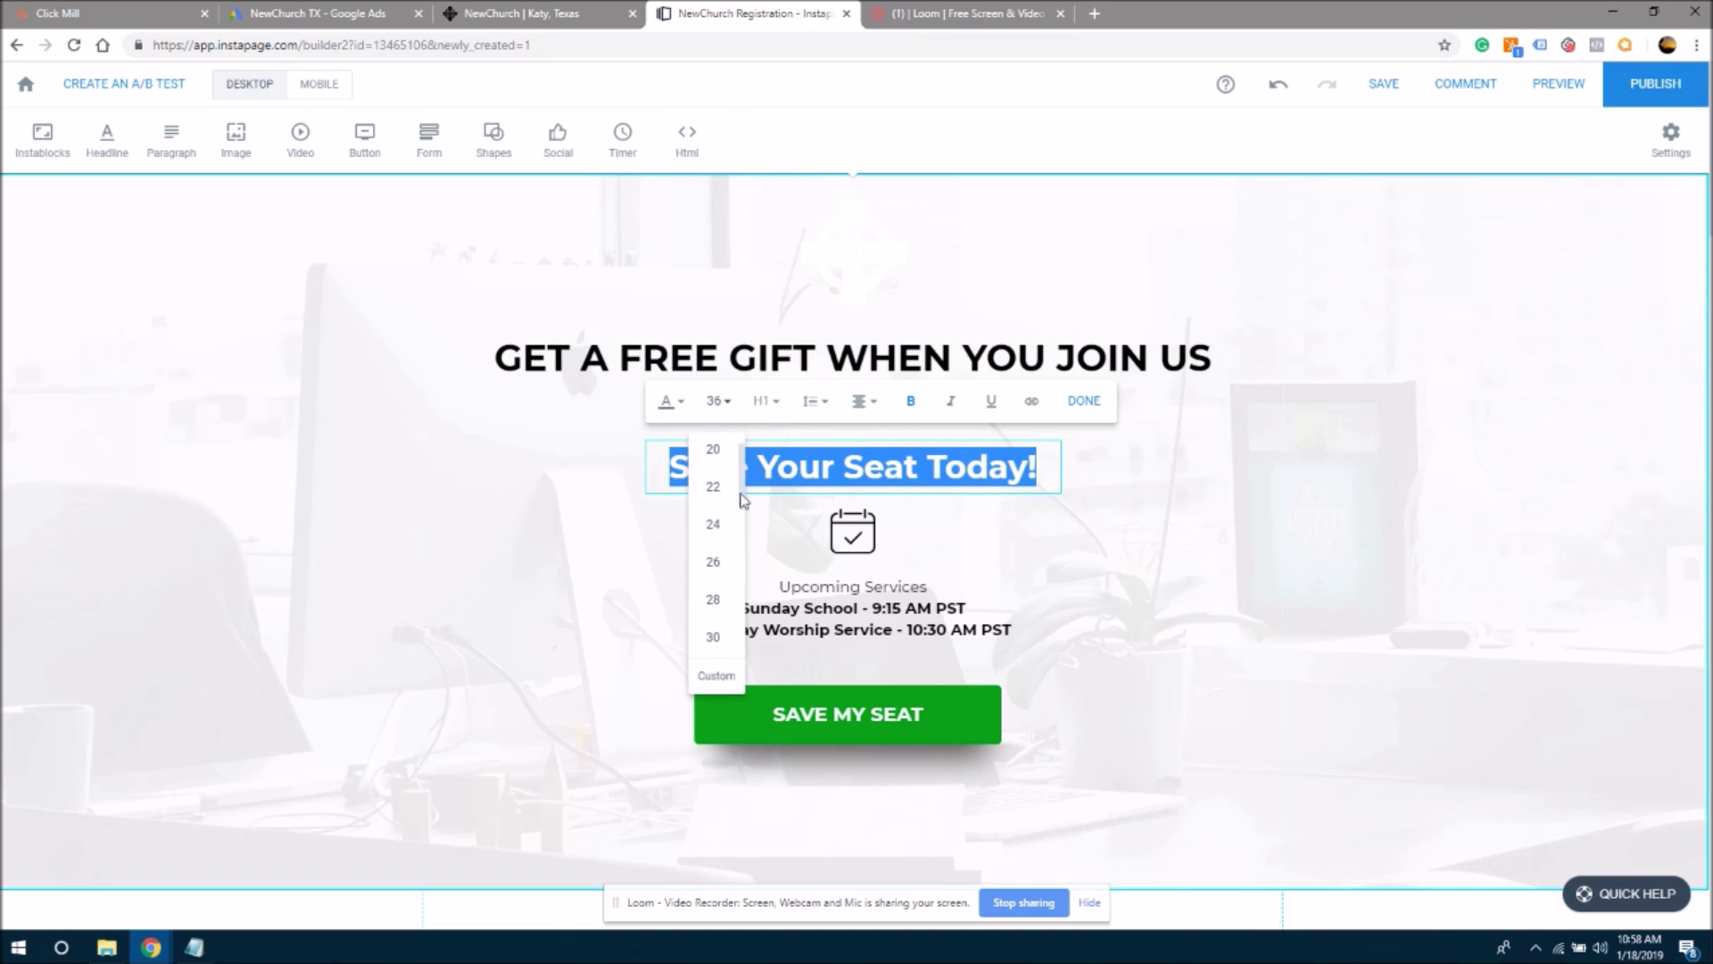
pyautogui.click(713, 524)
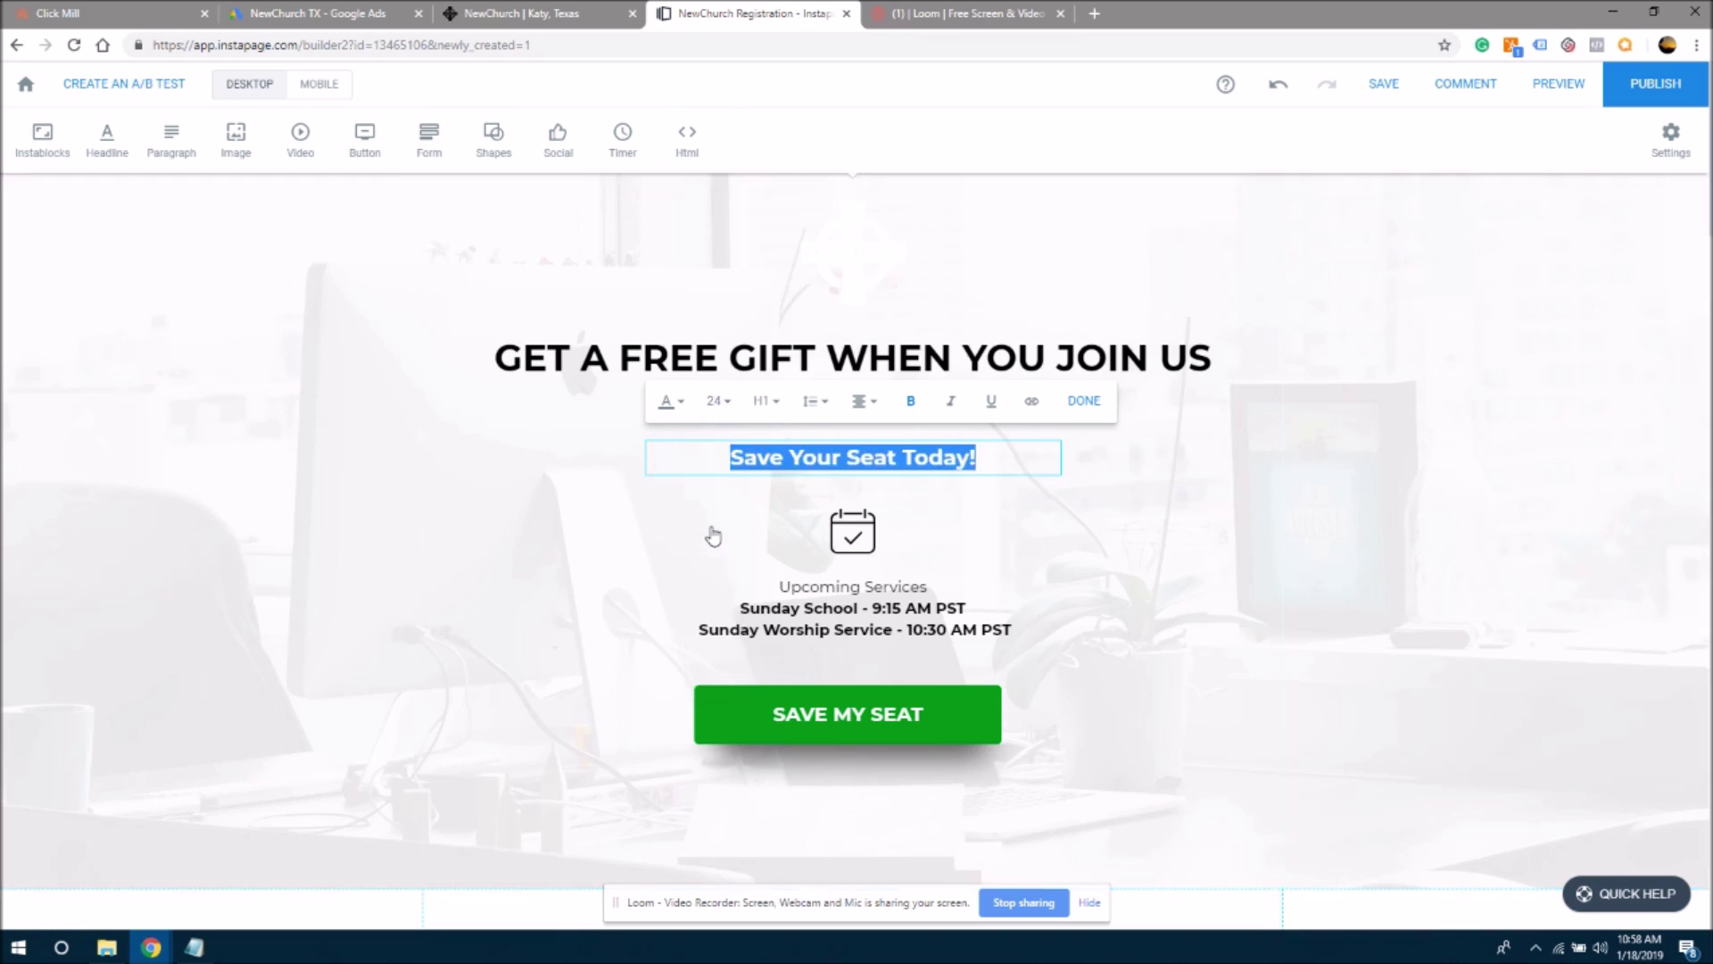
pyautogui.click(721, 404)
pyautogui.click(574, 581)
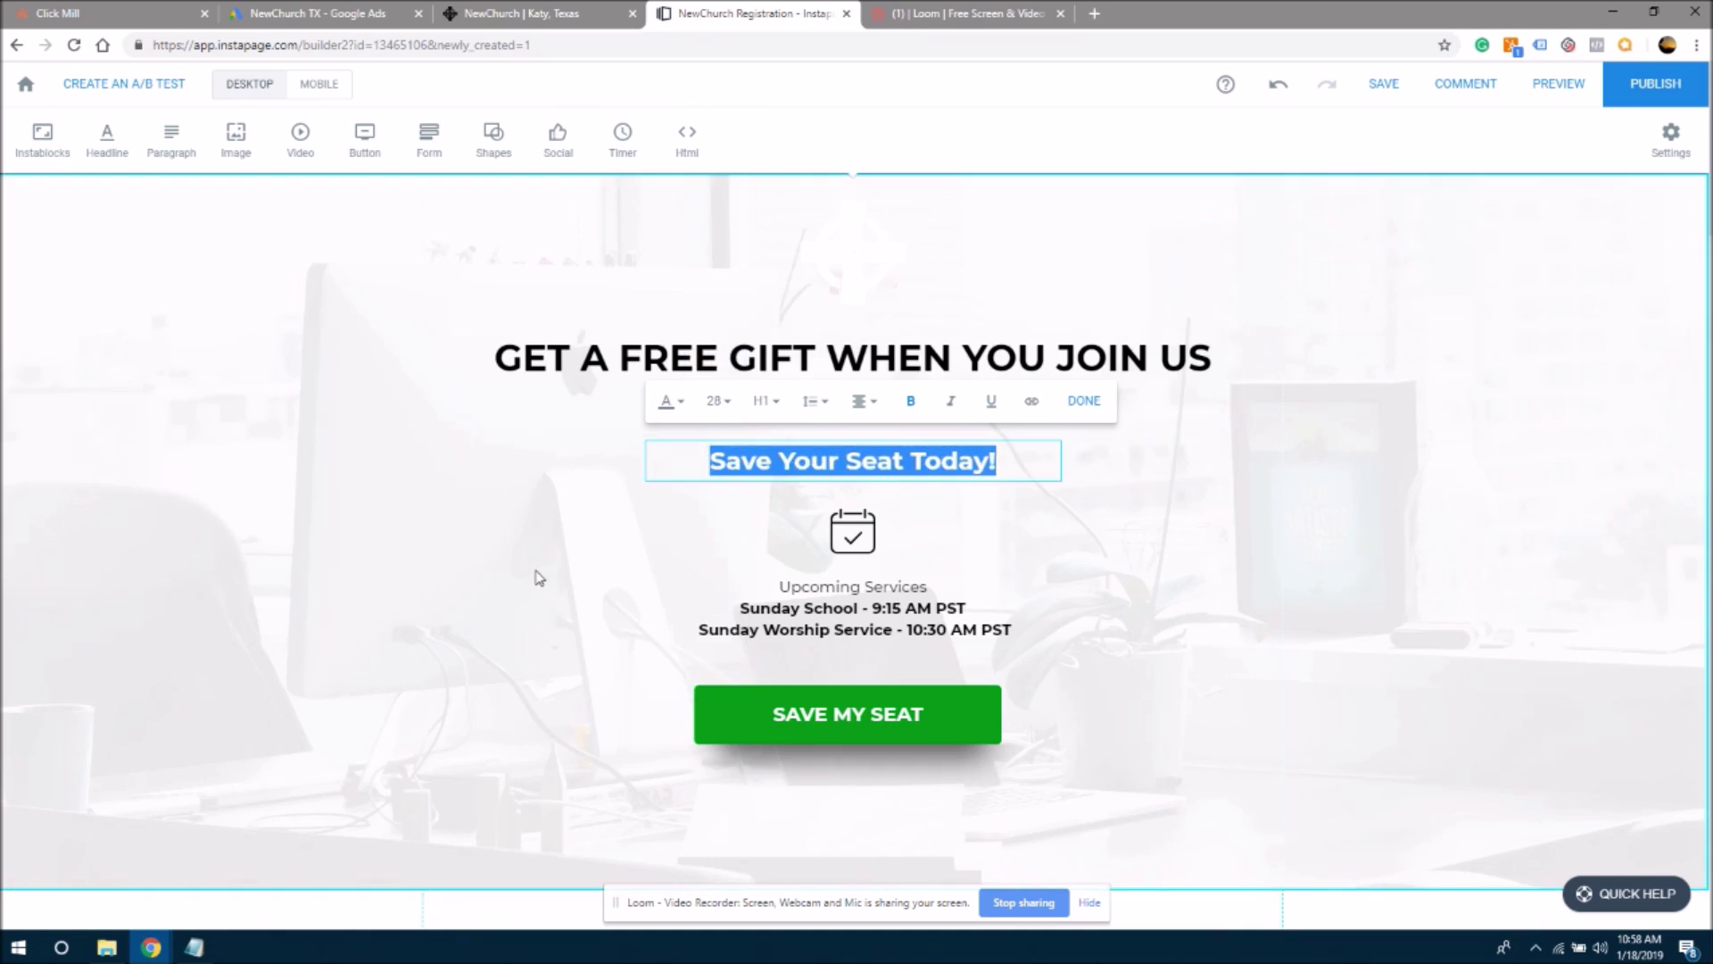
pyautogui.click(535, 579)
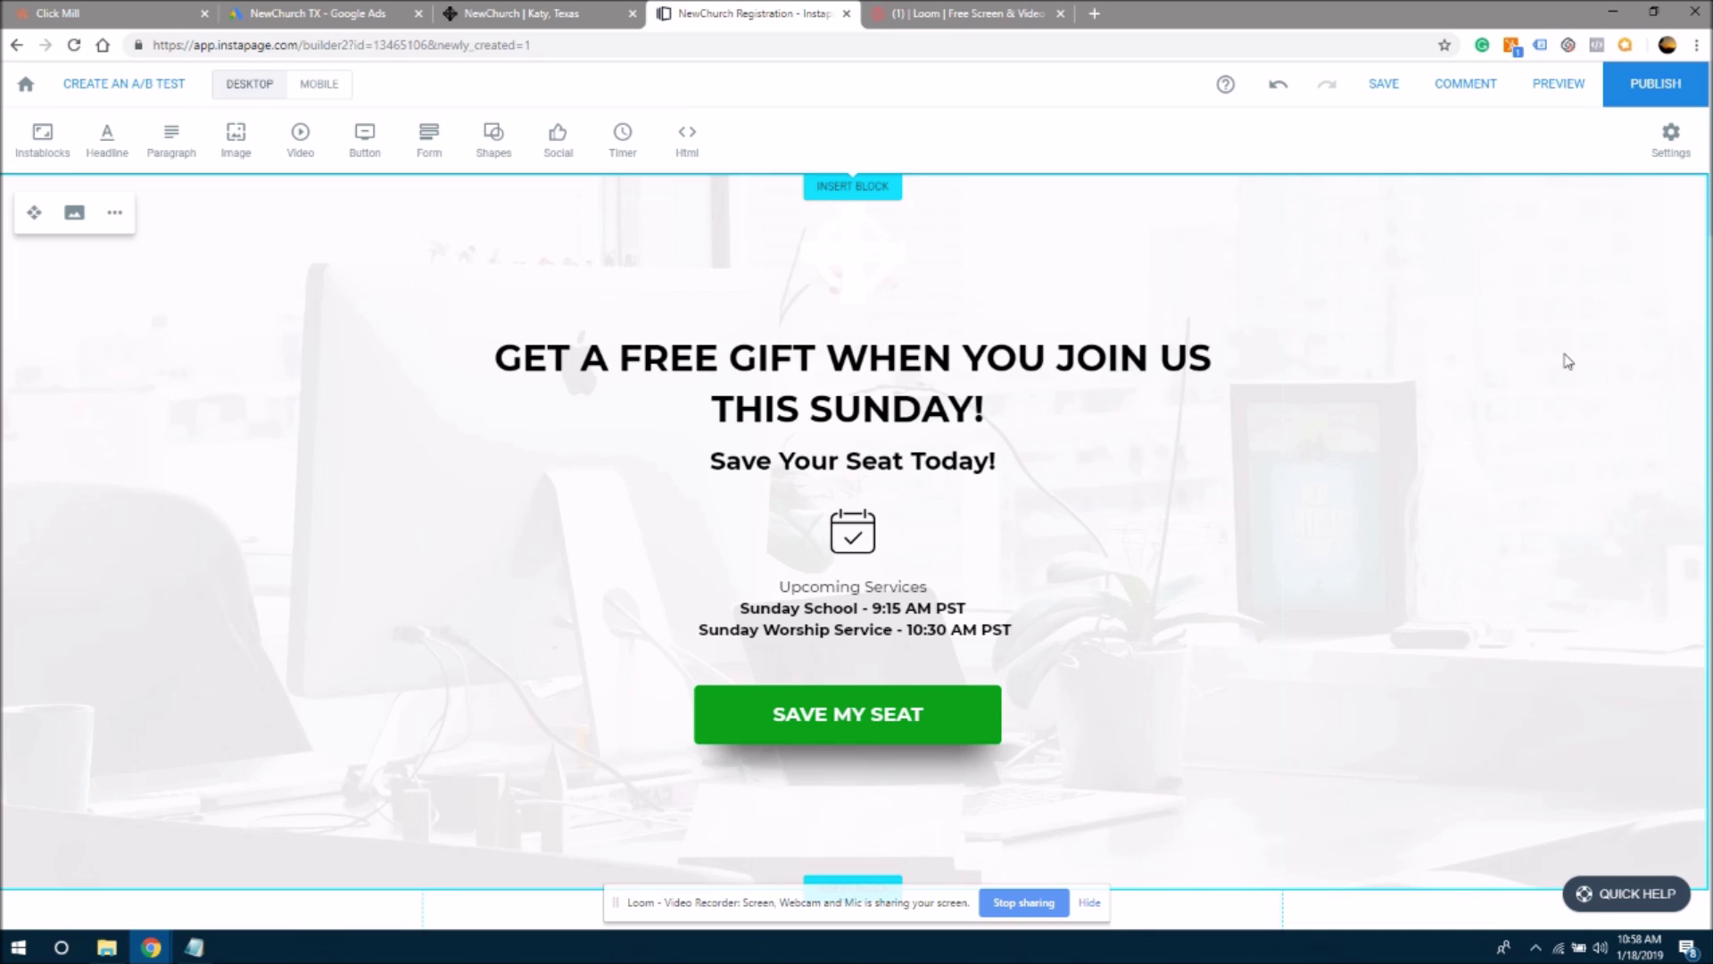
pyautogui.click(858, 260)
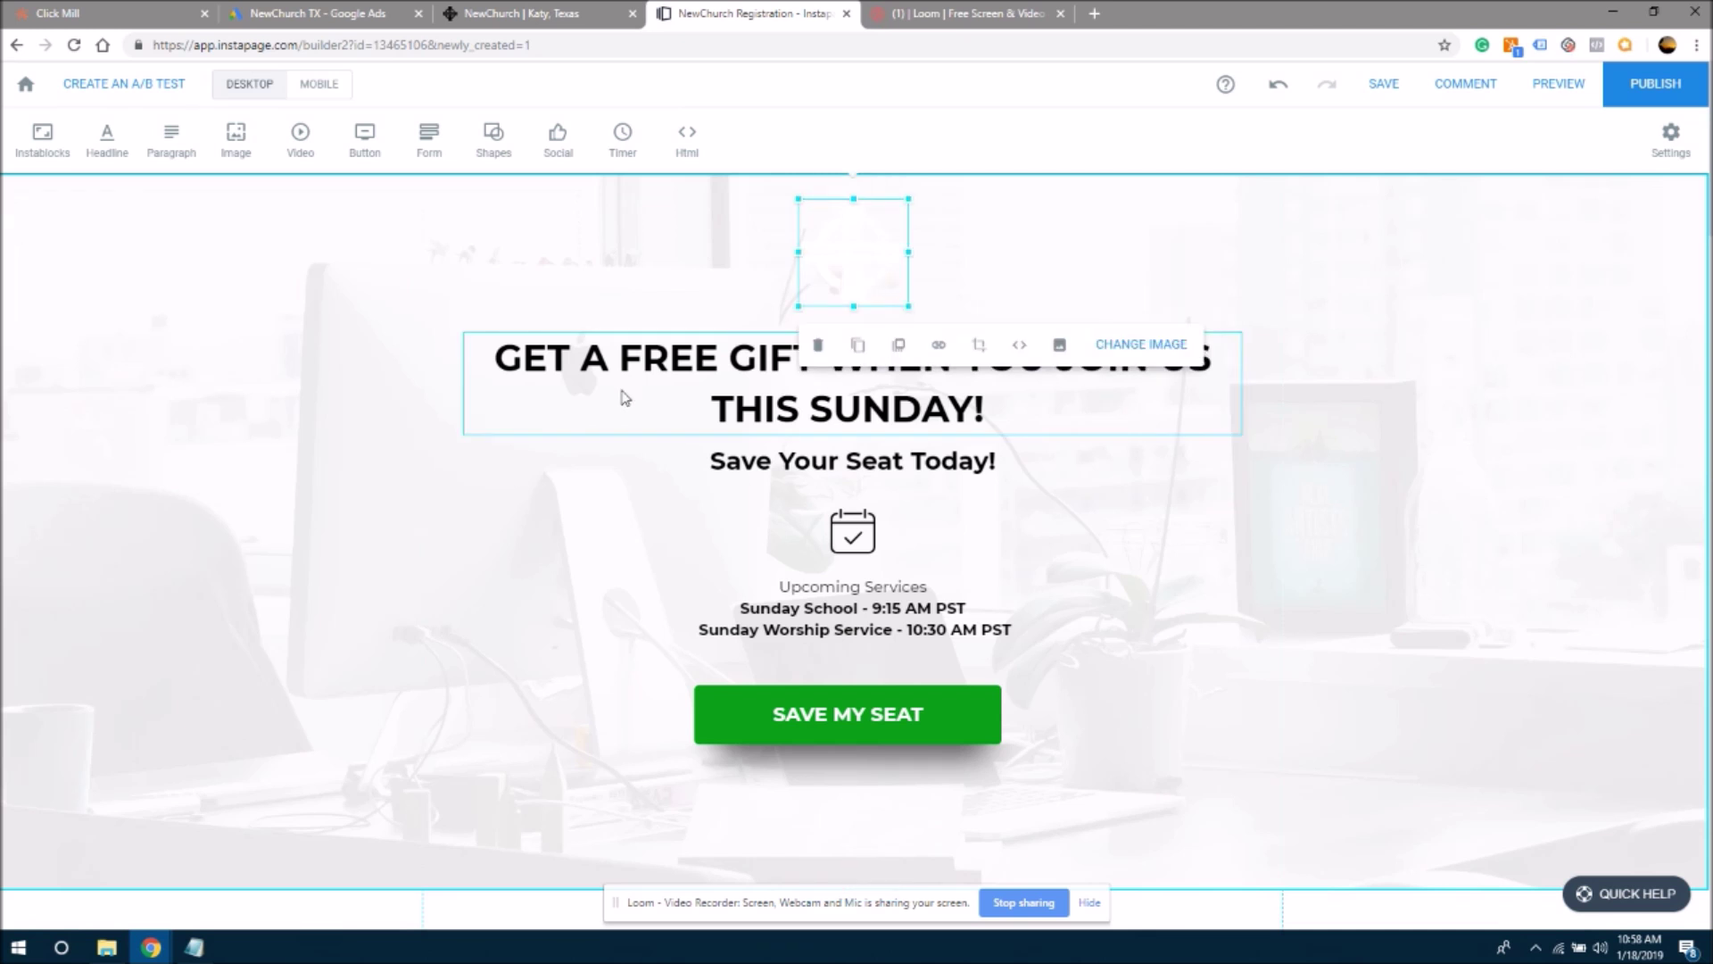
pyautogui.click(336, 415)
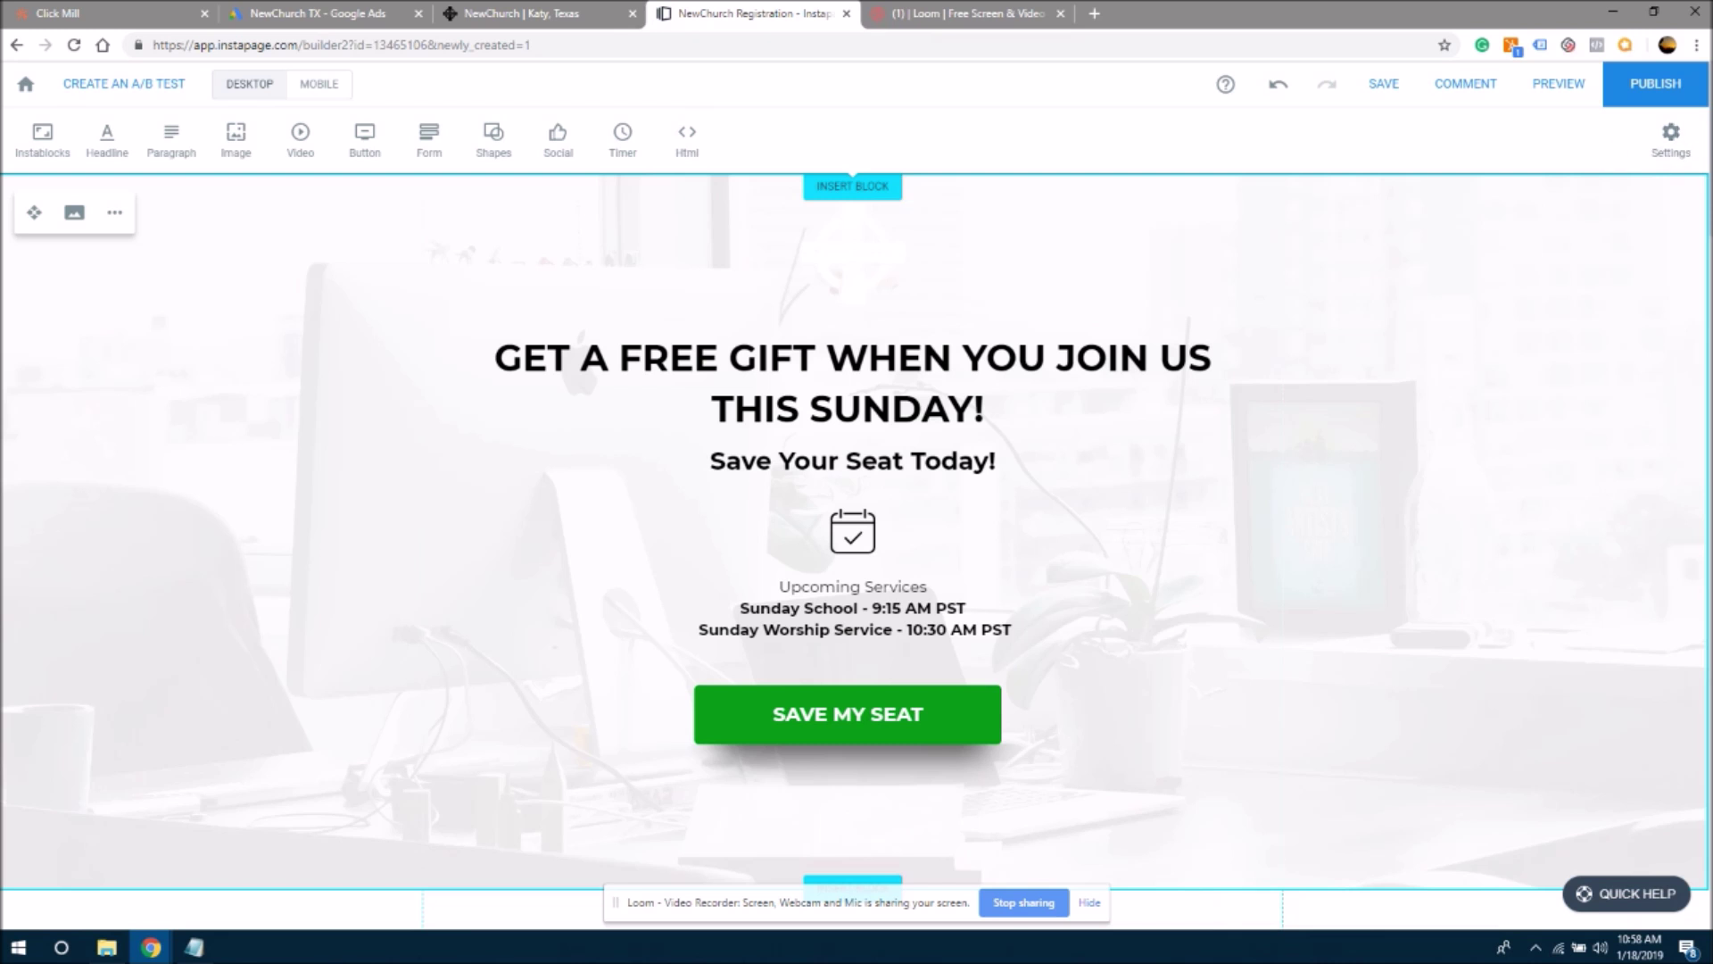
pyautogui.scroll(-1, 961, 926)
pyautogui.scroll(1, 961, 926)
pyautogui.click(522, 13)
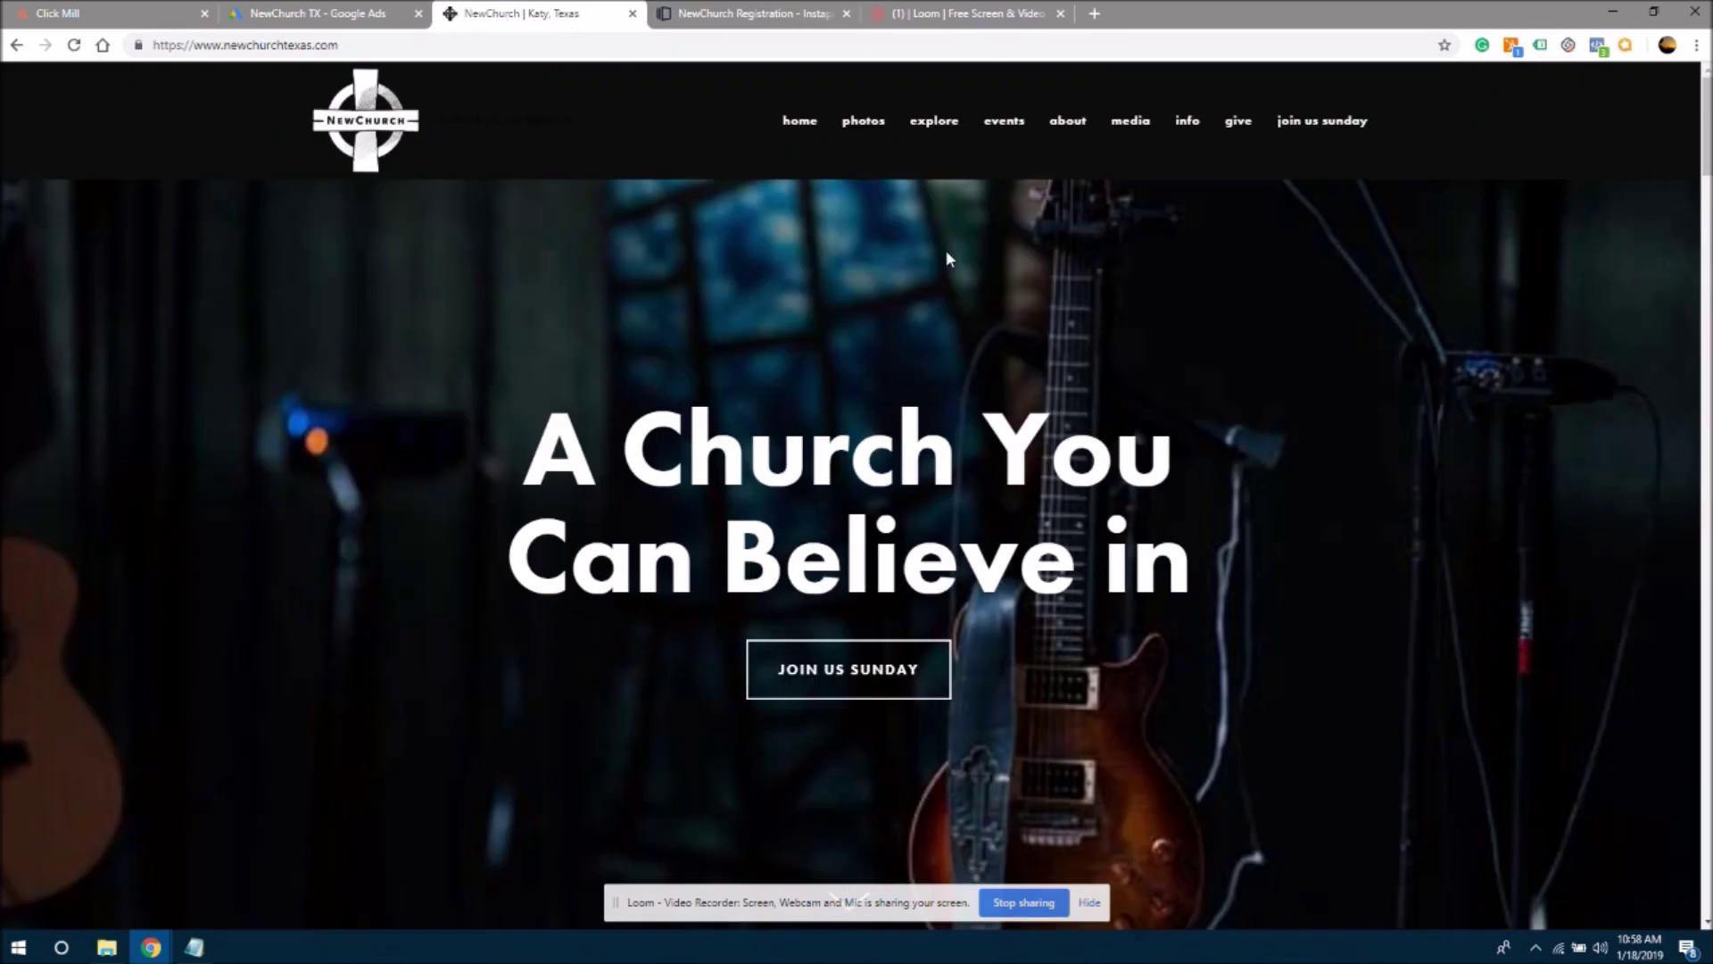
pyautogui.moveTo(1704, 120)
pyautogui.mouseDown()
pyautogui.moveTo(1708, 410)
pyautogui.moveTo(1706, 125)
pyautogui.mouseUp()
pyautogui.click(766, 11)
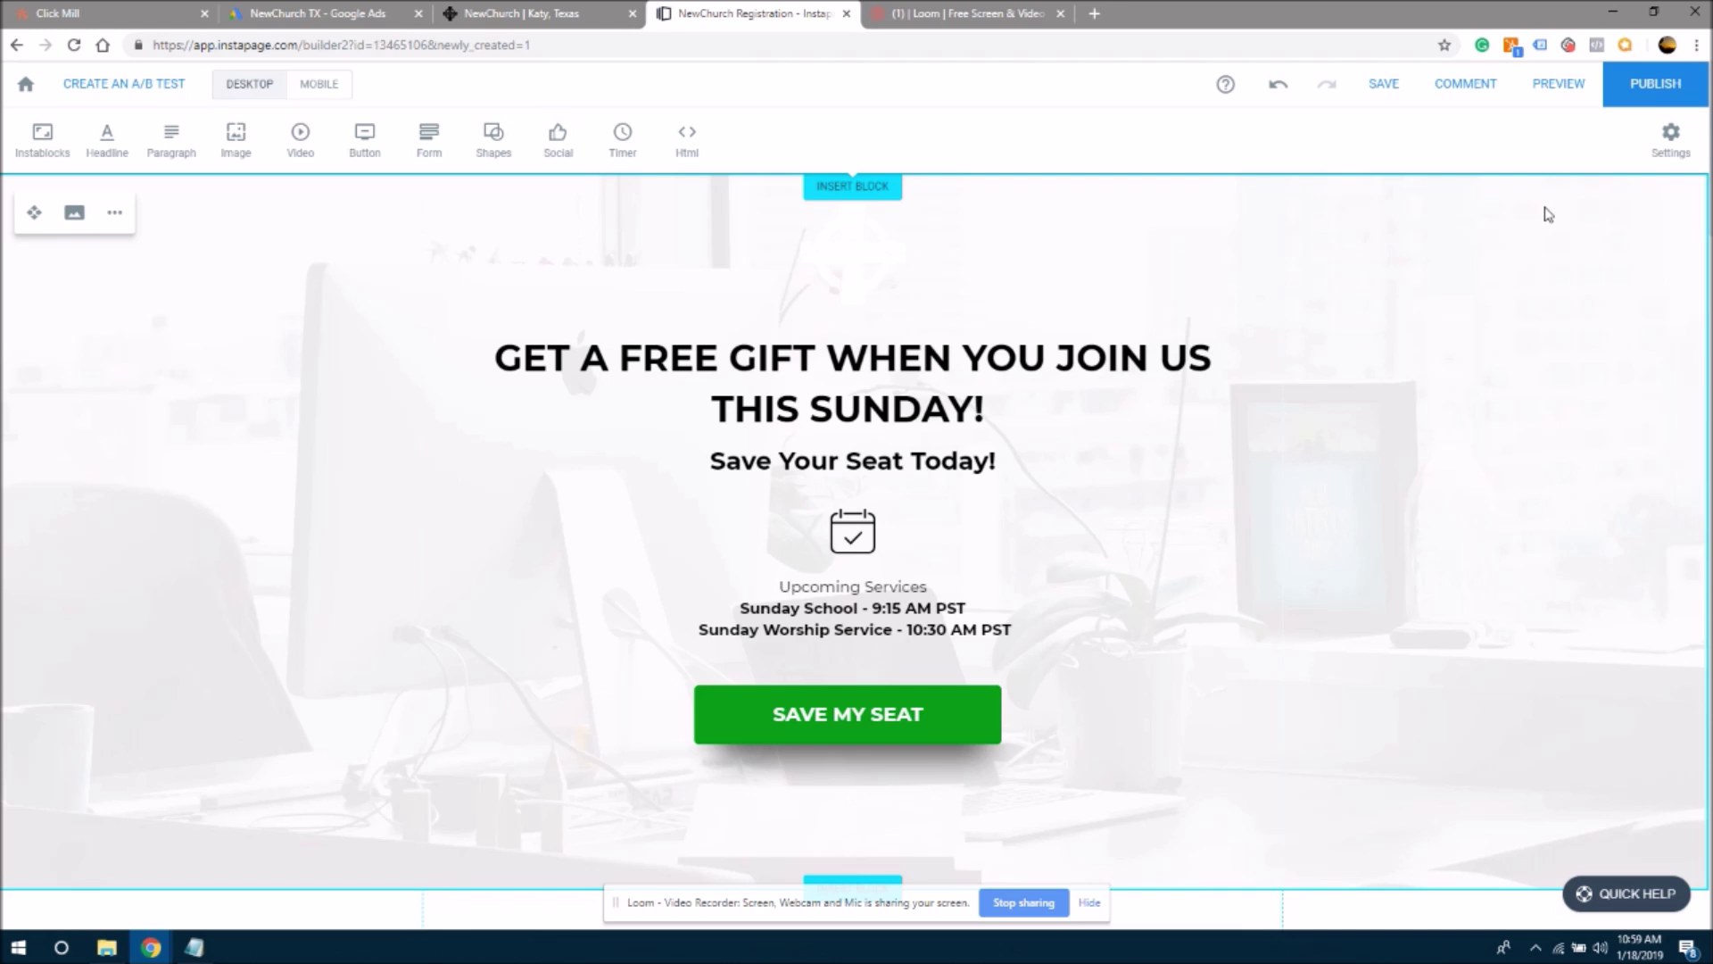
# - Rename the 'Get the information' section heading to 'Meet The Pastor'
pyautogui.moveTo(1705, 183); pyautogui.dragTo(1704, 297)
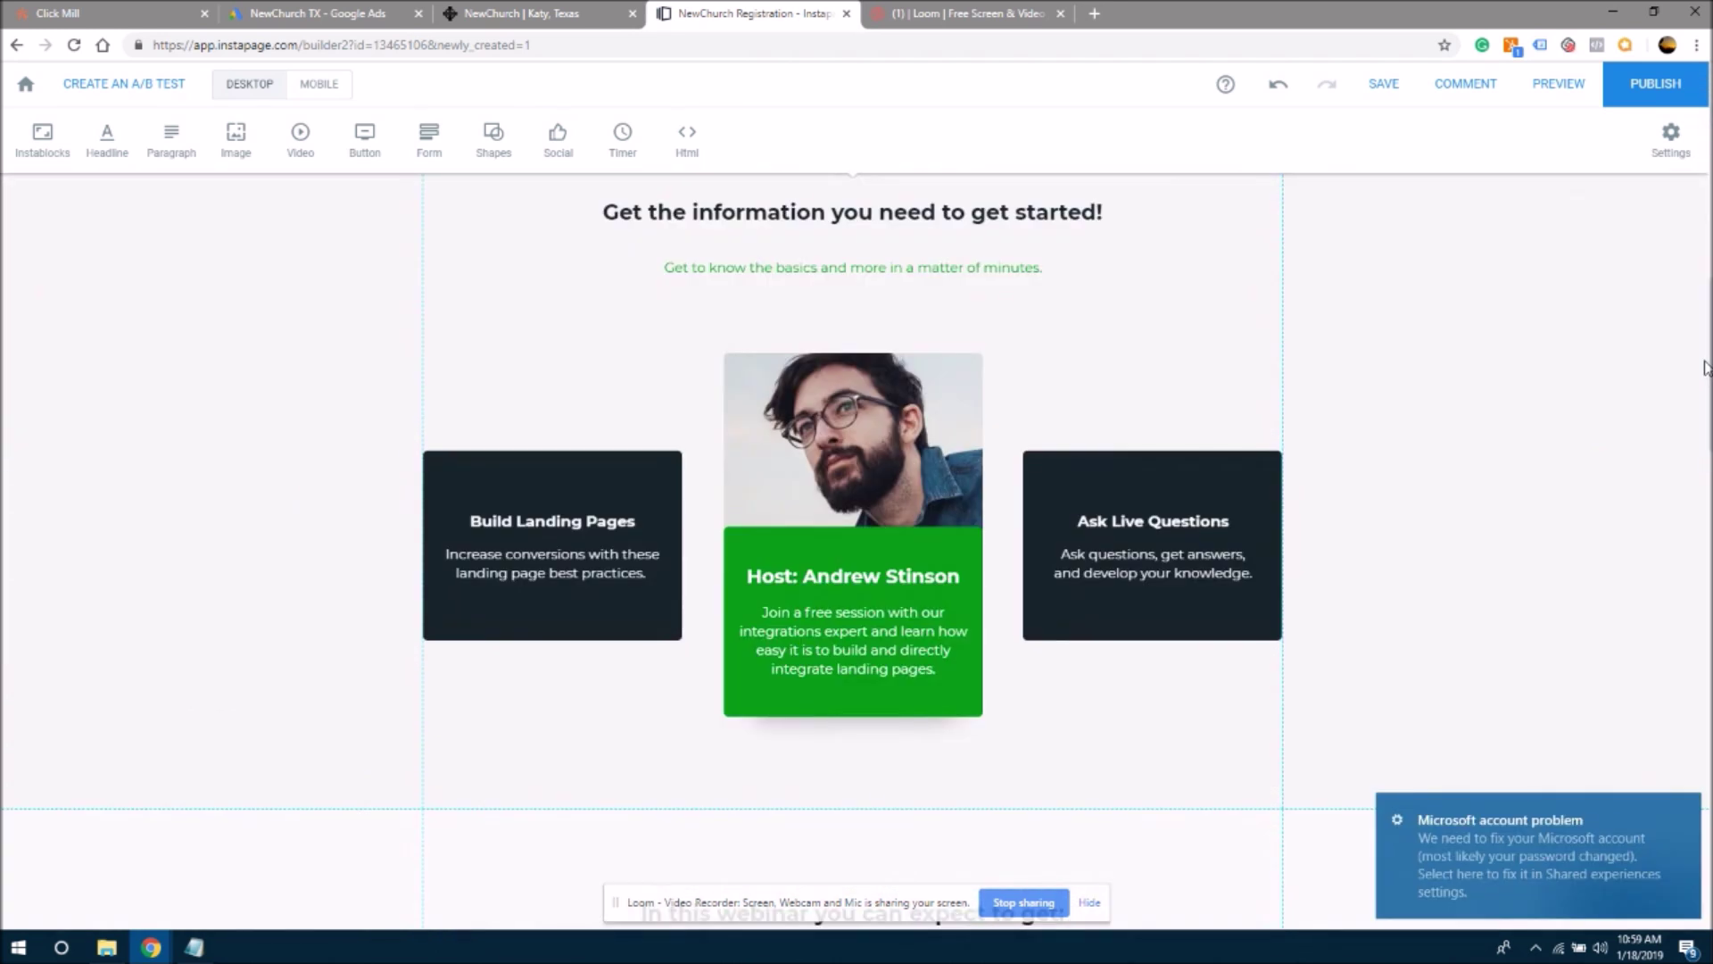
pyautogui.click(541, 261)
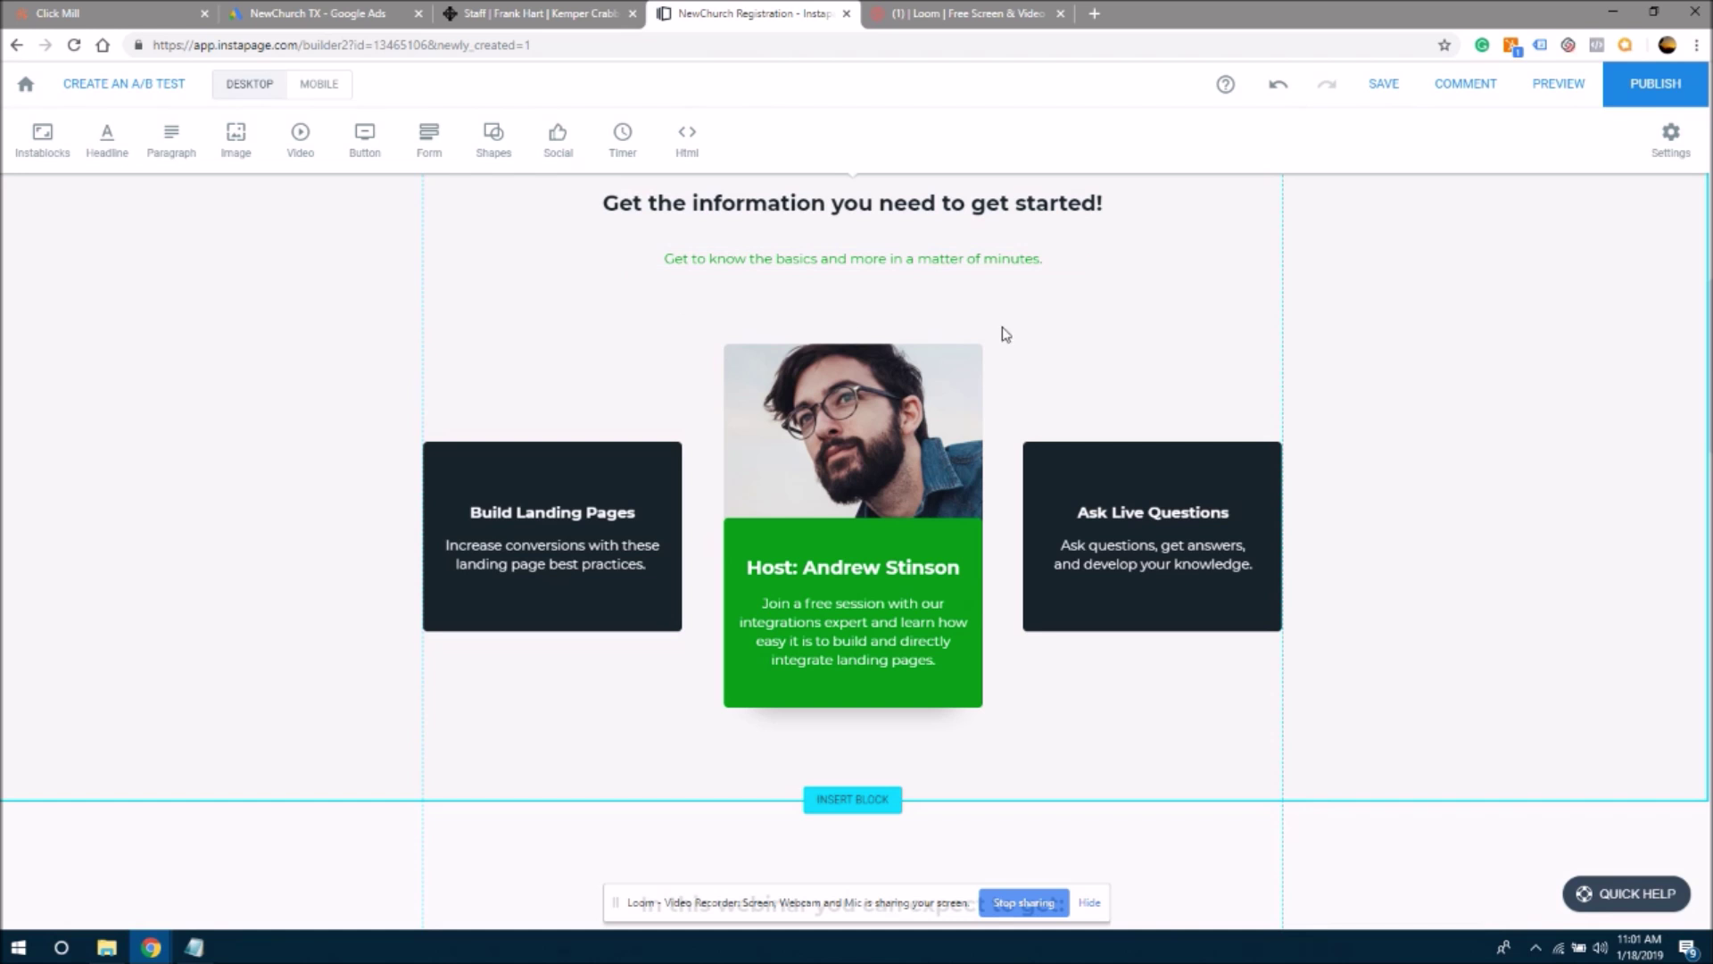
pyautogui.click(1015, 212)
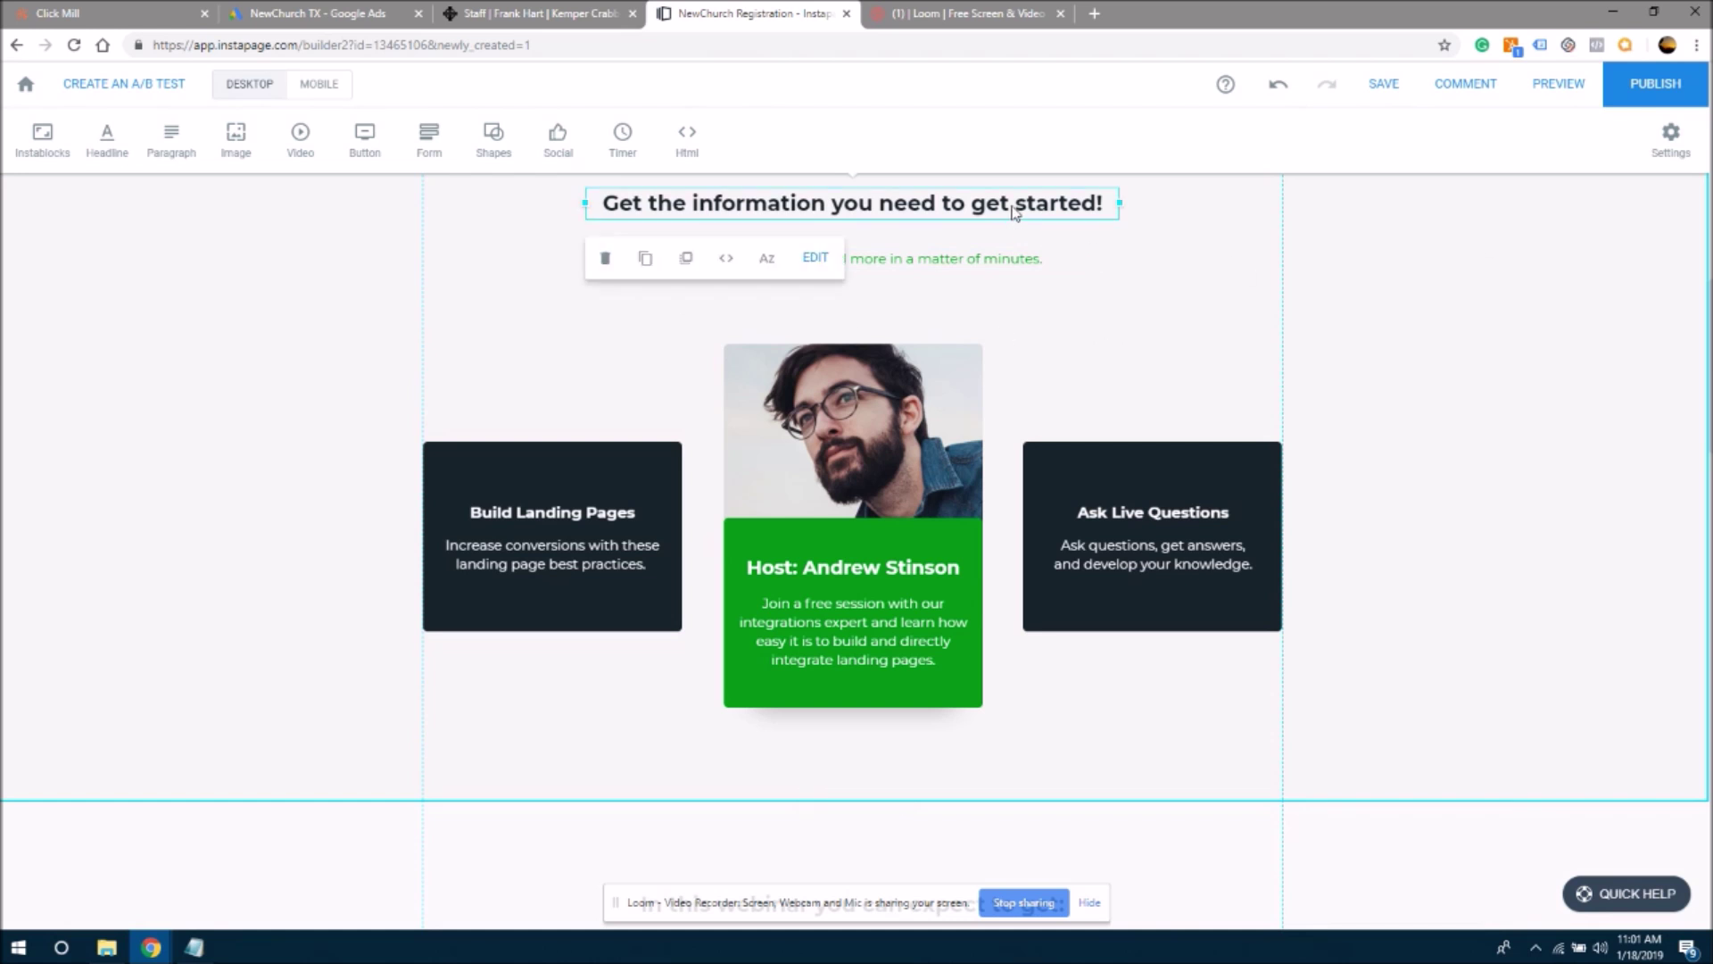
pyautogui.click(1015, 208)
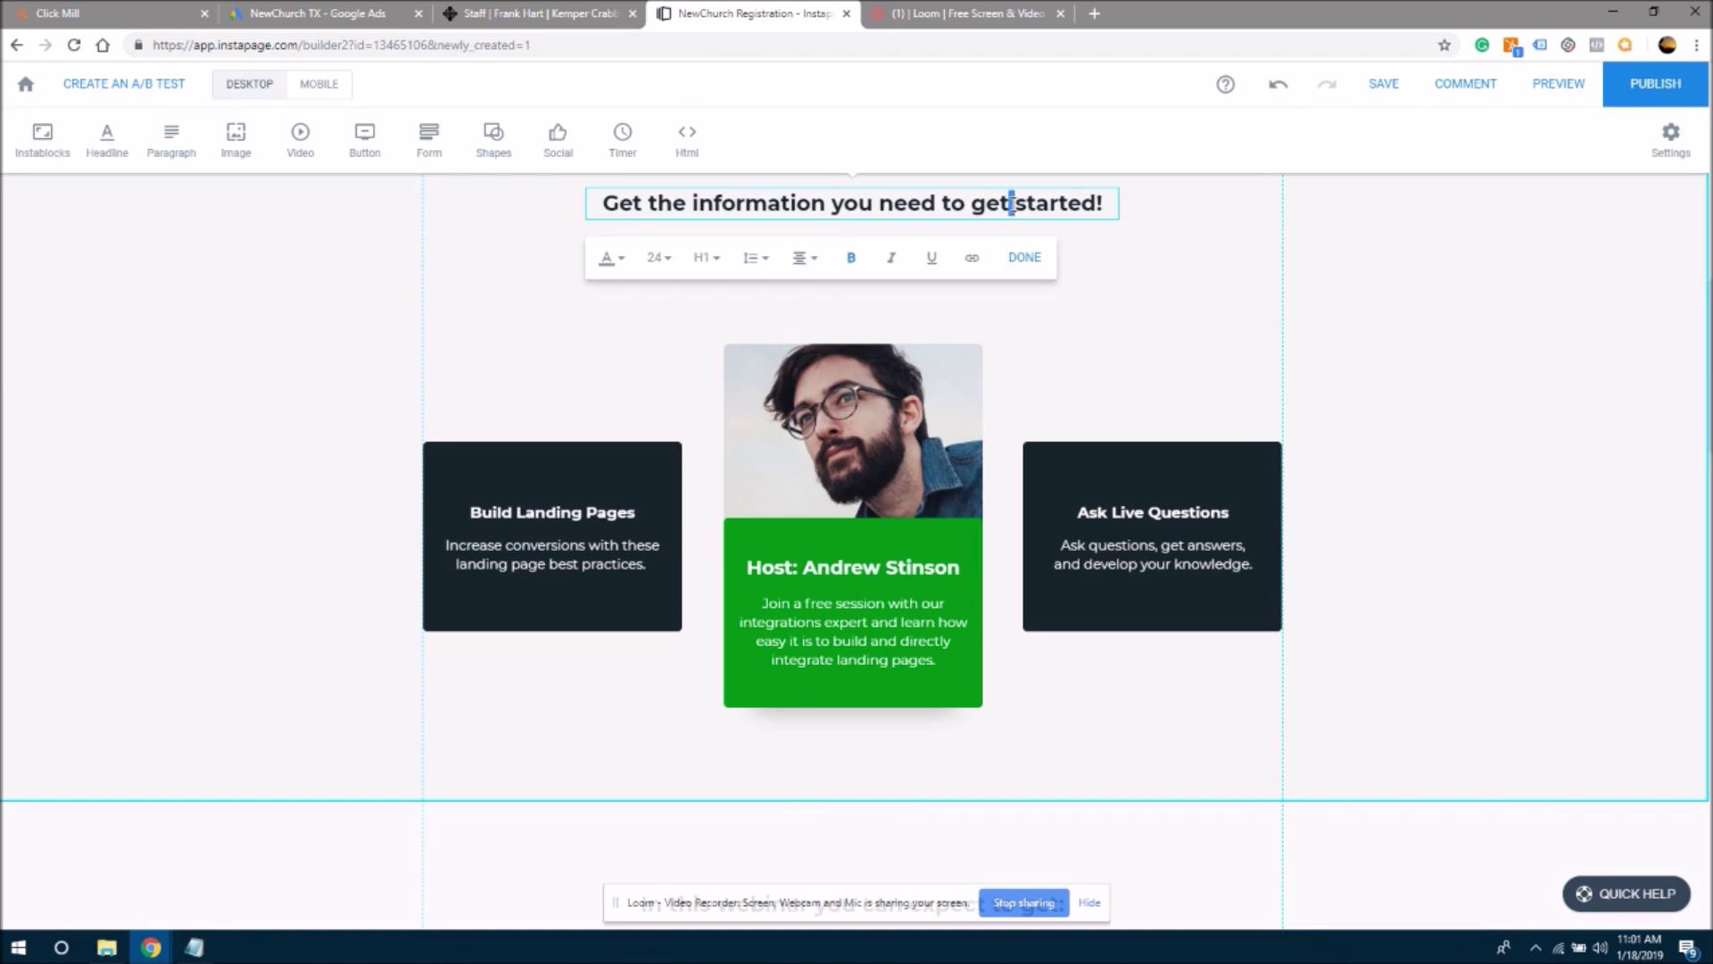
pyautogui.moveTo(1111, 204); pyautogui.dragTo(475, 195)
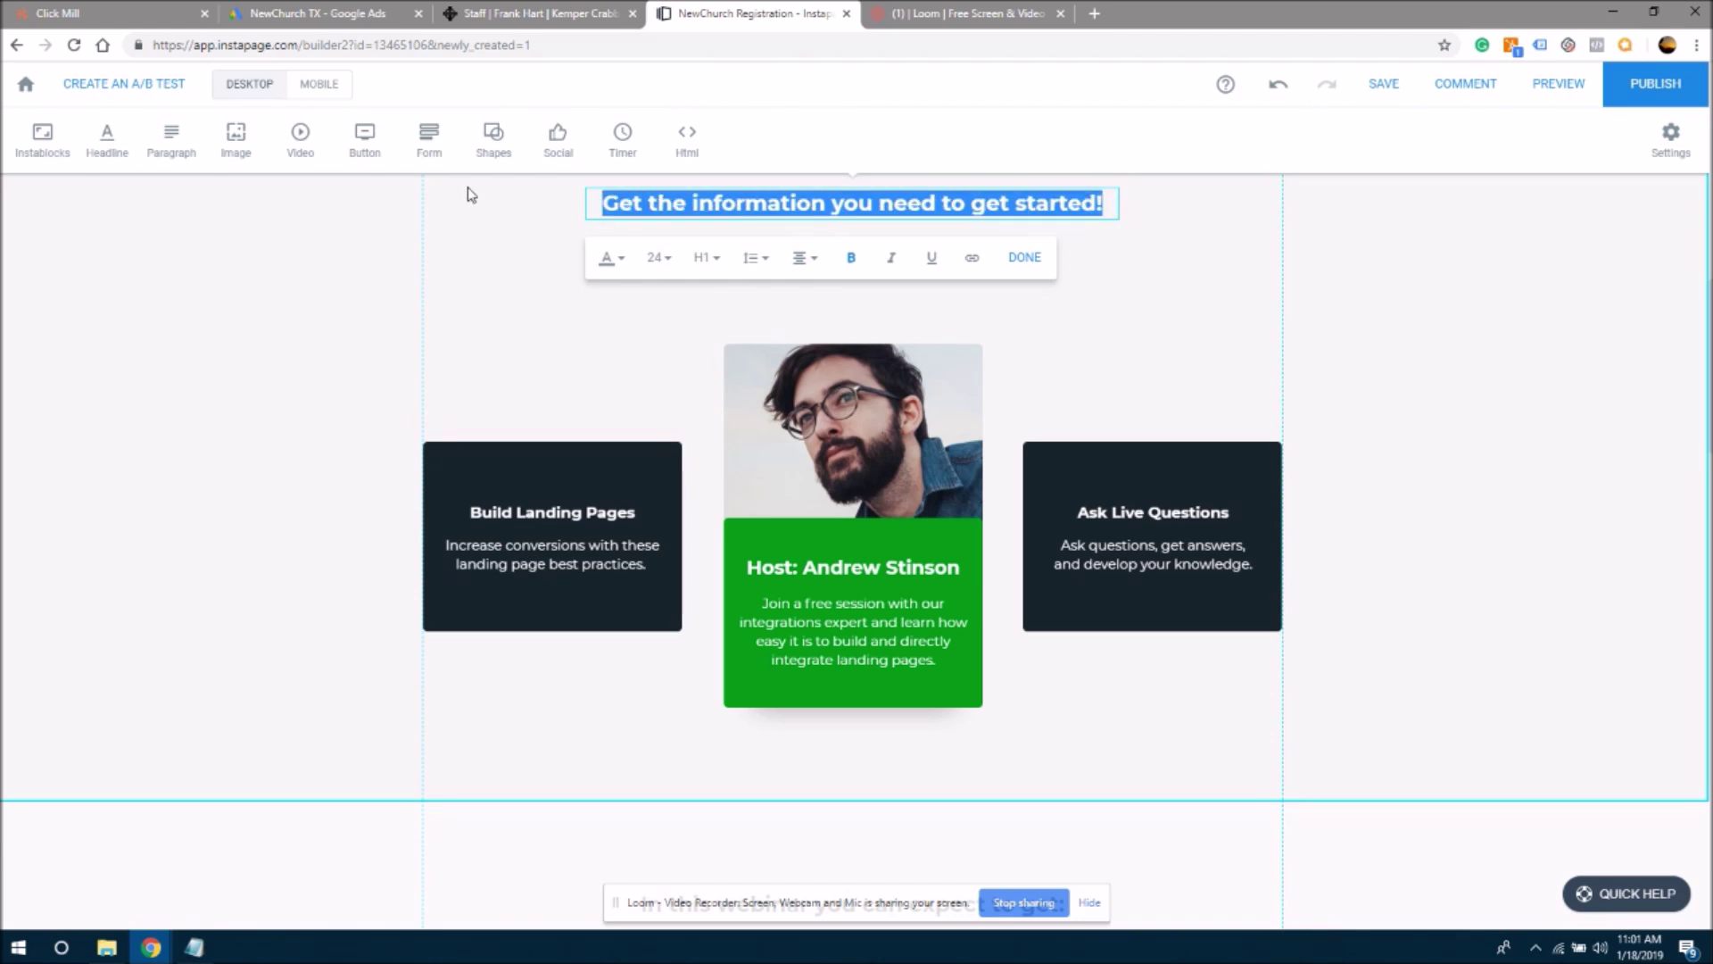
pyautogui.write('Meet The')
pyautogui.press('BackSpace')
pyautogui.press('BackSpace')
pyautogui.press('BackSpace')
pyautogui.write('the Pastor')
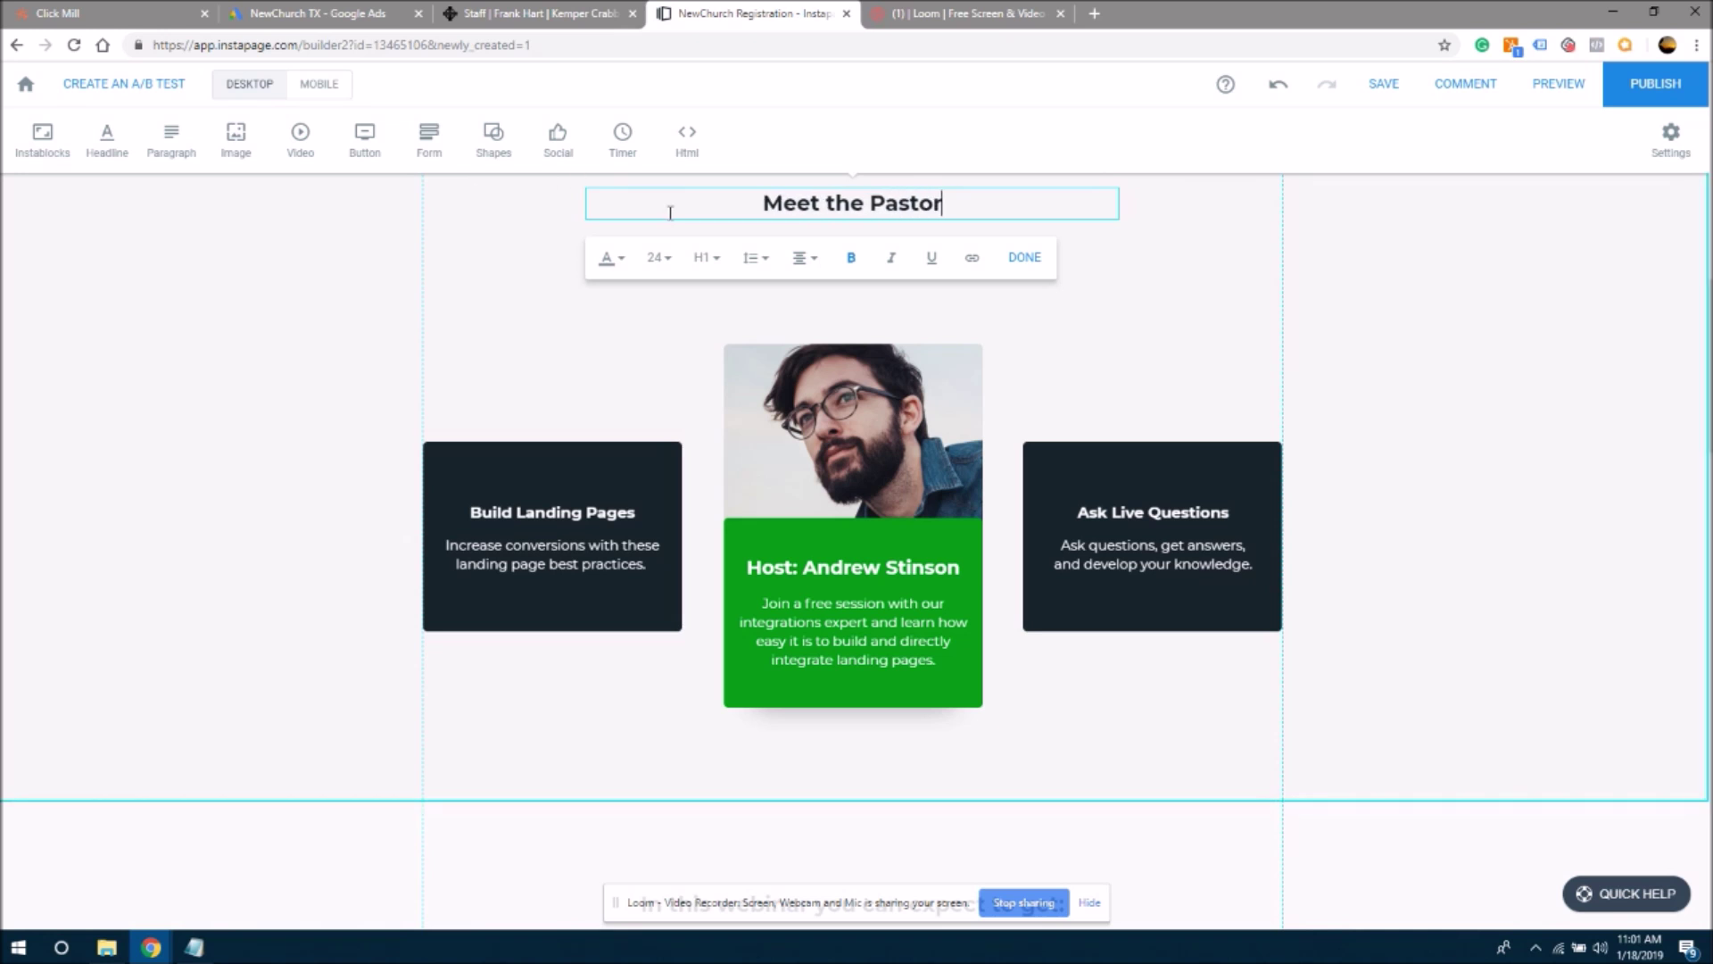
pyautogui.click(836, 206)
pyautogui.press('BackSpace')
pyautogui.write('T')
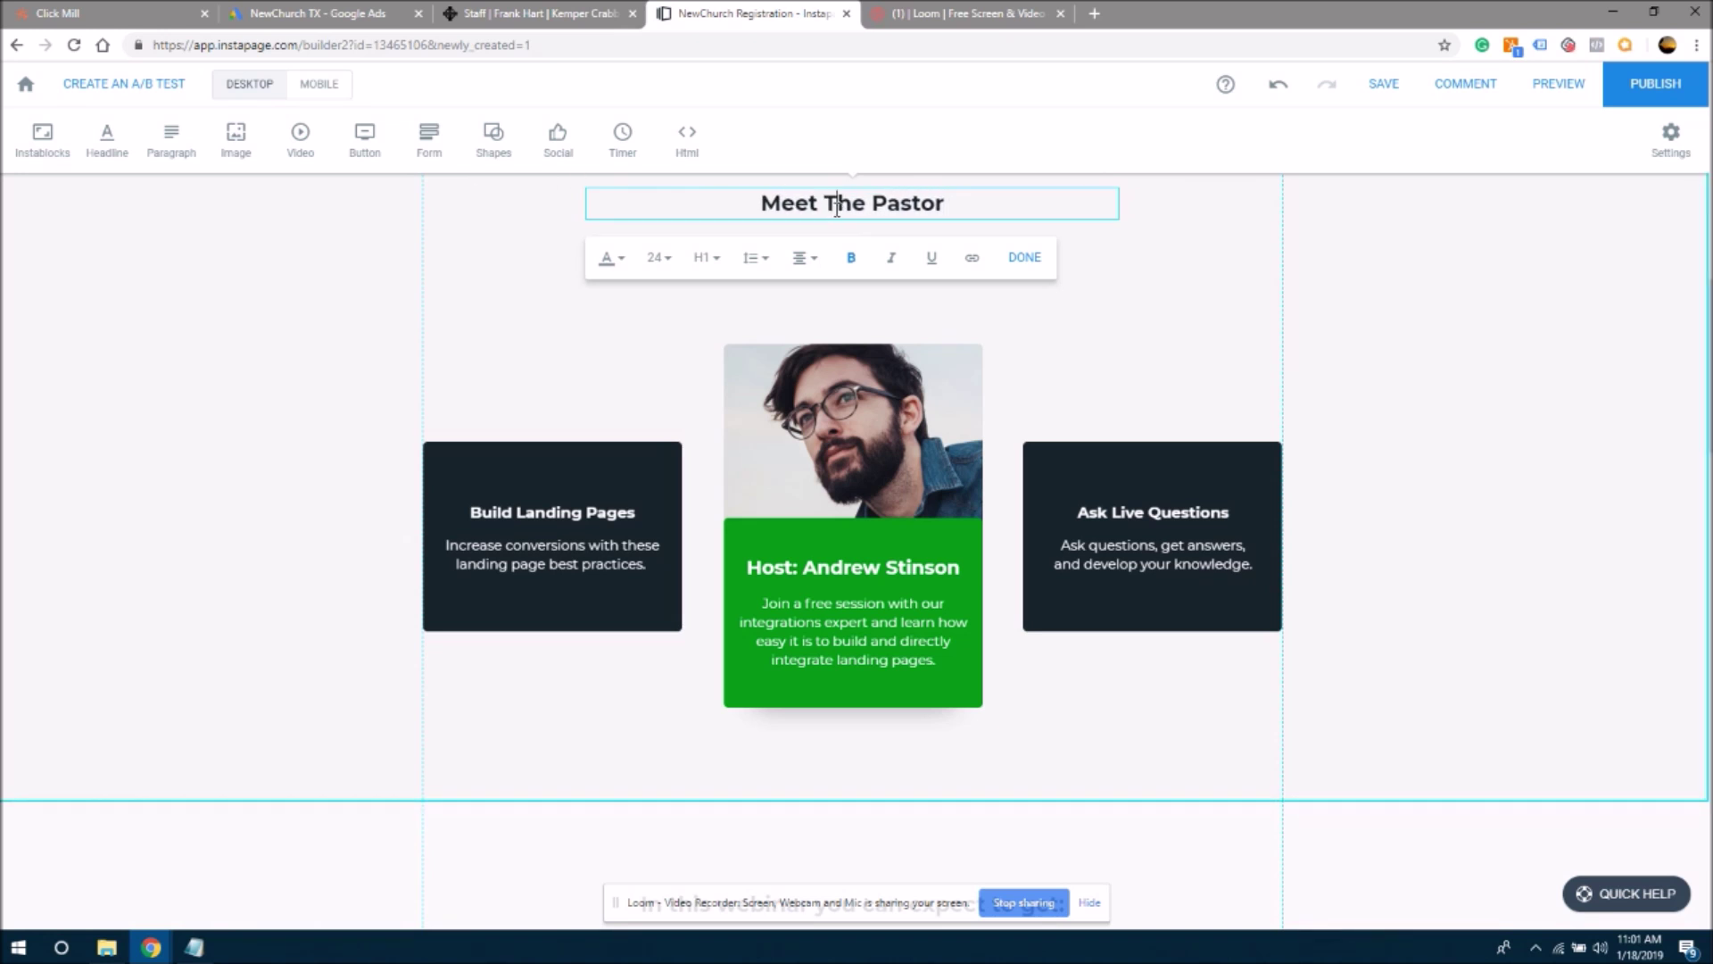
pyautogui.click(554, 256)
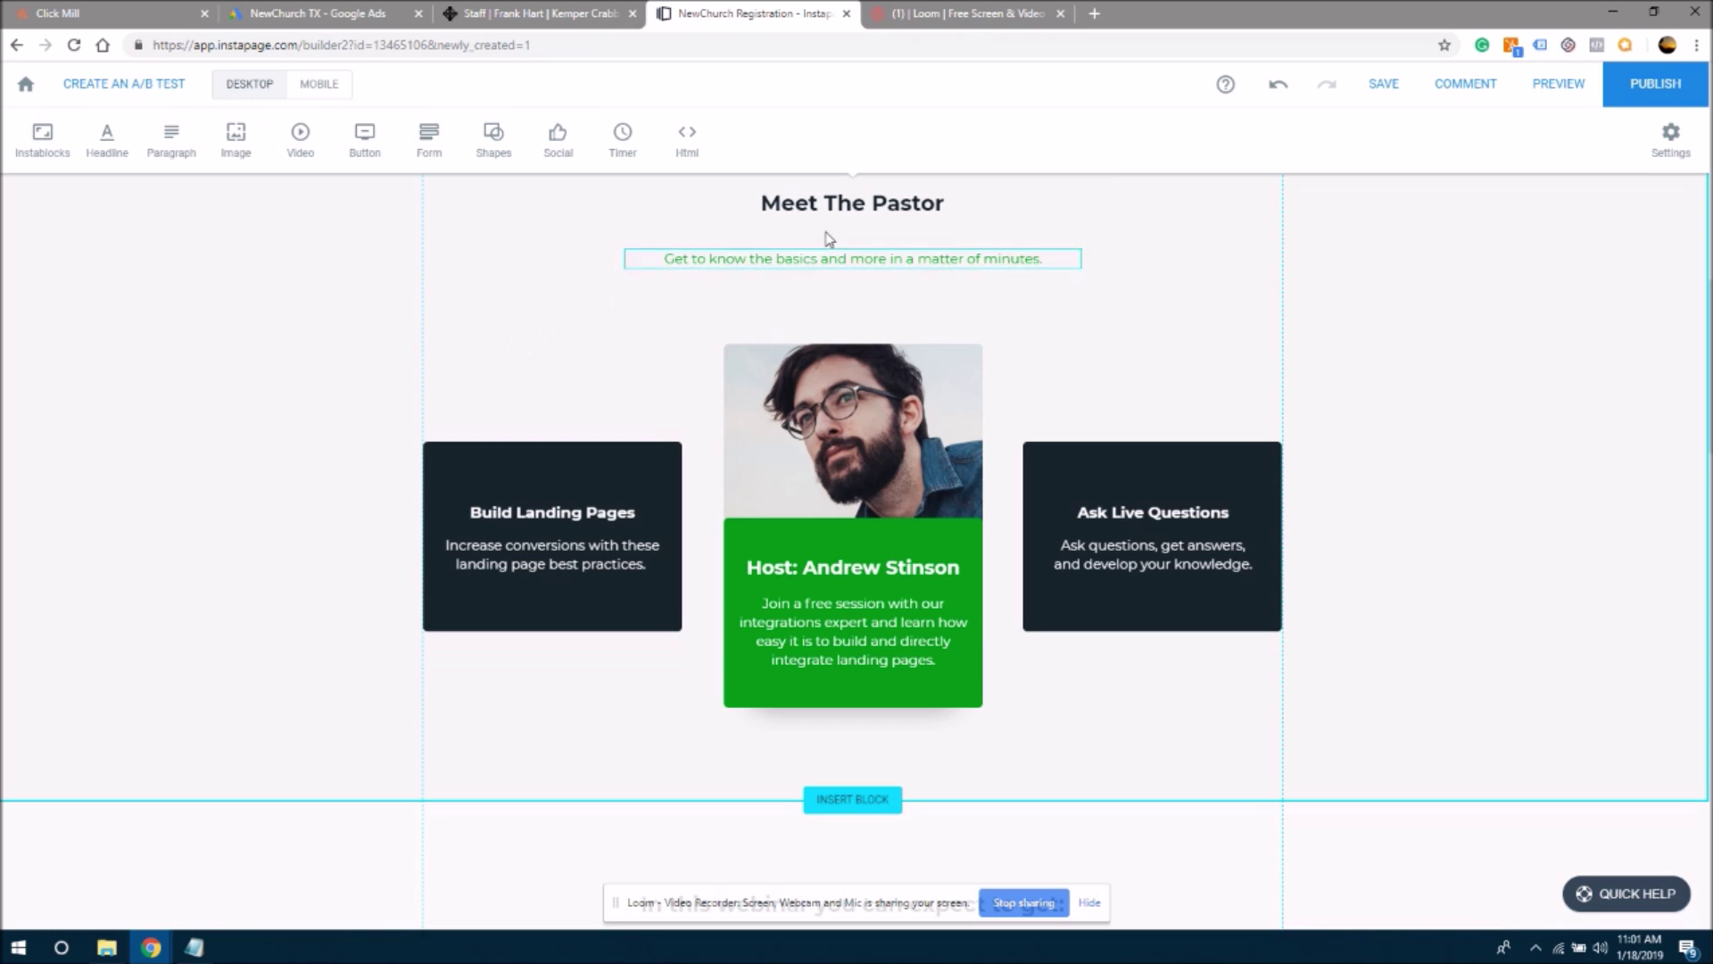
# - Leave the green subtitle unchanged, select the host card's stock photo, and go to the Our Staff page
pyautogui.click(721, 265)
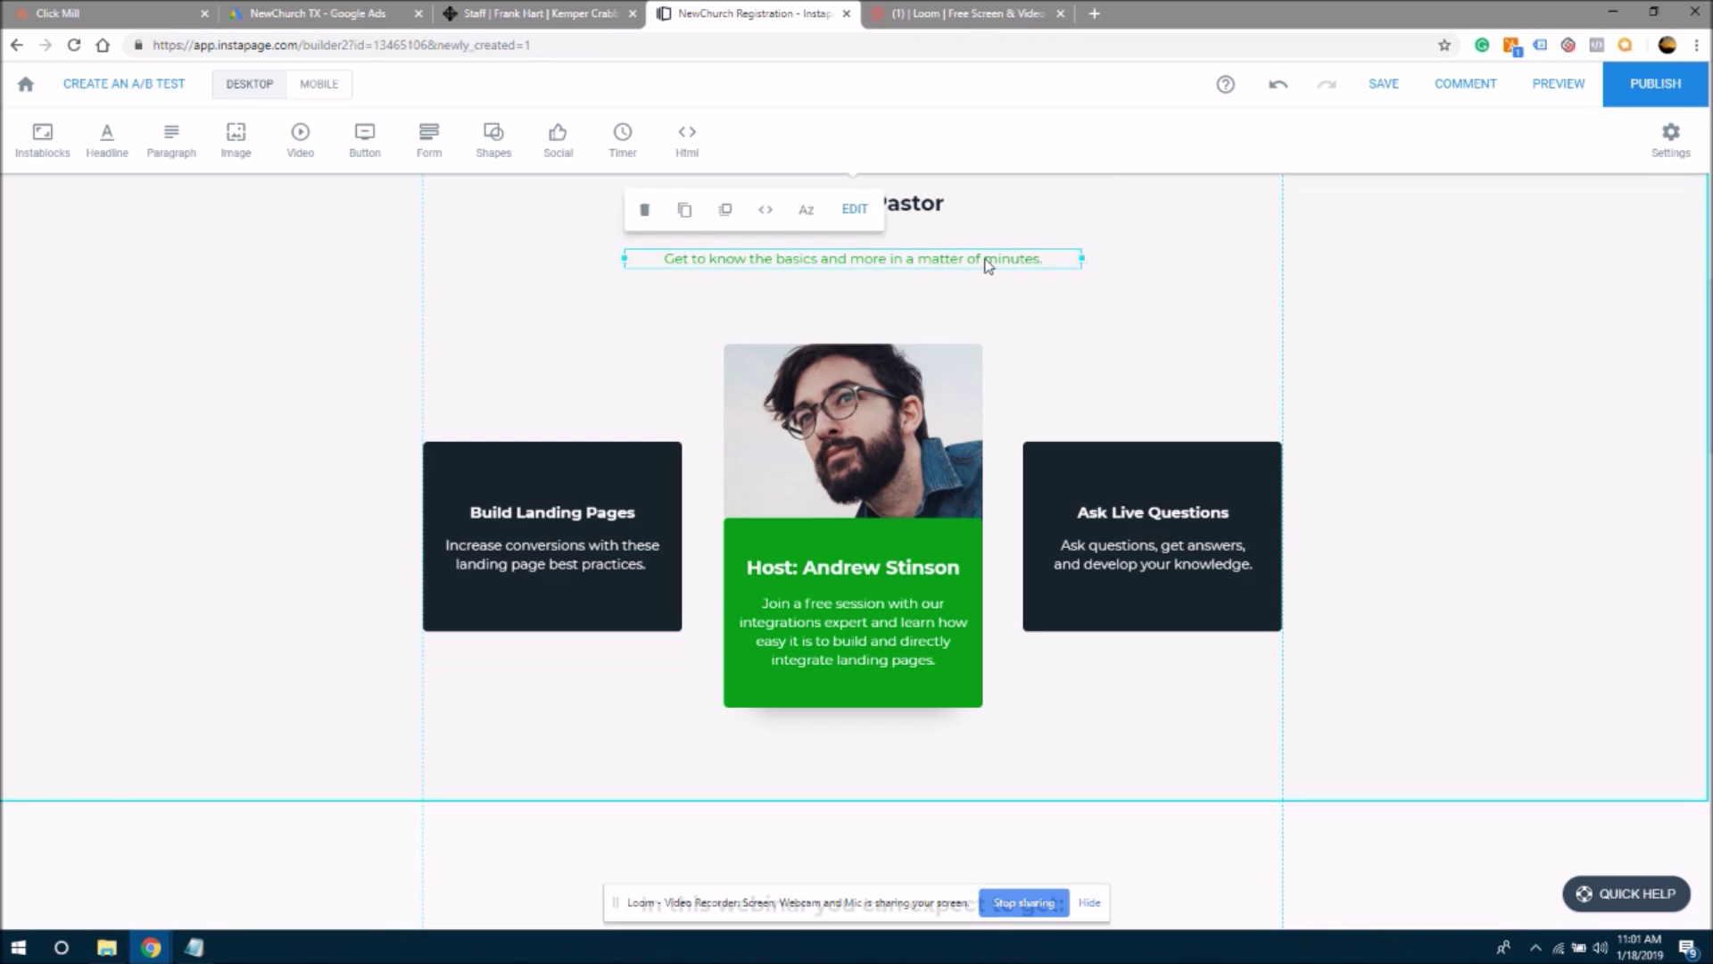
pyautogui.click(985, 258)
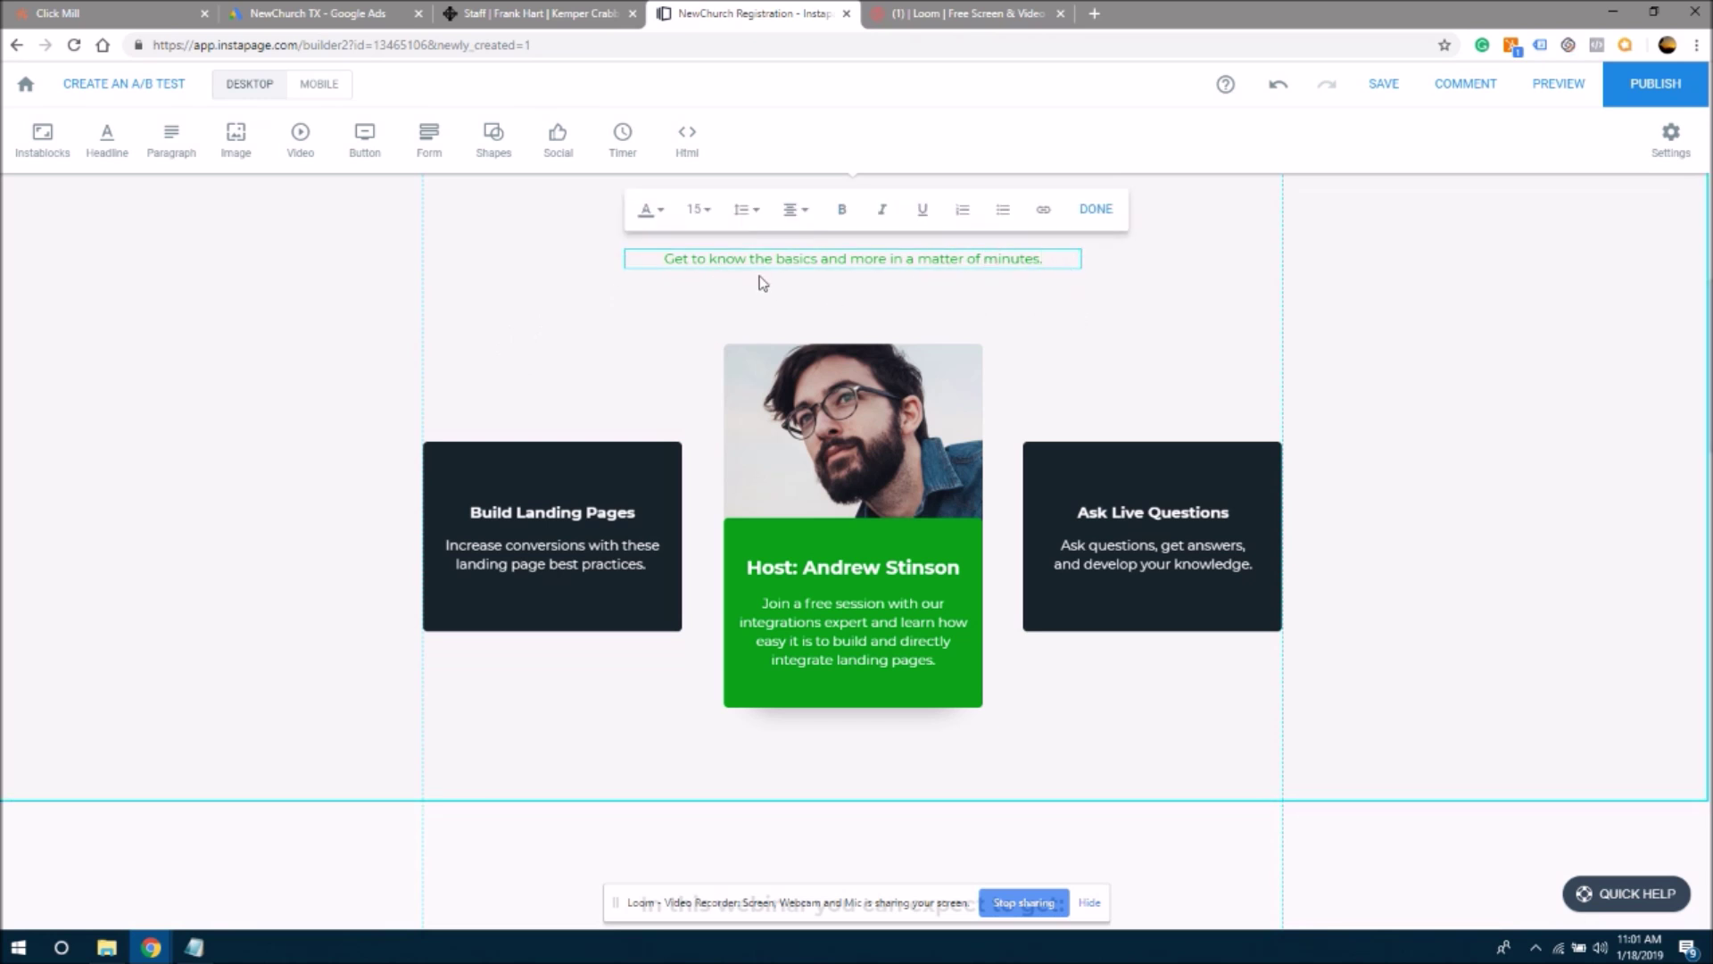
pyautogui.click(1119, 281)
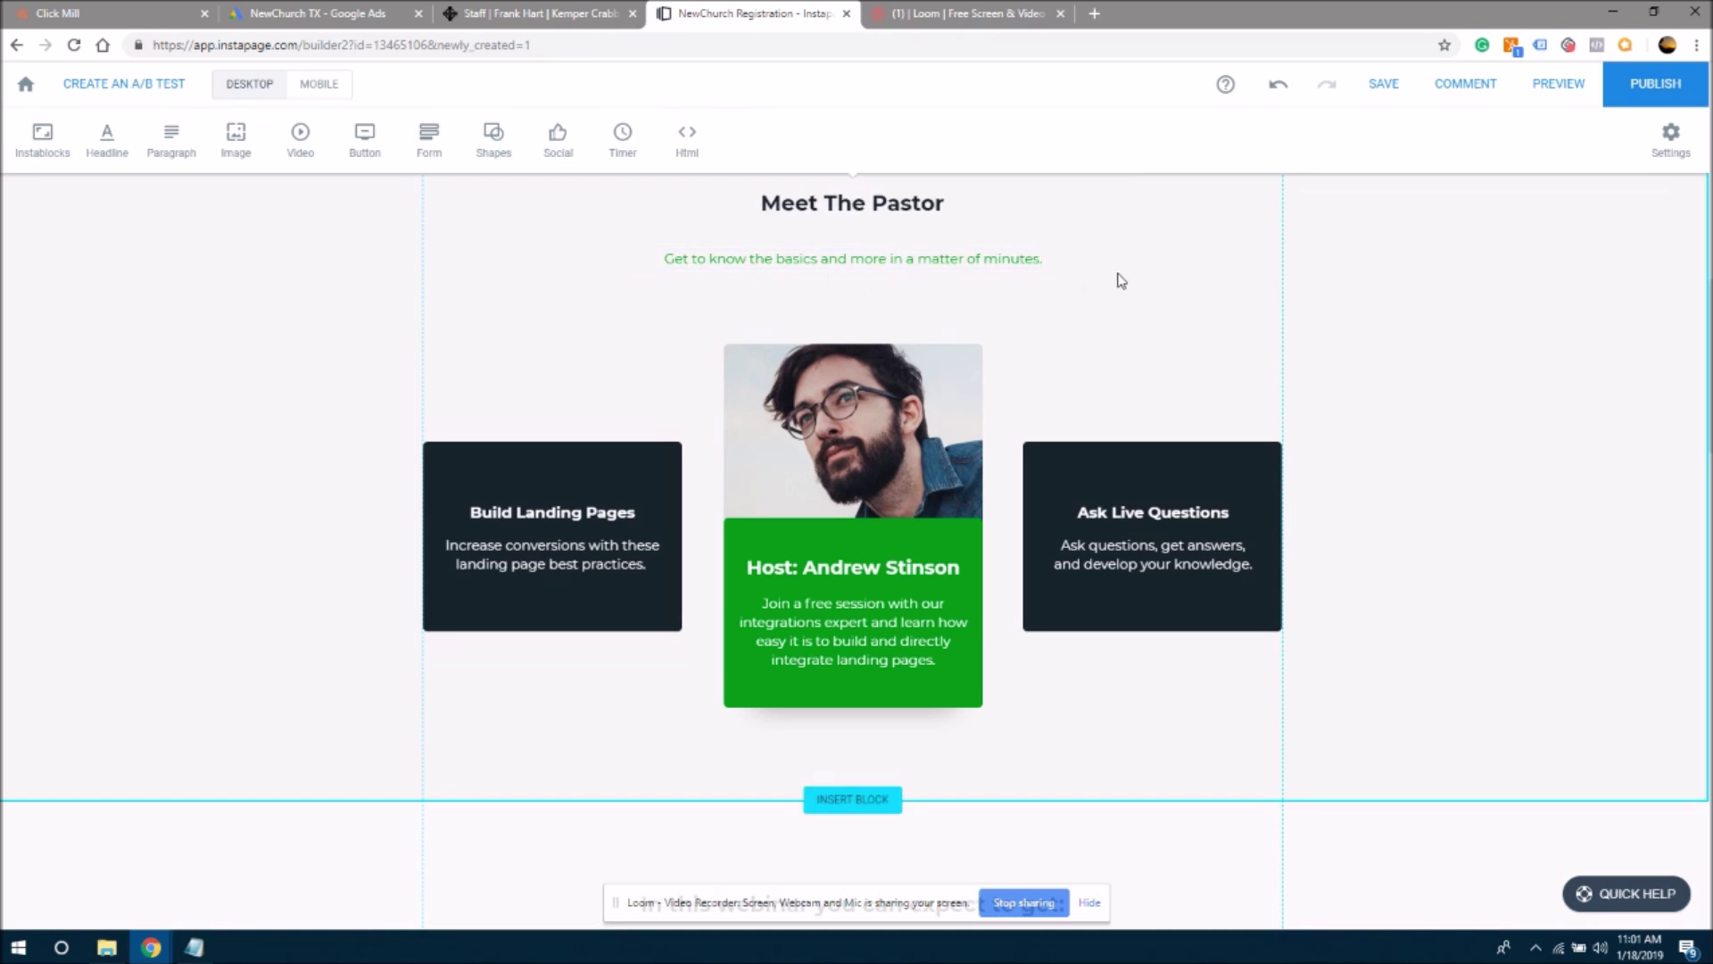
pyautogui.click(935, 412)
pyautogui.click(539, 18)
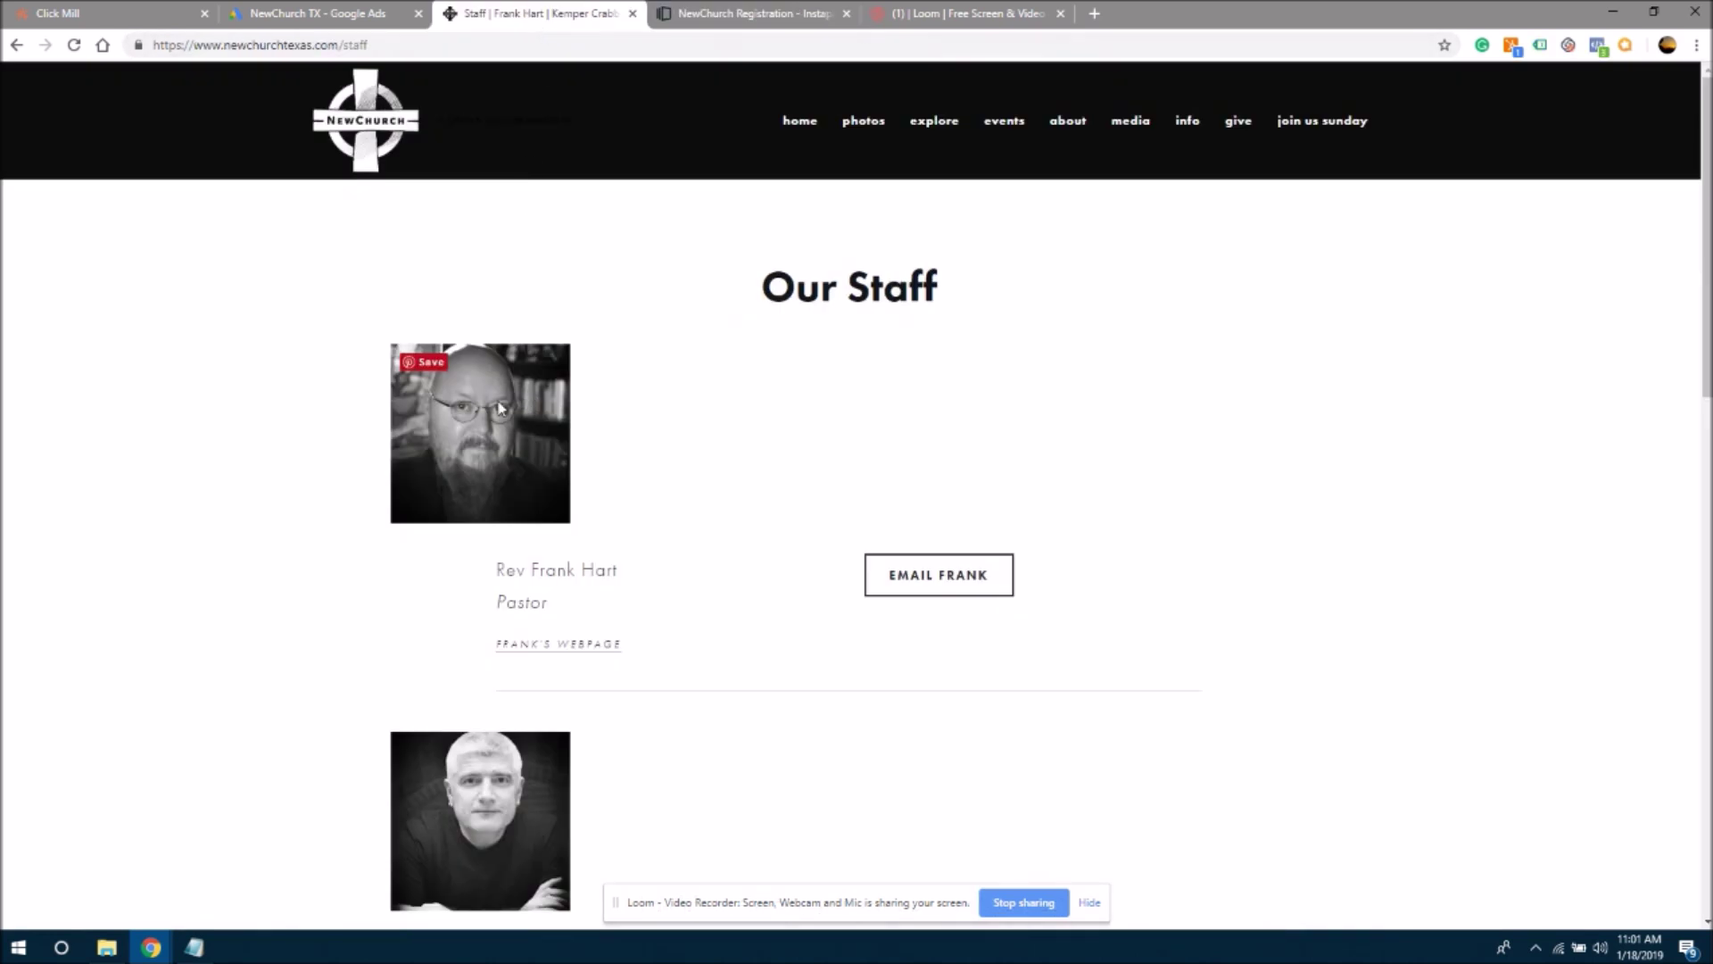
# - Save the pastor's headshot as a JPEG in the New Church folder and return to Instapage
pyautogui.rightClick(468, 412)
pyautogui.click(531, 446)
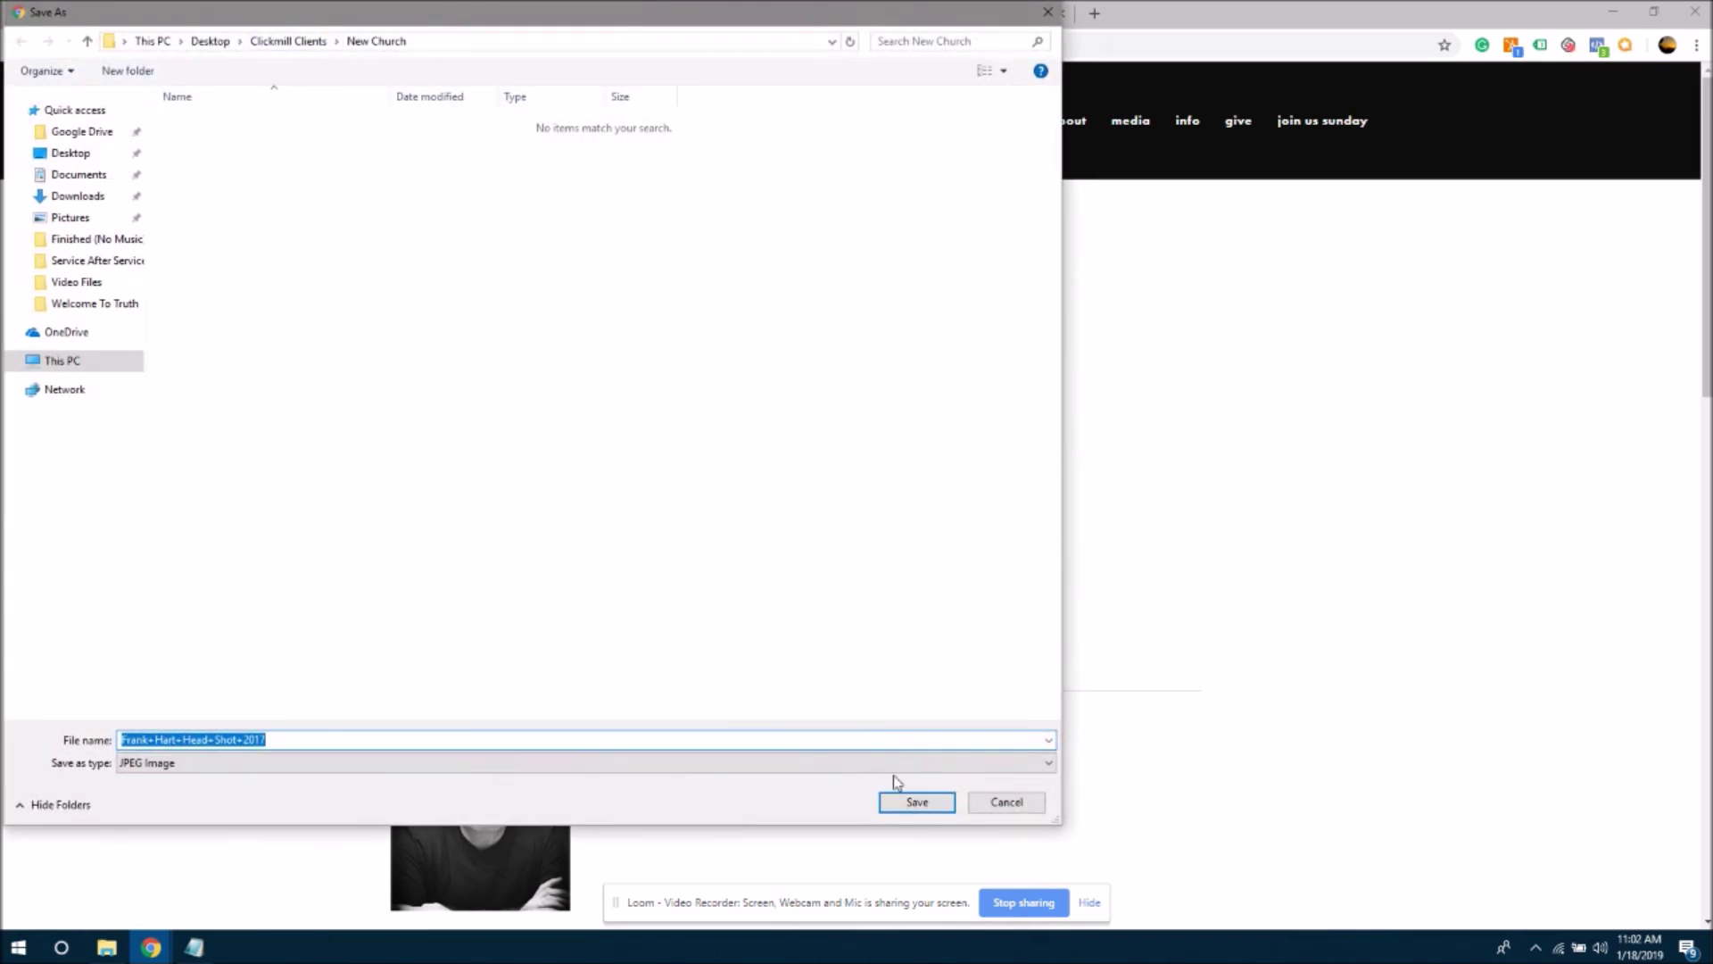
pyautogui.click(910, 802)
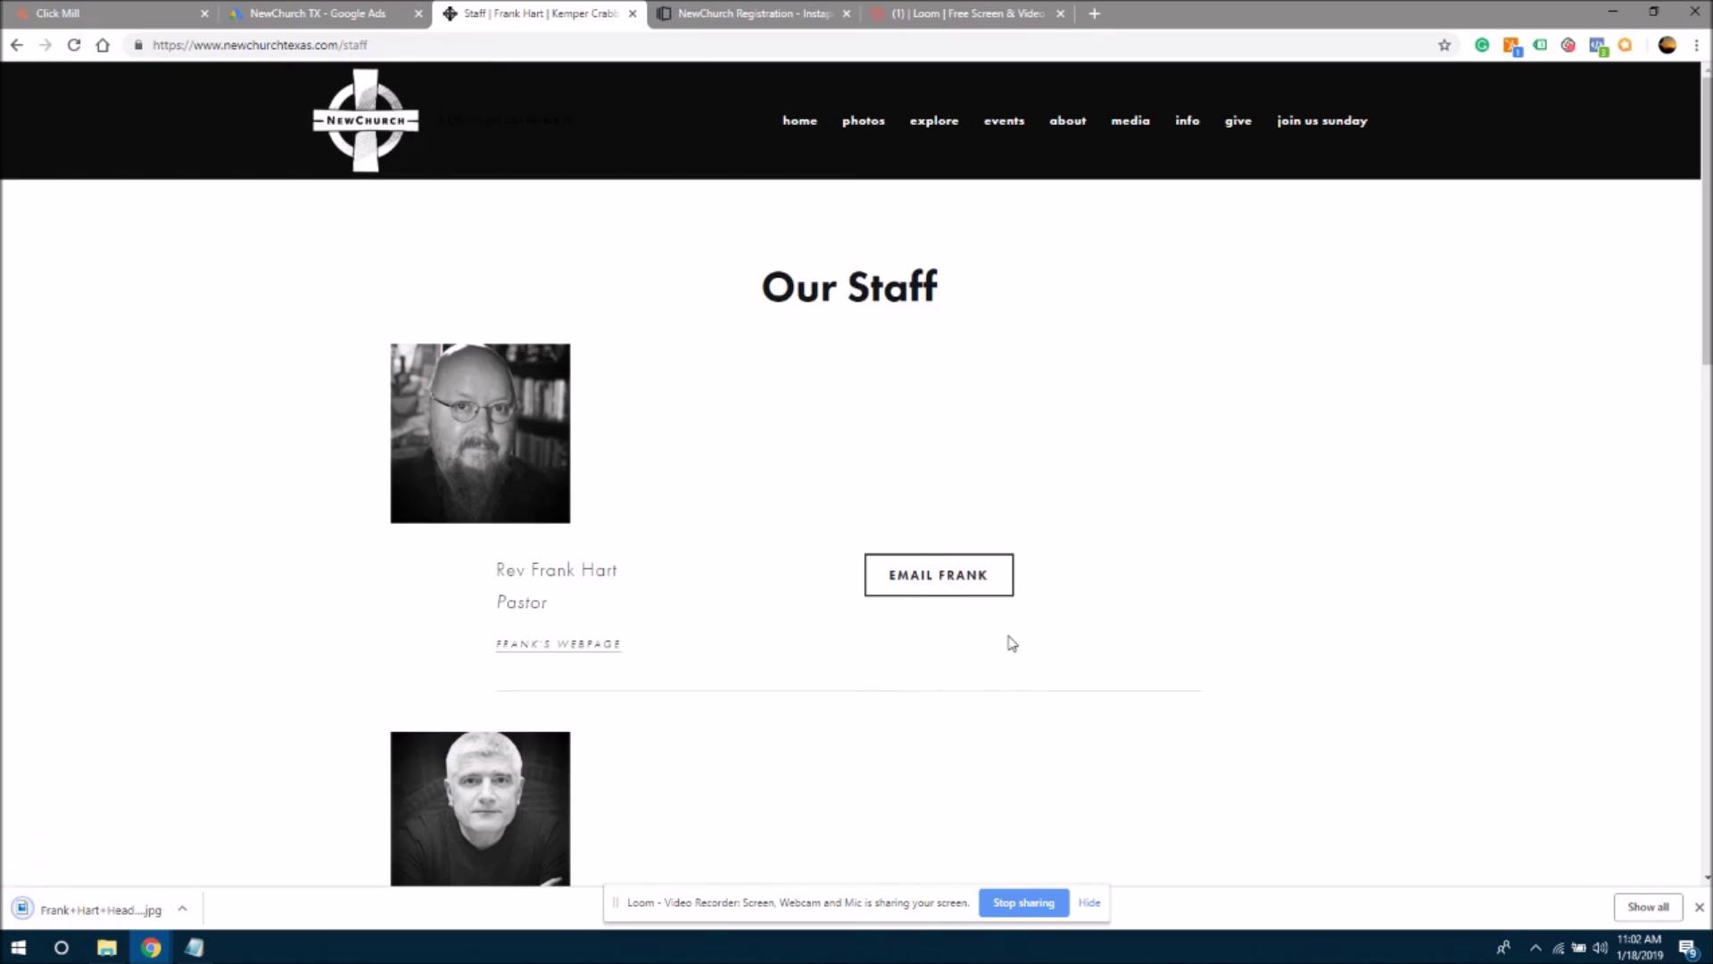
pyautogui.click(740, 16)
pyautogui.click(535, 13)
pyautogui.click(764, 12)
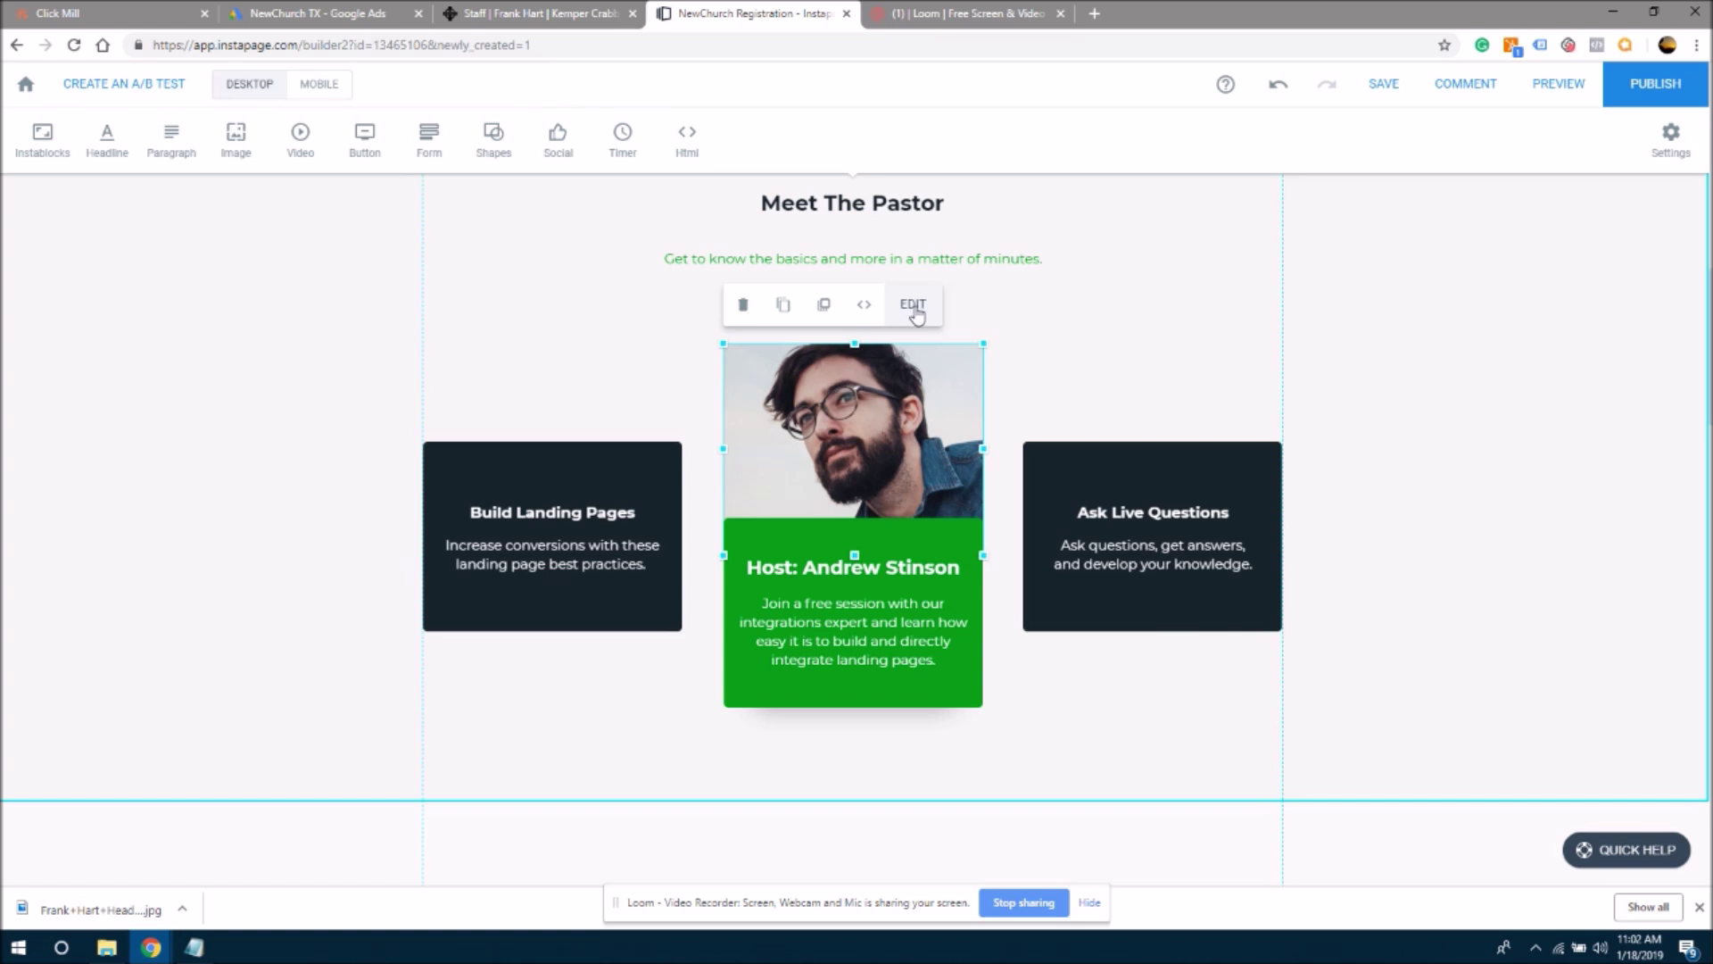
# - Open and close the photo box's style settings and the image library without making changes
pyautogui.click(913, 306)
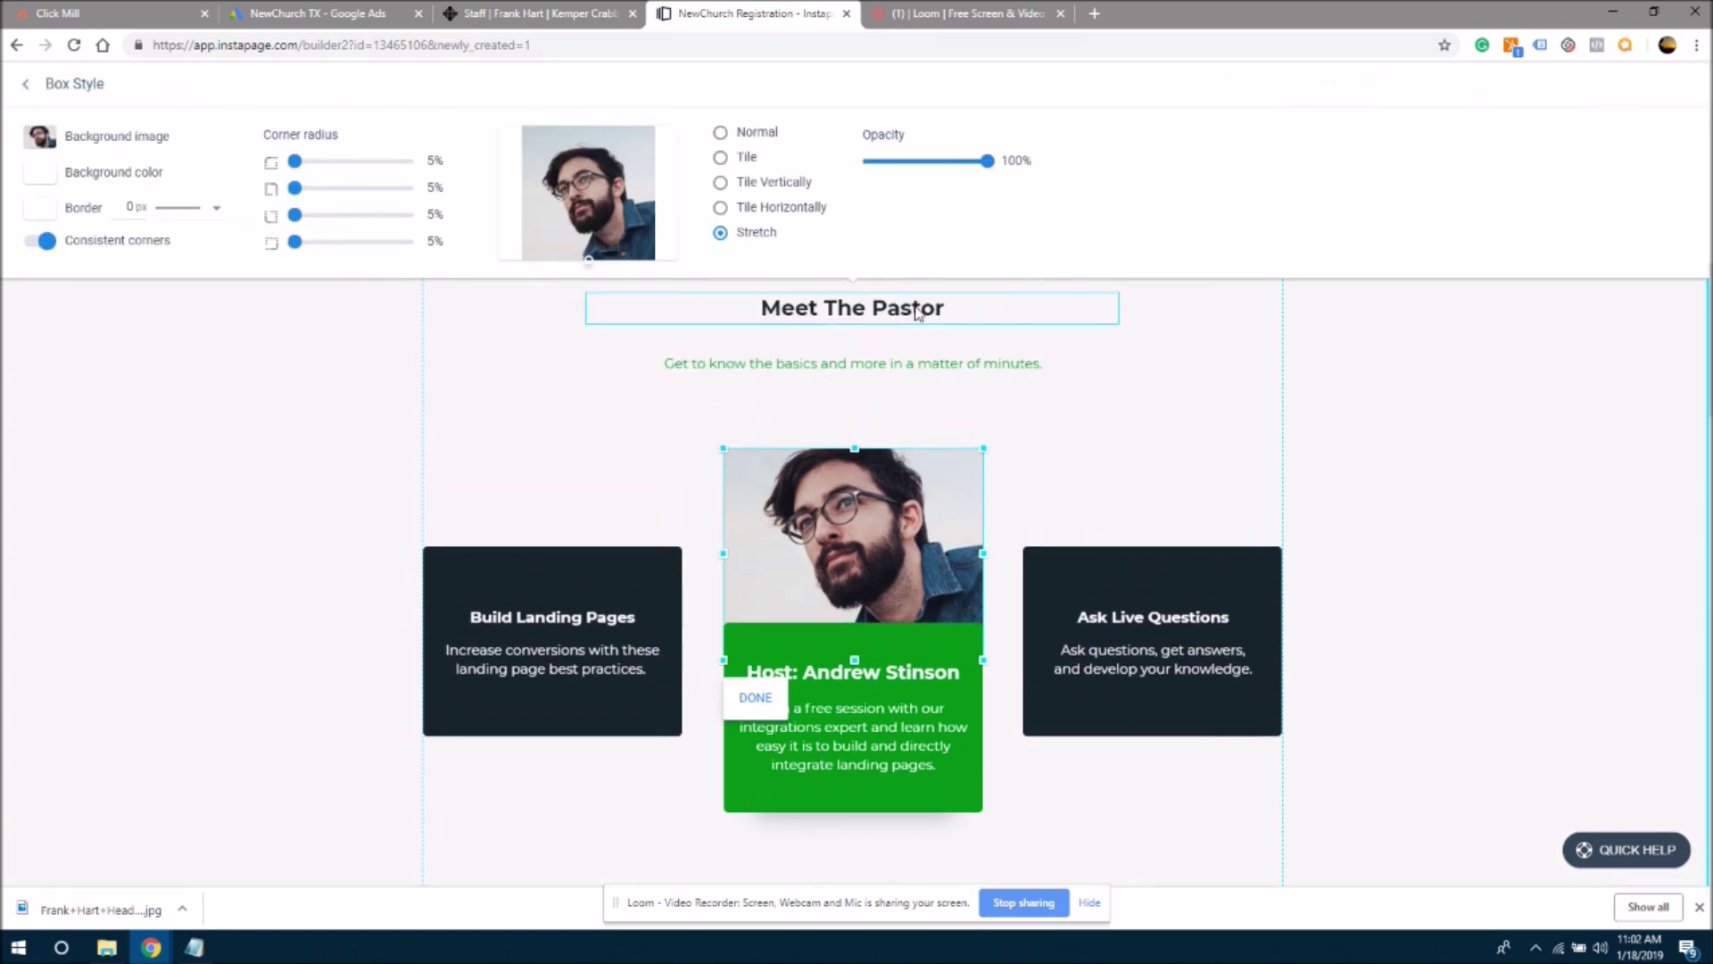
pyautogui.click(598, 425)
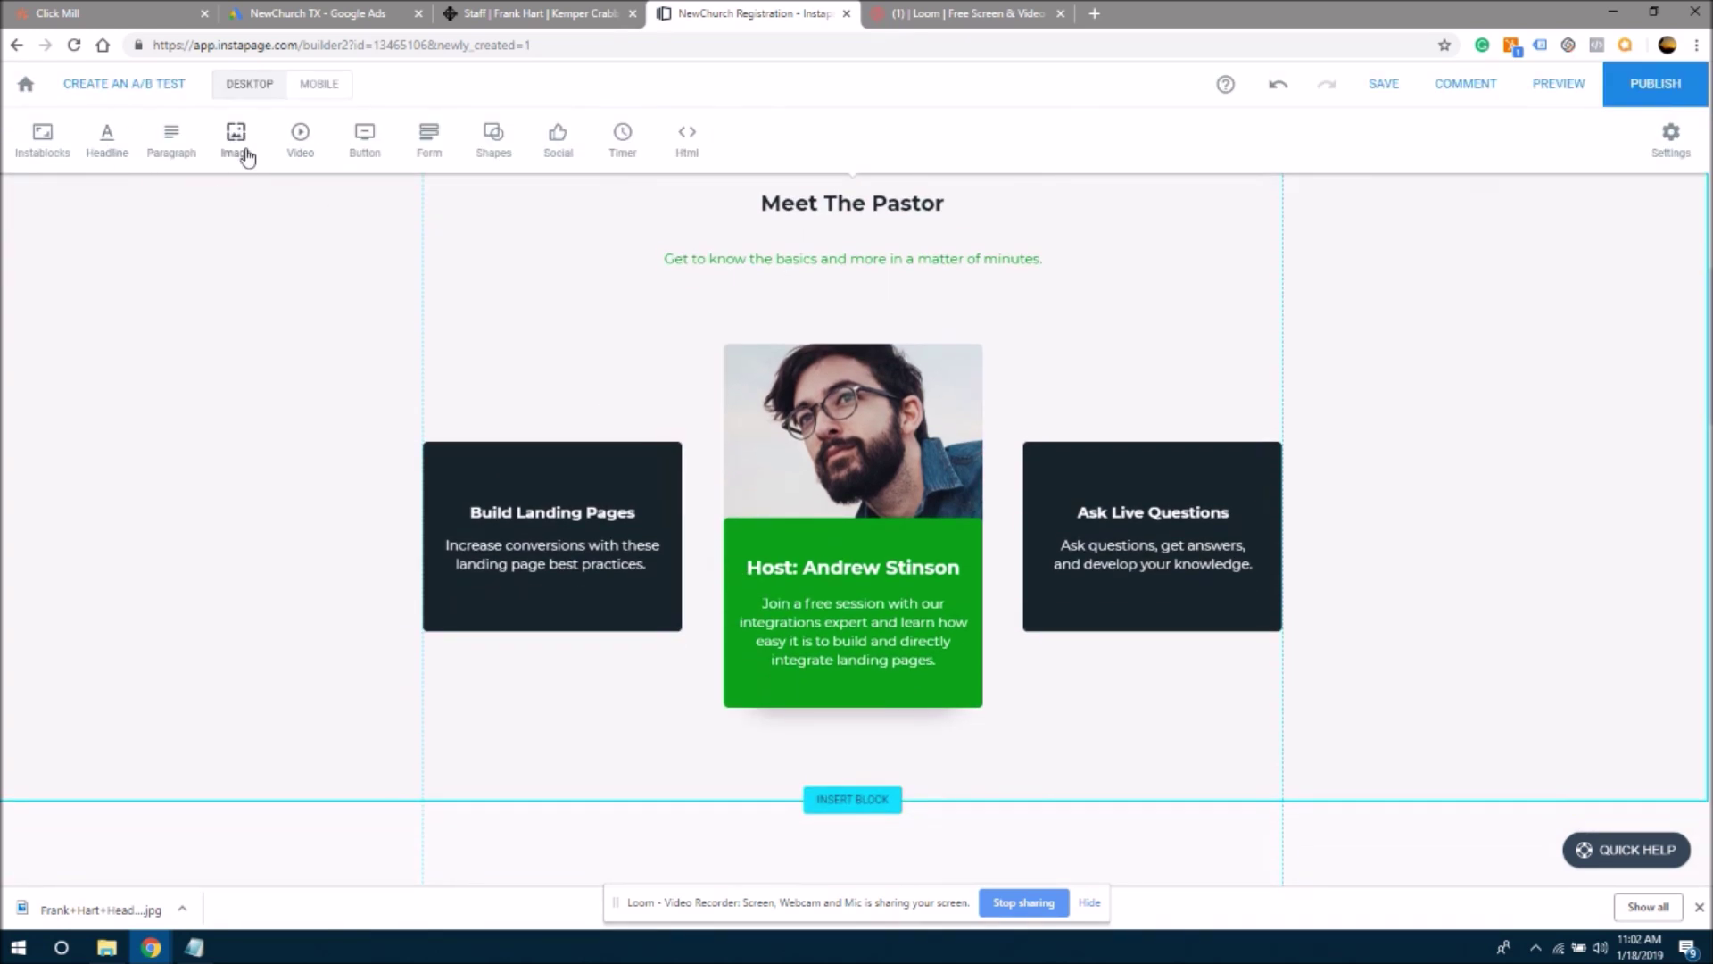
pyautogui.click(238, 143)
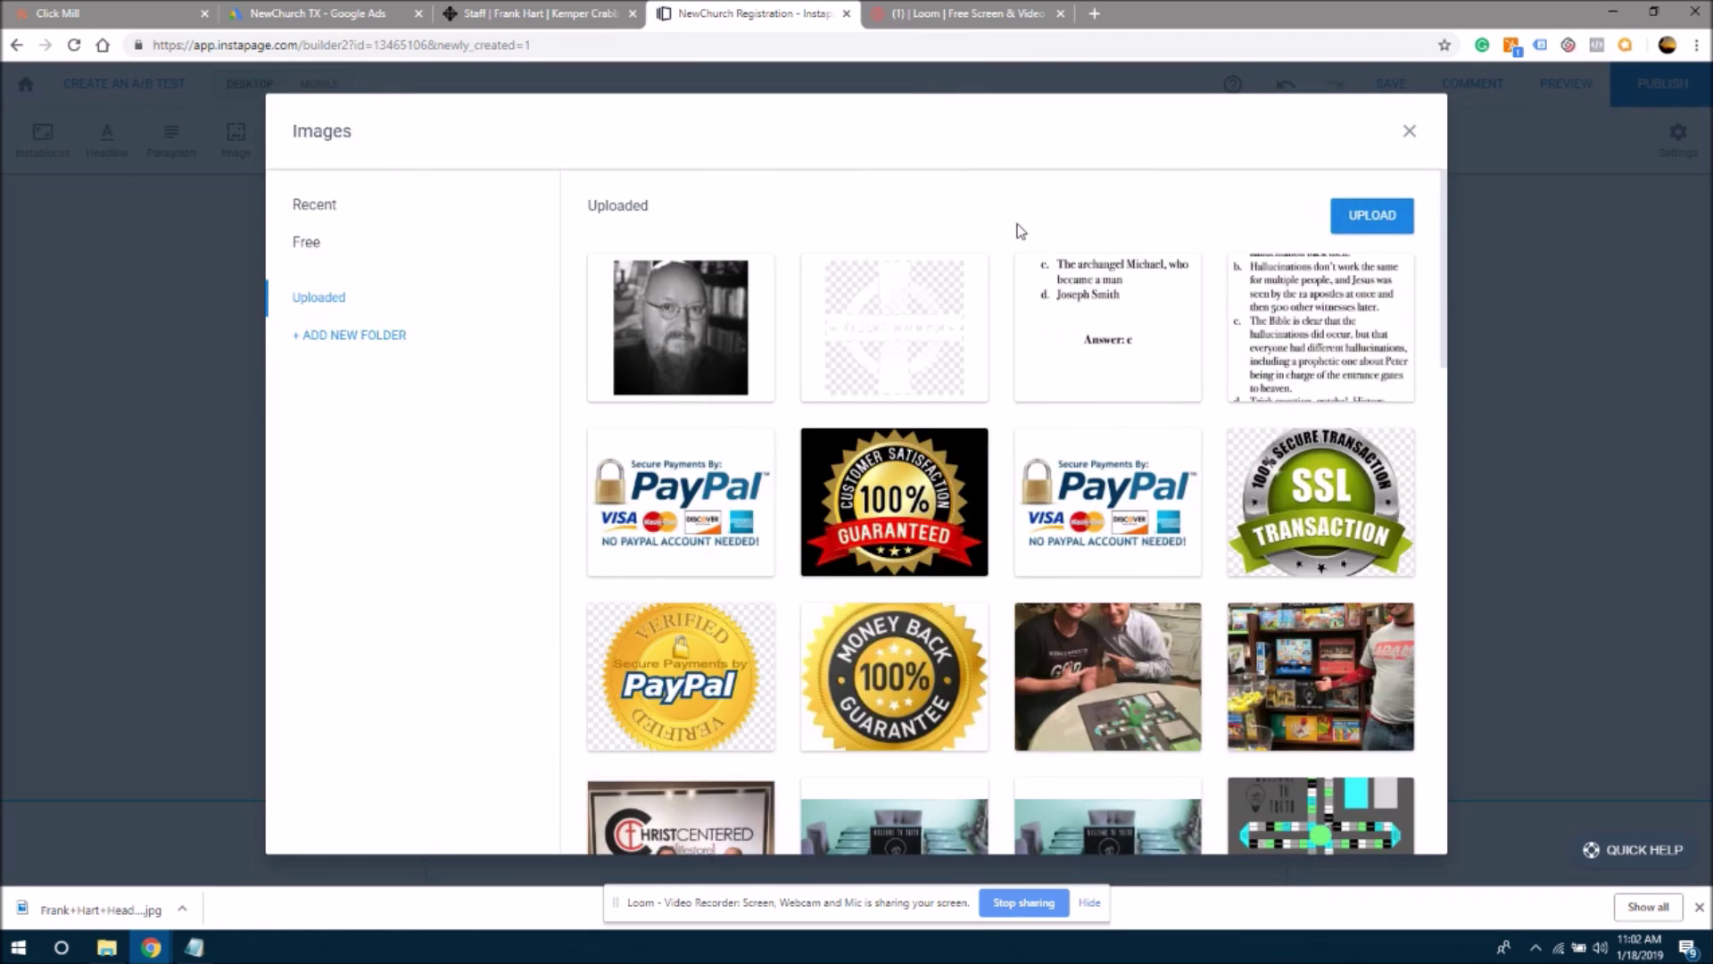
pyautogui.click(1410, 131)
# - Make the headshot the photo box's background, shrink it to about 218x199, then delete the box
pyautogui.click(886, 435)
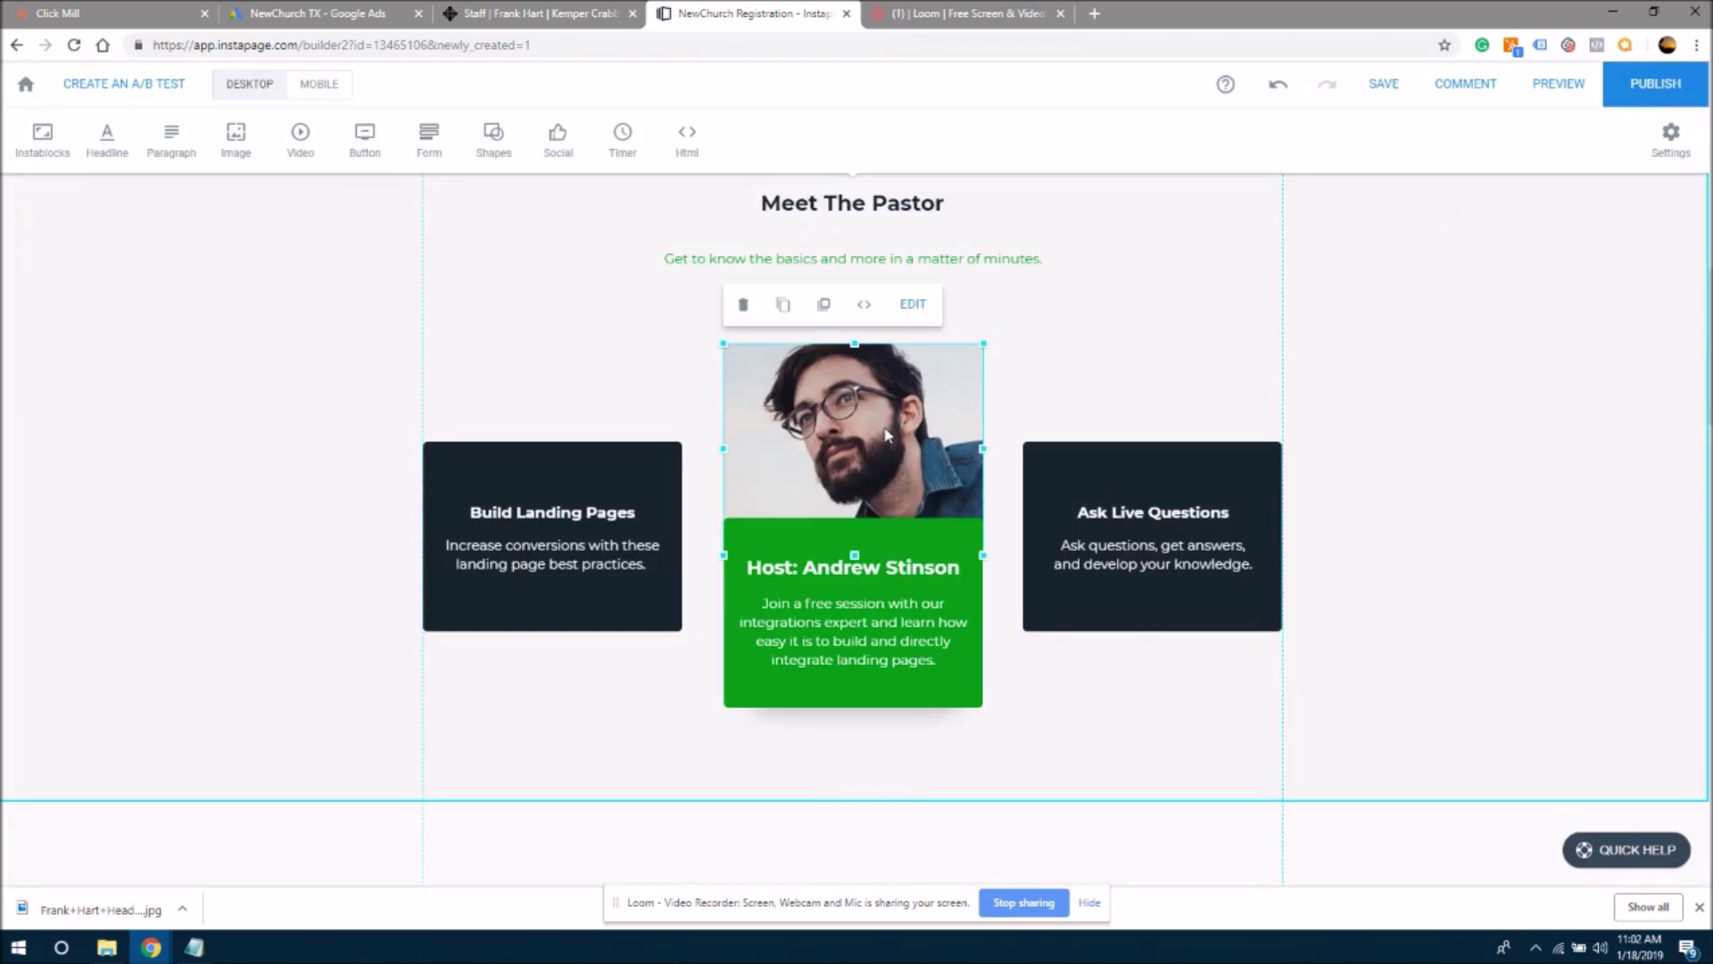
pyautogui.click(912, 306)
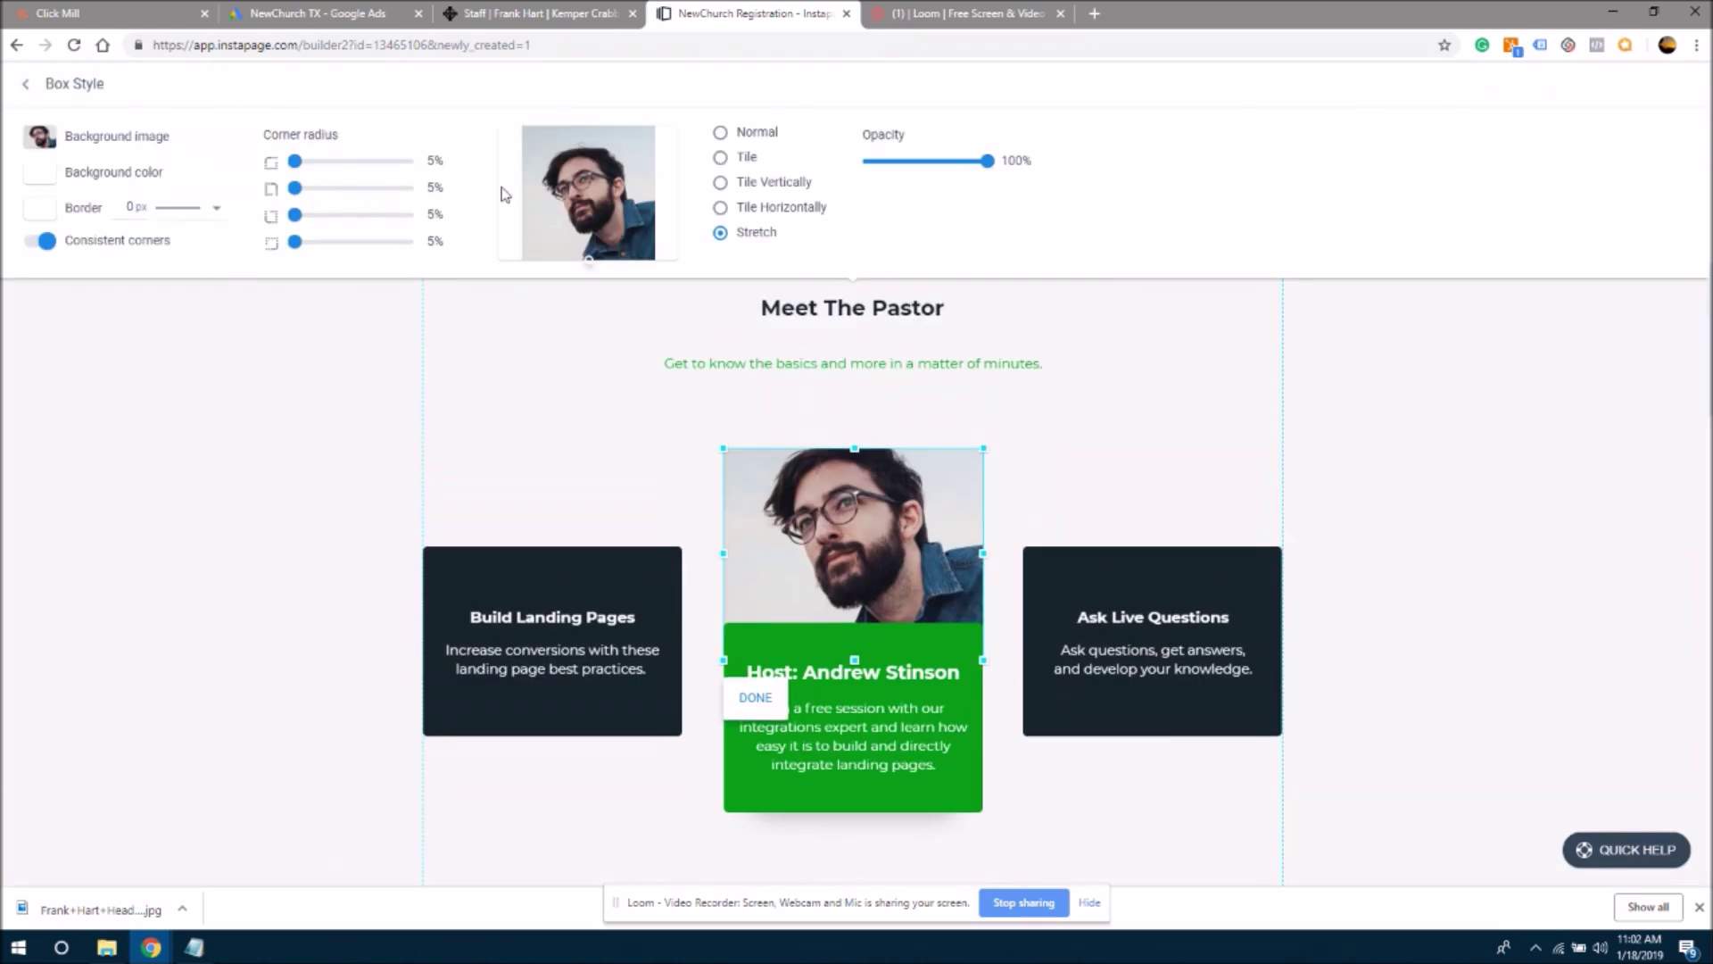
pyautogui.click(119, 141)
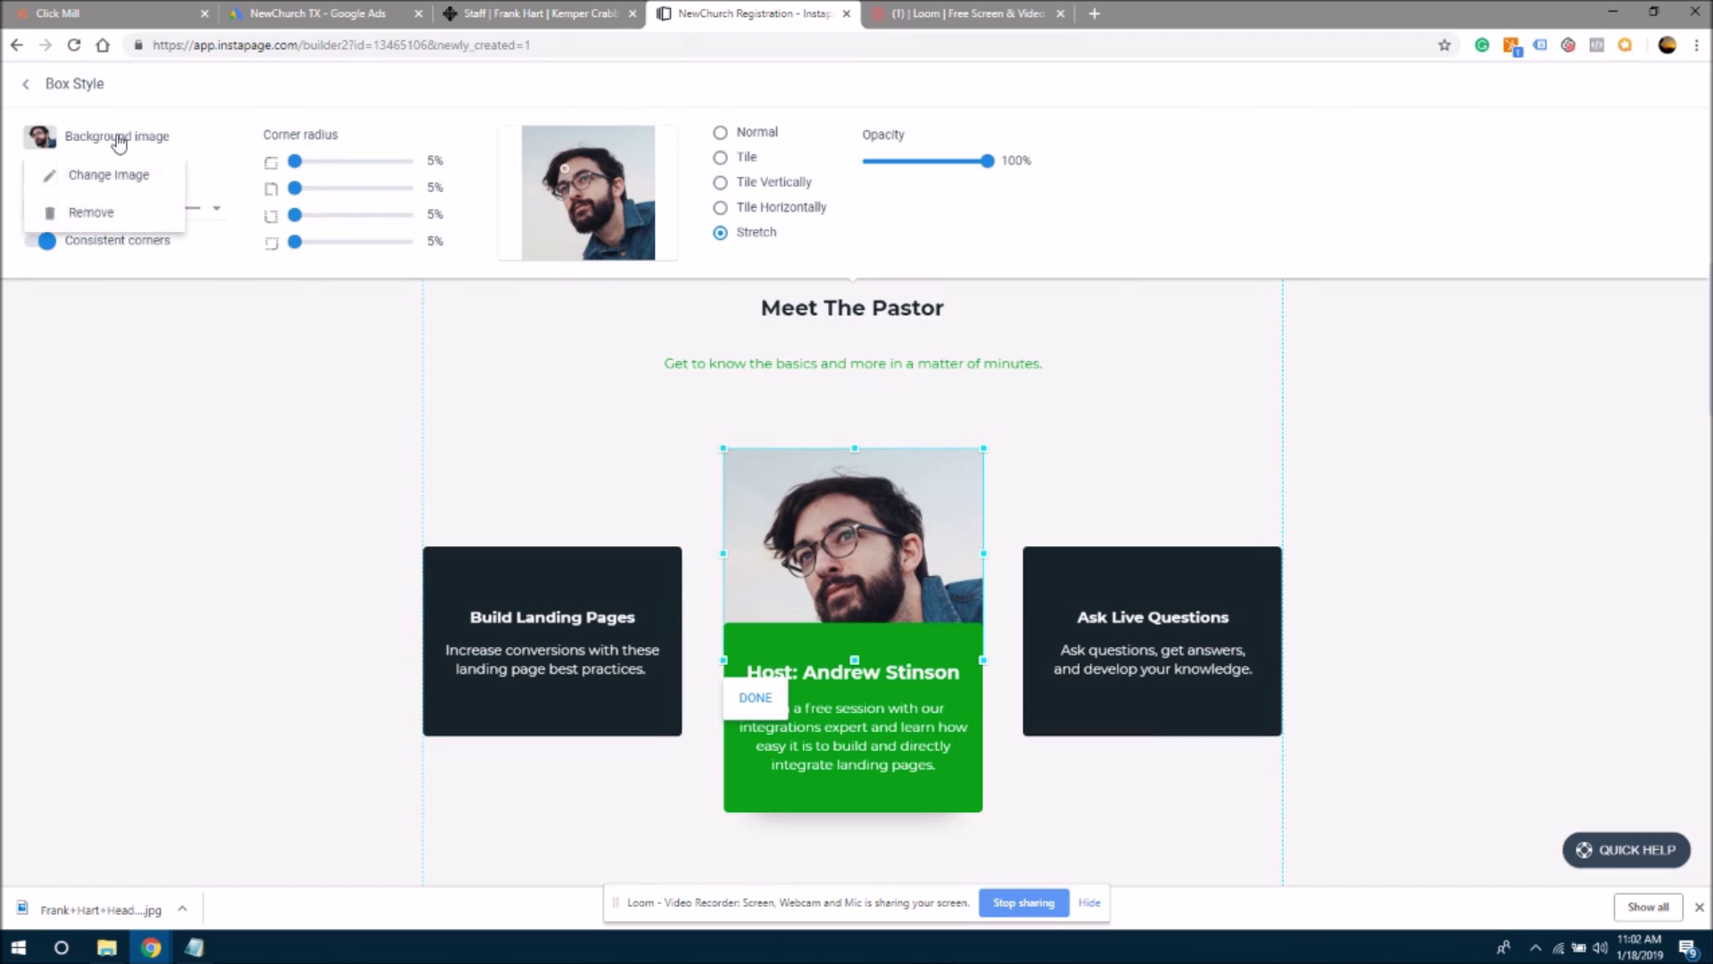
pyautogui.click(85, 191)
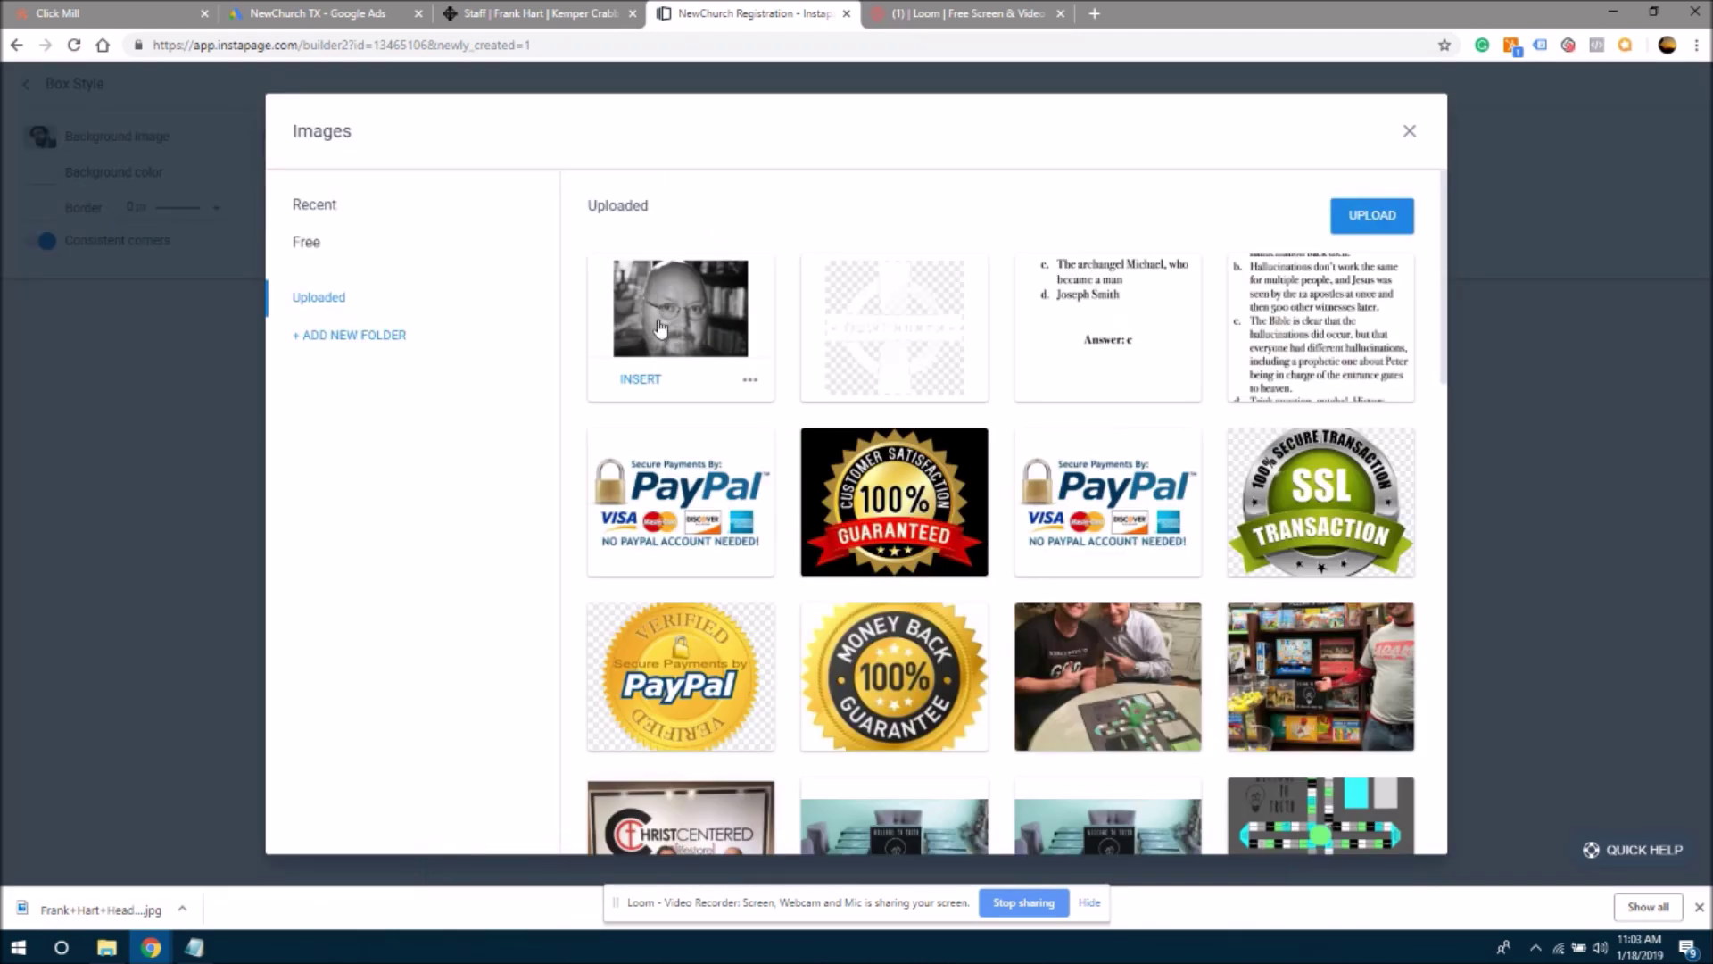
pyautogui.click(660, 326)
pyautogui.click(705, 225)
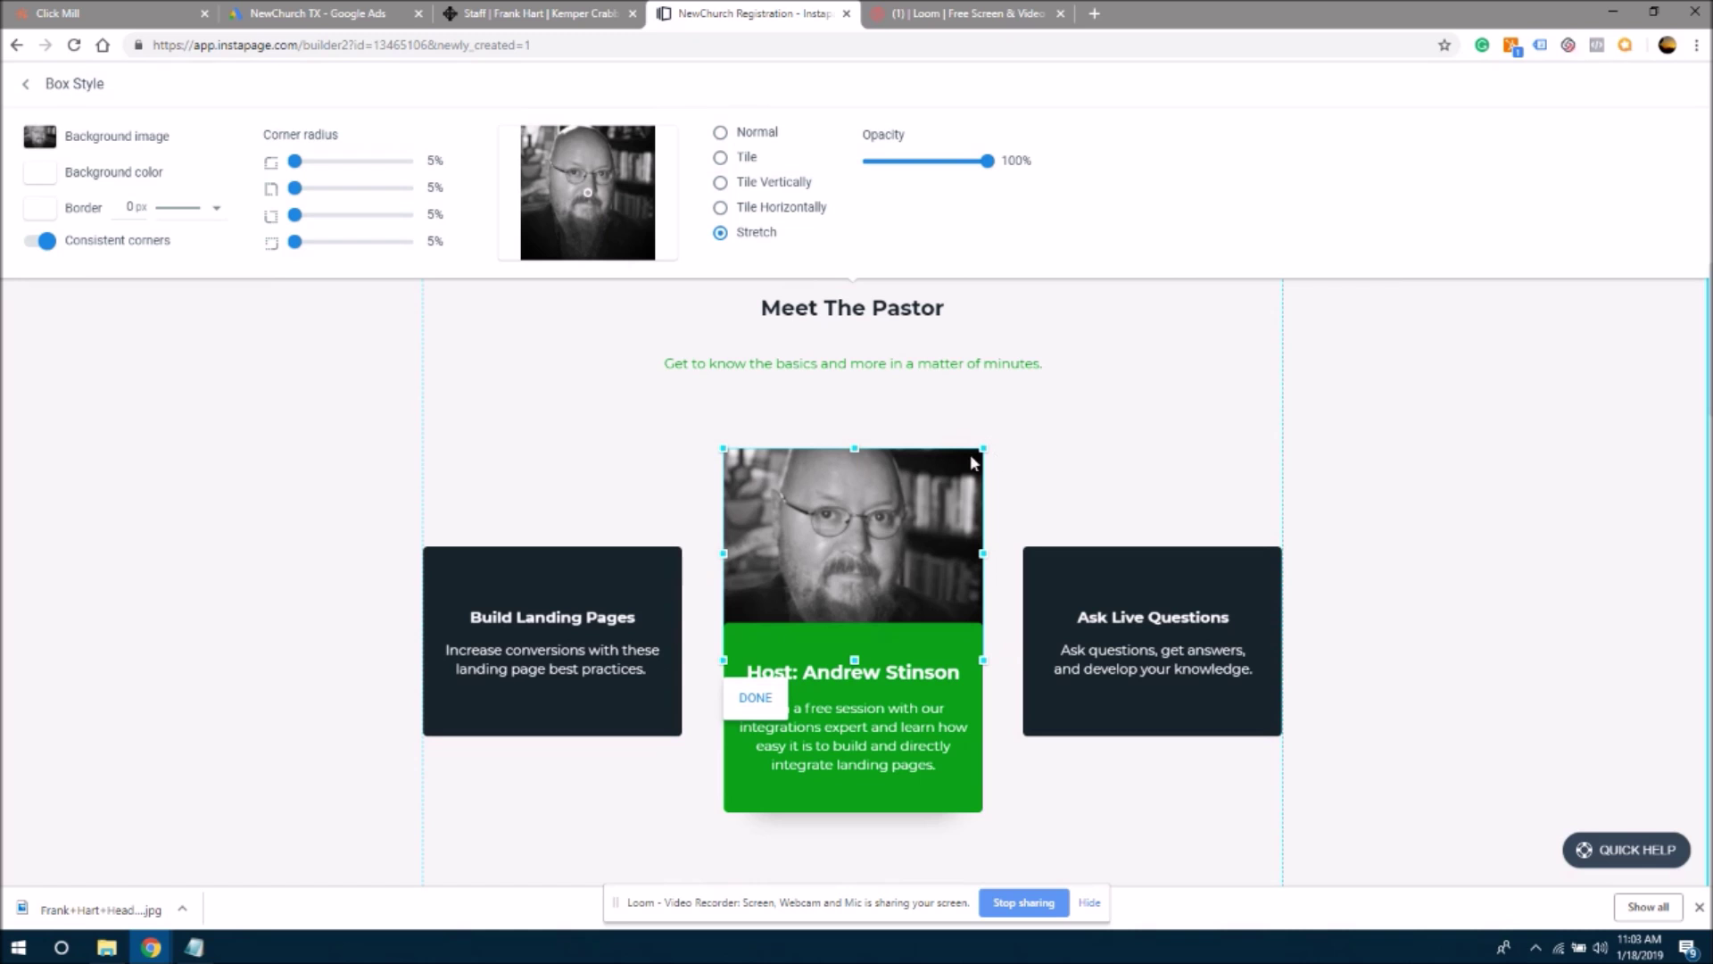
pyautogui.moveTo(976, 452); pyautogui.dragTo(887, 486)
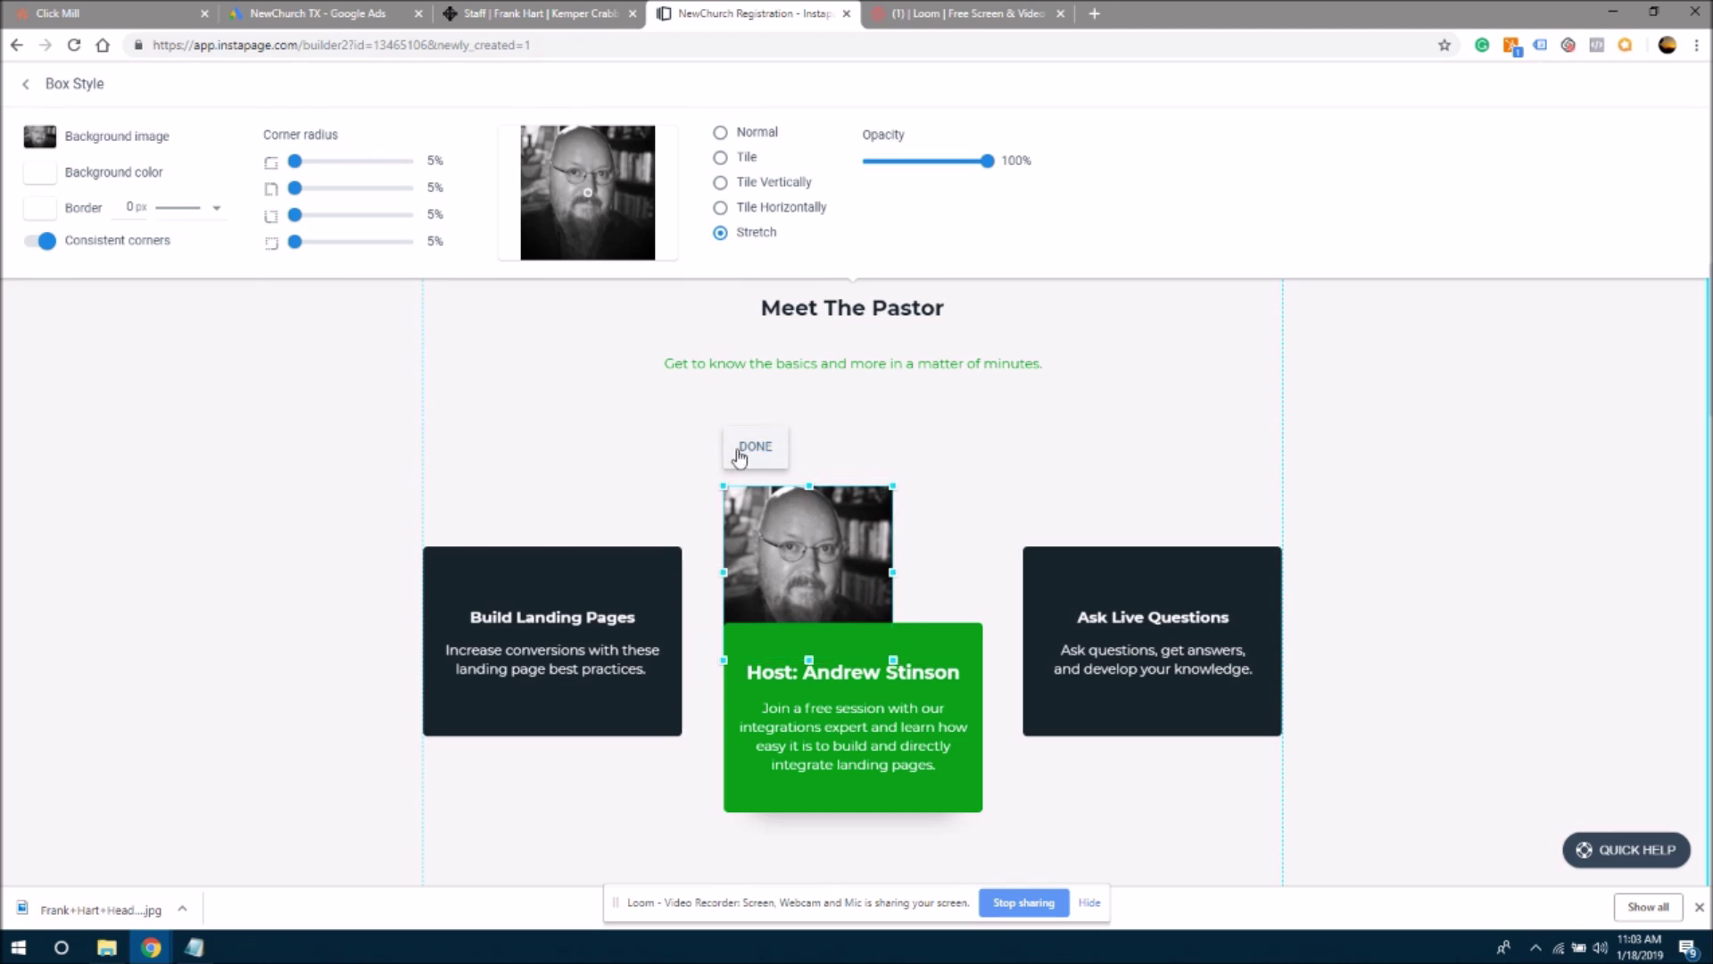
pyautogui.click(740, 456)
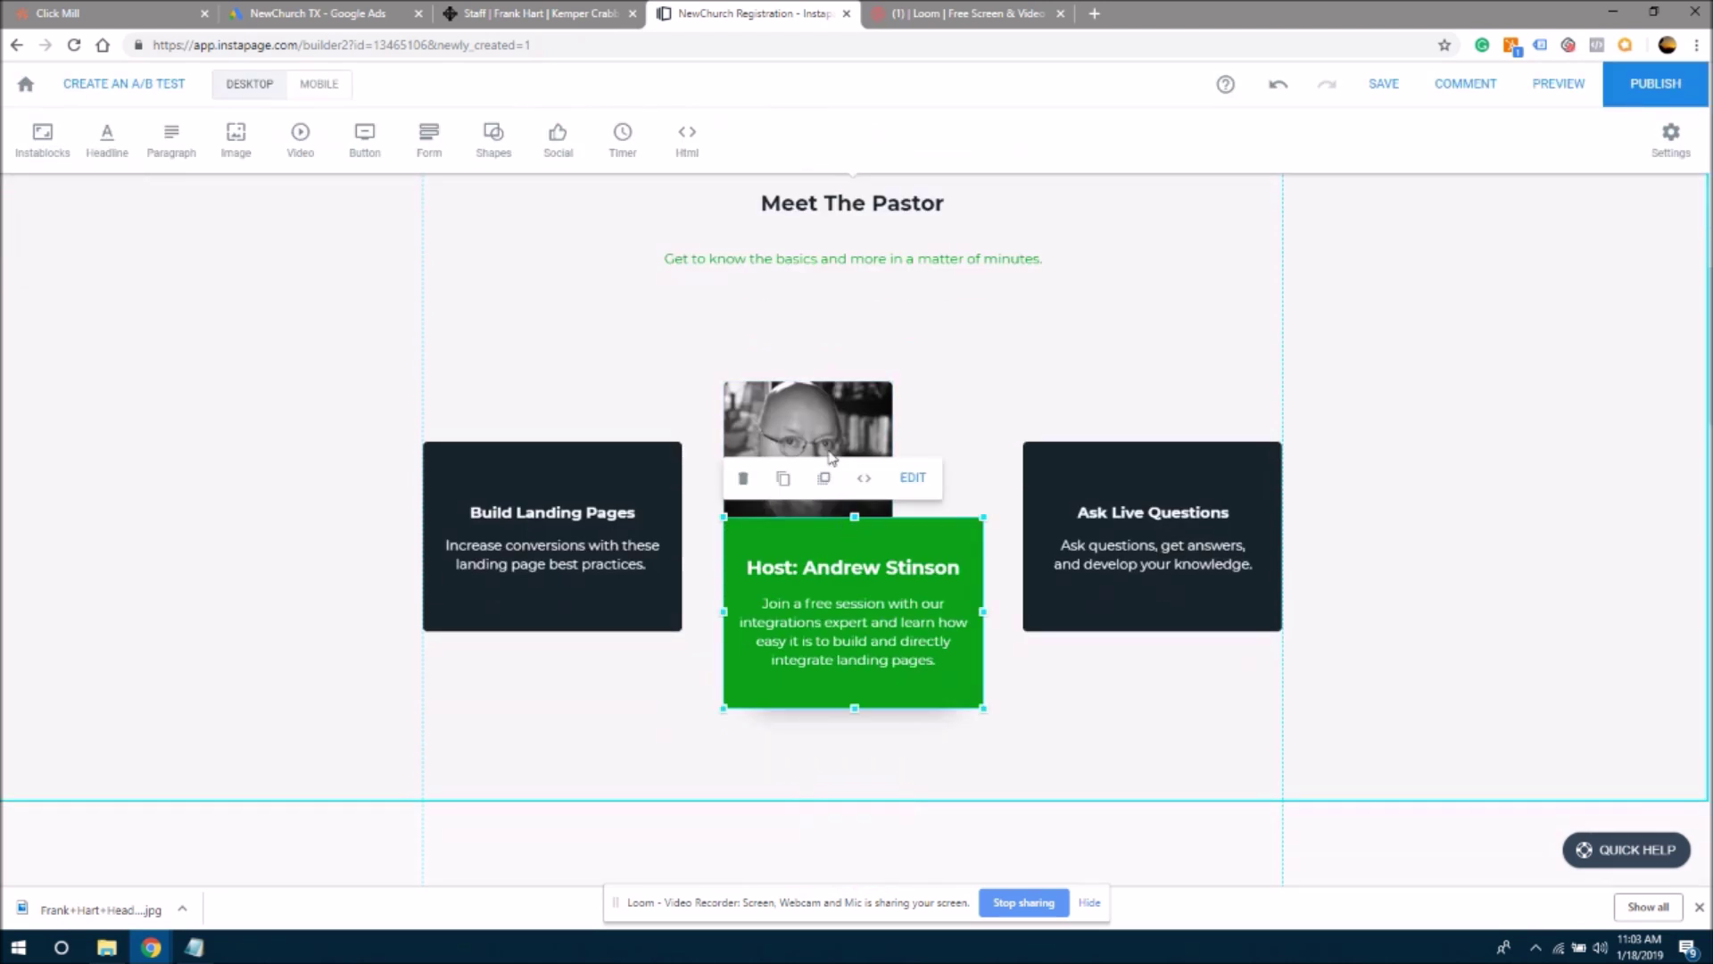
pyautogui.press('Delete')
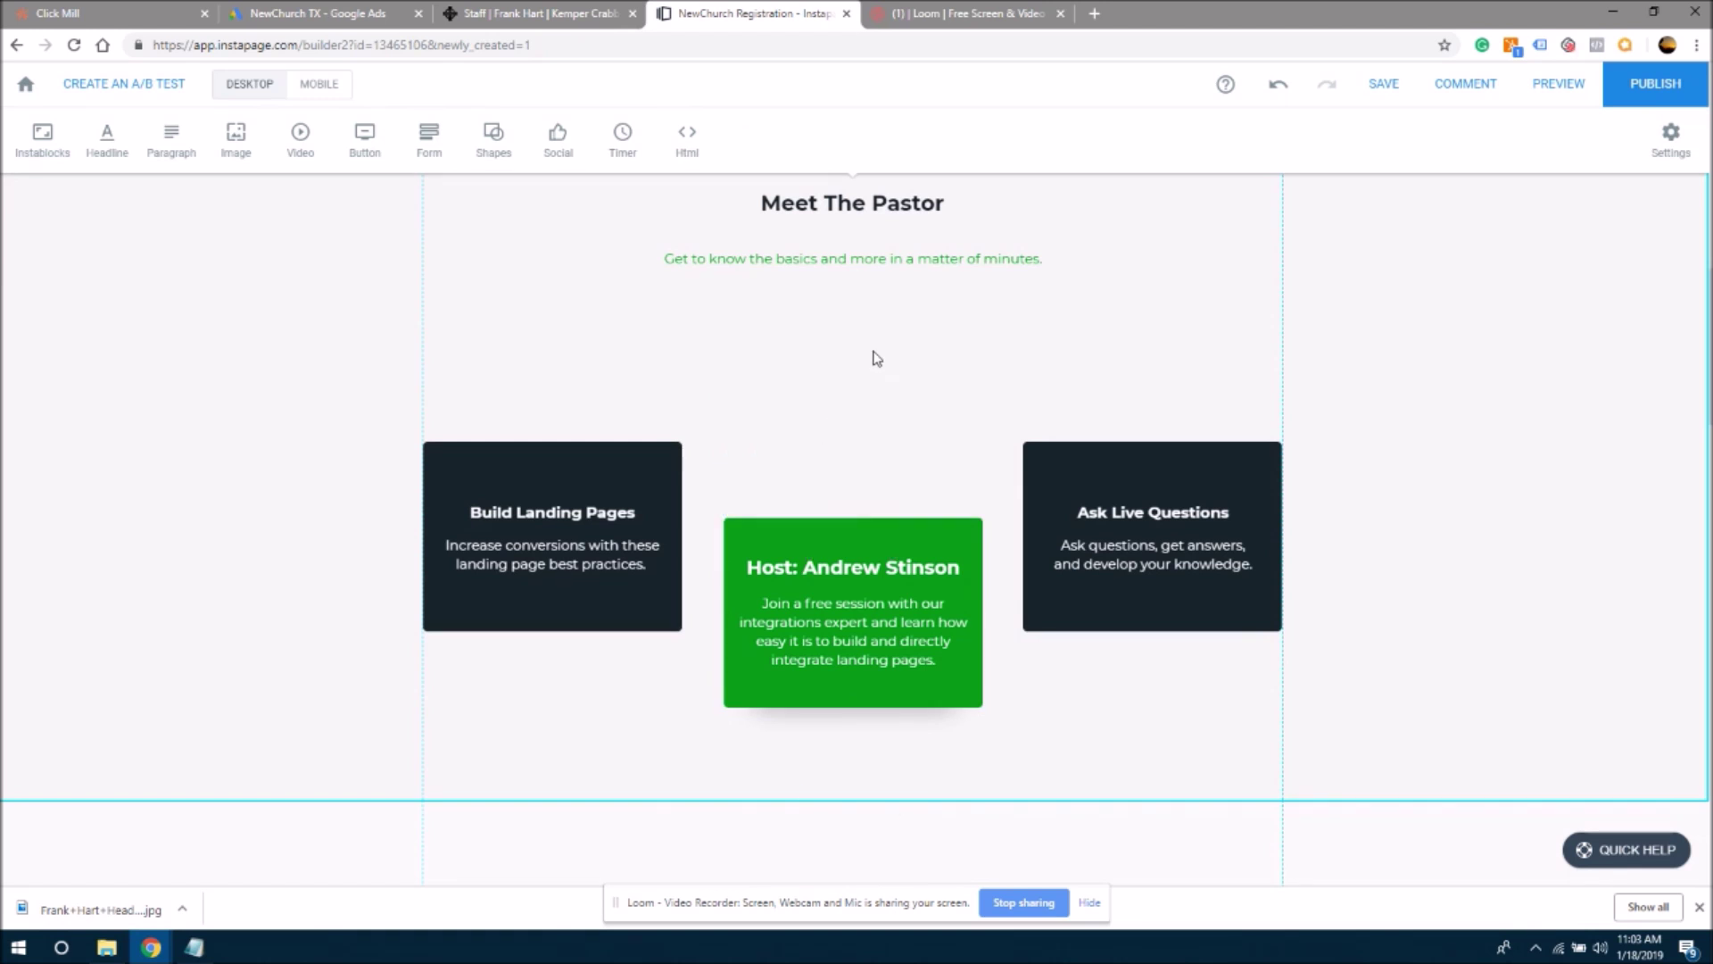
# - Insert the uploaded headshot from the image library and move it up above the green card
pyautogui.click(220, 155)
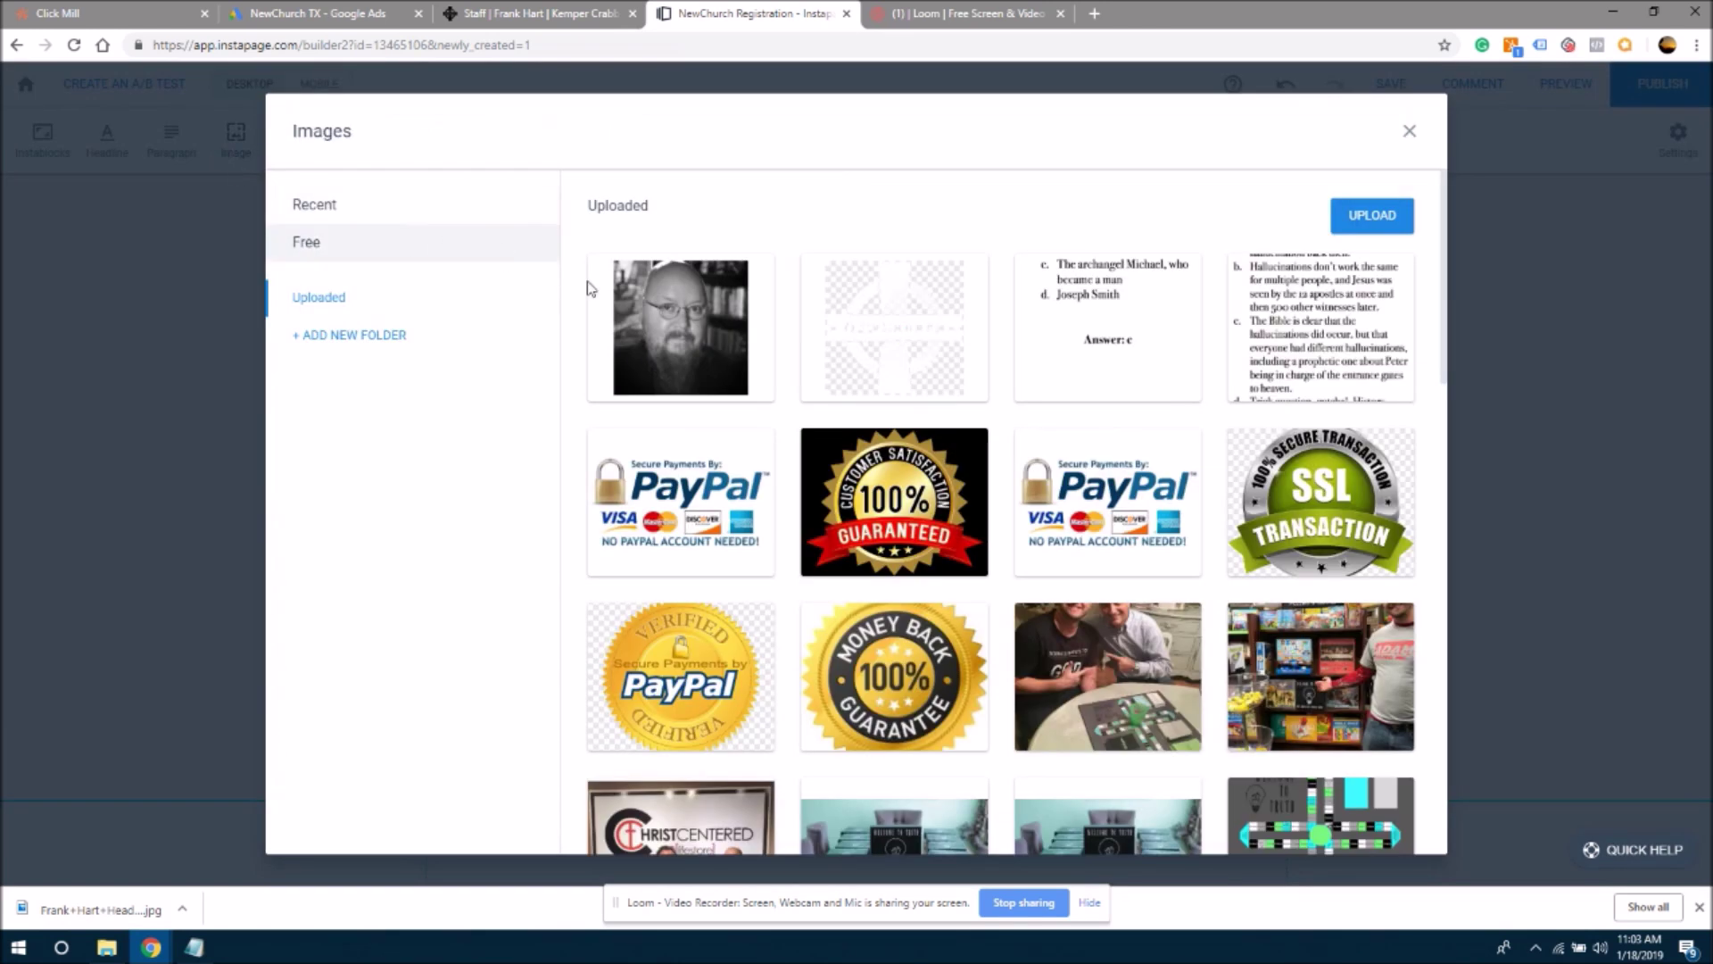
pyautogui.click(600, 301)
pyautogui.click(750, 269)
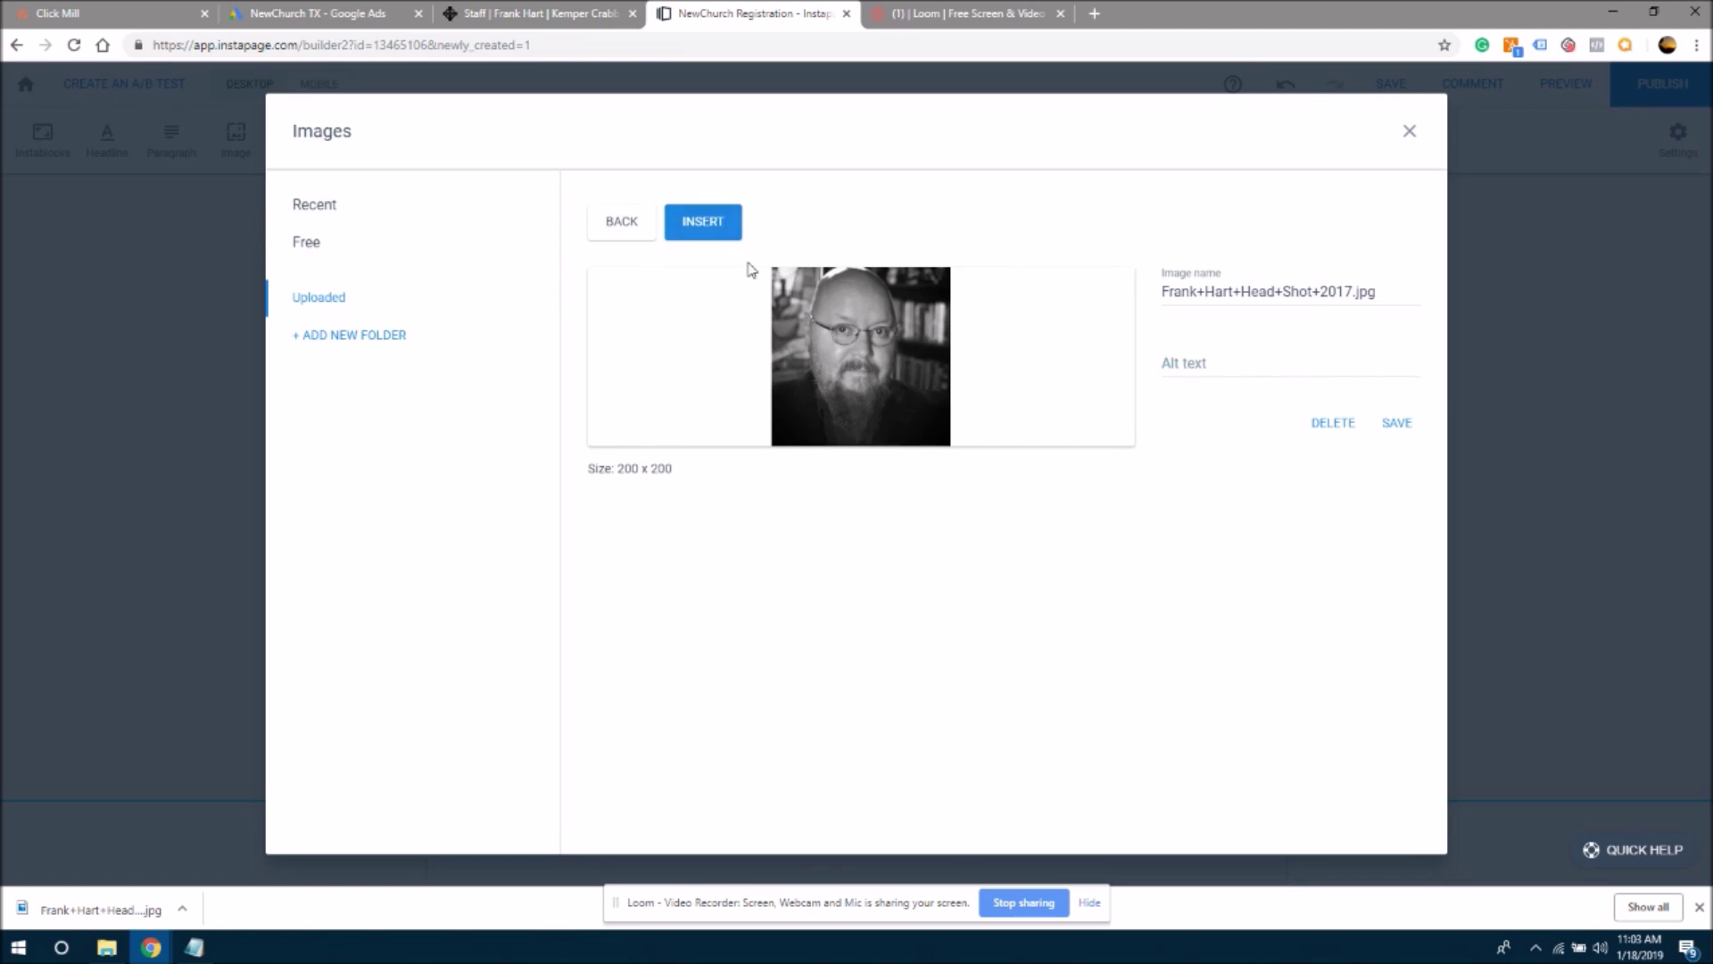
pyautogui.click(702, 223)
pyautogui.moveTo(856, 546); pyautogui.dragTo(856, 427)
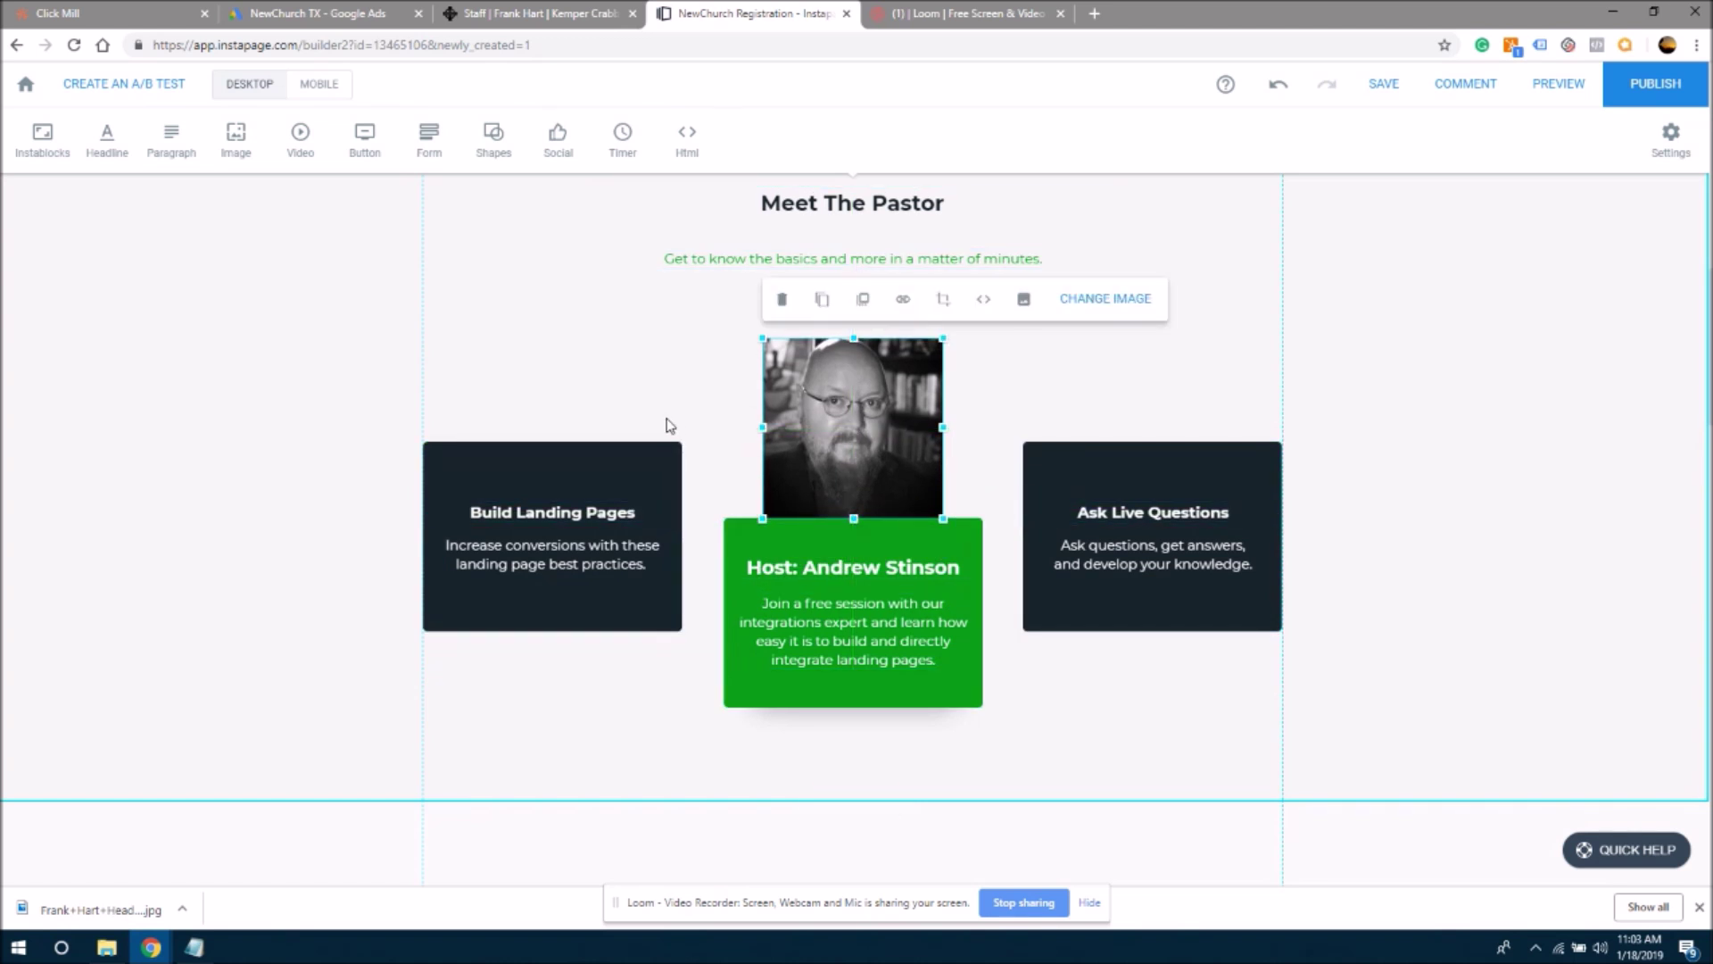
# - Replace the green card's host headline with 'Pastor Frank'
pyautogui.click(808, 570)
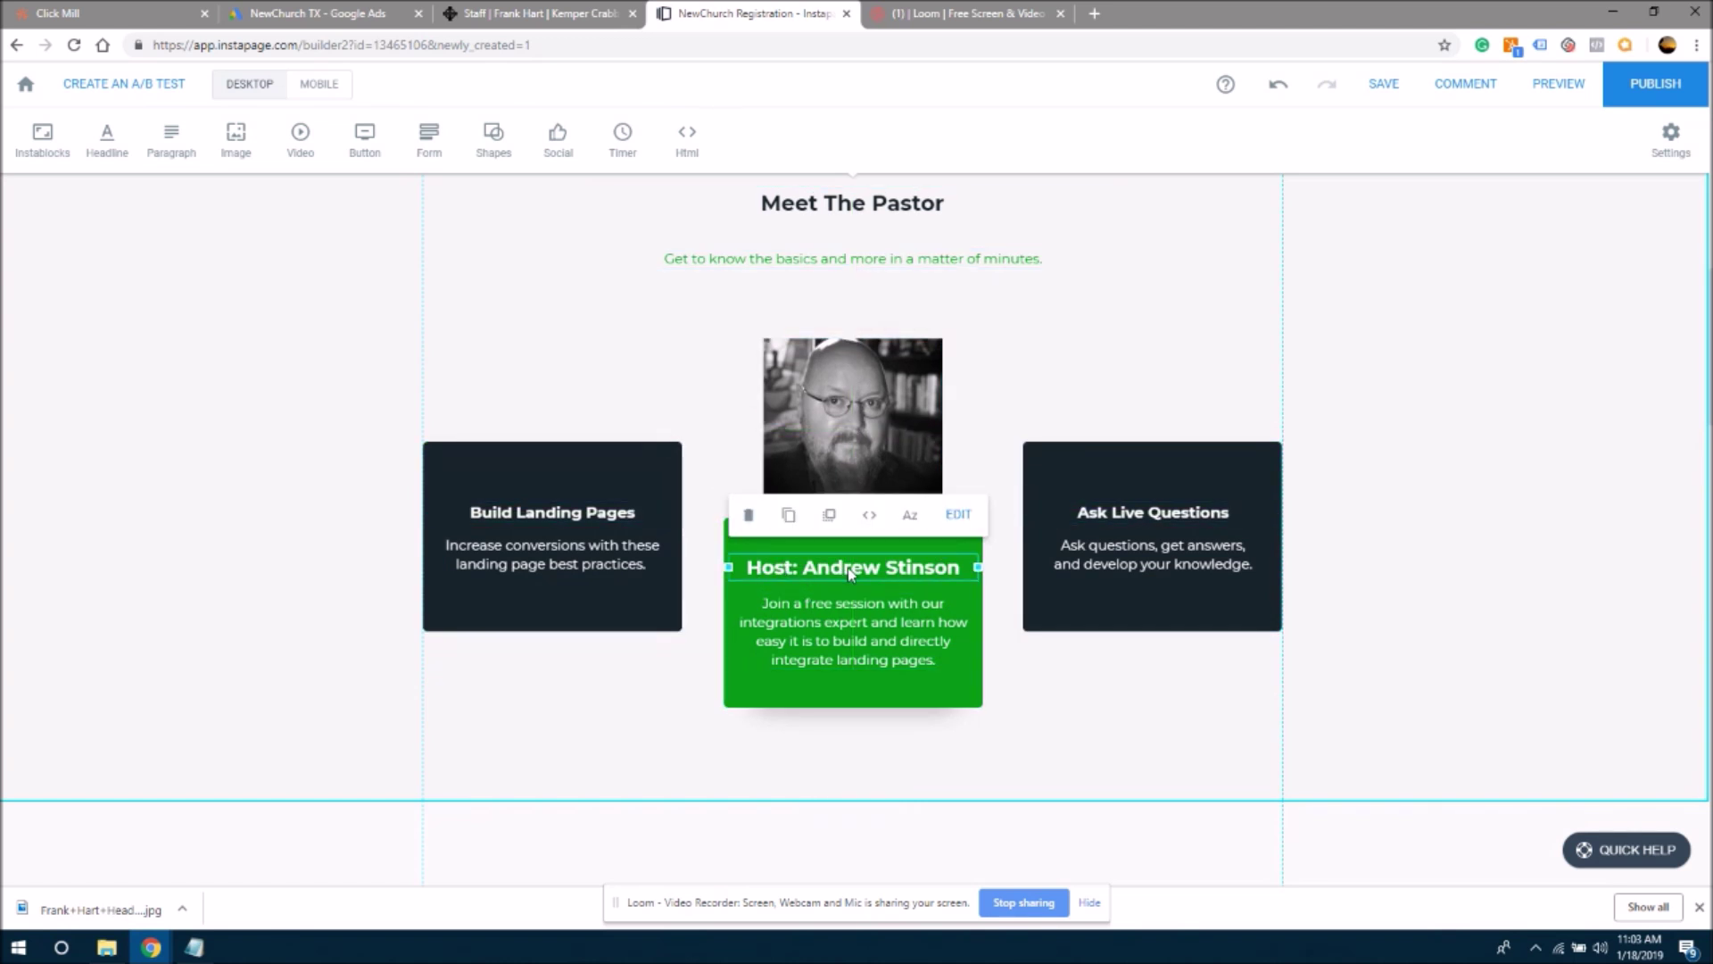
pyautogui.doubleClick(848, 568)
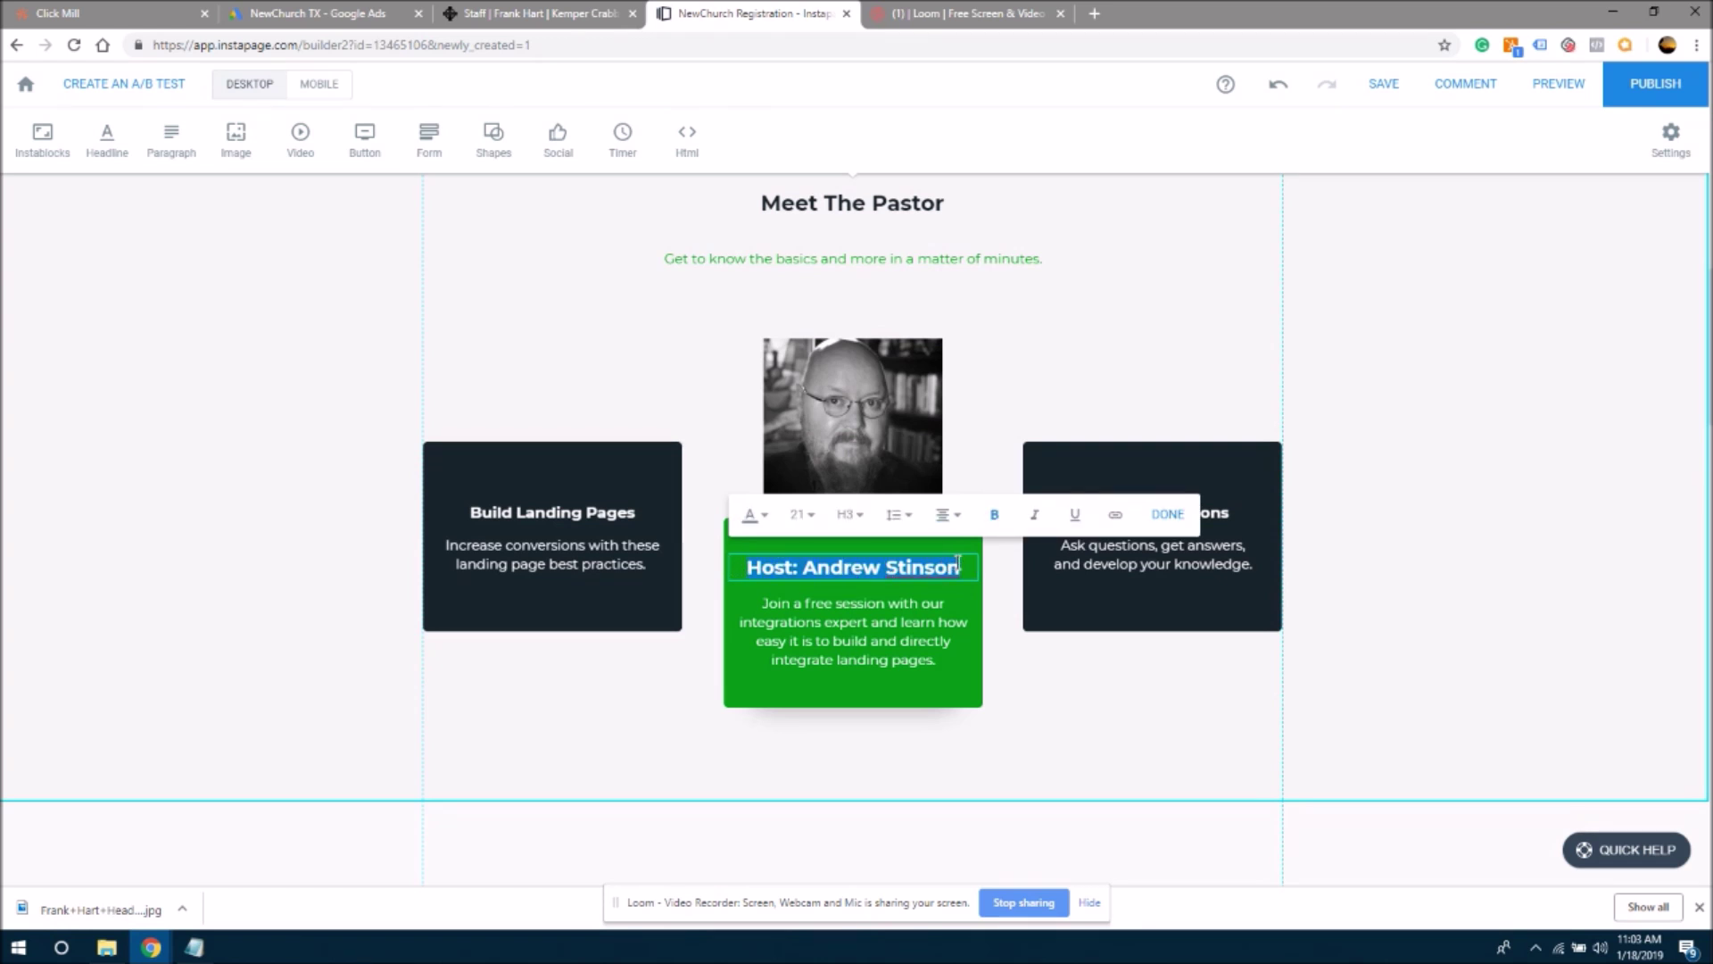
pyautogui.write('Pastor Frank')
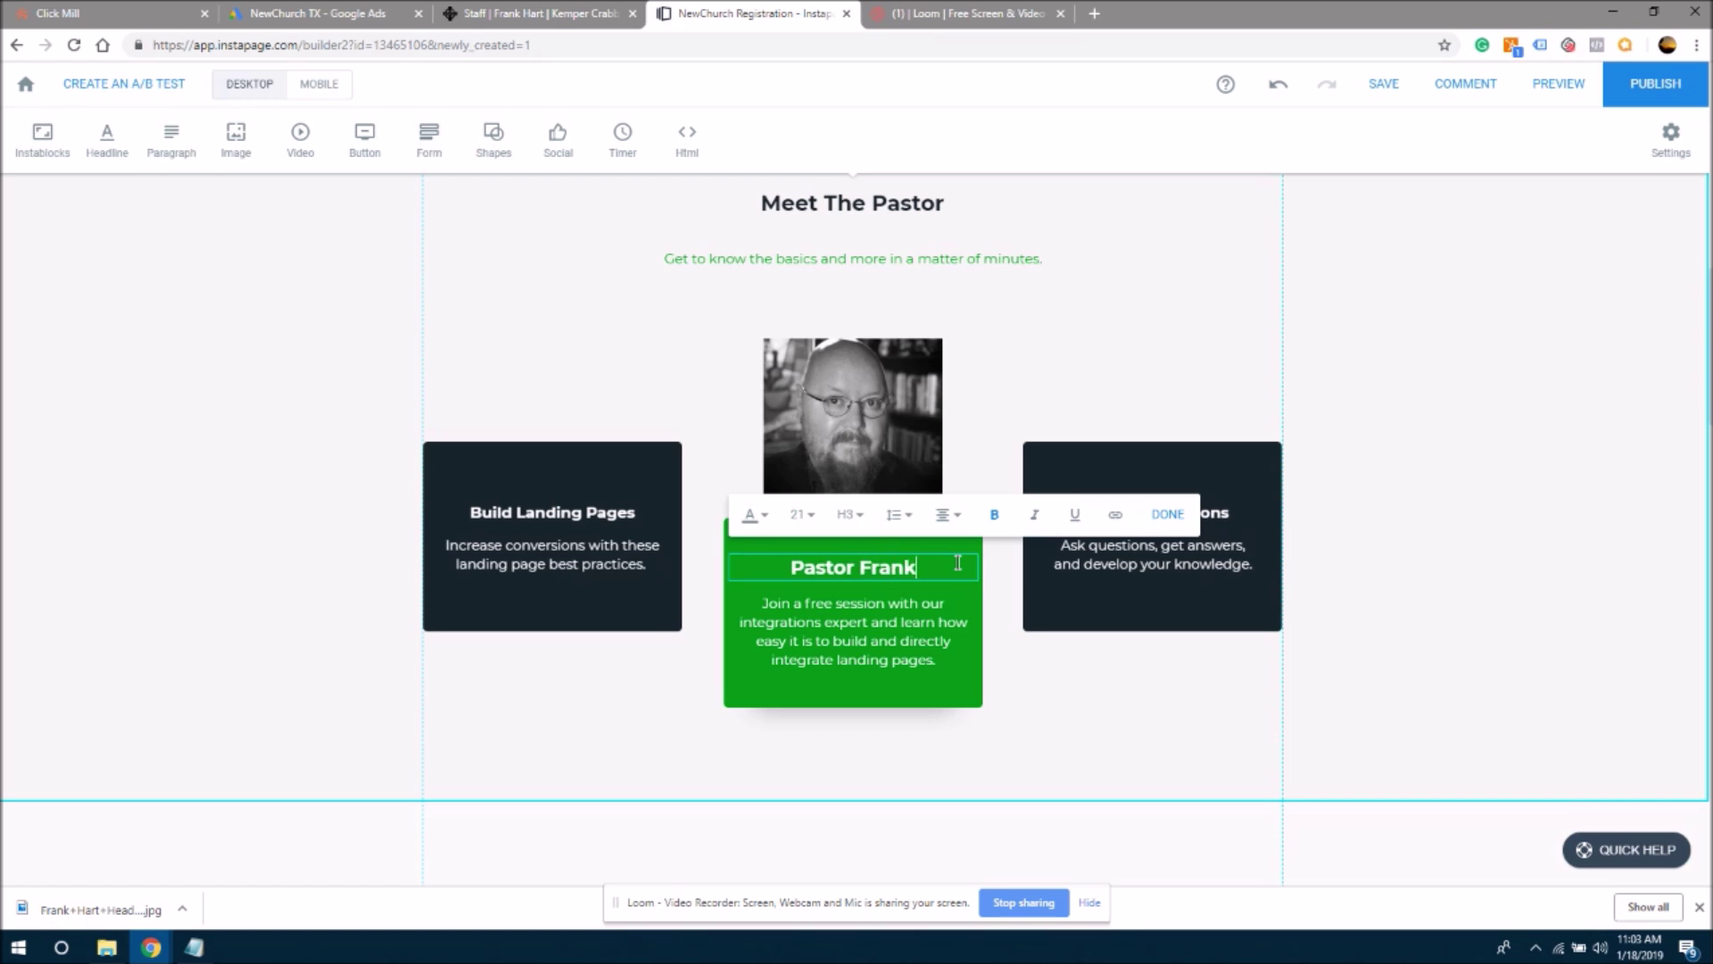
pyautogui.click(833, 629)
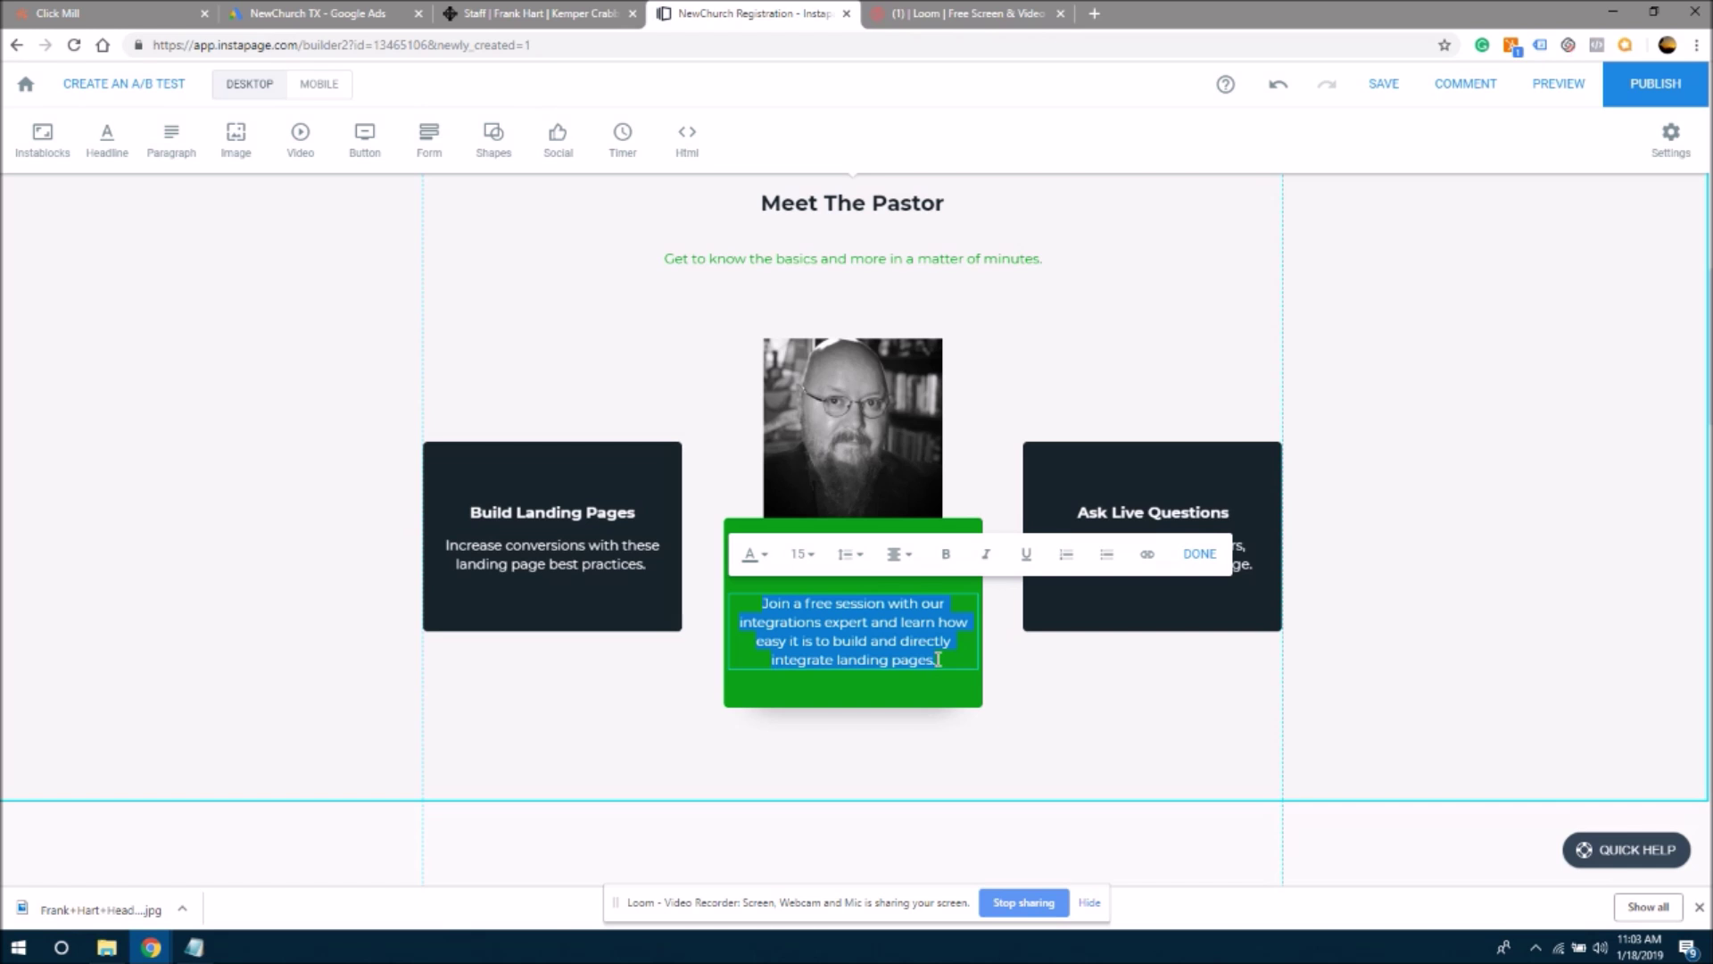
# - Write the bio 'Pastor Frank is a musician and author. He is passionate about the Lord and spreading the Gospel message.'
pyautogui.write('Pastor Frank is a musician and author. He h')
pyautogui.press('BackSpace')
pyautogui.write('is passionate about ')
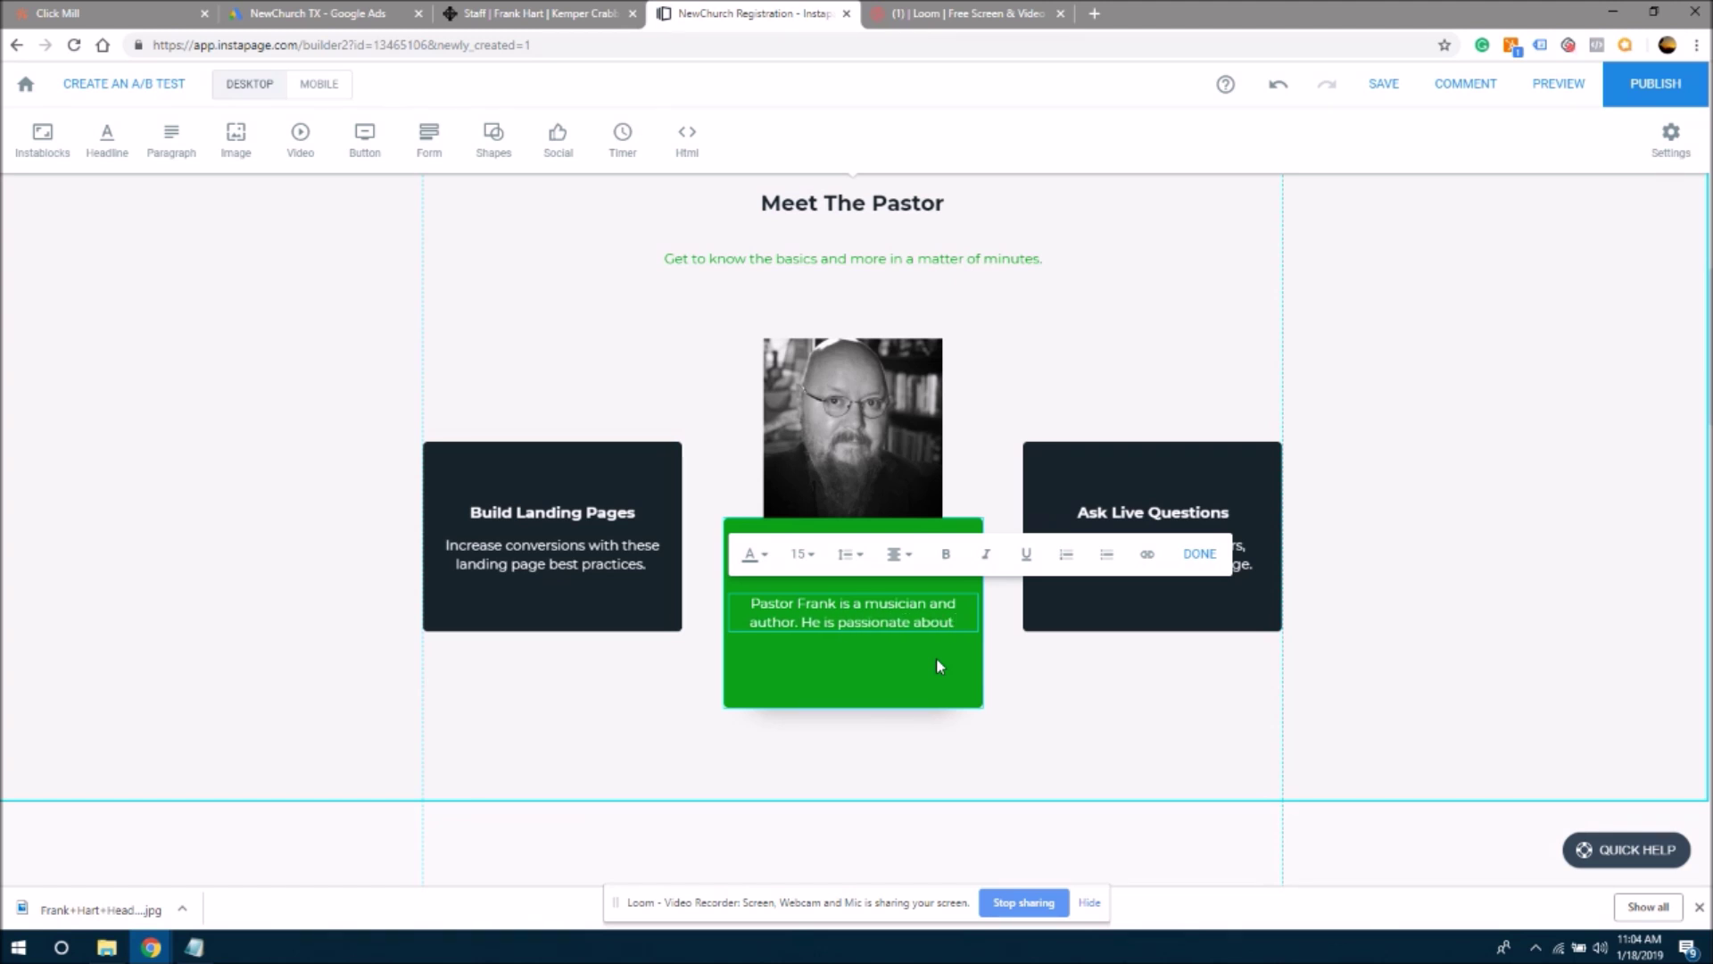
pyautogui.write('the Lord and')
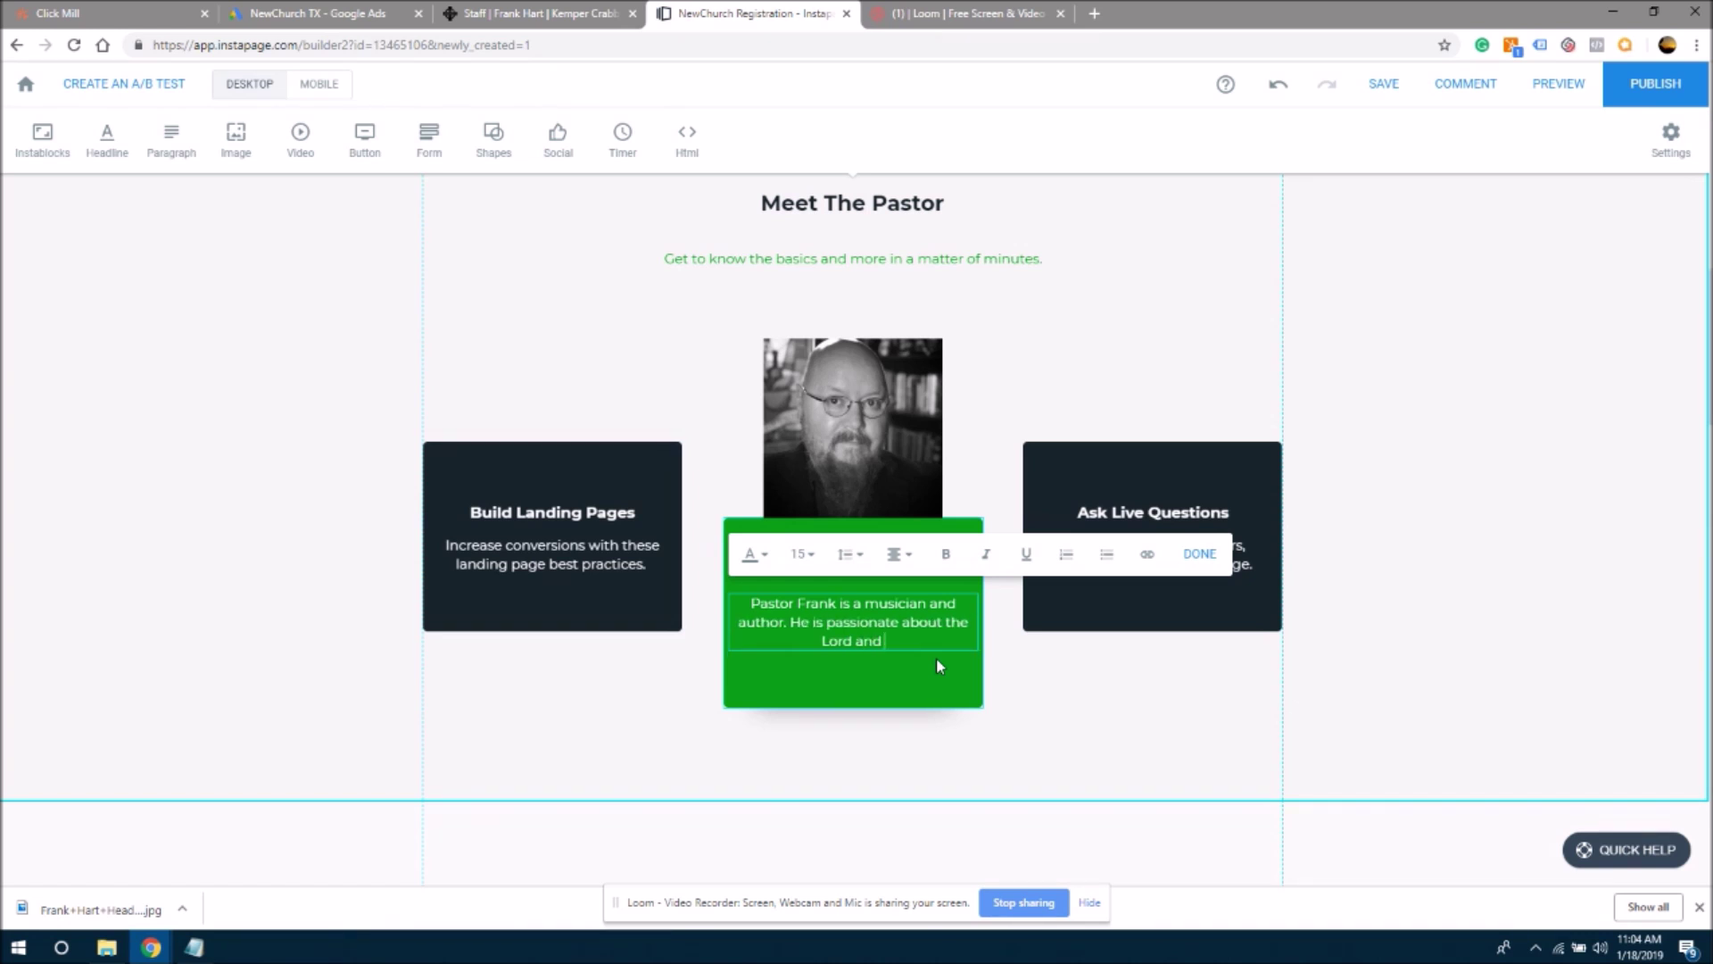
pyautogui.write(' spreading the Gosple message.')
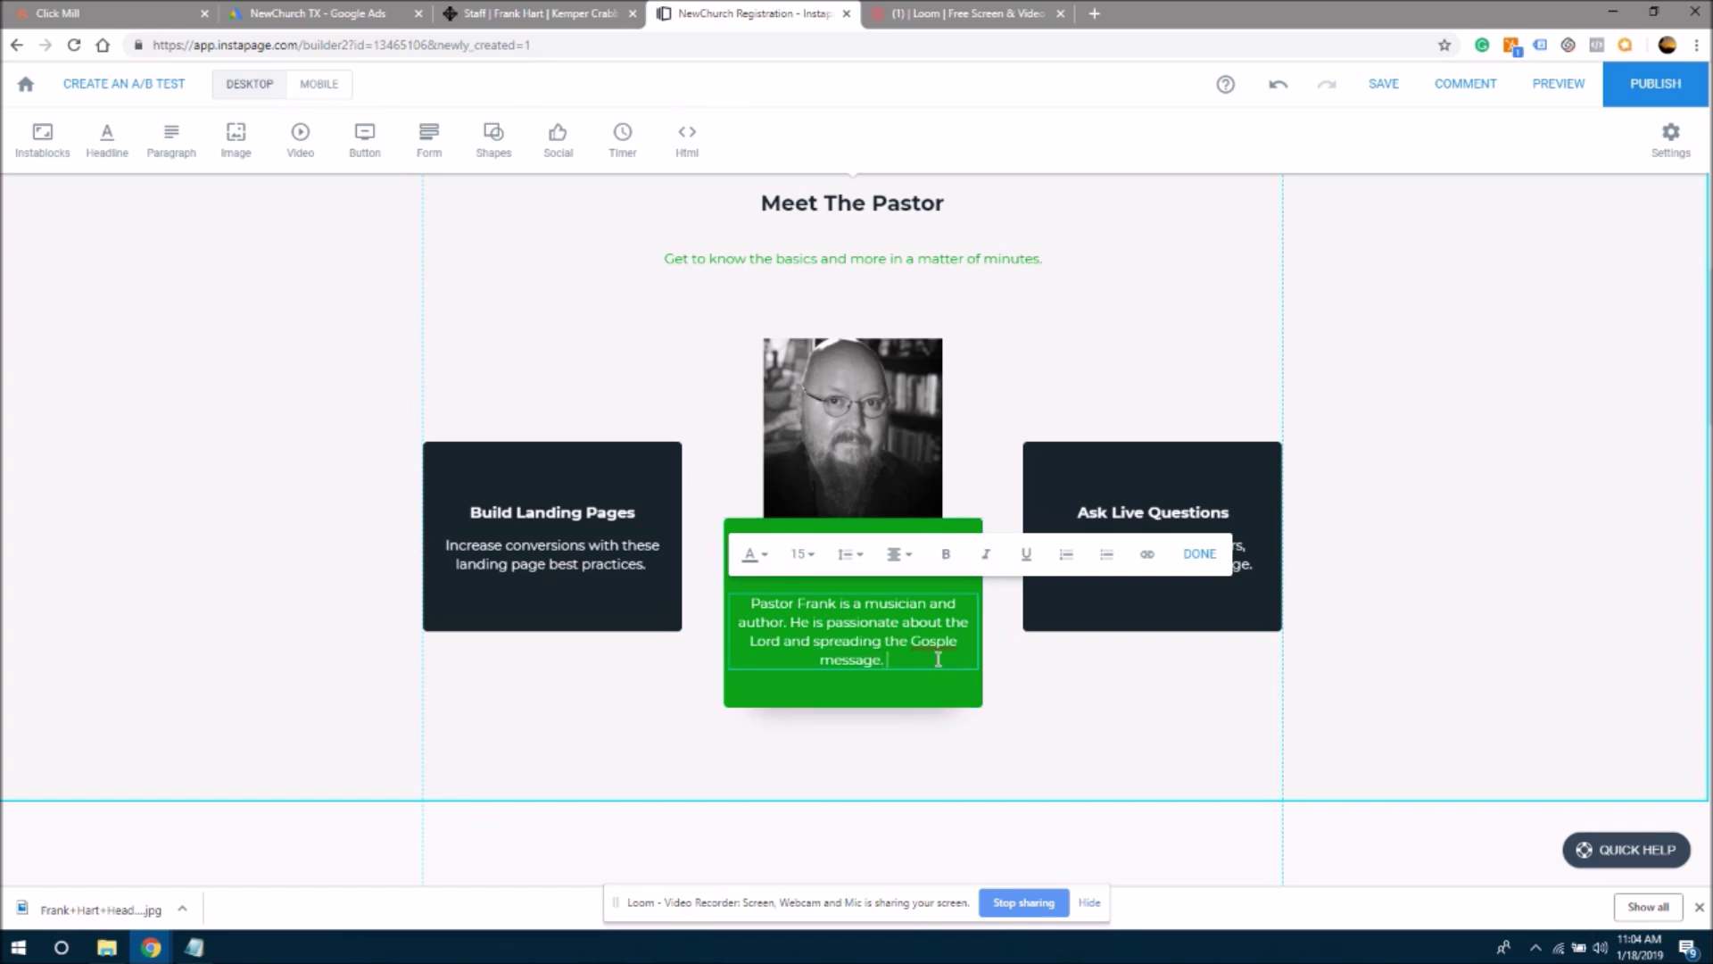
pyautogui.rightClick(938, 641)
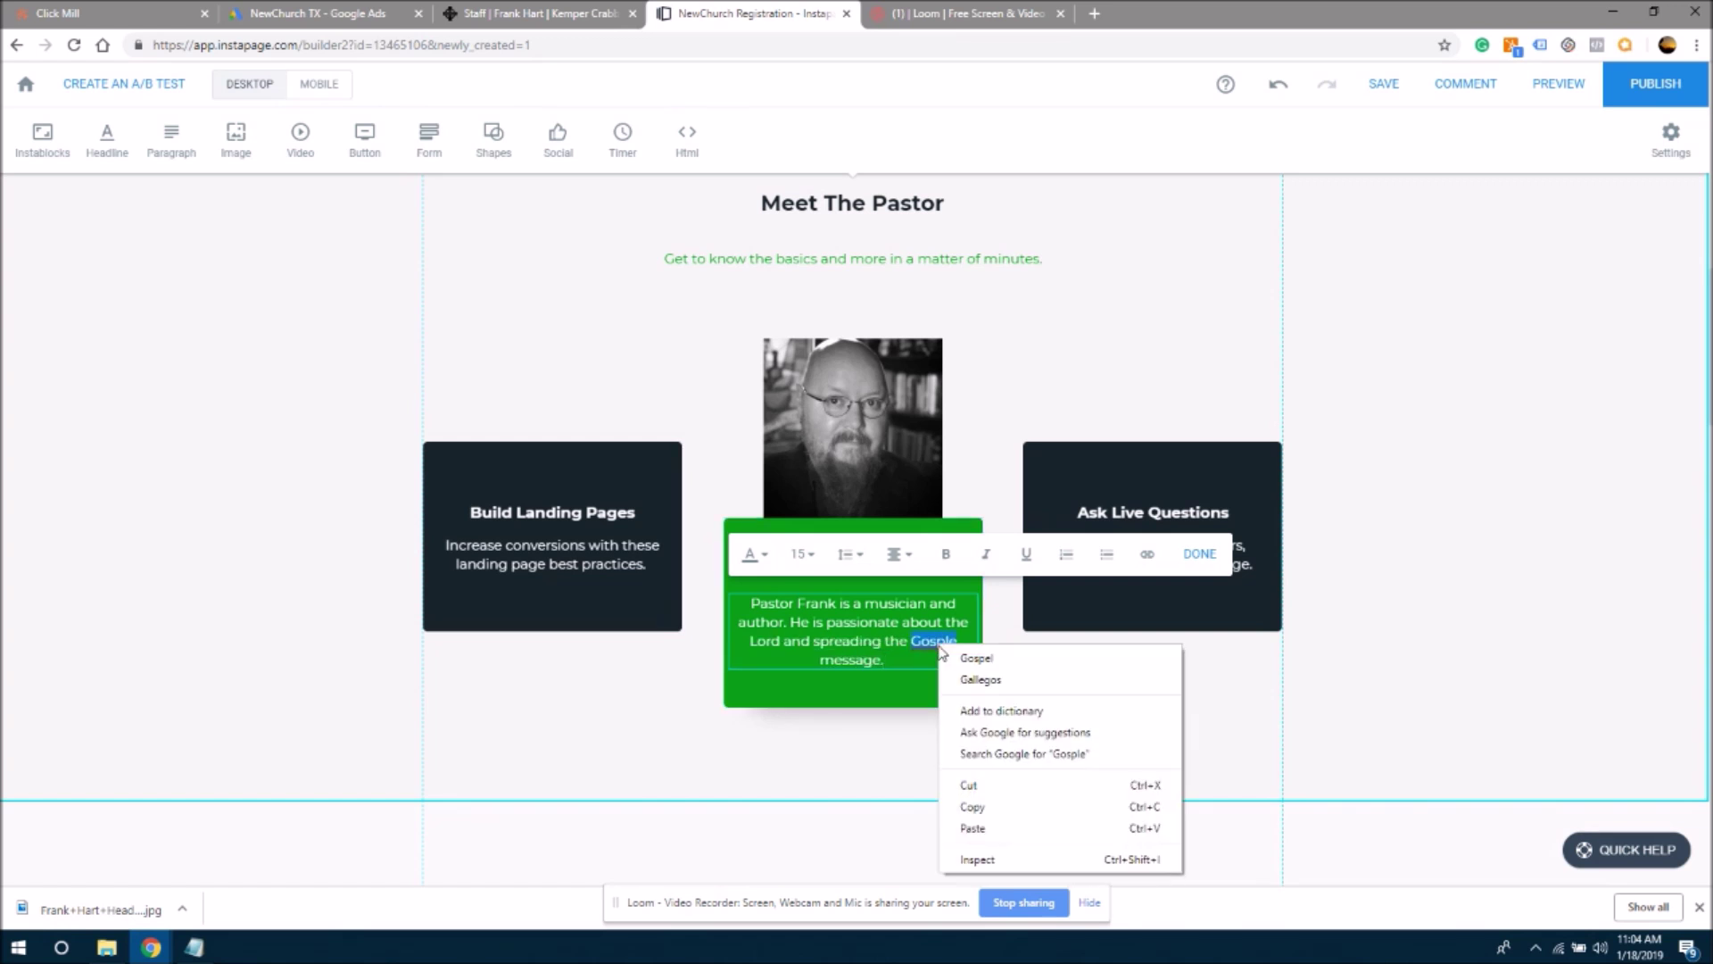
pyautogui.click(967, 655)
pyautogui.click(799, 604)
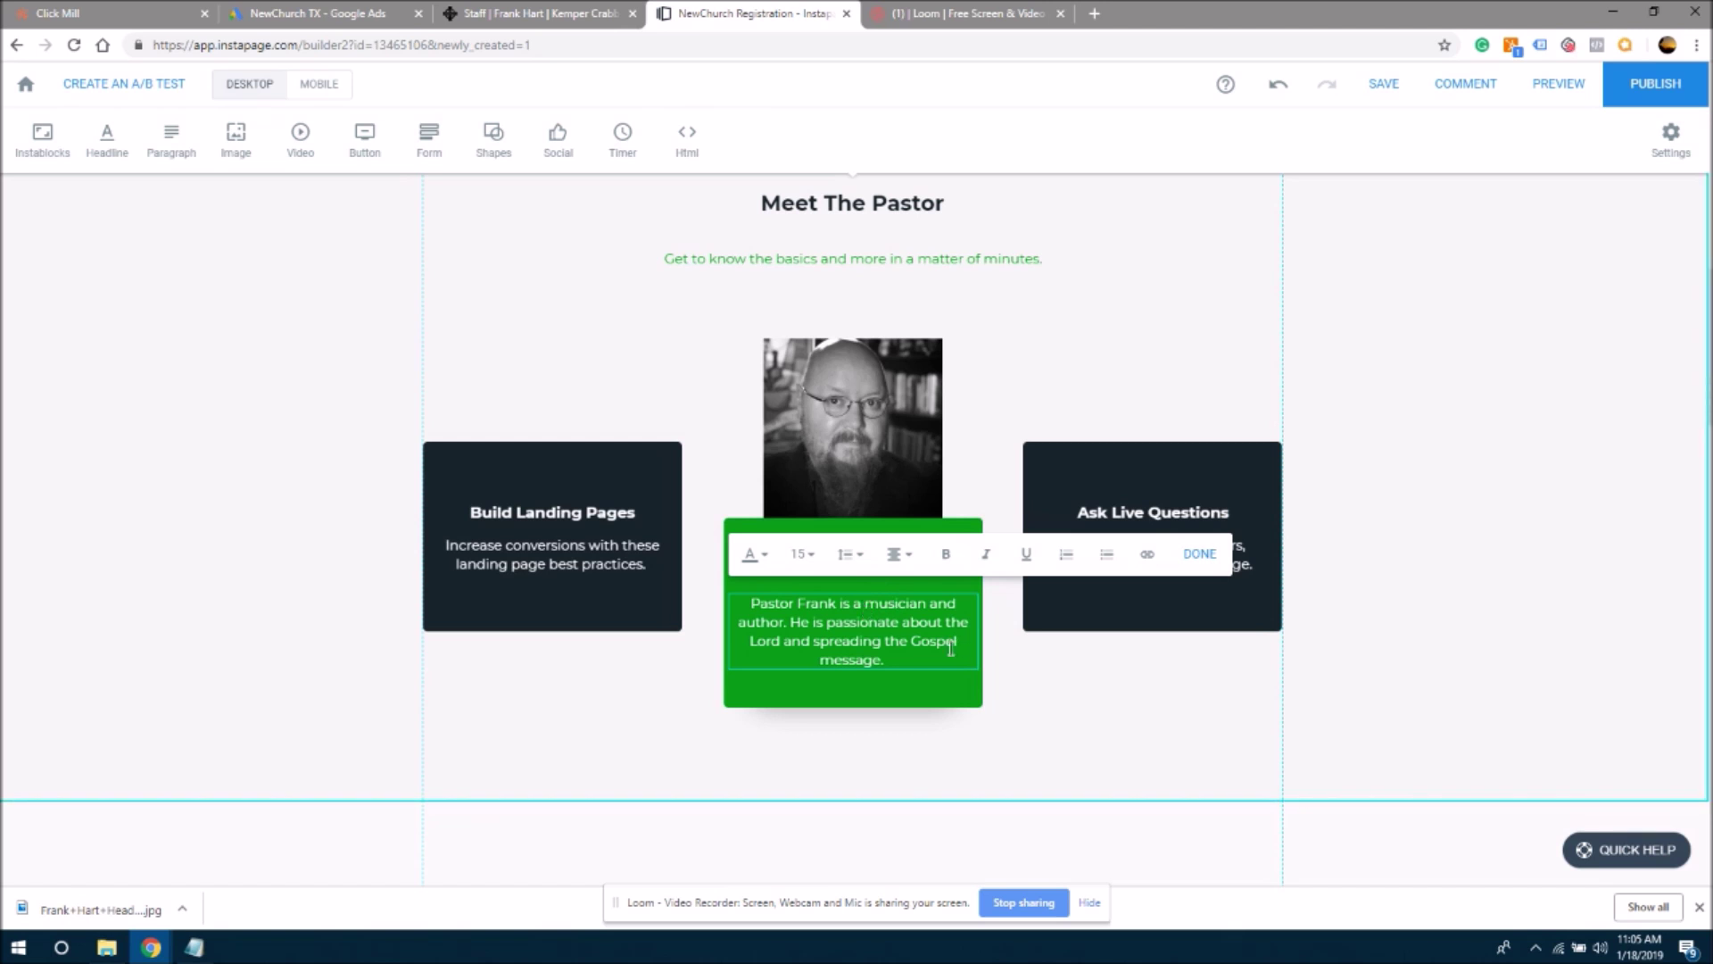
pyautogui.click(1148, 730)
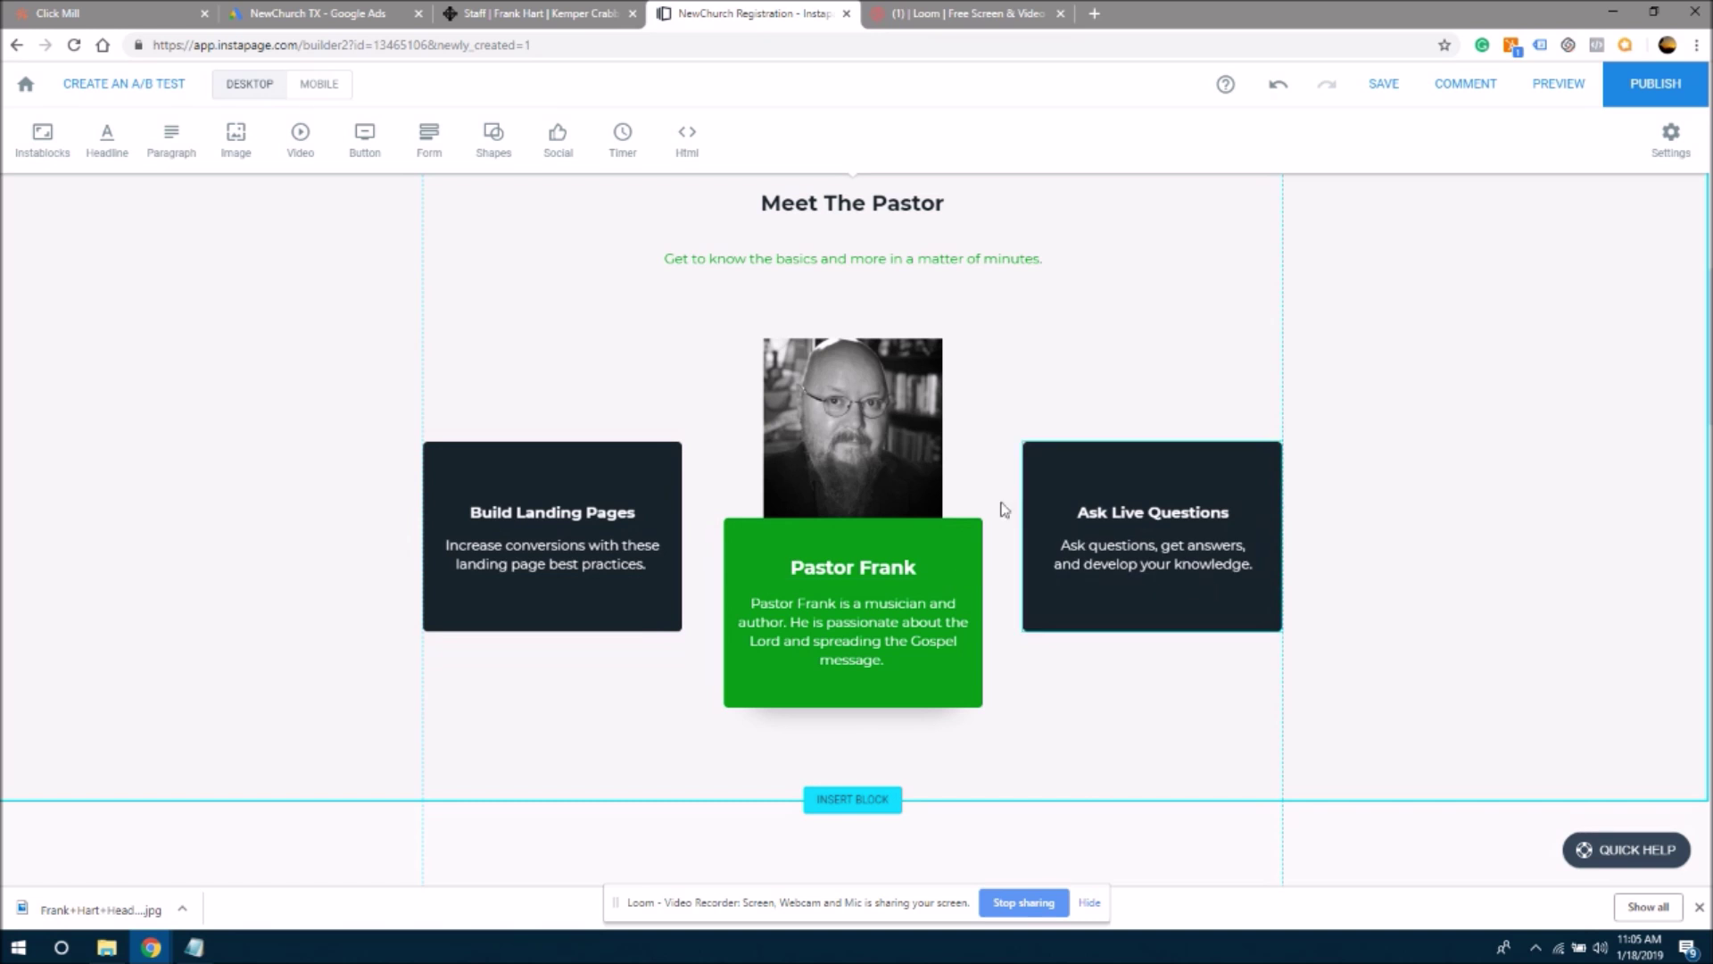
# - Narrow the Pastor Frank card to 200x212, then undo the resize to restore its full width
pyautogui.click(907, 562)
pyautogui.moveTo(982, 615); pyautogui.dragTo(943, 614)
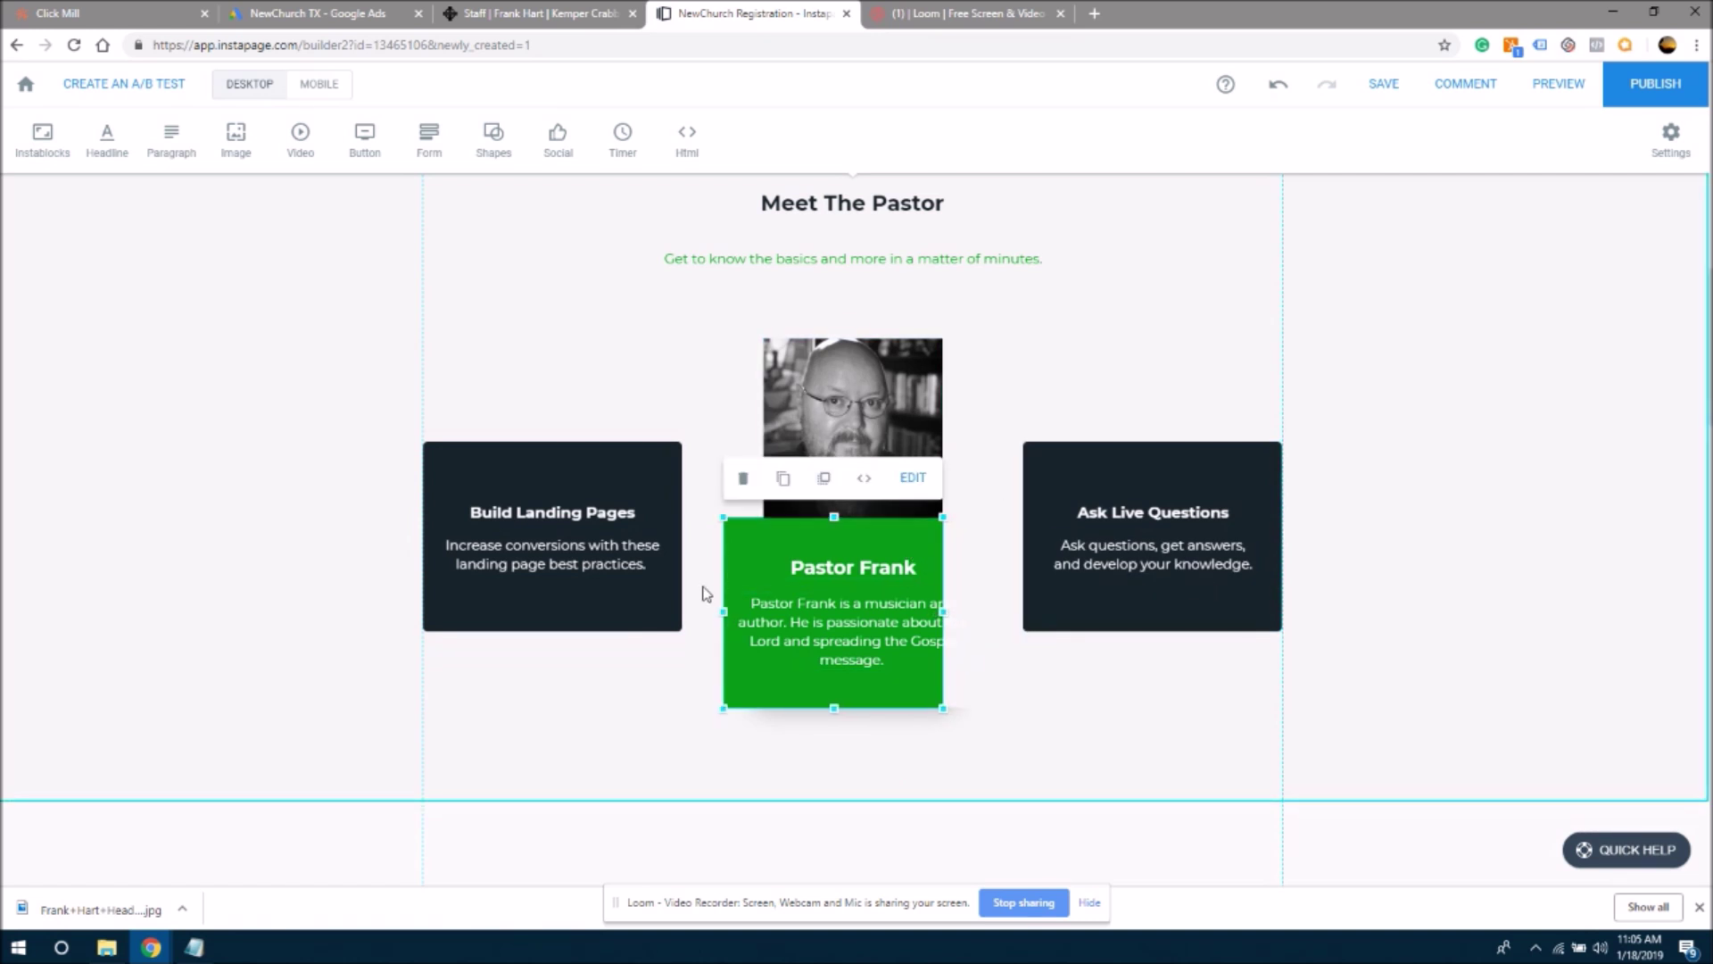
pyautogui.moveTo(723, 612); pyautogui.dragTo(759, 612)
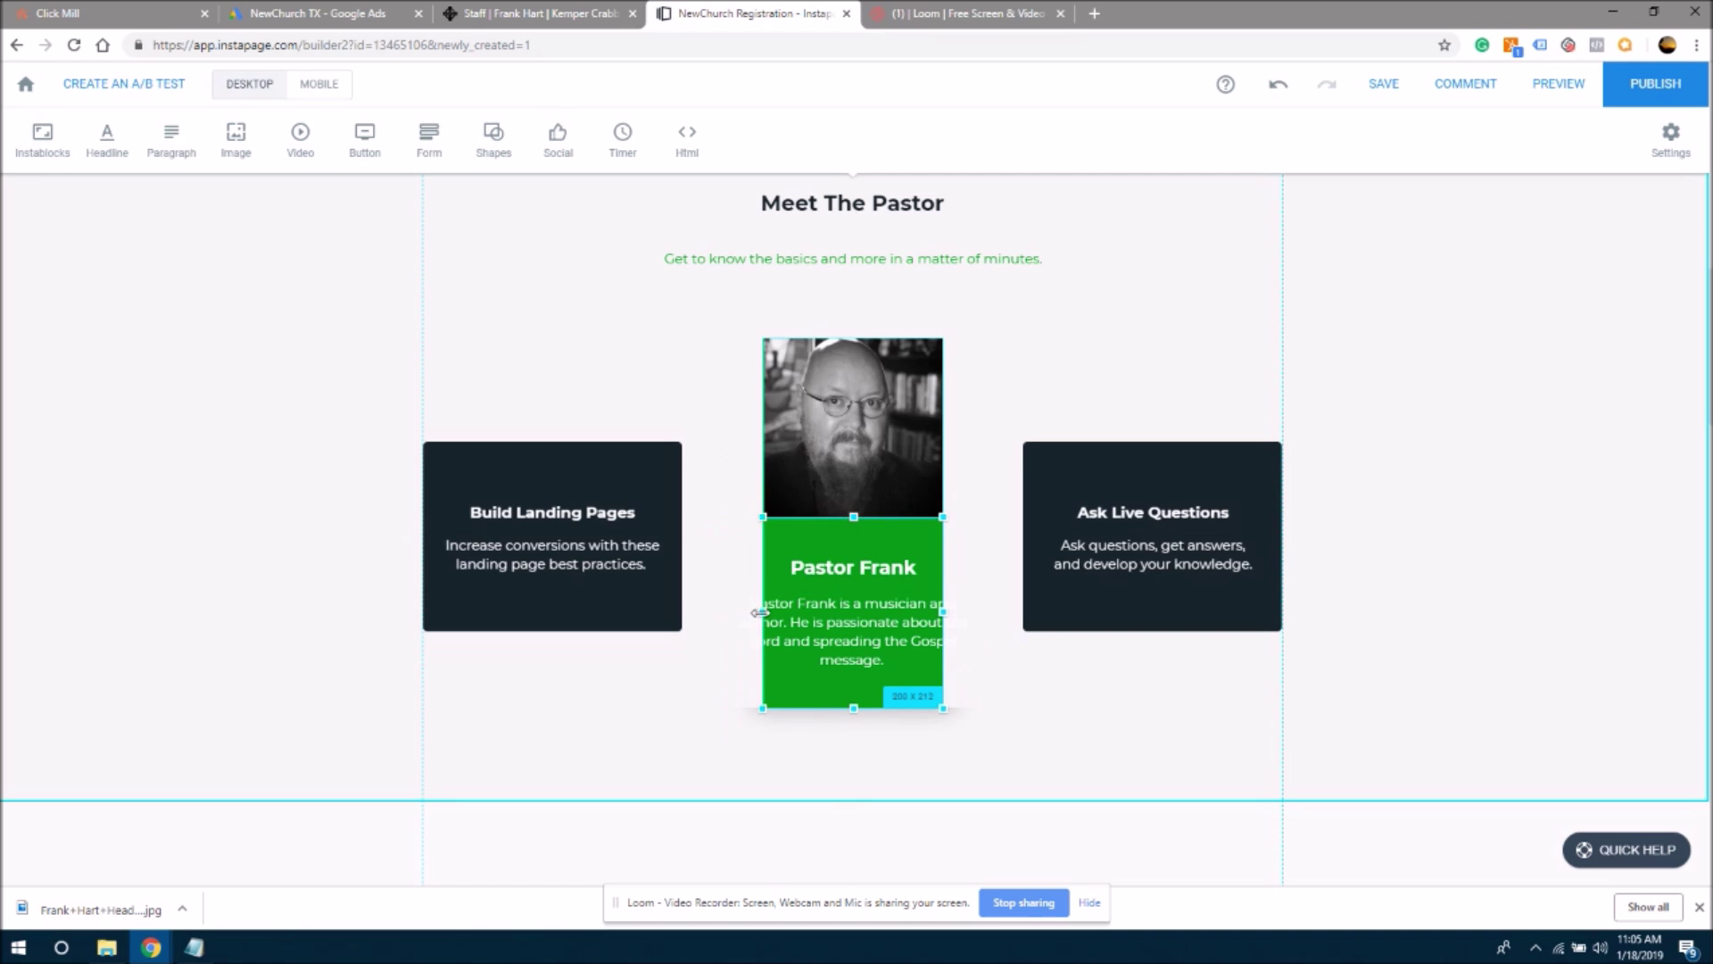
pyautogui.click(1017, 394)
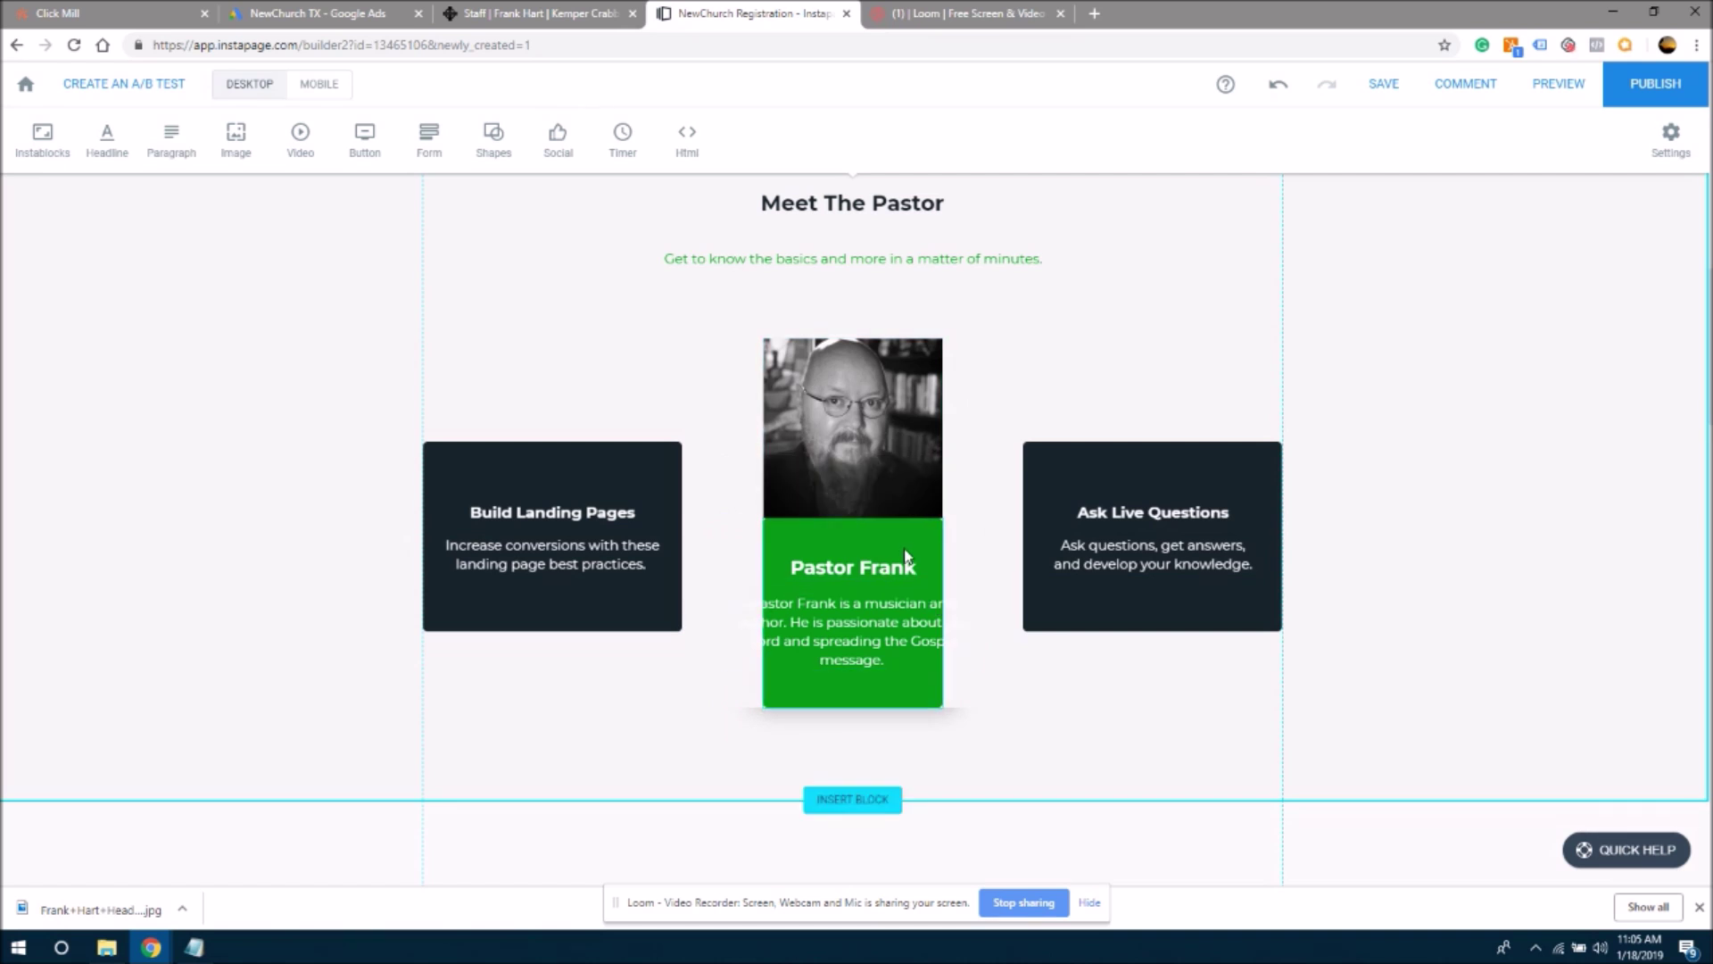
pyautogui.click(928, 536)
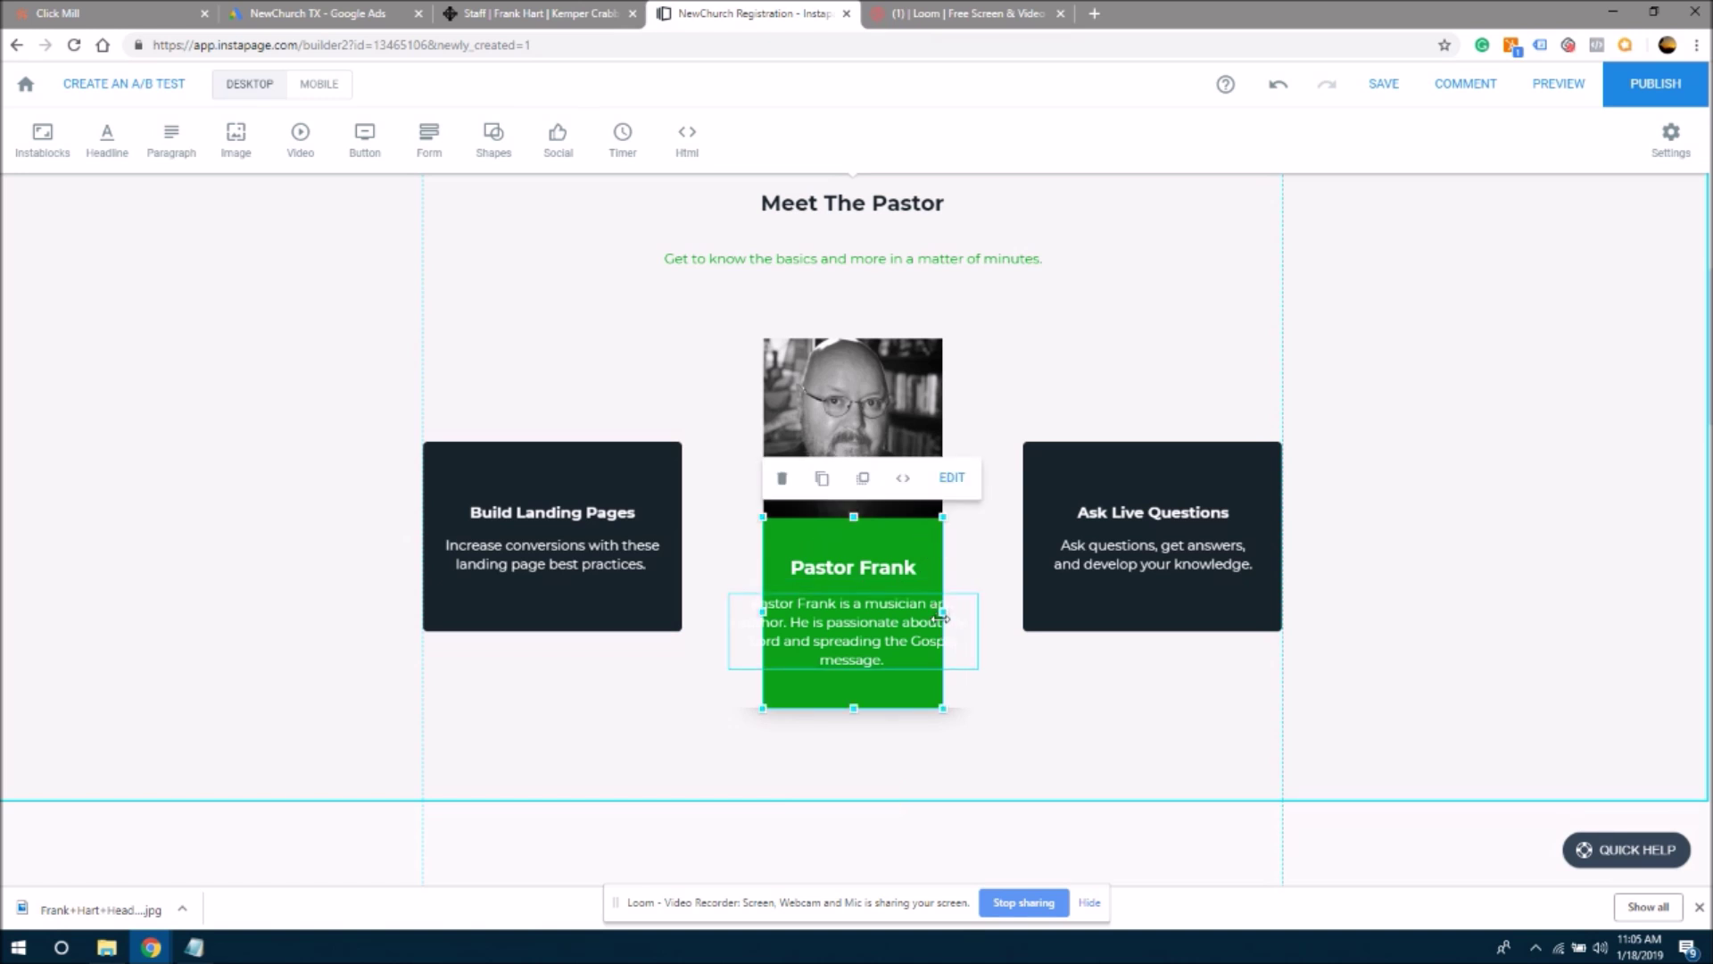
pyautogui.click(1279, 87)
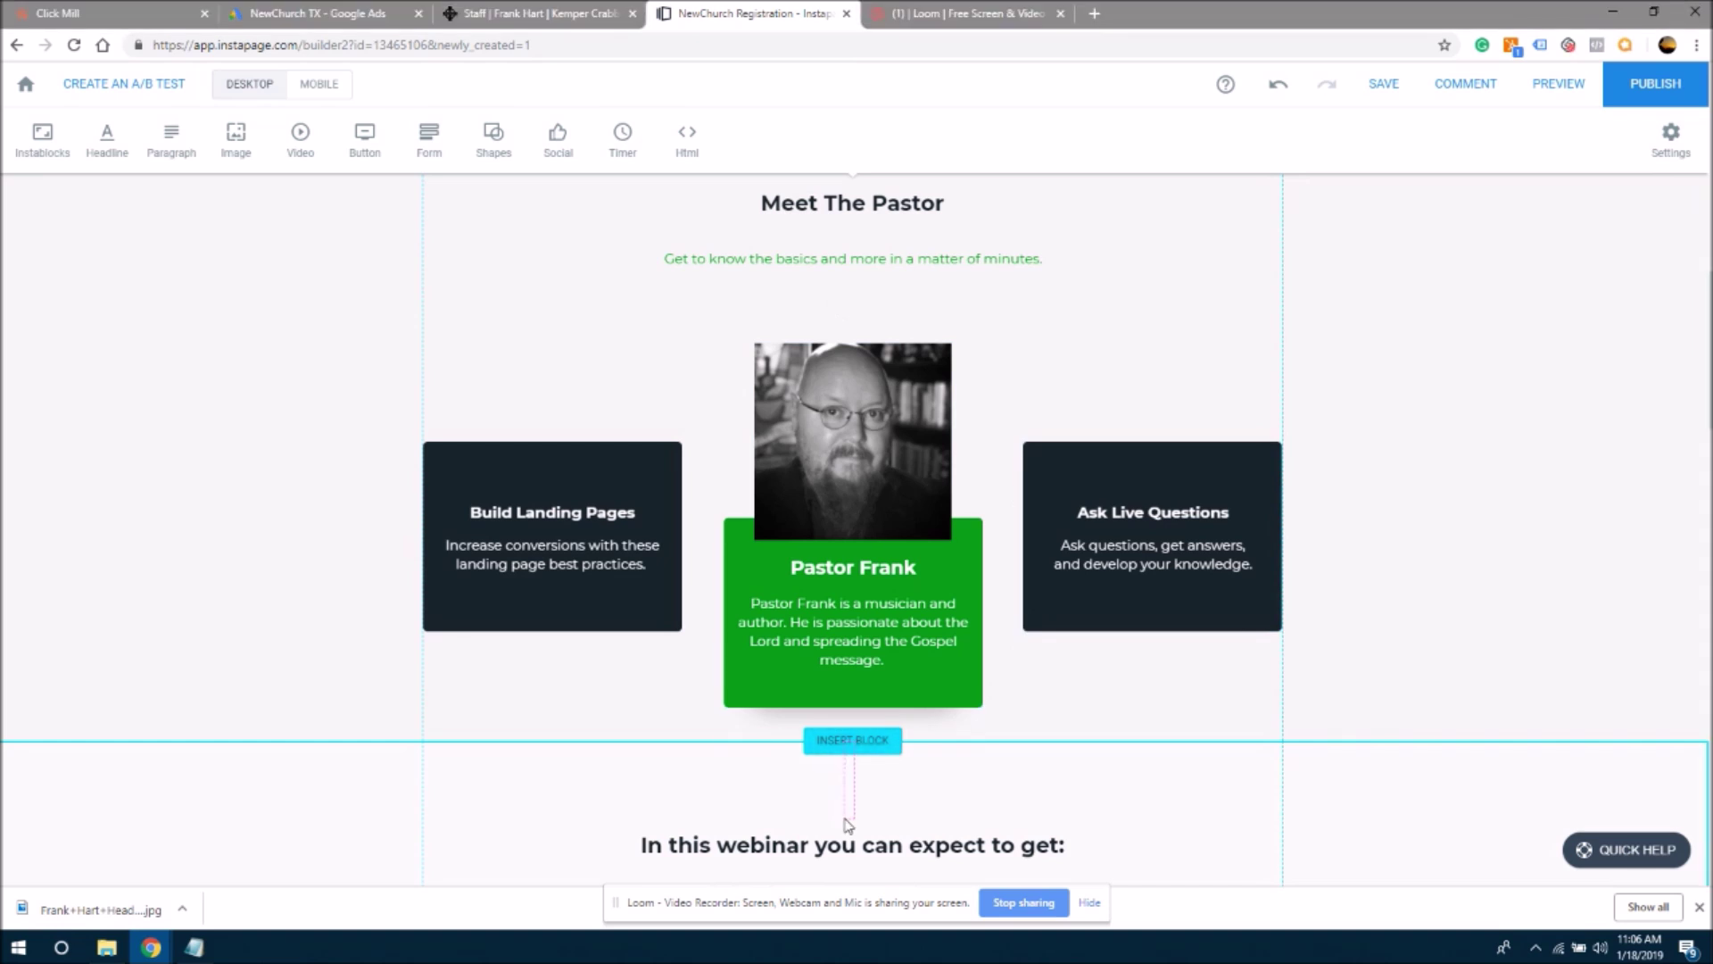
pyautogui.click(844, 738)
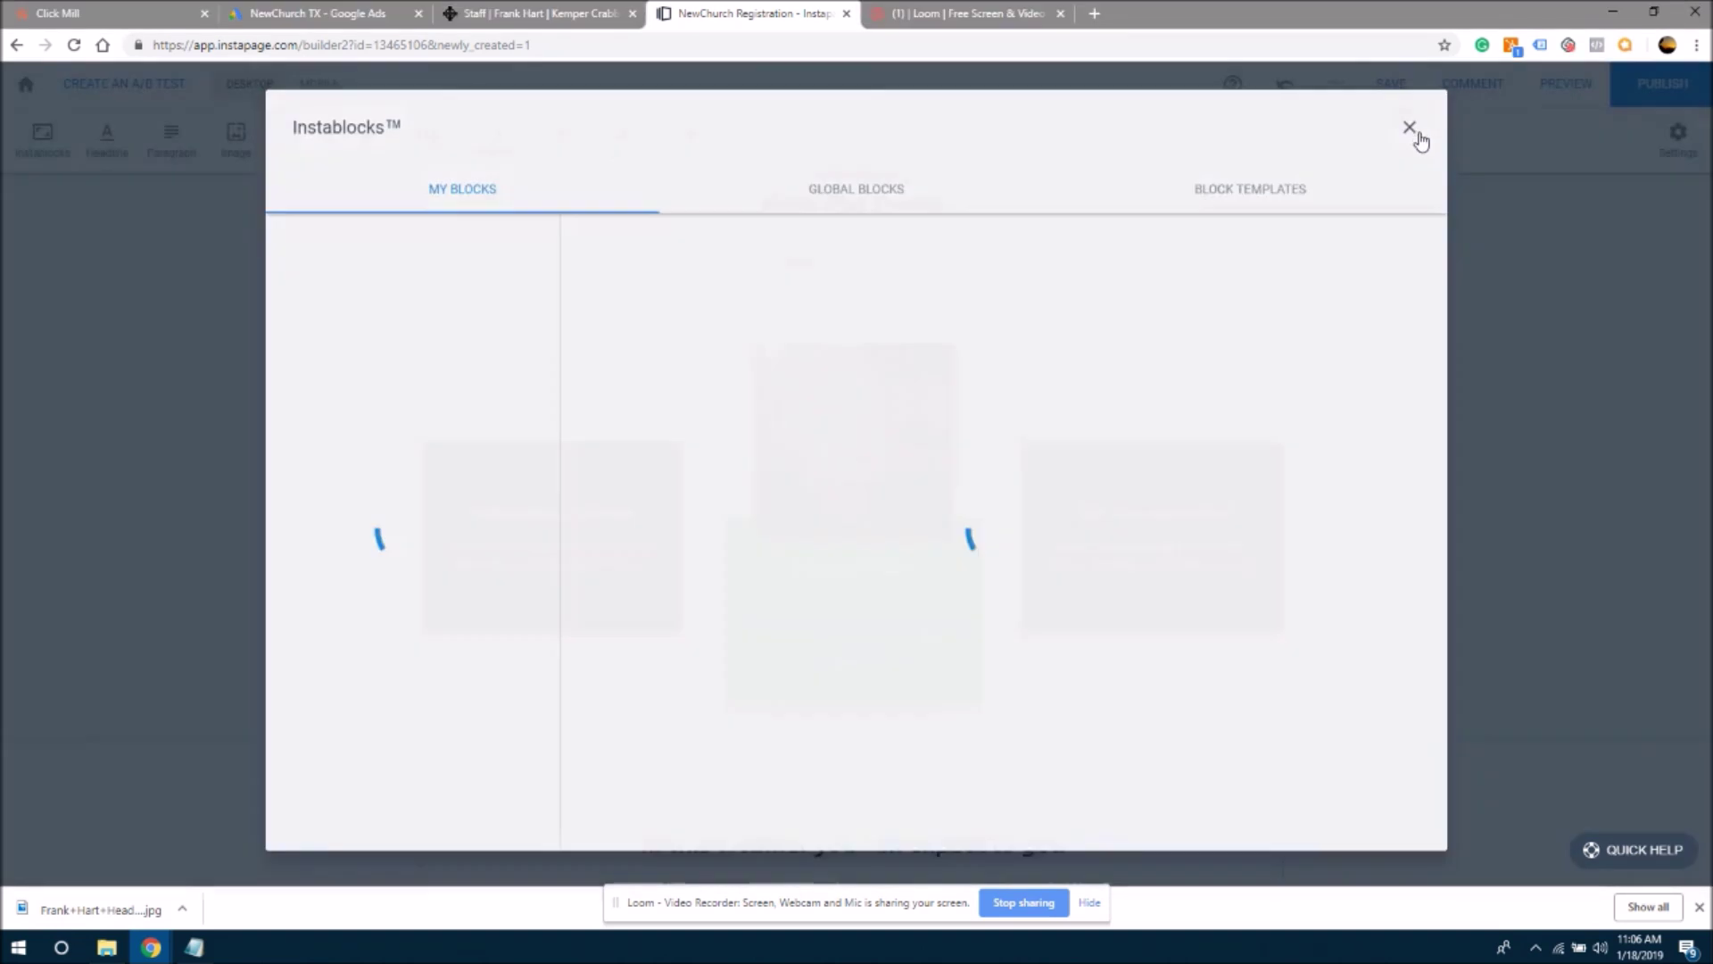
pyautogui.click(1417, 134)
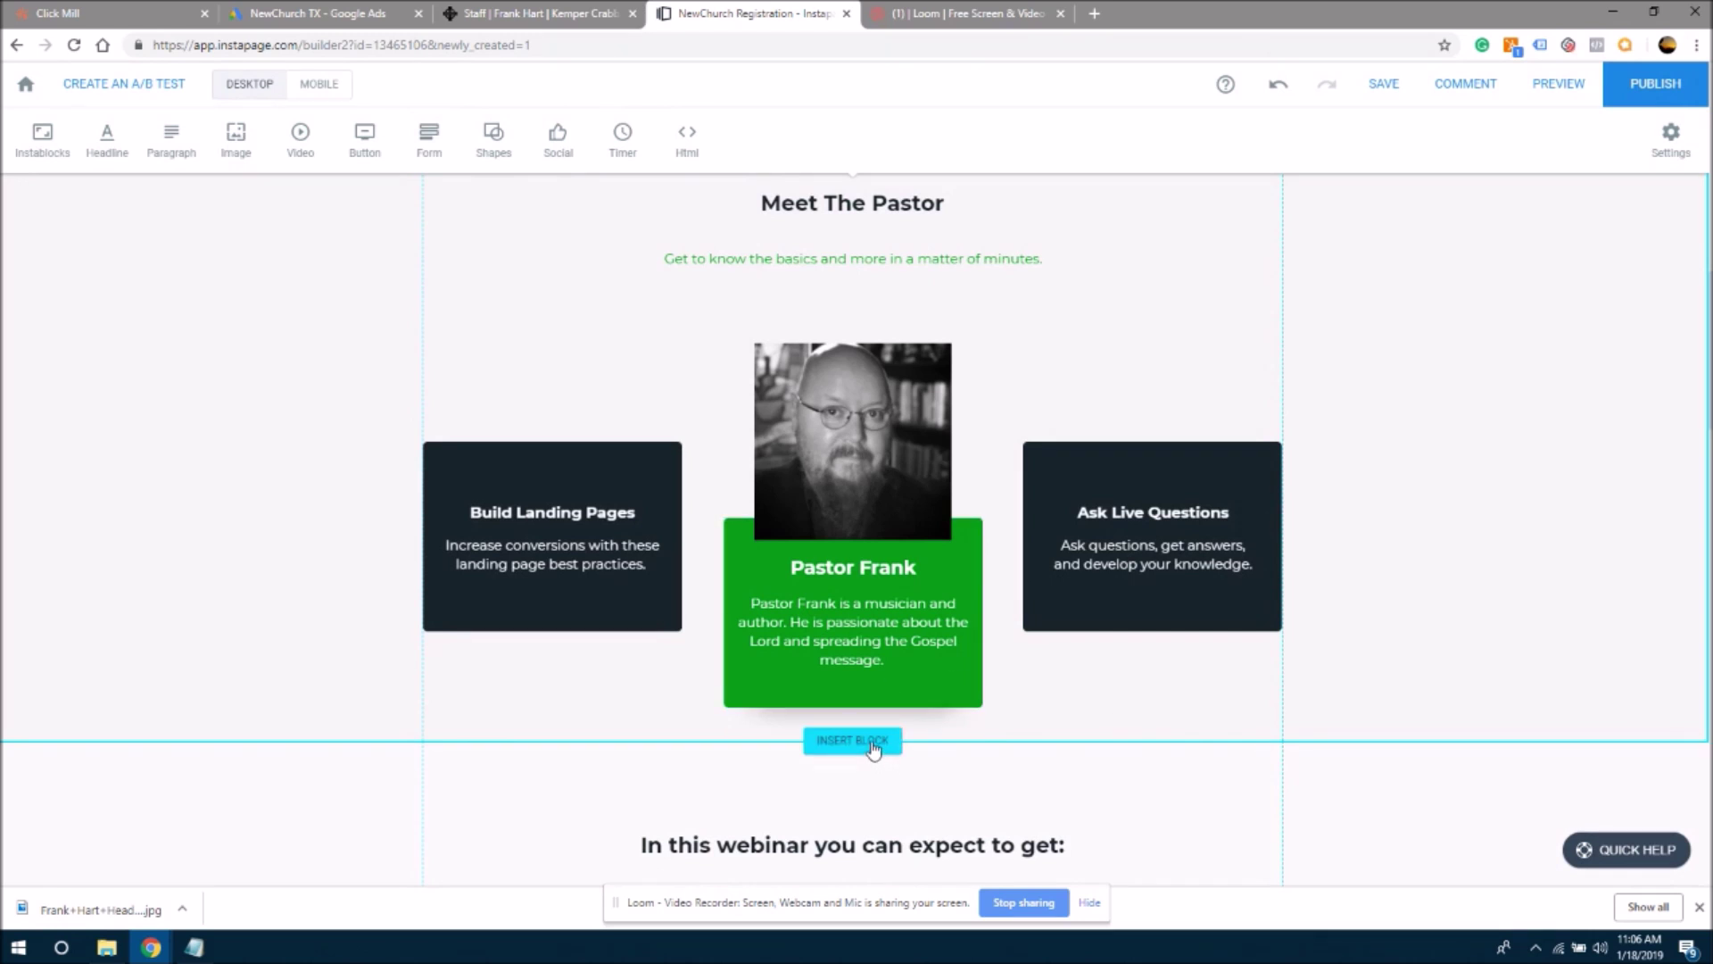
pyautogui.moveTo(871, 736); pyautogui.dragTo(1067, 716)
pyautogui.click(1104, 728)
pyautogui.moveTo(1165, 738)
pyautogui.mouseDown()
pyautogui.moveTo(1160, 807)
pyautogui.moveTo(1174, 707)
pyautogui.mouseUp()
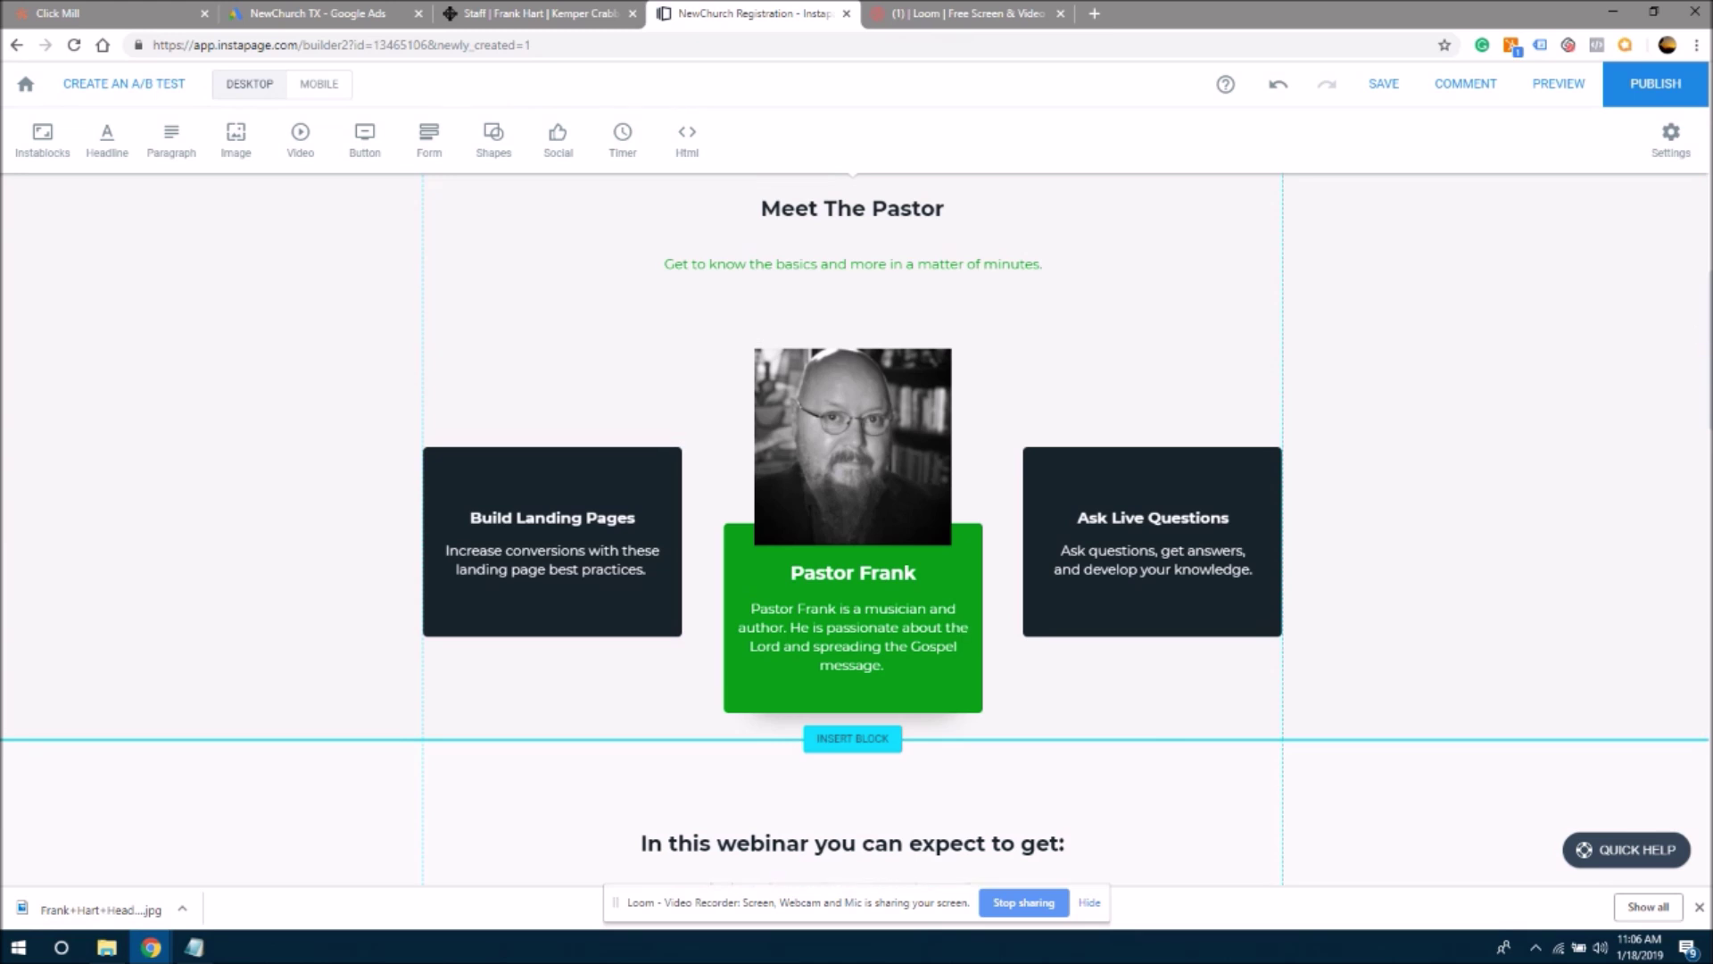
# - Replace the video caption with 'Click the play button for a short worship preview.', fixing the 'prievew' typo
pyautogui.scroll(4, 1704, 357)
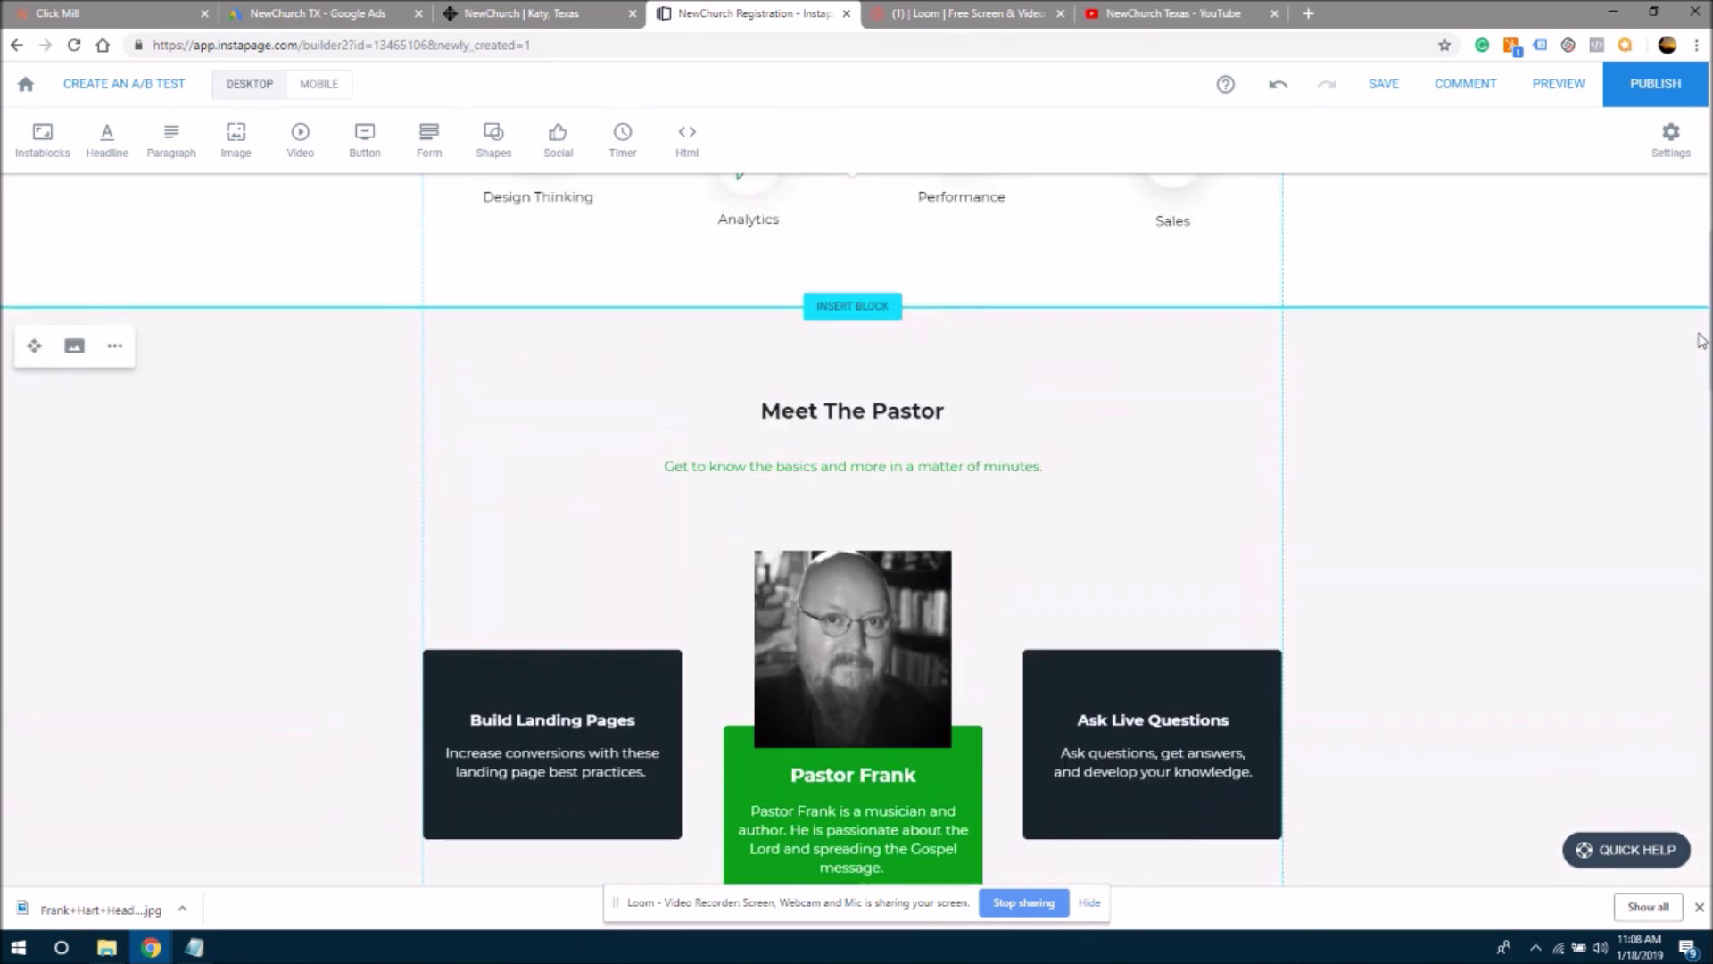
pyautogui.scroll(4, 1690, 270)
pyautogui.scroll(-12, 1691, 269)
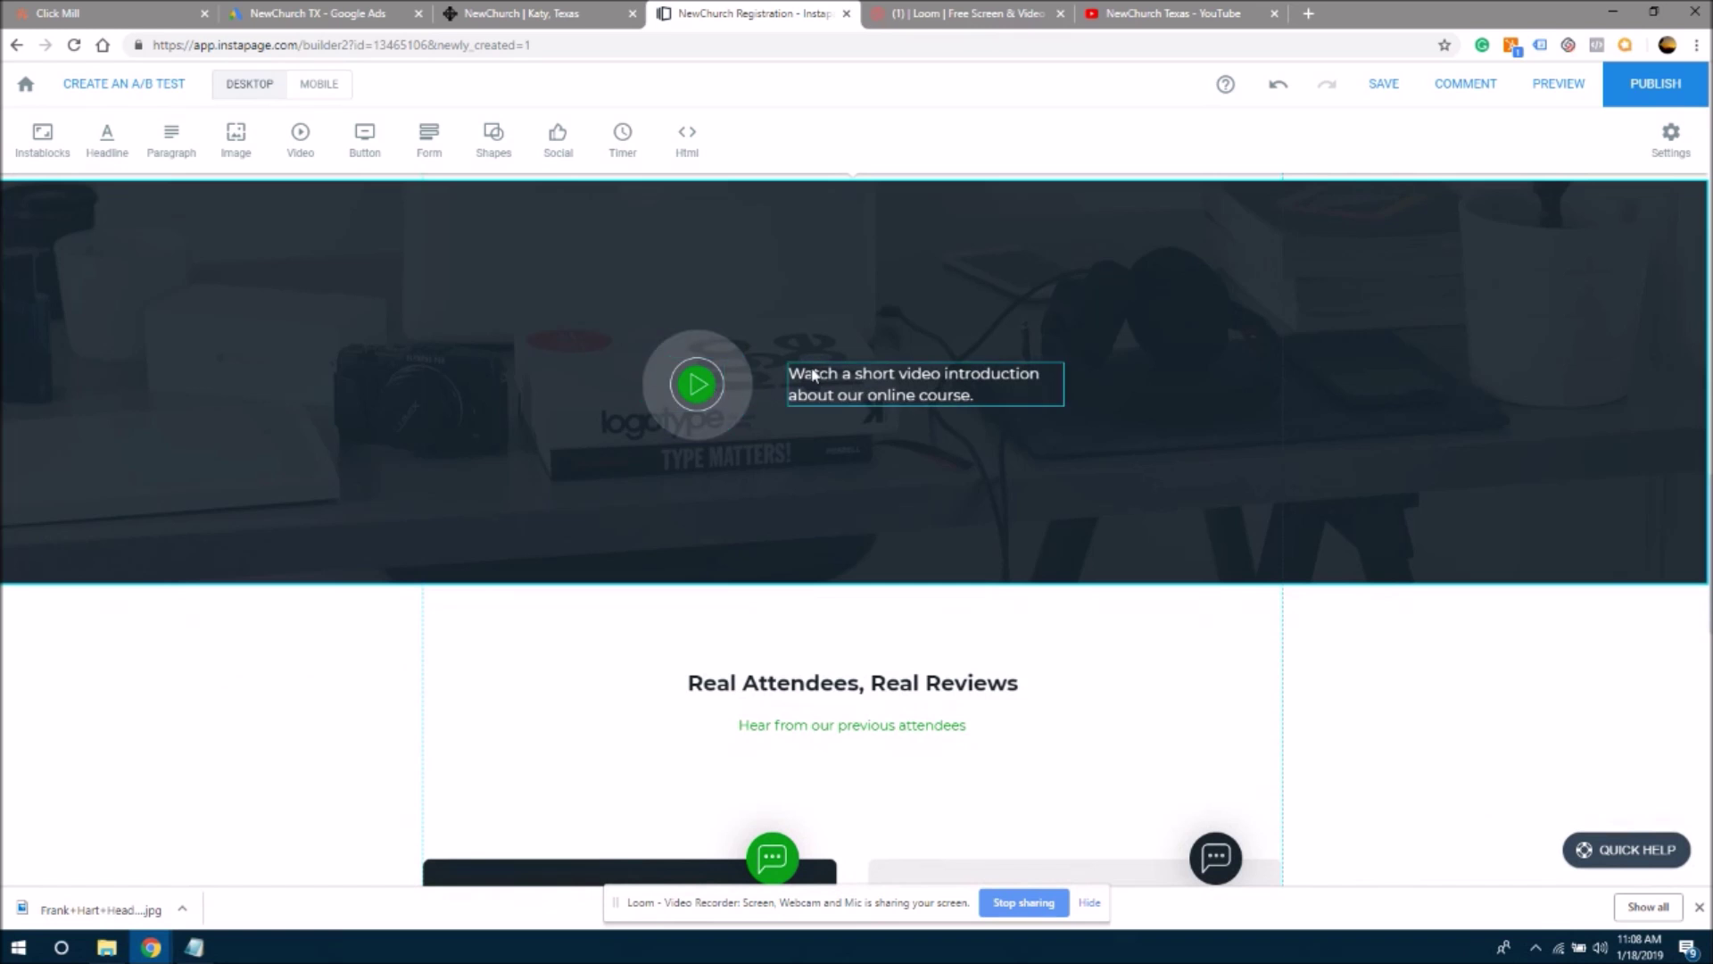
pyautogui.moveTo(788, 380); pyautogui.dragTo(1023, 412)
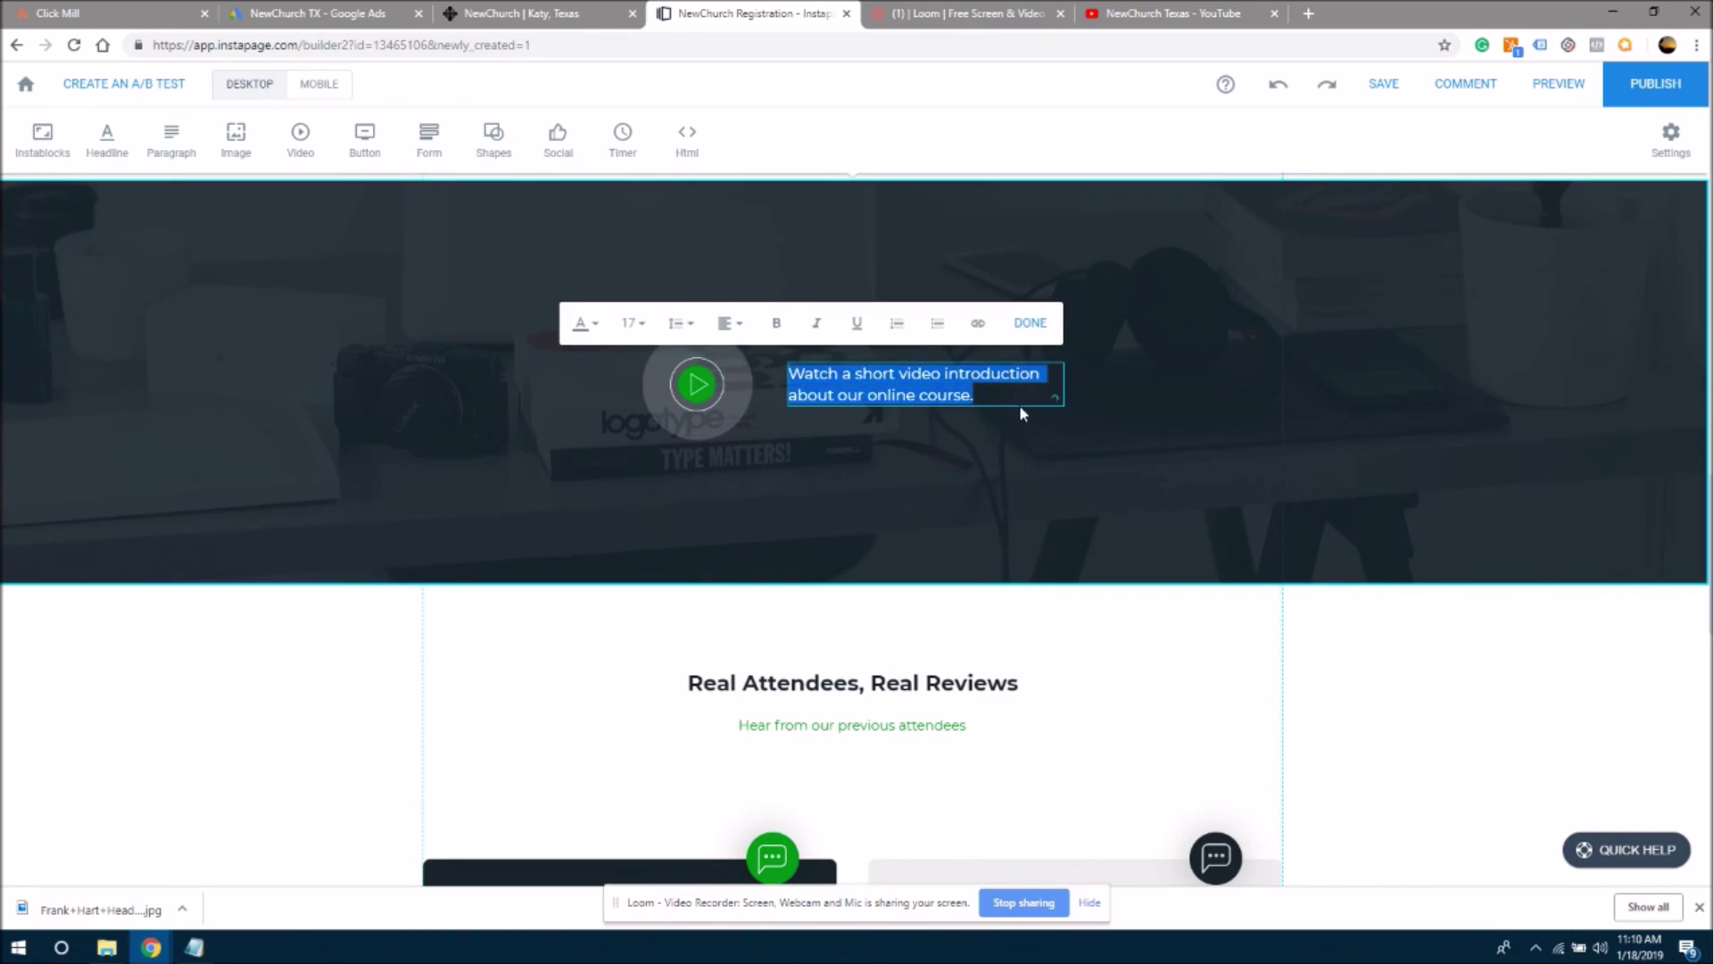
pyautogui.write('C')
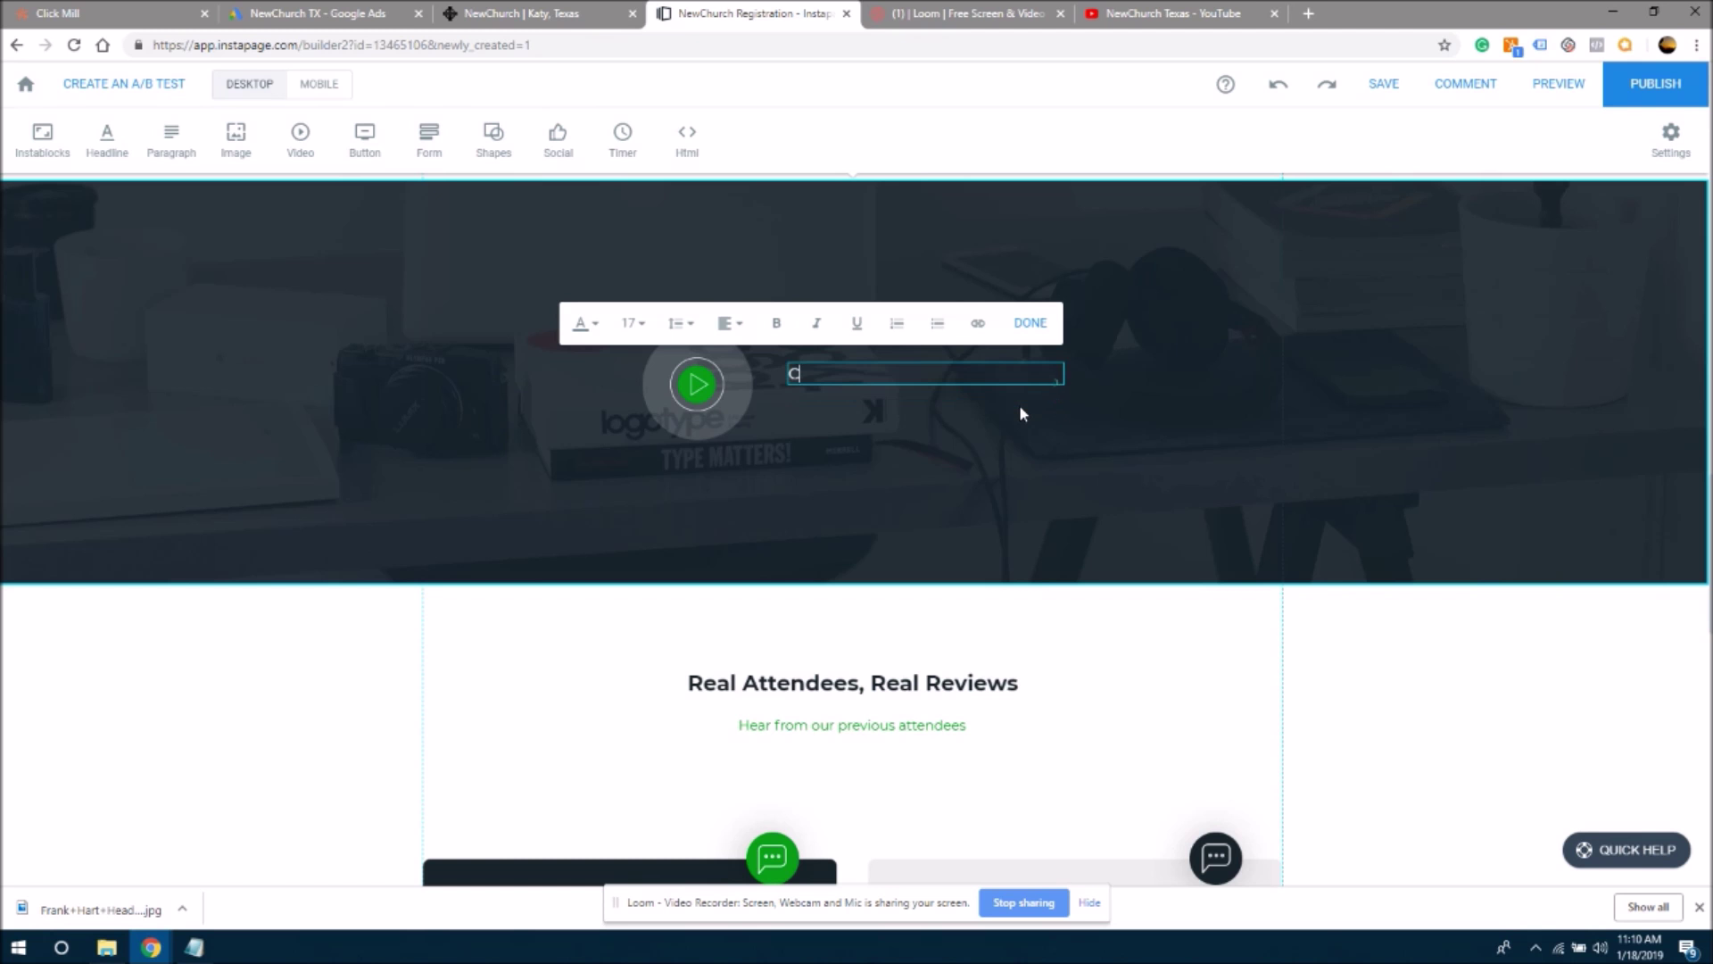
pyautogui.write('lick the play button')
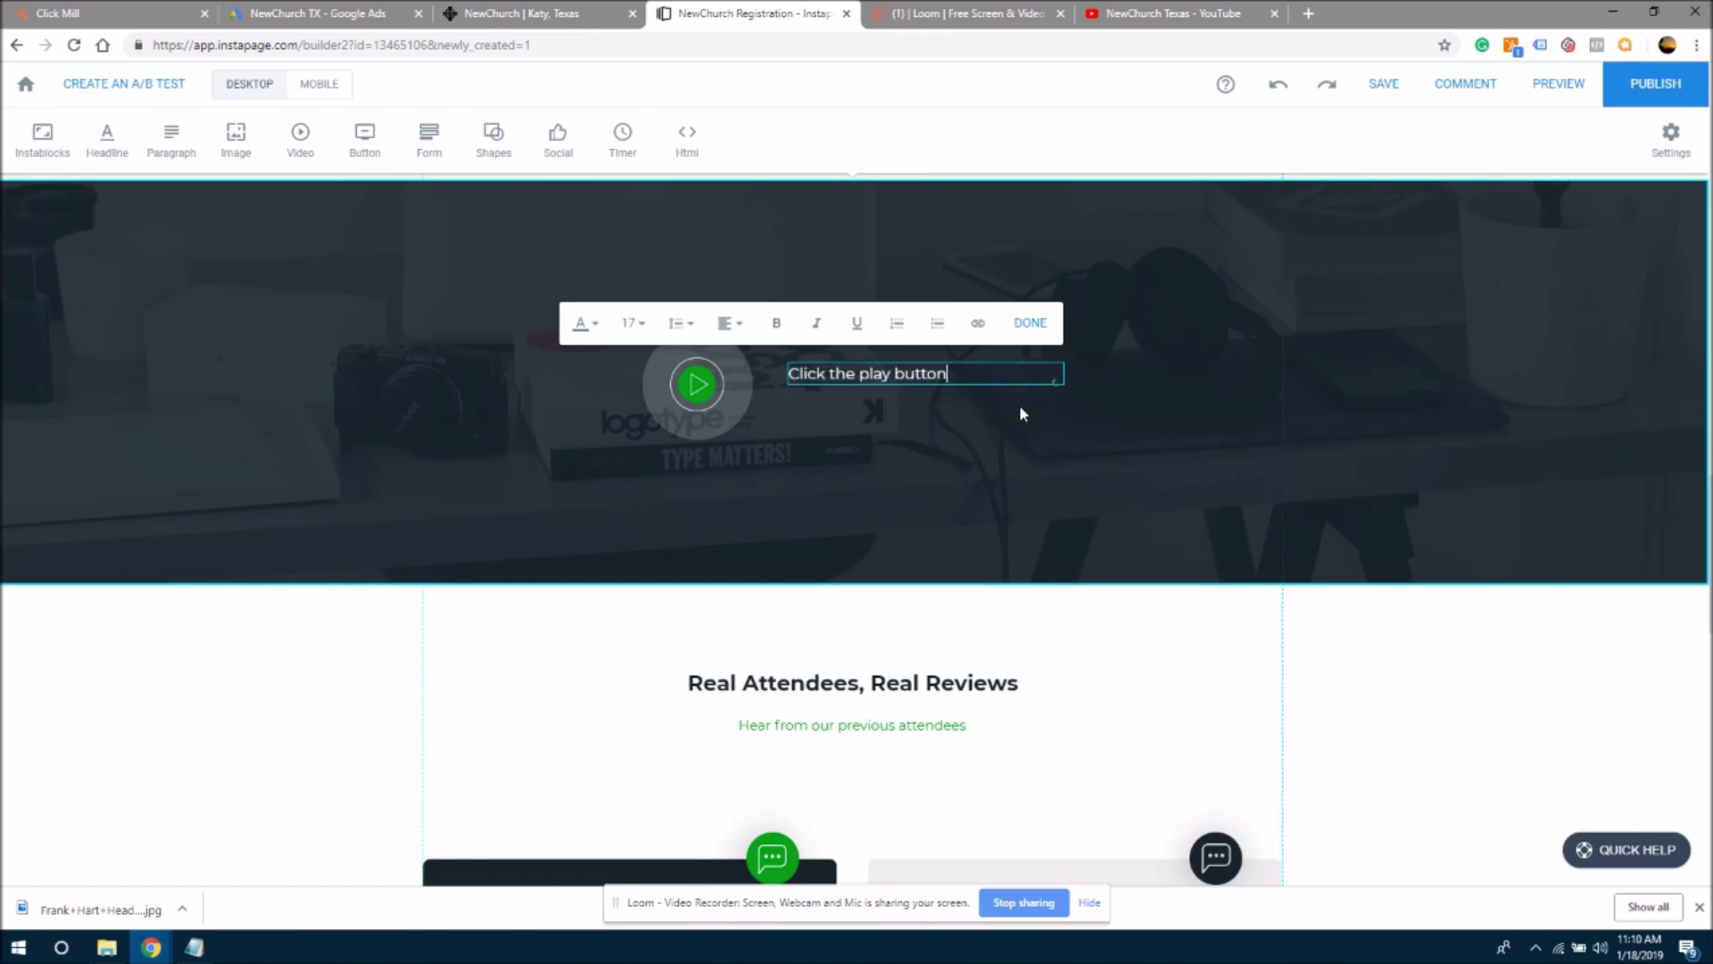
pyautogui.press('BackSpace')
pyautogui.press('BackSpace')
pyautogui.press('BackSpace')
pyautogui.press('BackSpace')
pyautogui.write('utt')
pyautogui.press('BackSpace')
pyautogui.press('BackSpace')
pyautogui.press('BackSpace')
pyautogui.write('tton for a short worship prievew')
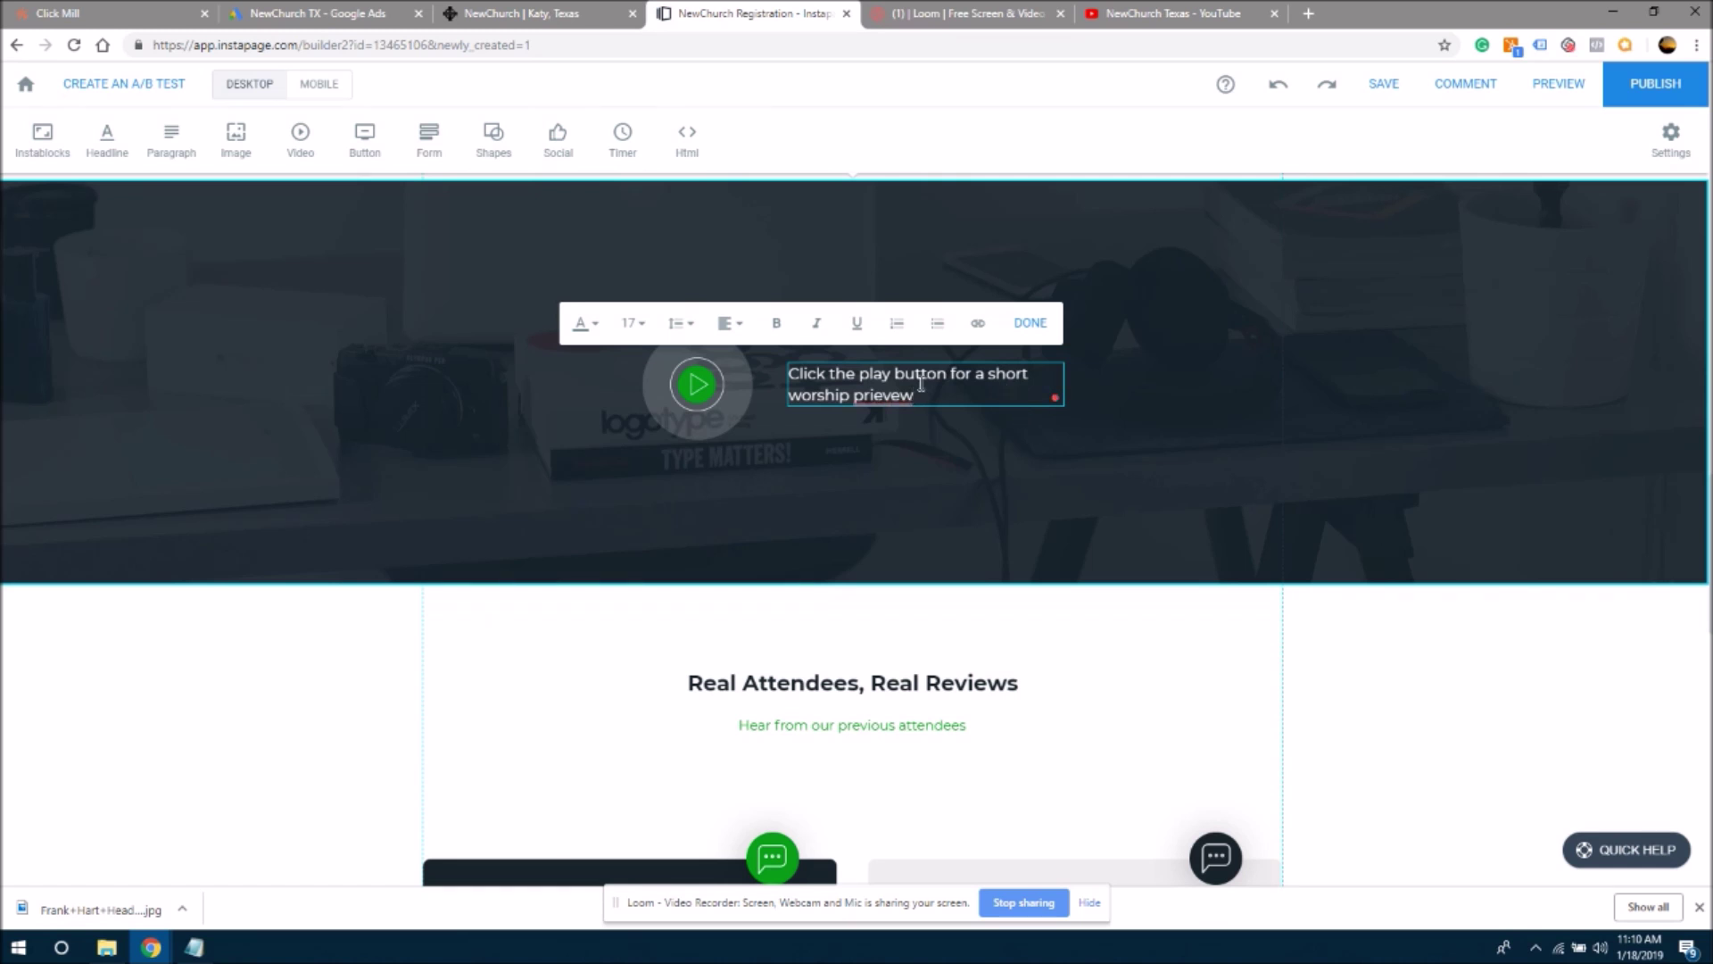
pyautogui.moveTo(896, 395)
pyautogui.click(885, 280)
pyautogui.click(974, 531)
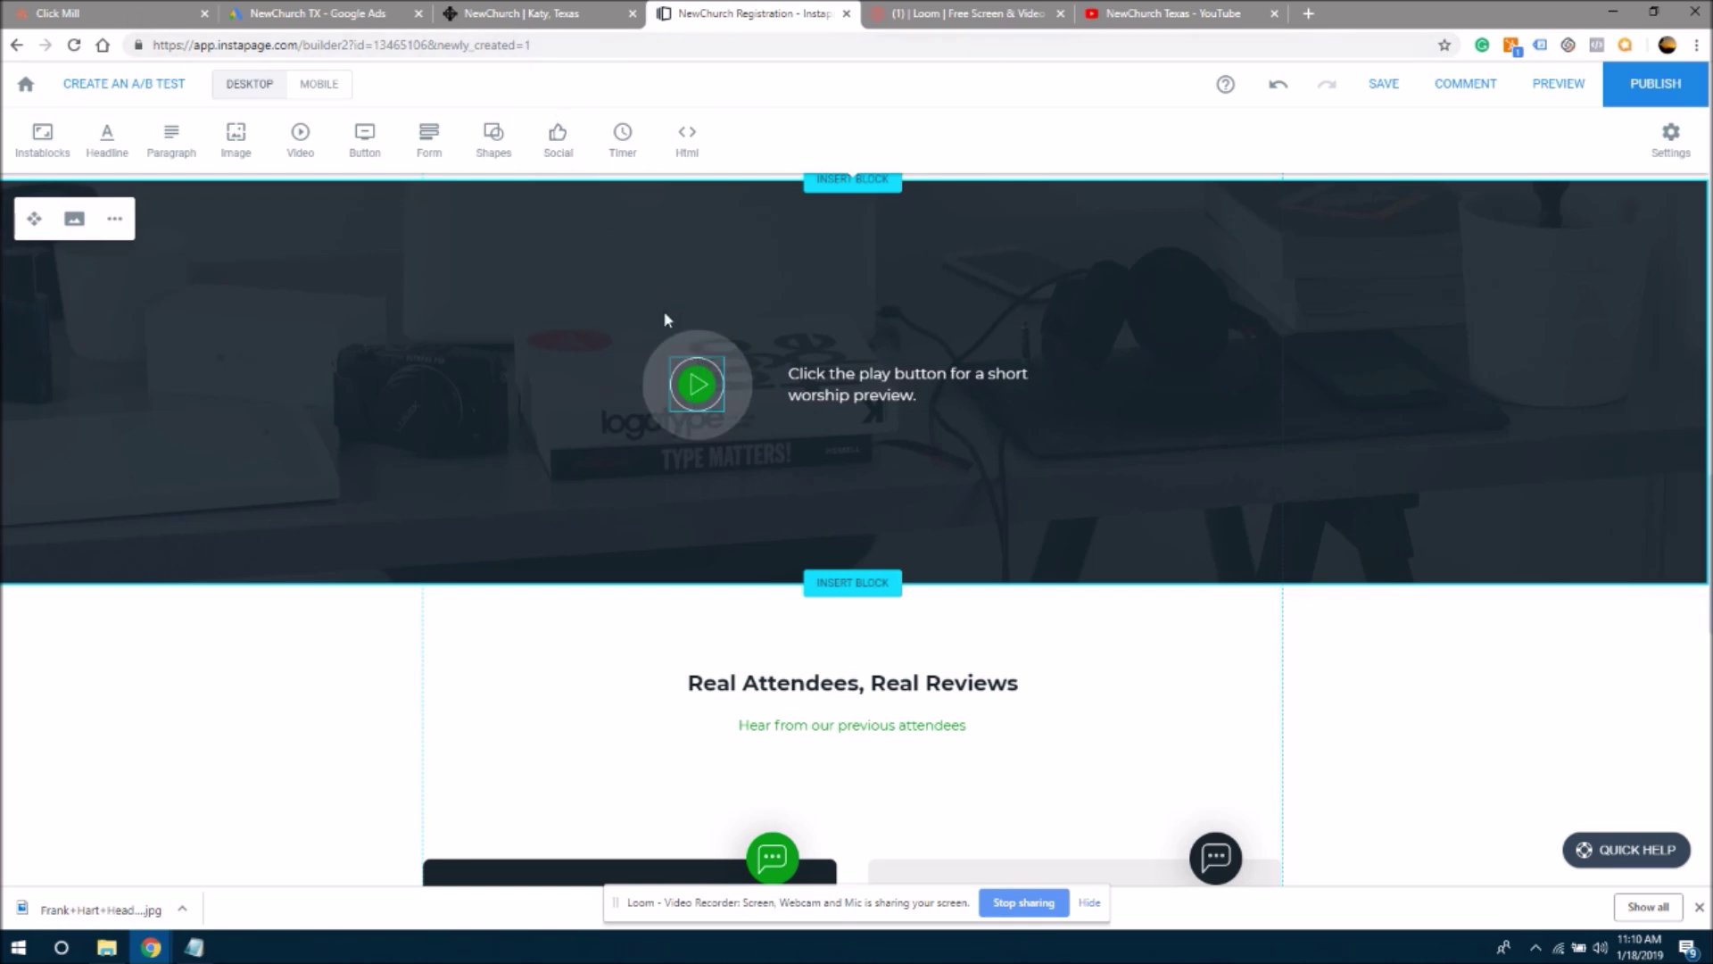
# - Check Watch Videos of Music on the NewChurch site, then select the NewChurch Texas YouTube search text
pyautogui.click(535, 14)
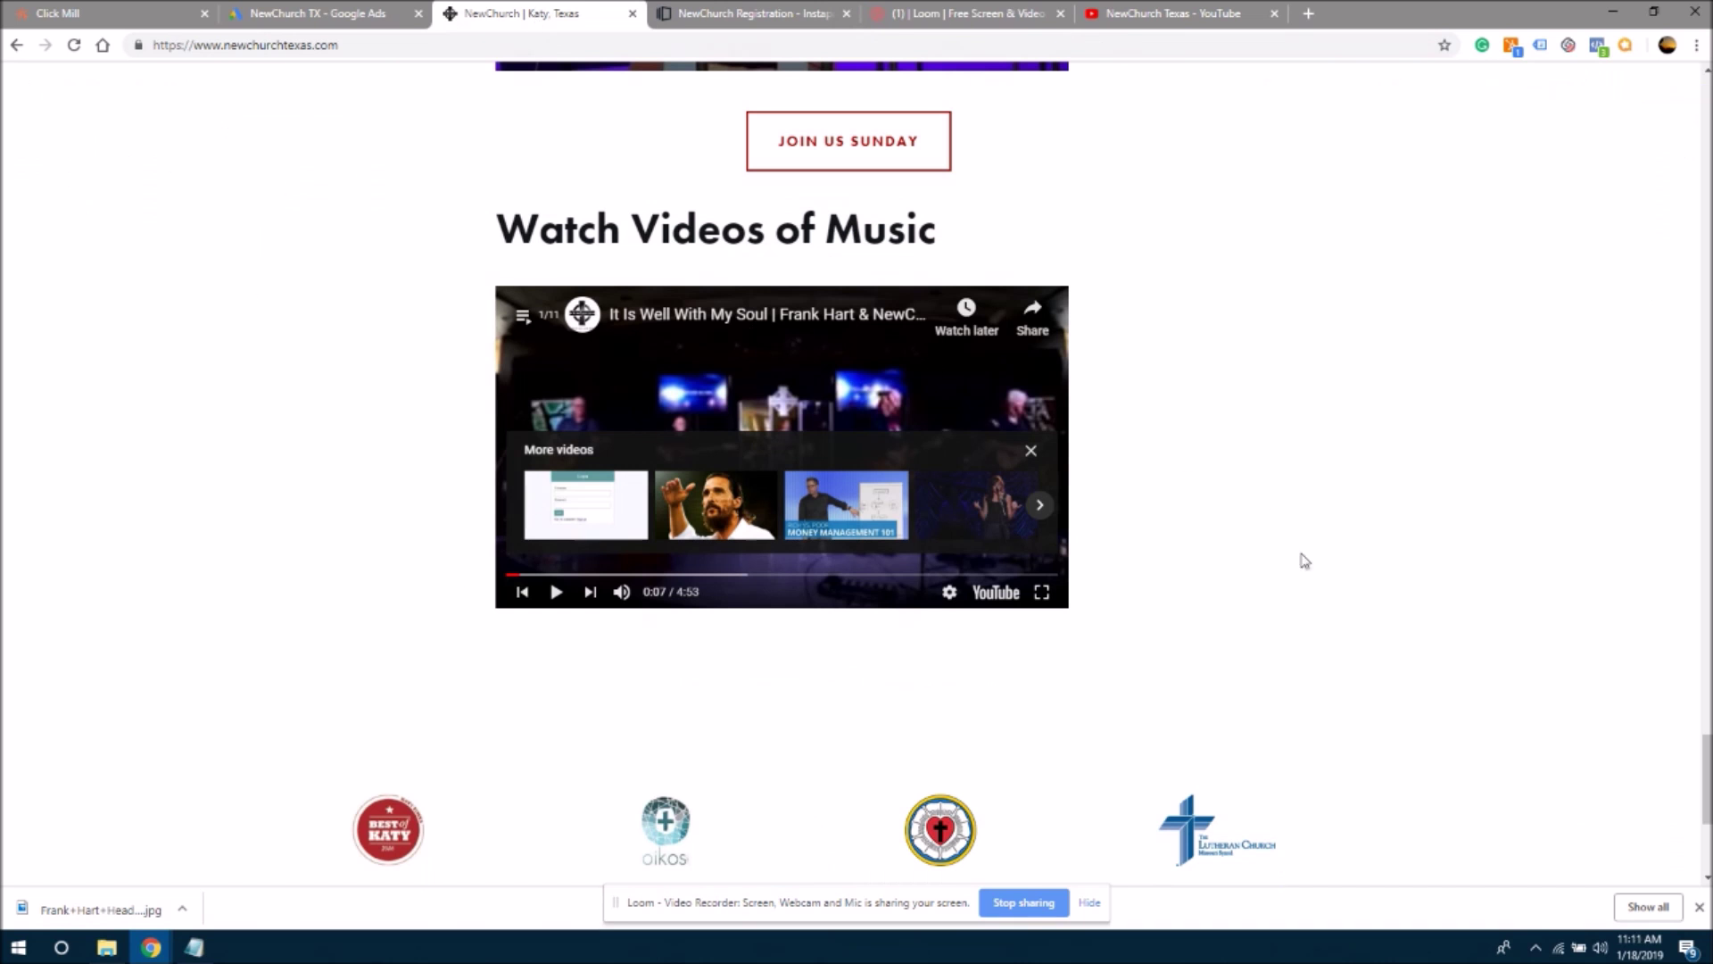
pyautogui.moveTo(1706, 798); pyautogui.dragTo(1706, 782)
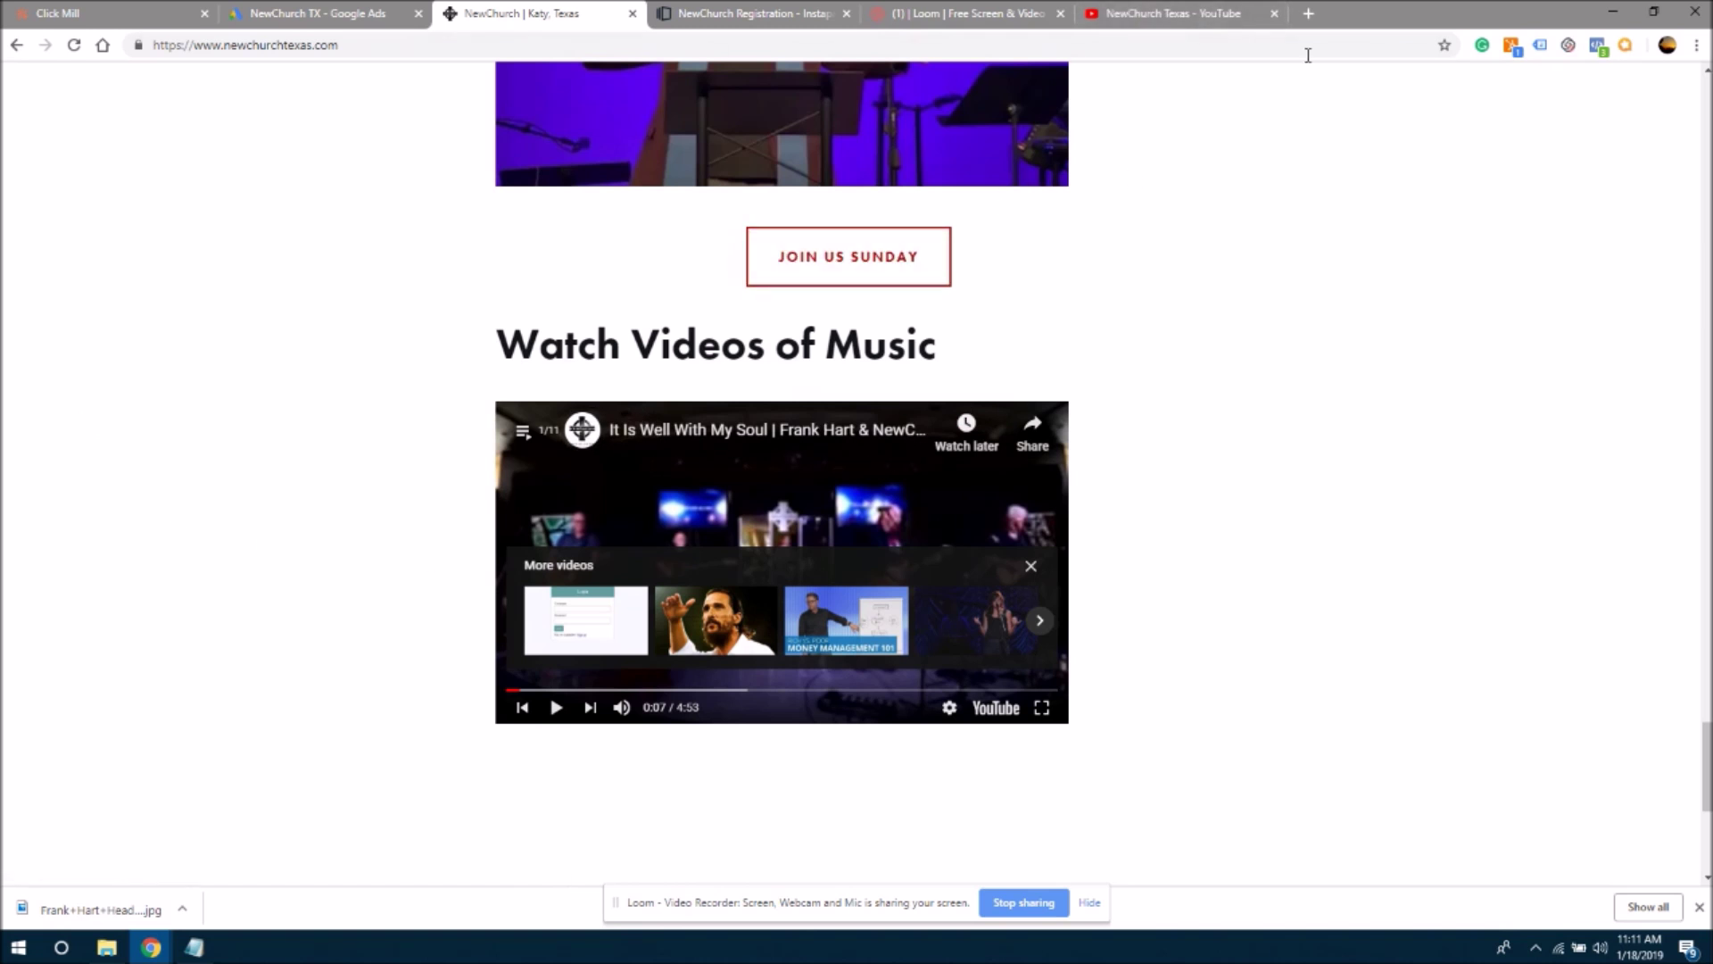
pyautogui.click(1142, 11)
pyautogui.tripleClick(659, 87)
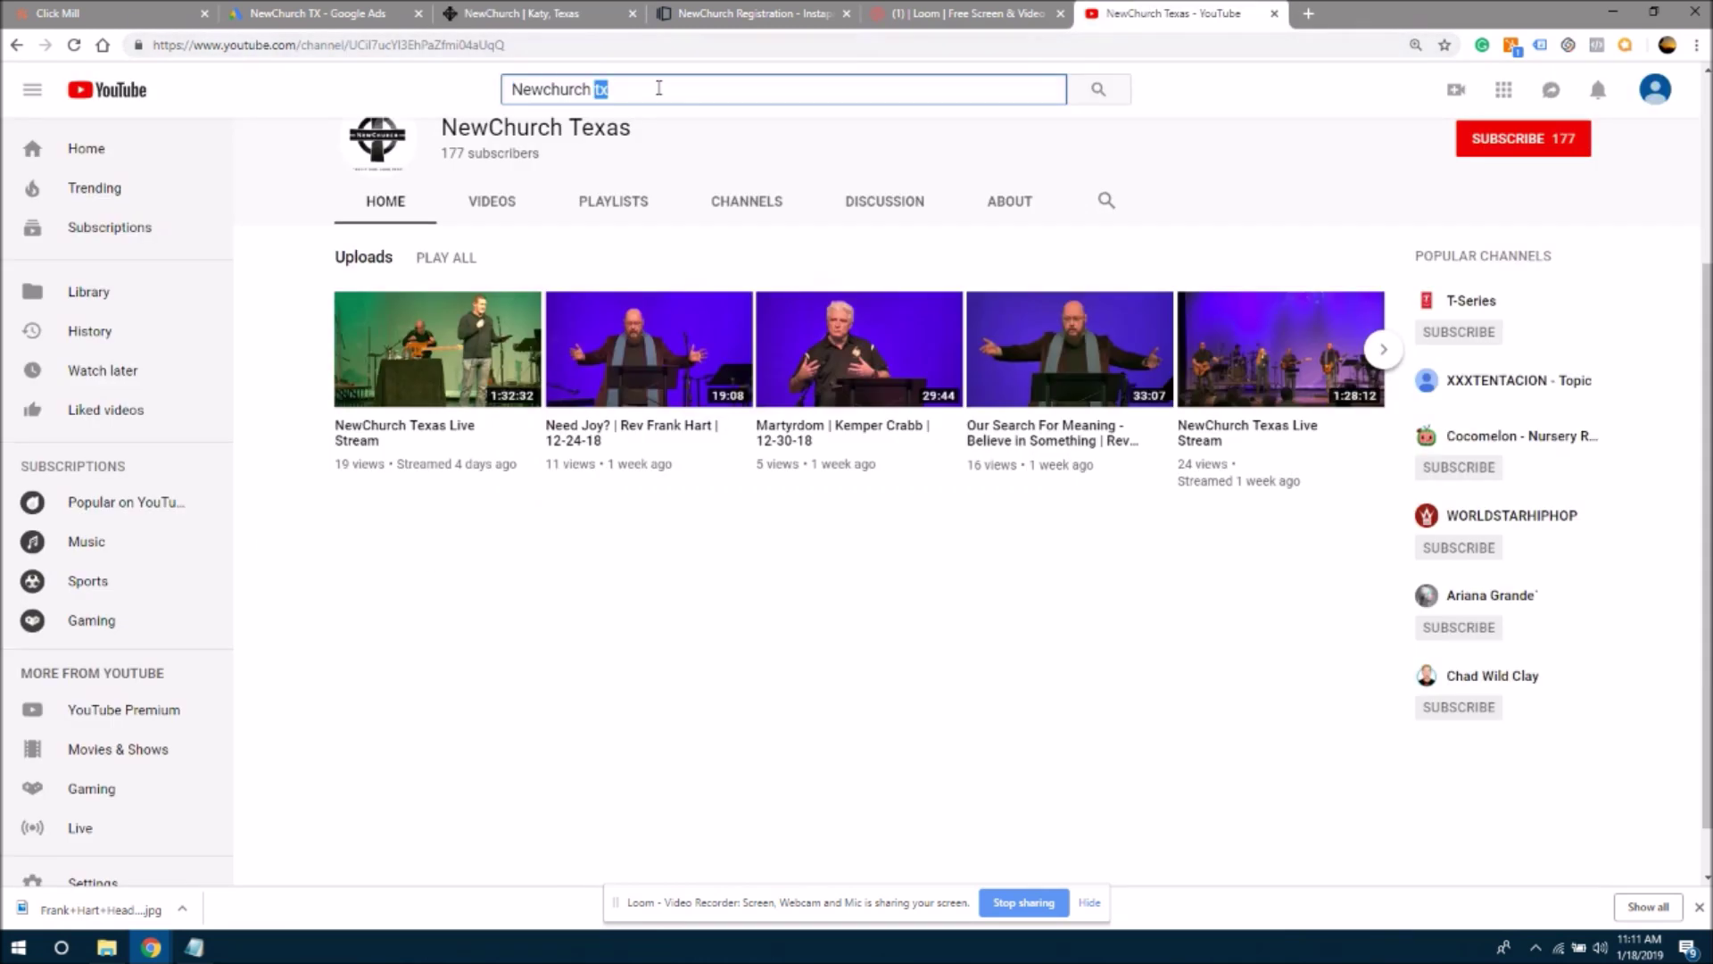
# - Search YouTube for 'It Is Well With My Soul | Frank Hart', open the video, and select its URL
pyautogui.write('it is well with my church')
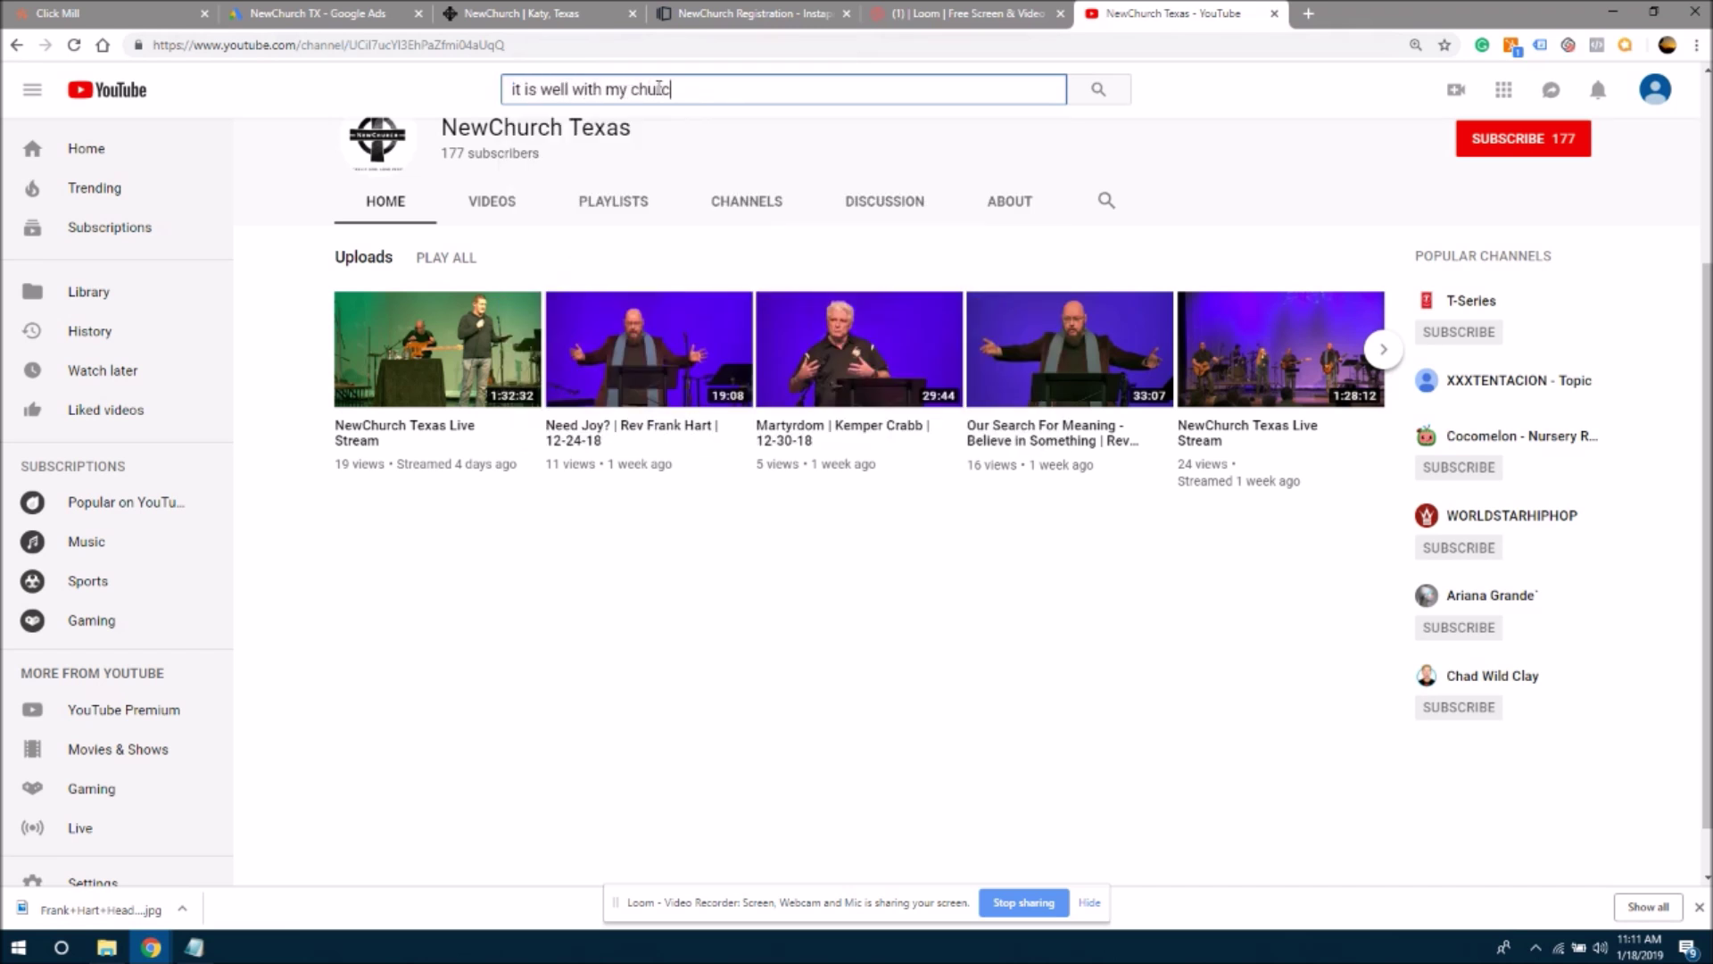
pyautogui.press('BackSpace')
pyautogui.press('BackSpace')
pyautogui.press('BackSpace')
pyautogui.press('BackSpace')
pyautogui.press('BackSpace')
pyautogui.press('BackSpace')
pyautogui.write('soul | frank hart')
pyautogui.press('Return')
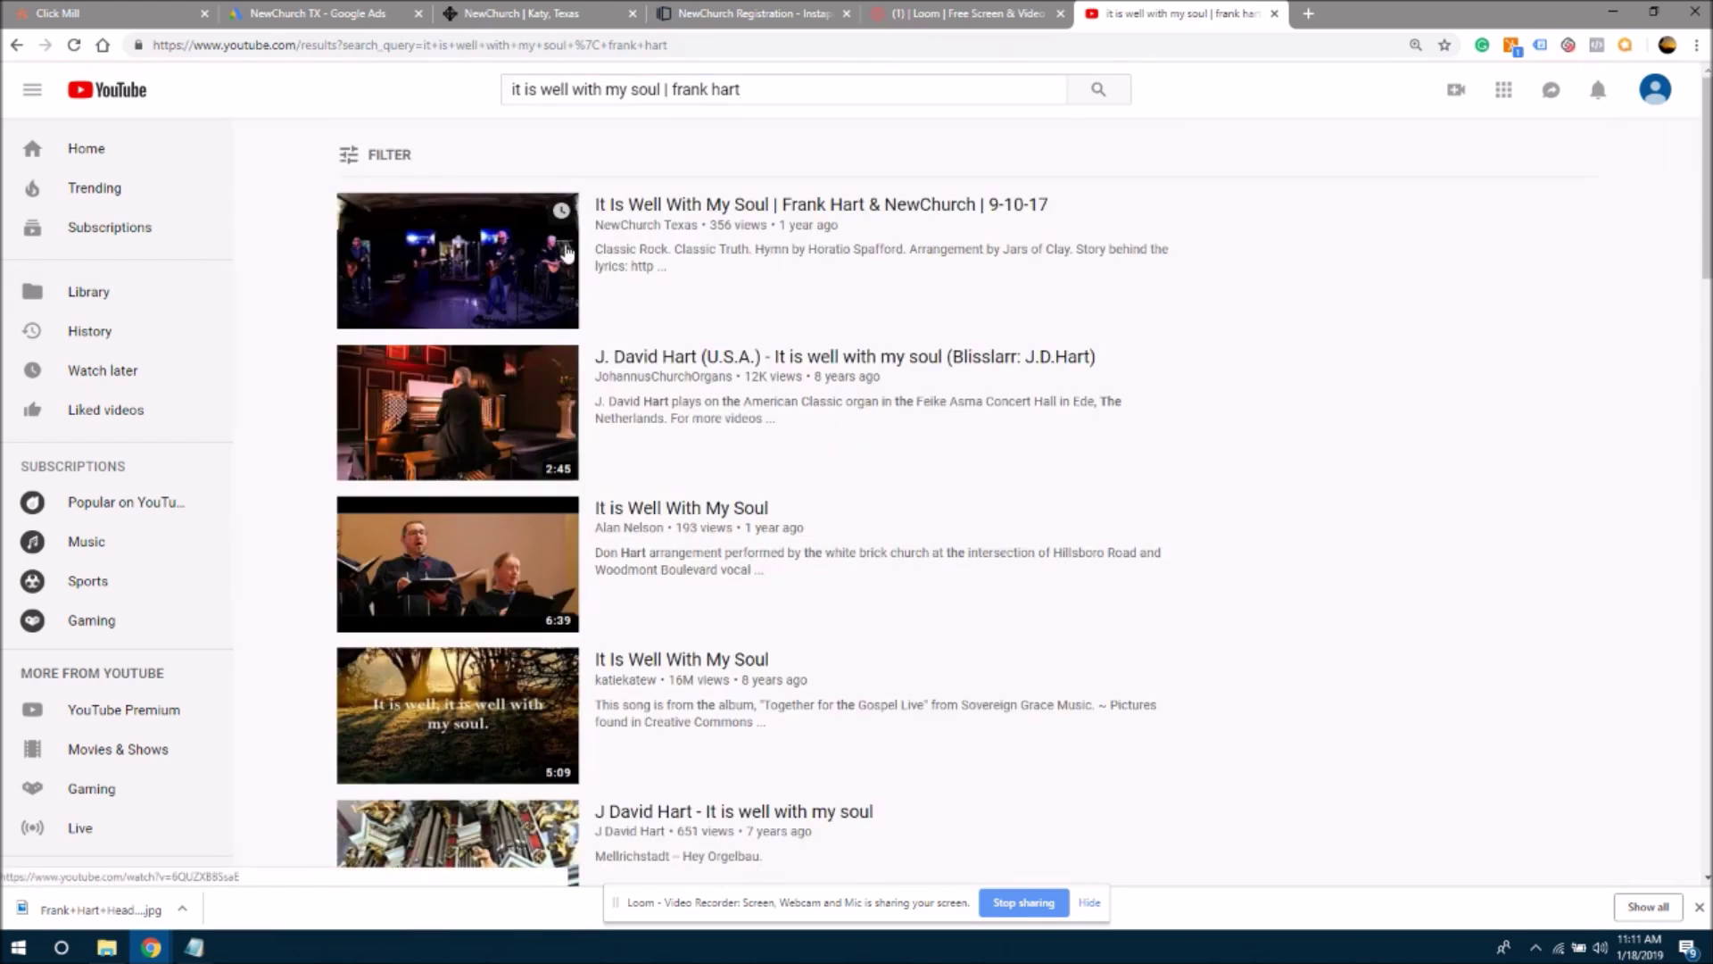
pyautogui.click(850, 208)
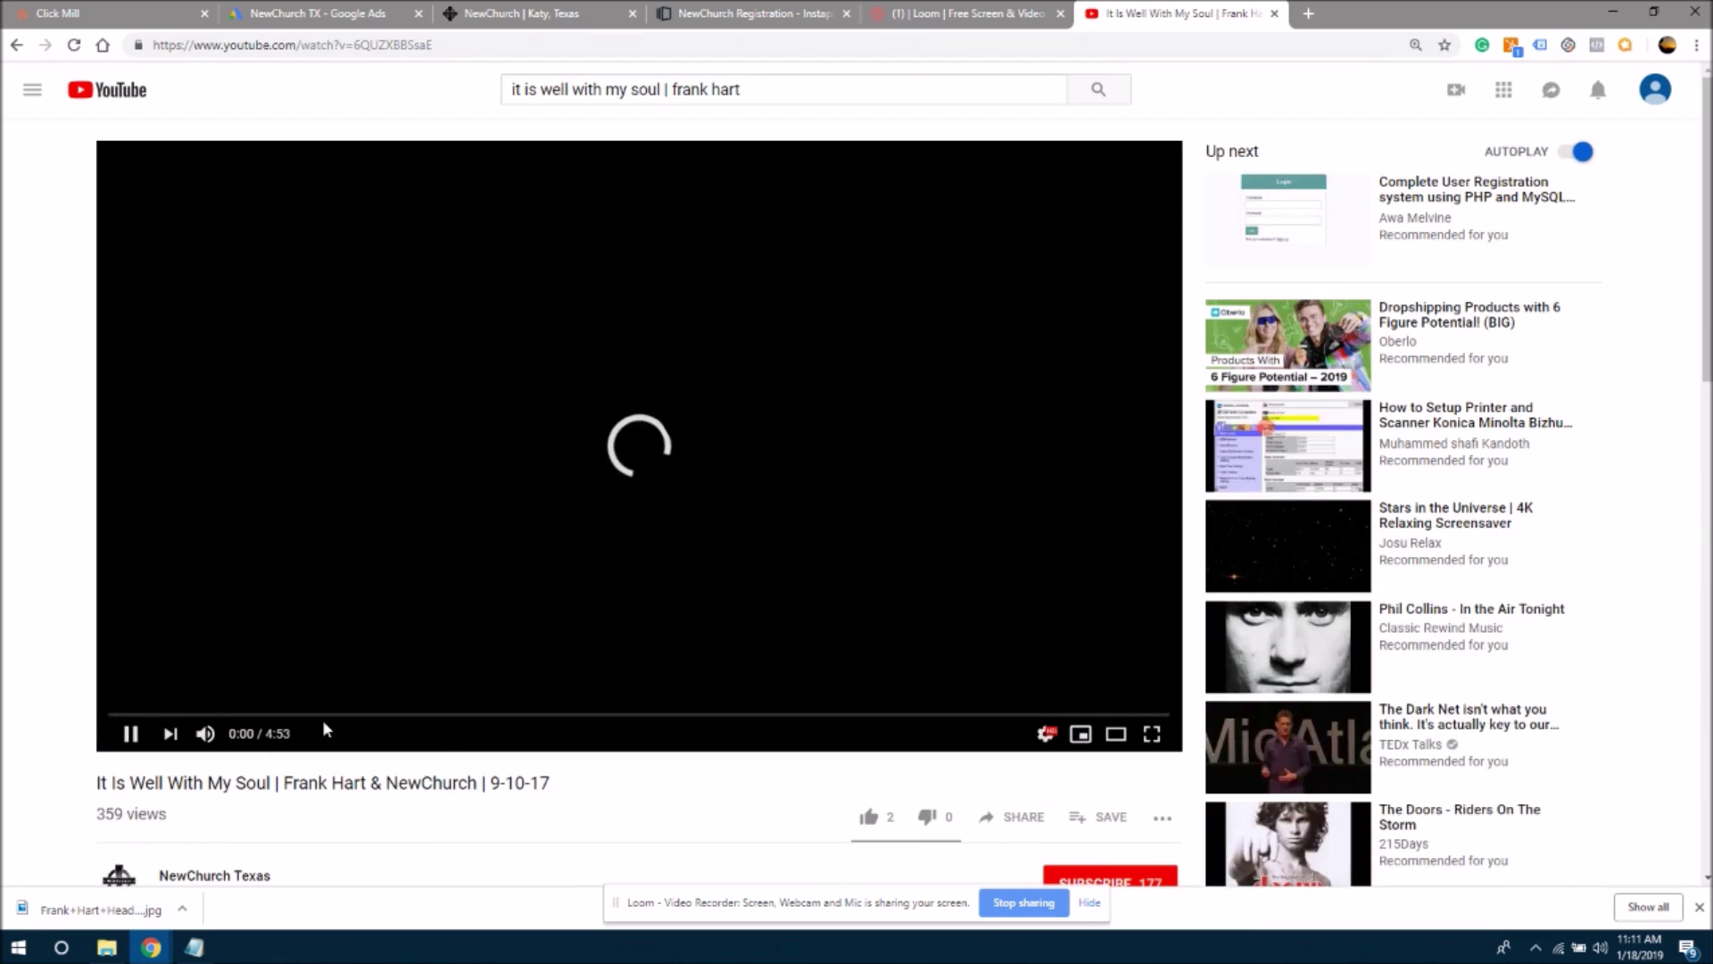
pyautogui.click(452, 39)
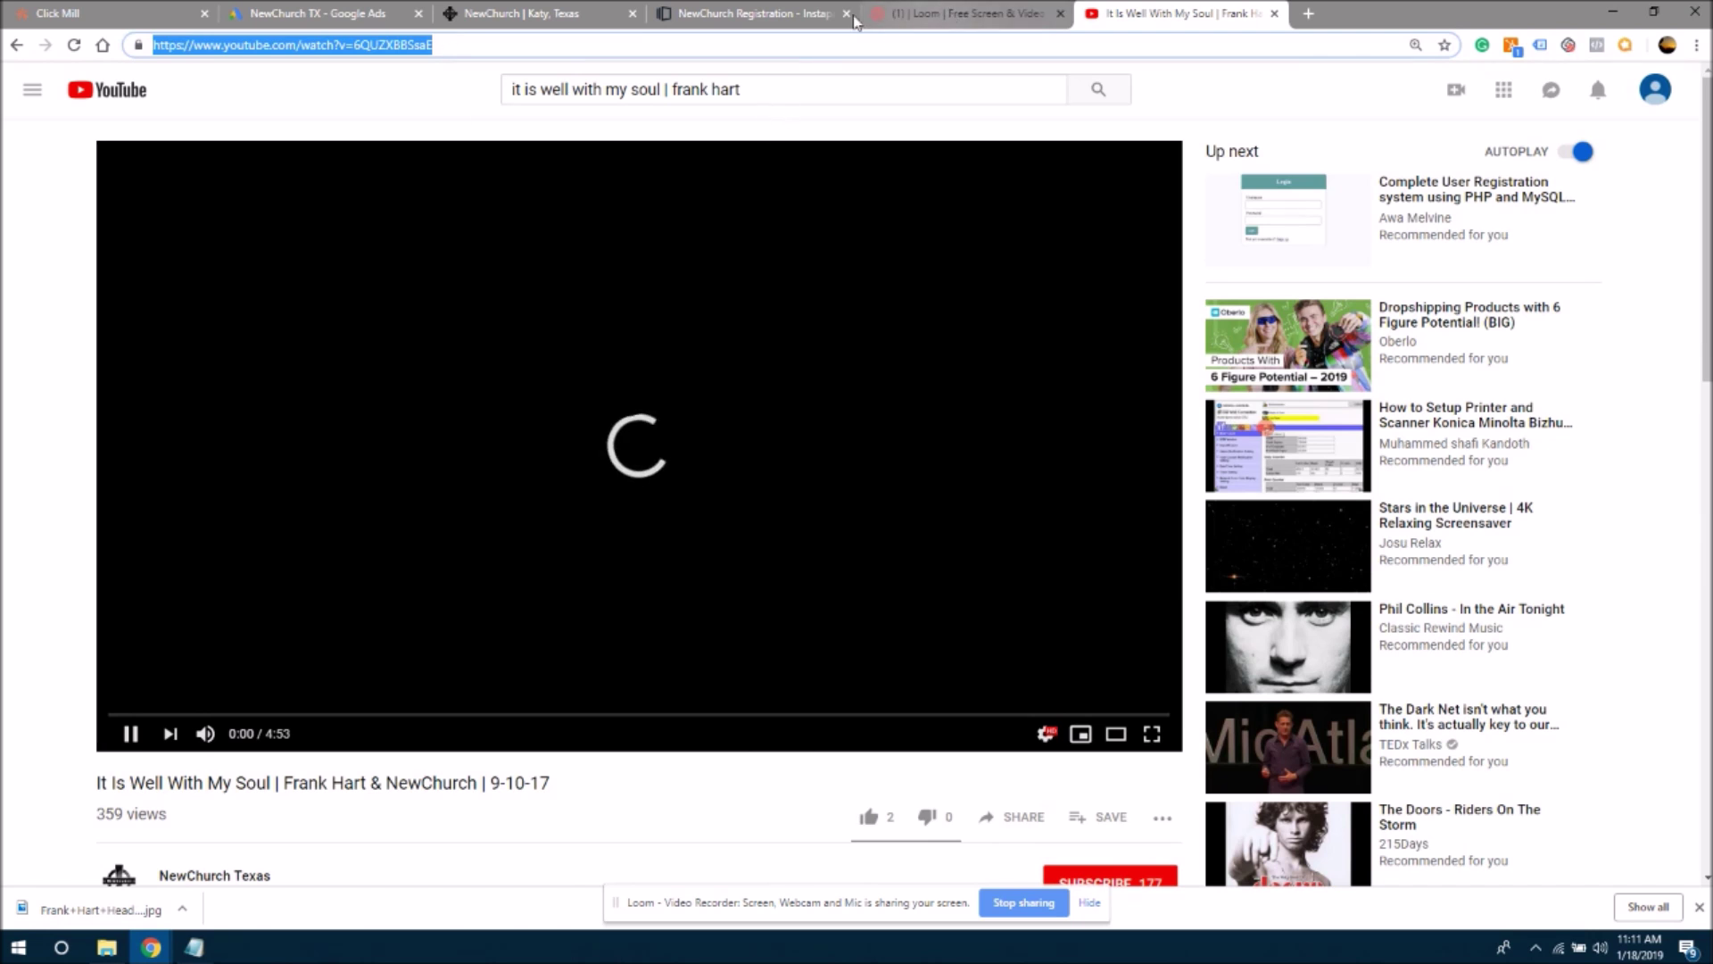
pyautogui.click(535, 13)
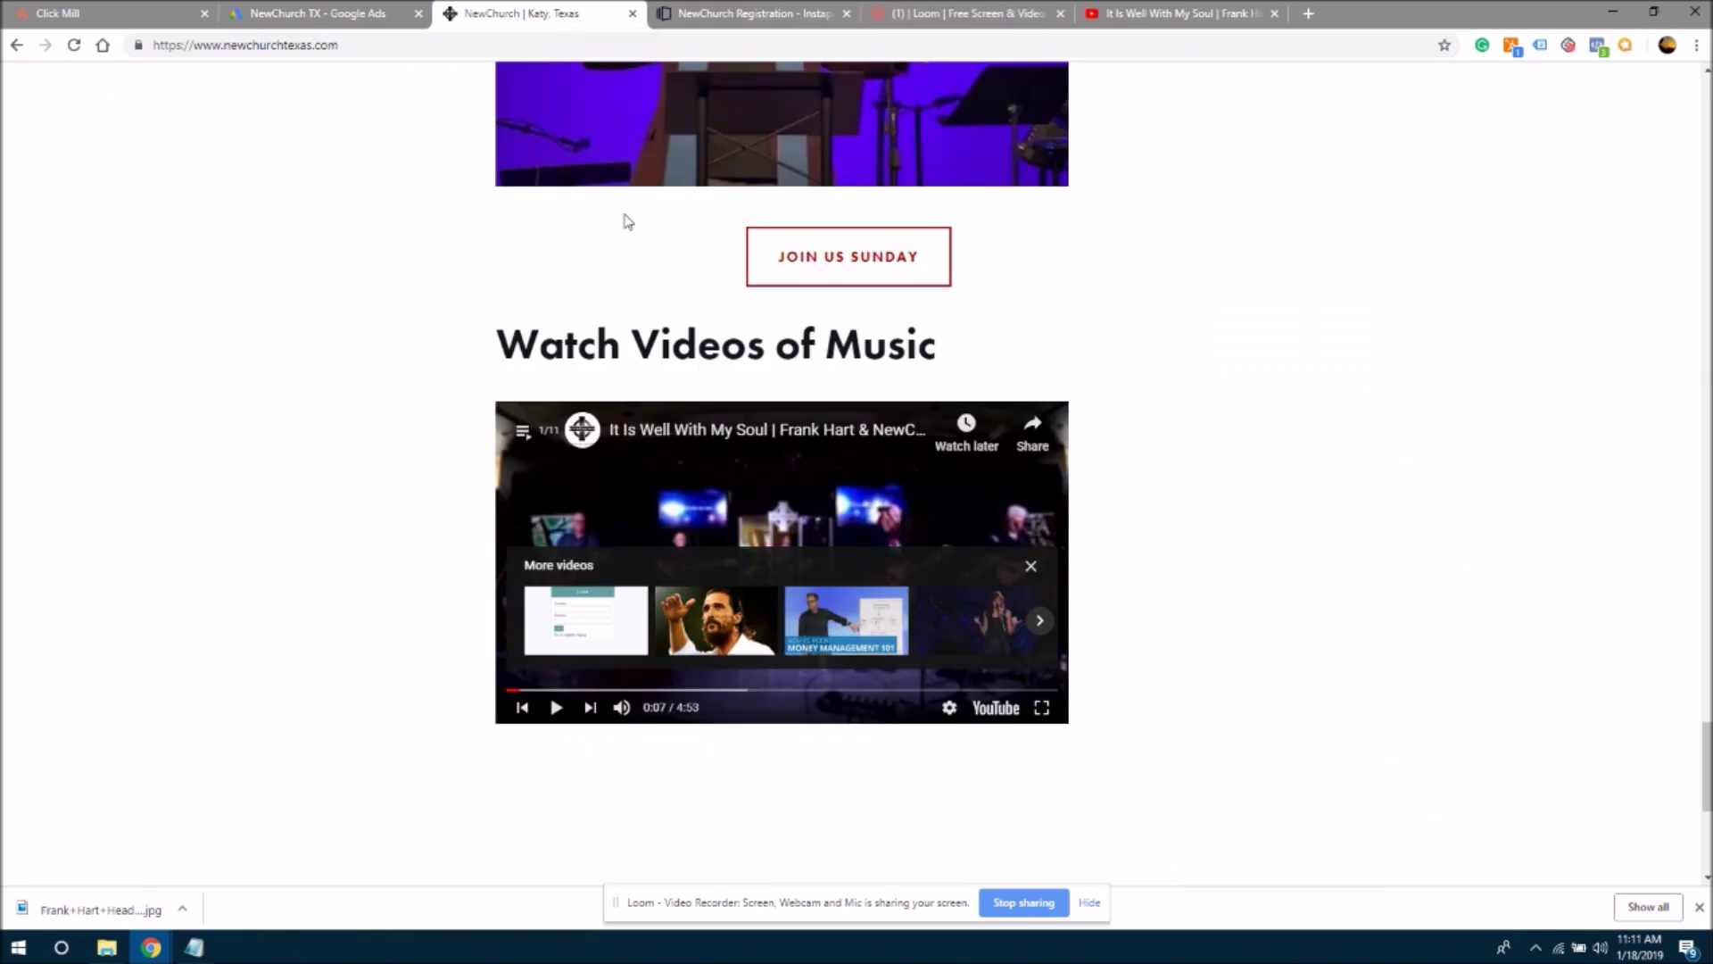
# - Add 'Hart' to the Pastor Frank headline, then select the video section's play-button image
pyautogui.click(759, 13)
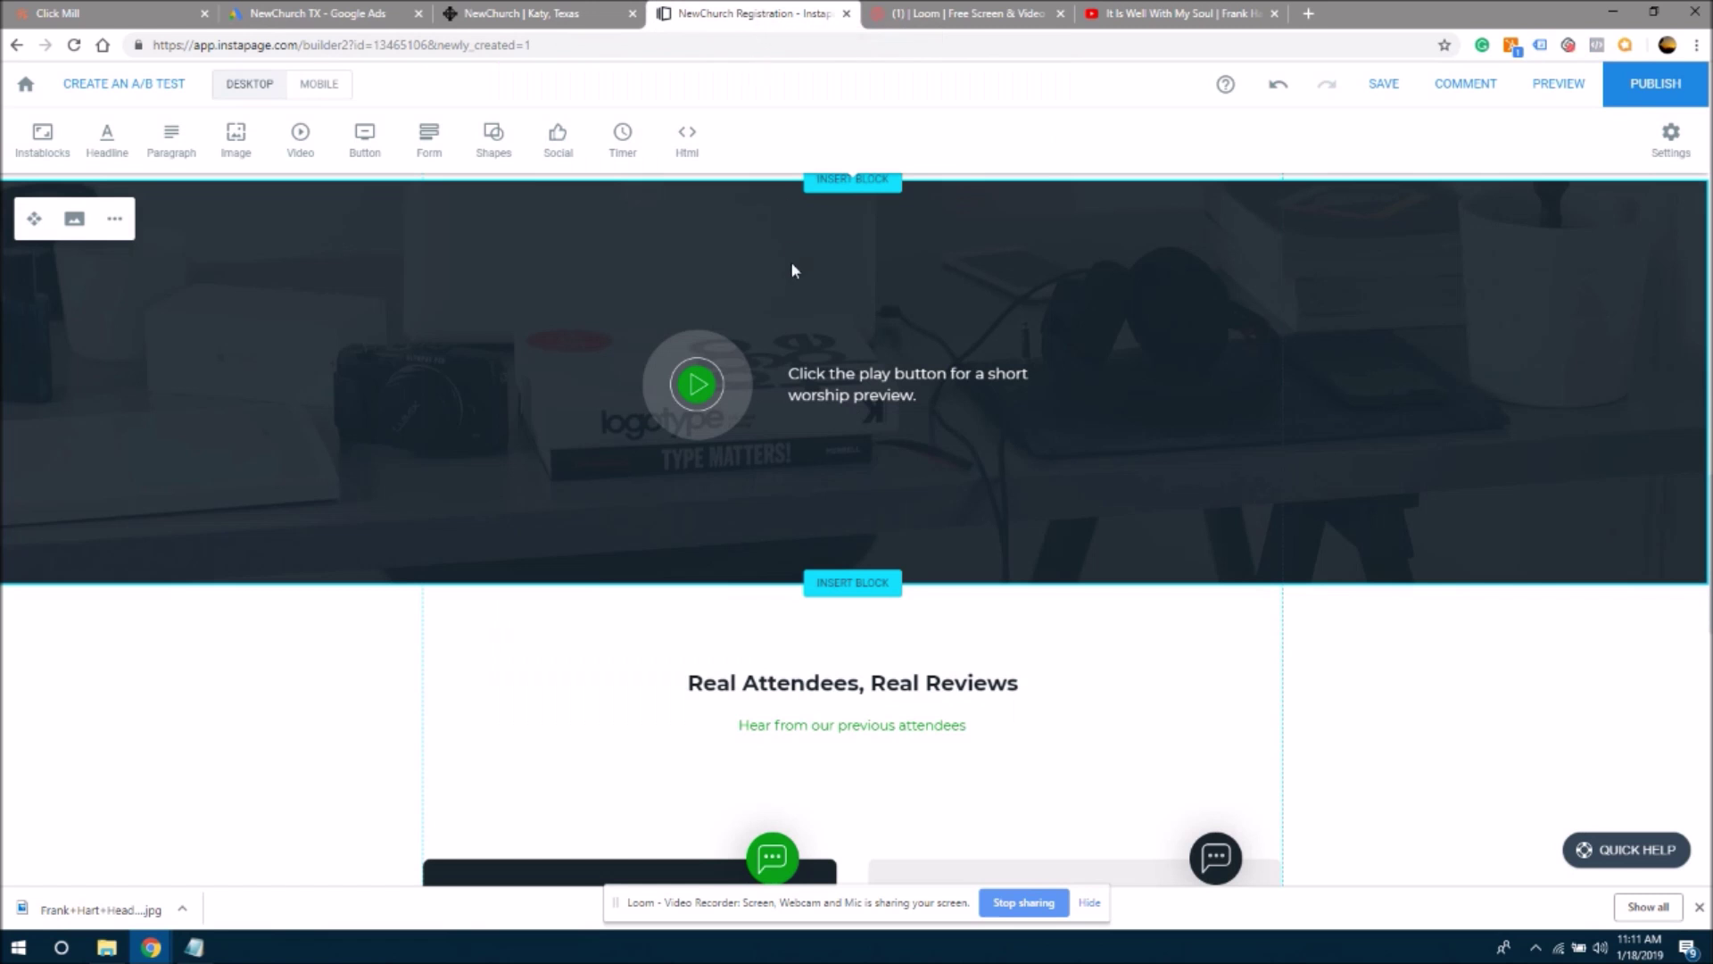
pyautogui.scroll(10, 984, 461)
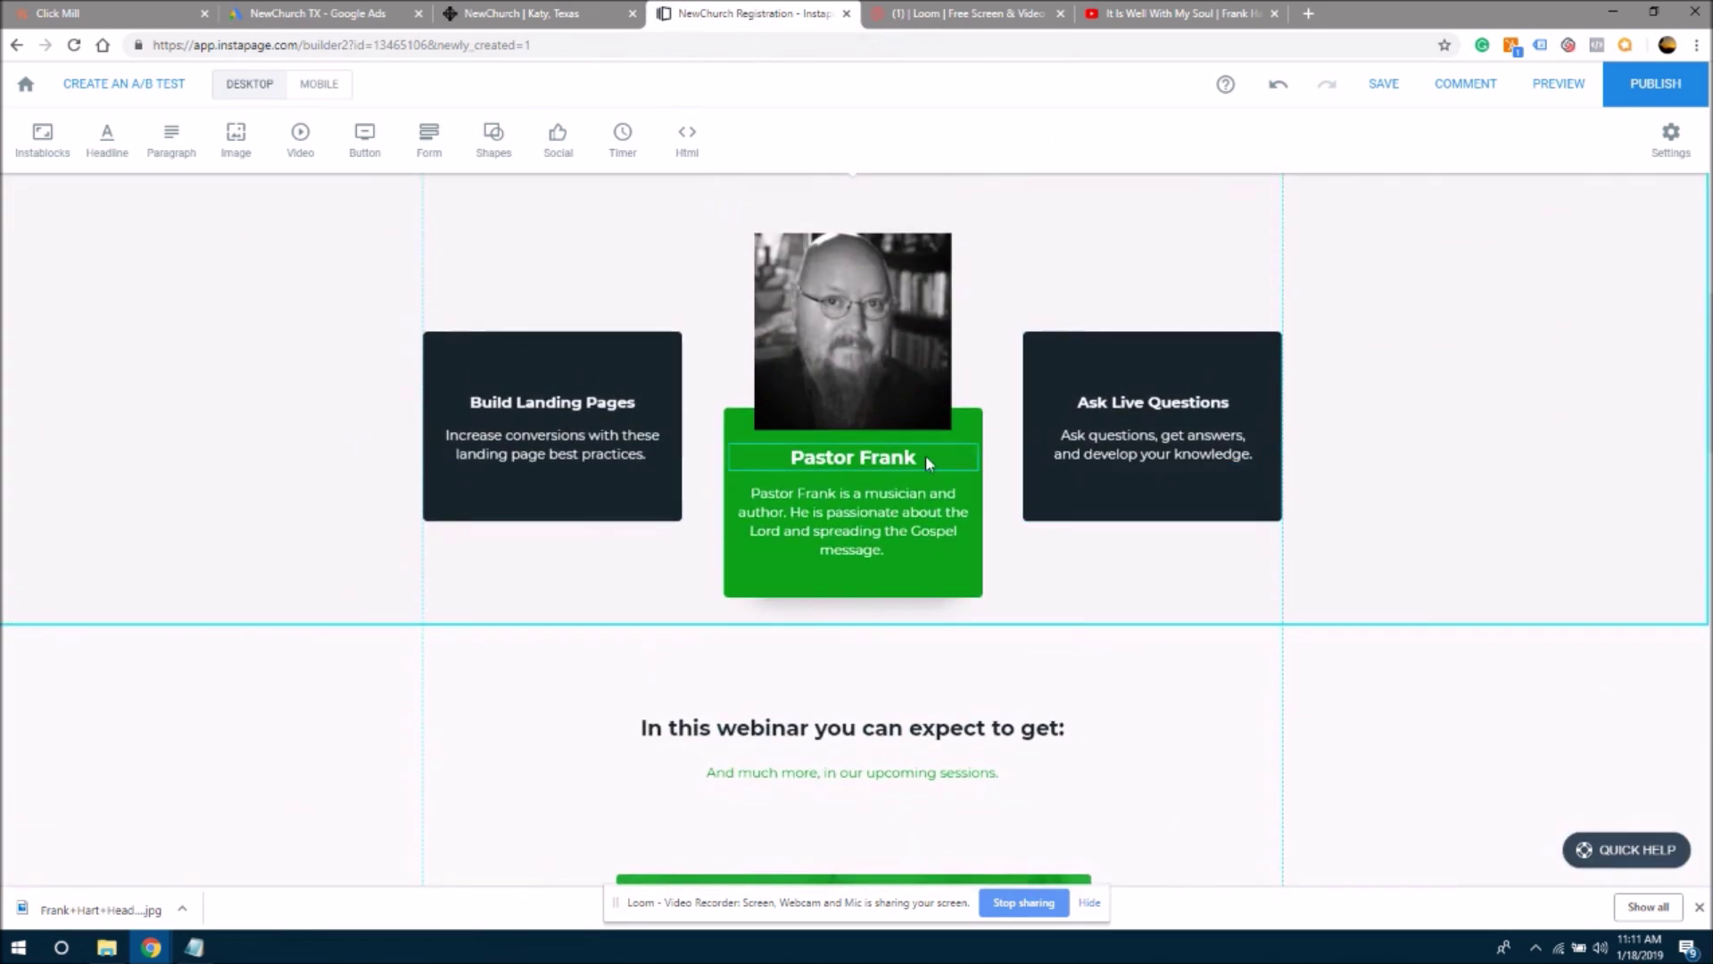
pyautogui.click(925, 455)
pyautogui.write('Hart')
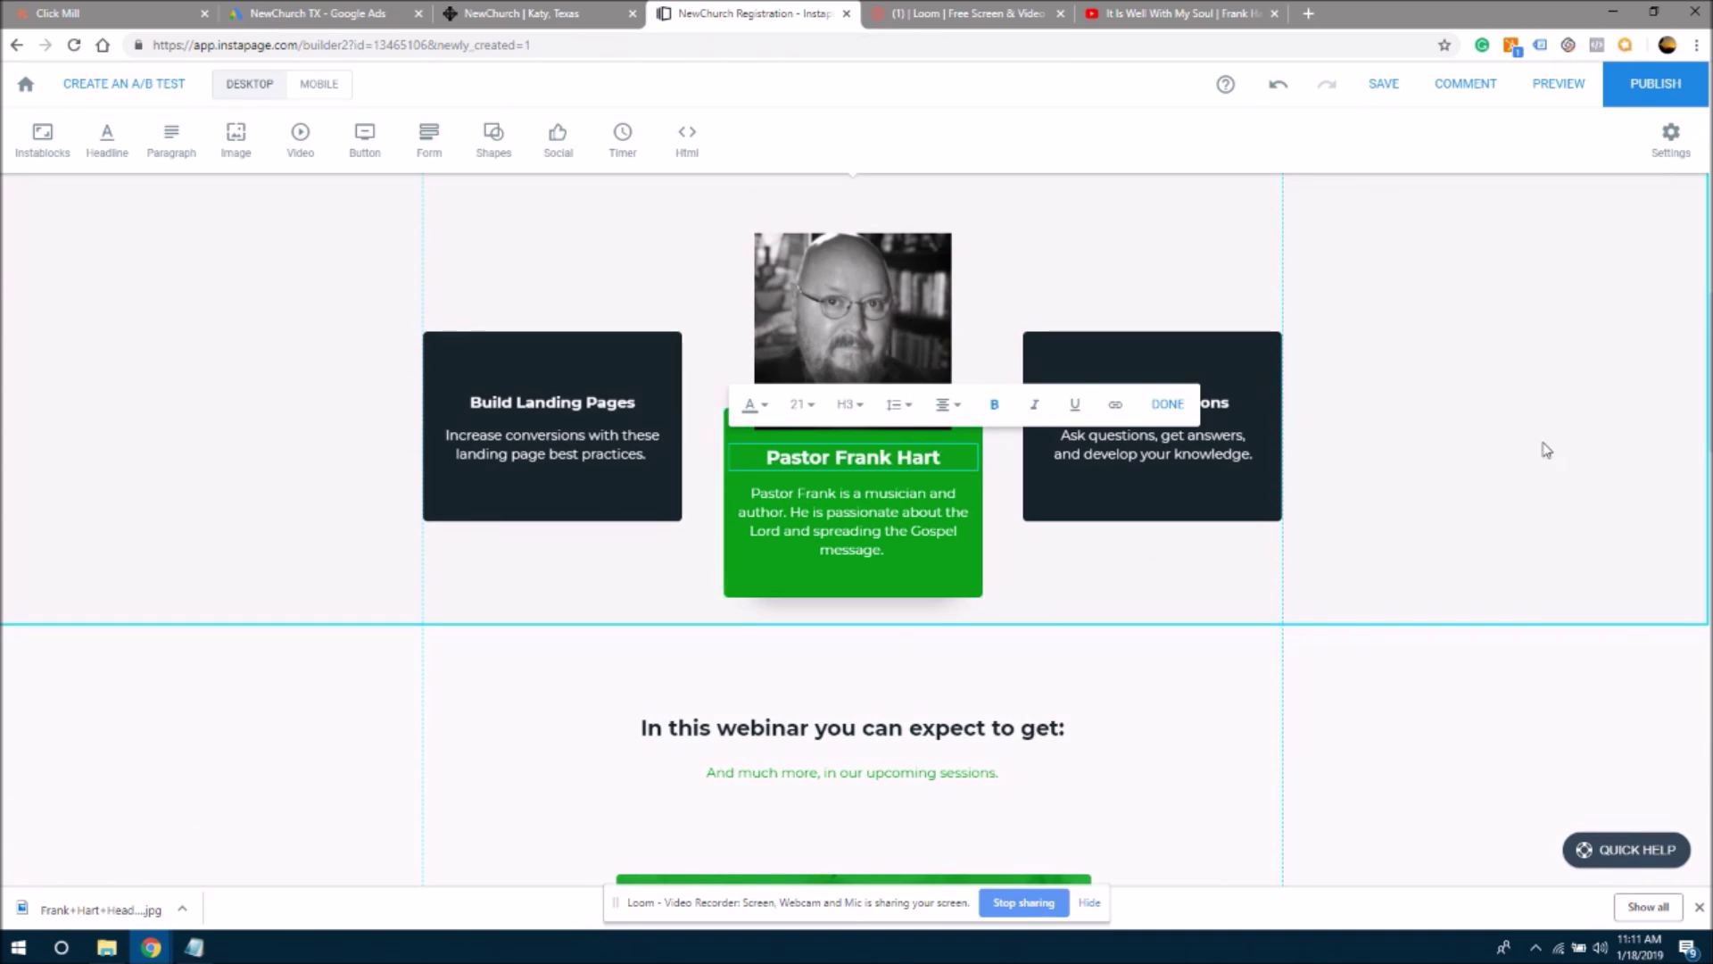
pyautogui.click(1544, 449)
pyautogui.scroll(-10, 698, 322)
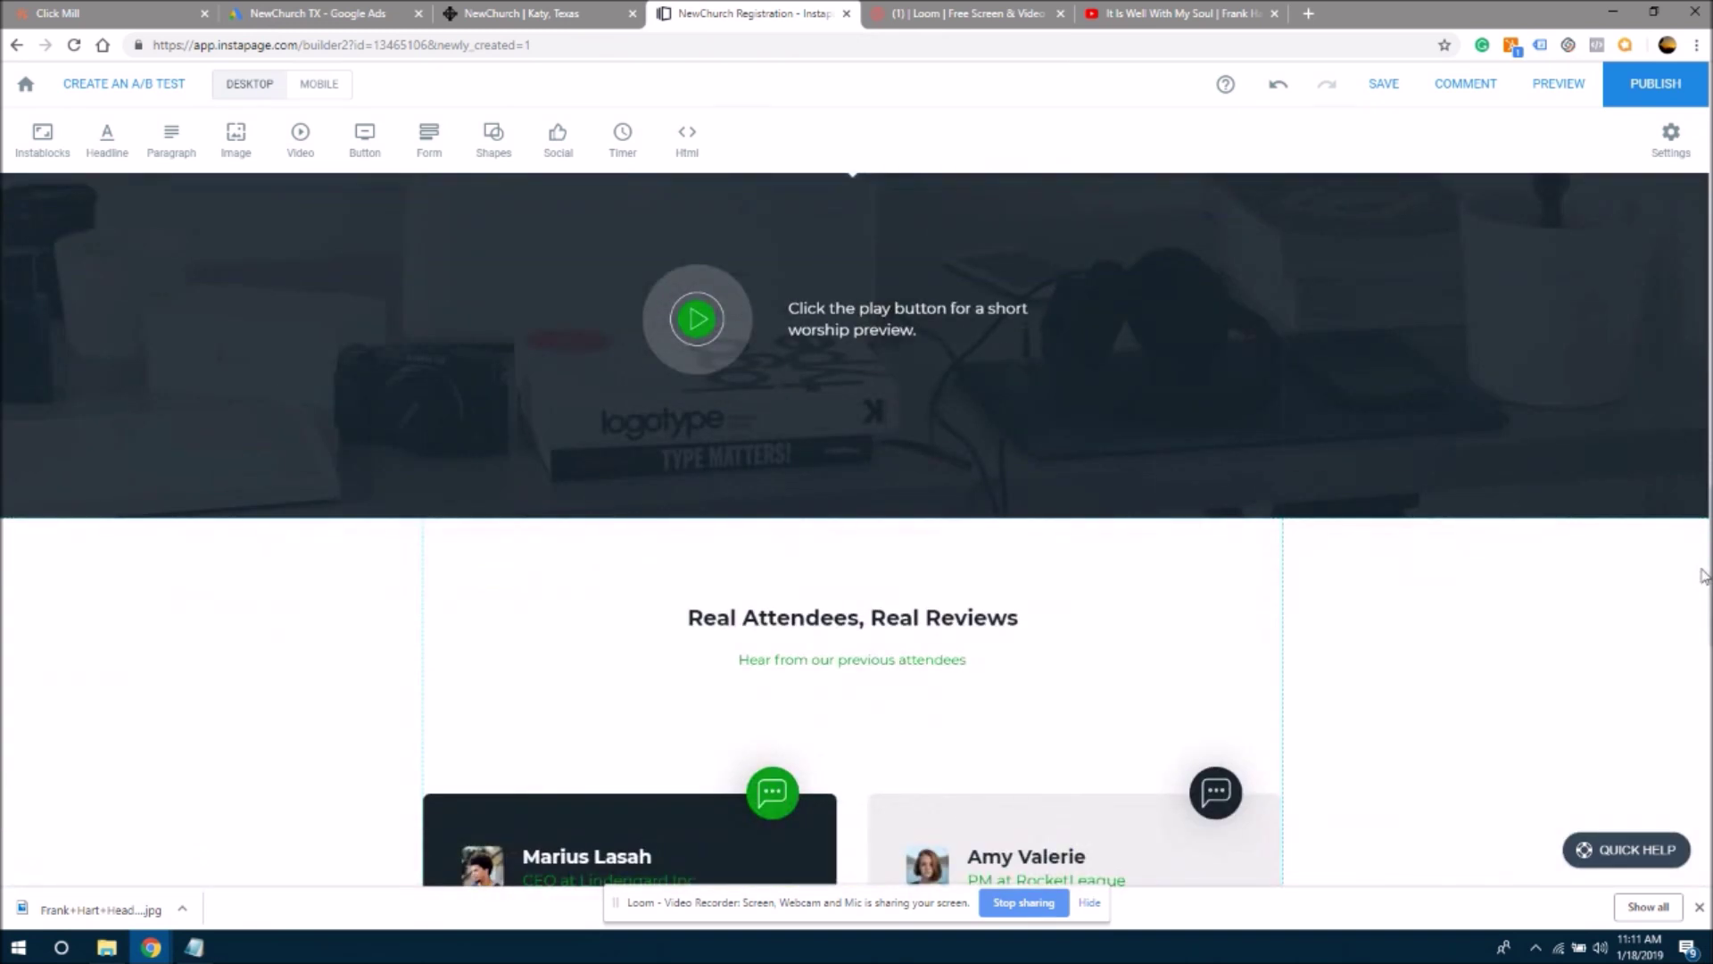
pyautogui.click(702, 323)
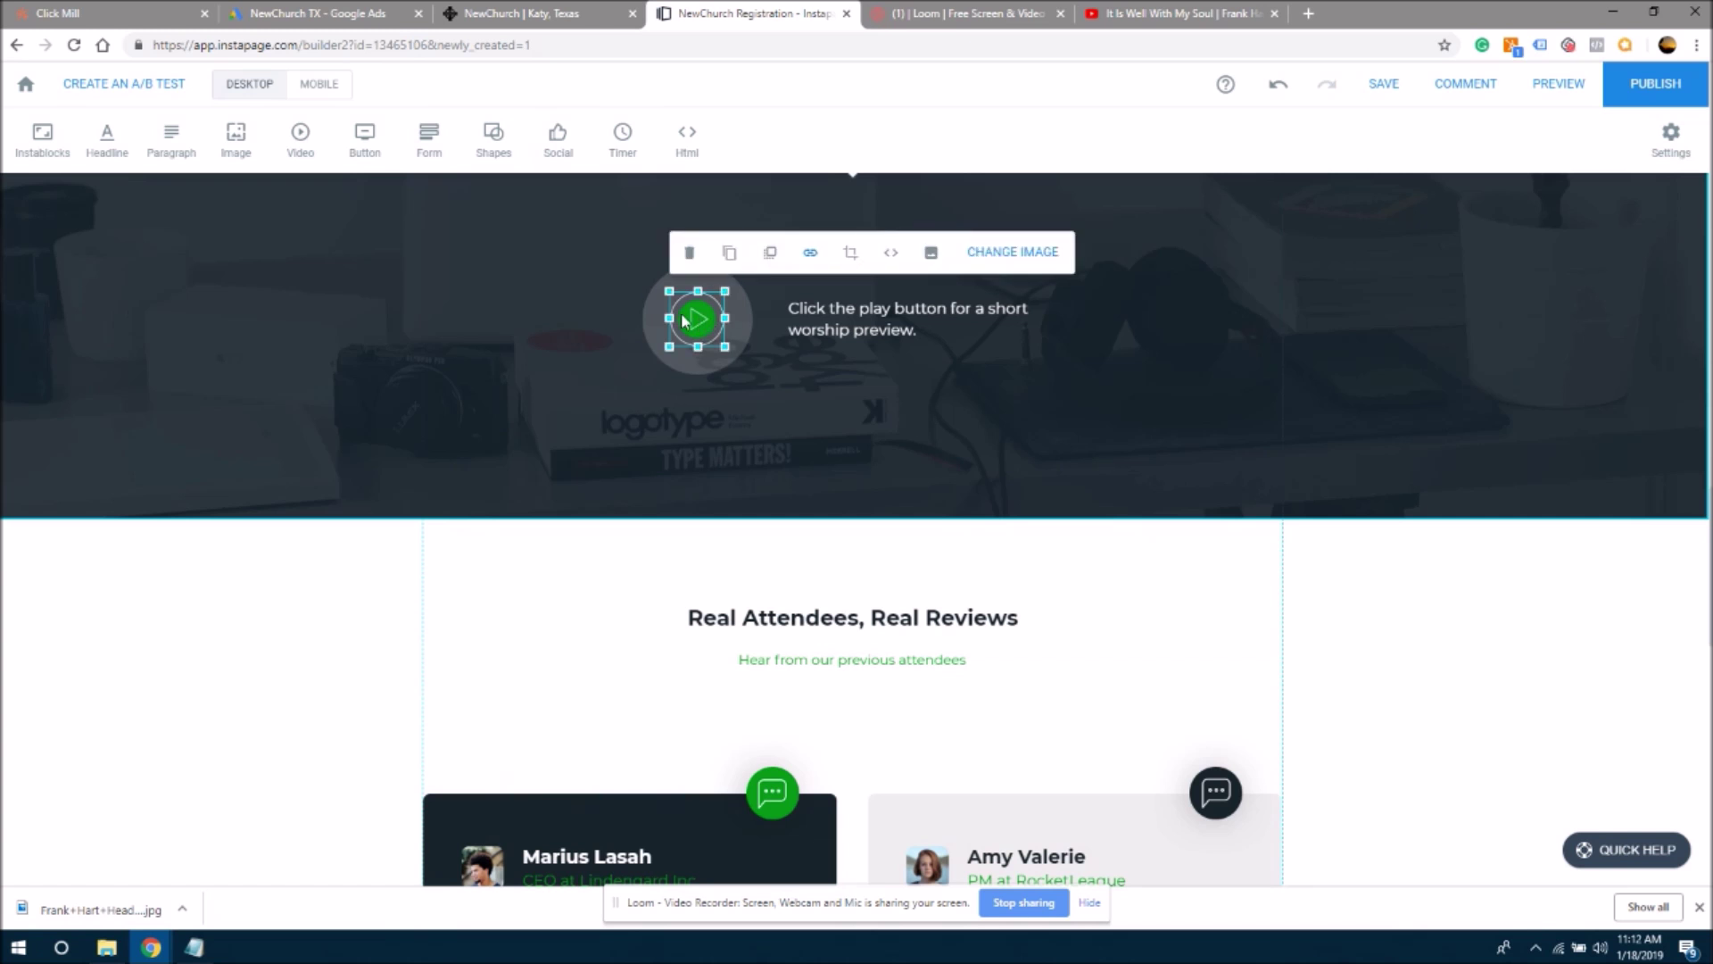
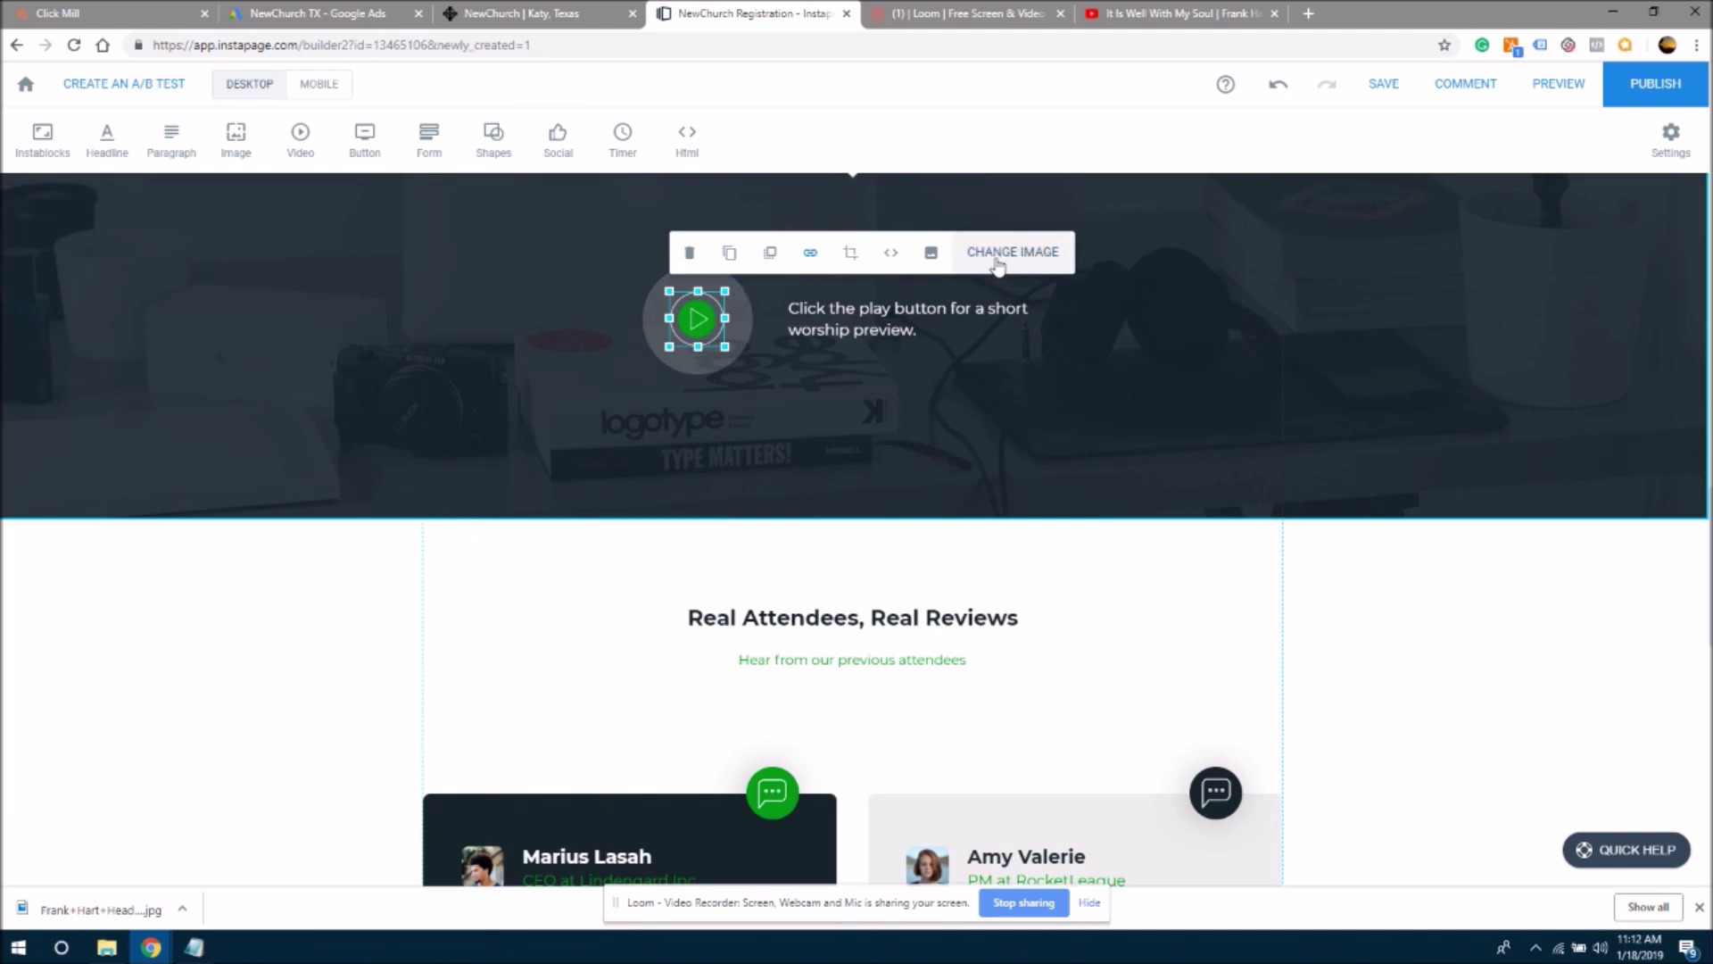
# - Set the play image's Click Event to Pop up and get the worship video's address
pyautogui.click(810, 255)
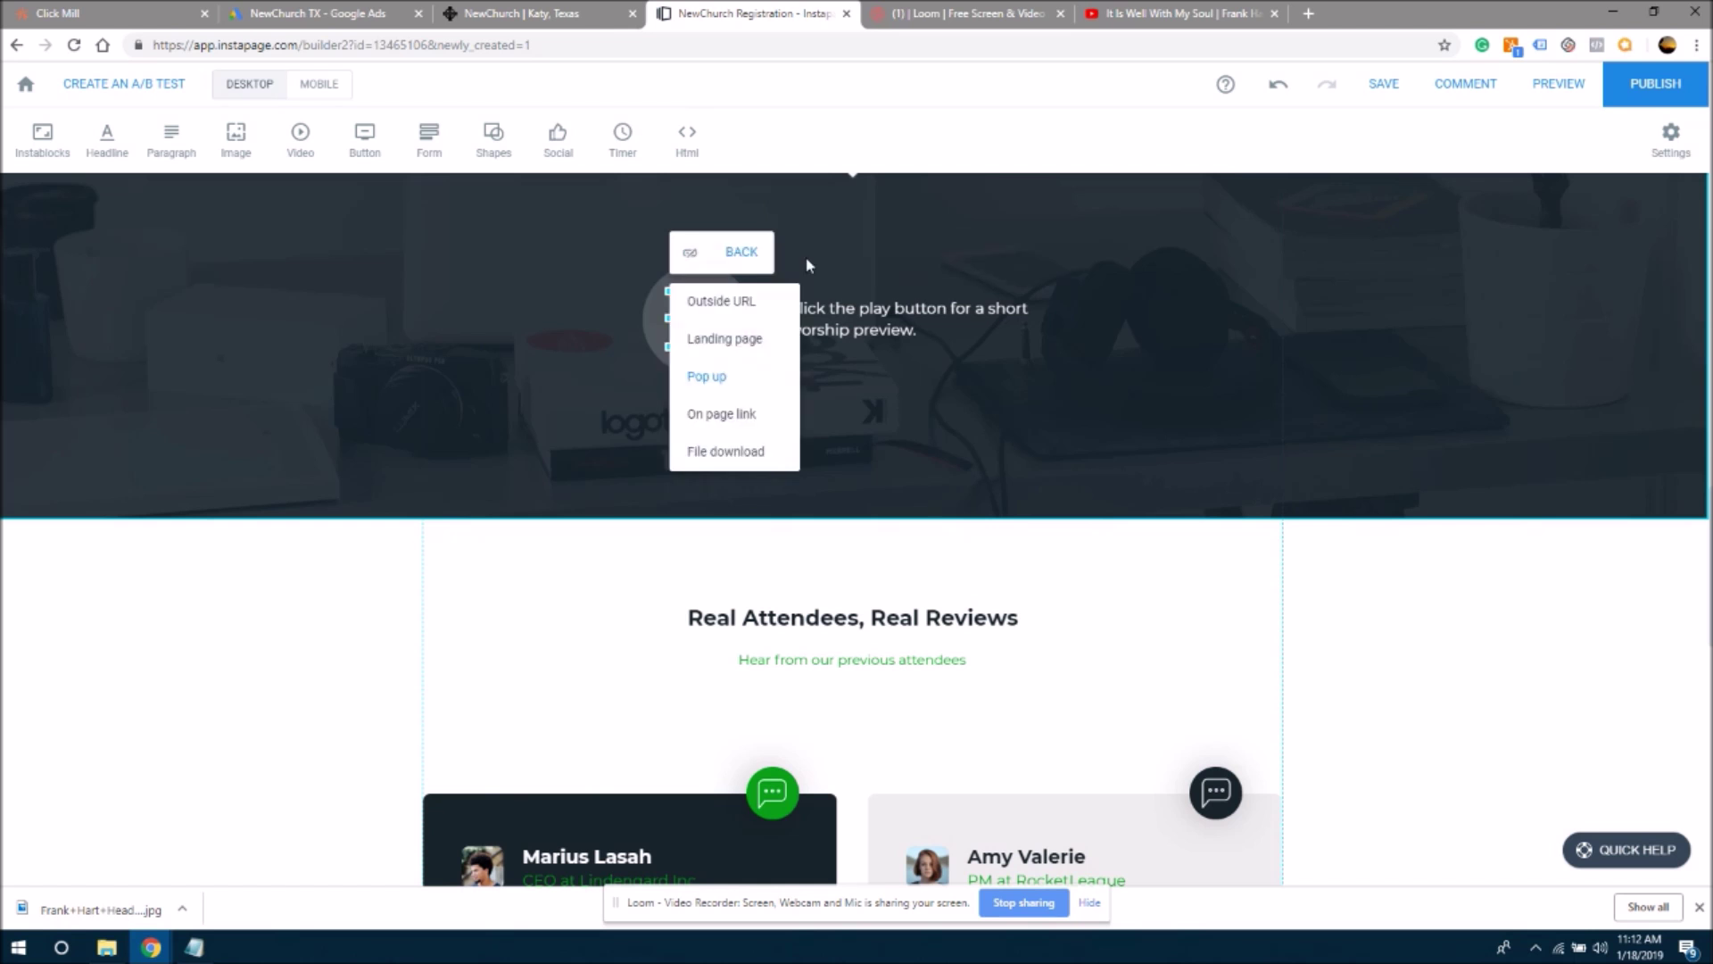
pyautogui.click(702, 379)
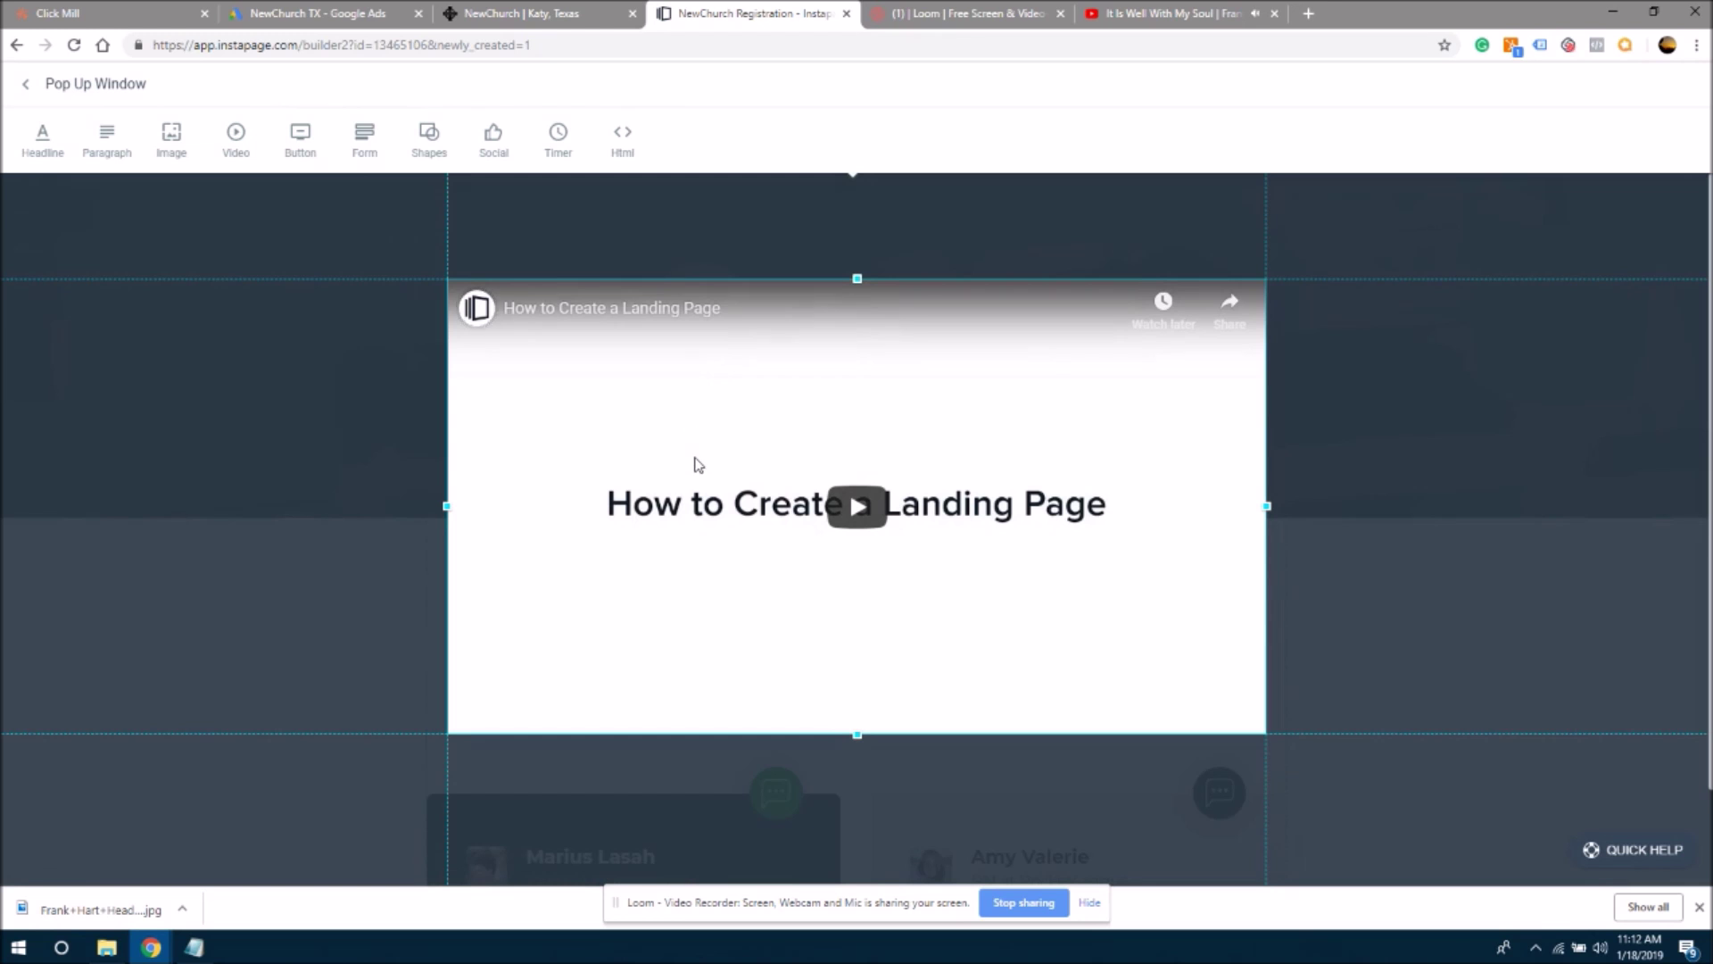
pyautogui.click(1160, 14)
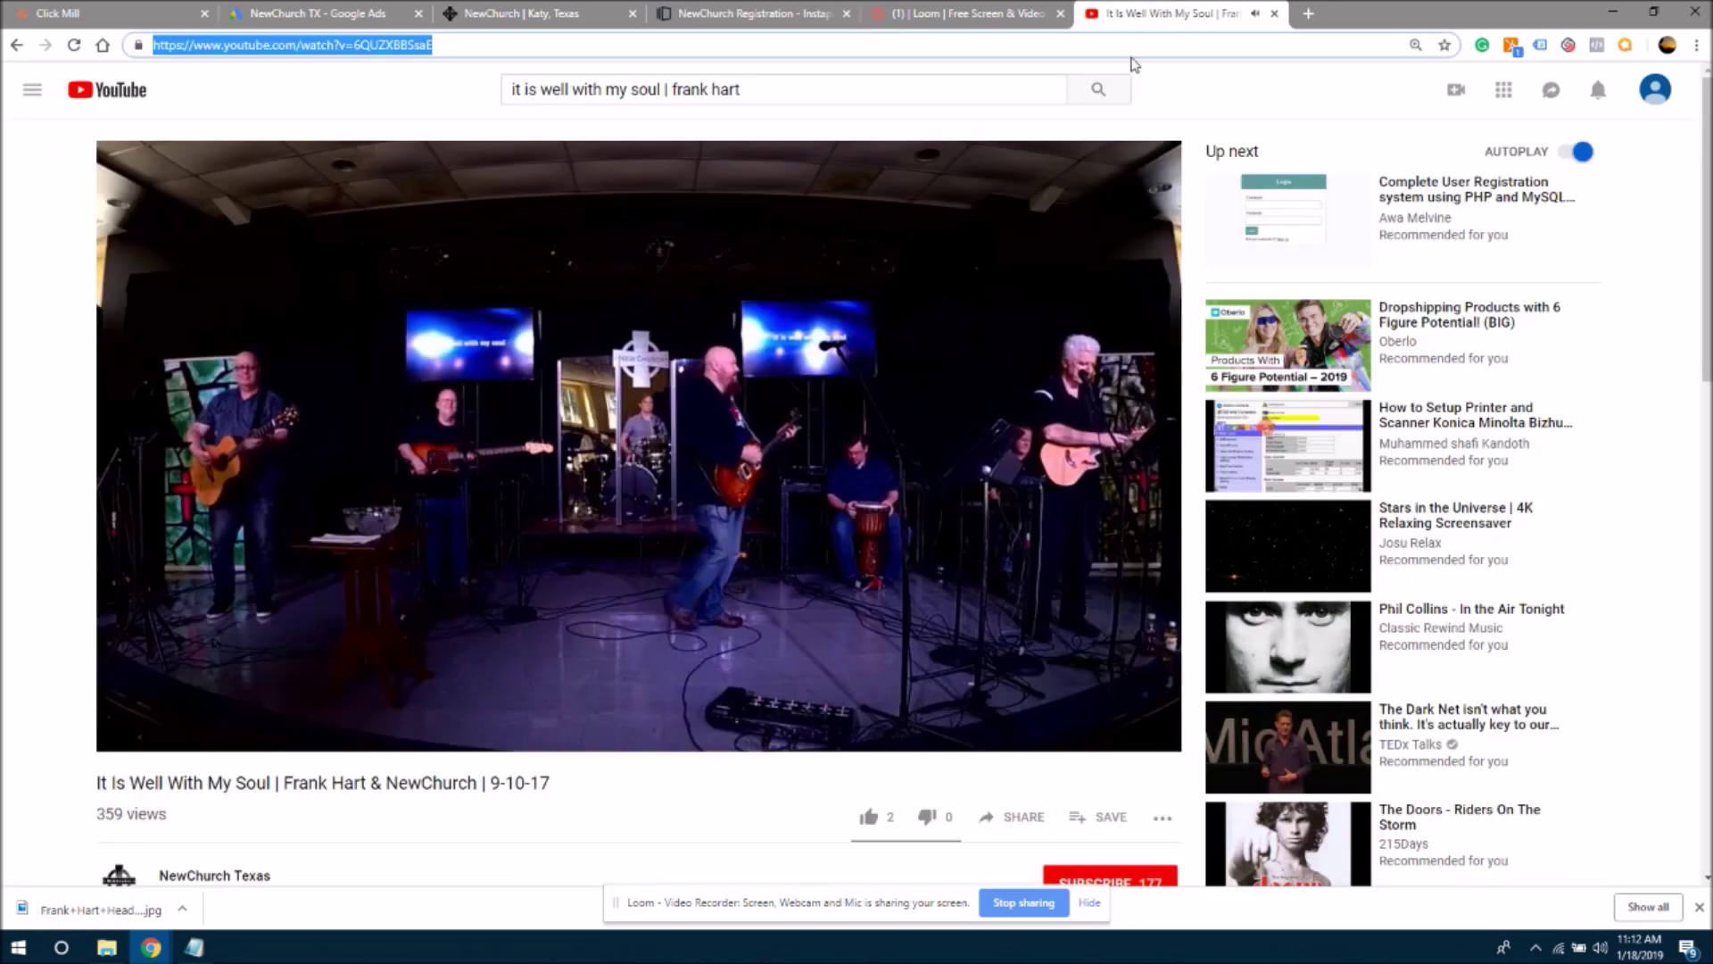
pyautogui.click(714, 14)
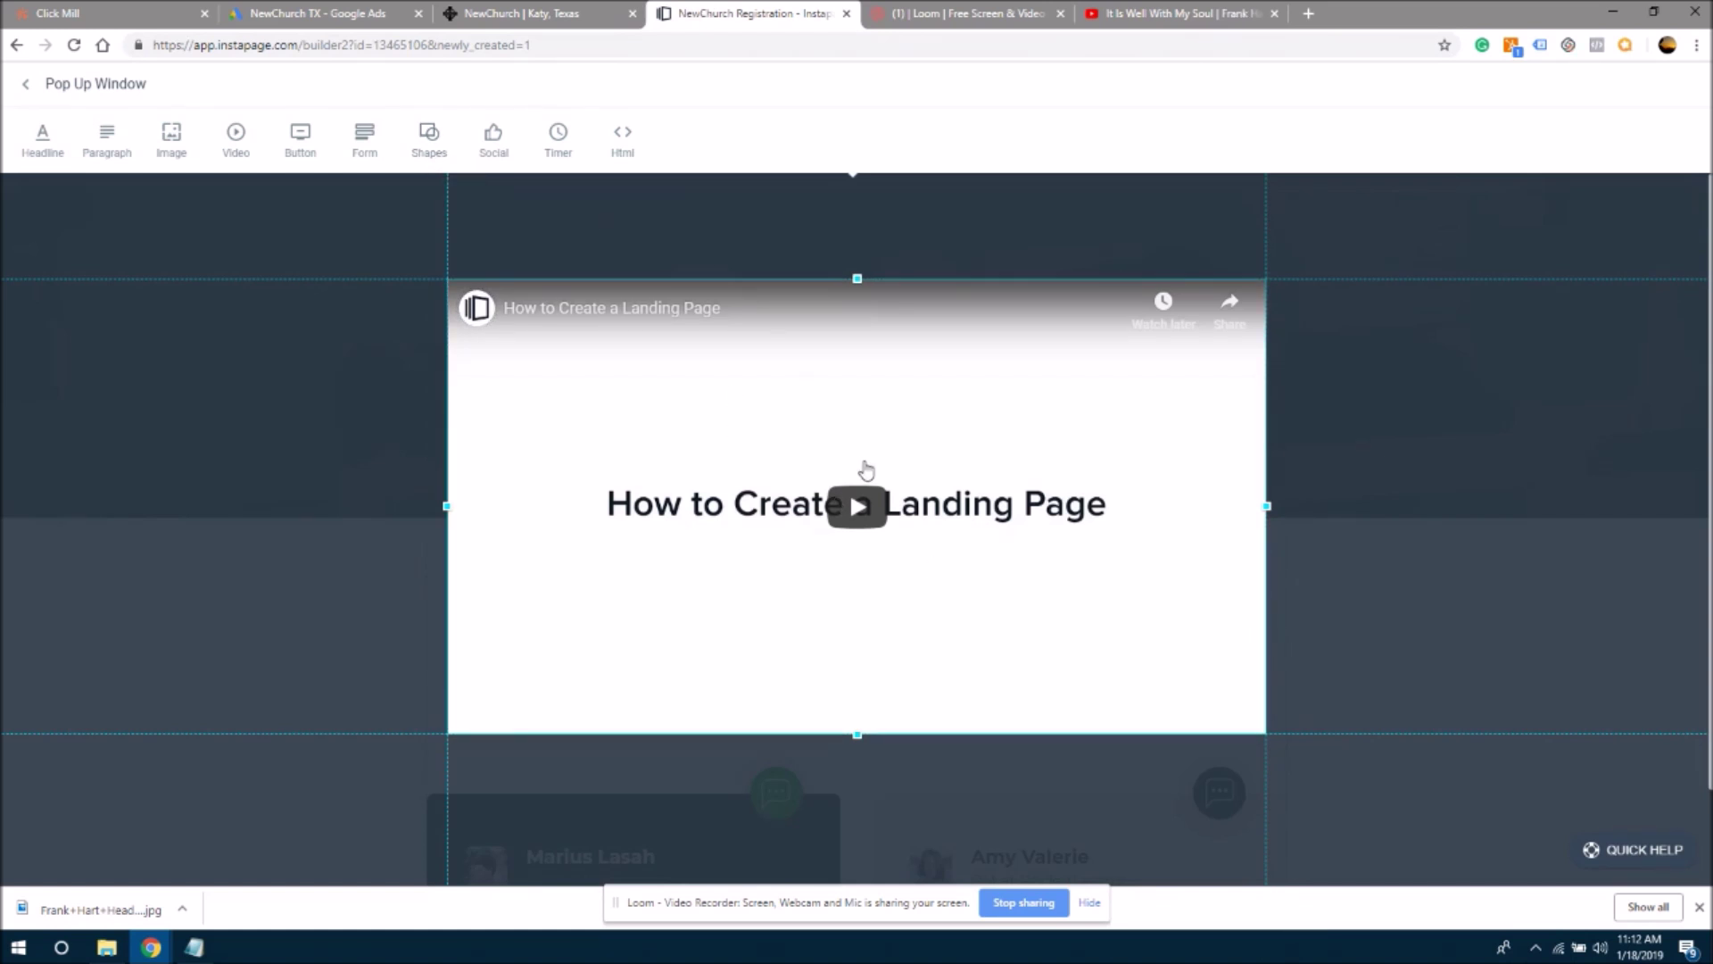
# - Embed the 'It Is Well With My Soul' YouTube video in the pop-up with autoplay on
pyautogui.click(807, 378)
pyautogui.click(643, 238)
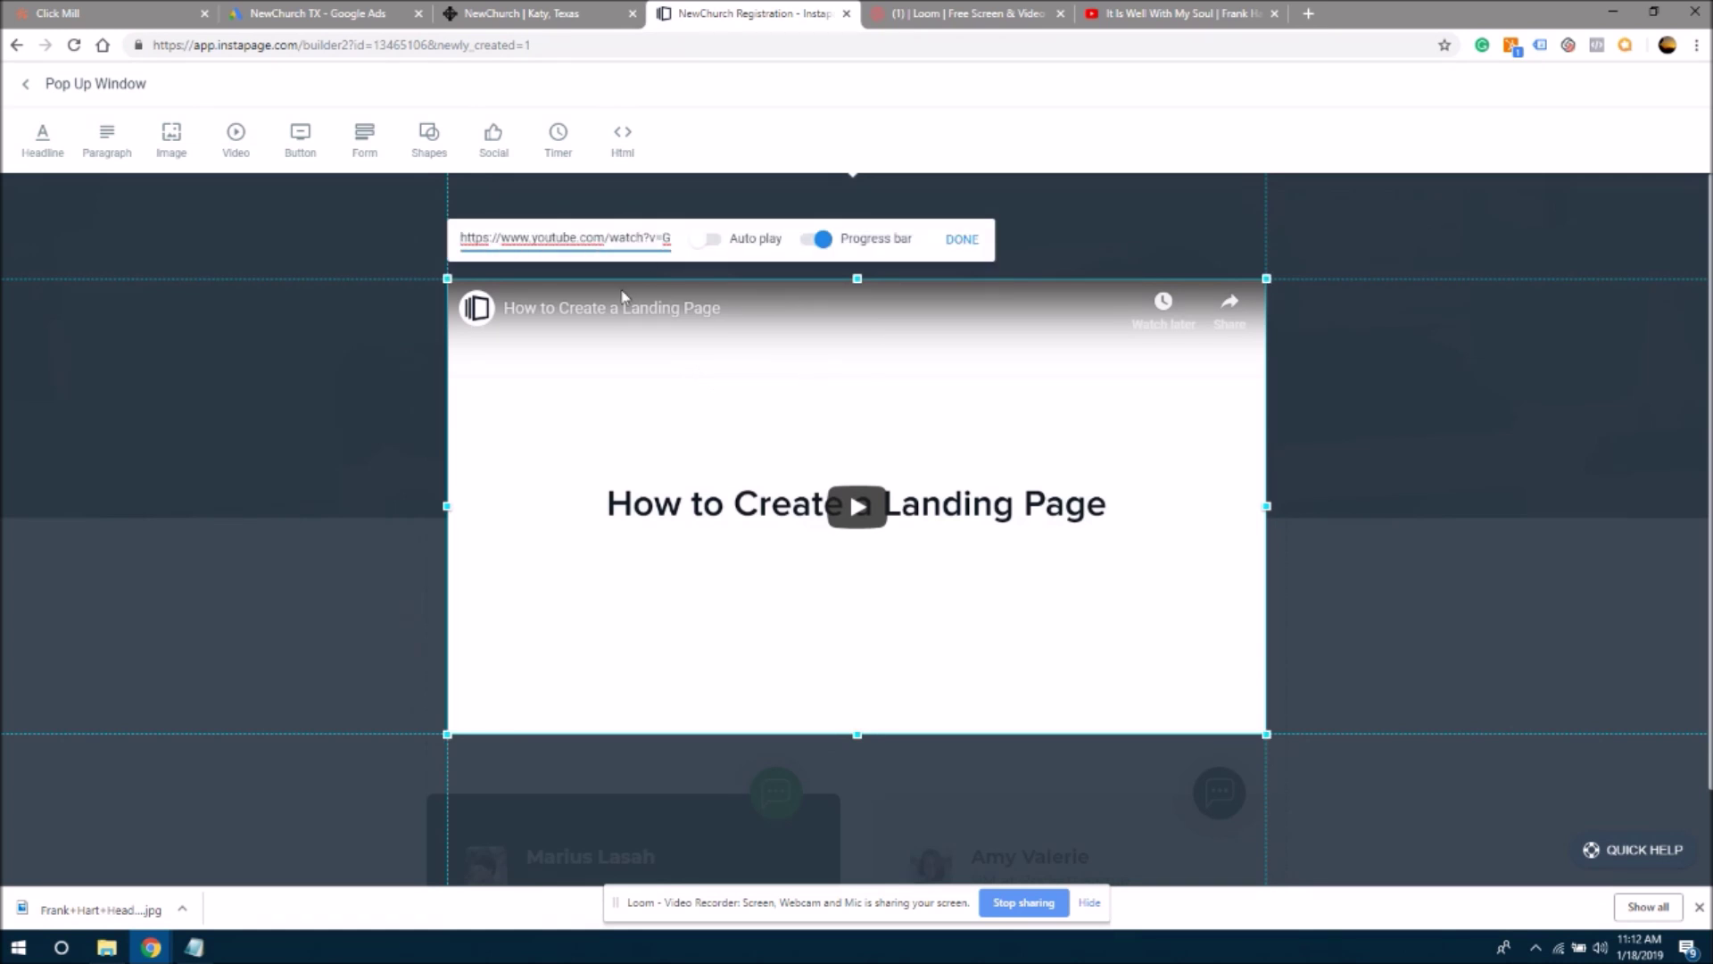
pyautogui.tripleClick(543, 234)
pyautogui.hotkey('ctrl', 'v')
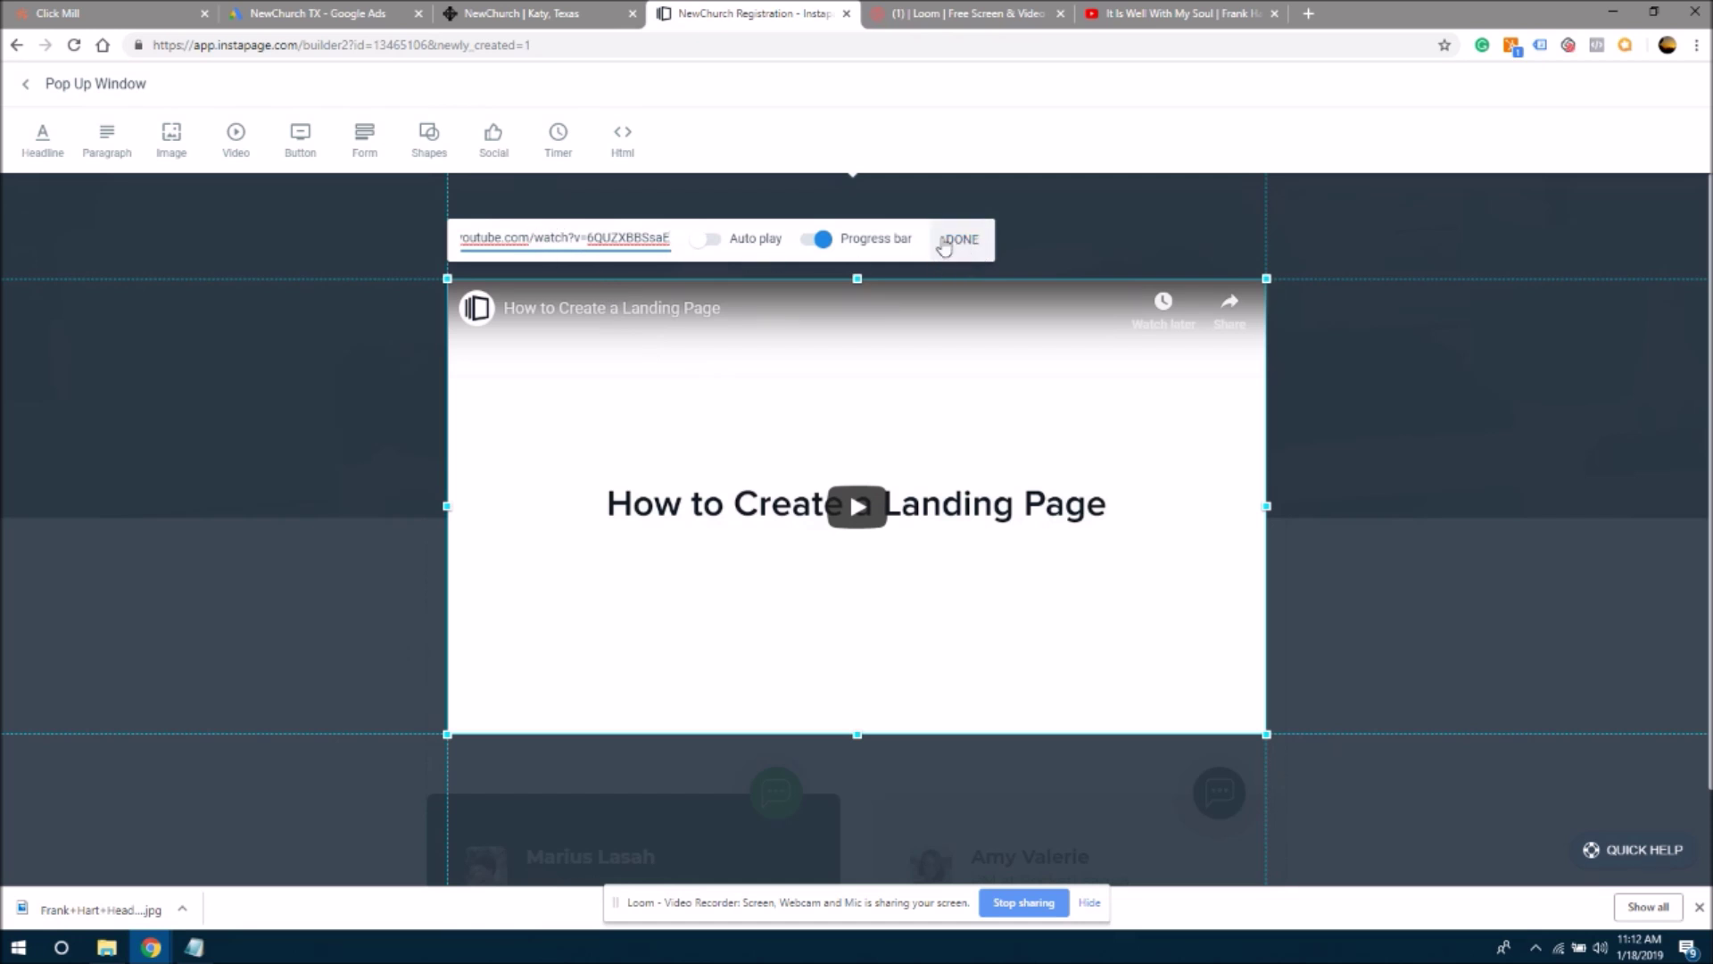
pyautogui.click(714, 241)
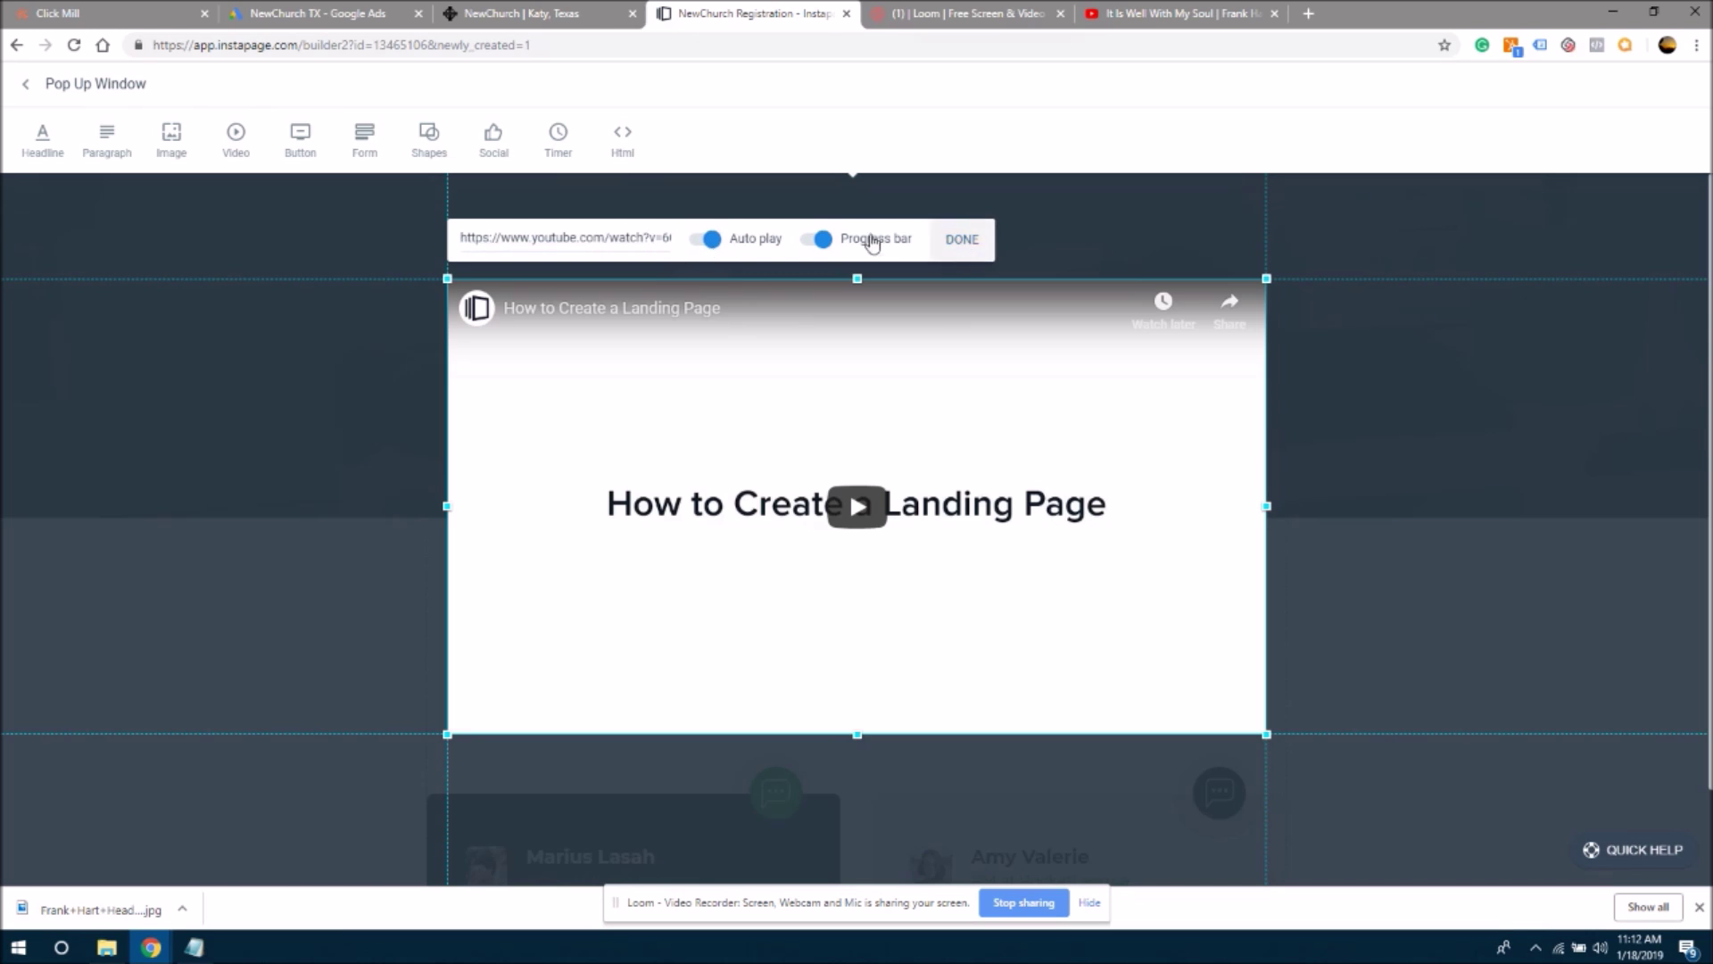
pyautogui.click(952, 241)
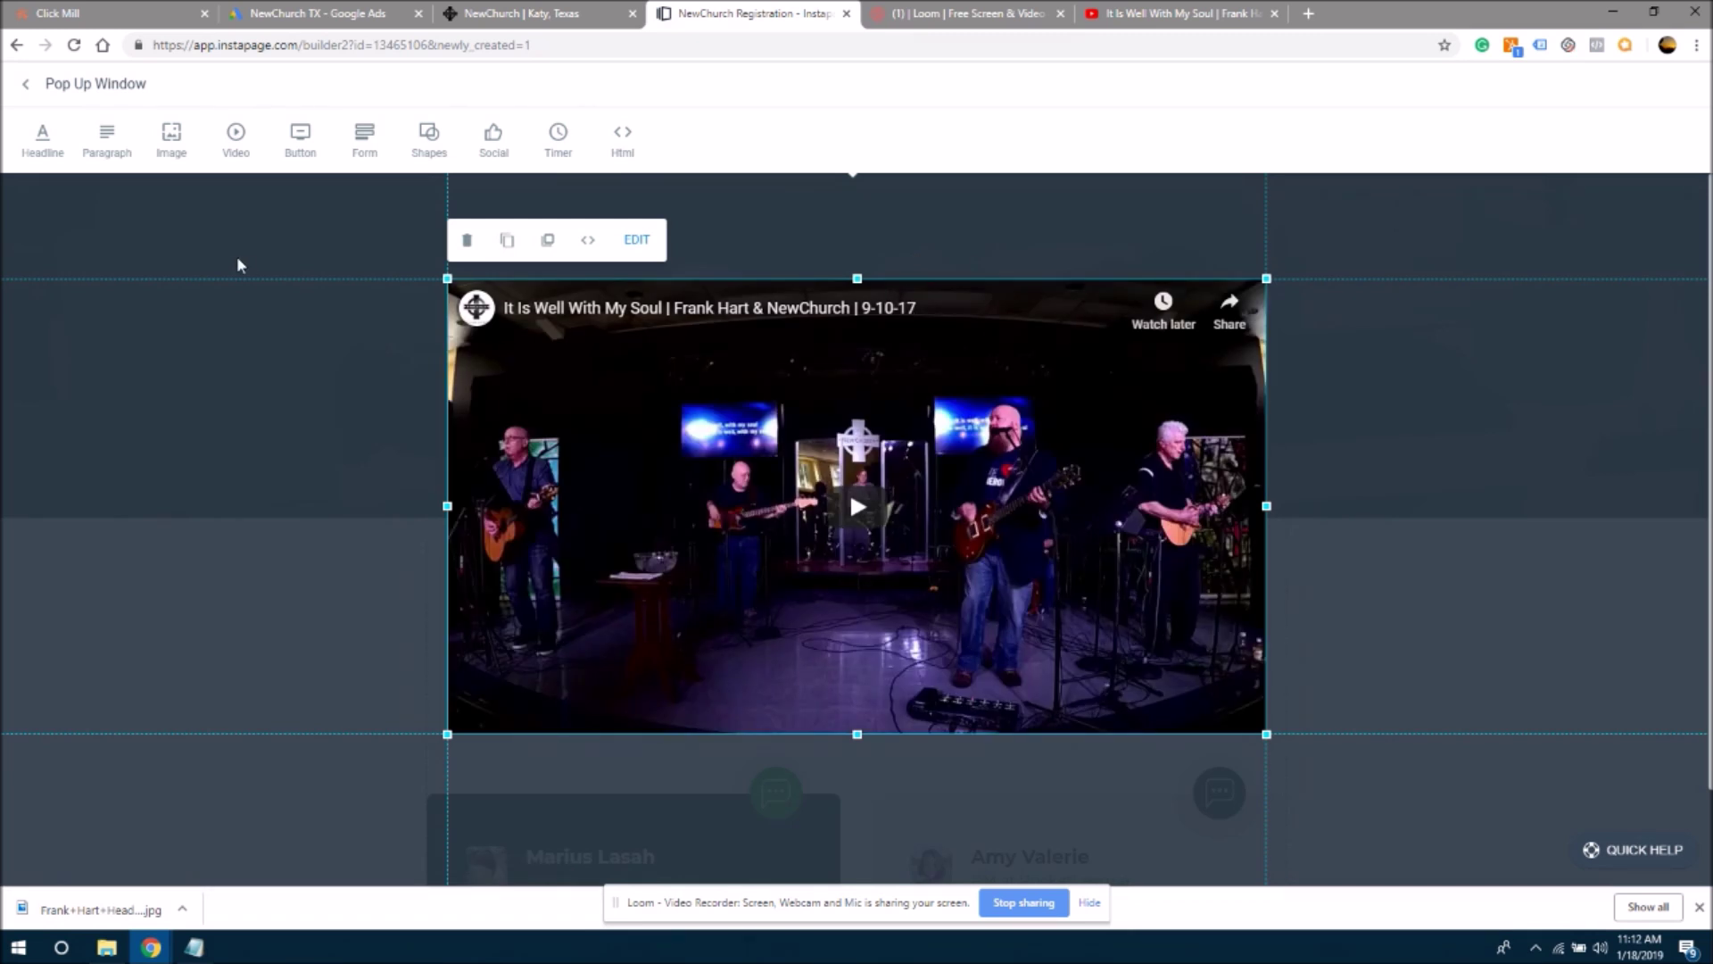
pyautogui.click(27, 89)
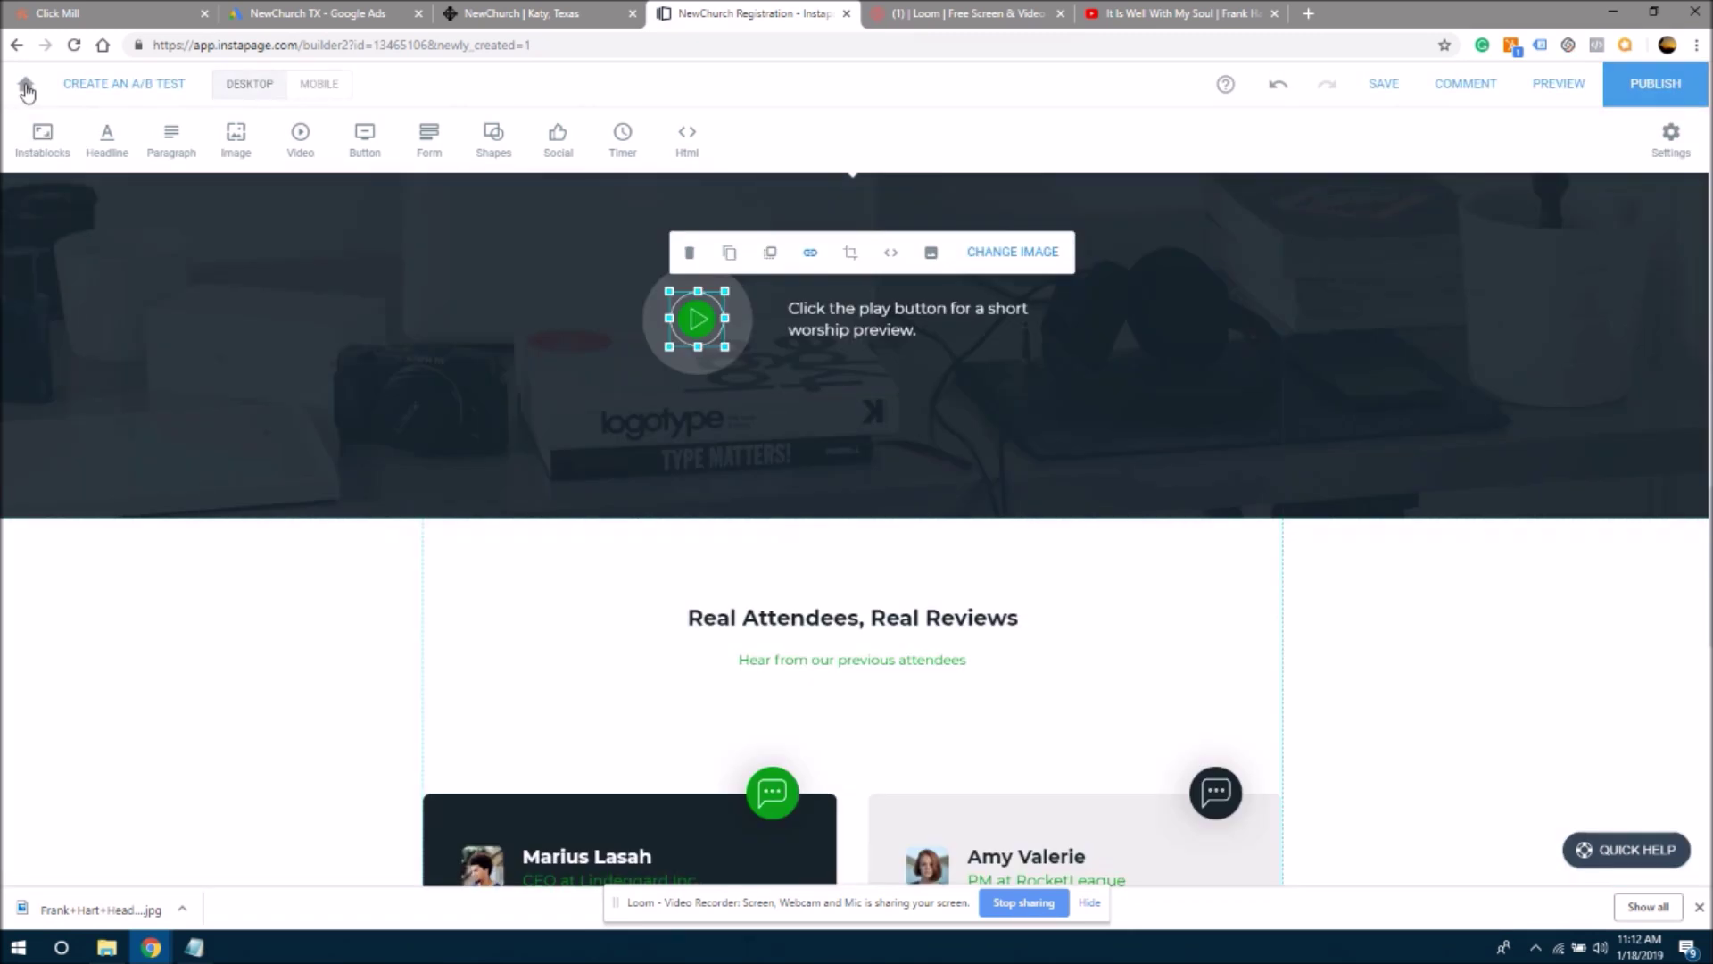
# - Edit the caption to 'Click play for a short worship preview.' and shorten the video section
pyautogui.click(852, 326)
pyautogui.press('BackSpace')
pyautogui.press('BackSpace')
pyautogui.press('BackSpace')
pyautogui.press('BackSpace')
pyautogui.moveTo(911, 308); pyautogui.dragTo(869, 311)
pyautogui.press('BackSpace')
pyautogui.press('BackSpace')
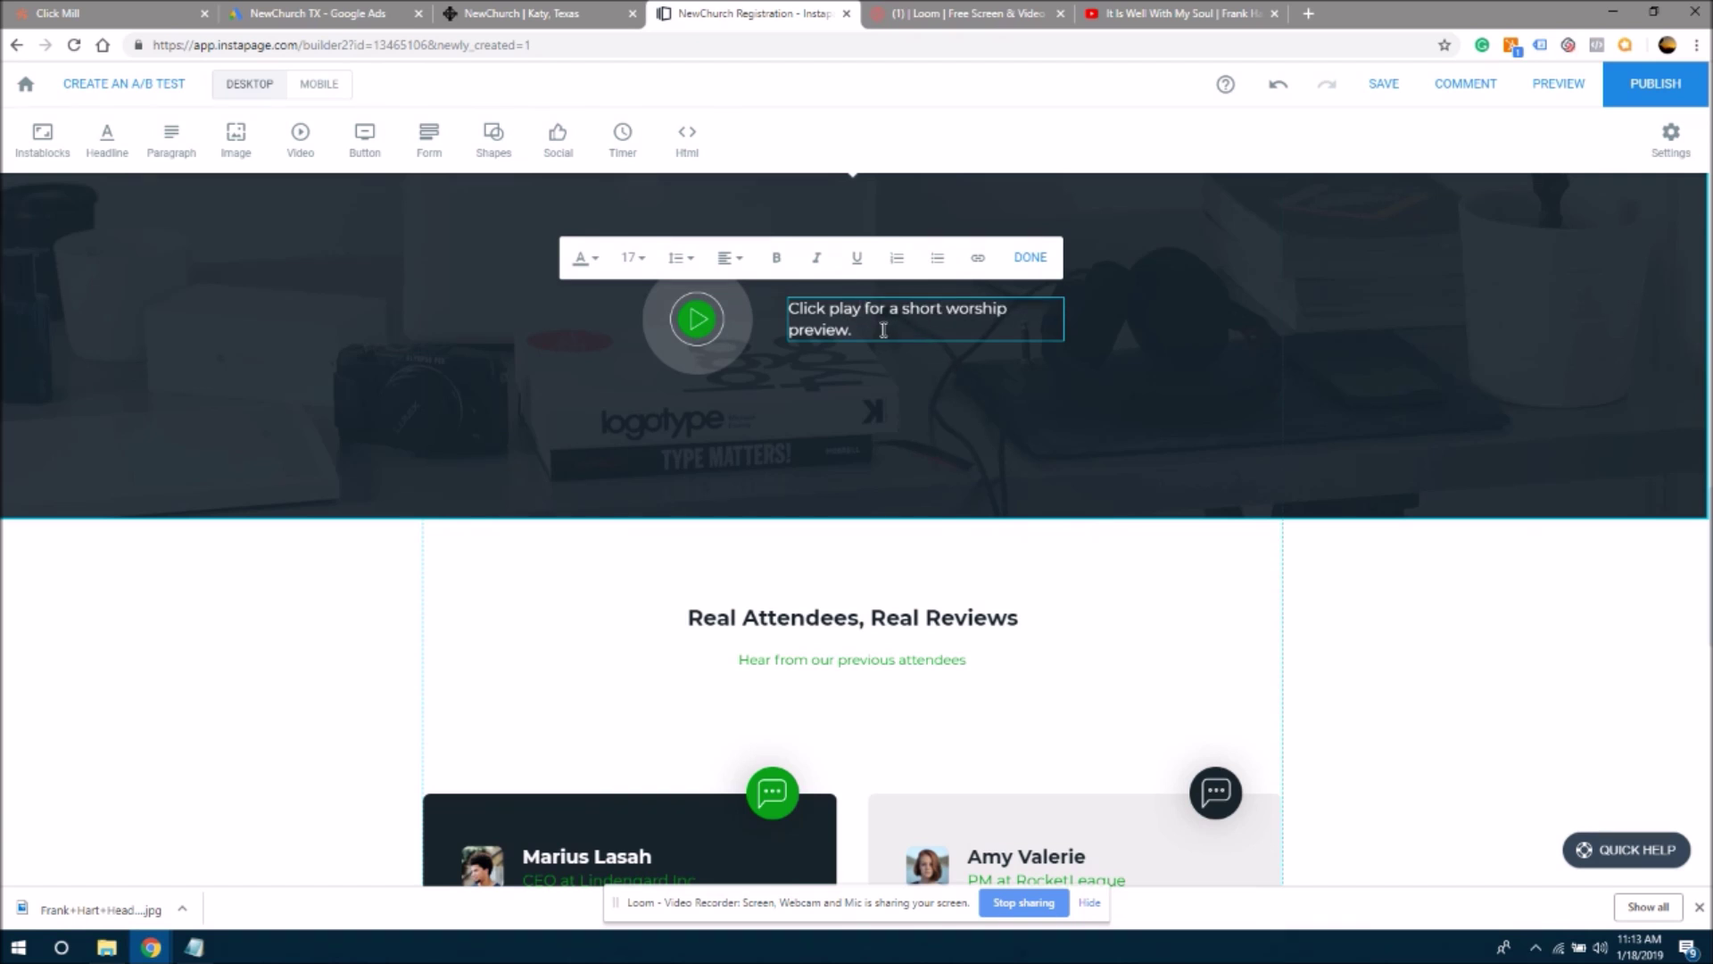
pyautogui.click(1077, 452)
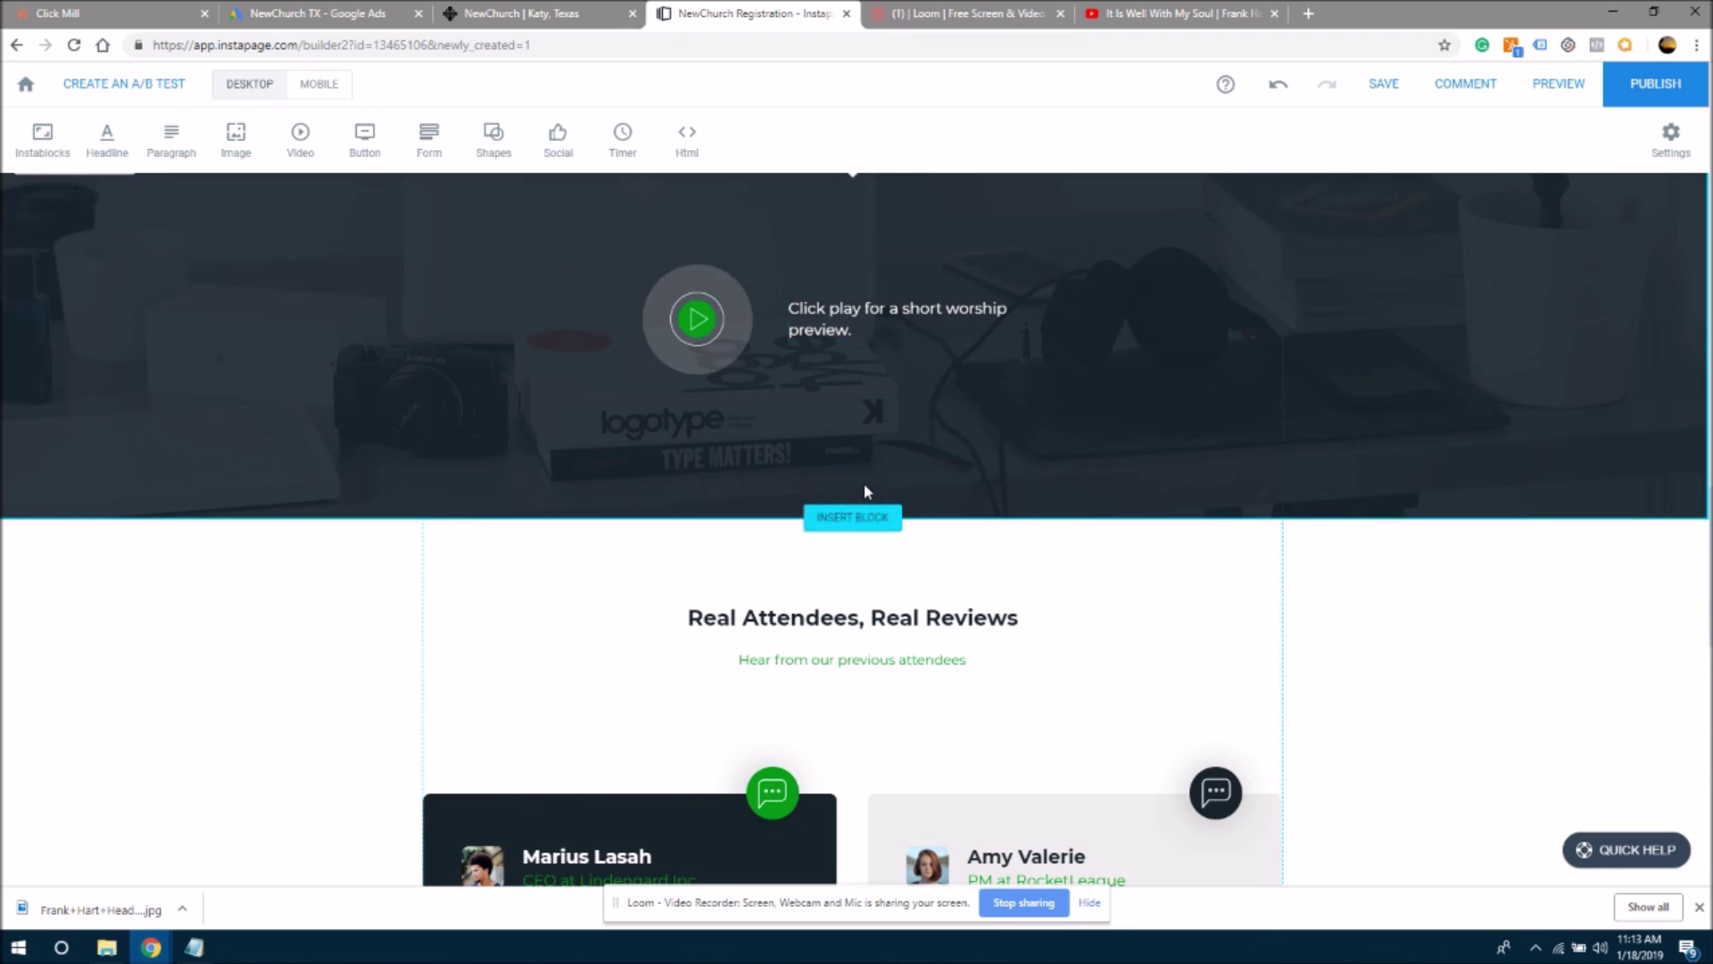
pyautogui.moveTo(929, 516); pyautogui.dragTo(929, 464)
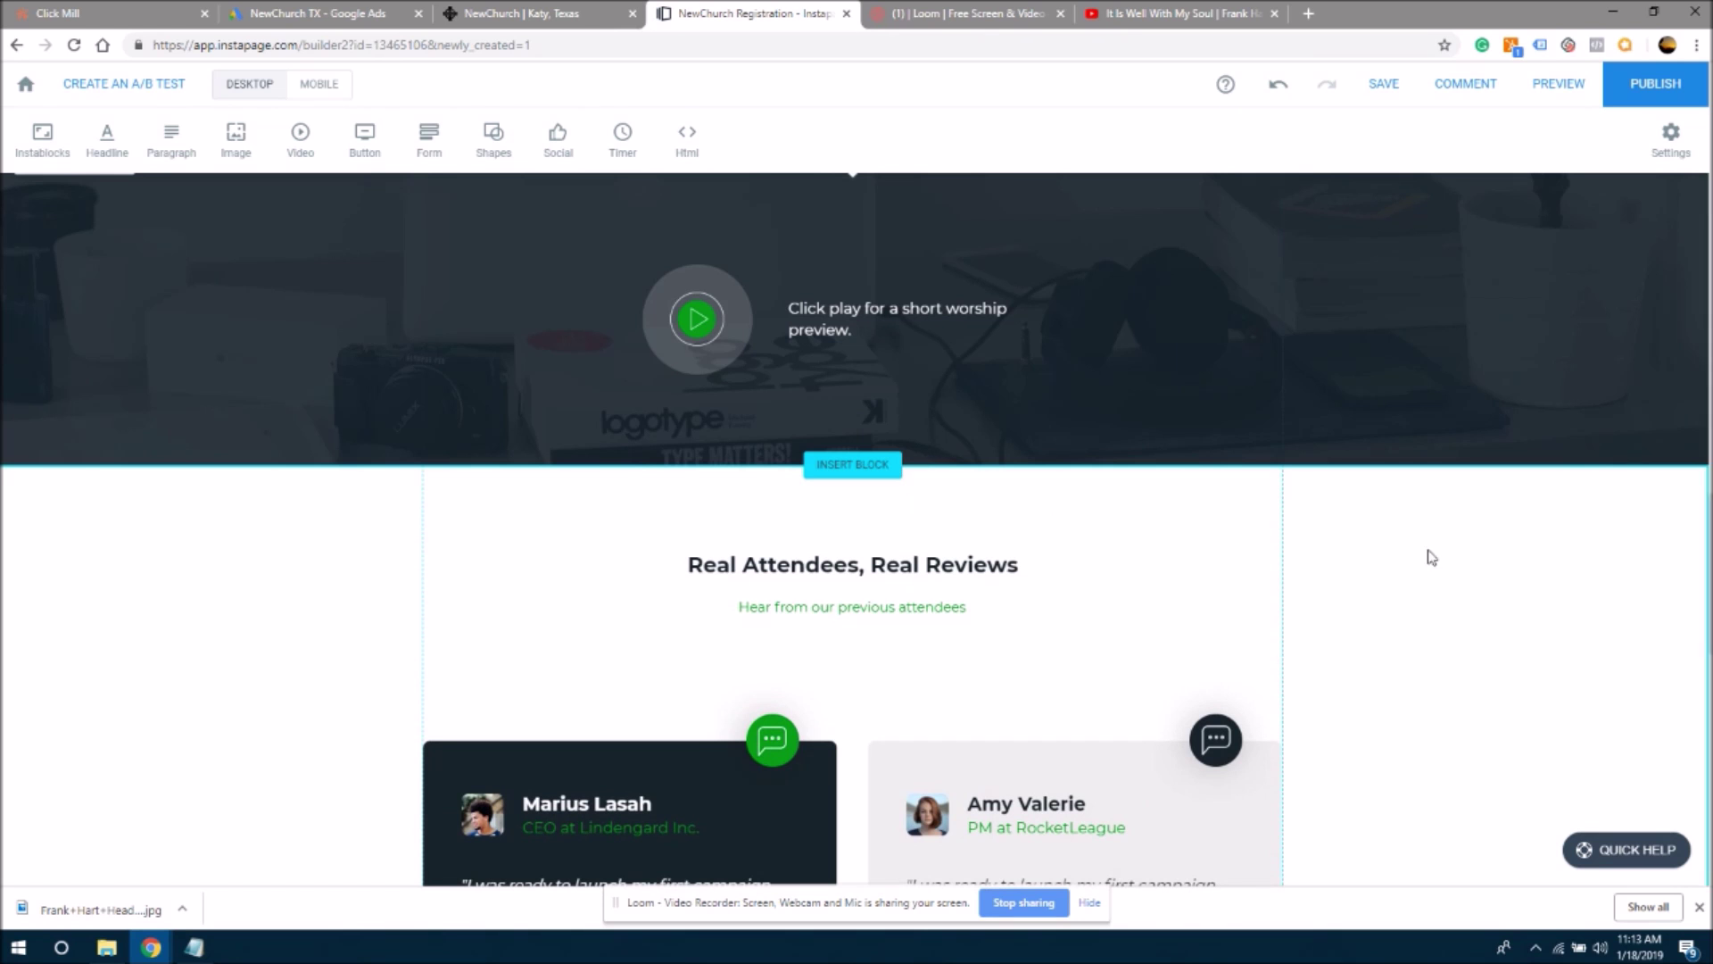
pyautogui.scroll(-3, 1707, 580)
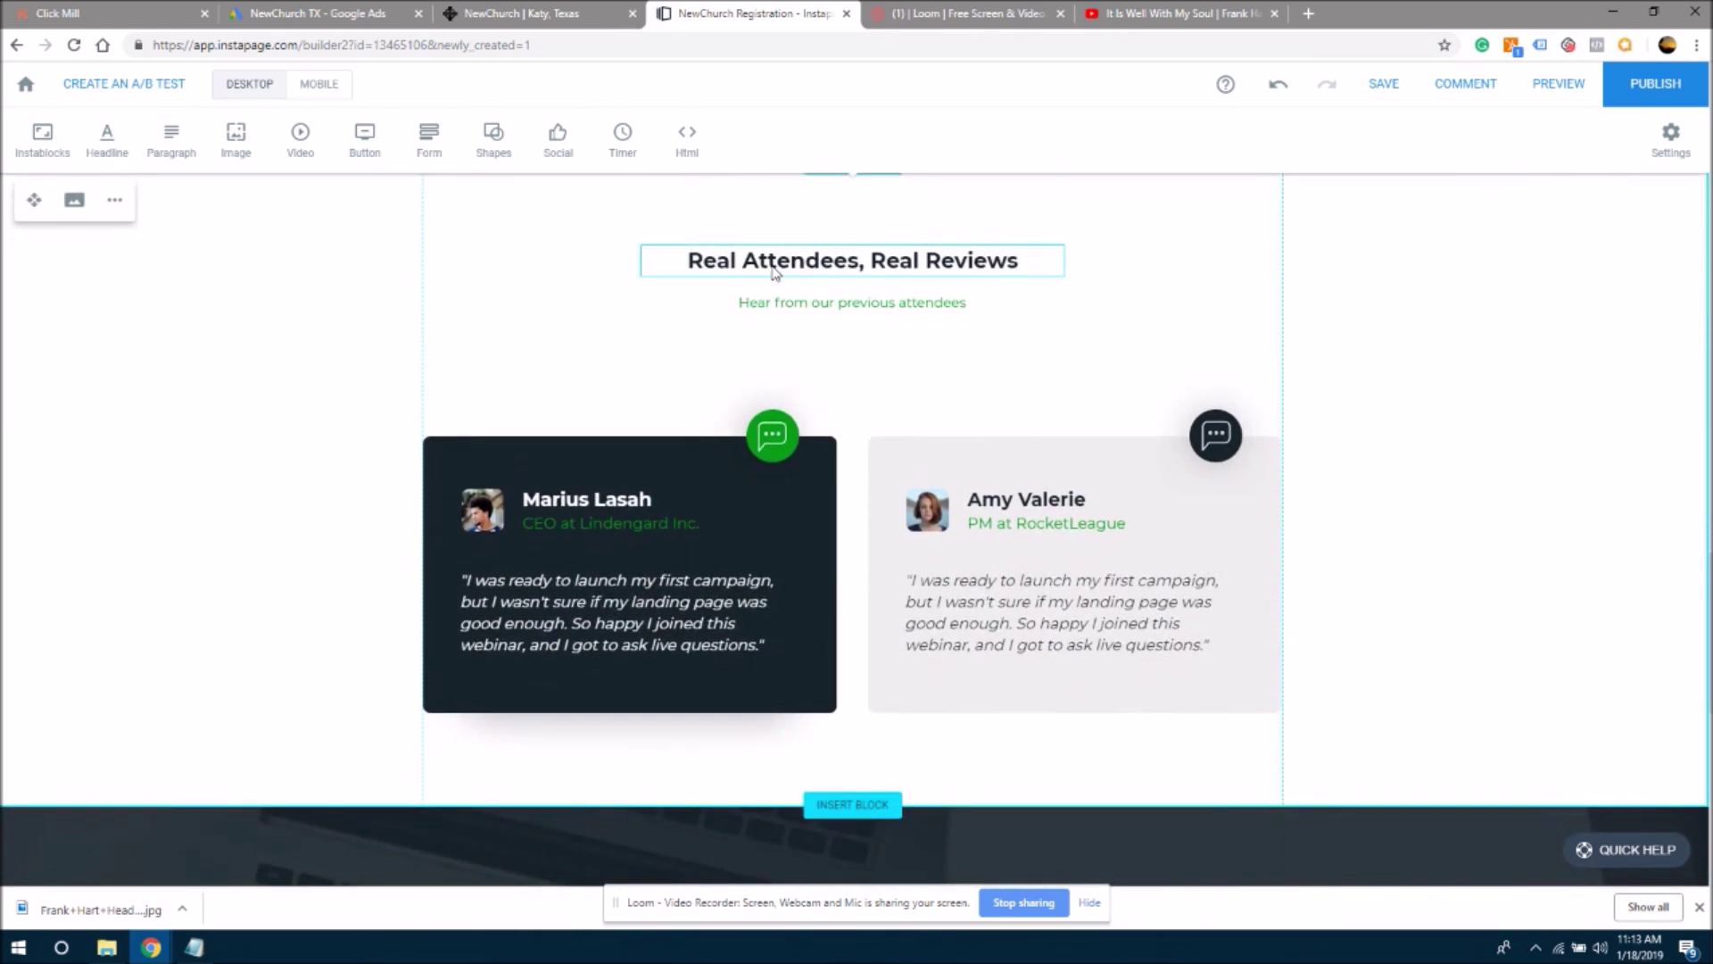
# - Retype the reviews headline as 'What People Are Saying About New Church'
pyautogui.click(773, 272)
pyautogui.click(773, 271)
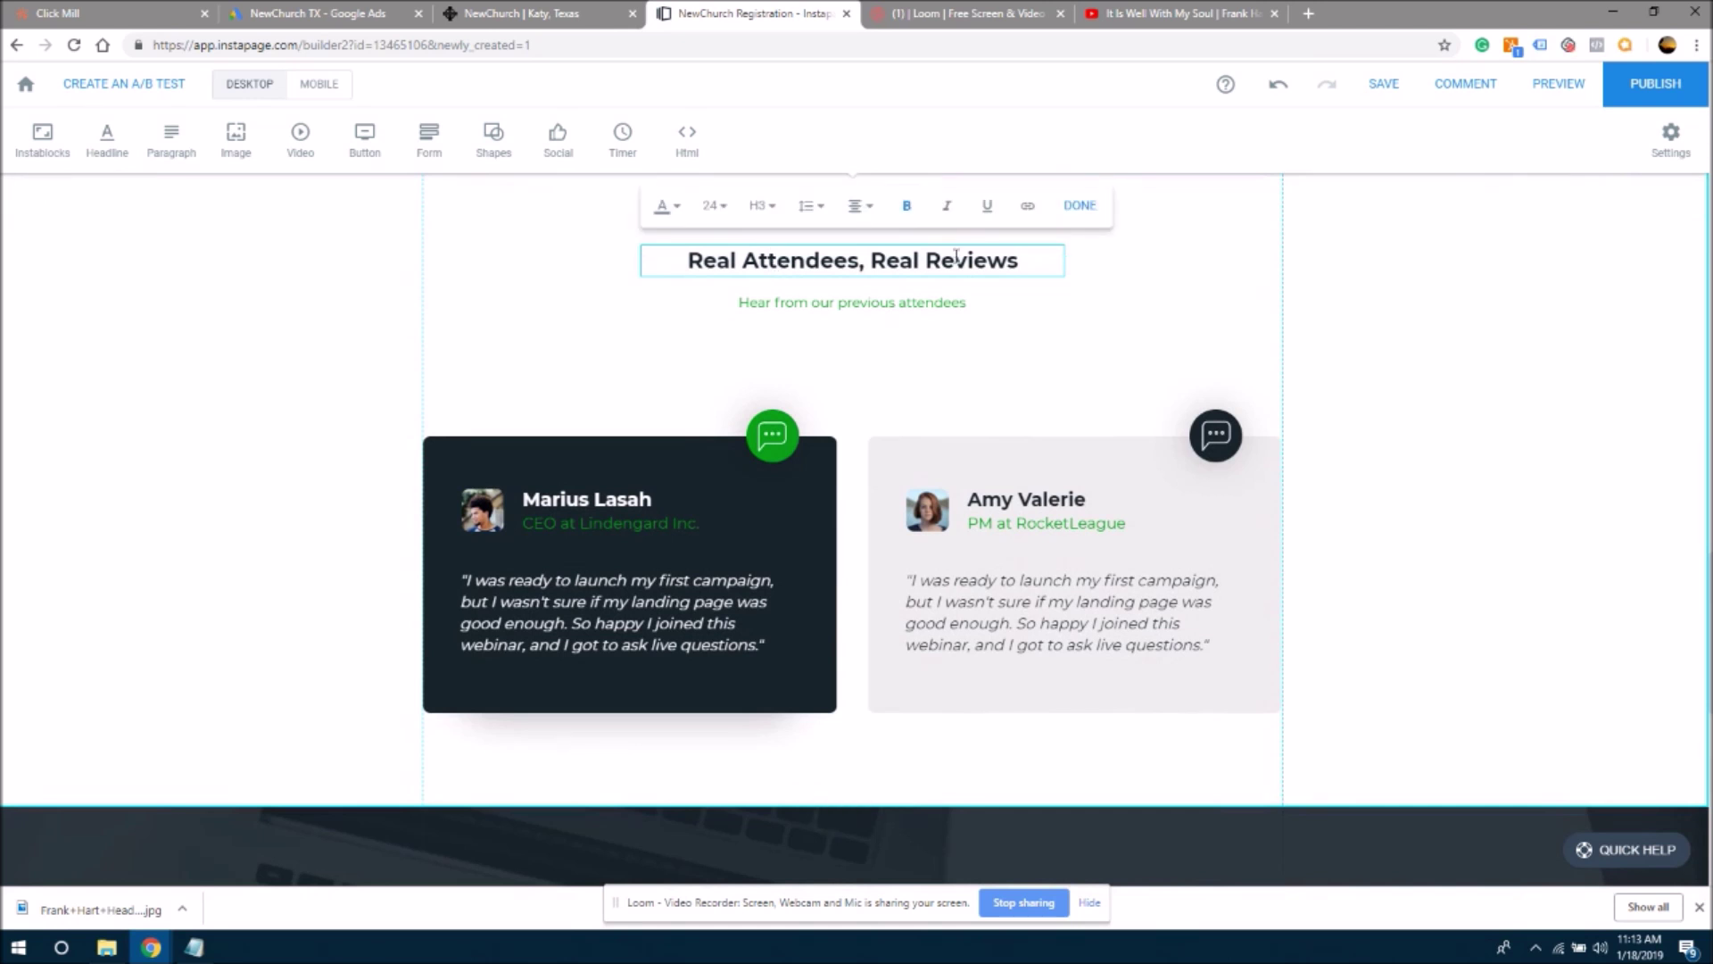
pyautogui.moveTo(1028, 264); pyautogui.dragTo(610, 259)
pyautogui.write('What ')
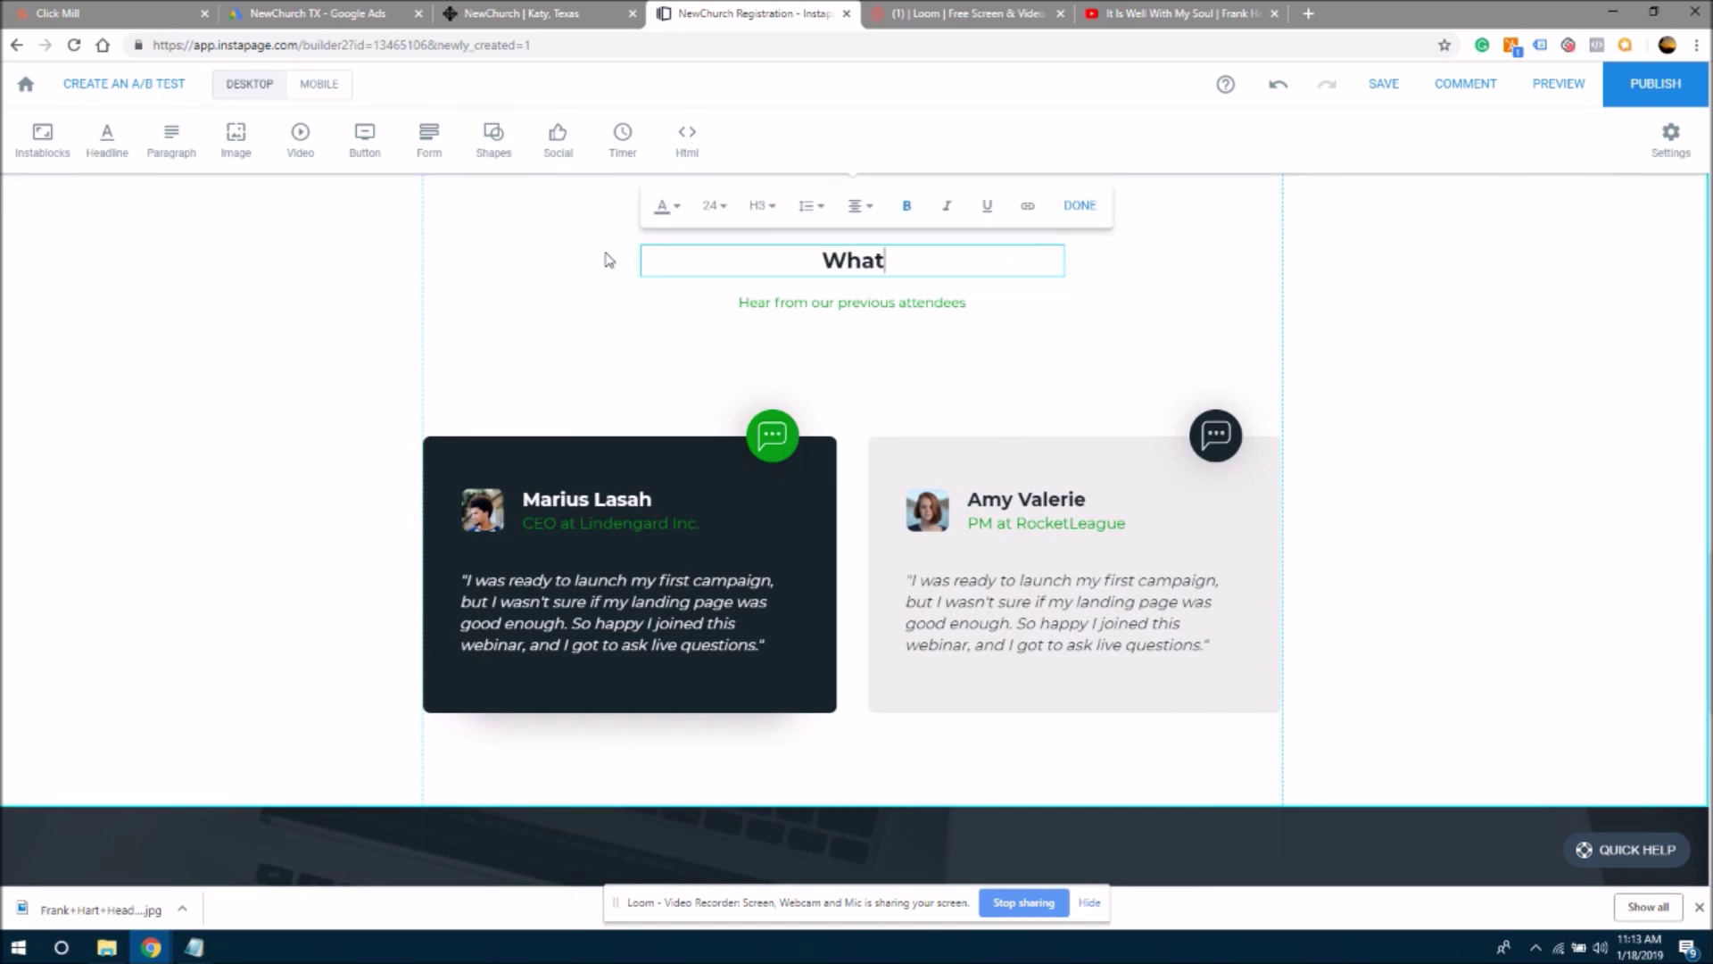
pyautogui.write('Pe')
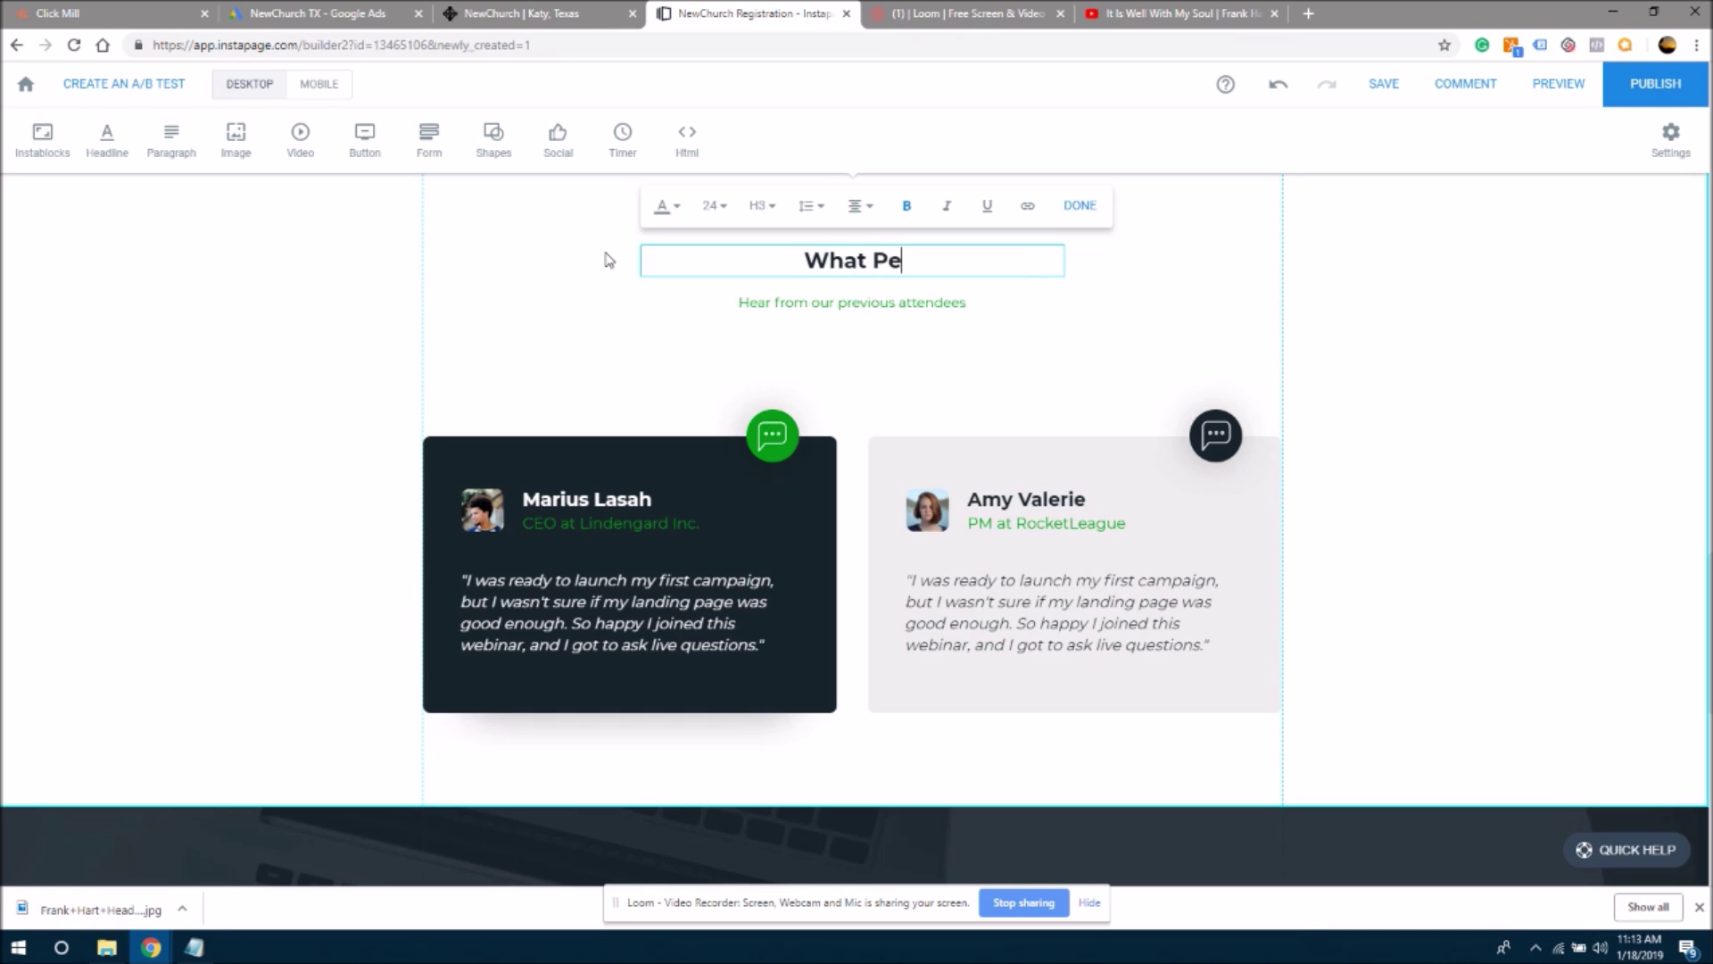
pyautogui.write('ople Are Say')
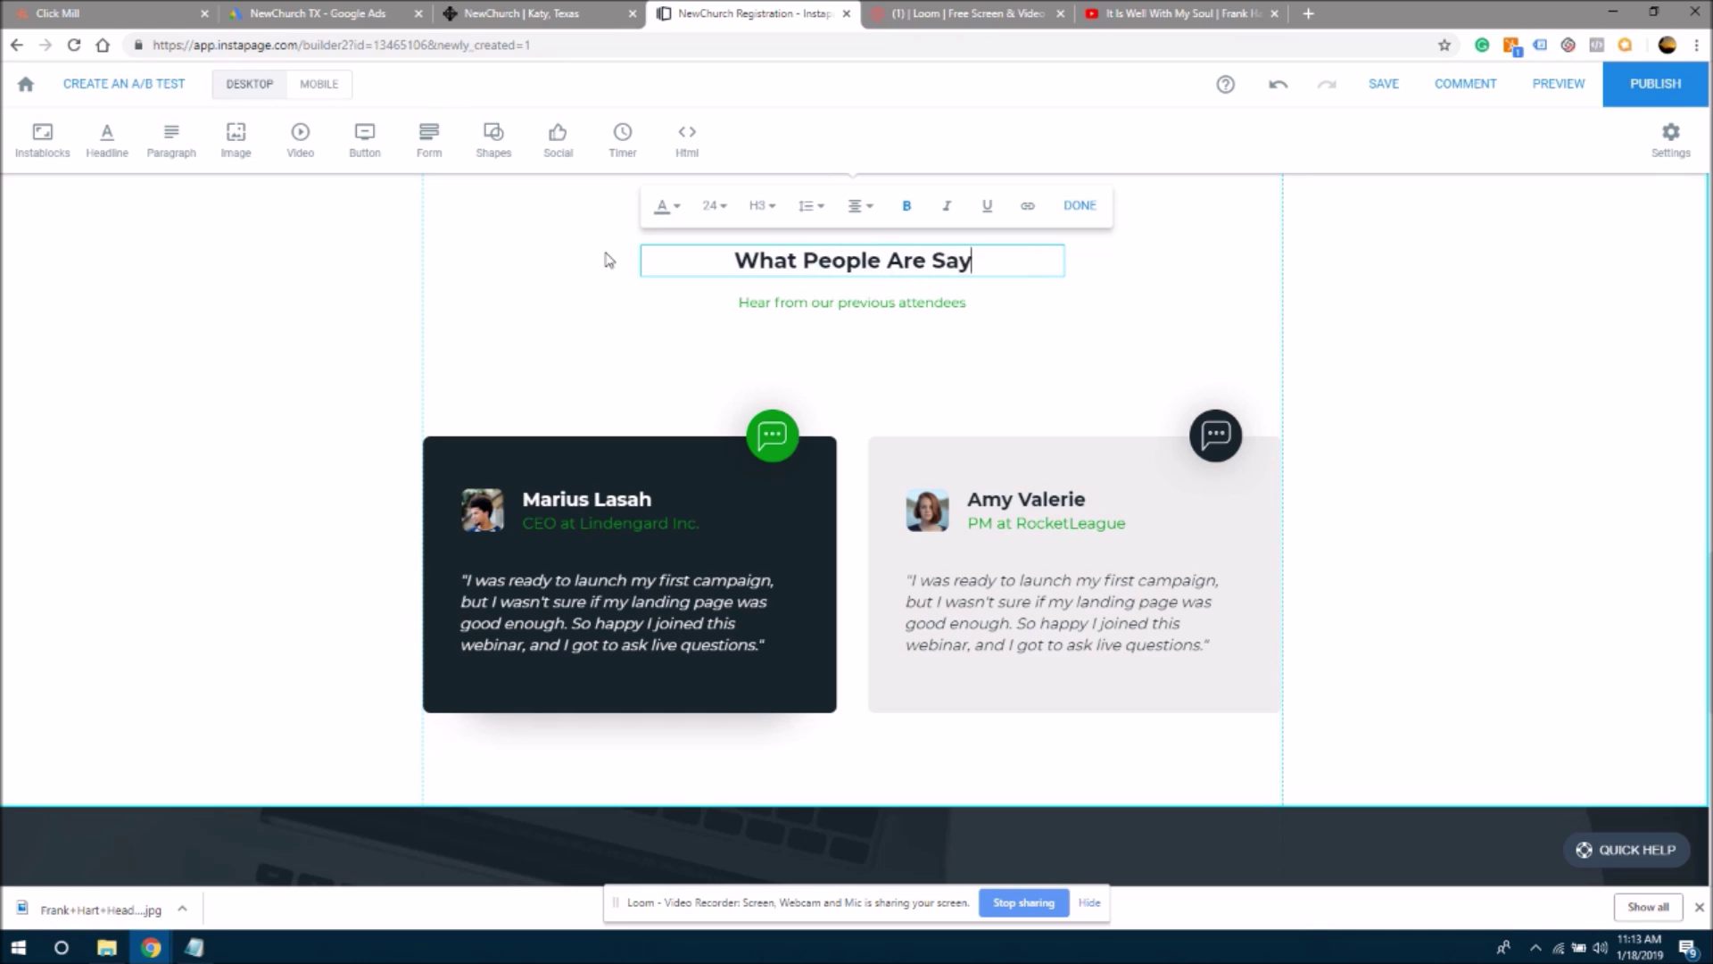
pyautogui.write('ing ABout')
pyautogui.press('BackSpace')
pyautogui.press('BackSpace')
pyautogui.press('BackSpace')
pyautogui.press('BackSpace')
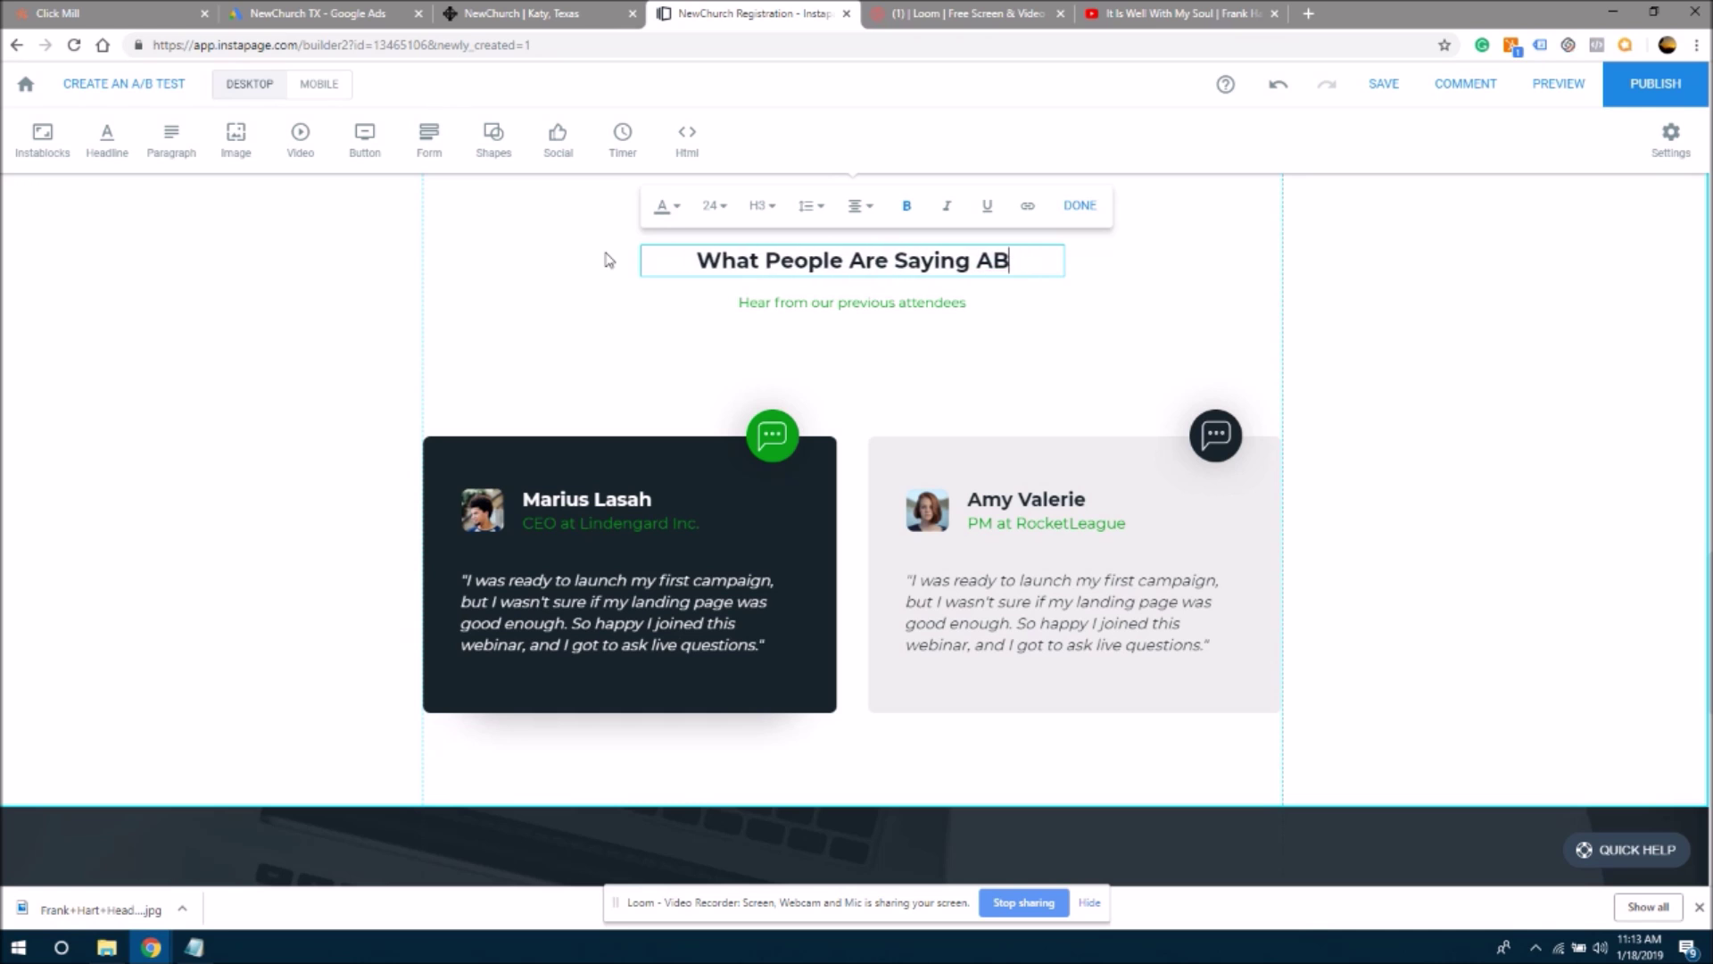
pyautogui.write('bout New Church')
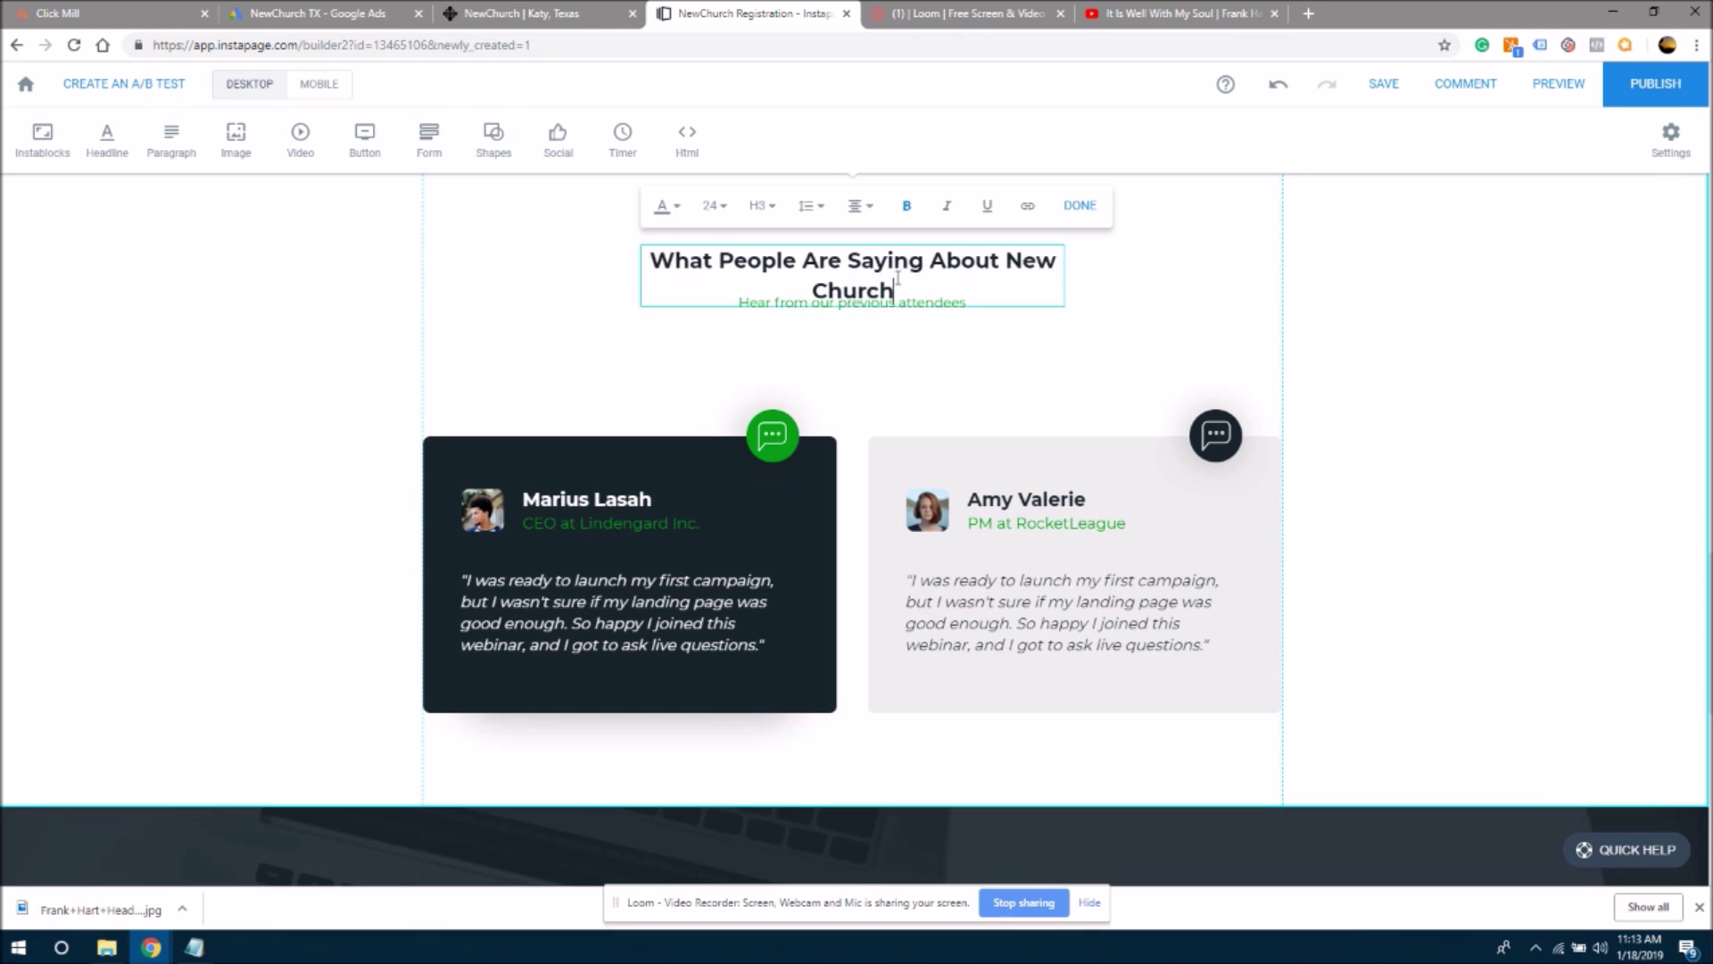
pyautogui.click(1119, 284)
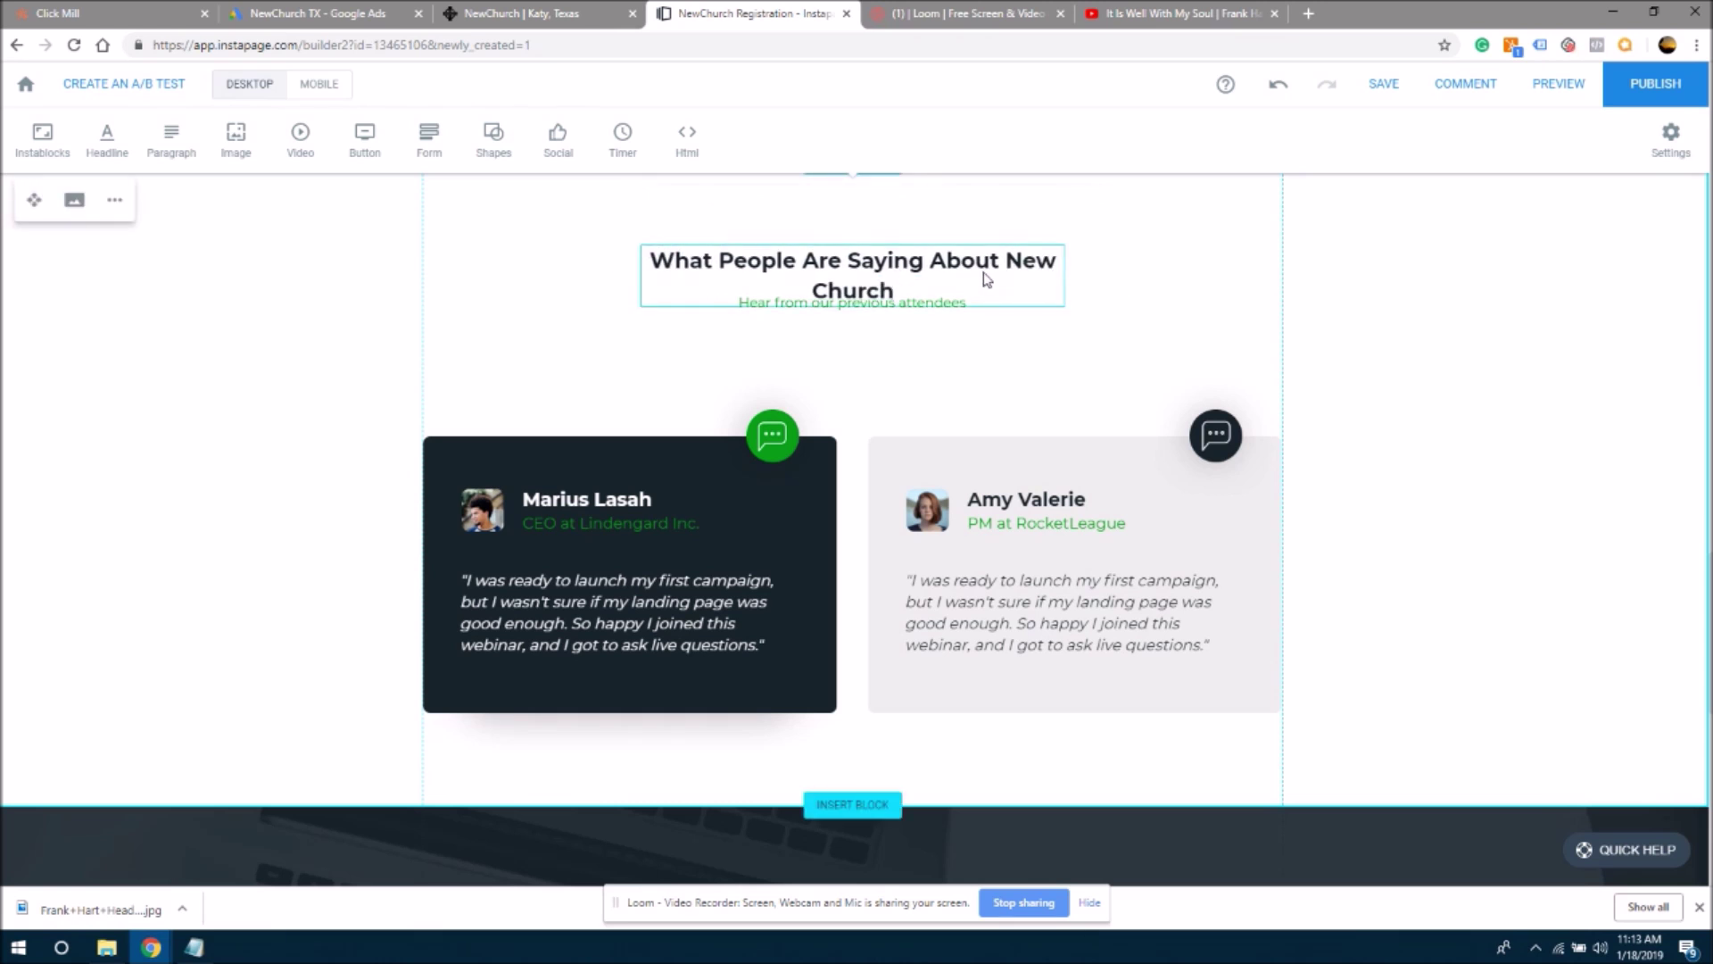
# - Widen the reviews headline onto one line and recentre it above the subheading
pyautogui.click(986, 279)
pyautogui.moveTo(1084, 277); pyautogui.dragTo(1187, 271)
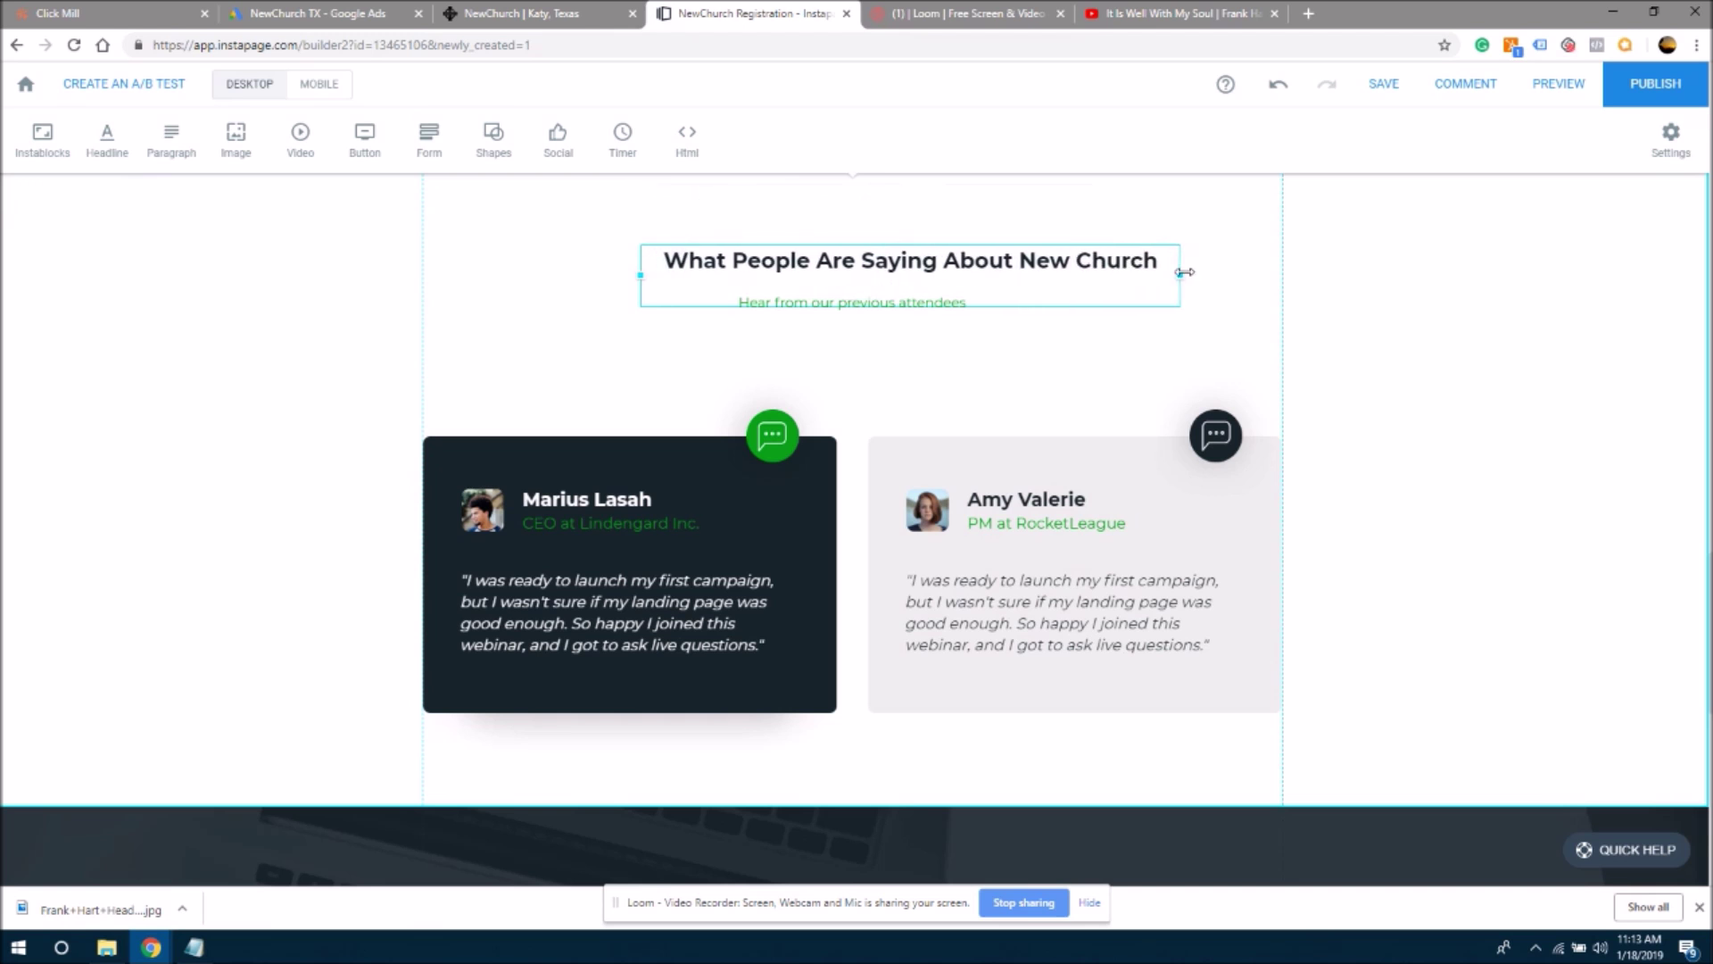
pyautogui.click(1330, 298)
pyautogui.moveTo(1007, 264); pyautogui.dragTo(953, 260)
pyautogui.click(918, 321)
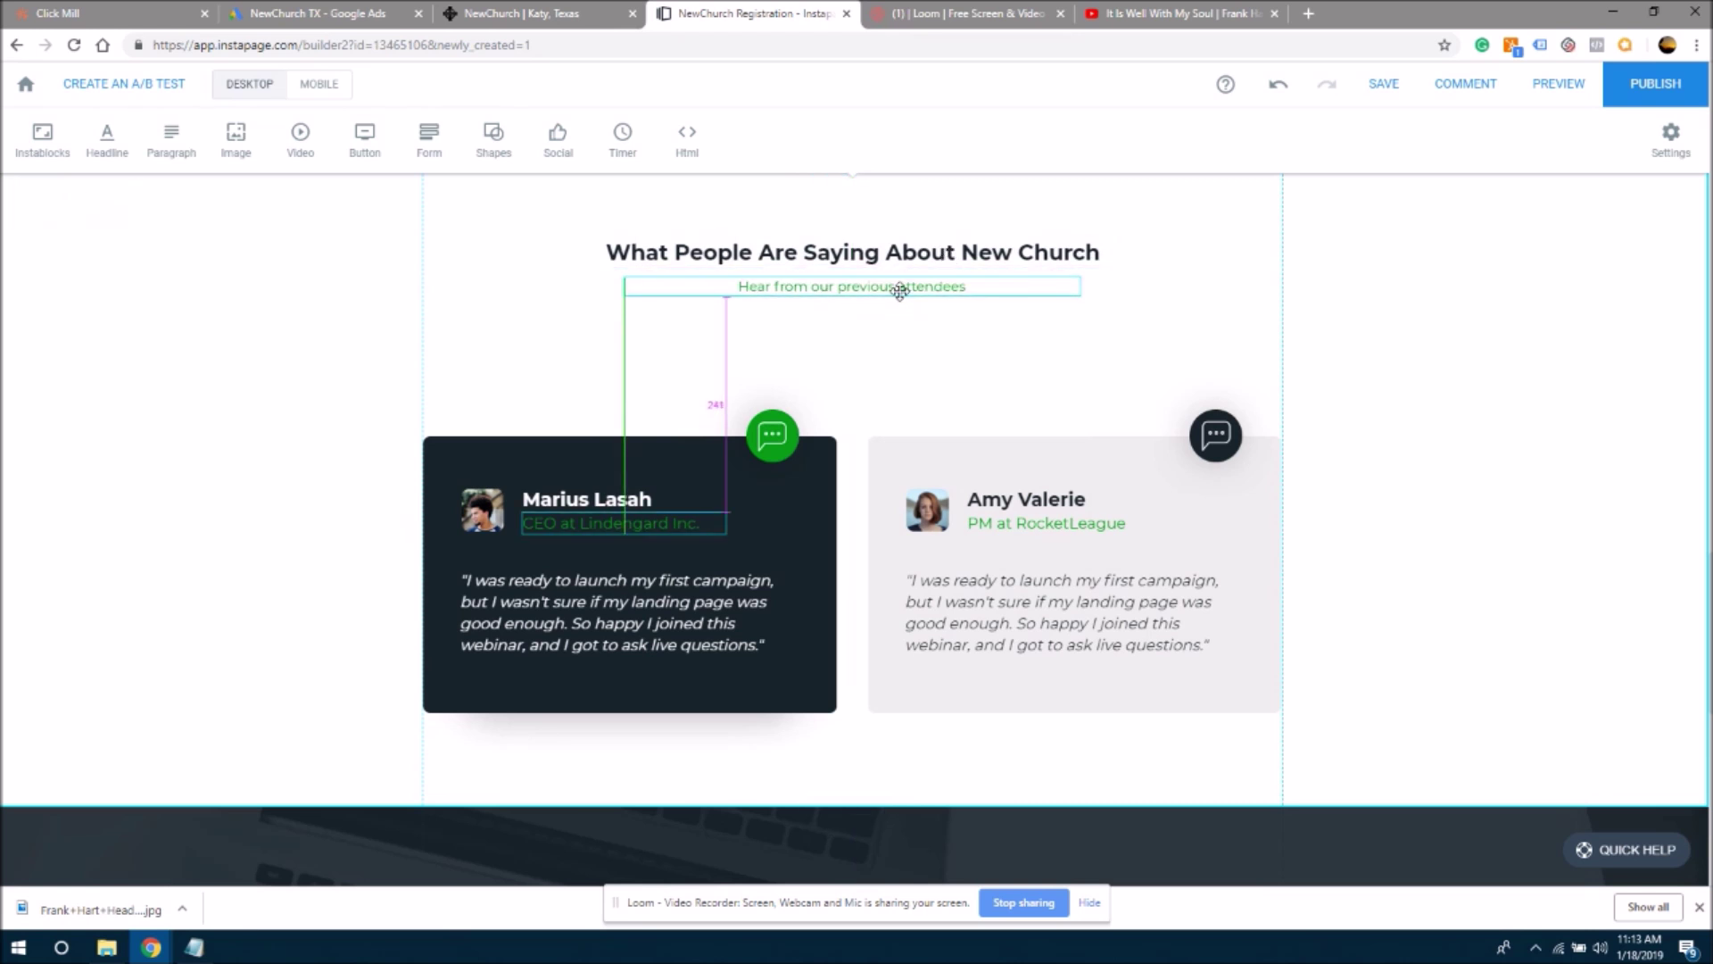
pyautogui.moveTo(900, 292); pyautogui.dragTo(899, 292)
pyautogui.click(977, 365)
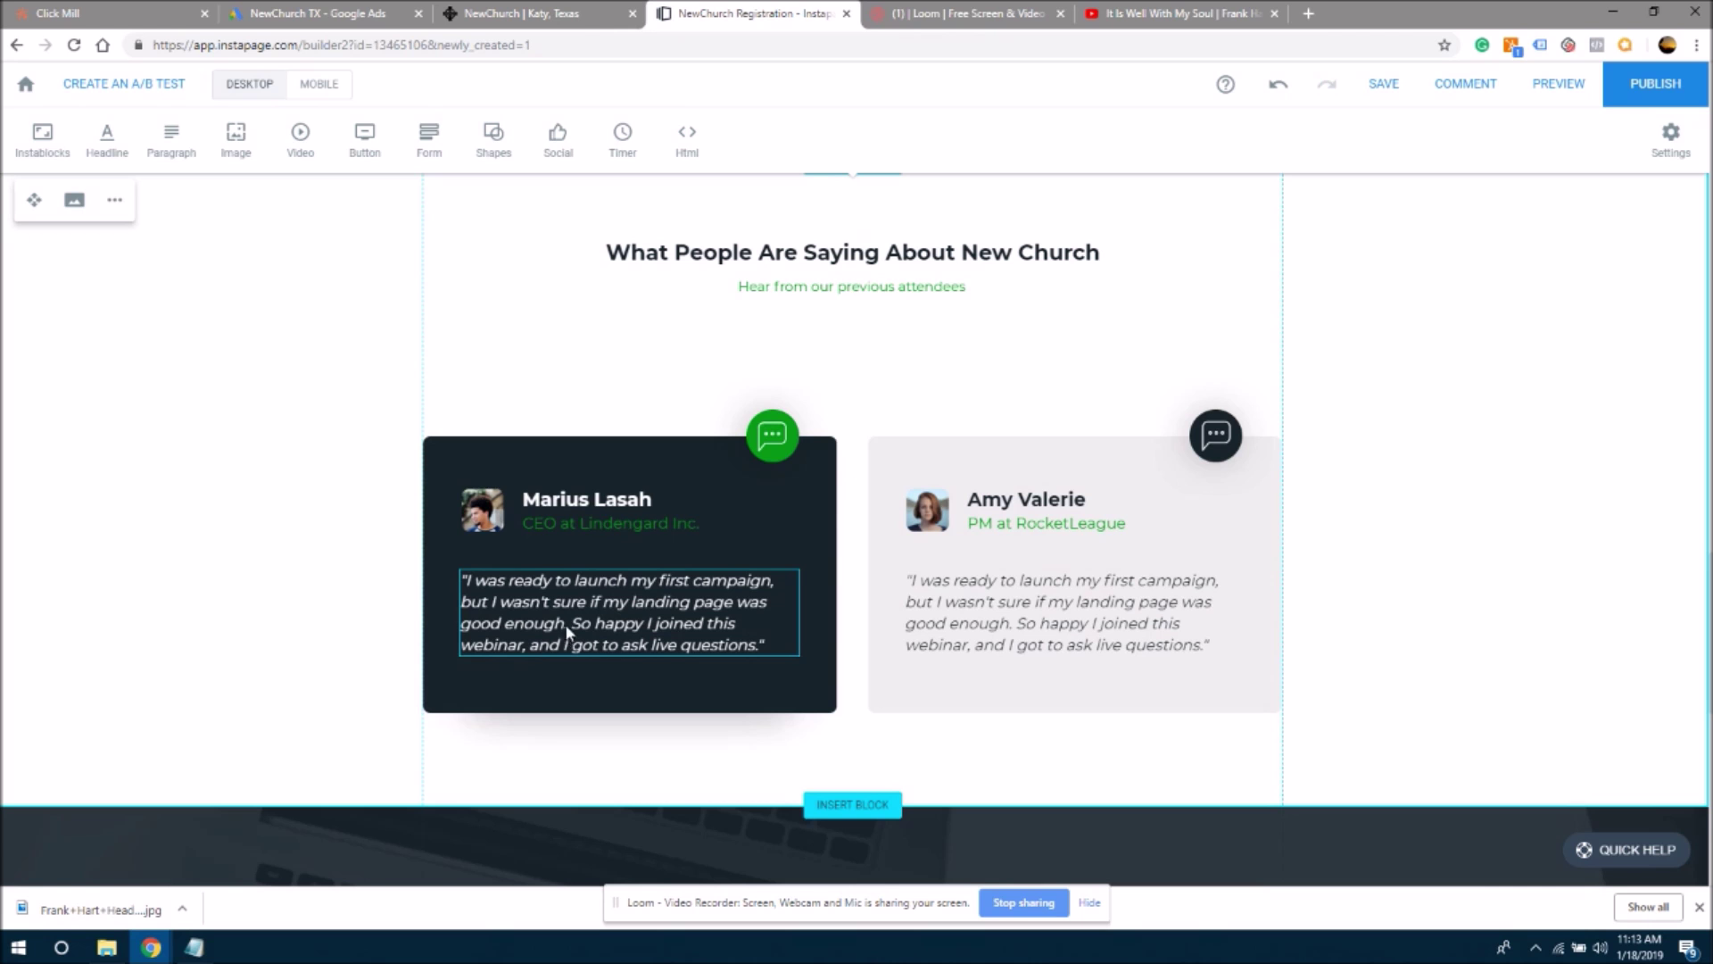
# - Select the first testimonial quote on the NewChurch Texas explore page, then return to Instapage
pyautogui.click(534, 22)
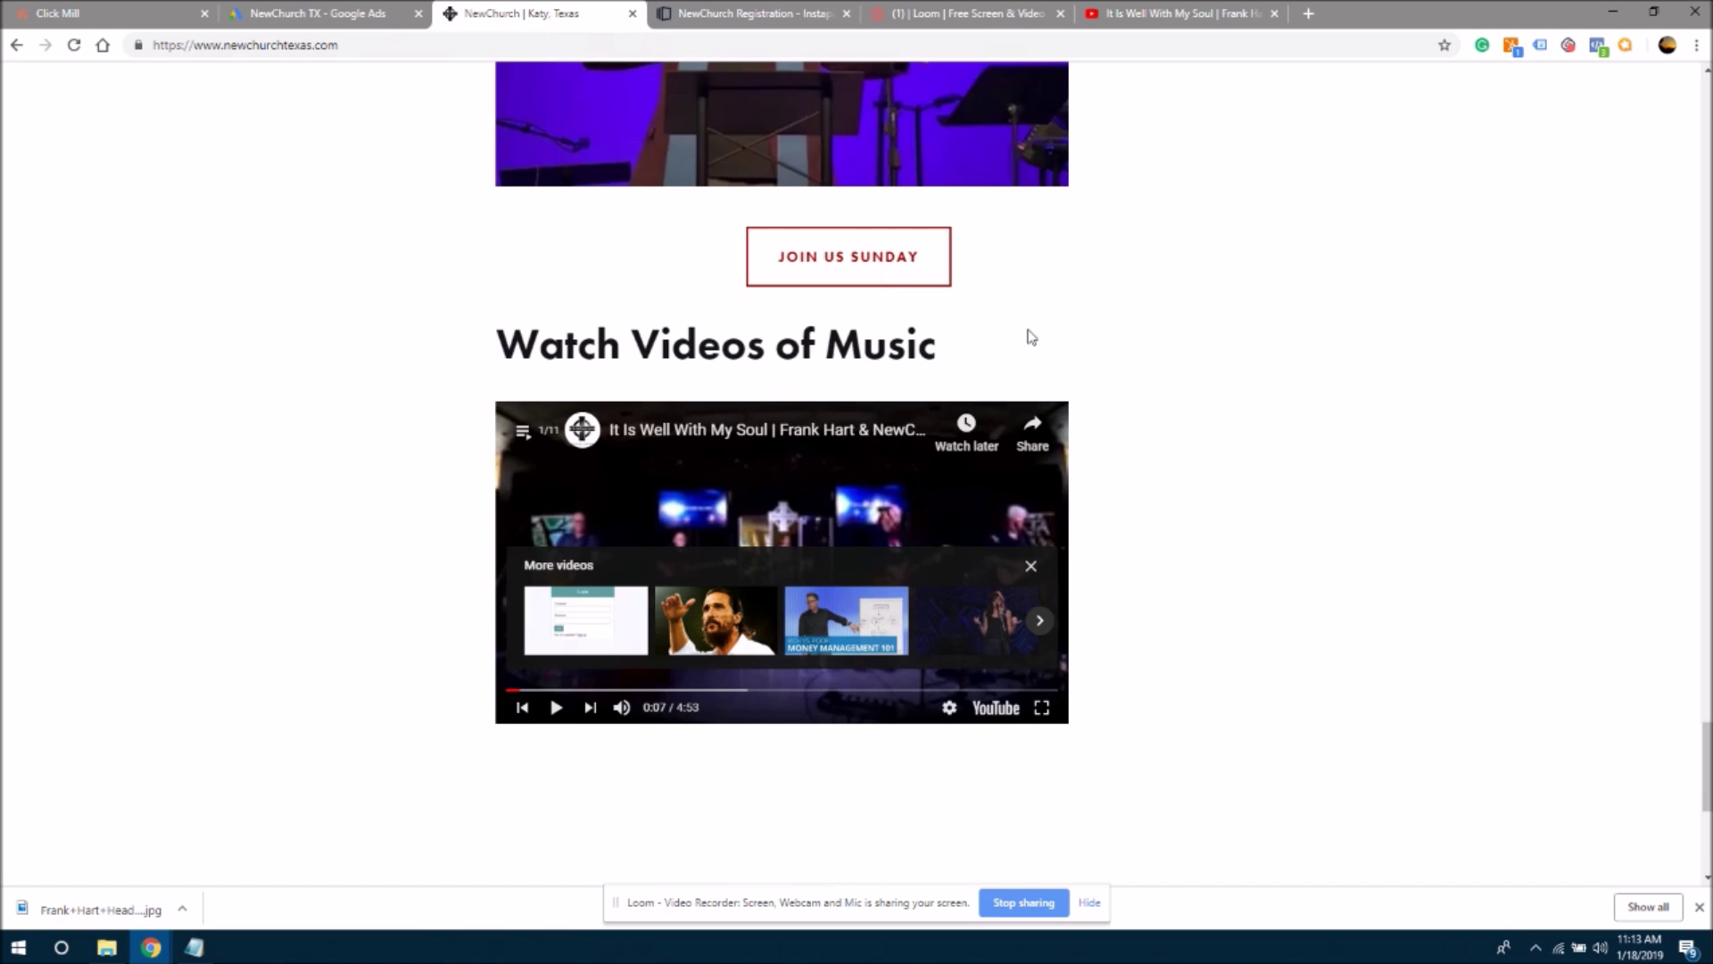
pyautogui.scroll(20, 1664, 308)
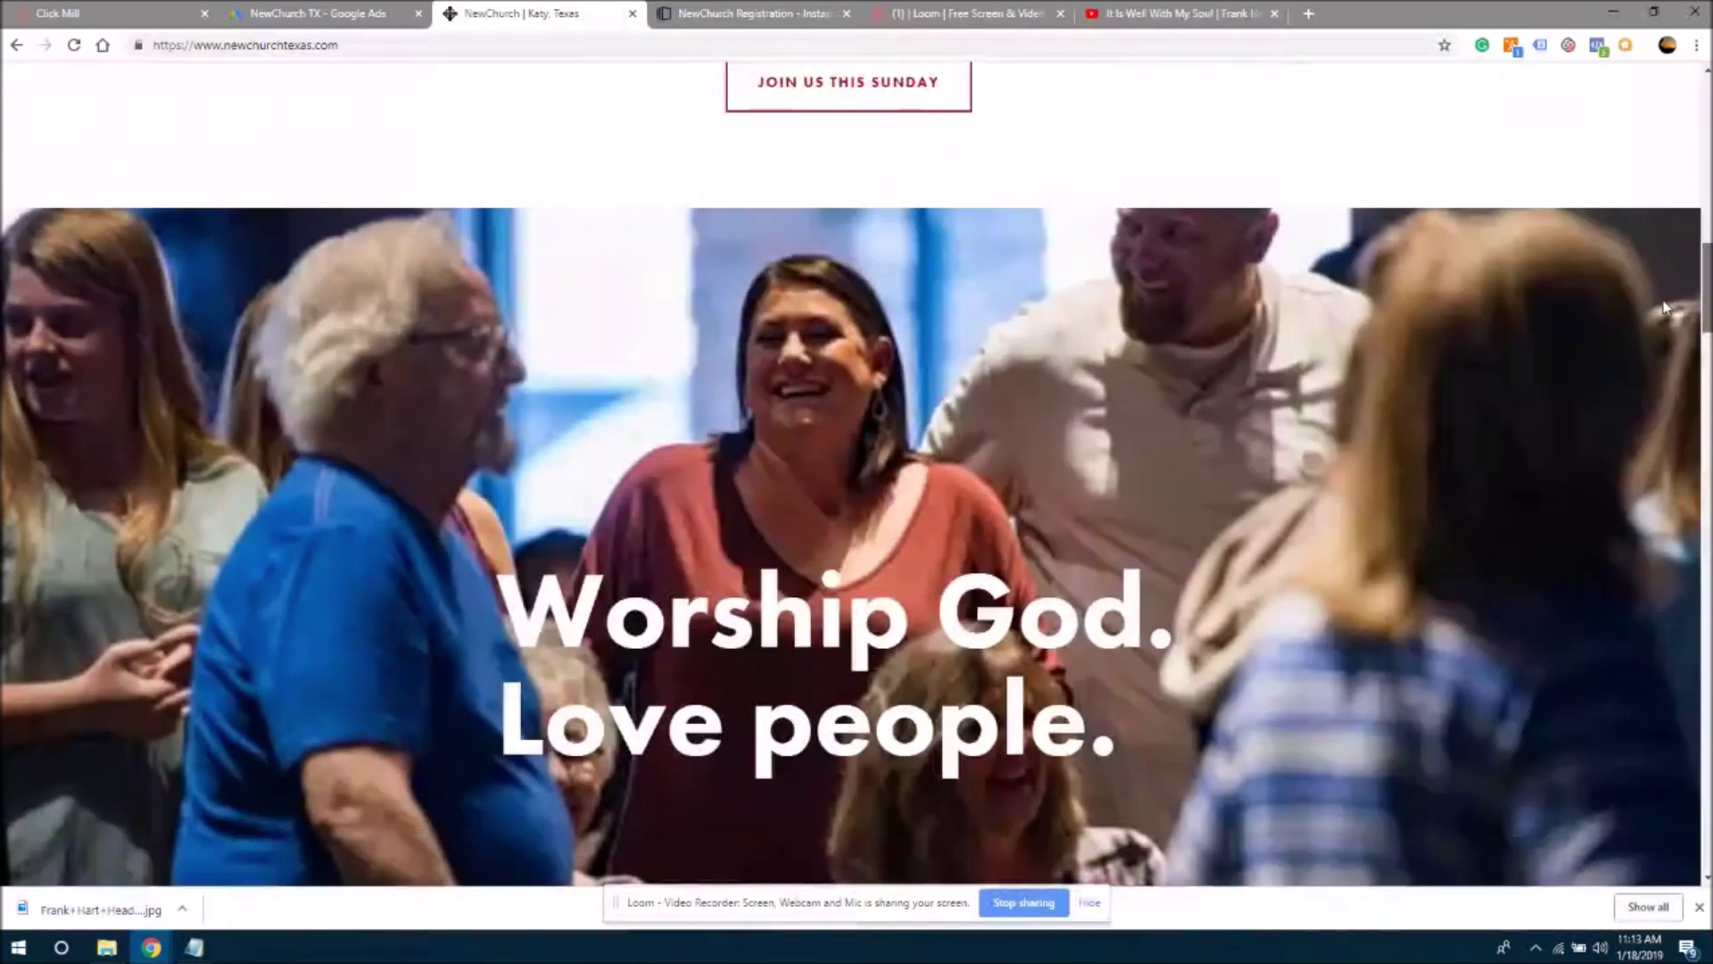
pyautogui.scroll(15, 1657, 232)
pyautogui.scroll(-10, 1657, 261)
pyautogui.scroll(10, 1660, 178)
pyautogui.click(1081, 114)
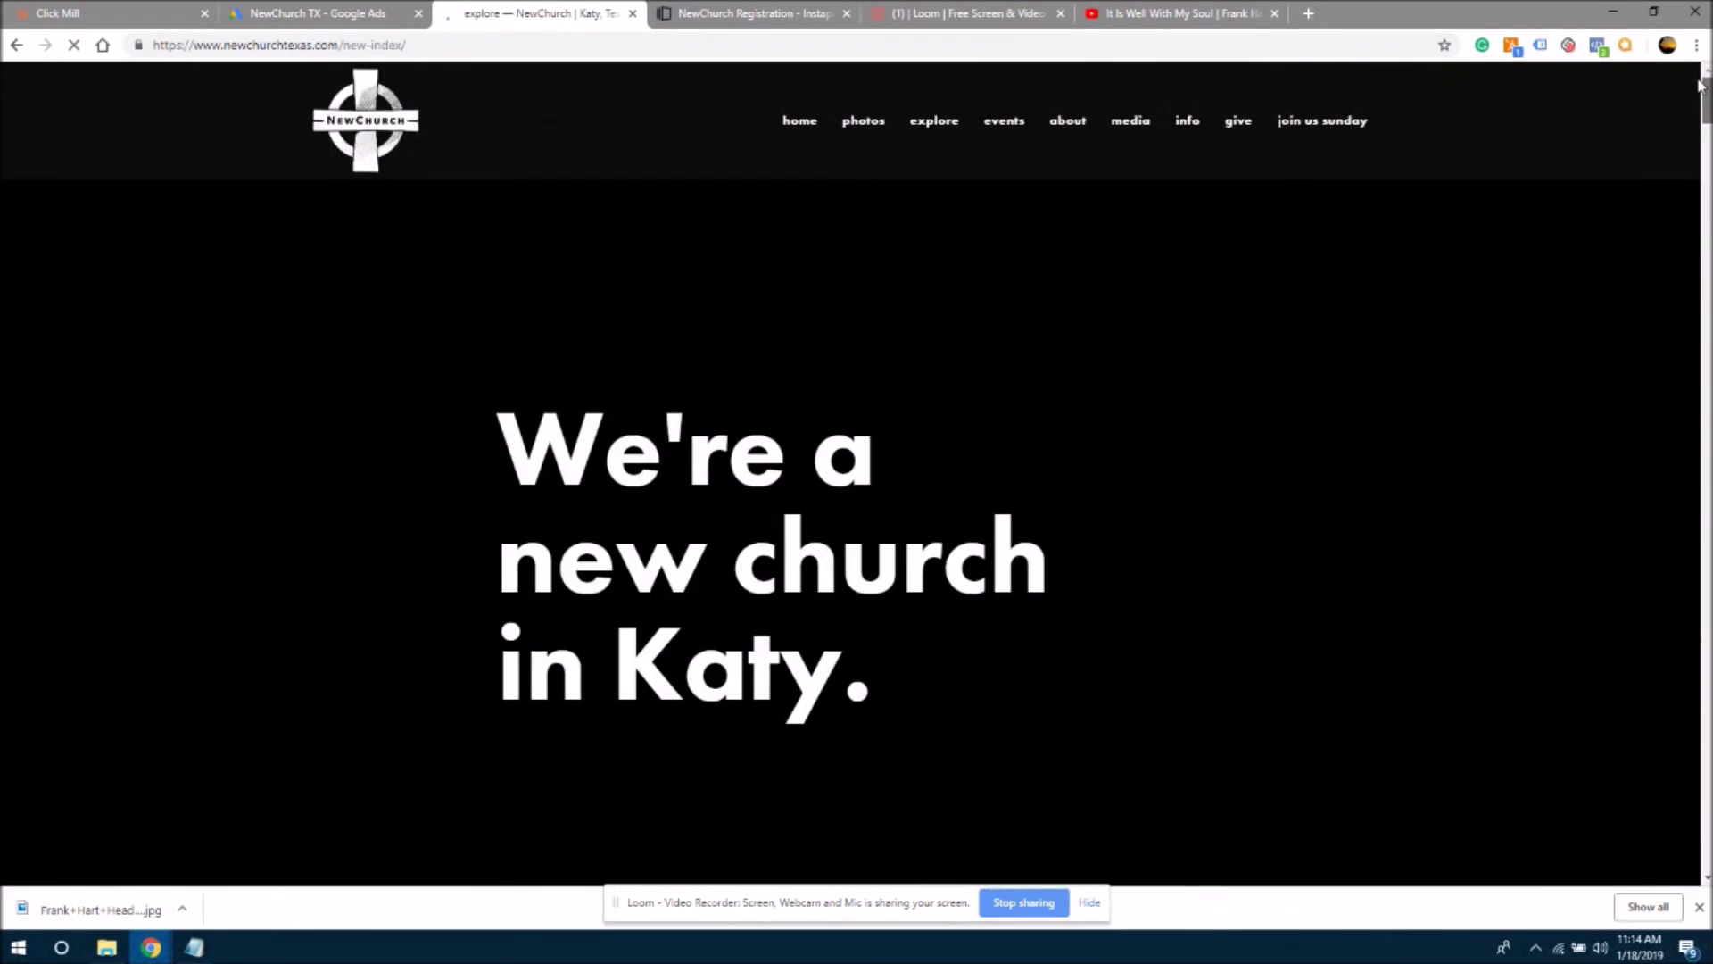
pyautogui.moveTo(1700, 85); pyautogui.dragTo(1686, 241)
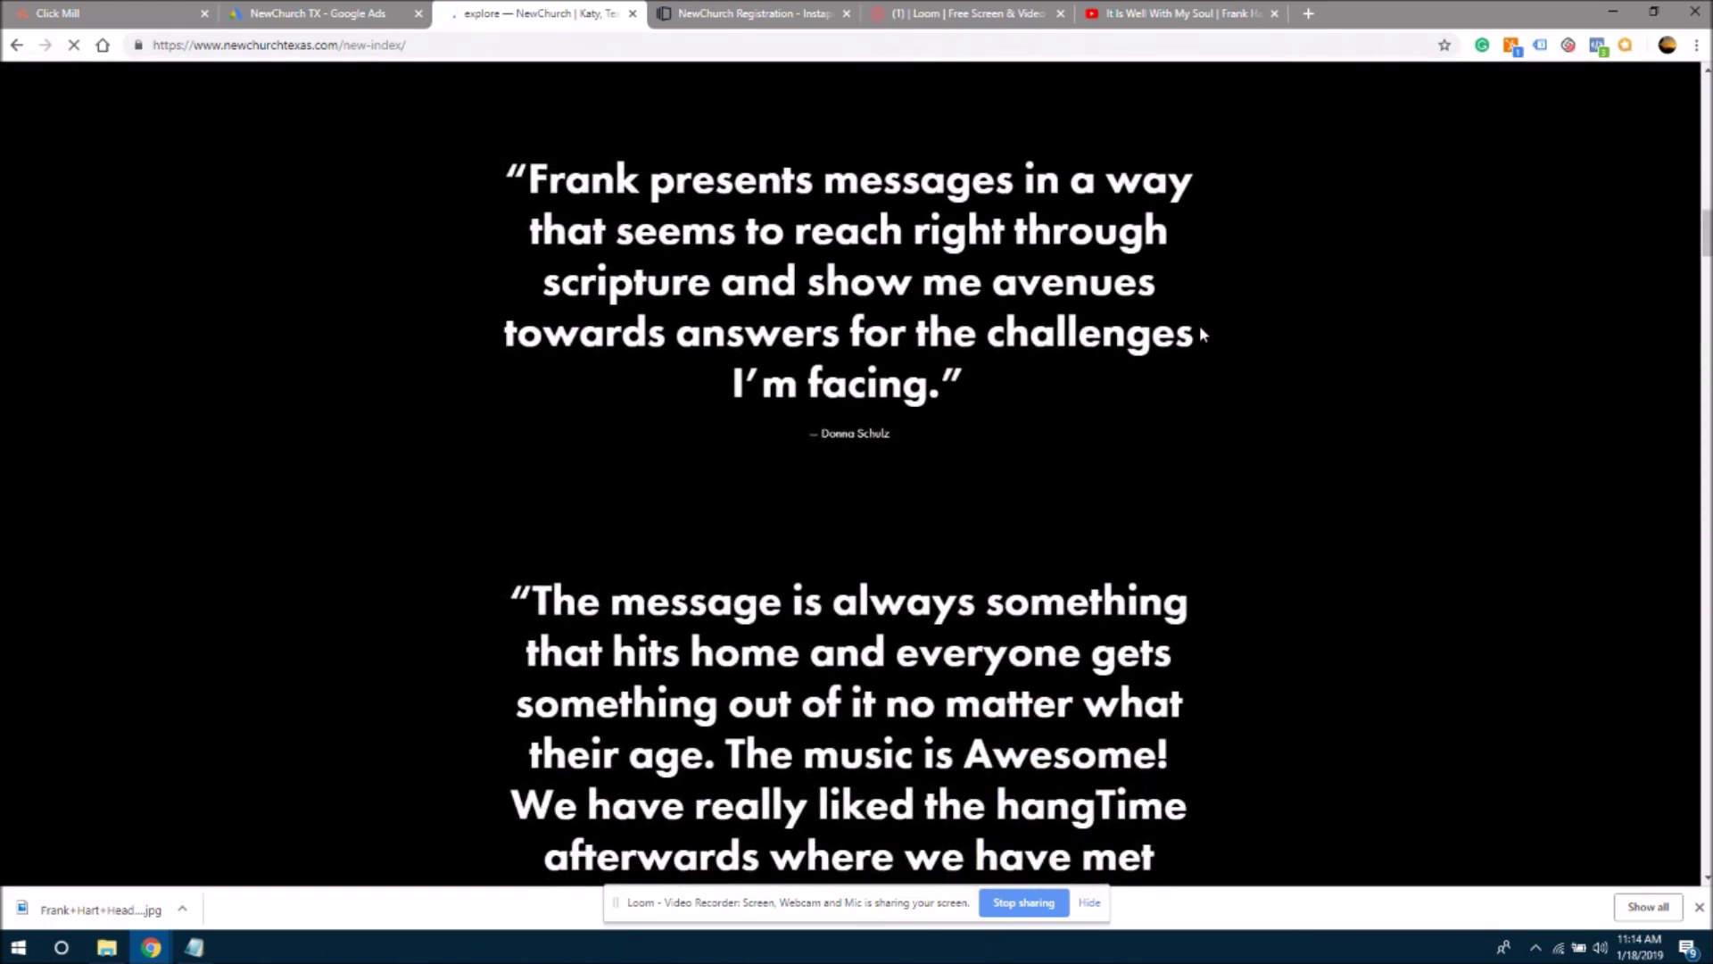
pyautogui.moveTo(921, 436); pyautogui.dragTo(504, 198)
pyautogui.hotkey('ctrl', 'c')
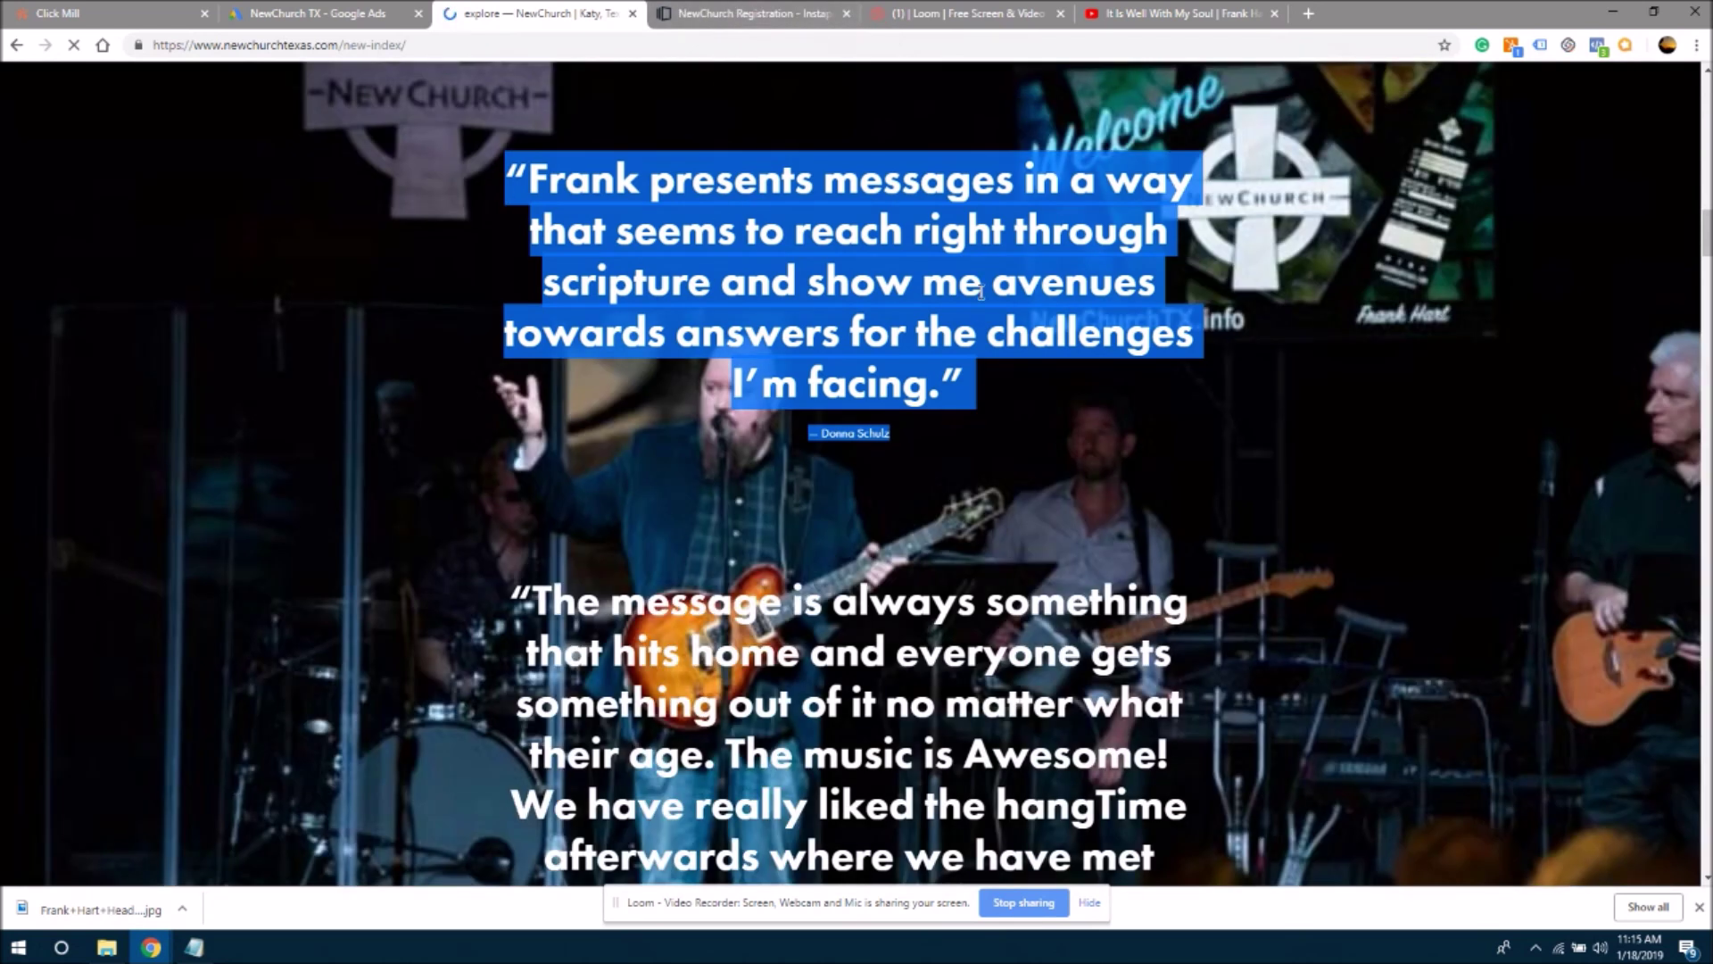
pyautogui.click(761, 11)
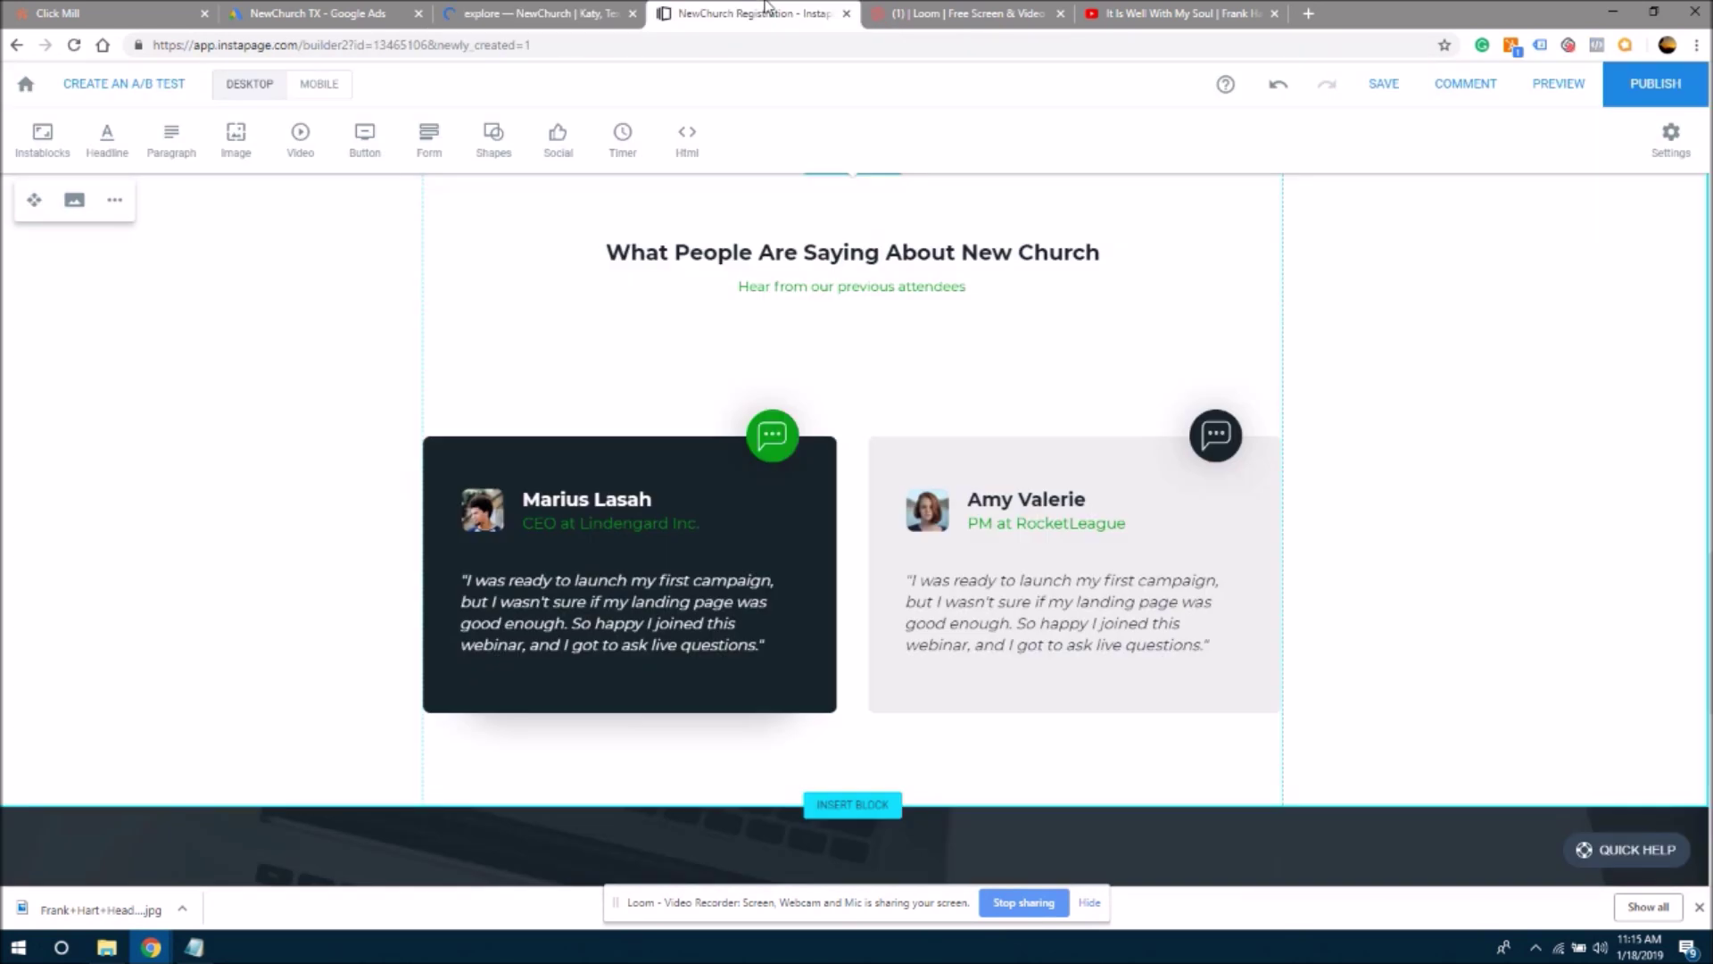
# - Paste the website testimonial into the left card's quote, removing the author name
pyautogui.click(671, 615)
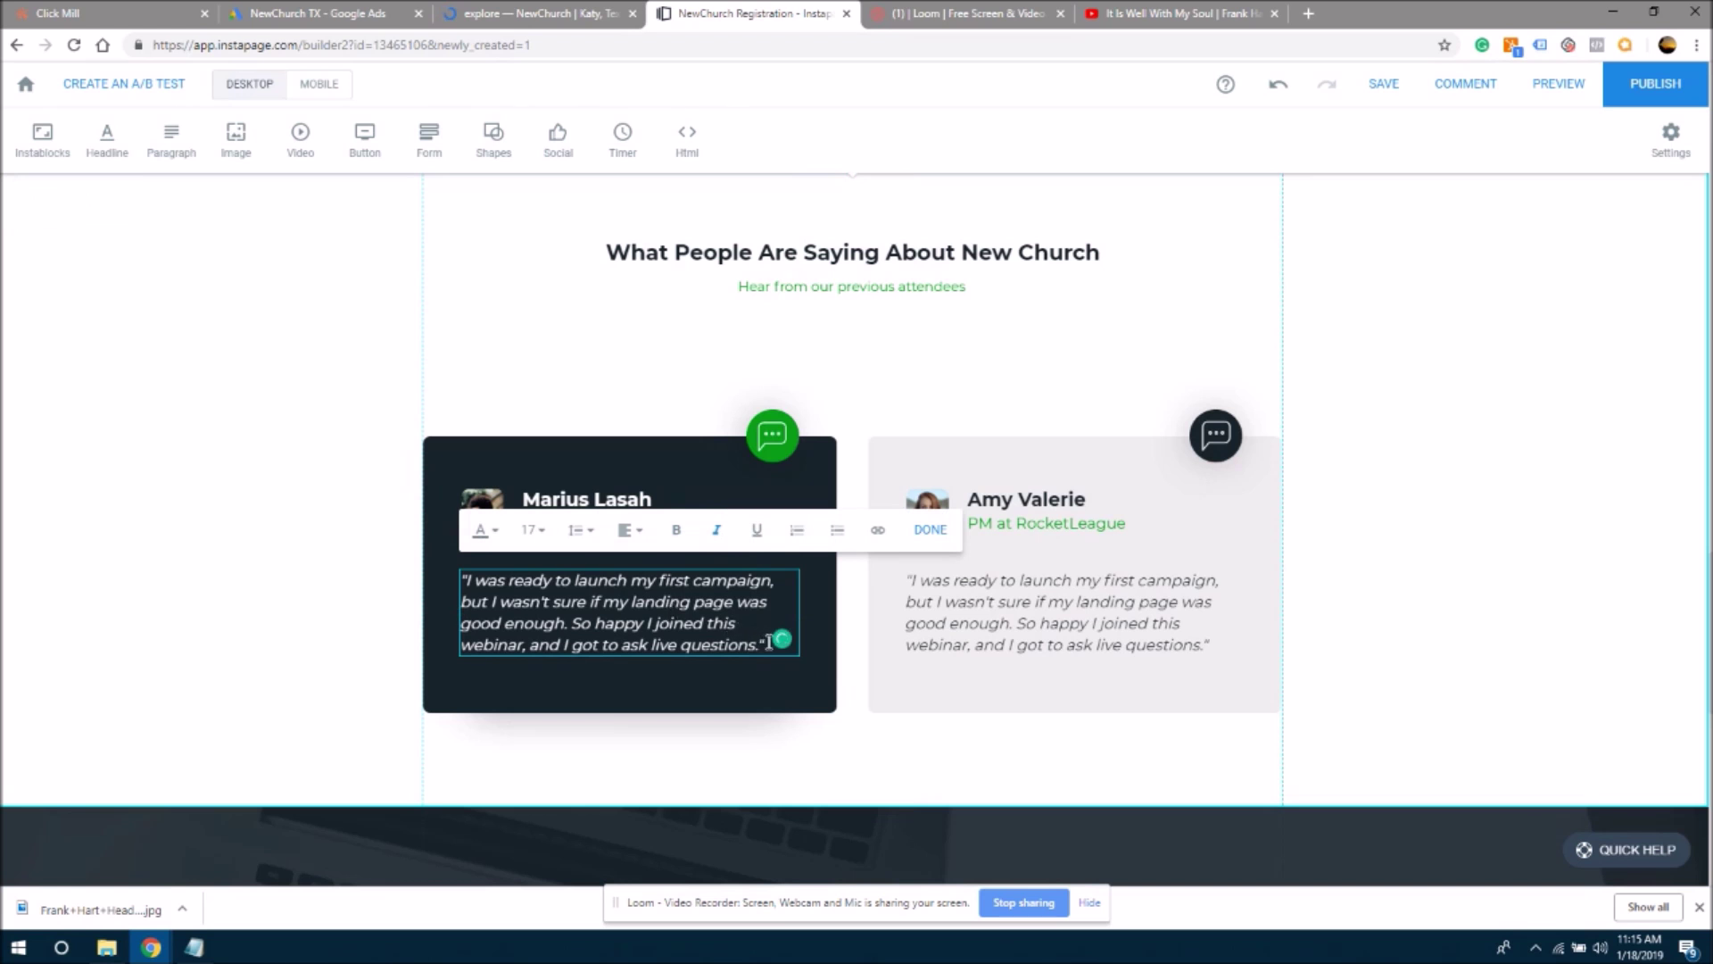
pyautogui.moveTo(760, 642); pyautogui.dragTo(447, 580)
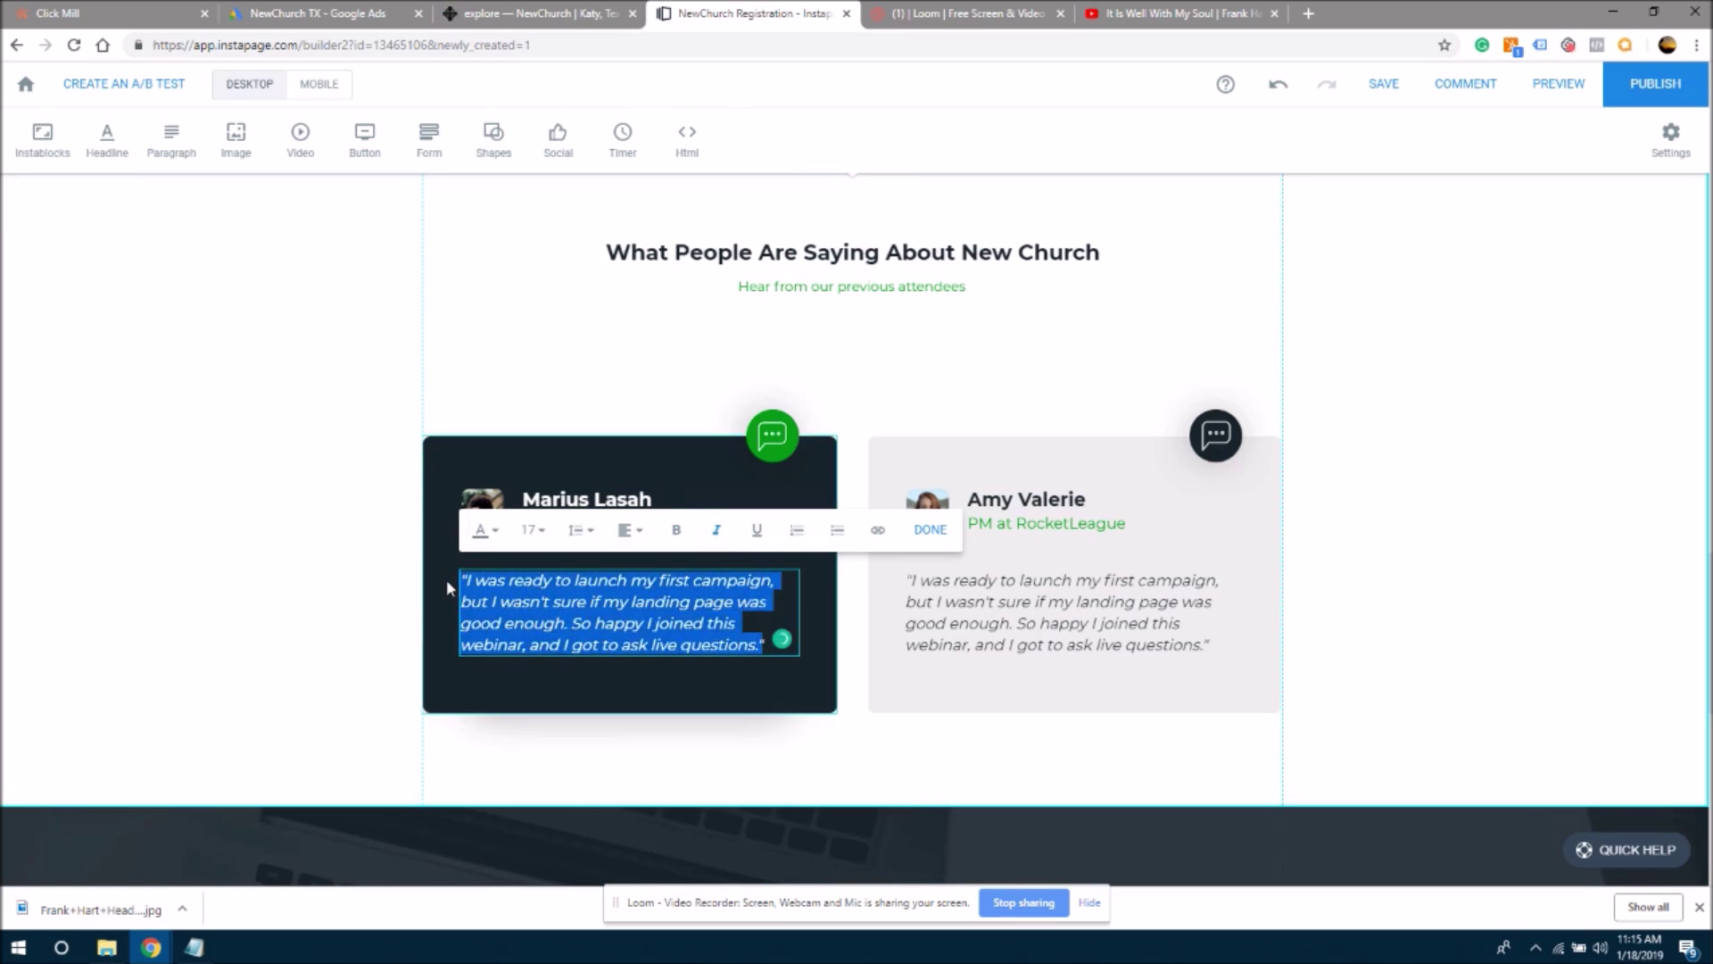
pyautogui.hotkey('ctrl', 'v')
pyautogui.moveTo(587, 667); pyautogui.dragTo(485, 667)
pyautogui.hotkey('ctrl', 'c')
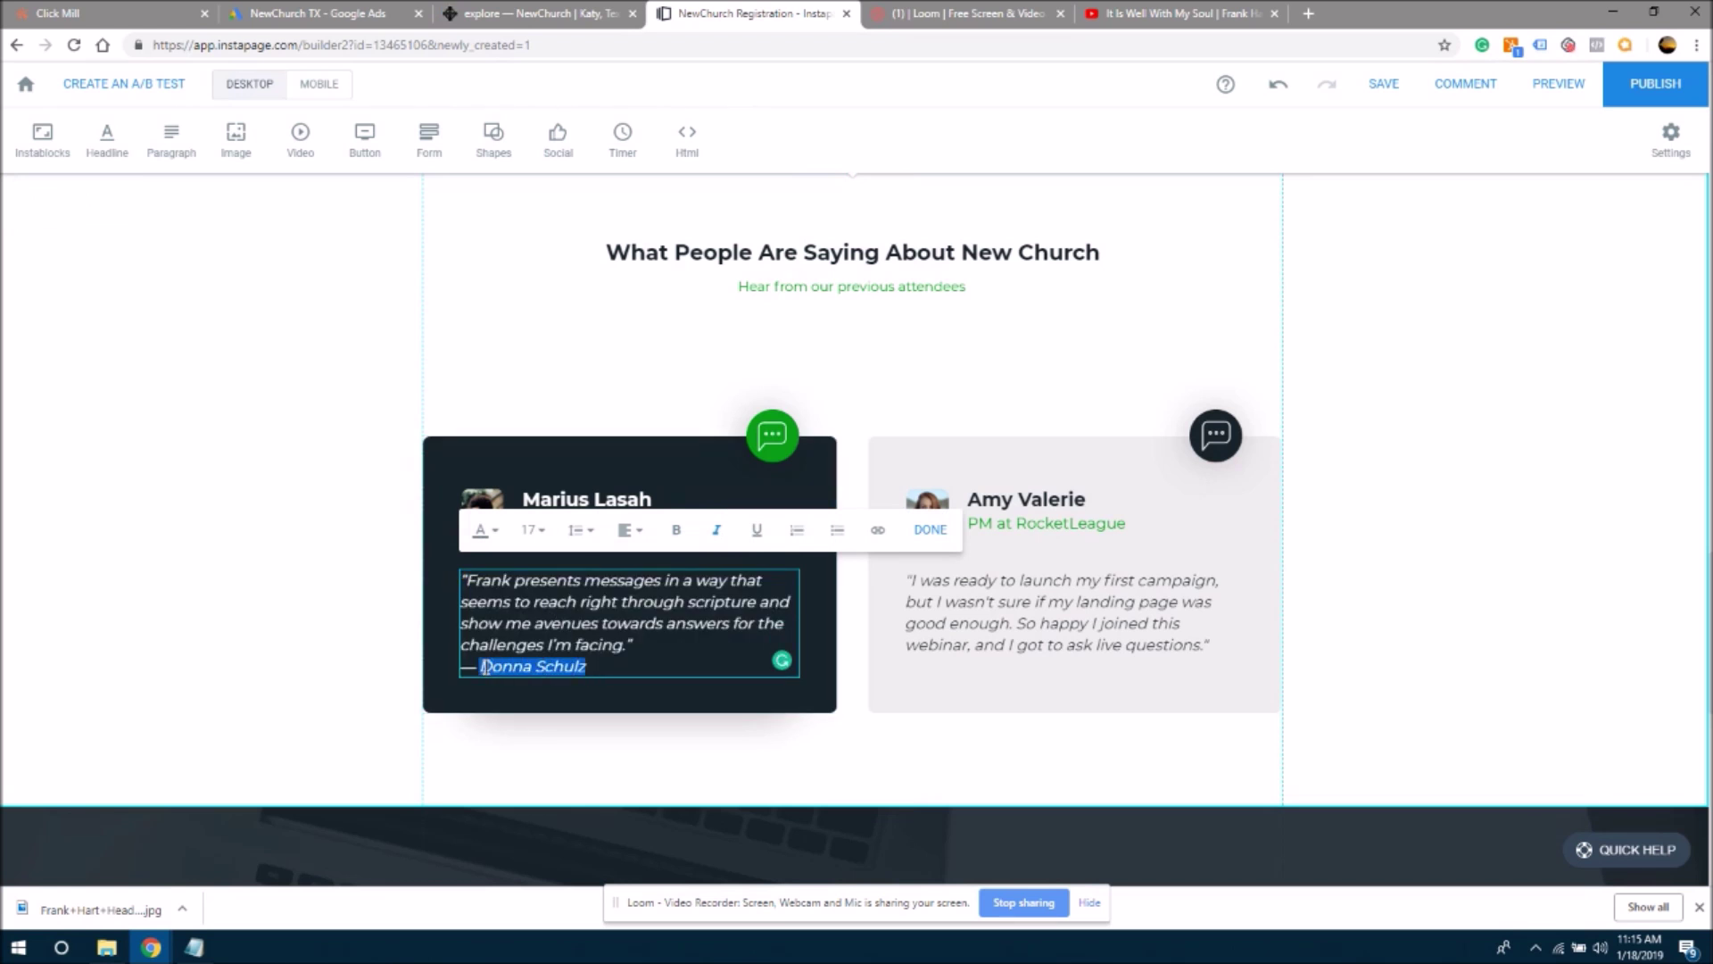
pyautogui.press('BackSpace')
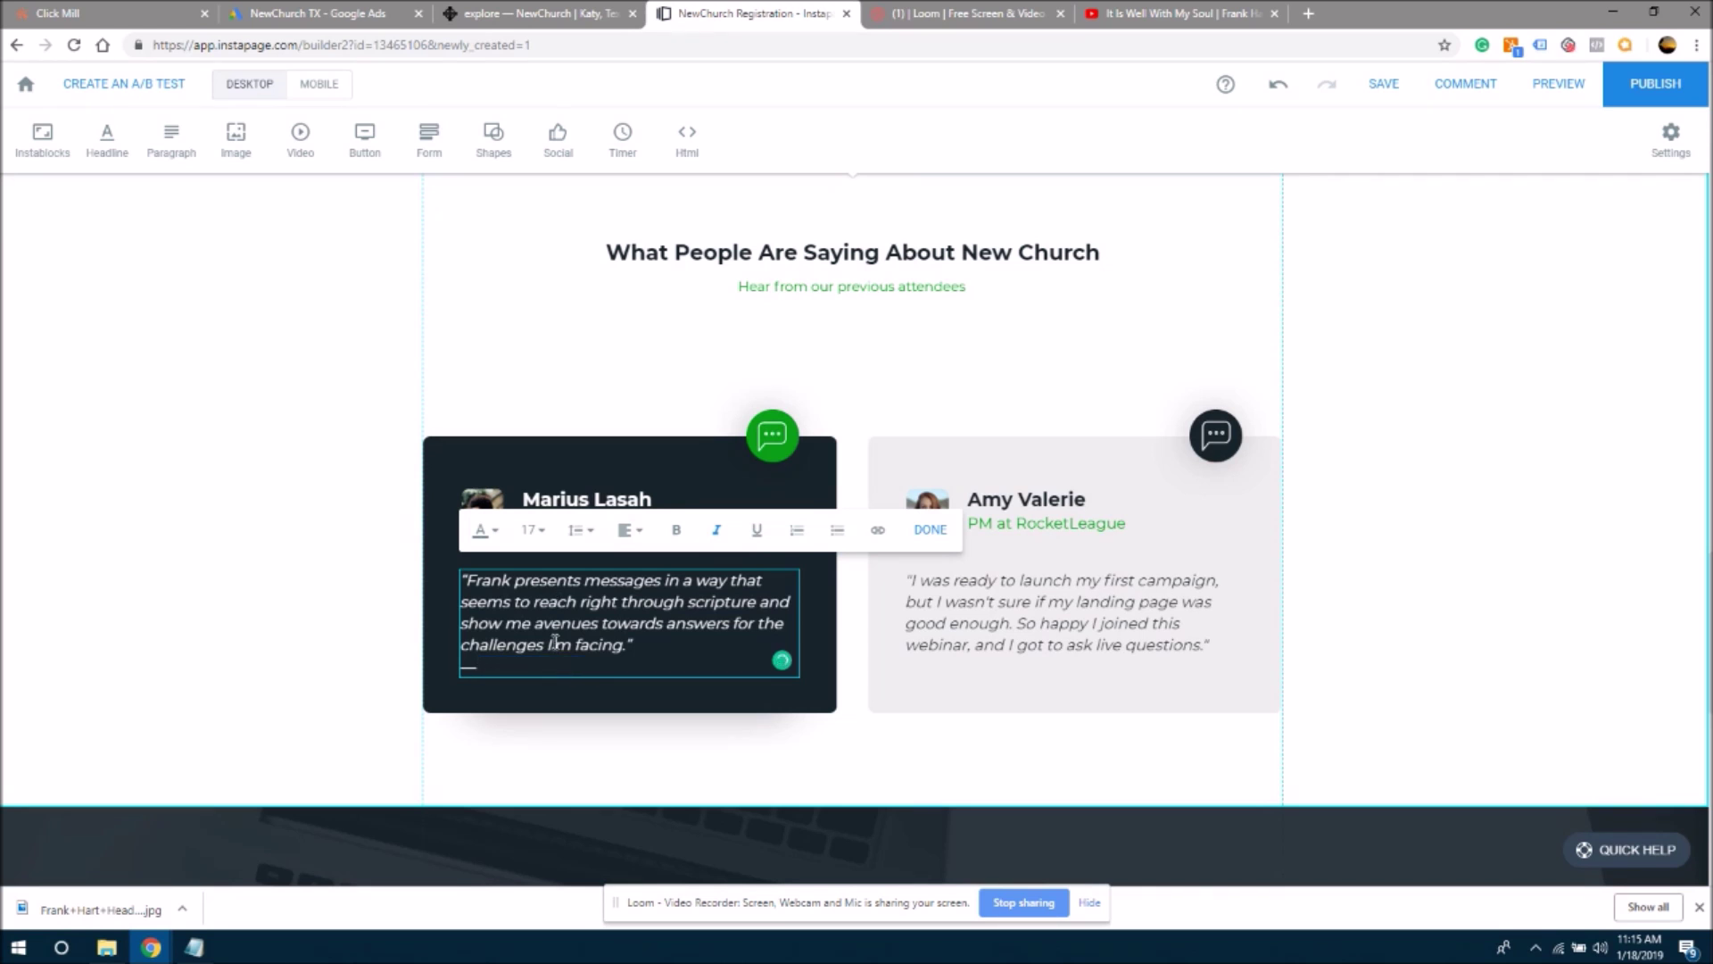
pyautogui.click(650, 379)
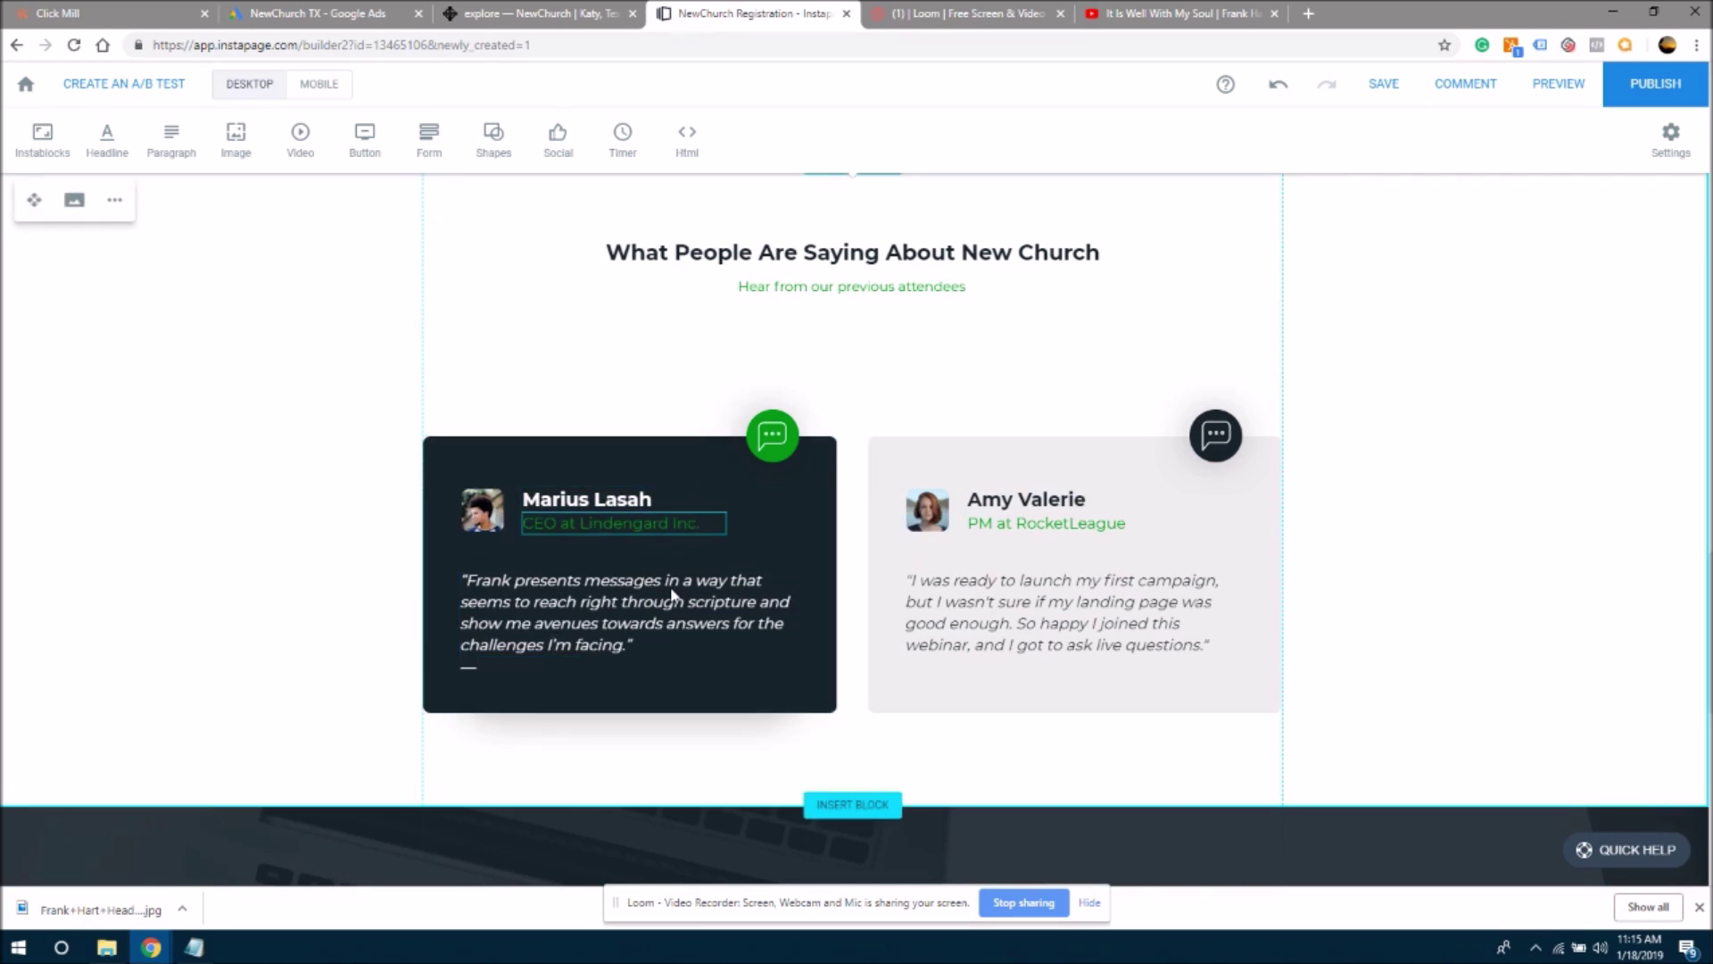
# - Clear the right card's old quote and paste the author's name in its place
pyautogui.click(969, 613)
pyautogui.click(969, 610)
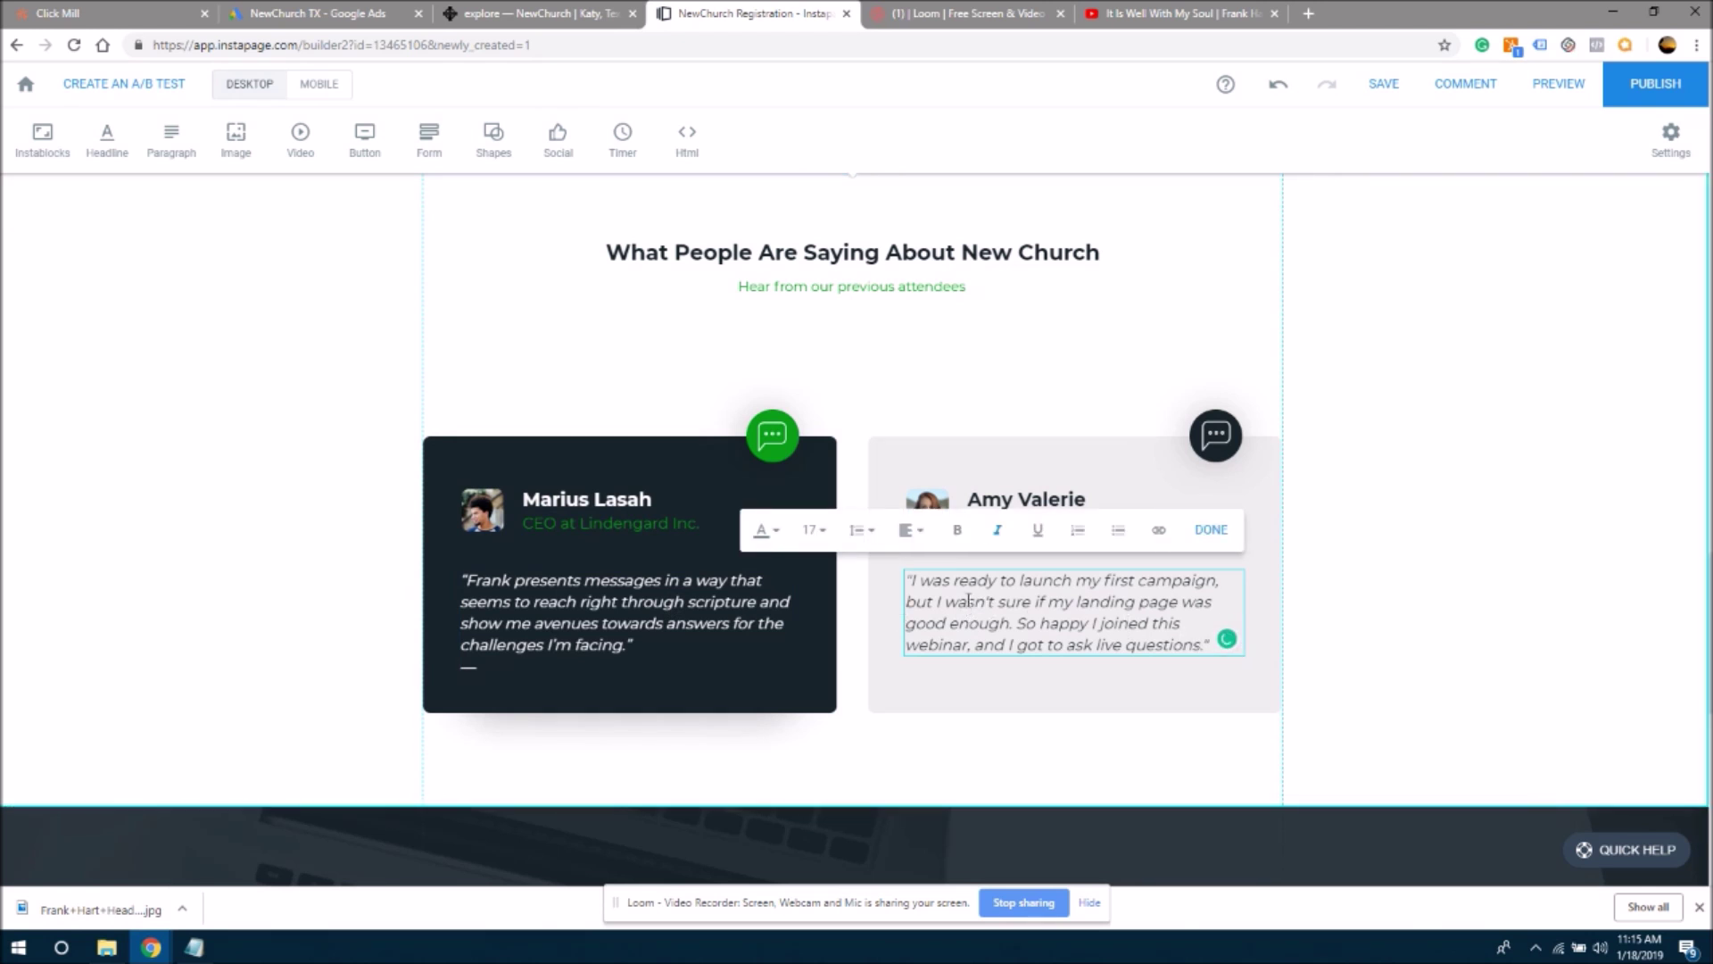
pyautogui.moveTo(911, 580); pyautogui.dragTo(1222, 652)
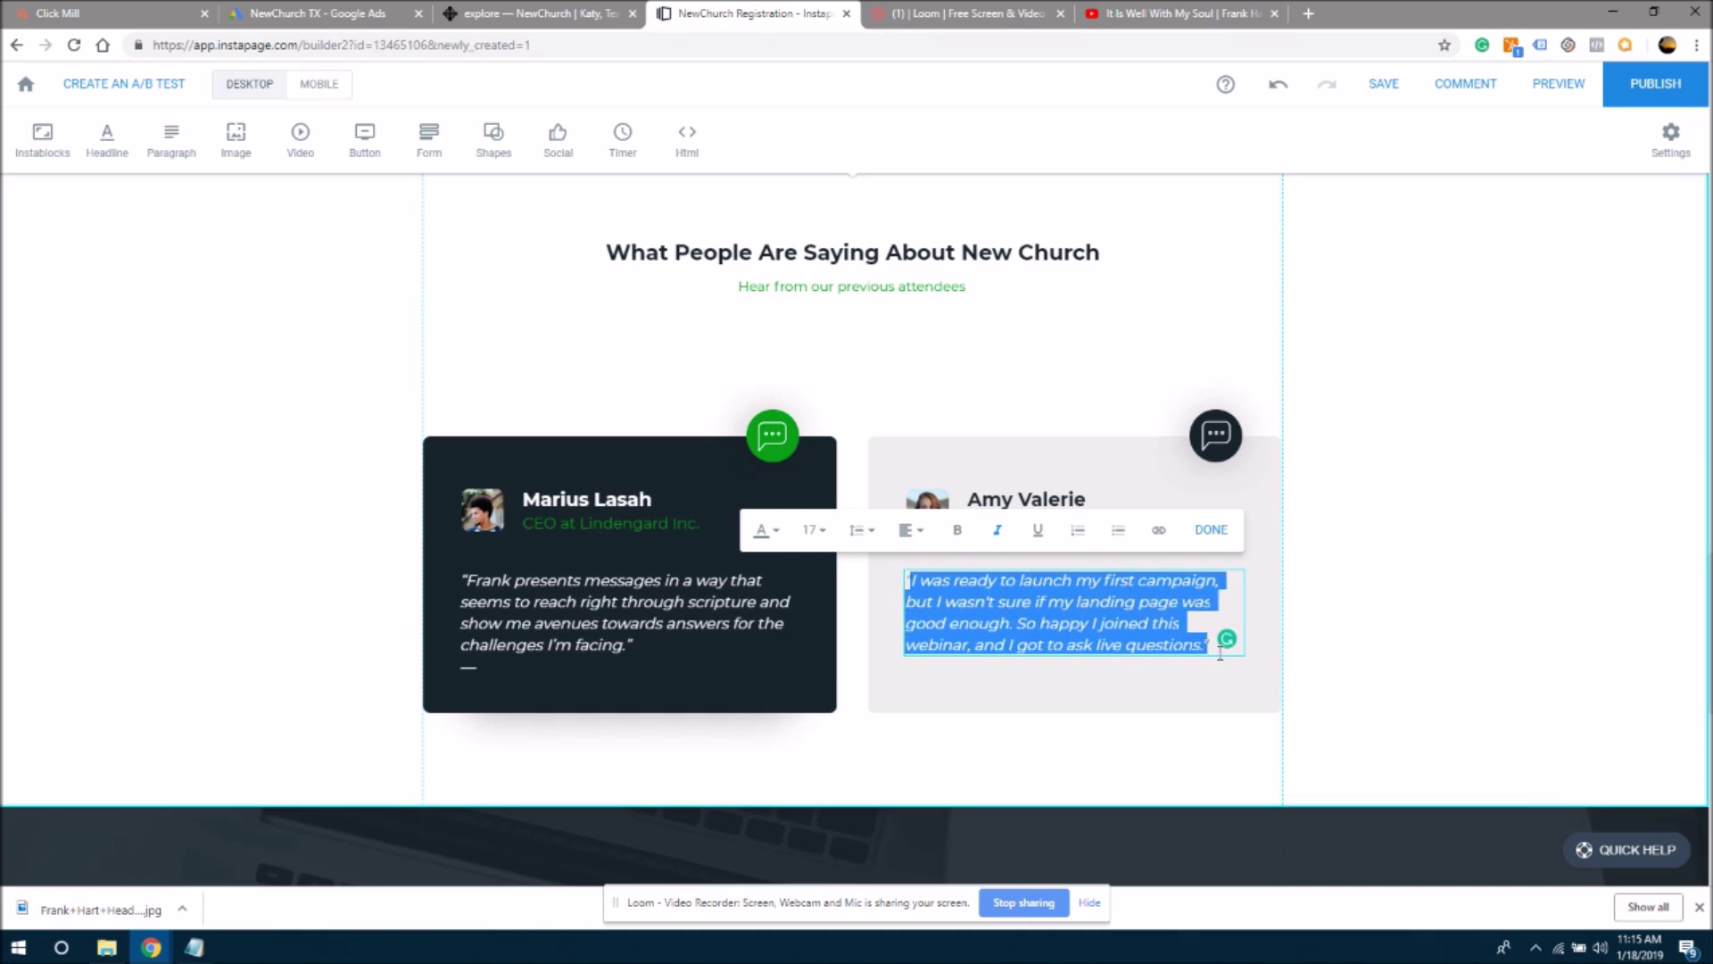
pyautogui.press('BackSpace')
pyautogui.hotkey('ctrl', 'v')
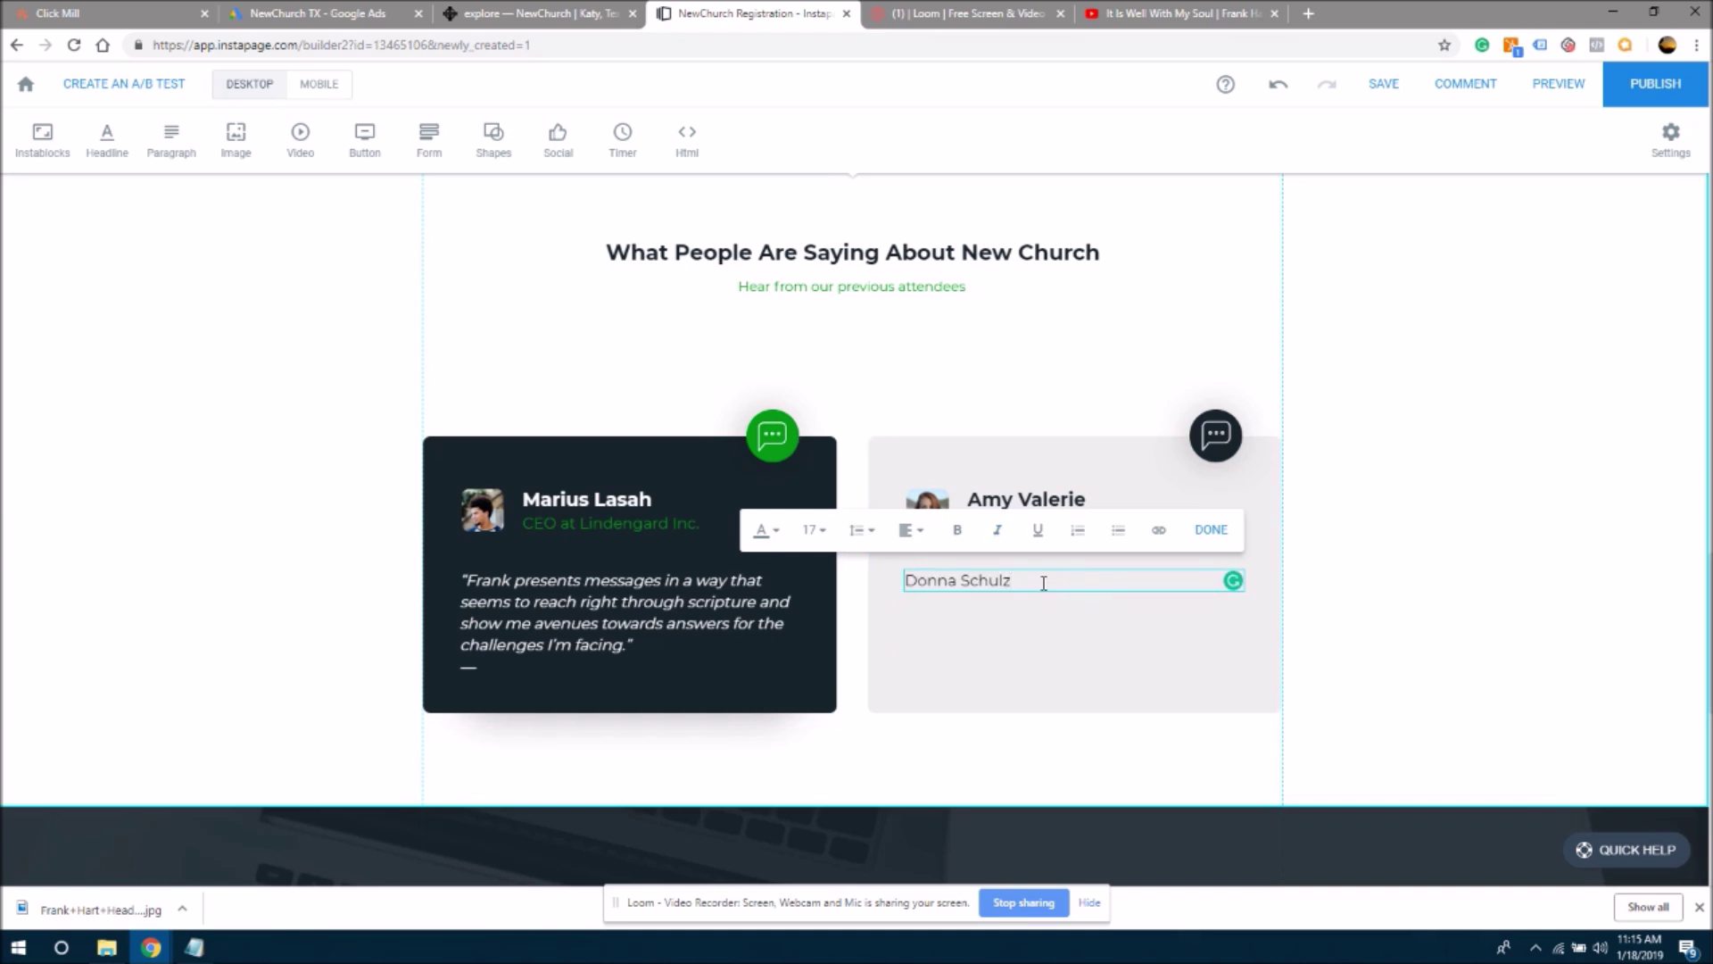
# - Copy the left card's quote into the right card, leaving only the quote text
pyautogui.click(589, 623)
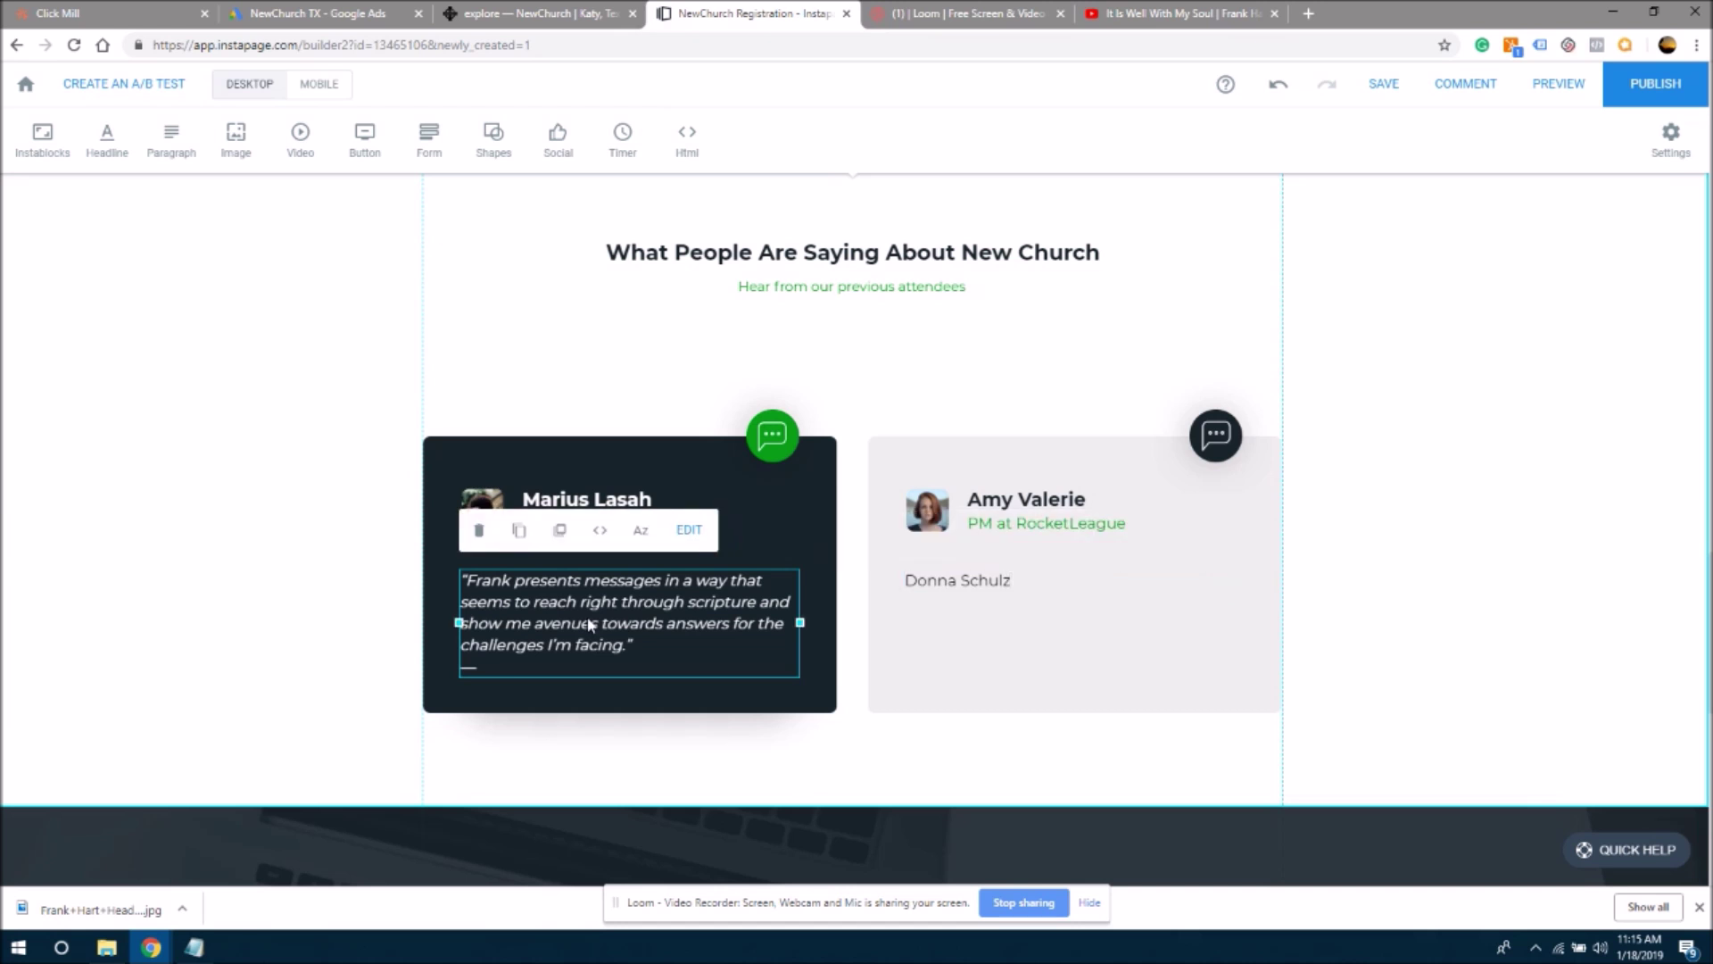
pyautogui.click(645, 644)
pyautogui.moveTo(632, 646); pyautogui.dragTo(452, 586)
pyautogui.hotkey('ctrl', 'c')
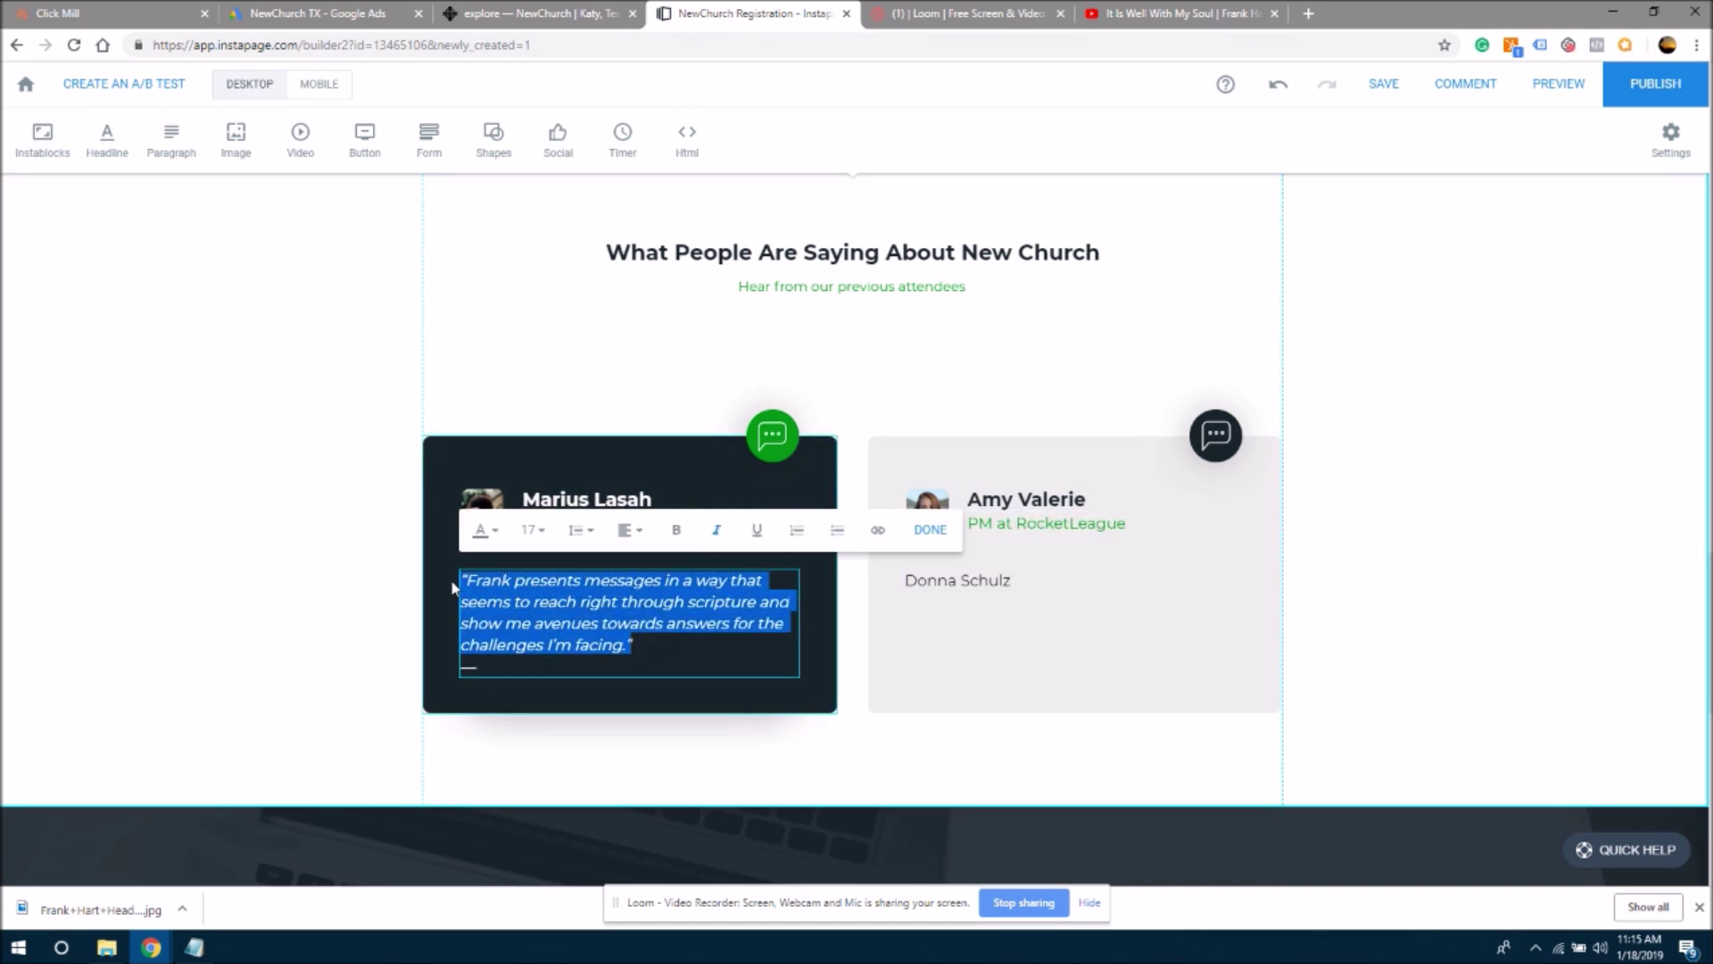
pyautogui.click(996, 585)
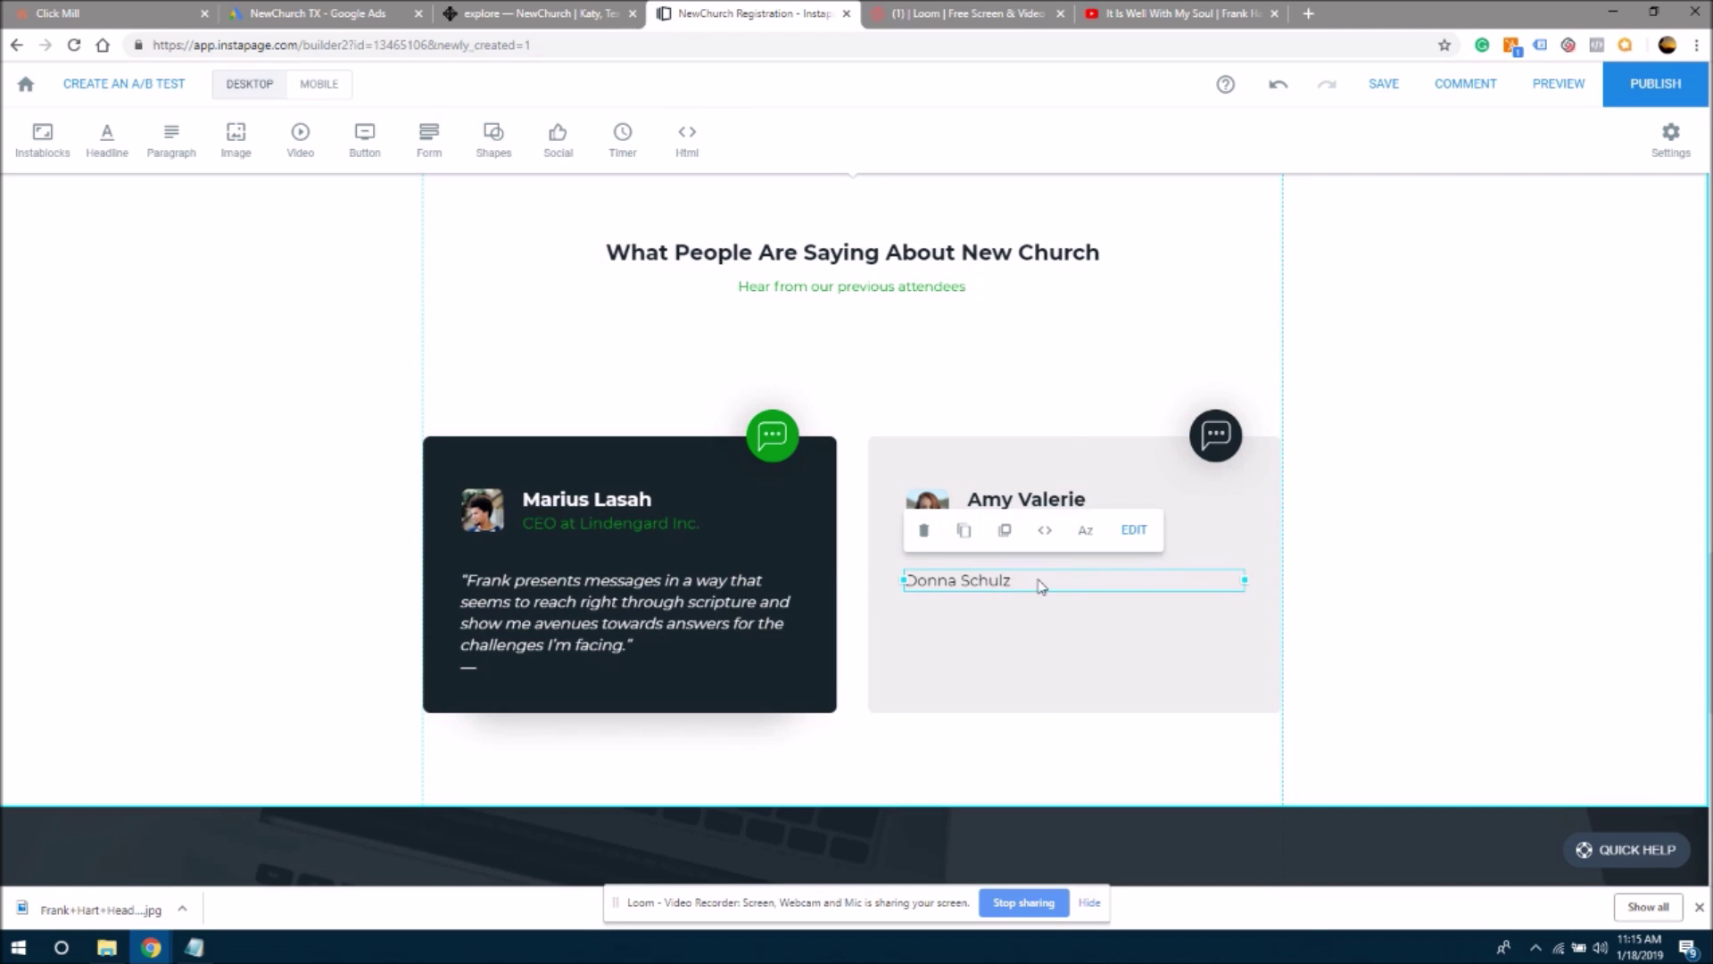
pyautogui.click(1102, 566)
pyautogui.press('Return')
pyautogui.hotkey('ctrl', 'v')
pyautogui.moveTo(1018, 578); pyautogui.dragTo(906, 573)
pyautogui.press('Delete')
pyautogui.press('Delete')
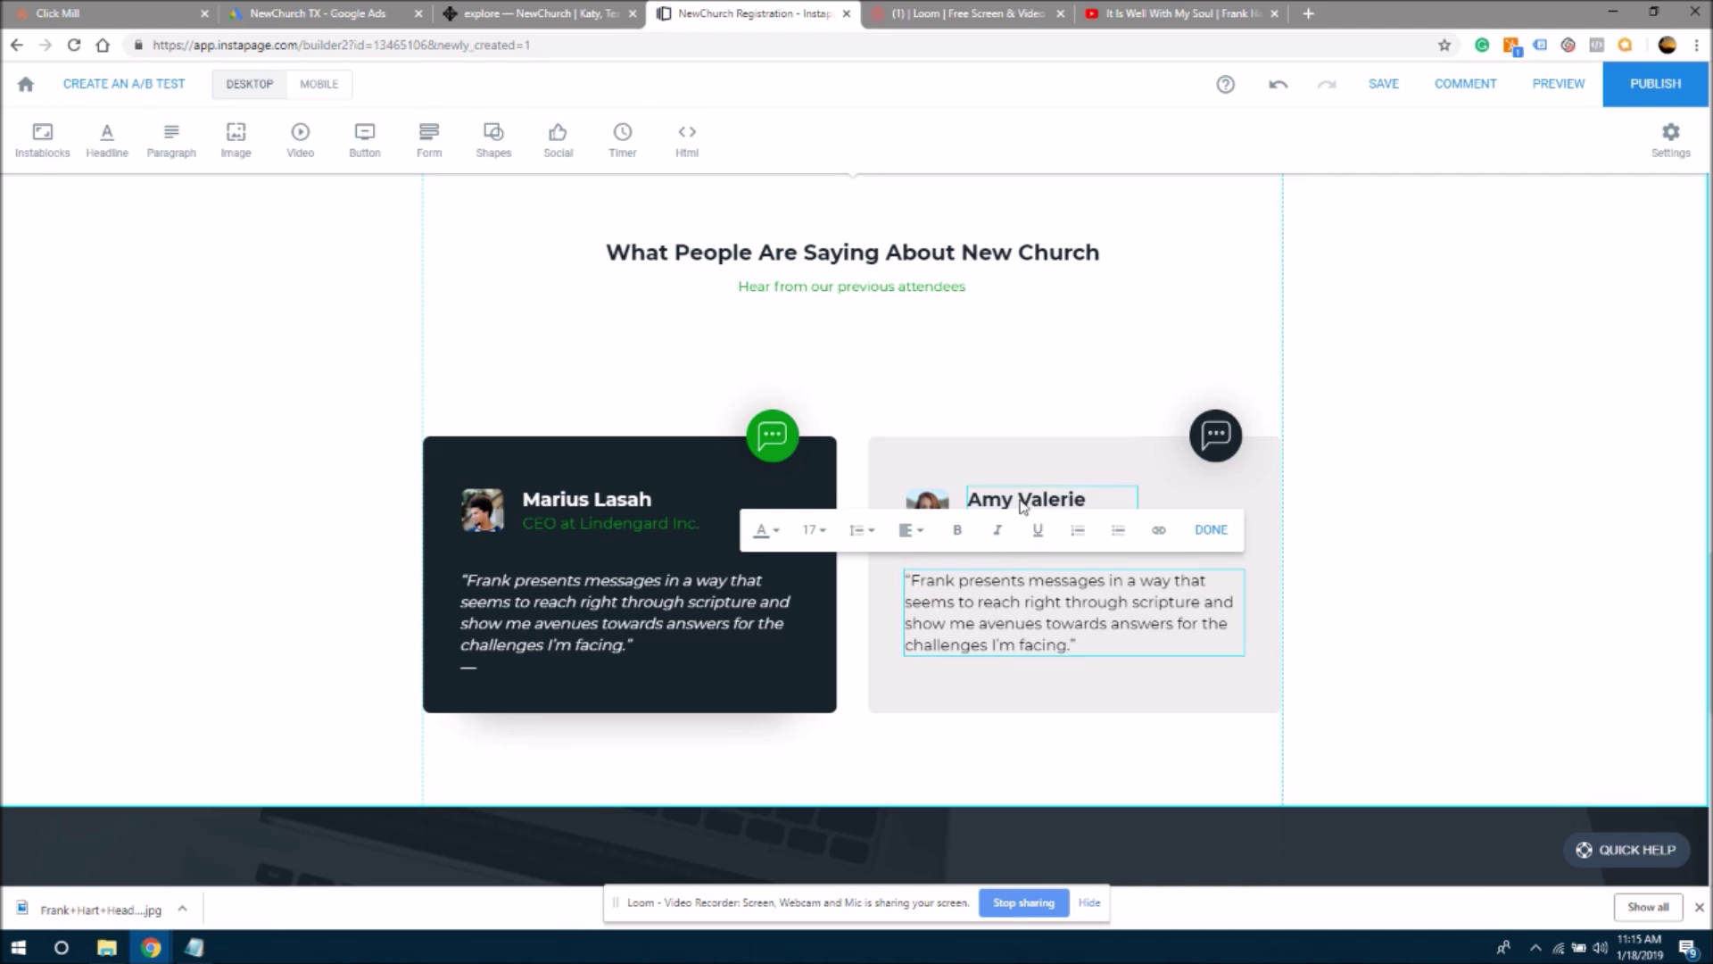
# - Put the reviewer's name in the right card's heading, delete its job title, and lower the heading
pyautogui.click(1024, 502)
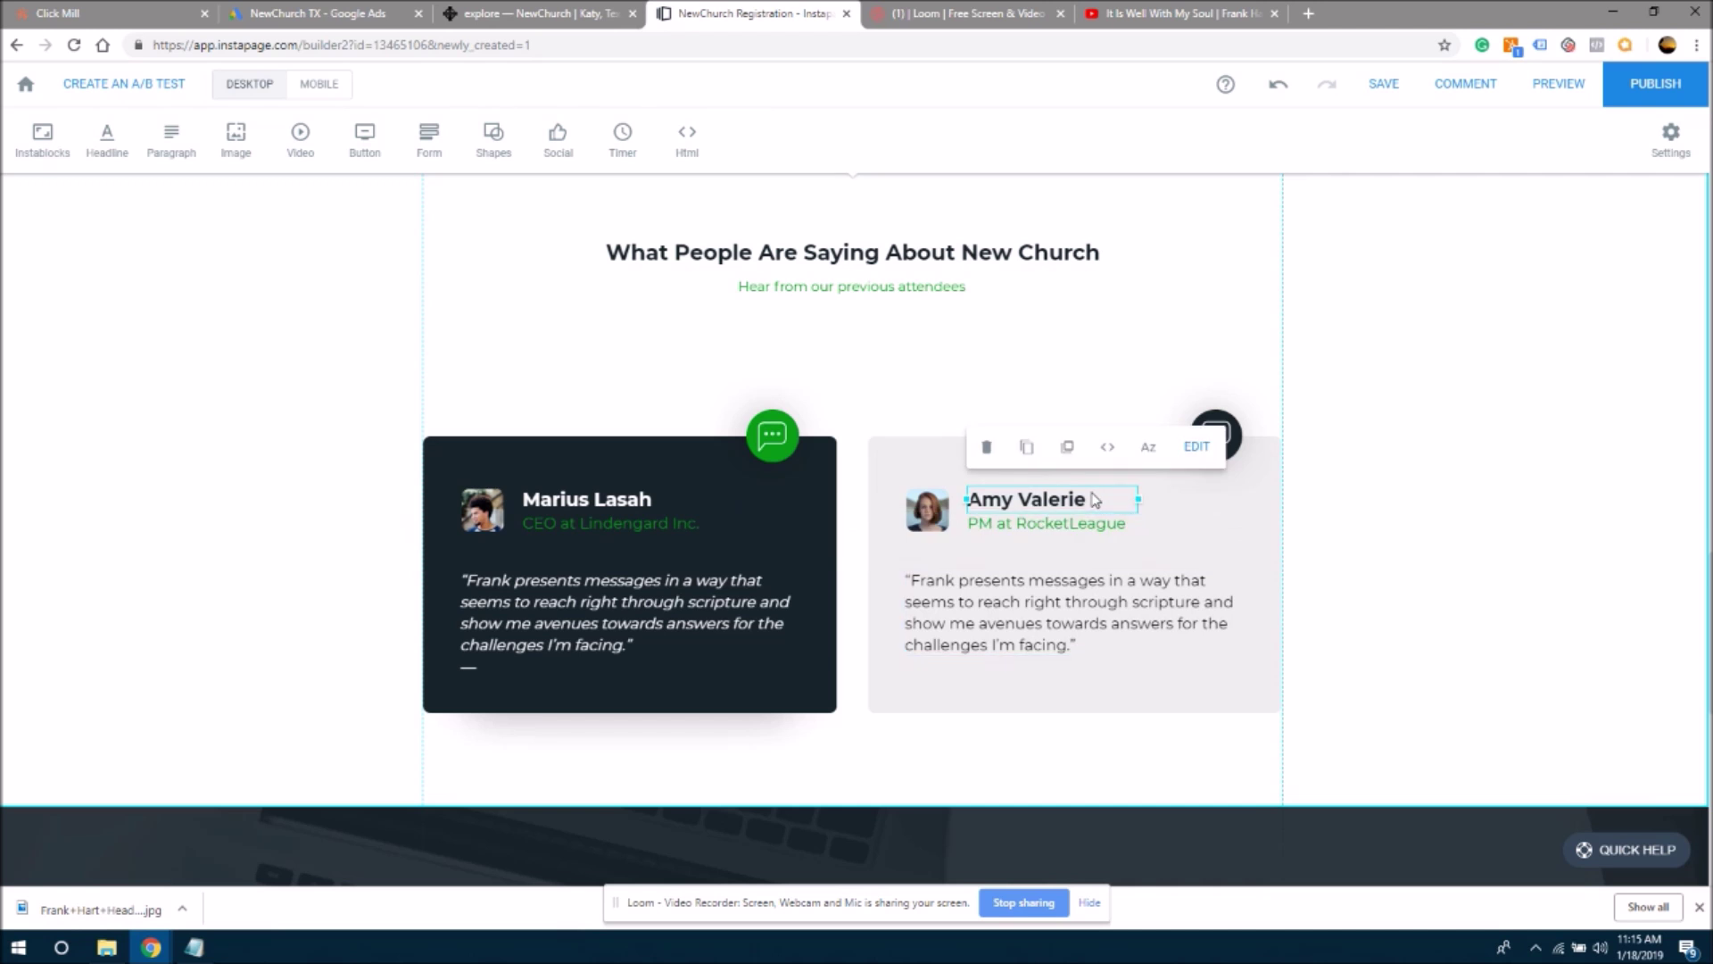
pyautogui.click(1094, 500)
pyautogui.moveTo(1091, 499); pyautogui.dragTo(939, 505)
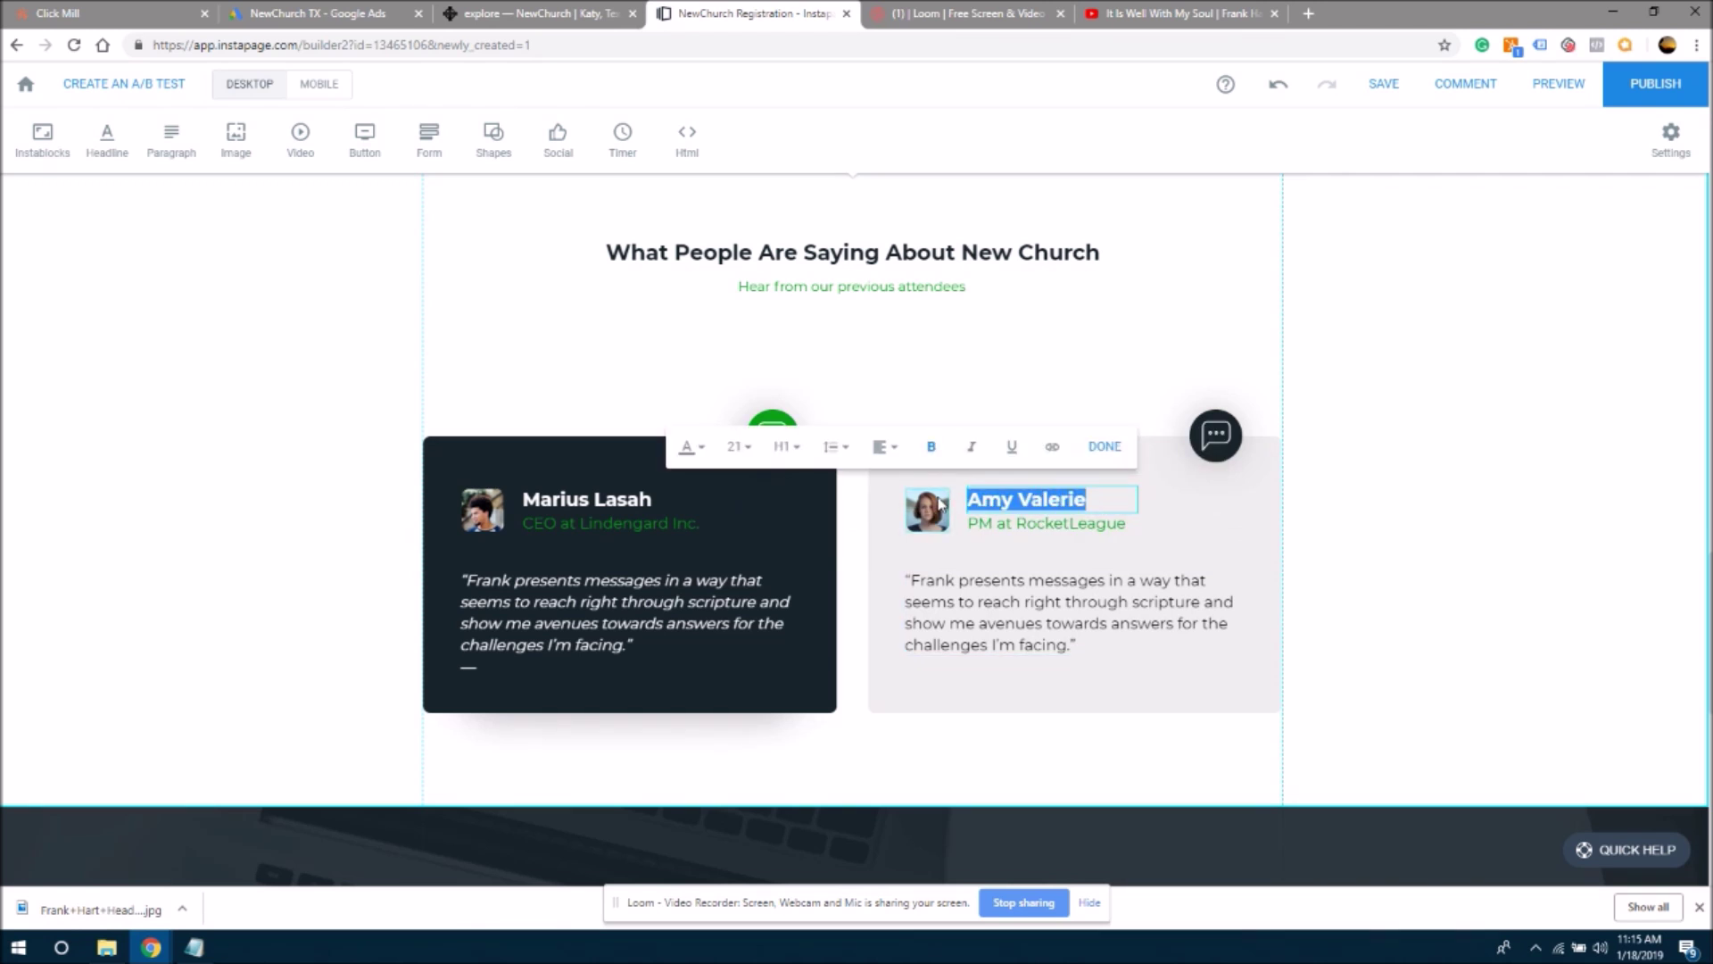
pyautogui.click(1159, 548)
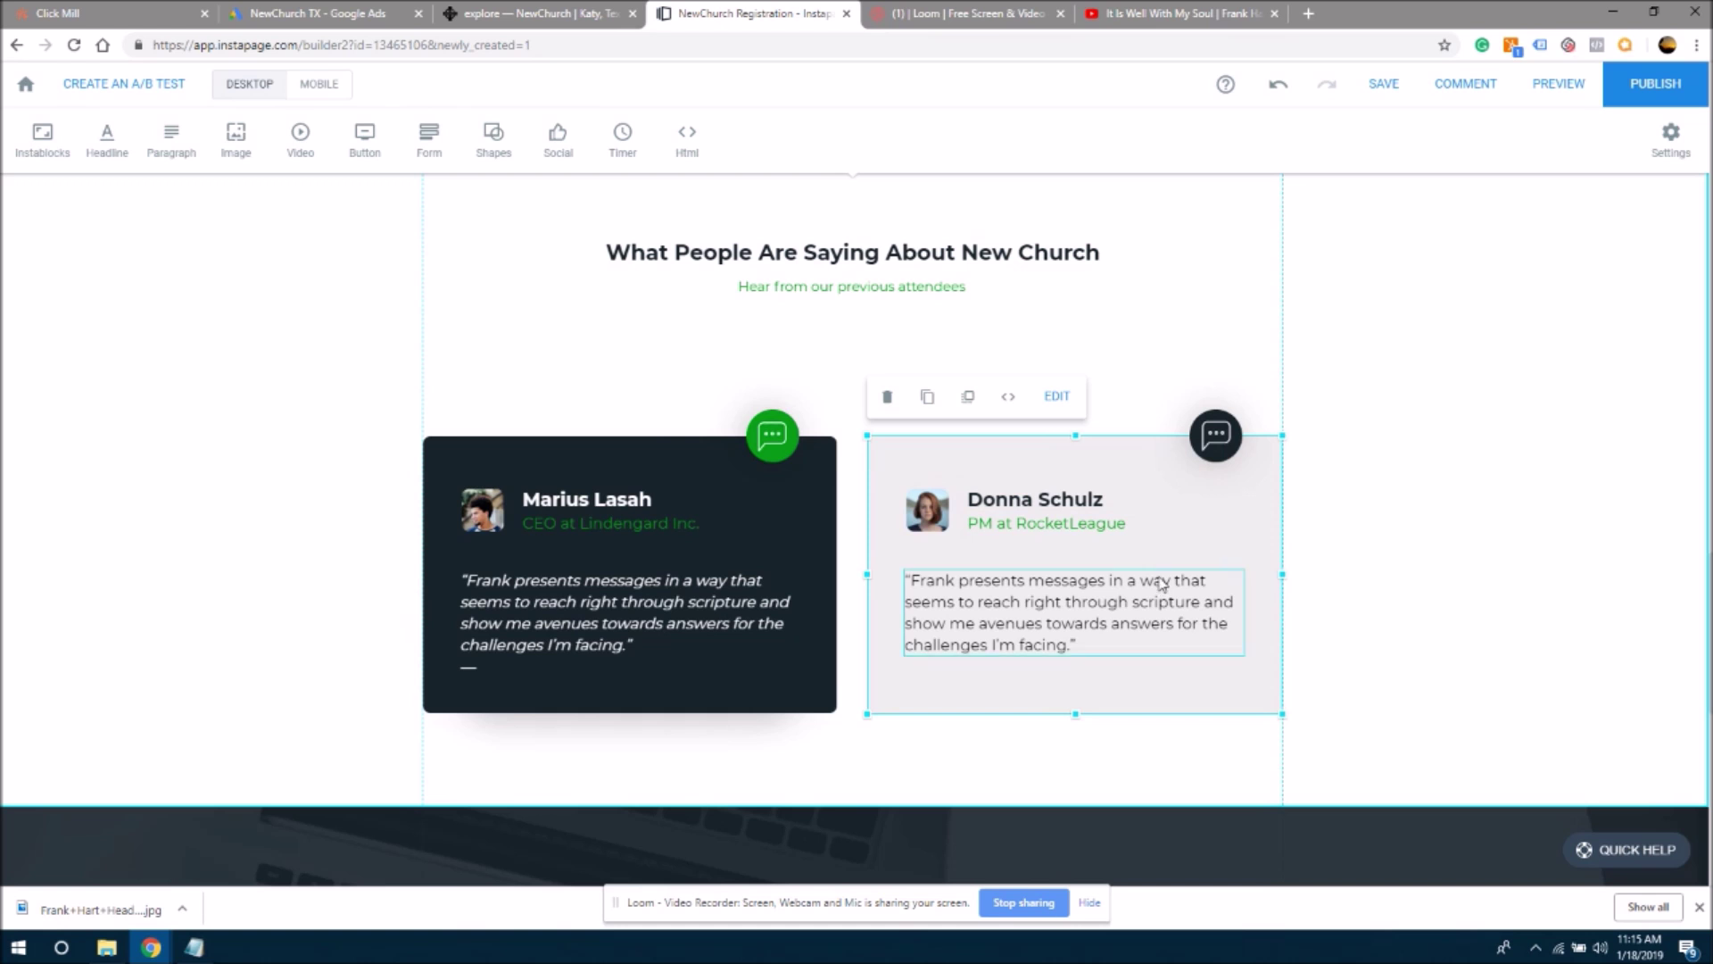
pyautogui.click(1067, 530)
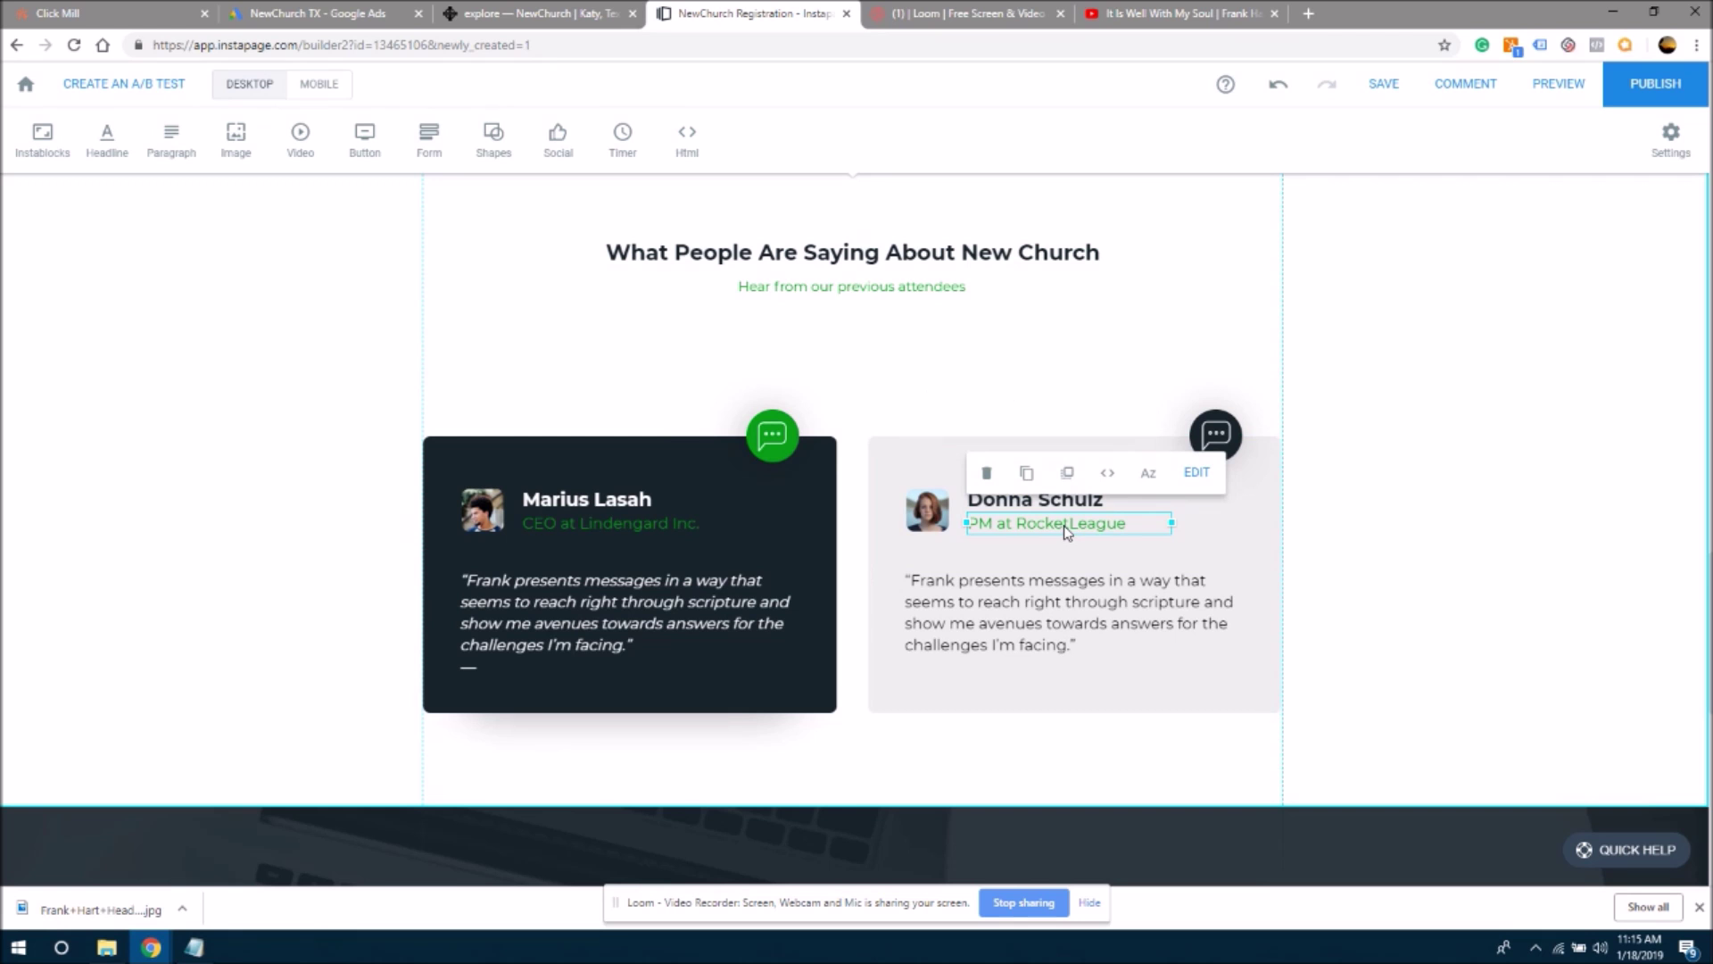
pyautogui.press('Delete')
pyautogui.moveTo(982, 523); pyautogui.dragTo(1001, 533)
pyautogui.click(1041, 557)
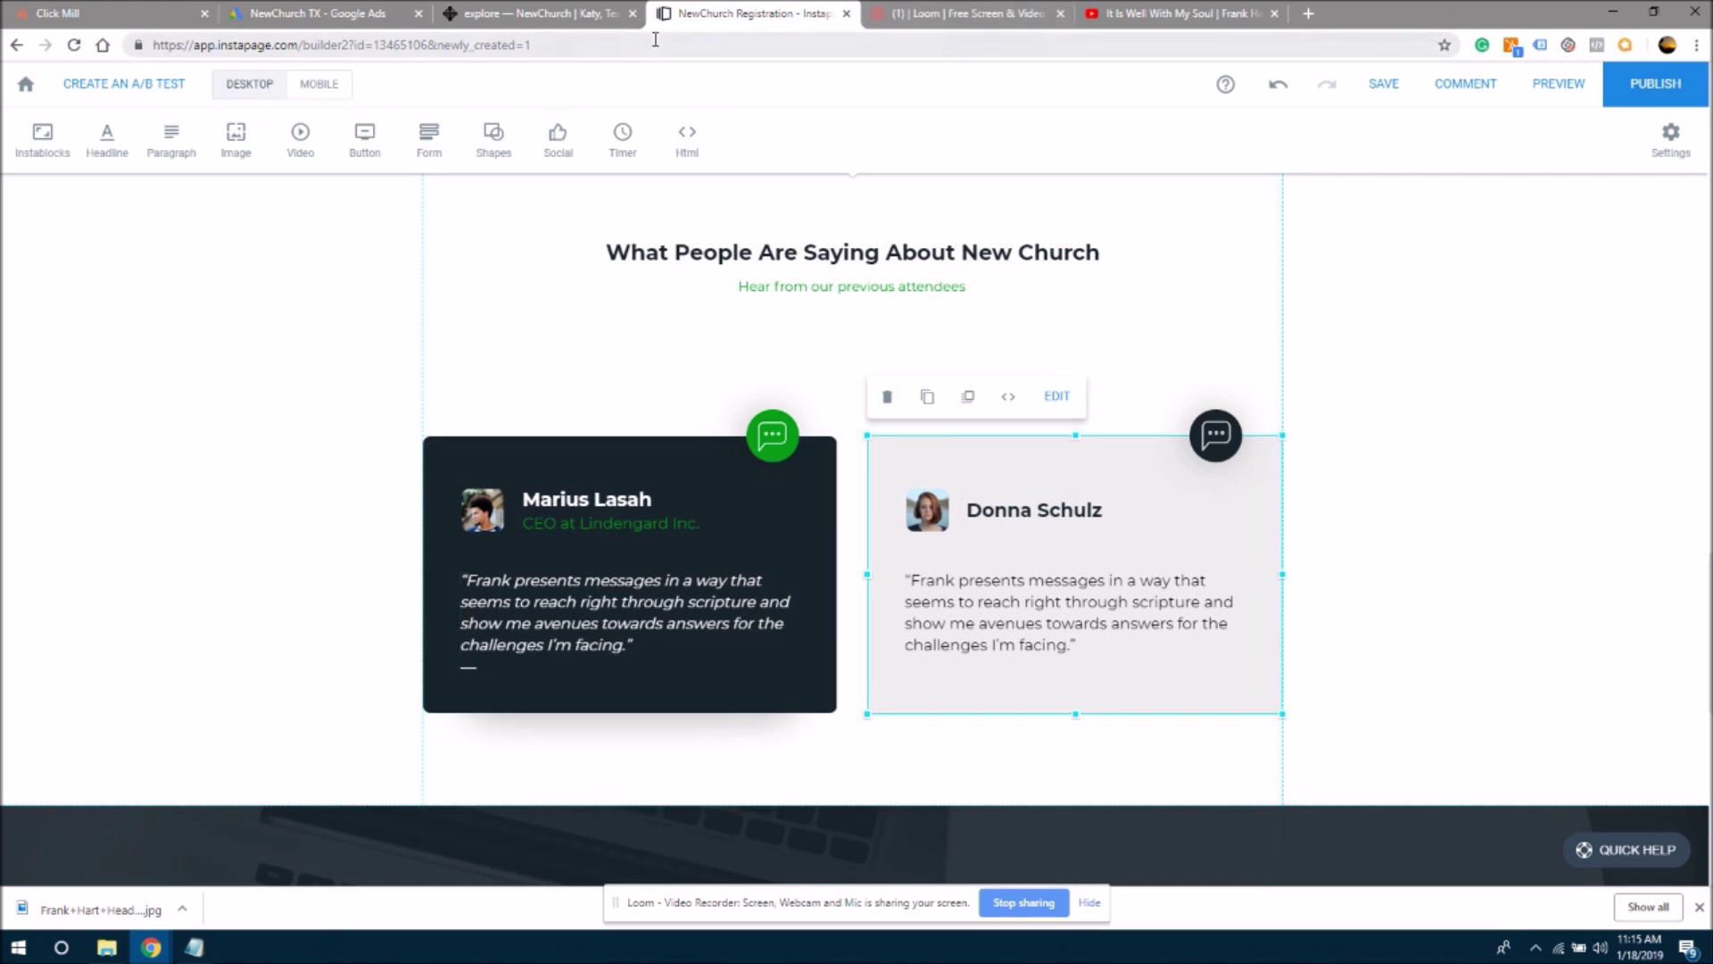
# - Paste the second website testimonial ('The message is always…') over the left card's quote
pyautogui.click(502, 13)
pyautogui.click(738, 668)
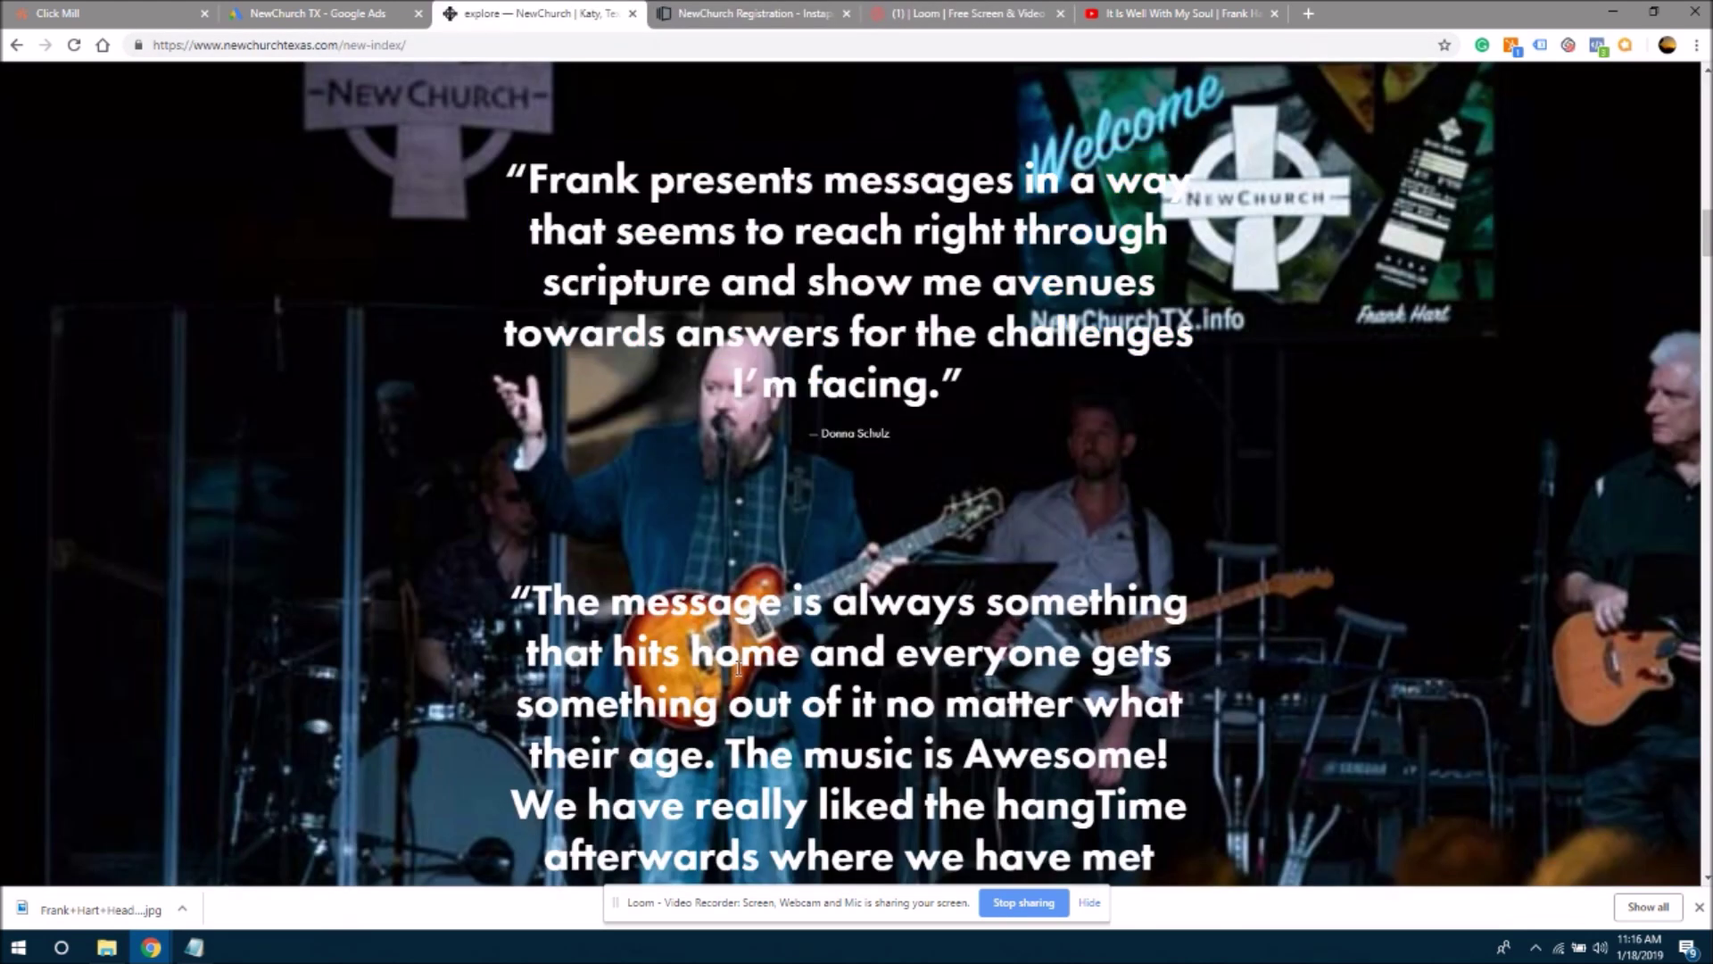
pyautogui.moveTo(1706, 234); pyautogui.dragTo(1706, 256)
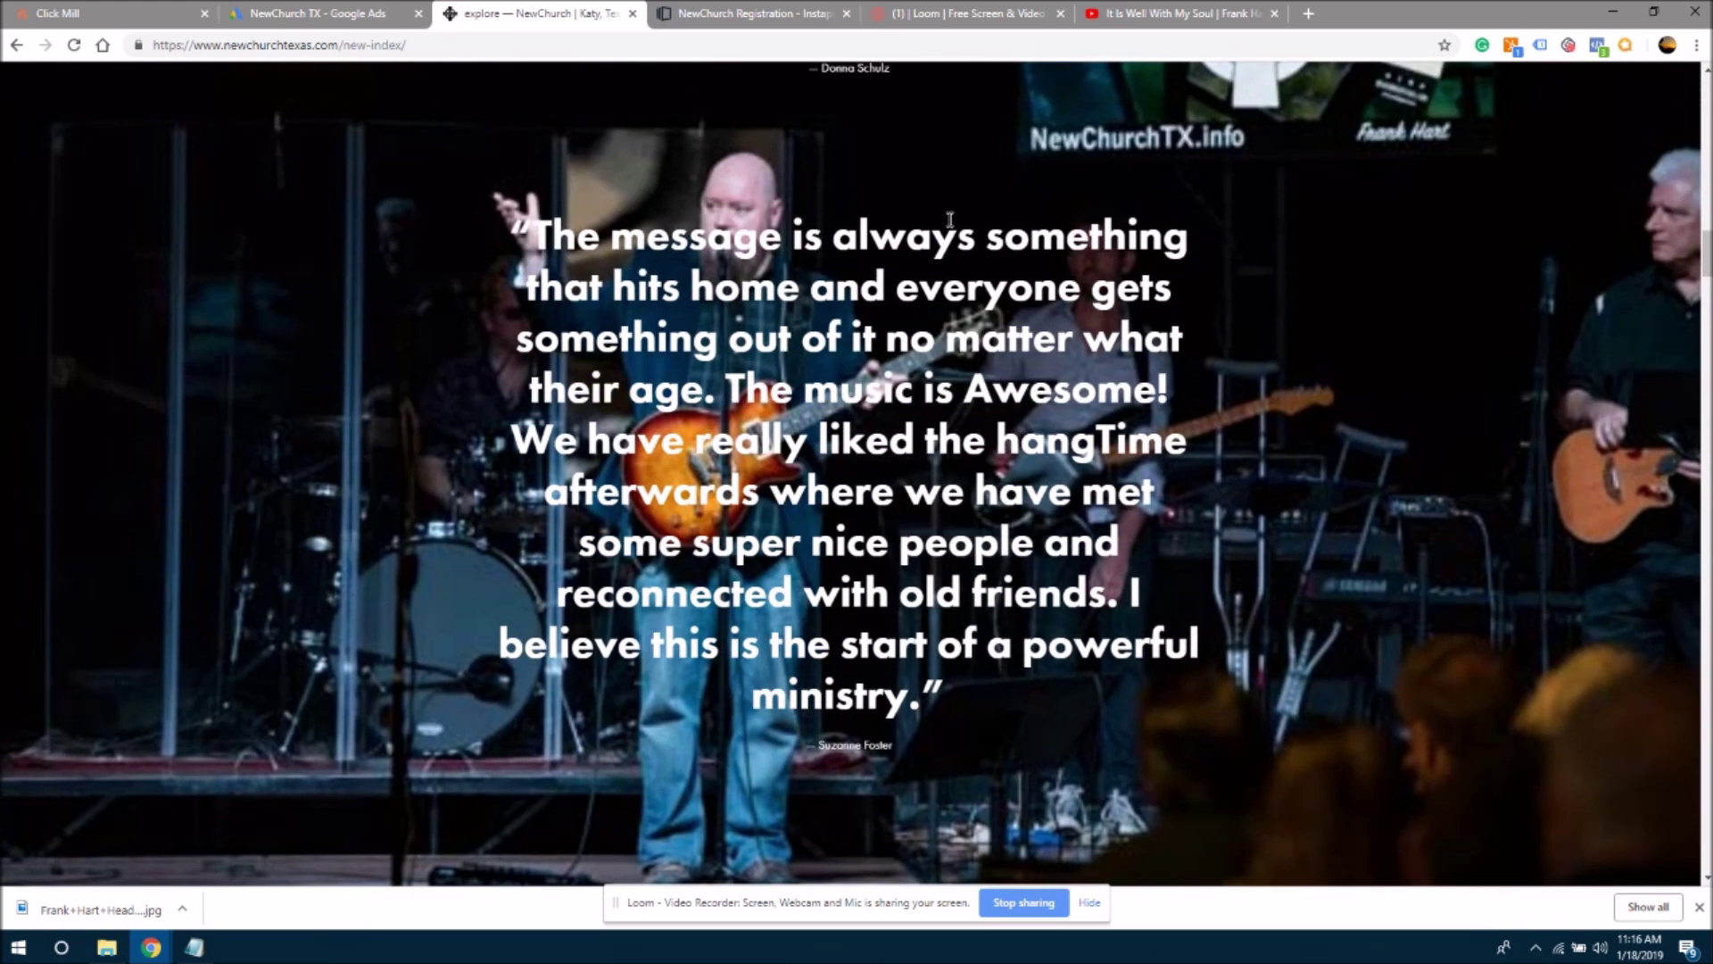
pyautogui.moveTo(527, 234); pyautogui.dragTo(939, 694)
pyautogui.hotkey('ctrl', 'c')
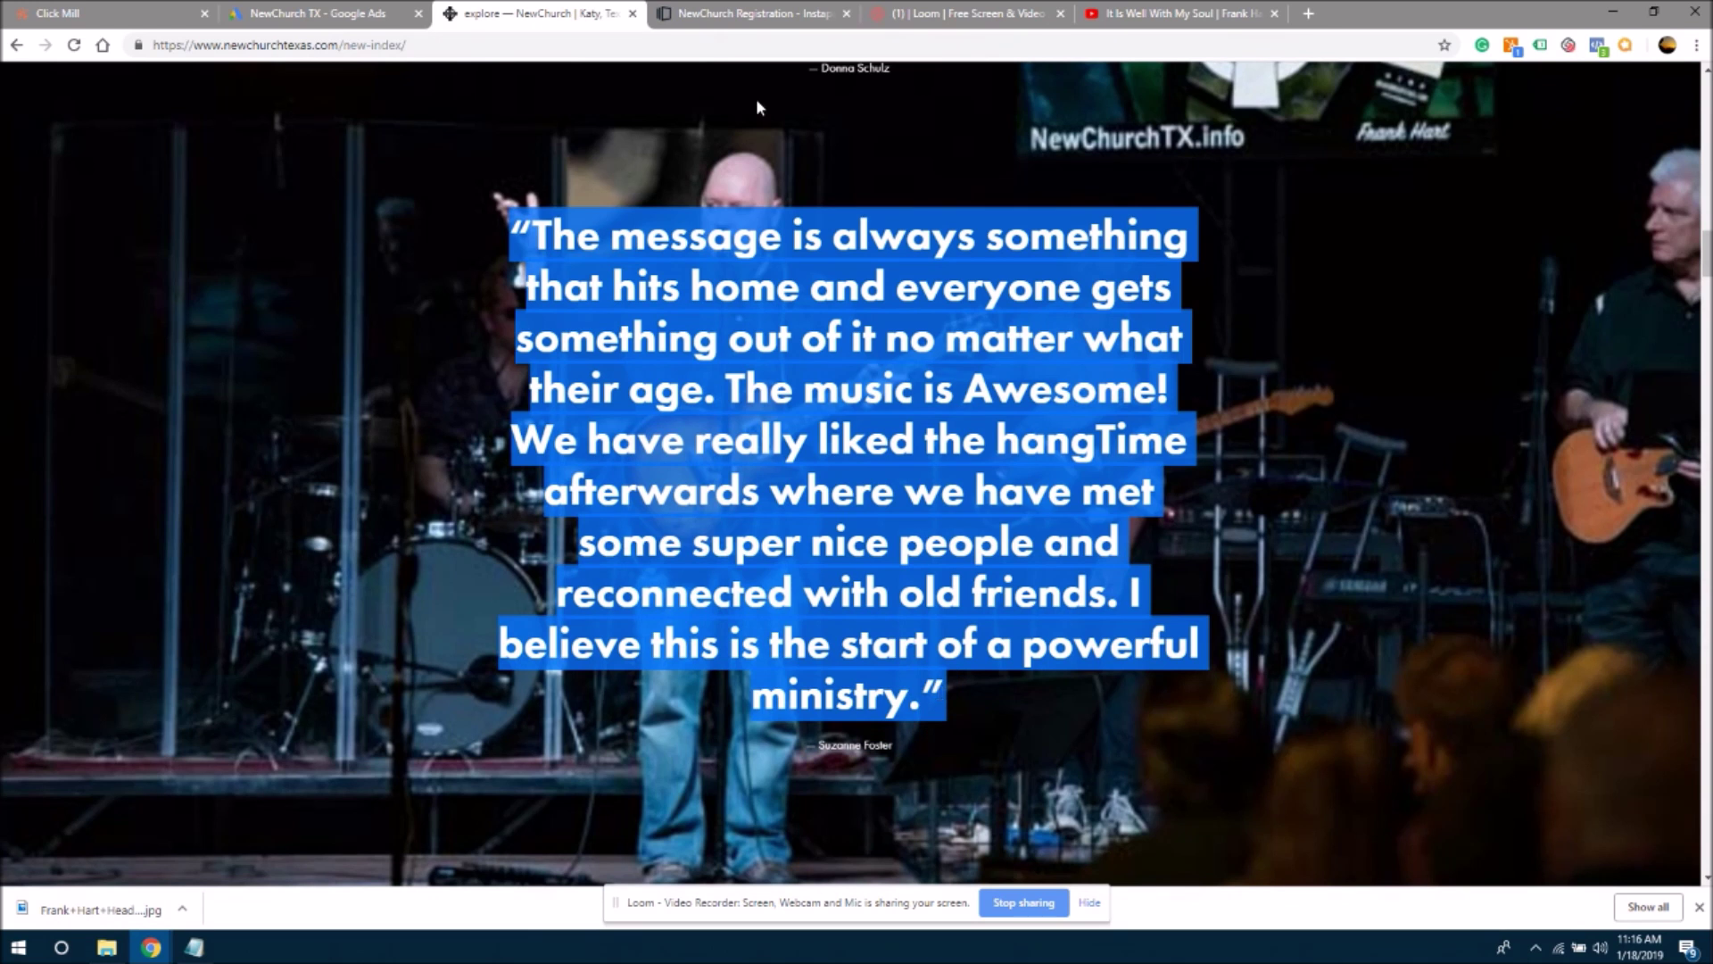
pyautogui.click(754, 13)
pyautogui.click(649, 609)
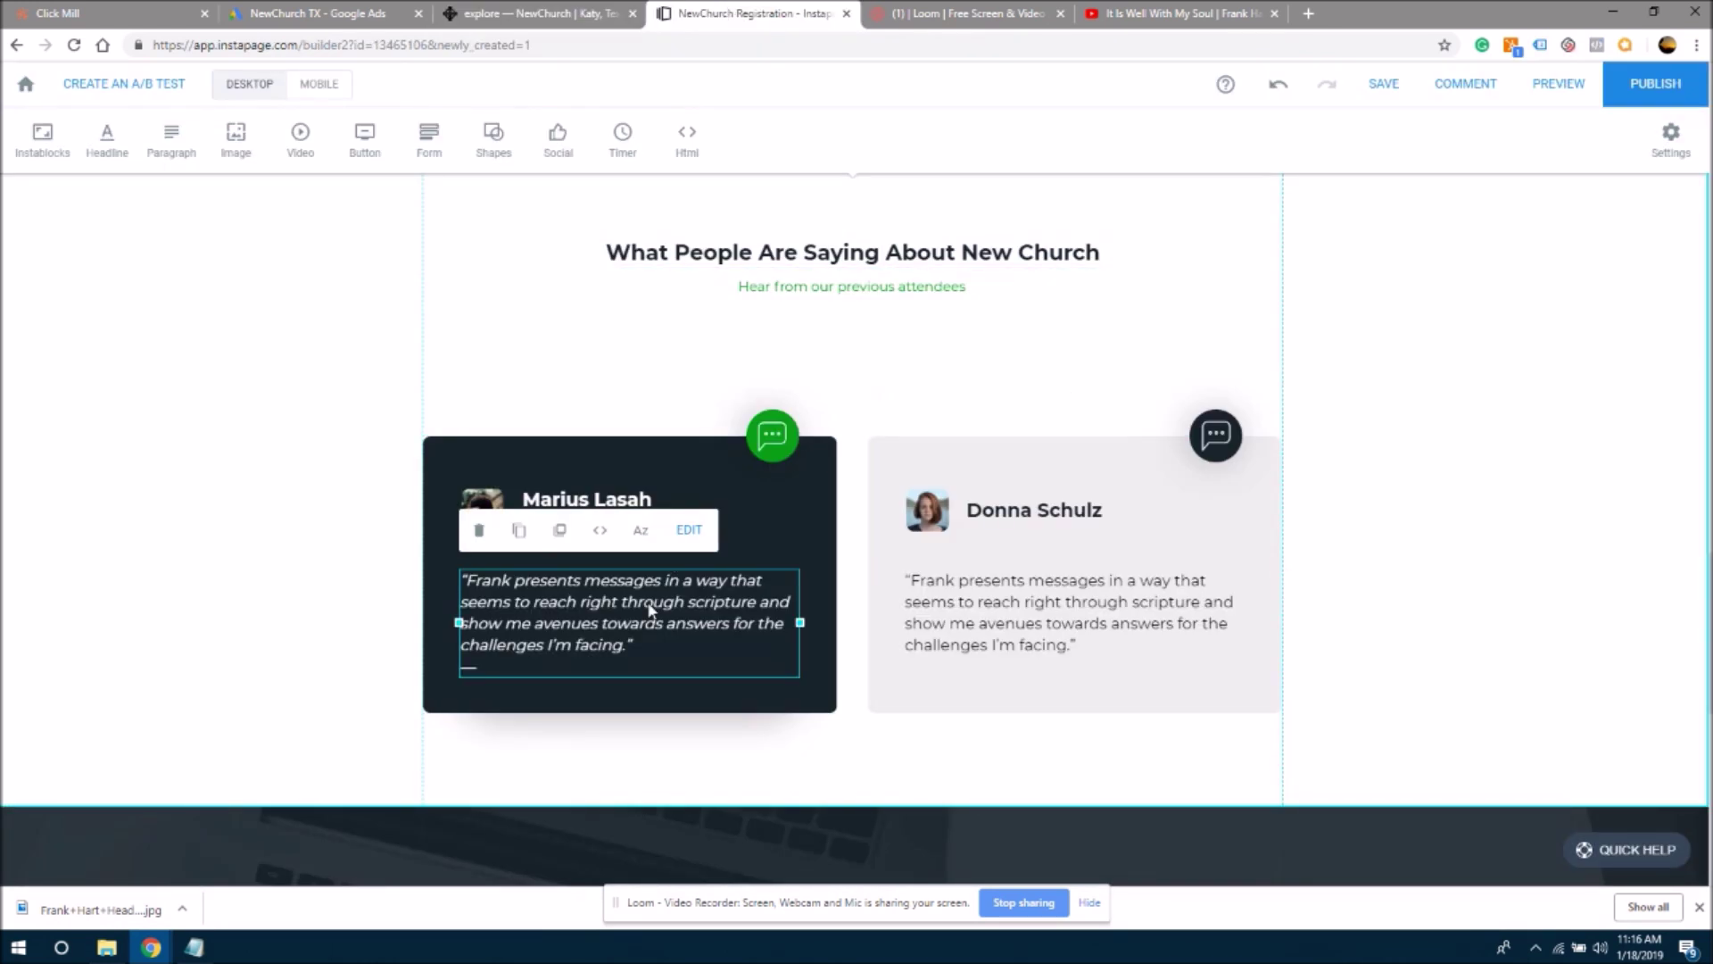
pyautogui.click(650, 609)
pyautogui.moveTo(559, 665); pyautogui.dragTo(459, 580)
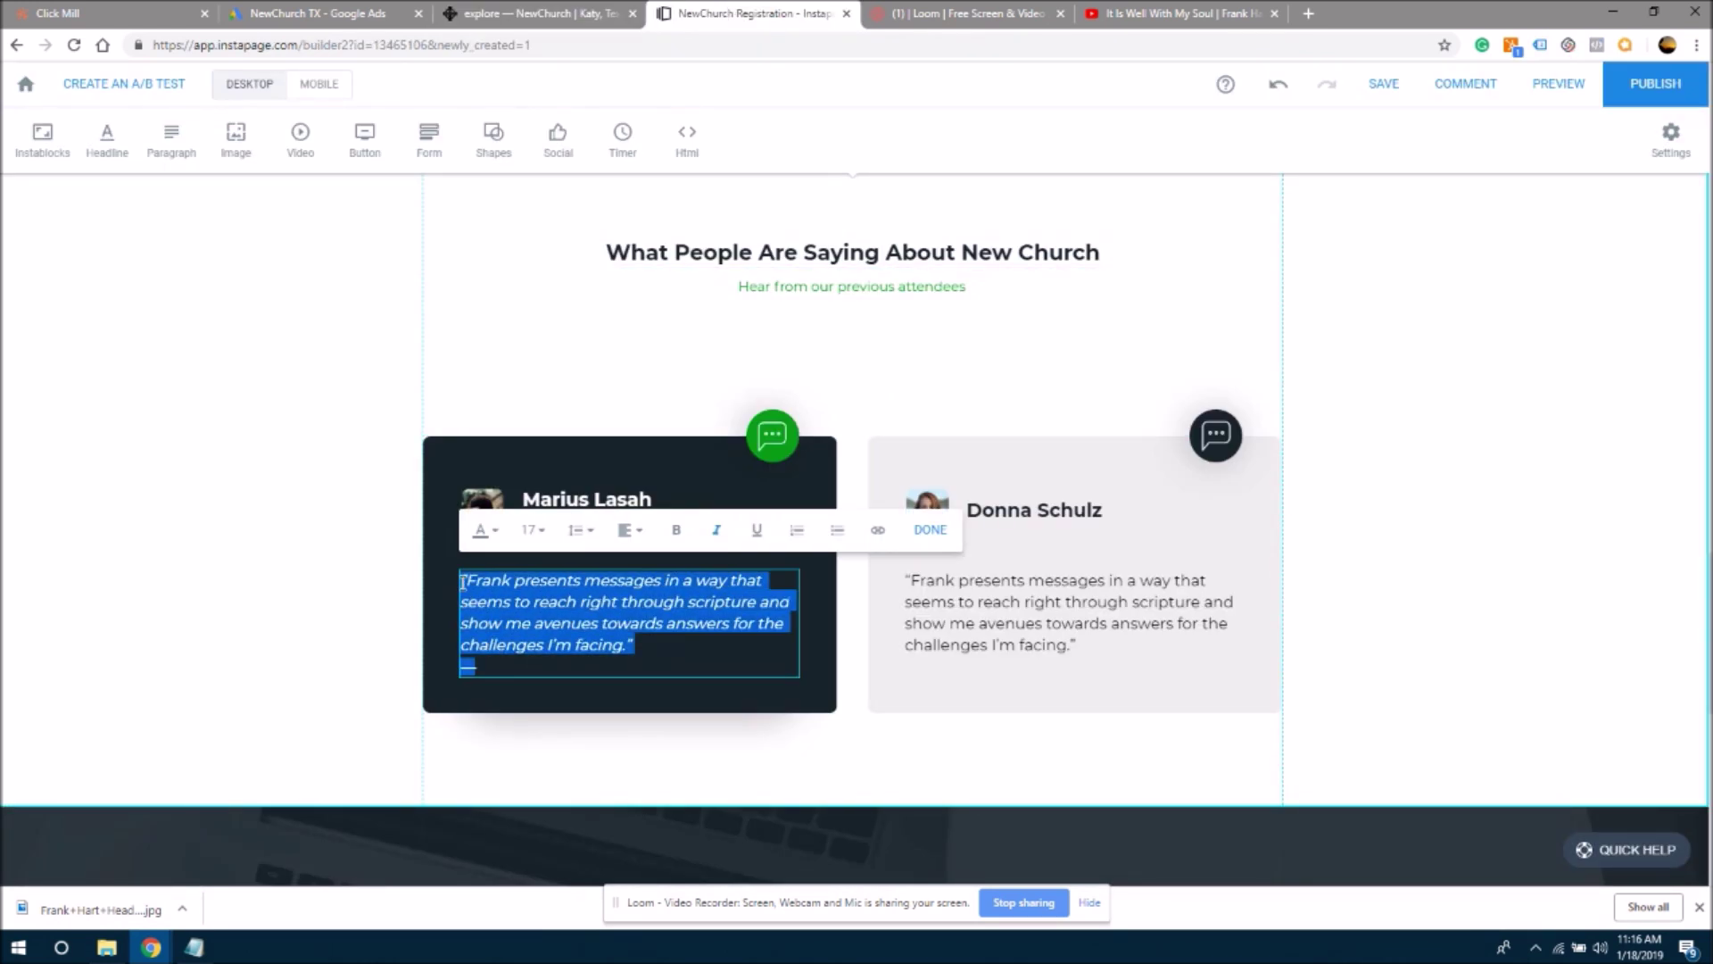
pyautogui.hotkey('ctrl', 'v')
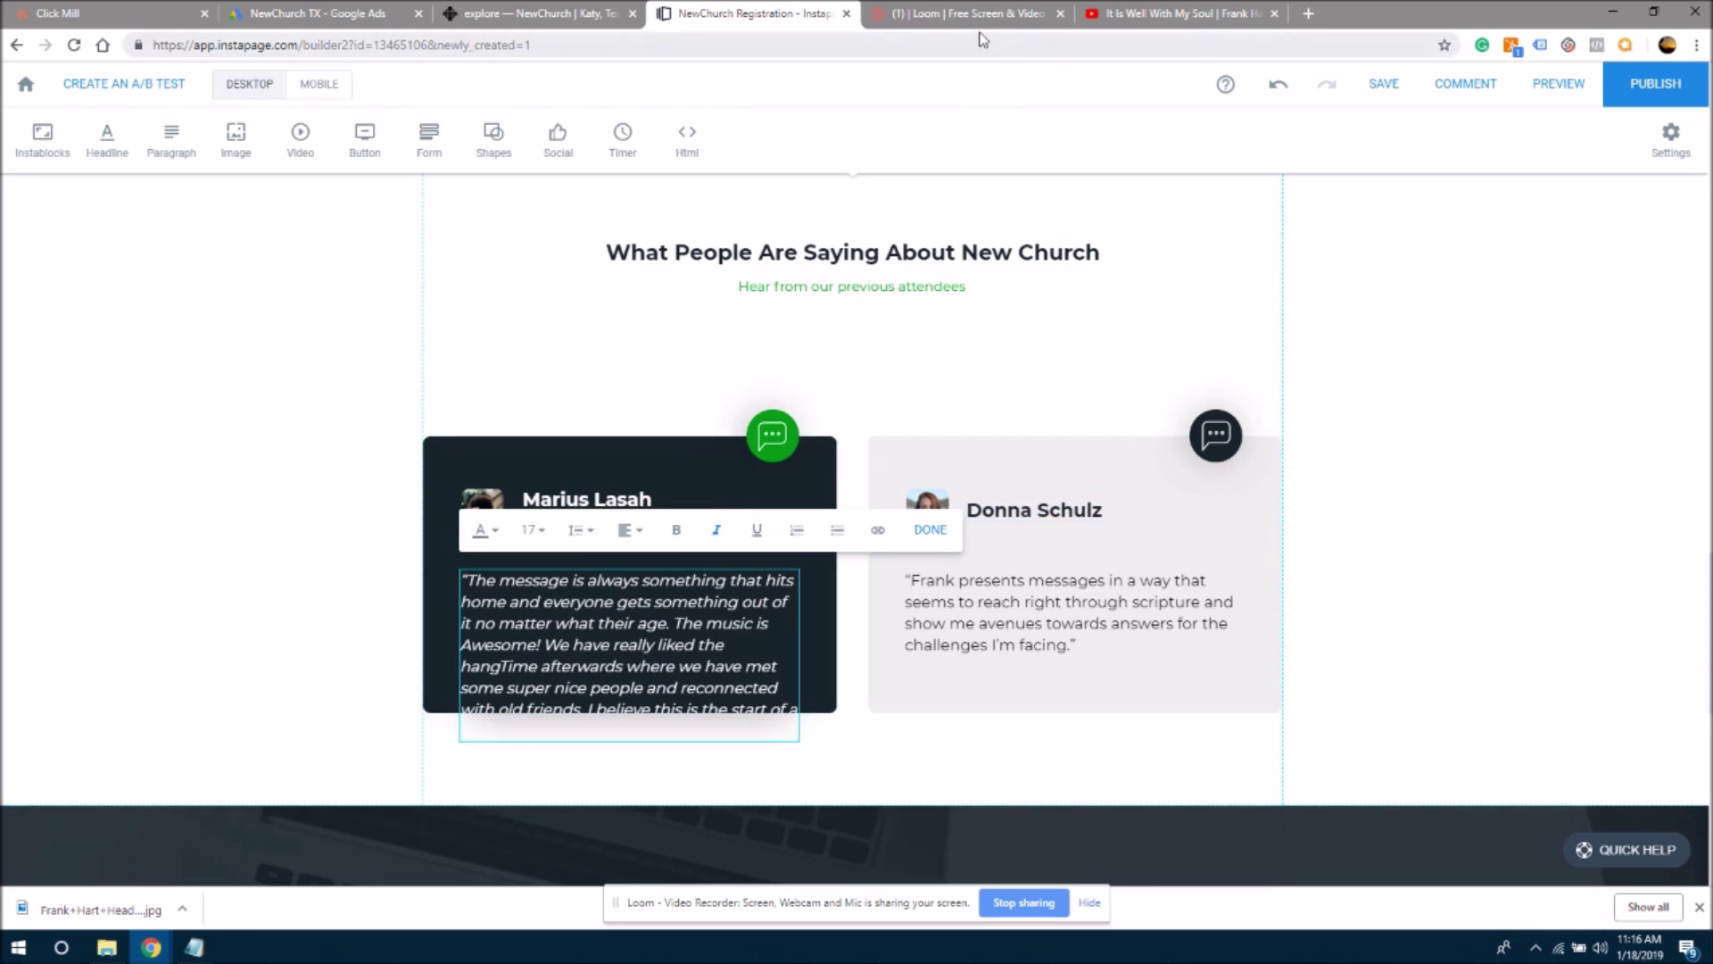
# - Put the second testimonial's author, without the dash, in the left heading and delete its job title
pyautogui.click(486, 16)
pyautogui.click(697, 355)
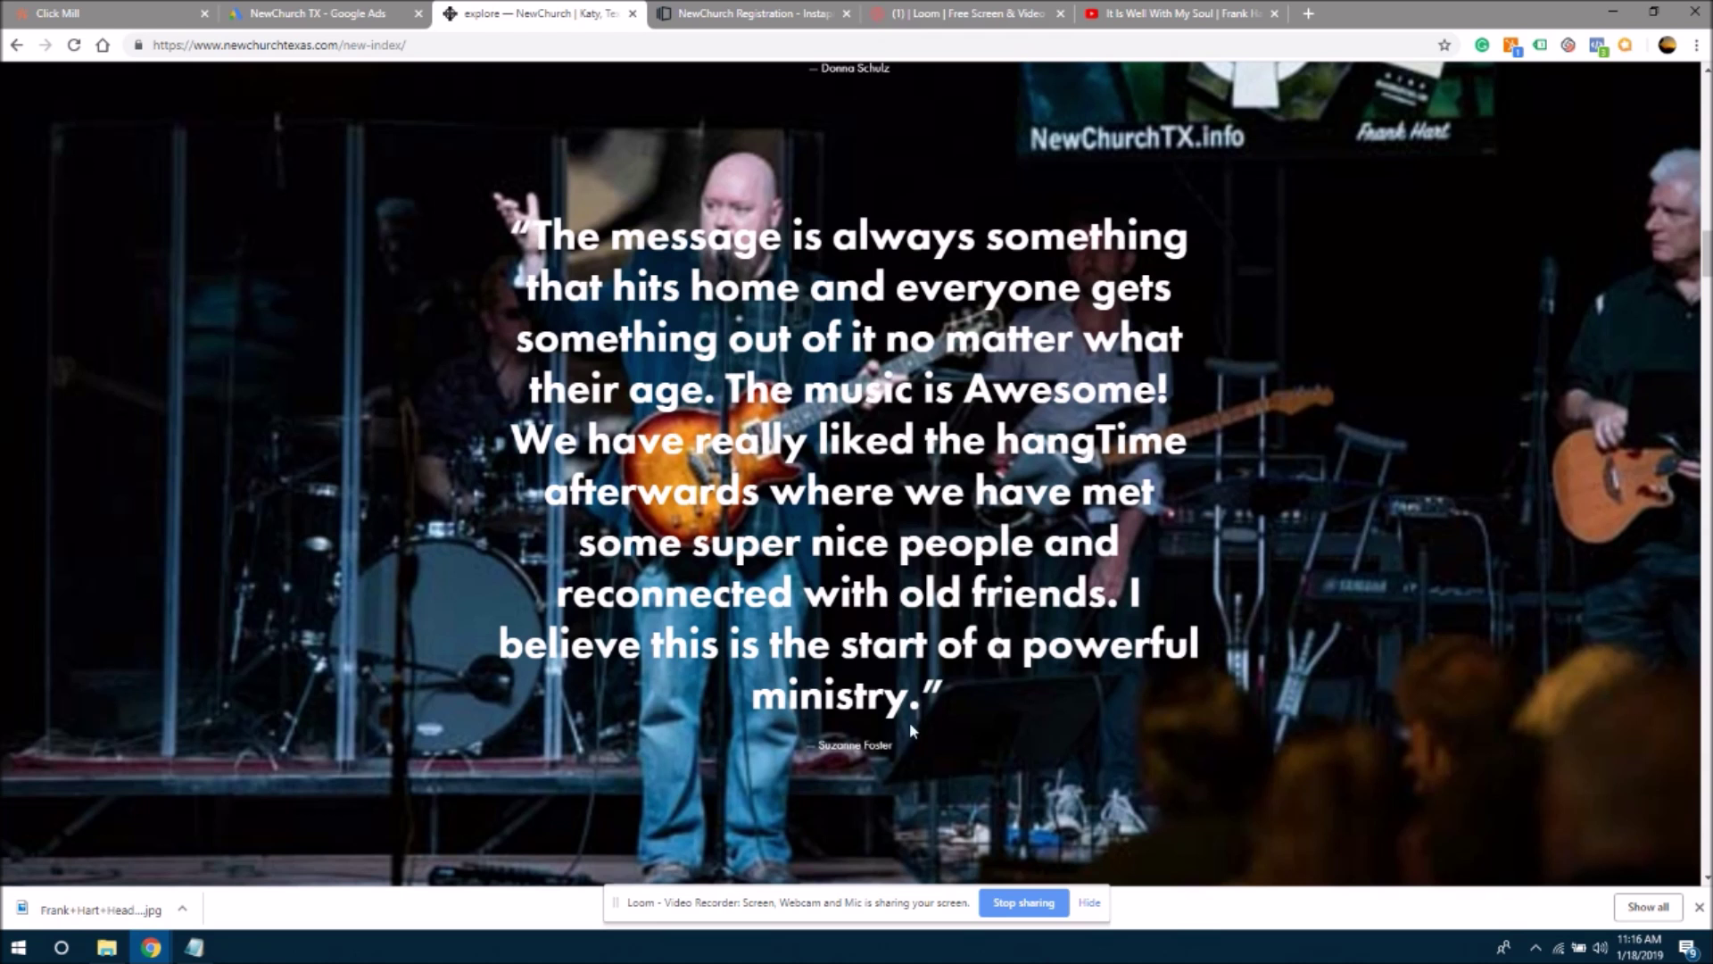
pyautogui.moveTo(910, 746); pyautogui.dragTo(789, 754)
pyautogui.hotkey('ctrl', 'c')
pyautogui.hotkey('ctrl', 'Tab')
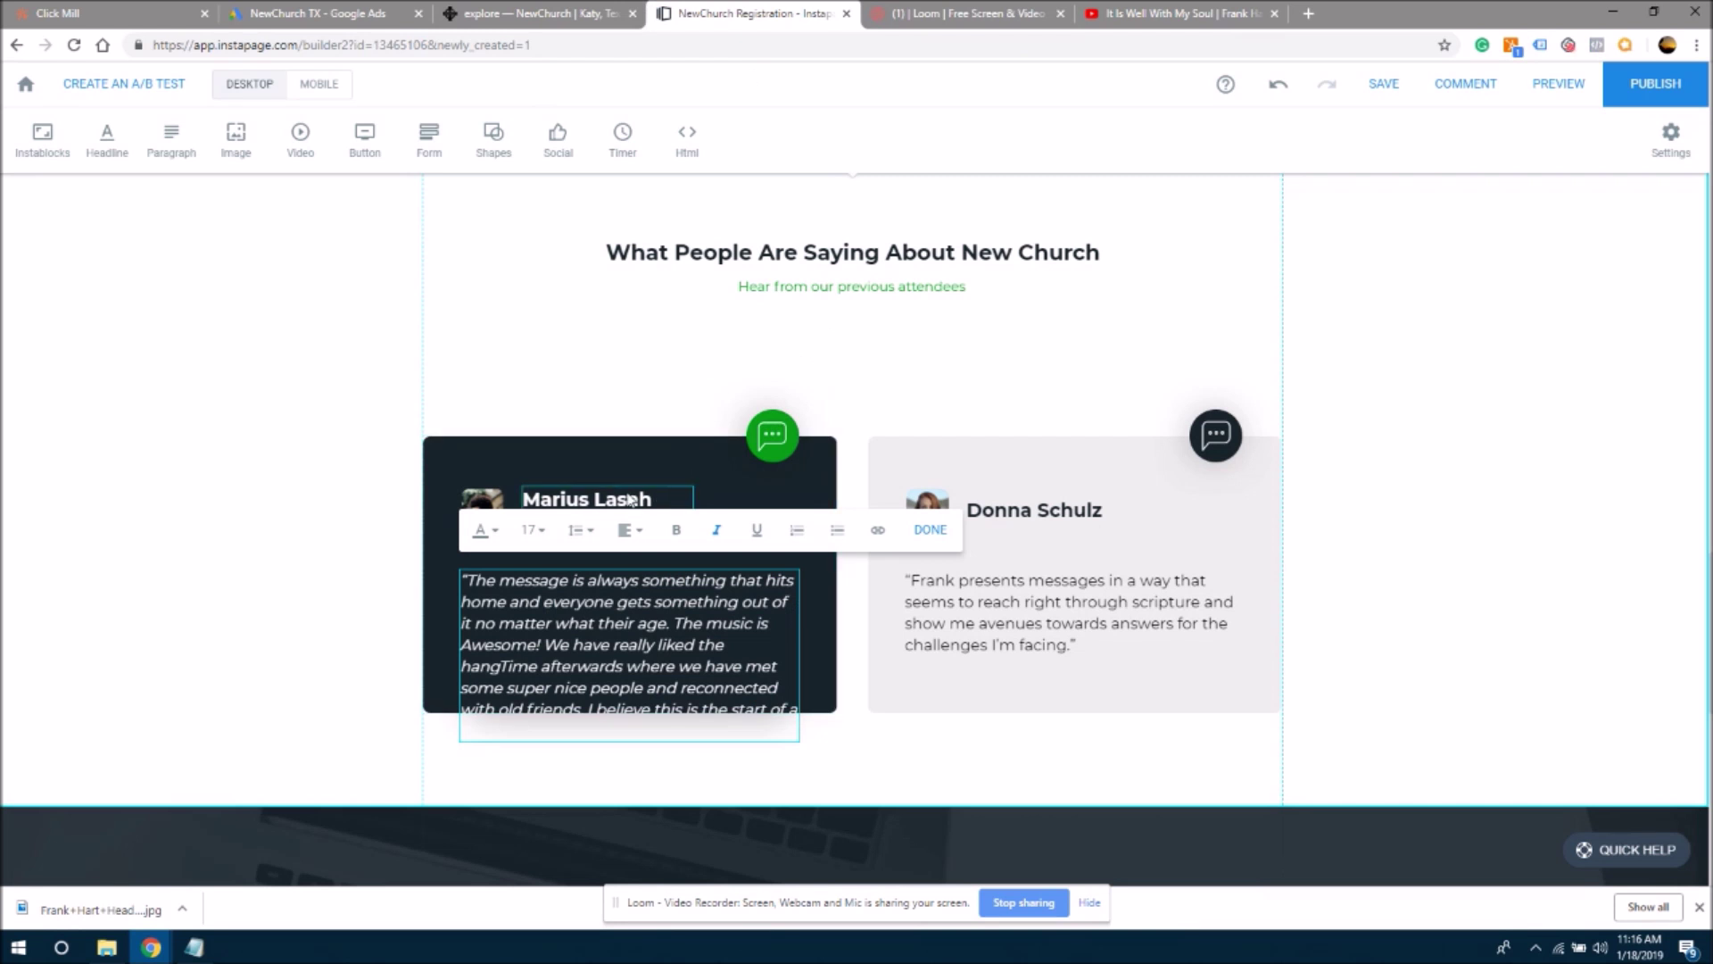
pyautogui.click(629, 499)
pyautogui.moveTo(654, 500); pyautogui.dragTo(524, 500)
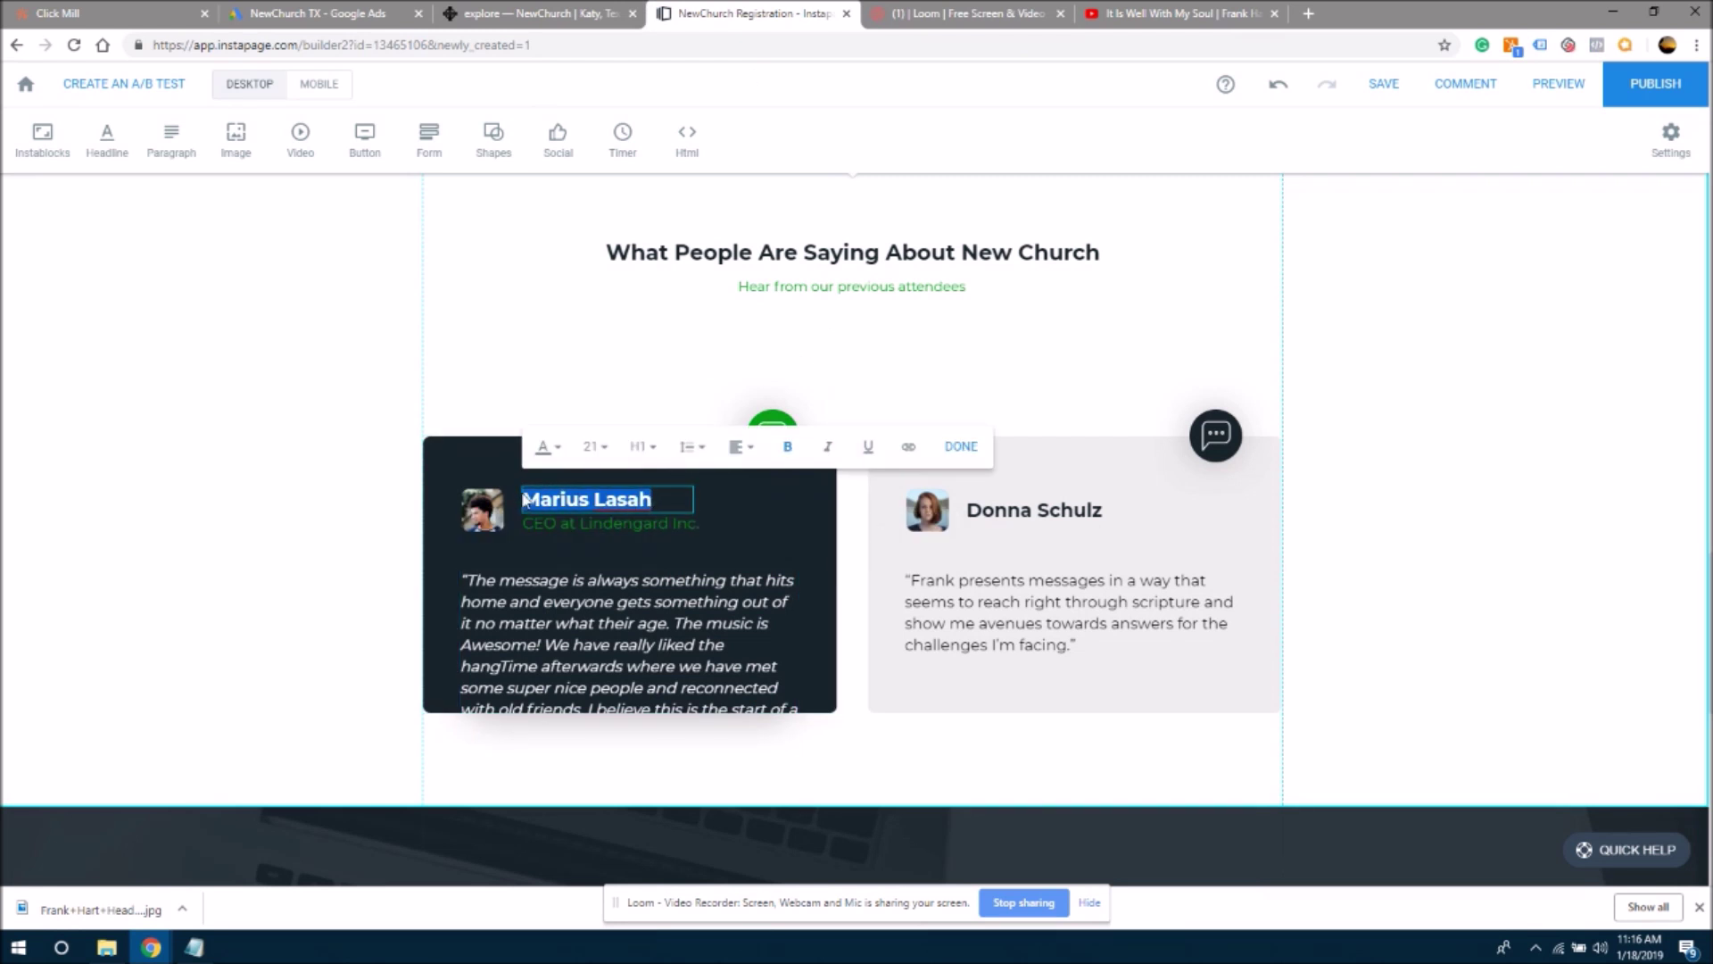
pyautogui.hotkey('ctrl', 'v')
pyautogui.click(546, 499)
pyautogui.press('BackSpace')
pyautogui.press('BackSpace')
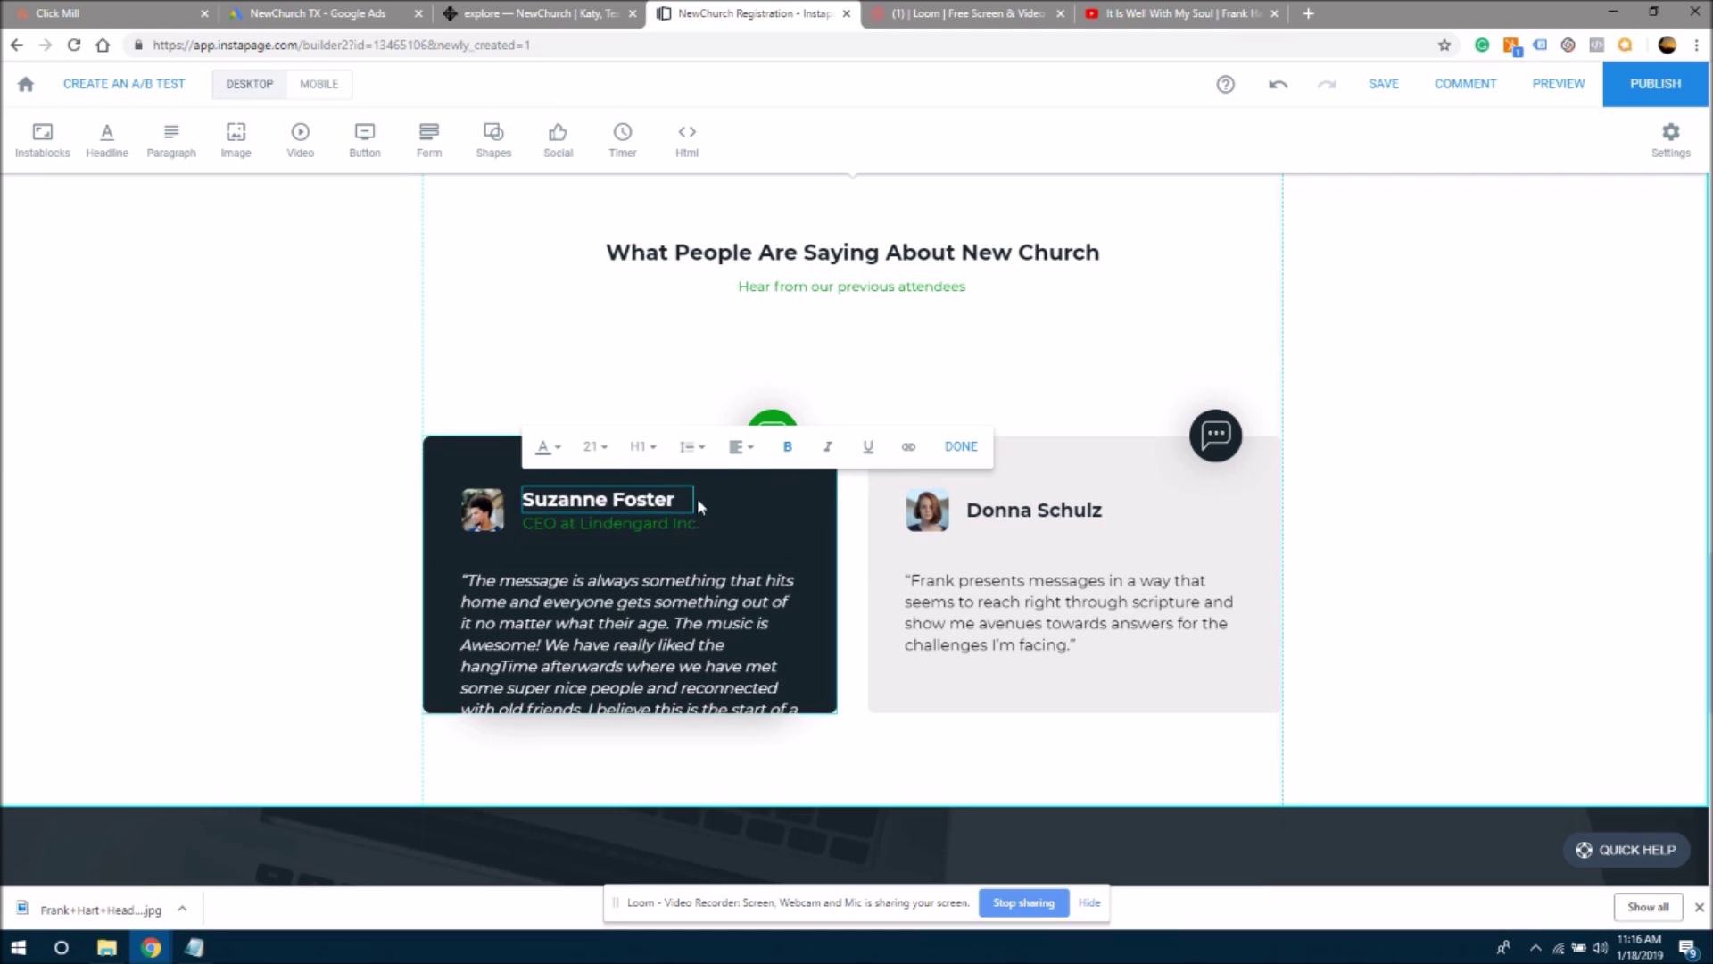
pyautogui.click(710, 498)
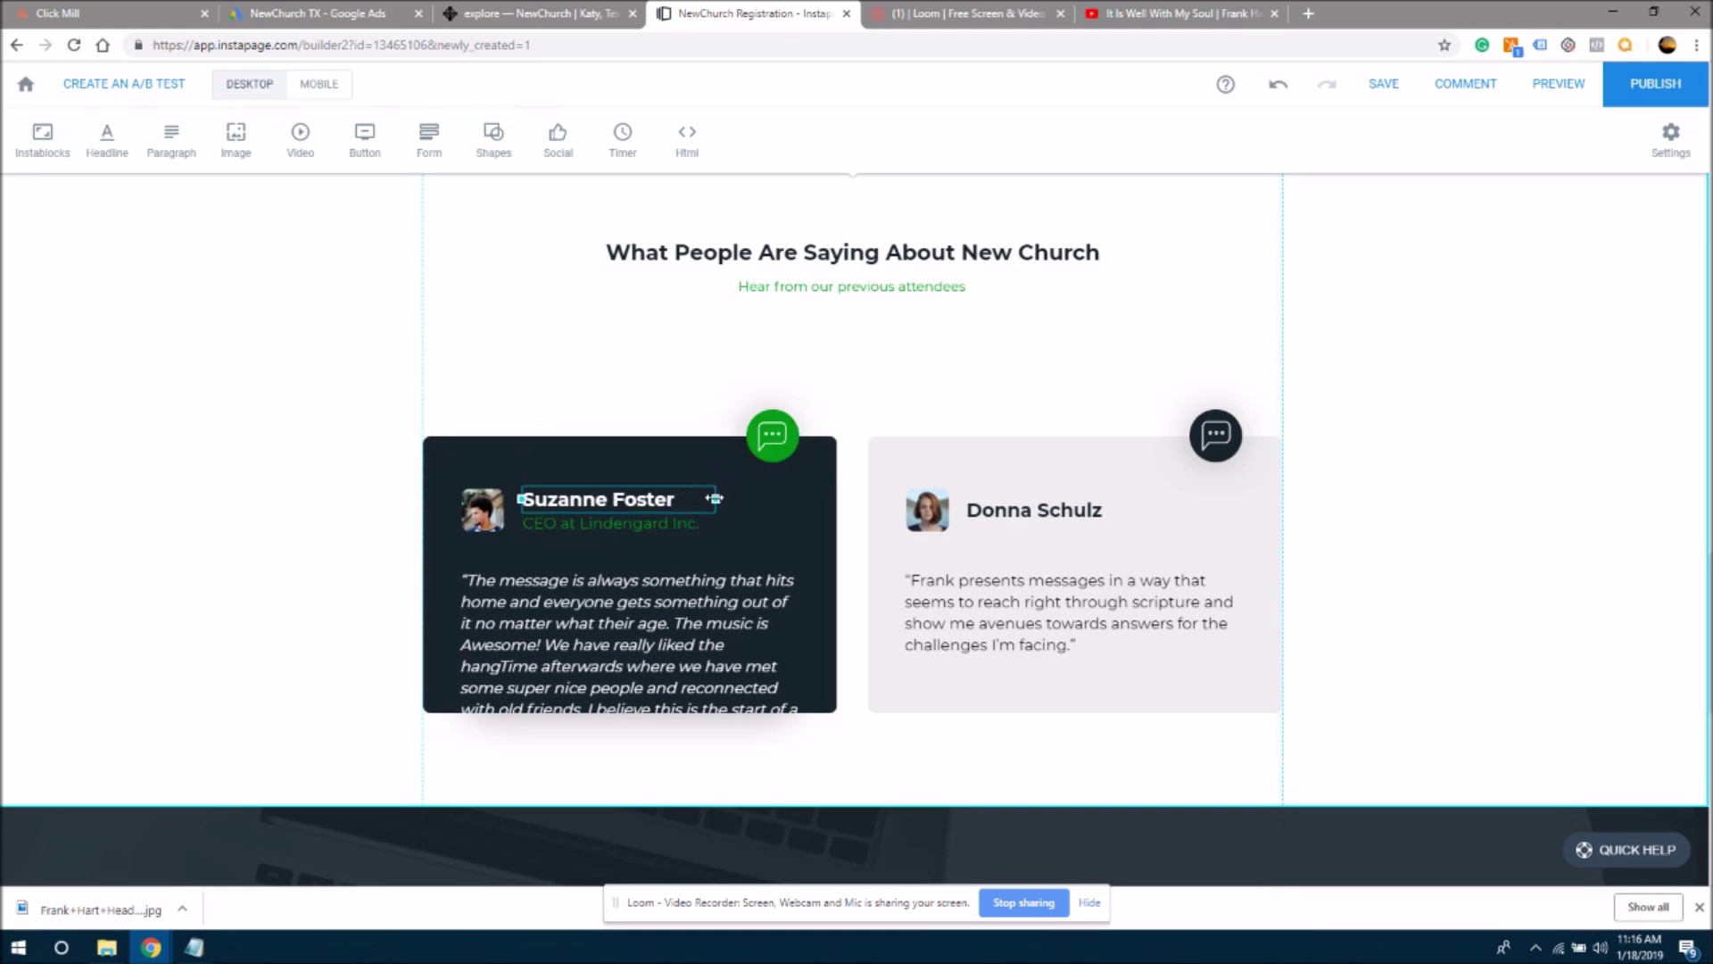
pyautogui.click(684, 521)
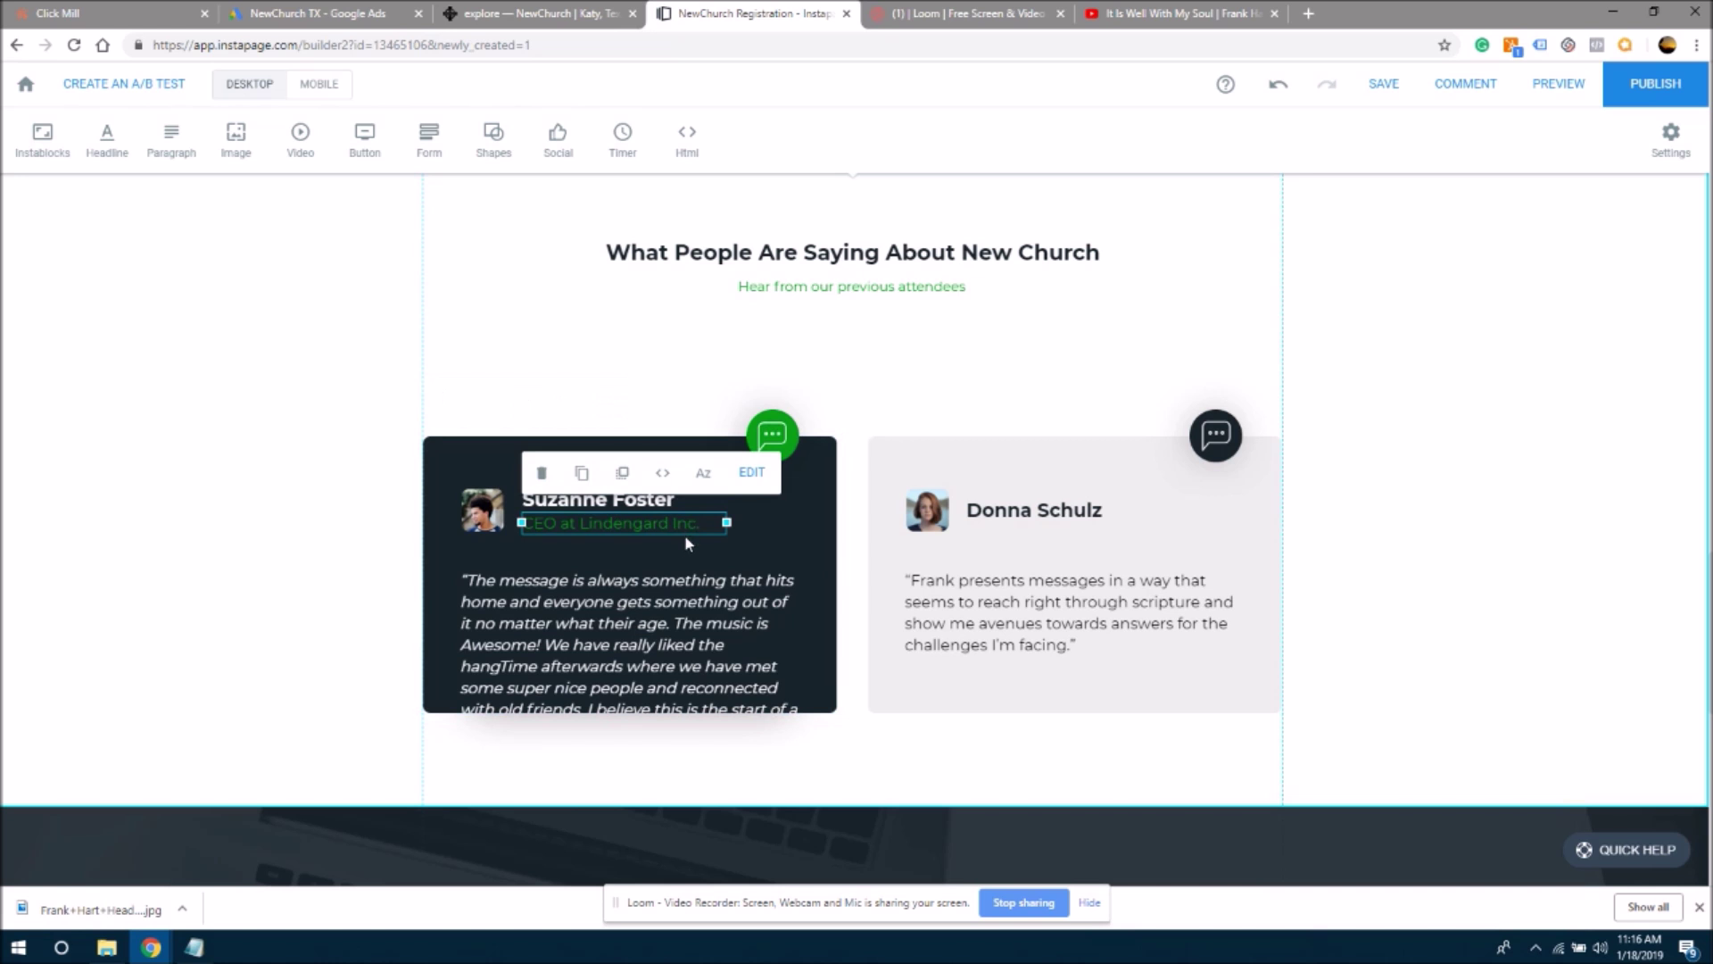
pyautogui.press('Delete')
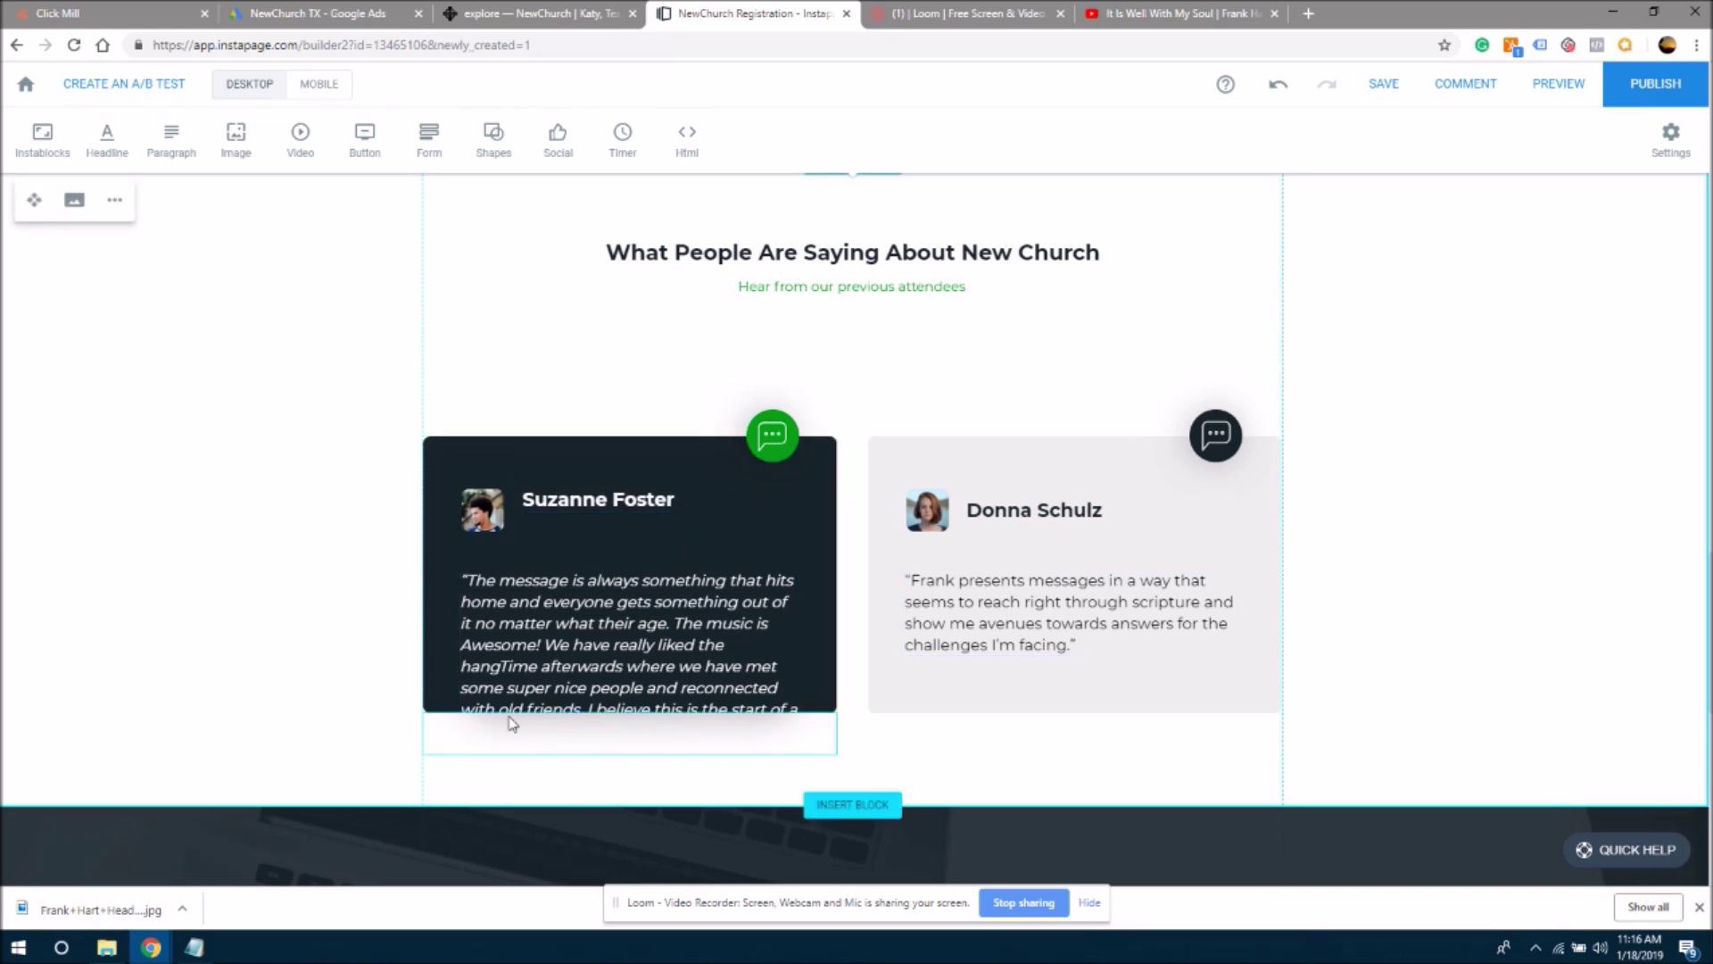
# - Lengthen the dark and light testimonial cards to equal height so the full quote shows
pyautogui.click(432, 596)
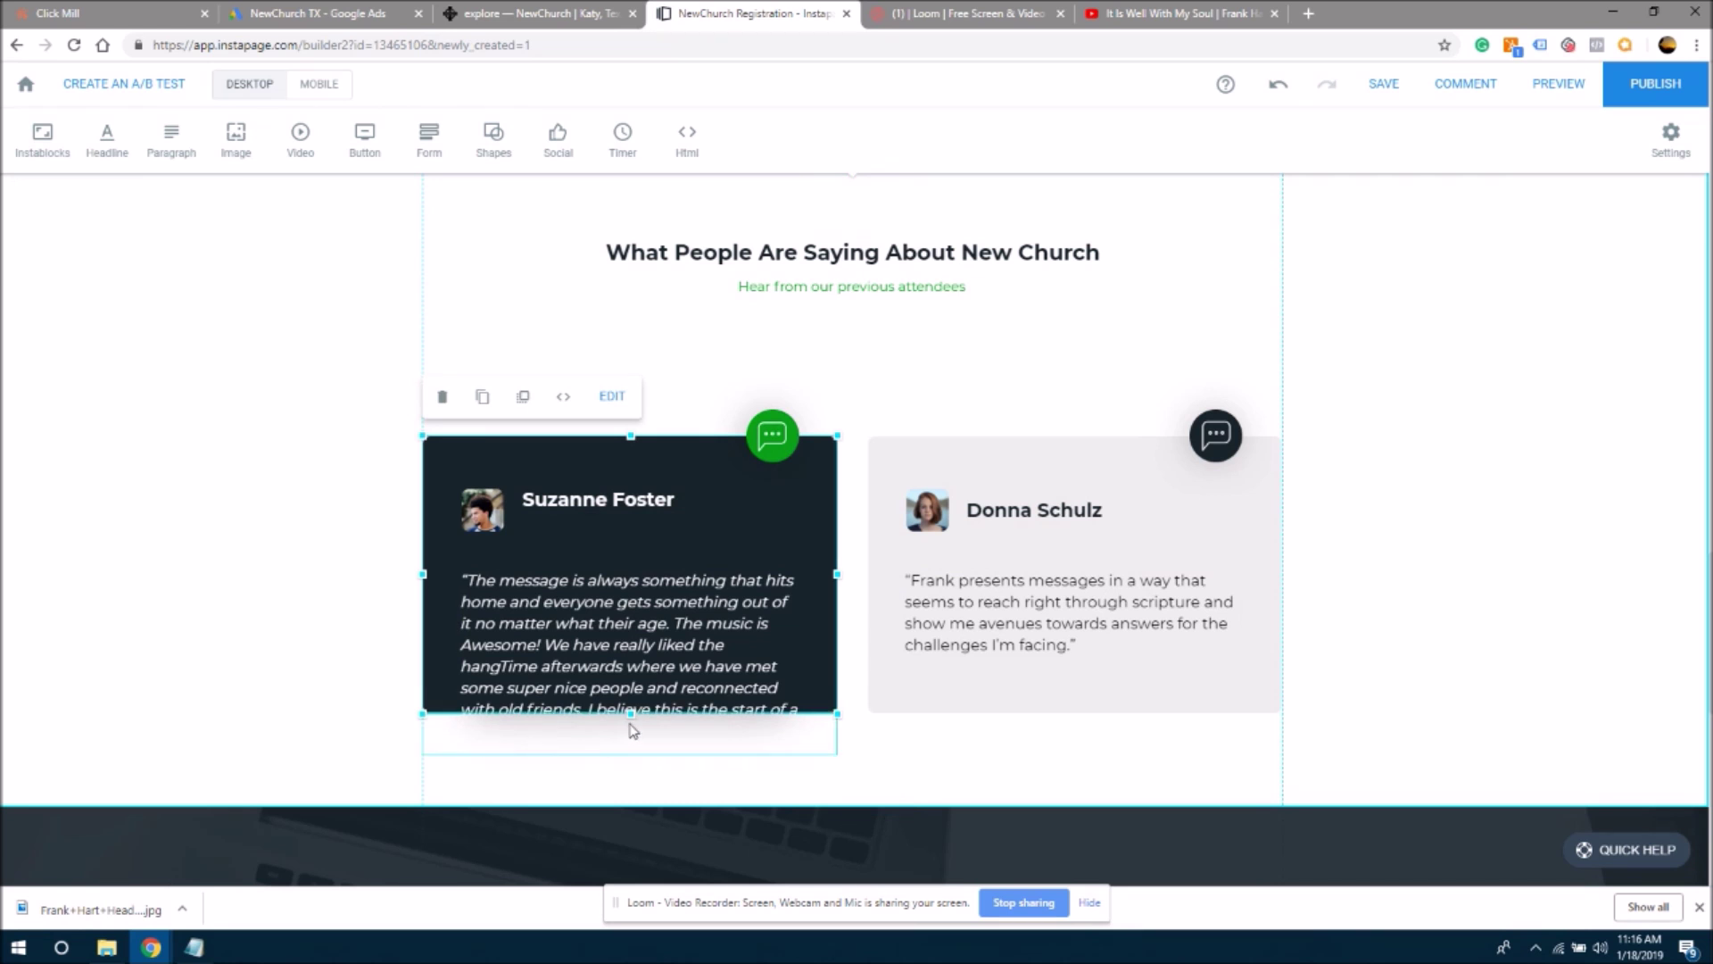
pyautogui.moveTo(630, 717); pyautogui.dragTo(674, 765)
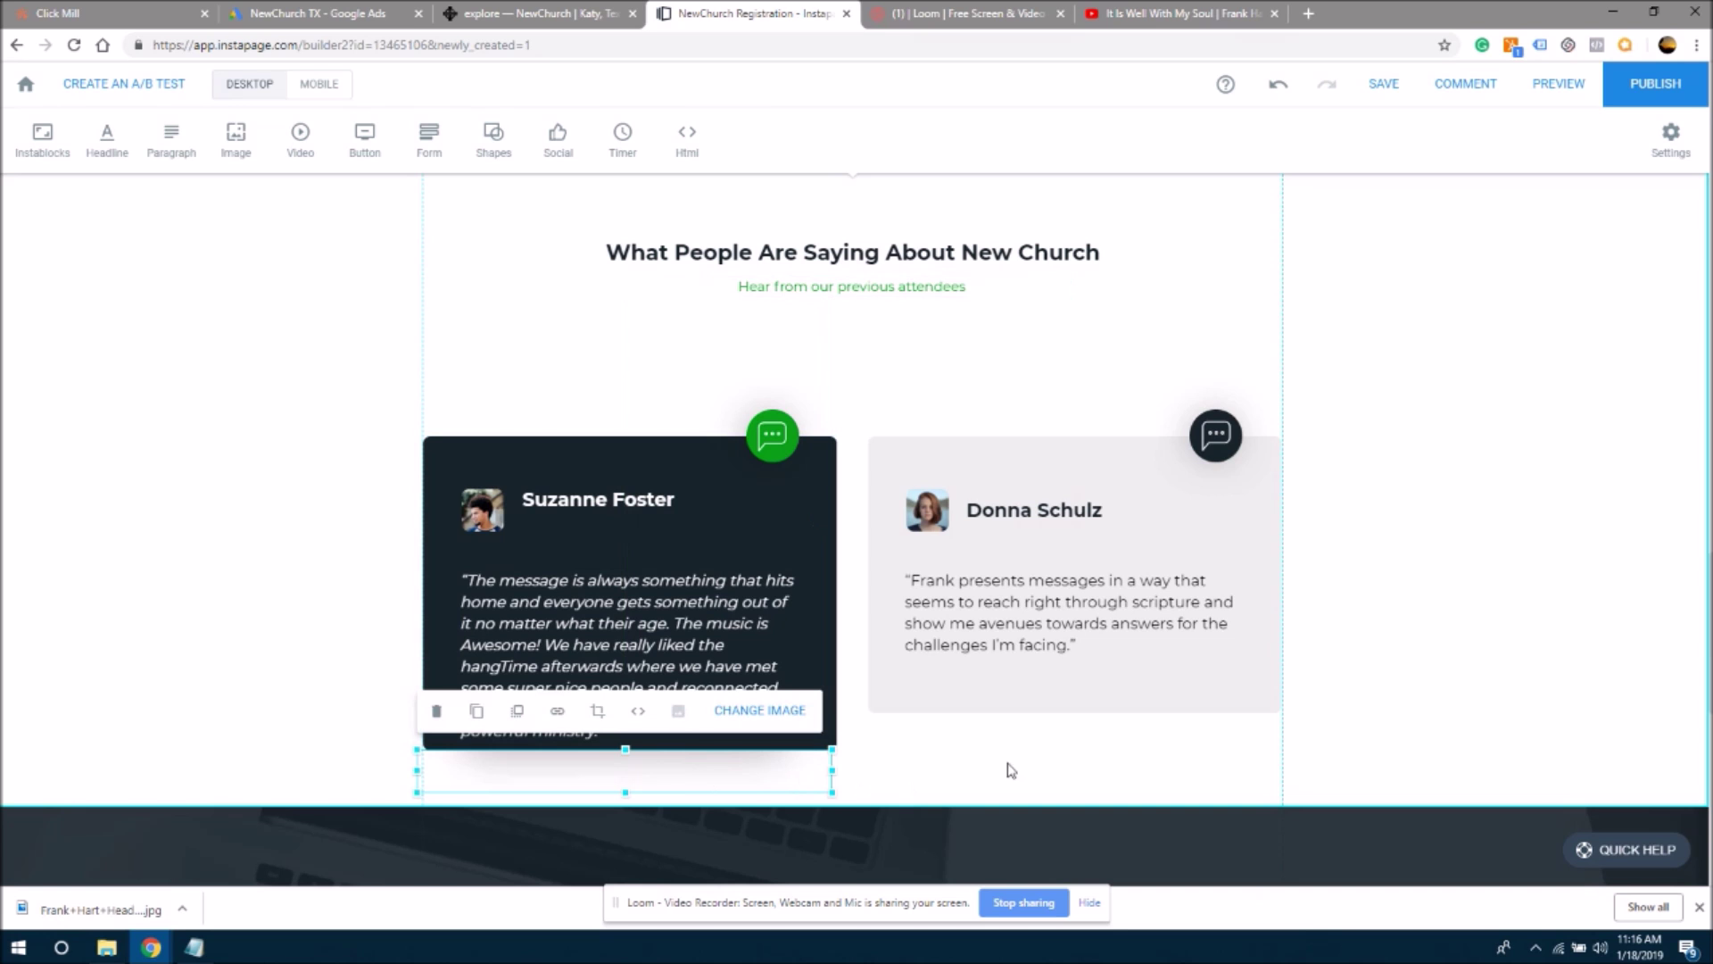
pyautogui.click(1013, 769)
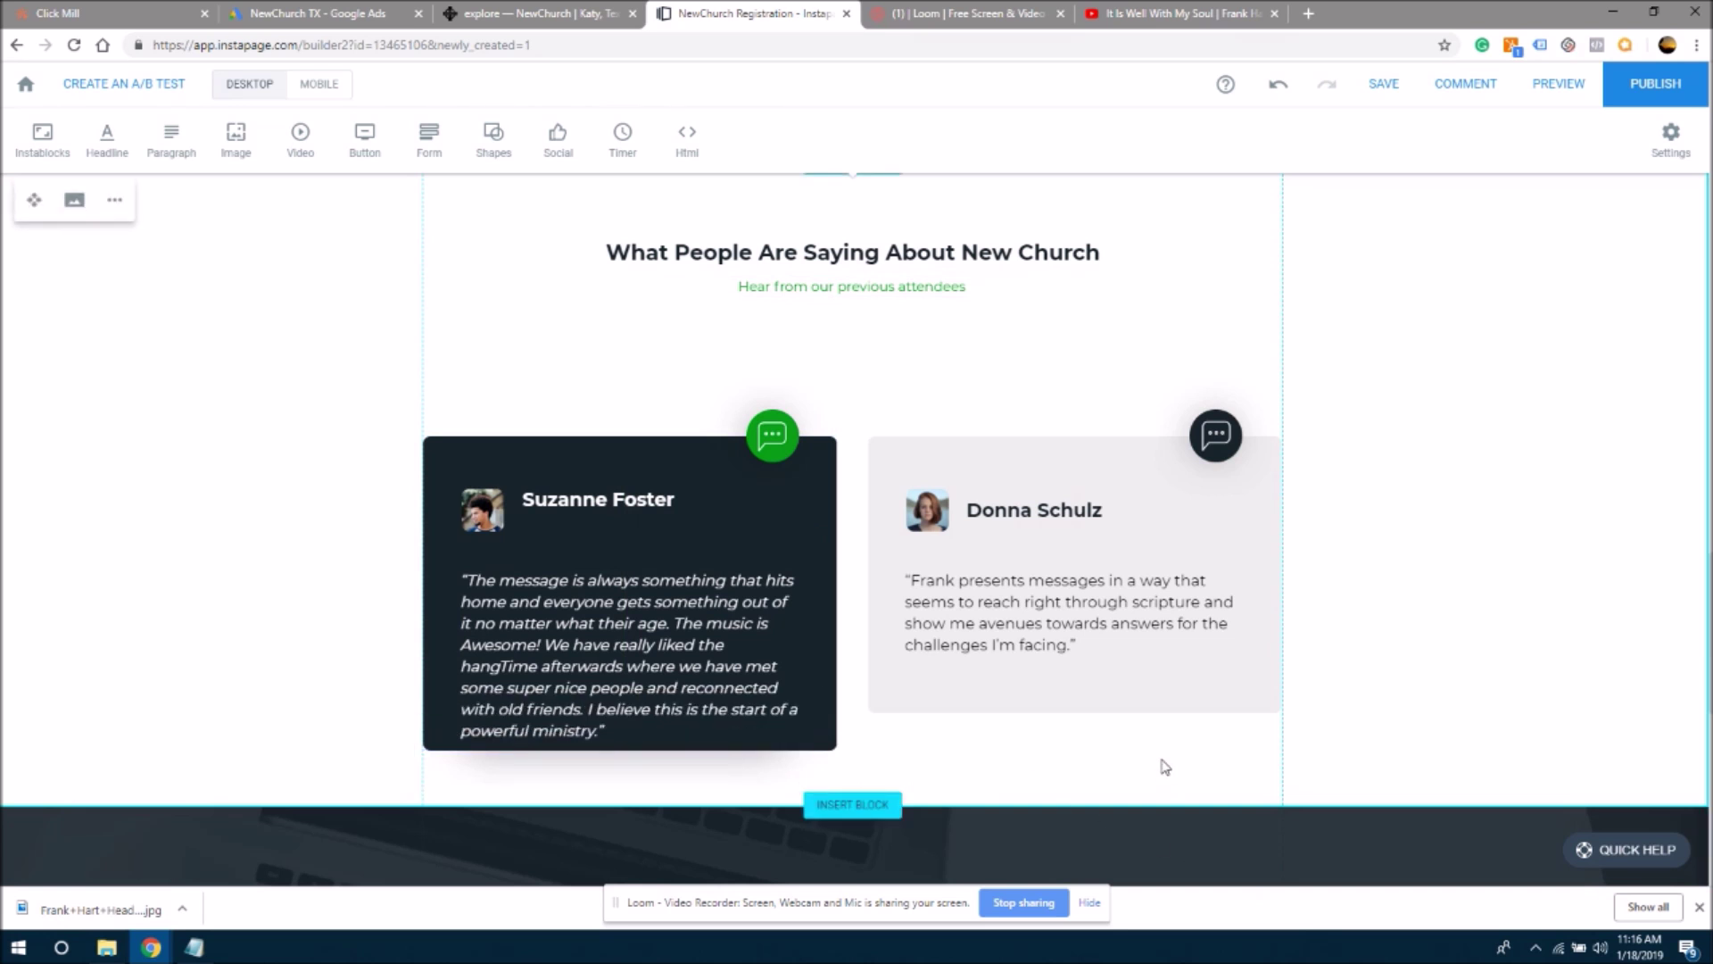
pyautogui.click(1084, 696)
pyautogui.moveTo(1075, 714); pyautogui.dragTo(1074, 753)
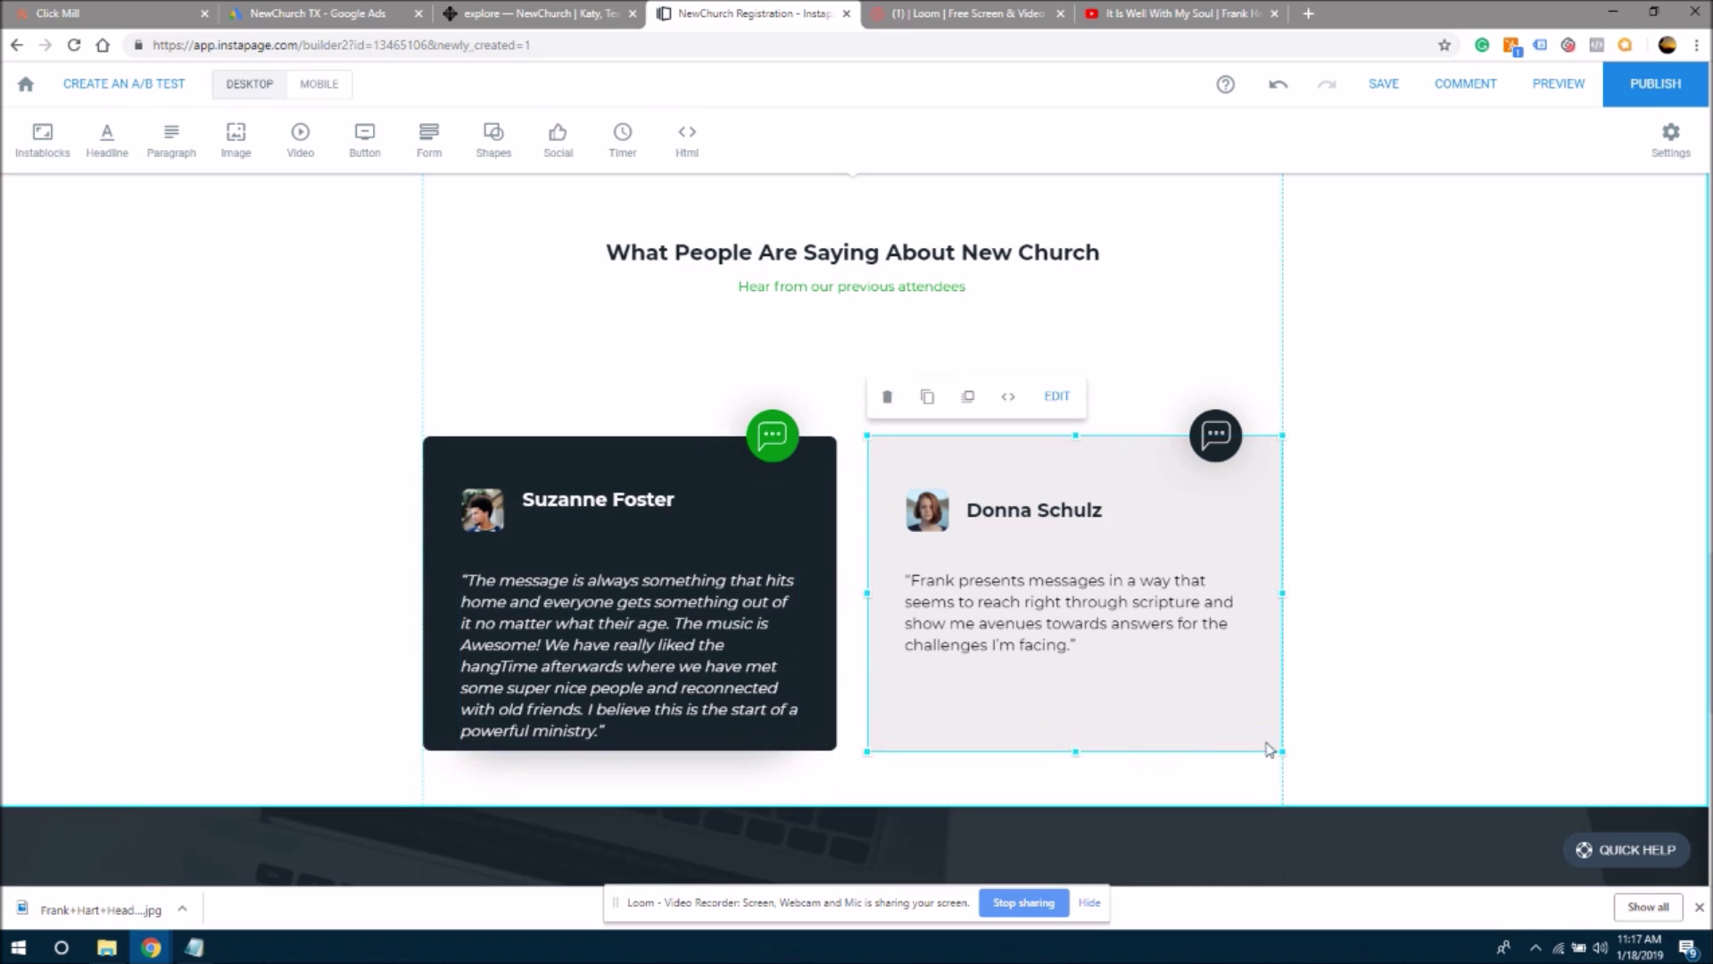
pyautogui.click(1459, 711)
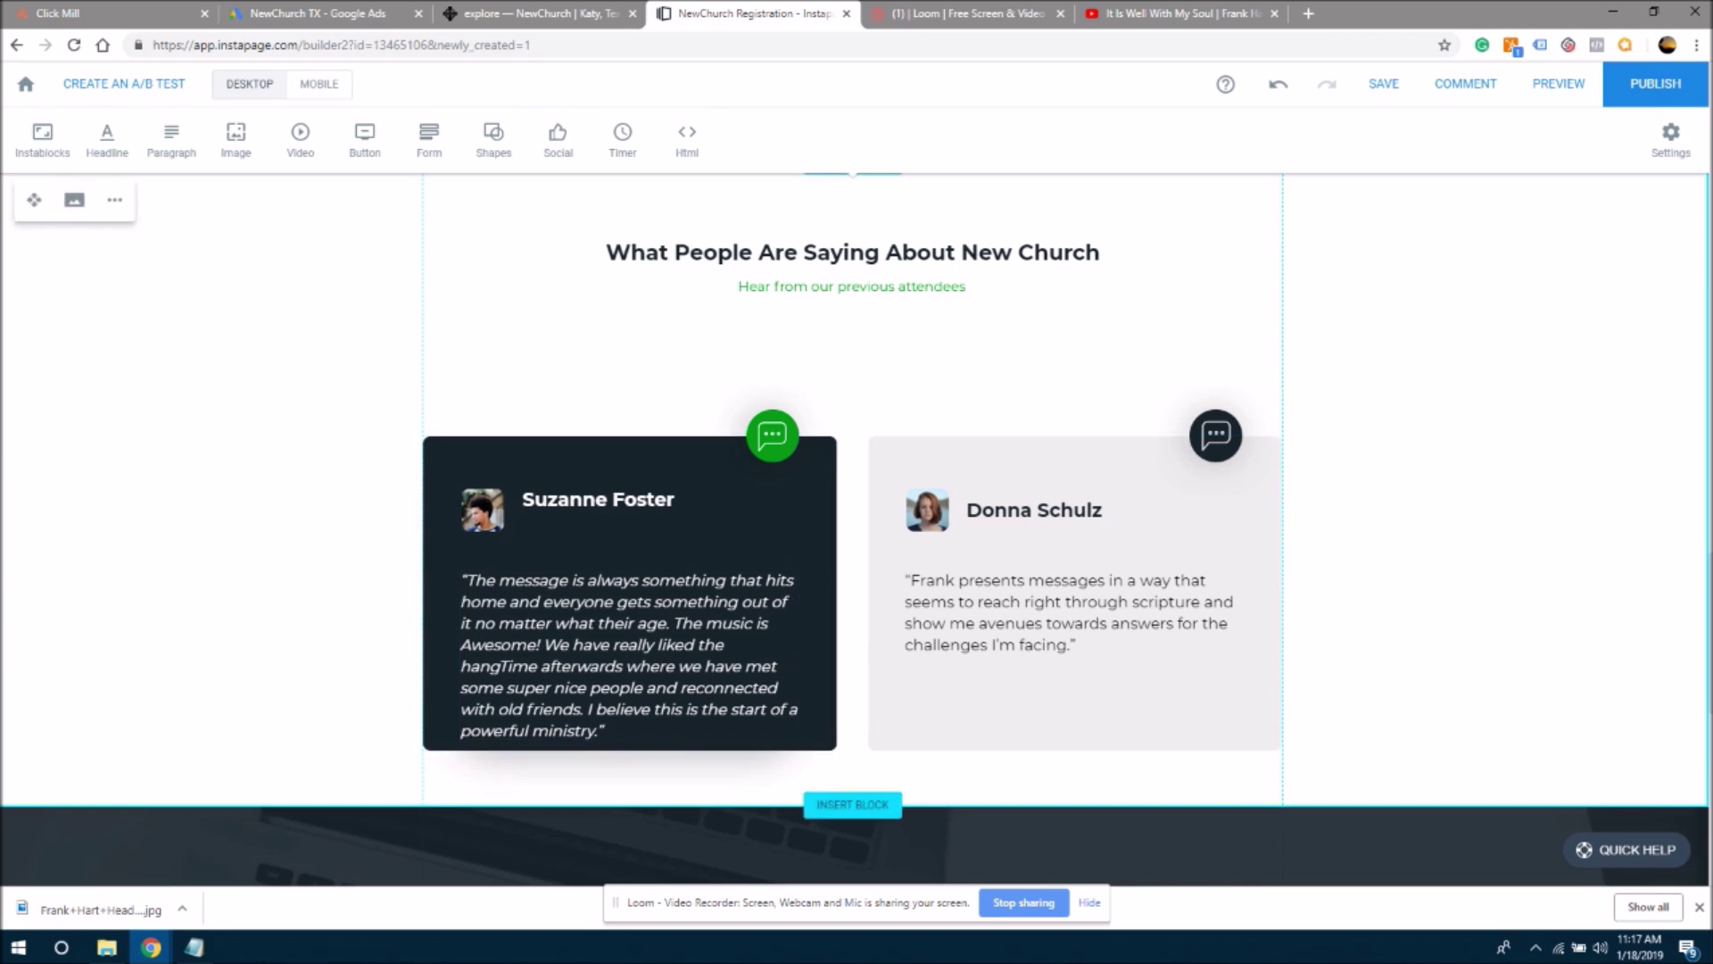
pyautogui.scroll(-3, 856, 535)
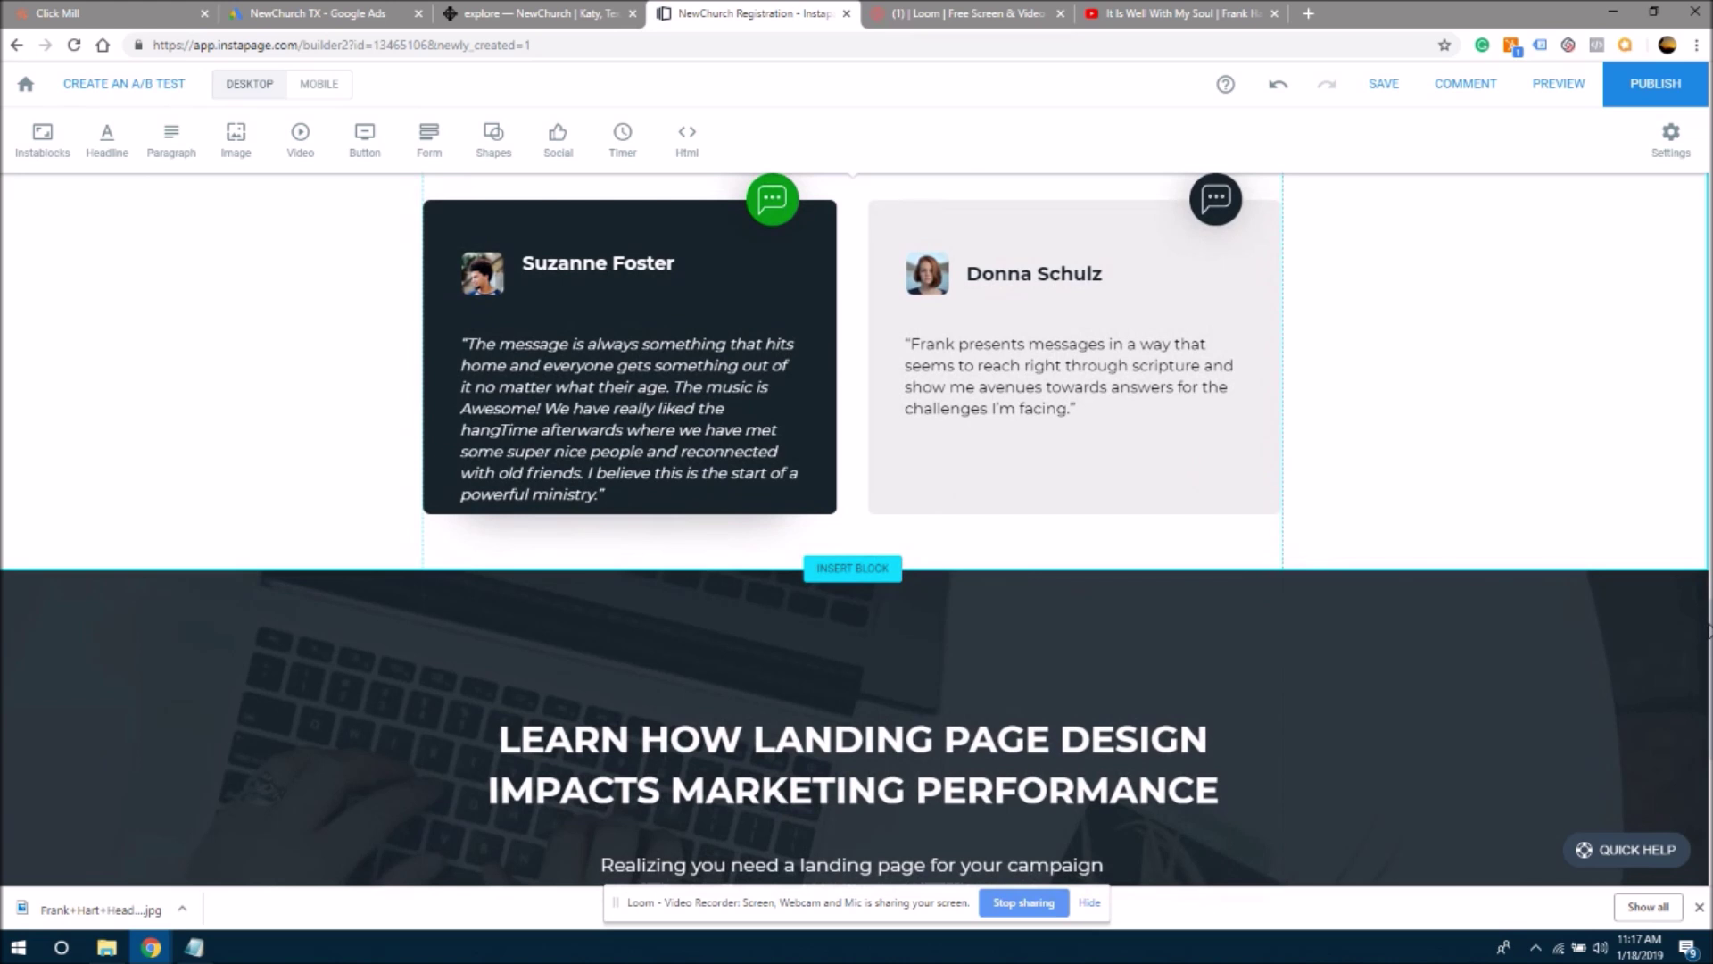
pyautogui.scroll(4, 571, 429)
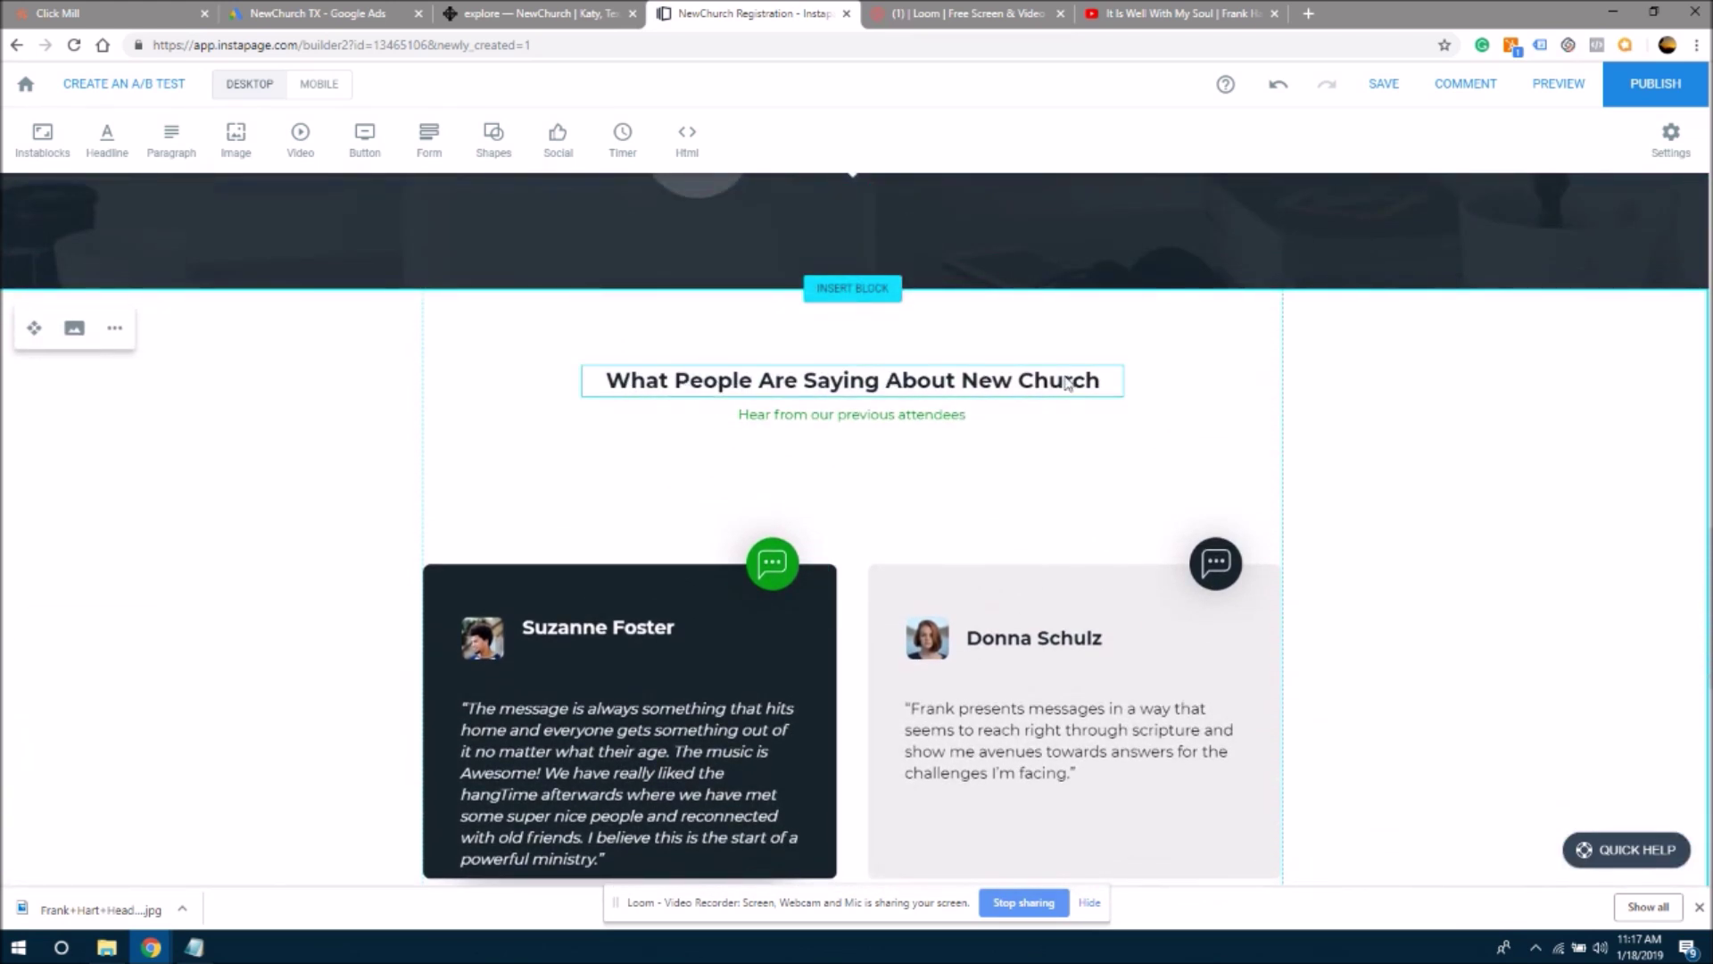
# - Delete the 'Hear from our previous attendees' subtitle and move the heading and both cards up together
pyautogui.click(945, 417)
pyautogui.press('Delete')
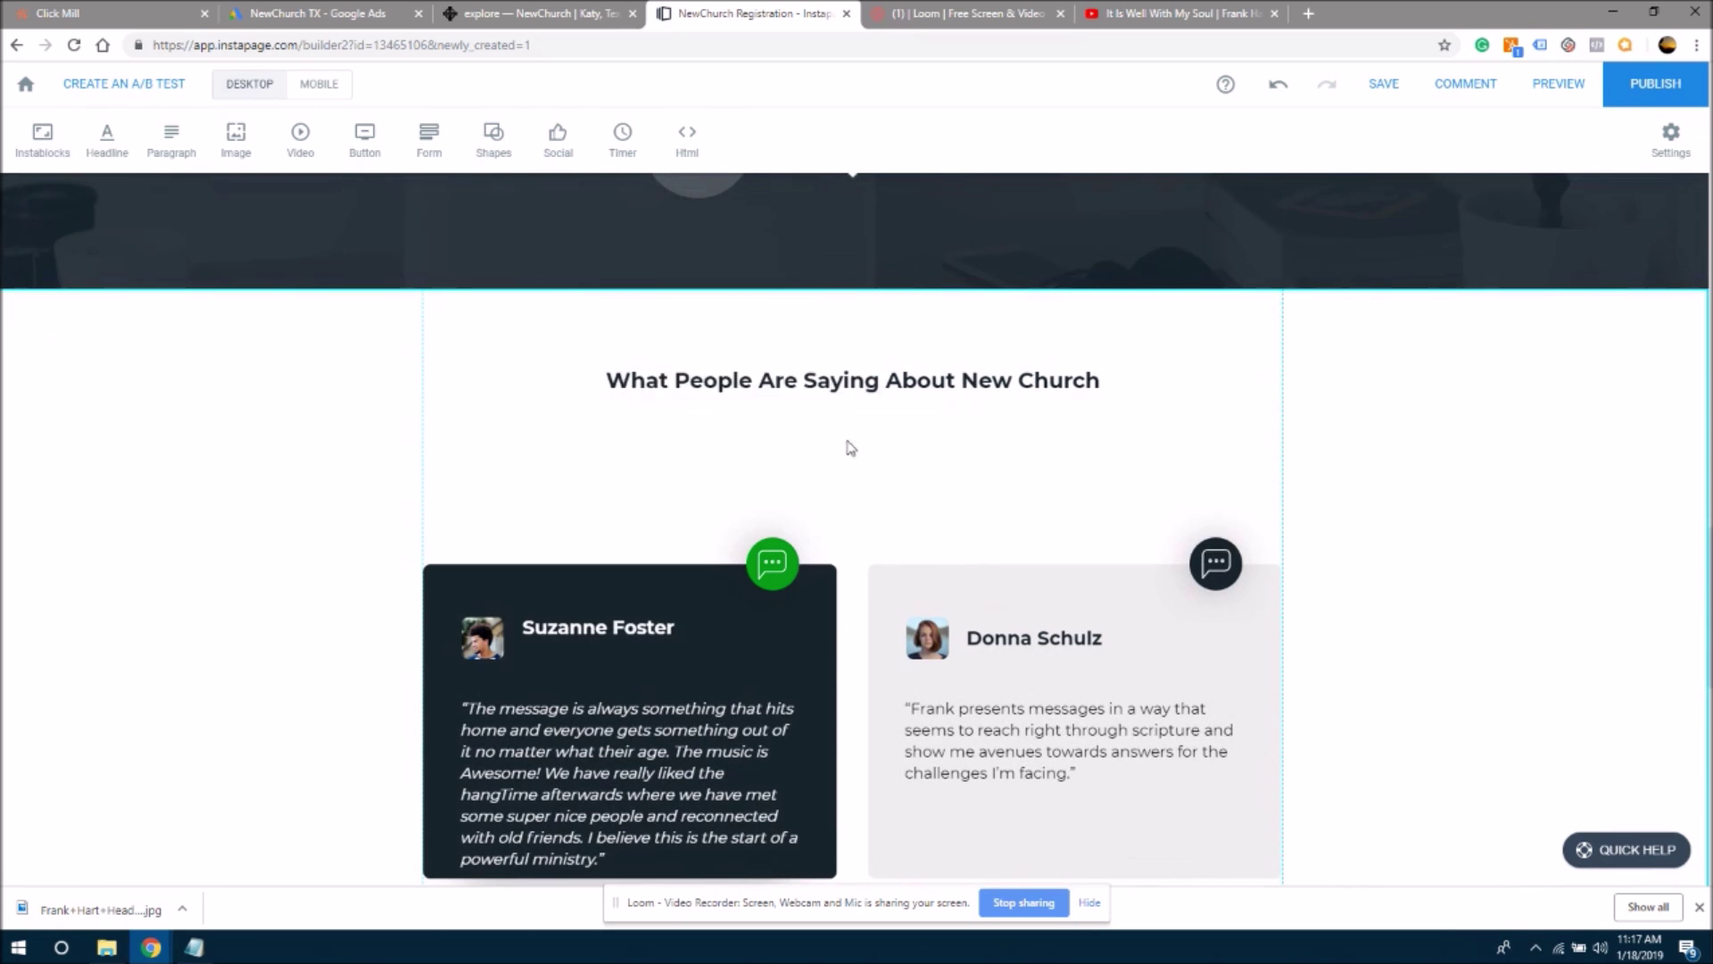
pyautogui.moveTo(822, 386)
pyautogui.mouseDown()
pyautogui.moveTo(823, 502)
pyautogui.moveTo(828, 473)
pyautogui.mouseUp()
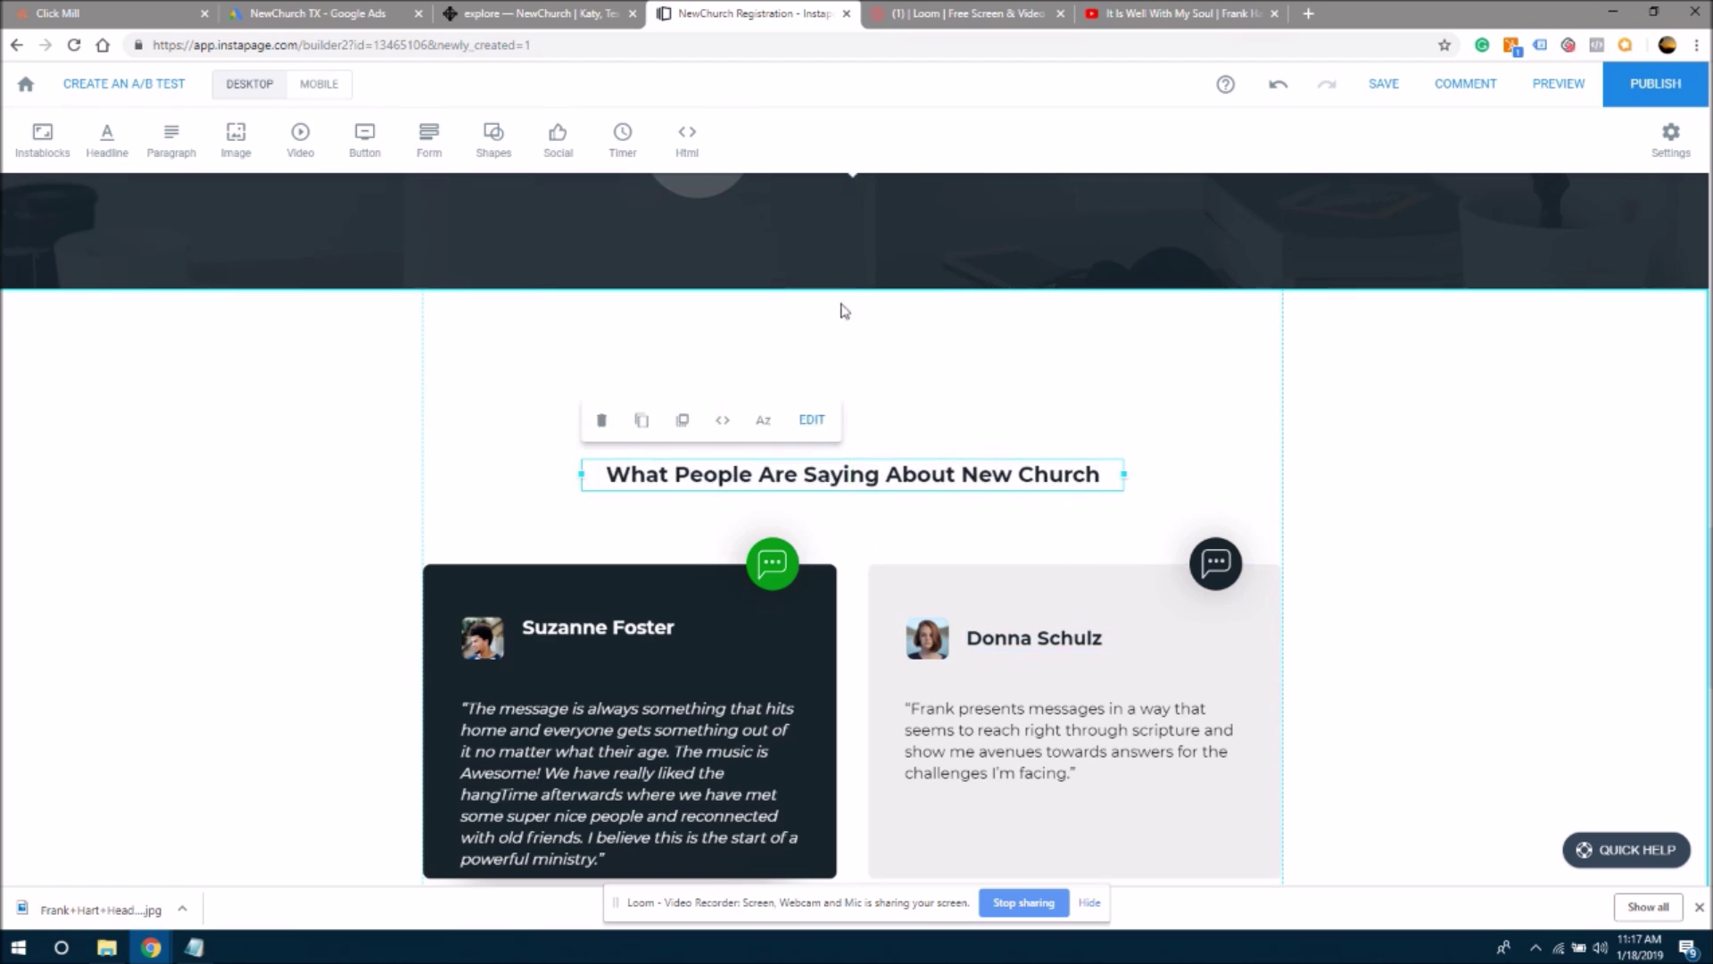
pyautogui.moveTo(876, 292); pyautogui.dragTo(862, 251)
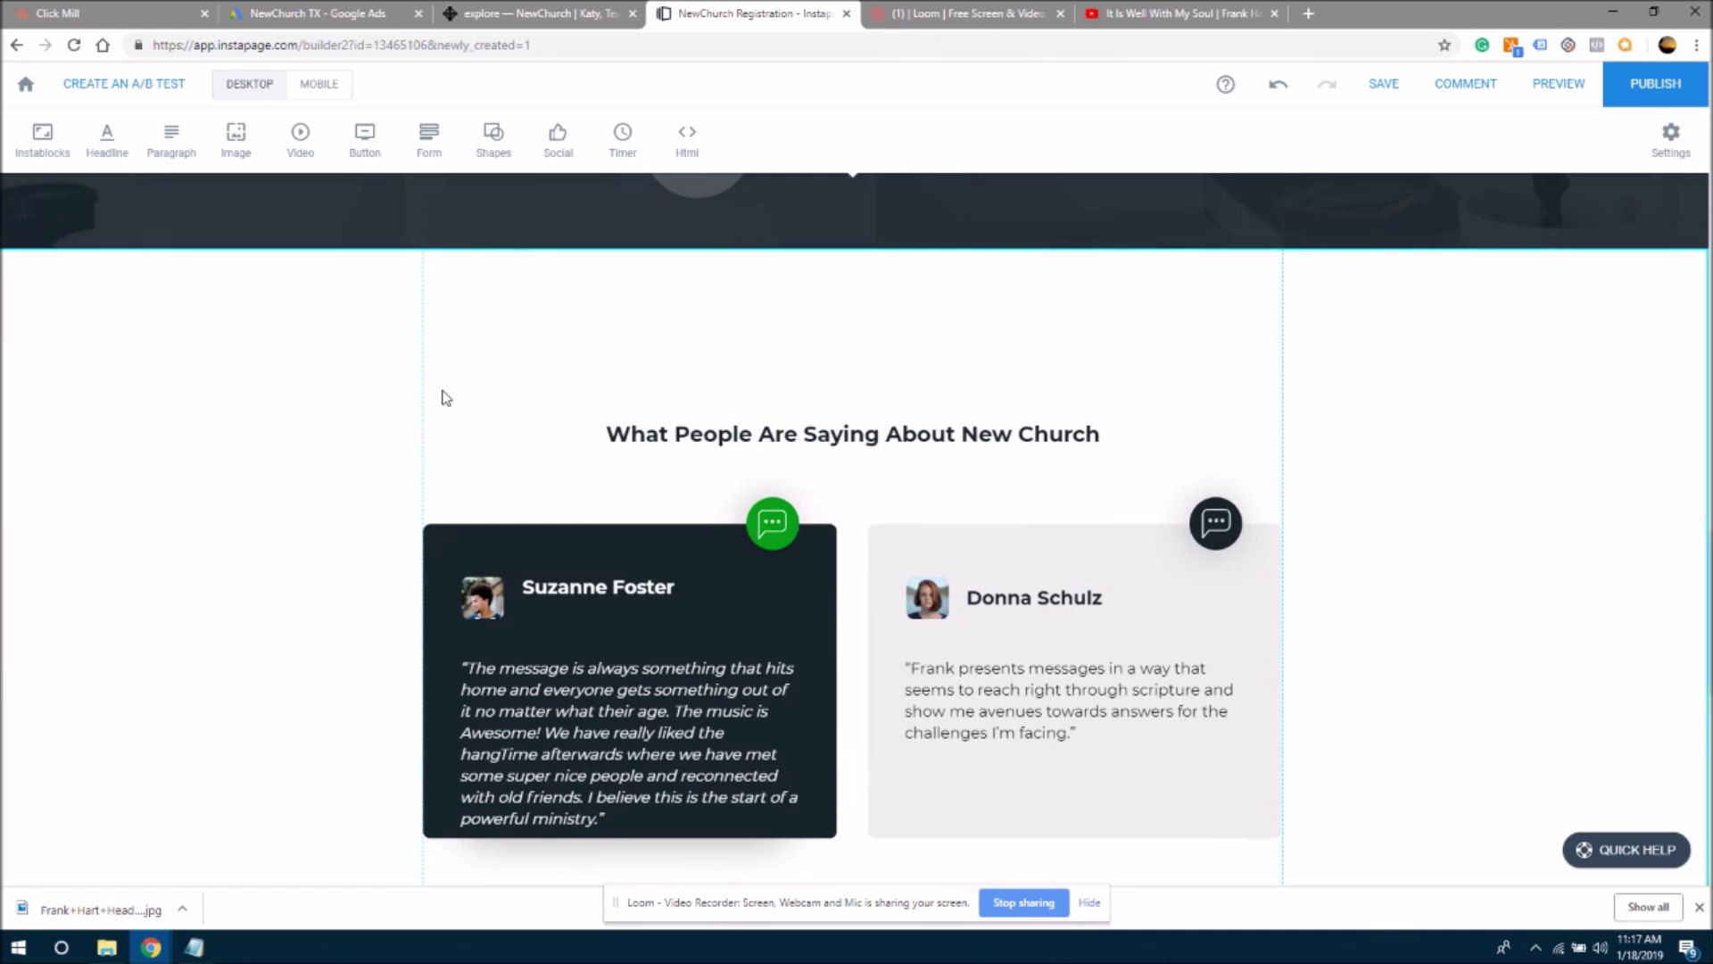
pyautogui.moveTo(451, 390); pyautogui.dragTo(1215, 861)
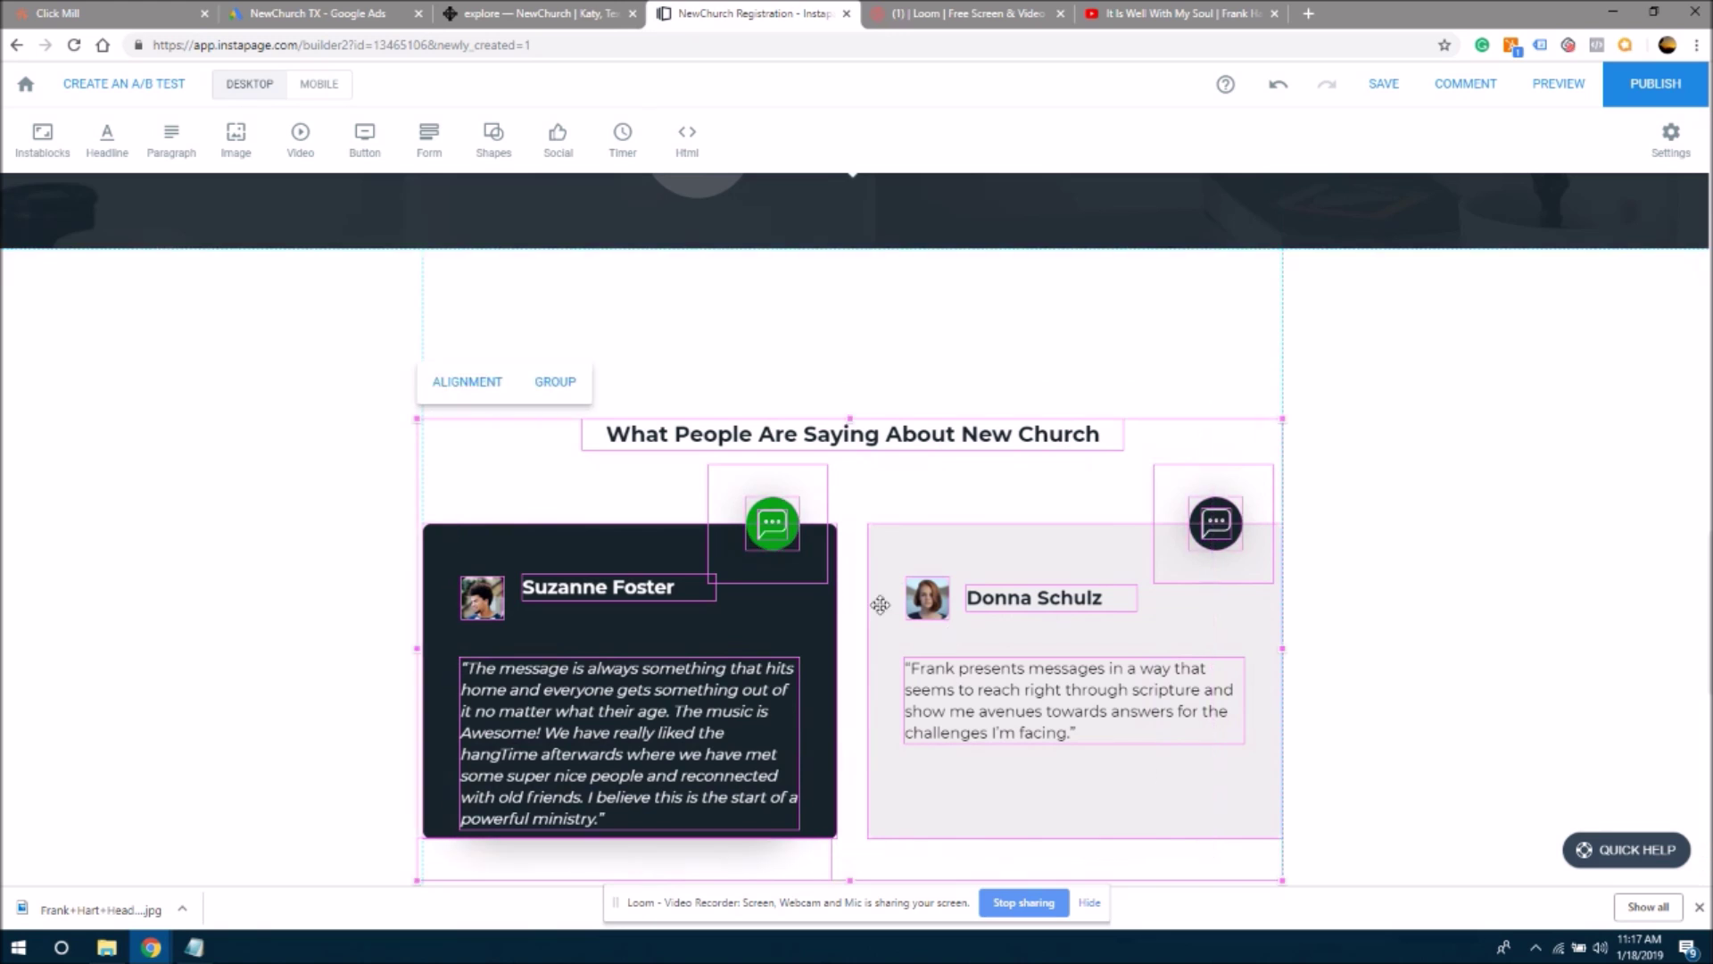
pyautogui.moveTo(876, 593); pyautogui.dragTo(878, 471)
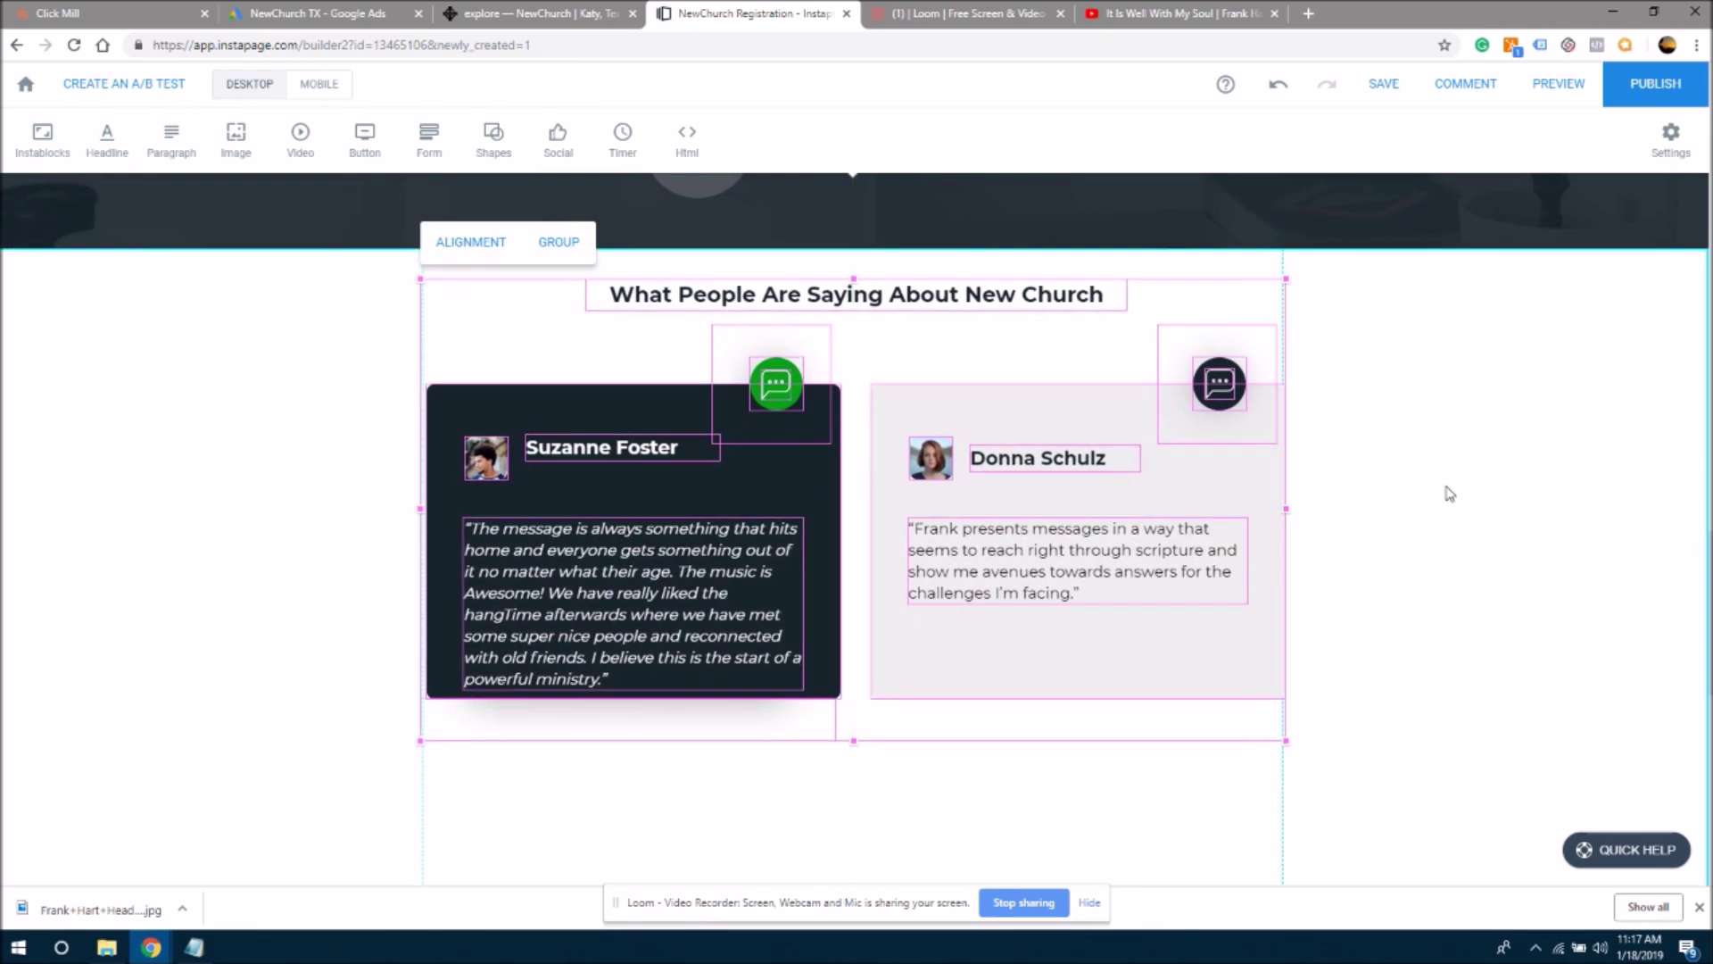
pyautogui.click(1486, 477)
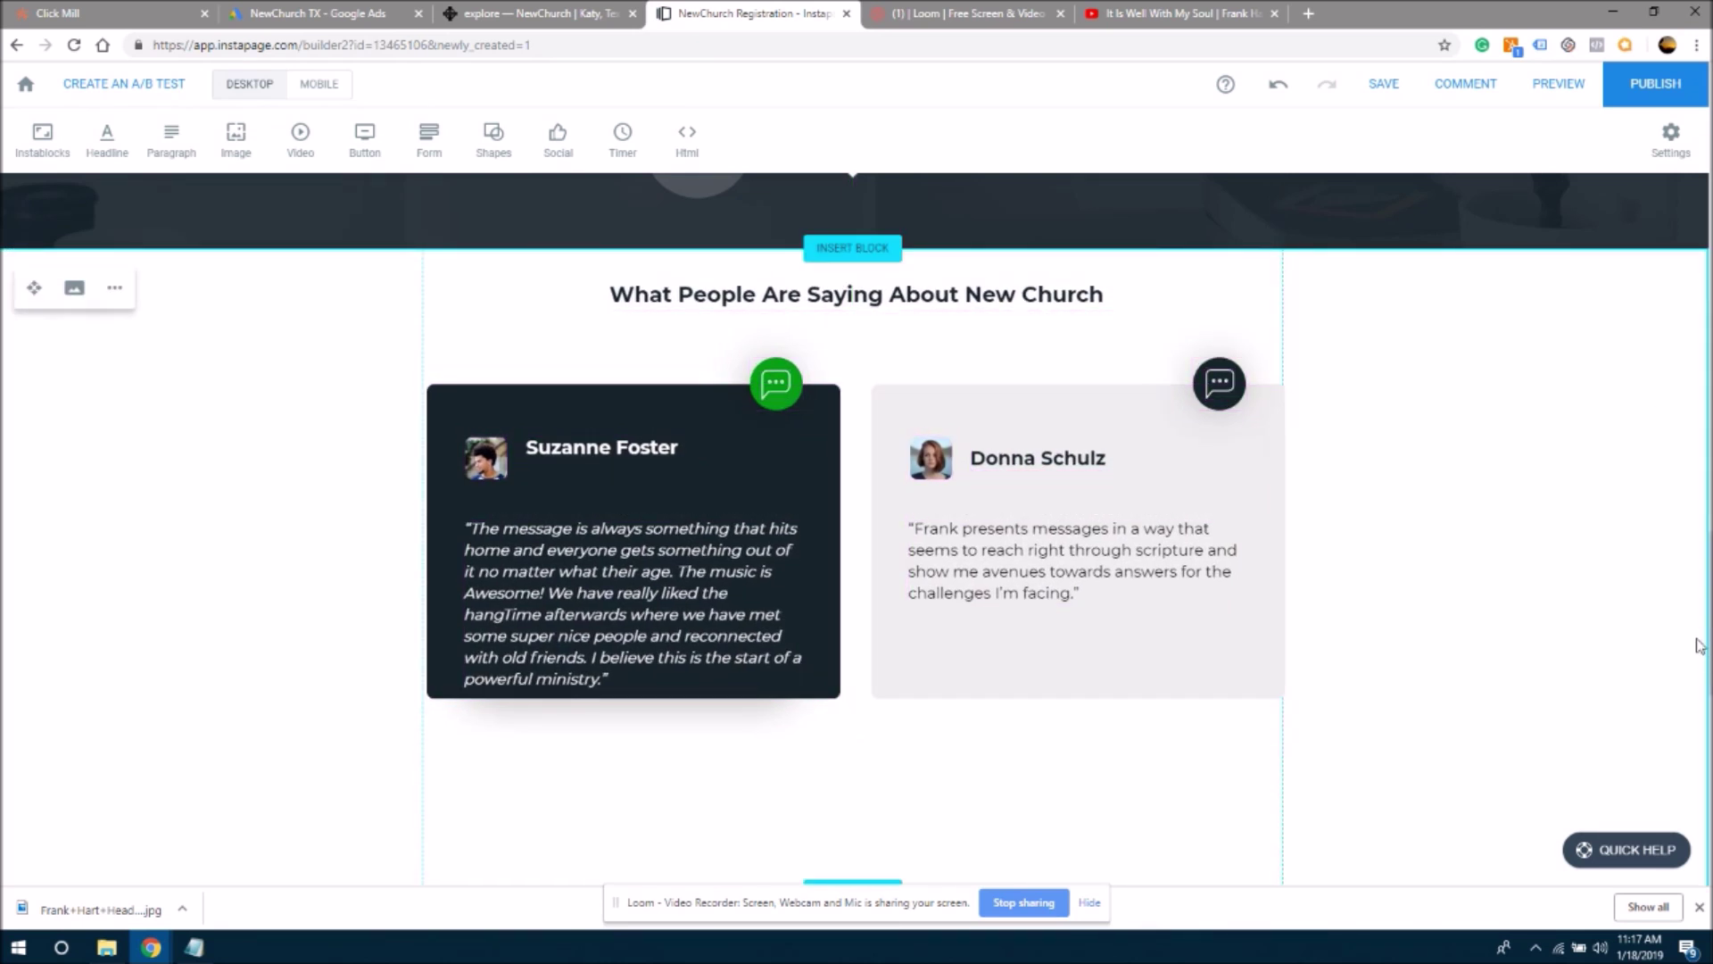
pyautogui.scroll(-3, 1700, 646)
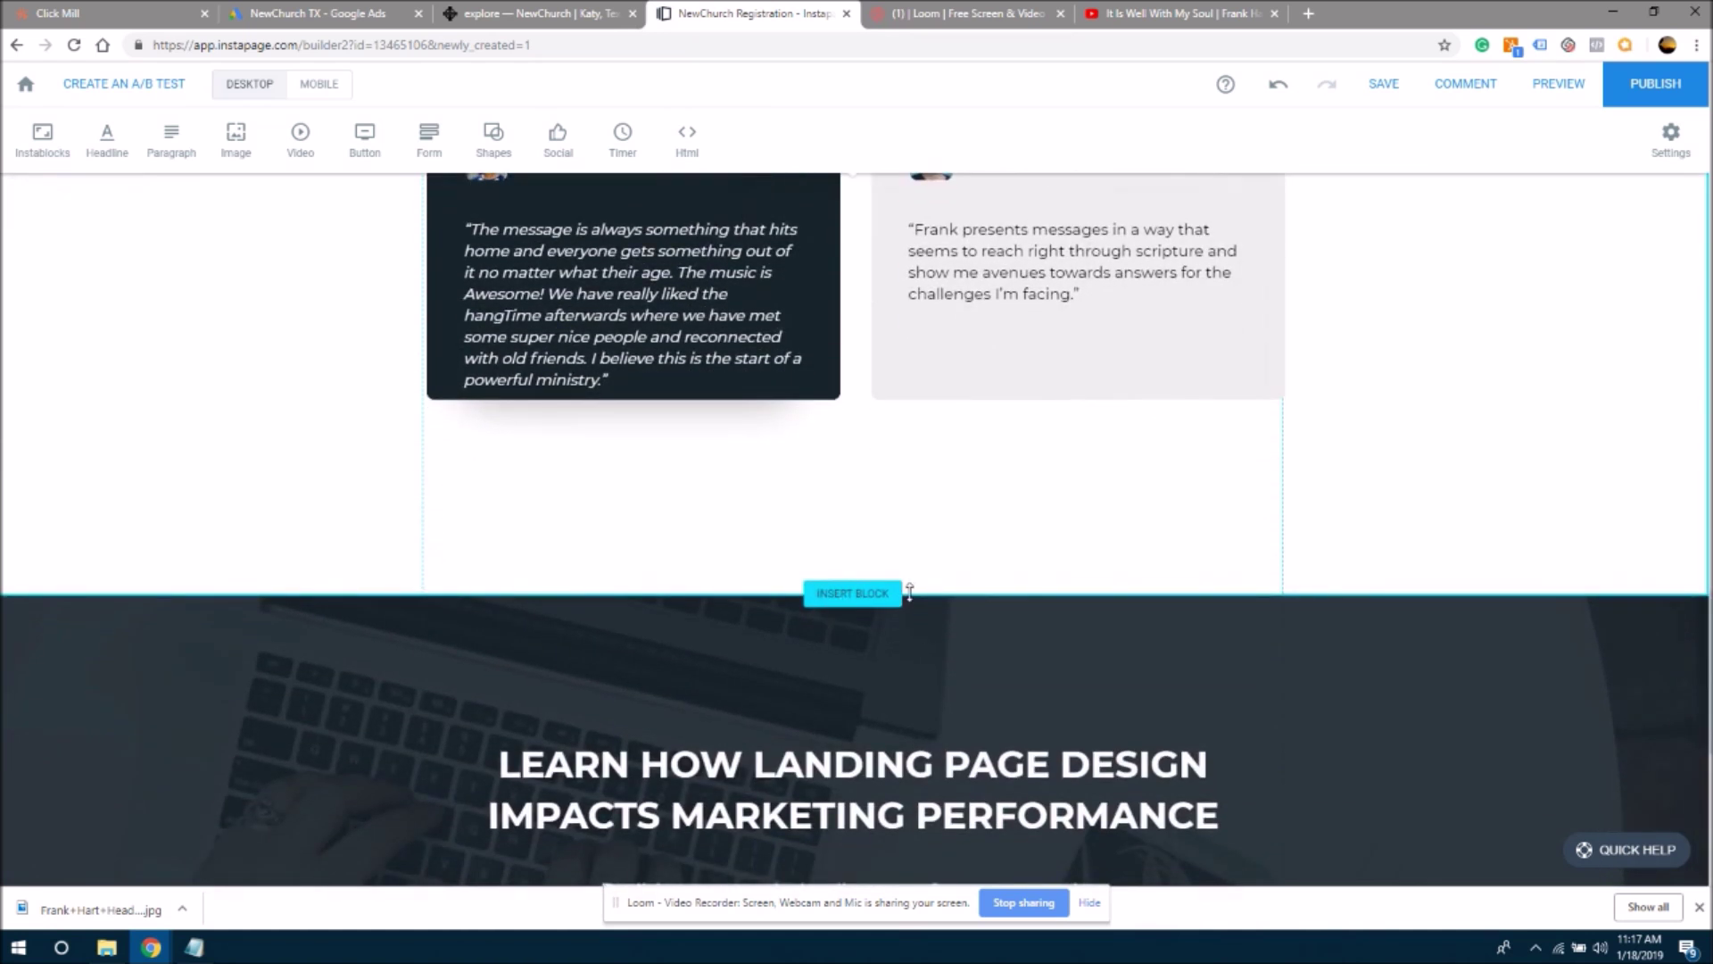
# - Raise the testimonial section's bottom edge to remove the empty space
pyautogui.moveTo(933, 588); pyautogui.dragTo(953, 435)
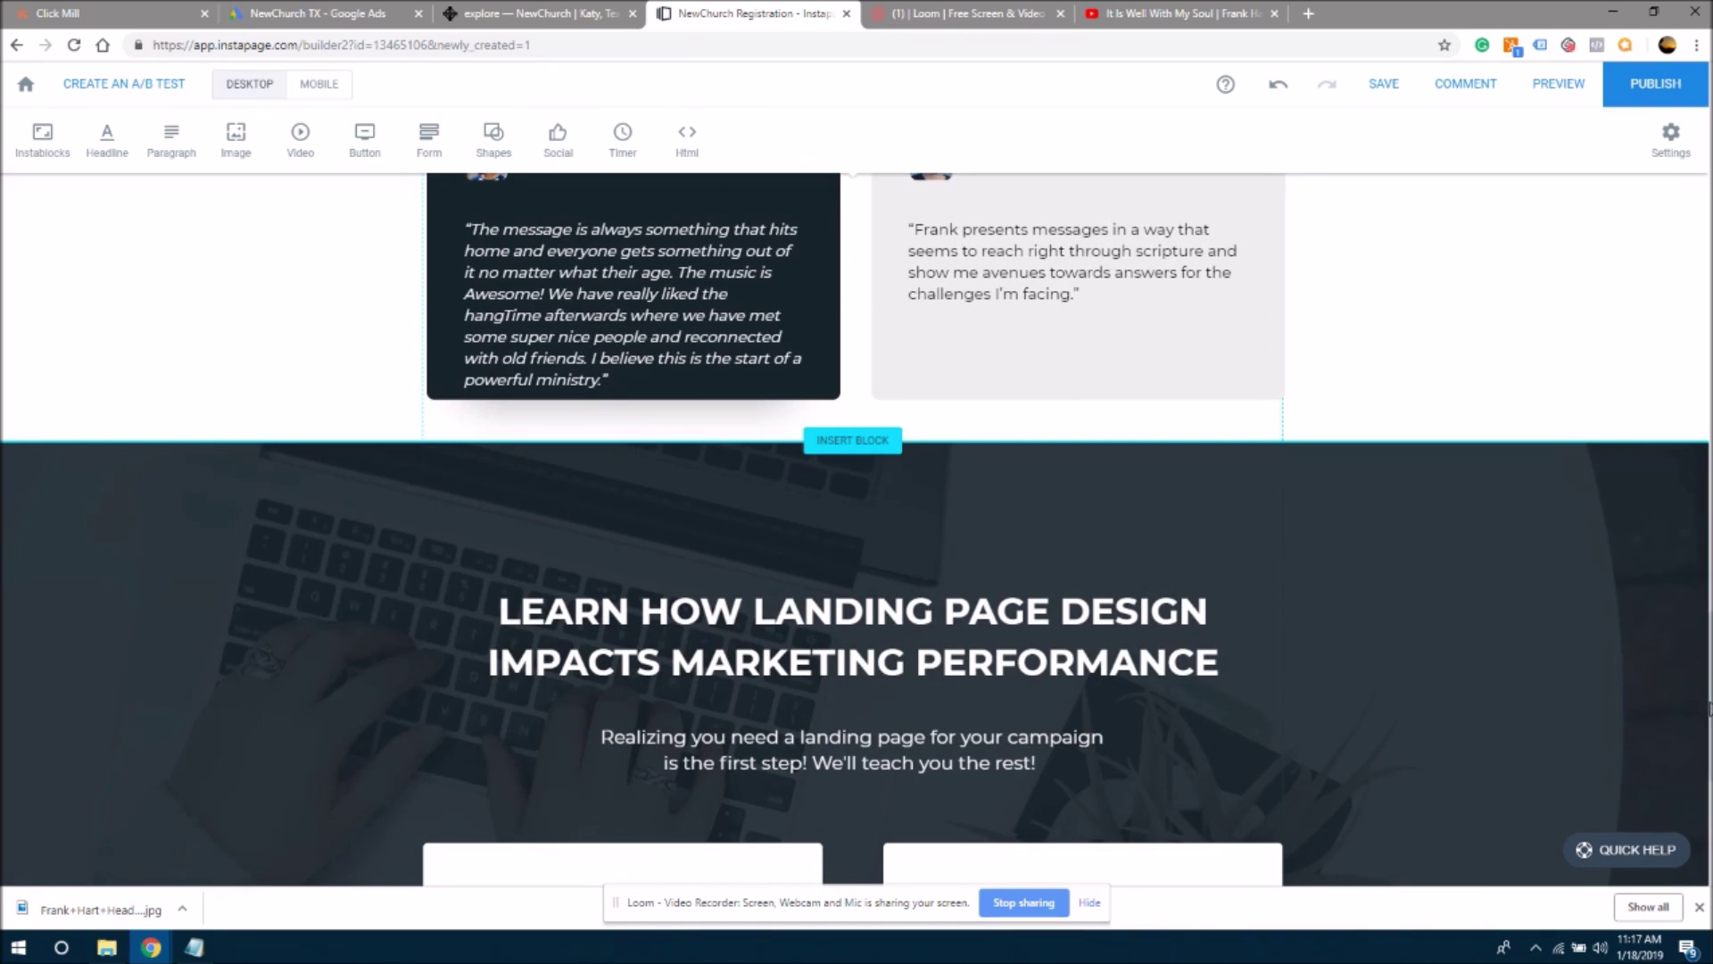
pyautogui.scroll(-15, 1708, 348)
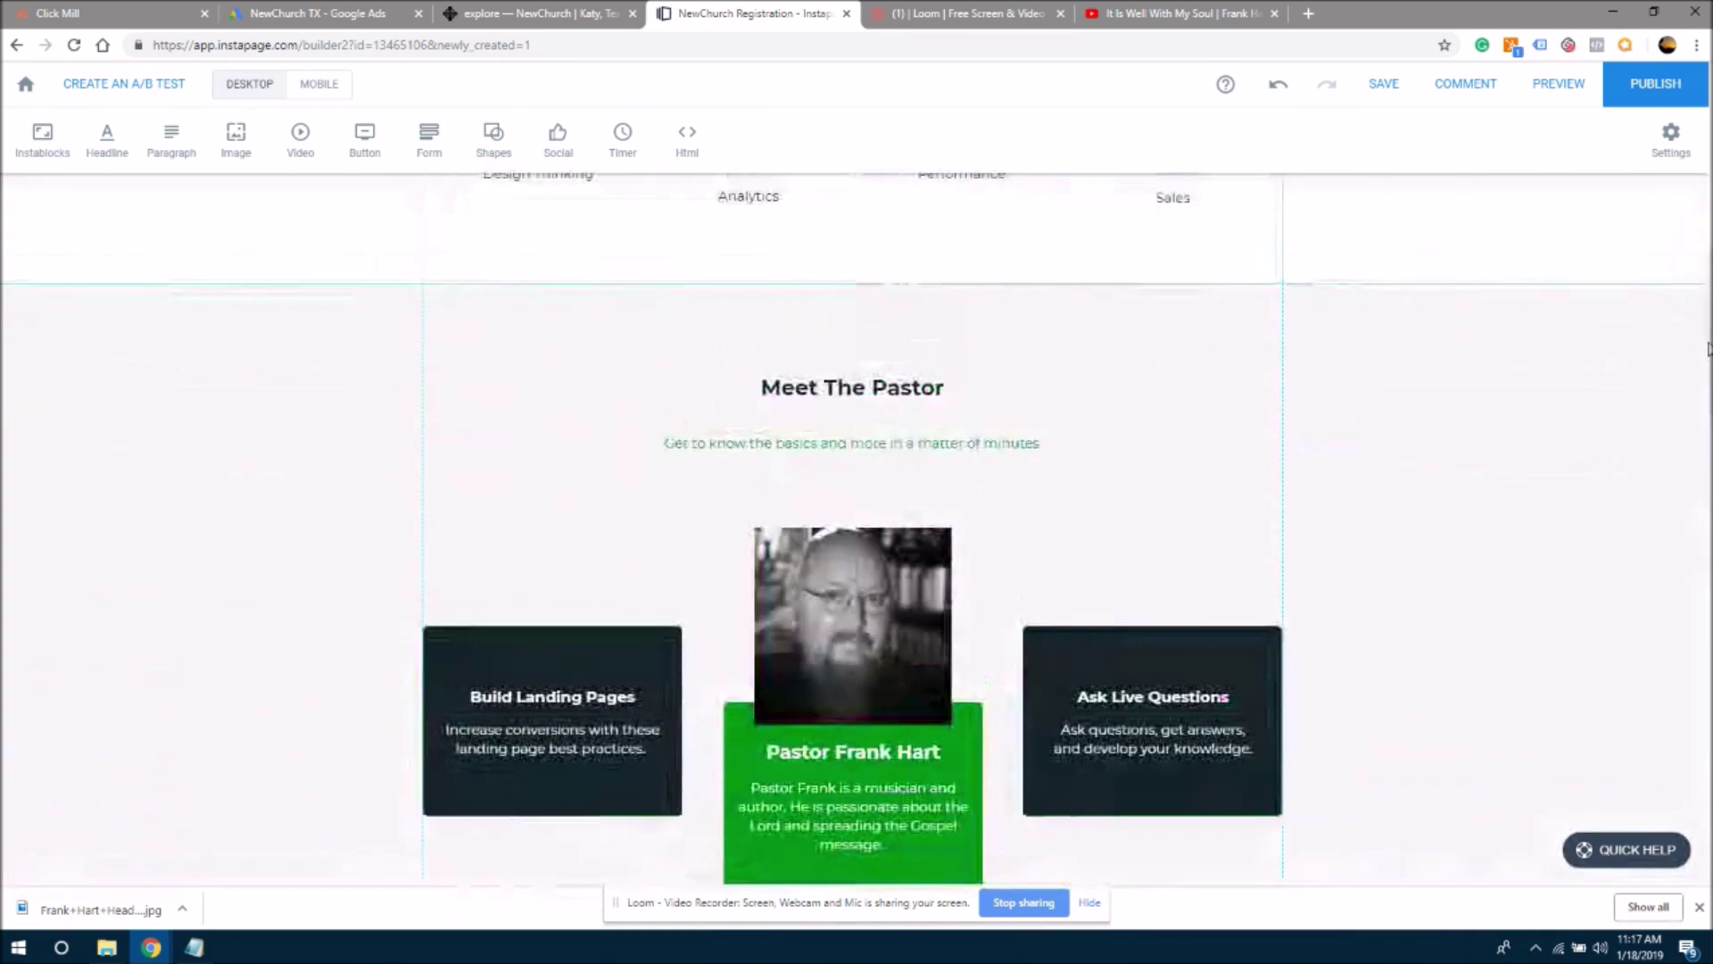
pyautogui.moveTo(1707, 348); pyautogui.dragTo(1708, 143)
# - Copy the top hero headline's 'GET A FREE GIFT WHEN YOU JOIN US THIS SUNDAY!' text
pyautogui.click(901, 368)
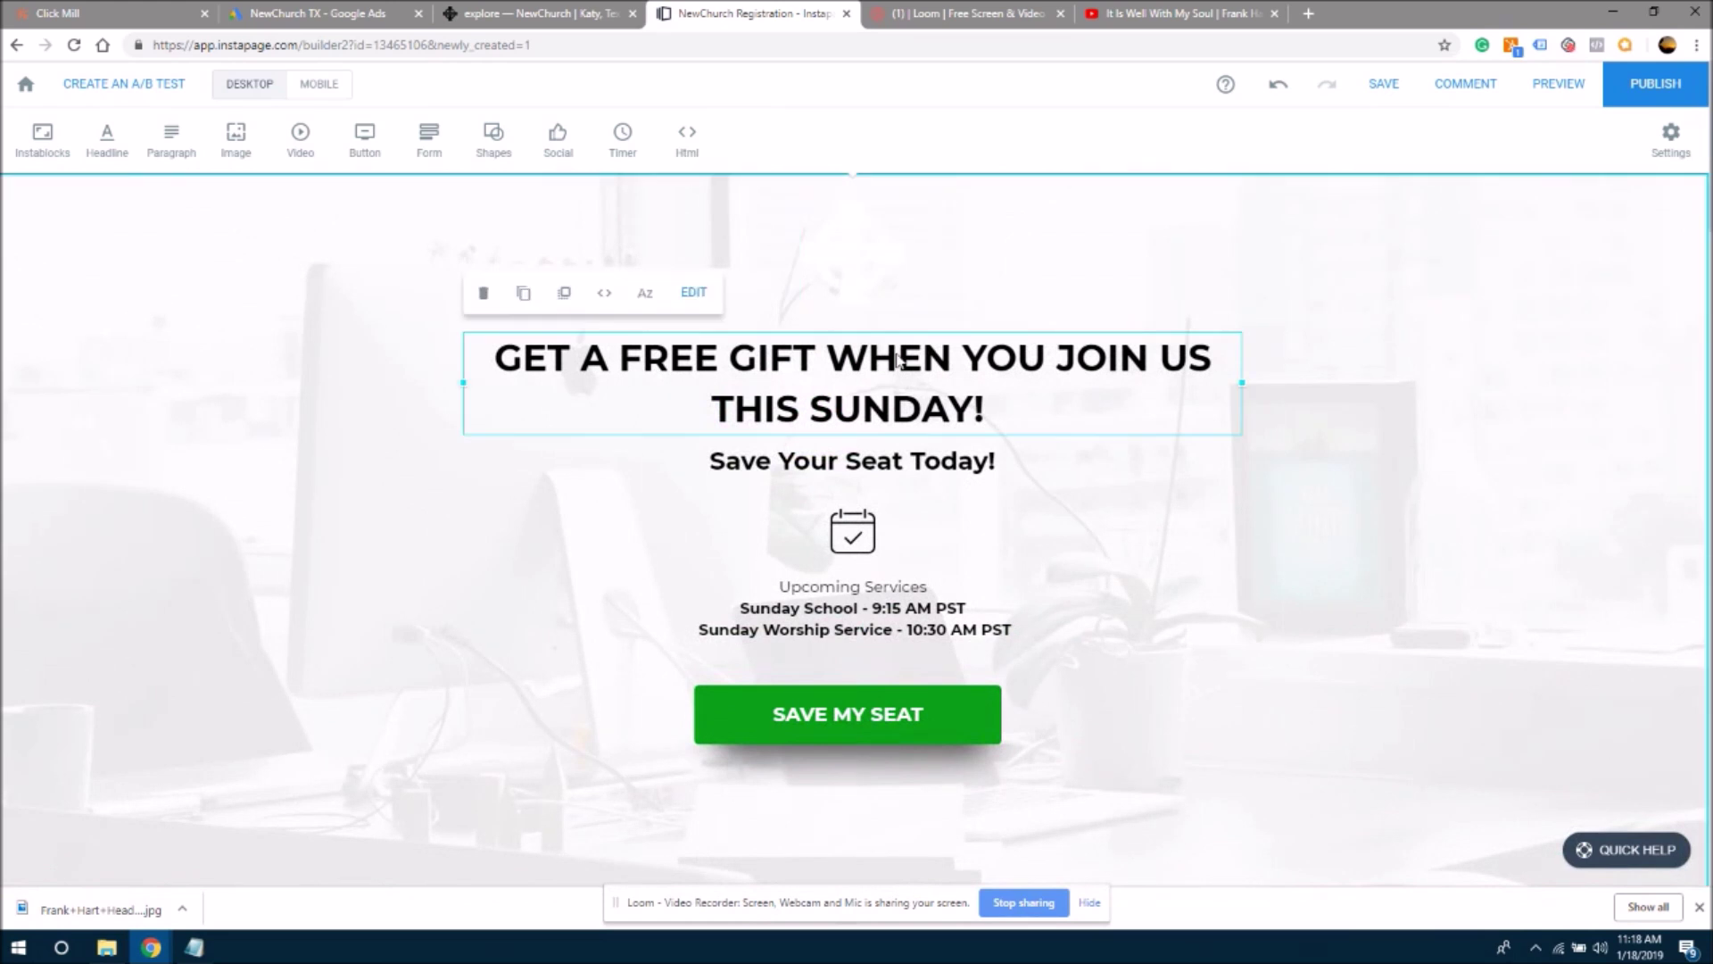
pyautogui.click(986, 423)
pyautogui.moveTo(986, 424); pyautogui.dragTo(509, 370)
pyautogui.hotkey('ctrl', 'c')
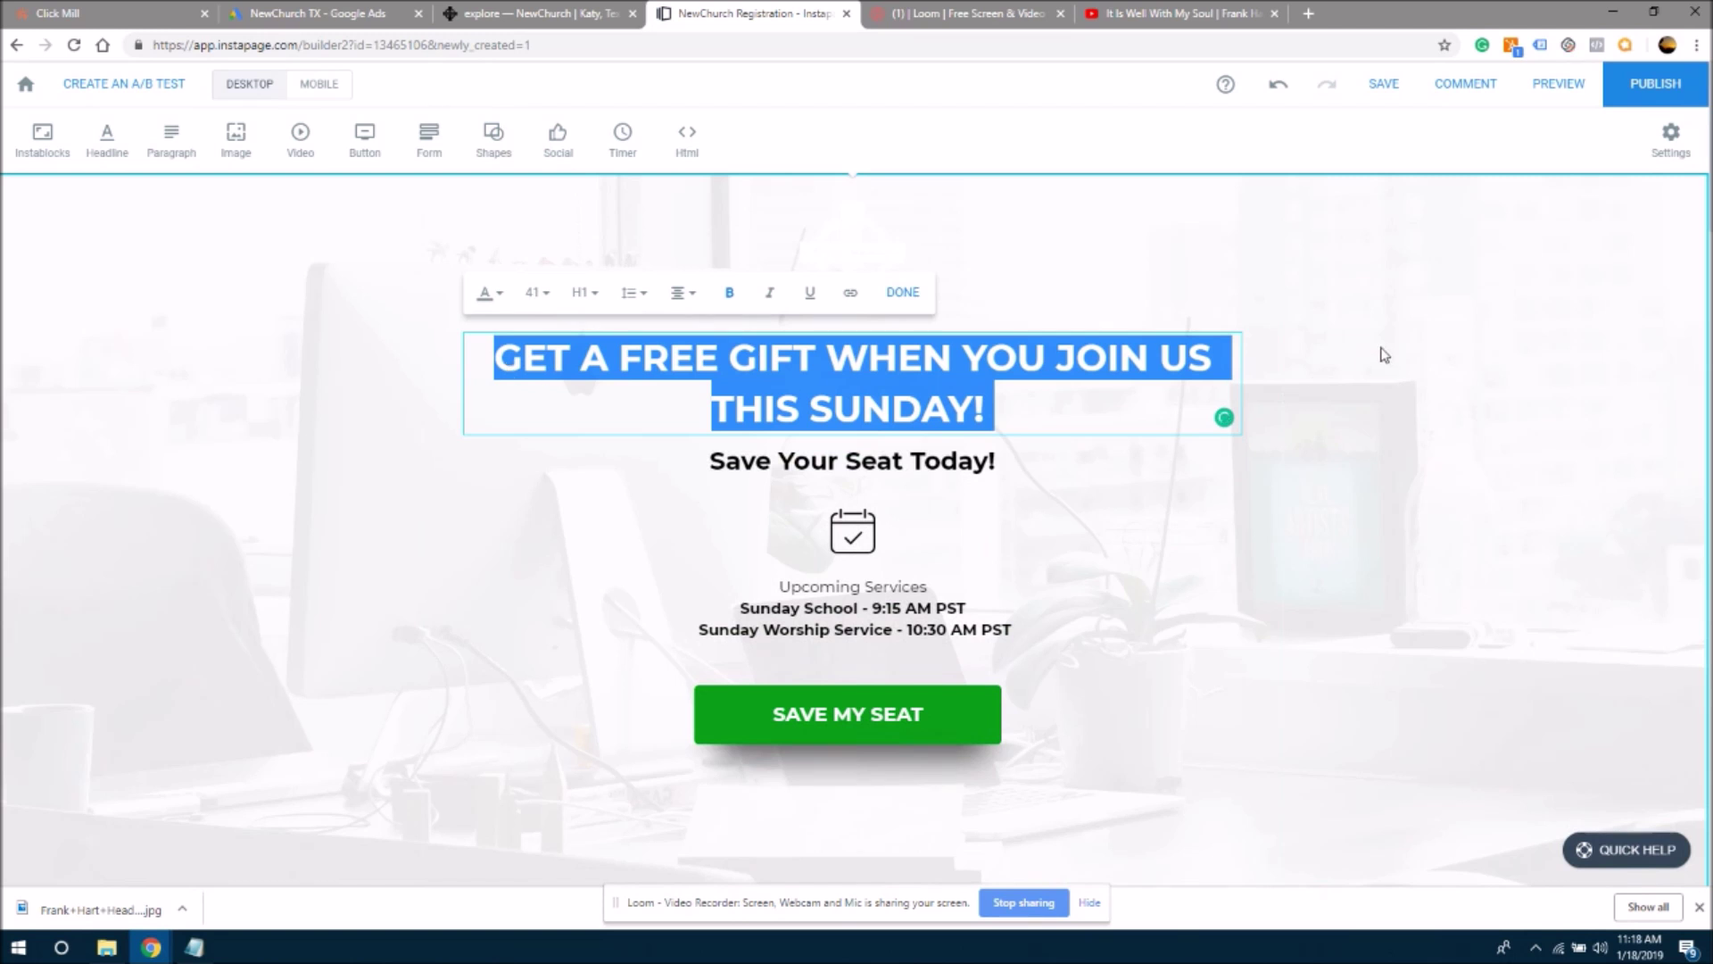
pyautogui.click(1610, 651)
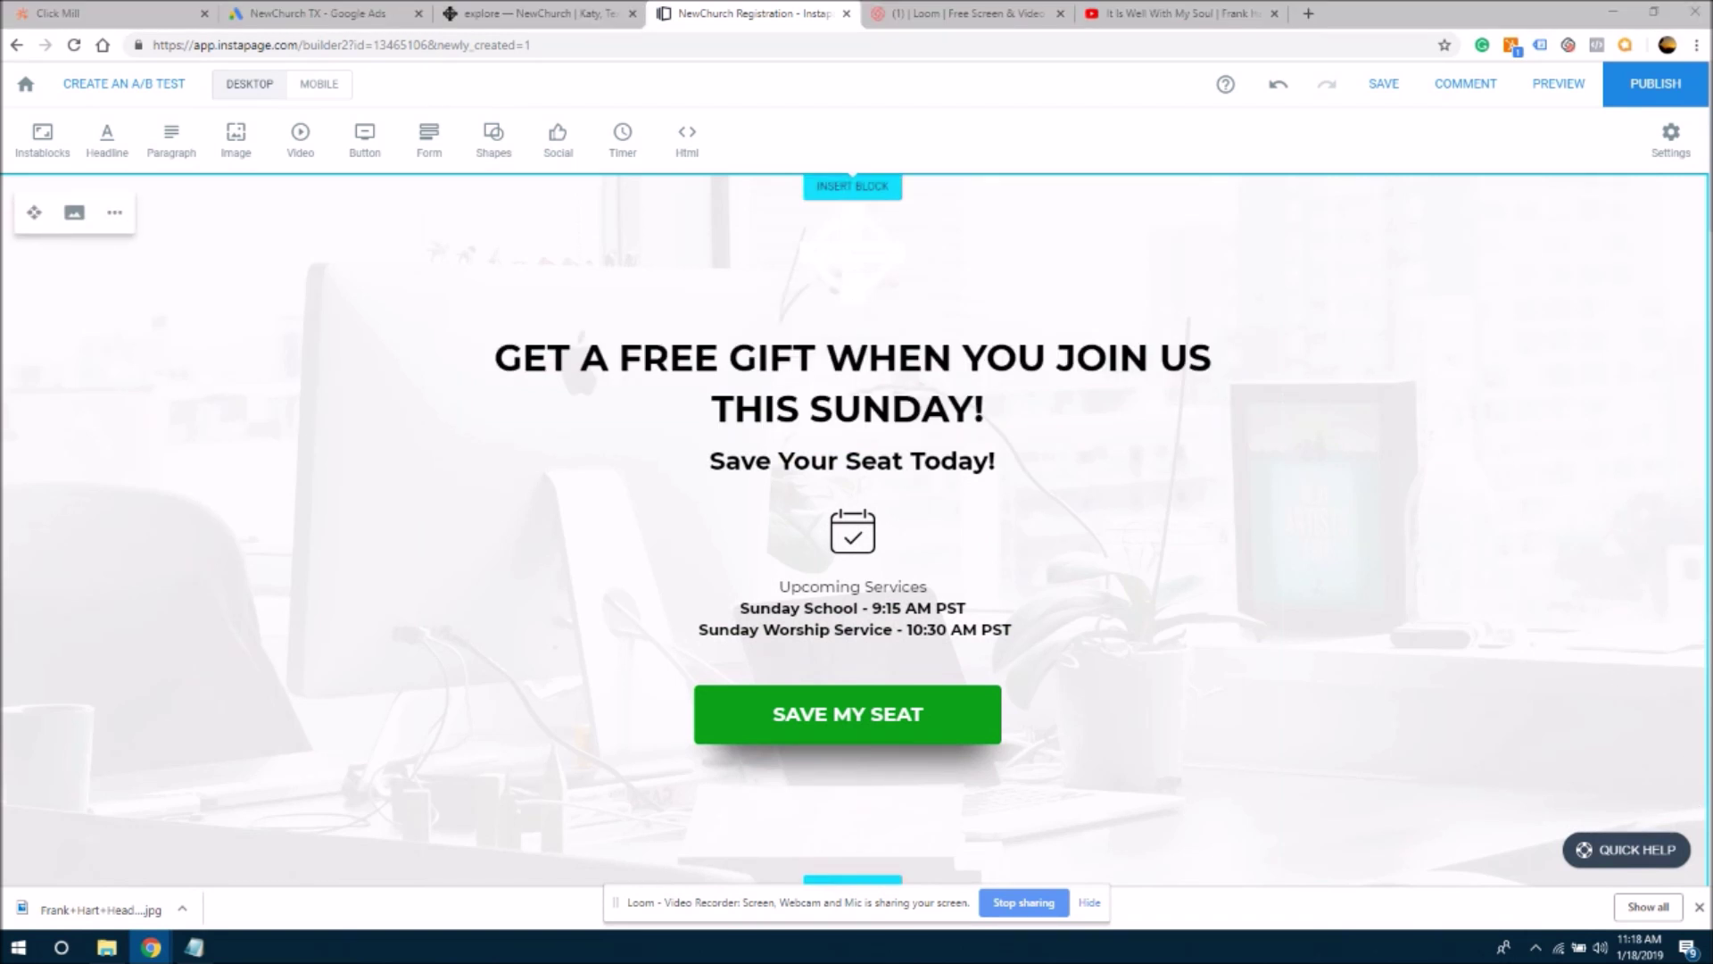
pyautogui.scroll(-20, 1693, 800)
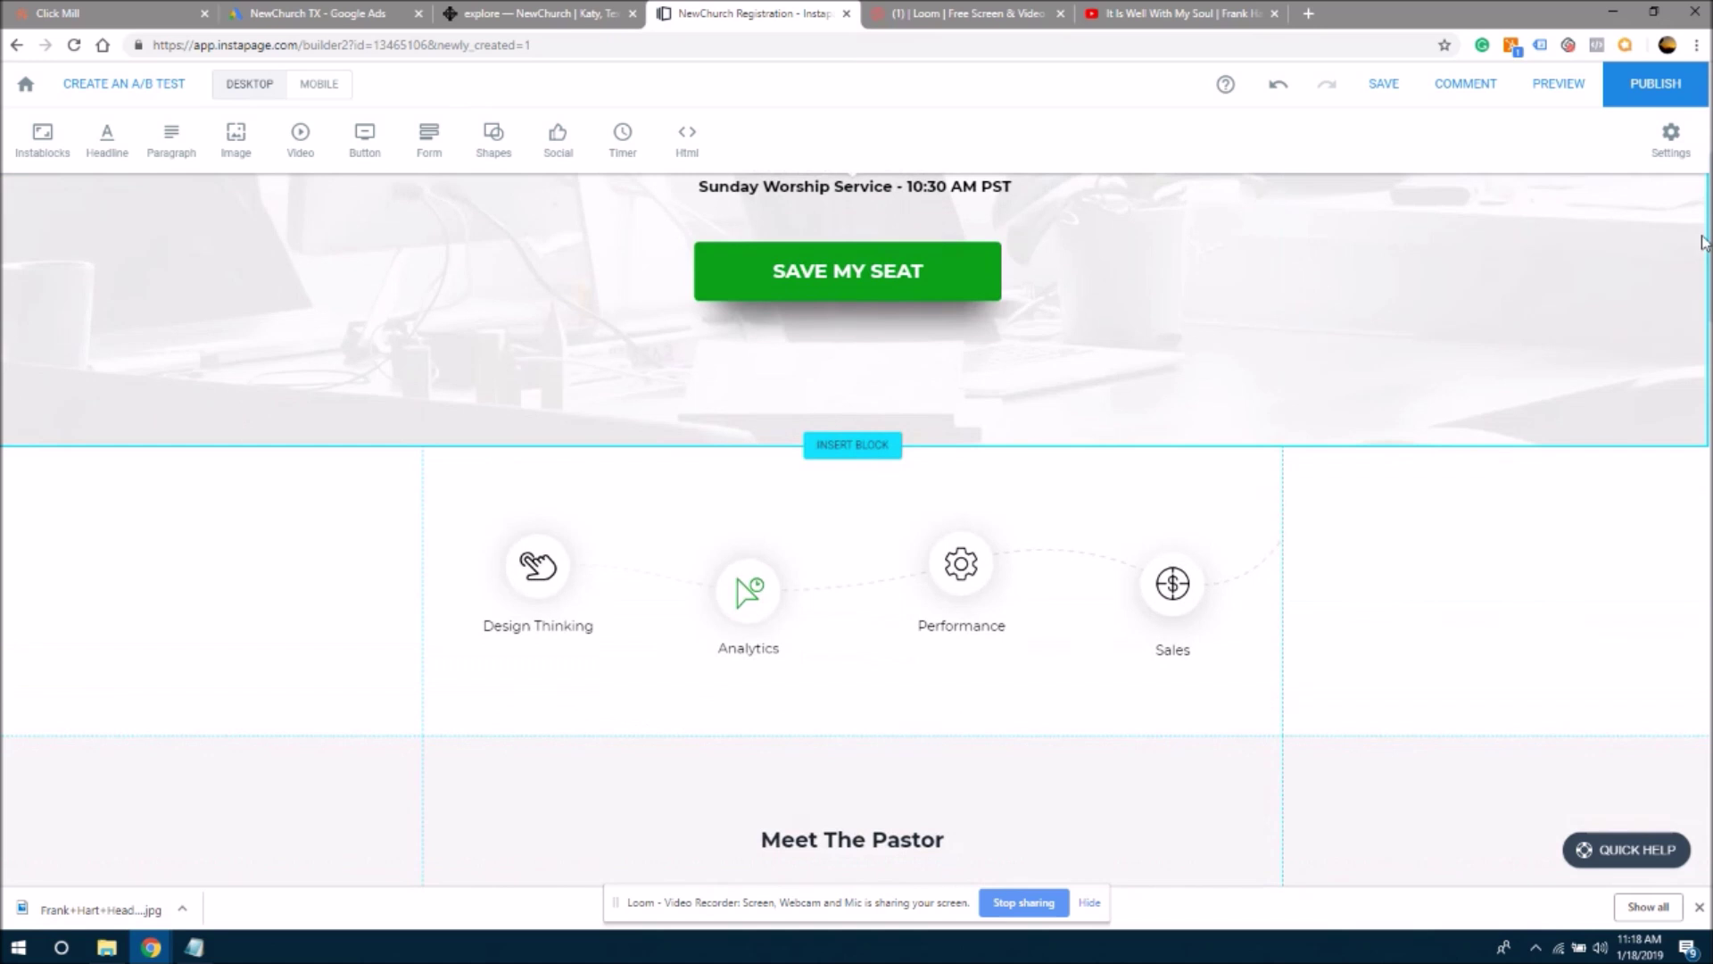
pyautogui.scroll(-5, 1693, 800)
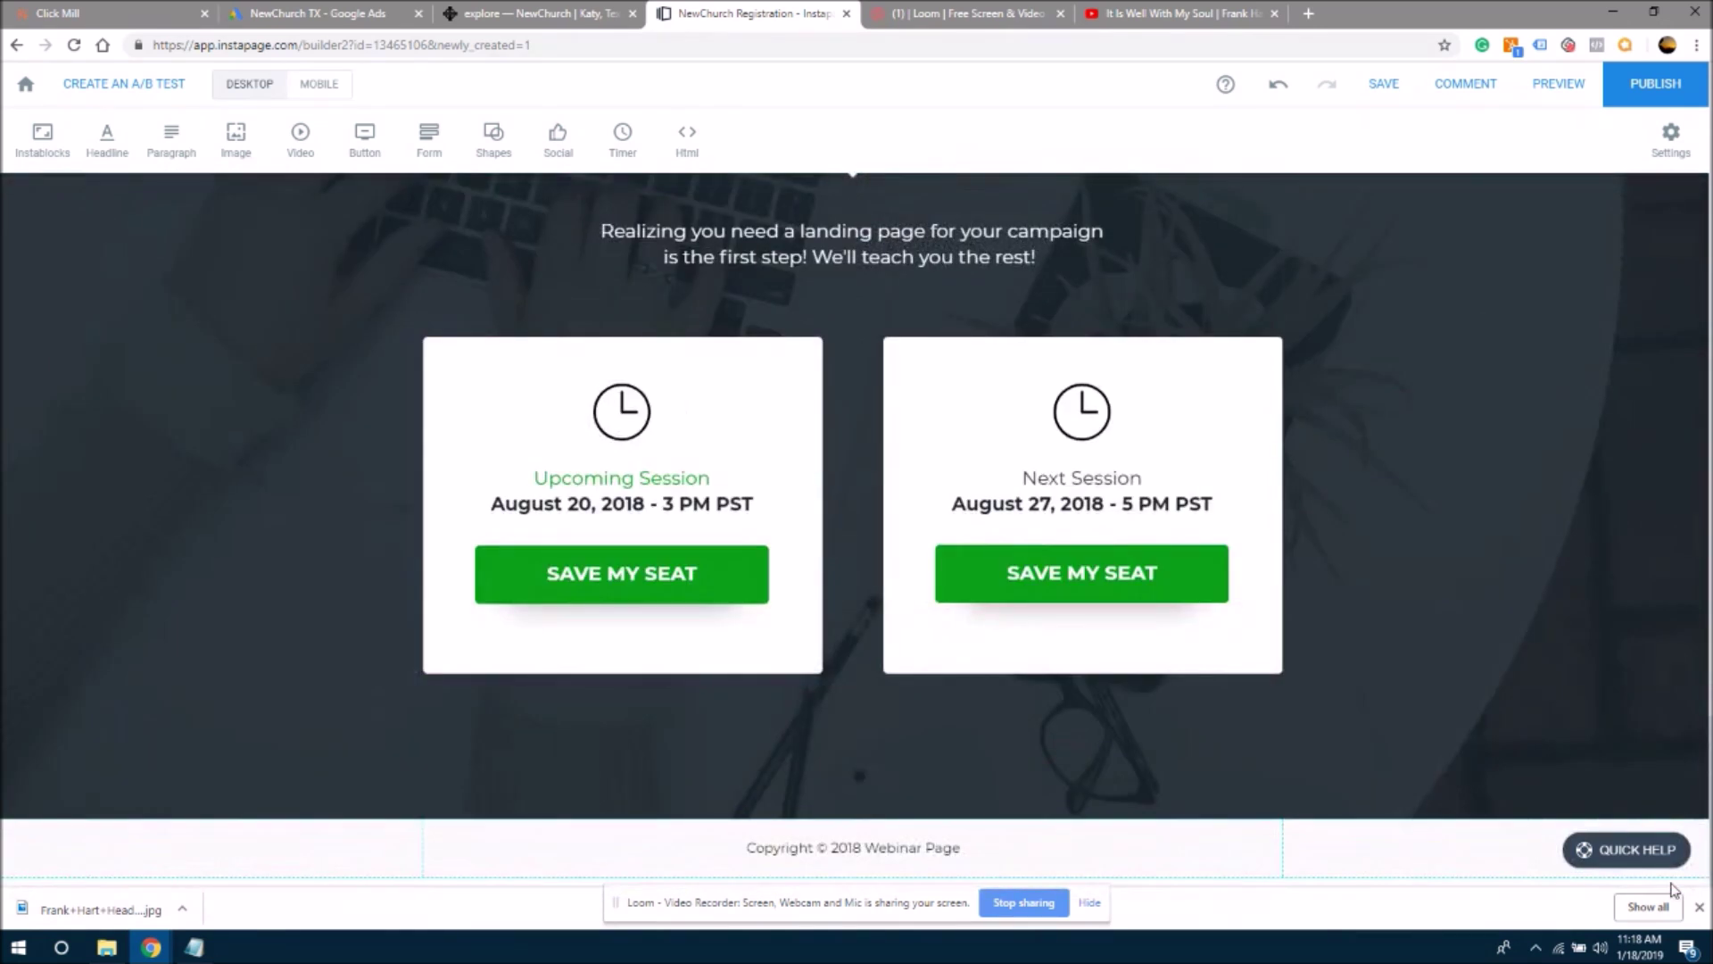
pyautogui.scroll(20, 1682, 857)
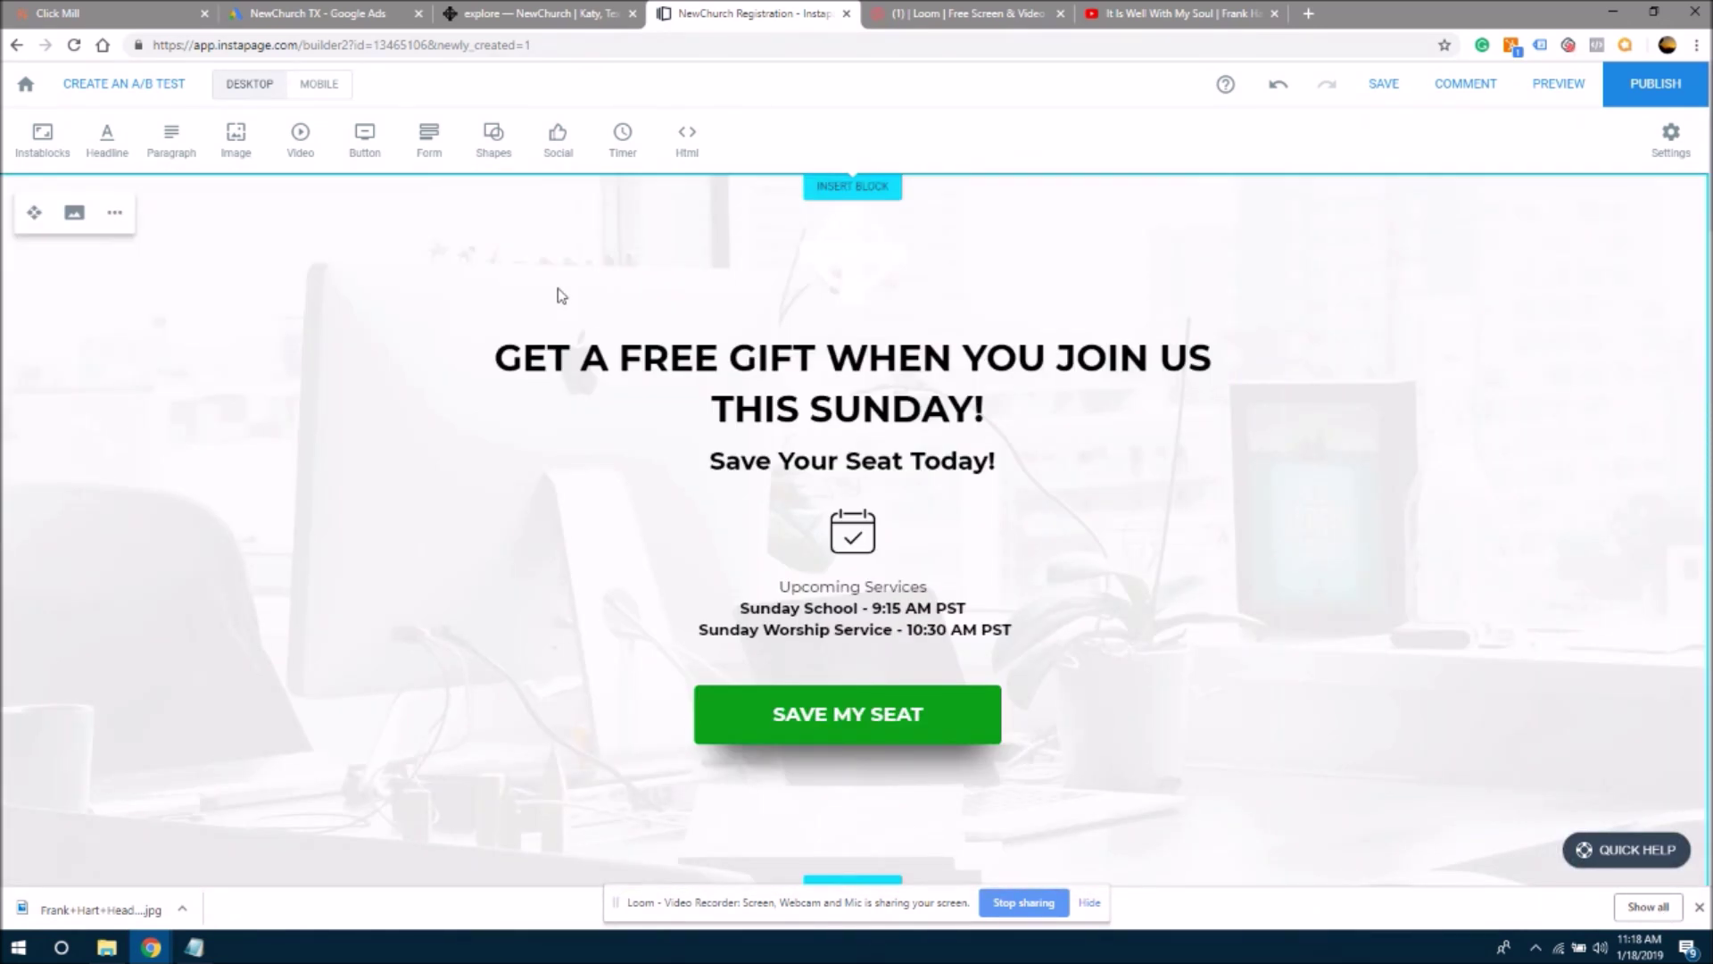
pyautogui.click(538, 352)
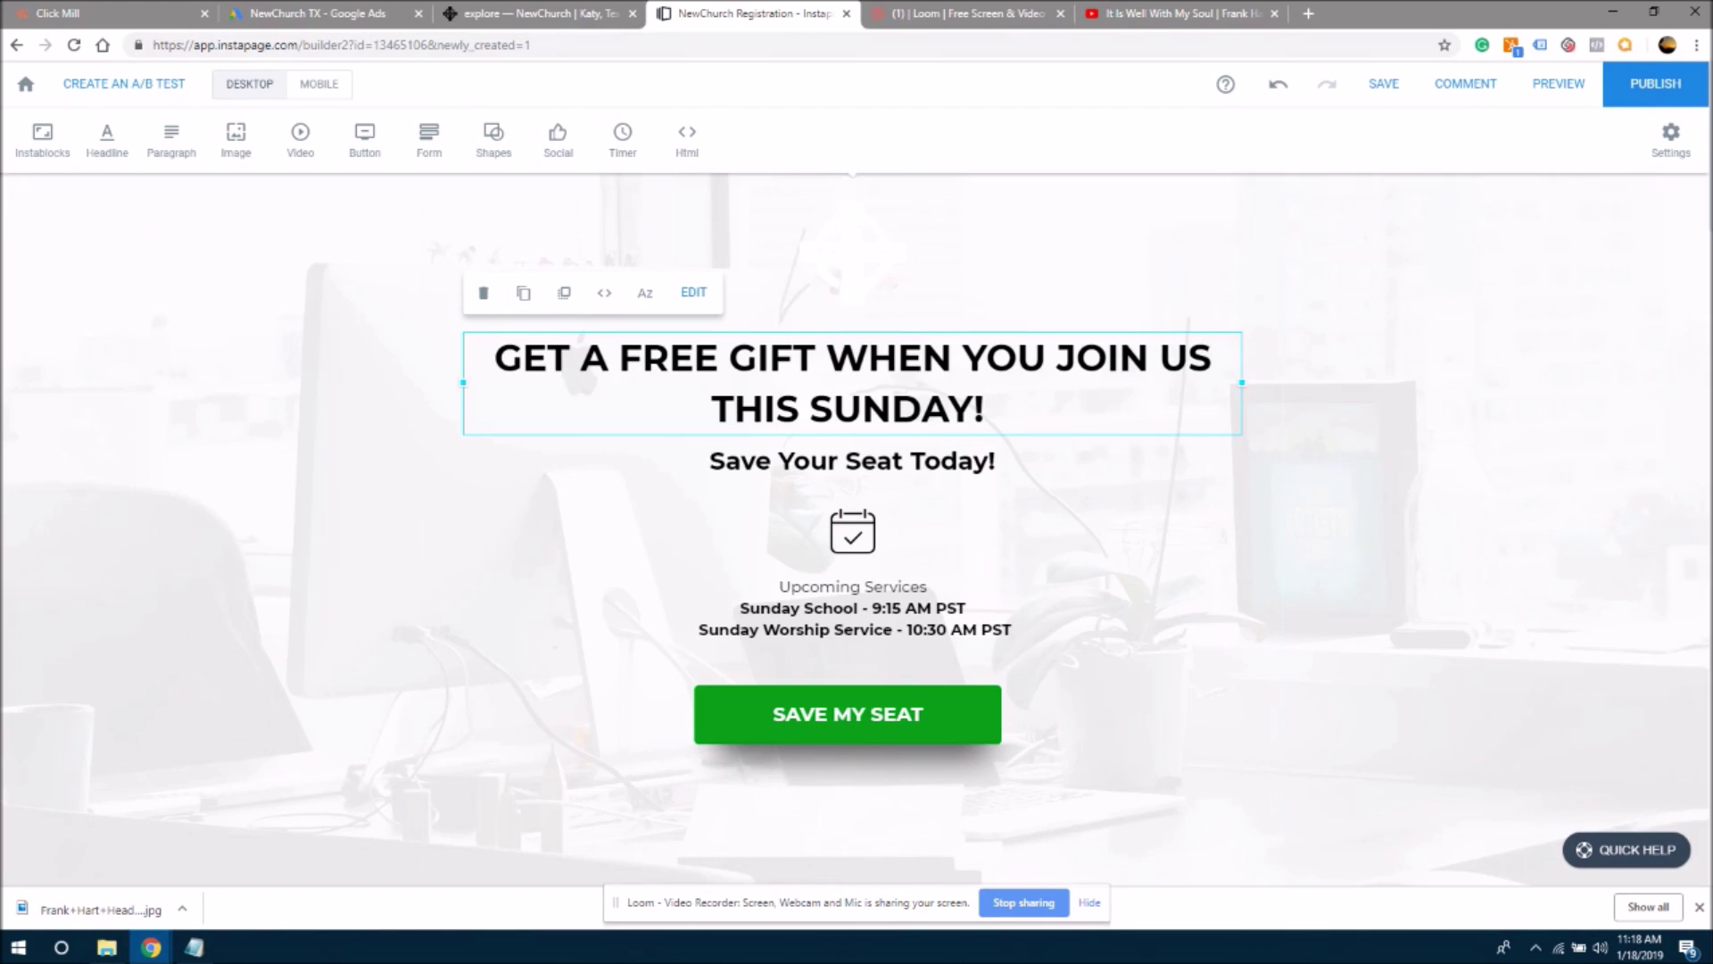
pyautogui.scroll(-10, 846, 421)
pyautogui.scroll(-10, 1118, 543)
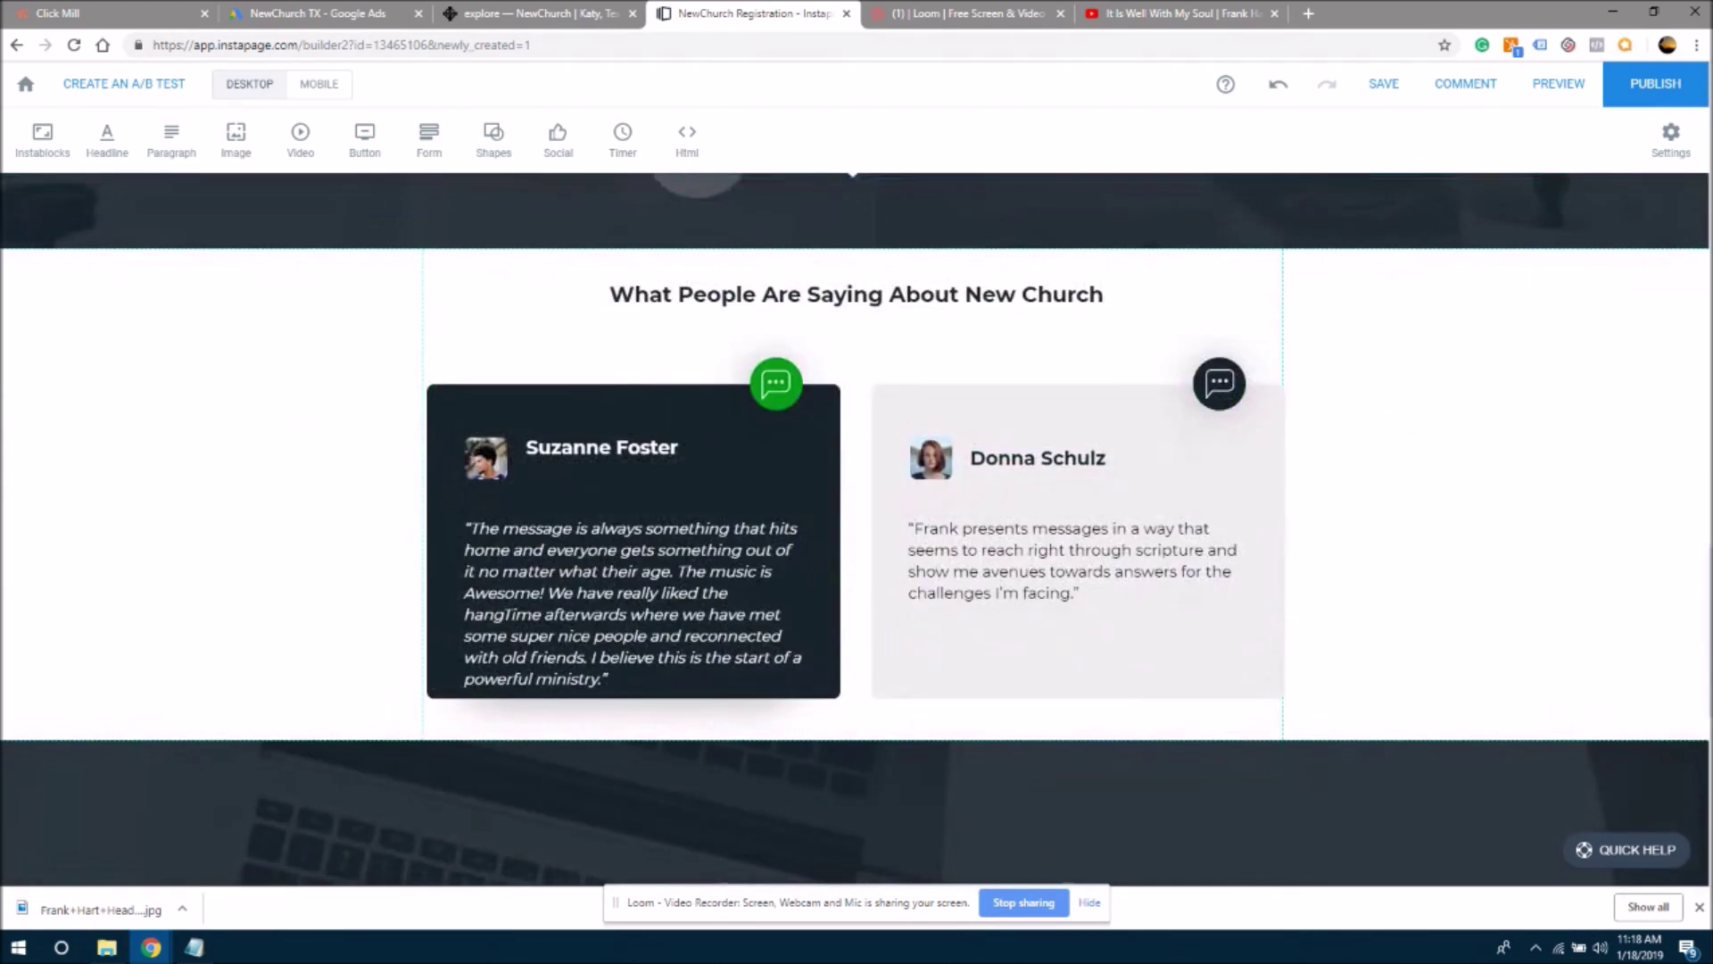
pyautogui.scroll(2, 1118, 543)
pyautogui.scroll(-1, 1118, 543)
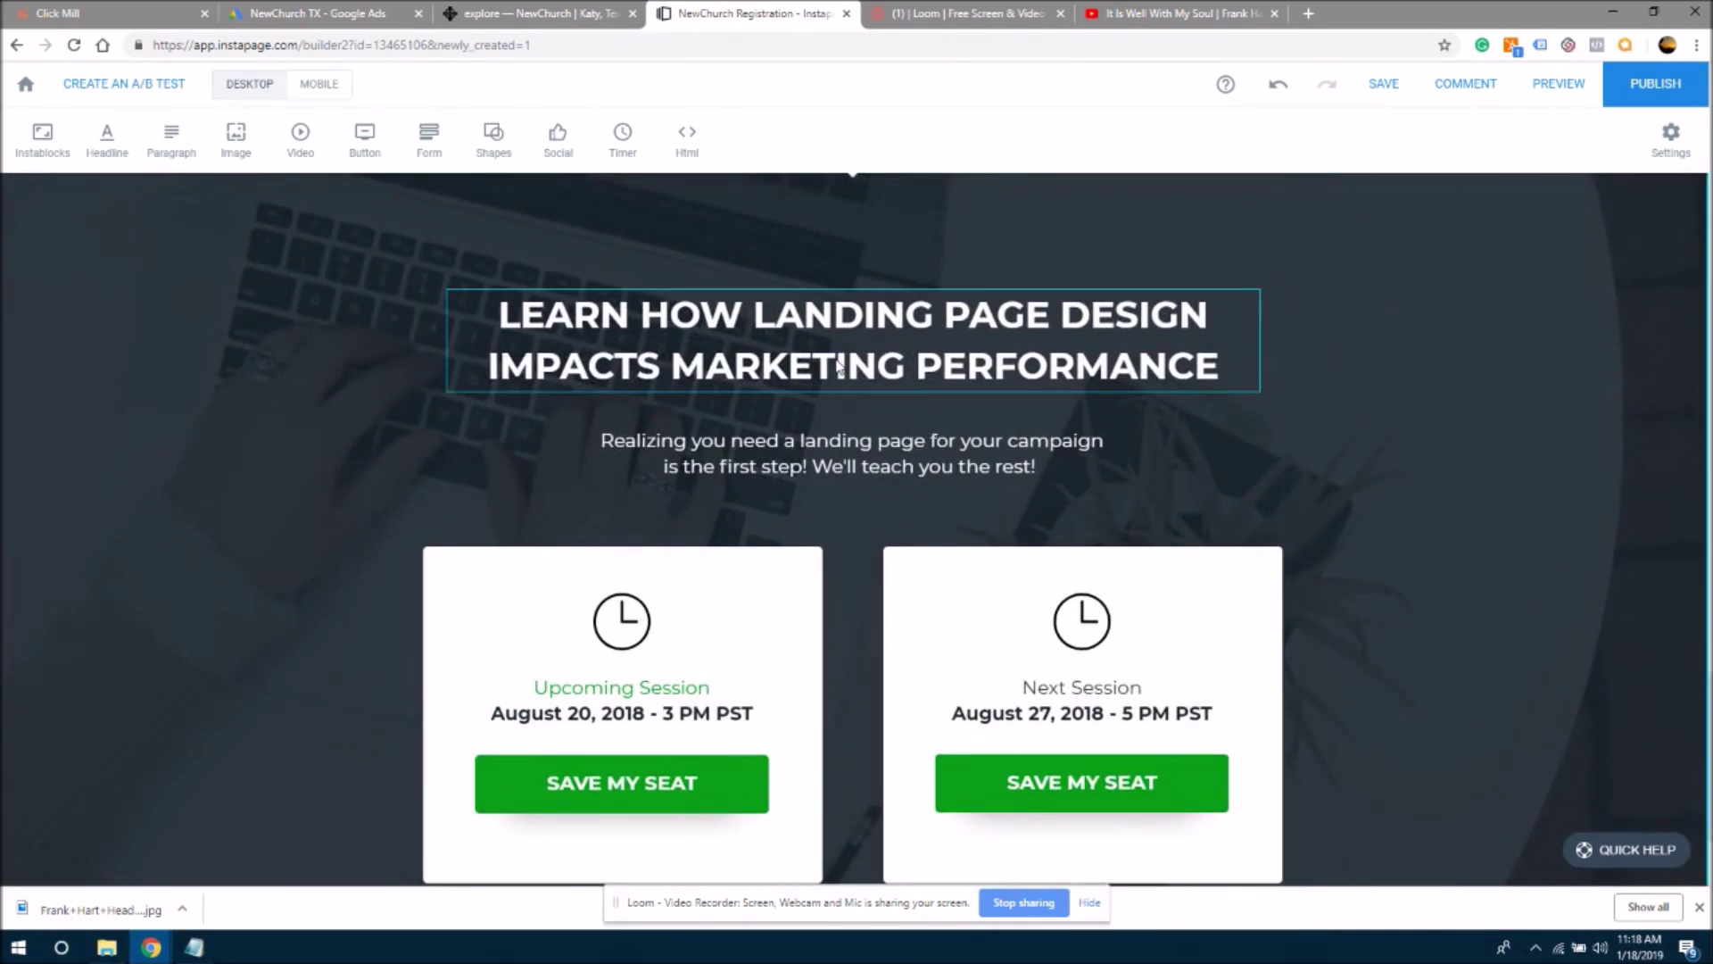
# - Paste the free-gift headline over the dark section's headline and select the 'Save Your Seat Today!' text
pyautogui.click(822, 338)
pyautogui.click(821, 328)
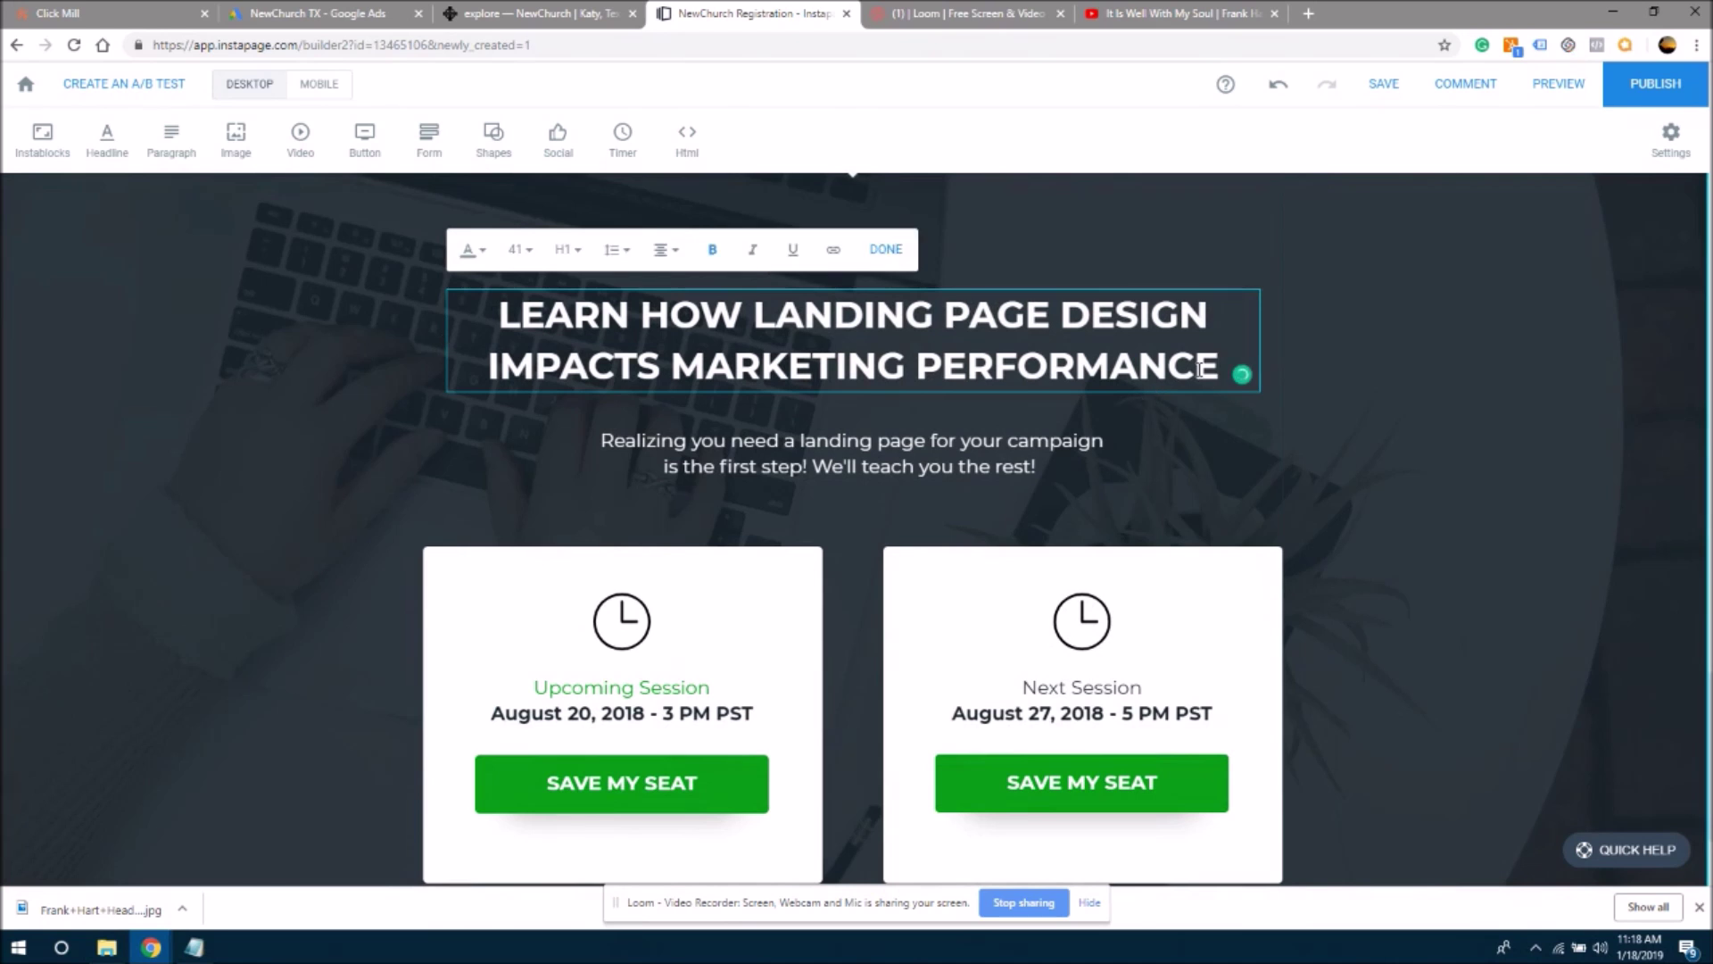
pyautogui.moveTo(1222, 368); pyautogui.dragTo(489, 314)
pyautogui.hotkey('ctrl', 'v')
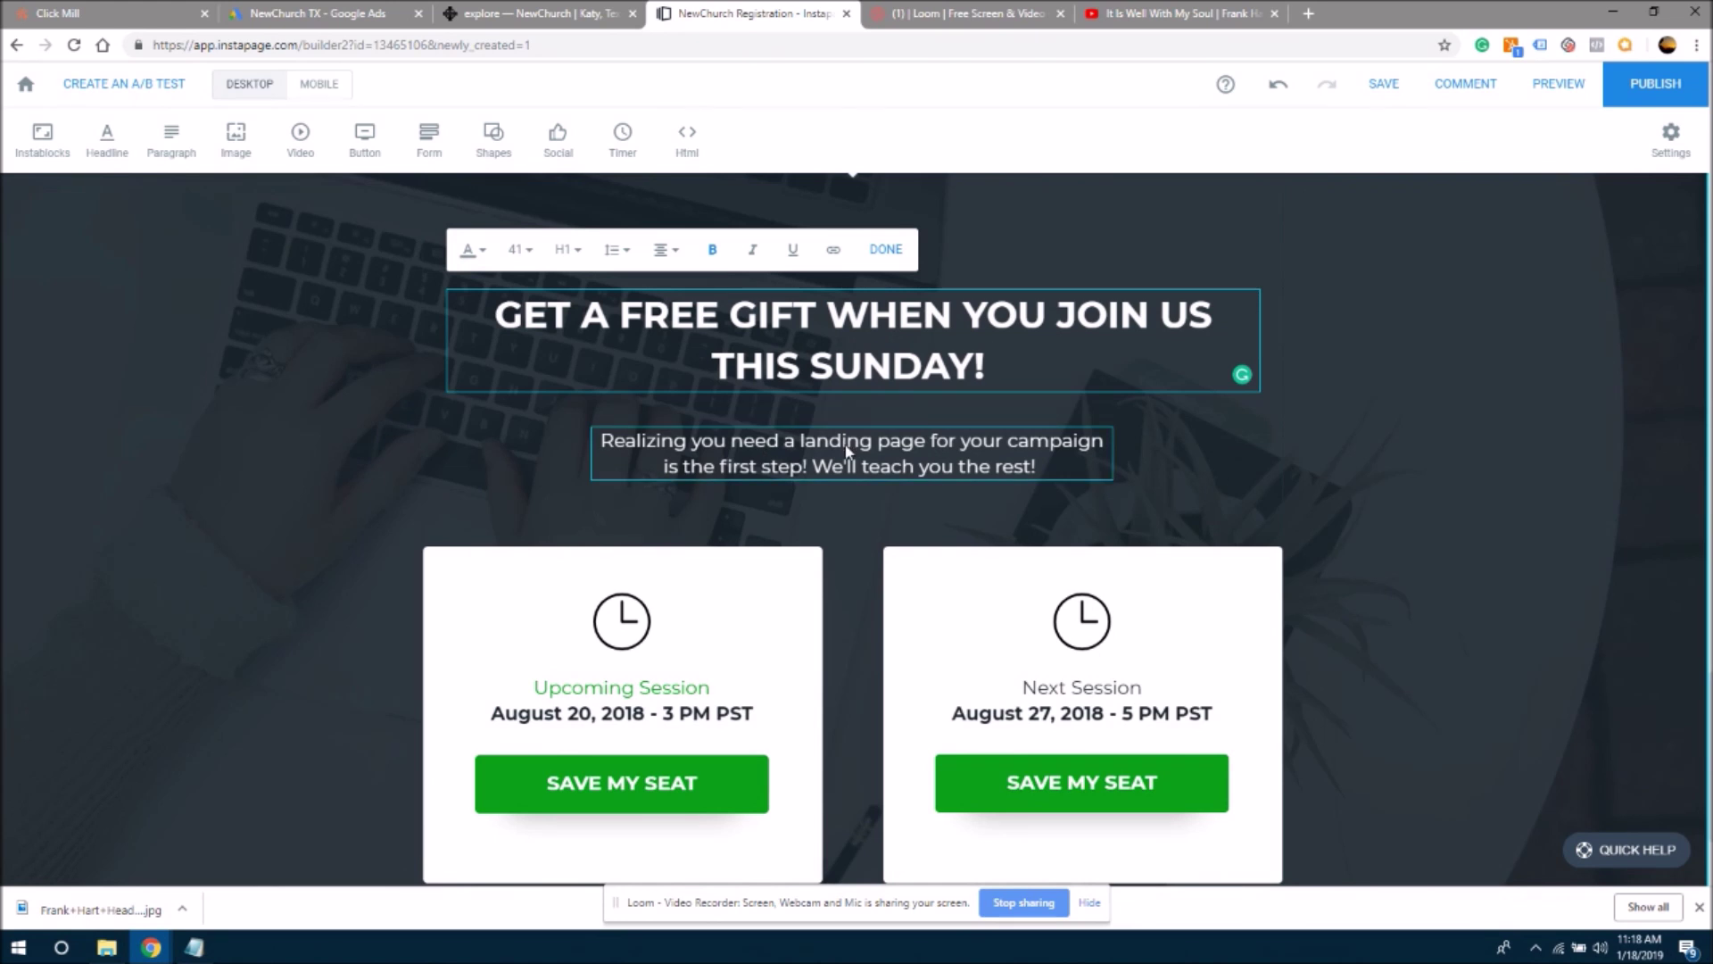
pyautogui.moveTo(1710, 797); pyautogui.dragTo(1709, 178)
pyautogui.click(906, 464)
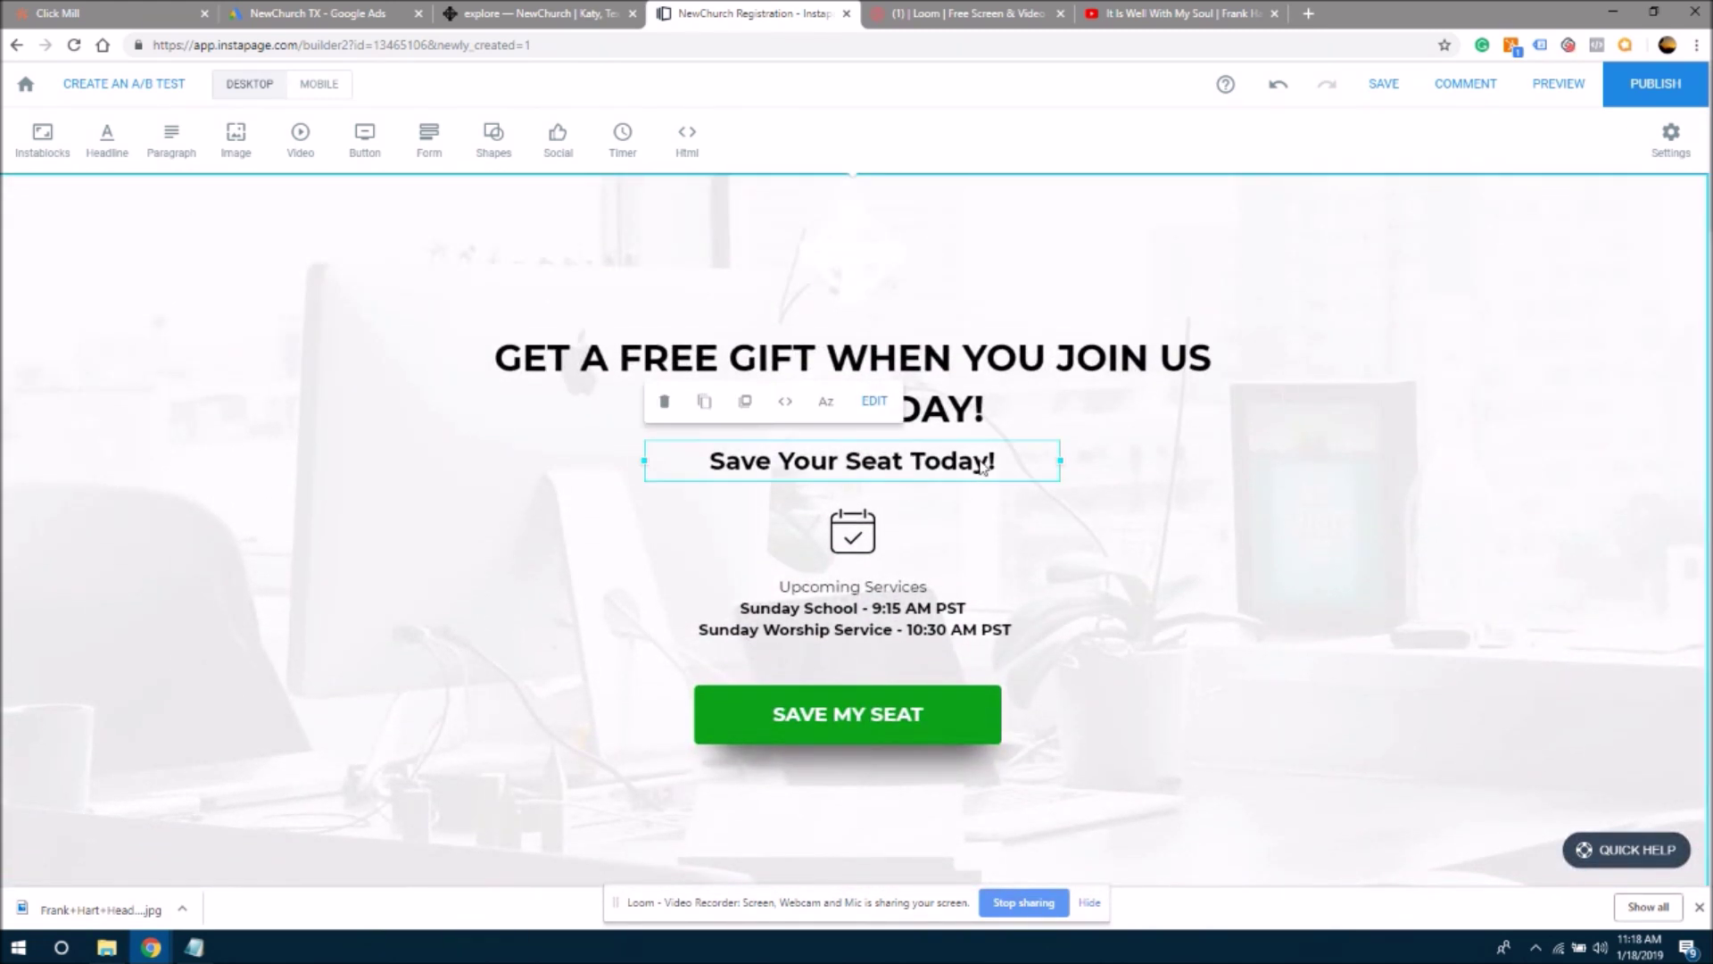
pyautogui.click(981, 466)
pyautogui.moveTo(998, 464); pyautogui.dragTo(702, 455)
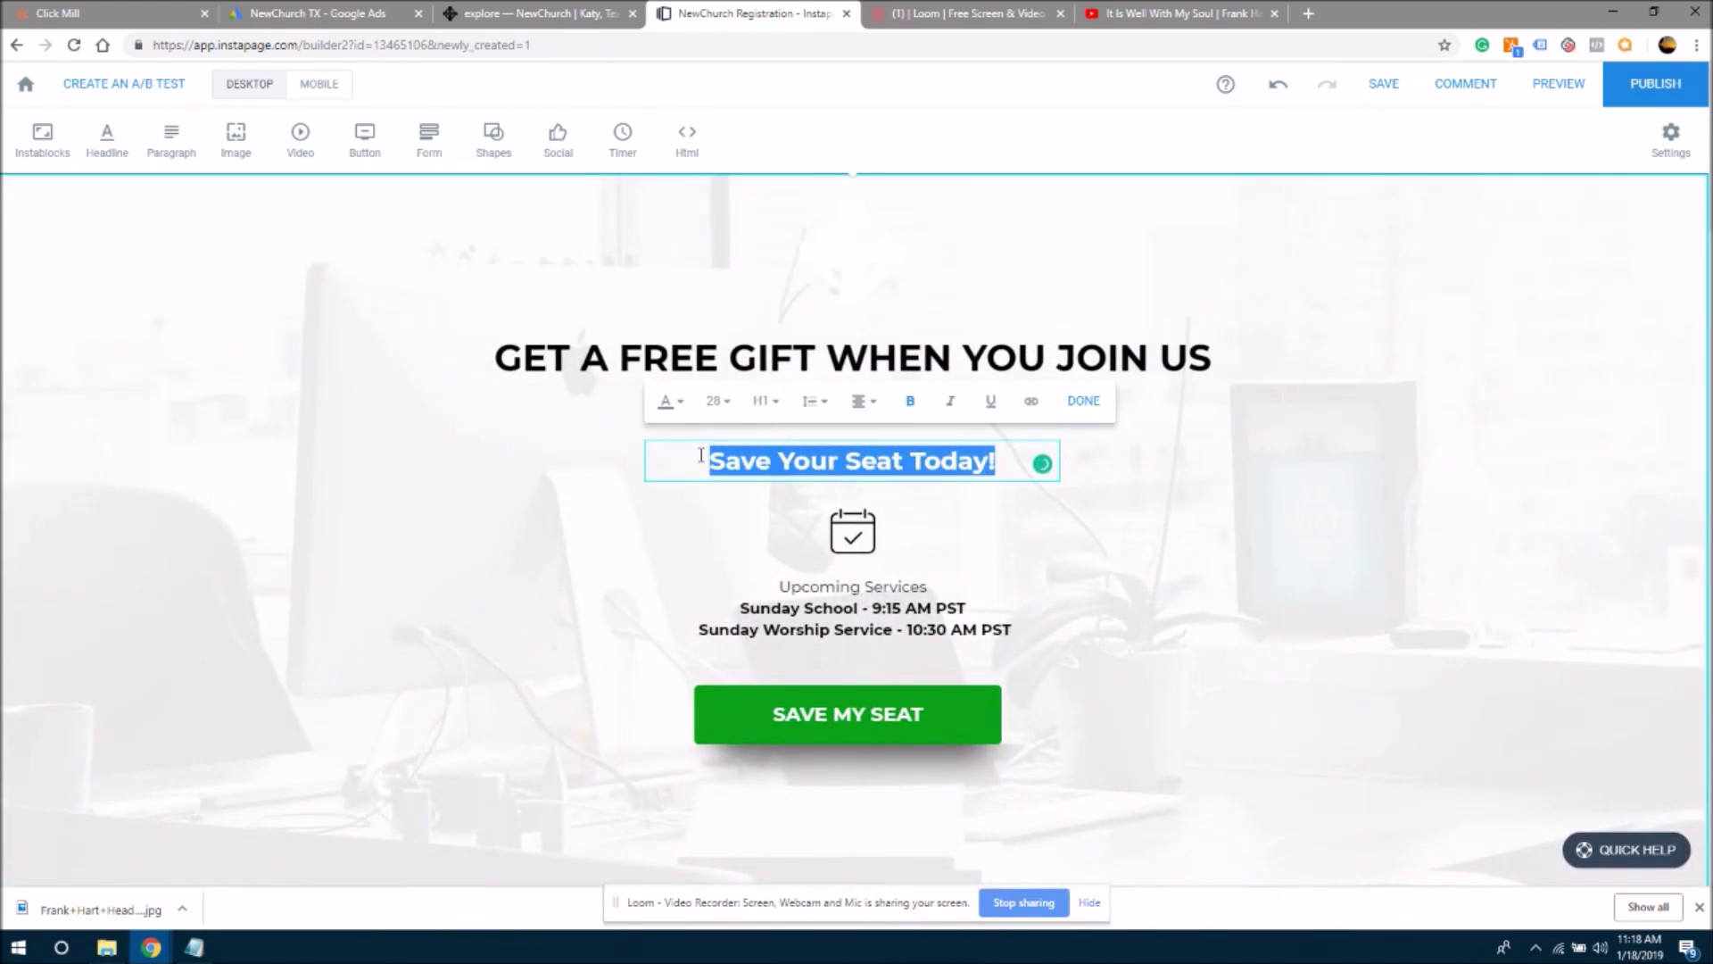
# - Prefix the subheadline with 'Don't Wait,' and widen and recentre it onto one line
pyautogui.click(705, 458)
pyautogui.write("Don't Wa")
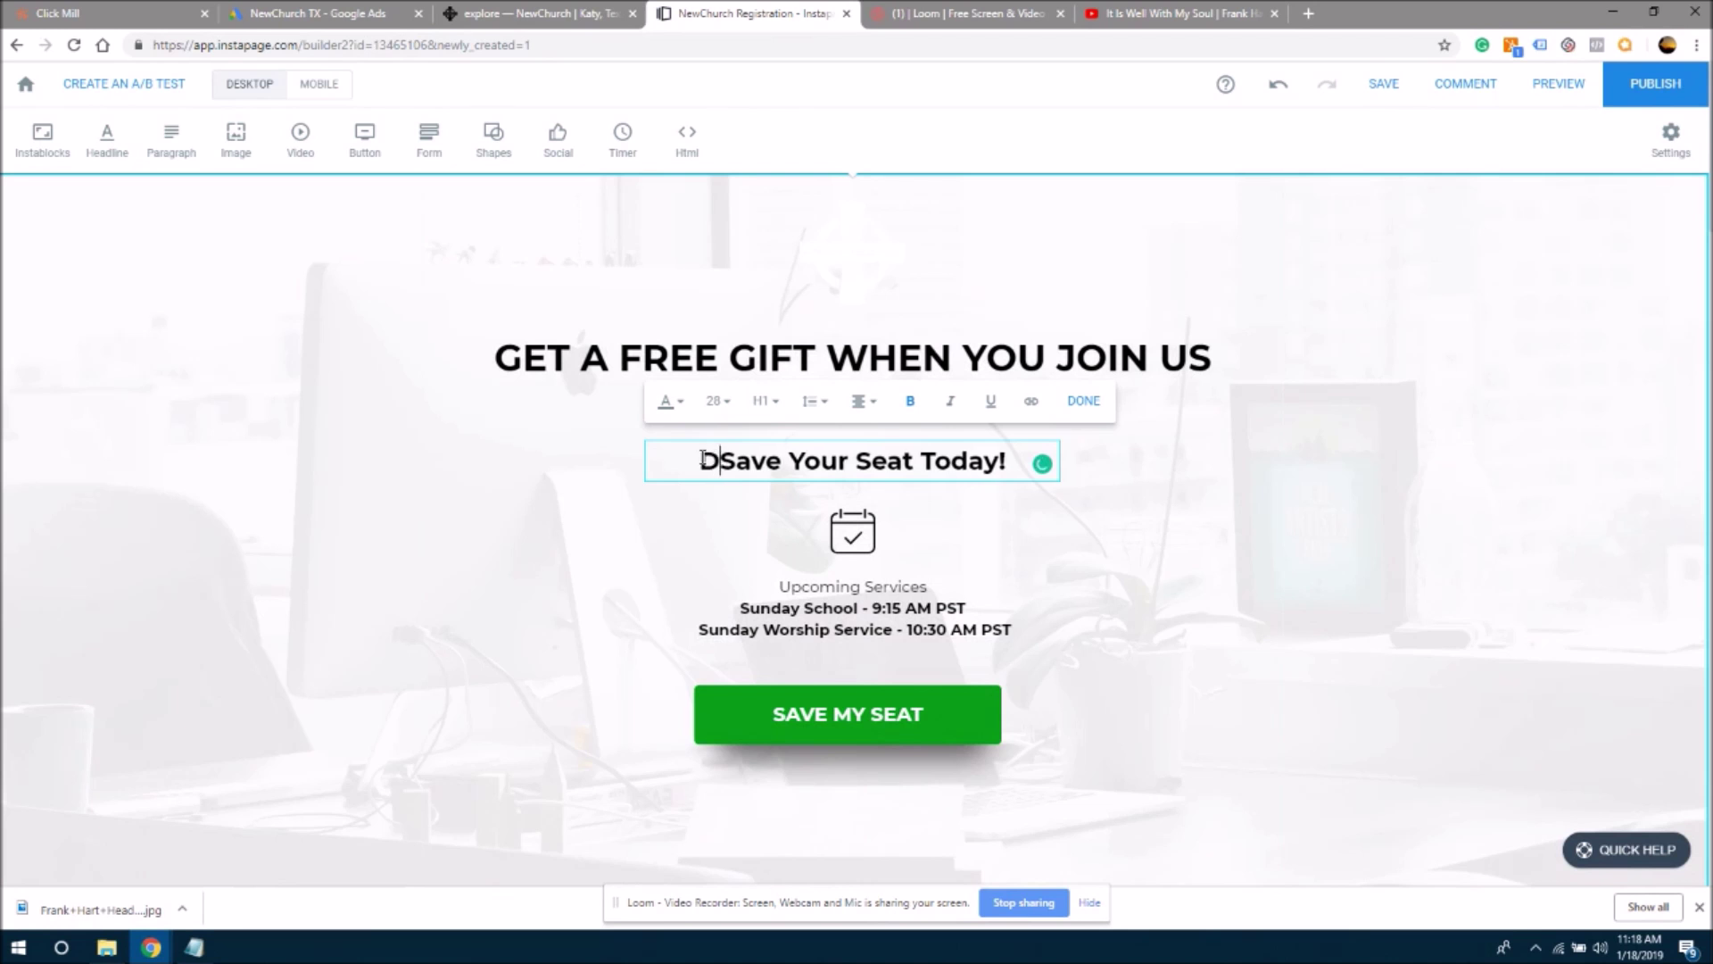
pyautogui.write('it,')
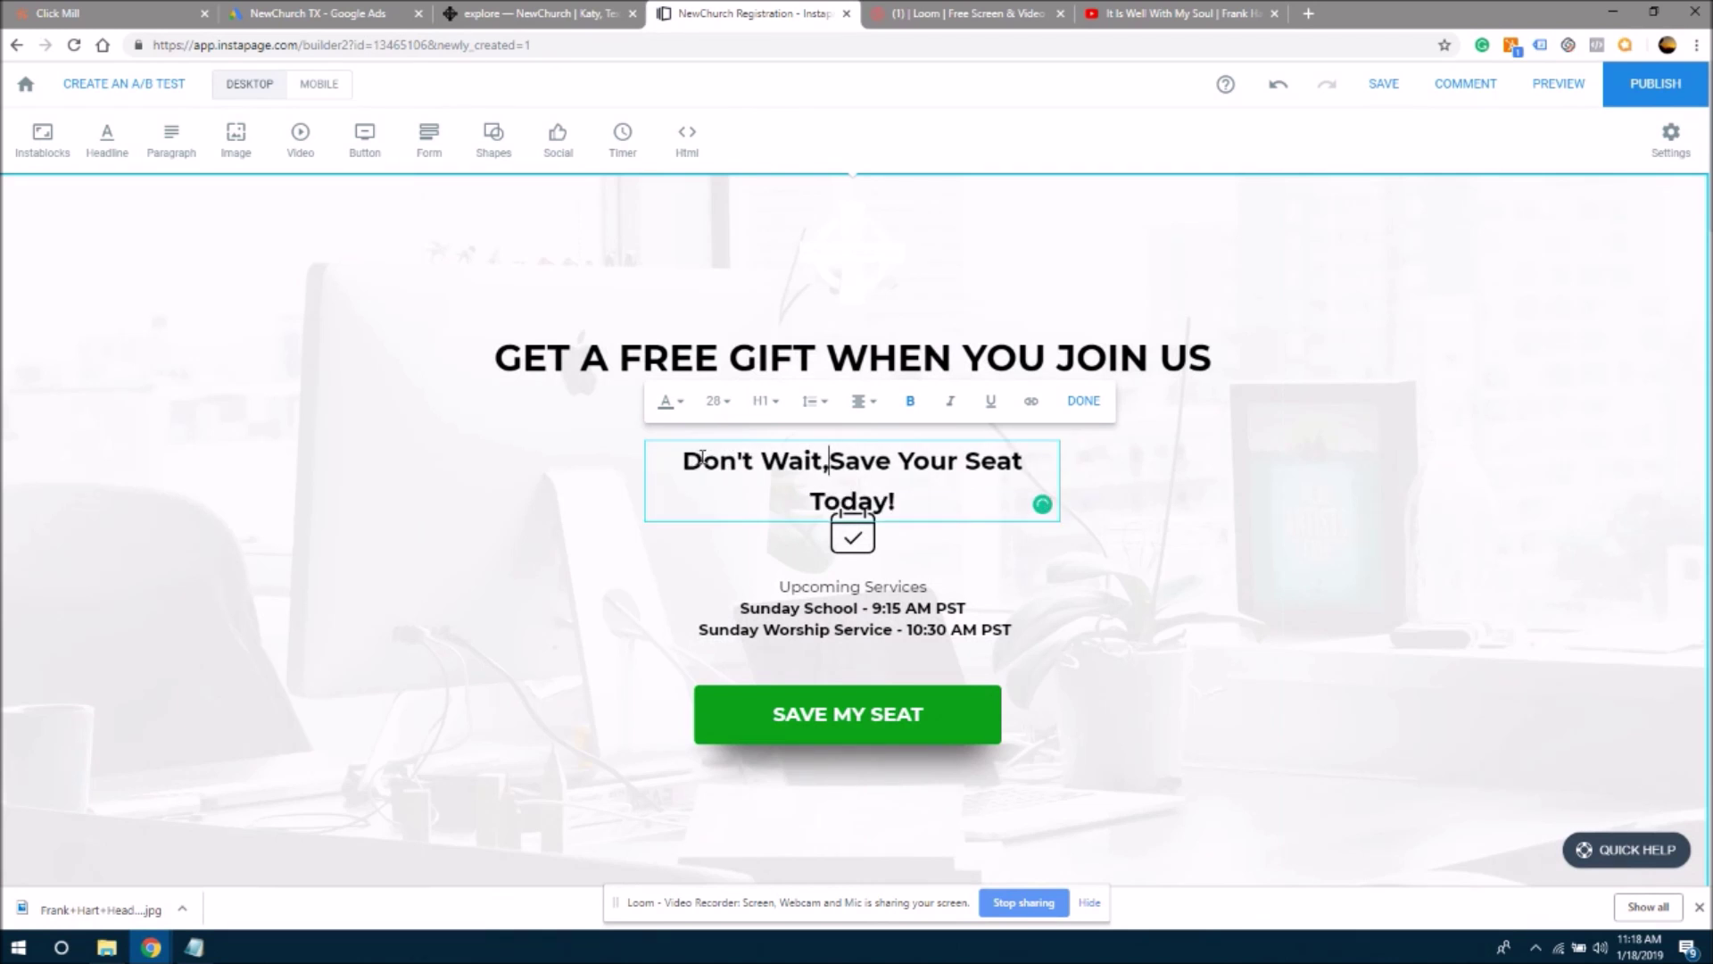
pyautogui.click(659, 474)
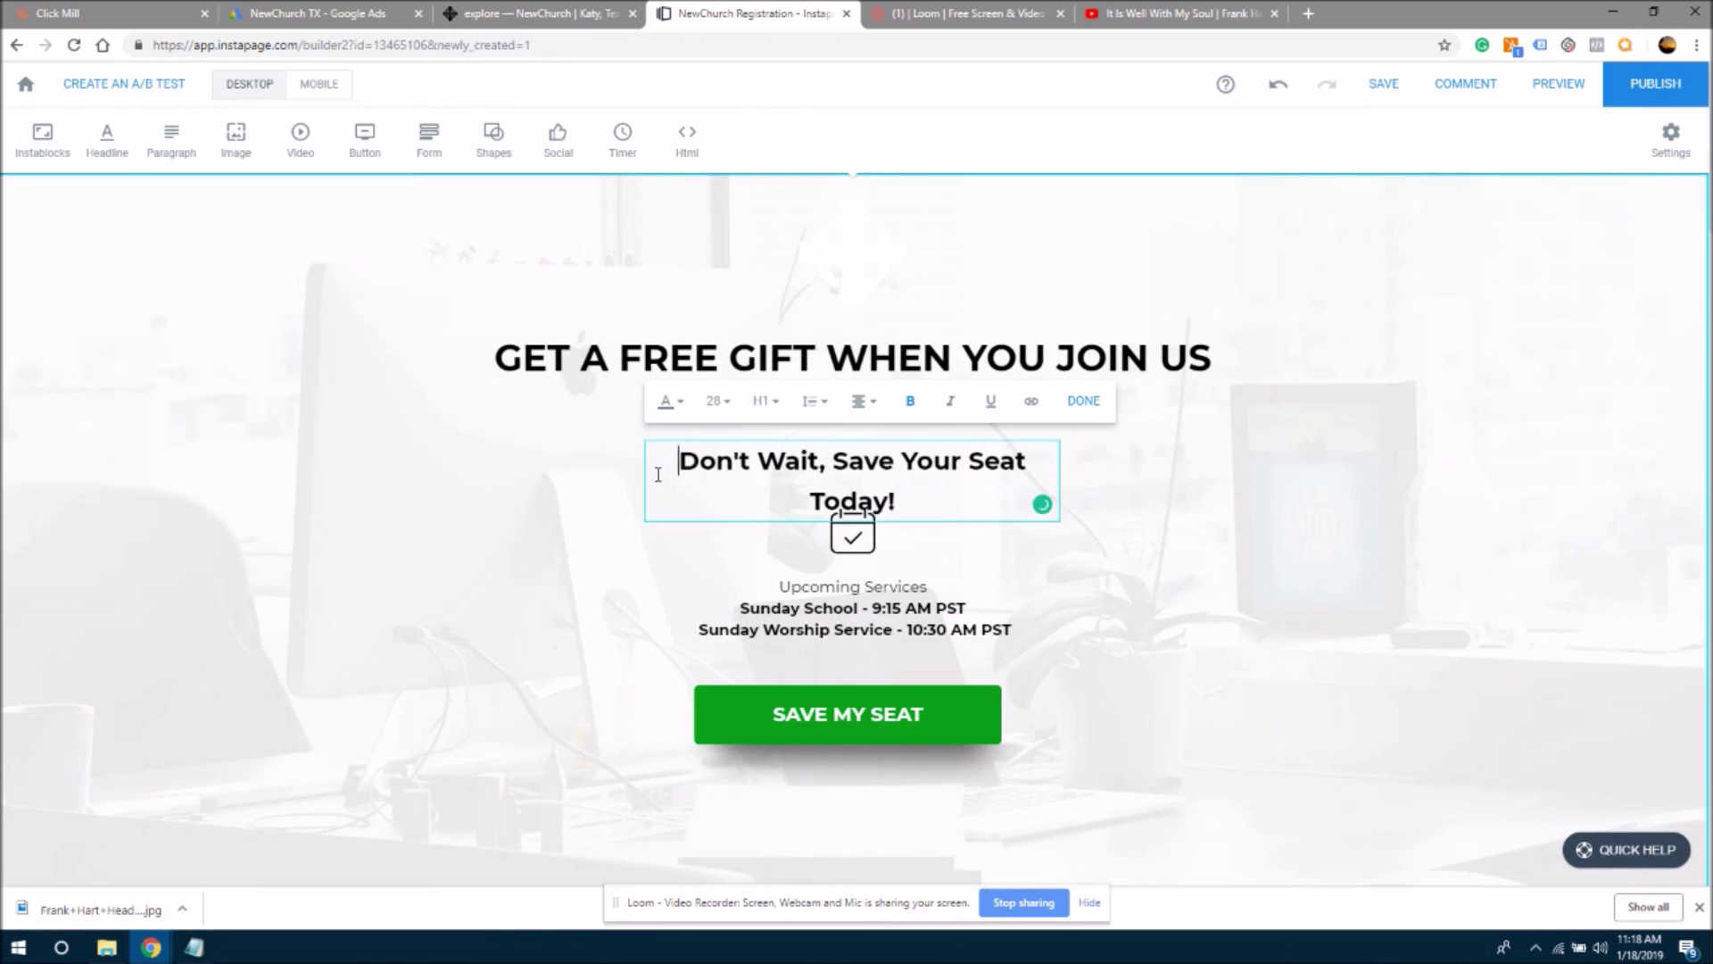
pyautogui.click(575, 479)
pyautogui.click(725, 486)
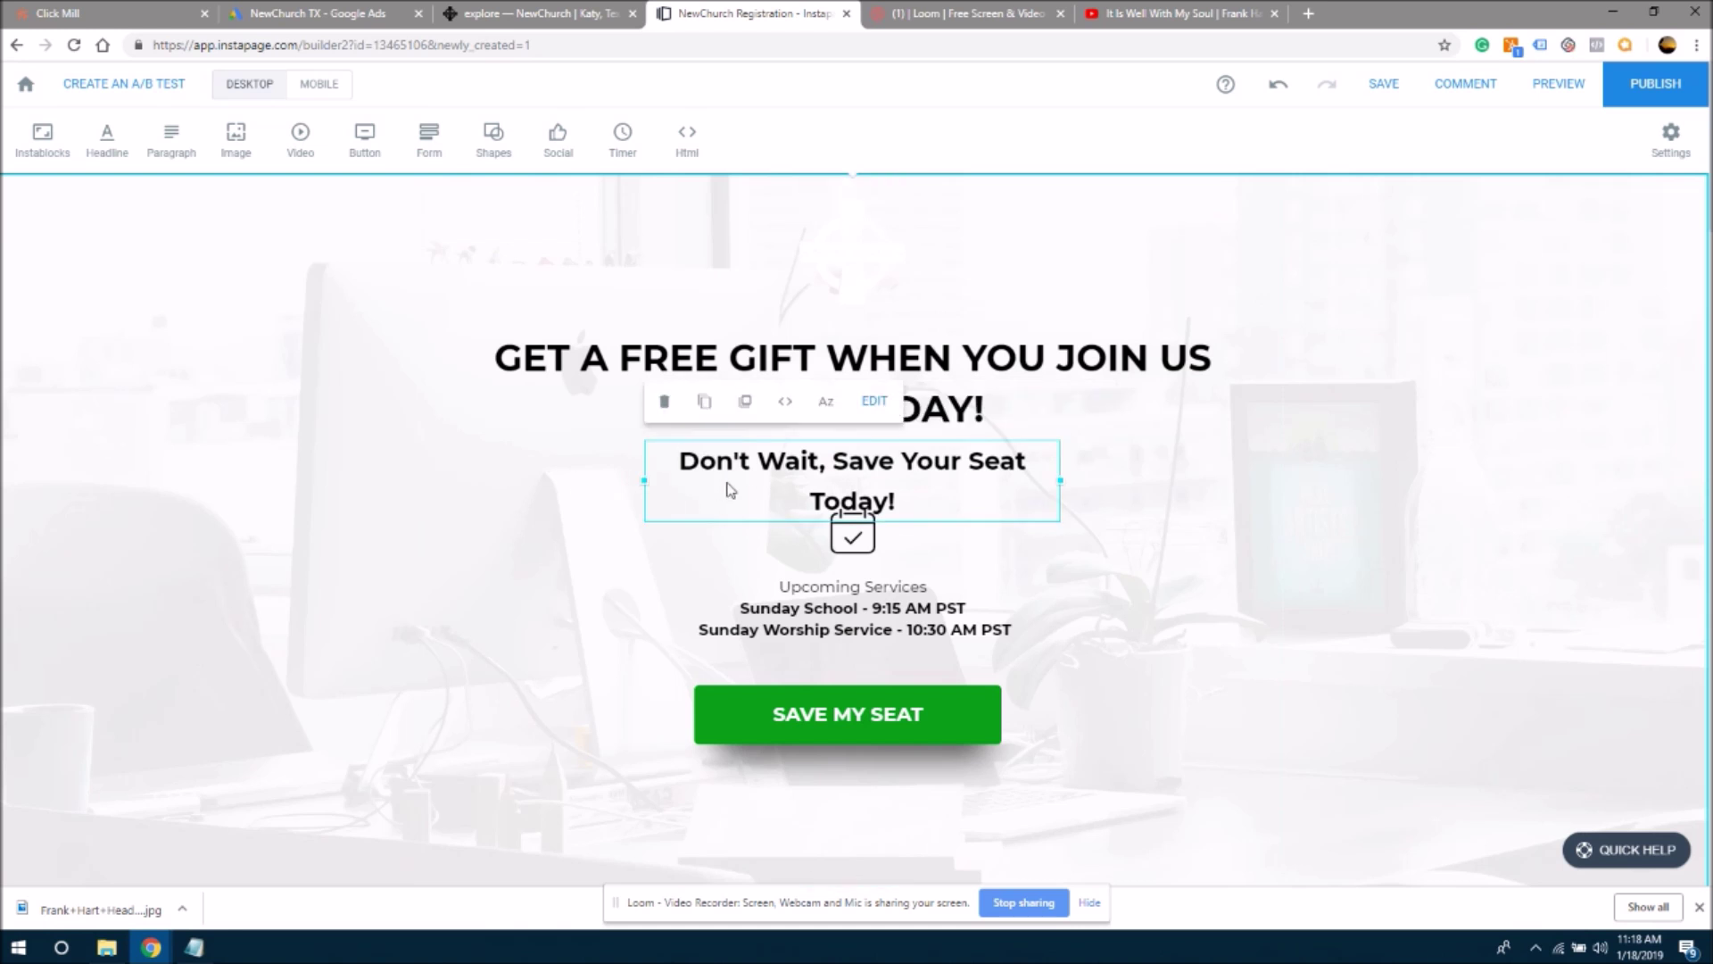
pyautogui.moveTo(1067, 480); pyautogui.dragTo(1115, 479)
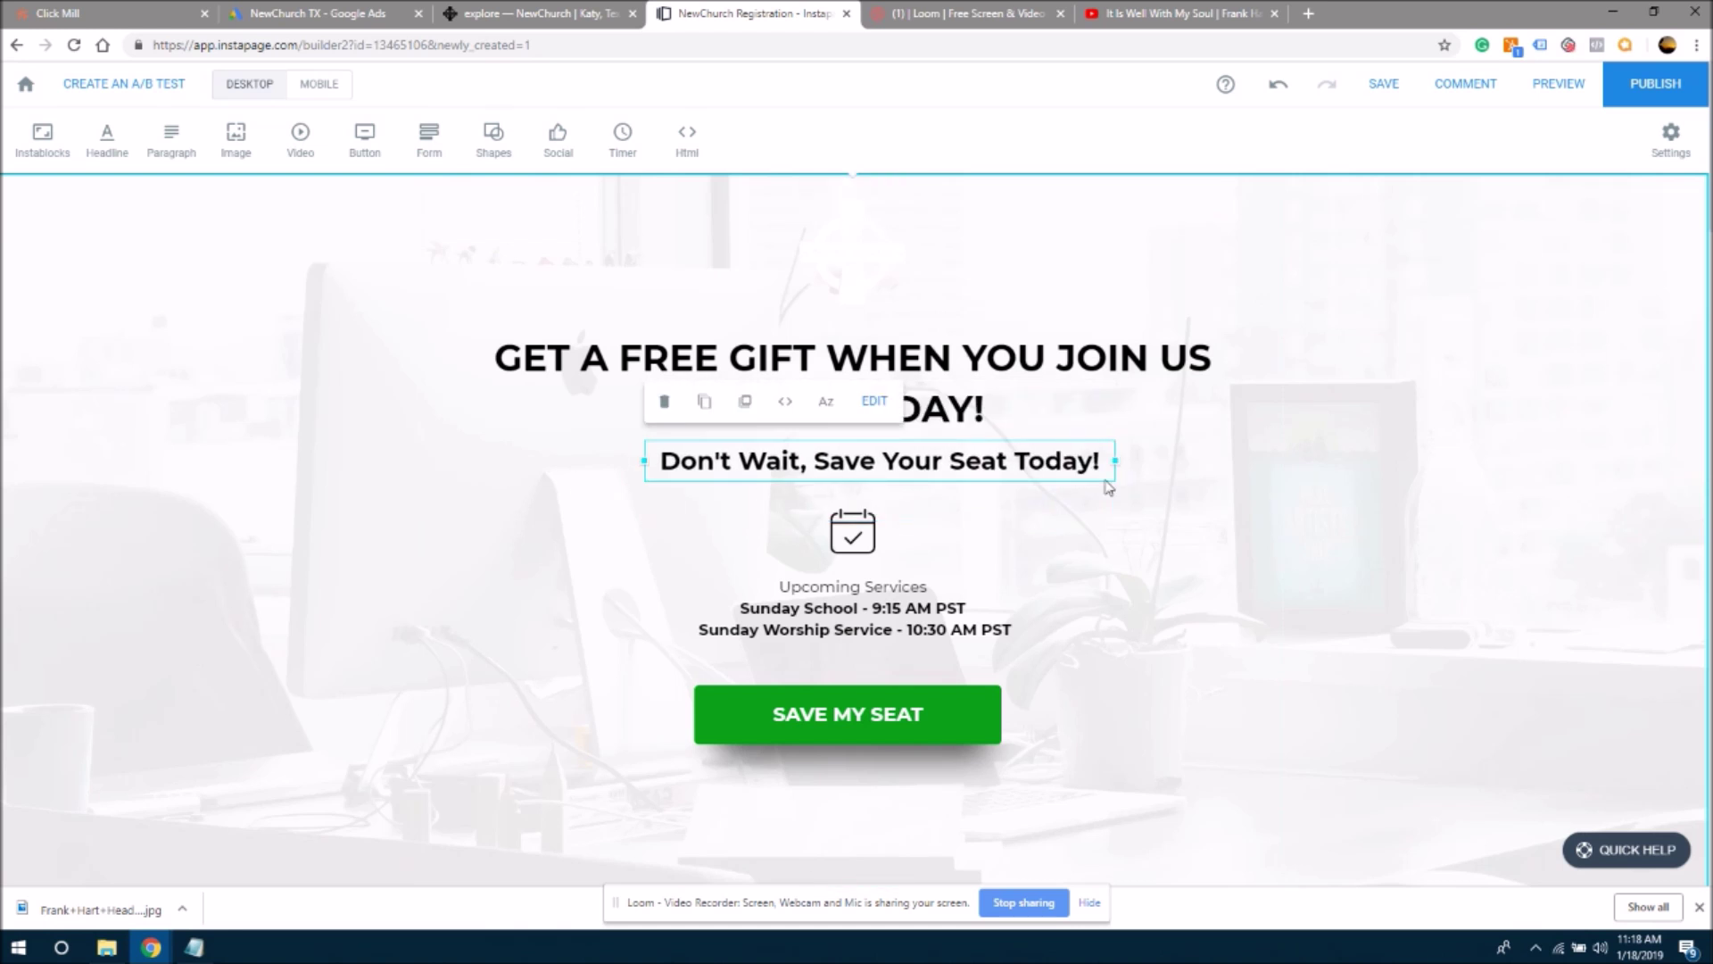
pyautogui.moveTo(1012, 468); pyautogui.dragTo(996, 470)
pyautogui.doubleClick(1032, 477)
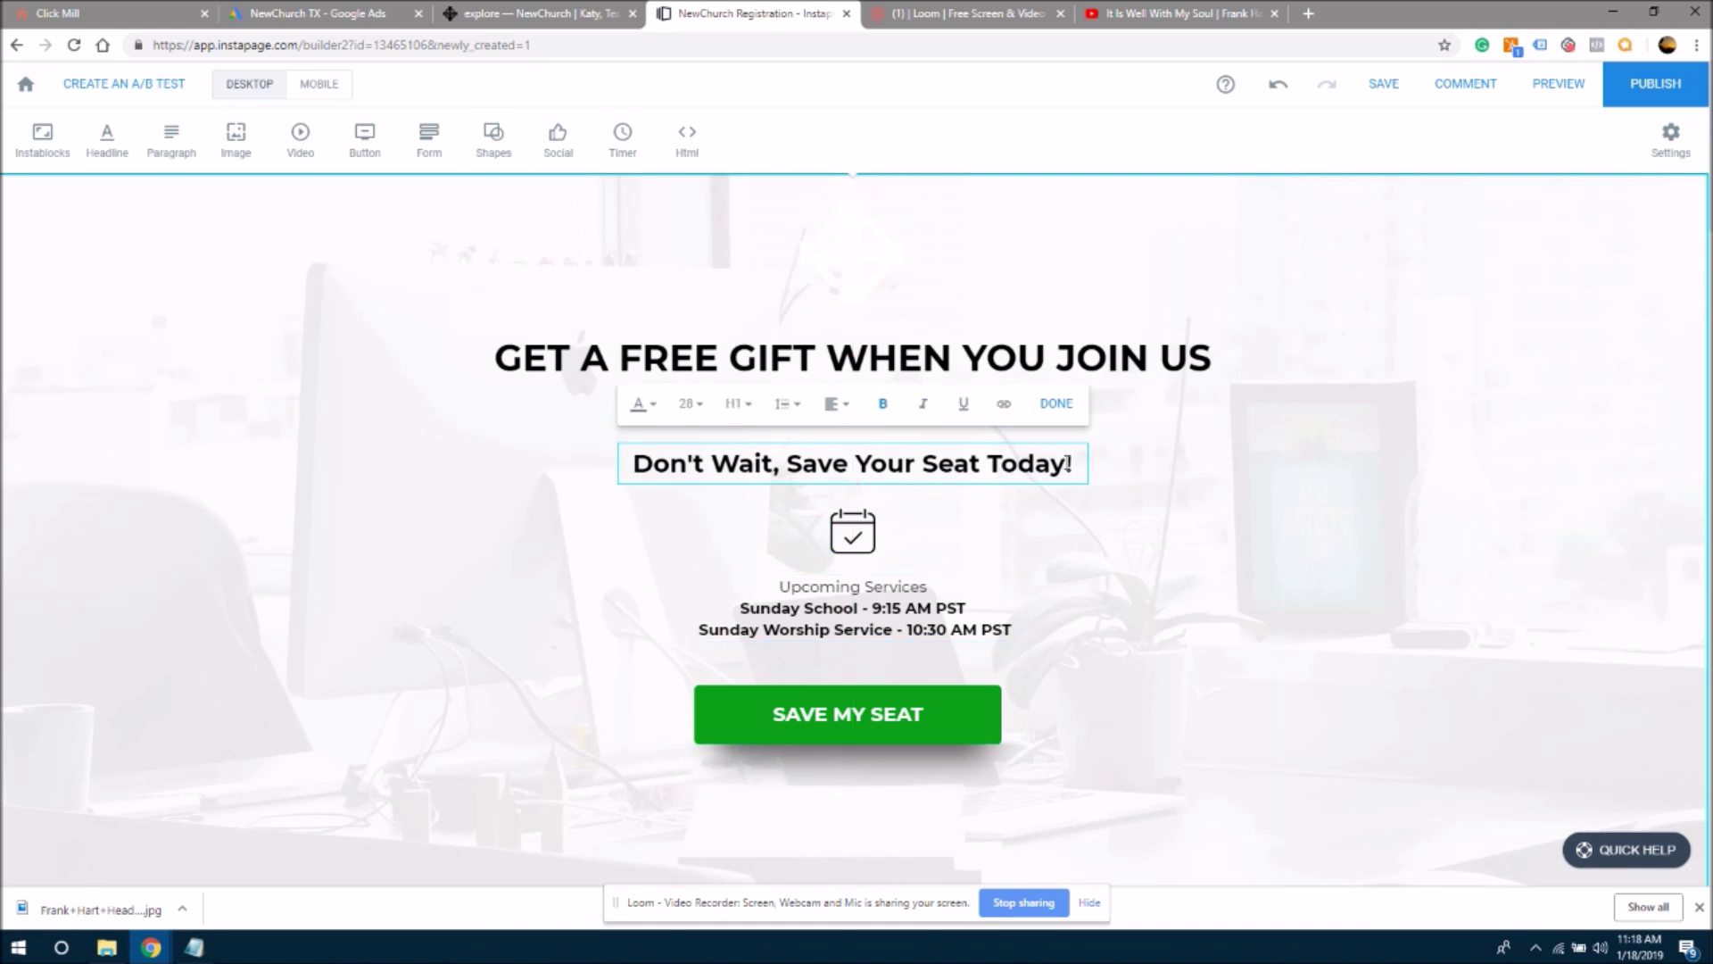
pyautogui.moveTo(1073, 463); pyautogui.dragTo(612, 464)
pyautogui.hotkey('ctrl', 'c')
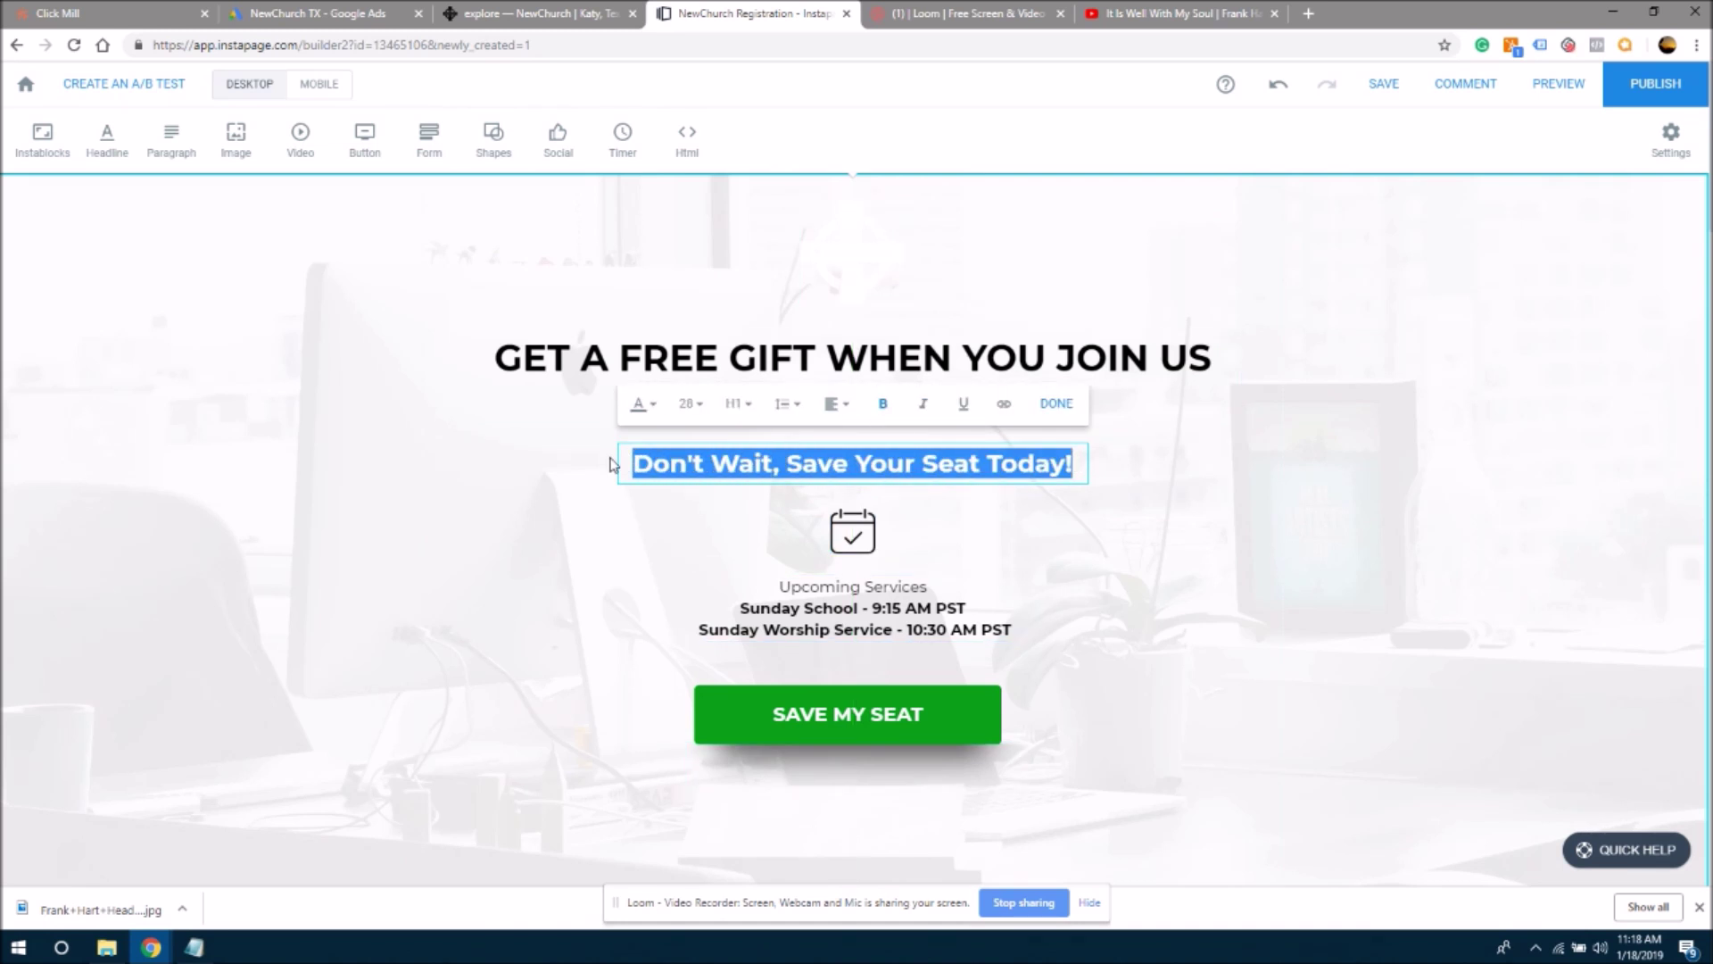
pyautogui.click(1406, 519)
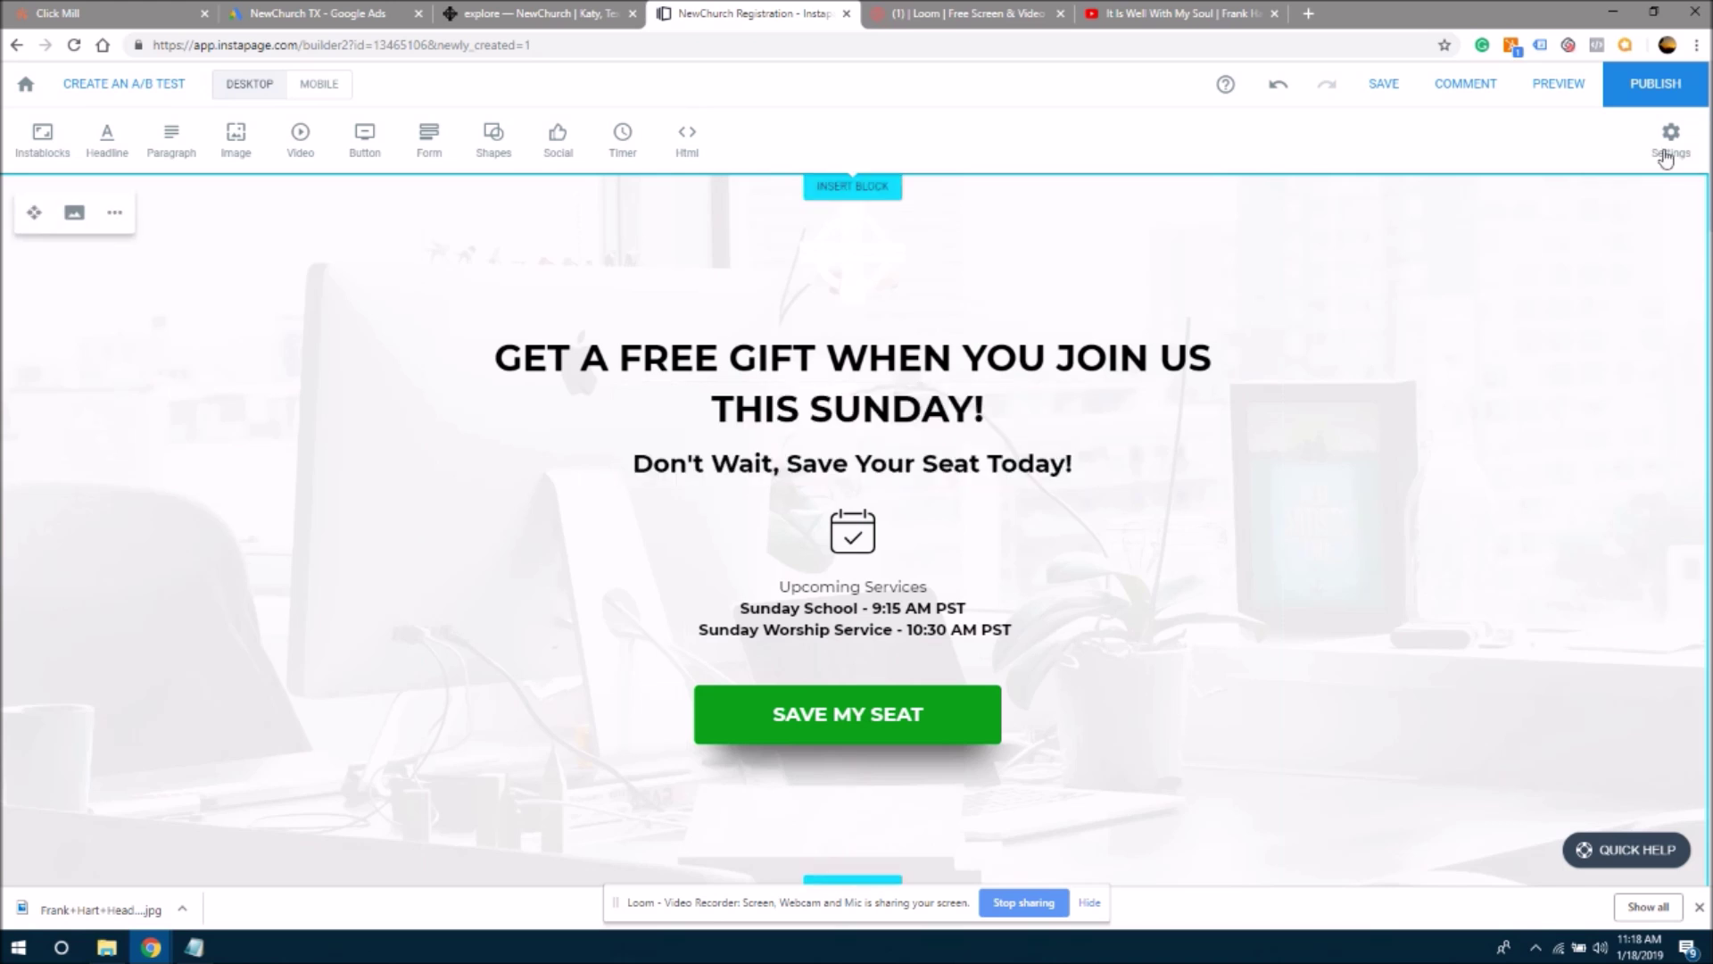
# - Replace the session section's paragraph with the pasted 'Don't Wait, Save Your Seat Today!' text
pyautogui.scroll(-15, 856, 526)
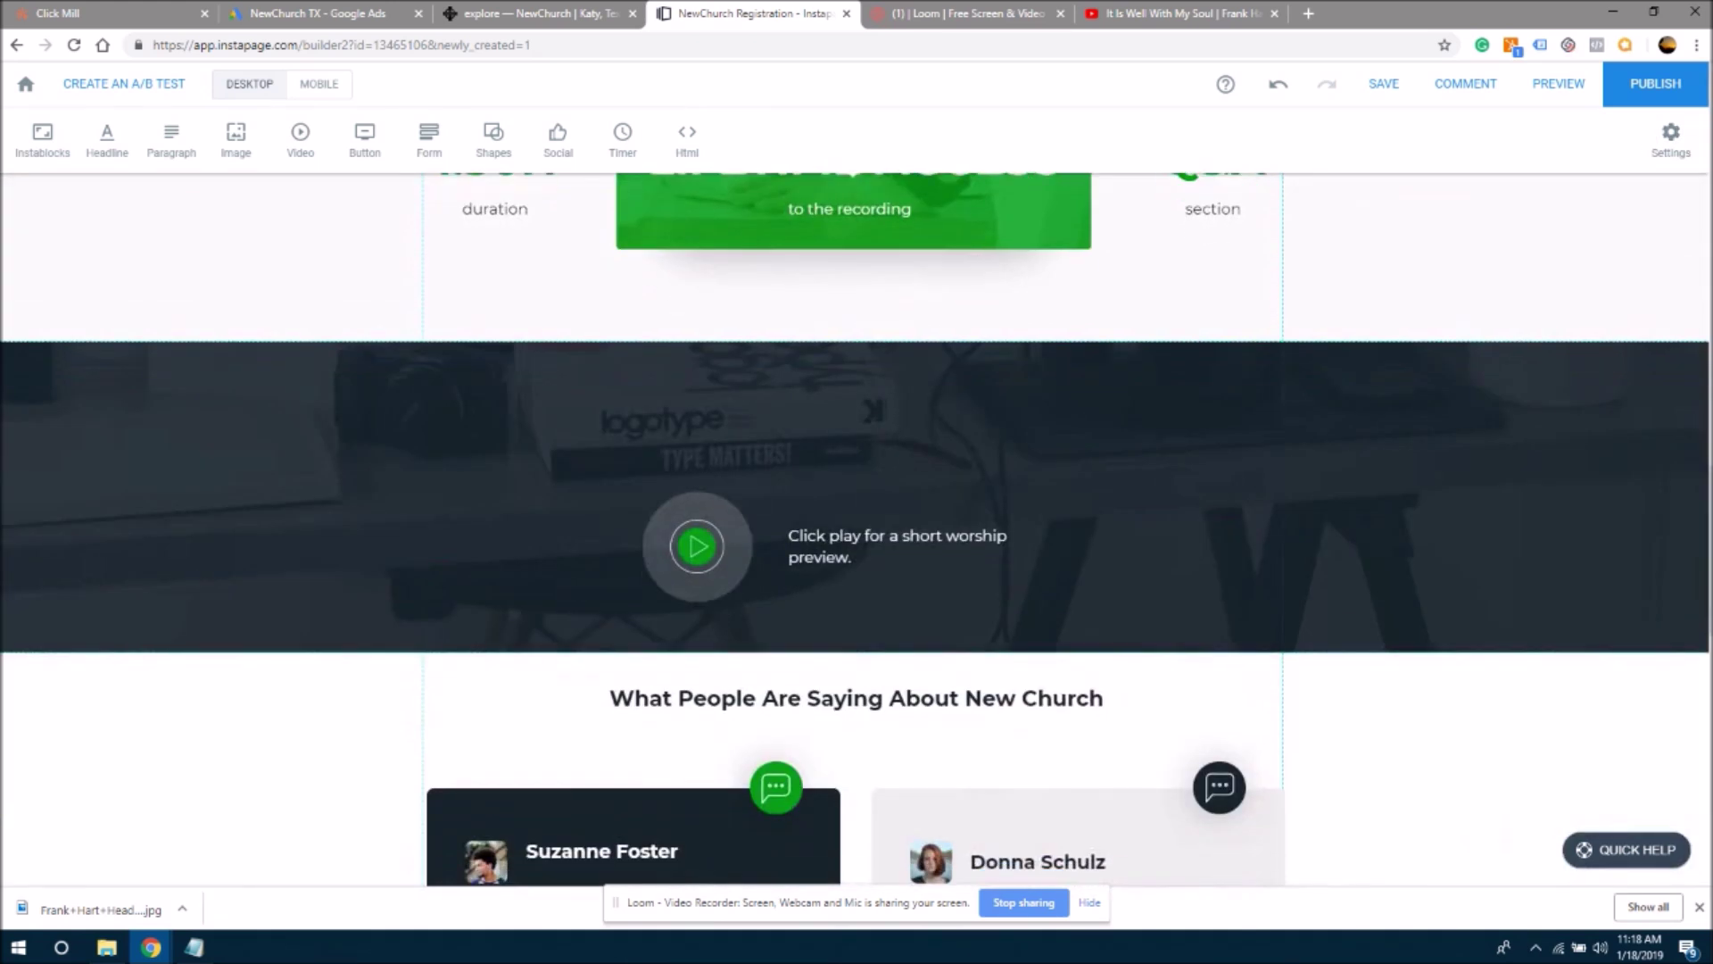
pyautogui.scroll(5, 1055, 687)
pyautogui.scroll(-1, 1055, 687)
pyautogui.scroll(1, 1056, 687)
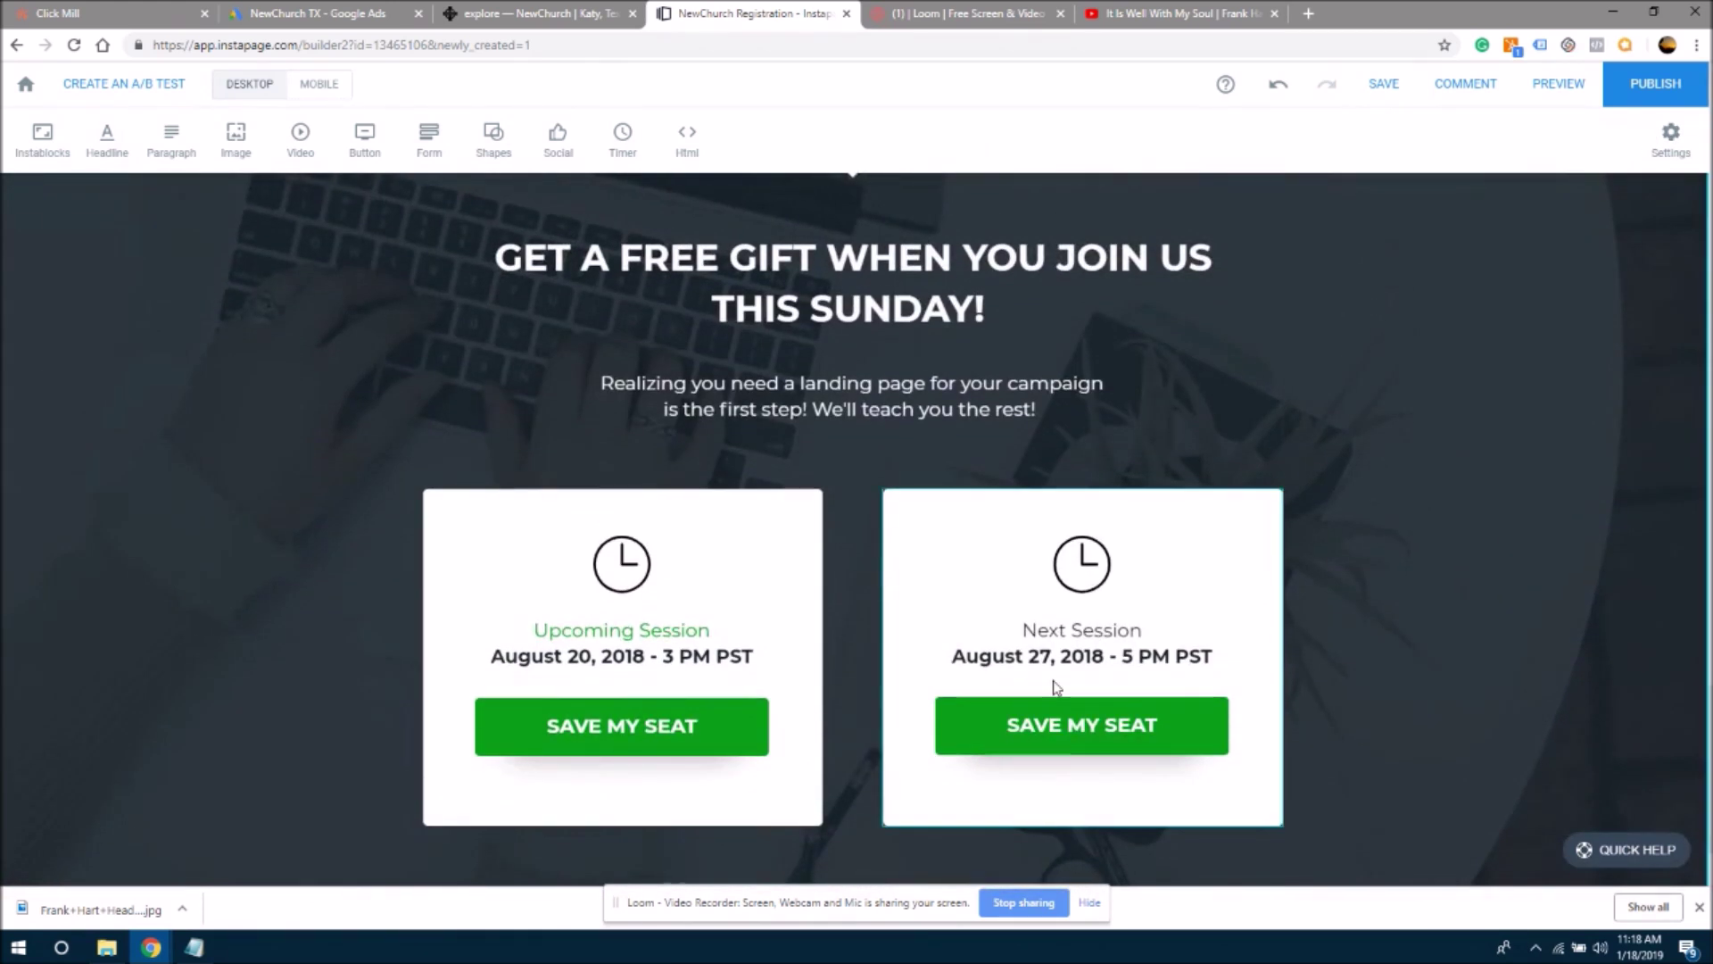
pyautogui.click(784, 403)
pyautogui.doubleClick(784, 404)
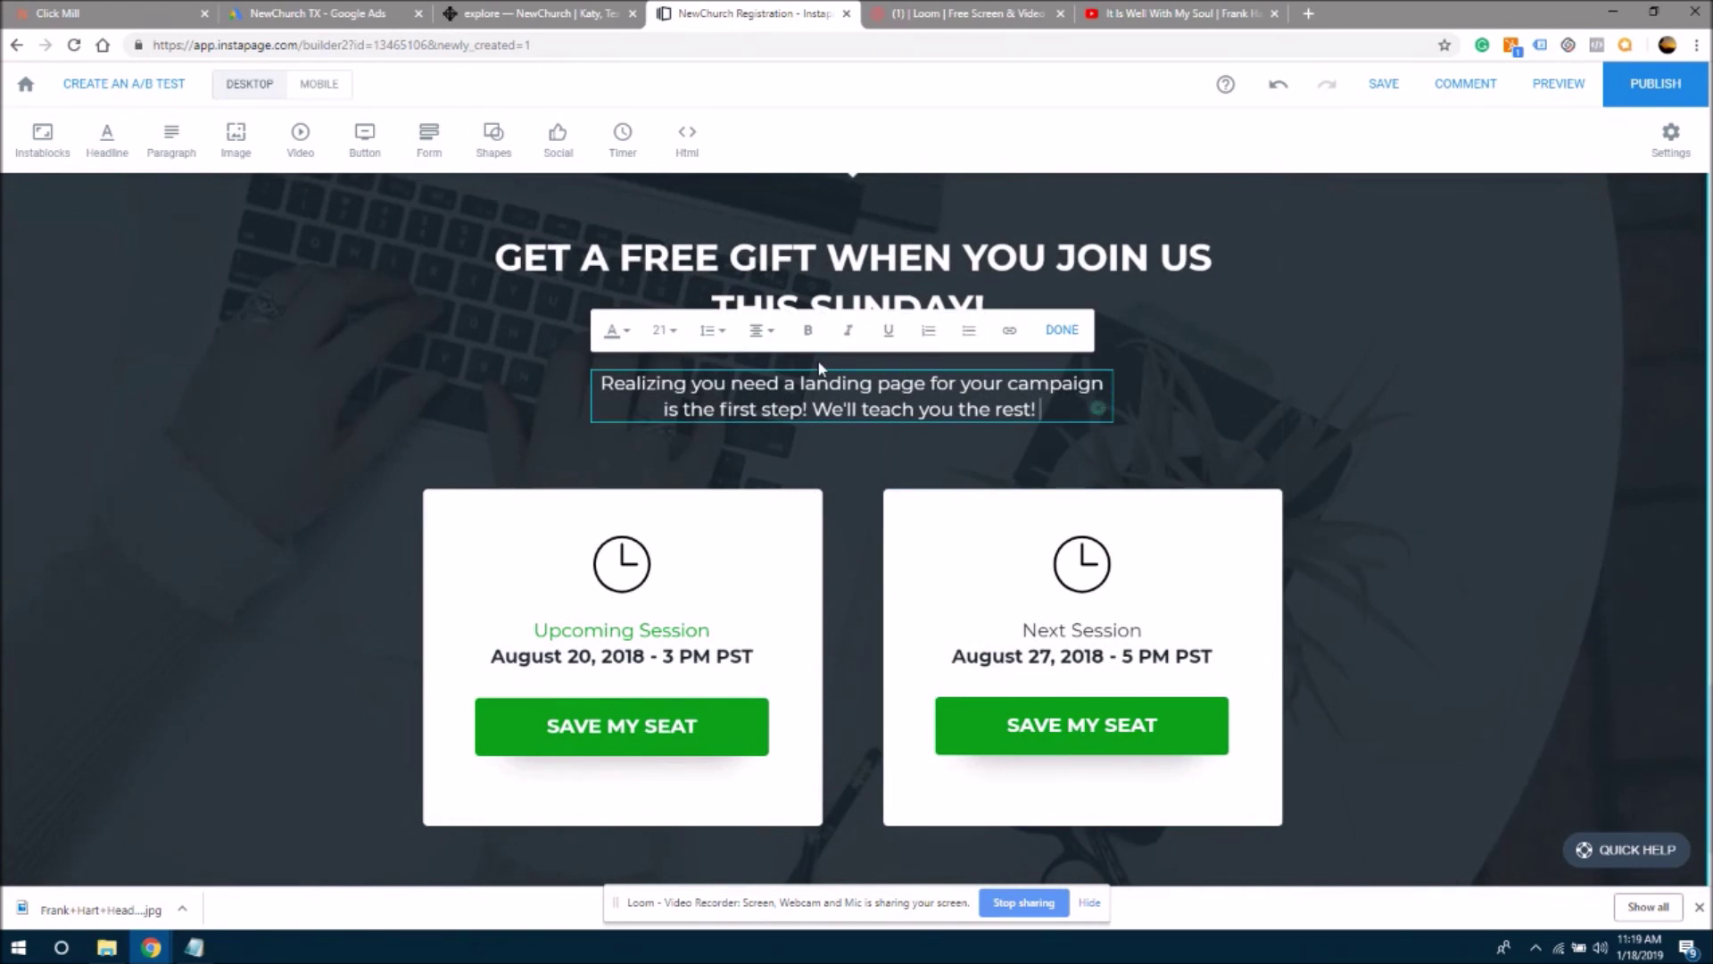
pyautogui.moveTo(1055, 409); pyautogui.dragTo(542, 389)
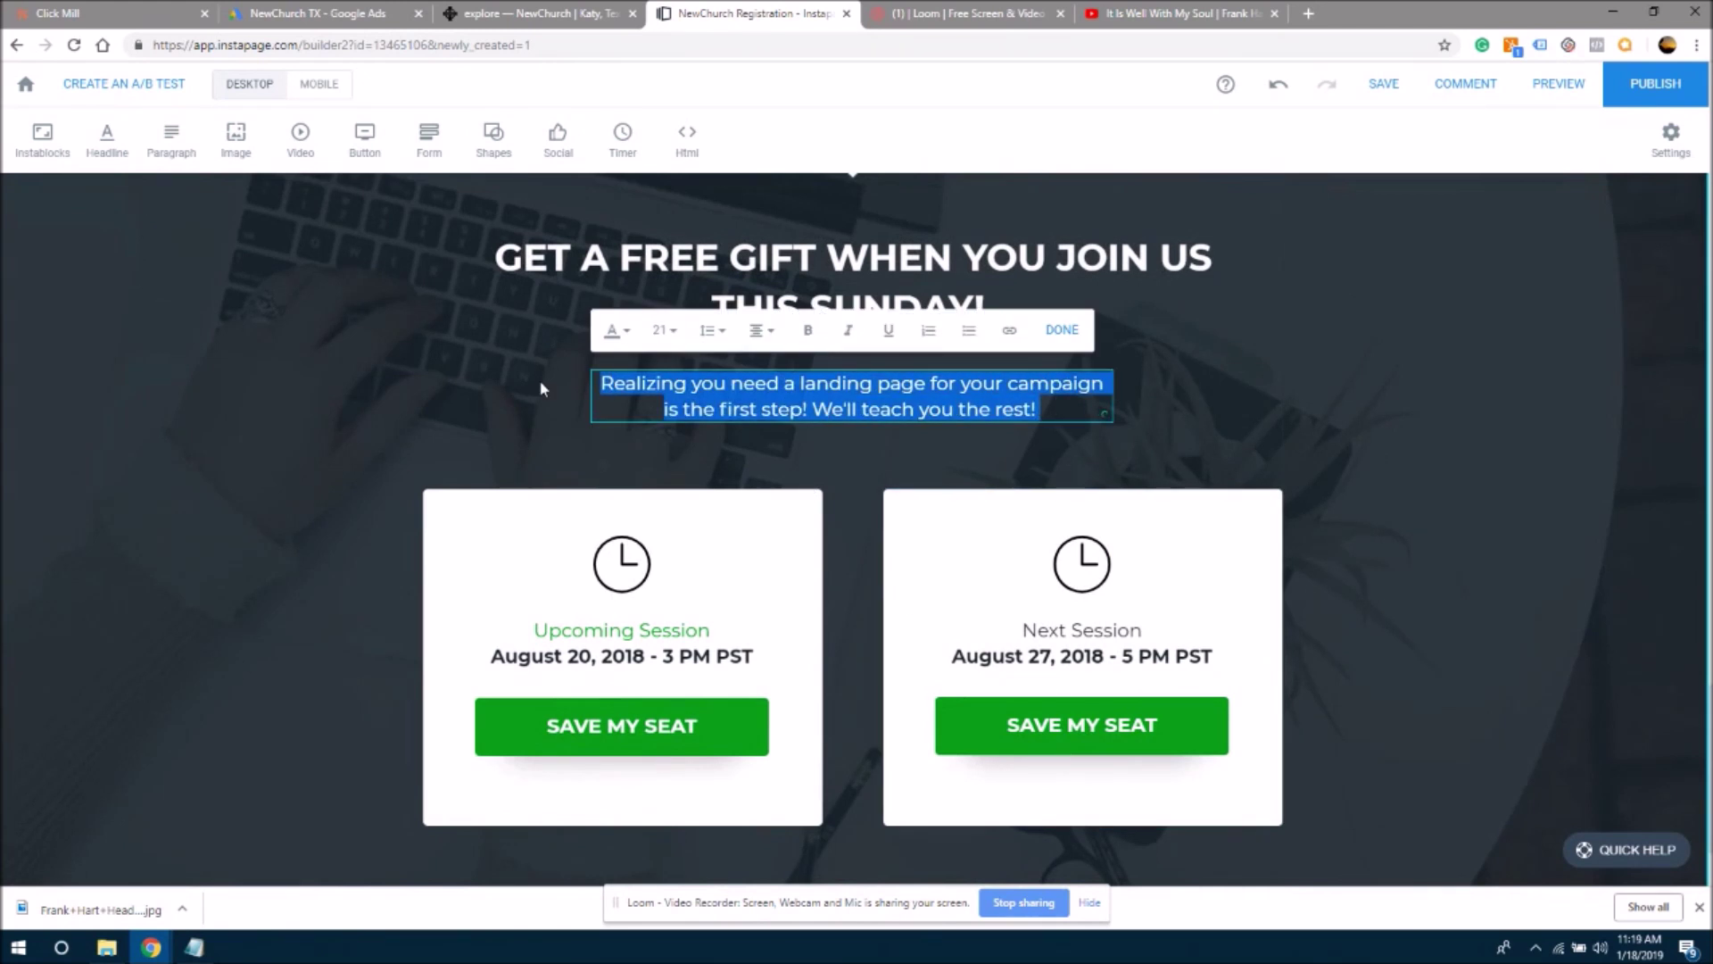
pyautogui.hotkey('ctrl', 'v')
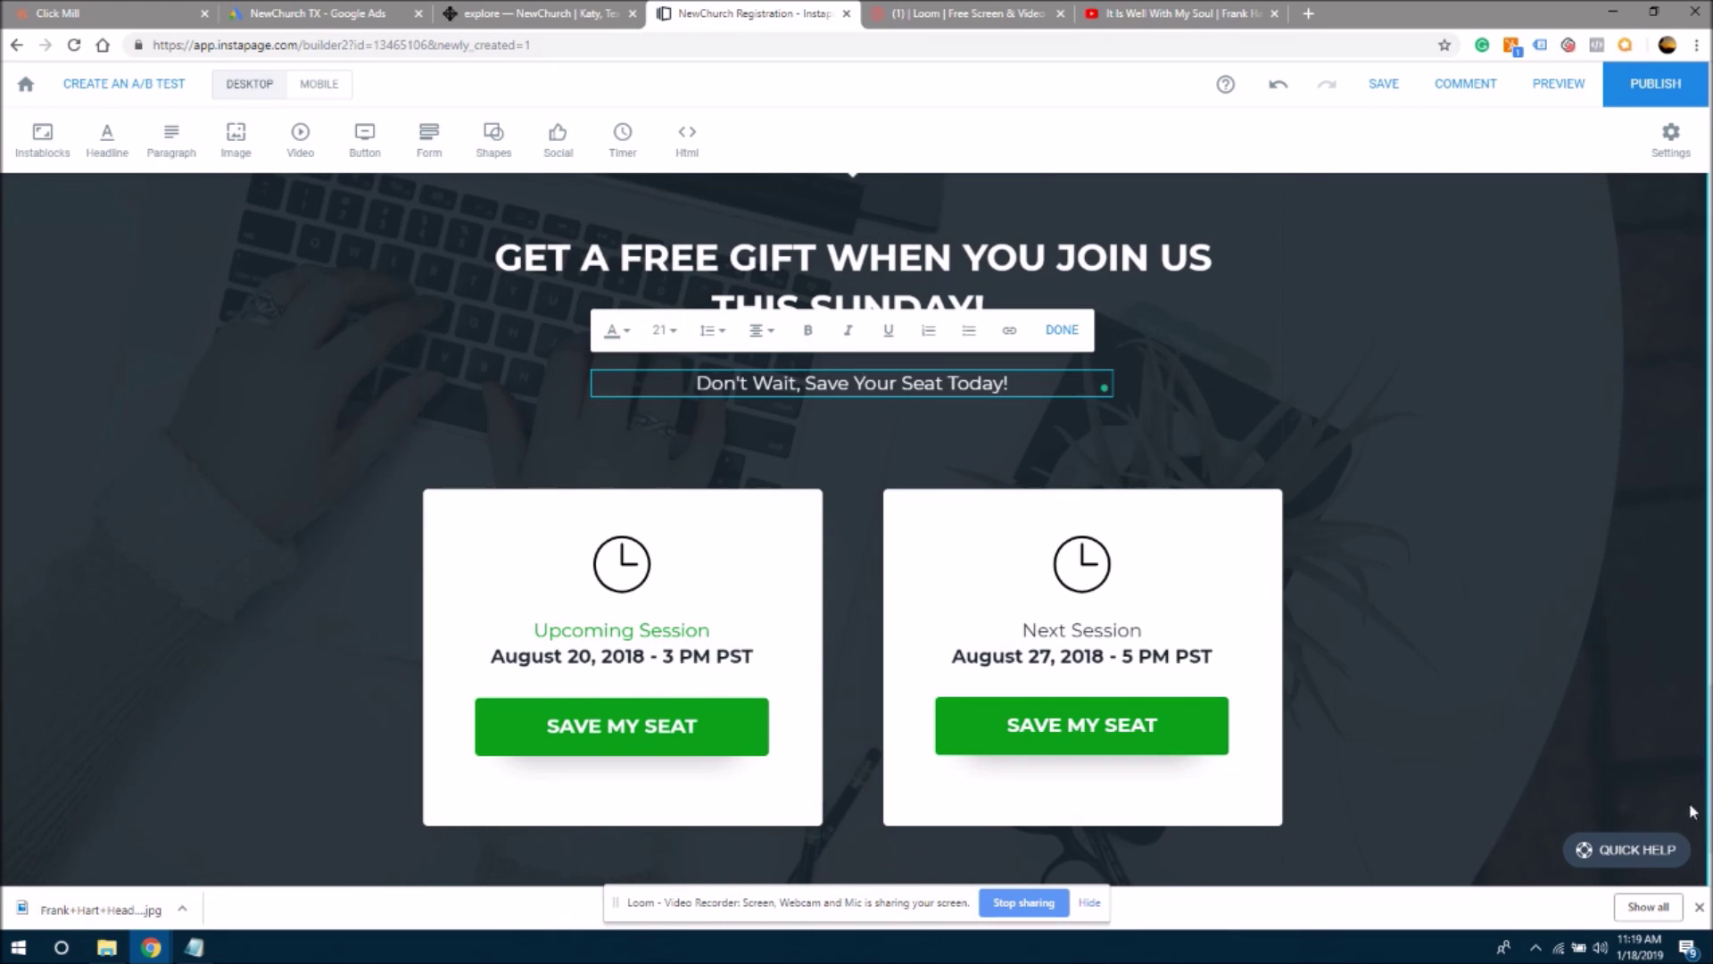
# - Make the new subheadline bold at size 28 and move it up closer to the headline
pyautogui.scroll(-20, 1667, 446)
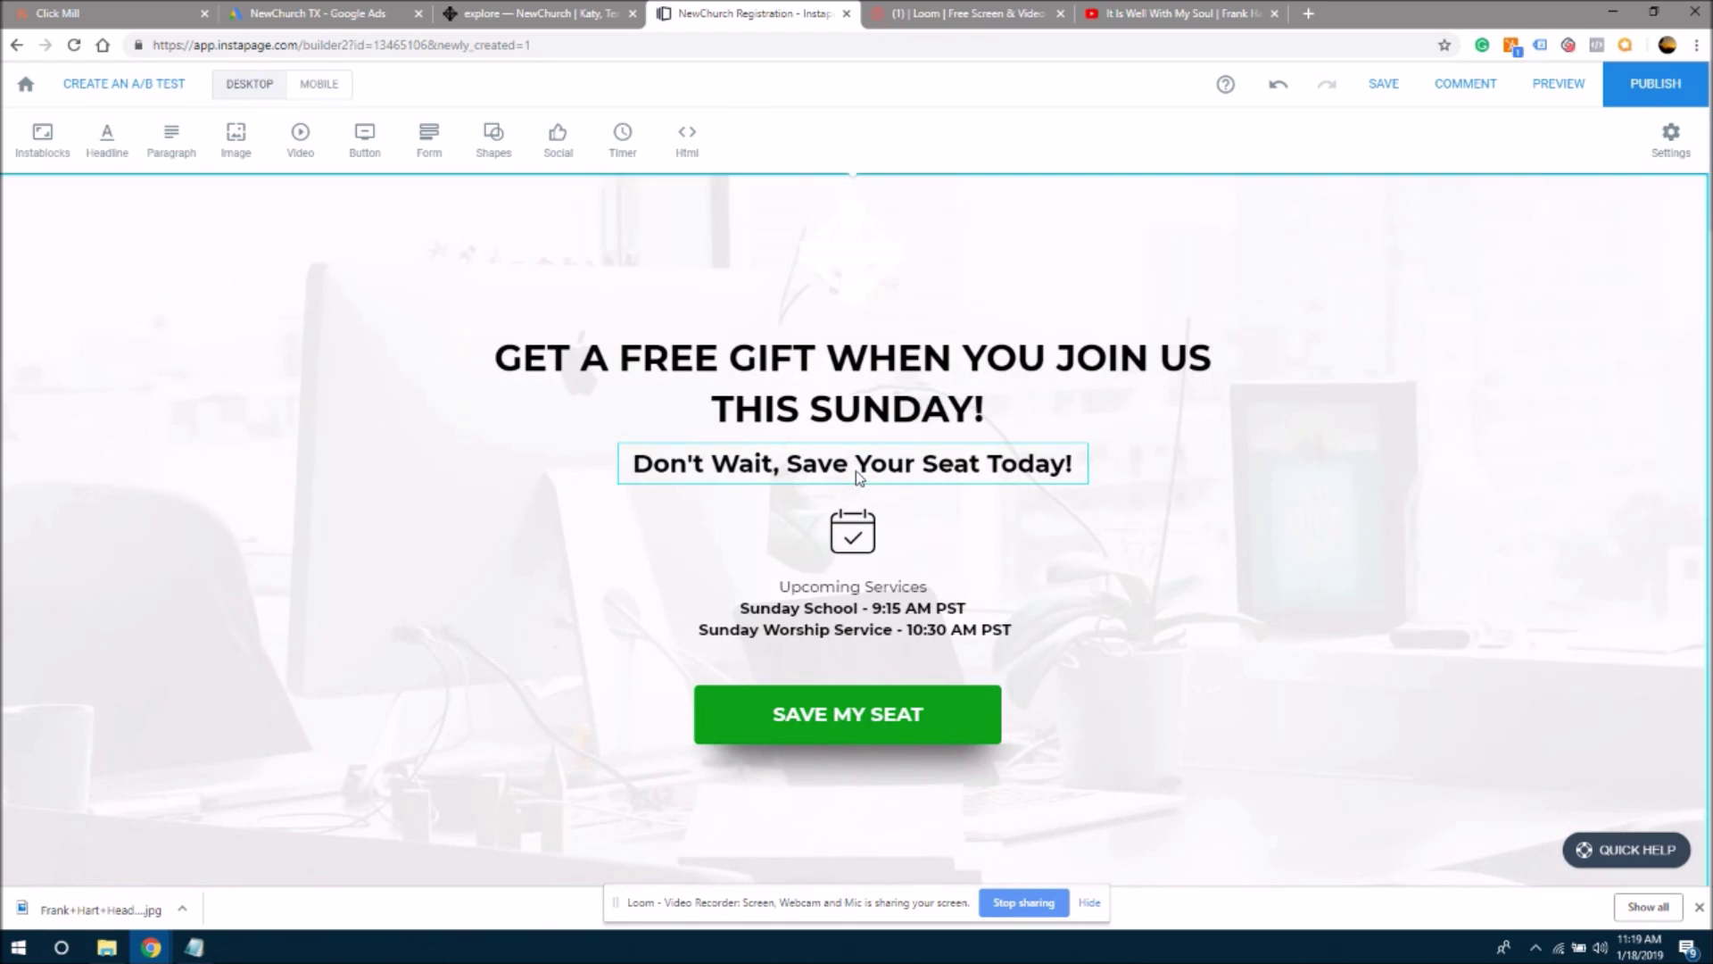
pyautogui.click(858, 477)
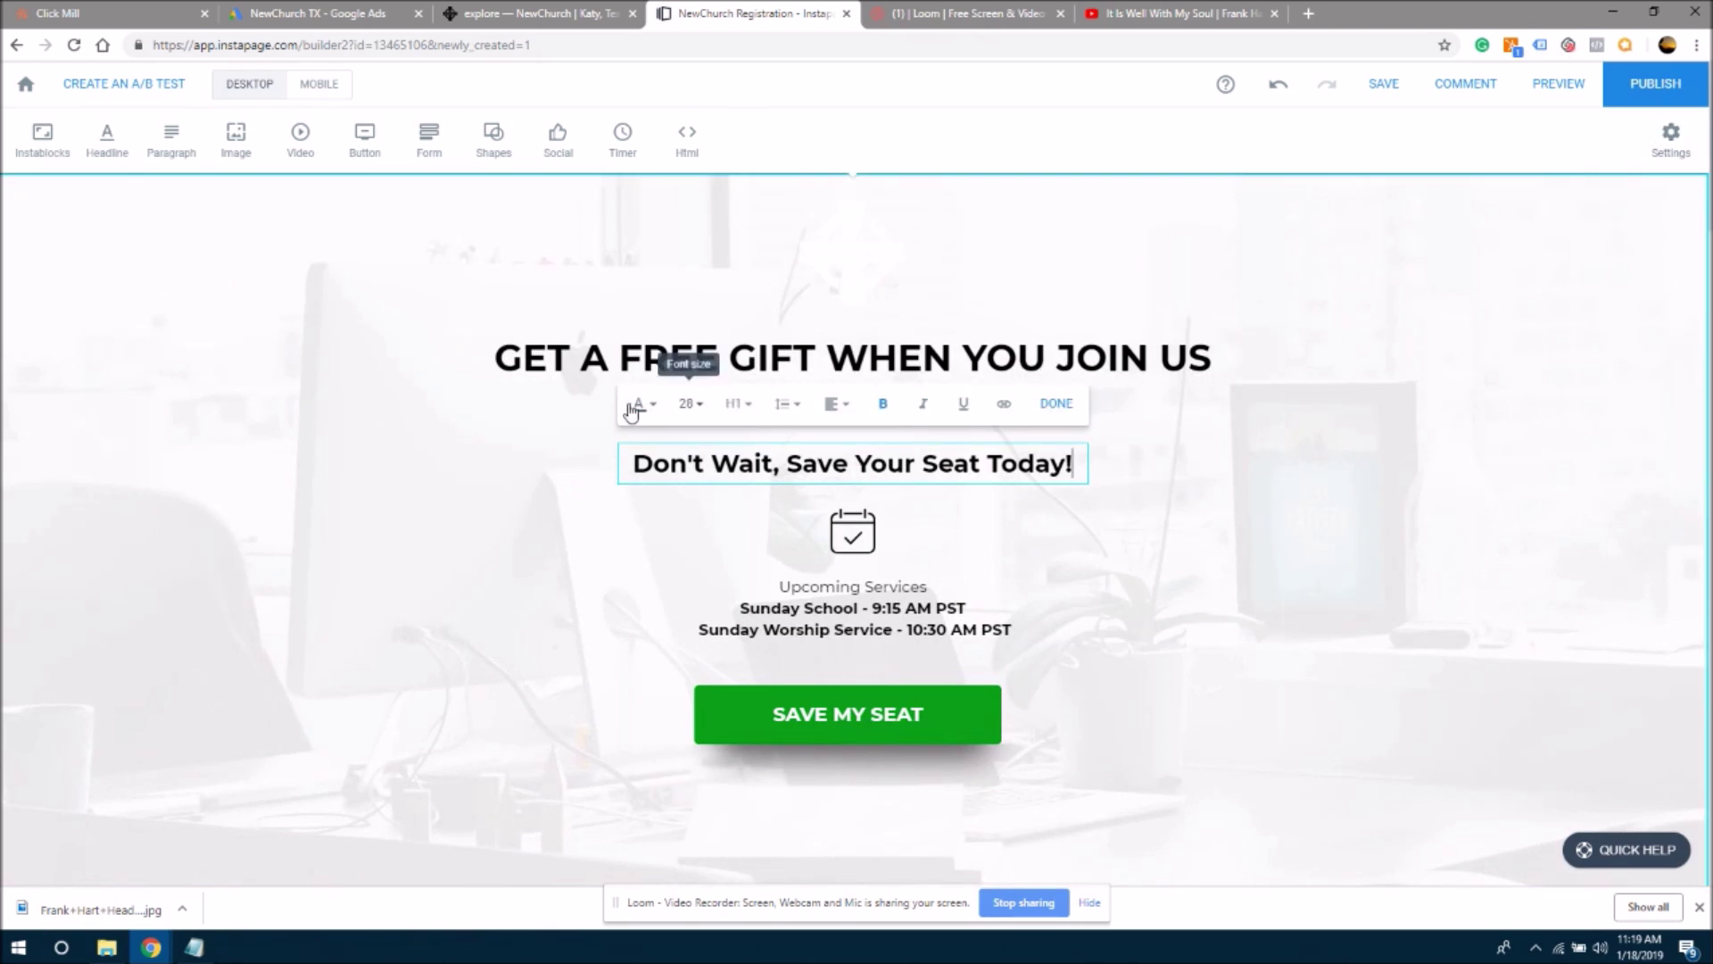
pyautogui.click(1455, 542)
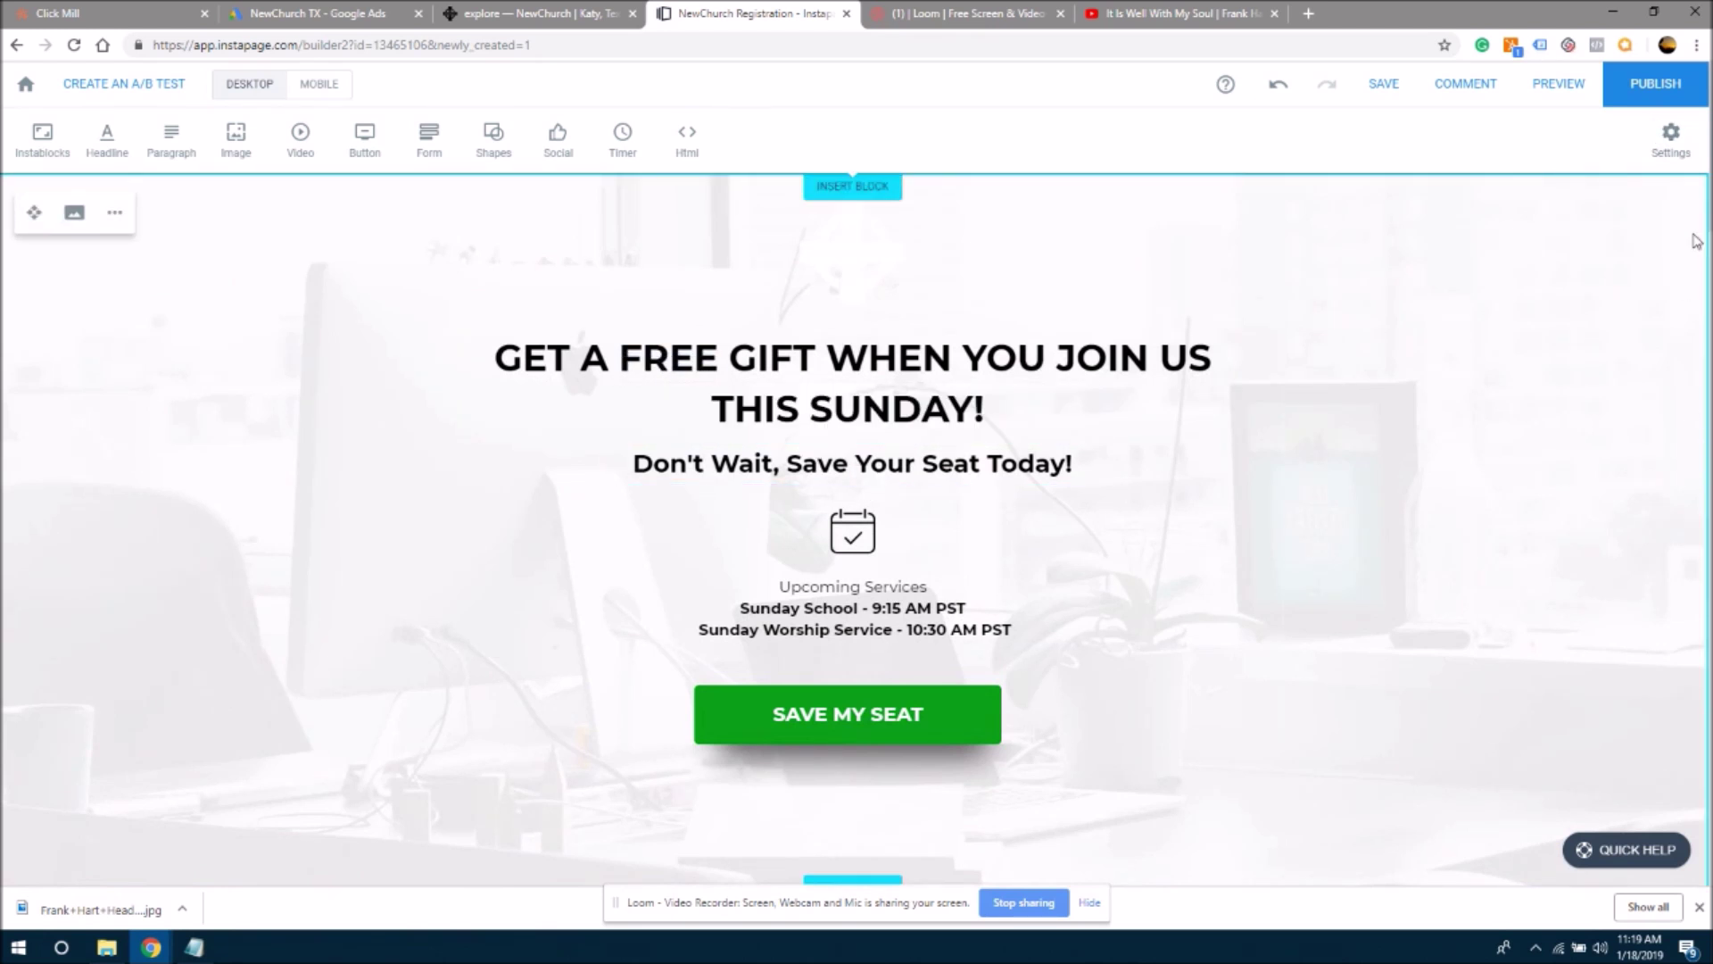
pyautogui.scroll(-15, 1001, 536)
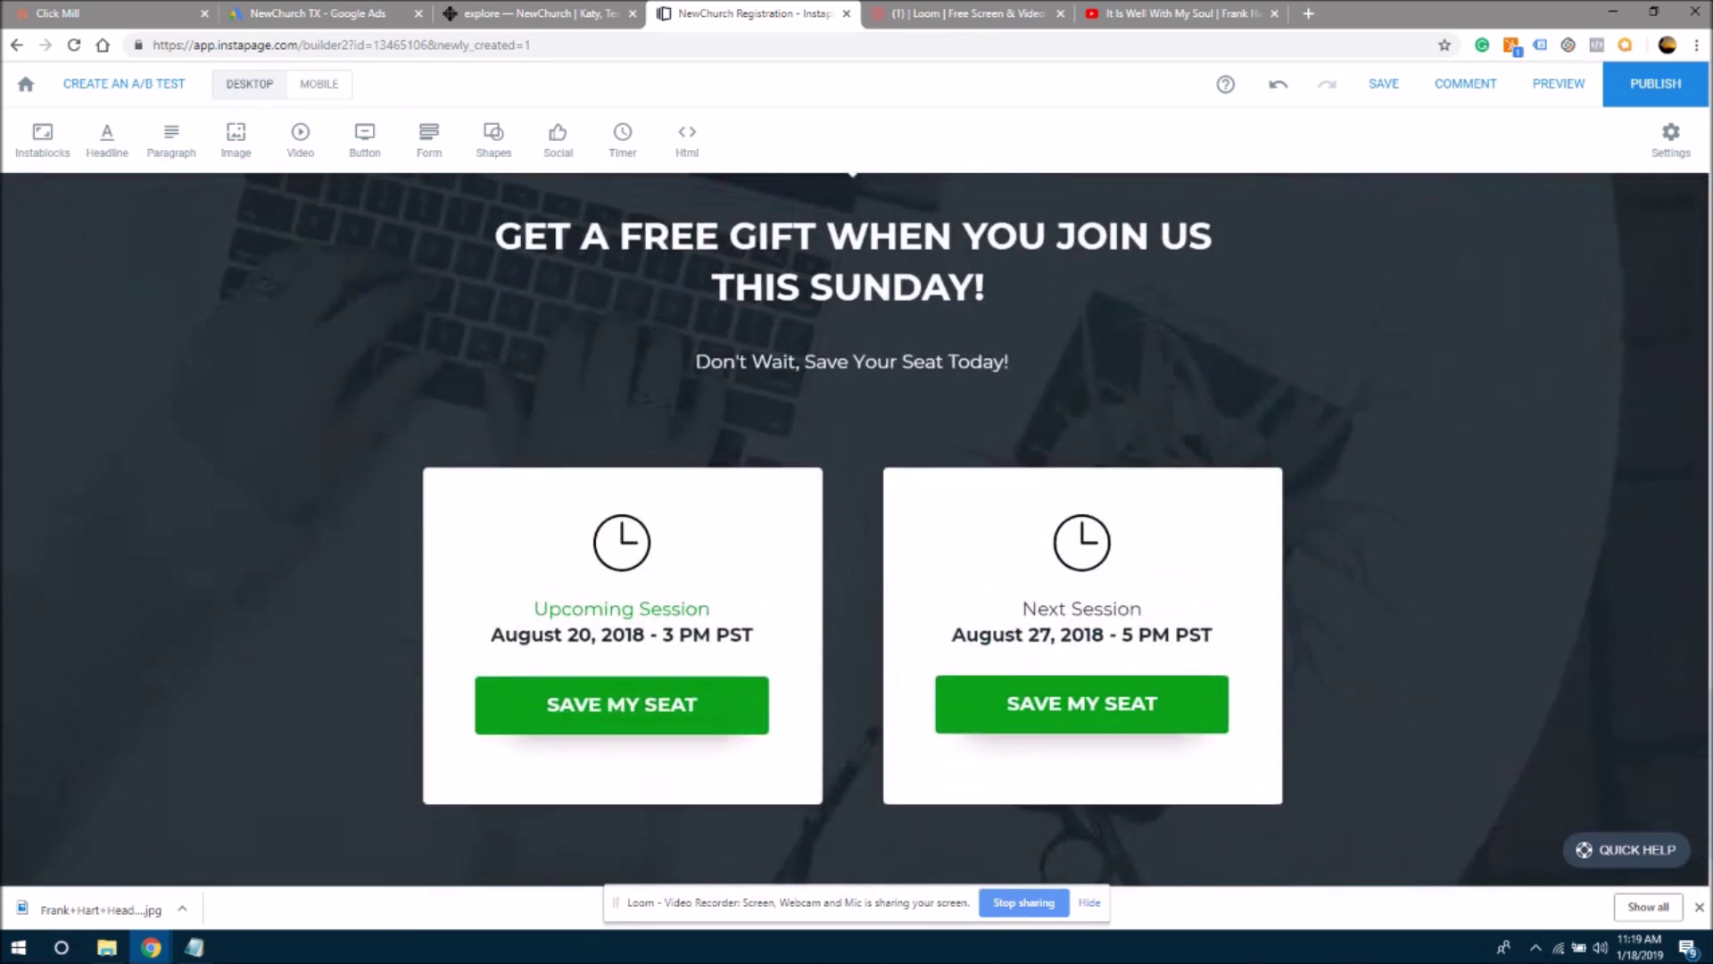
pyautogui.scroll(1, 1001, 536)
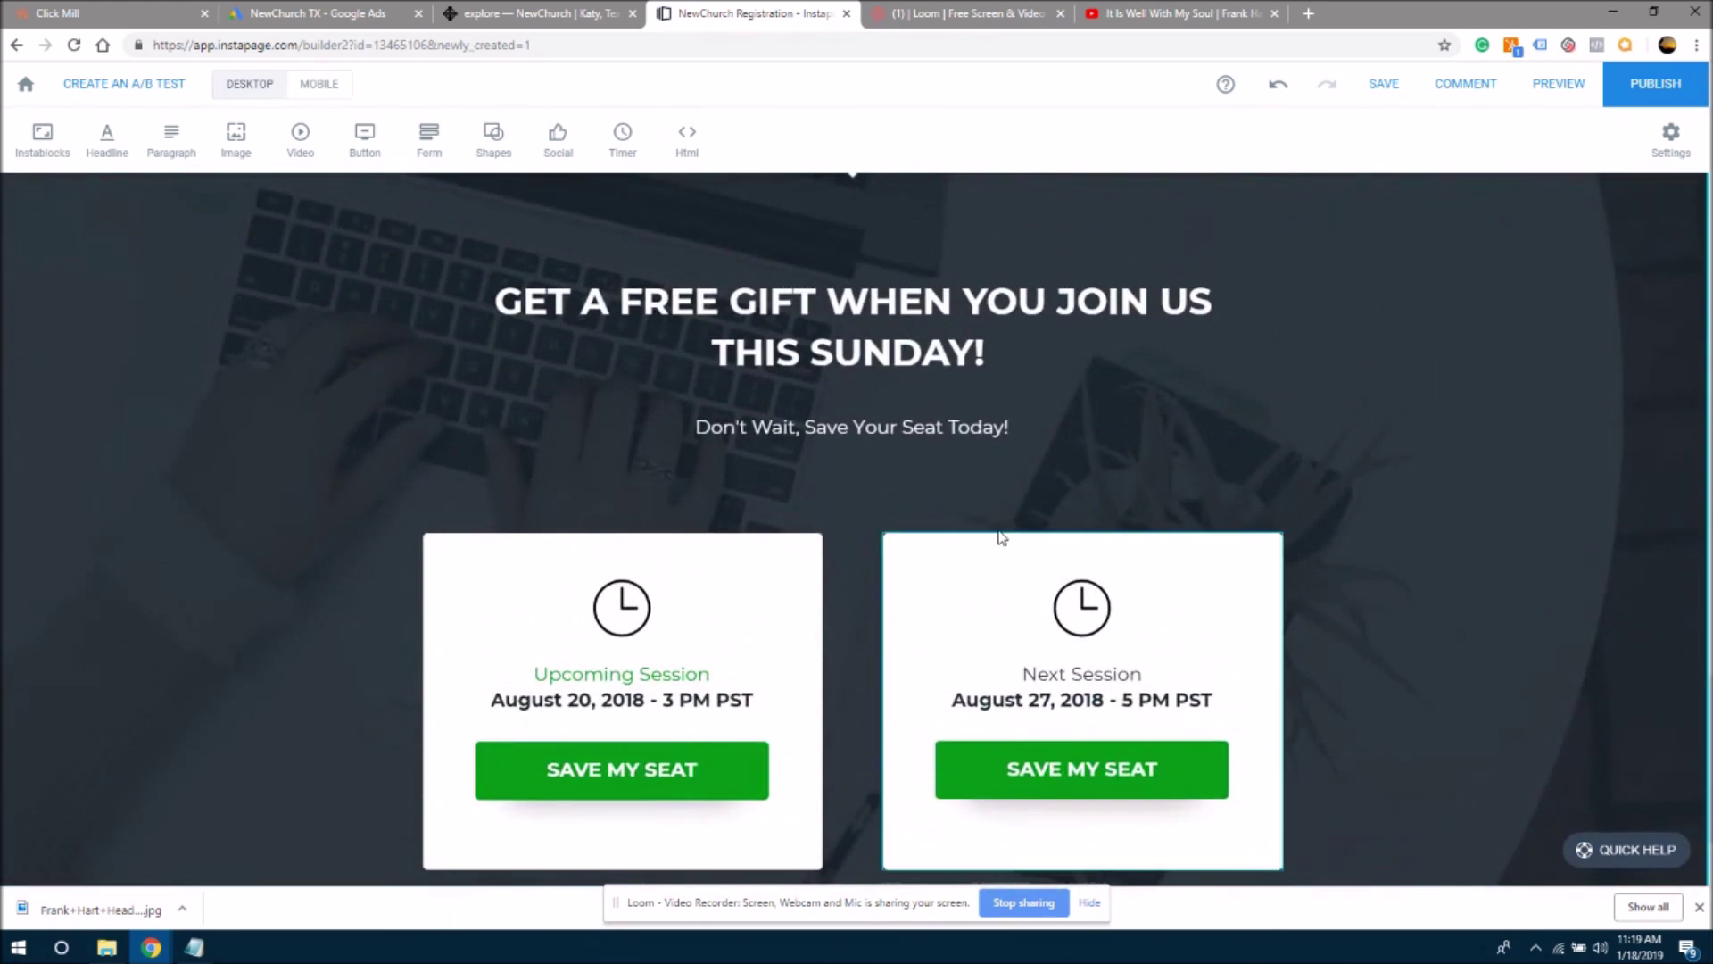
pyautogui.click(861, 430)
pyautogui.click(818, 374)
pyautogui.click(662, 375)
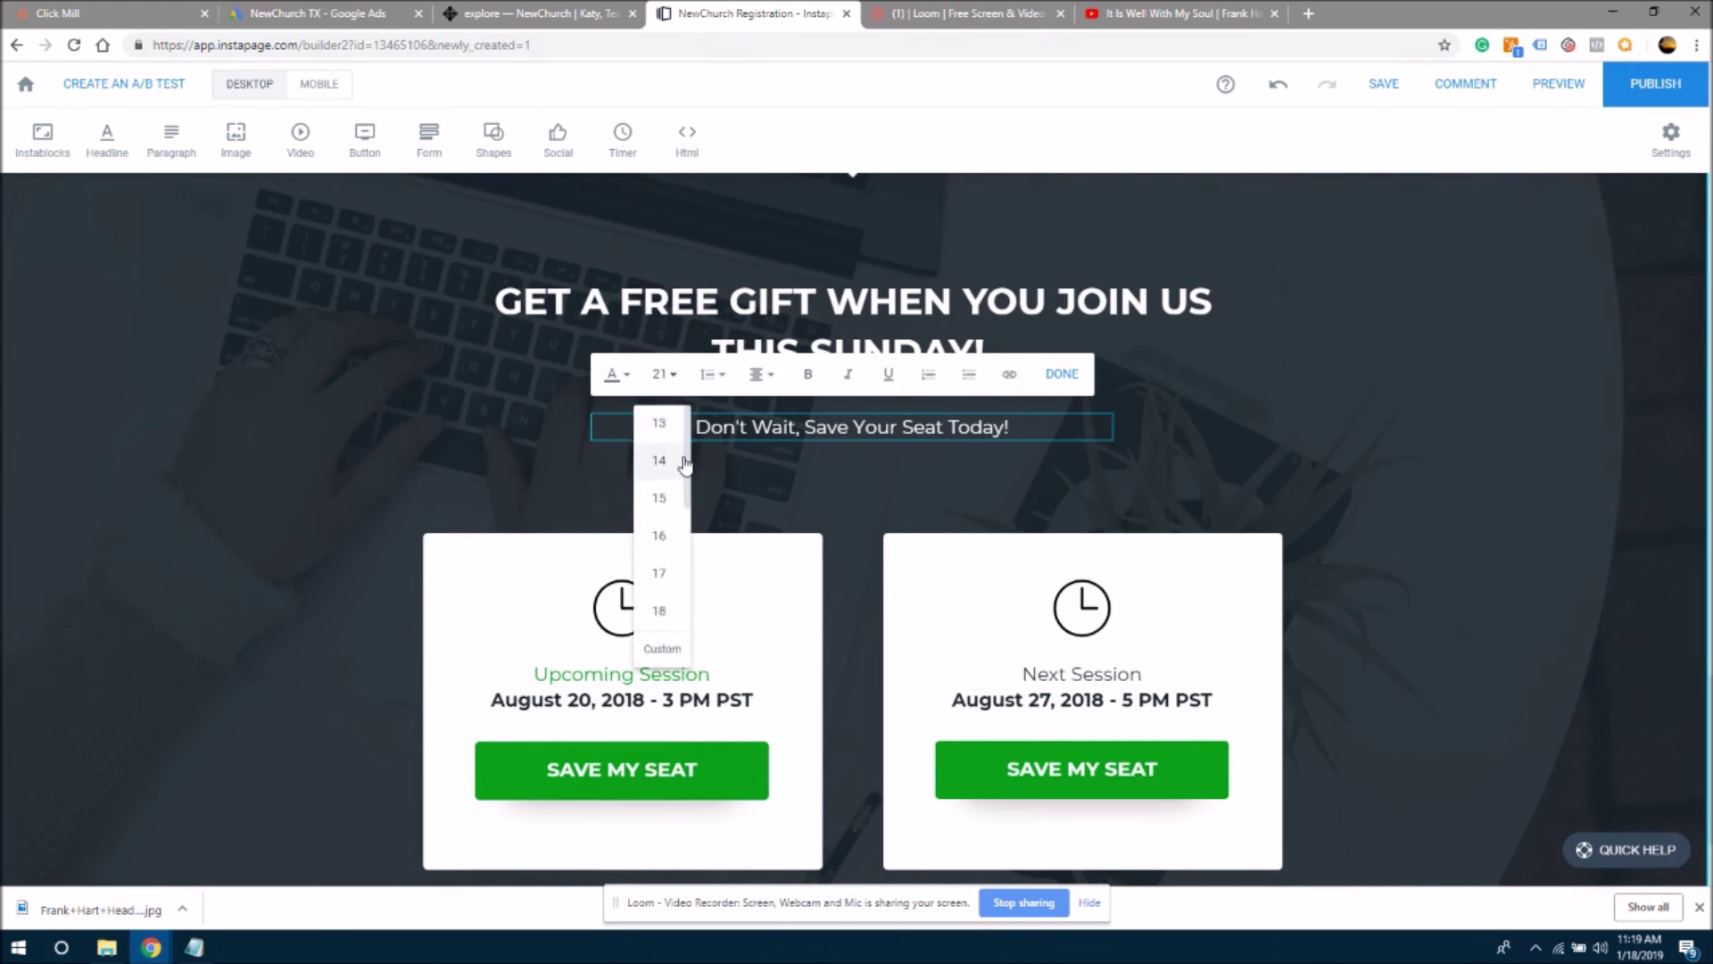
pyautogui.moveTo(687, 456); pyautogui.dragTo(676, 575)
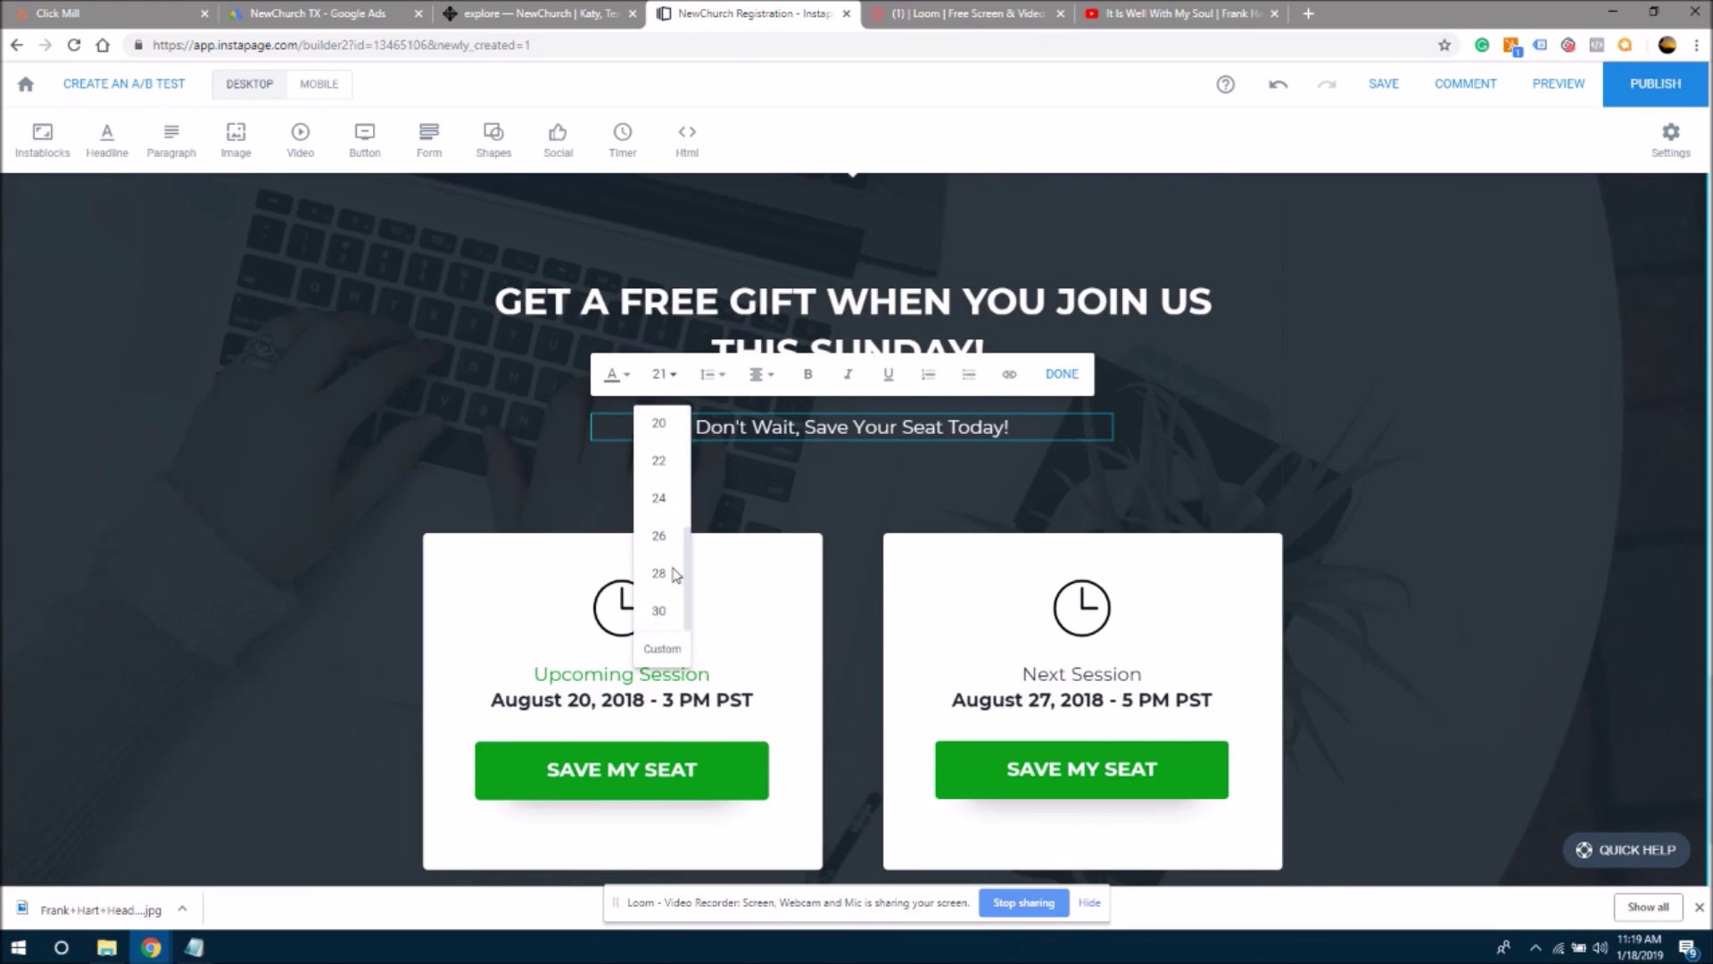
pyautogui.click(659, 573)
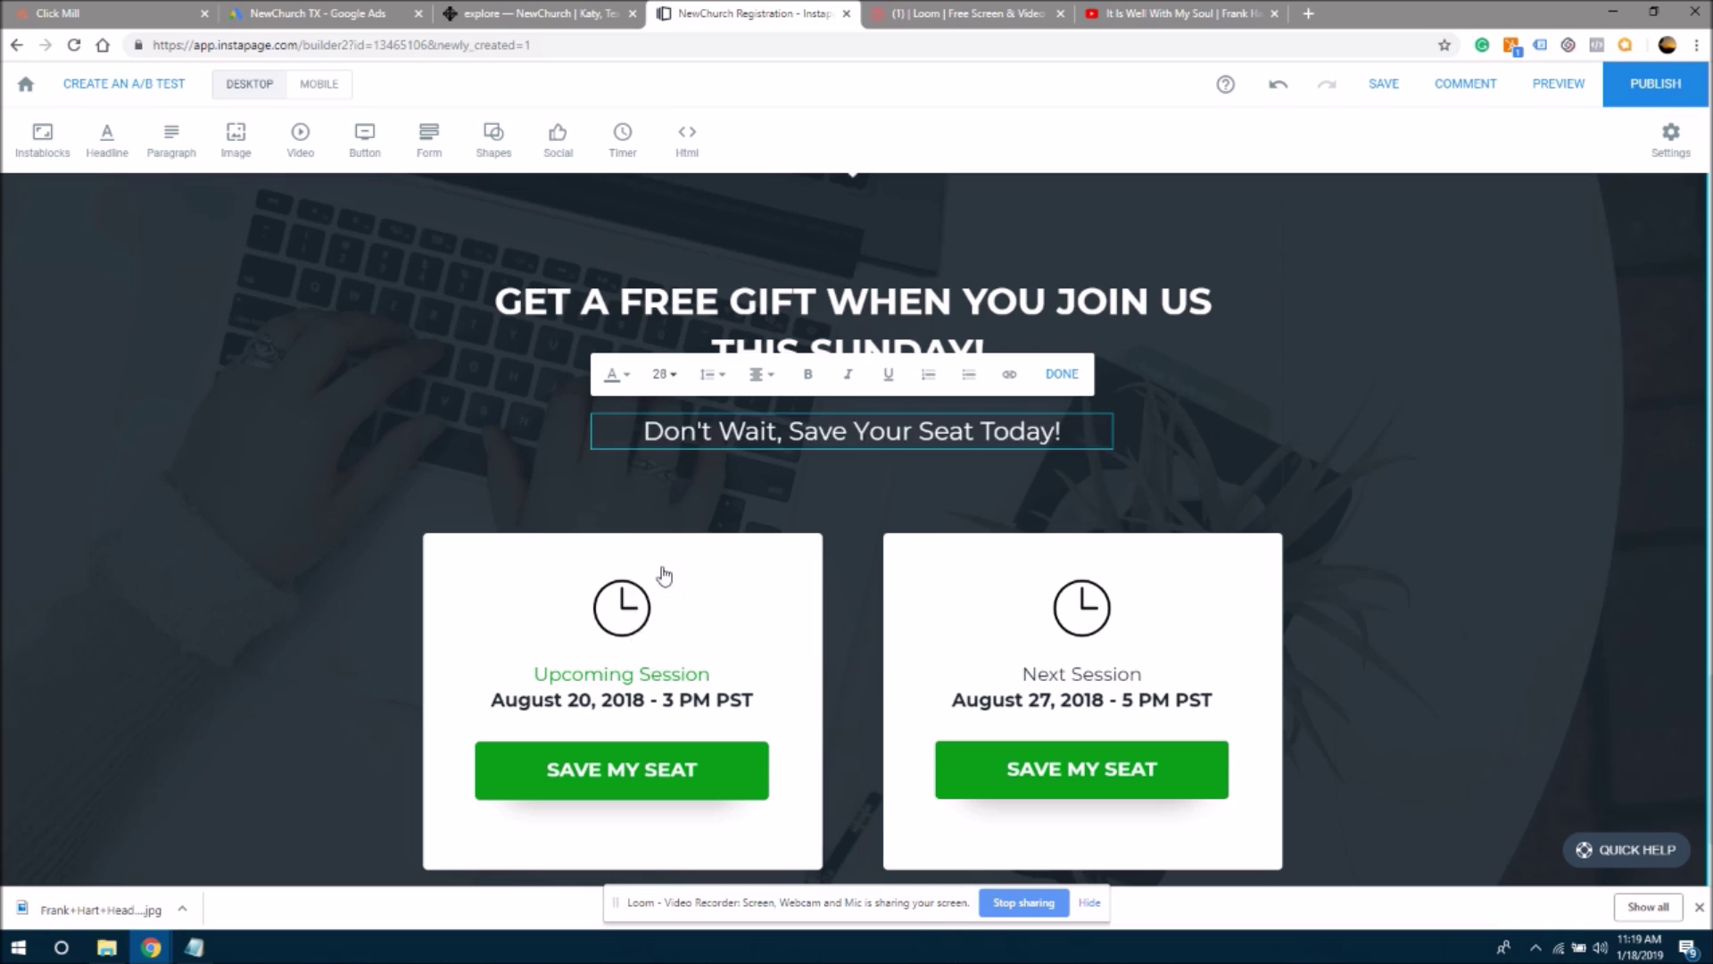
pyautogui.click(808, 373)
pyautogui.click(854, 502)
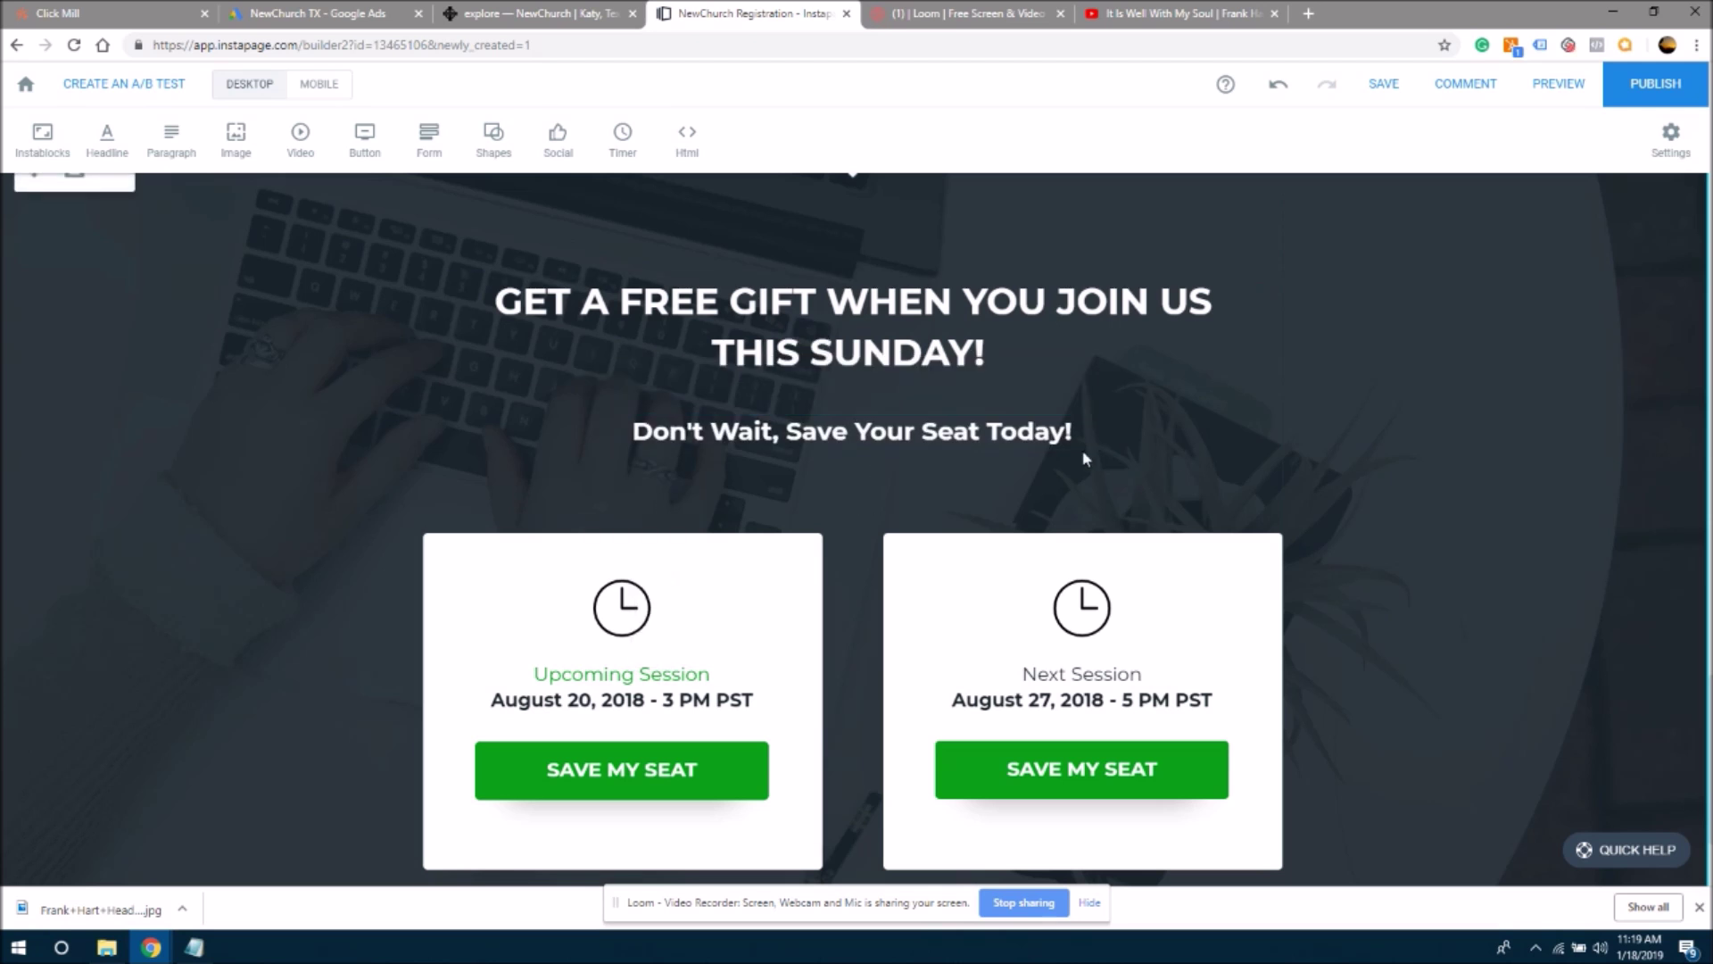
pyautogui.moveTo(937, 435); pyautogui.dragTo(937, 418)
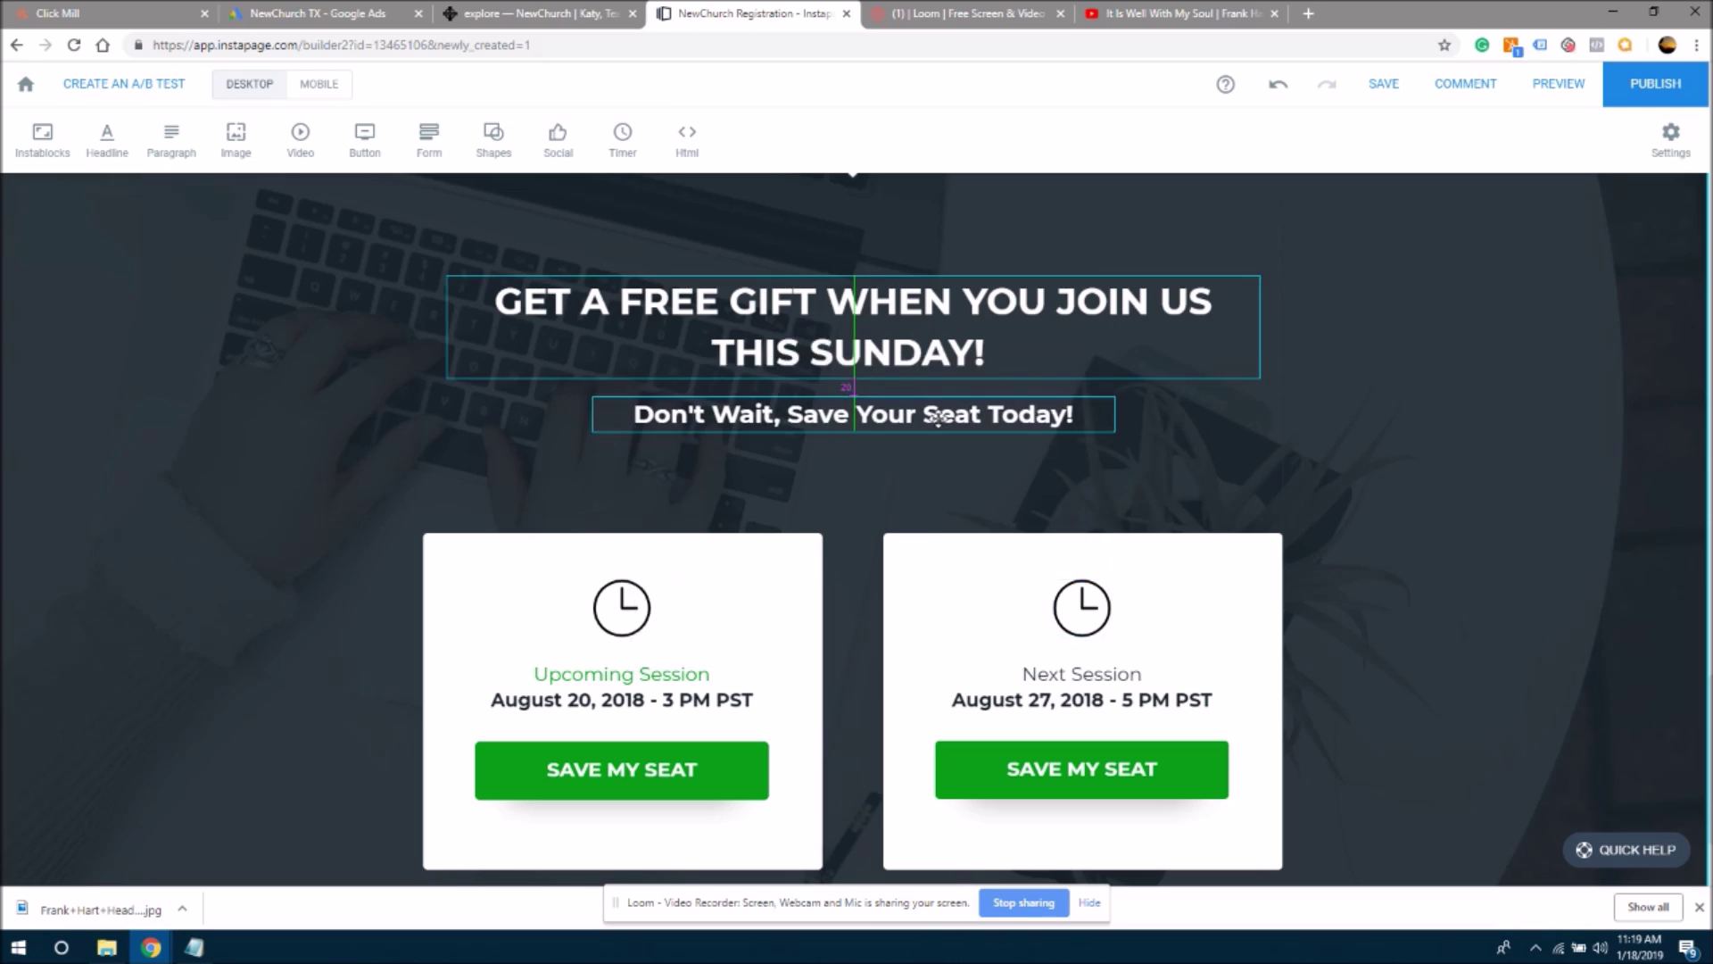
pyautogui.click(1018, 466)
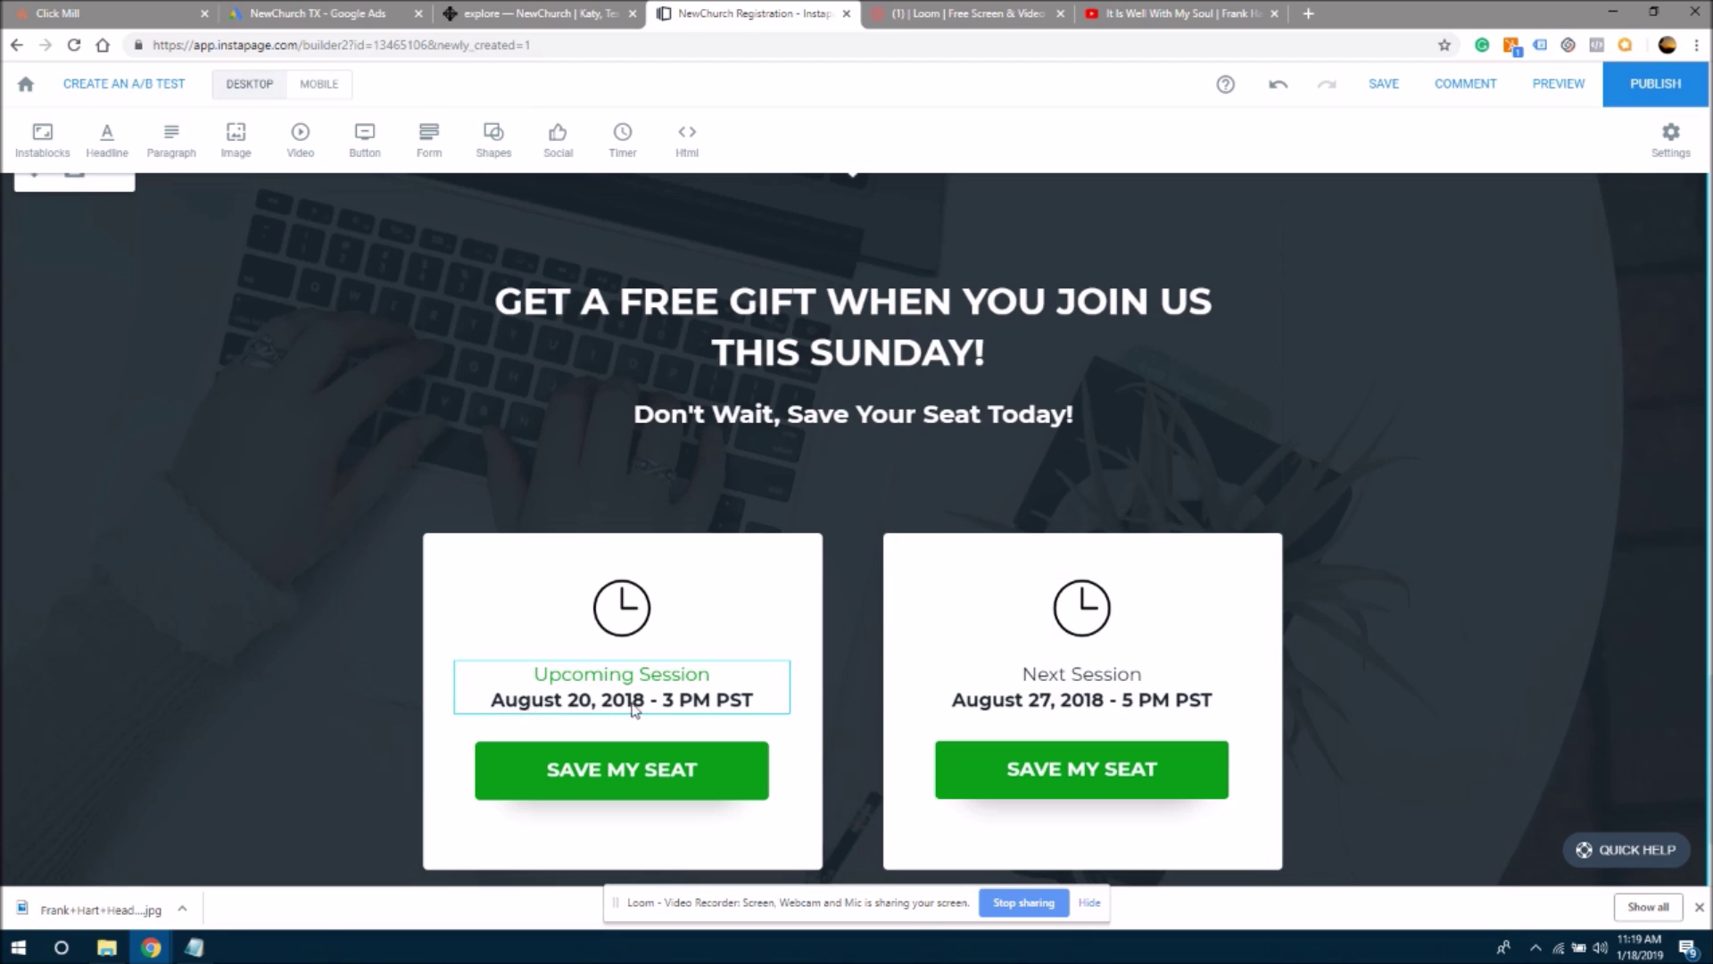
# - Replace the first card's August 20, 2018 date with 'Sunday Worship Service'
pyautogui.click(528, 704)
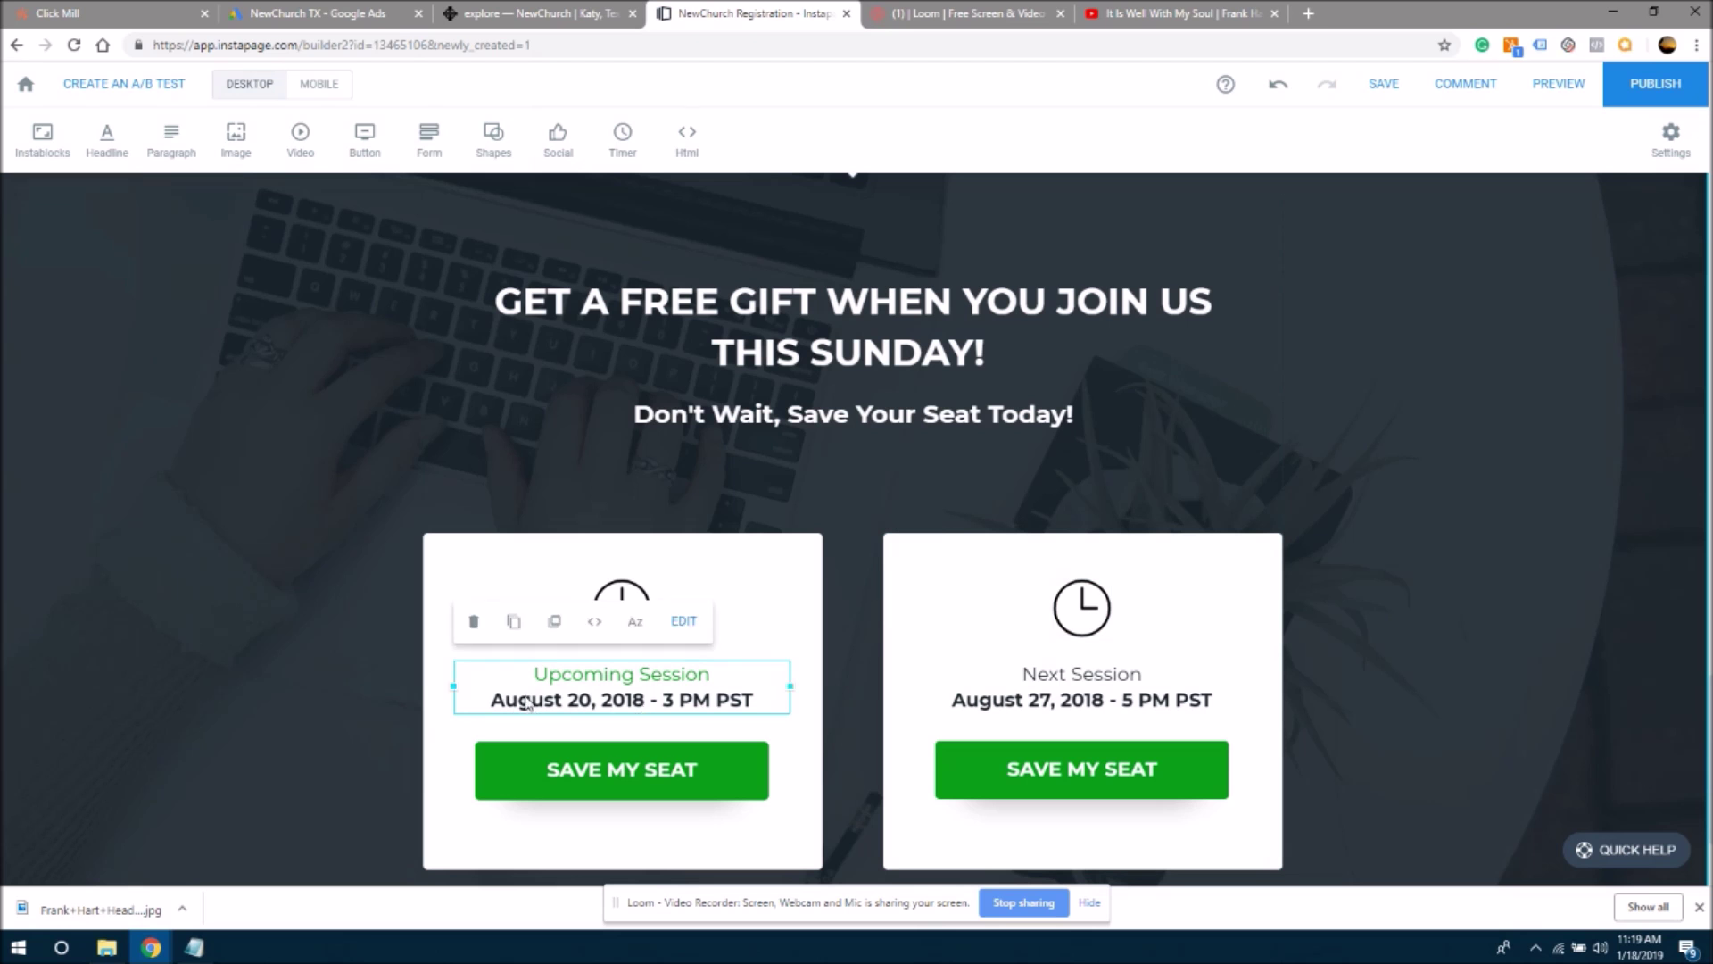
pyautogui.click(526, 704)
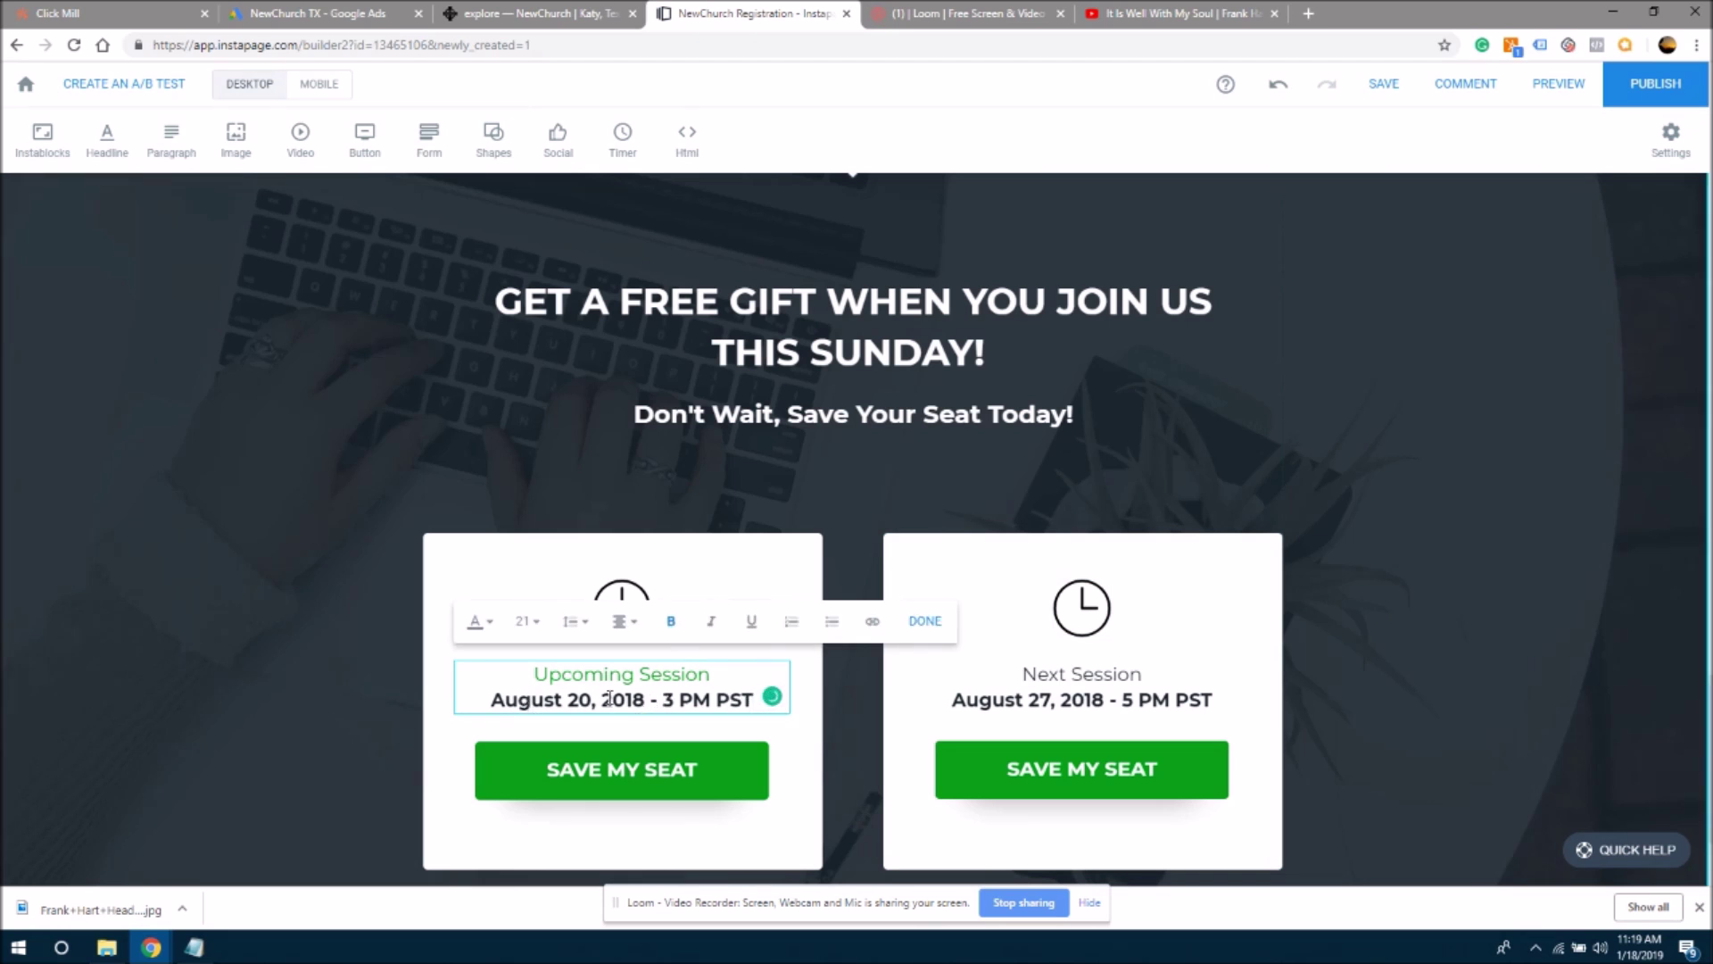
pyautogui.moveTo(492, 700); pyautogui.dragTo(645, 700)
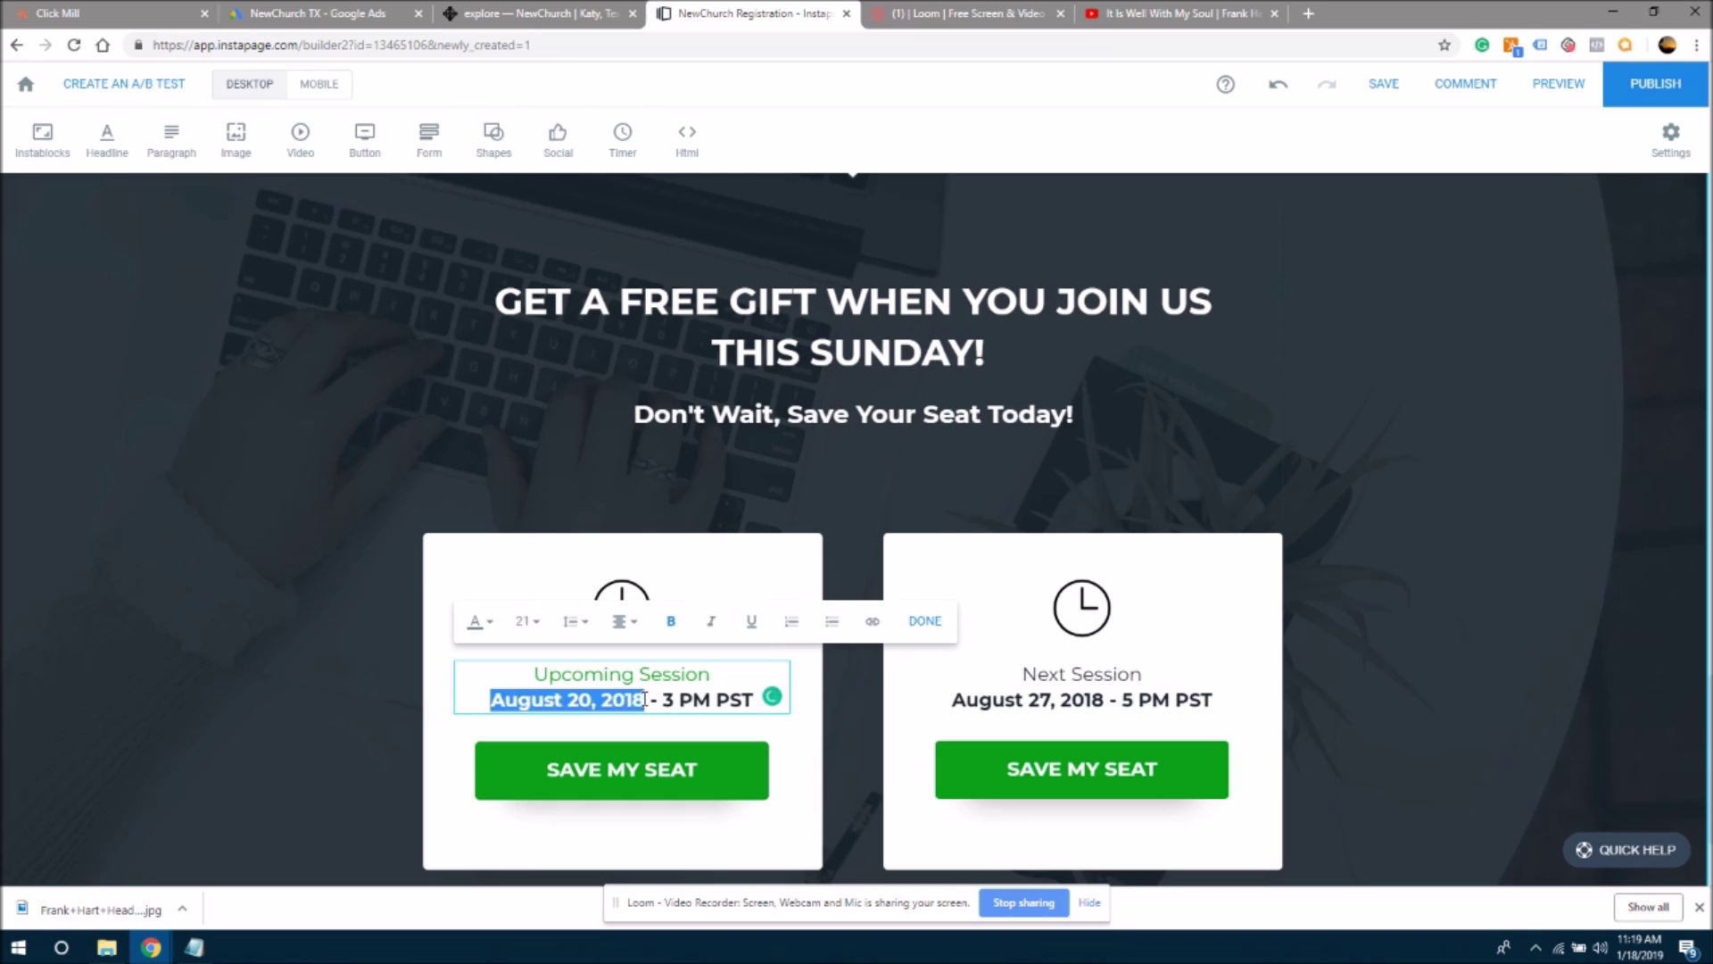
pyautogui.write('W')
pyautogui.press('BackSpace')
pyautogui.write('Sun')
pyautogui.write('day Worship')
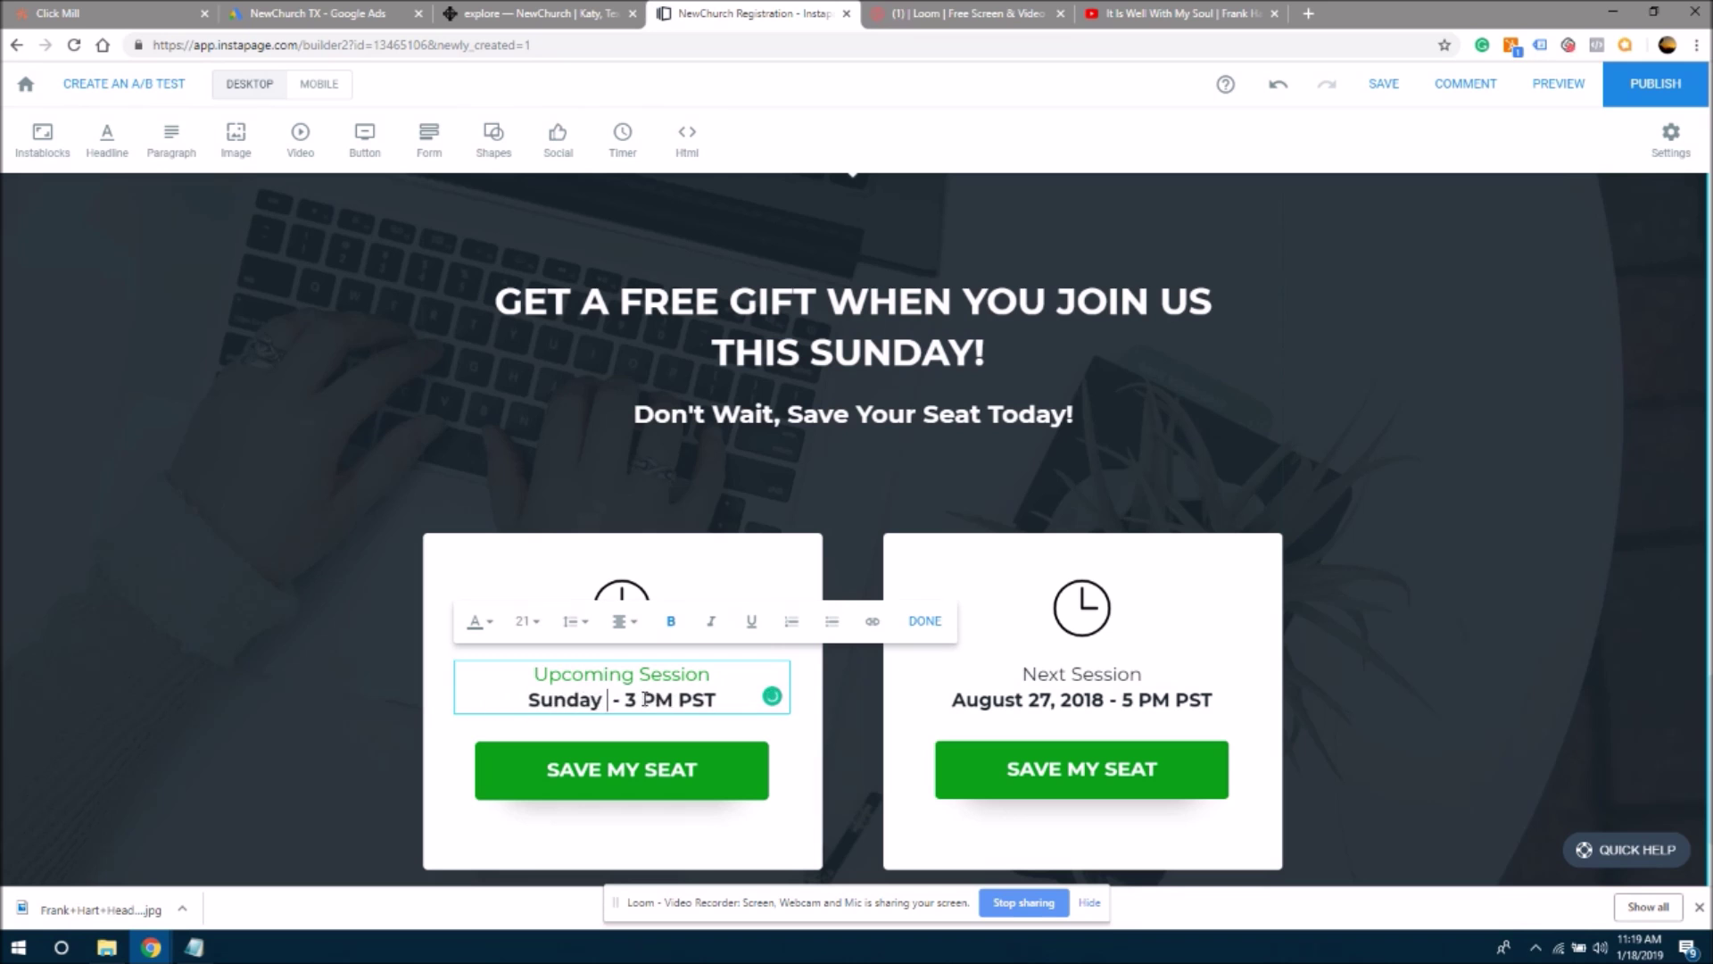
pyautogui.write(' Serice')
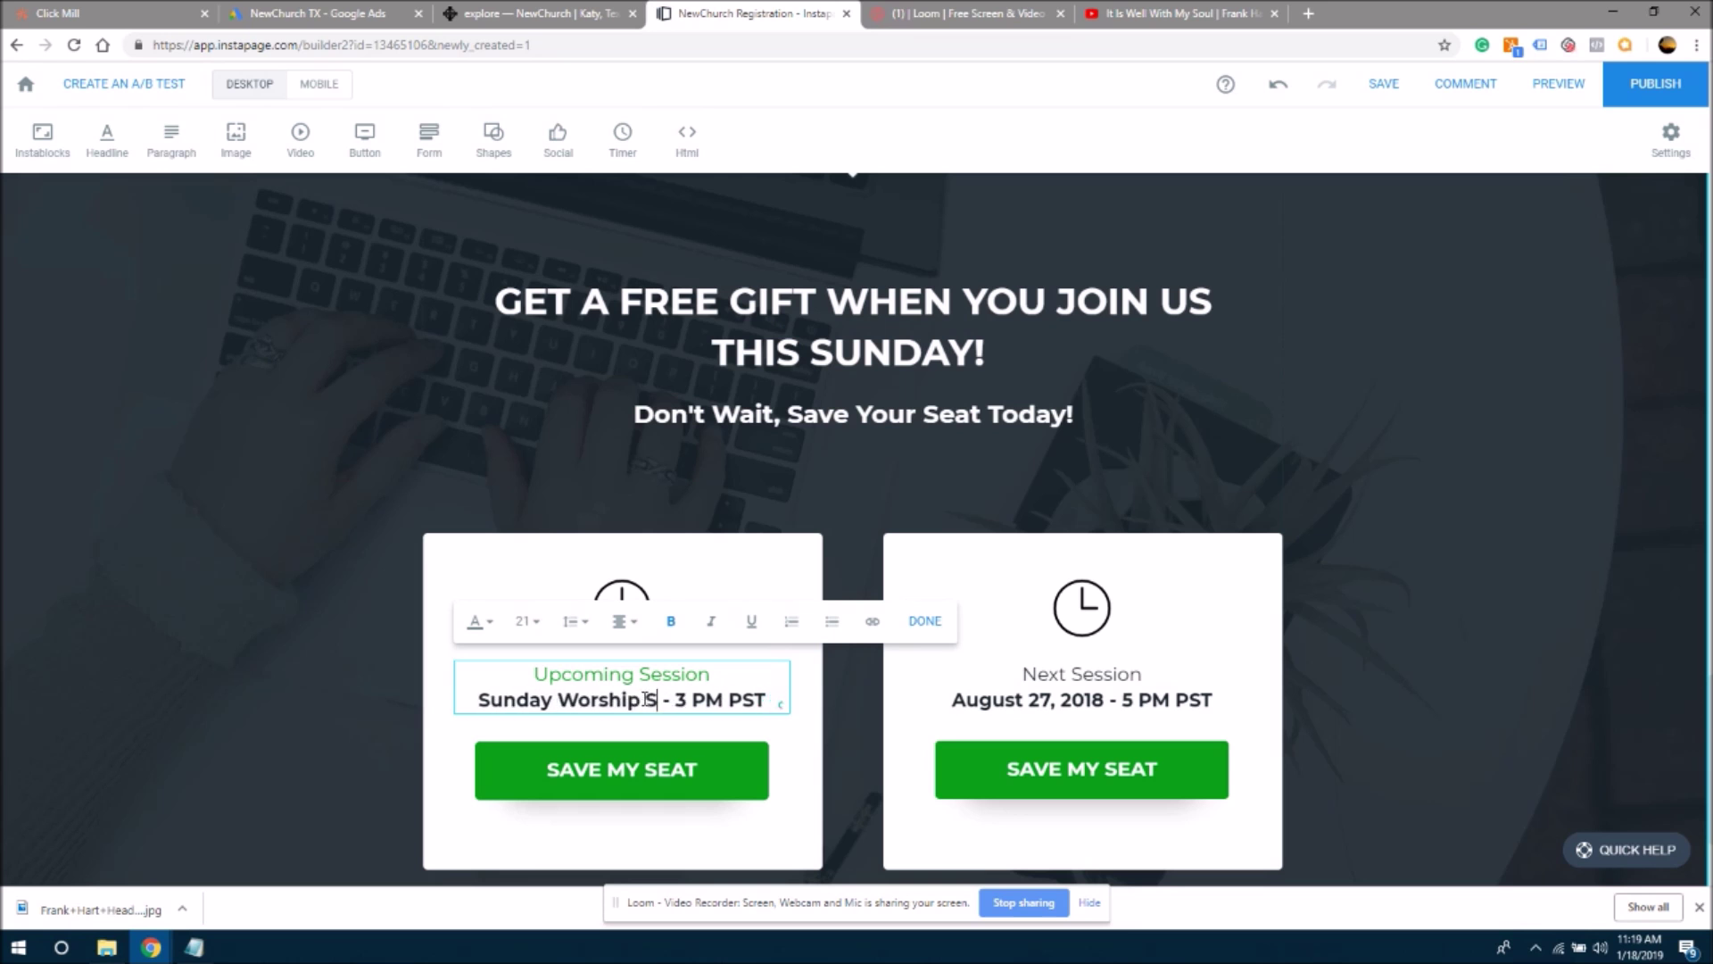
pyautogui.press('BackSpace')
pyautogui.press('BackSpace')
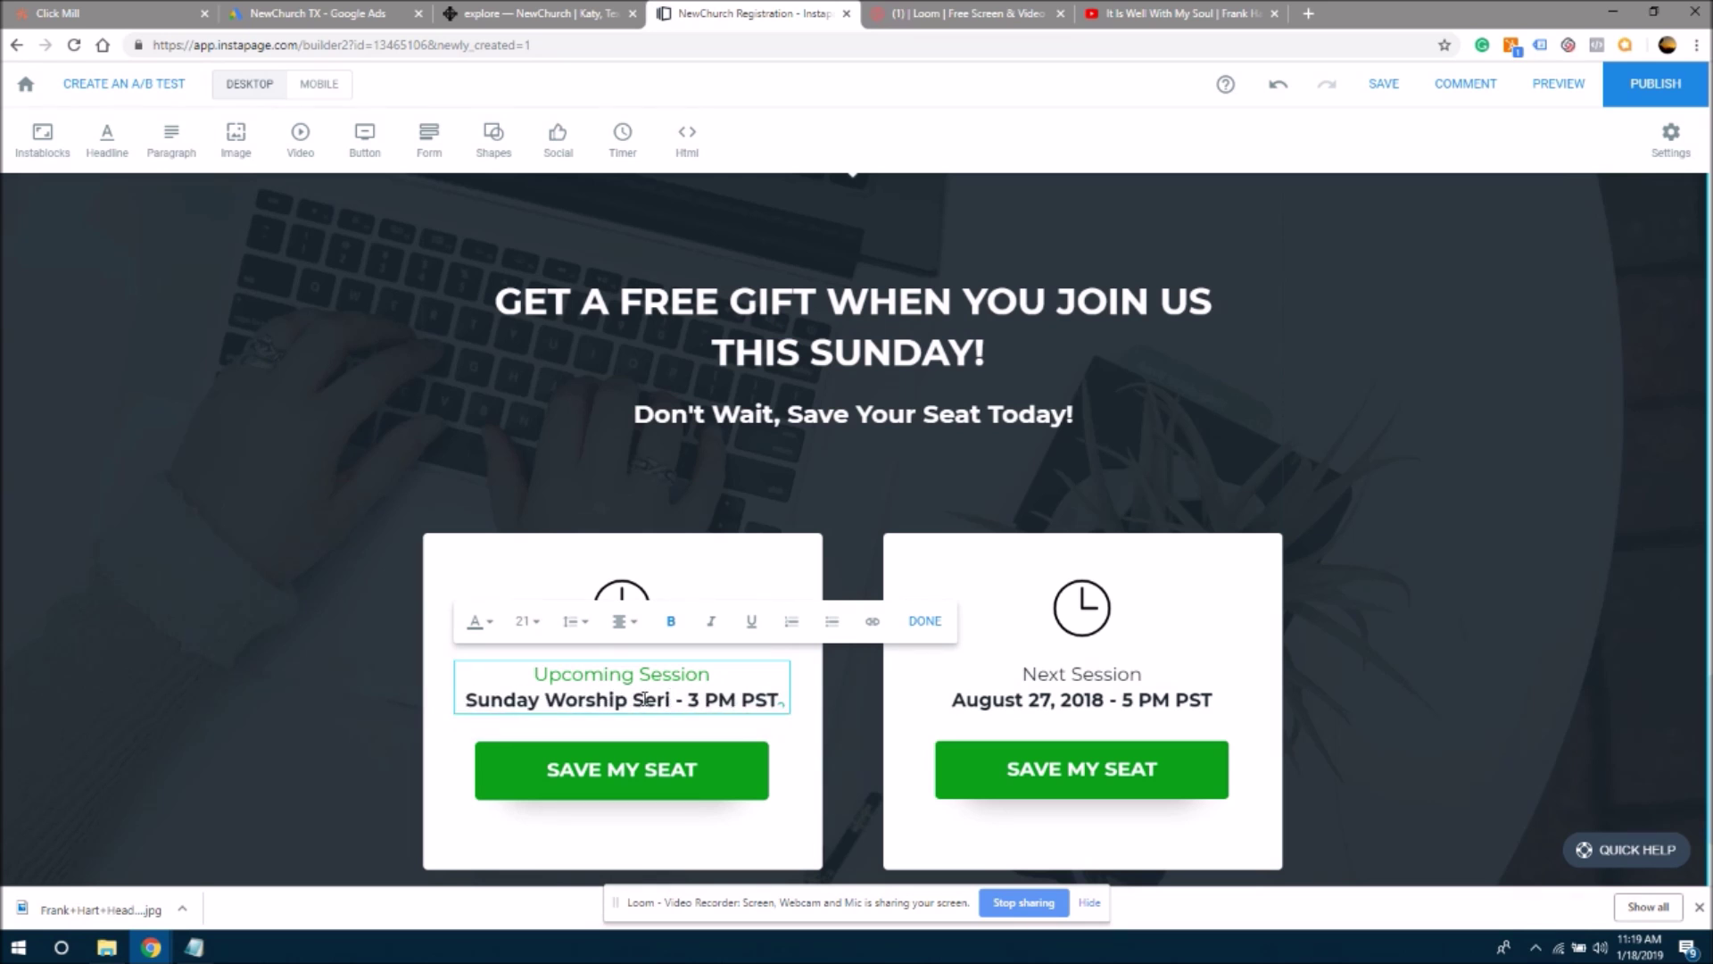
pyautogui.press('BackSpace')
pyautogui.write('vice')
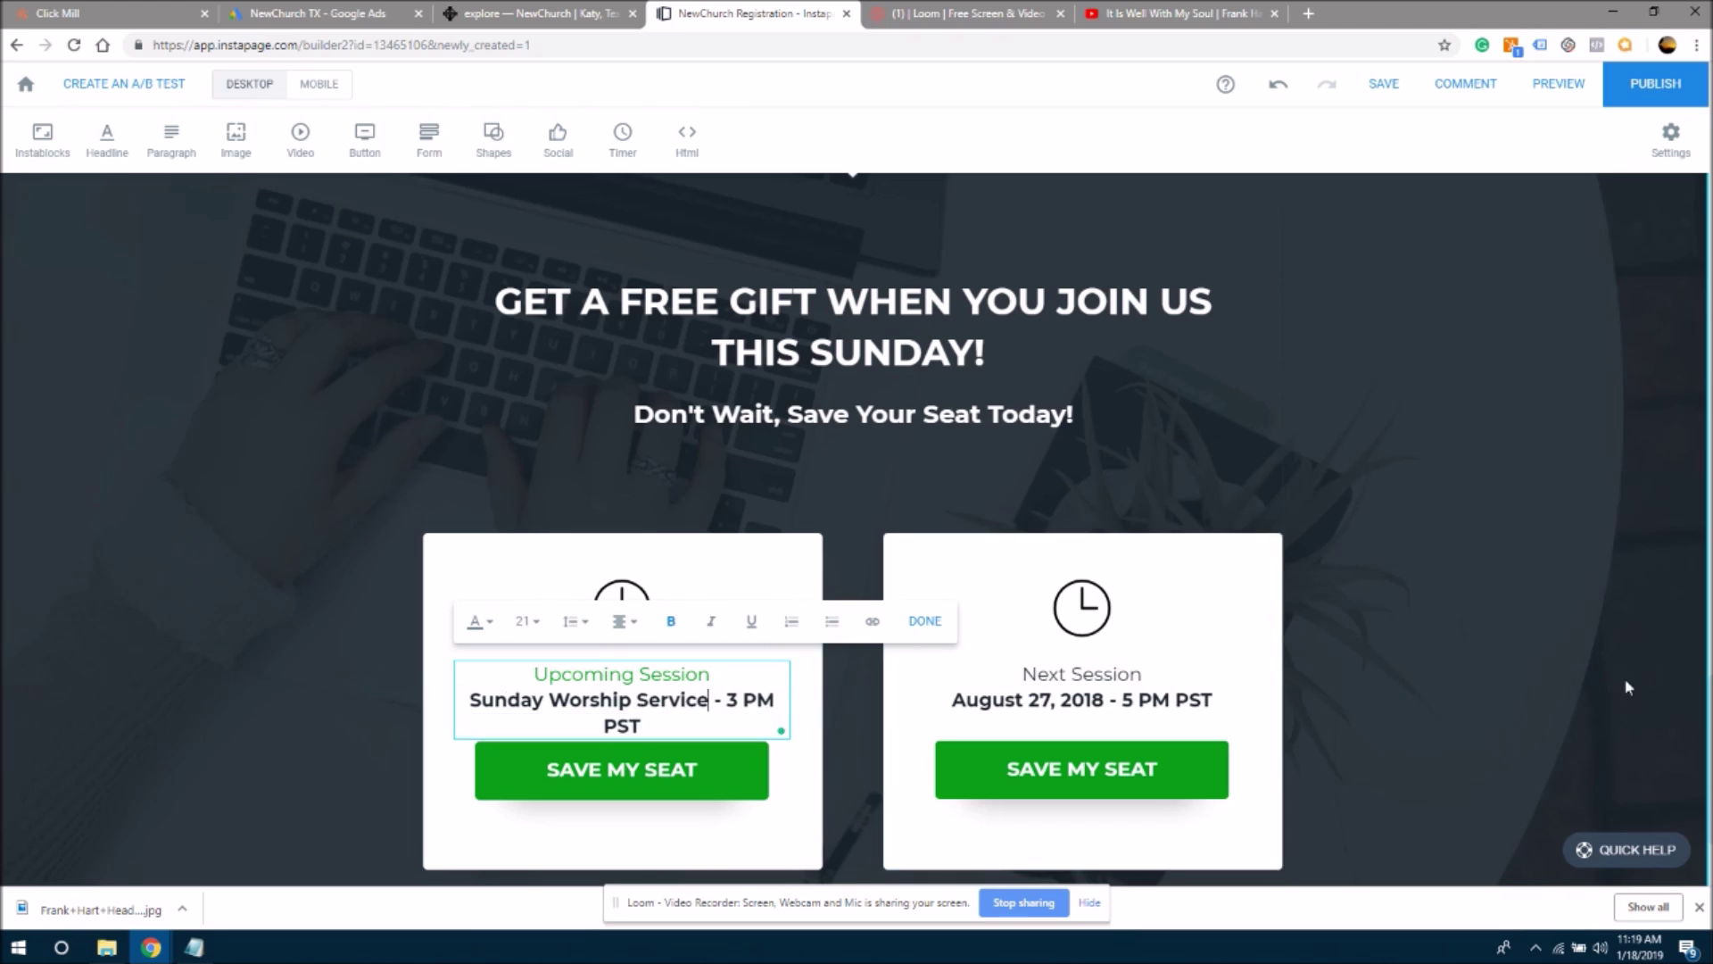
# - Select the two service-time lines in the hero's Upcoming Services text for copying
pyautogui.scroll(20, 1692, 755)
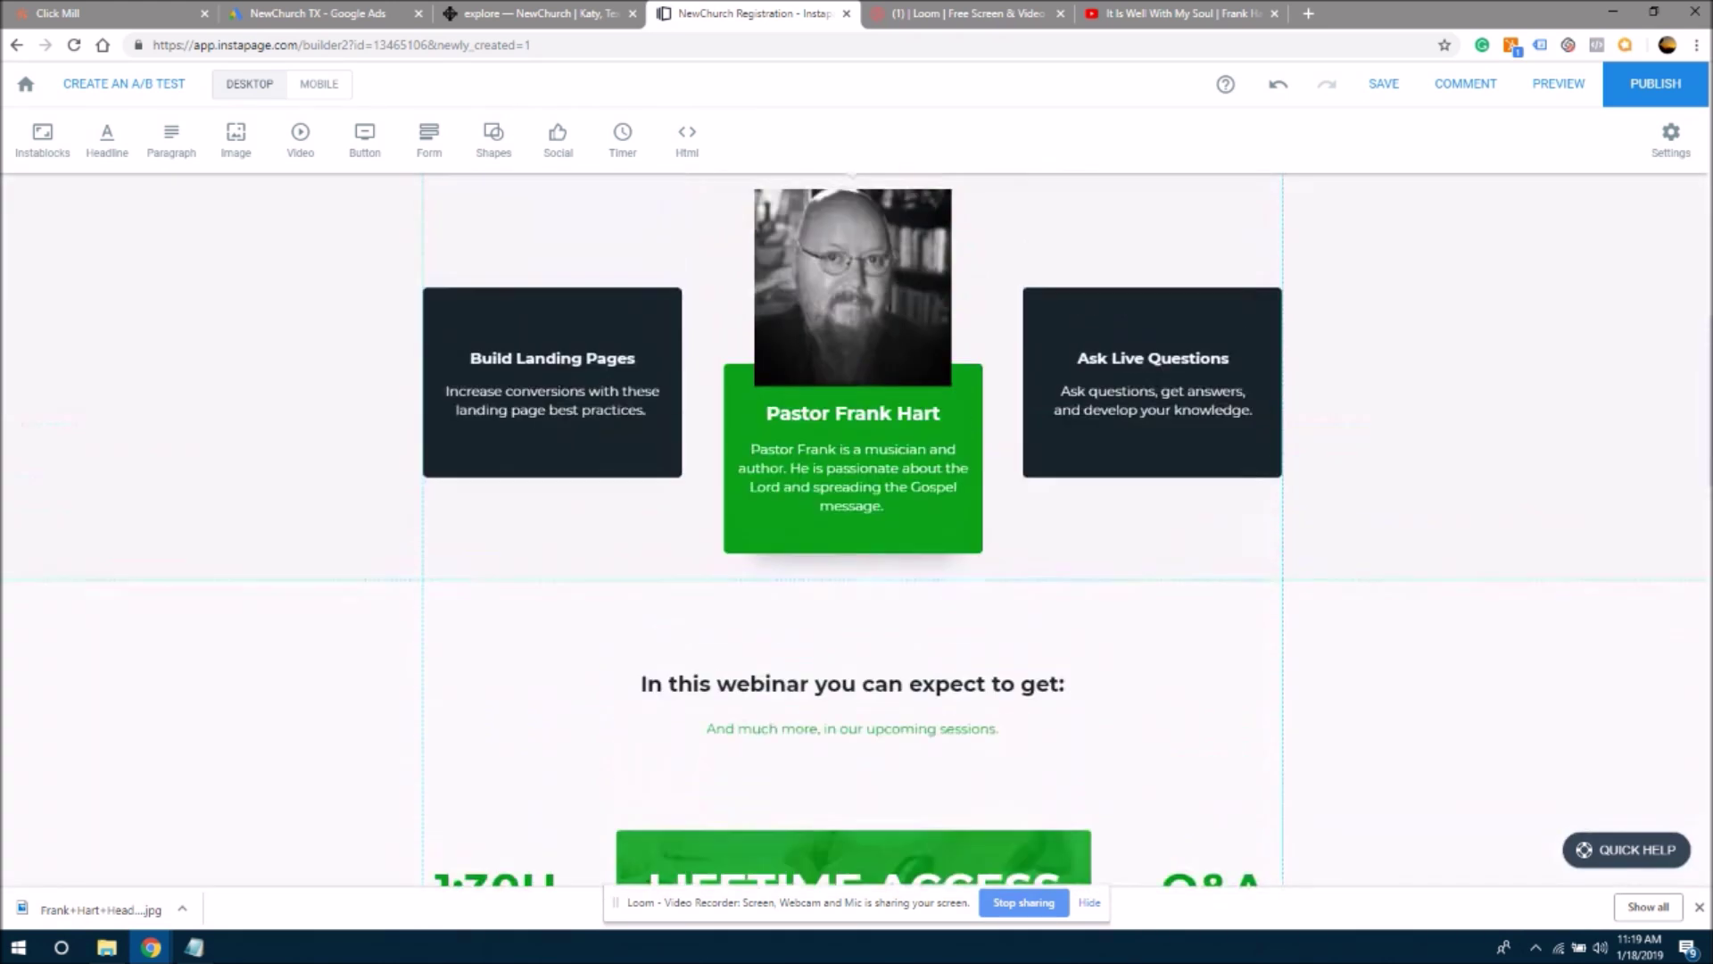
pyautogui.scroll(3, 857, 482)
pyautogui.click(1011, 480)
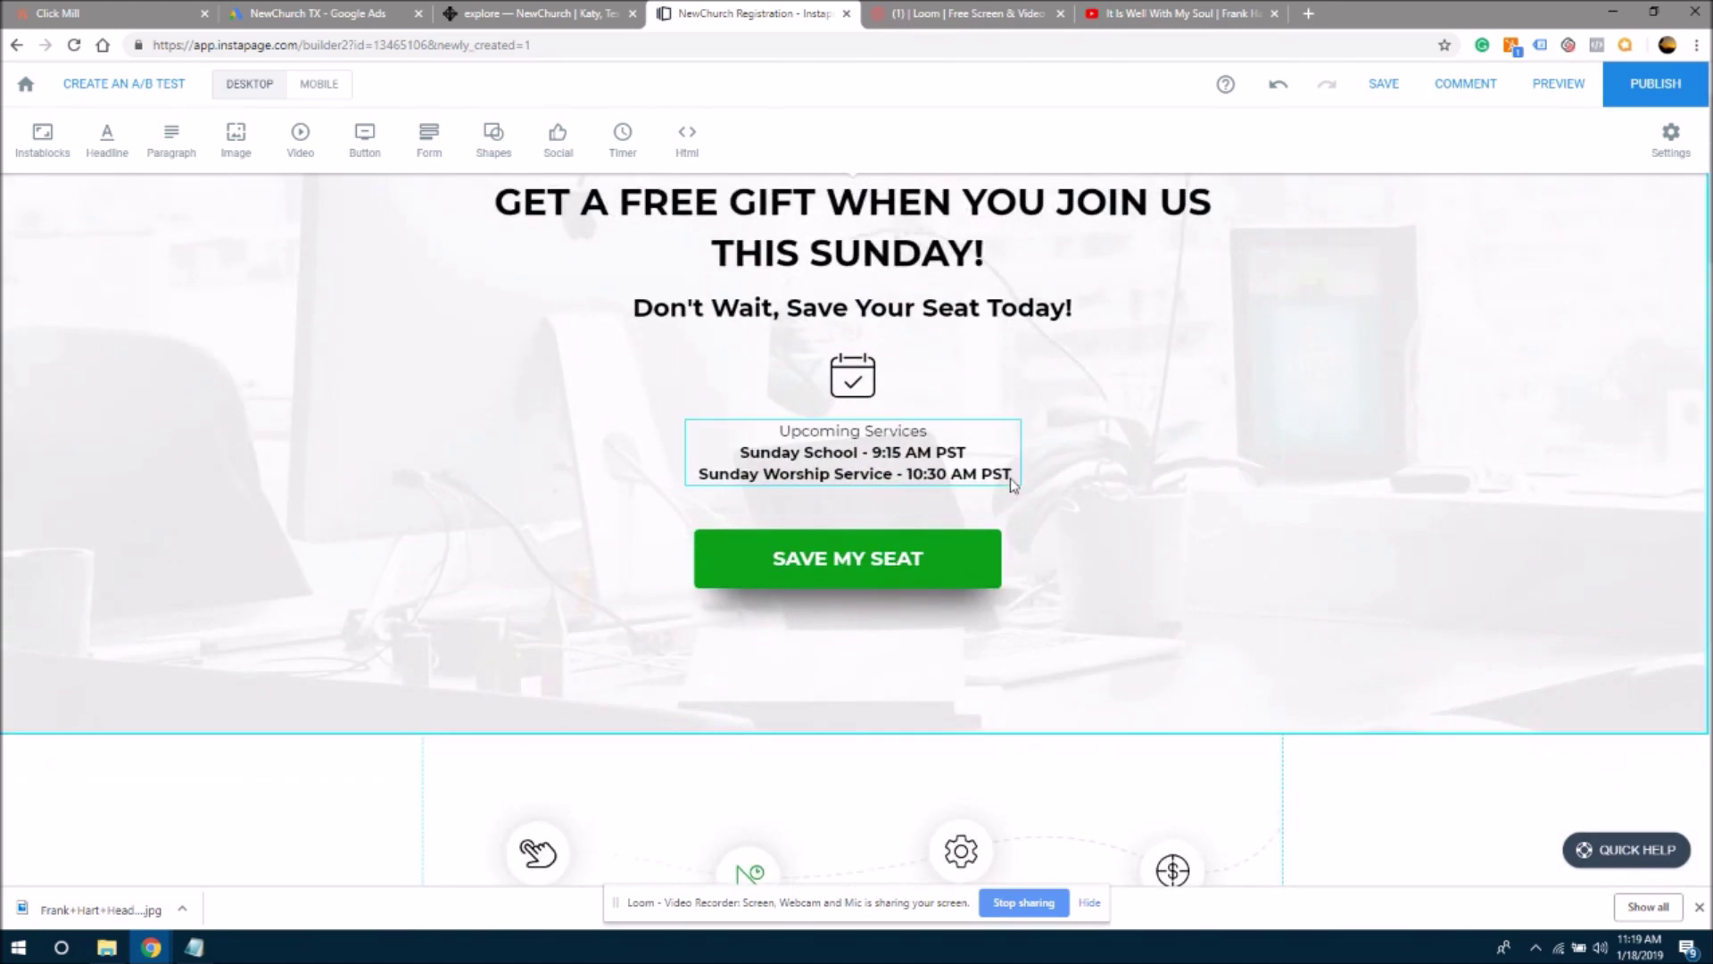
pyautogui.click(1011, 480)
pyautogui.doubleClick(822, 473)
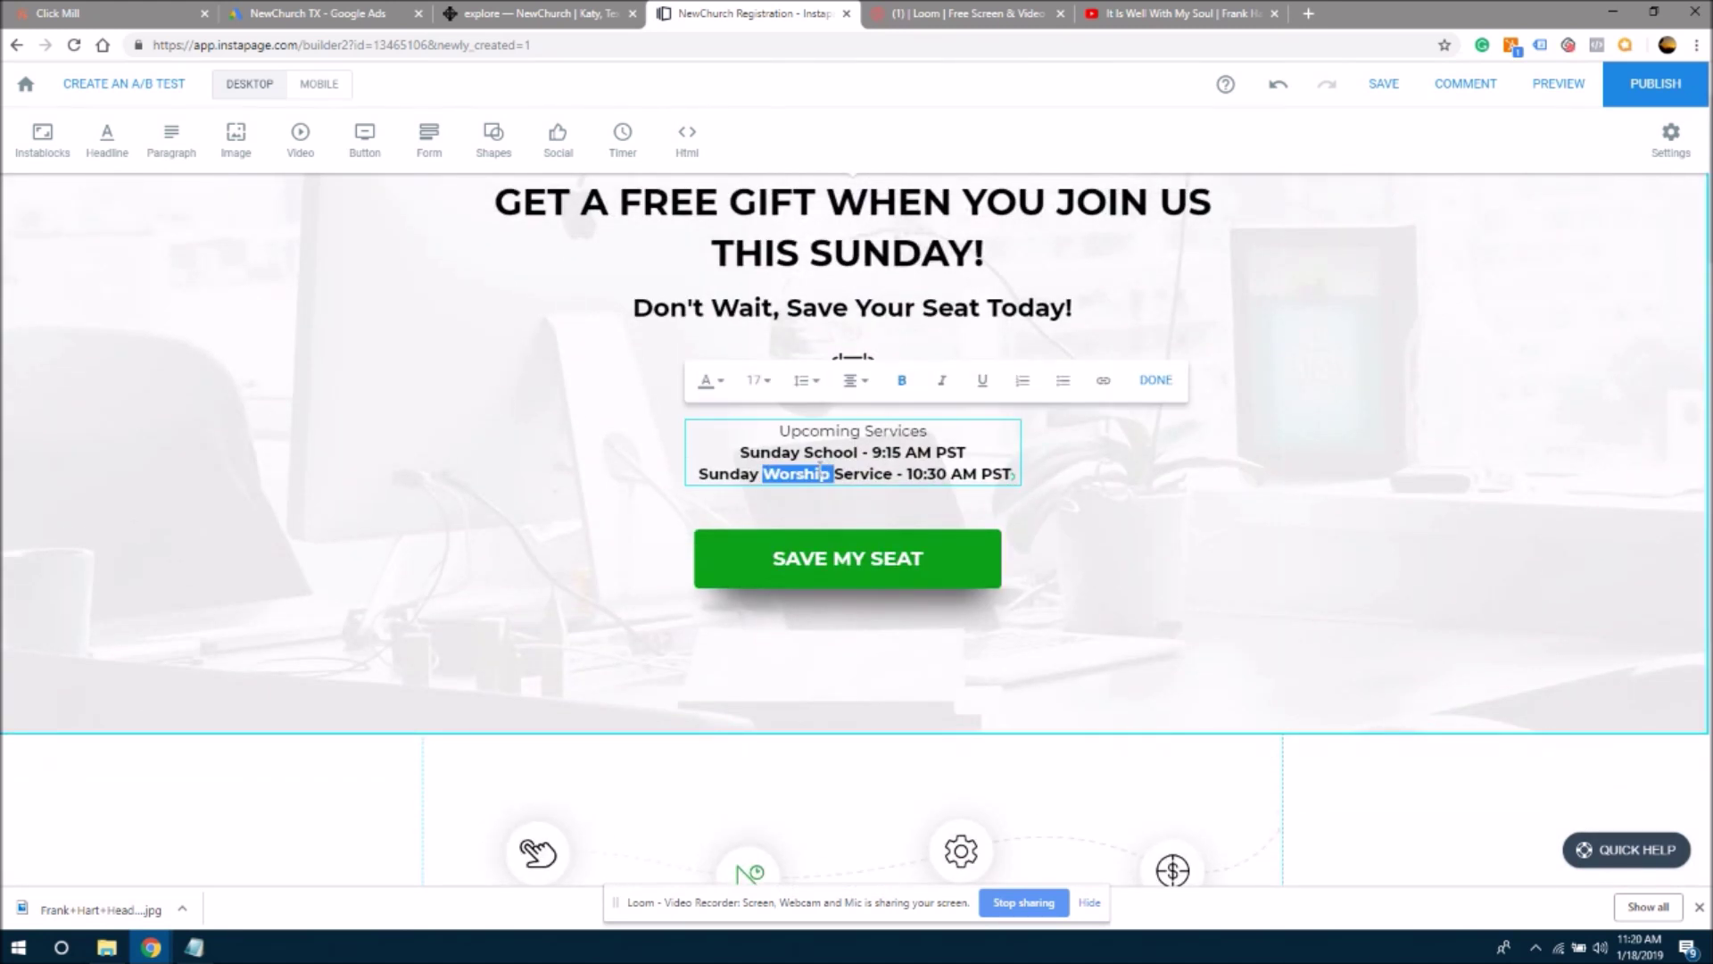
pyautogui.moveTo(741, 454); pyautogui.dragTo(909, 473)
pyautogui.click(908, 473)
pyautogui.moveTo(746, 452); pyautogui.dragTo(1005, 473)
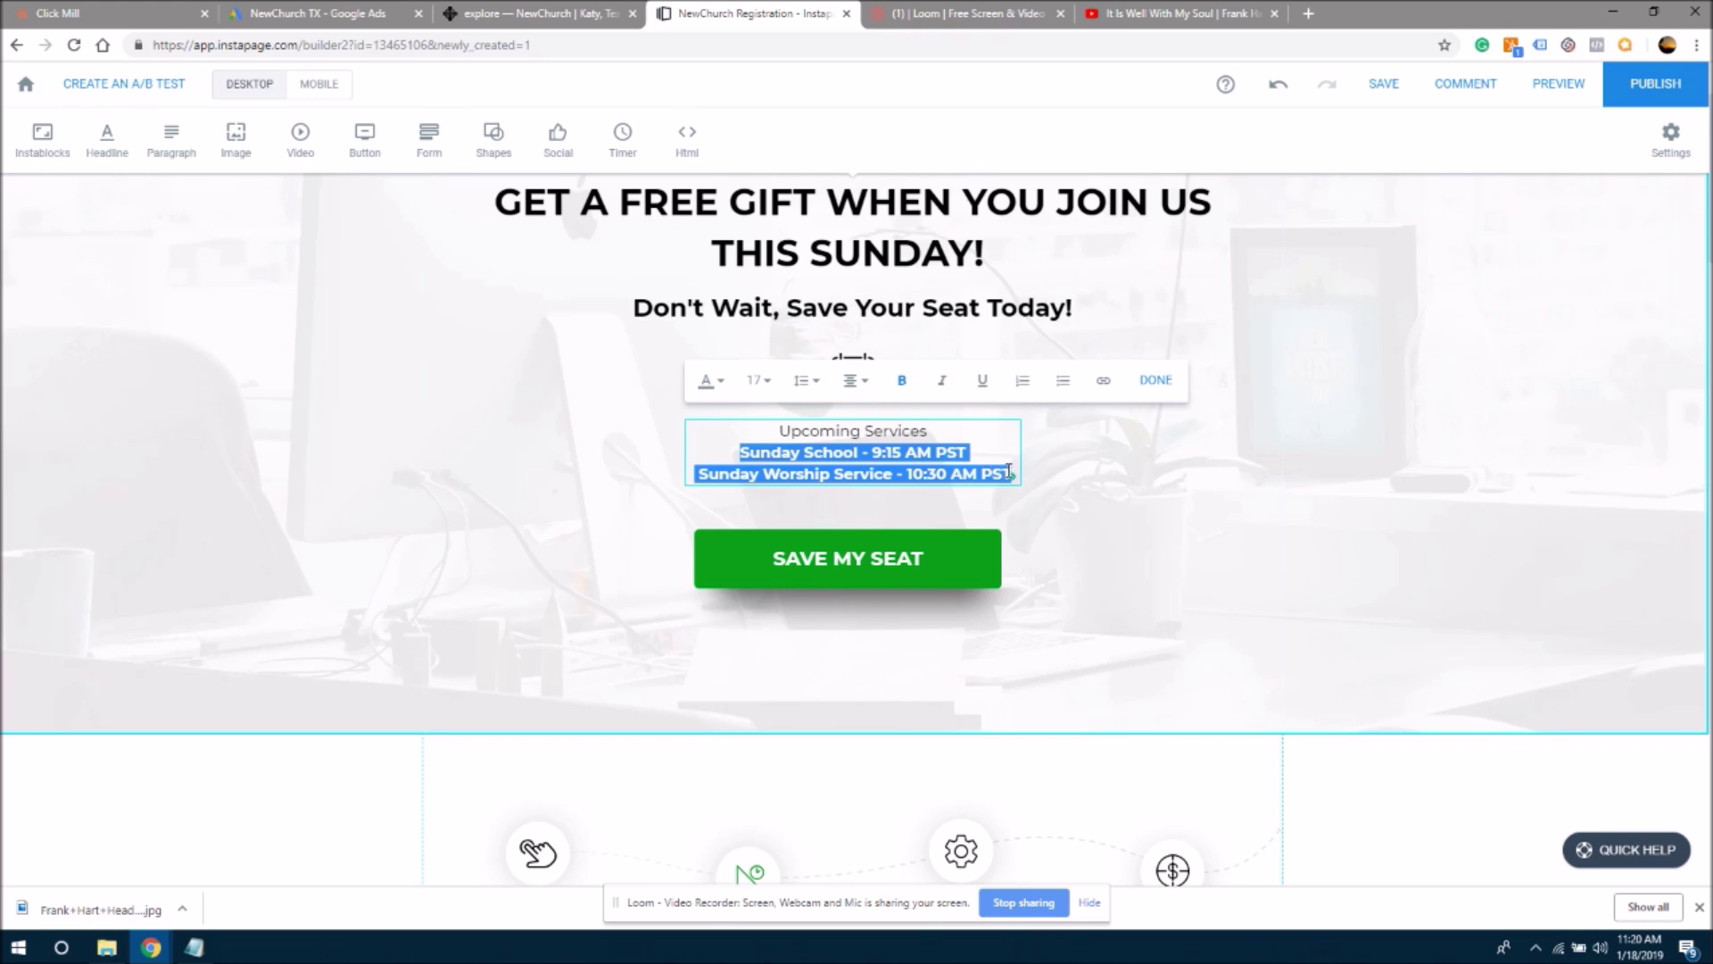
# - Paste the service times into the first card and remove the Sunday School - 9:15 AM PST line
pyautogui.scroll(-20, 1667, 879)
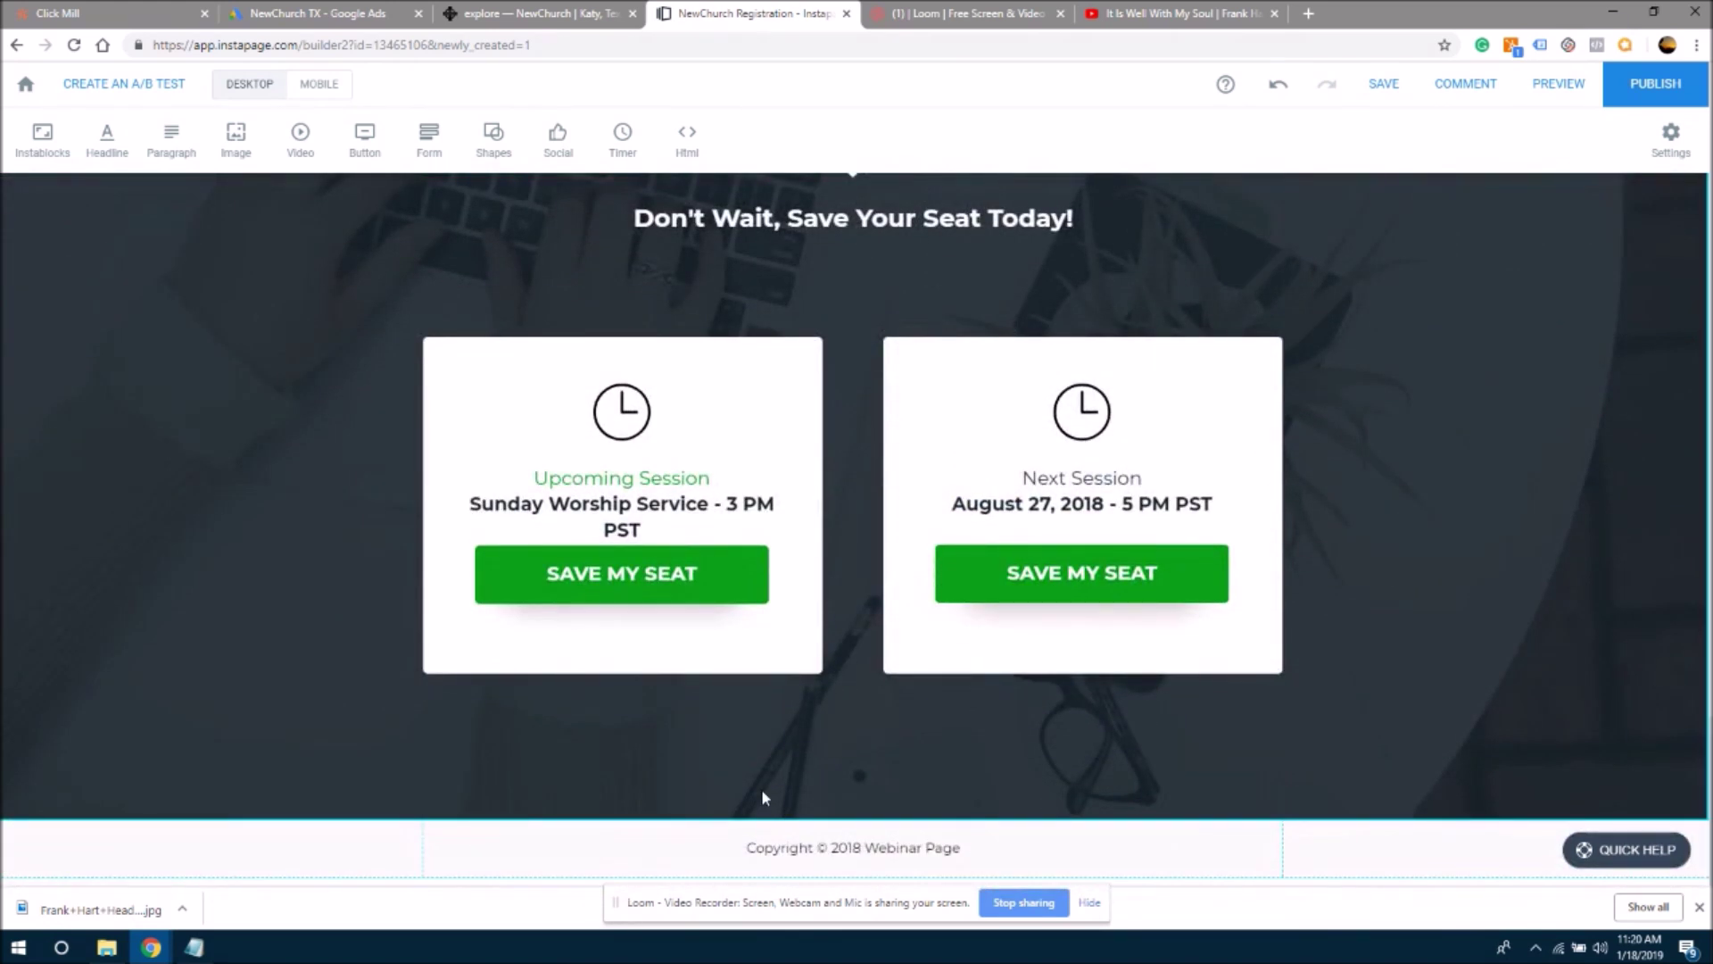
pyautogui.click(618, 527)
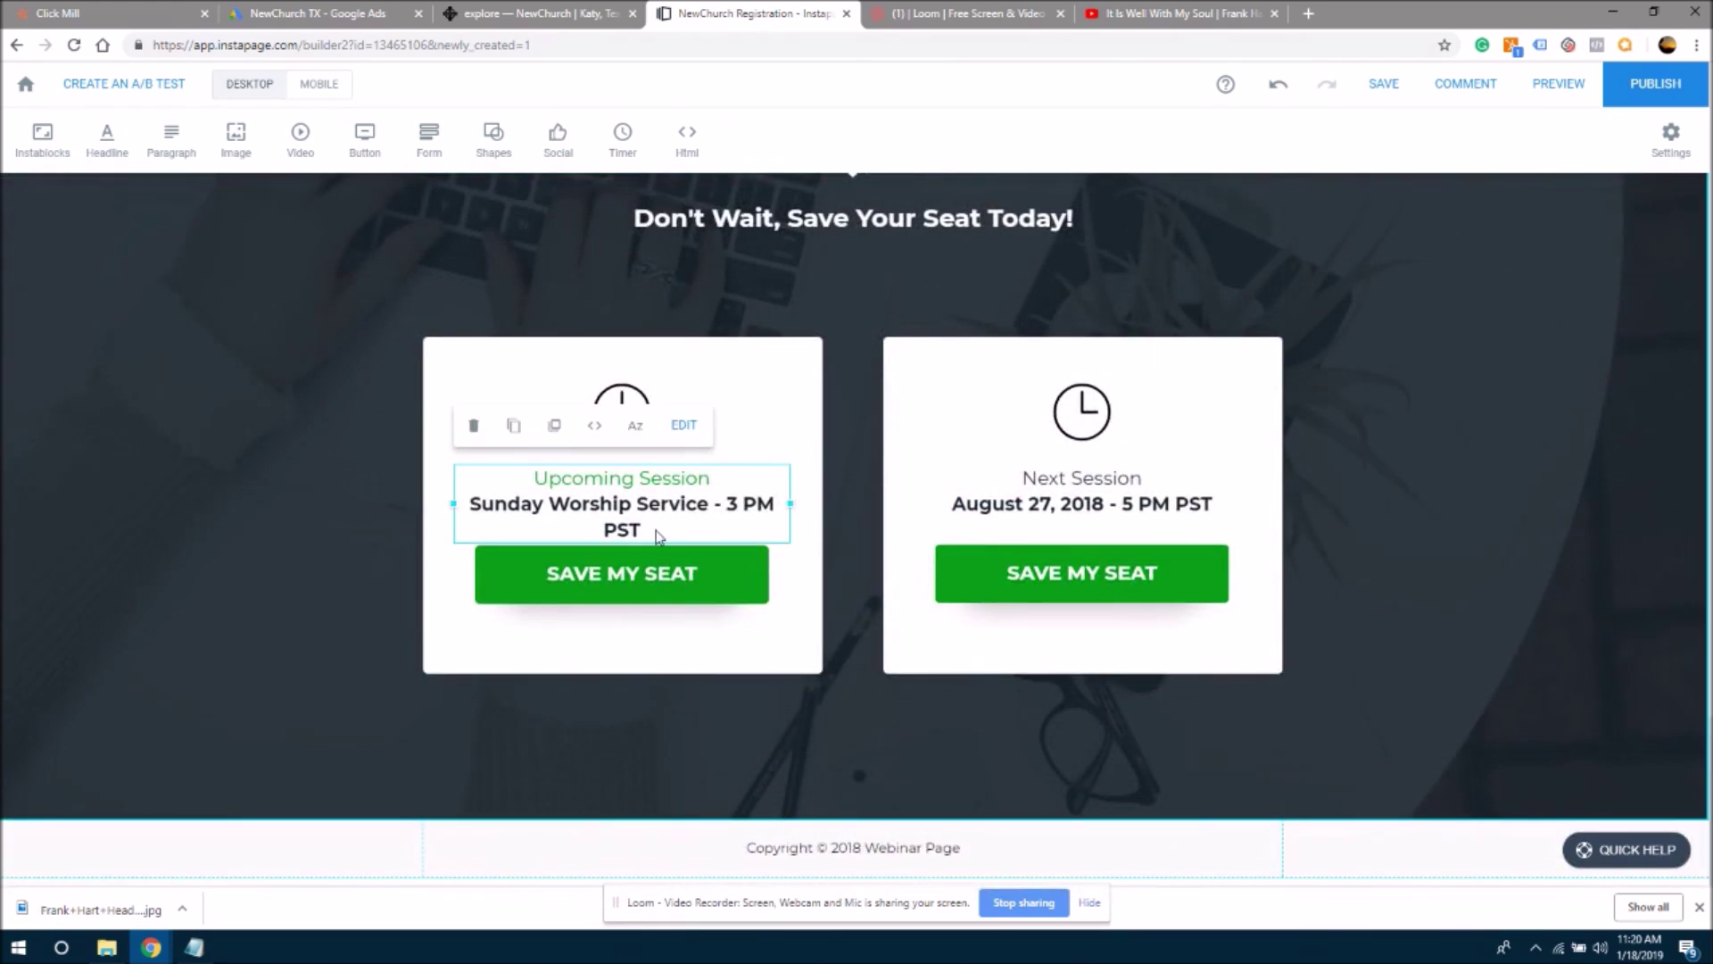
pyautogui.click(658, 533)
pyautogui.tripleClick(588, 504)
pyautogui.hotkey('ctrl', 'v')
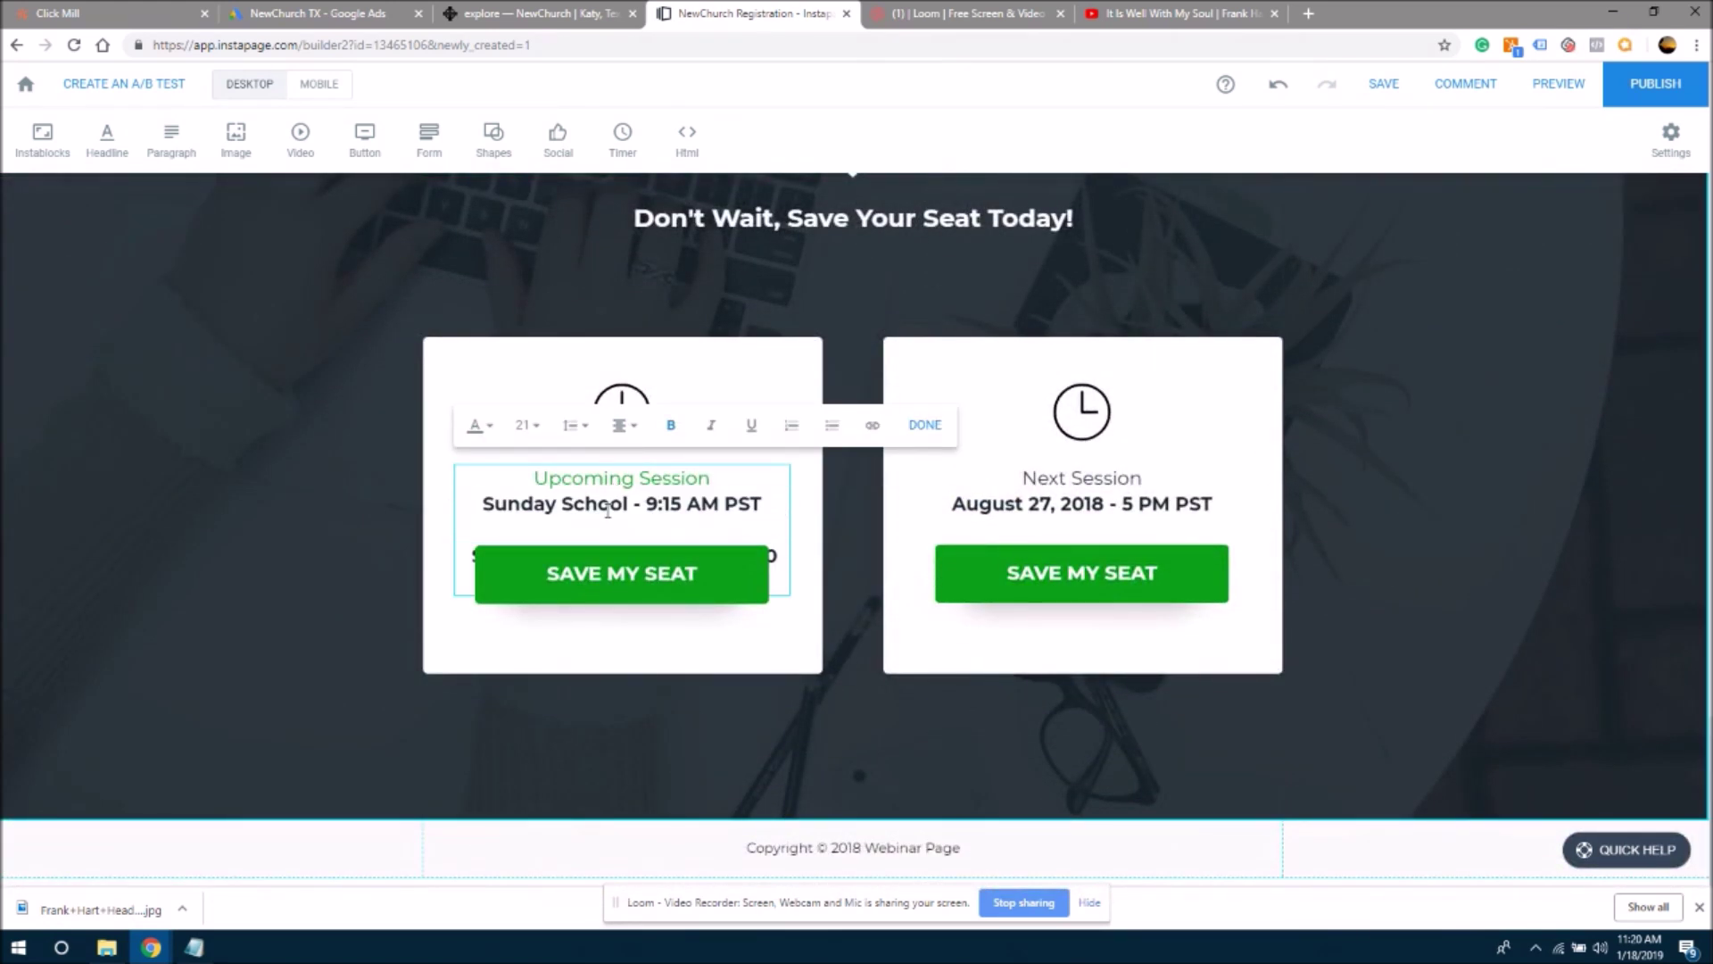
pyautogui.moveTo(766, 532); pyautogui.dragTo(458, 514)
pyautogui.press('BackSpace')
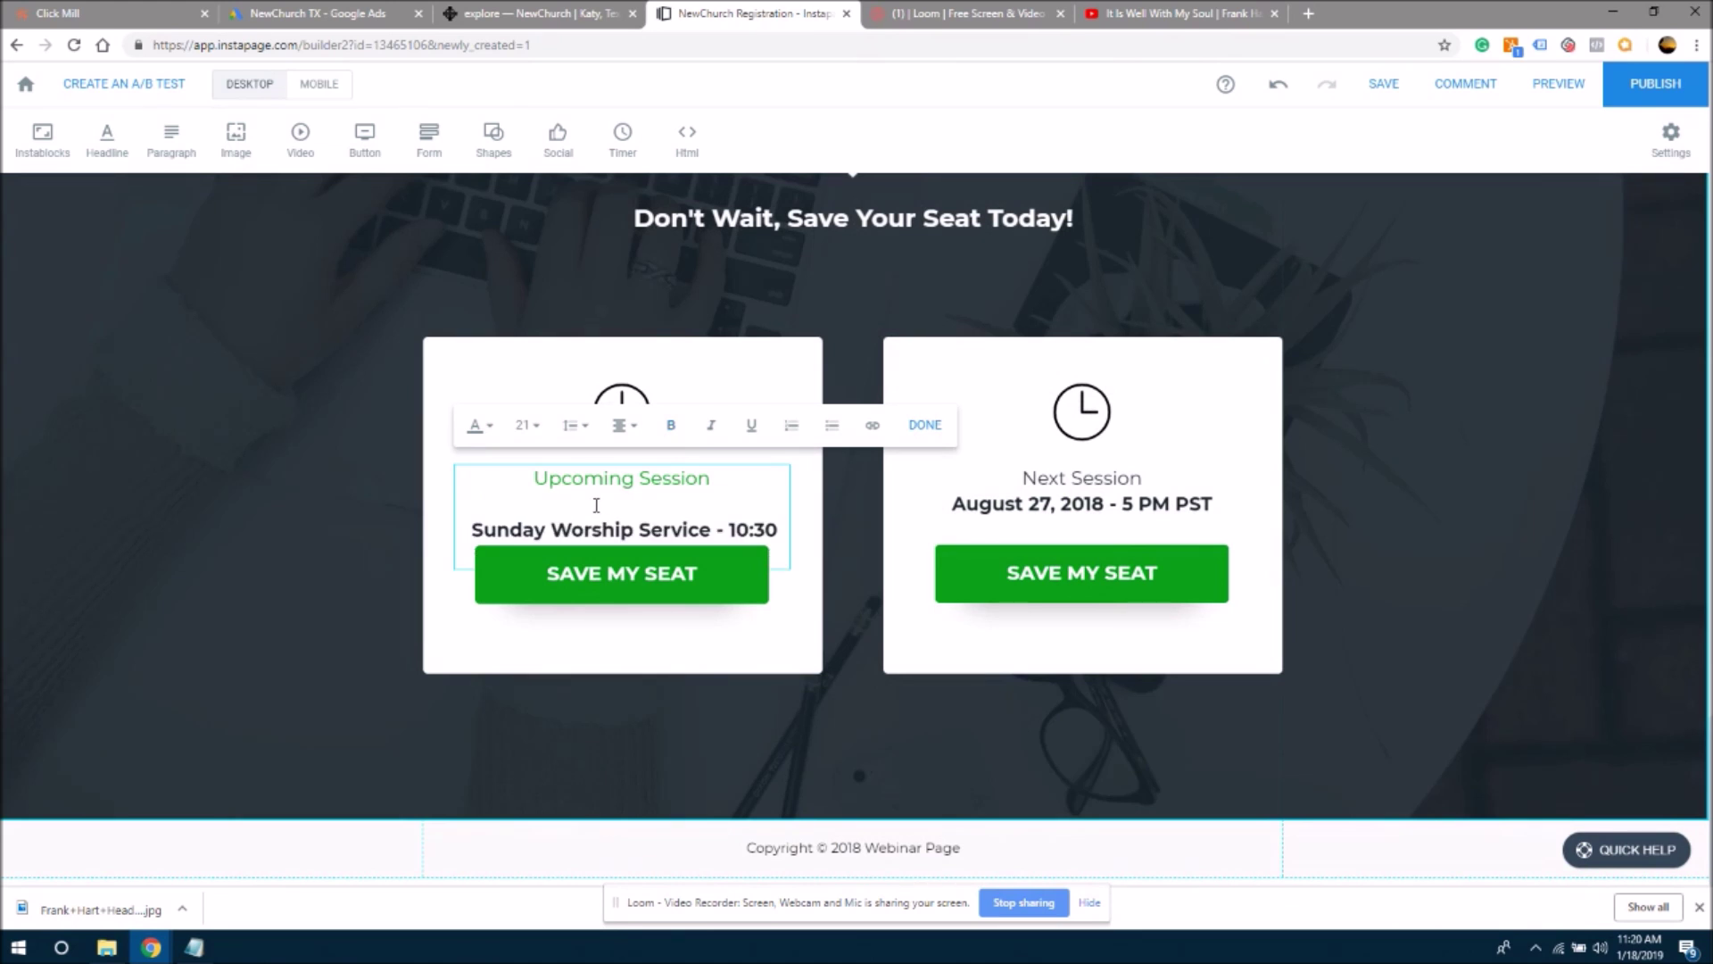
pyautogui.press('BackSpace')
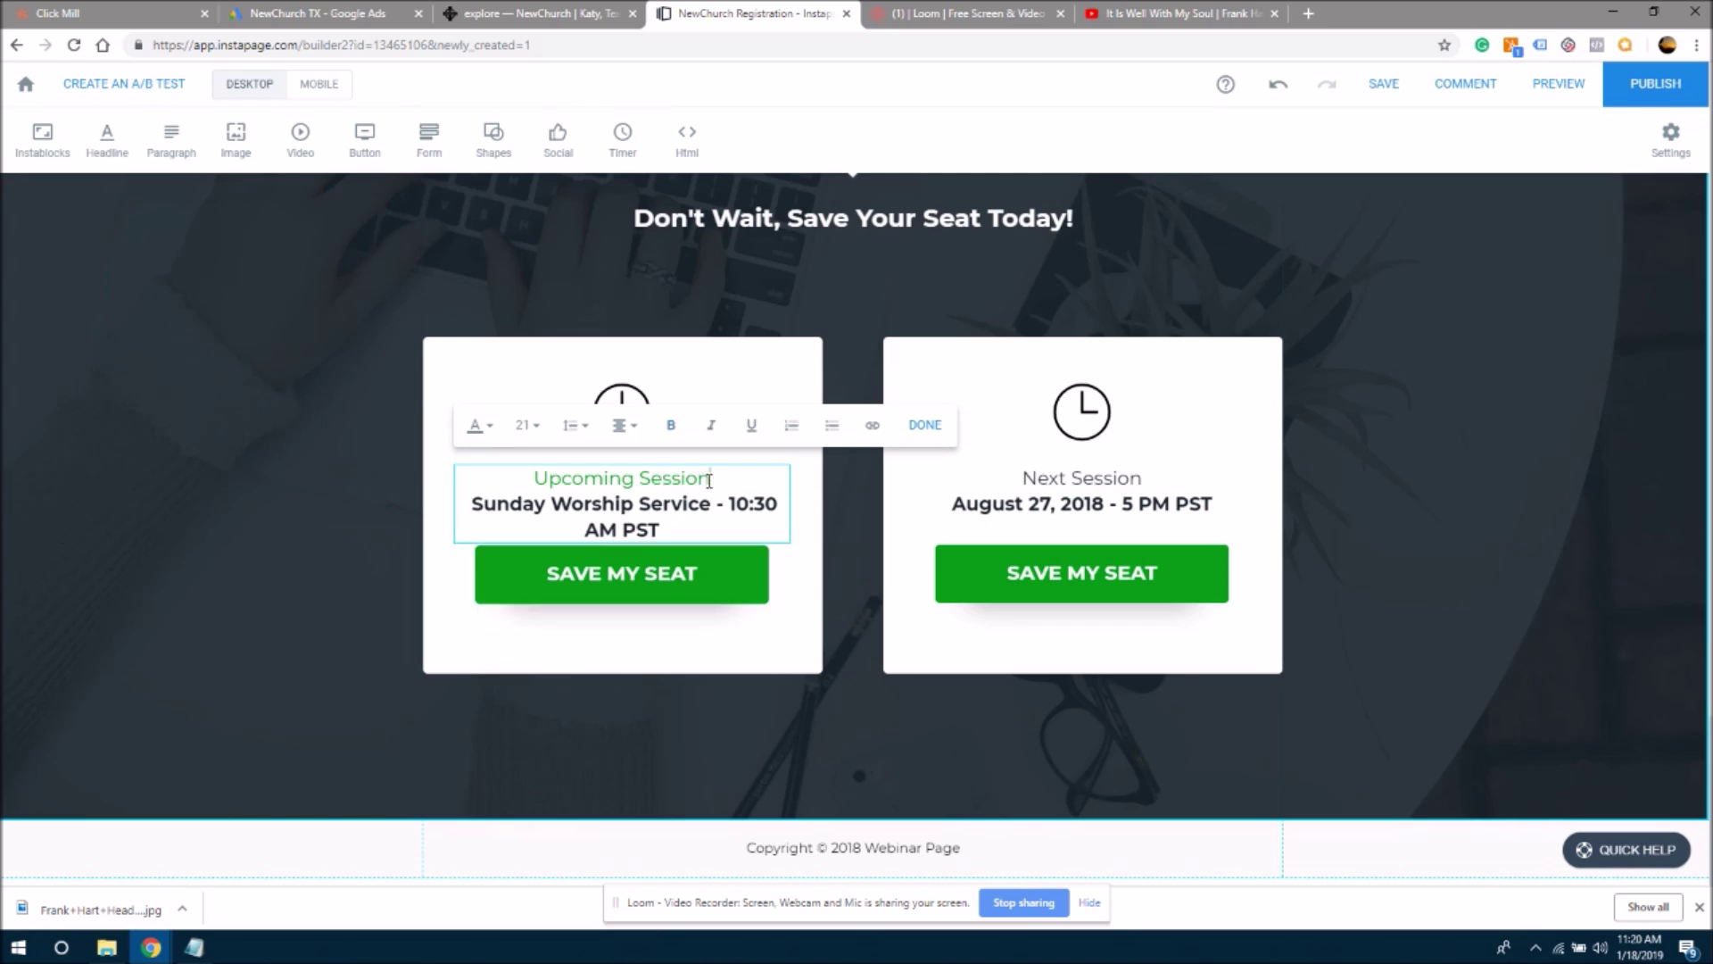
# - Change the first card's heading from 'Upcoming Session' to 'Upcoming Service'
pyautogui.moveTo(710, 481); pyautogui.dragTo(636, 482)
pyautogui.write('Service')
pyautogui.click(735, 393)
pyautogui.click(707, 524)
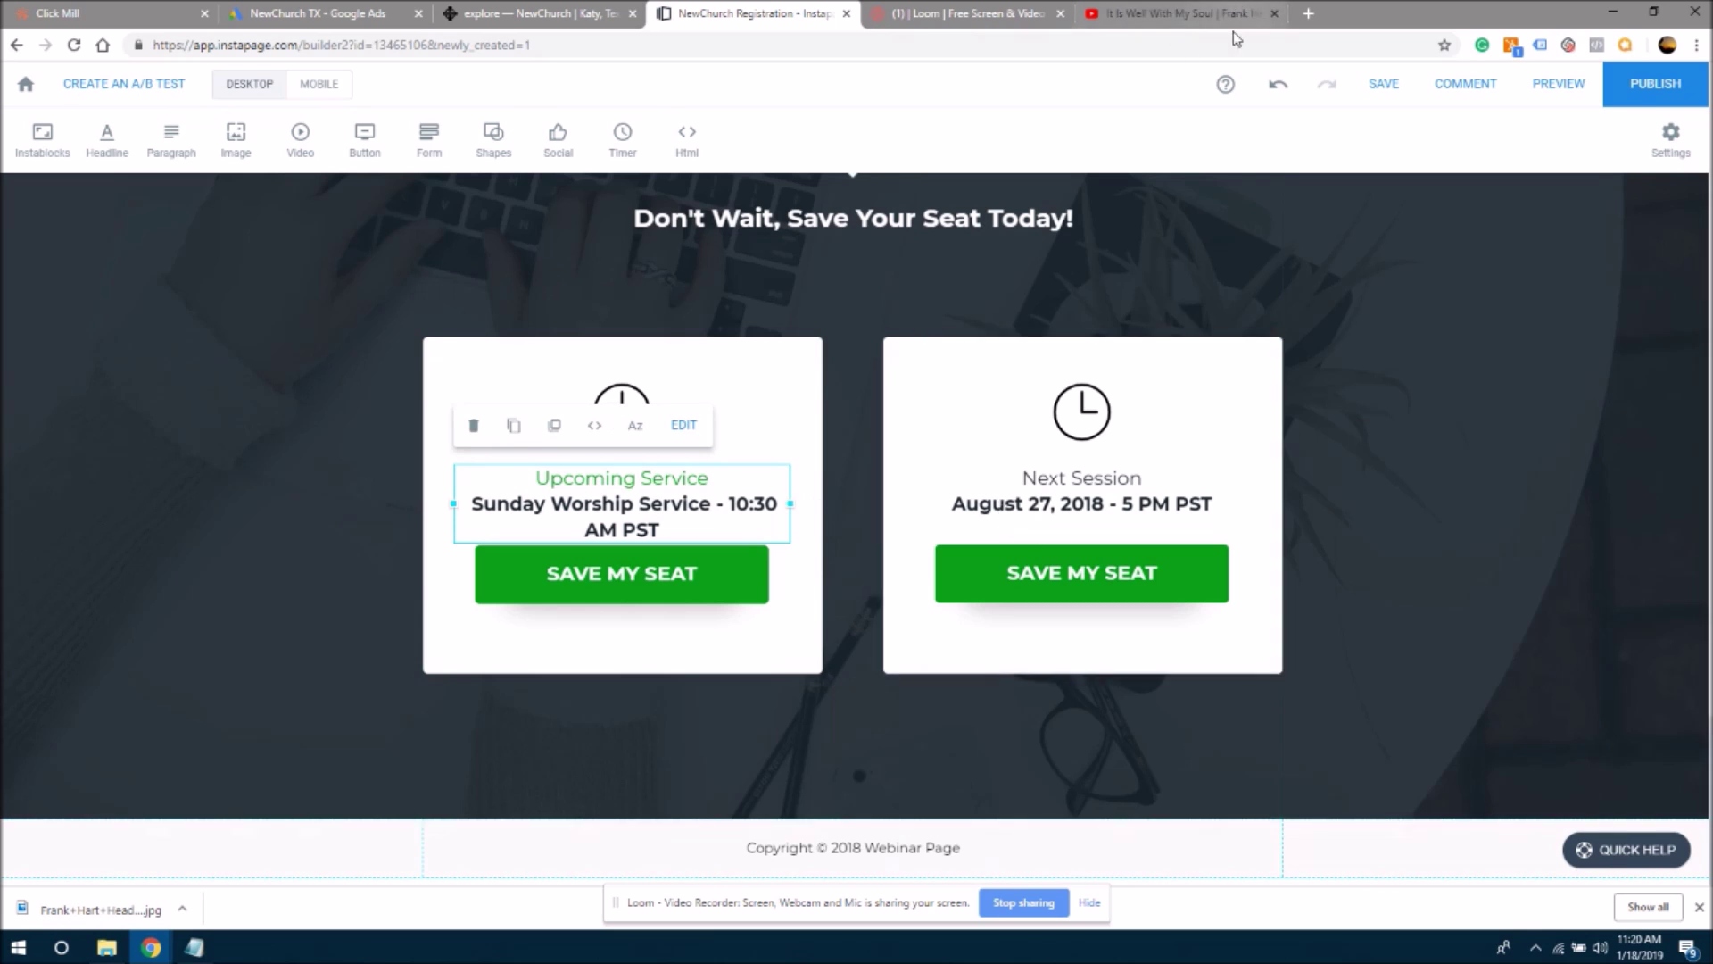
pyautogui.click(1088, 504)
pyautogui.click(1073, 501)
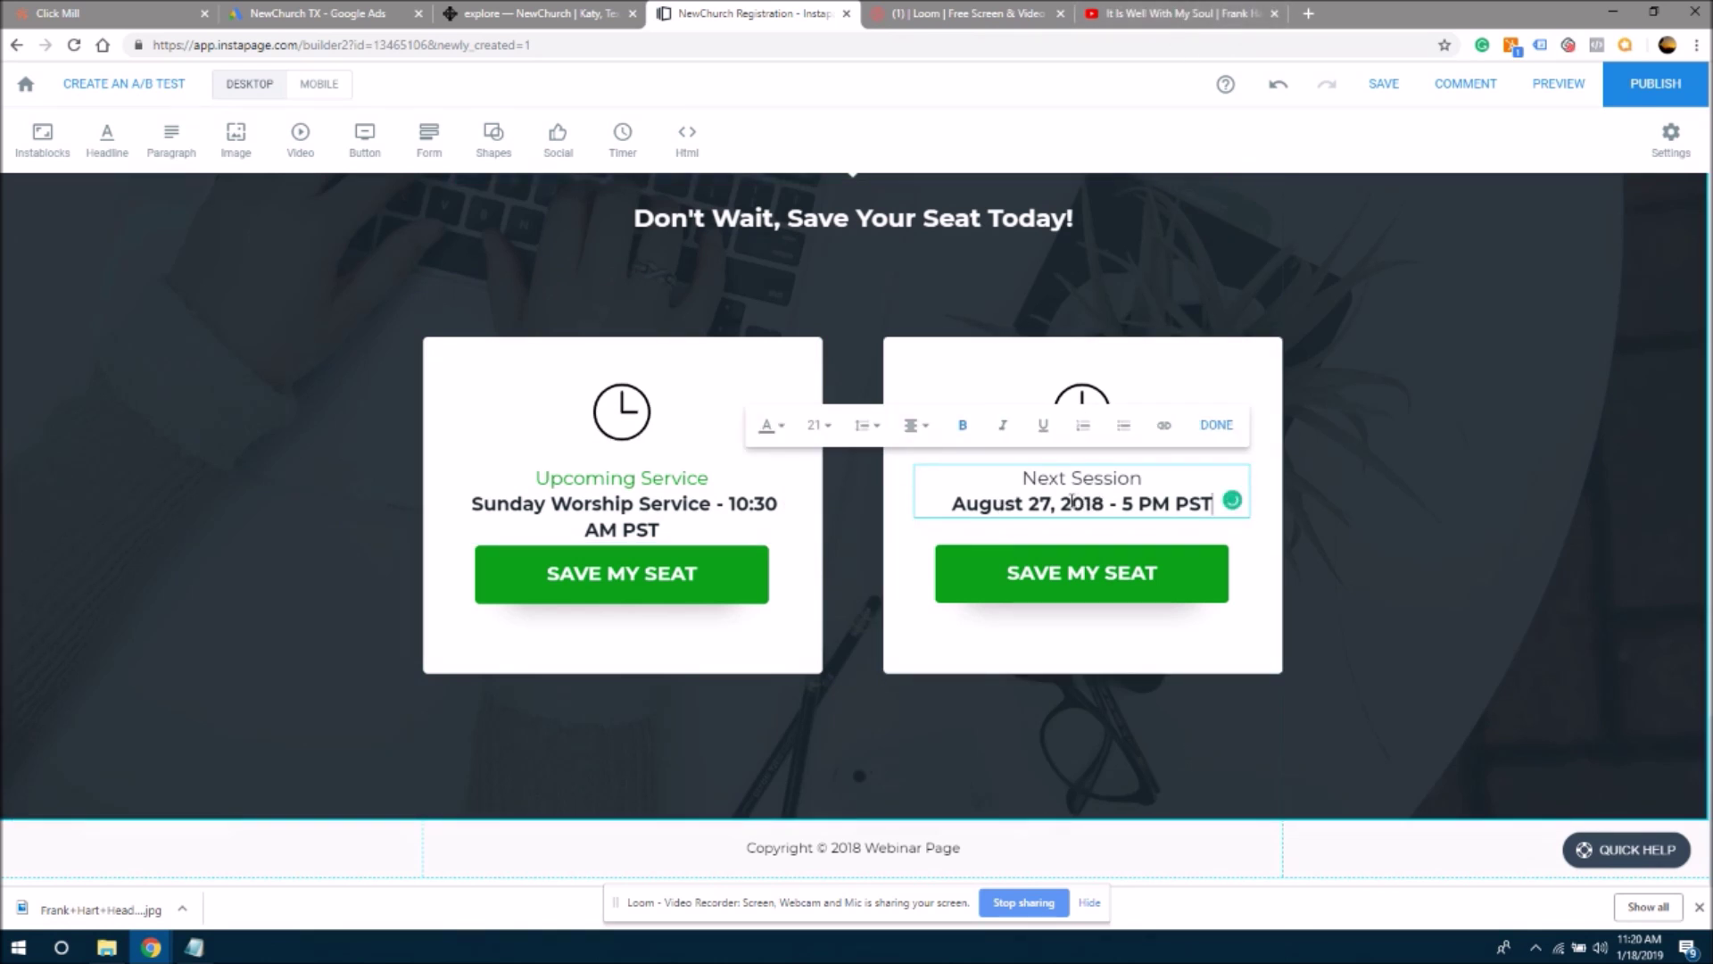
pyautogui.moveTo(1213, 503); pyautogui.dragTo(956, 507)
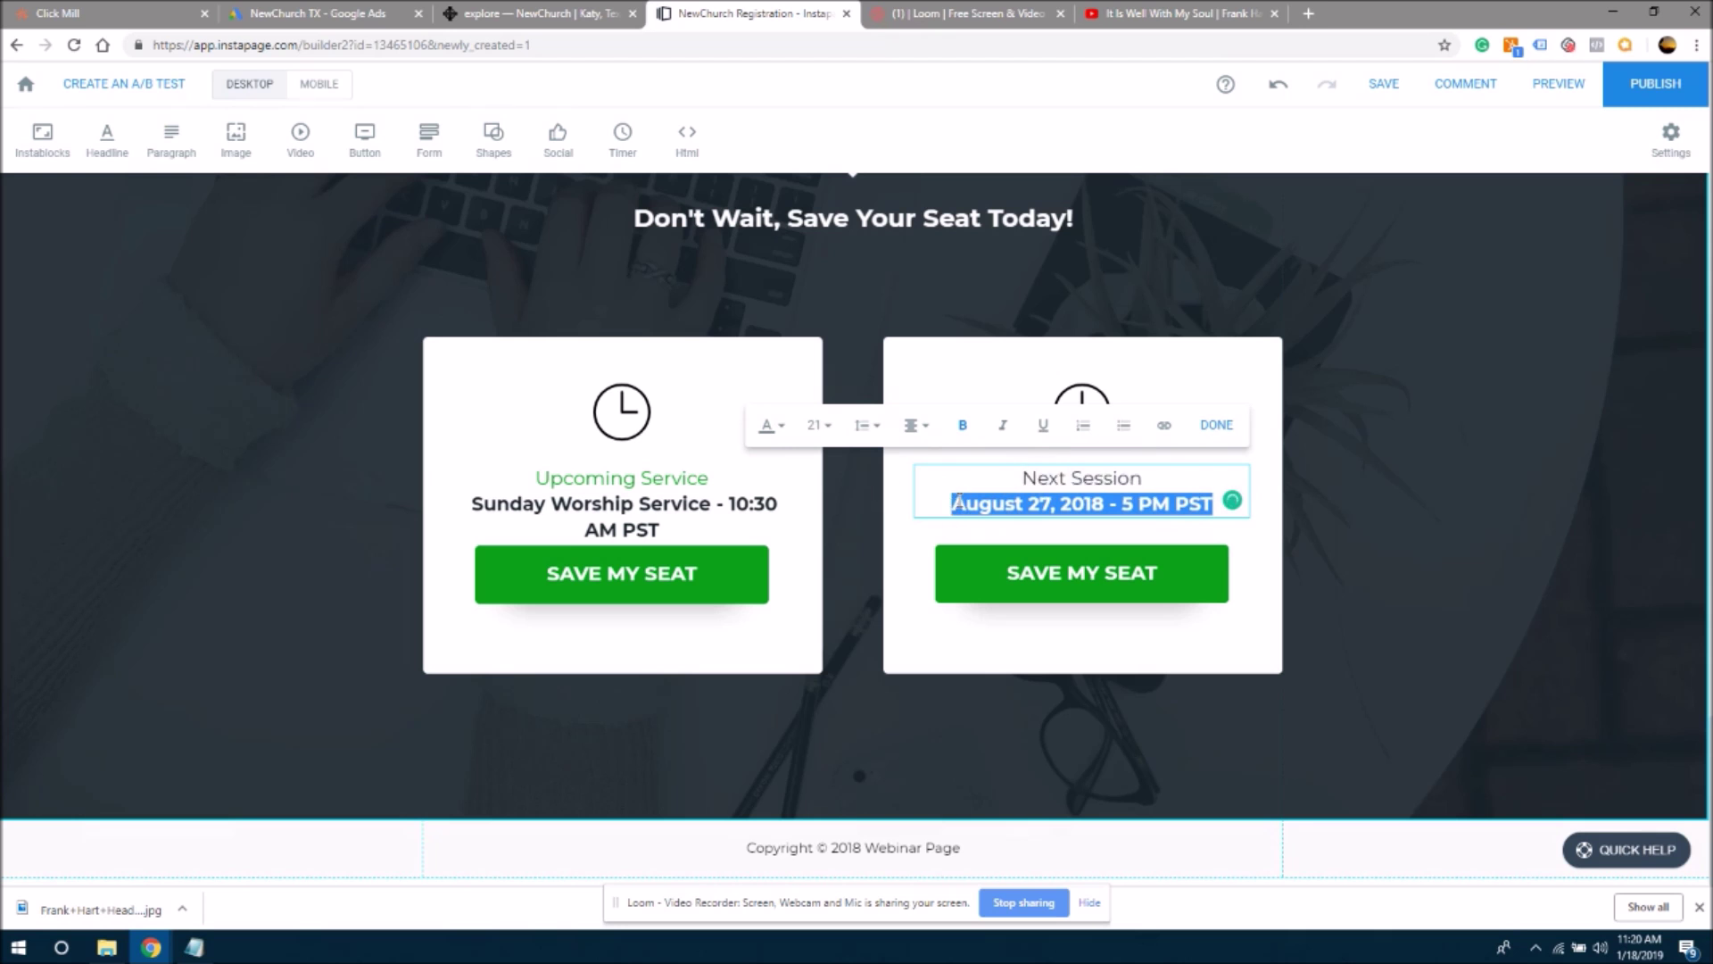
pyautogui.hotkey('ctrl', 'v')
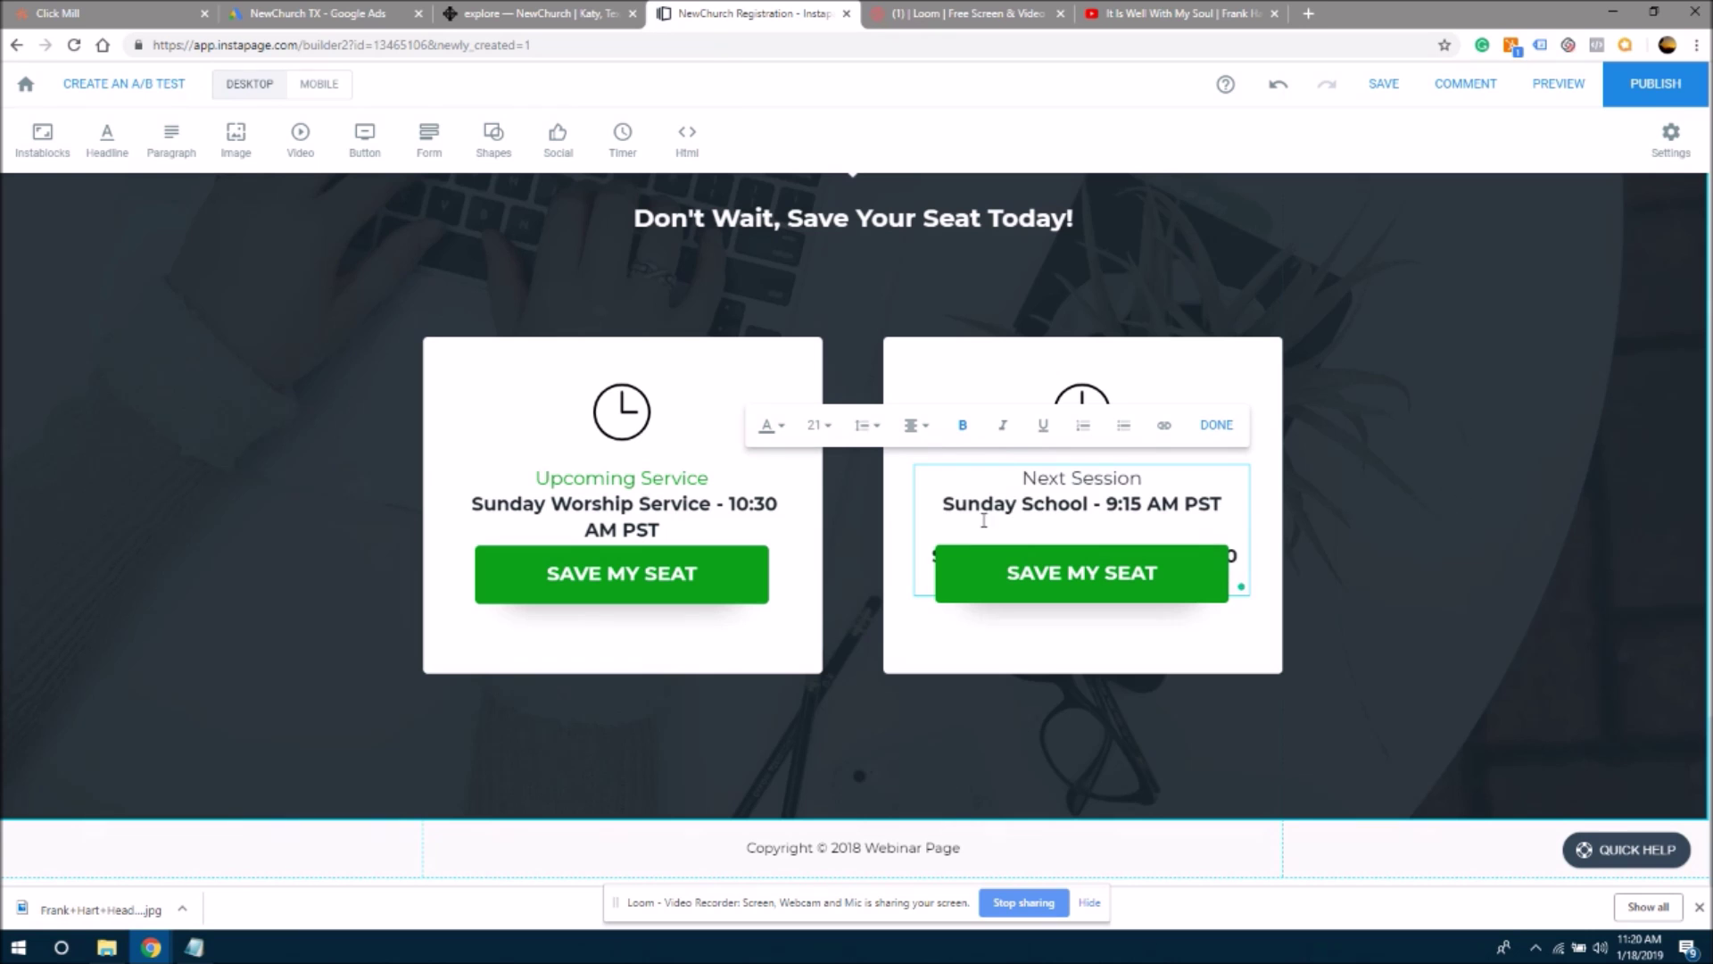
pyautogui.press('Delete')
pyautogui.press('Delete')
pyautogui.press('Delete')
pyautogui.press('Delete')
pyautogui.press('Delete')
pyautogui.press('Delete')
pyautogui.press('Delete')
pyautogui.press('Delete')
pyautogui.press('Delete')
pyautogui.press('Delete')
pyautogui.press('Delete')
pyautogui.press('Delete')
pyautogui.press('Delete')
pyautogui.press('Delete')
pyautogui.press('Delete')
pyautogui.press('Delete')
pyautogui.press('Delete')
pyautogui.press('Delete')
pyautogui.press('Delete')
pyautogui.press('Delete')
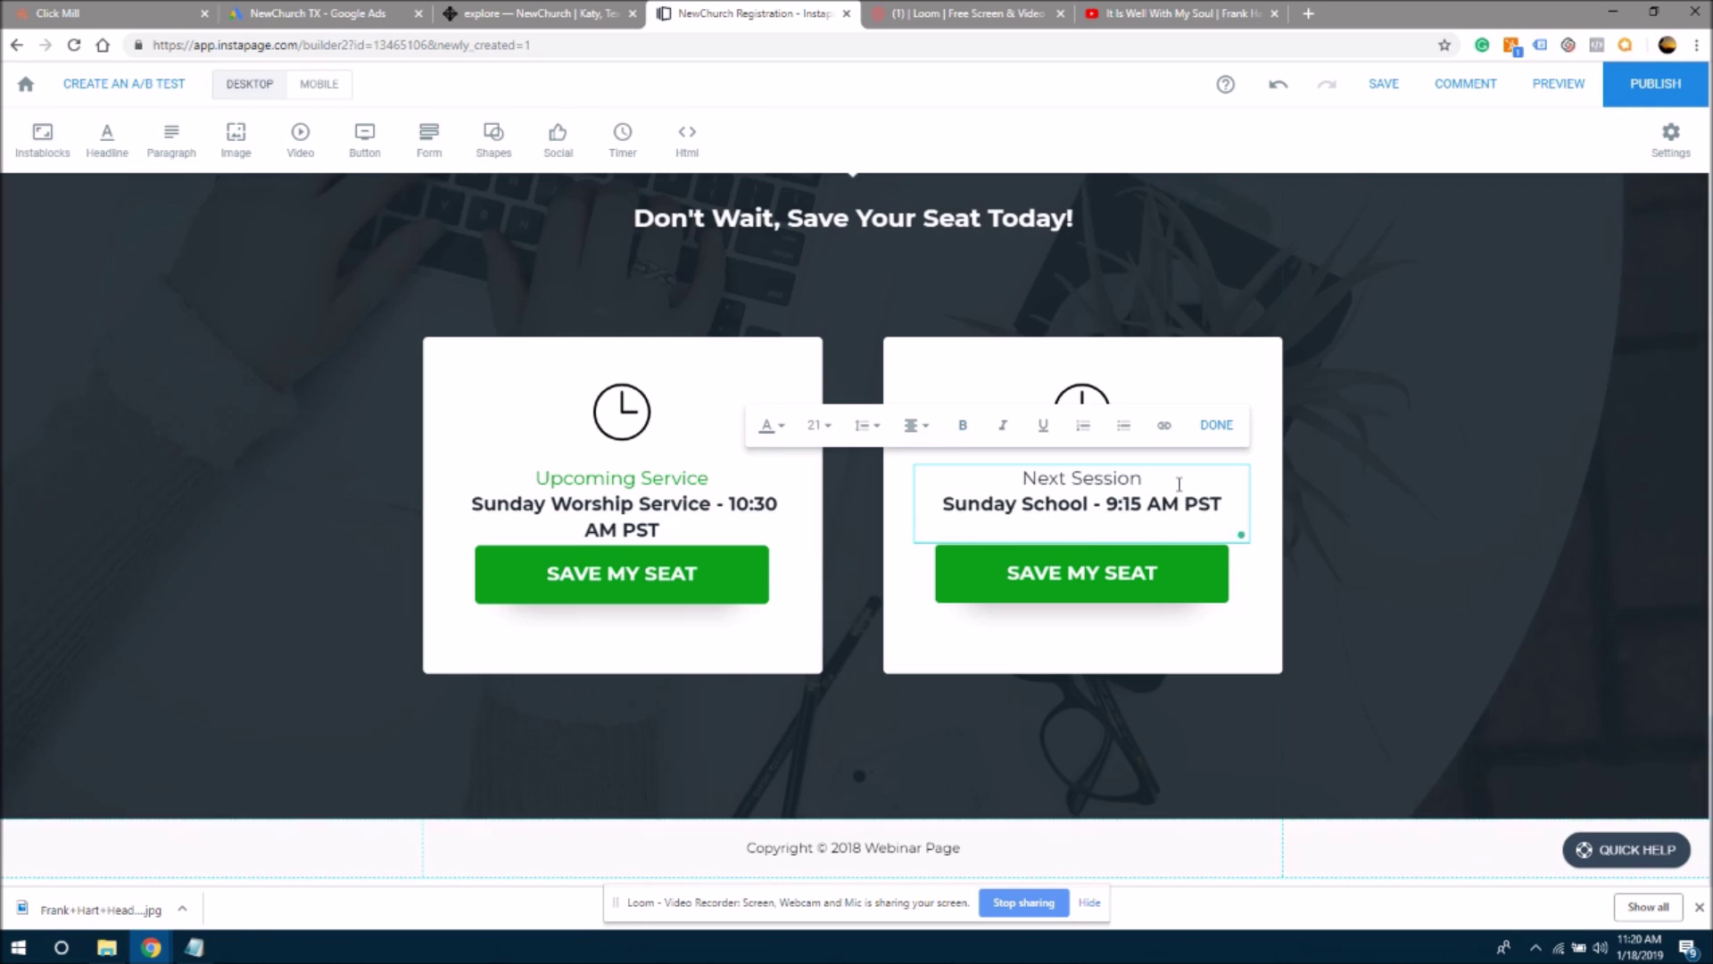
pyautogui.click(1169, 479)
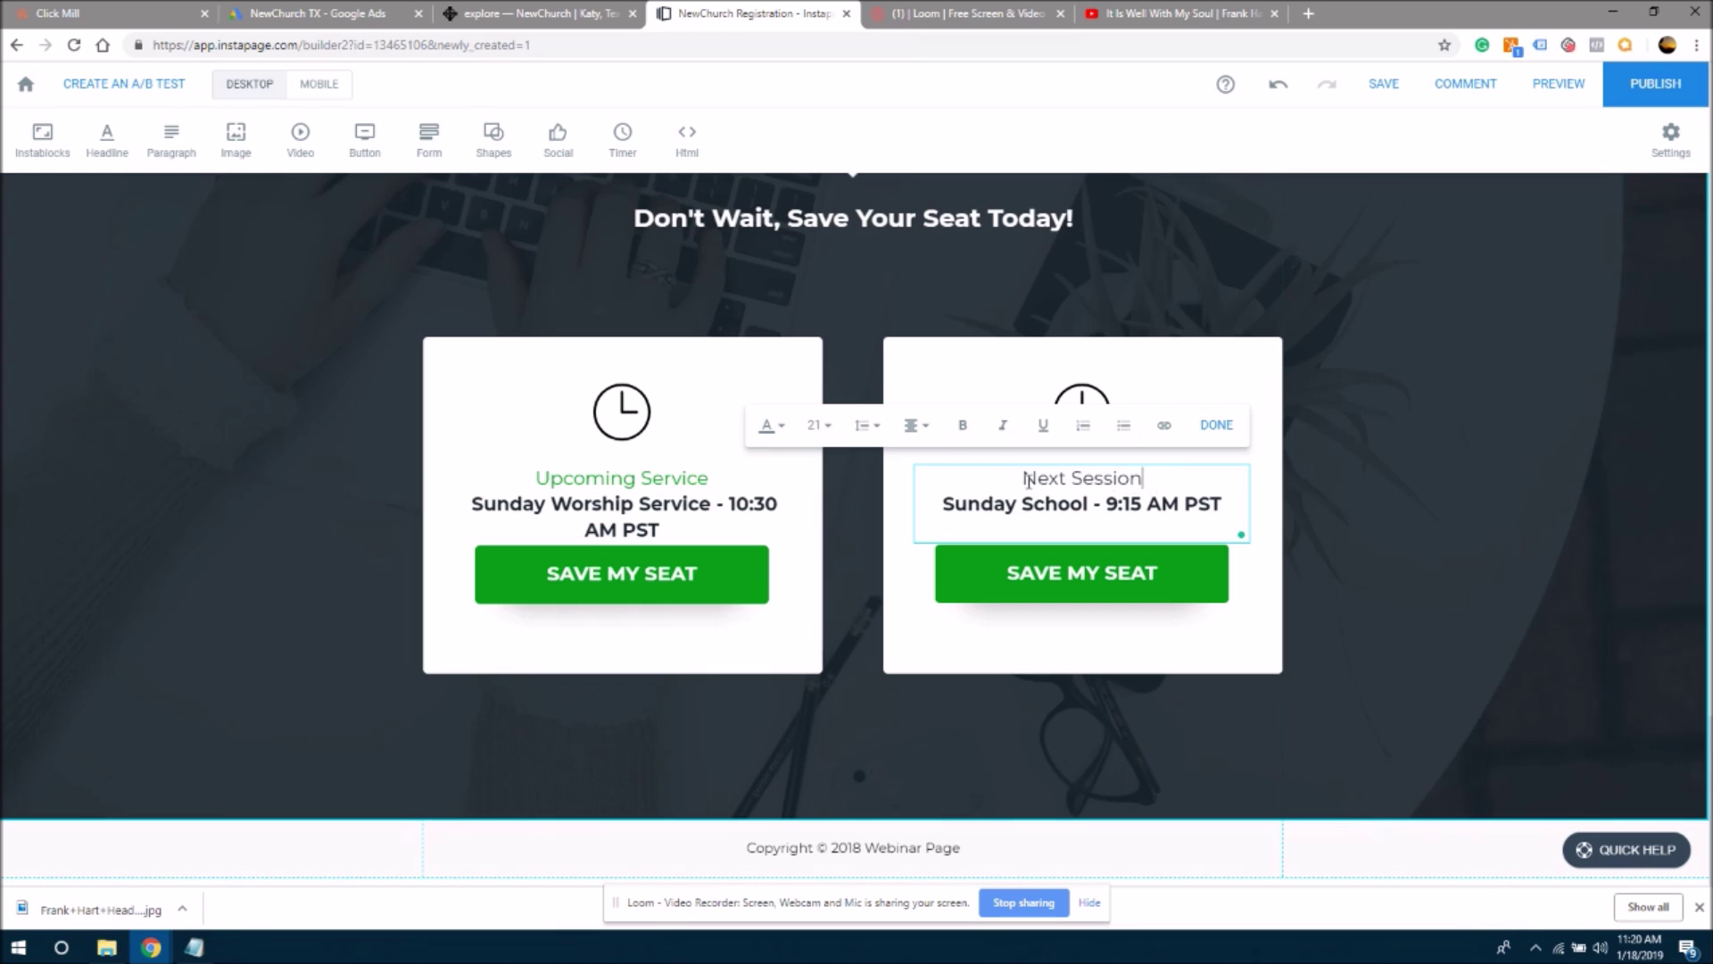
pyautogui.click(609, 485)
pyautogui.moveTo(533, 480); pyautogui.dragTo(635, 489)
pyautogui.hotkey('ctrl', 'c')
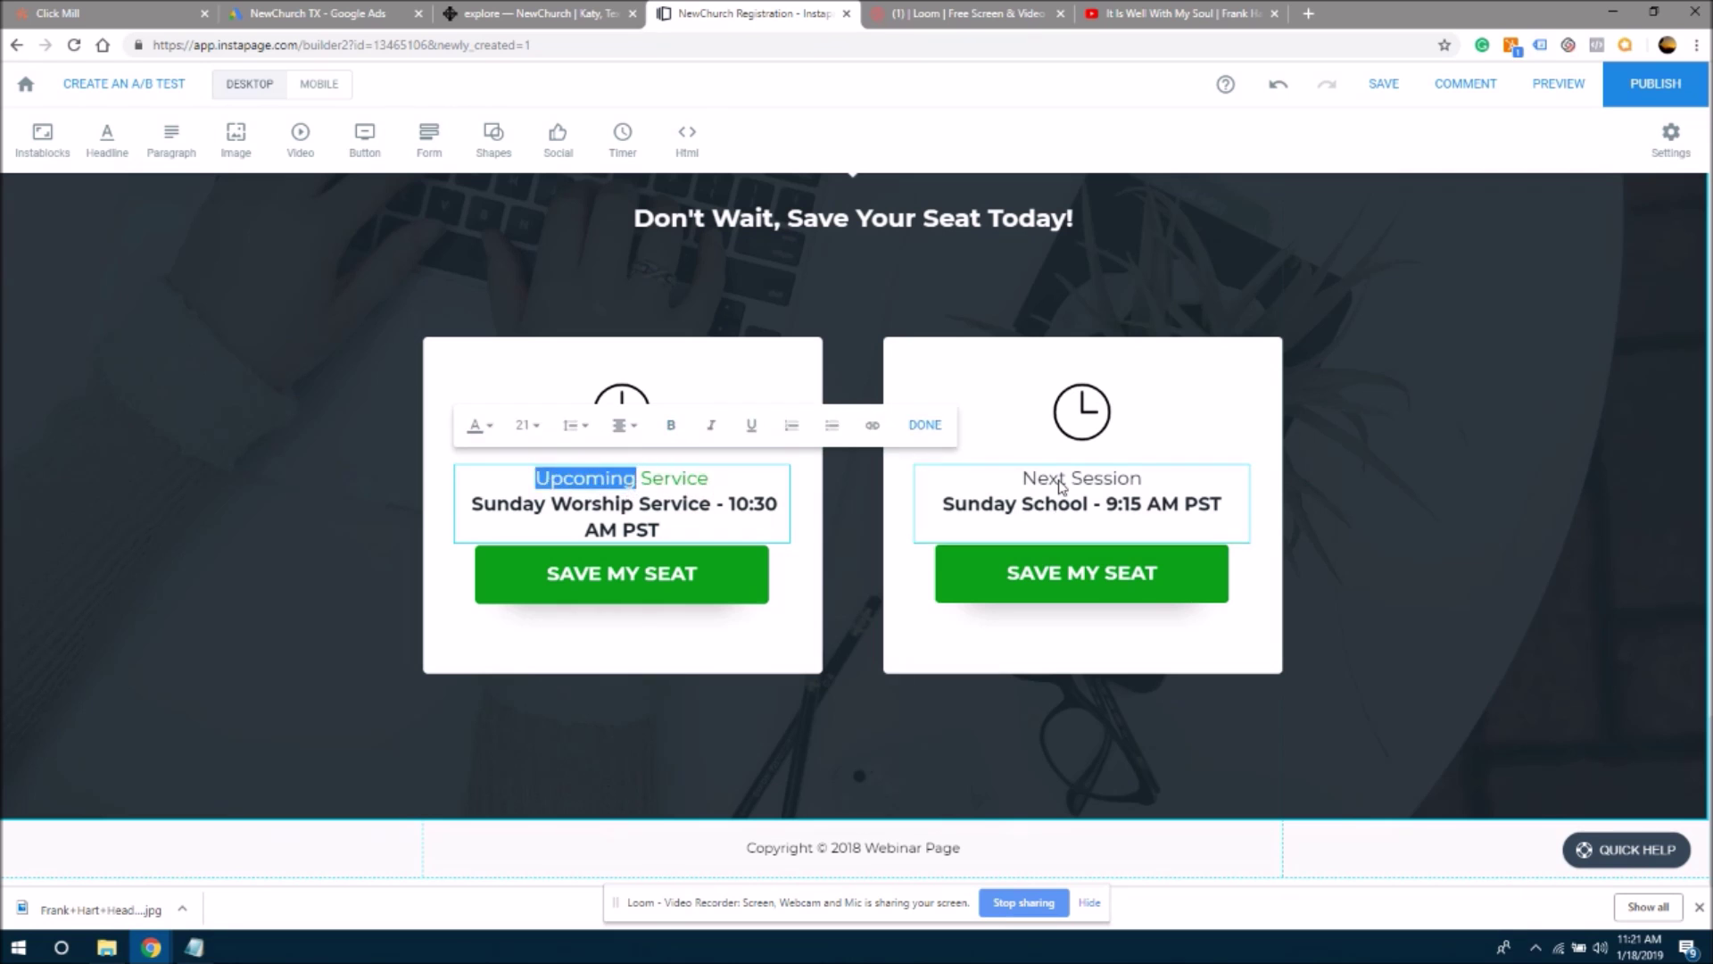
pyautogui.click(1064, 483)
pyautogui.tripleClick(1110, 479)
pyautogui.hotkey('ctrl', 'v')
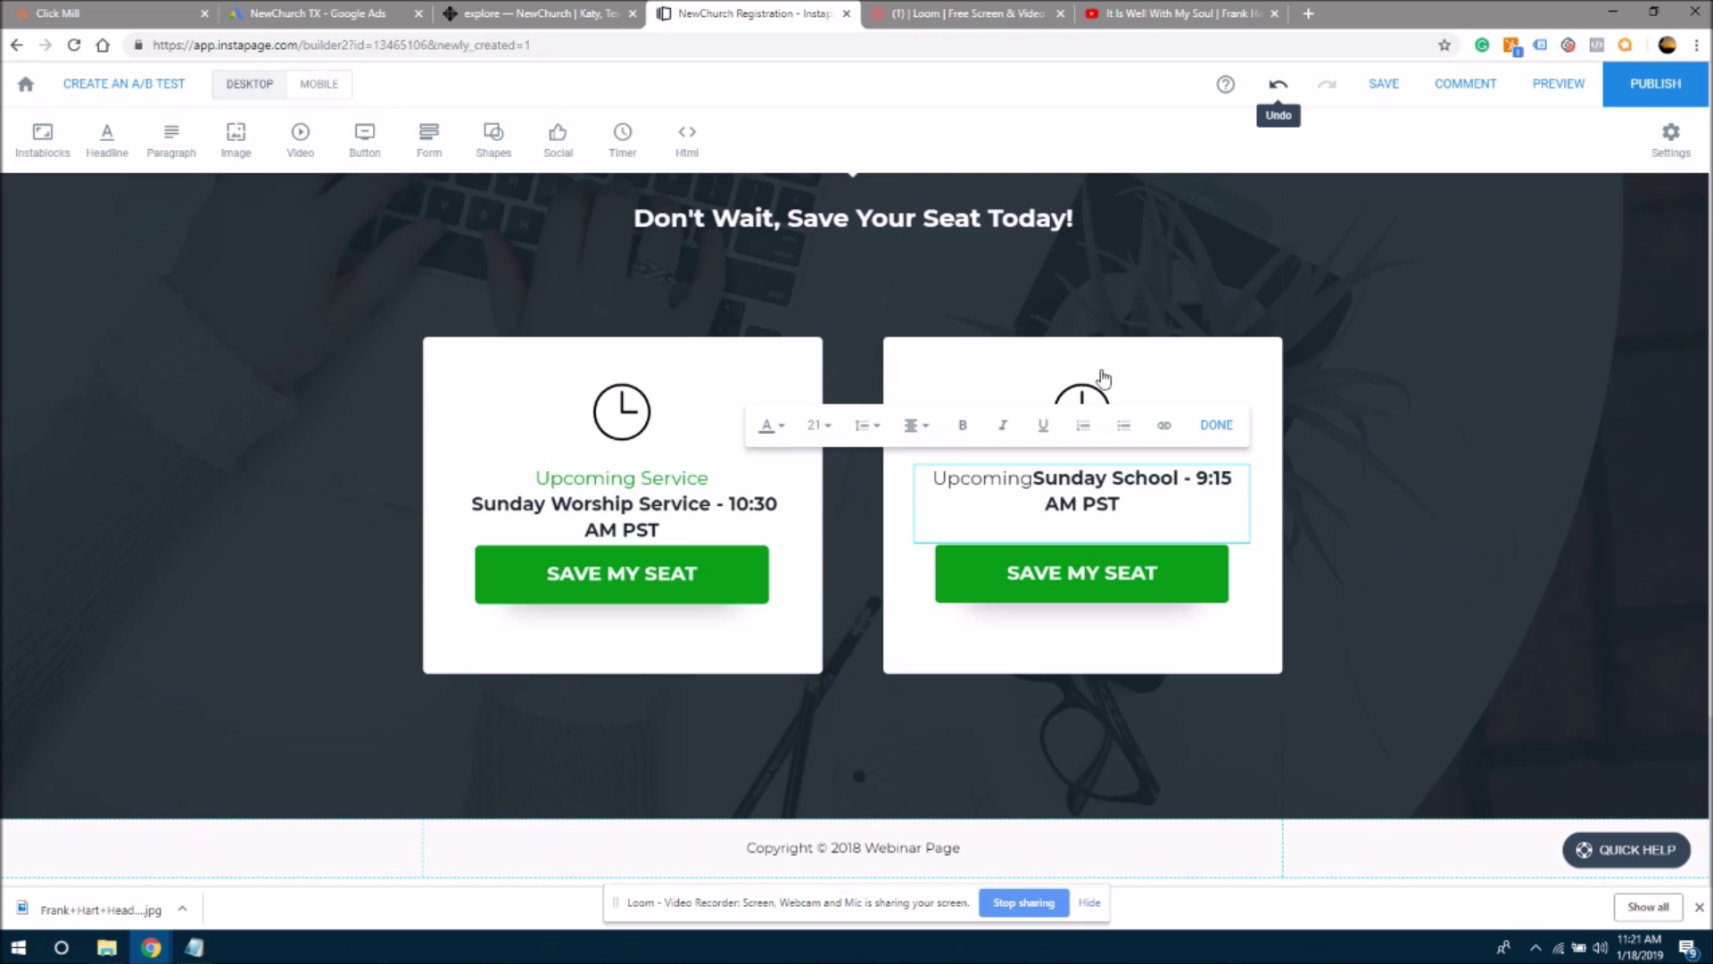
pyautogui.hotkey('ctrl', 'z')
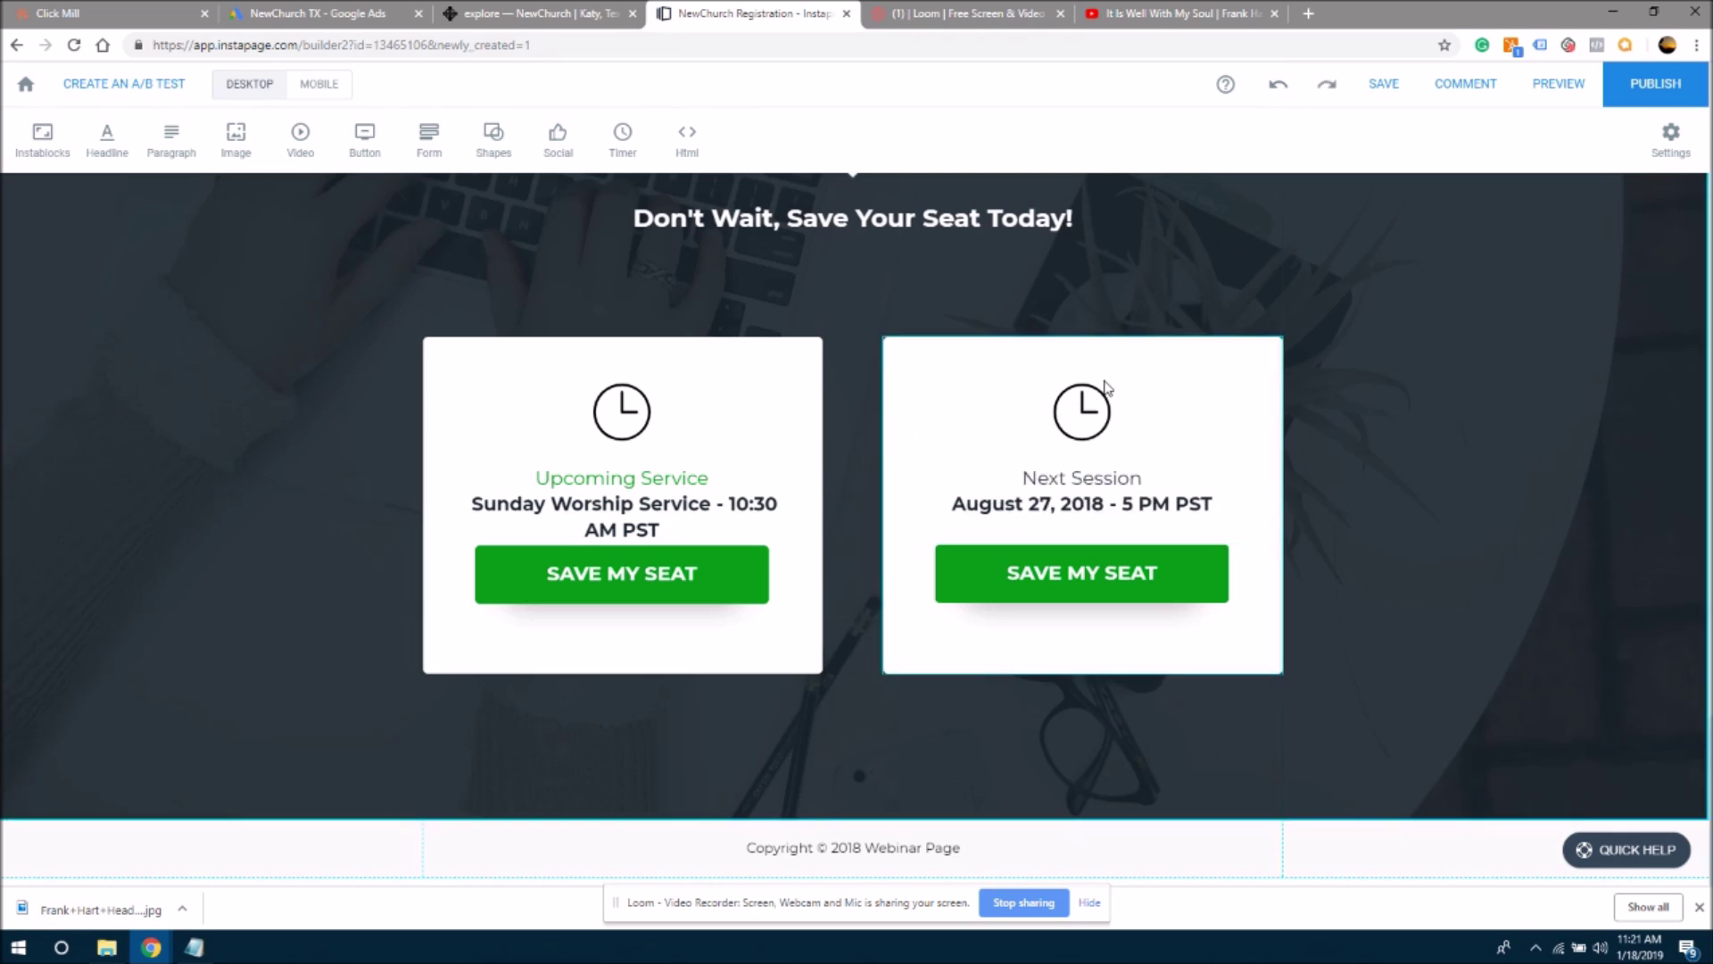
pyautogui.click(596, 485)
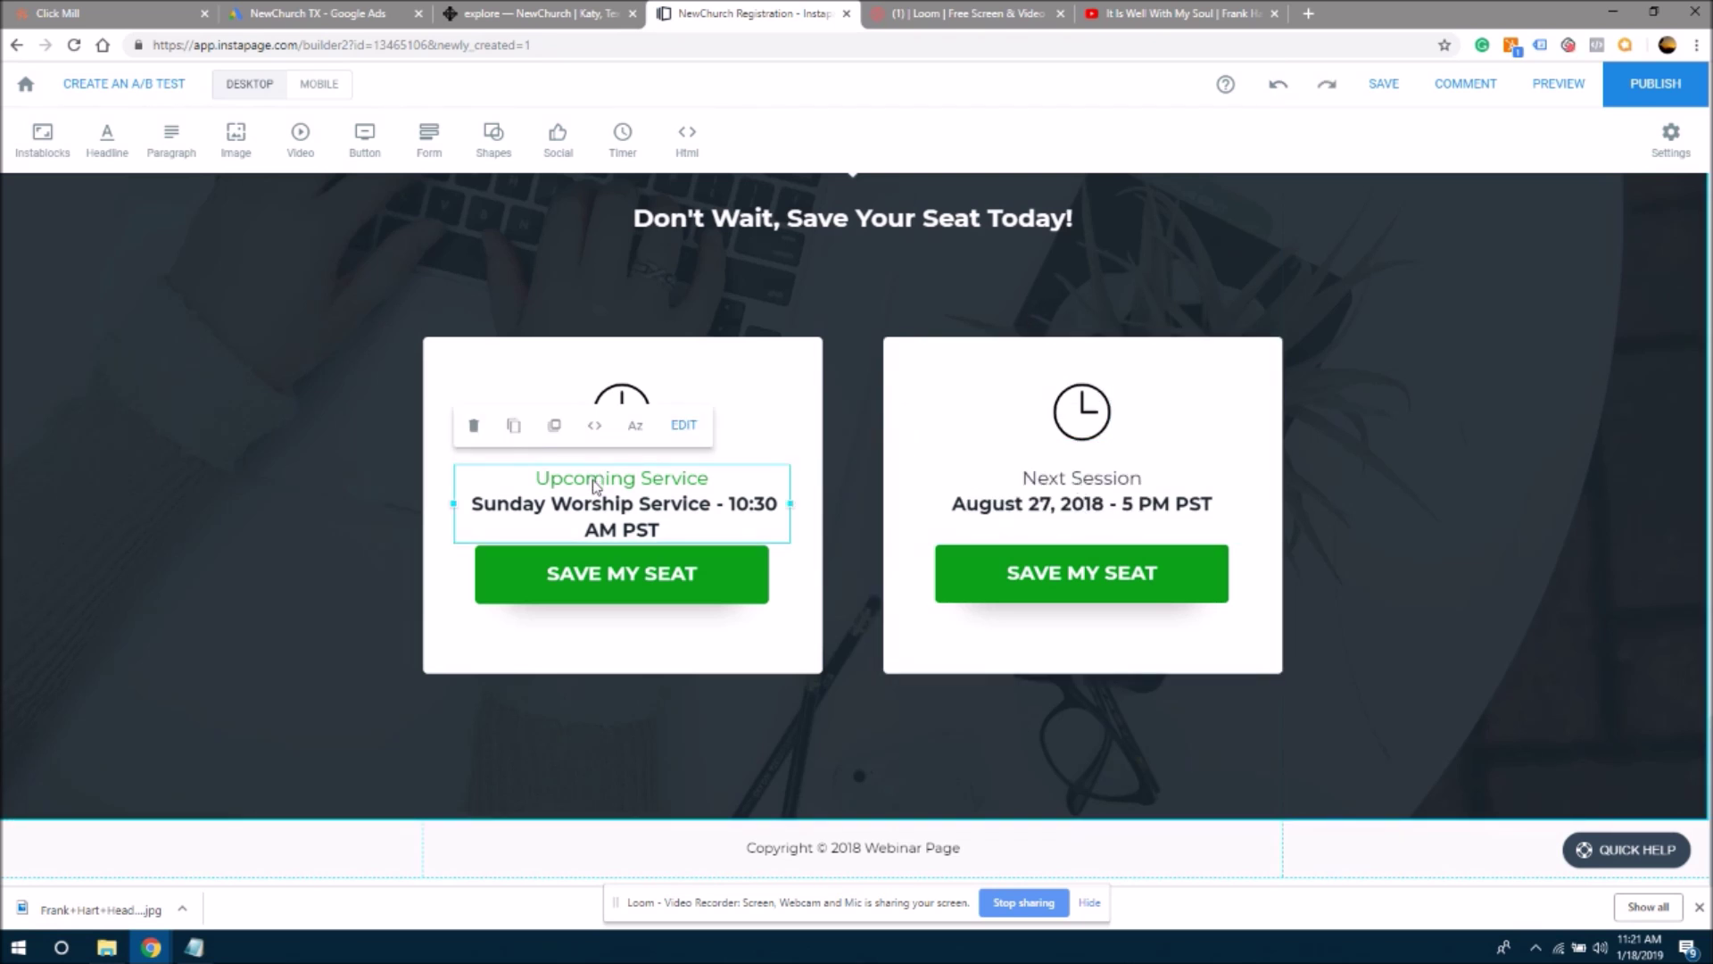
pyautogui.tripleClick(595, 482)
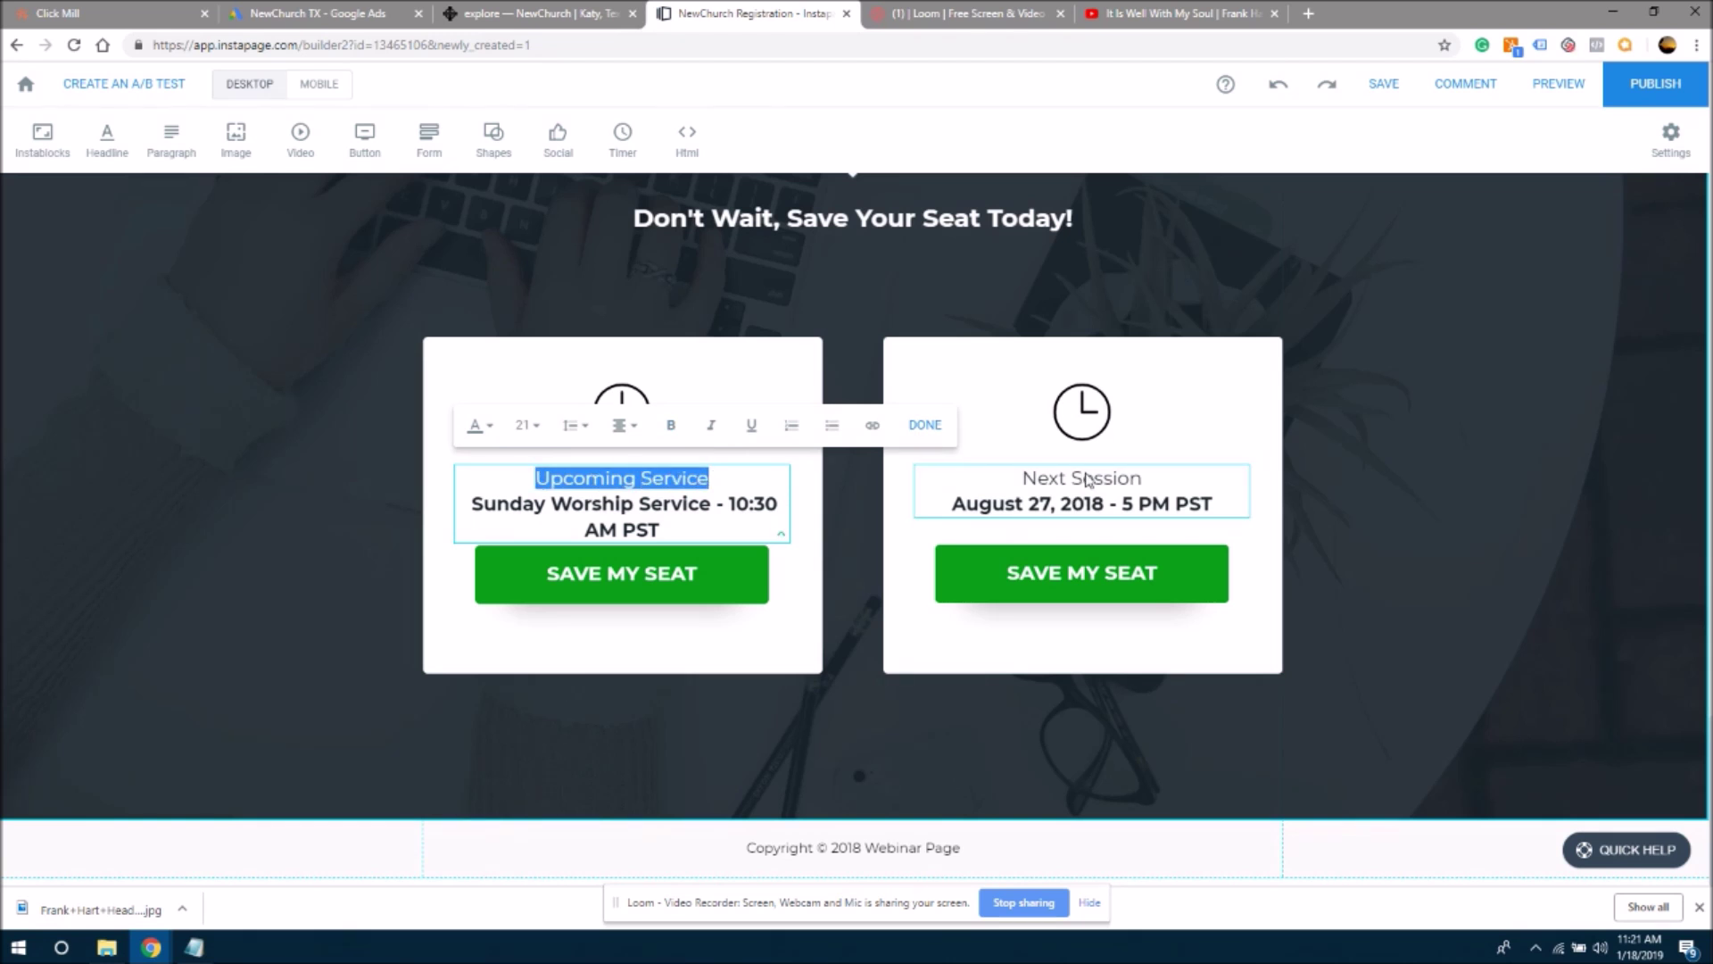
pyautogui.click(1087, 481)
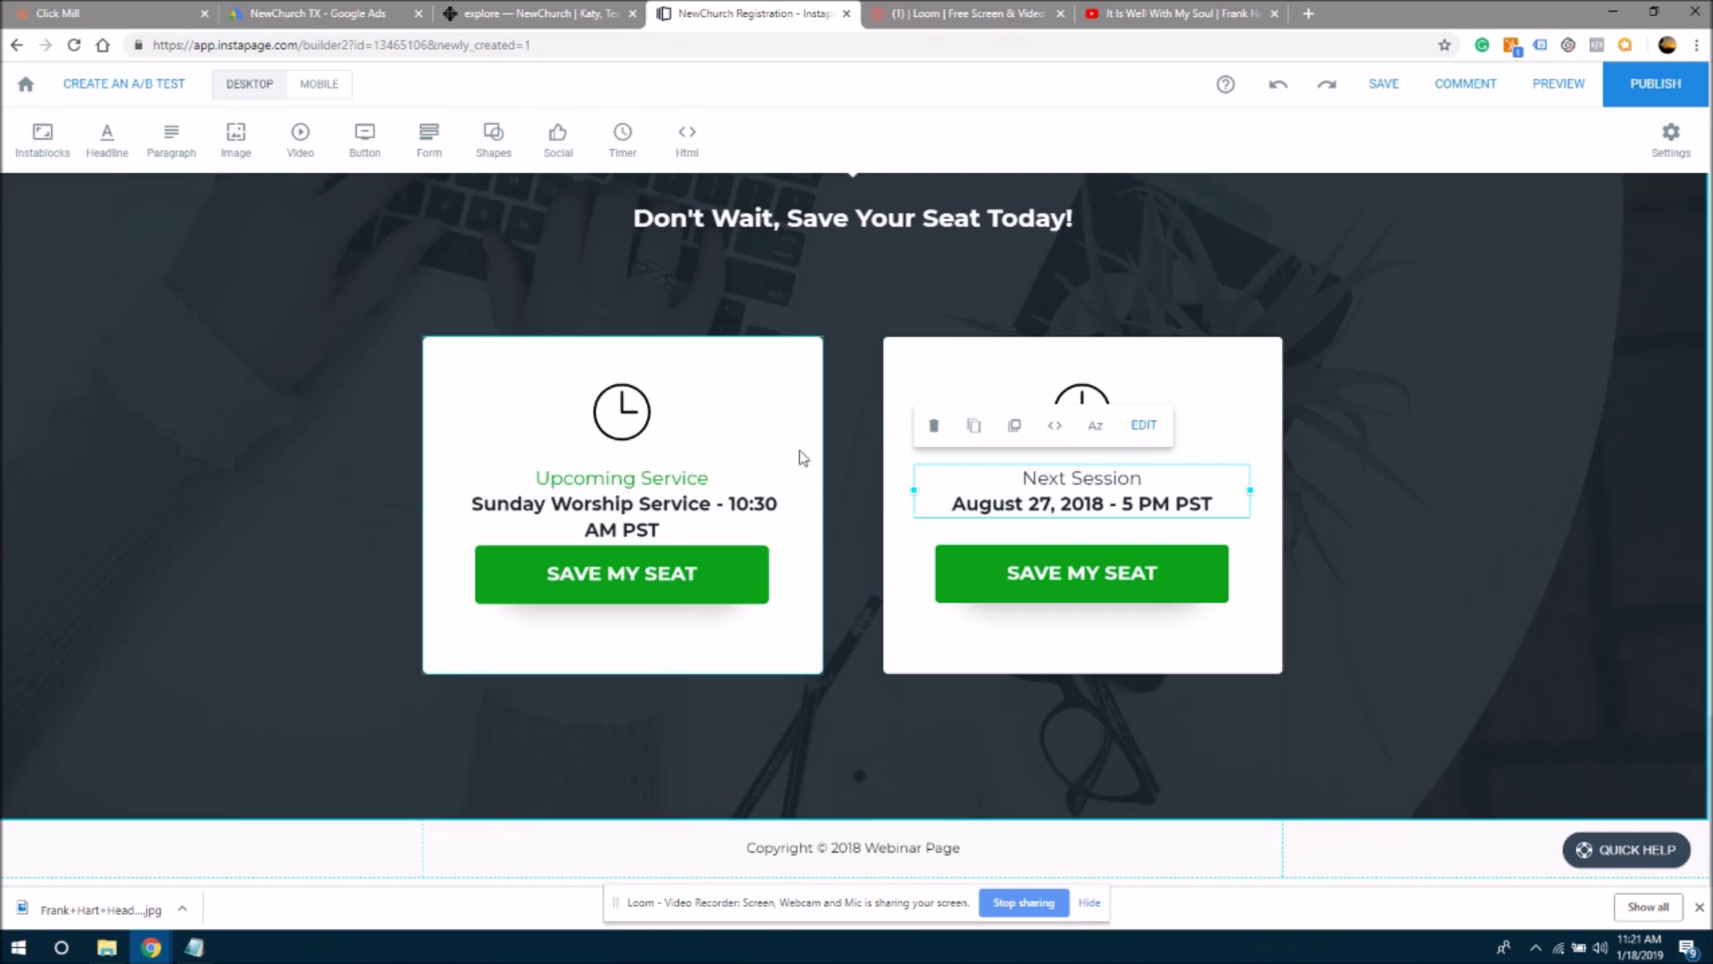
pyautogui.click(785, 533)
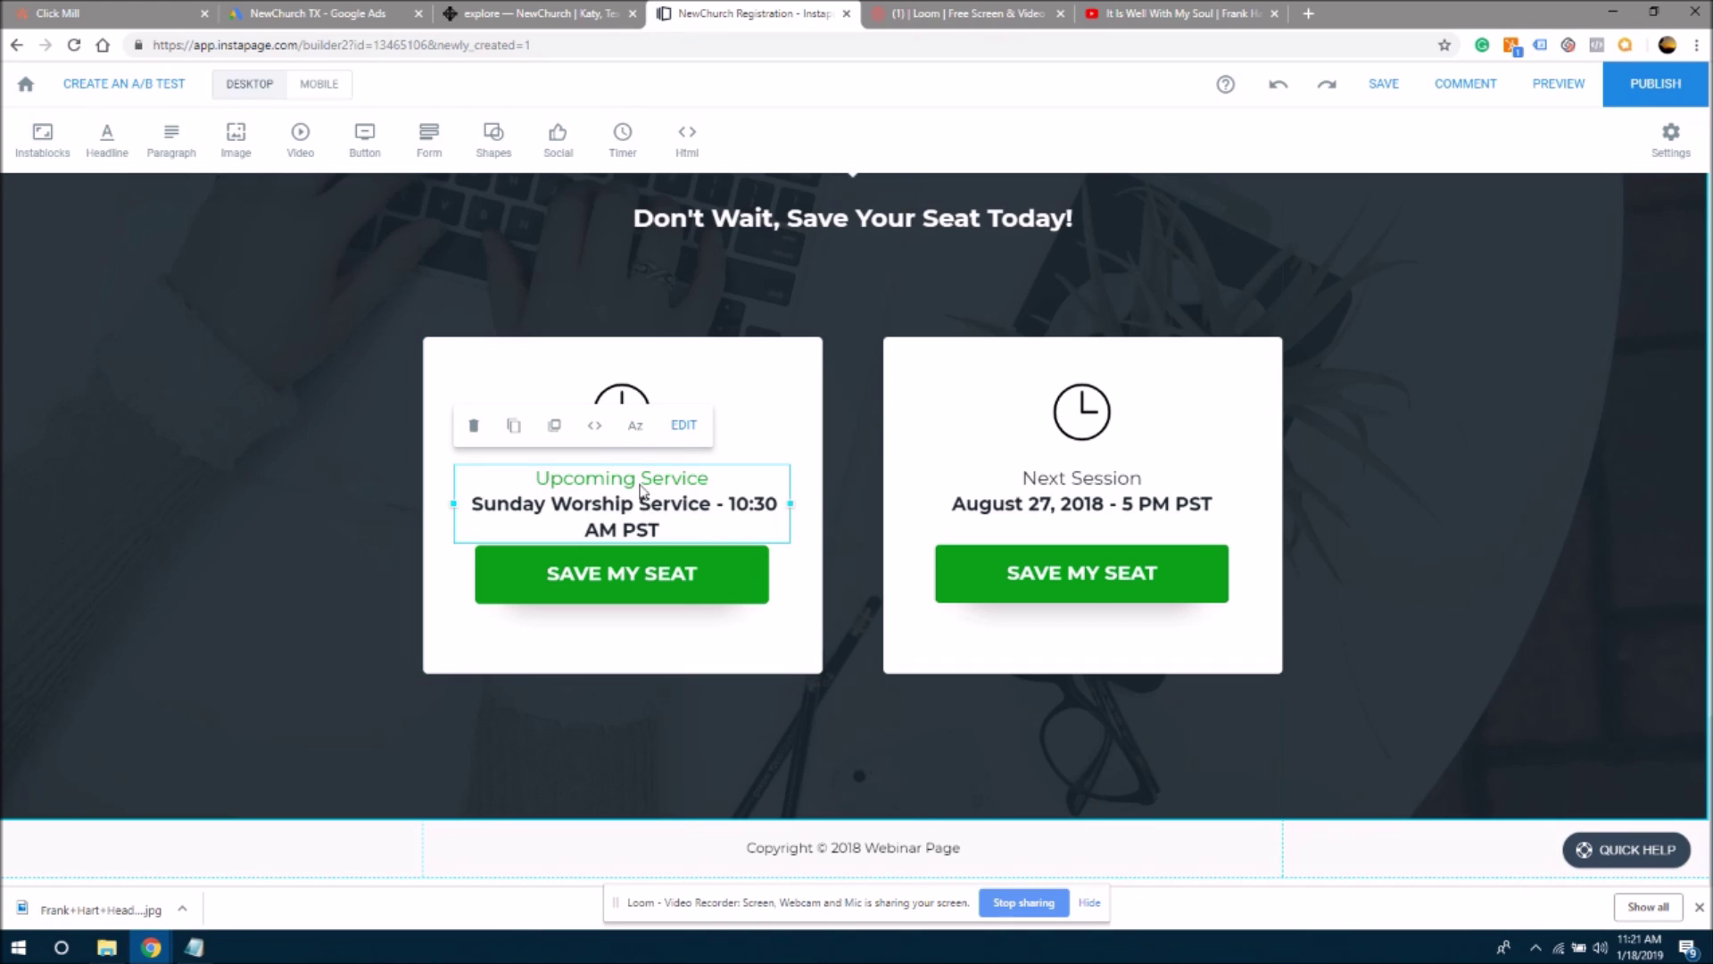
# - Duplicate the Upcoming Service block into the second card and paste 'August 27, 2018 - 5 PM PST' into it
pyautogui.click(509, 432)
pyautogui.moveTo(752, 534); pyautogui.dragTo(1222, 399)
pyautogui.click(1178, 516)
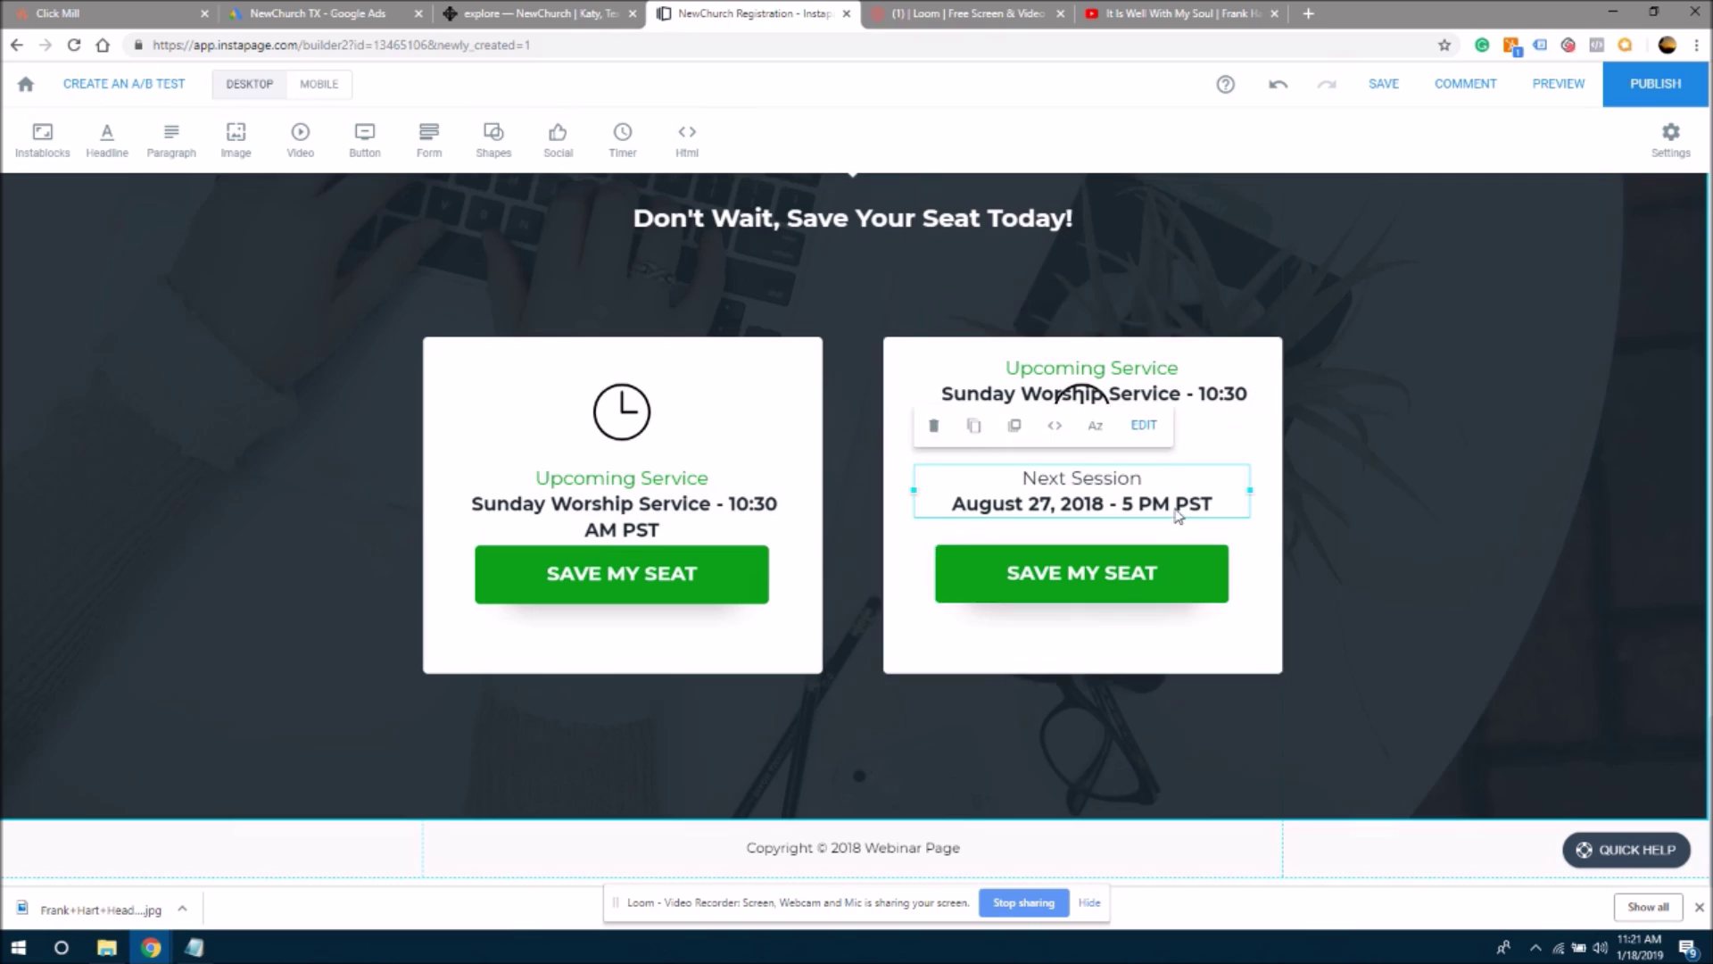
pyautogui.doubleClick(1198, 504)
pyautogui.keyDown('shift'); pyautogui.click(946, 517); pyautogui.keyUp('shift')
pyautogui.hotkey('ctrl', 'c')
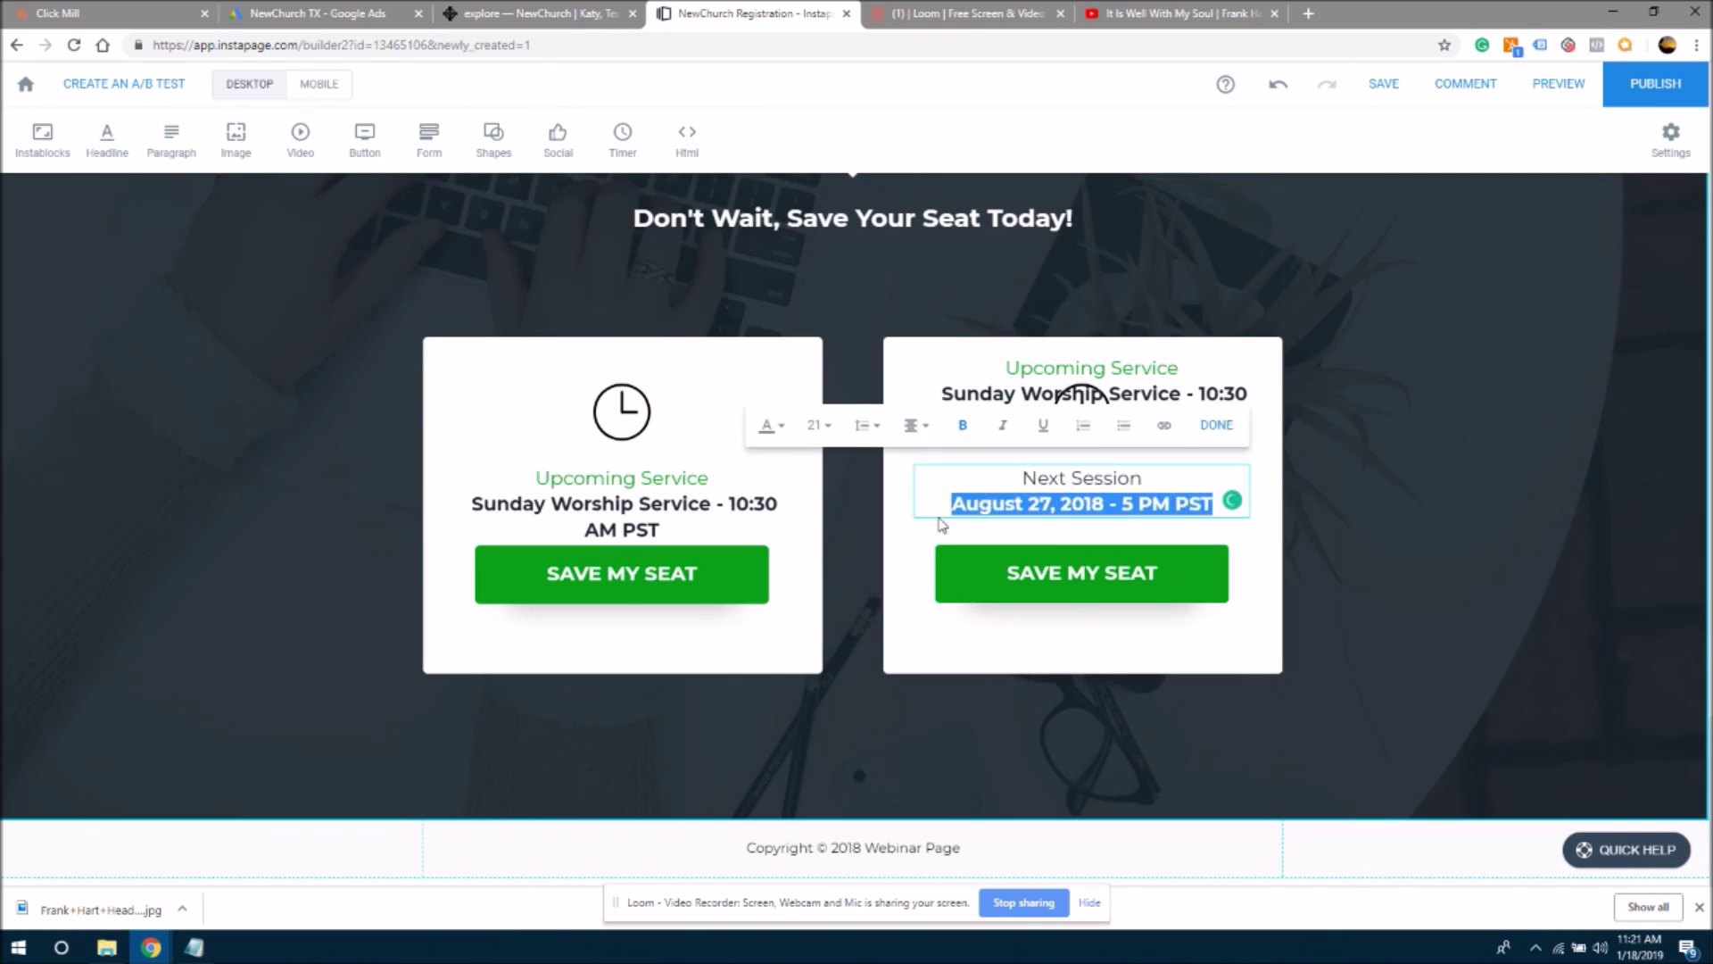
pyautogui.click(1187, 392)
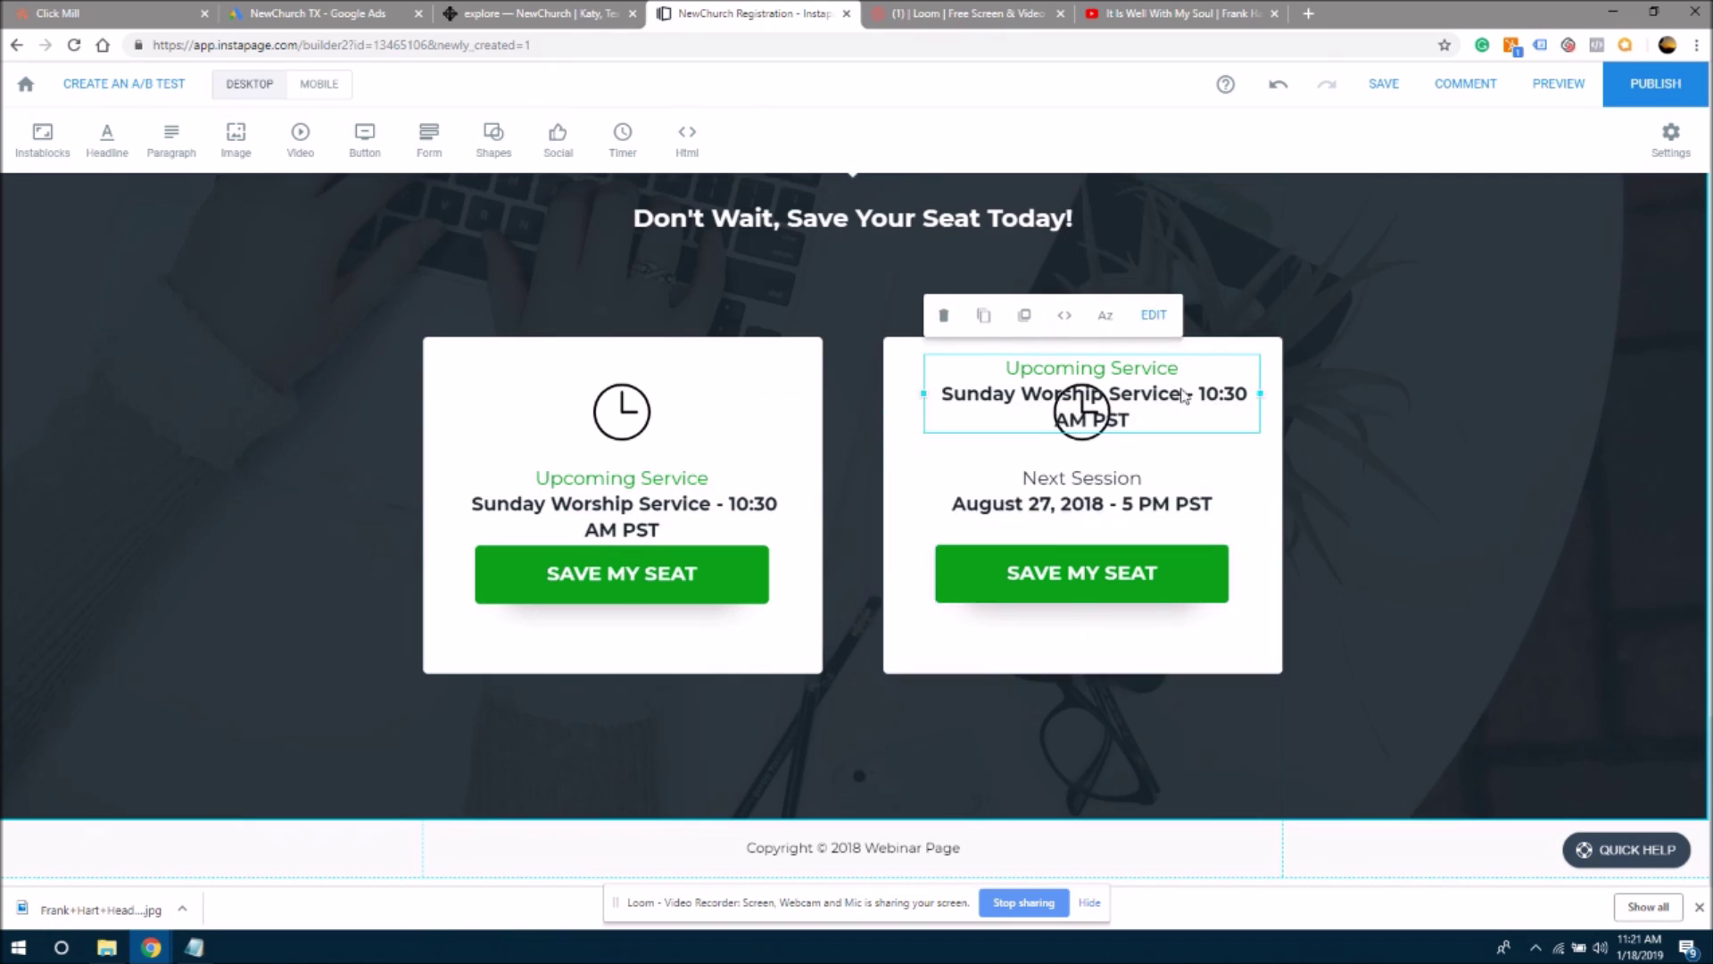
pyautogui.click(1215, 408)
pyautogui.moveTo(1134, 419)
pyautogui.mouseDown()
pyautogui.moveTo(937, 393)
pyautogui.moveTo(1142, 422)
pyautogui.mouseUp()
pyautogui.click(936, 394)
pyautogui.hotkey('ctrl', 'v')
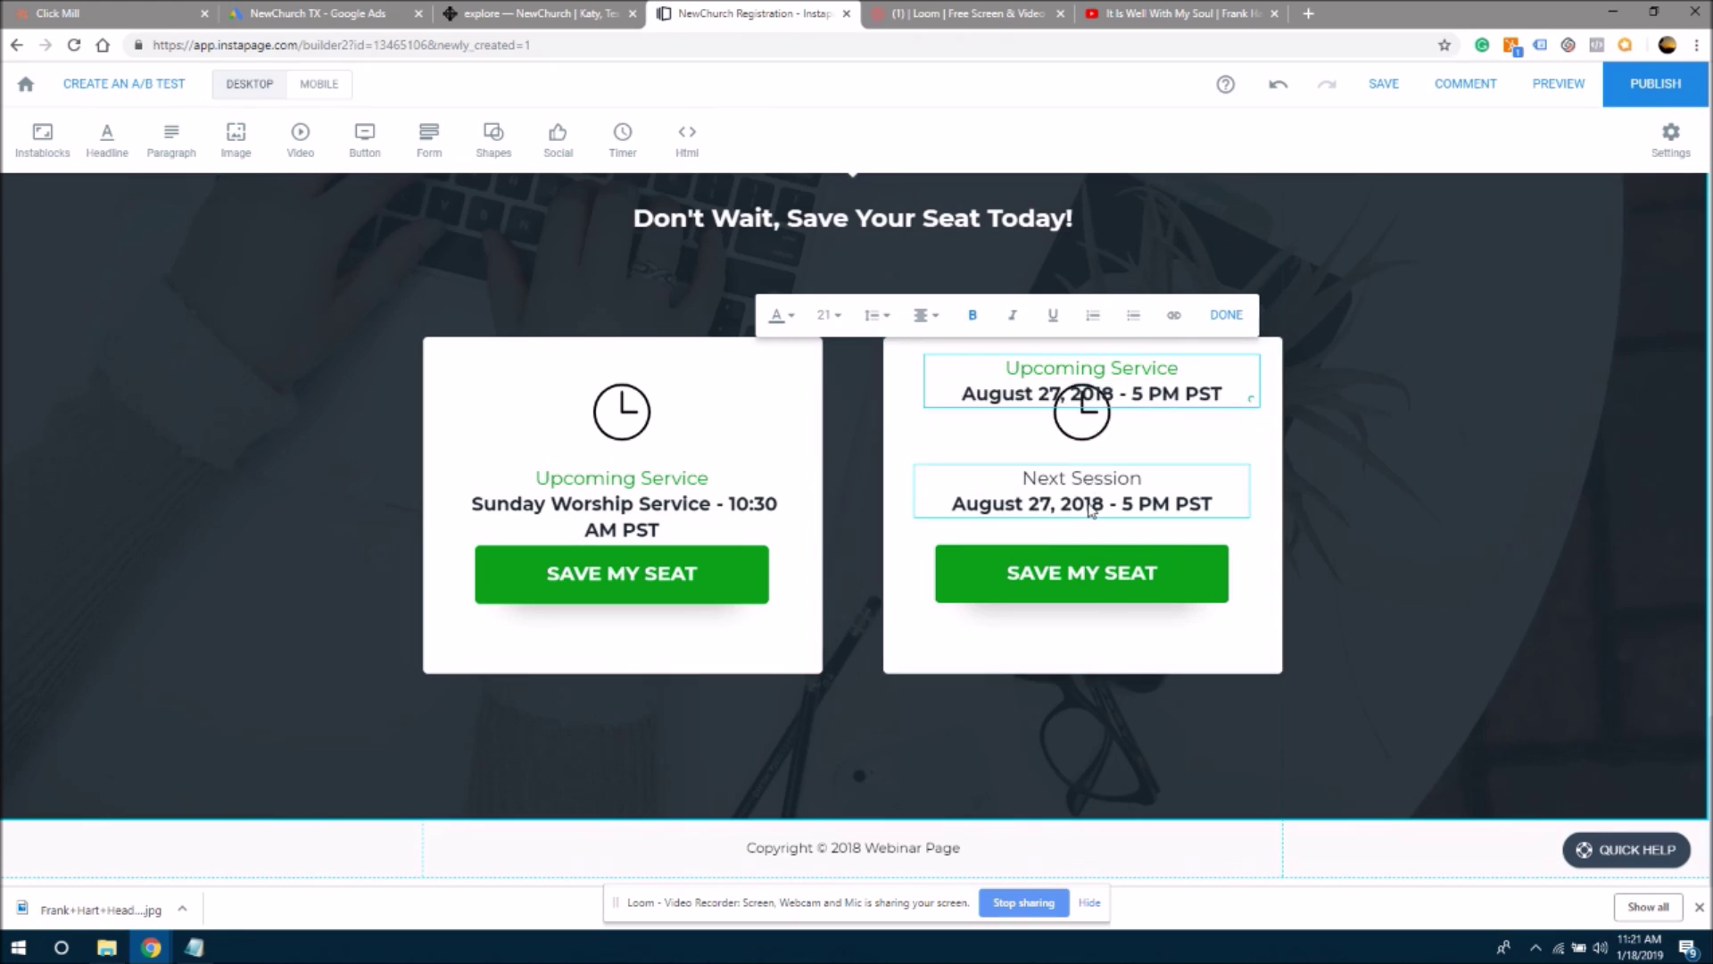
# - Delete the old Next Session block, move the copy below the clock icon, and rename it 'Upcoming Study'
pyautogui.click(1089, 508)
pyautogui.press('Delete')
pyautogui.moveTo(1182, 399); pyautogui.dragTo(1181, 482)
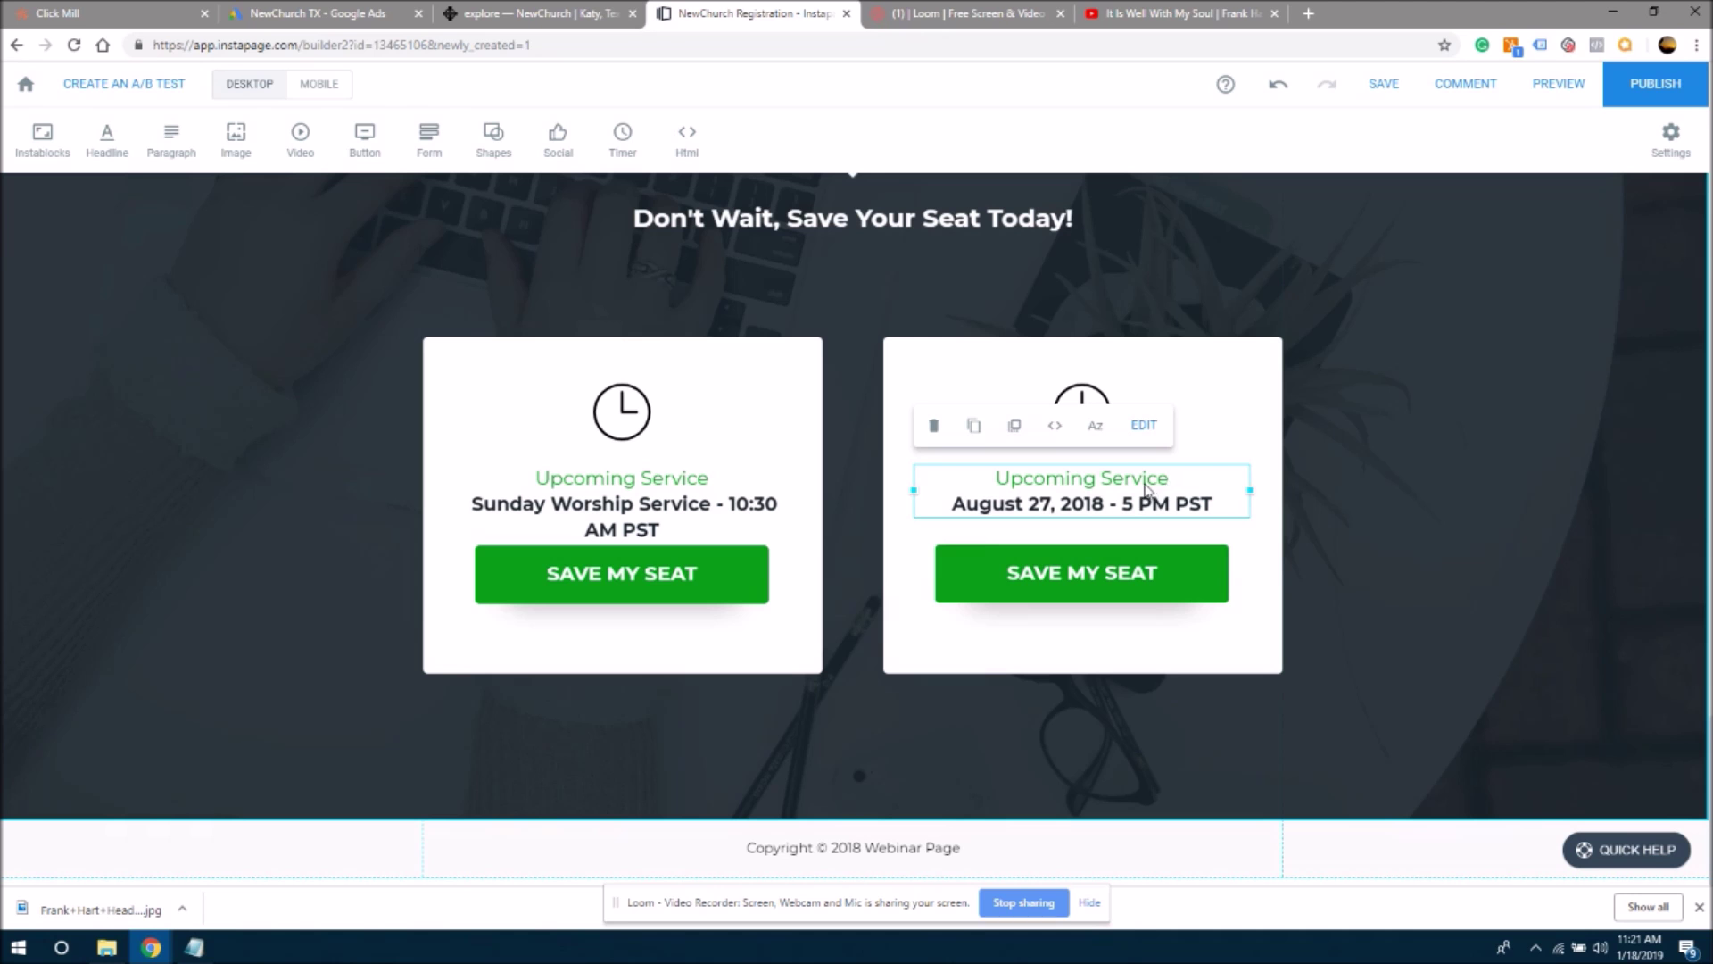
pyautogui.click(1144, 425)
pyautogui.moveTo(1170, 480); pyautogui.dragTo(1115, 489)
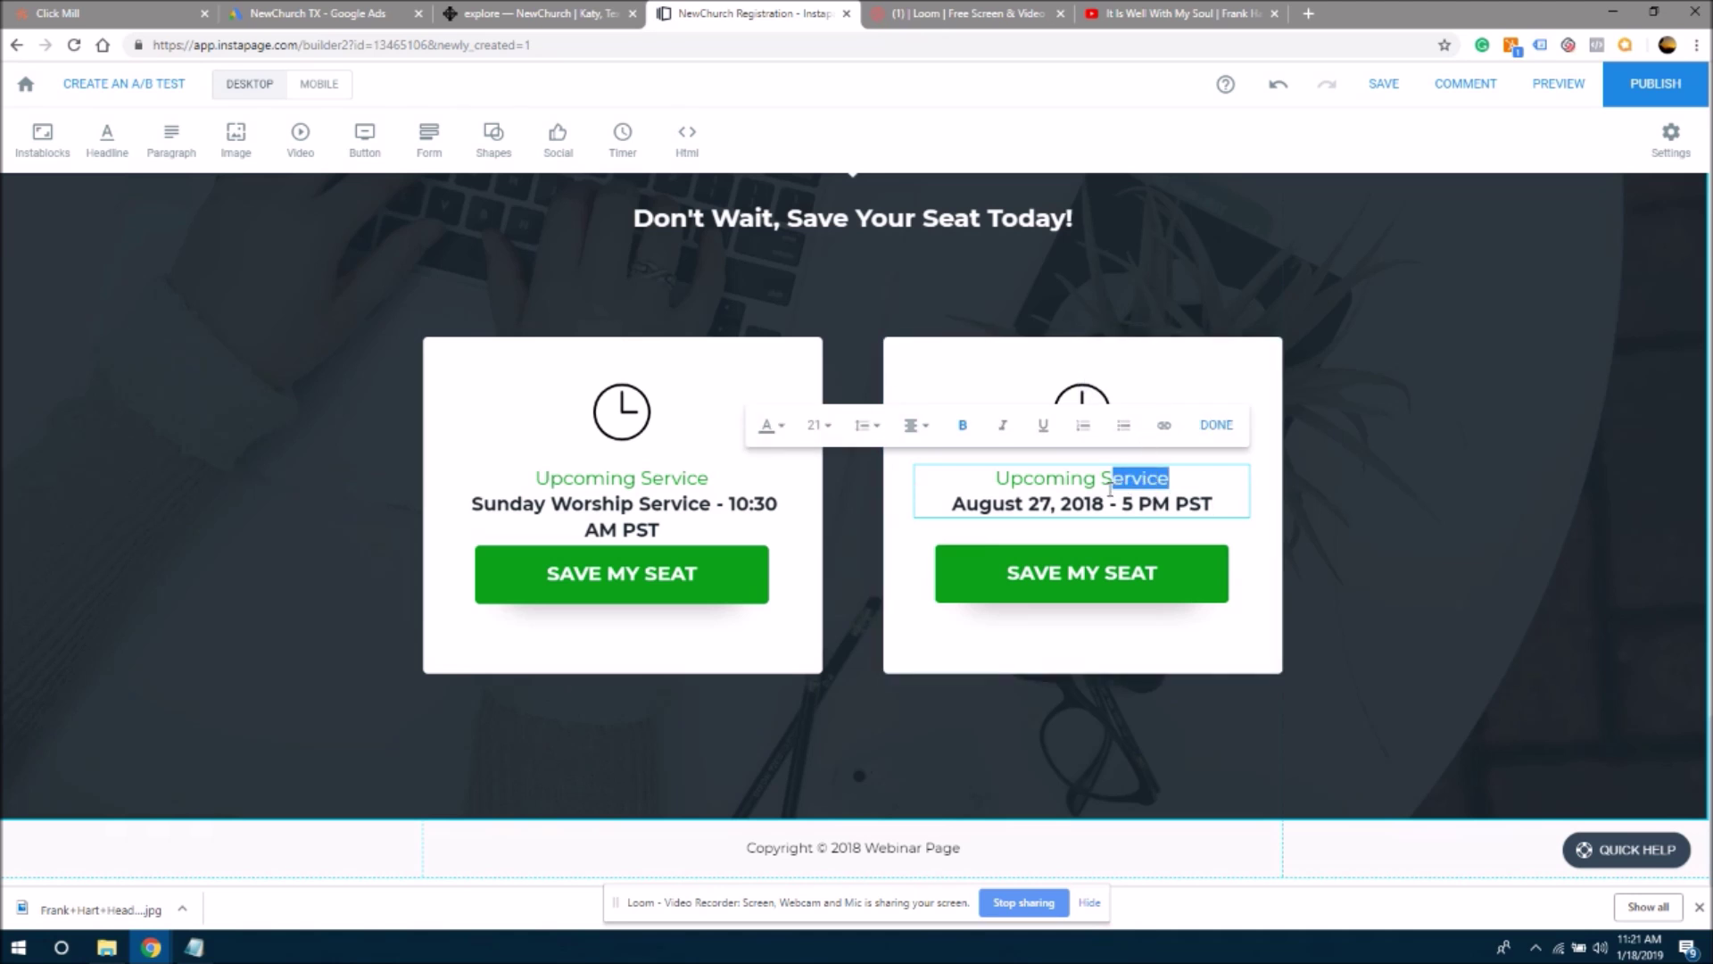
pyautogui.write('tudy')
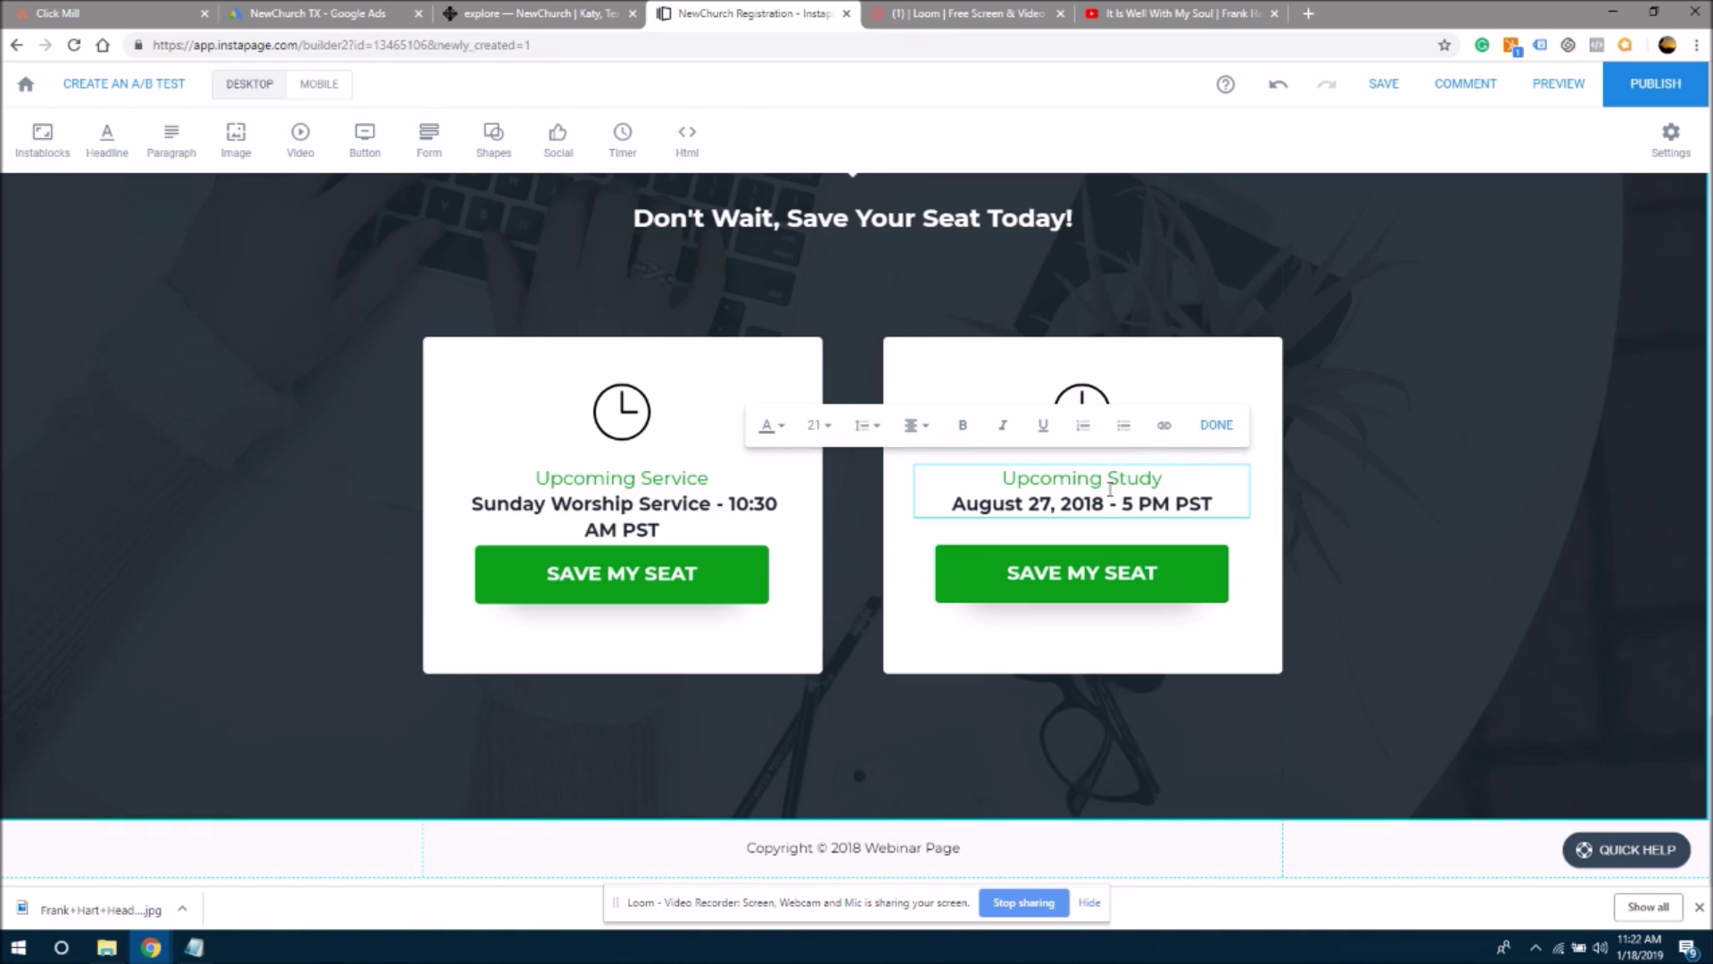
pyautogui.click(1338, 556)
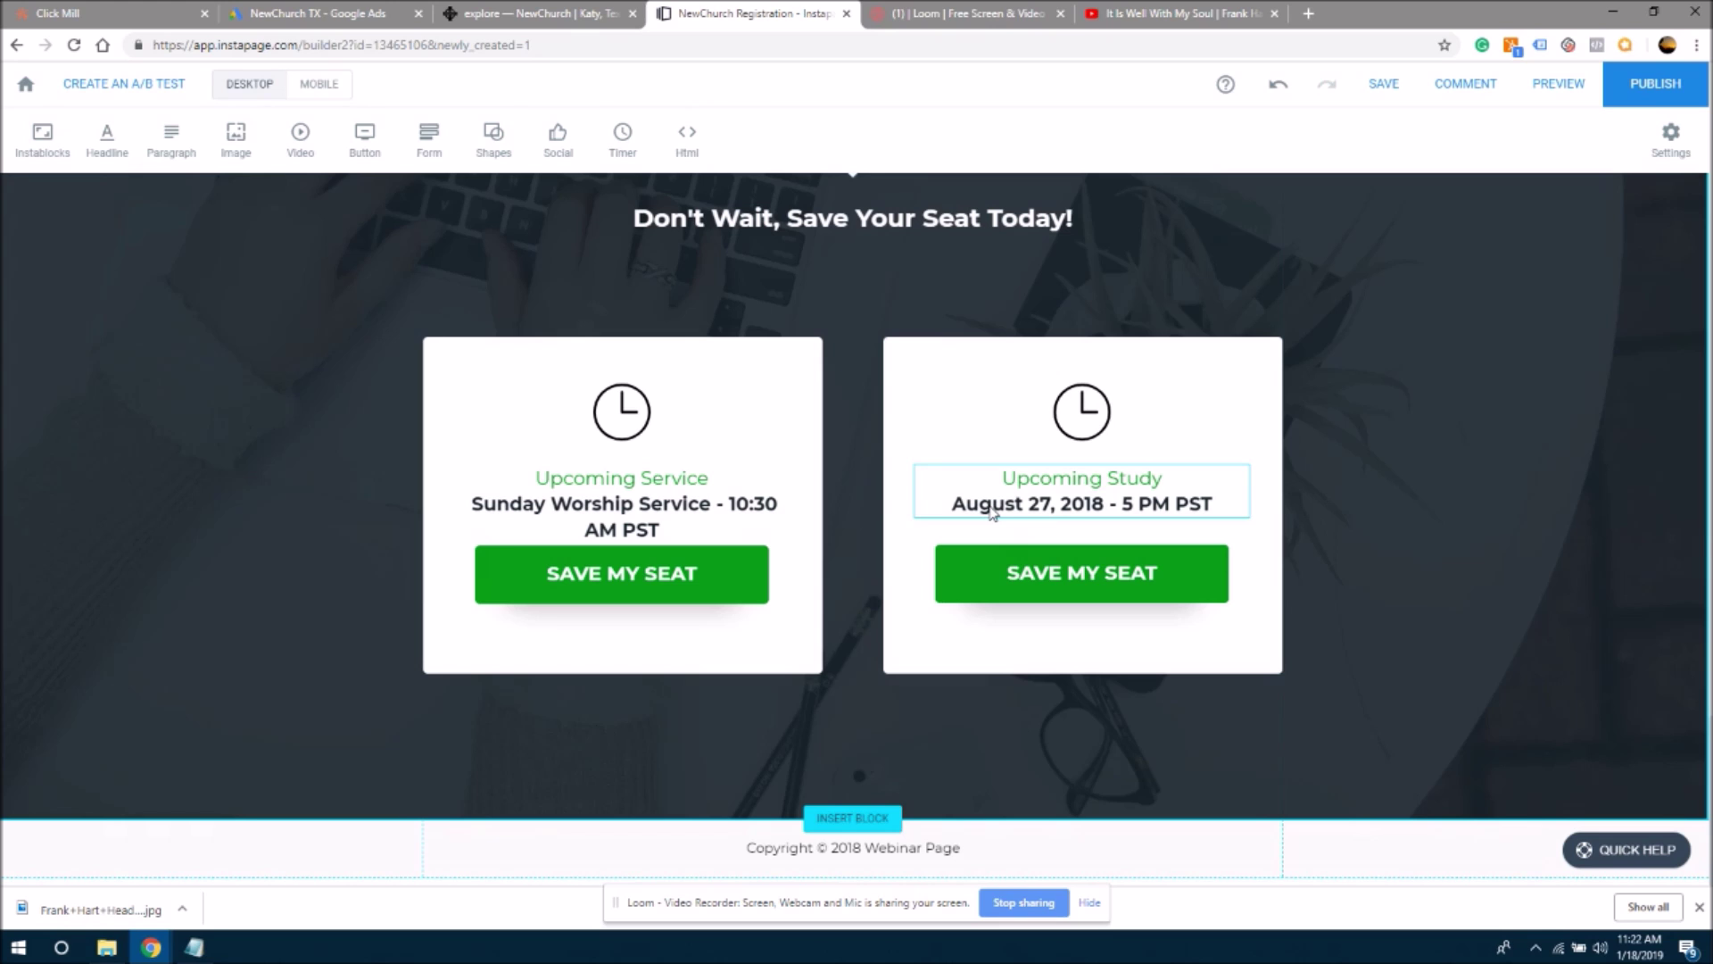
# - Select the 'Sunday School - 9:15 AM PST' line in the hero service times for copying
pyautogui.click(1053, 509)
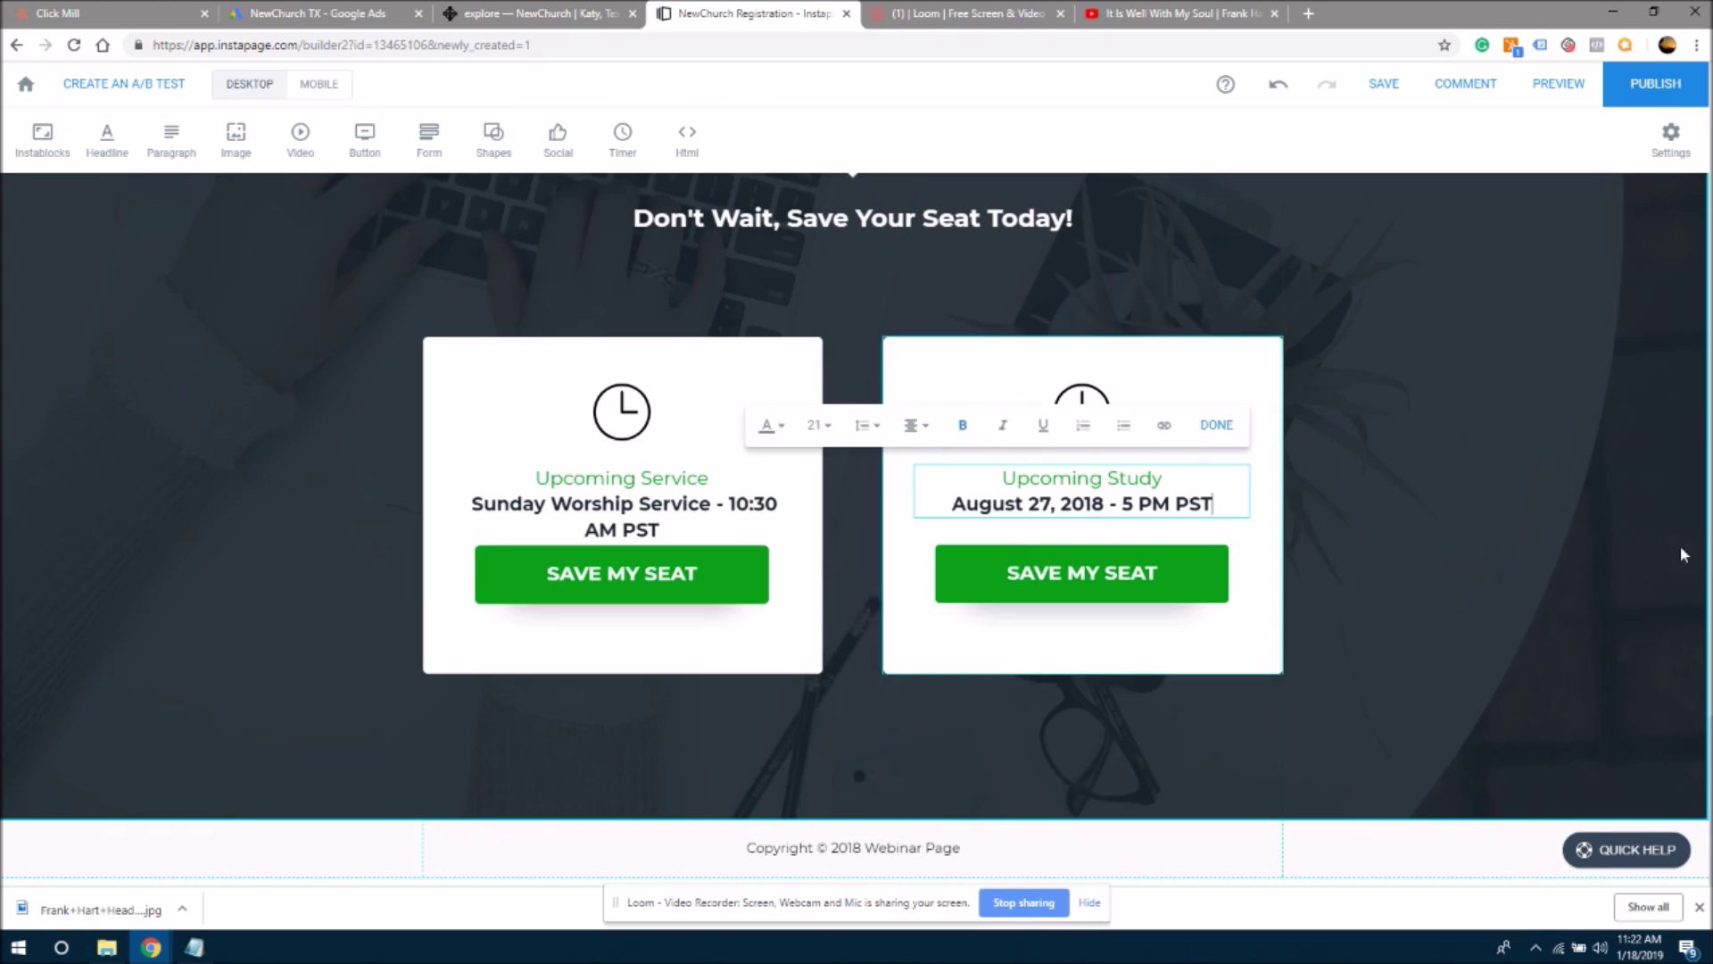
pyautogui.scroll(-15, 1684, 580)
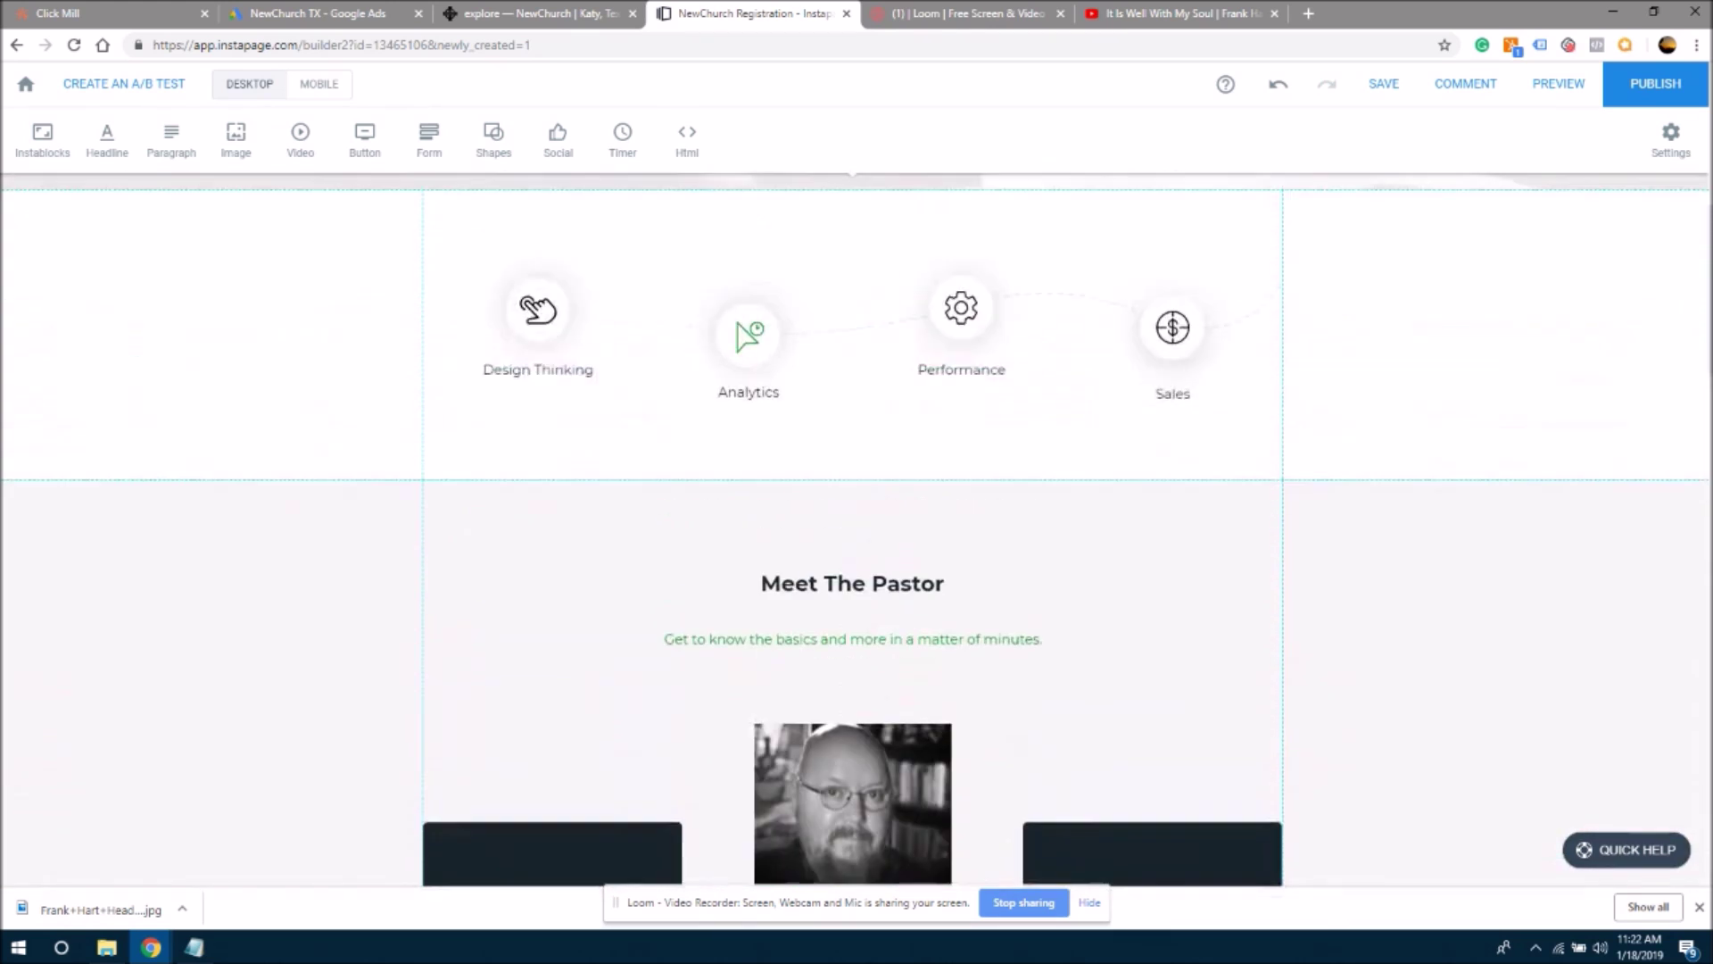
pyautogui.scroll(6, 1082, 352)
pyautogui.click(956, 448)
pyautogui.click(956, 449)
pyautogui.moveTo(966, 431); pyautogui.dragTo(743, 438)
pyautogui.hotkey('ctrl', 'c')
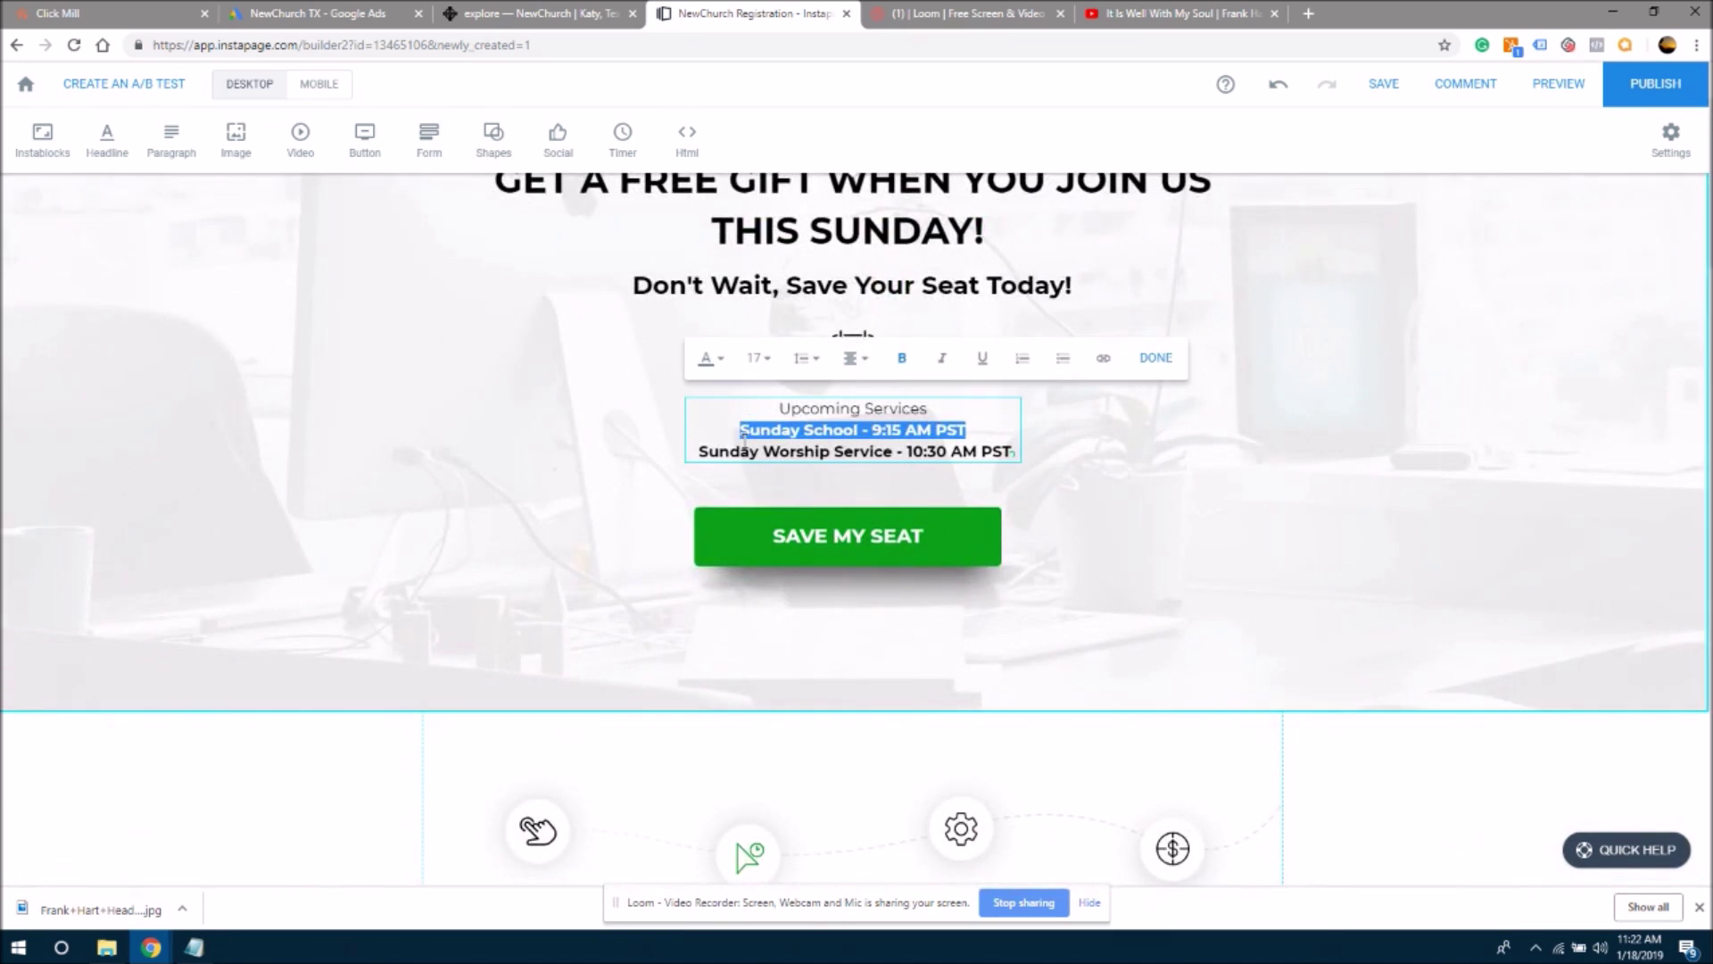
pyautogui.click(1637, 519)
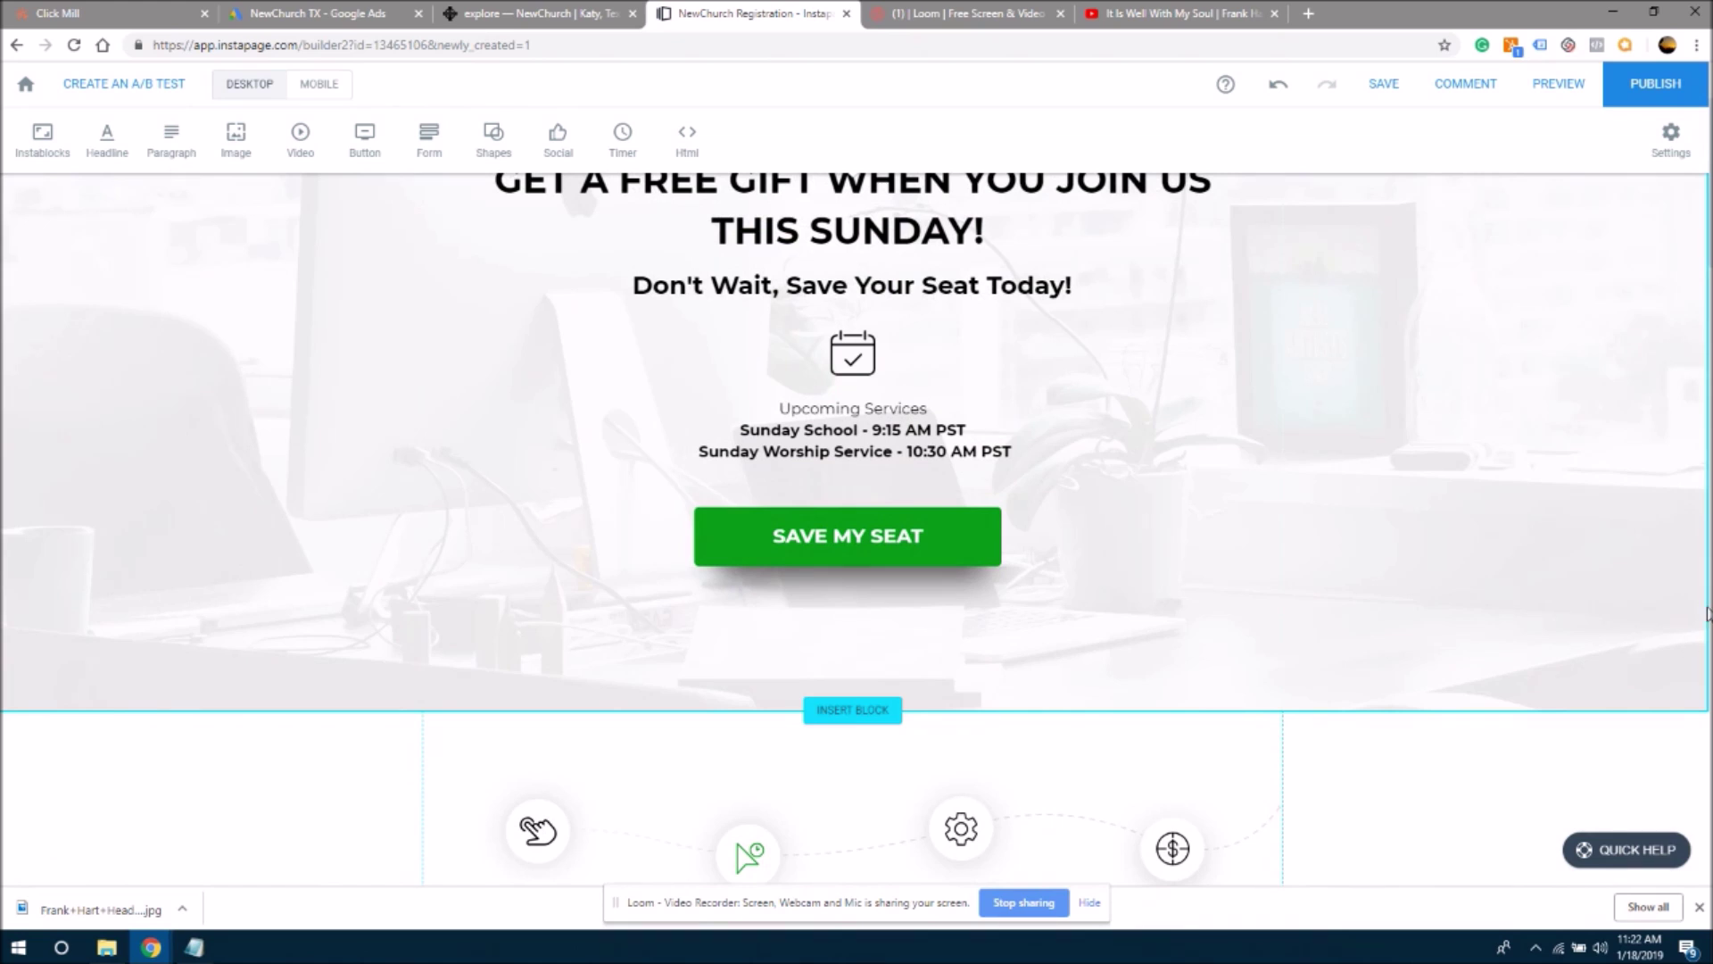
# - Replace the Upcoming Study card's August 27 date with 'Sunday School - 9:15 AM PST'
pyautogui.scroll(-8, 1702, 614)
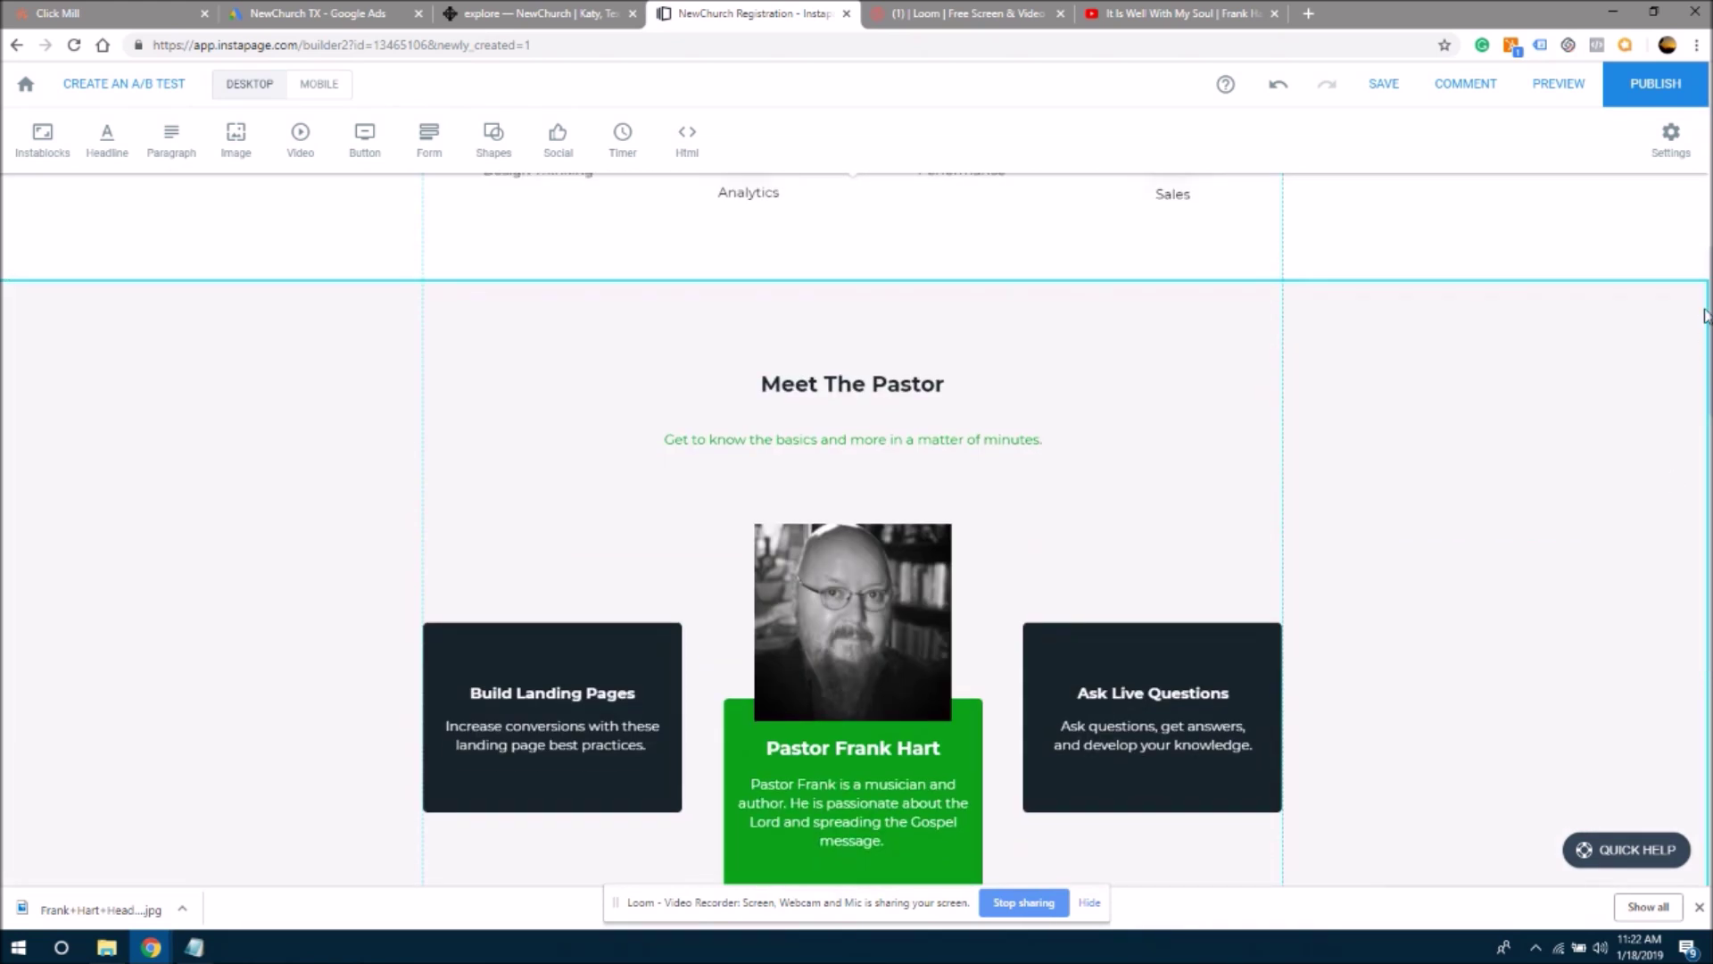
pyautogui.scroll(-10, 1702, 535)
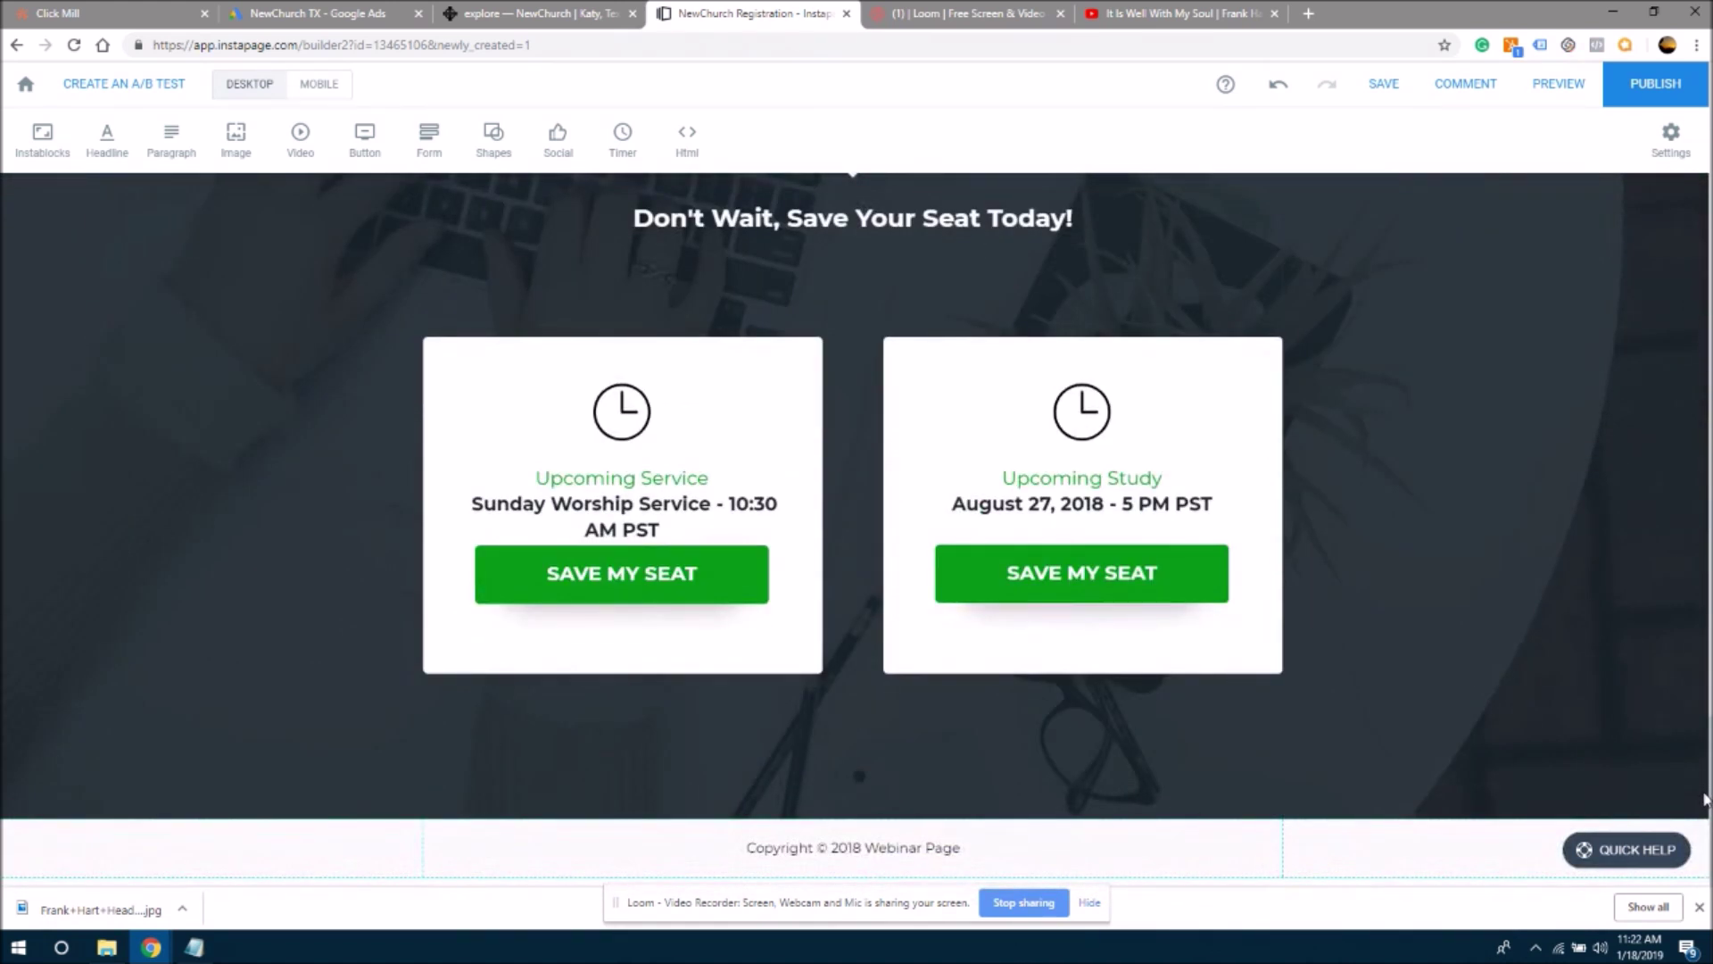
pyautogui.click(1090, 512)
pyautogui.click(1088, 509)
pyautogui.doubleClick(1077, 504)
pyautogui.moveTo(954, 504); pyautogui.dragTo(1213, 501)
pyautogui.hotkey('ctrl', 'v')
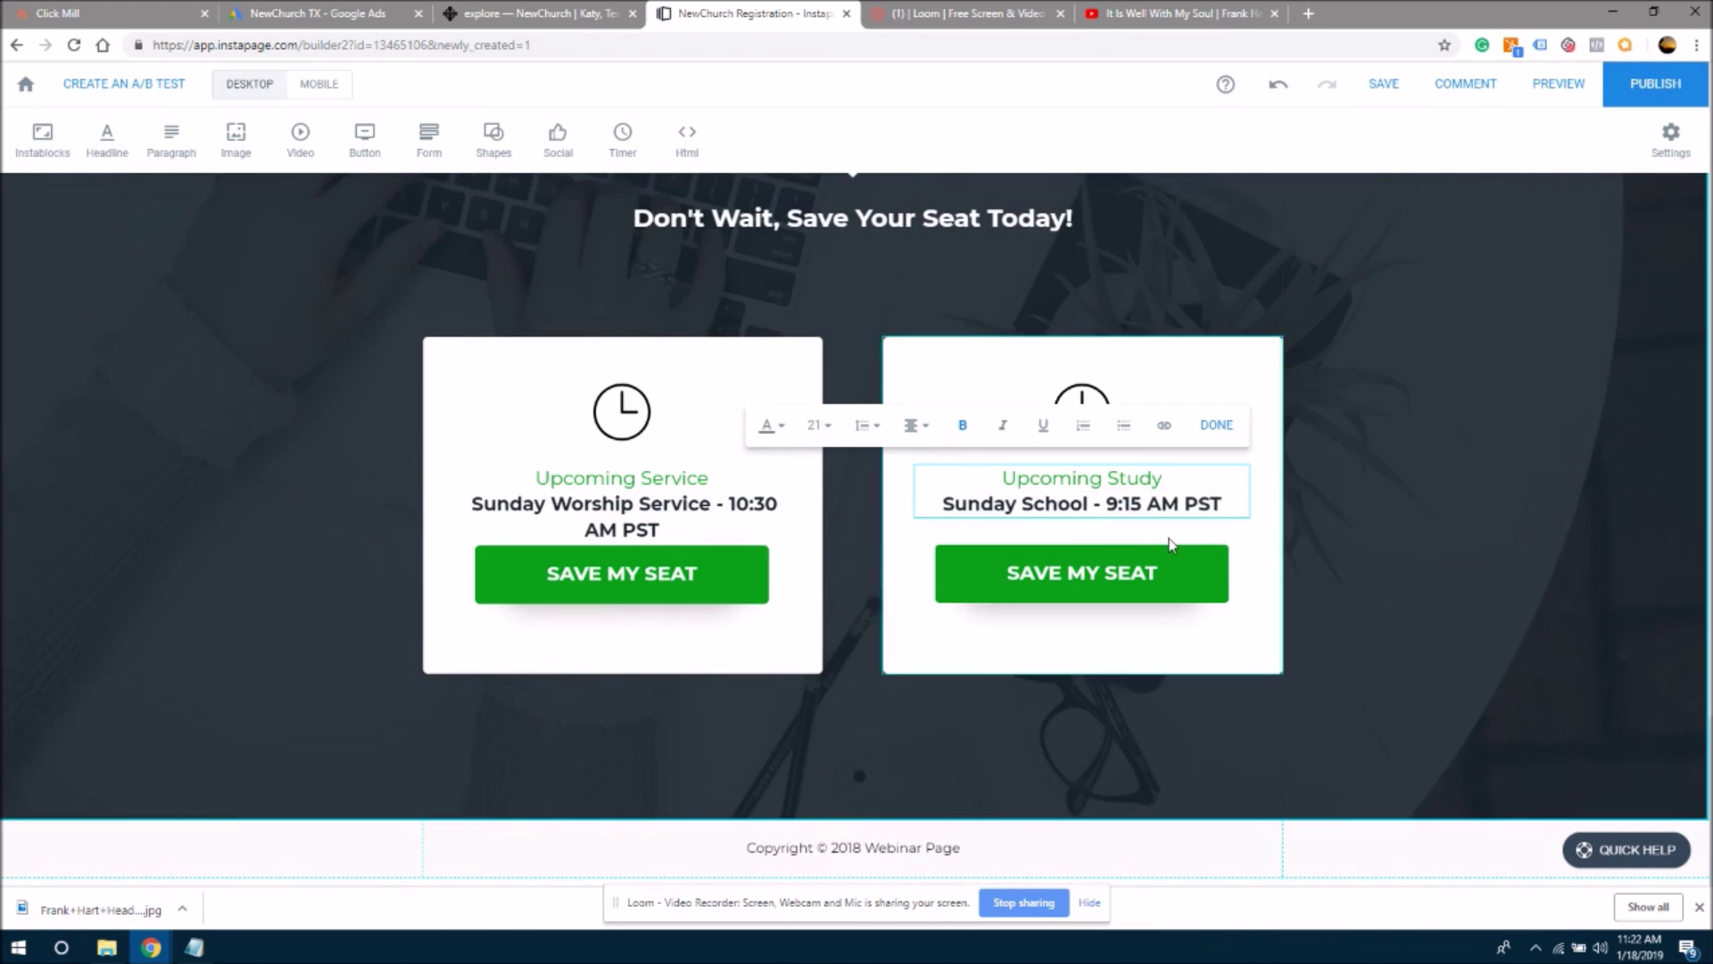
pyautogui.click(1445, 555)
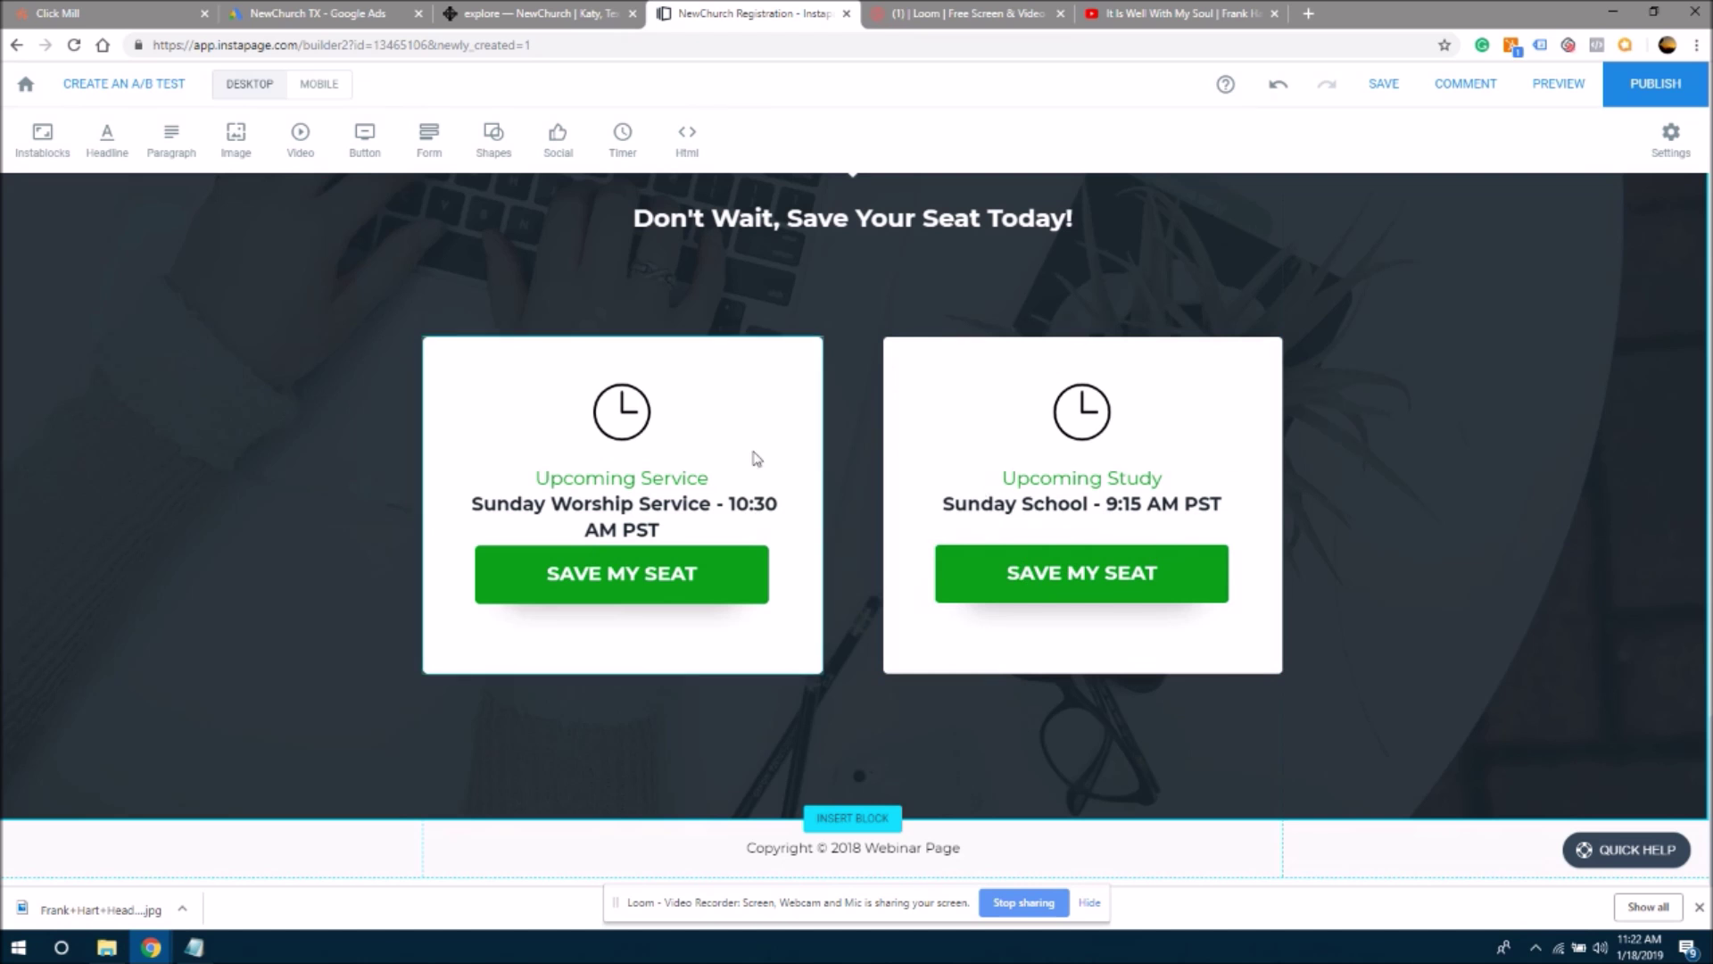
# - Undo an accidental left-card resize and nudge the Sunday Worship Service text slightly higher
pyautogui.click(765, 464)
pyautogui.moveTo(765, 464); pyautogui.dragTo(765, 503)
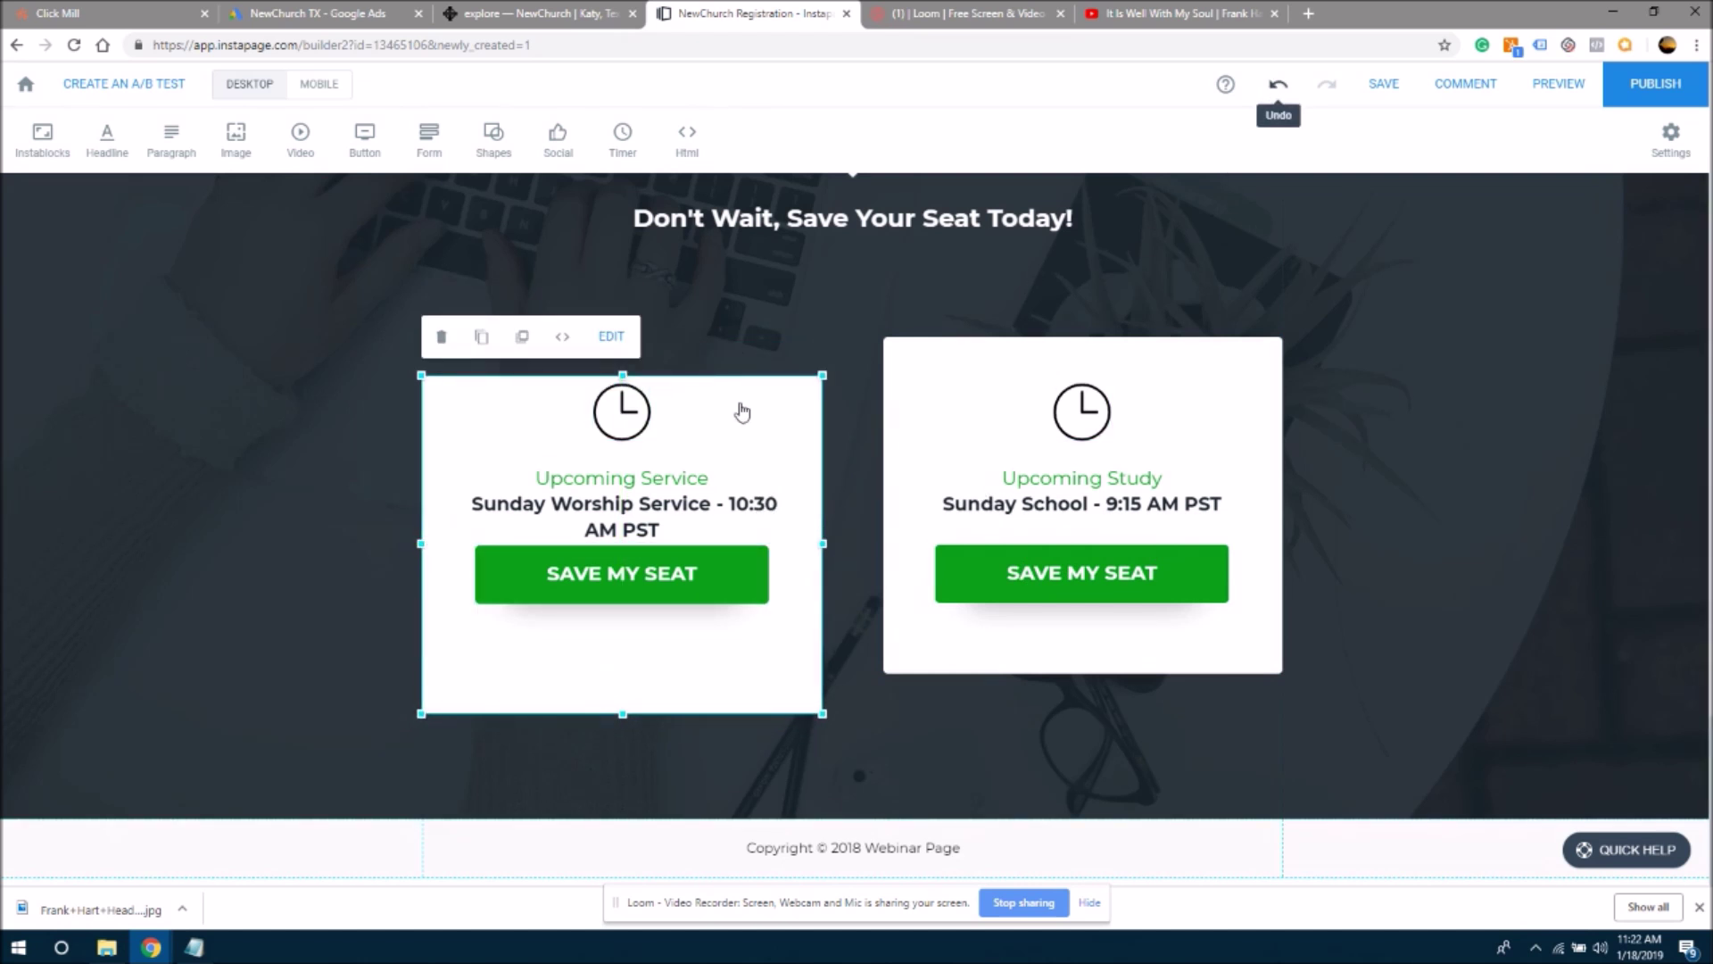
pyautogui.hotkey('ctrl', 'z')
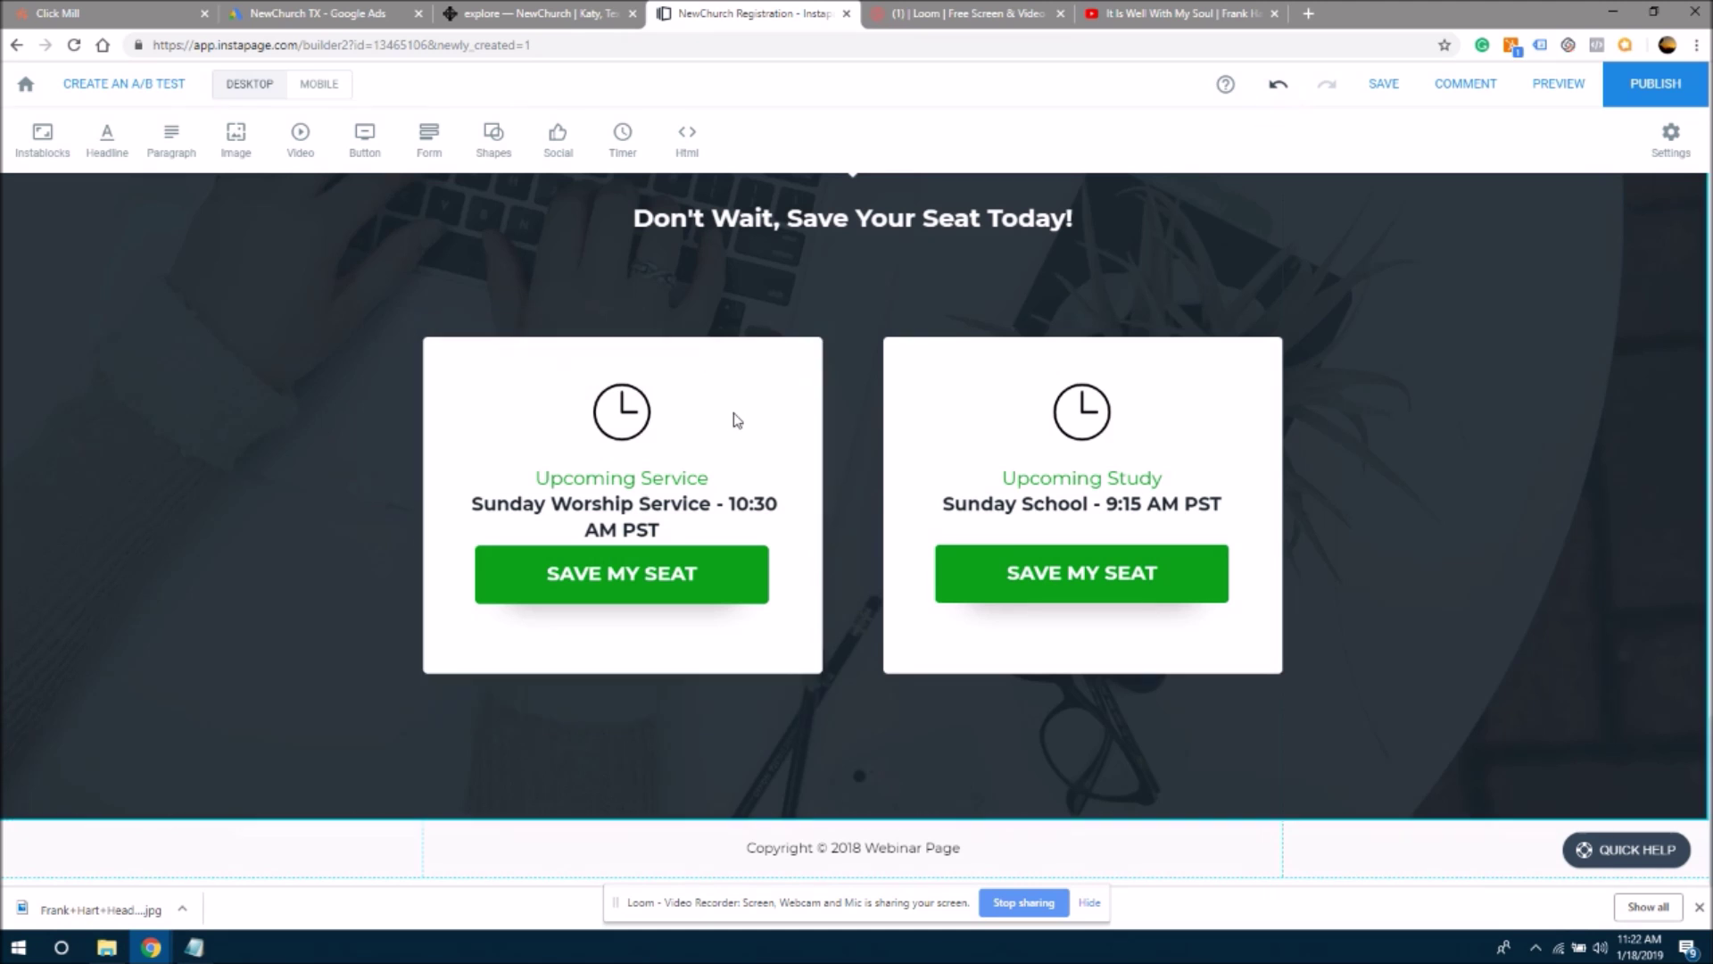
pyautogui.click(614, 525)
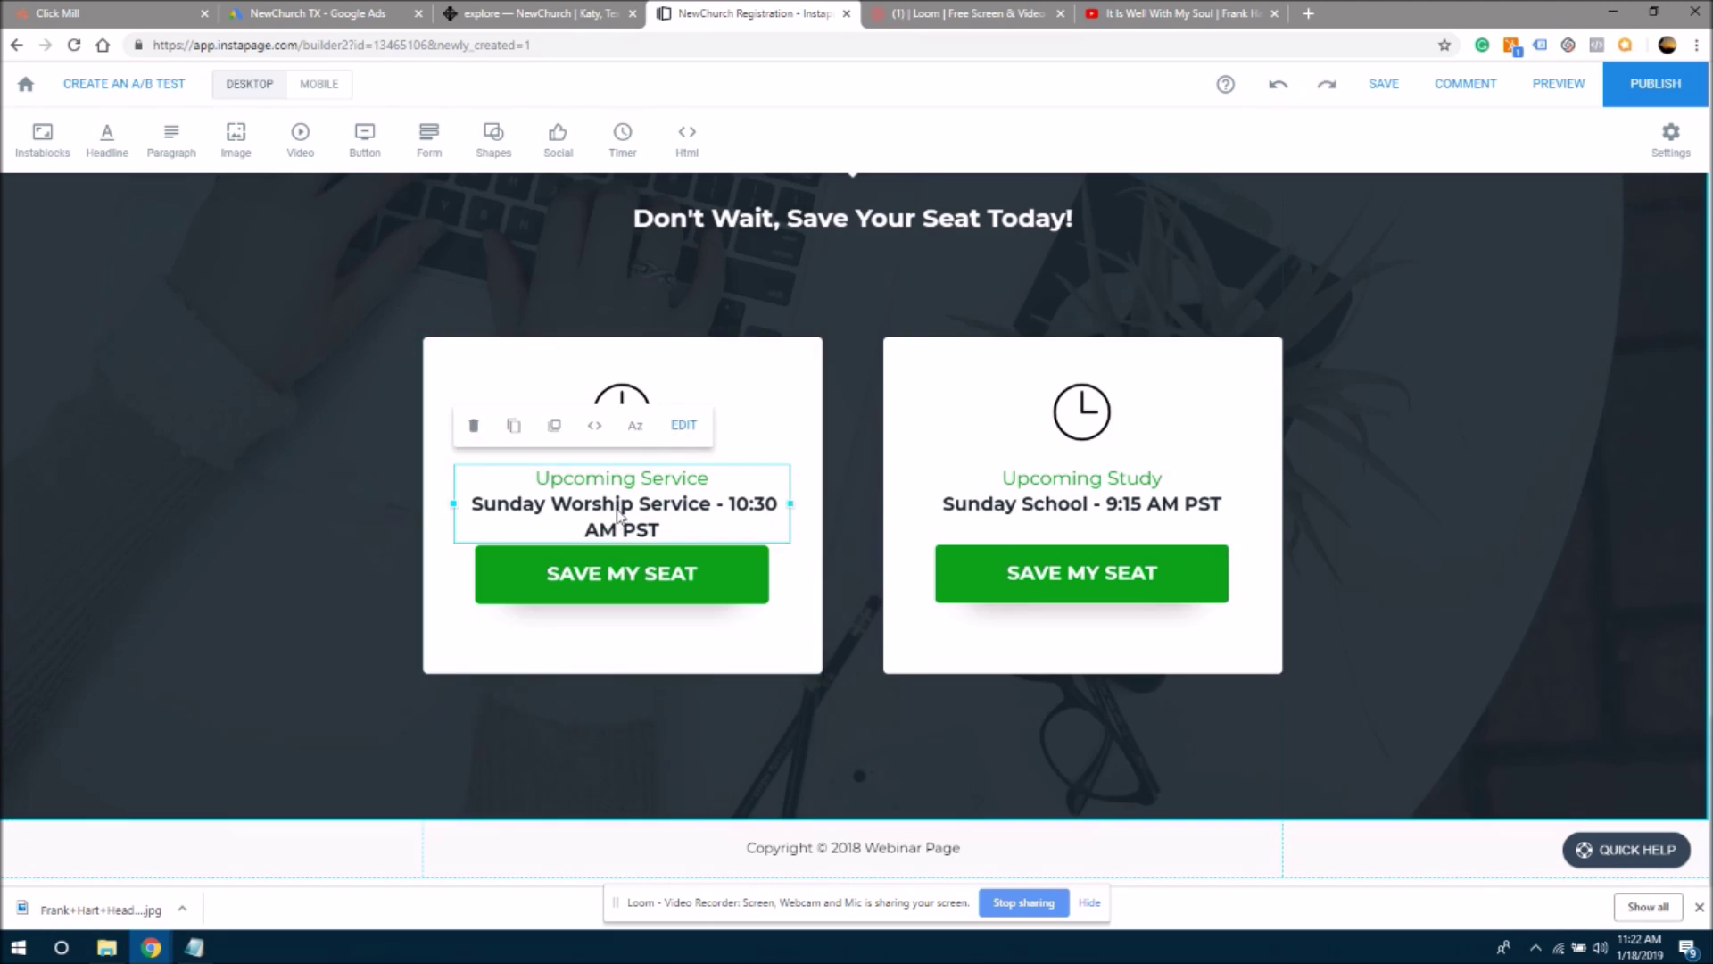
pyautogui.moveTo(619, 510); pyautogui.dragTo(619, 497)
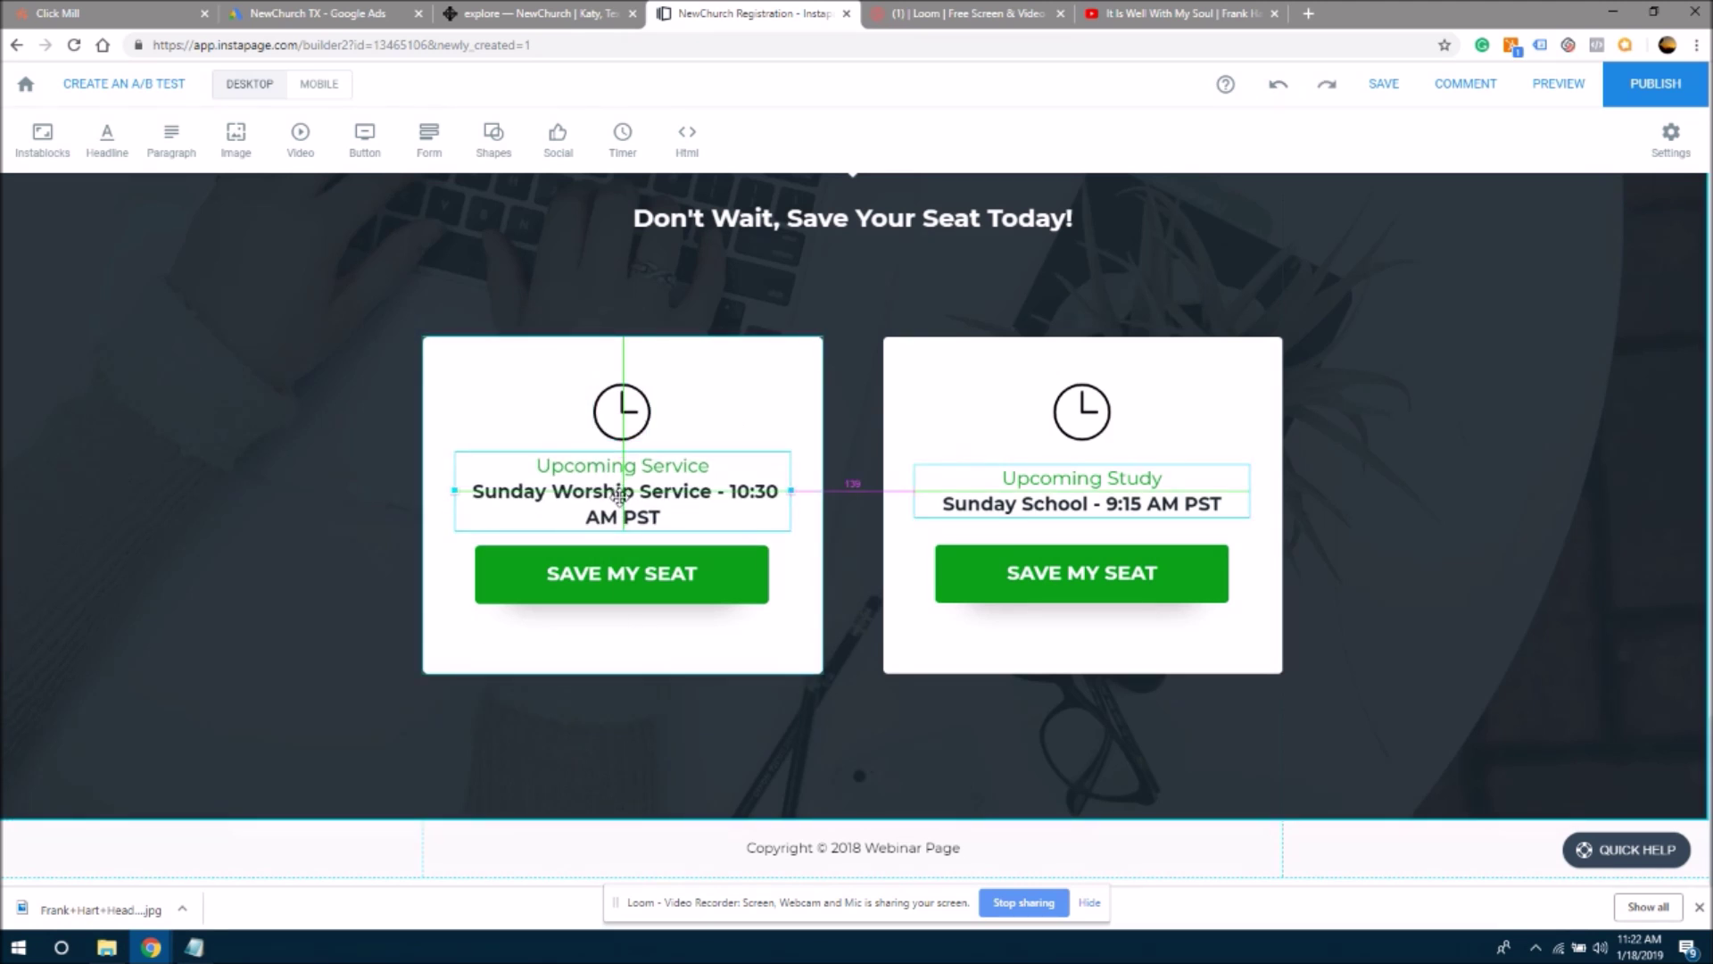
pyautogui.click(336, 551)
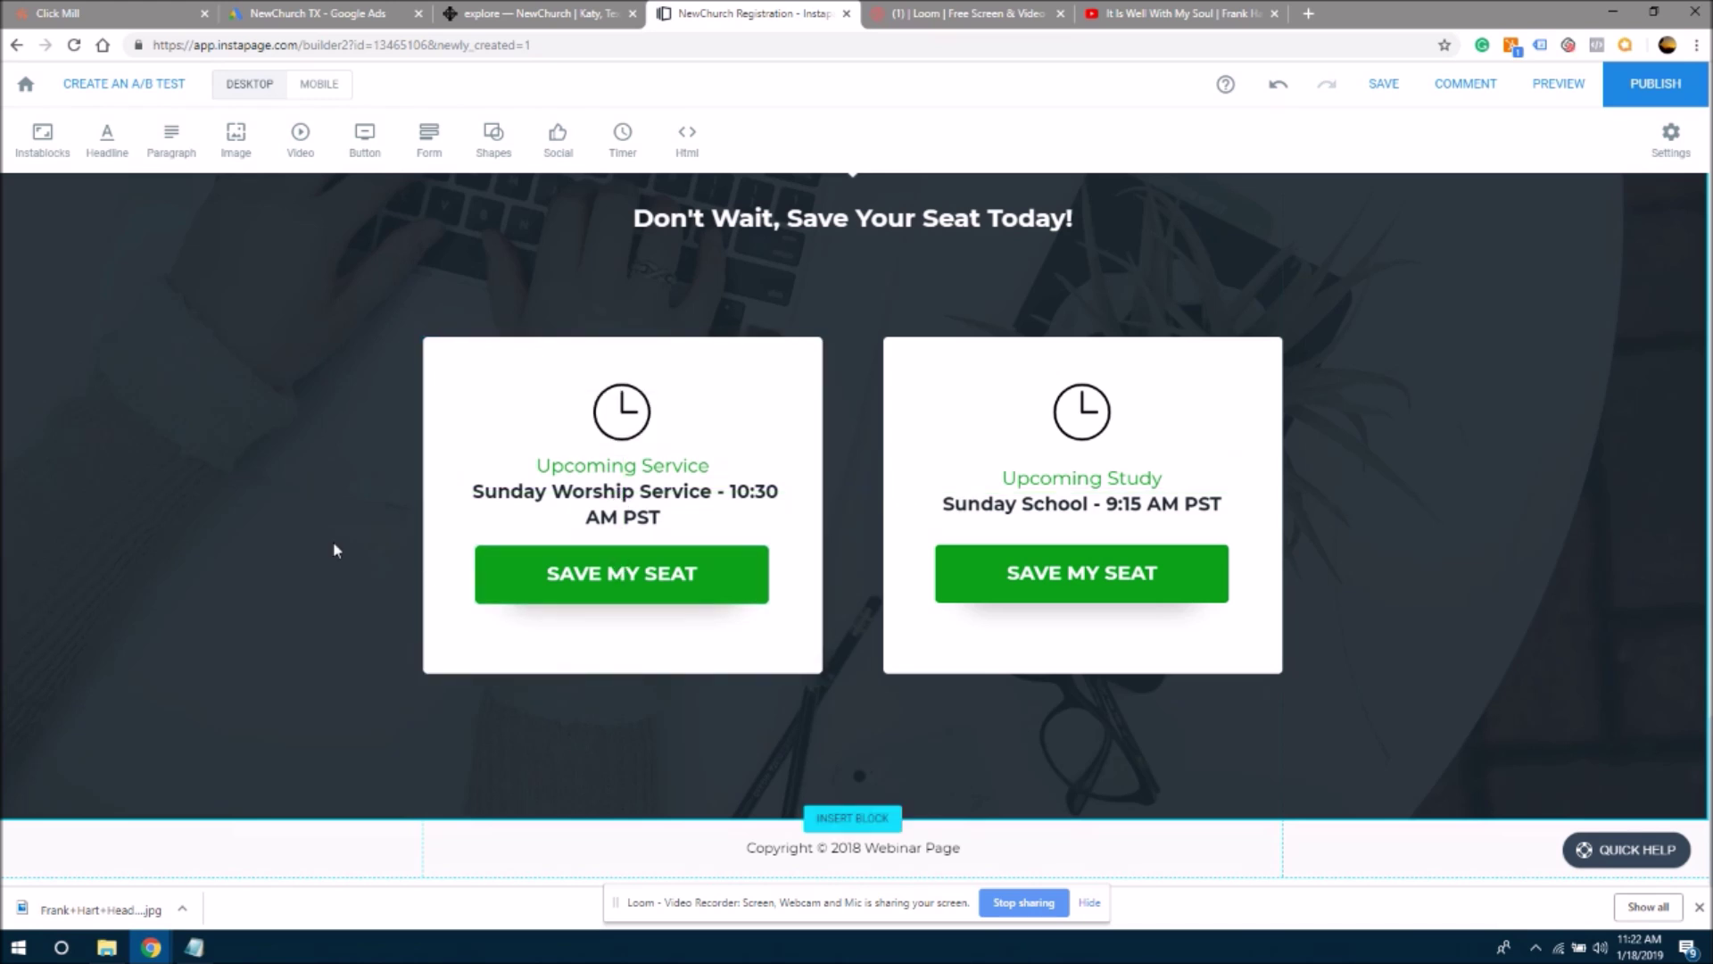
pyautogui.scroll(2, 959, 785)
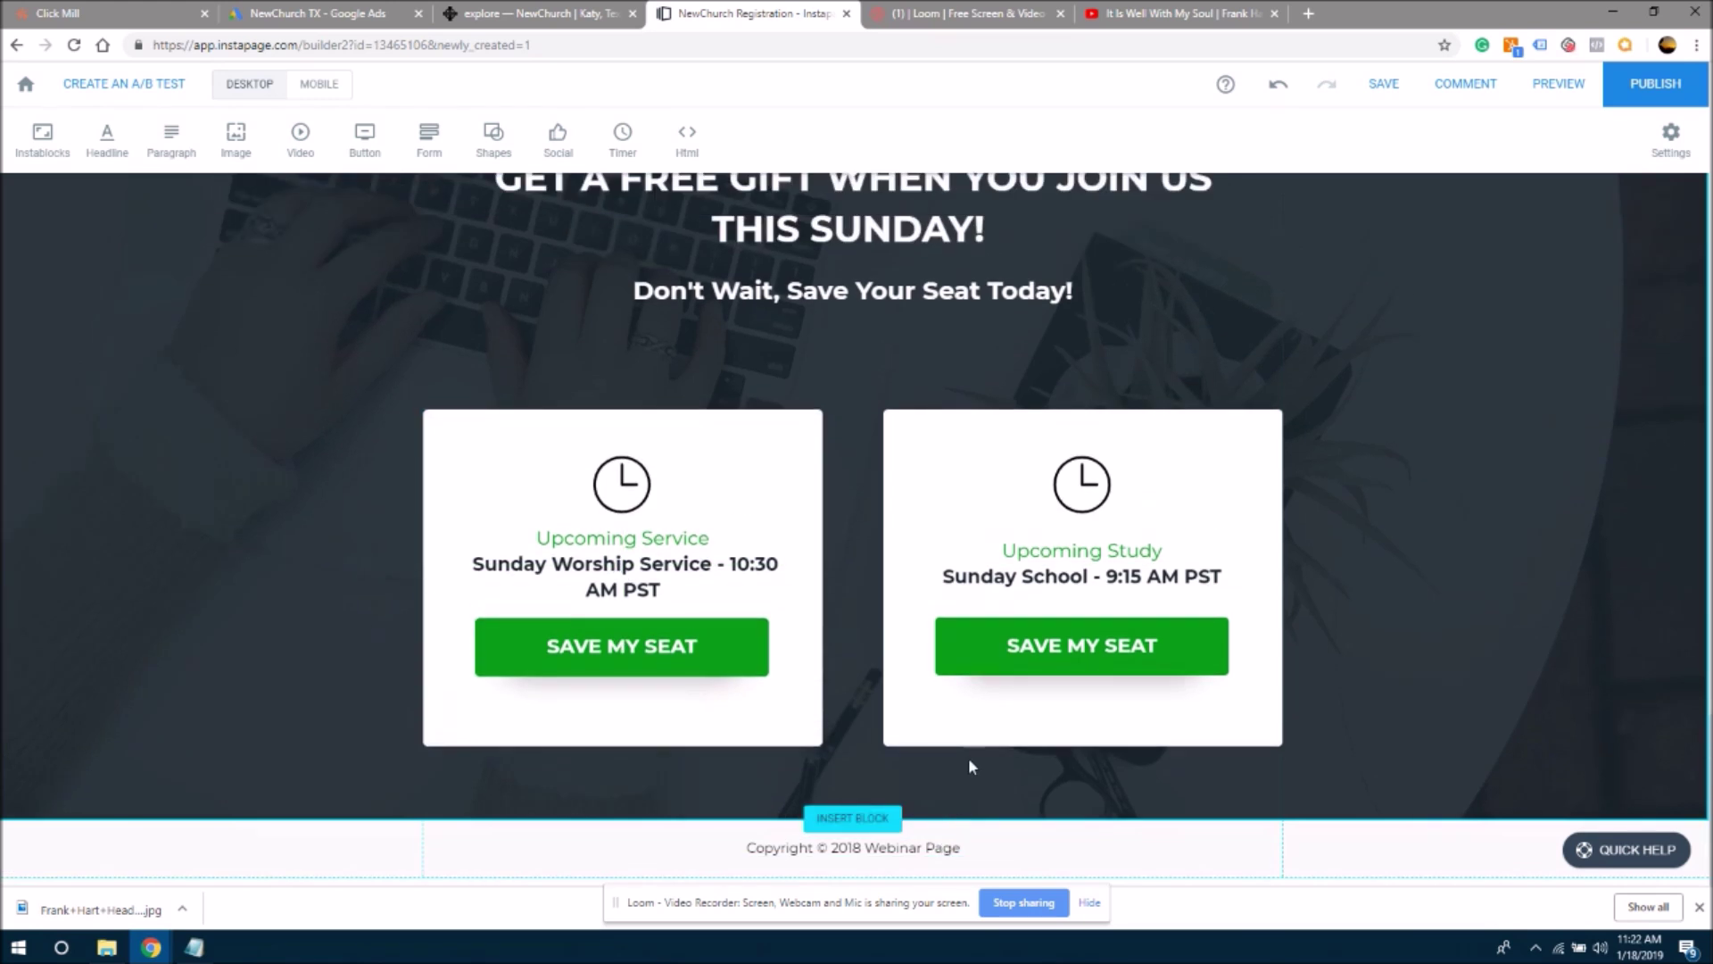
pyautogui.scroll(-2, 959, 803)
pyautogui.scroll(2, 956, 814)
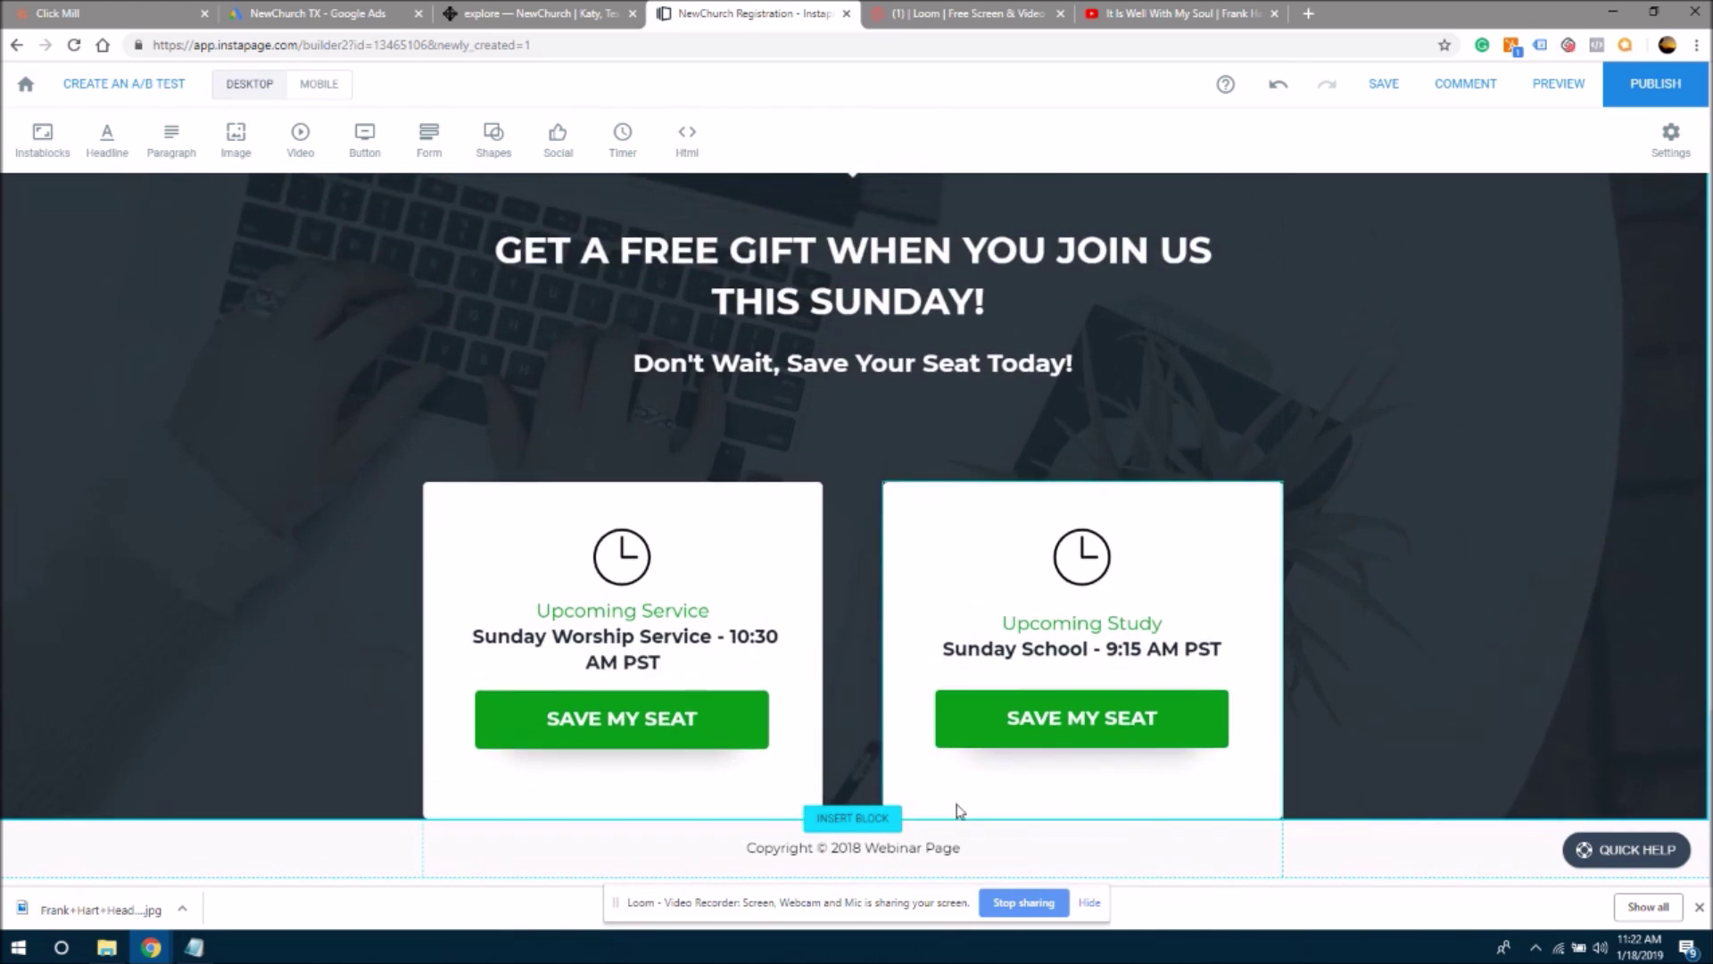
pyautogui.scroll(-2, 956, 821)
pyautogui.scroll(1, 955, 829)
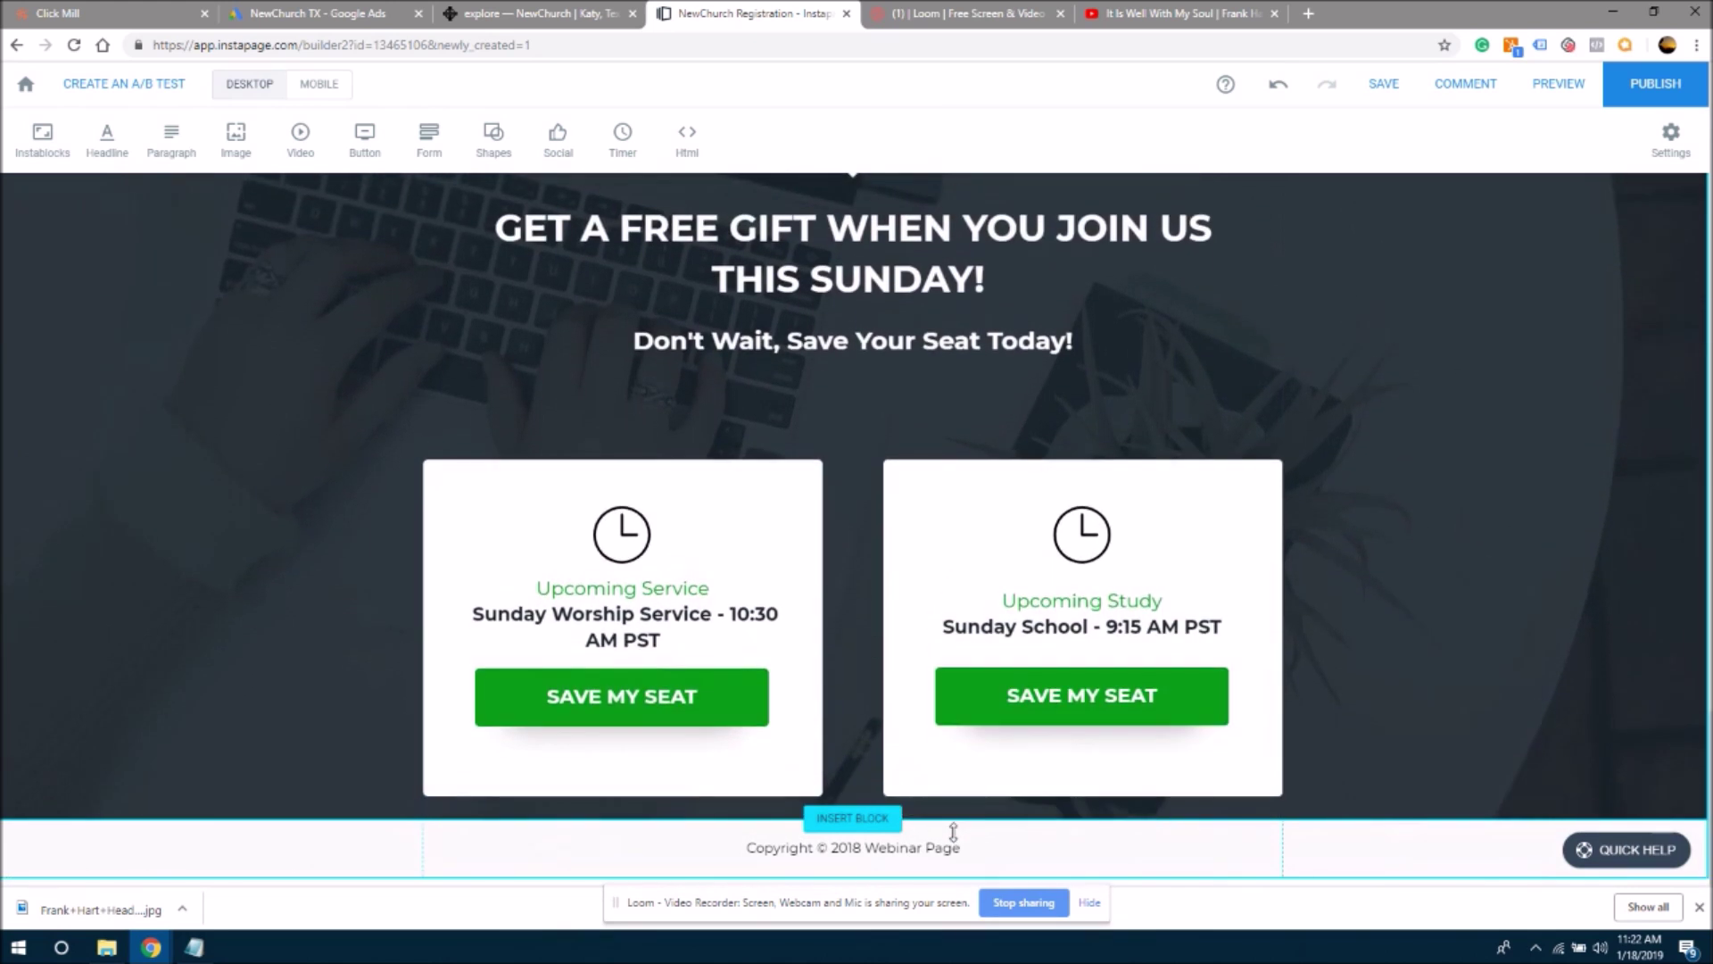
pyautogui.scroll(-2, 953, 830)
pyautogui.scroll(1, 949, 814)
pyautogui.scroll(1, 949, 815)
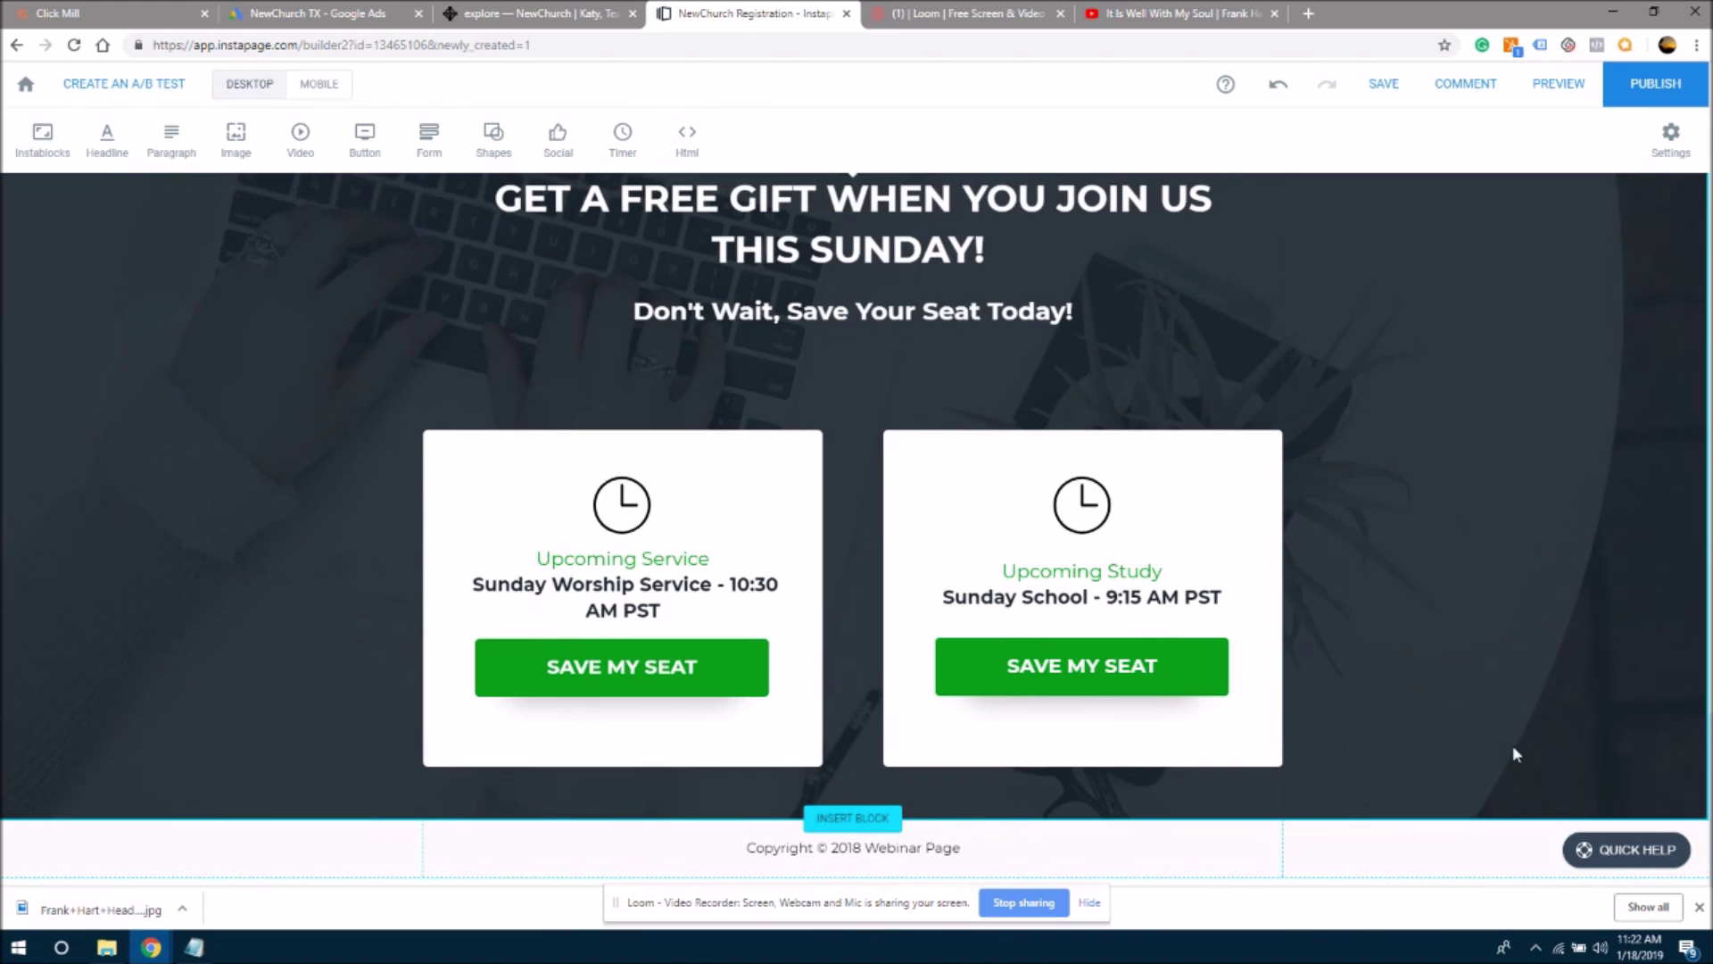
pyautogui.scroll(10, 1638, 719)
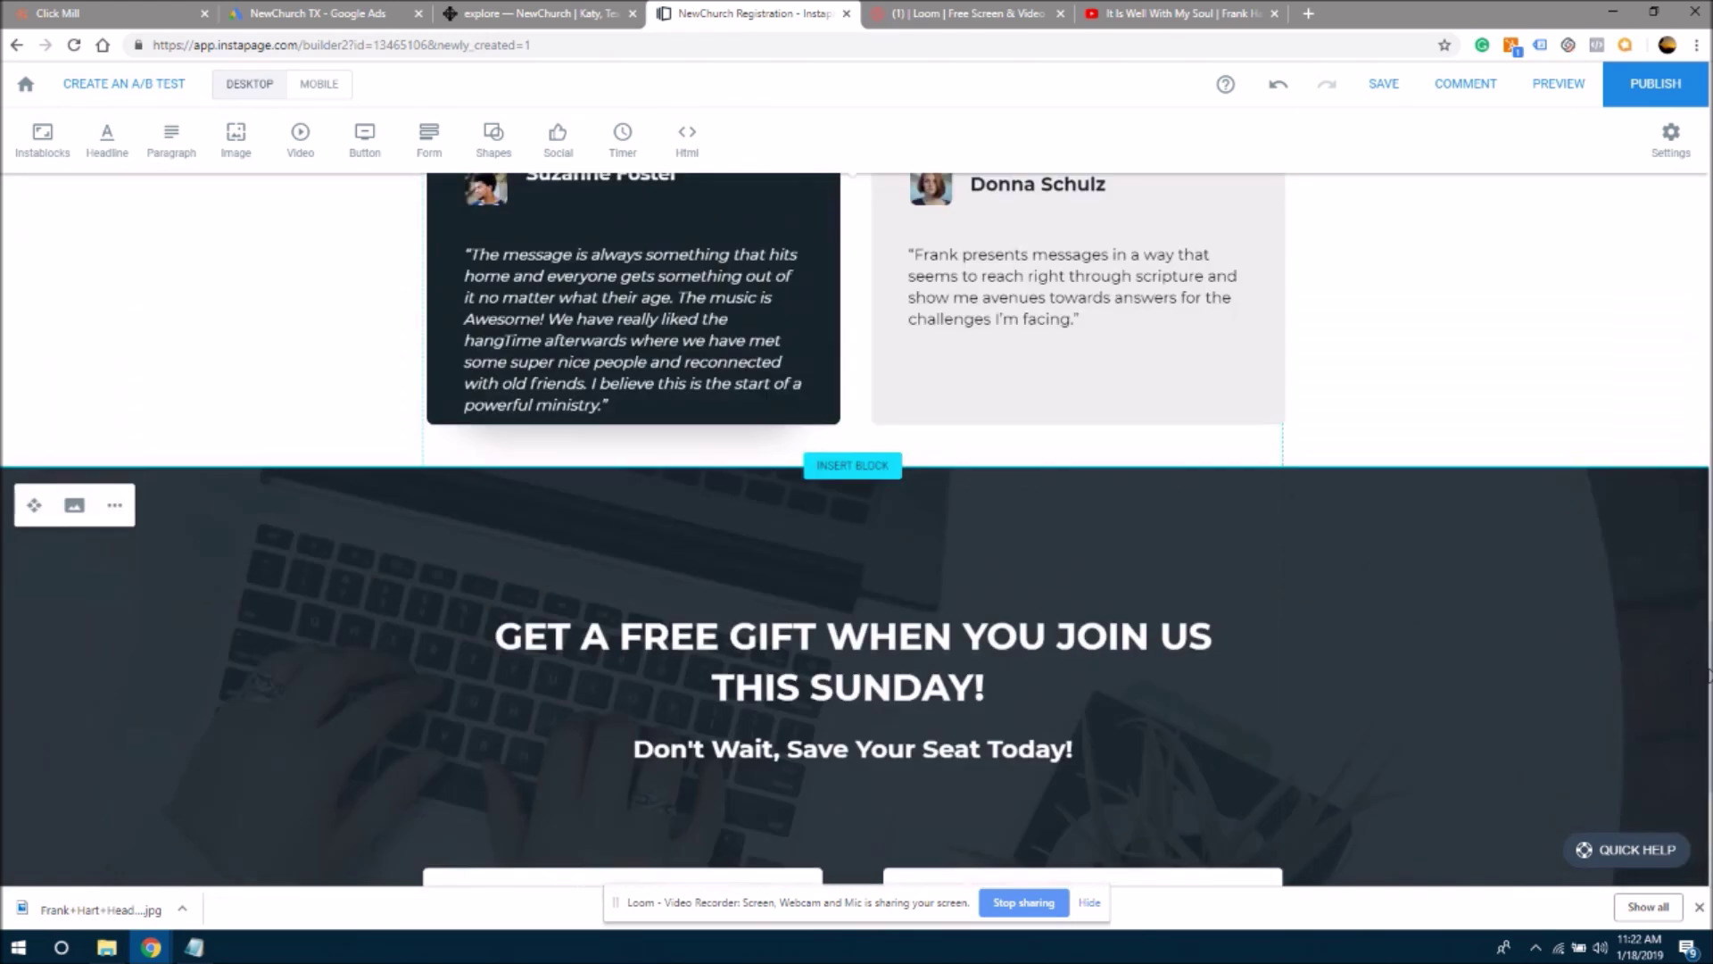
pyautogui.scroll(2, 1692, 559)
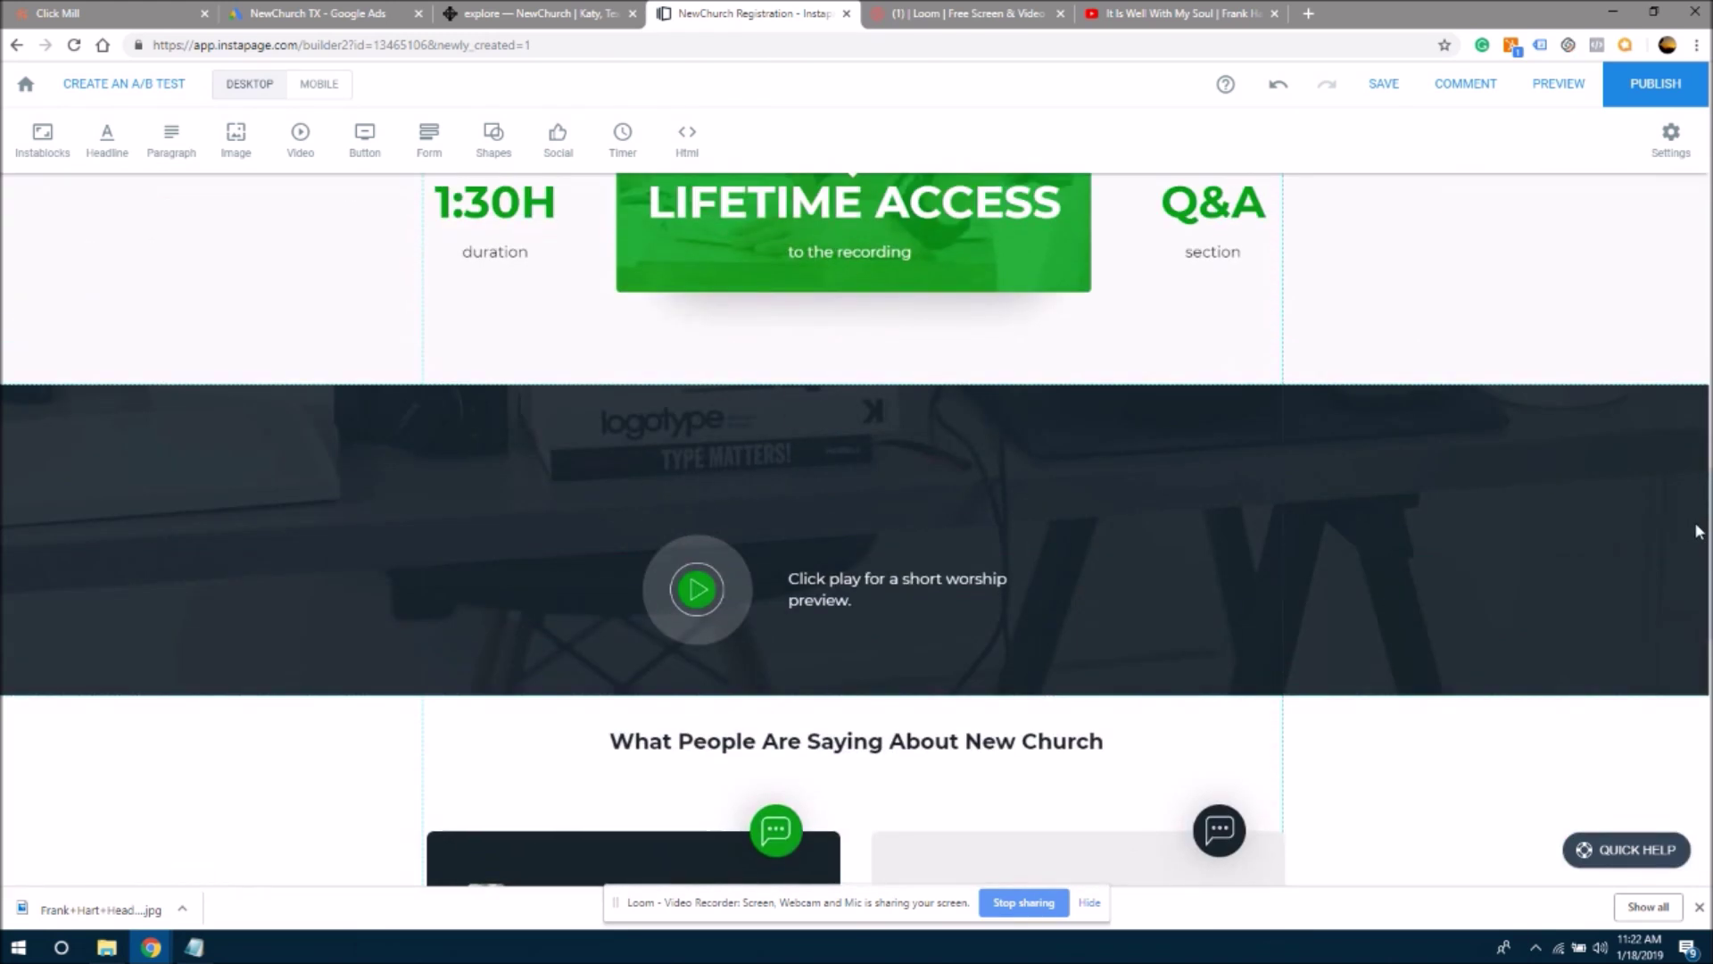
pyautogui.scroll(-2, 1696, 527)
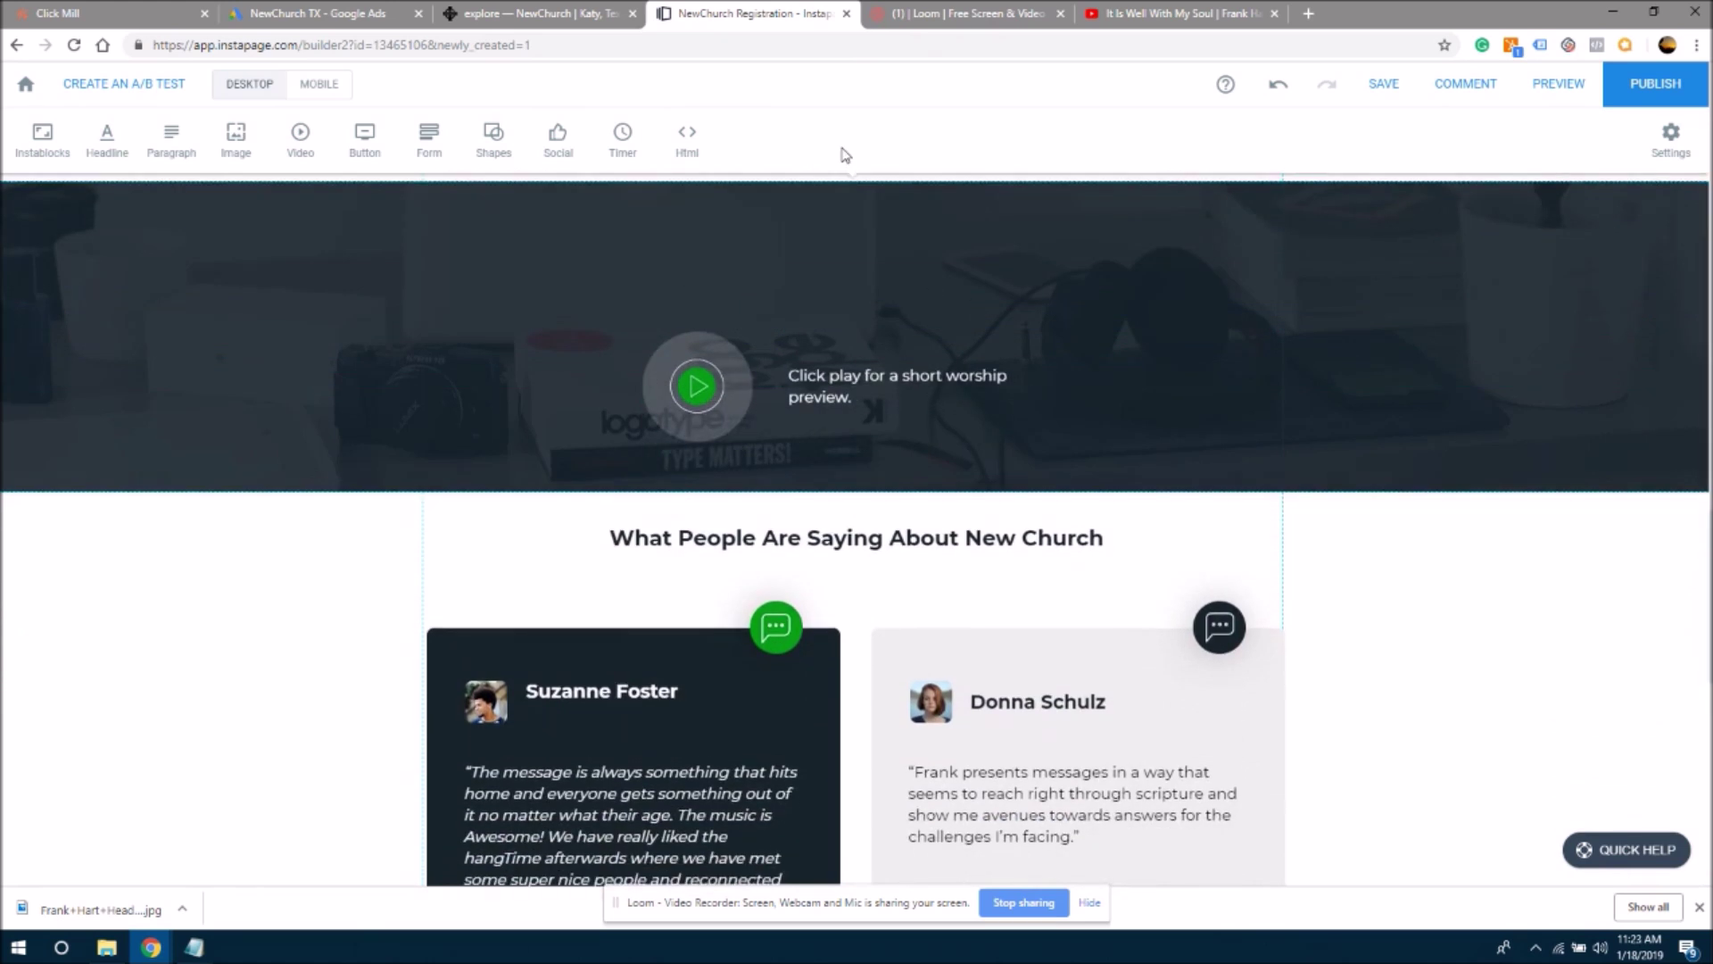
pyautogui.click(812, 391)
pyautogui.moveTo(811, 390); pyautogui.dragTo(816, 347)
pyautogui.click(1186, 368)
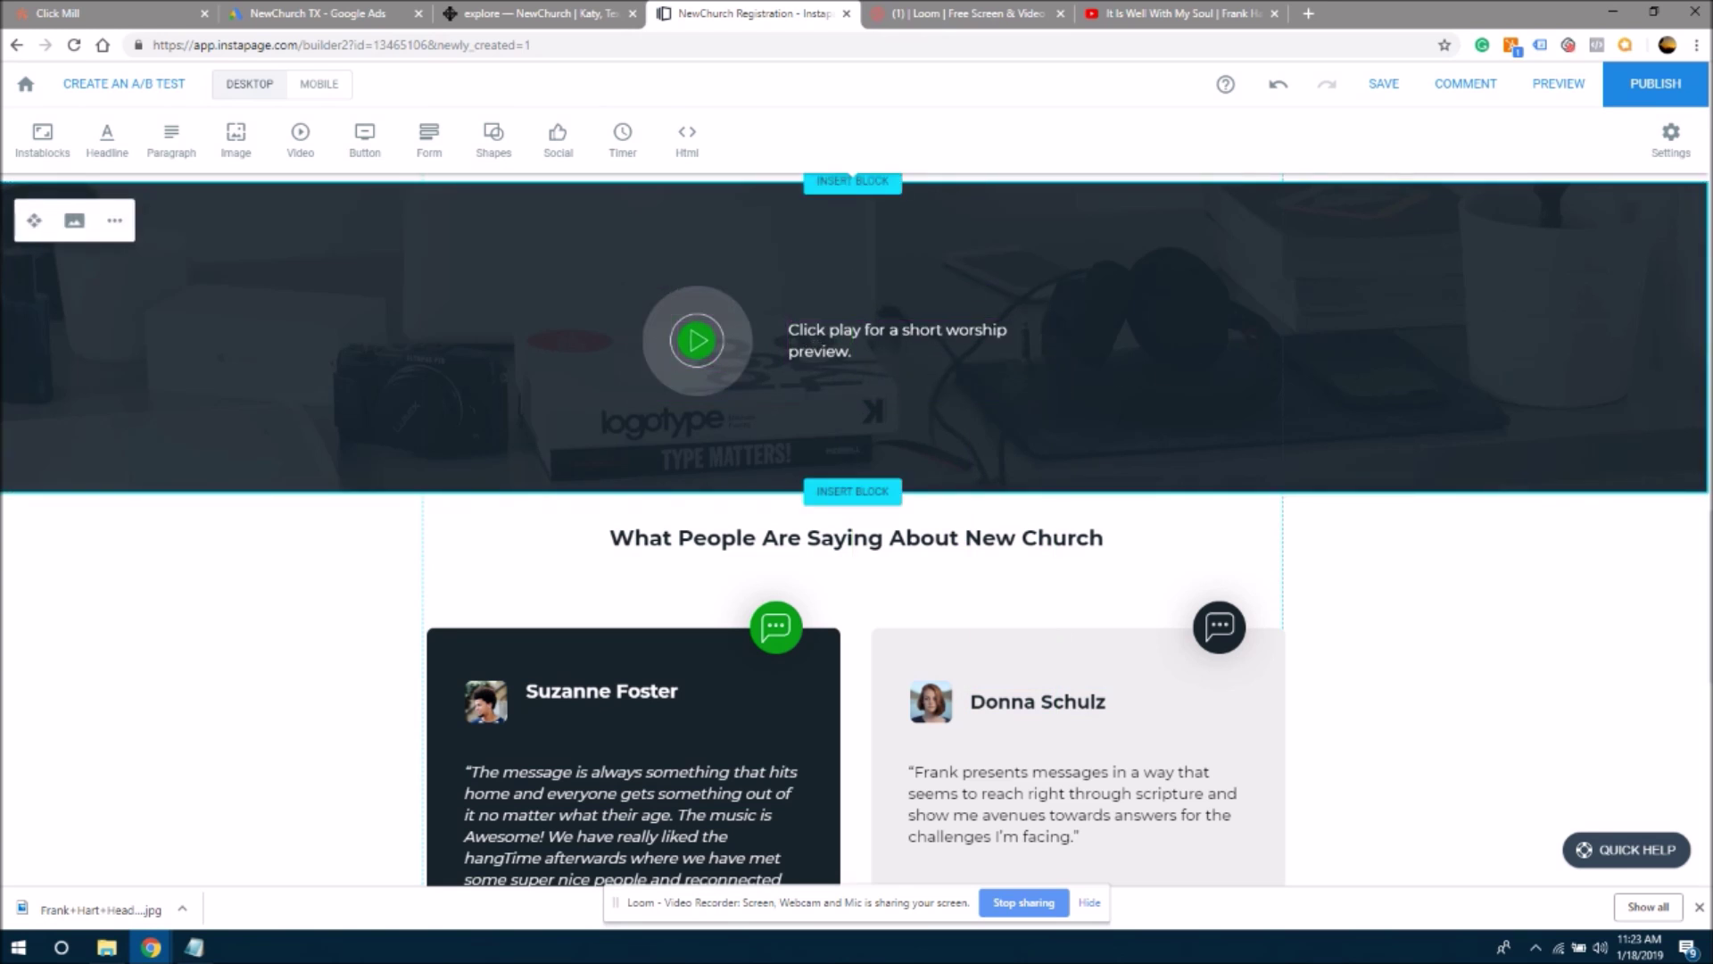
pyautogui.scroll(-10, 1681, 459)
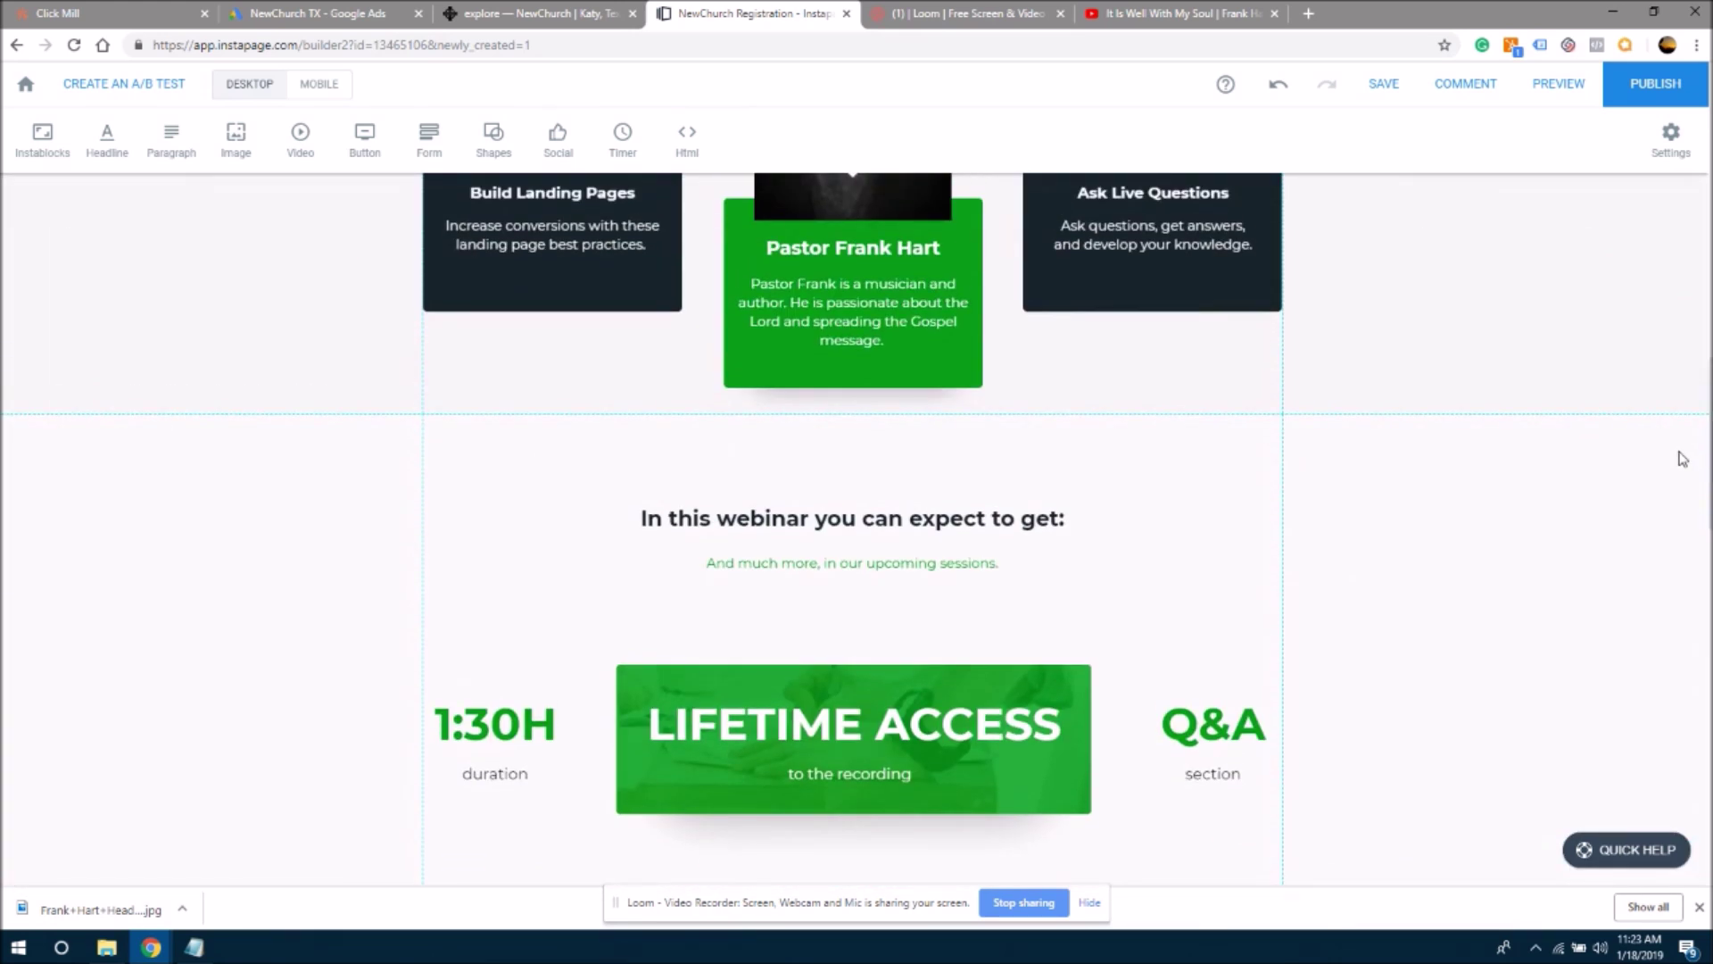
pyautogui.scroll(3, 1681, 458)
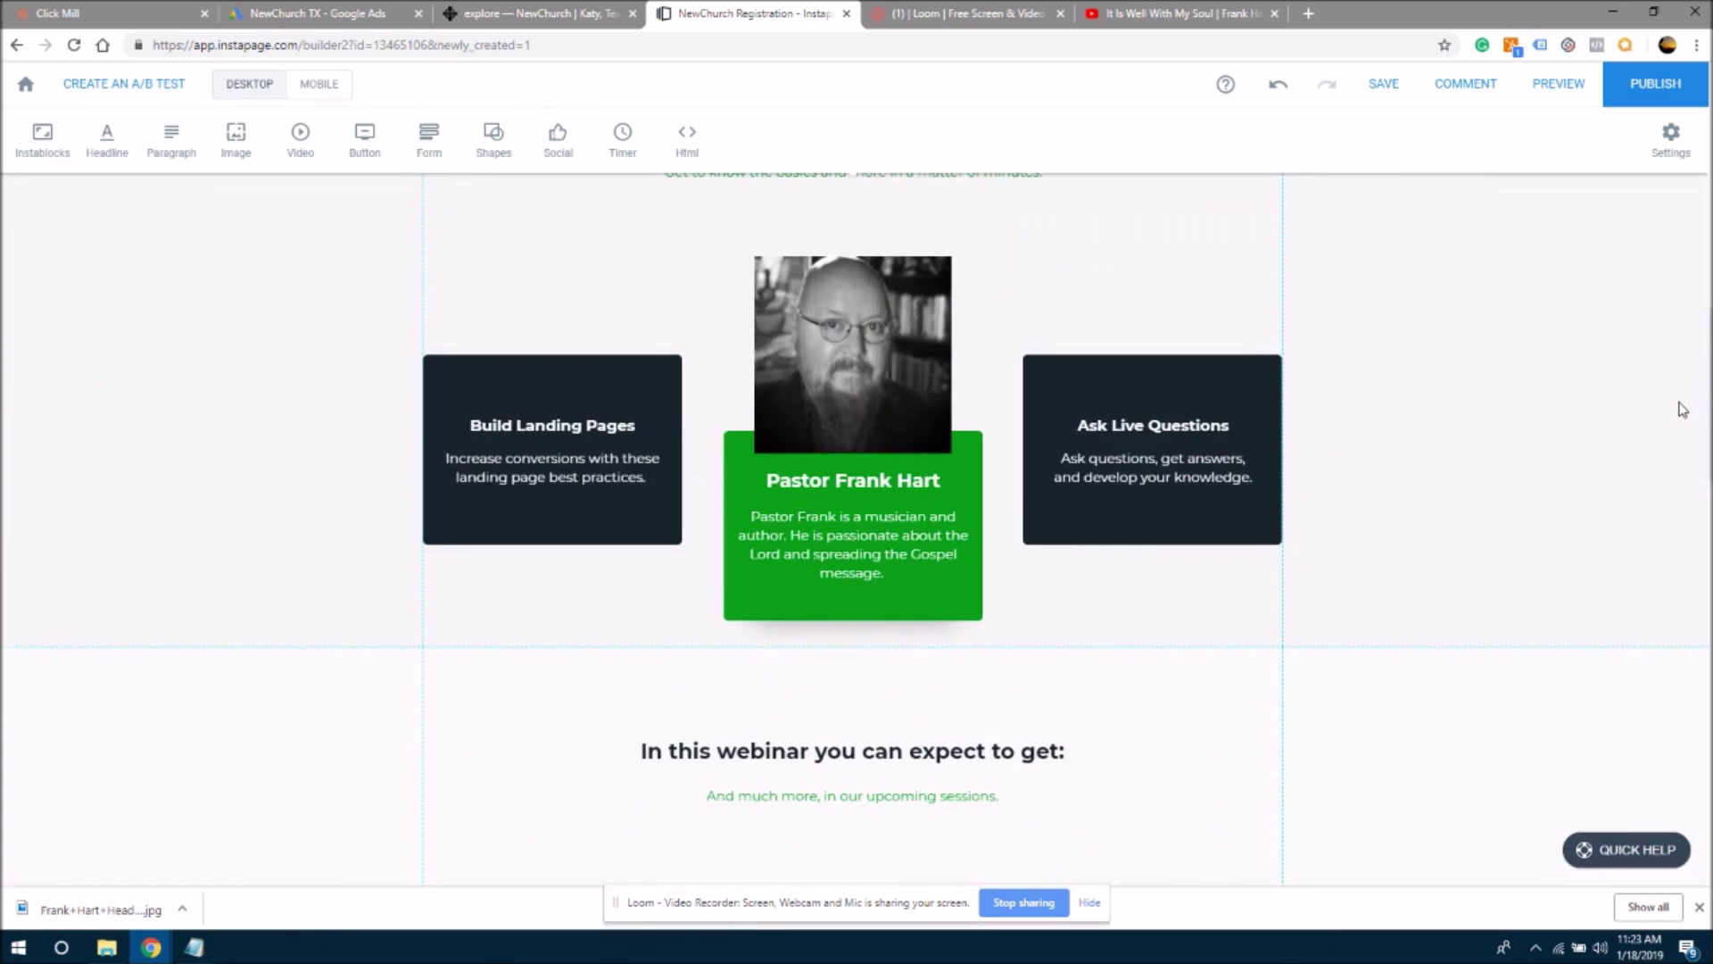
pyautogui.scroll(-5, 1682, 410)
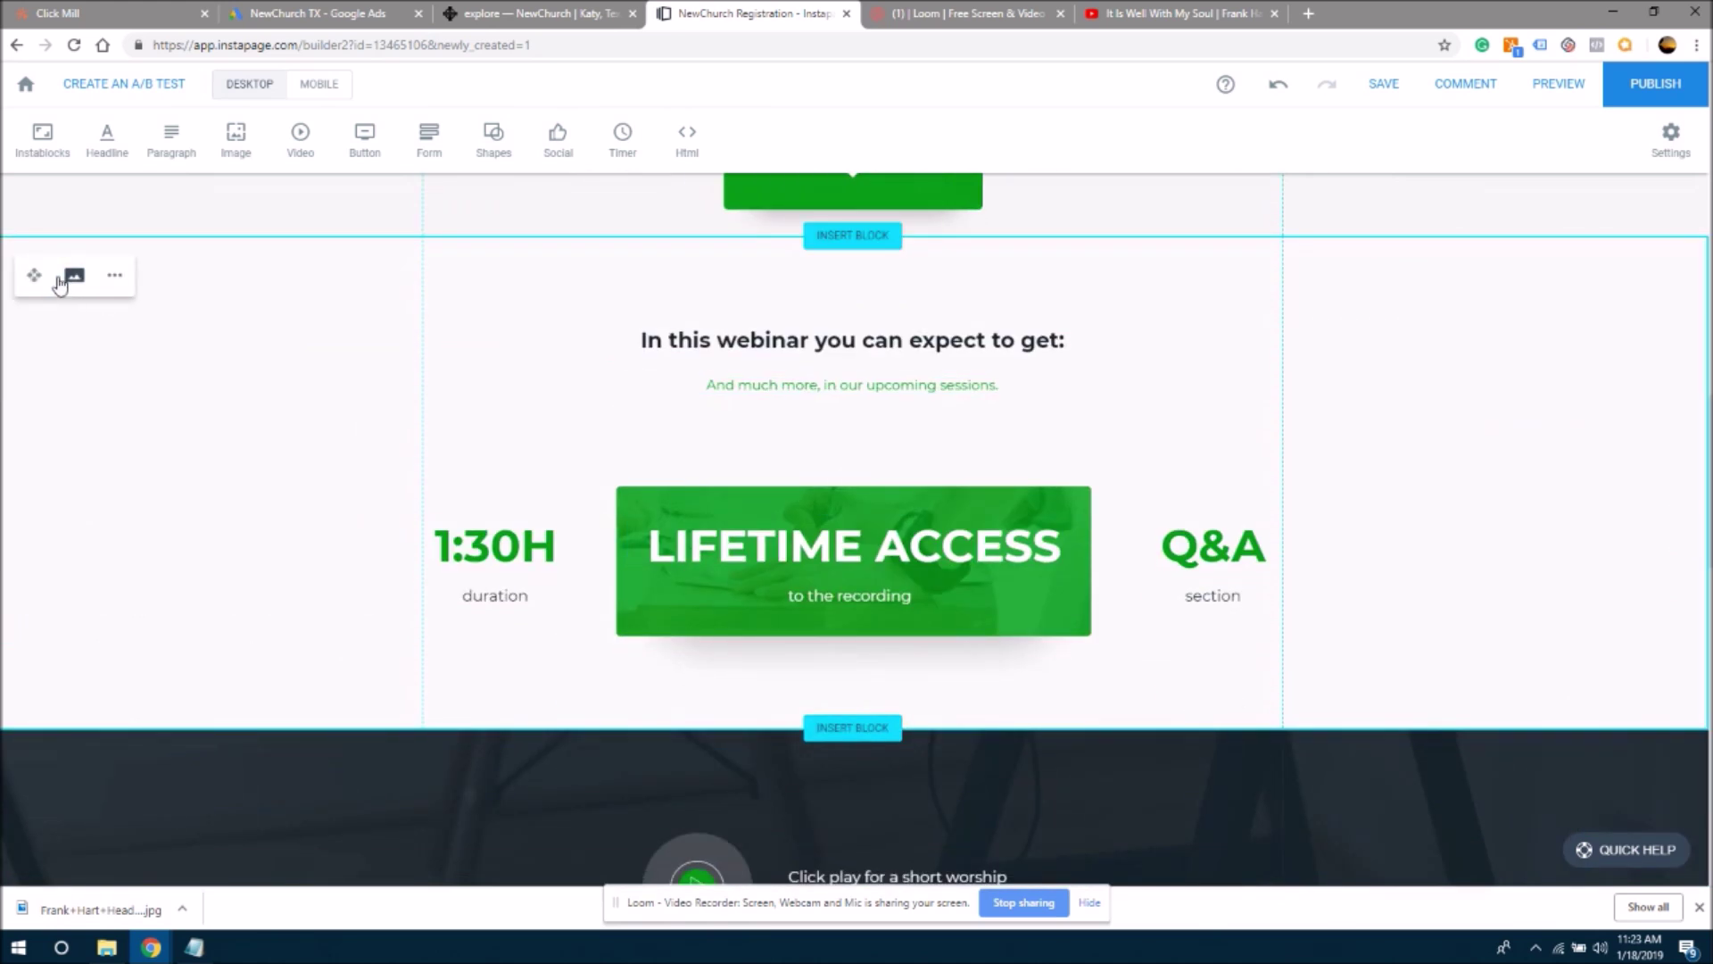
pyautogui.click(115, 276)
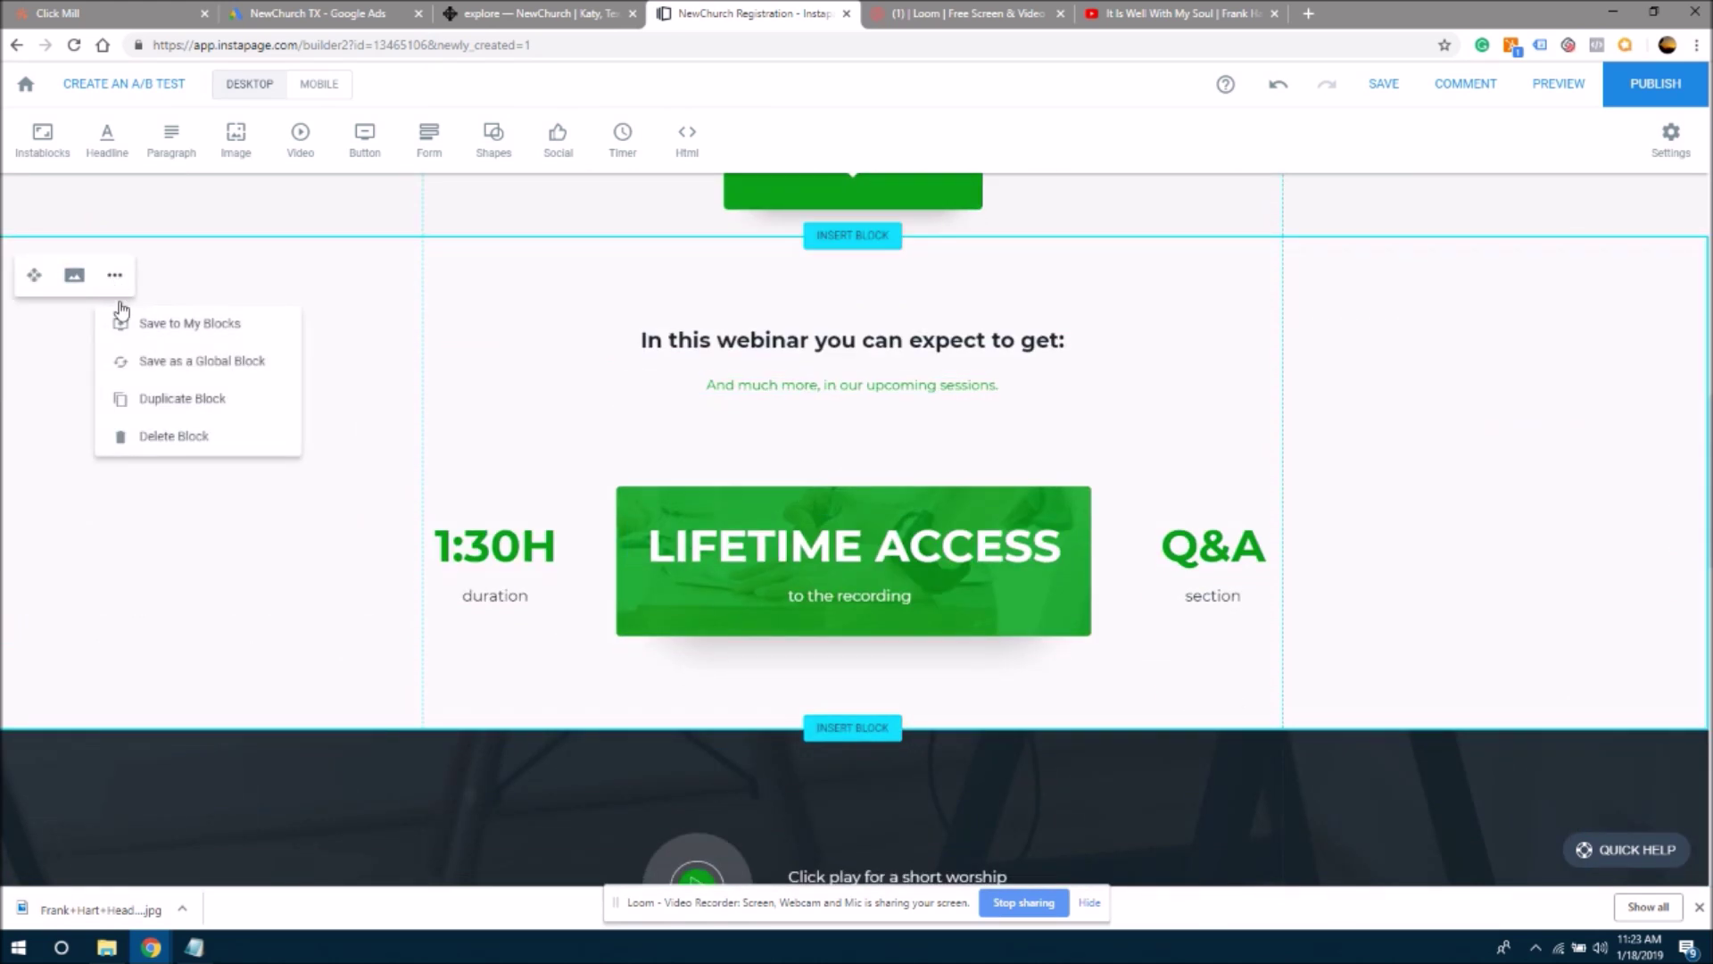
pyautogui.click(140, 436)
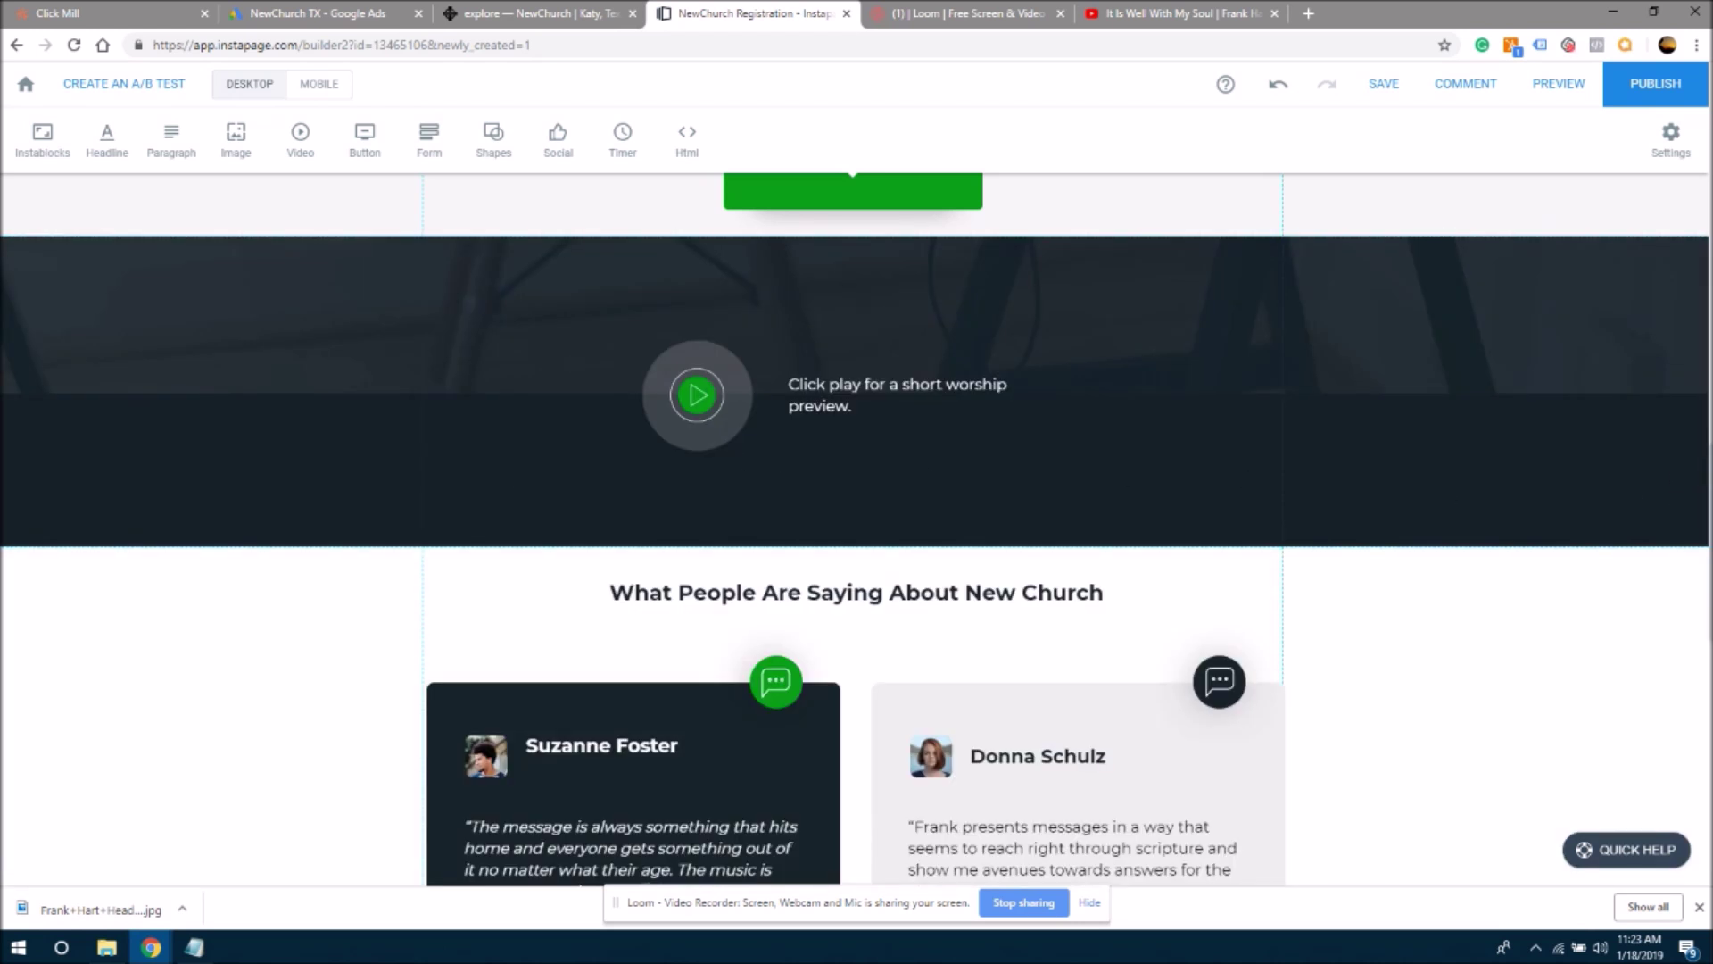
pyautogui.scroll(6, 1702, 365)
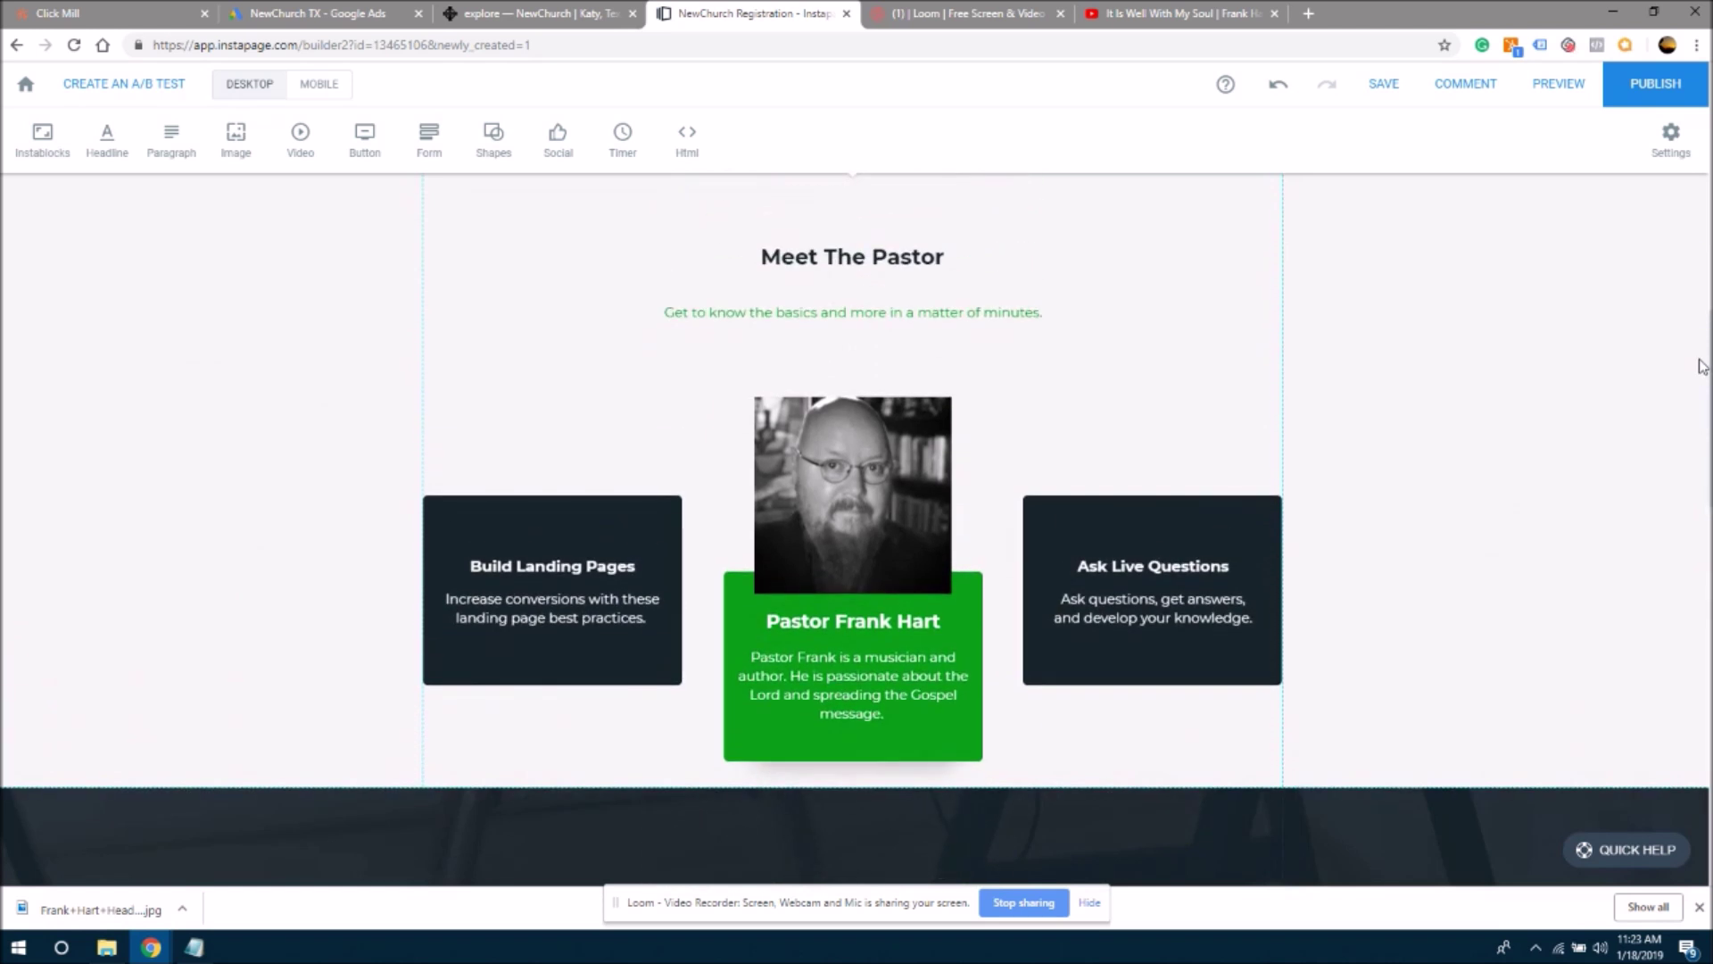
pyautogui.scroll(3, 1703, 366)
pyautogui.scroll(-3, 1709, 382)
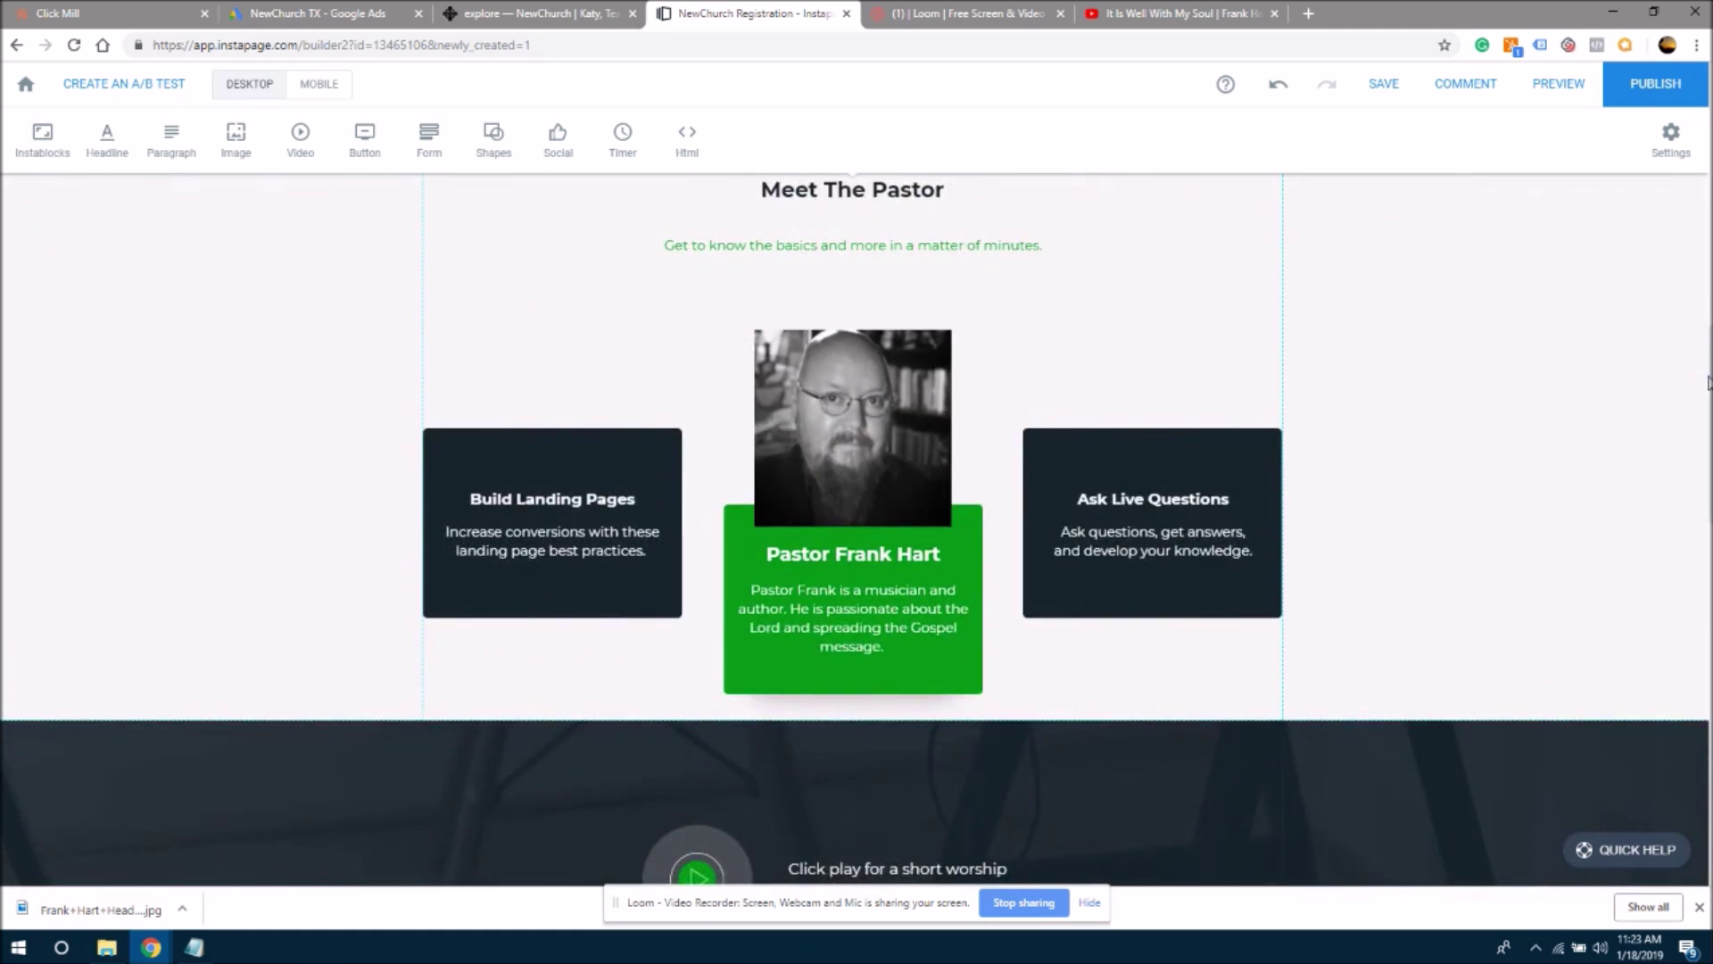
pyautogui.click(1084, 500)
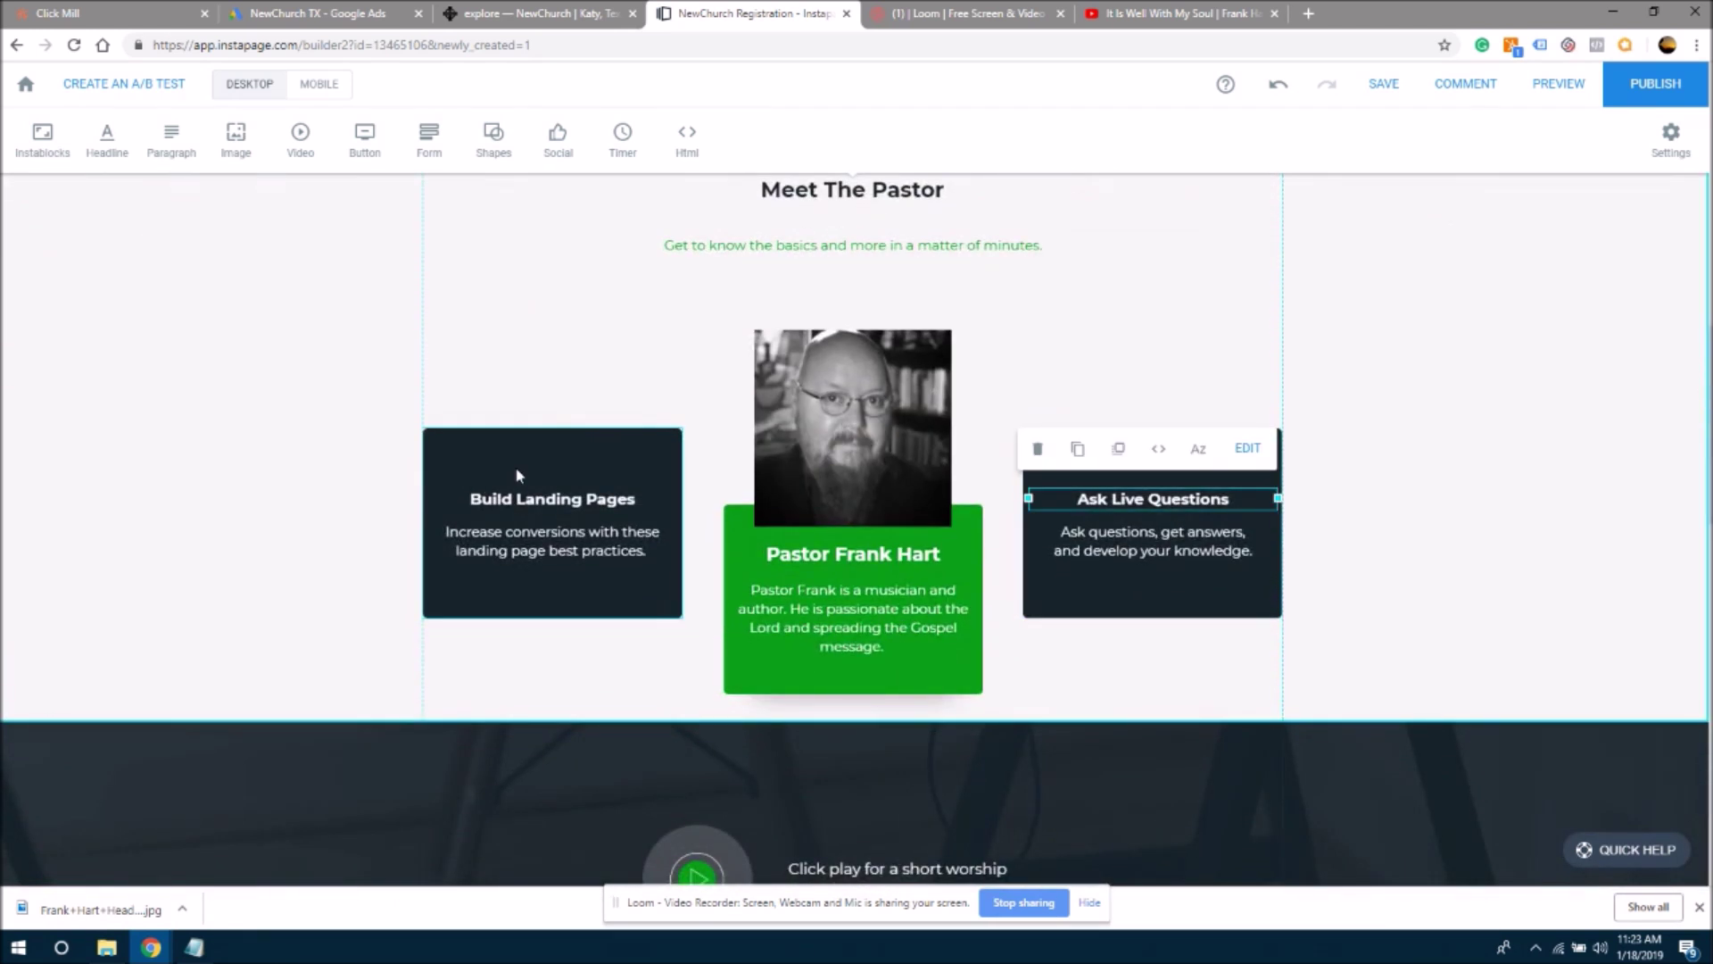
pyautogui.click(519, 475)
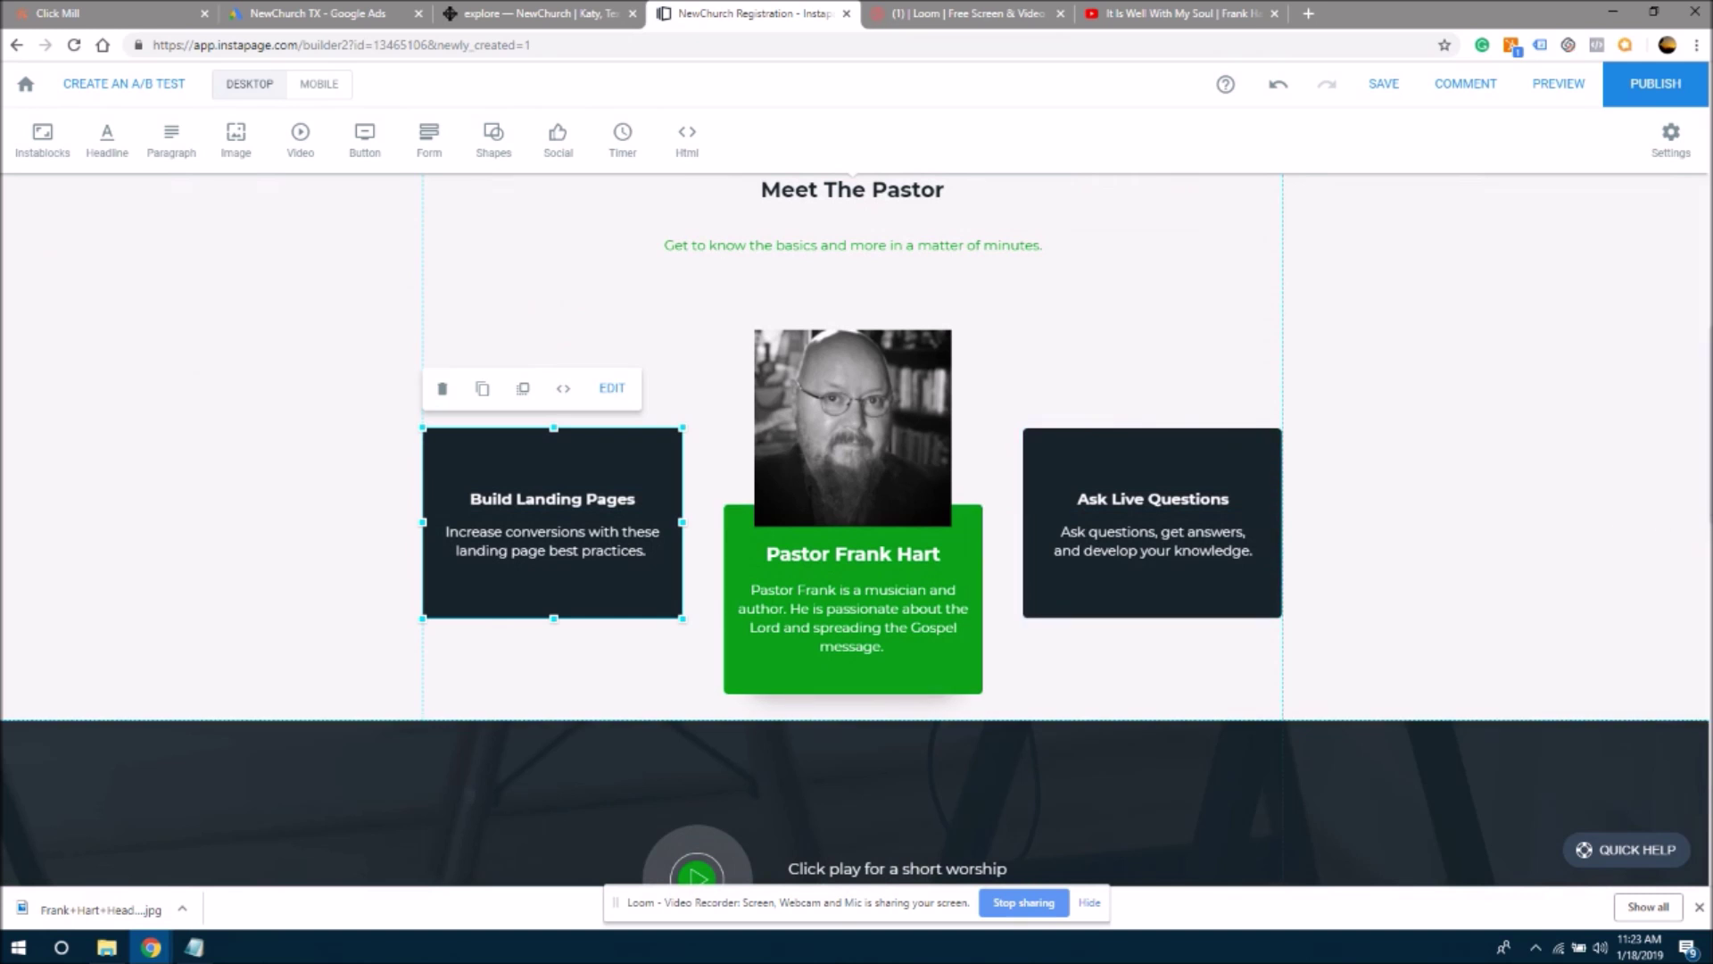
pyautogui.scroll(8, 855, 530)
pyautogui.scroll(-3, 854, 530)
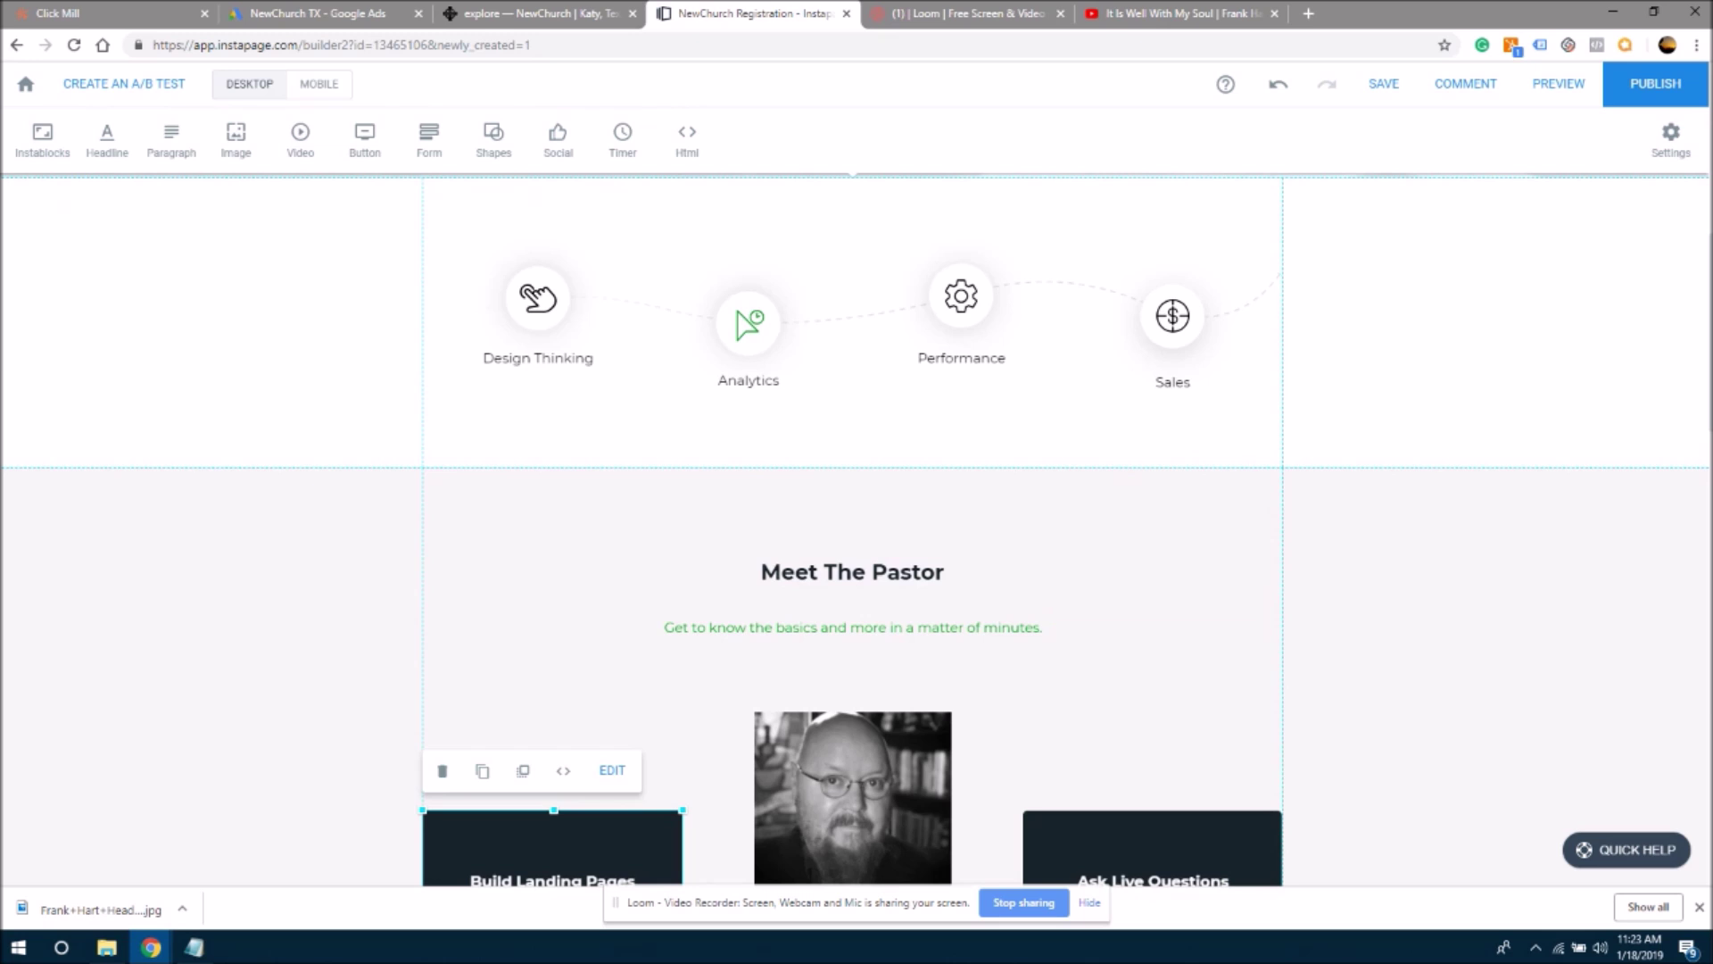
pyautogui.scroll(-6, 855, 530)
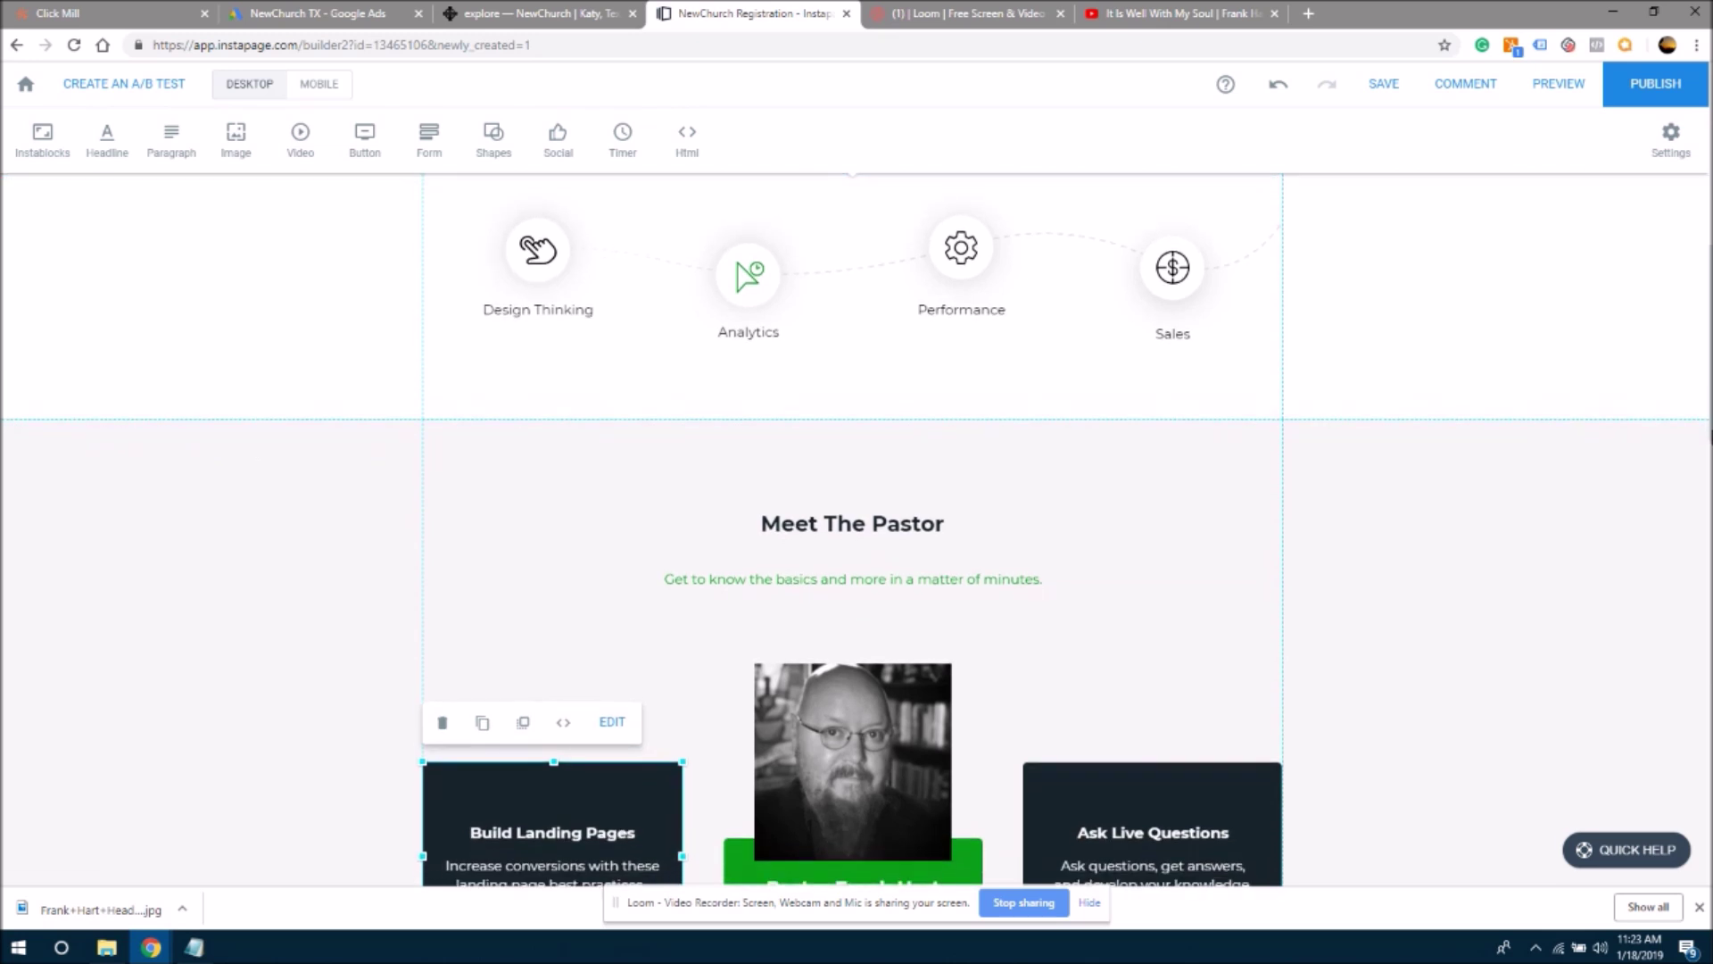
pyautogui.scroll(-6, 855, 530)
pyautogui.scroll(8, 855, 530)
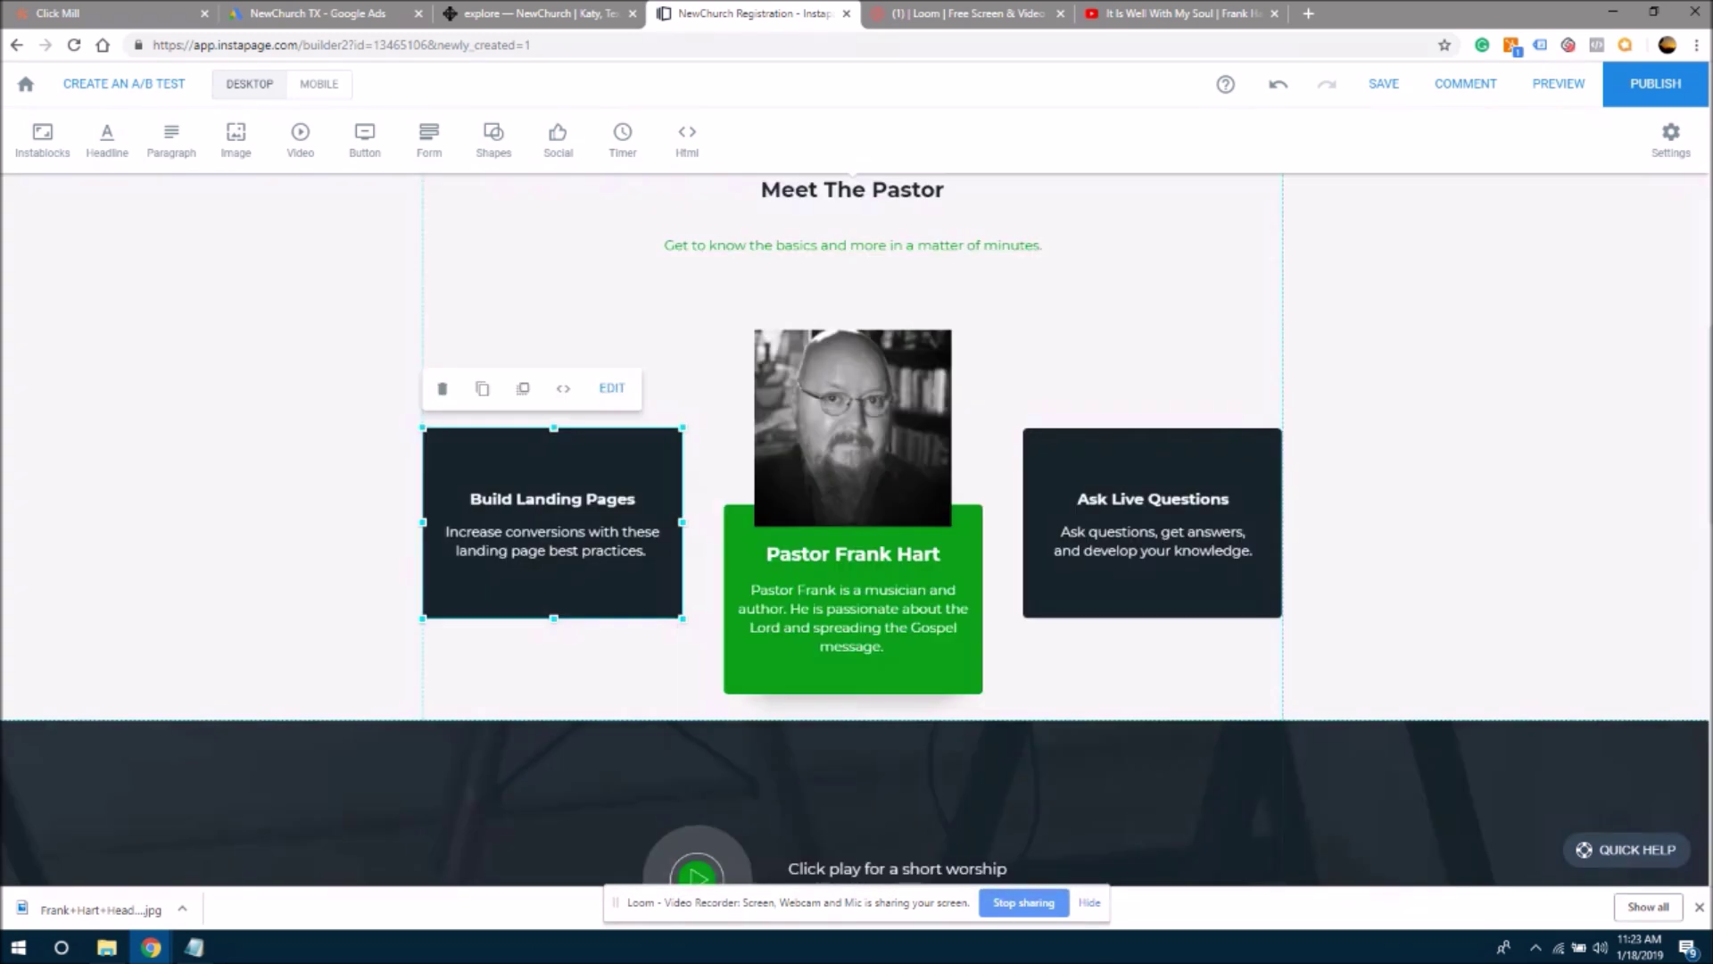
pyautogui.scroll(-8, 855, 530)
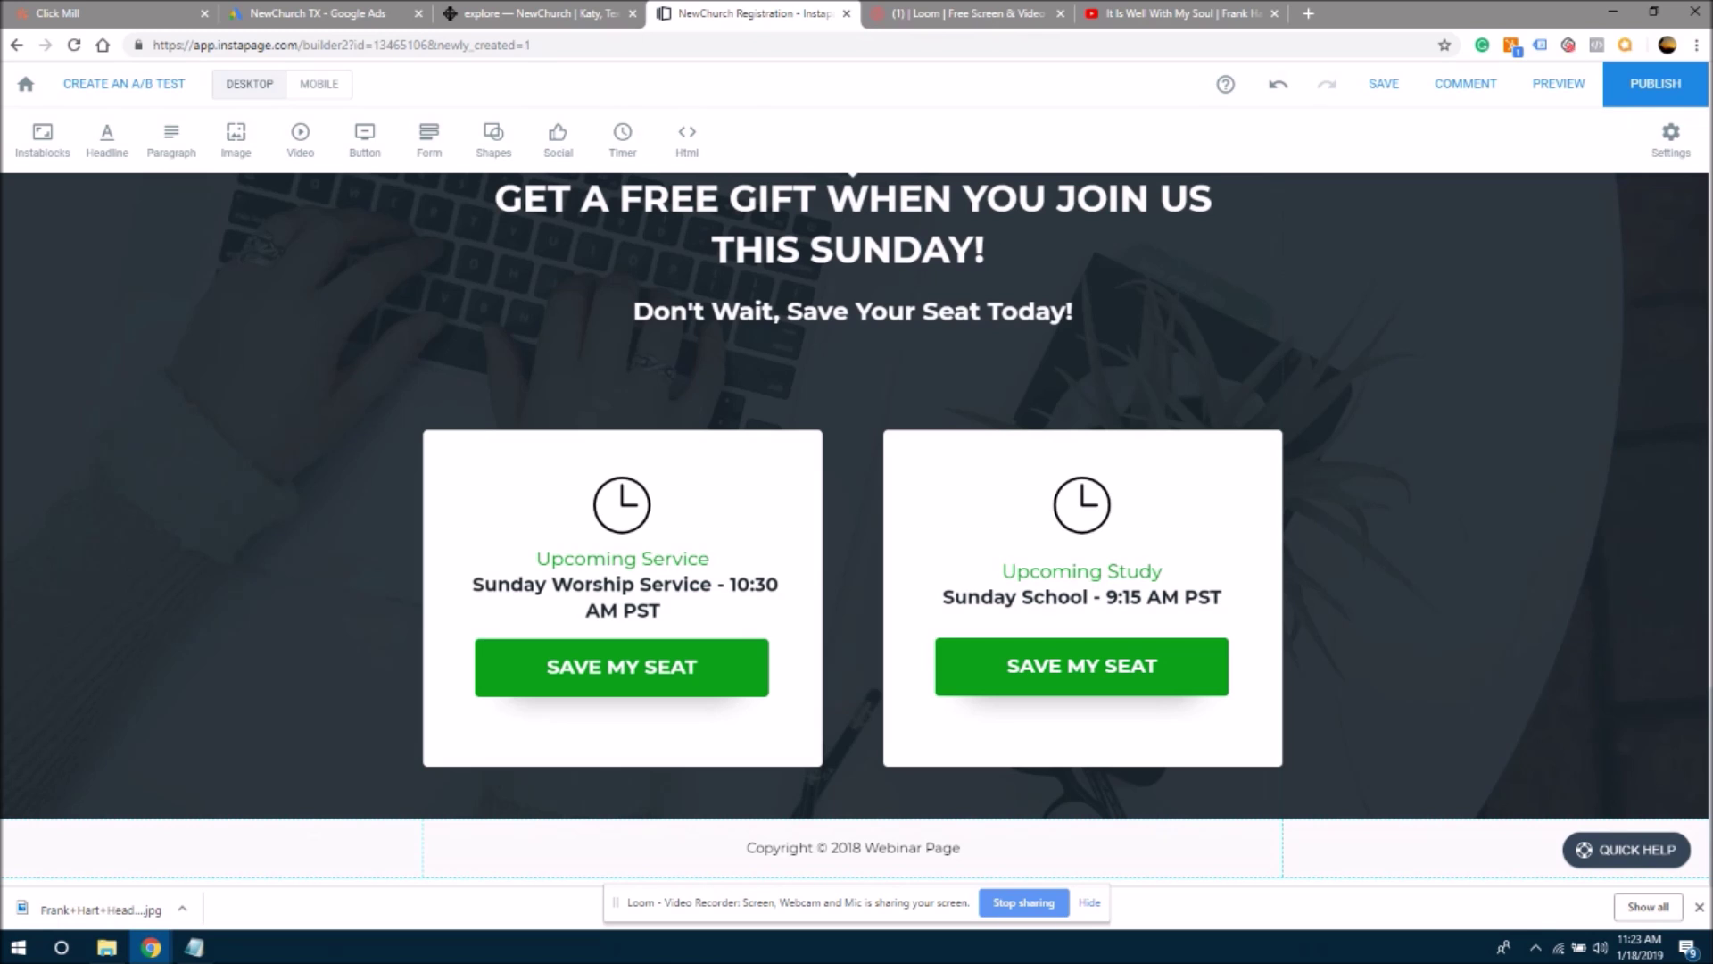
pyautogui.scroll(10, 855, 530)
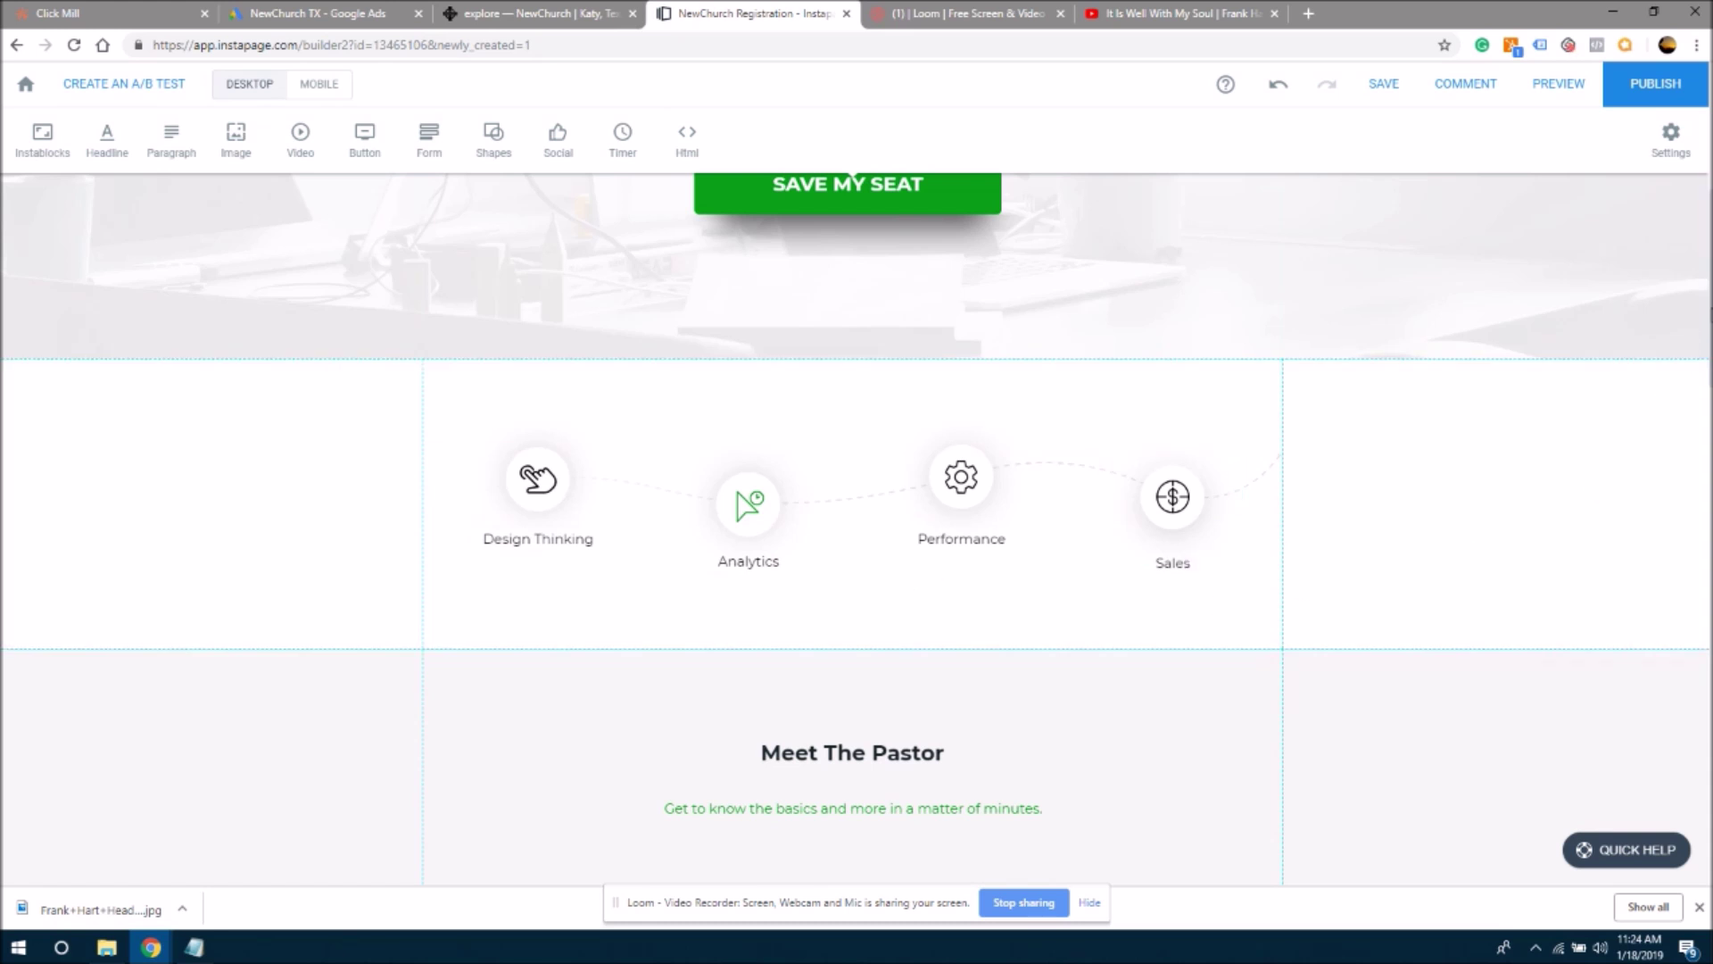
pyautogui.scroll(-1, 1693, 386)
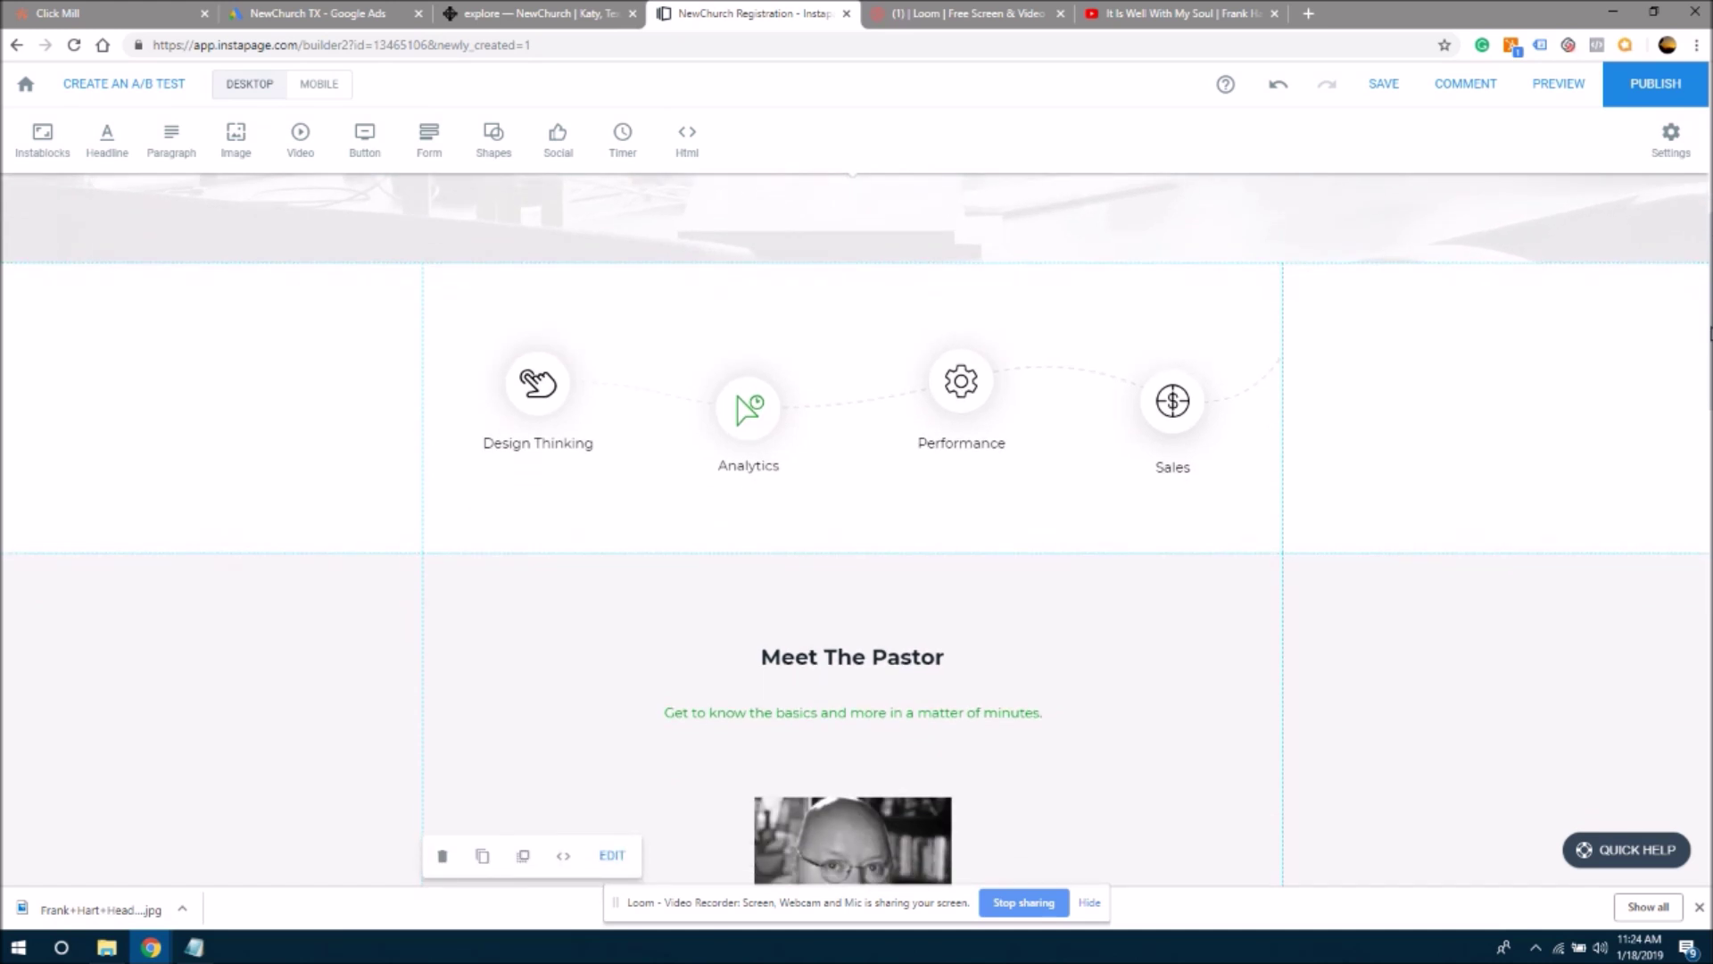
pyautogui.moveTo(1710, 334)
pyautogui.mouseDown()
pyautogui.moveTo(1711, 182)
pyautogui.moveTo(1706, 359)
pyautogui.moveTo(1703, 340)
pyautogui.mouseUp()
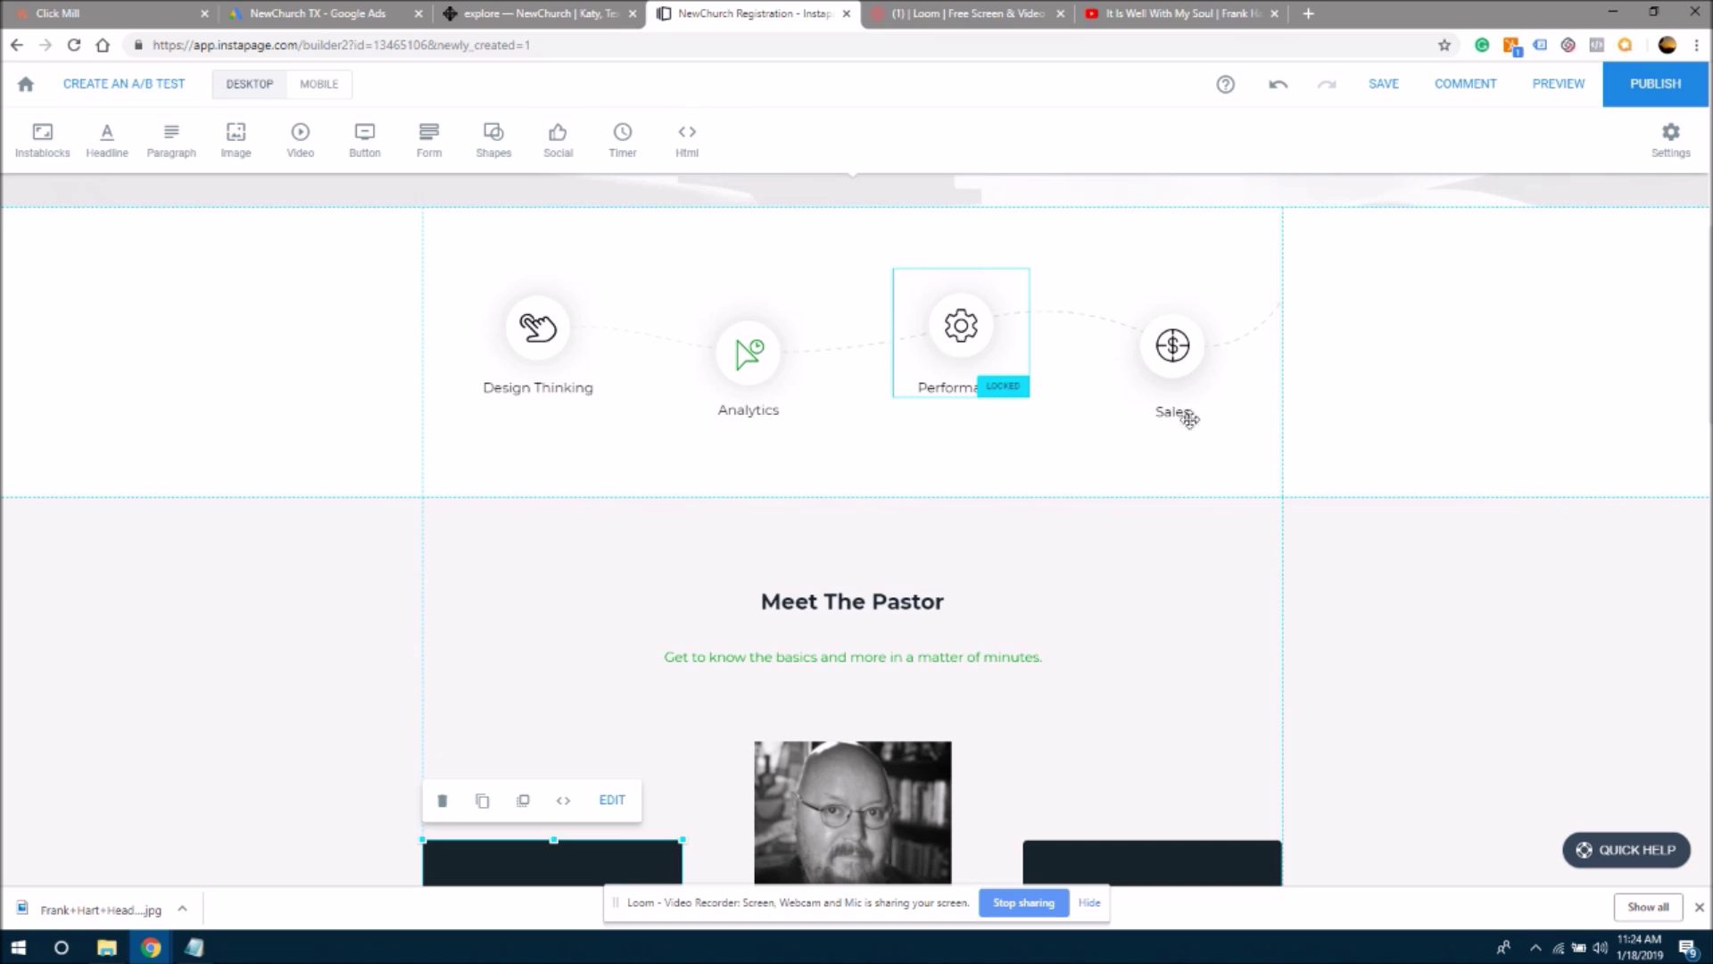
pyautogui.scroll(-3, 1705, 346)
pyautogui.scroll(-2, 1706, 346)
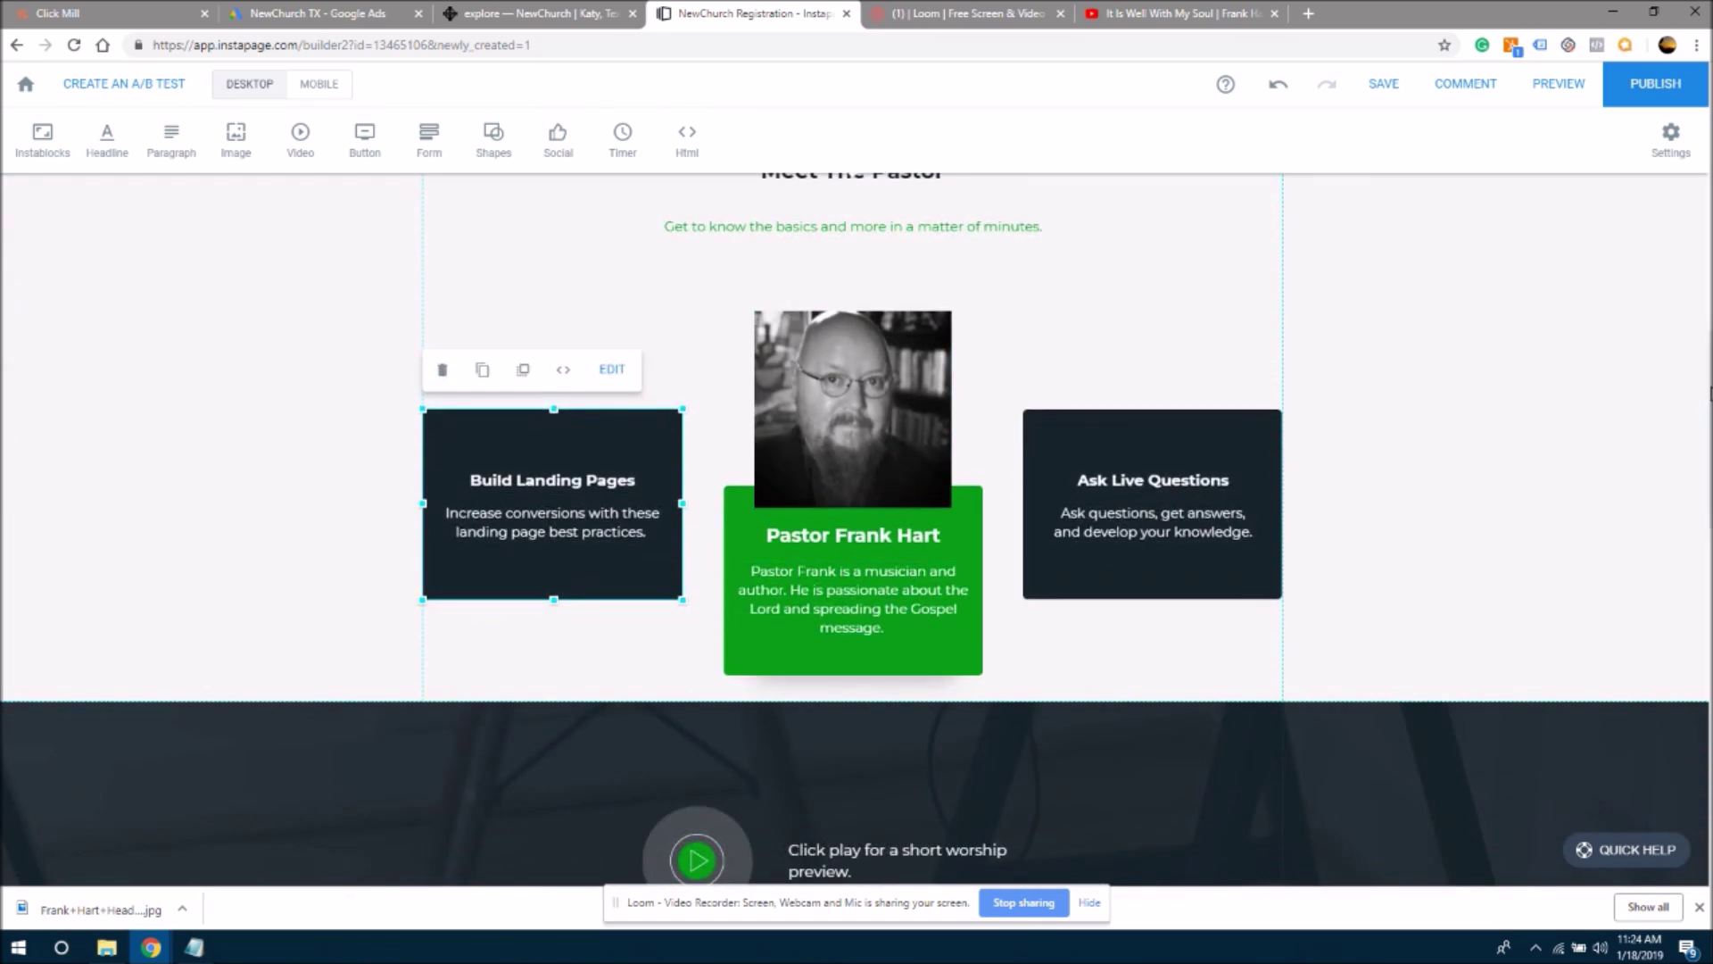
pyautogui.scroll(-6, 1706, 401)
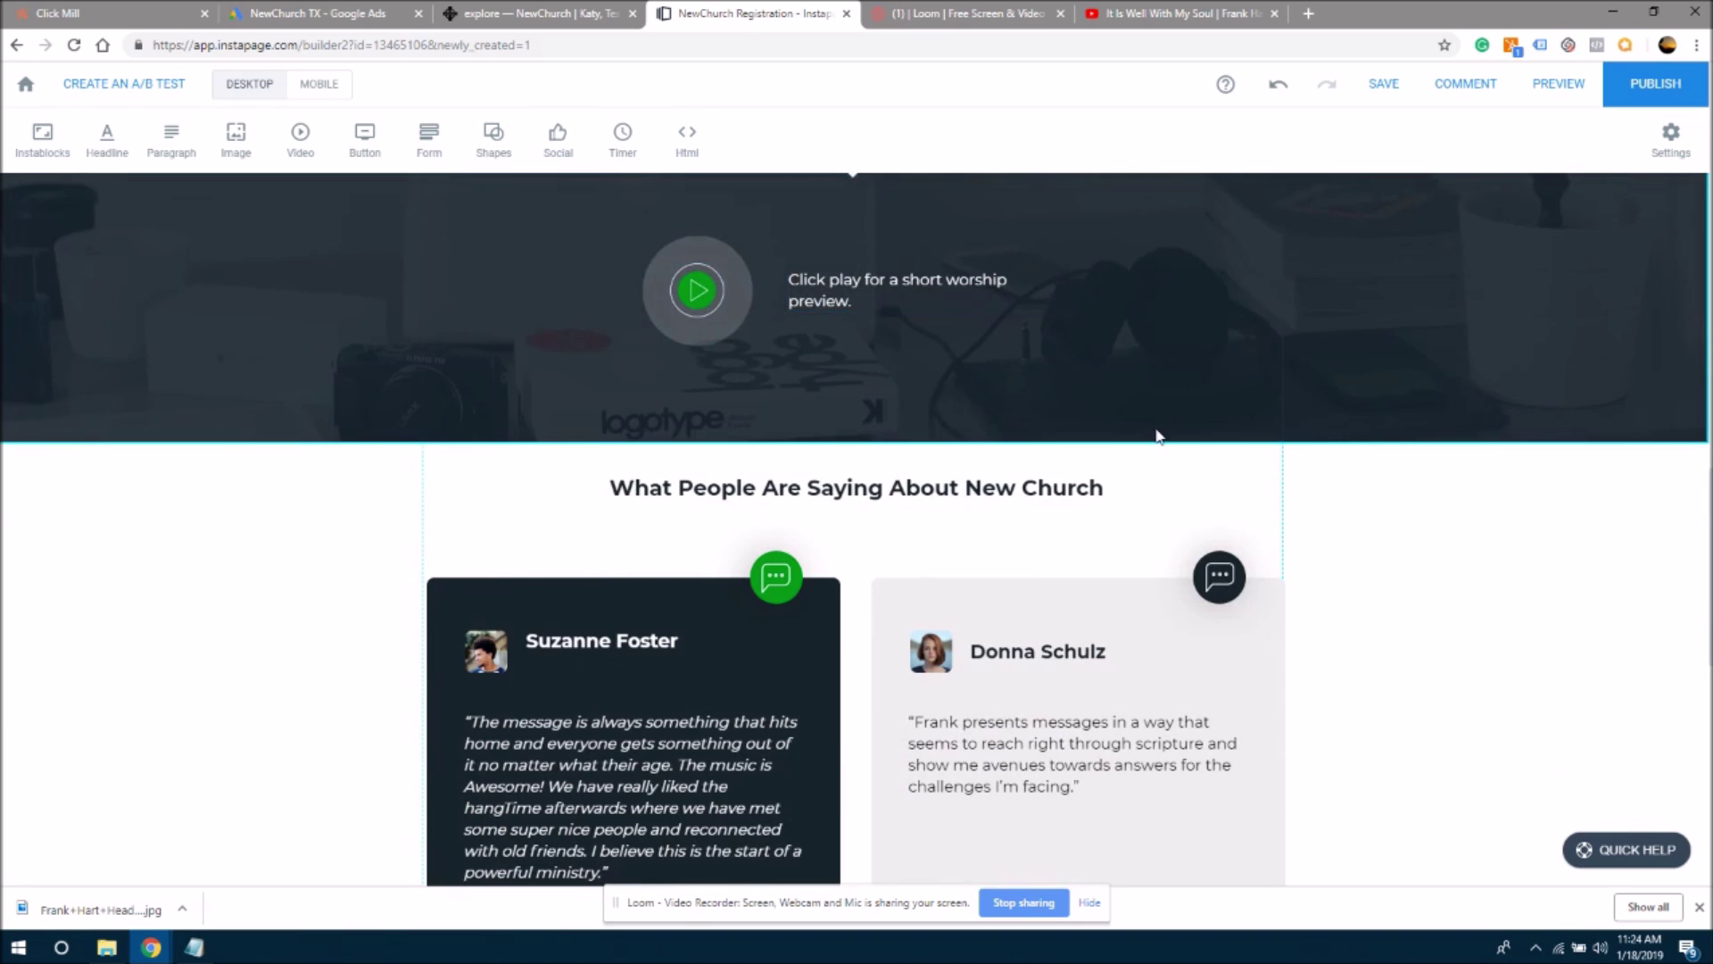
pyautogui.scroll(-2, 855, 528)
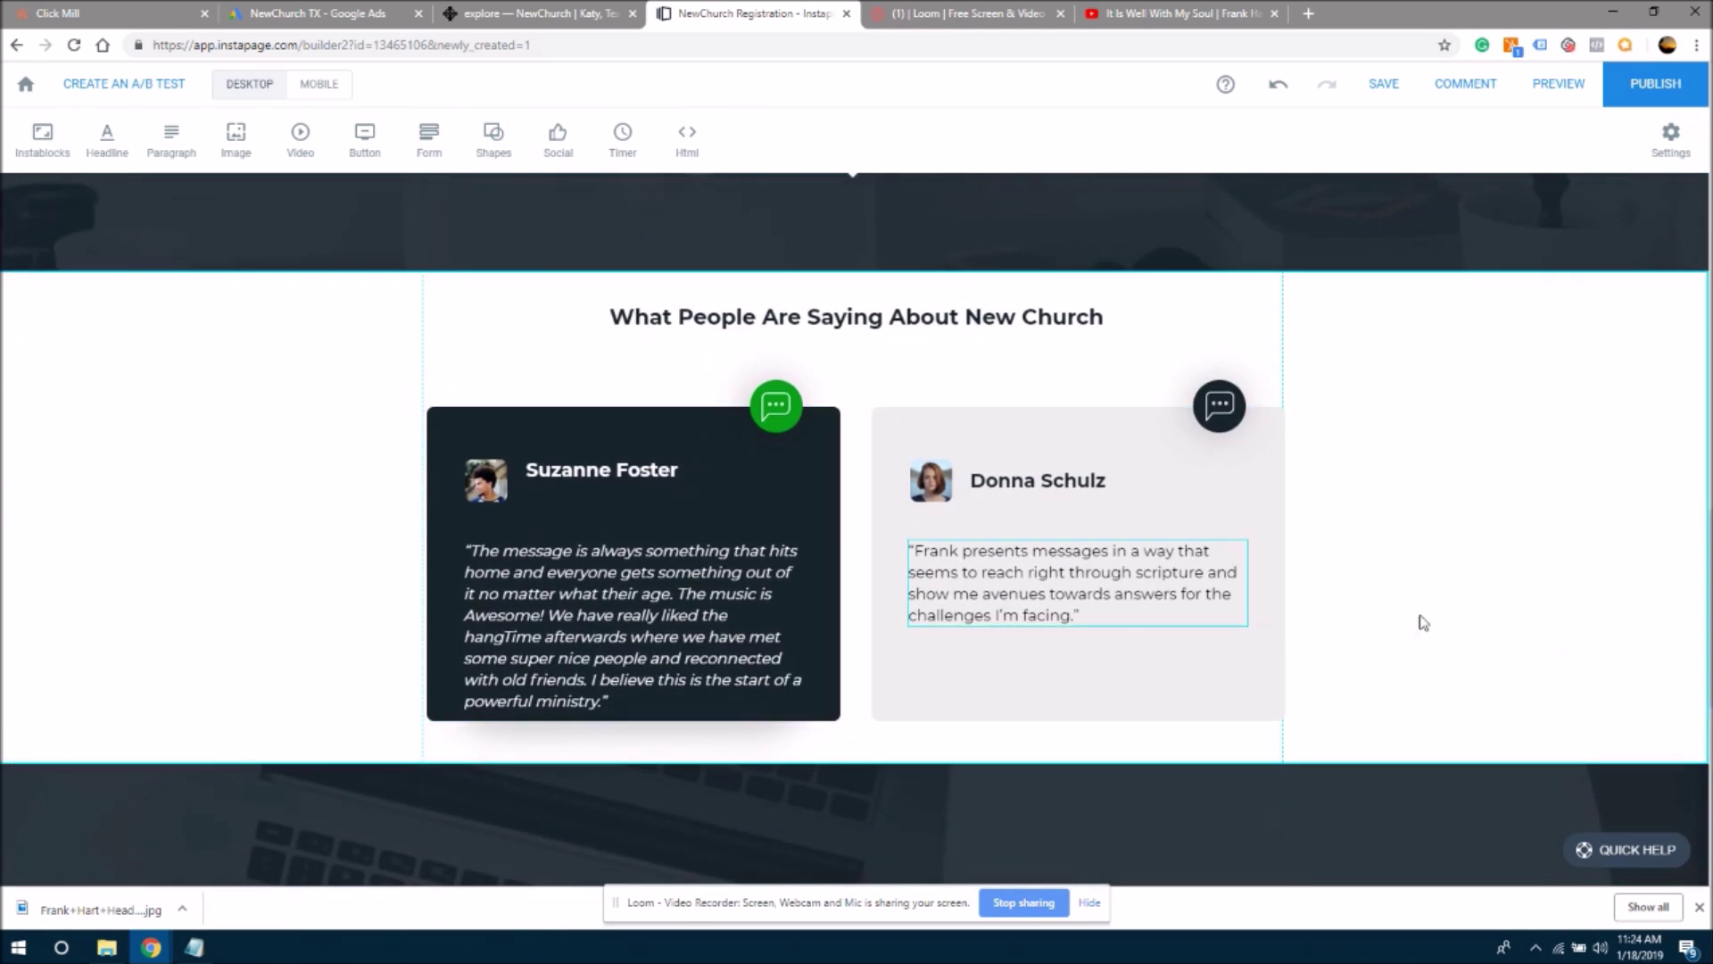
pyautogui.scroll(-8, 1704, 542)
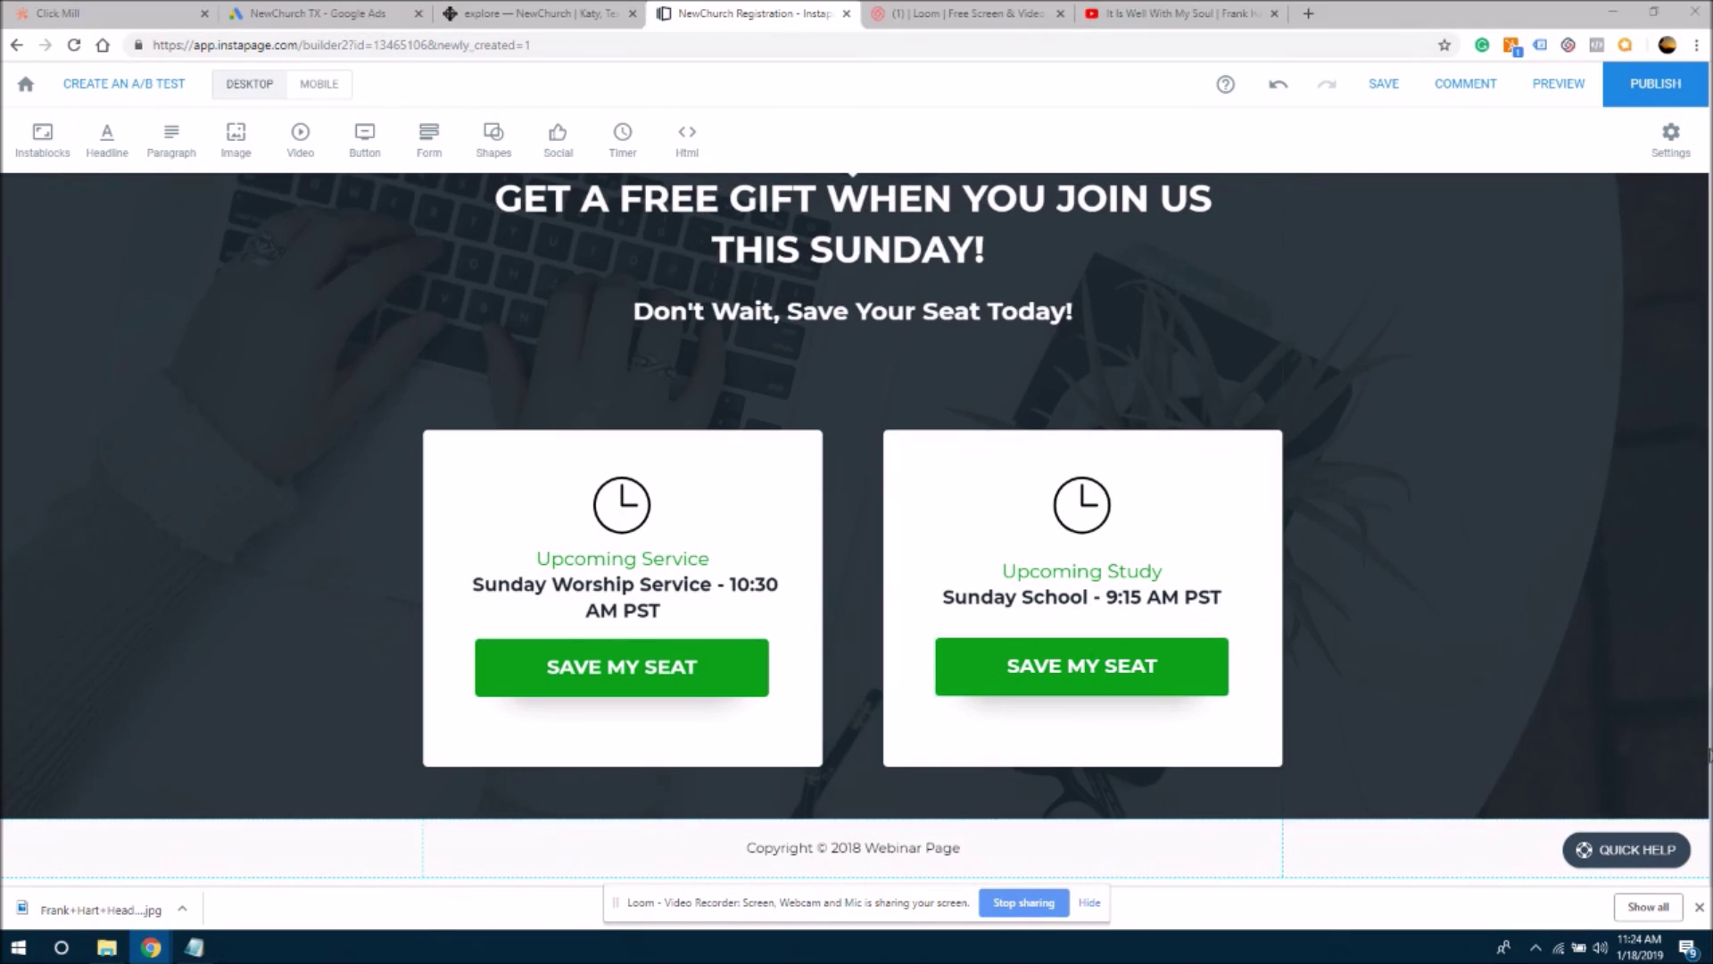
pyautogui.scroll(3, 854, 526)
pyautogui.scroll(-3, 1693, 236)
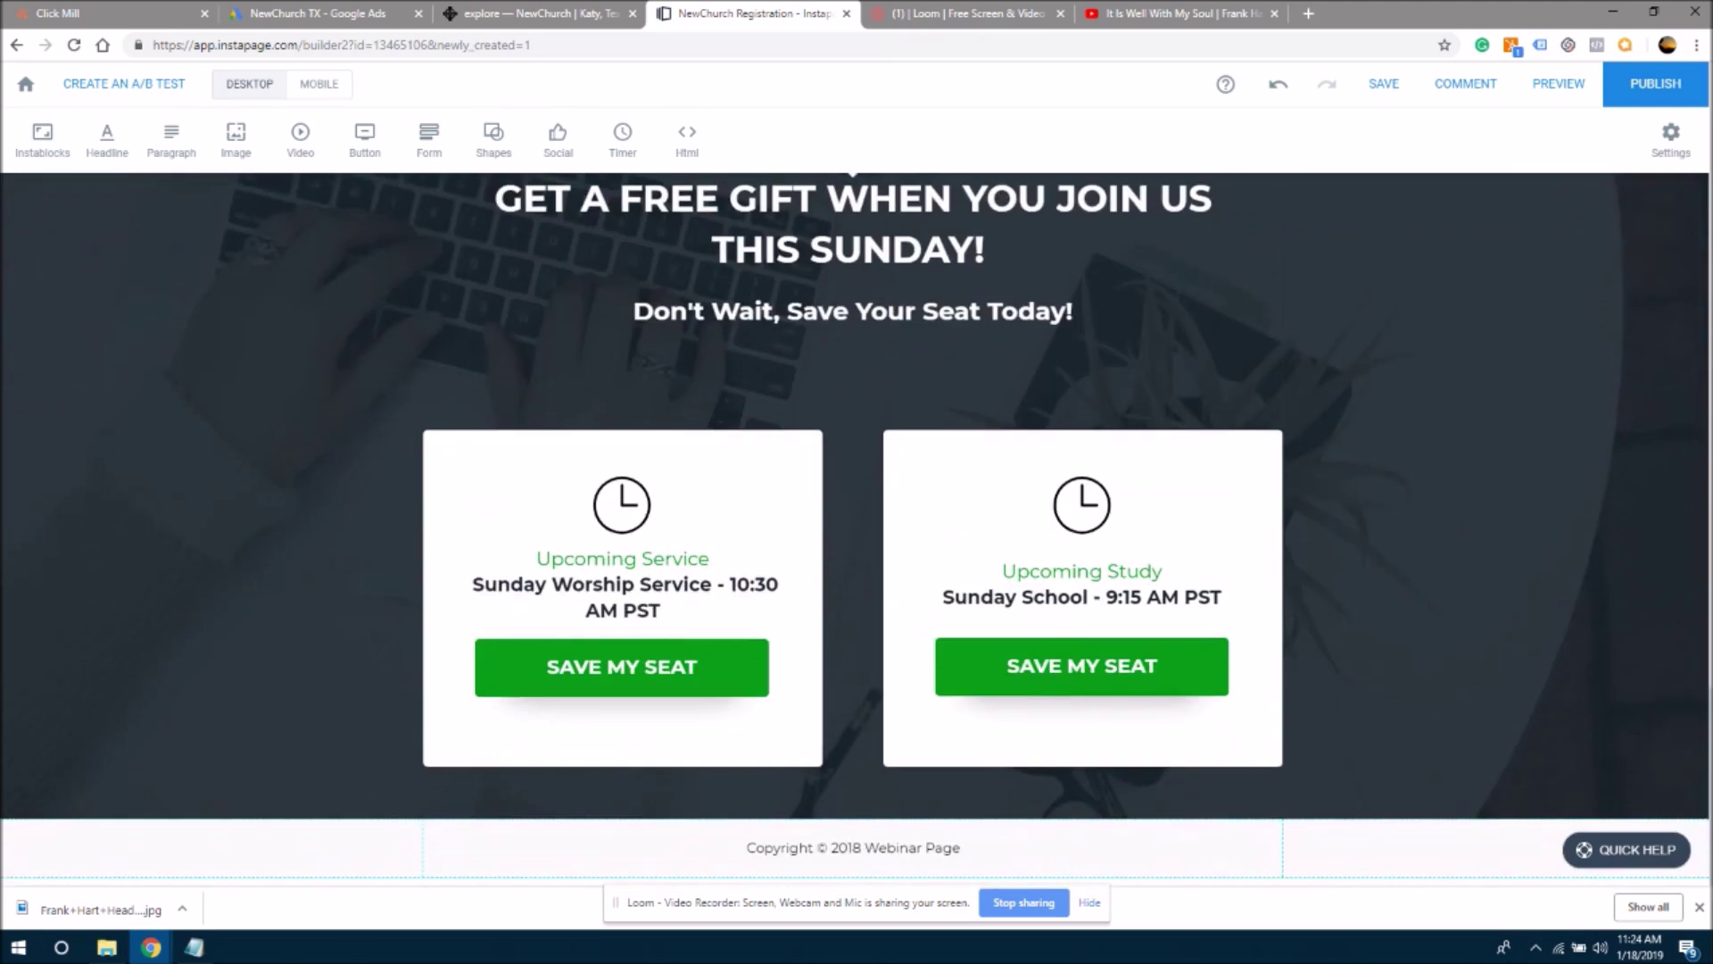
pyautogui.scroll(20, 1693, 236)
pyautogui.scroll(8, 1693, 236)
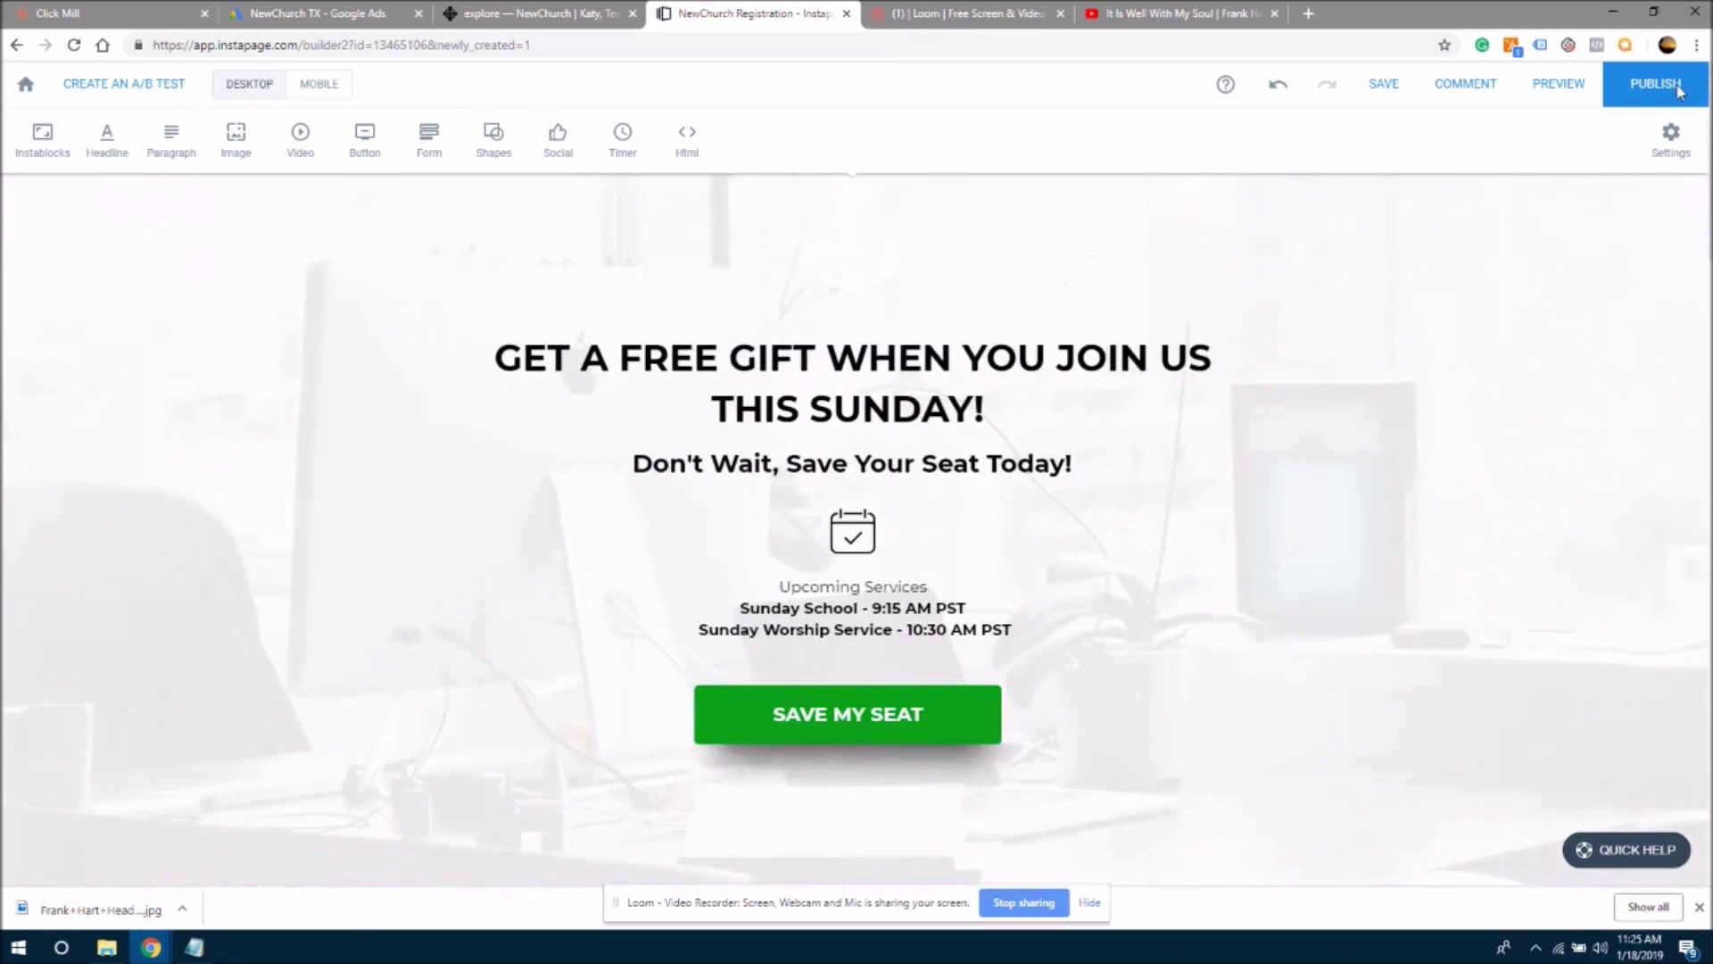
pyautogui.scroll(-8, 1517, 268)
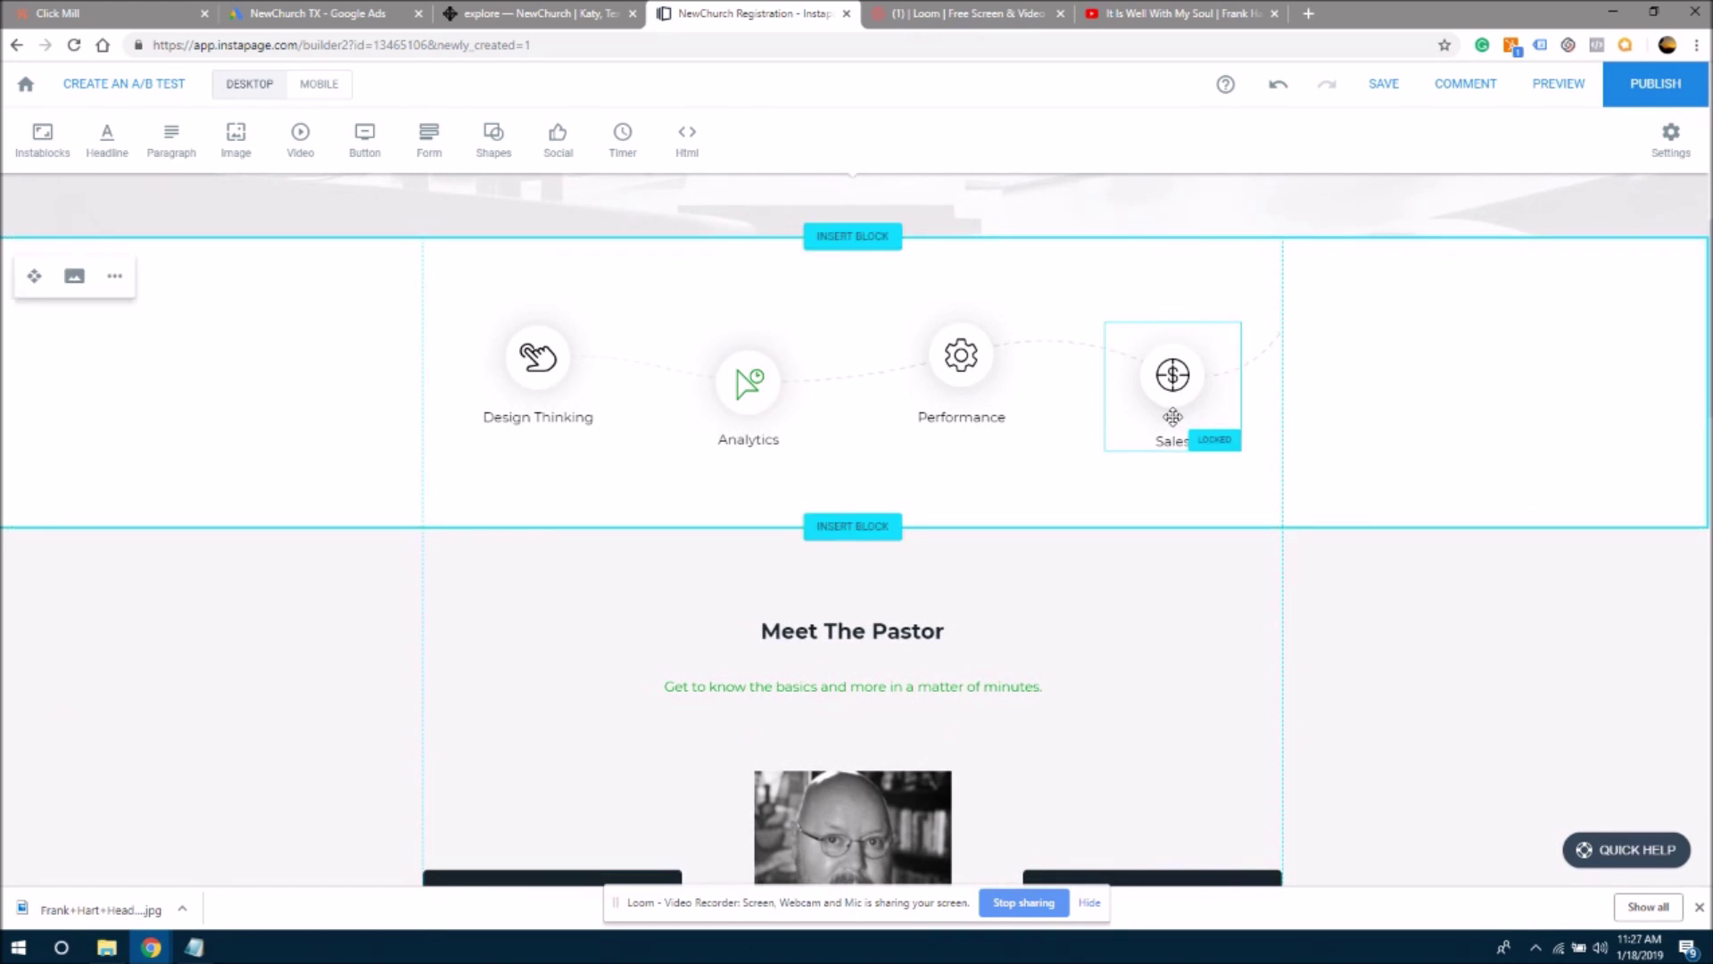
# - Delete the Sales, Performance, Analytics and Design Thinking icon groups and bring up the uploaded images library
pyautogui.click(1172, 417)
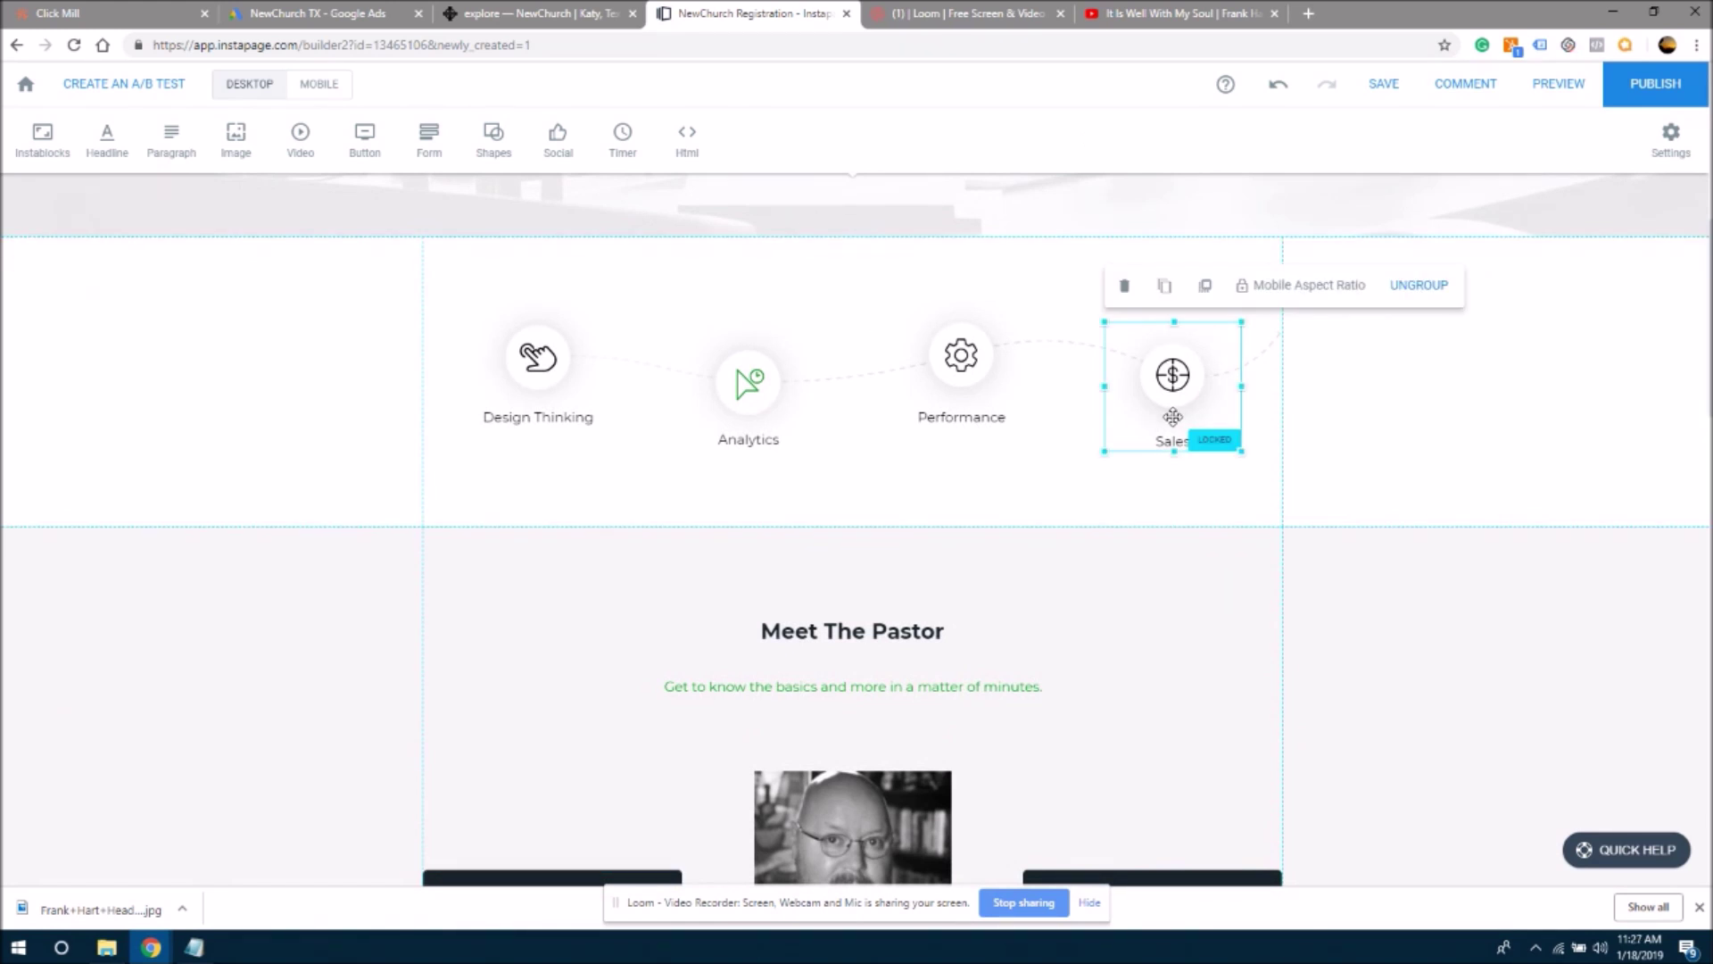
pyautogui.press('Delete')
pyautogui.click(985, 364)
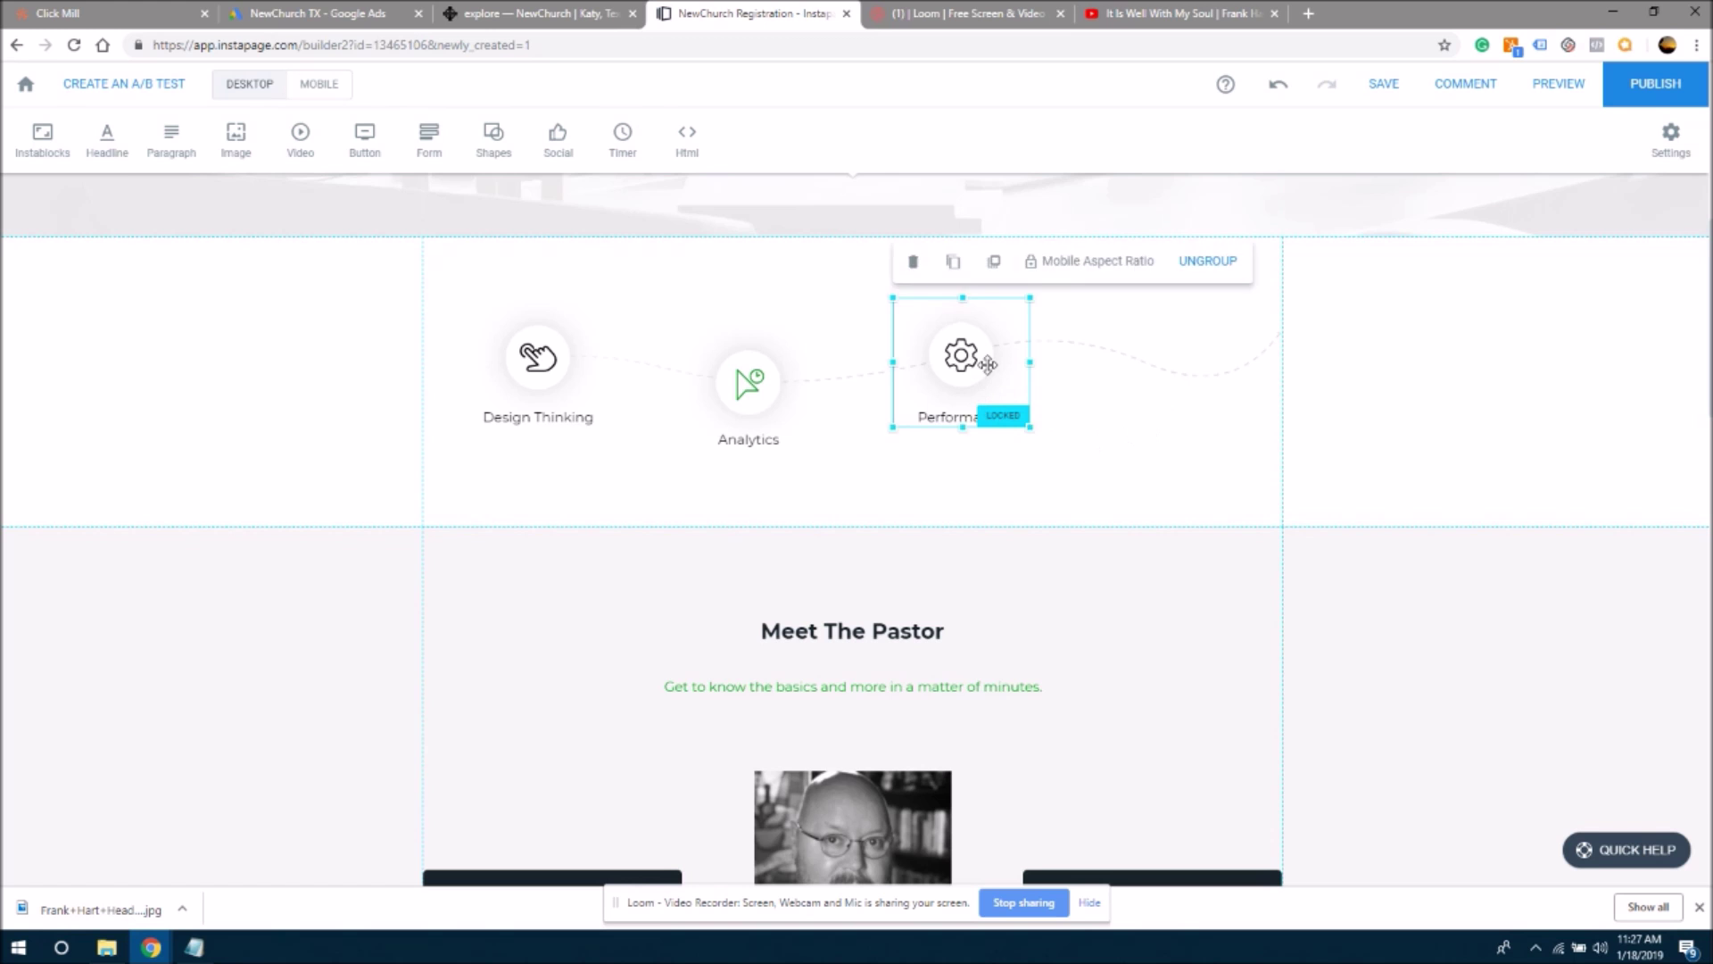
pyautogui.press('Delete')
pyautogui.click(769, 389)
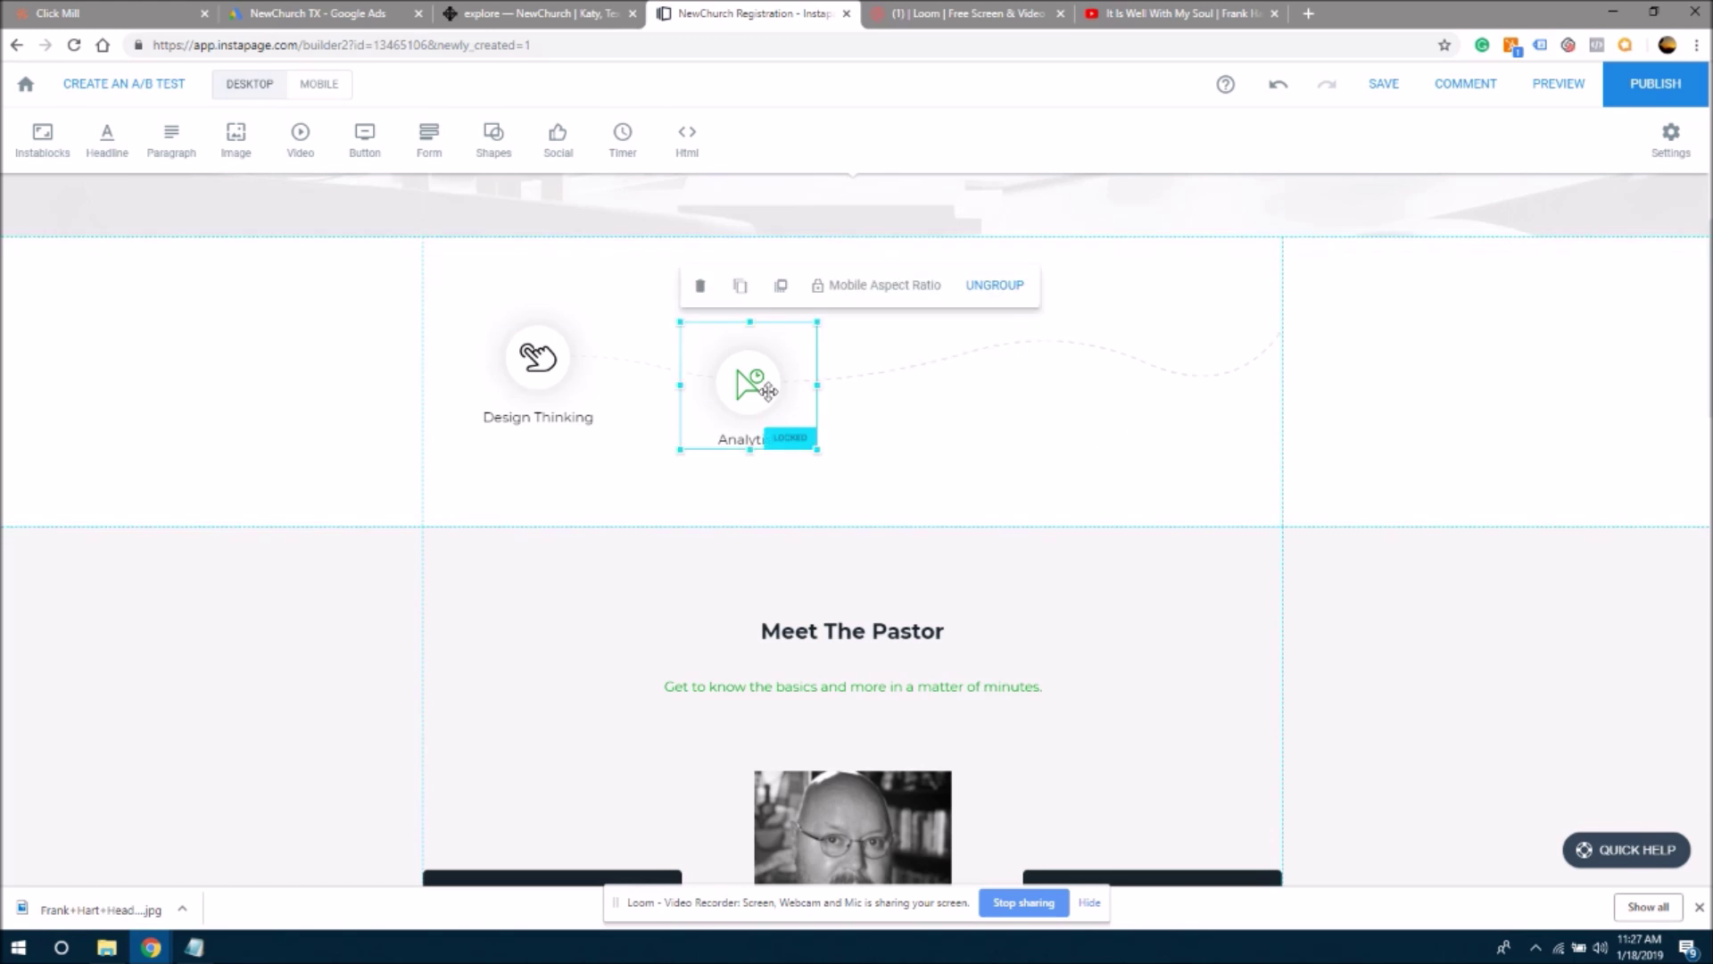
pyautogui.press('Delete')
pyautogui.click(515, 368)
pyautogui.click(515, 369)
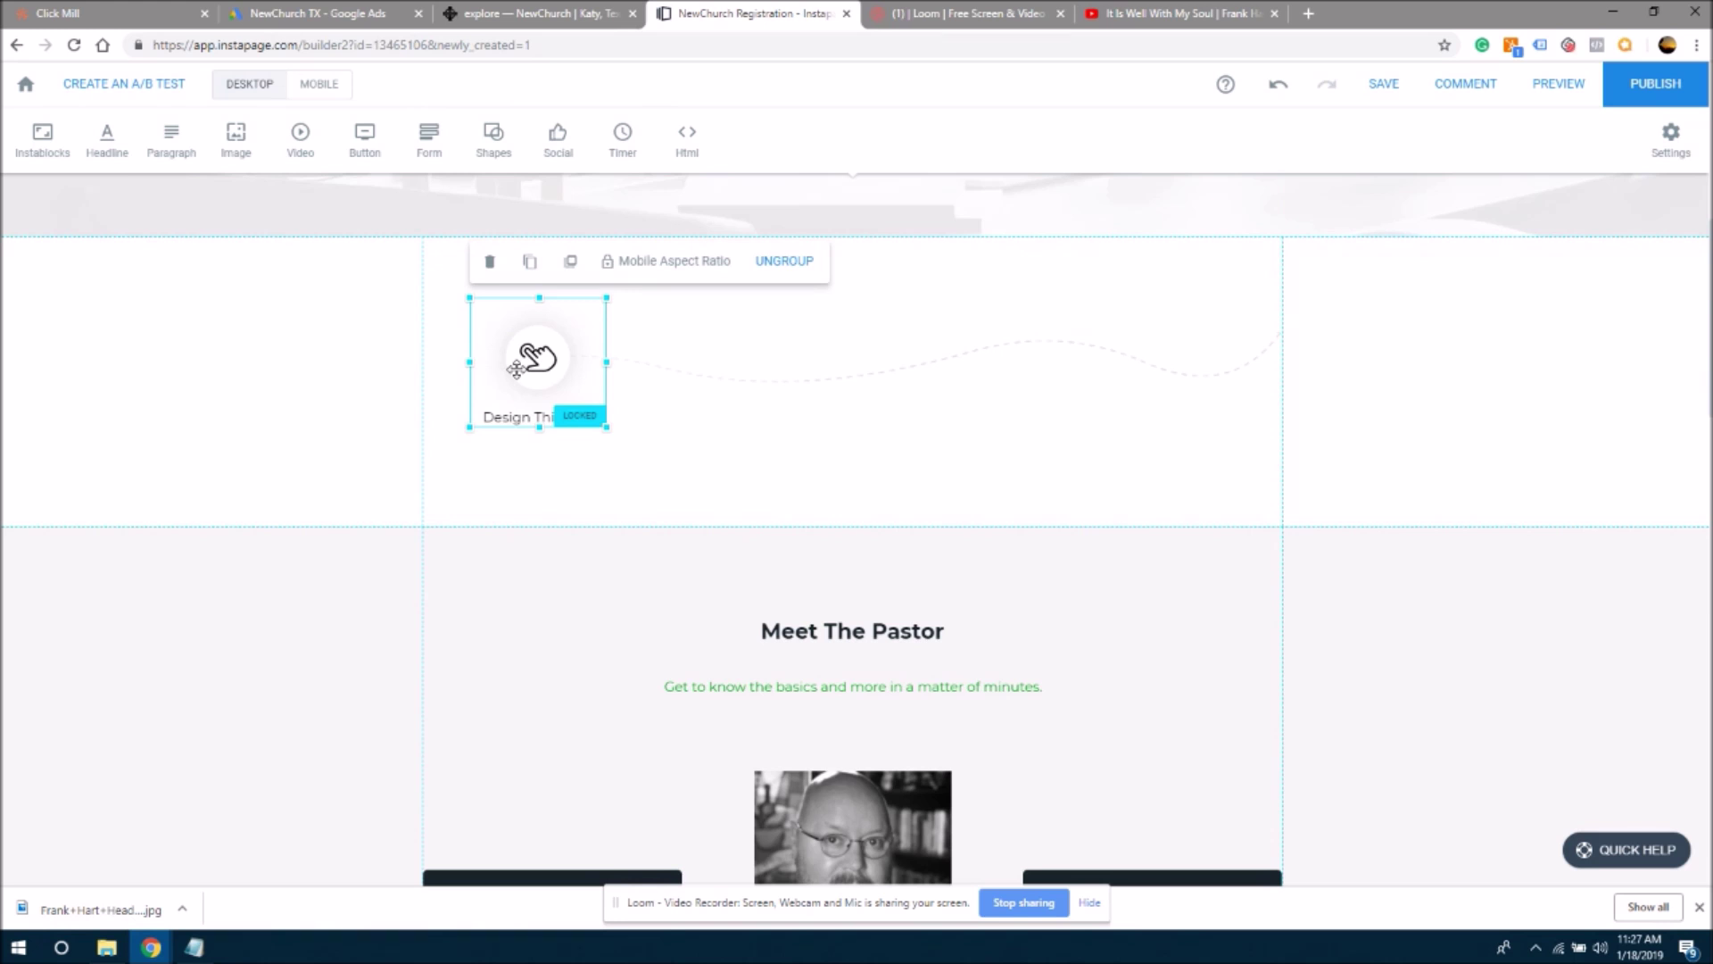
pyautogui.press('Delete')
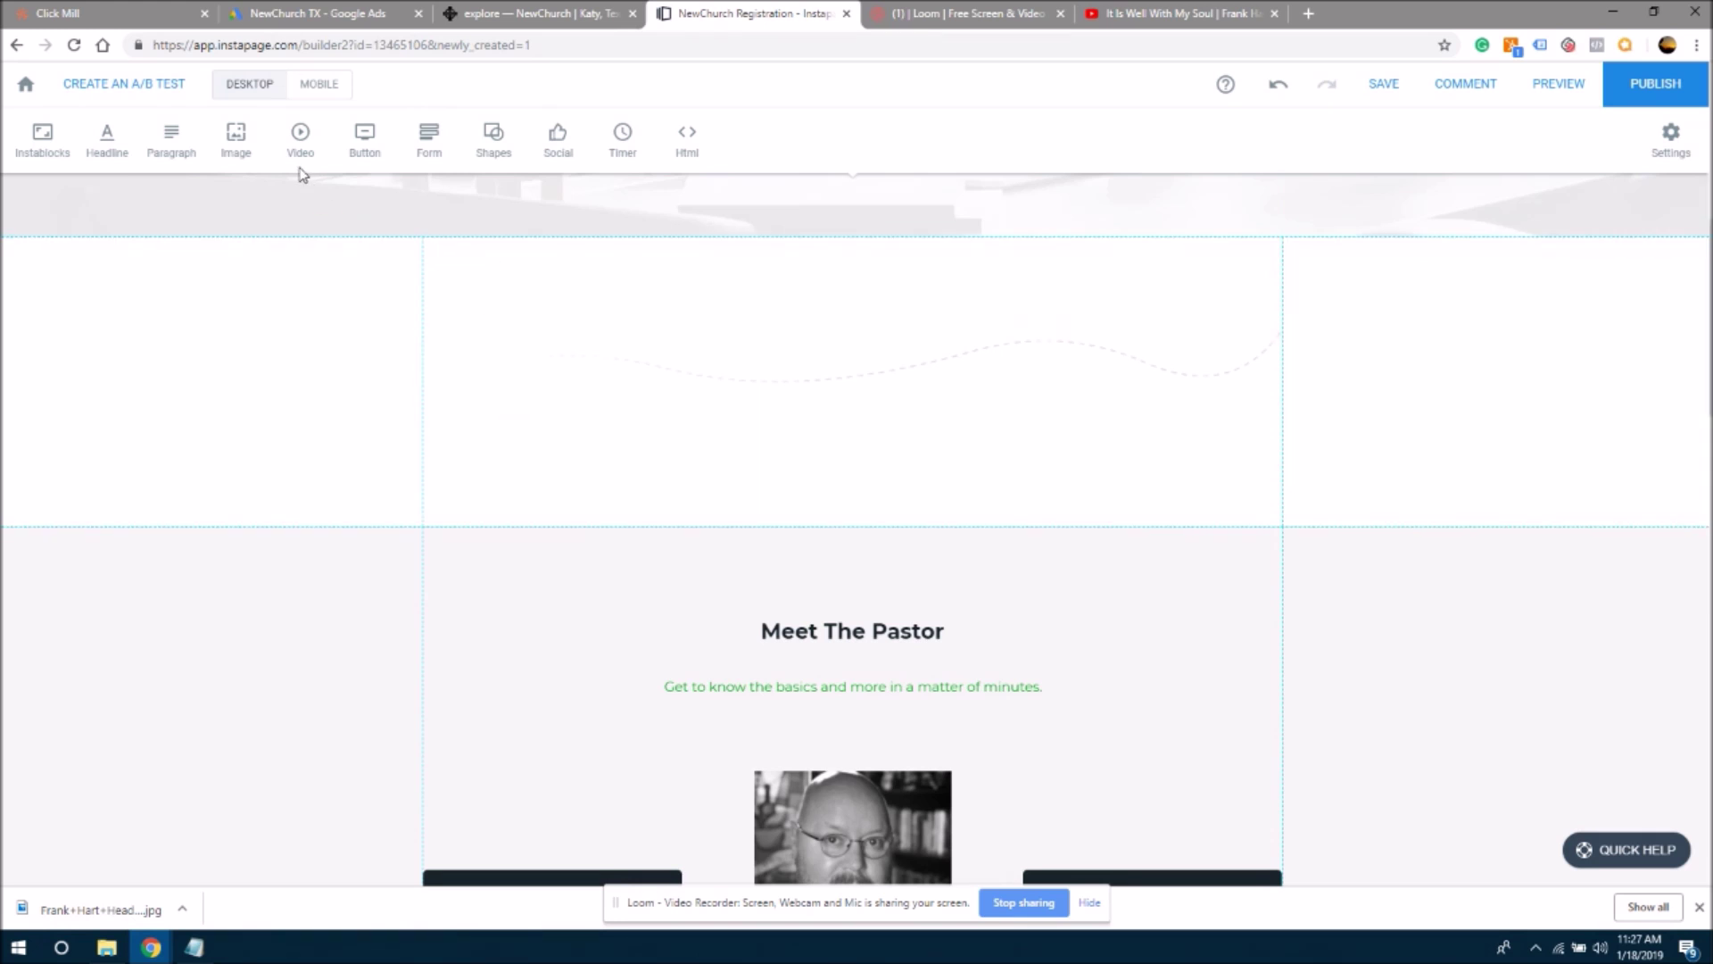
pyautogui.click(234, 142)
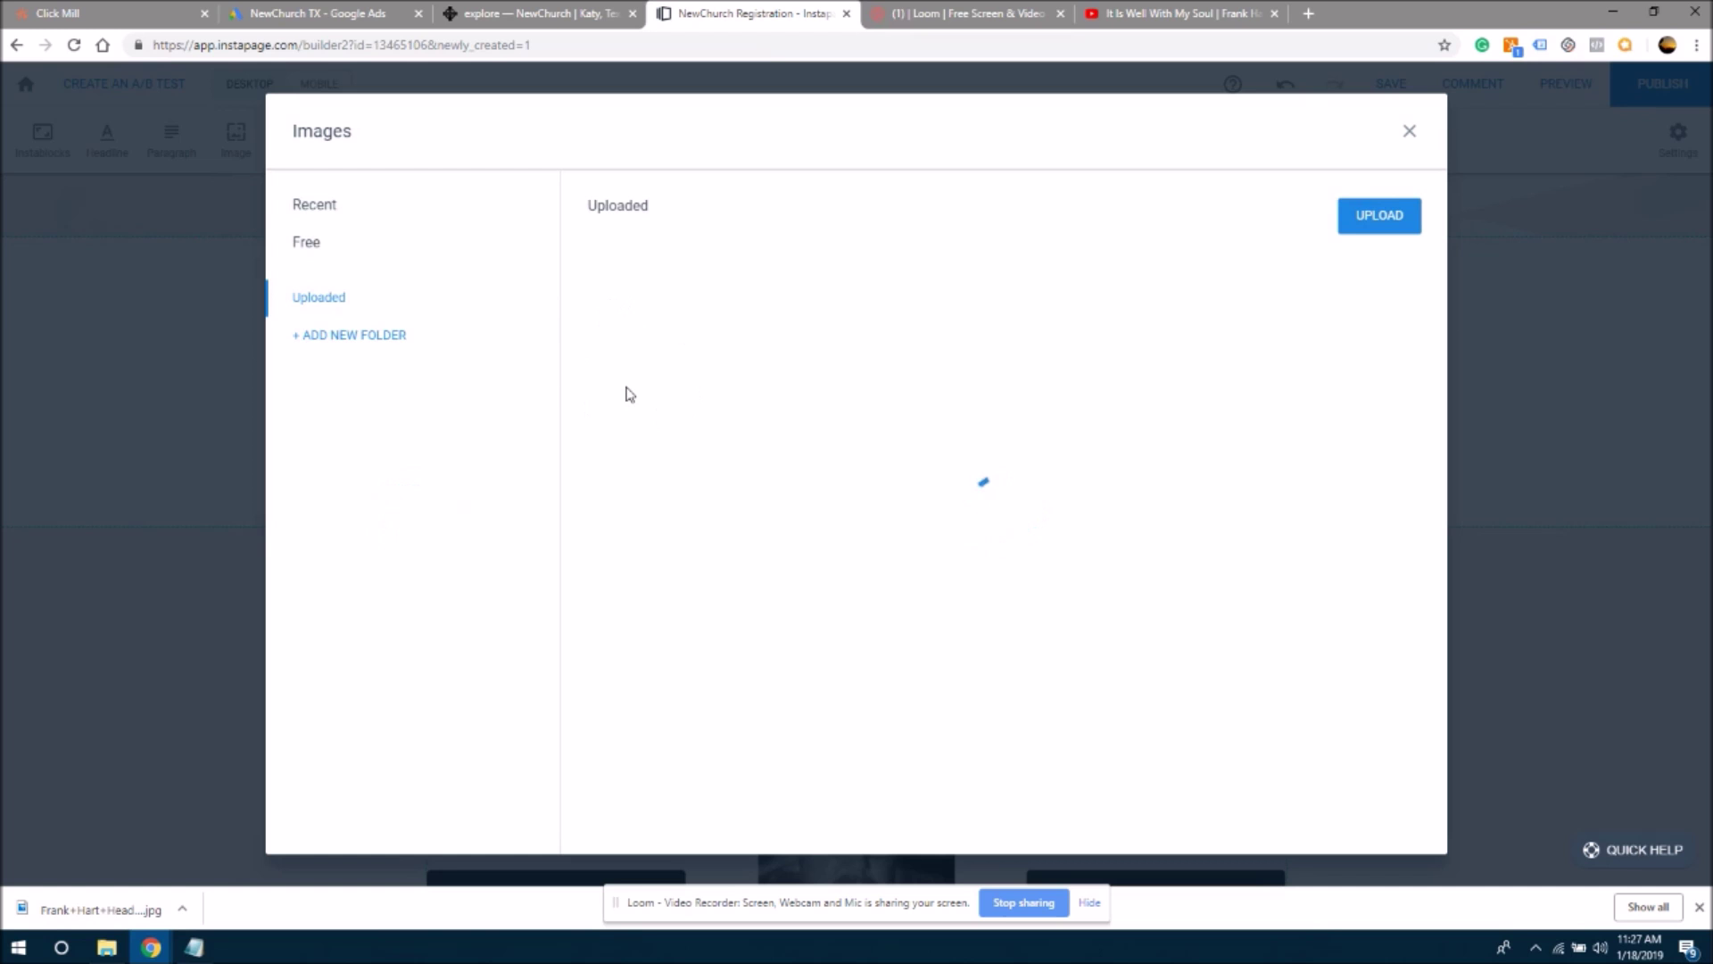
pyautogui.moveTo(650, 373)
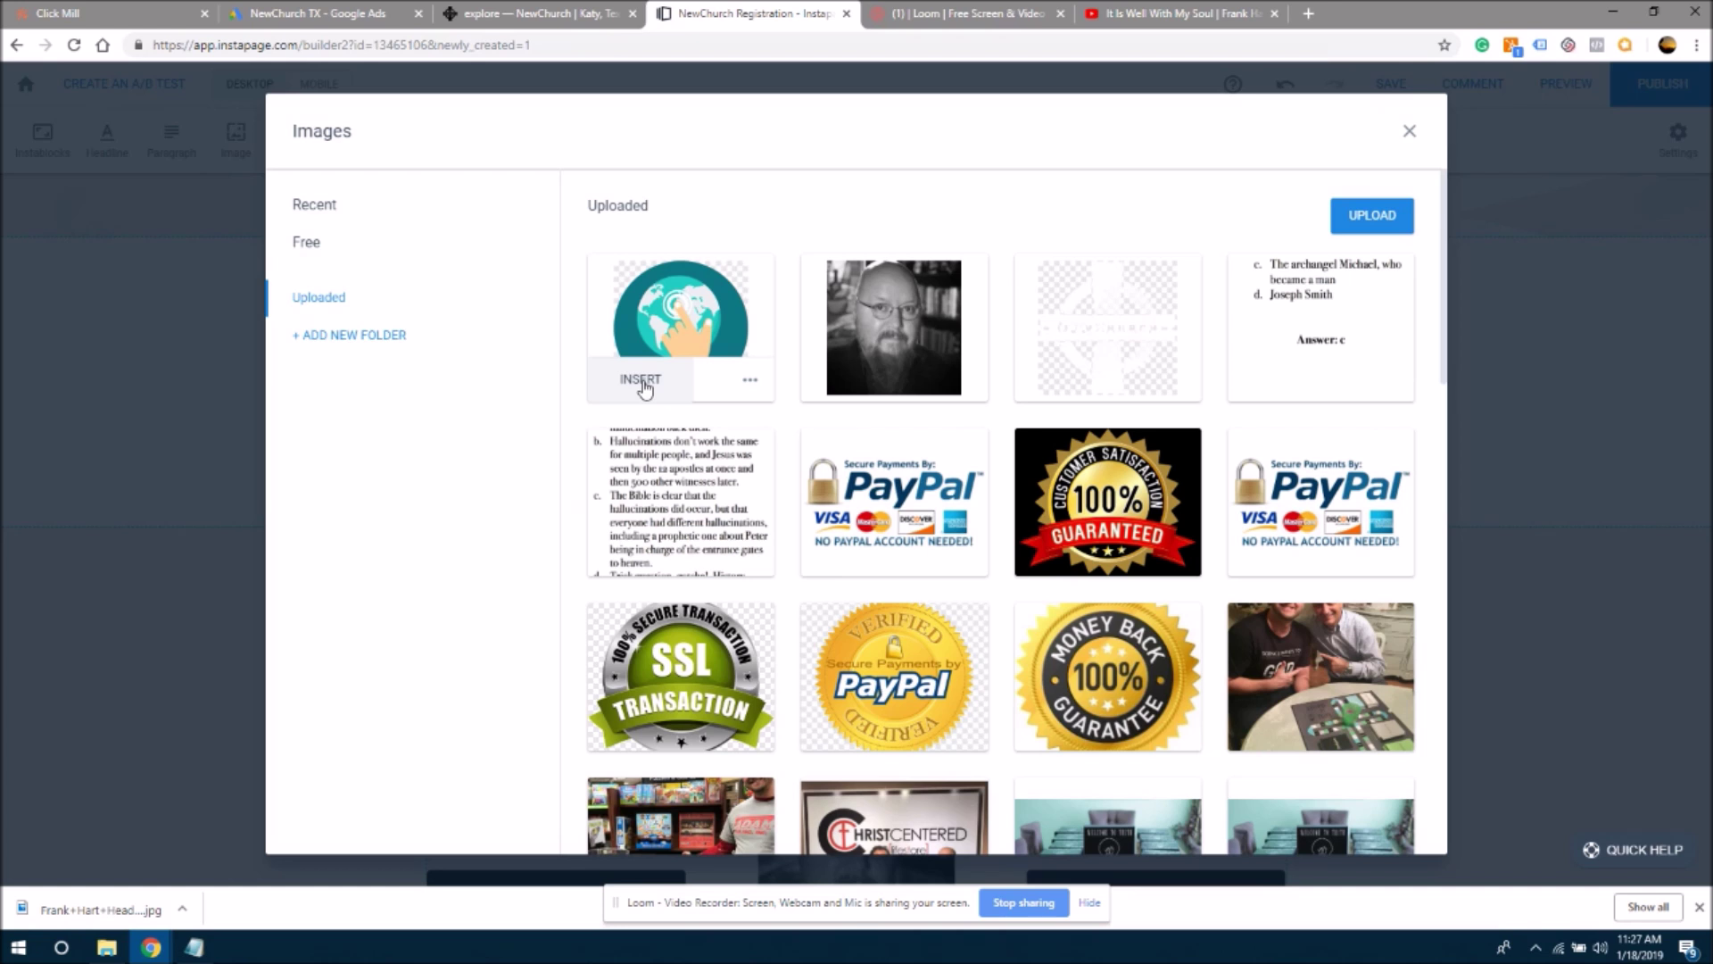
# - Insert the globe image and shrink it into a small icon in the emptied features row
pyautogui.click(642, 381)
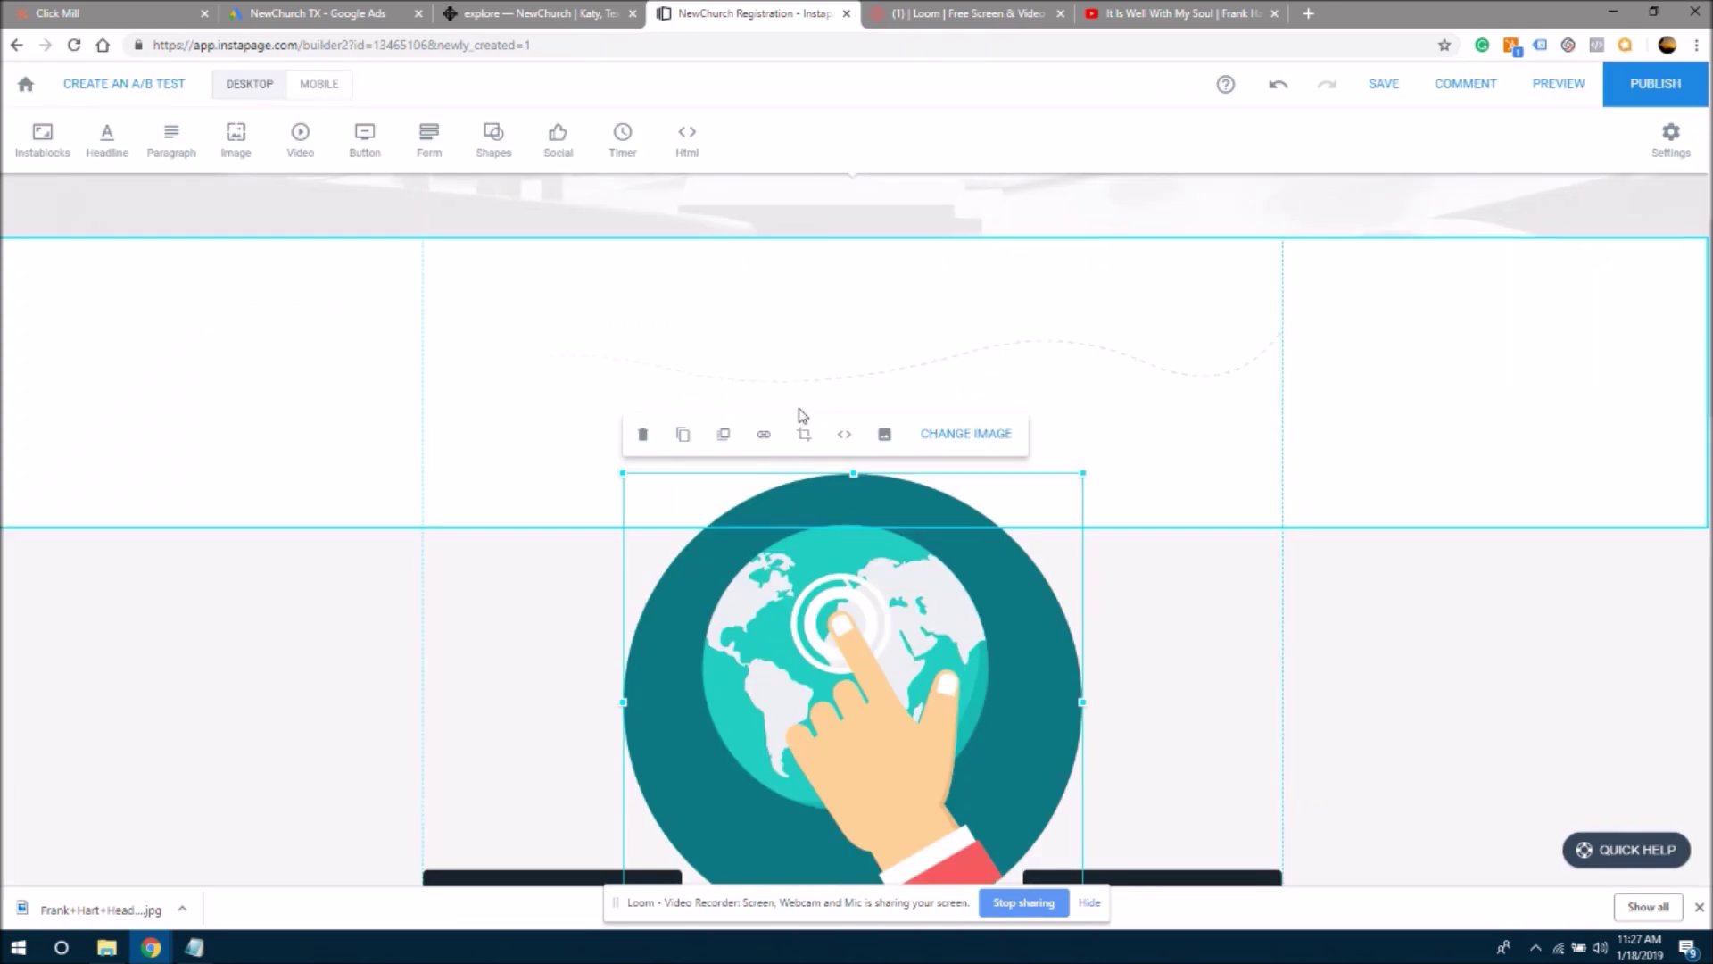
pyautogui.moveTo(929, 678); pyautogui.dragTo(747, 469)
pyautogui.moveTo(892, 279); pyautogui.dragTo(559, 372)
pyautogui.click(784, 428)
# - Duplicate the Meet The Pastor headline above the features row and retype it as 'Location'
pyautogui.click(826, 405)
pyautogui.click(852, 634)
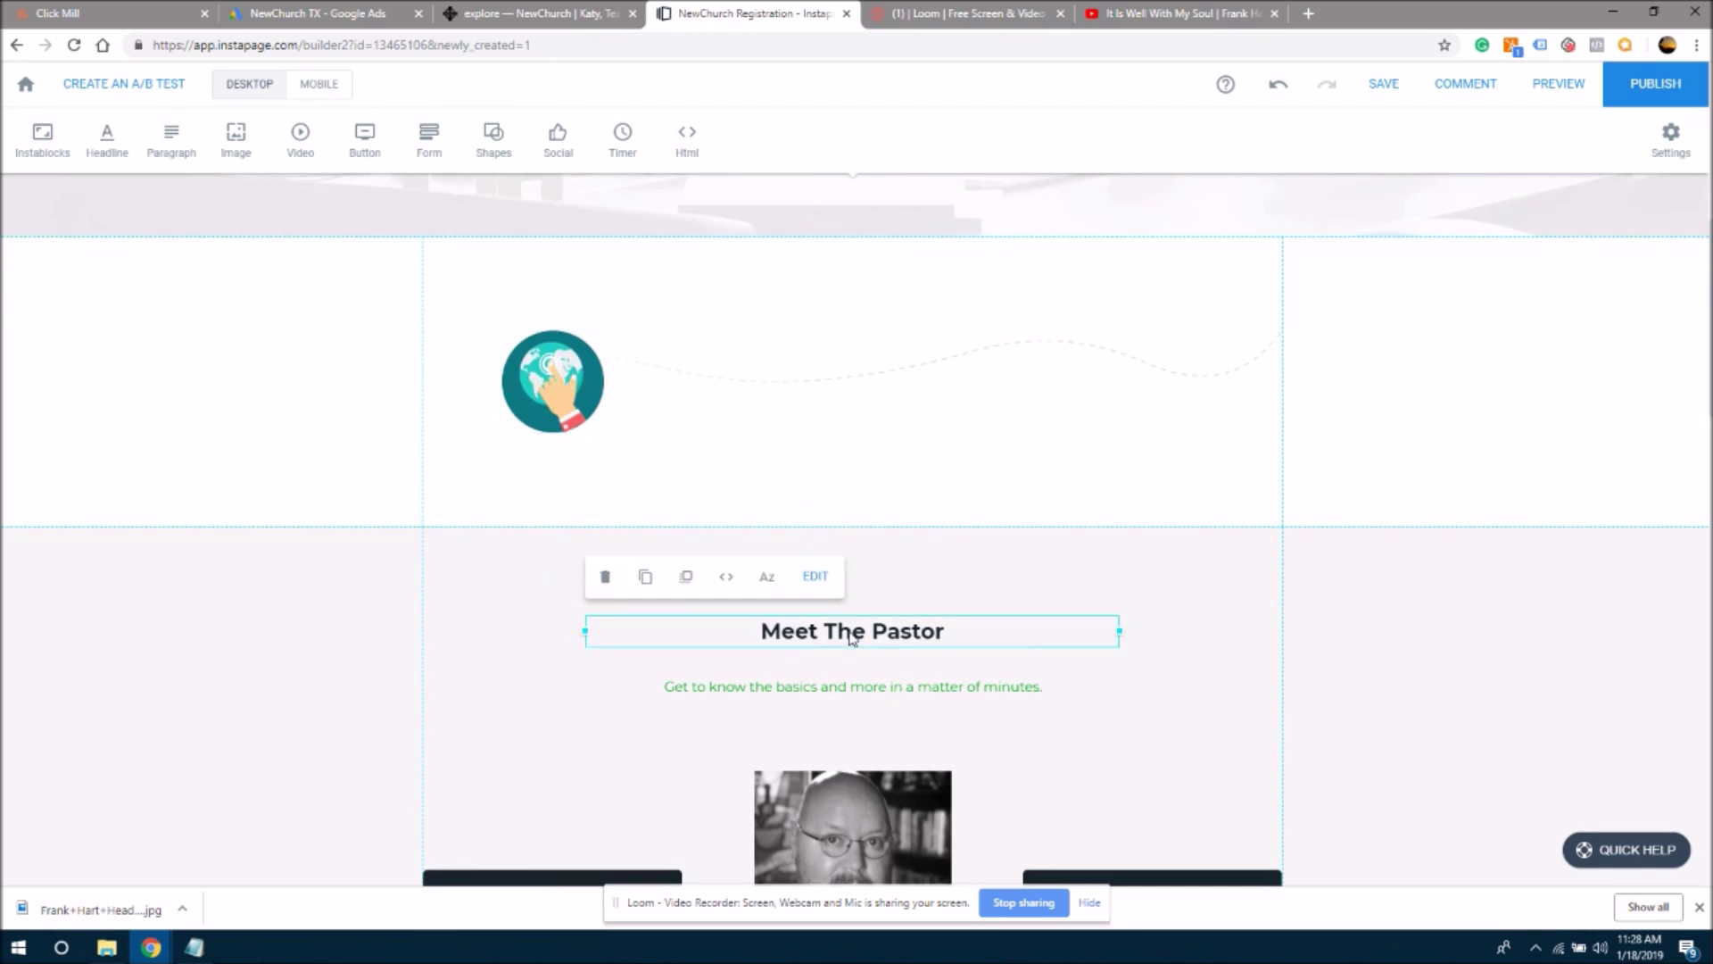
pyautogui.click(644, 578)
pyautogui.moveTo(805, 658); pyautogui.dragTo(824, 277)
pyautogui.doubleClick(834, 277)
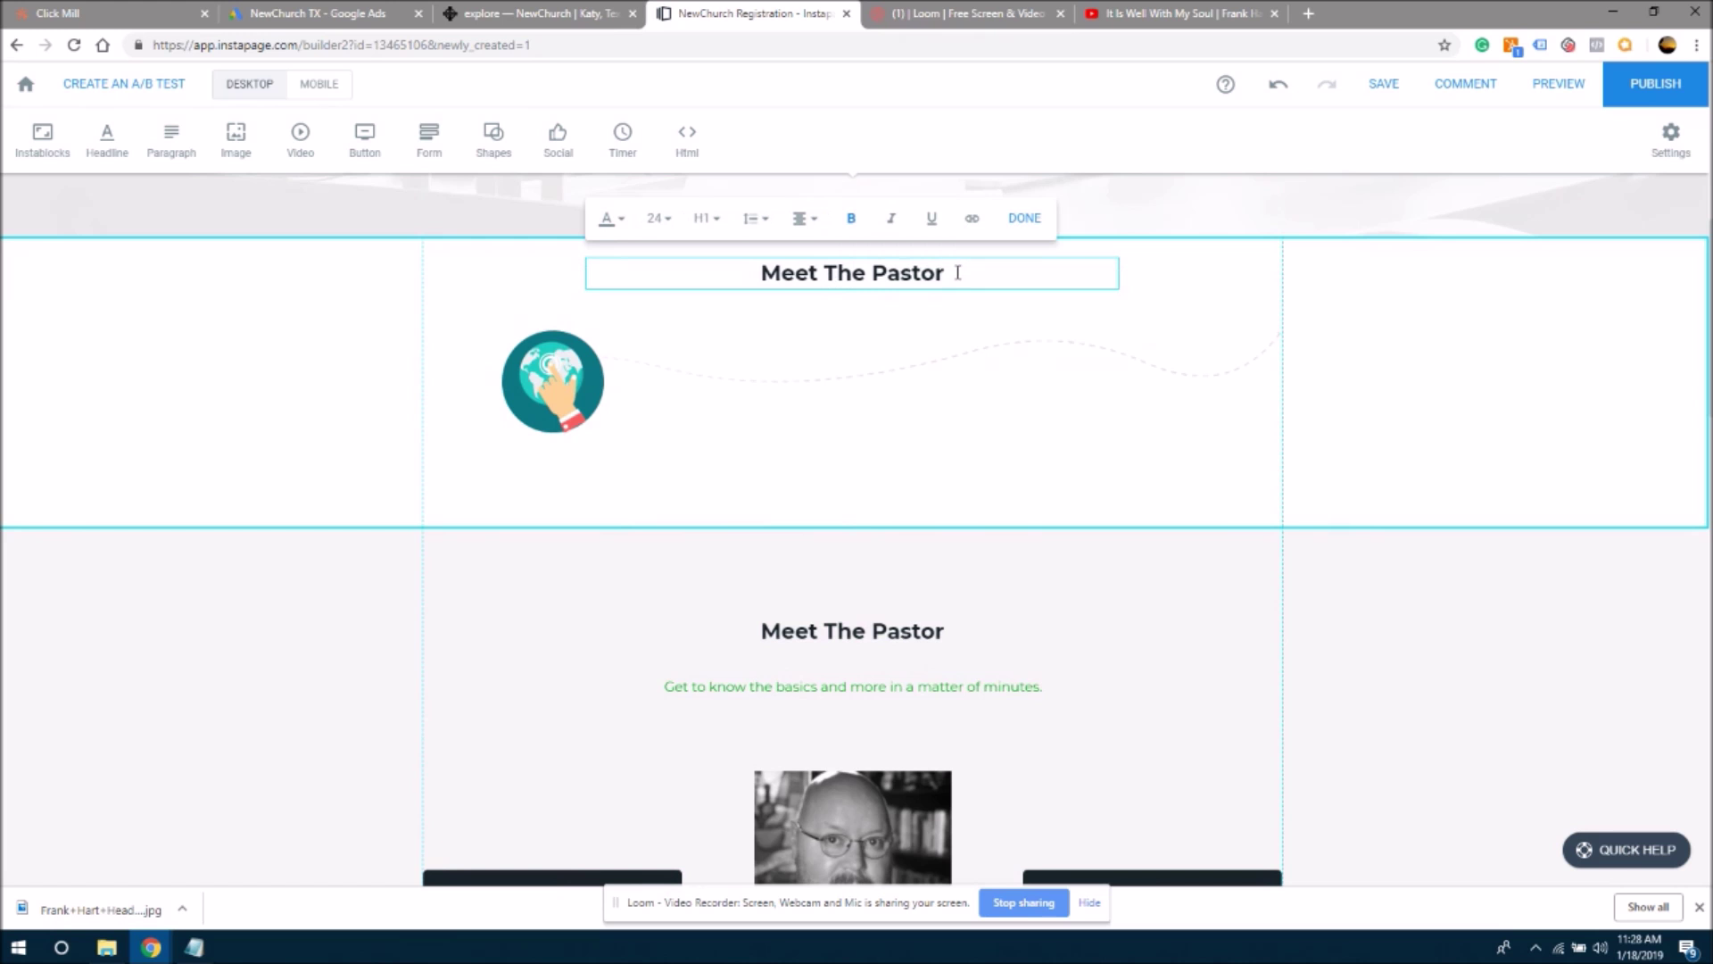
pyautogui.moveTo(957, 272); pyautogui.dragTo(730, 281)
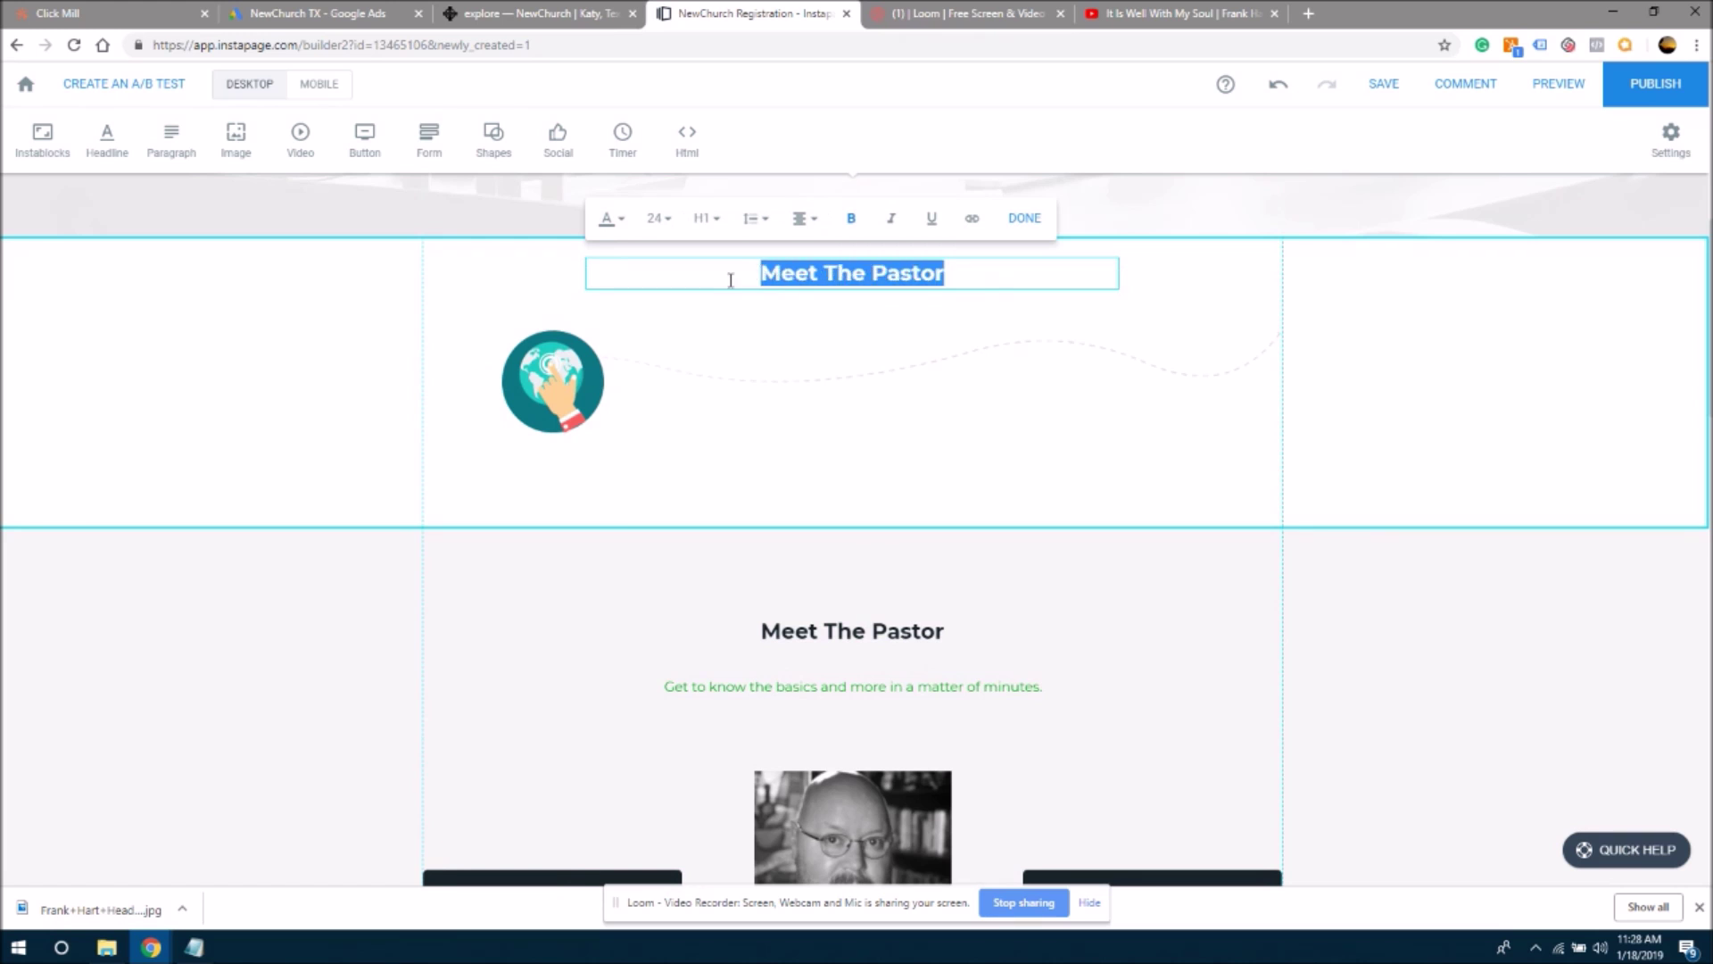
pyautogui.write('Location')
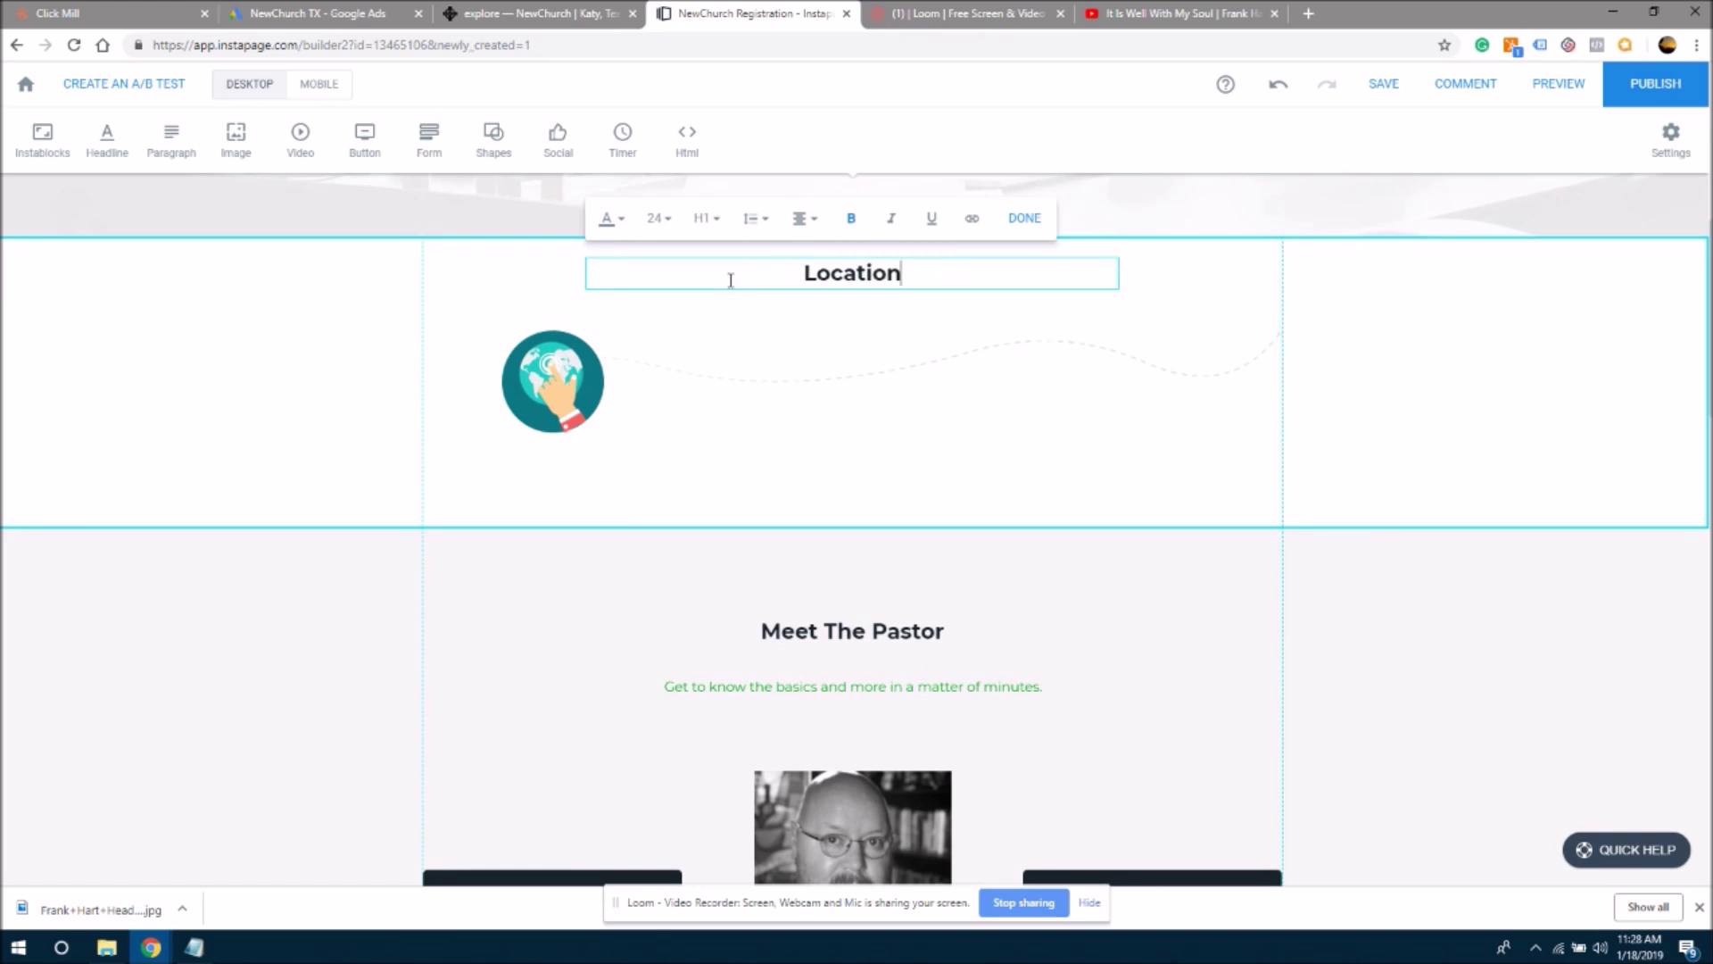
pyautogui.click(764, 387)
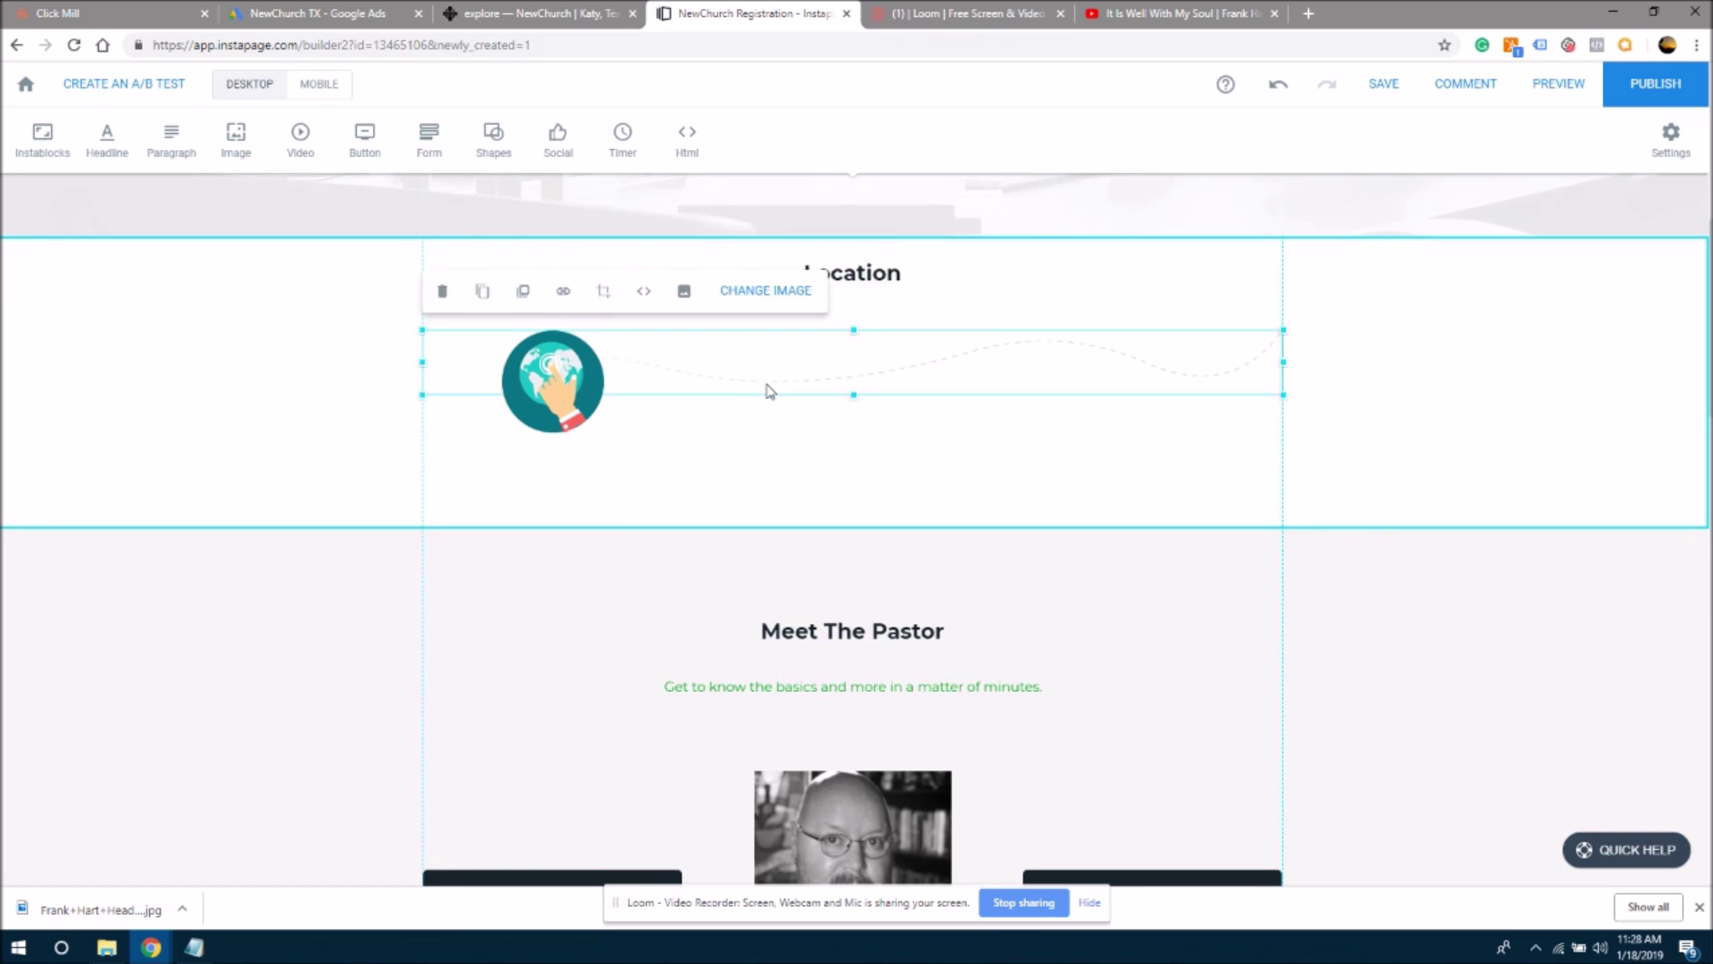
# - Copy the four-line church address from the NewChurch site's Come and see section, leaving out the phone number
pyautogui.click(446, 18)
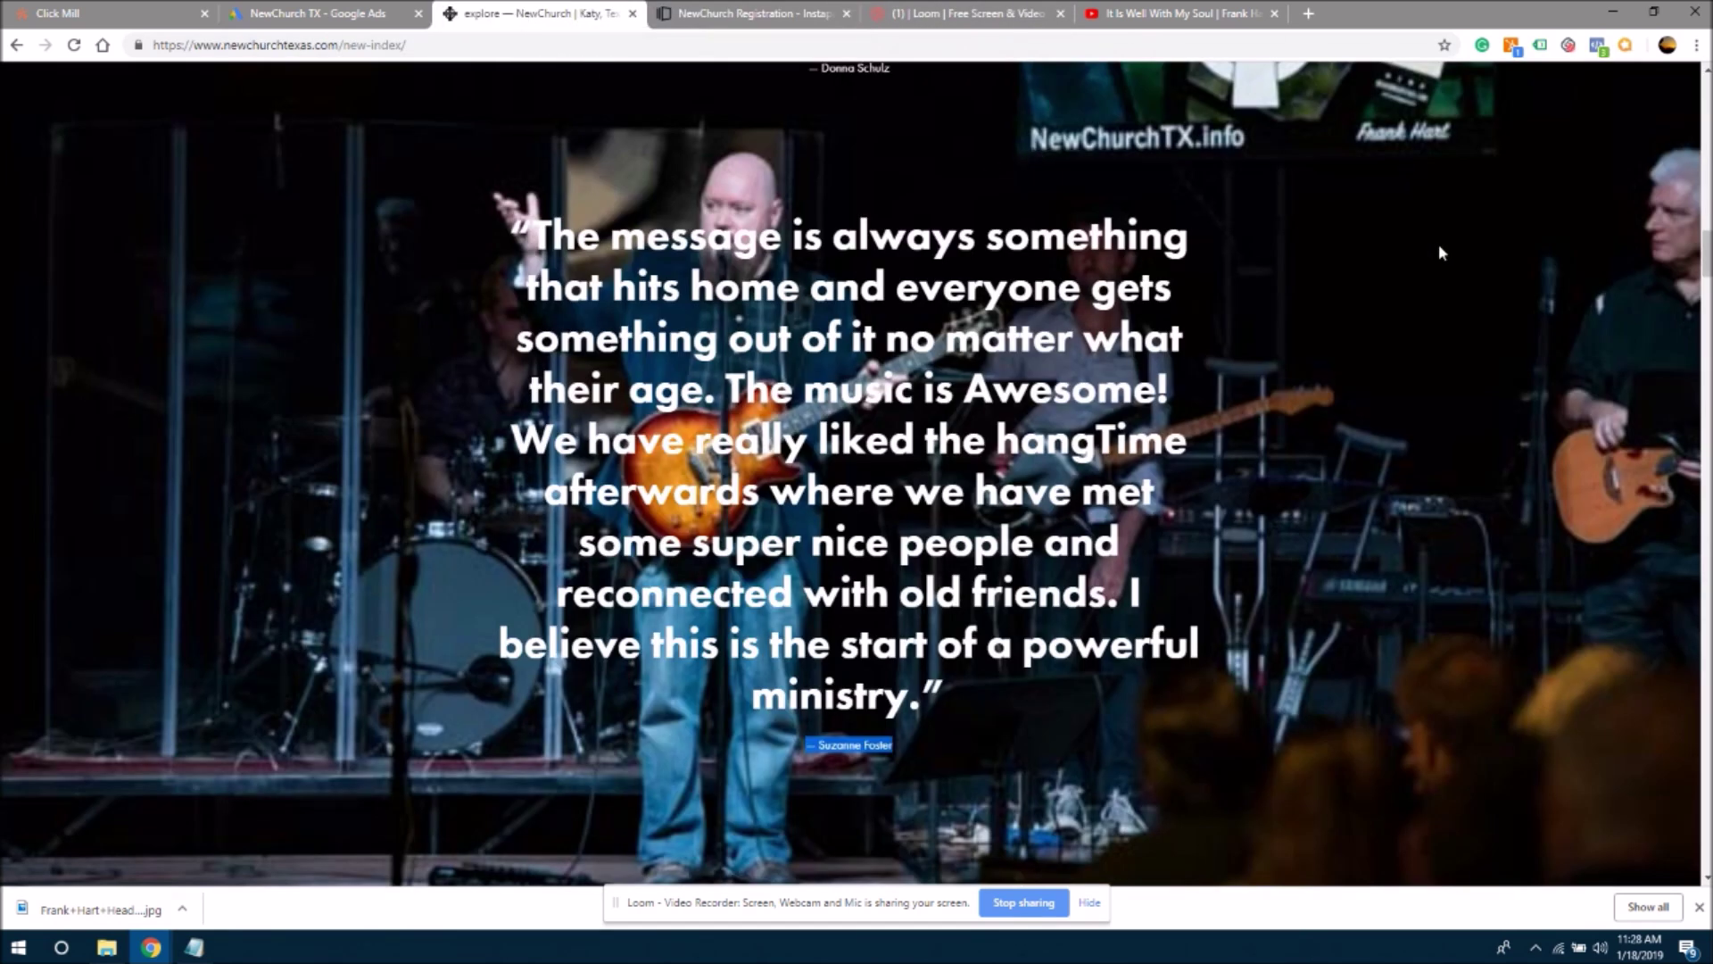
pyautogui.moveTo(1705, 247); pyautogui.dragTo(1704, 769)
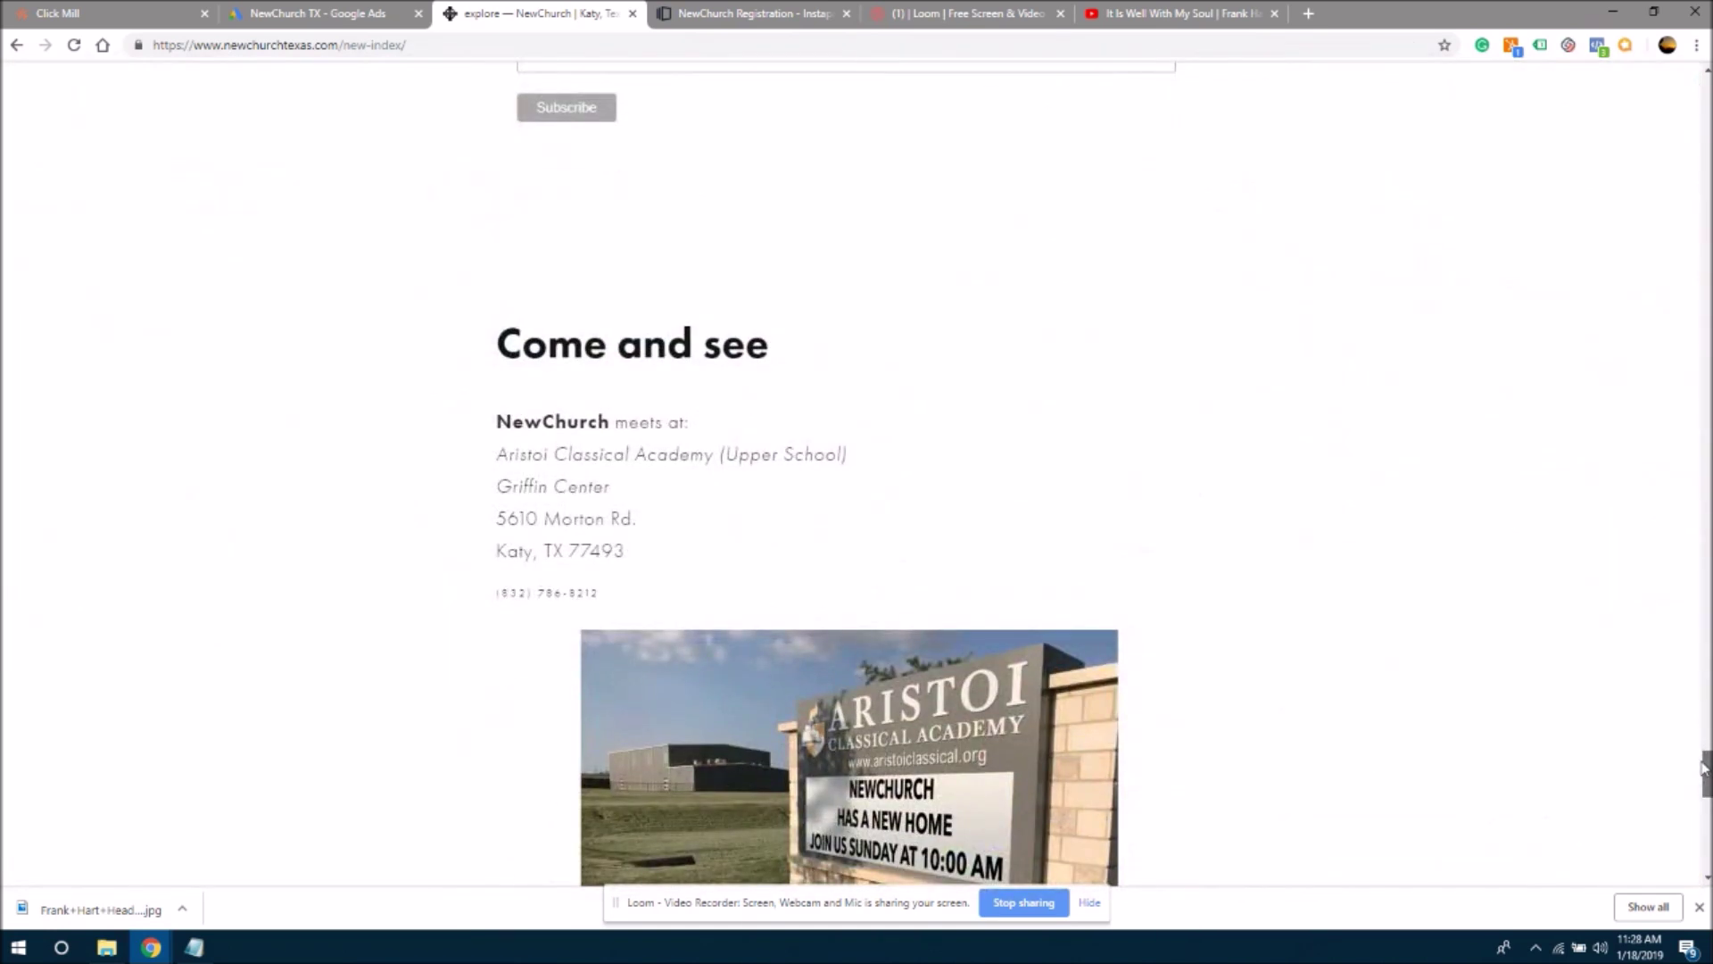
pyautogui.moveTo(503, 455); pyautogui.dragTo(618, 592)
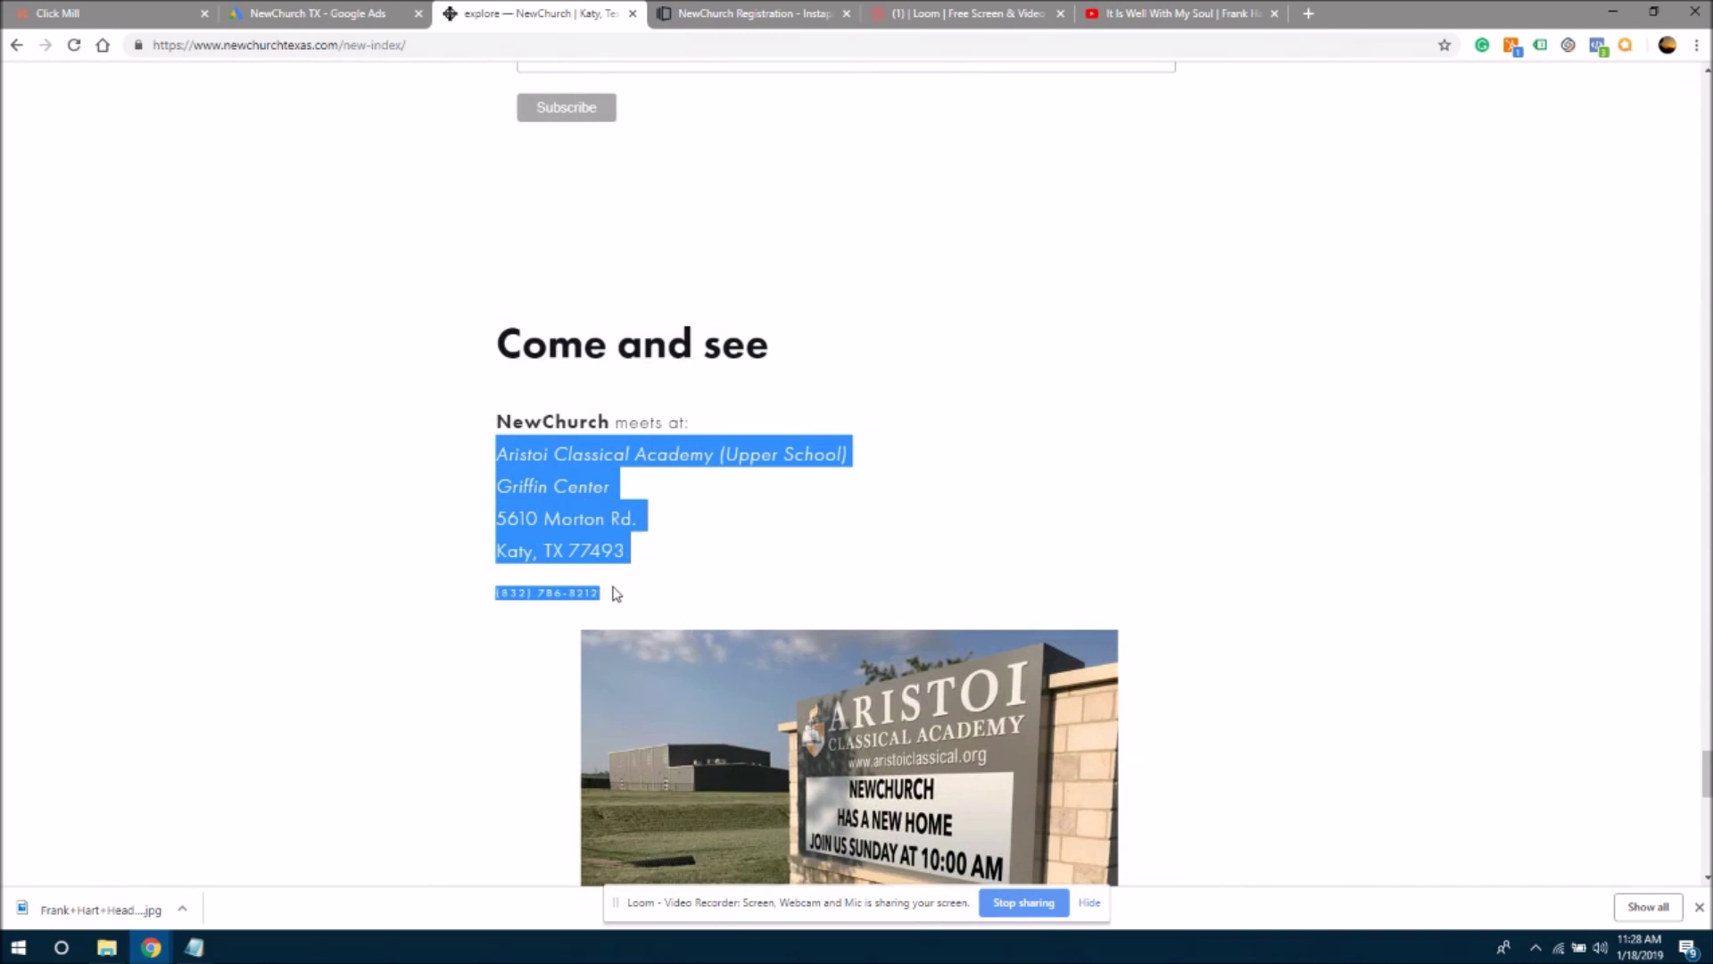
pyautogui.moveTo(641, 566); pyautogui.dragTo(499, 465)
pyautogui.hotkey('ctrl', 'c')
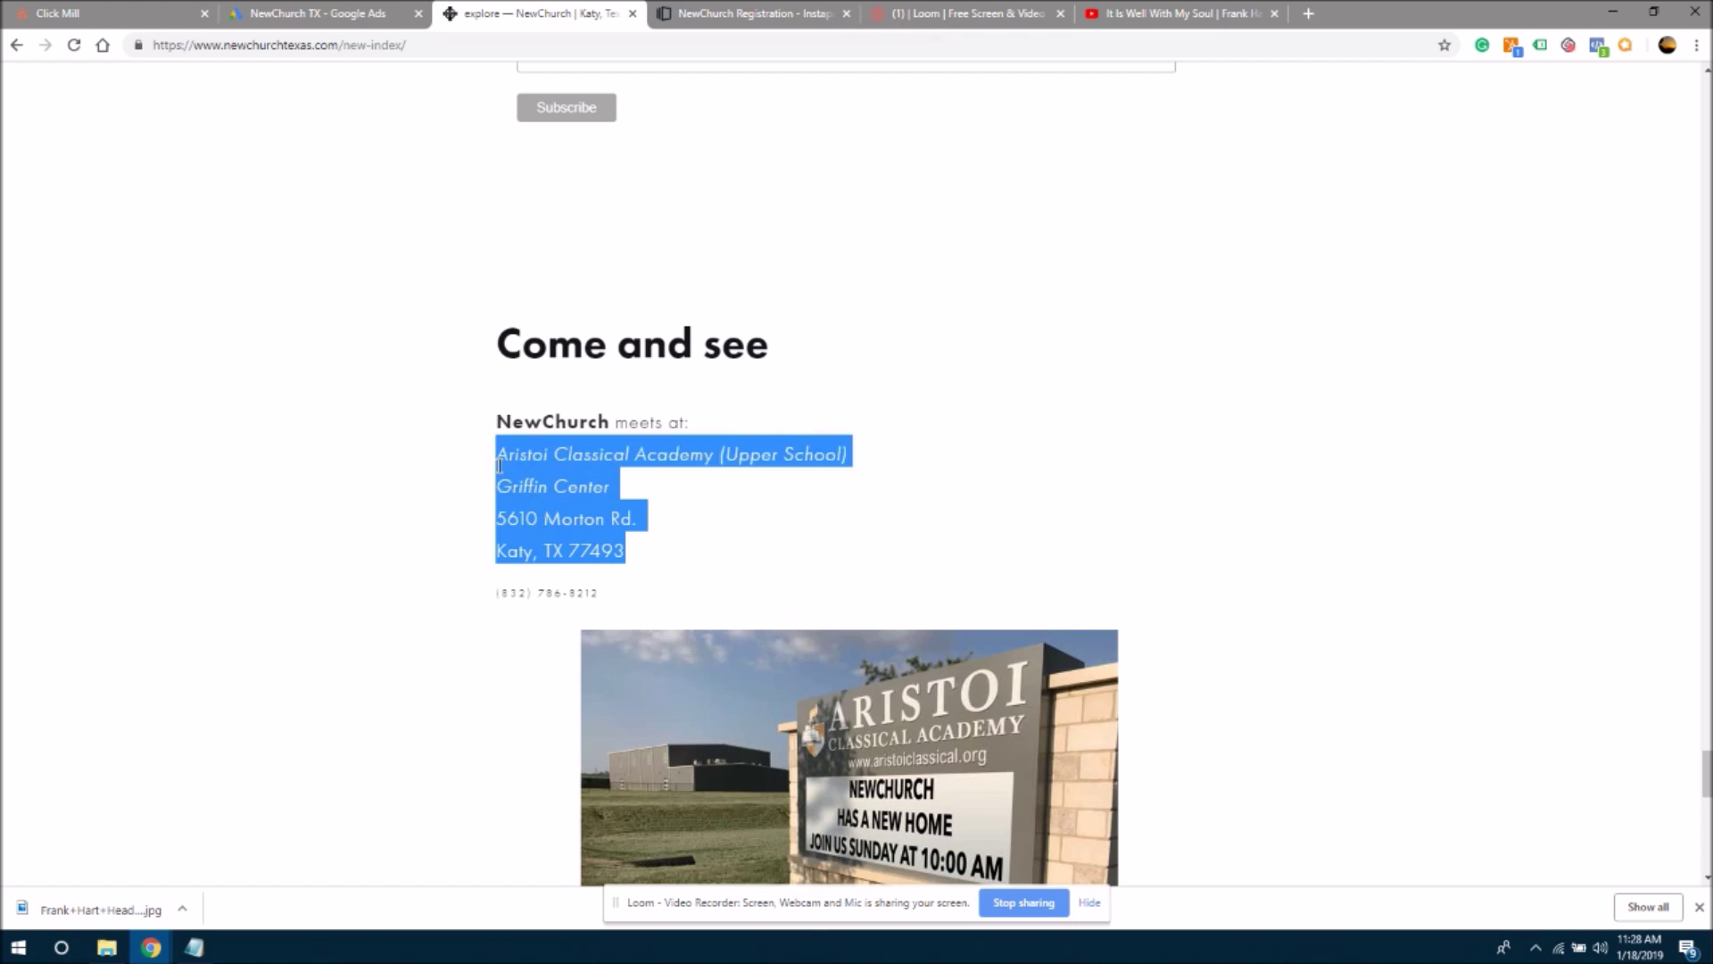
pyautogui.hotkey('ctrl', 'Tab')
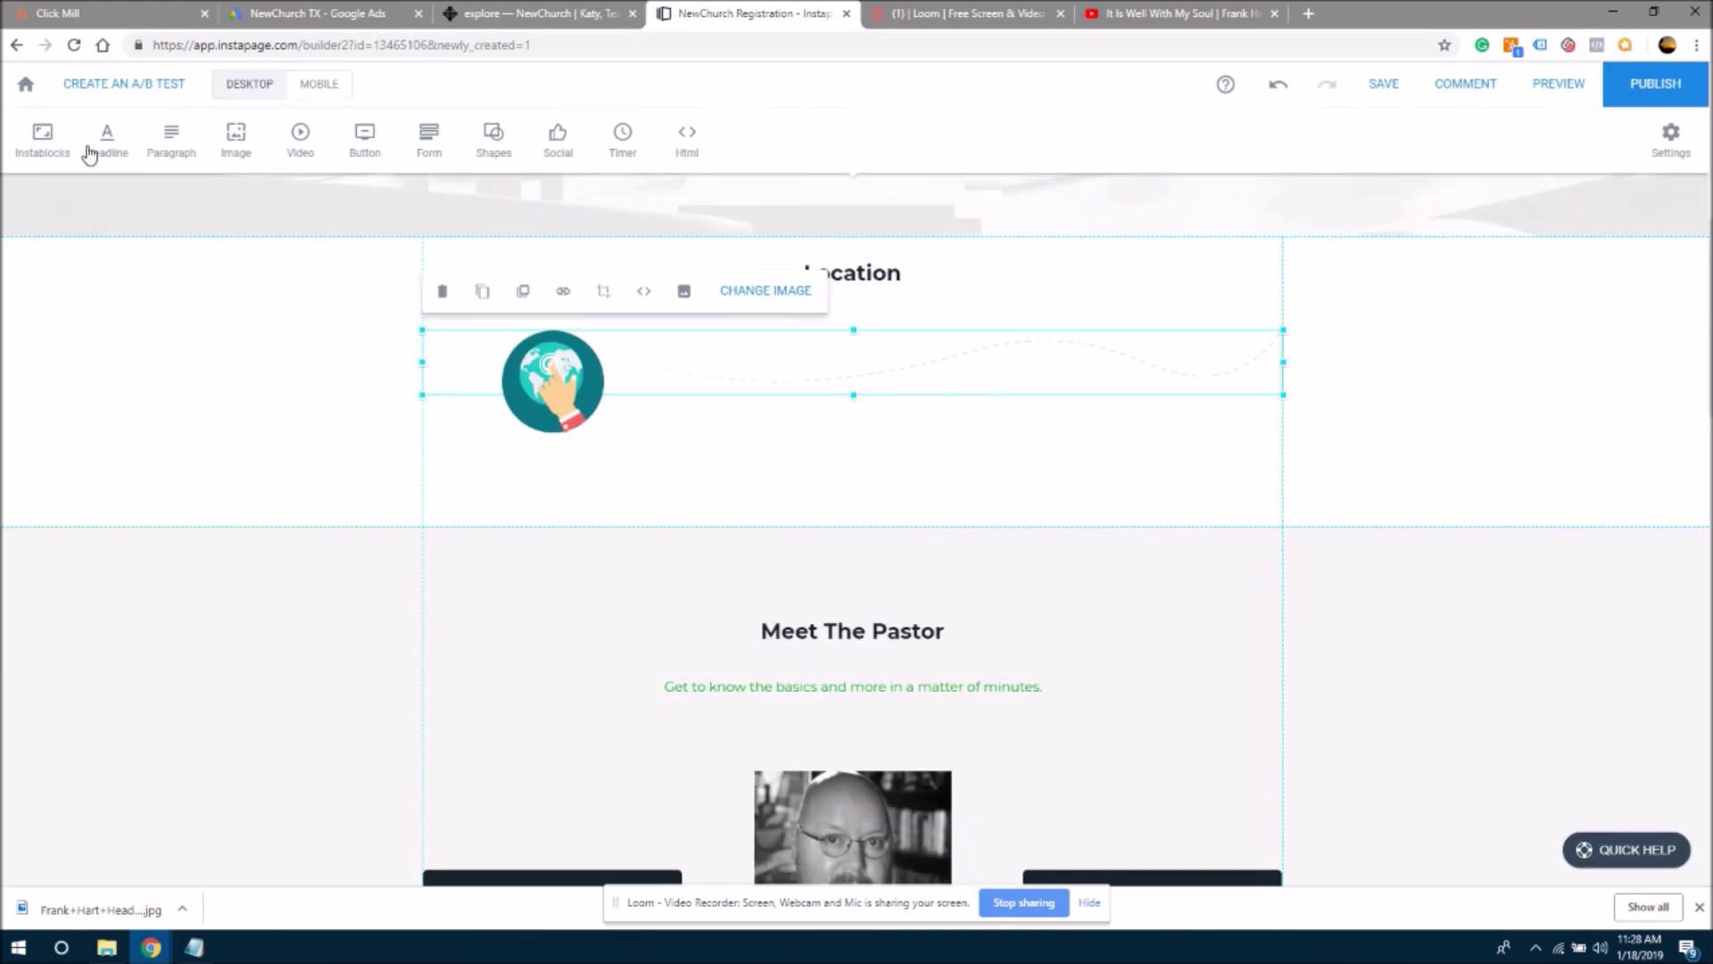
# - Add a paragraph holding the pasted church address beside the globe, then reposition and slightly shrink the globe
pyautogui.click(172, 142)
pyautogui.doubleClick(922, 504)
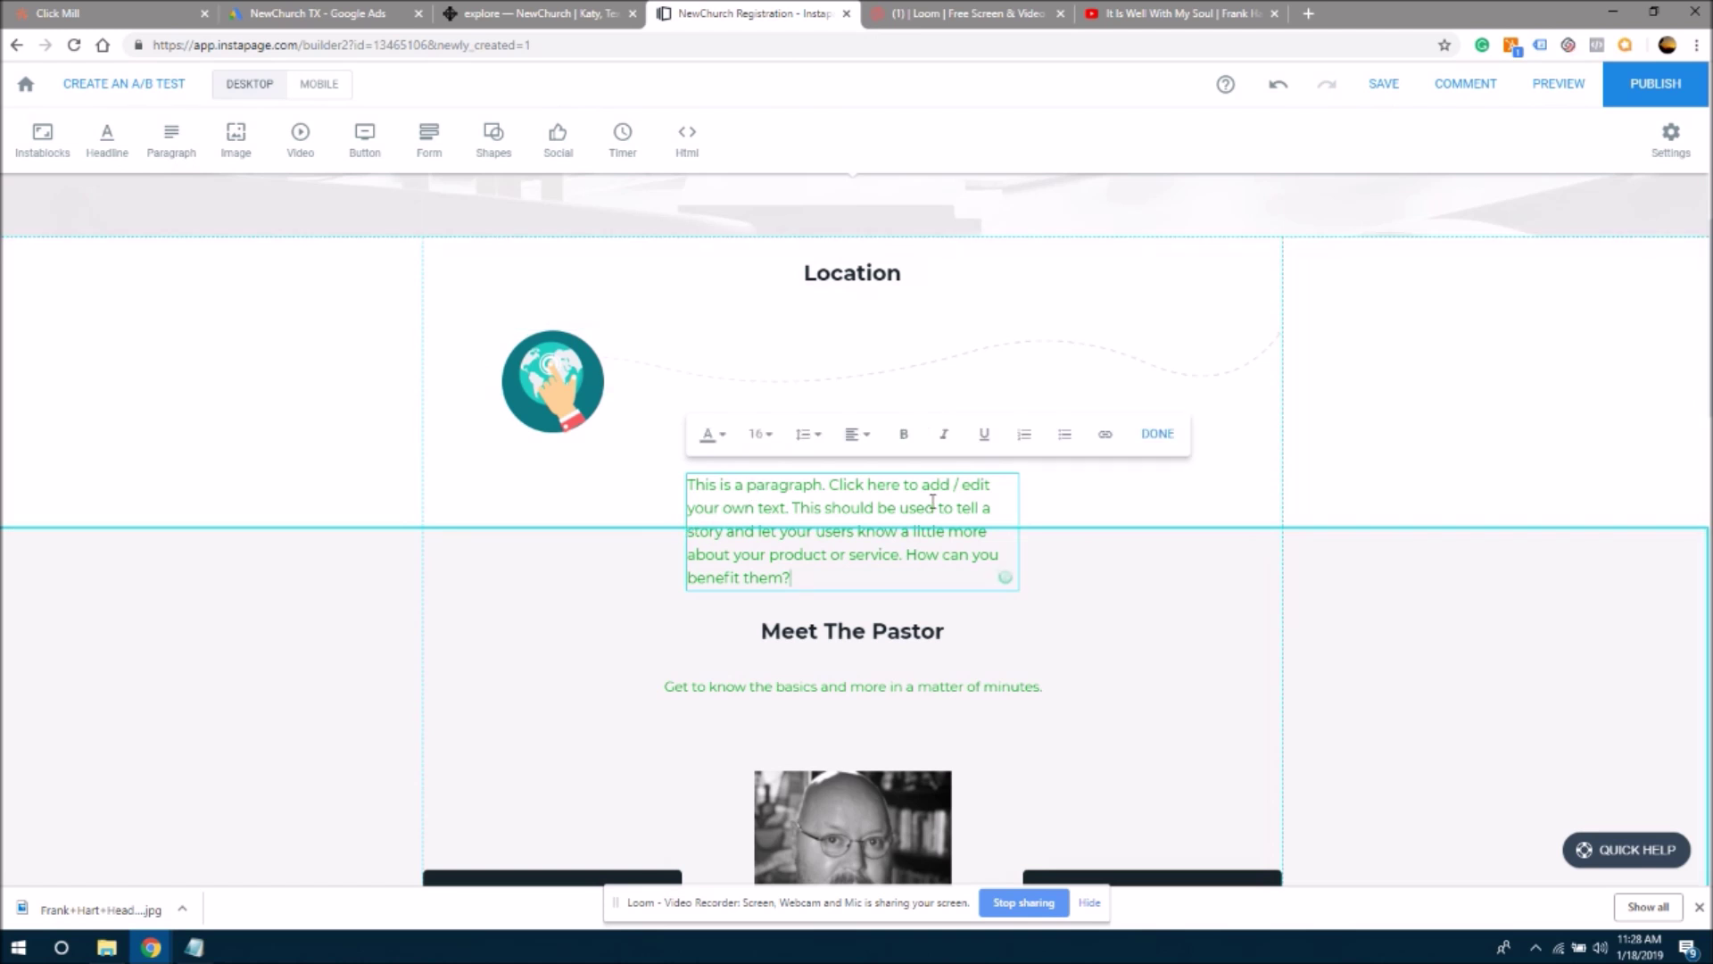
pyautogui.hotkey('ctrl', 'a')
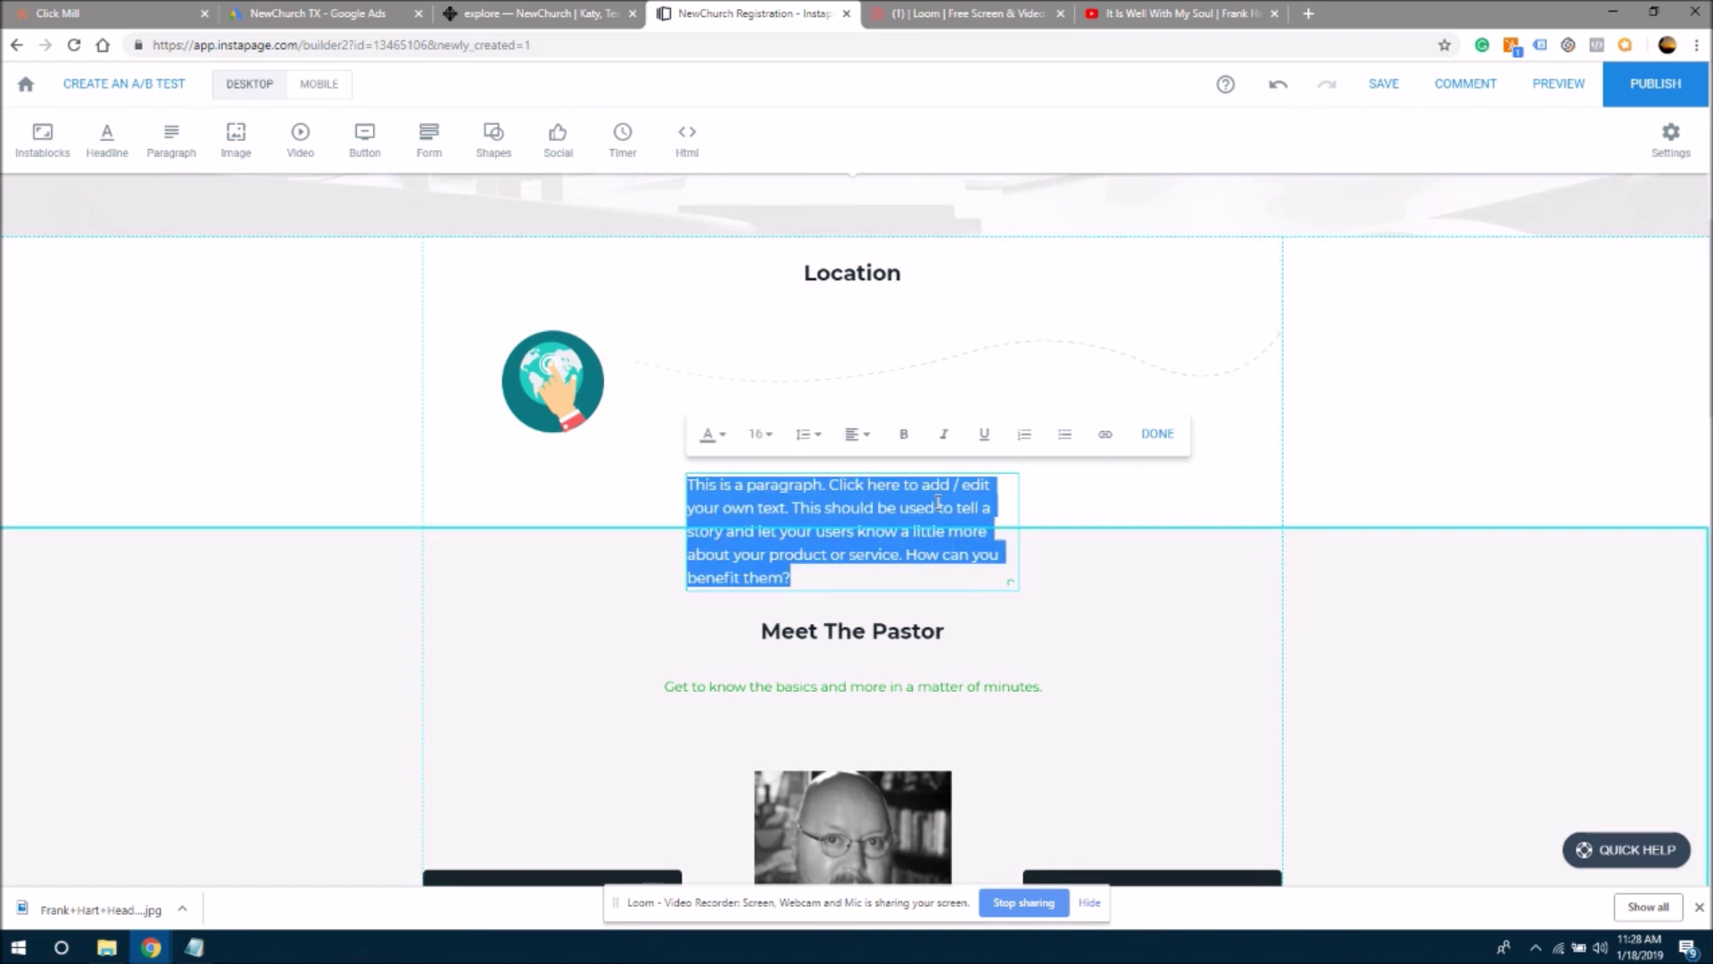
pyautogui.hotkey('ctrl', 'v')
pyautogui.click(1074, 493)
pyautogui.moveTo(940, 497); pyautogui.dragTo(1147, 346)
pyautogui.moveTo(575, 372); pyautogui.dragTo(787, 373)
pyautogui.moveTo(821, 437); pyautogui.dragTo(818, 429)
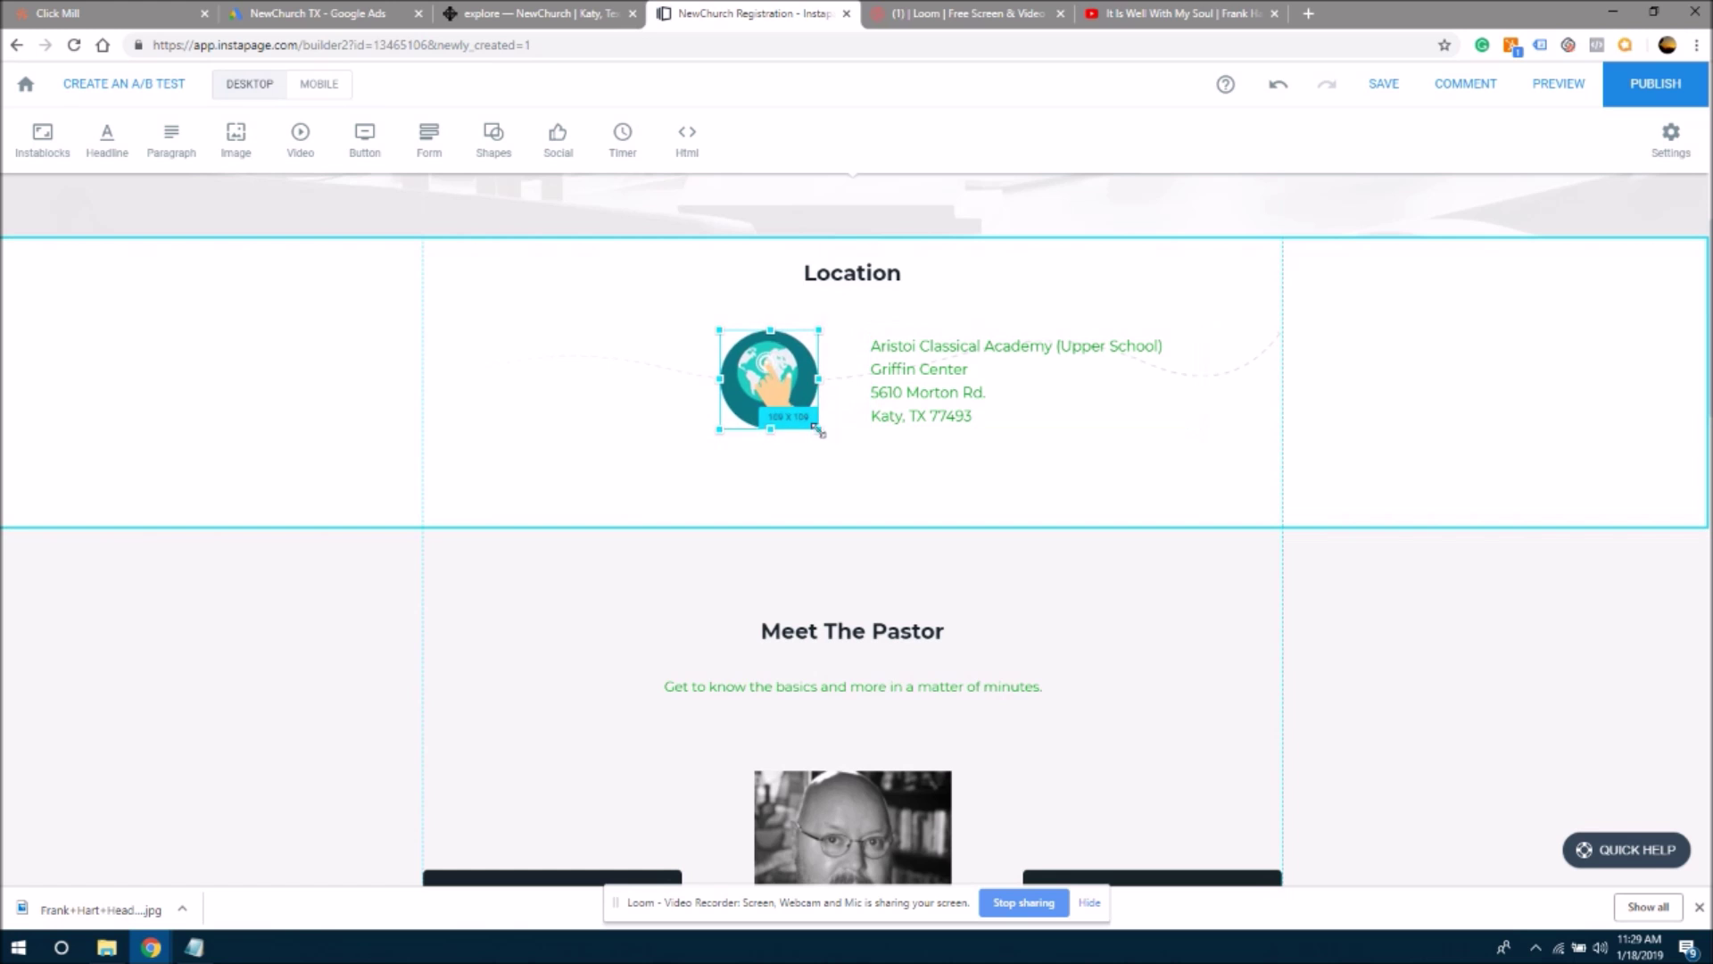
pyautogui.click(1039, 477)
# - Change the four-line address text colour from green to black
pyautogui.click(962, 397)
pyautogui.click(1007, 394)
pyautogui.moveTo(981, 421); pyautogui.dragTo(853, 356)
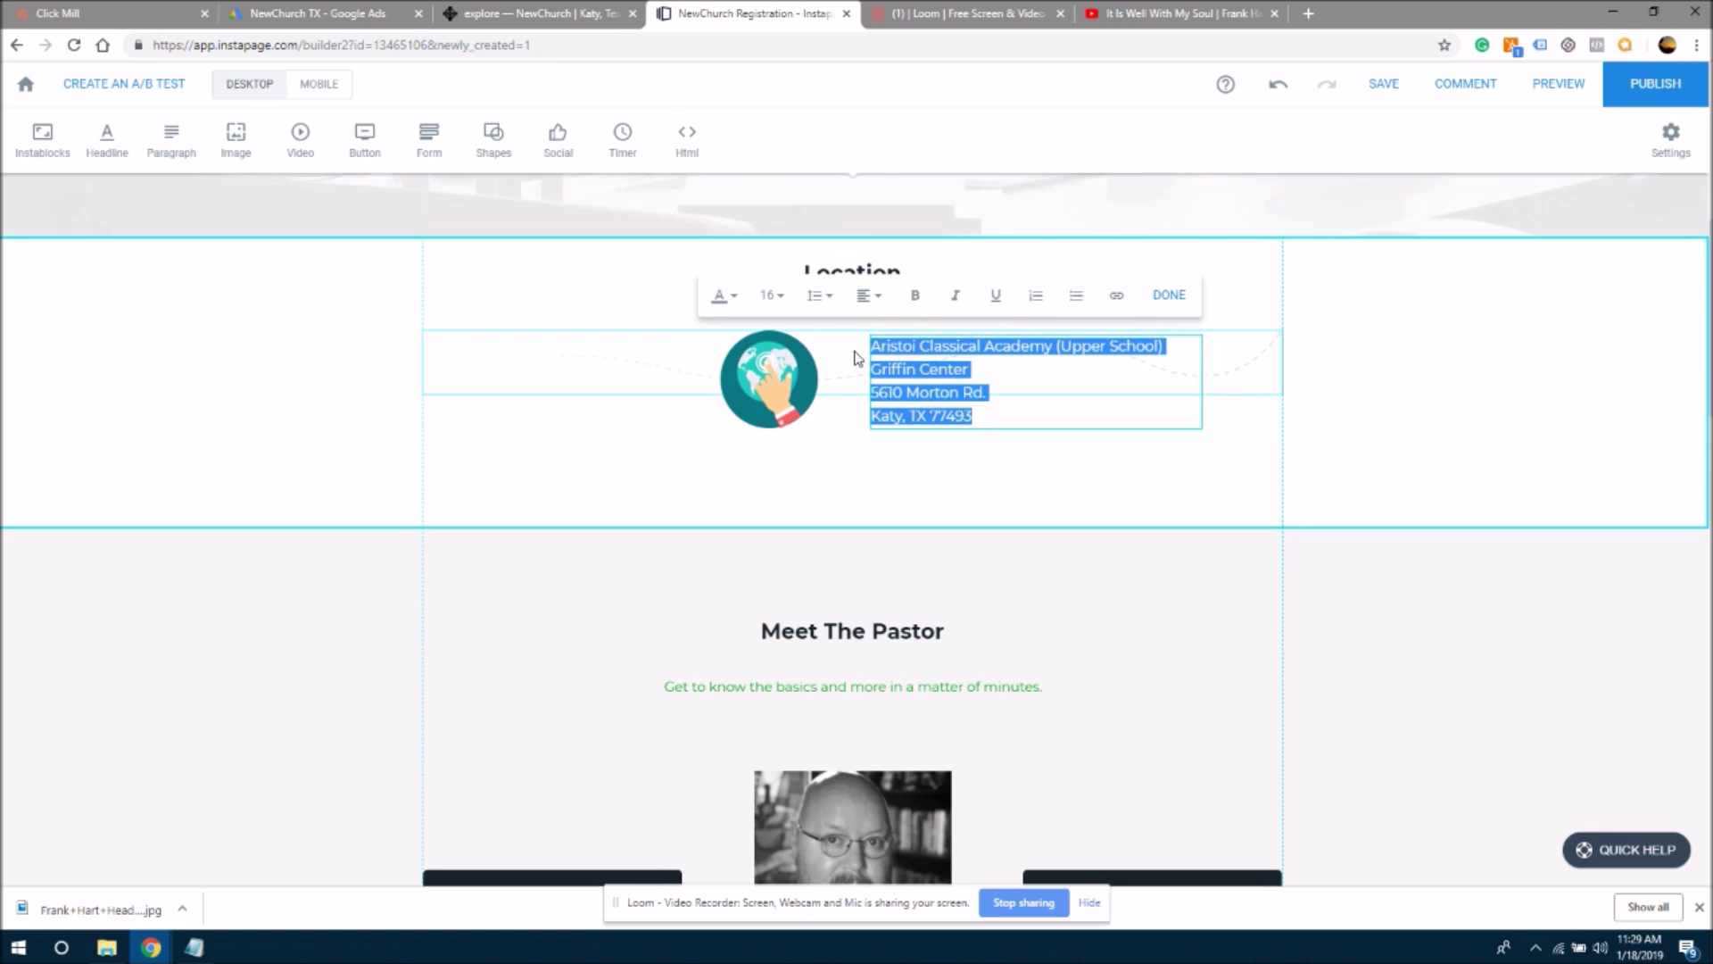
pyautogui.click(718, 299)
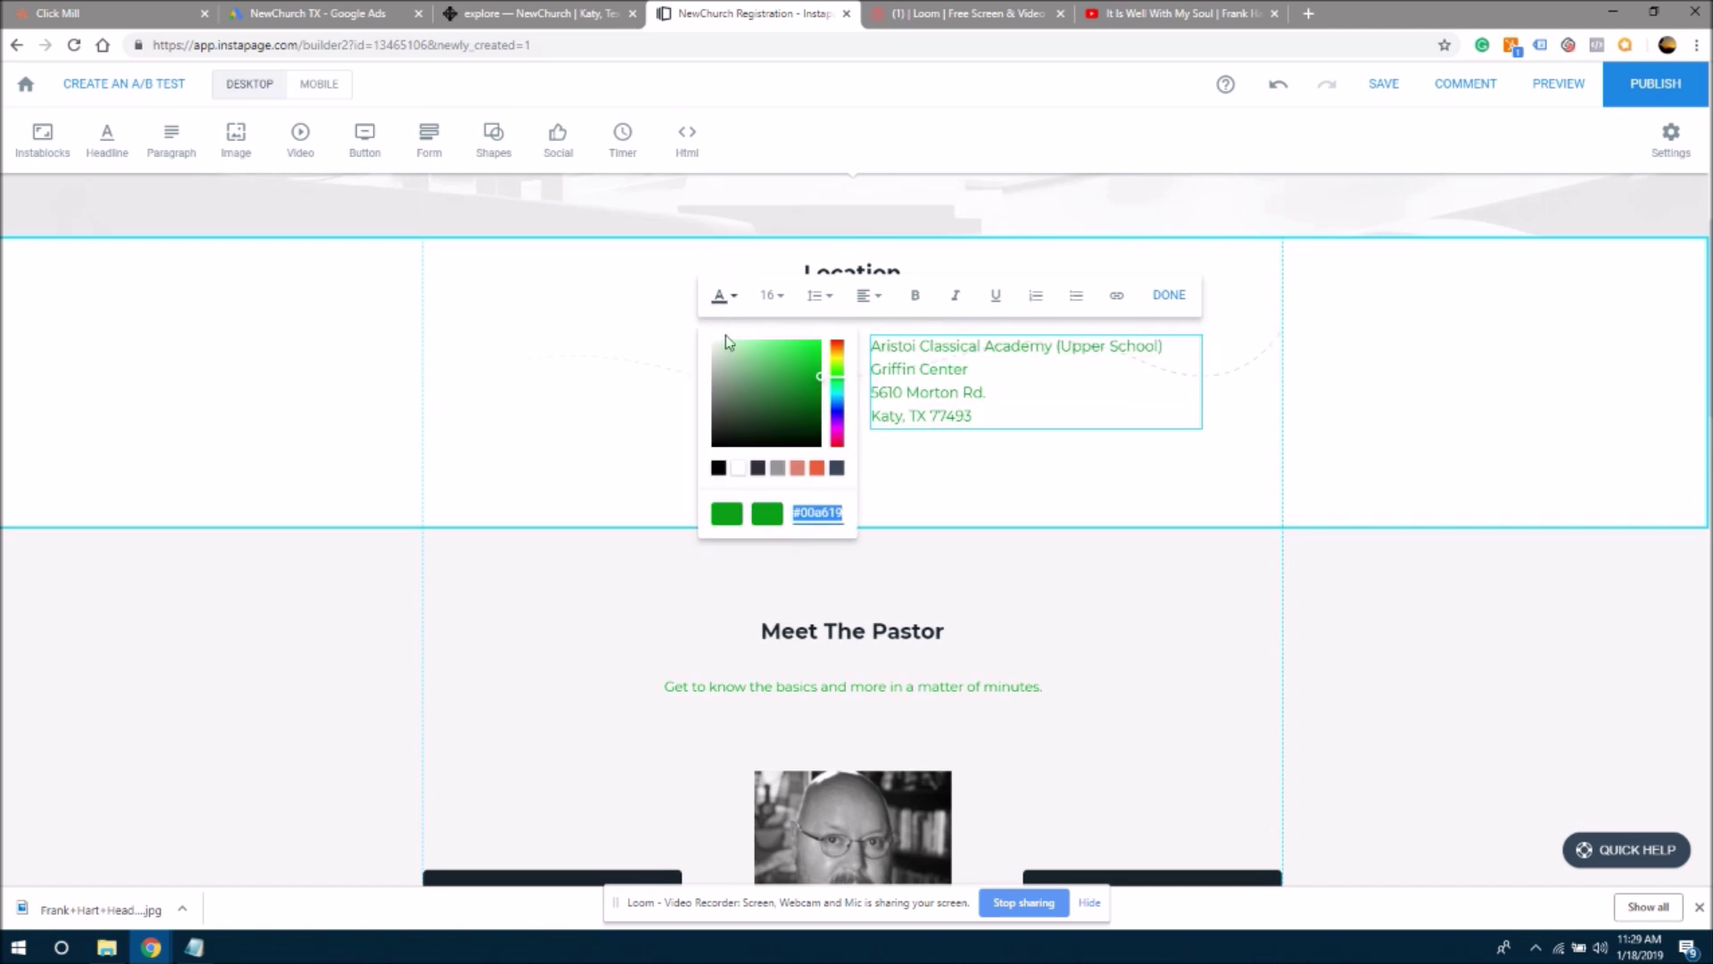
pyautogui.click(718, 468)
pyautogui.click(1067, 487)
pyautogui.click(919, 390)
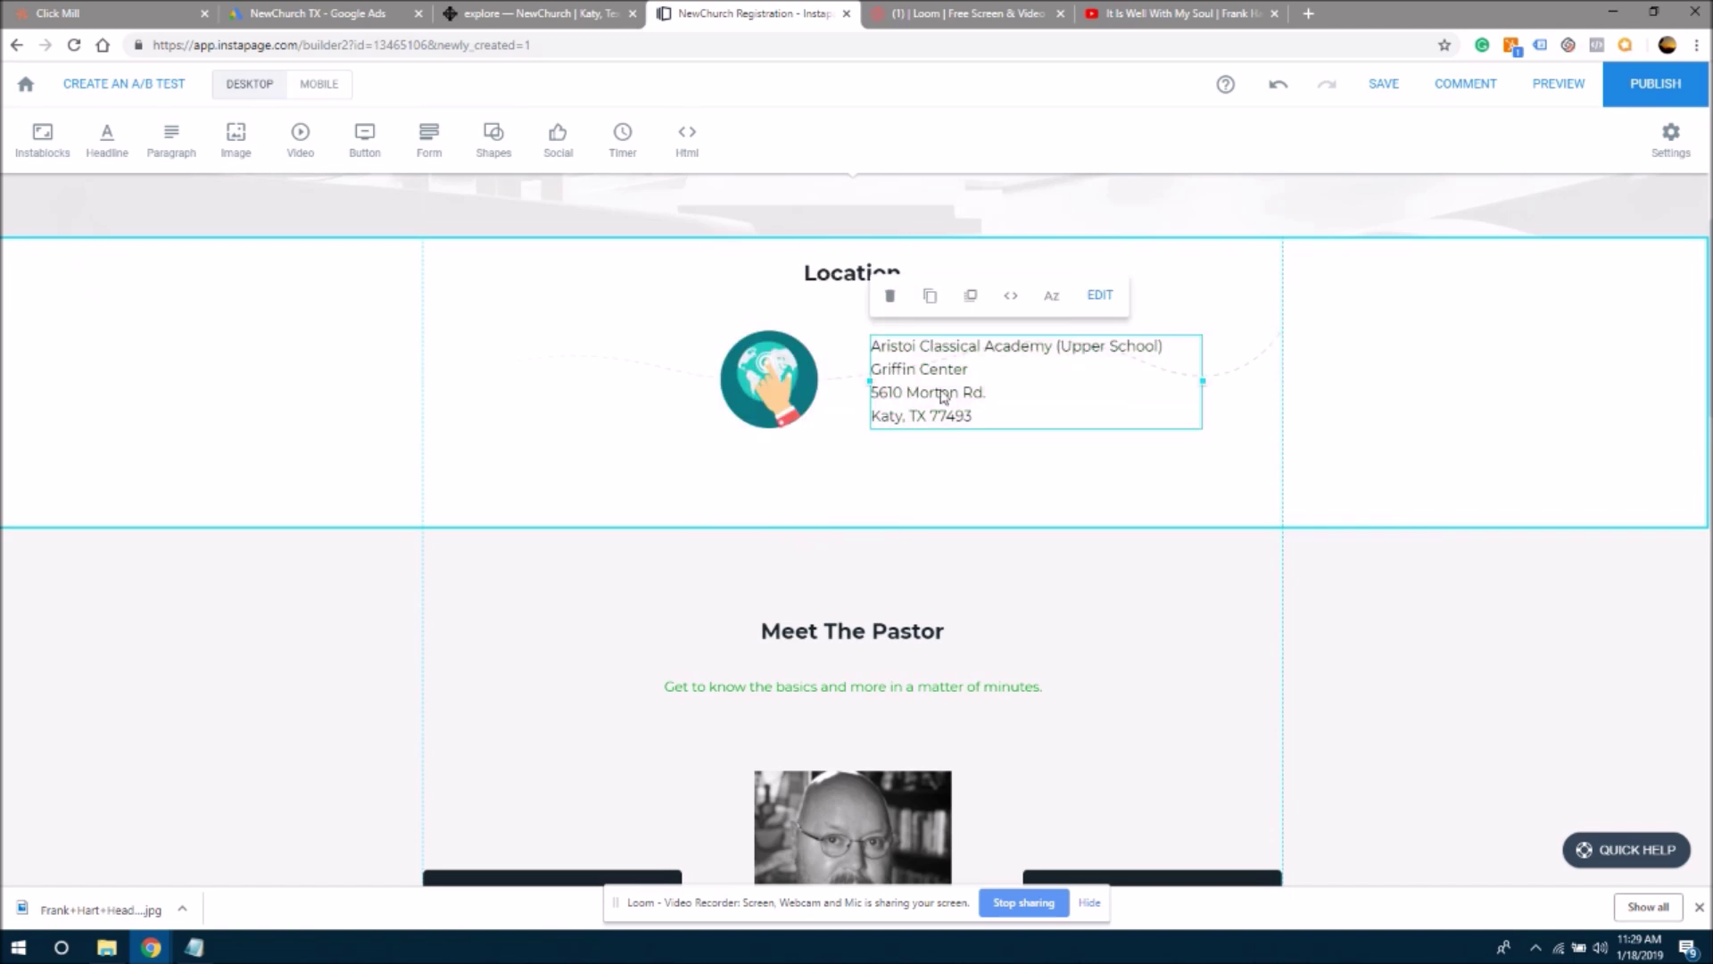
pyautogui.doubleClick(1011, 415)
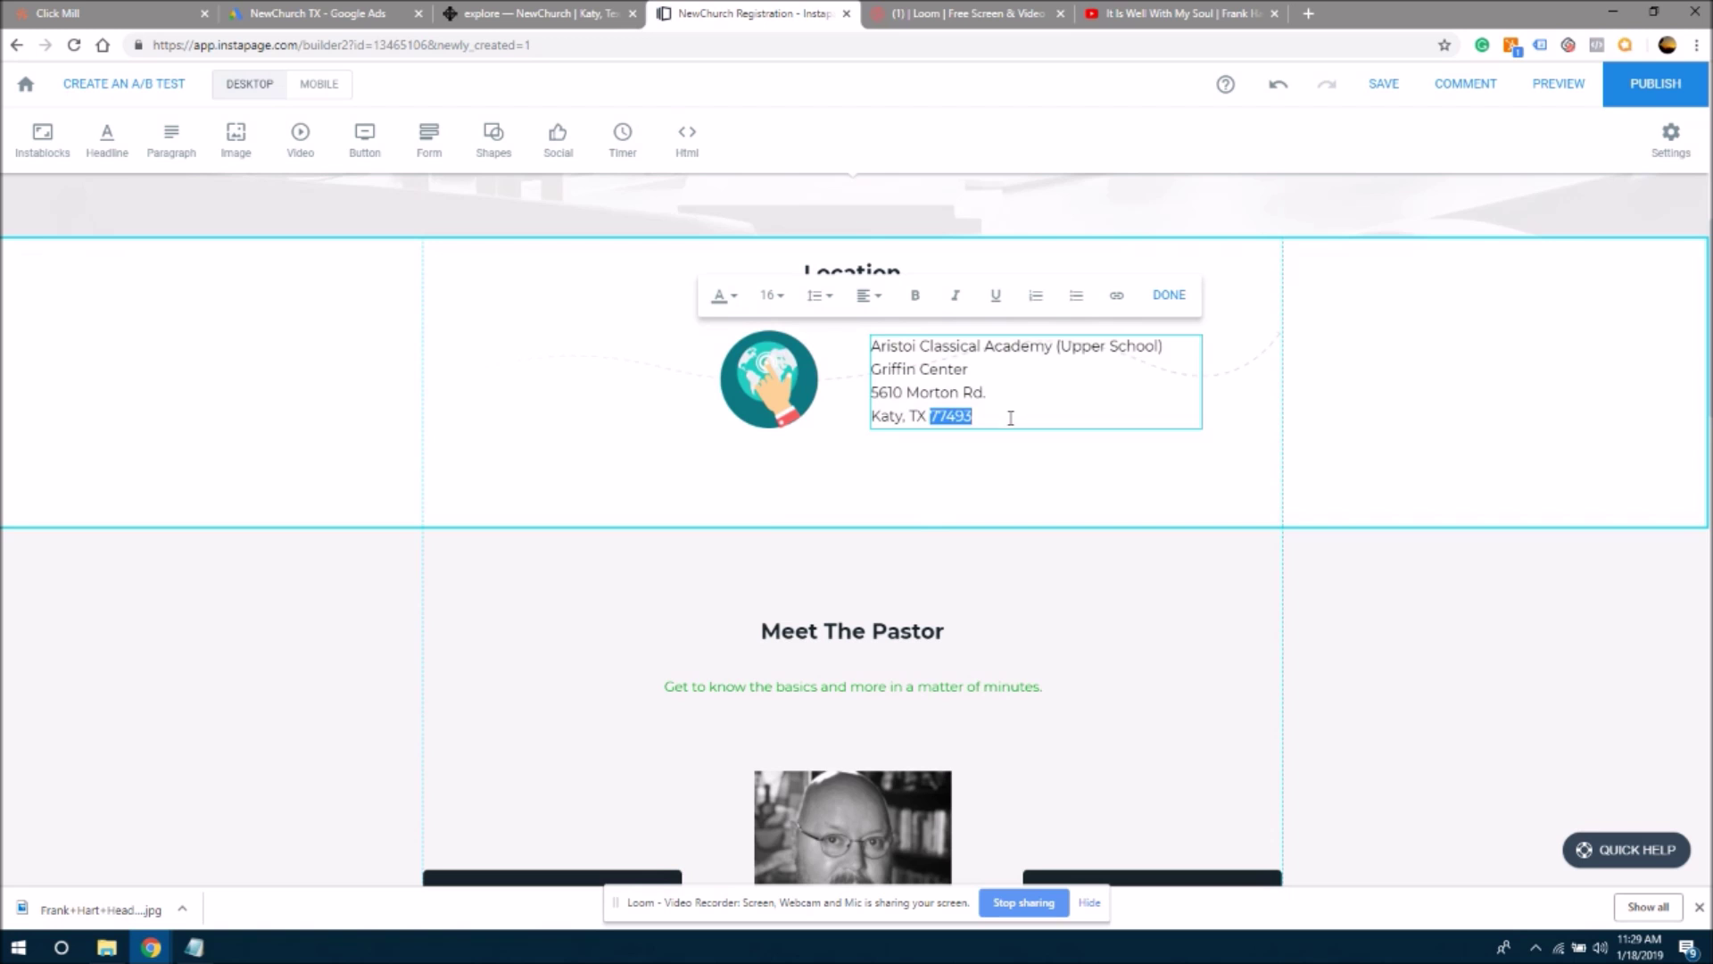
pyautogui.click(1008, 421)
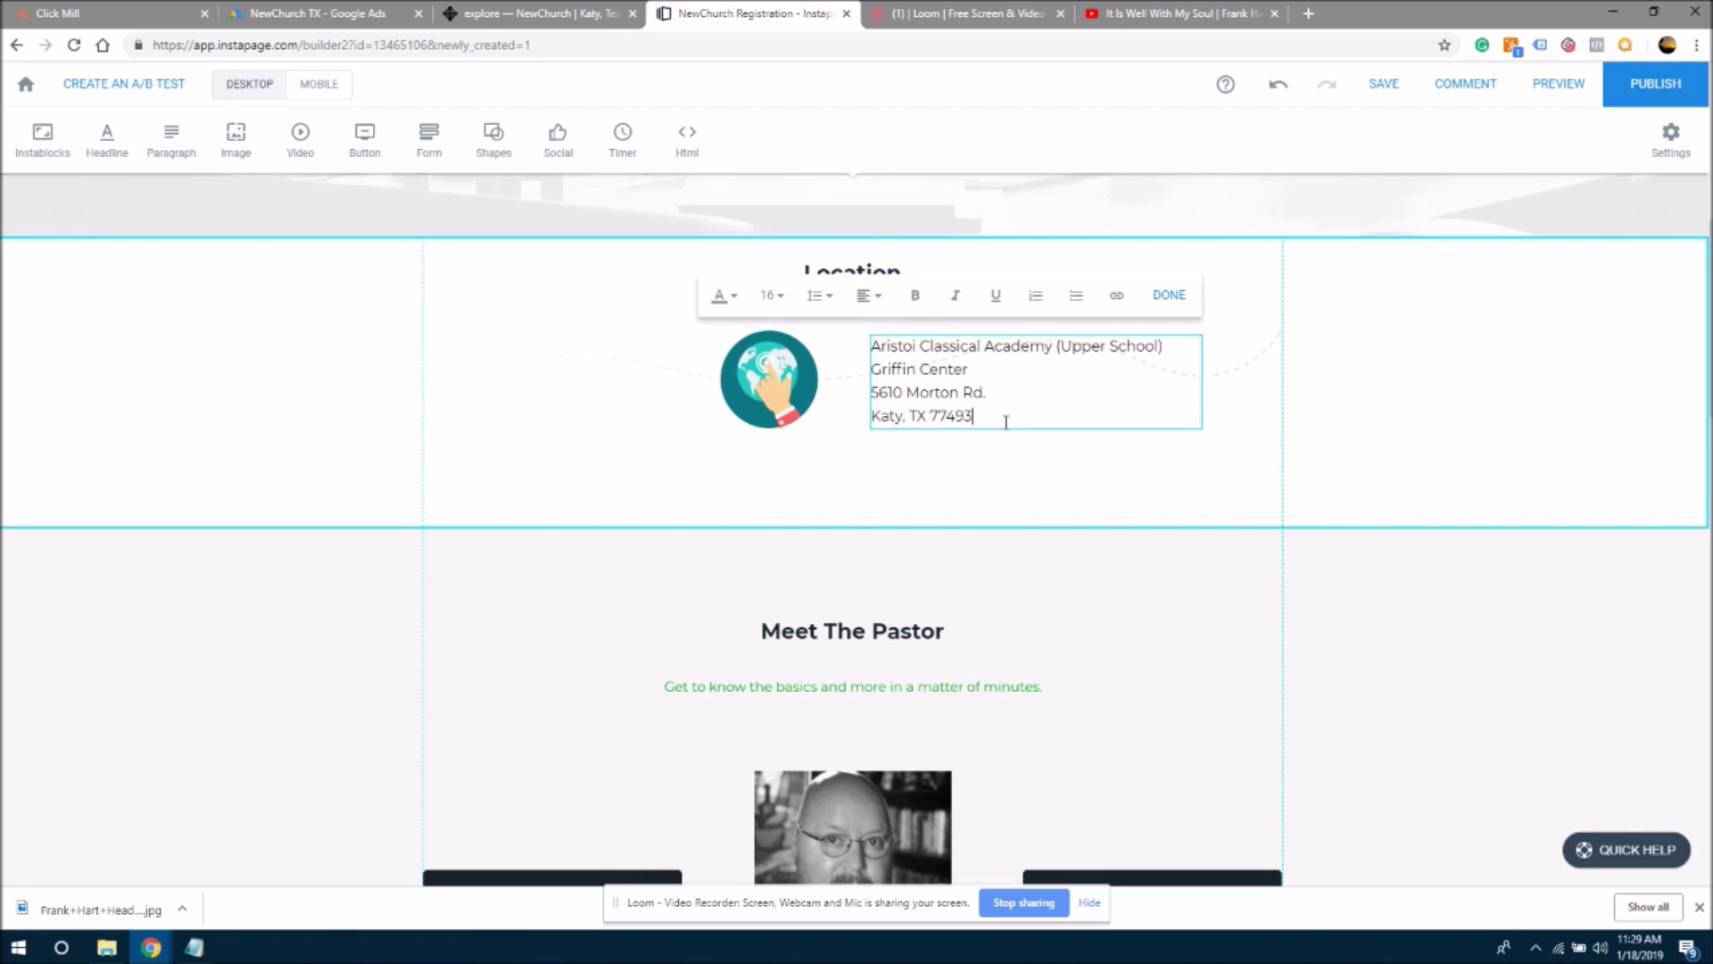
pyautogui.click(852, 685)
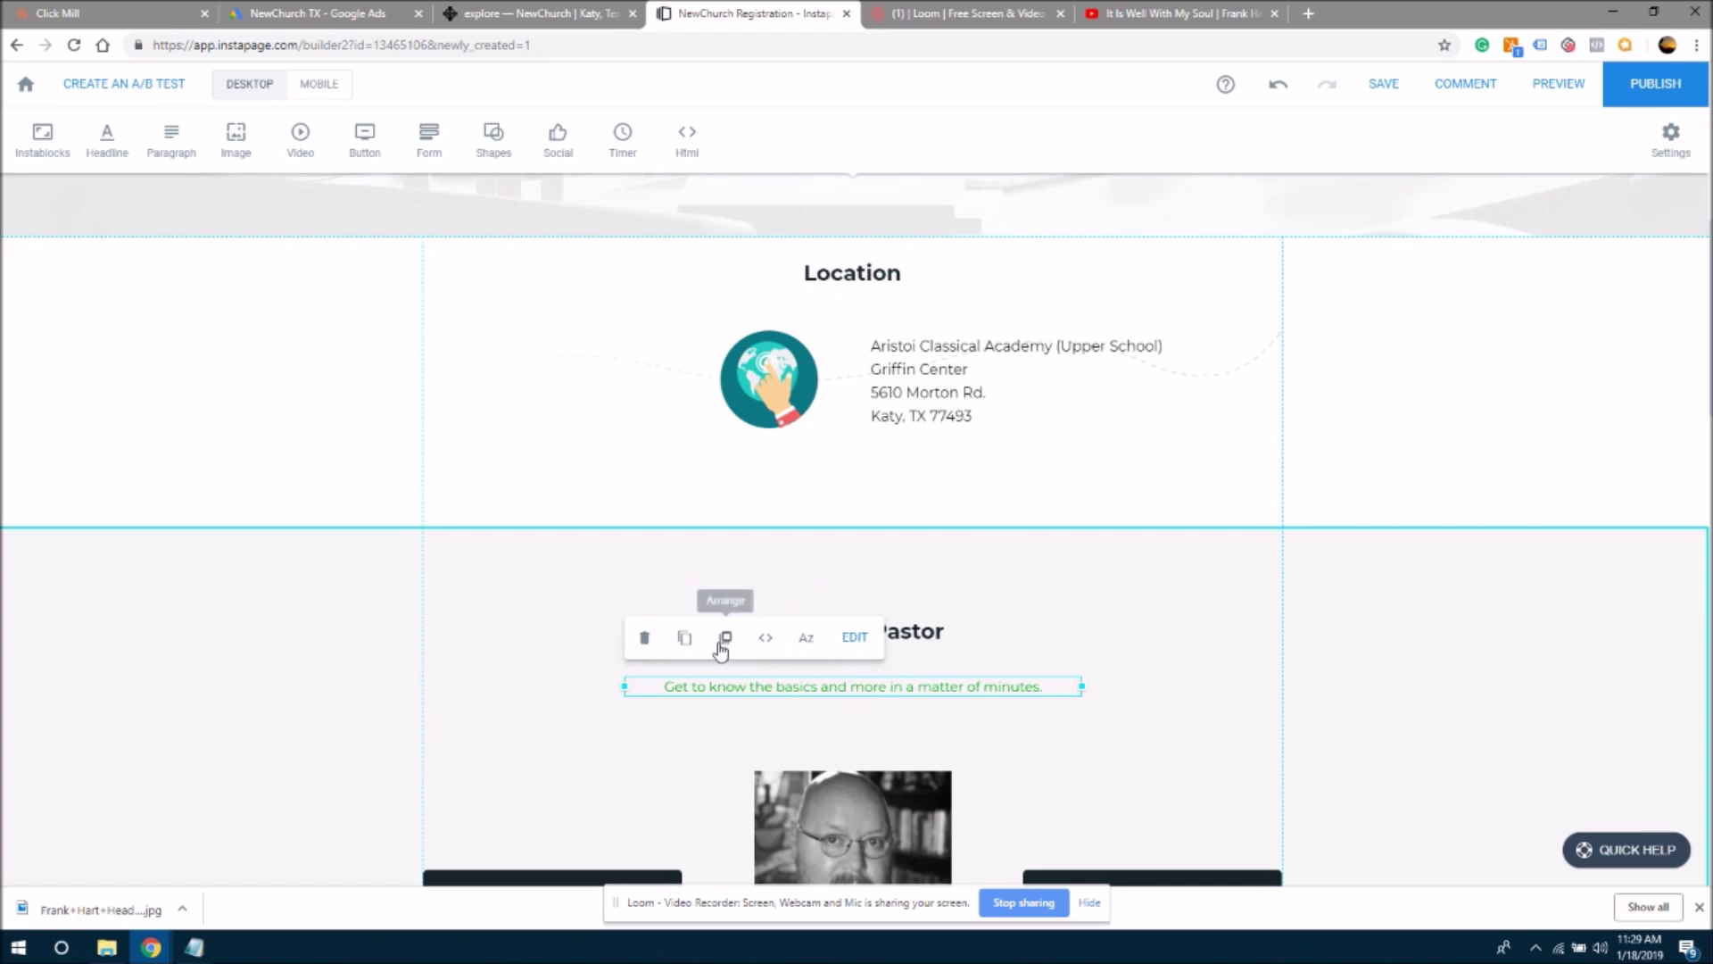
# - Put the Location address text box beside the globe into edit mode
pyautogui.click(854, 639)
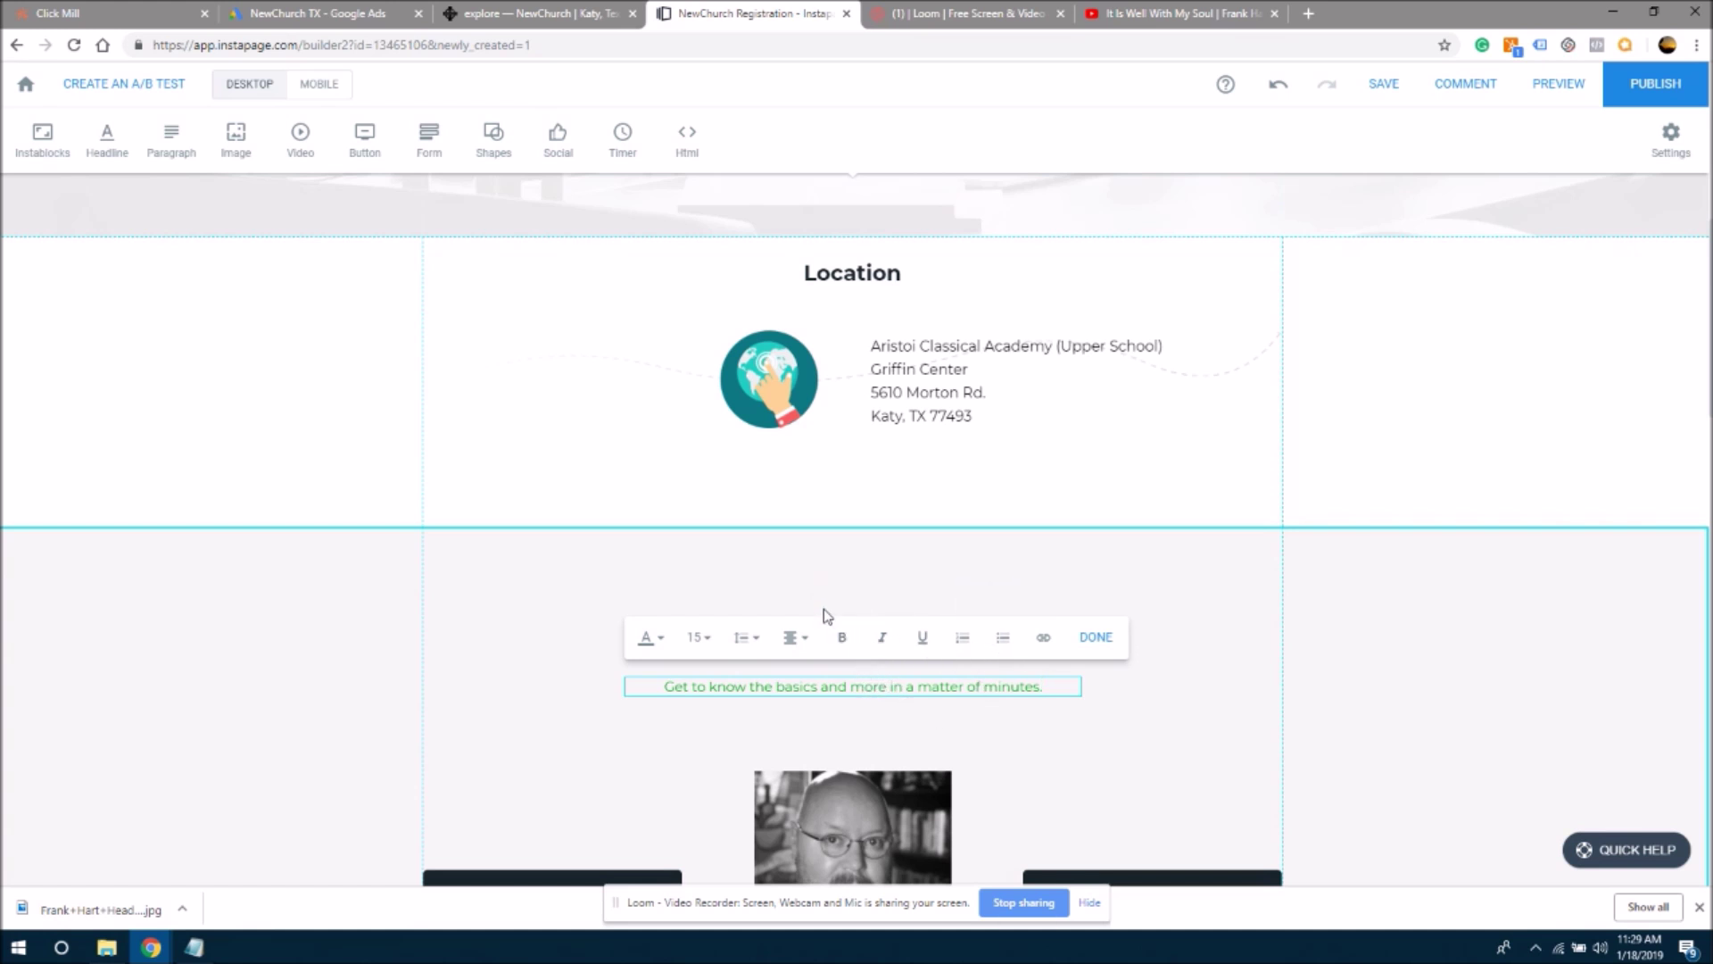
pyautogui.click(1022, 423)
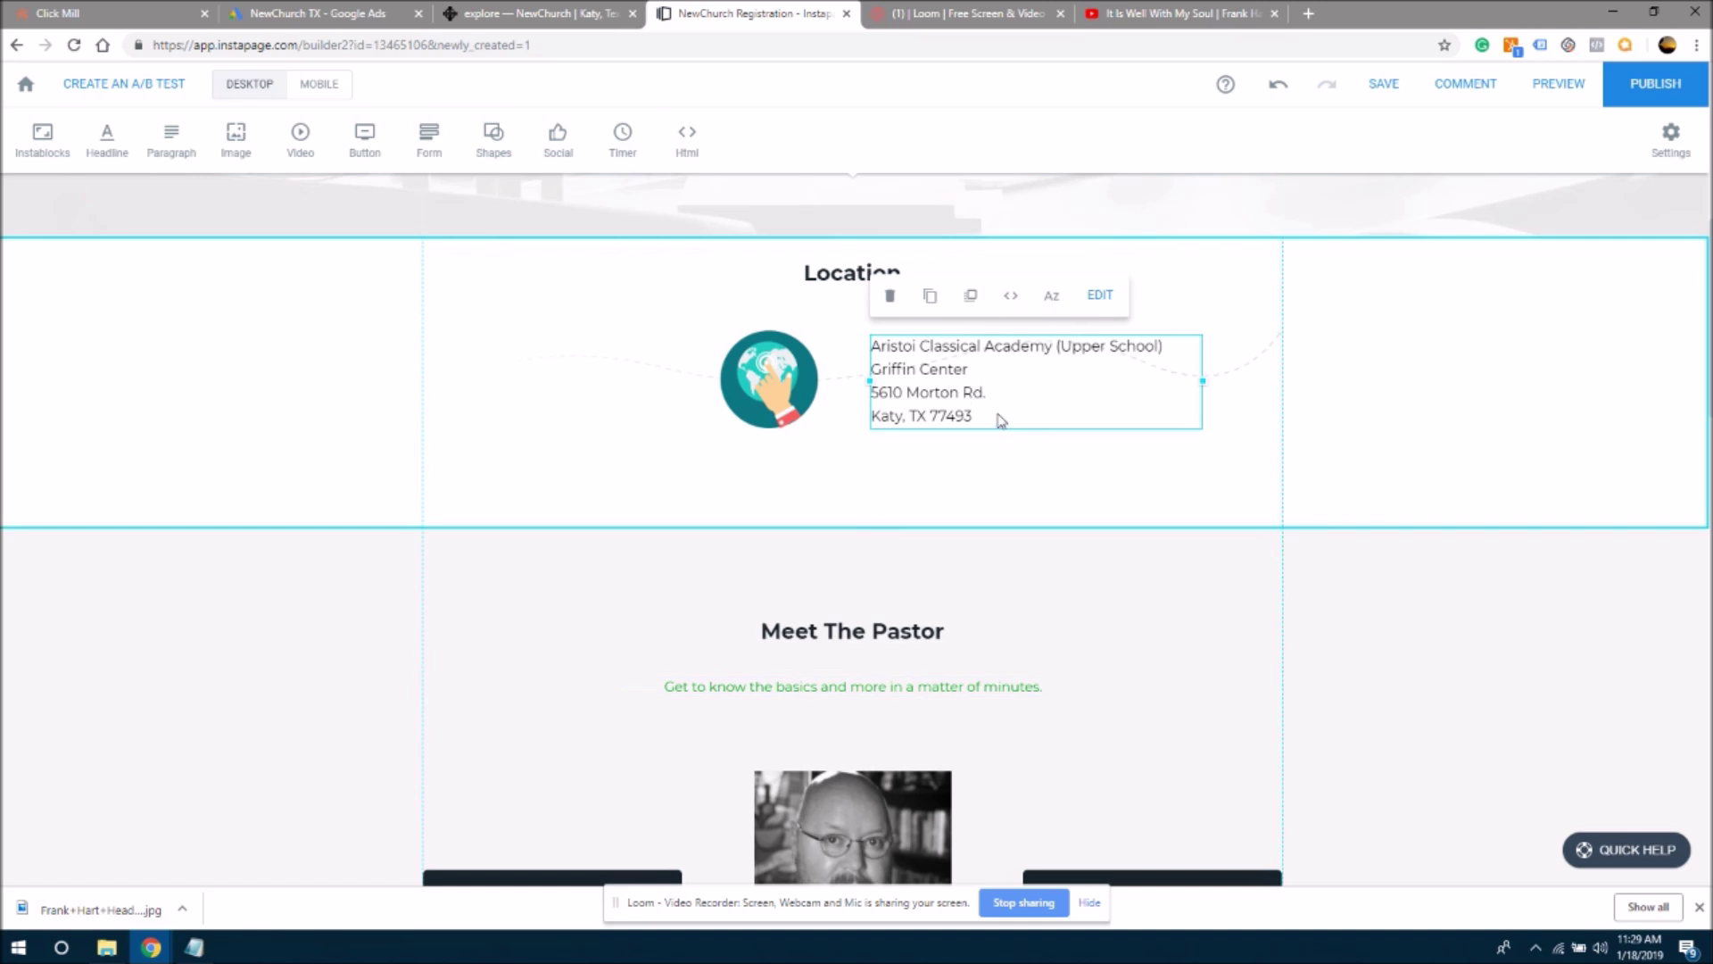
pyautogui.click(988, 419)
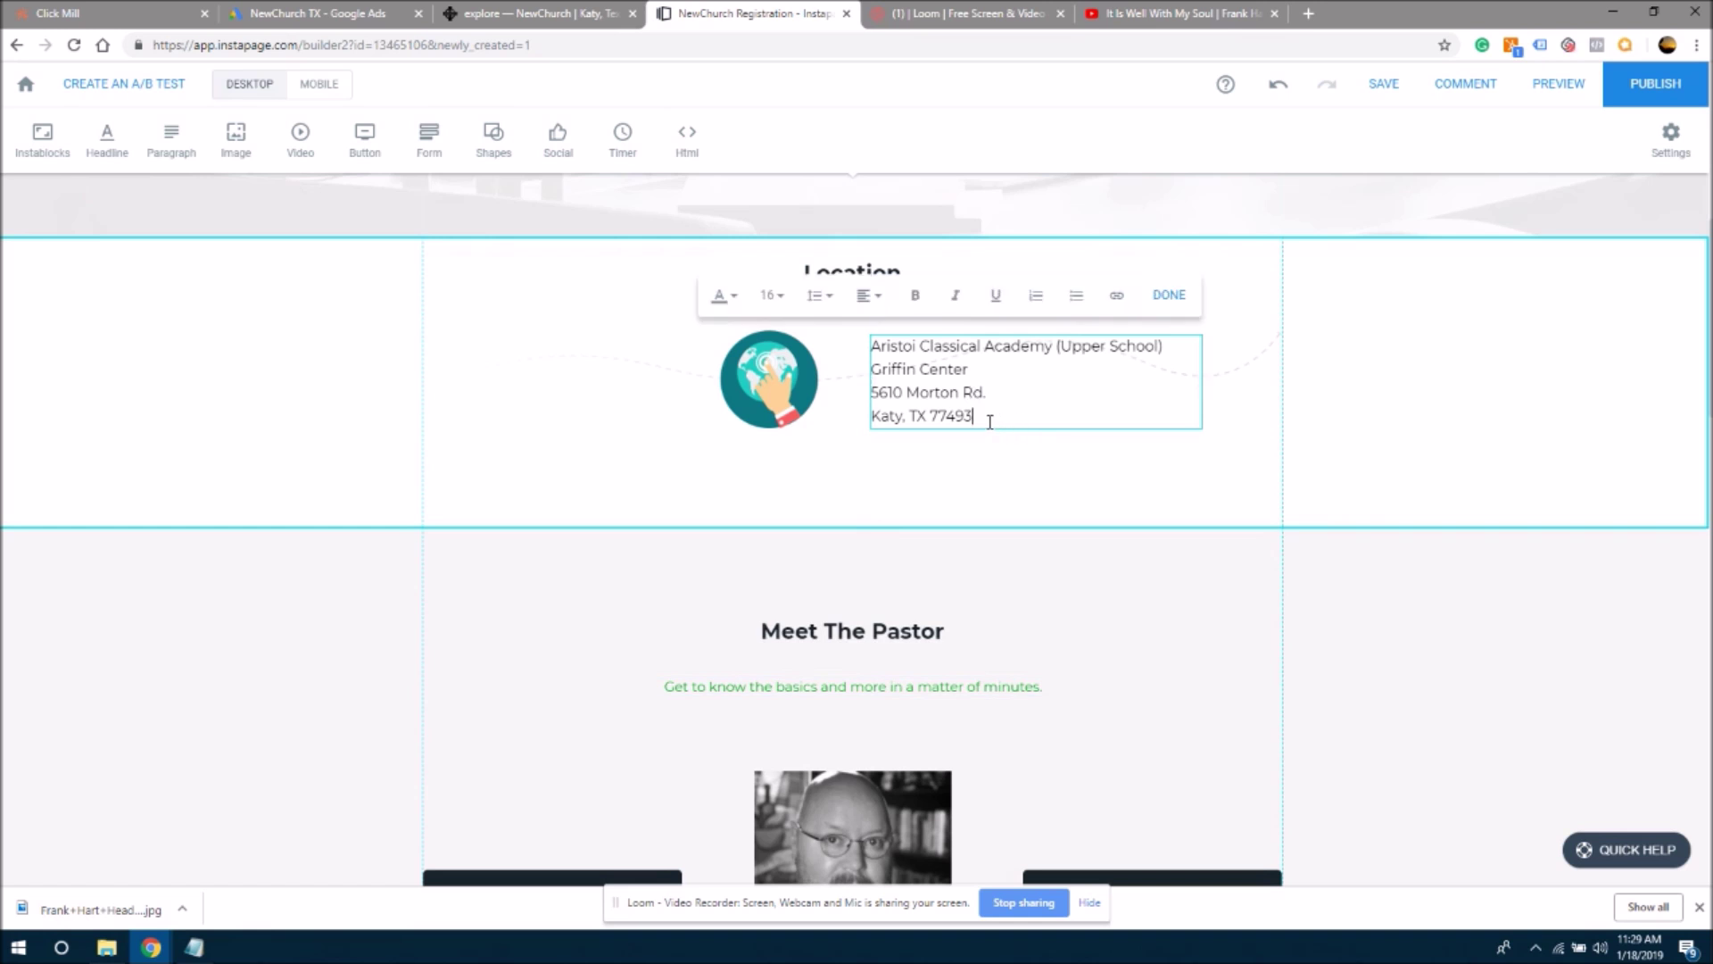
pyautogui.click(890, 688)
pyautogui.click(856, 642)
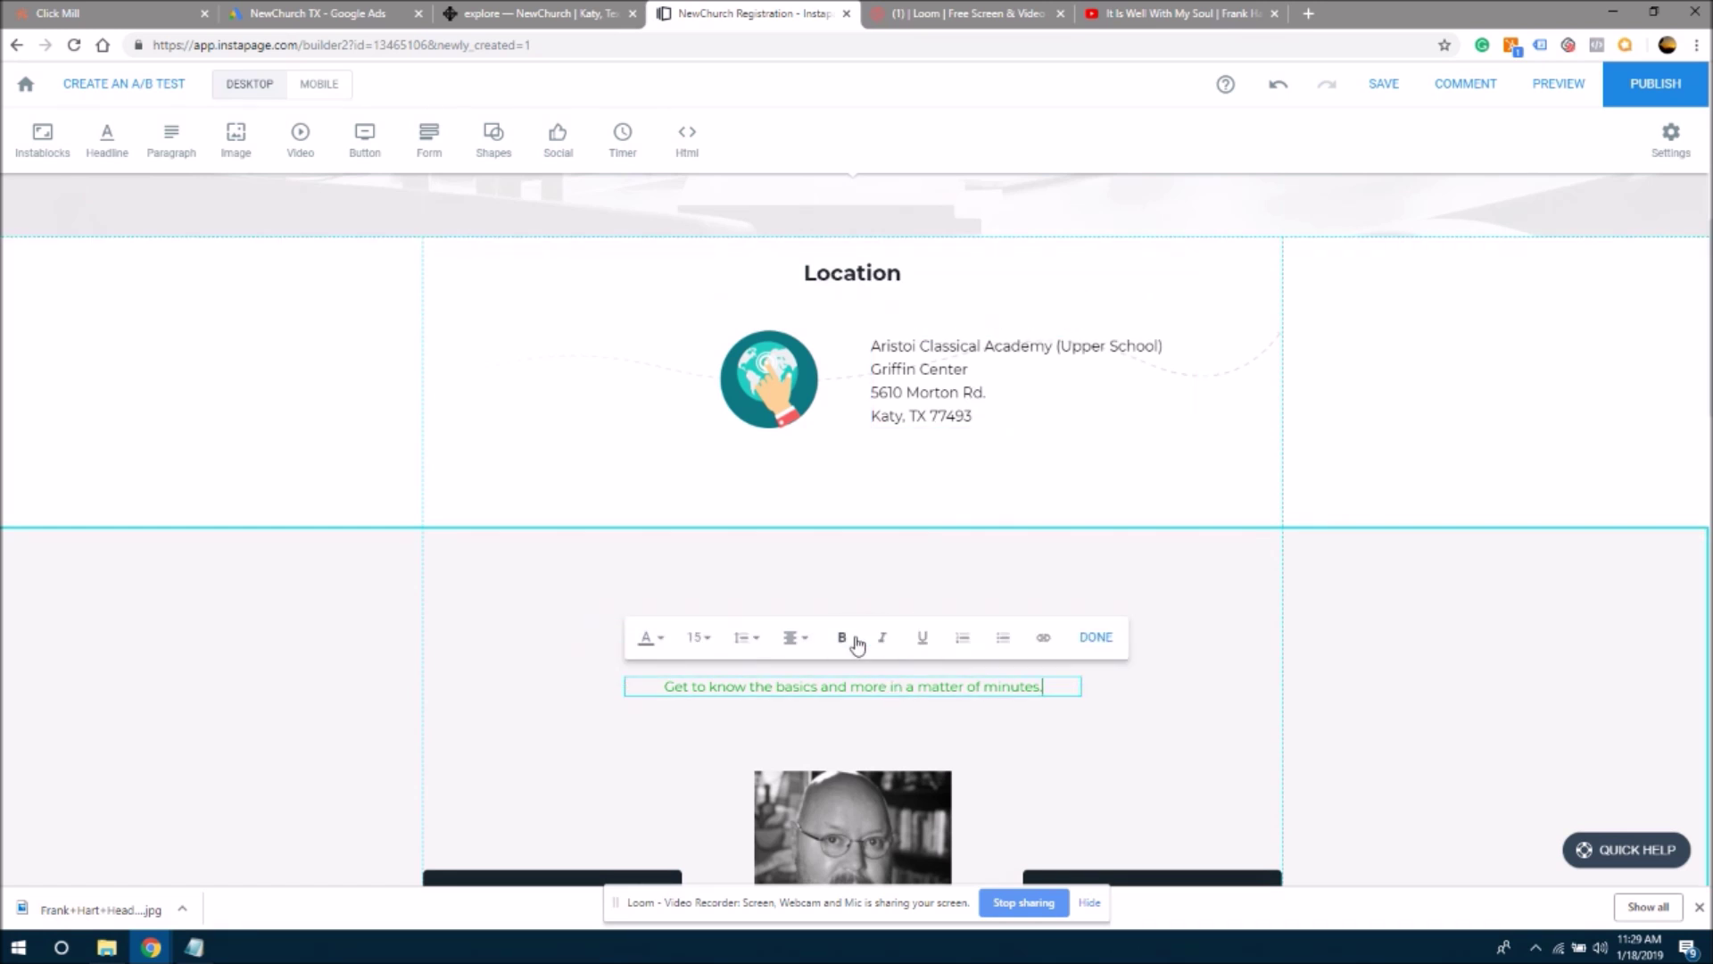
pyautogui.click(908, 396)
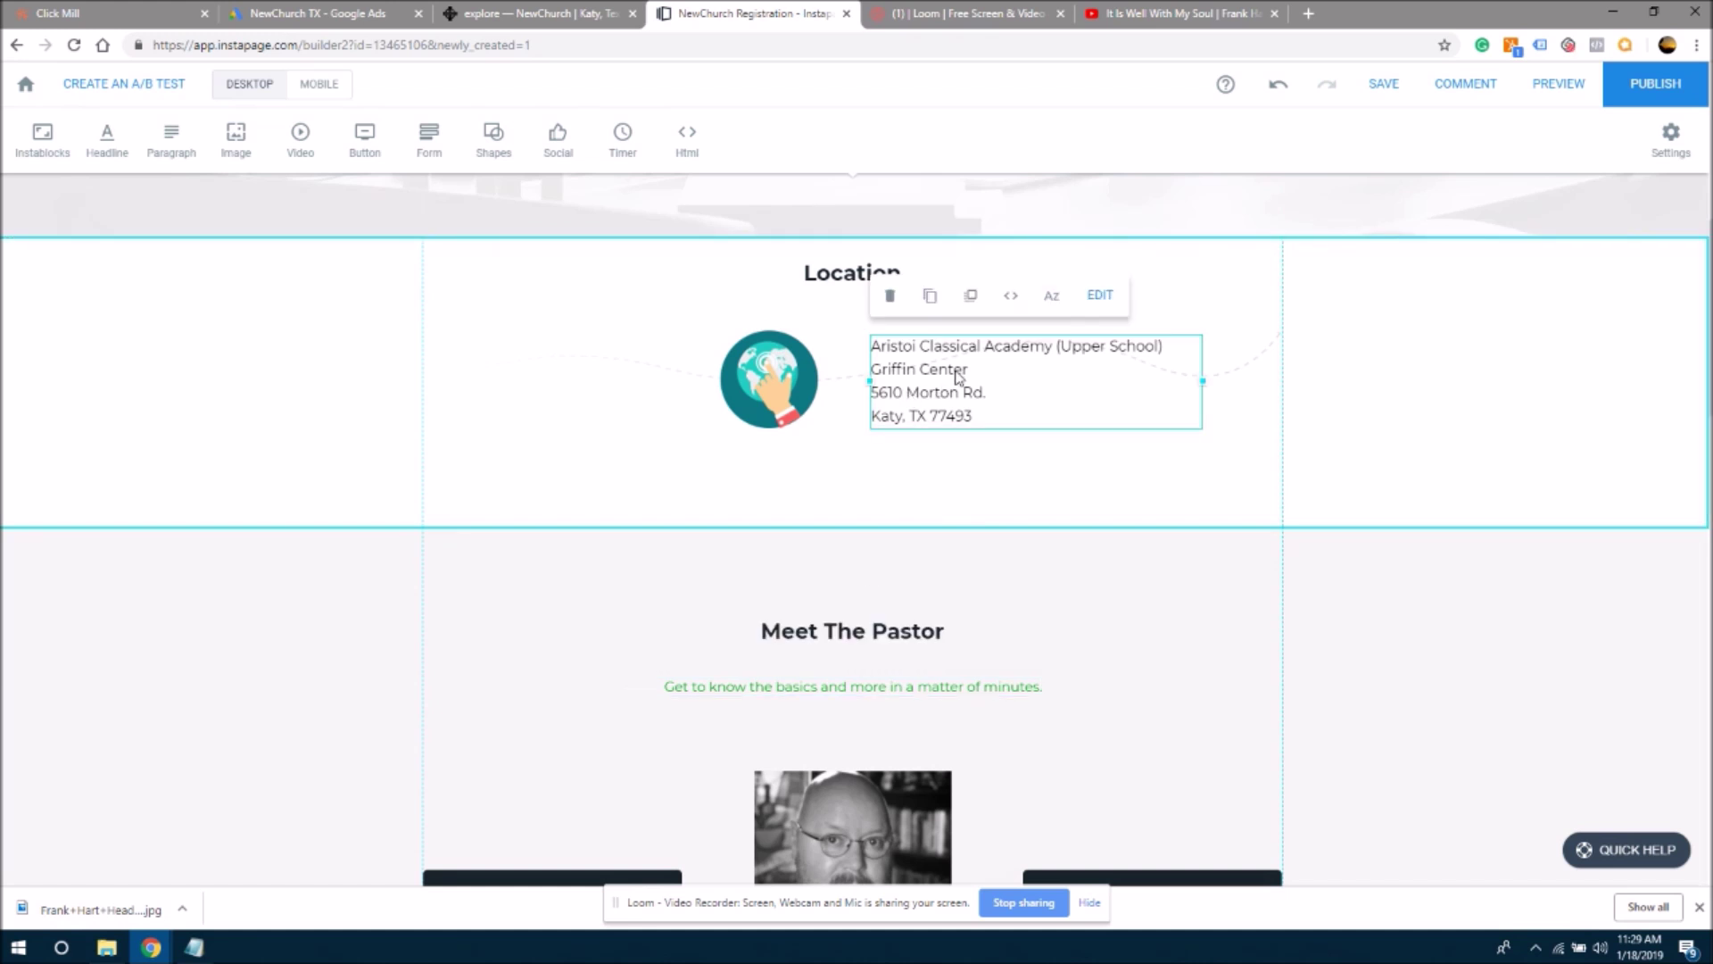
pyautogui.click(1099, 295)
# - Set the address text to font size 15 and make it bold
pyautogui.click(777, 302)
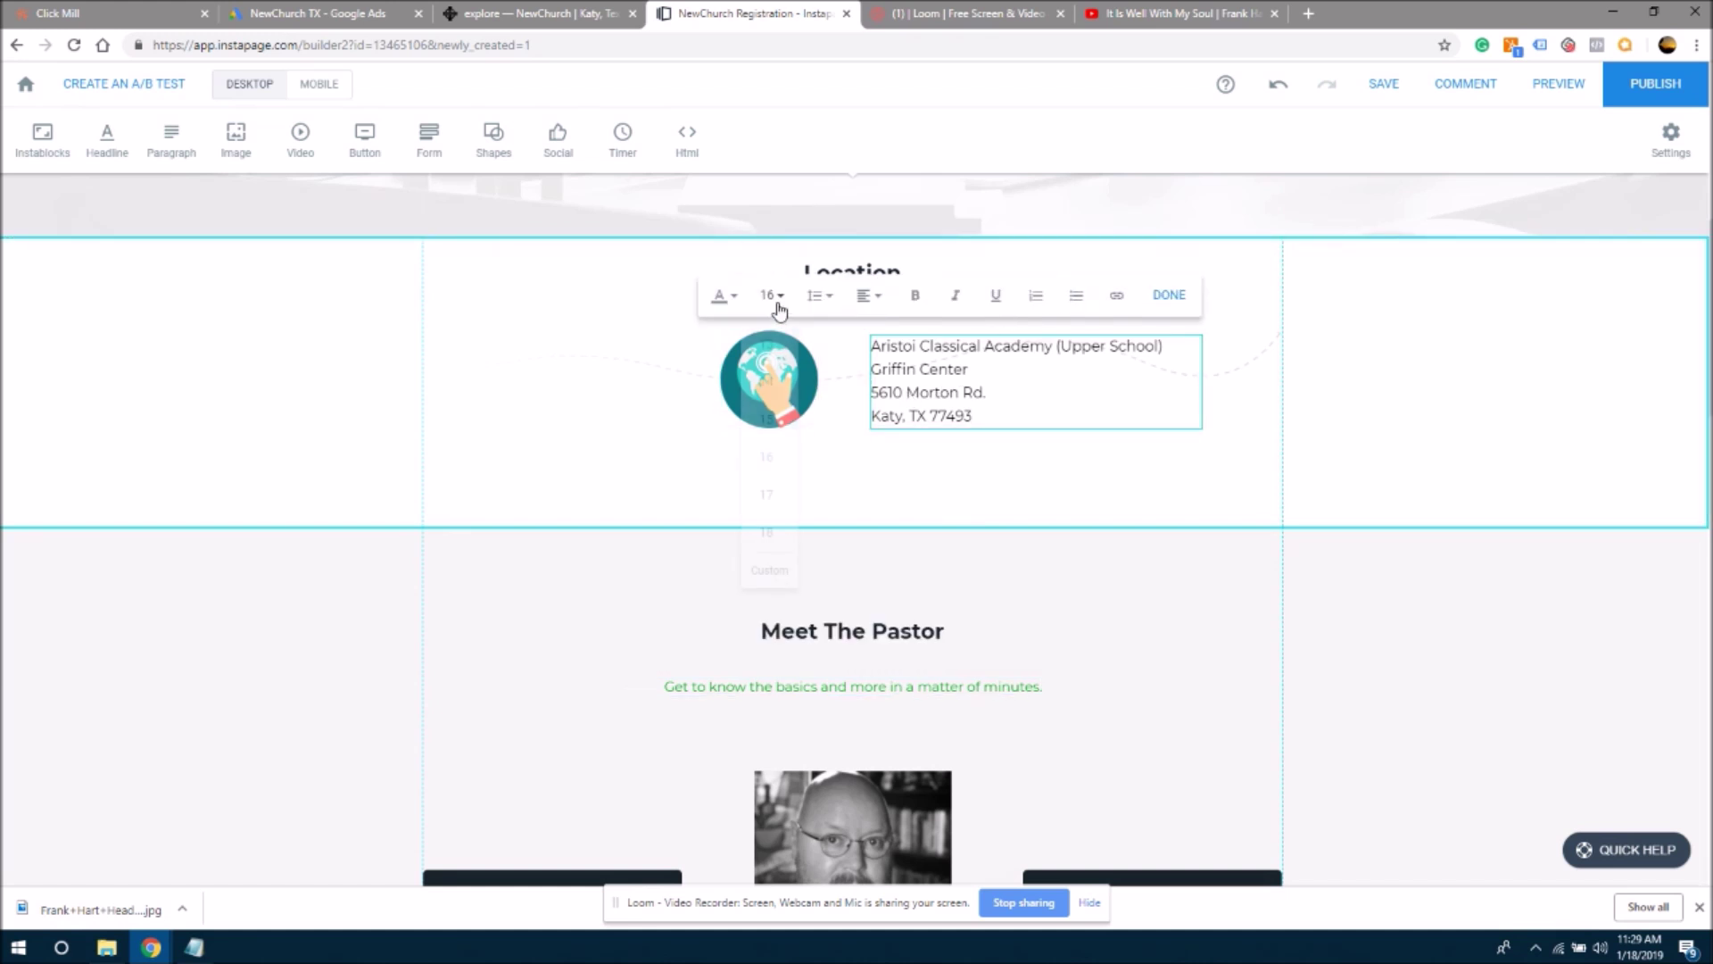
pyautogui.click(765, 419)
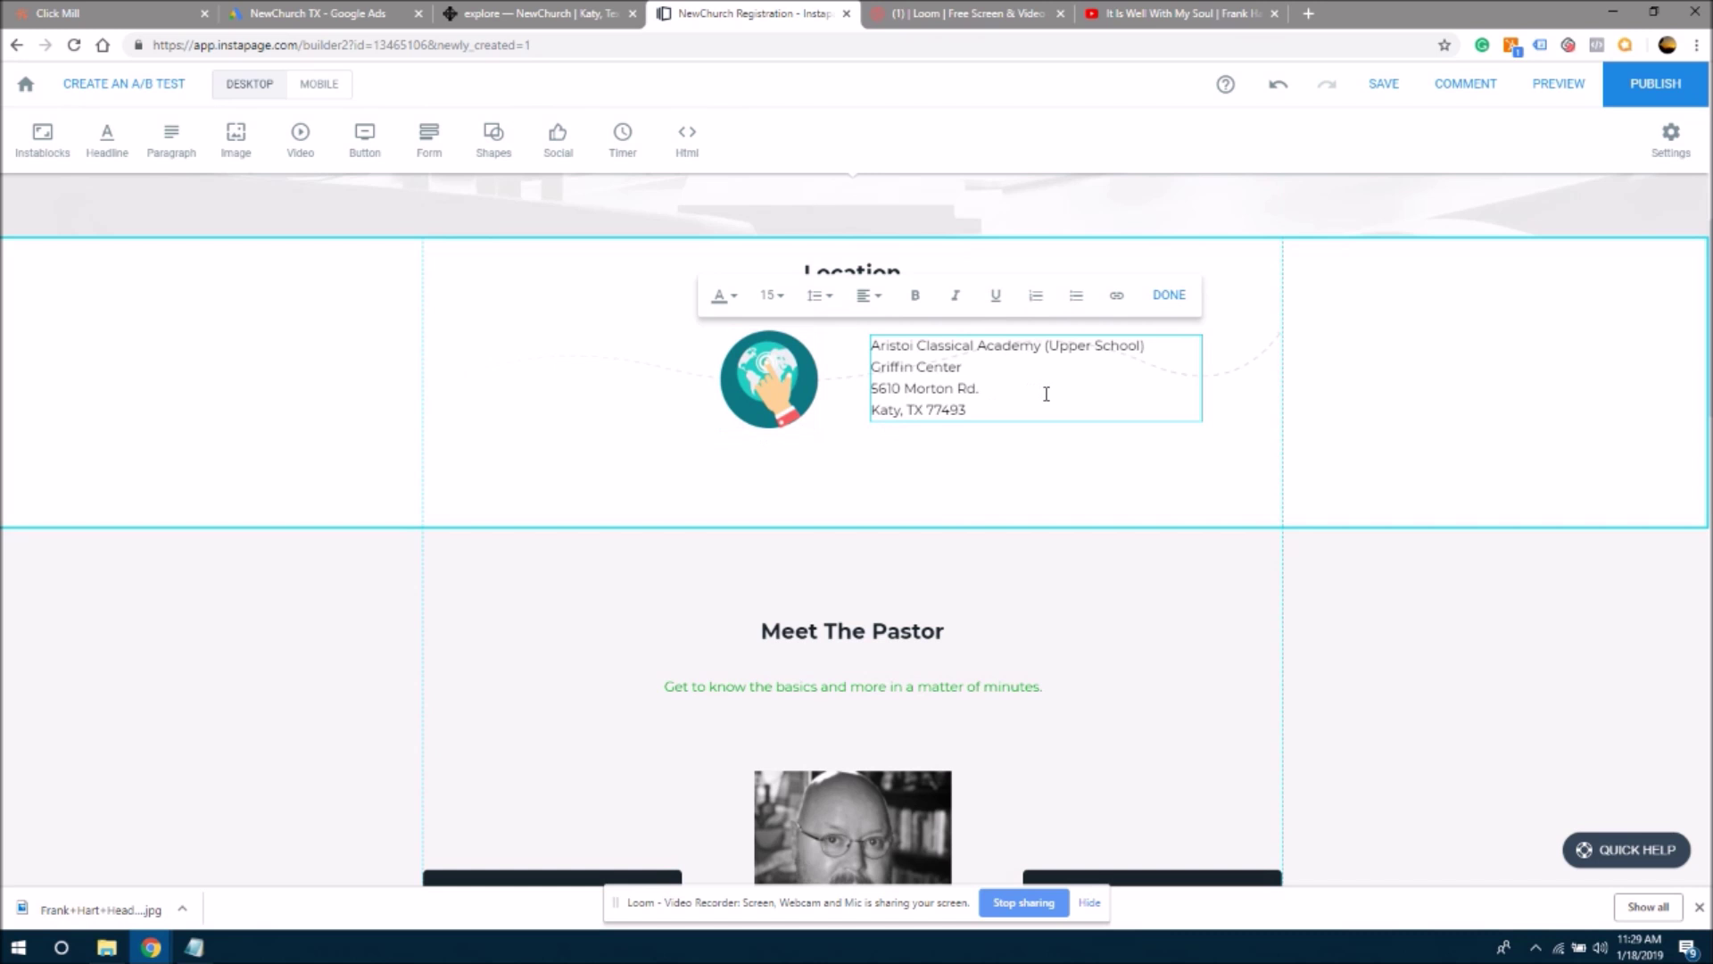
pyautogui.hotkey('ctrl', 'a')
pyautogui.click(914, 295)
pyautogui.click(1020, 503)
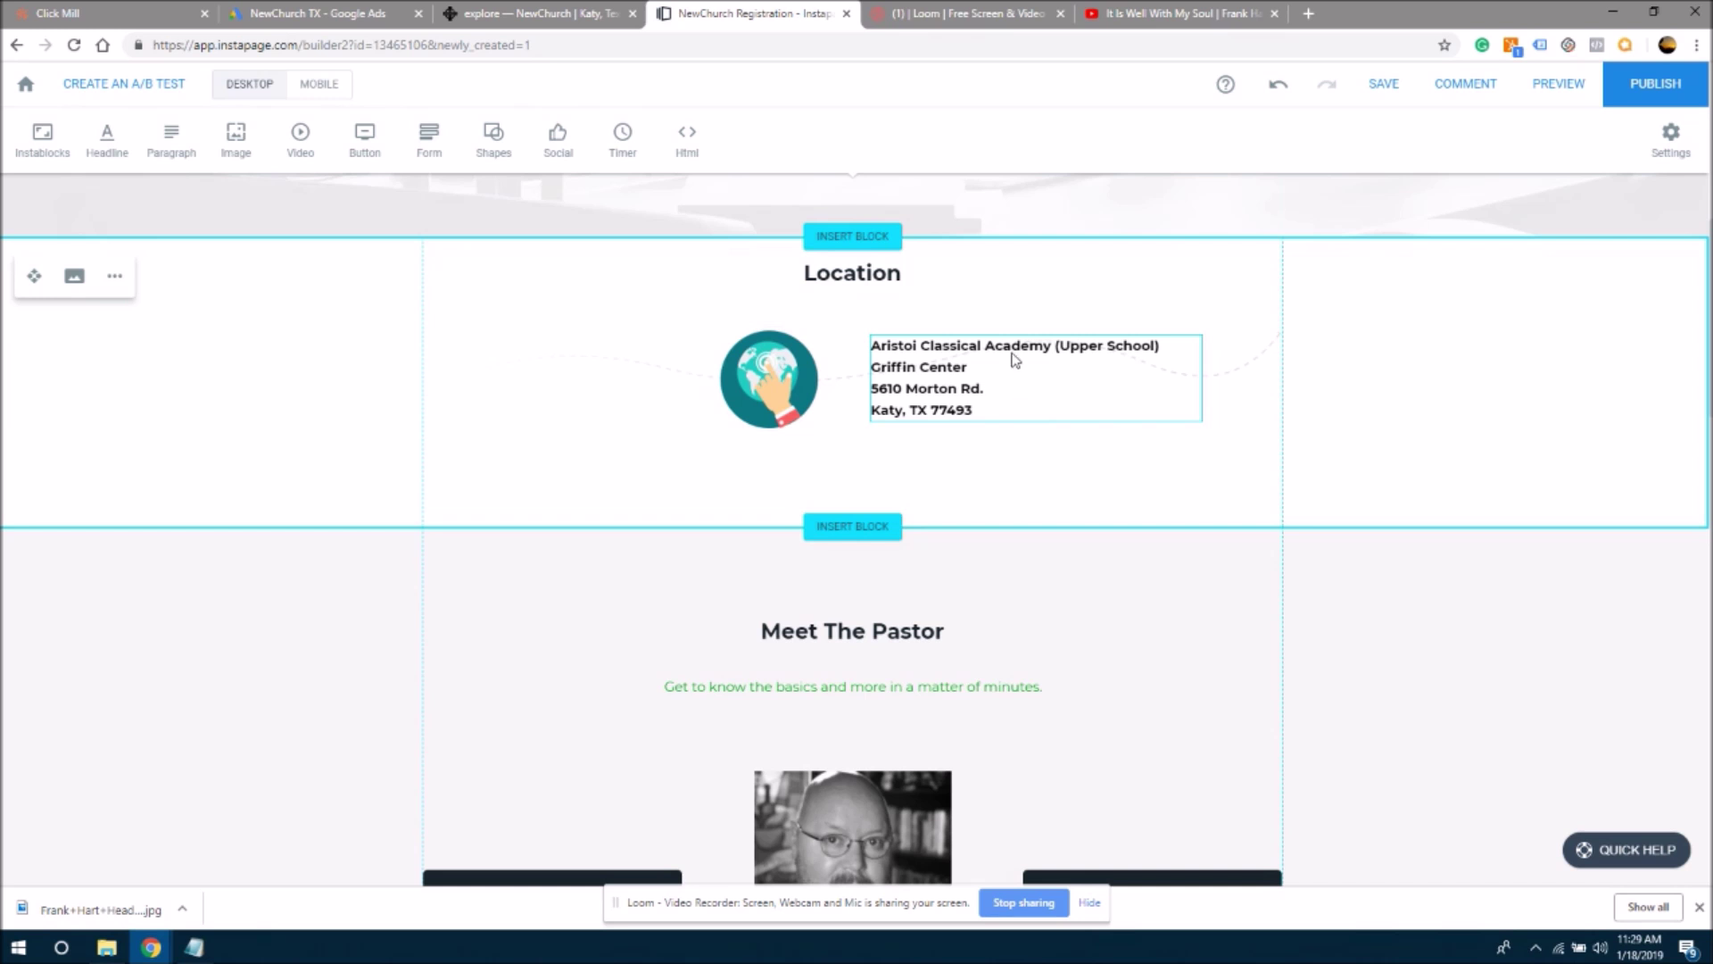
pyautogui.click(874, 415)
pyautogui.click(962, 494)
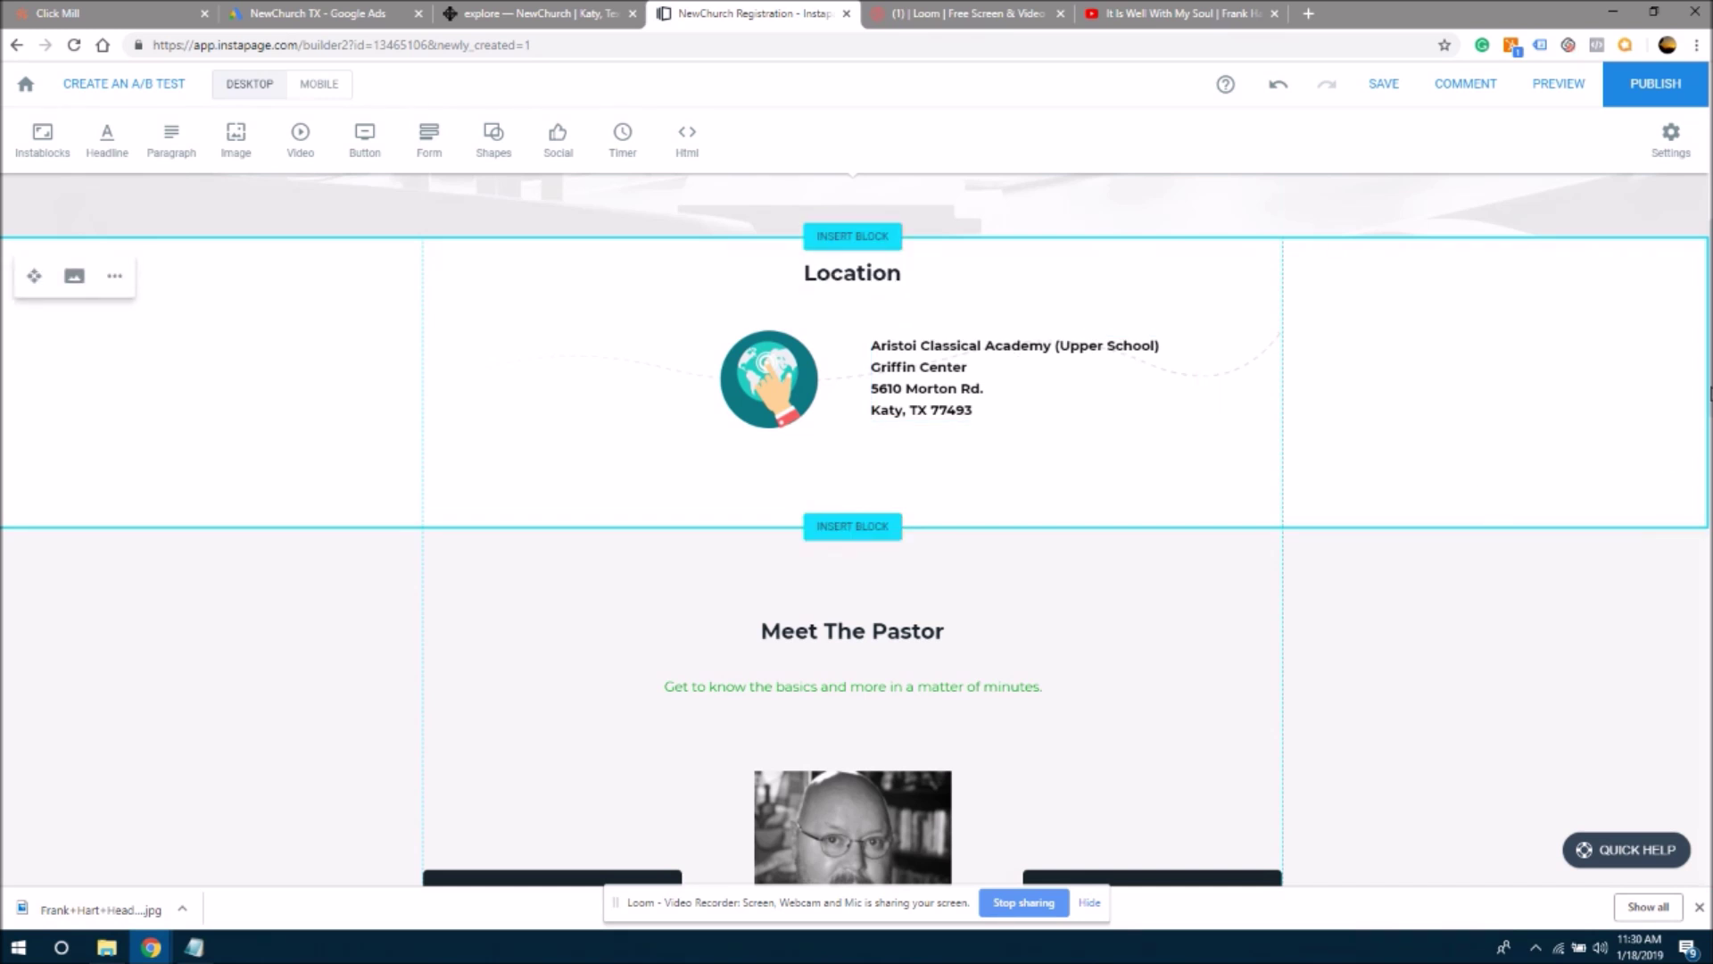
# - Scroll up and down through the landing page to review every section
pyautogui.scroll(-15, 1705, 625)
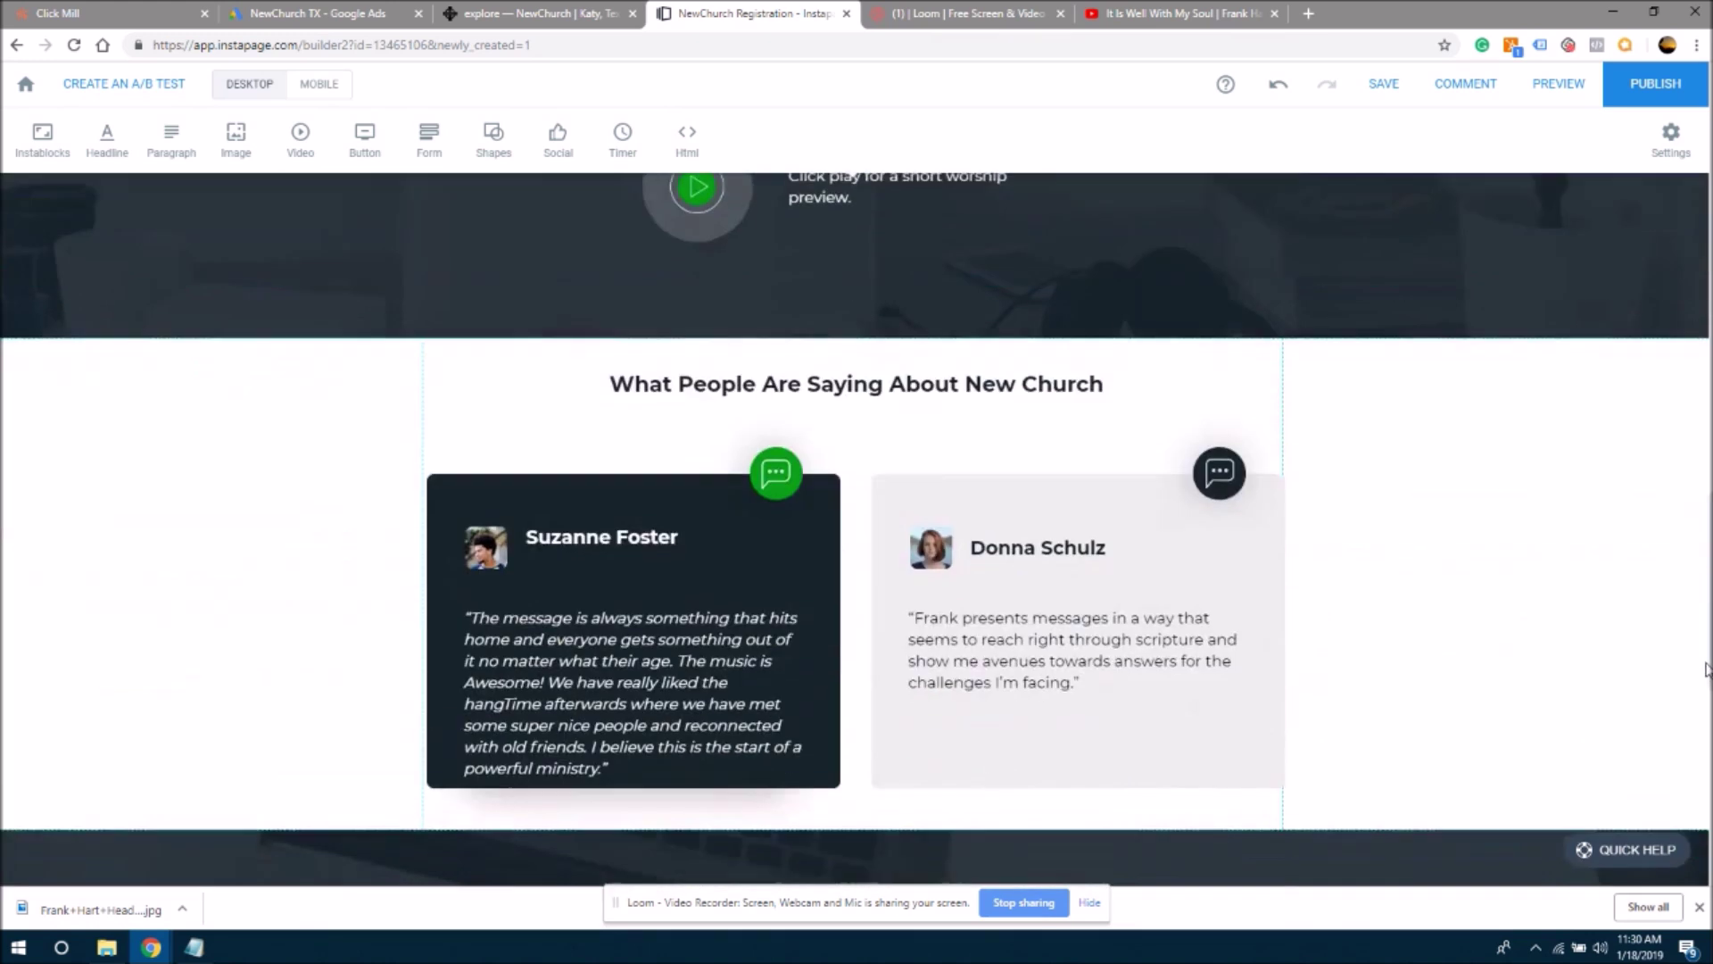
pyautogui.scroll(-5, 1700, 678)
pyautogui.scroll(-6, 1695, 732)
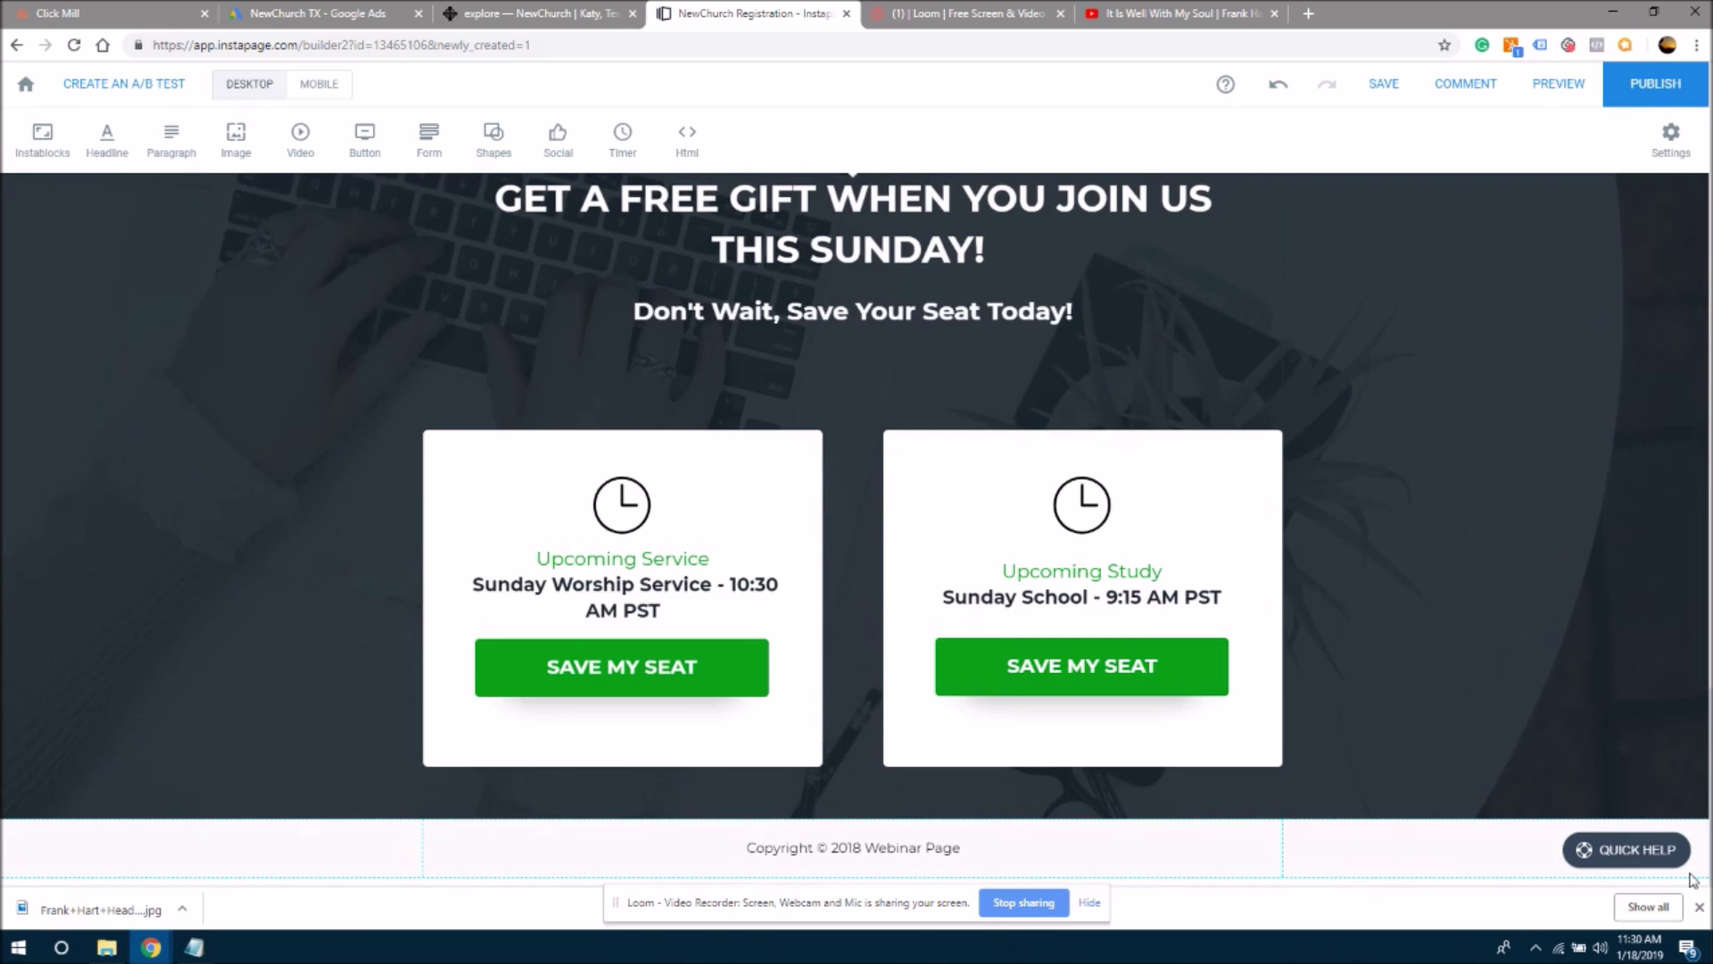
pyautogui.scroll(12, 1654, 747)
pyautogui.scroll(-2, 1614, 553)
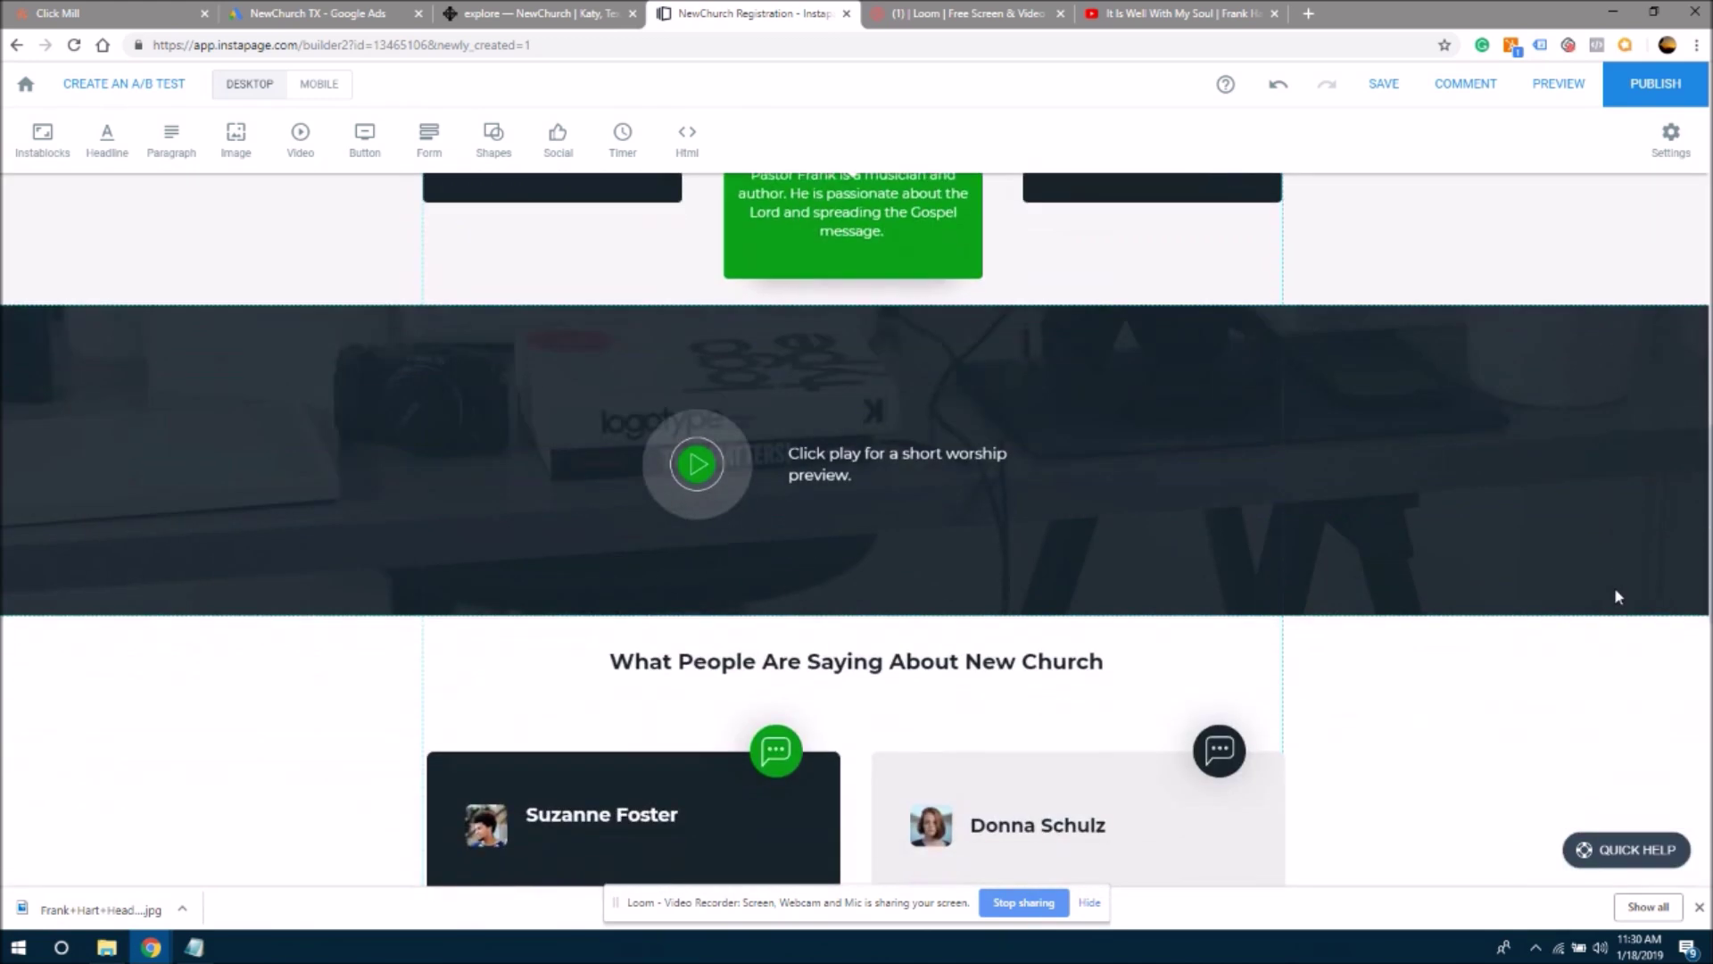
pyautogui.scroll(-12, 1618, 596)
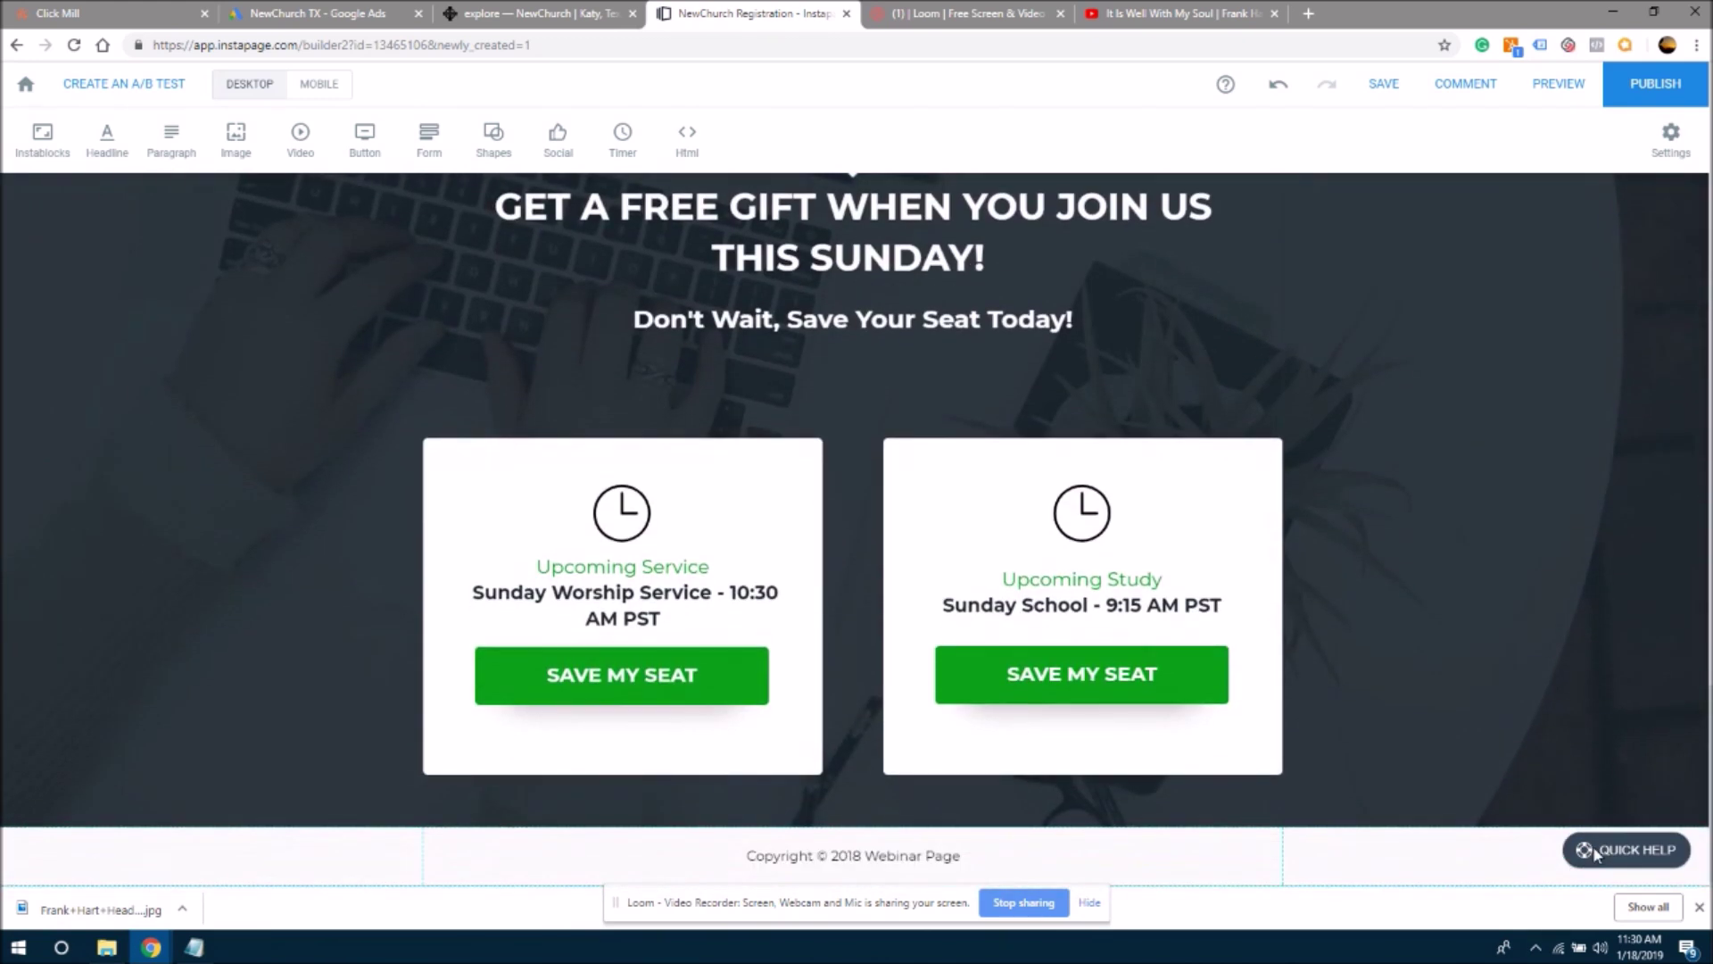
pyautogui.scroll(15, 1584, 776)
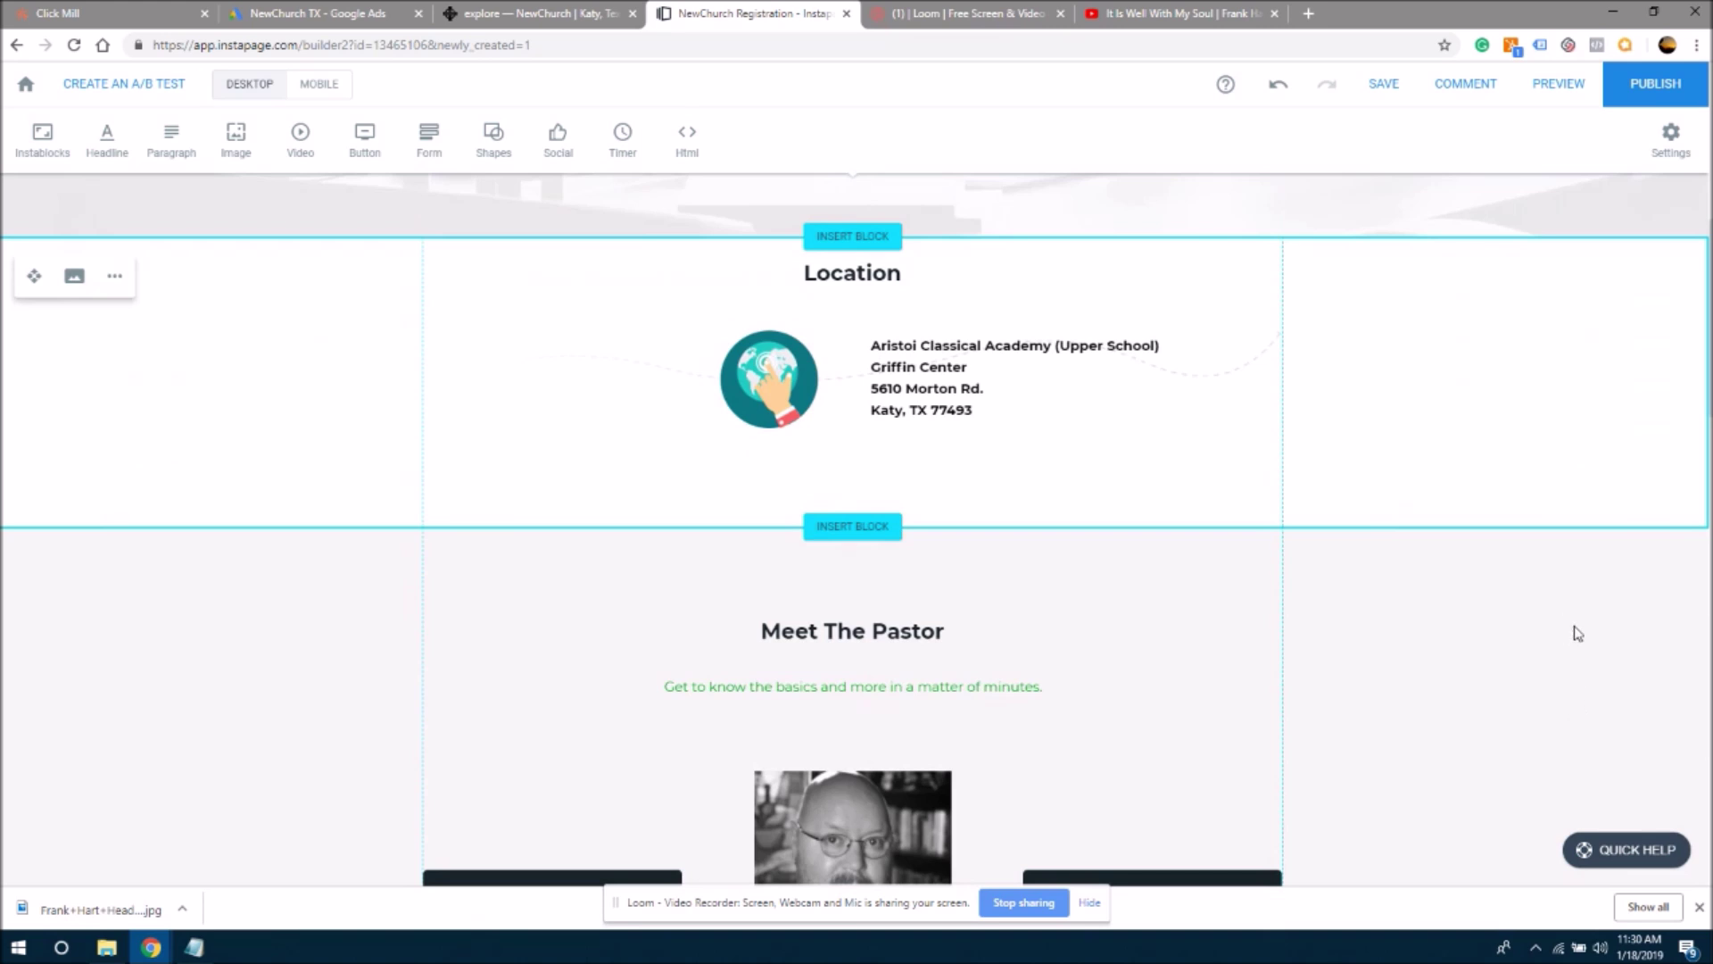
pyautogui.scroll(-15, 1577, 633)
pyautogui.scroll(20, 1651, 428)
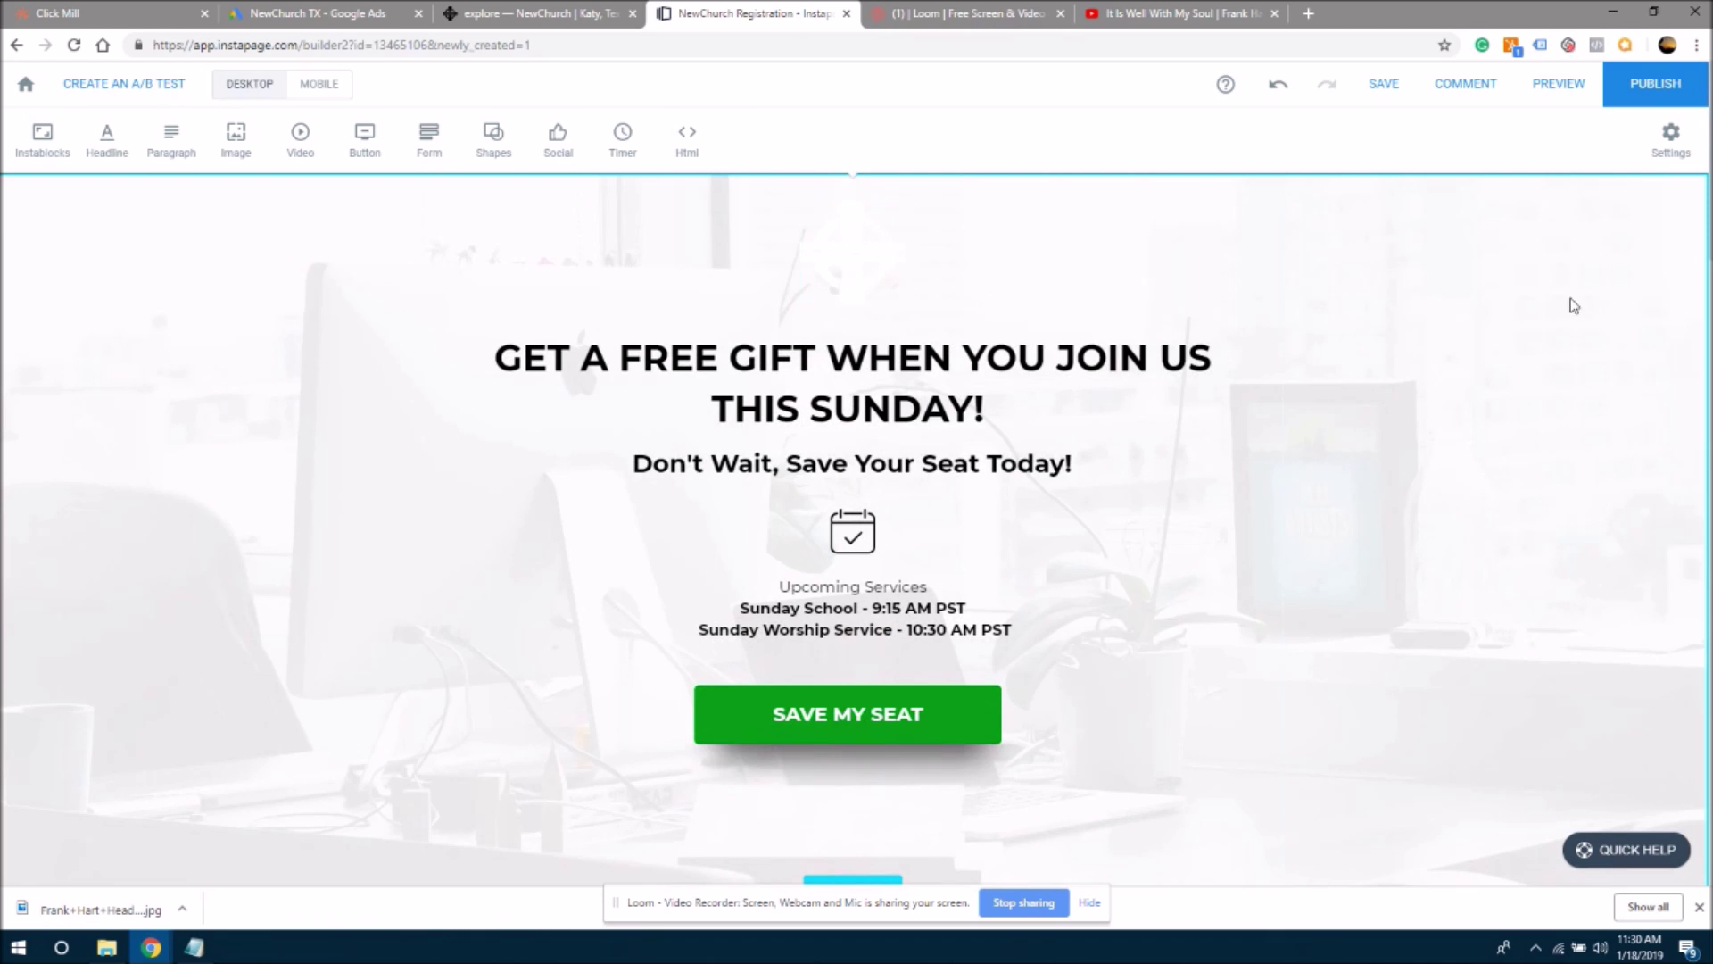
pyautogui.click(1557, 103)
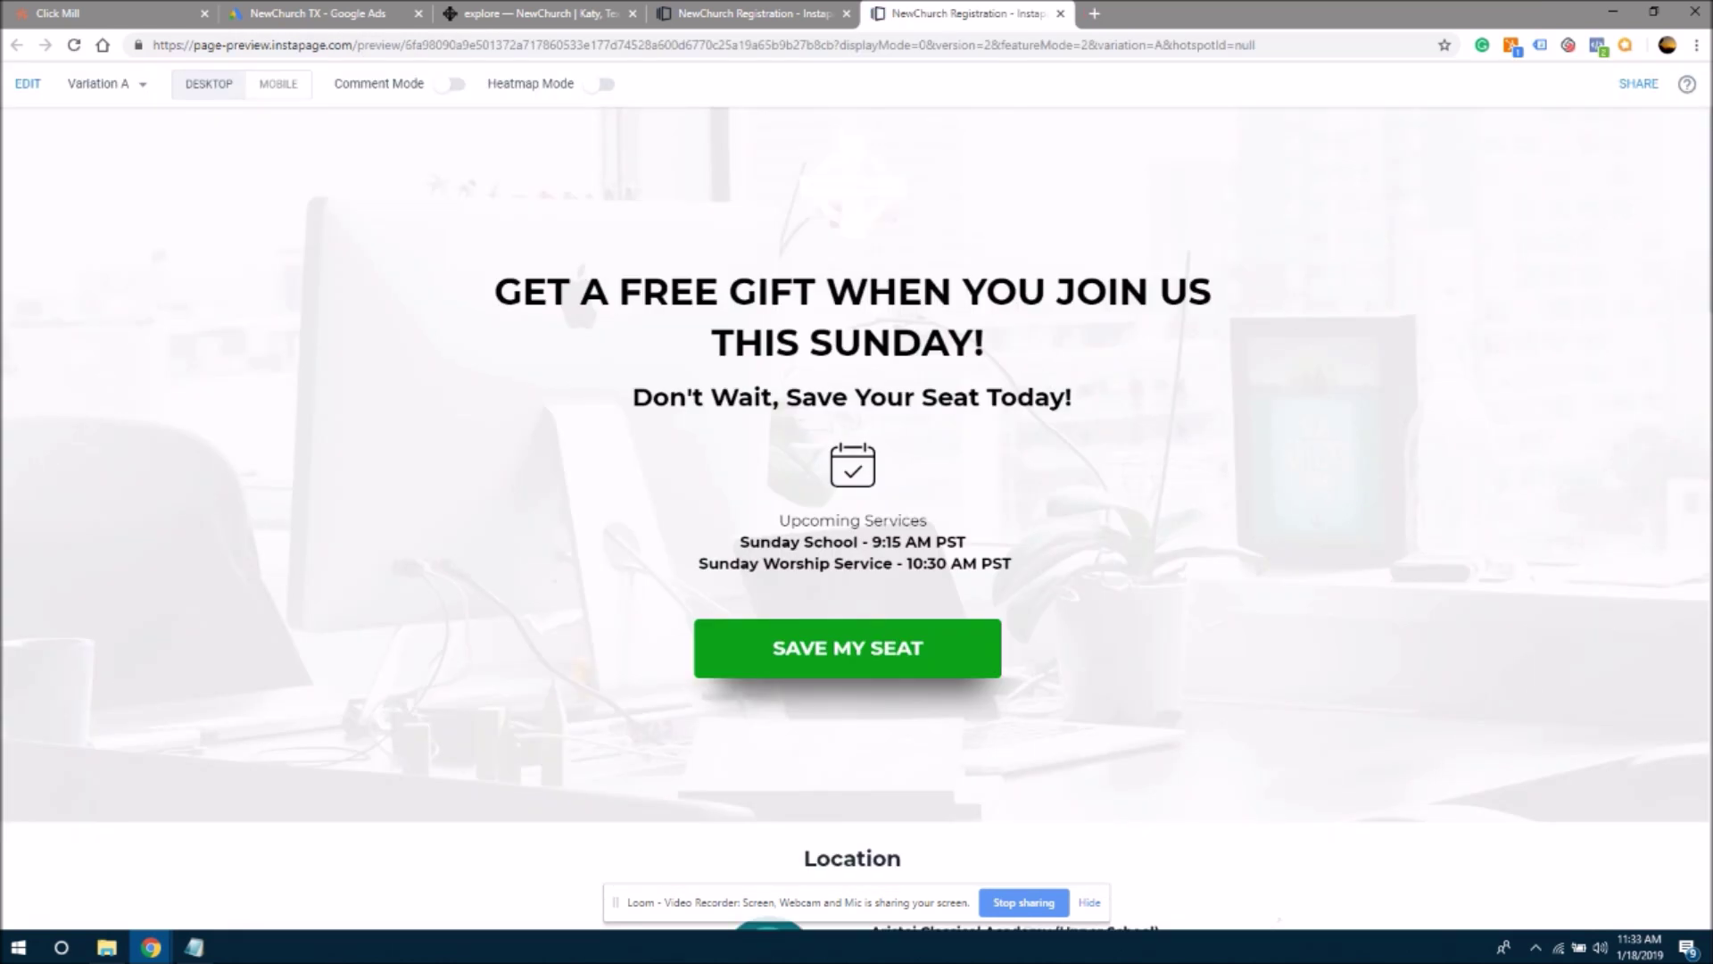
pyautogui.scroll(-7, 1702, 239)
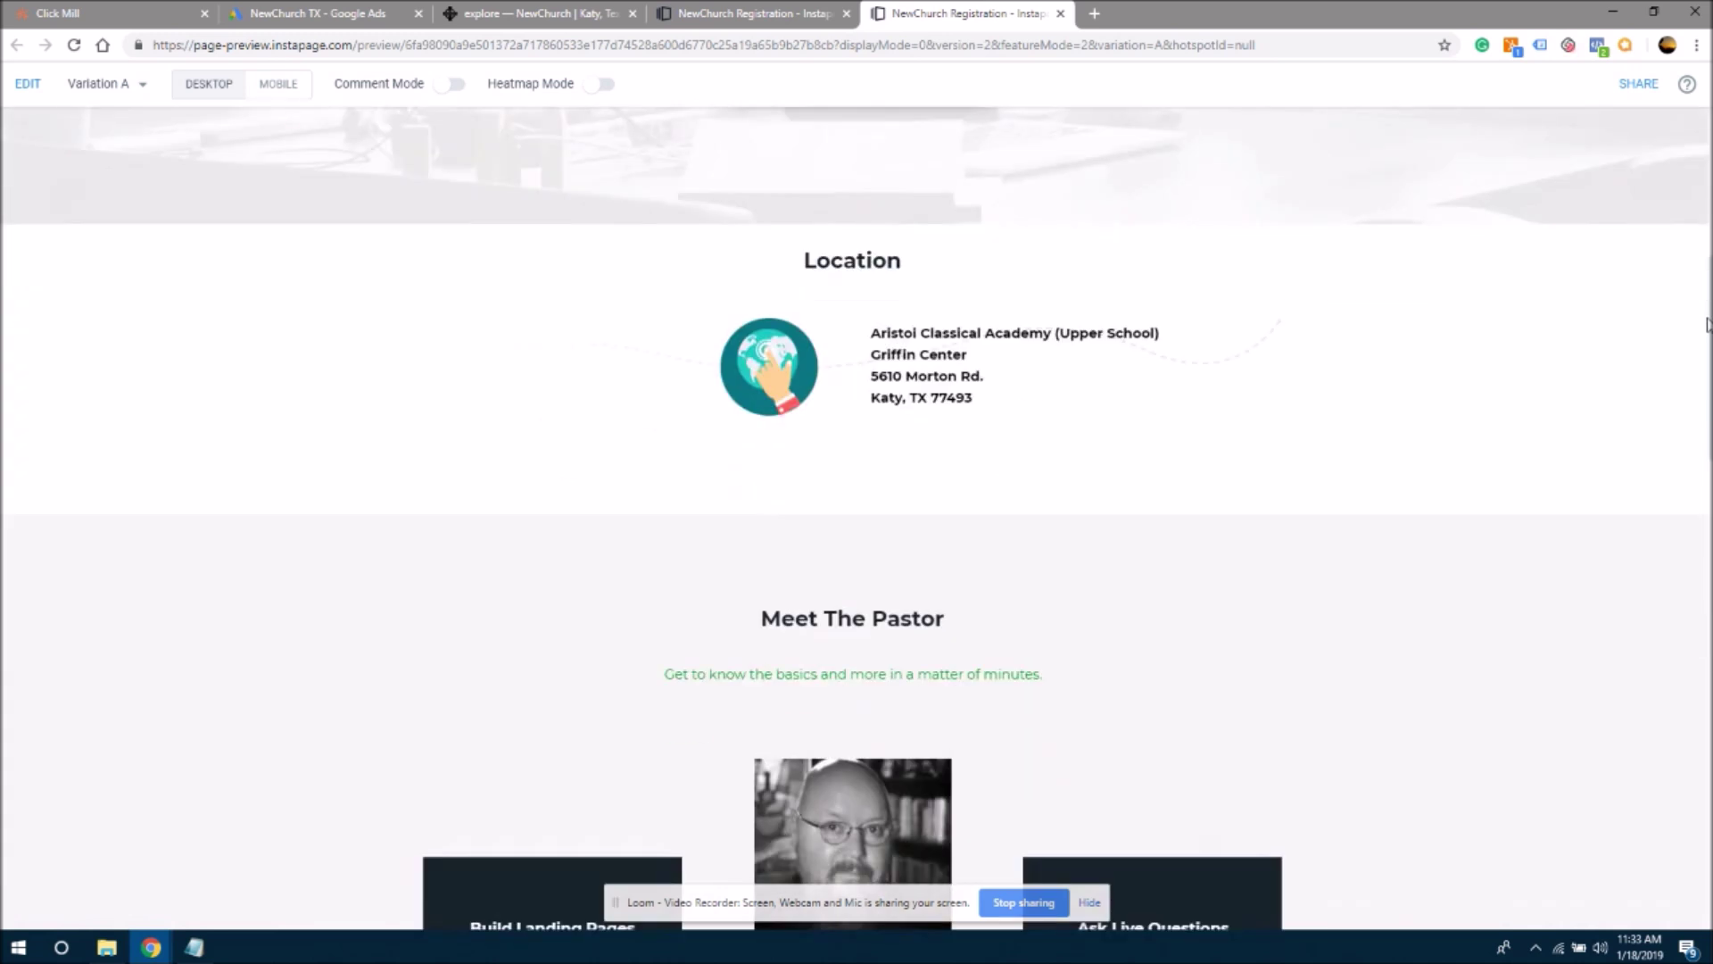
pyautogui.scroll(4, 1703, 239)
pyautogui.scroll(3, 1702, 239)
pyautogui.scroll(-7, 1701, 303)
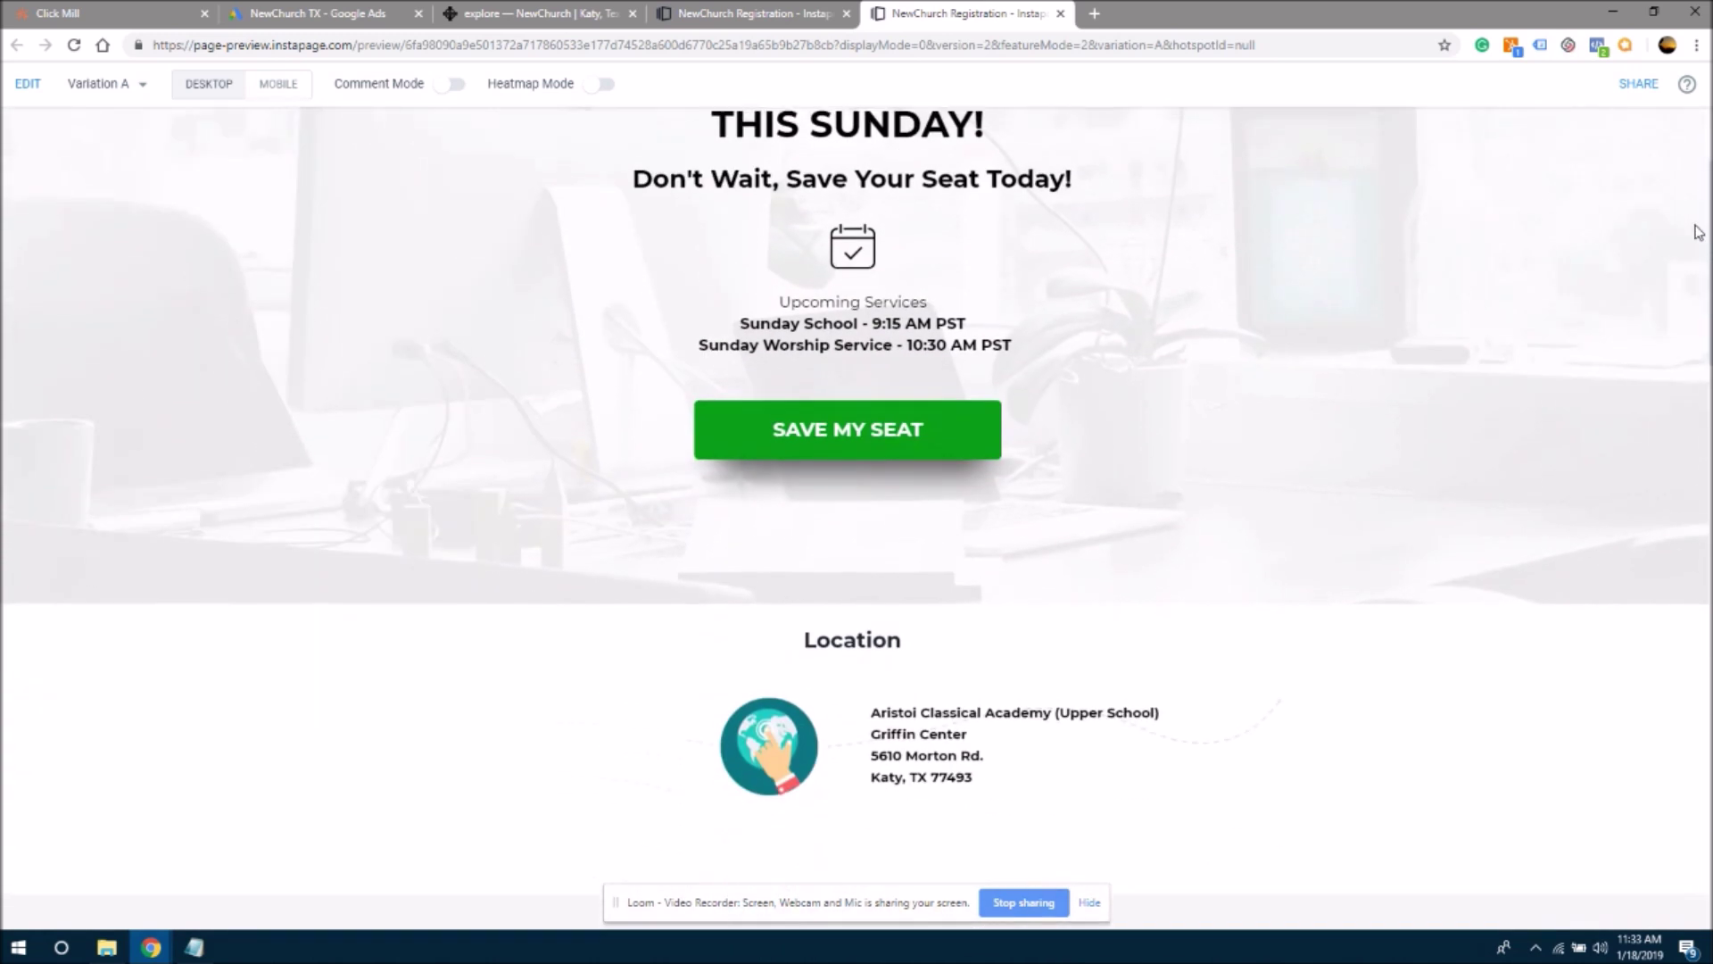
pyautogui.scroll(-14, 1696, 294)
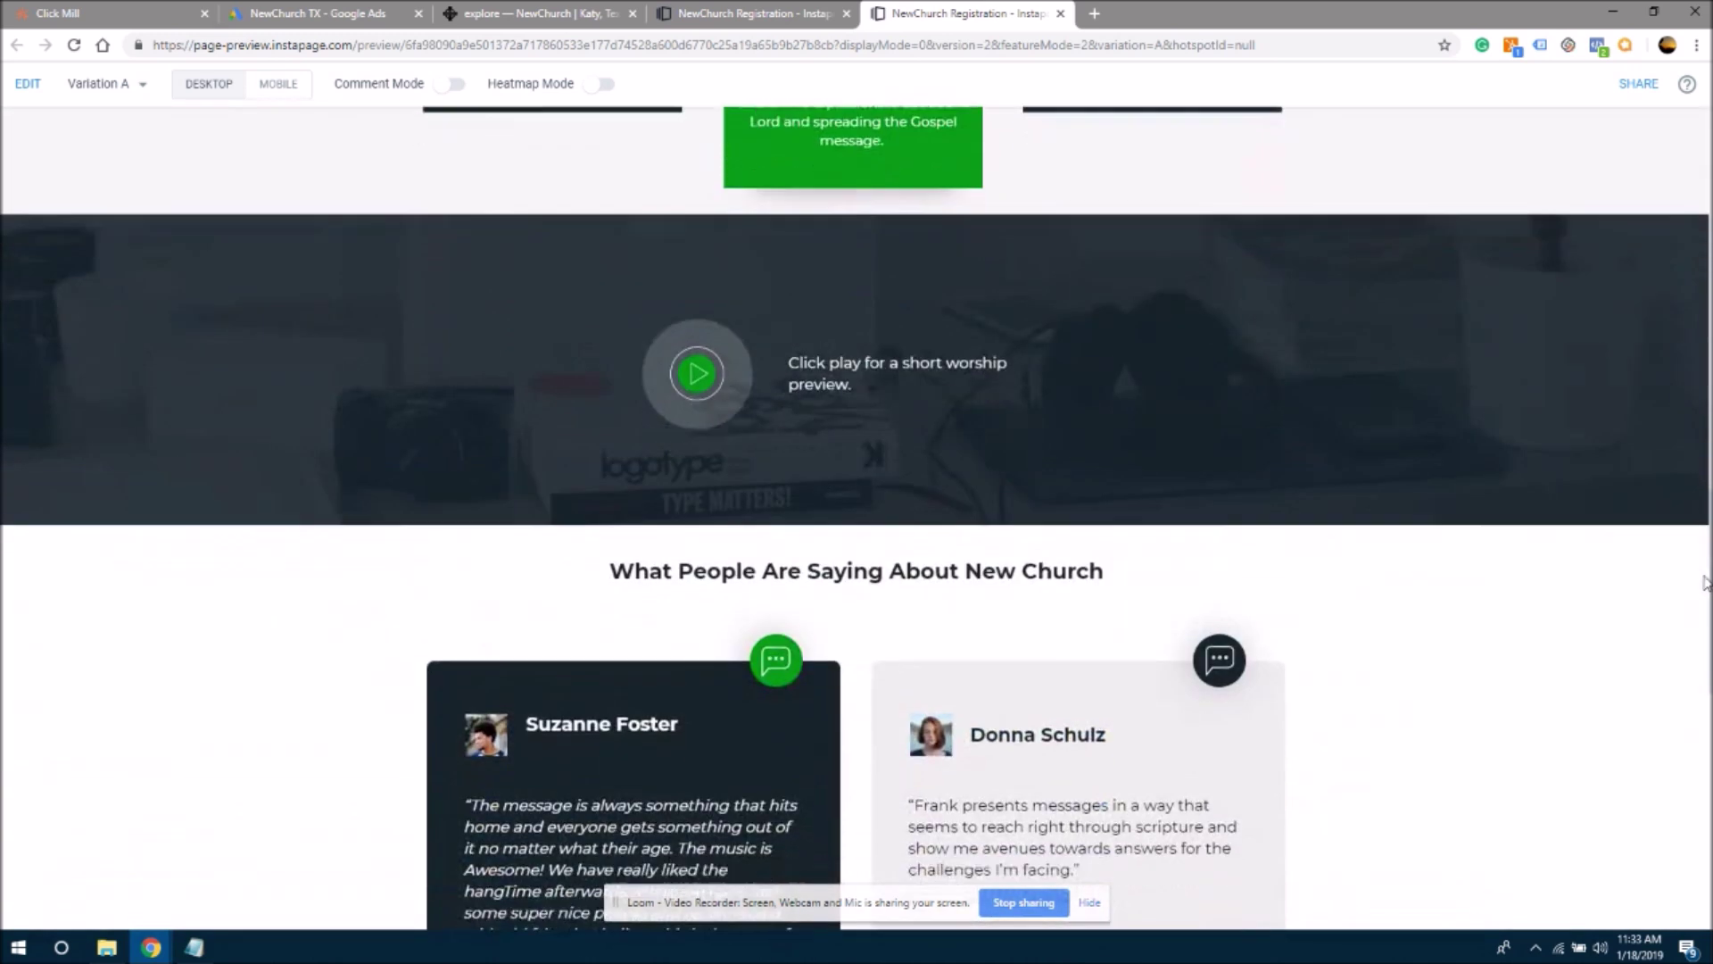
pyautogui.scroll(-6, 1706, 850)
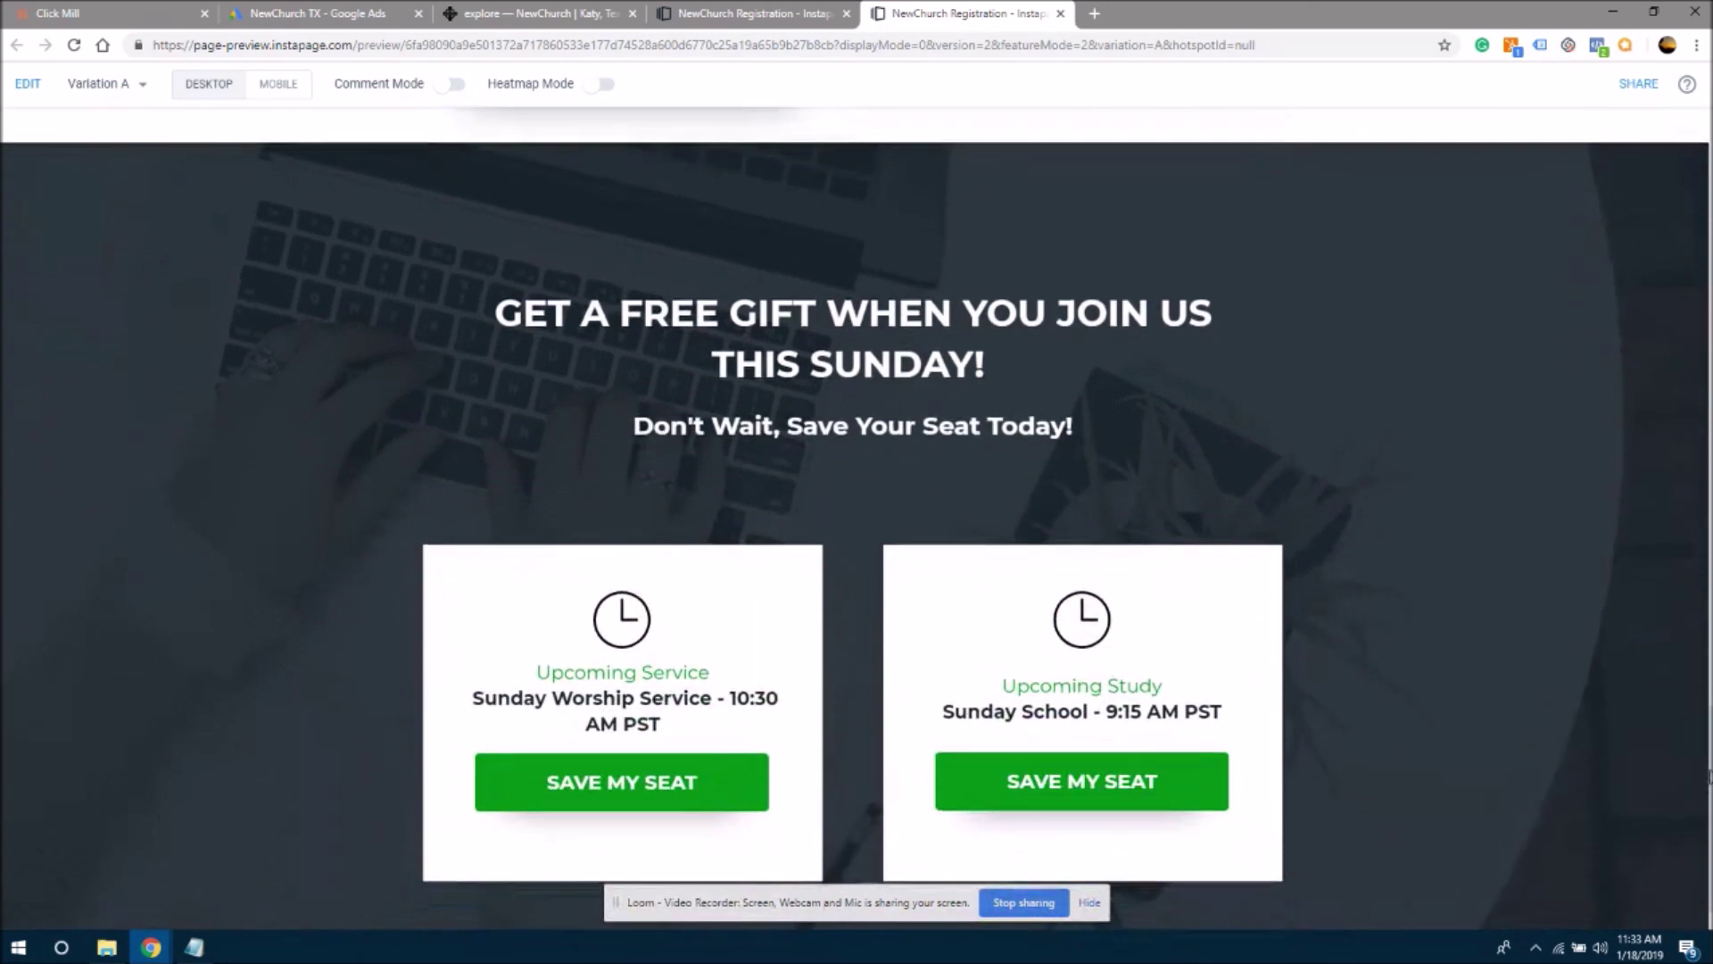
pyautogui.scroll(7, 1706, 872)
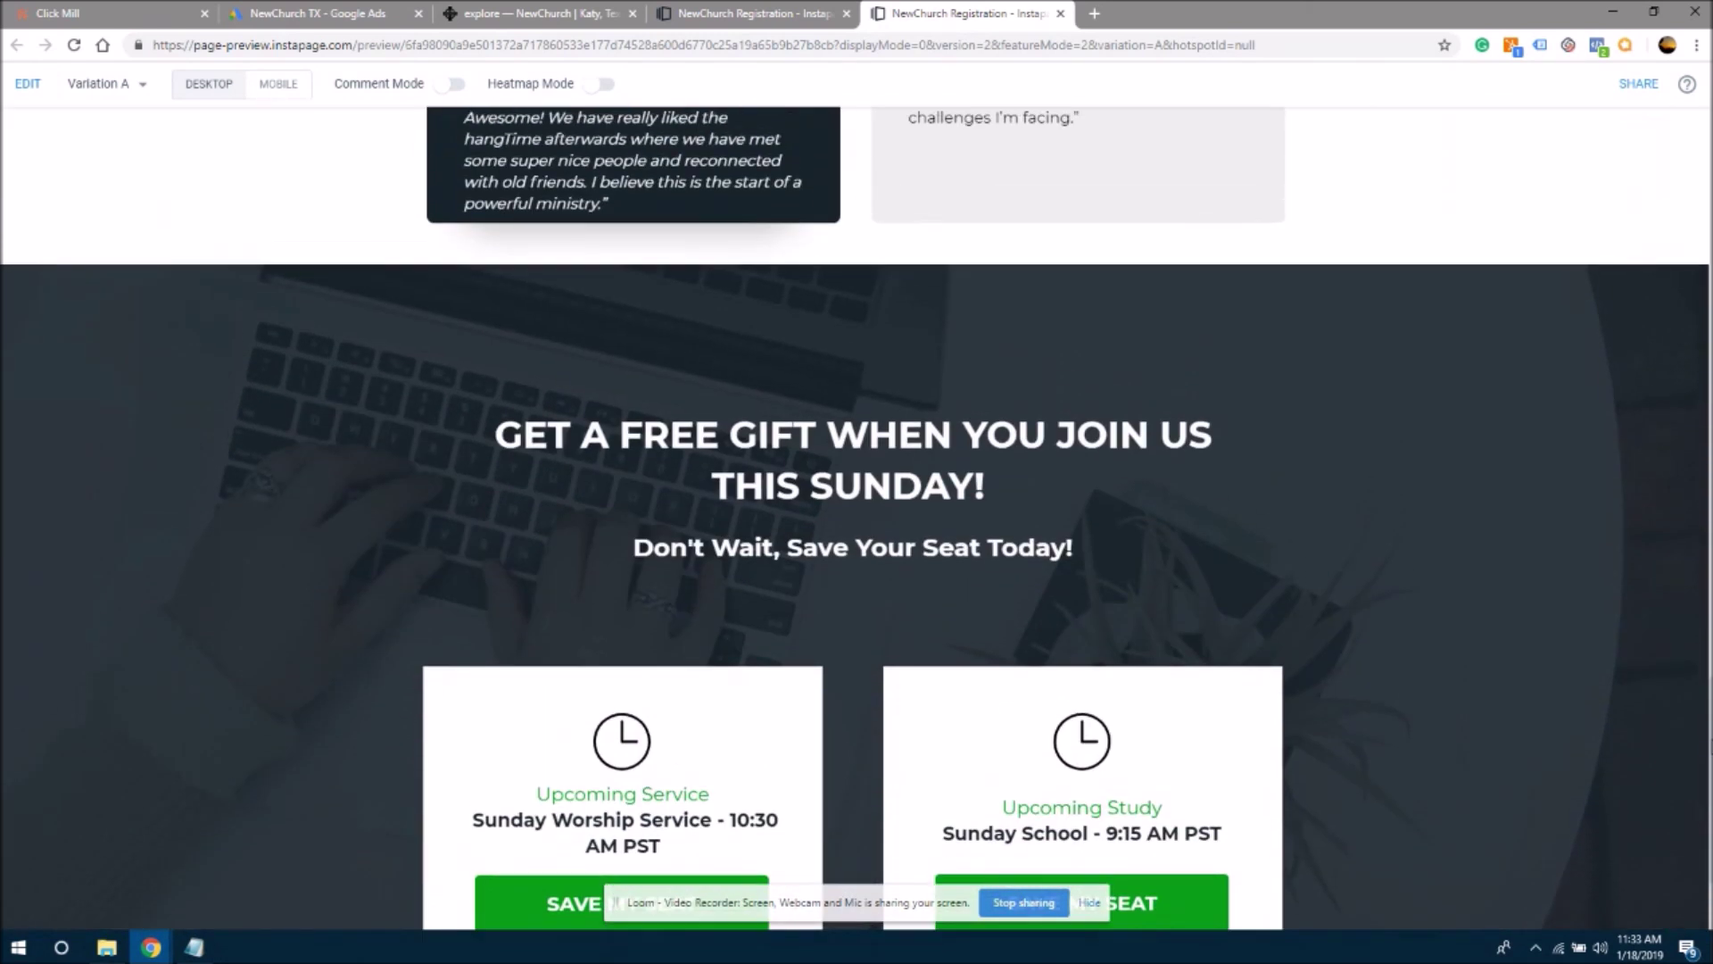
pyautogui.scroll(-1, 1678, 656)
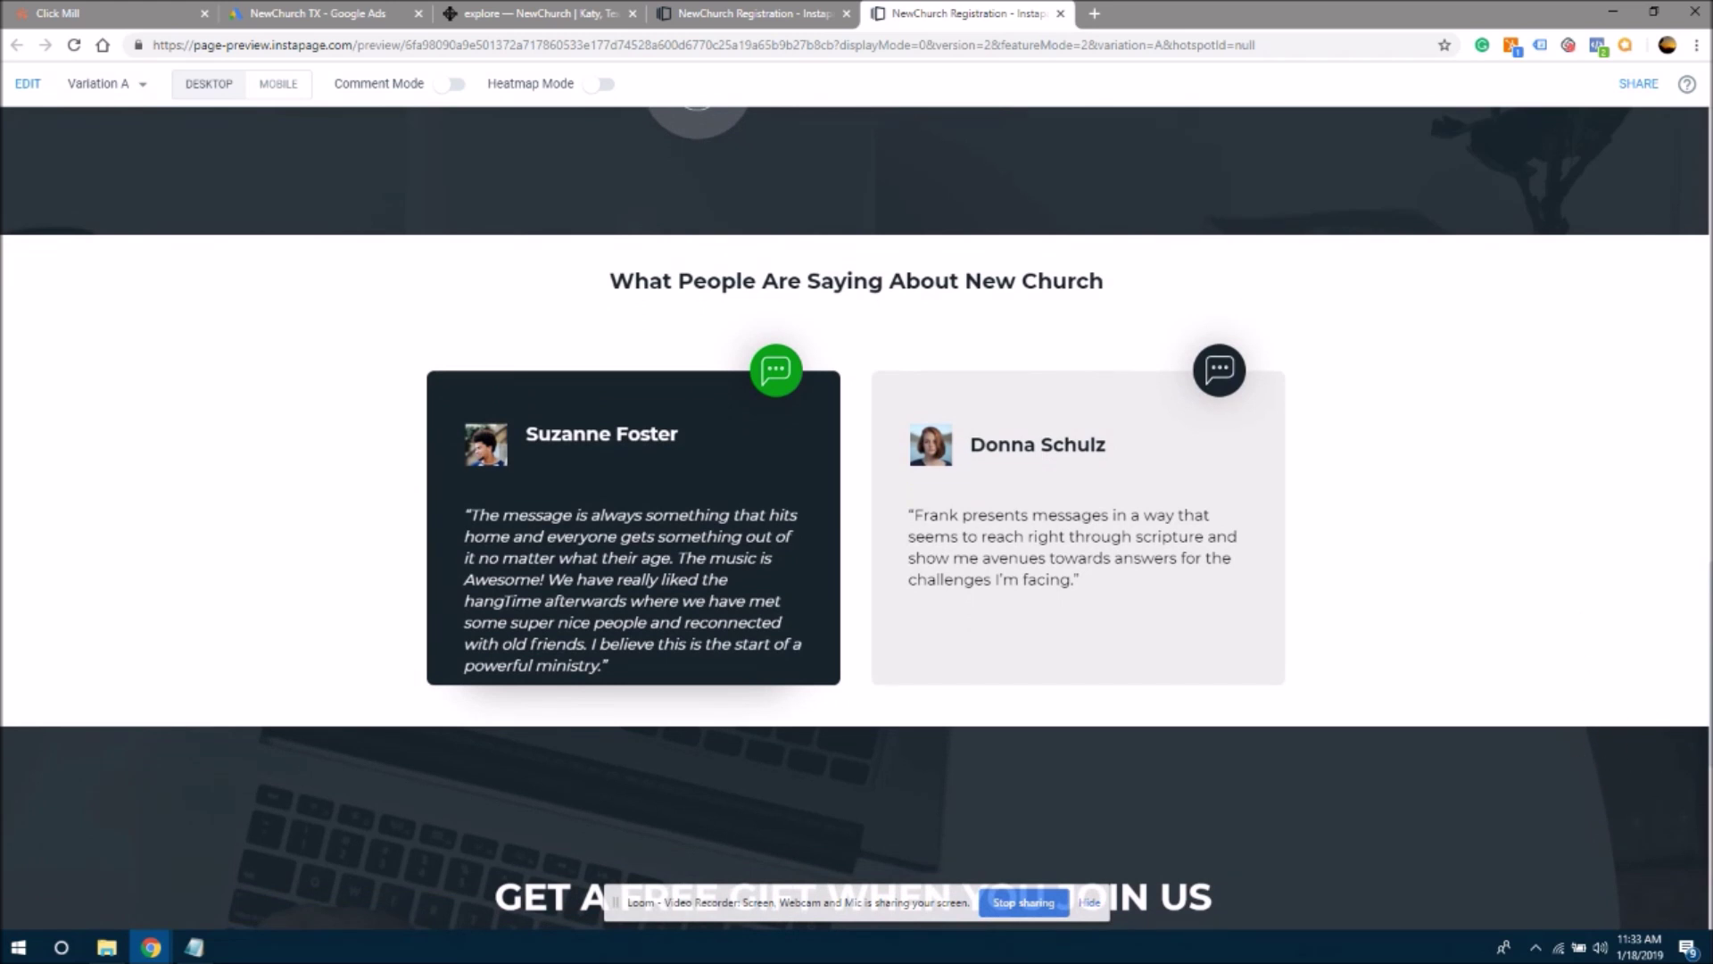
pyautogui.hotkey('ctrl', 'a')
pyautogui.click(1704, 760)
pyautogui.doubleClick(1073, 280)
pyautogui.click(1022, 278)
pyautogui.scroll(-3, 856, 518)
pyautogui.scroll(3, 856, 517)
pyautogui.scroll(10, 1658, 450)
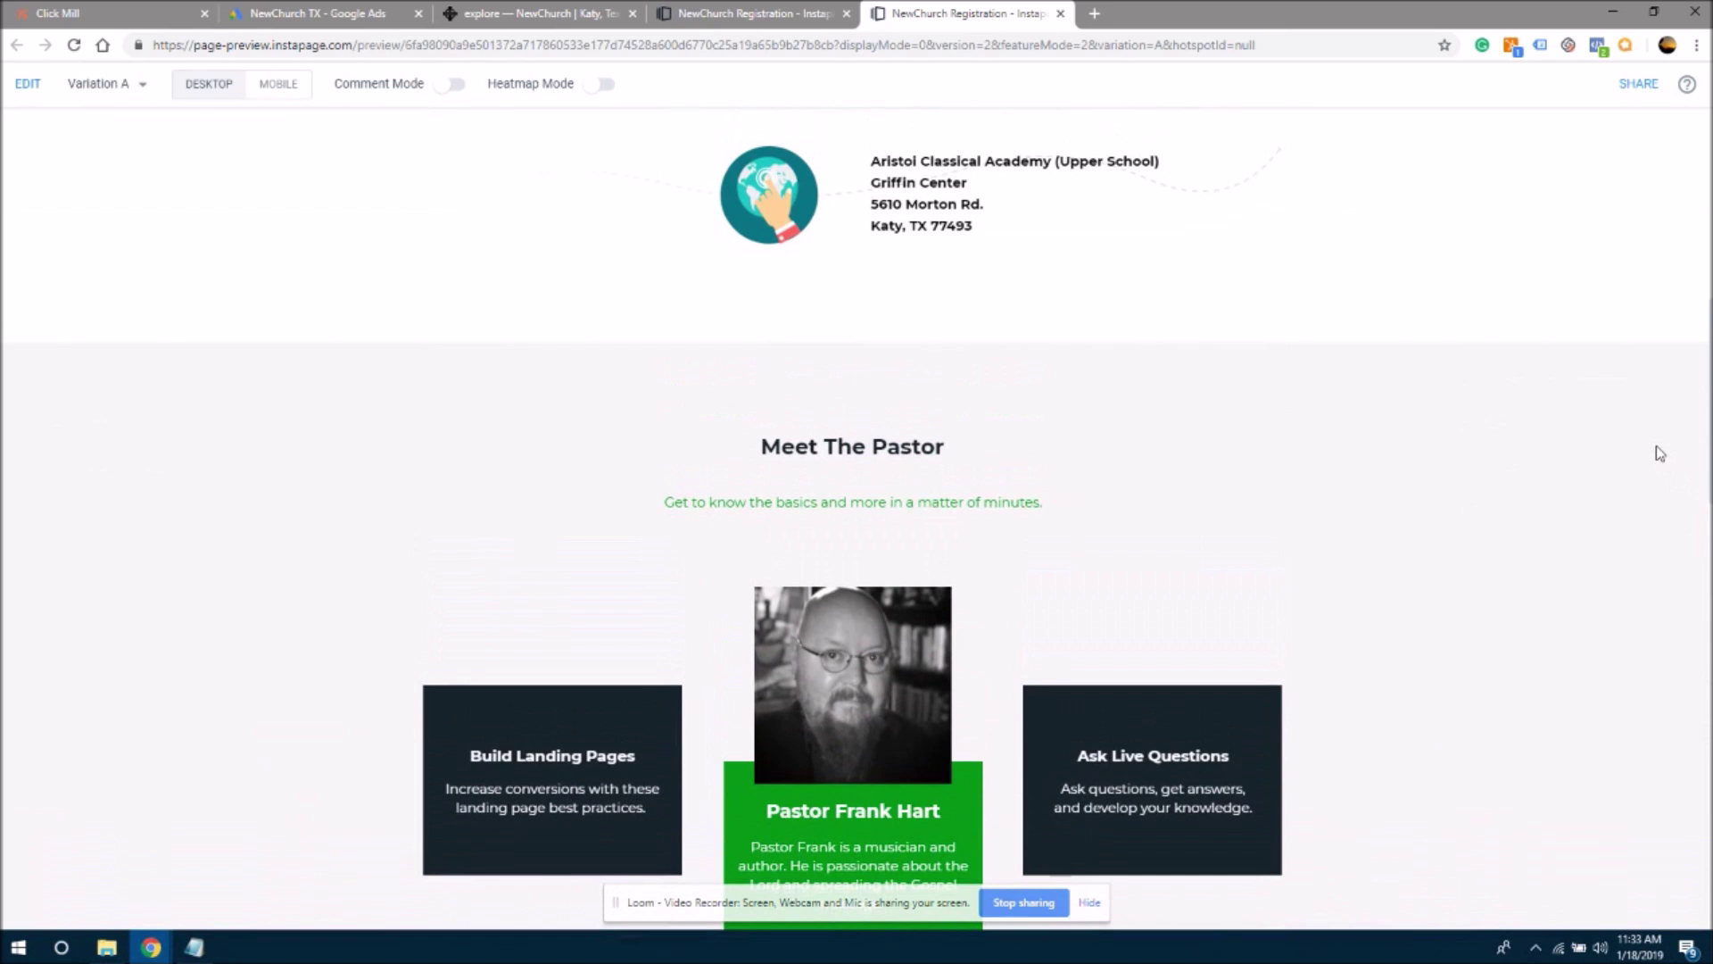
pyautogui.scroll(-2, 1659, 455)
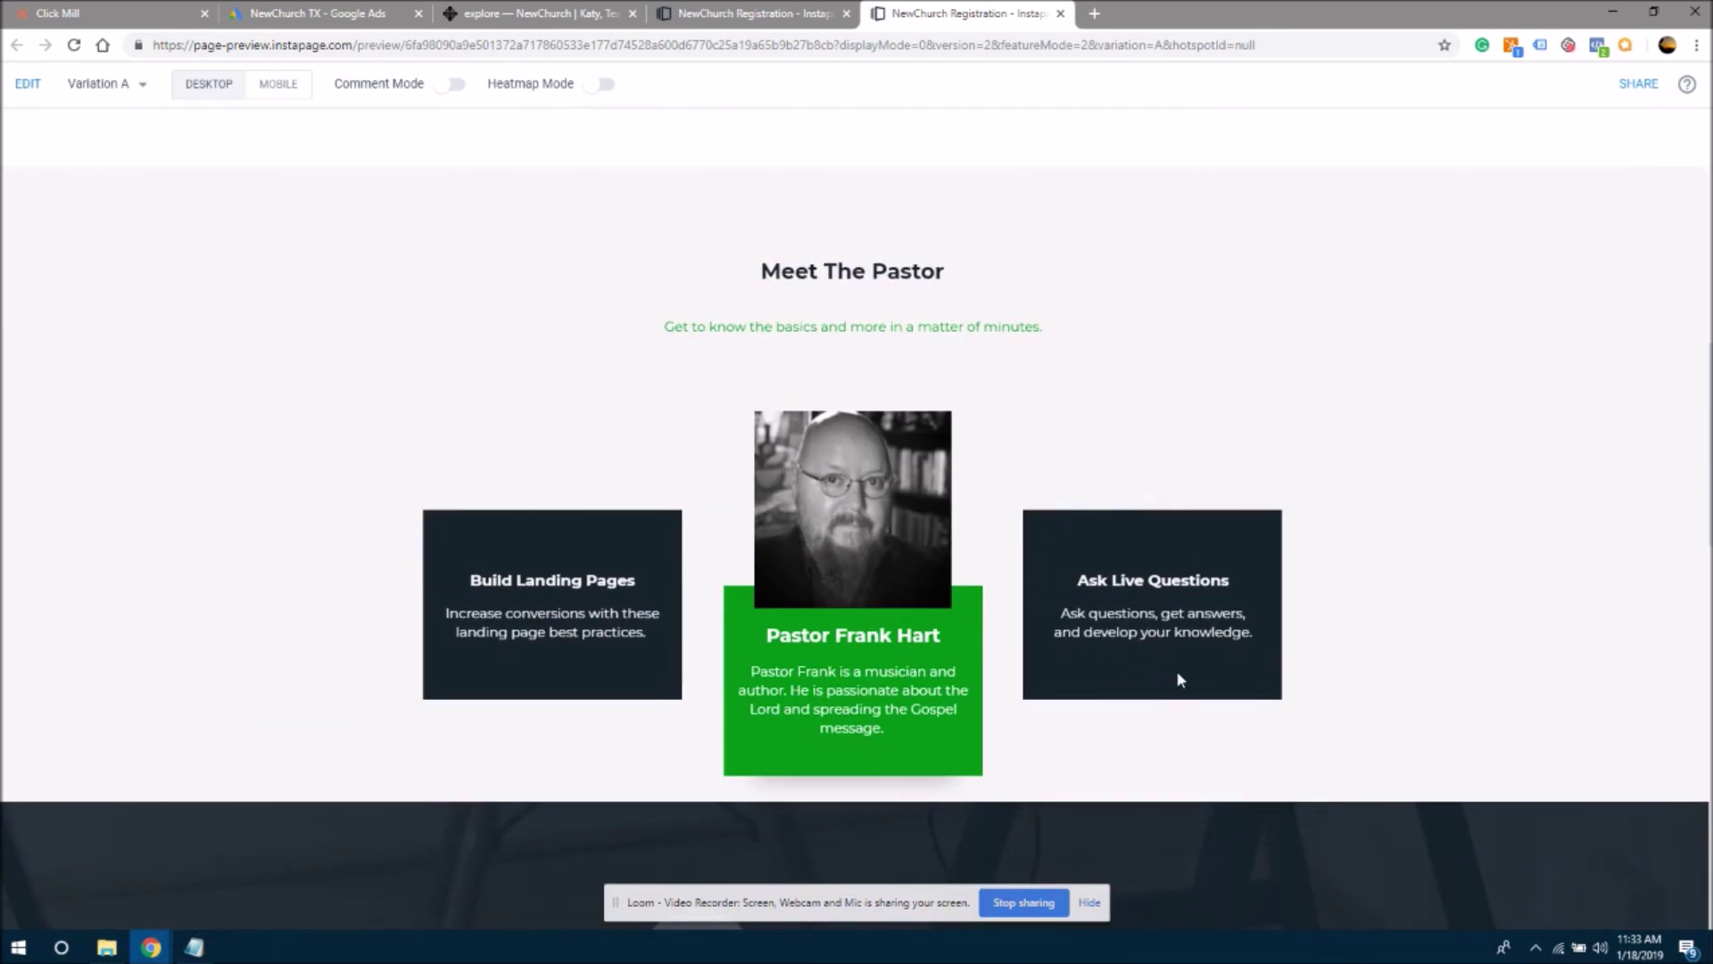
pyautogui.scroll(5, 1706, 370)
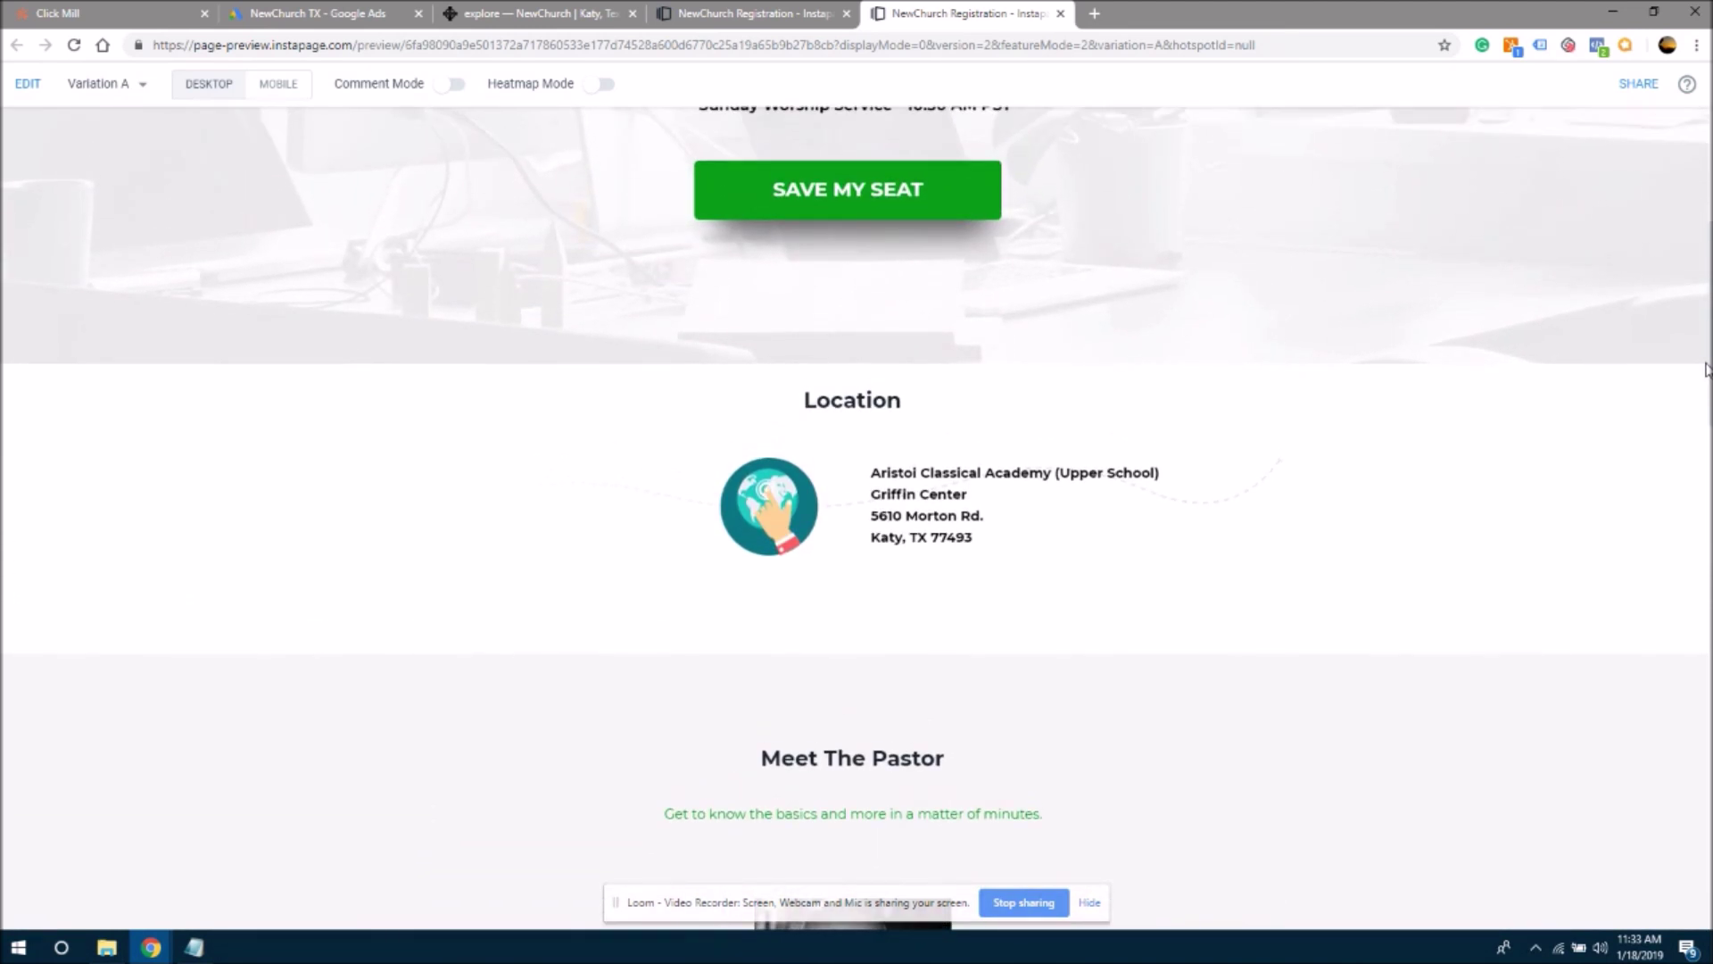
pyautogui.scroll(5, 1706, 370)
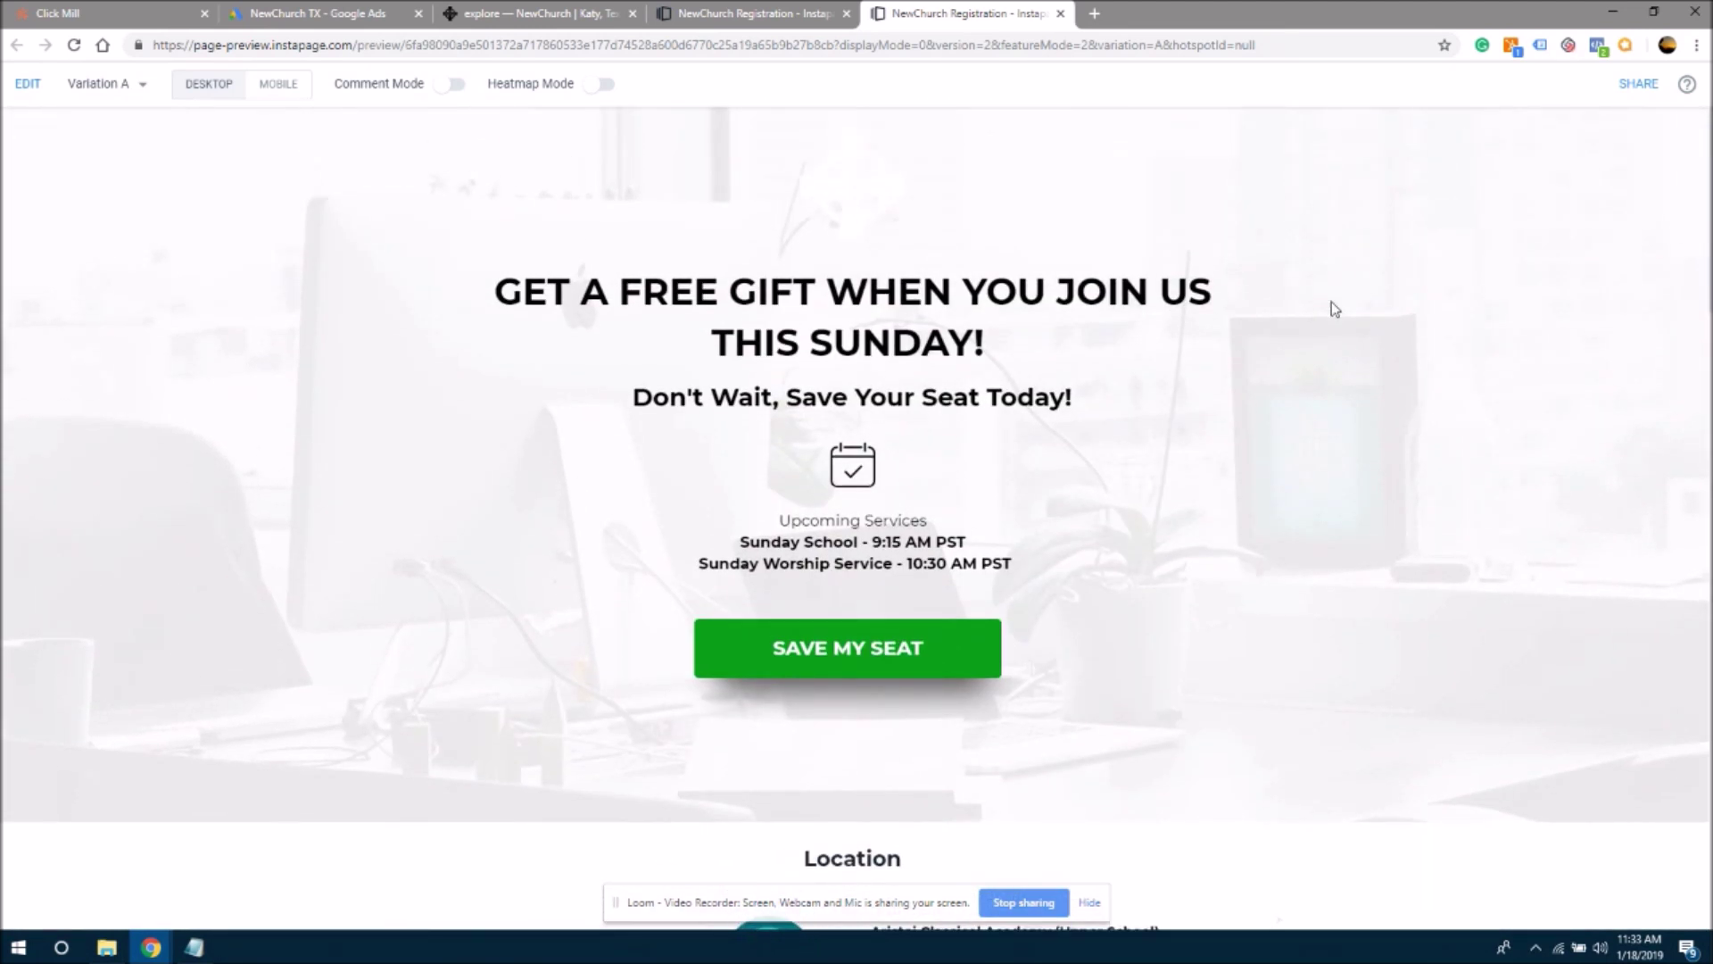
# - Close the preview tab and switch to the NewChurch website tab
pyautogui.click(1061, 15)
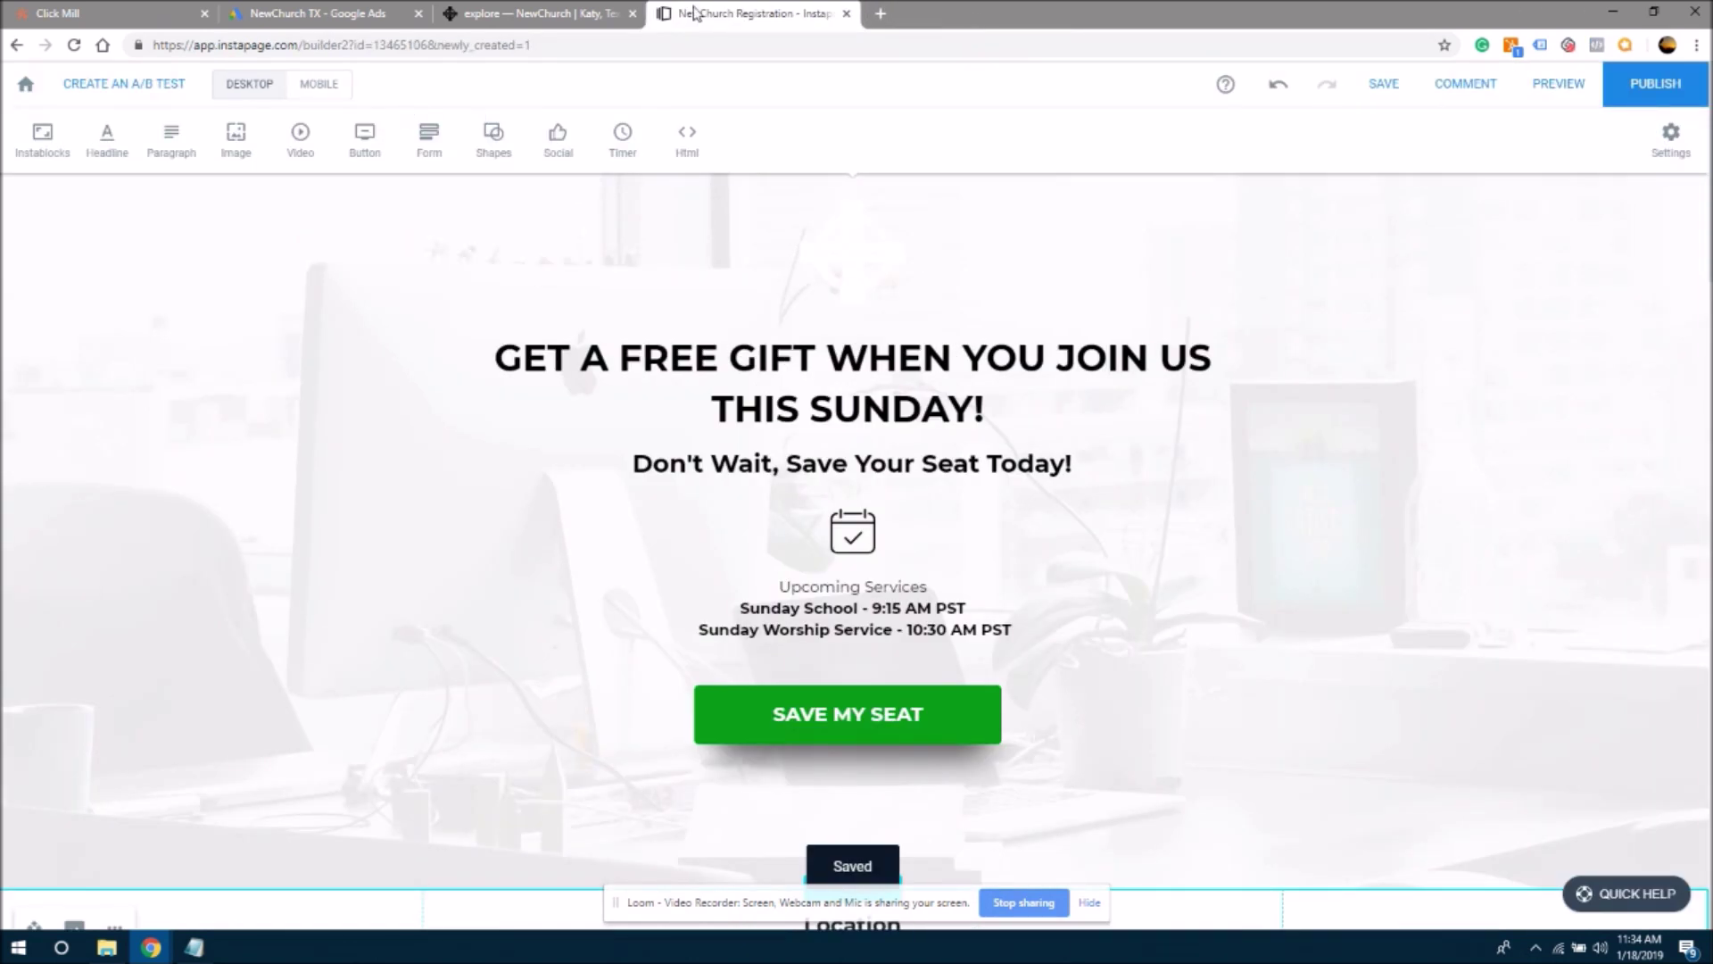
pyautogui.click(500, 14)
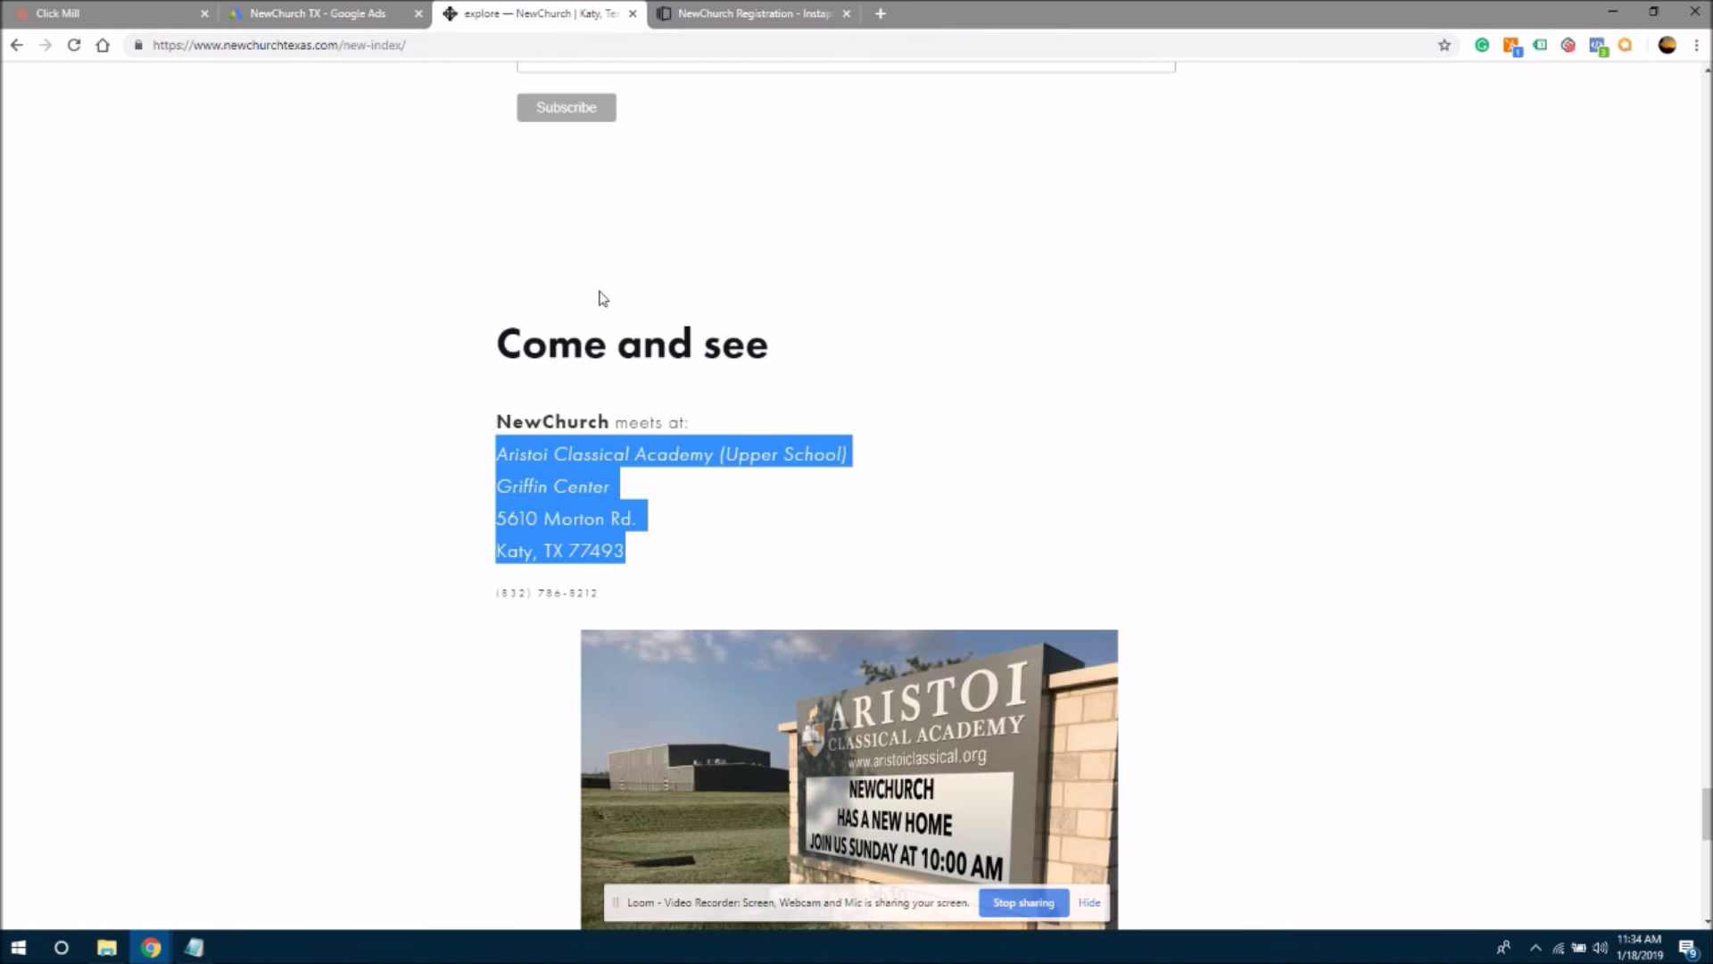
pyautogui.click(311, 282)
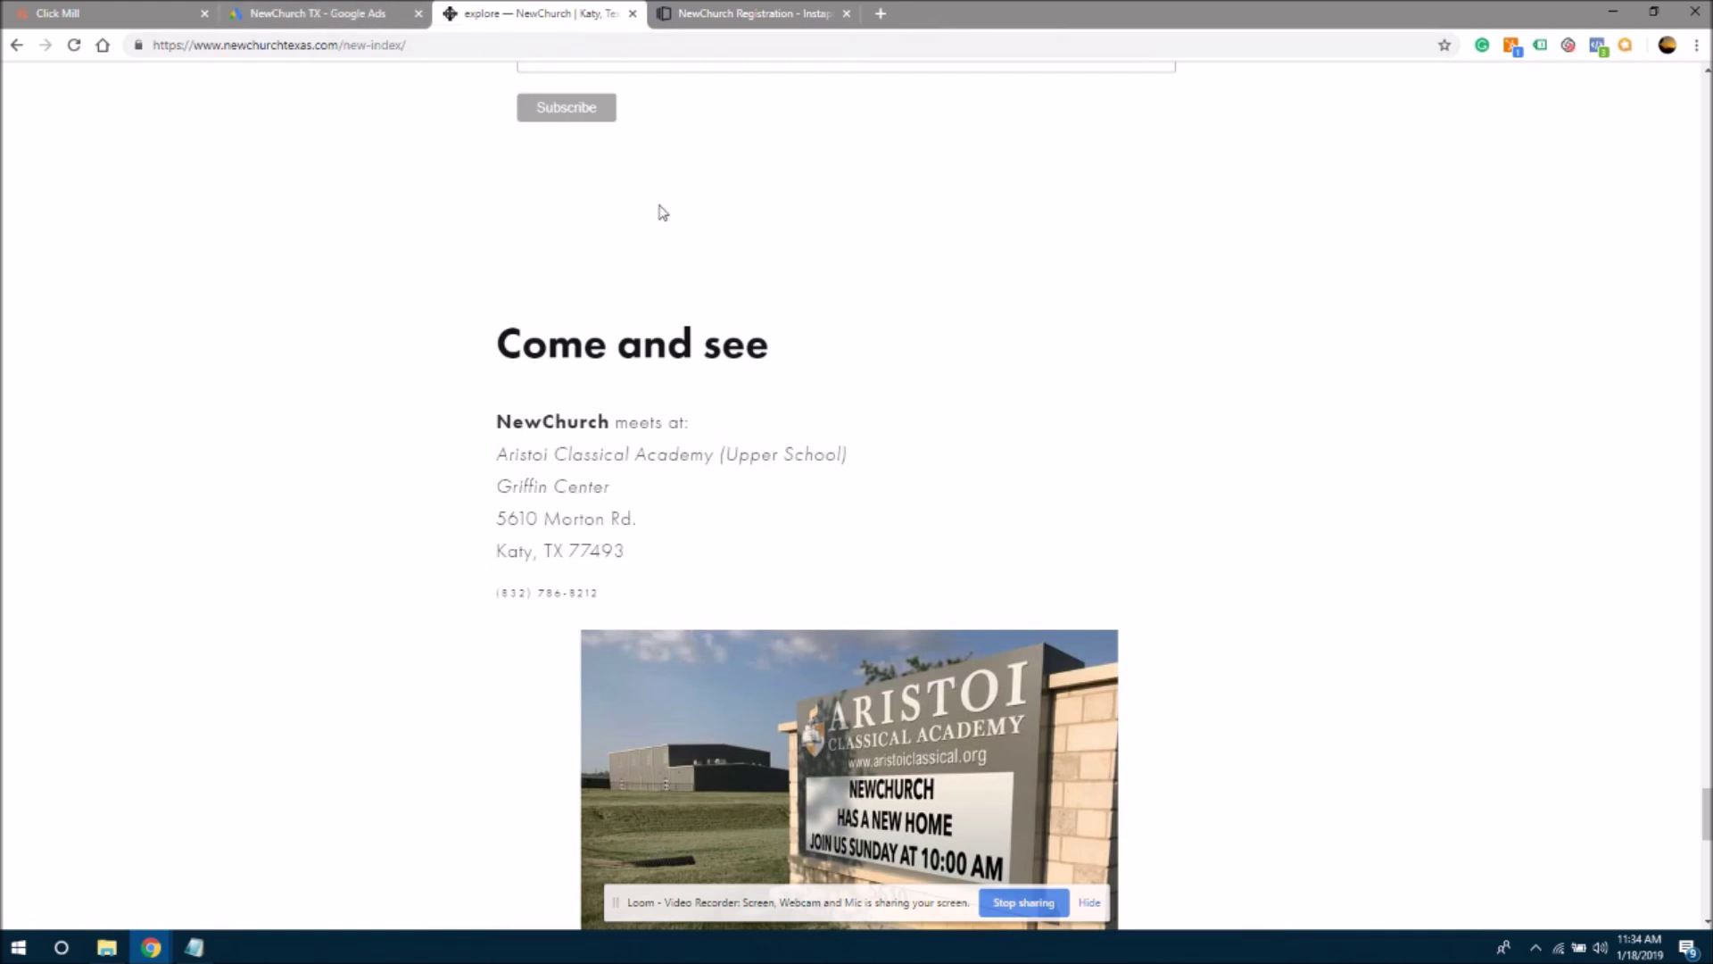
pyautogui.moveTo(1706, 814); pyautogui.dragTo(1661, 71)
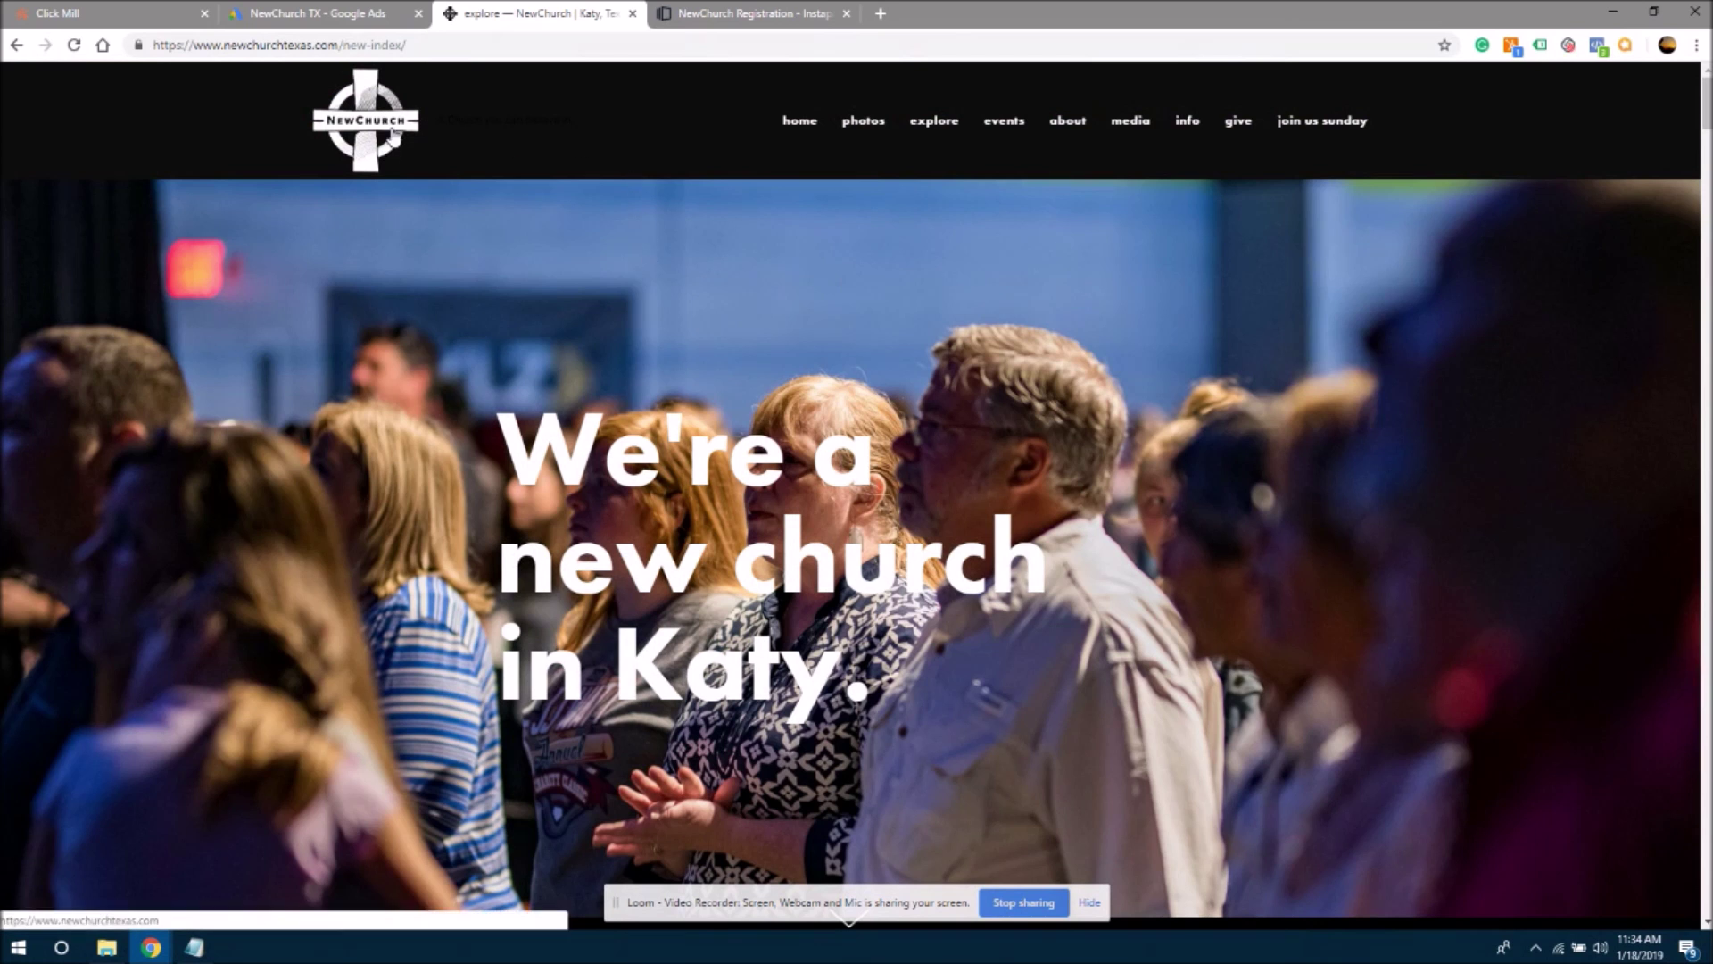
pyautogui.click(768, 24)
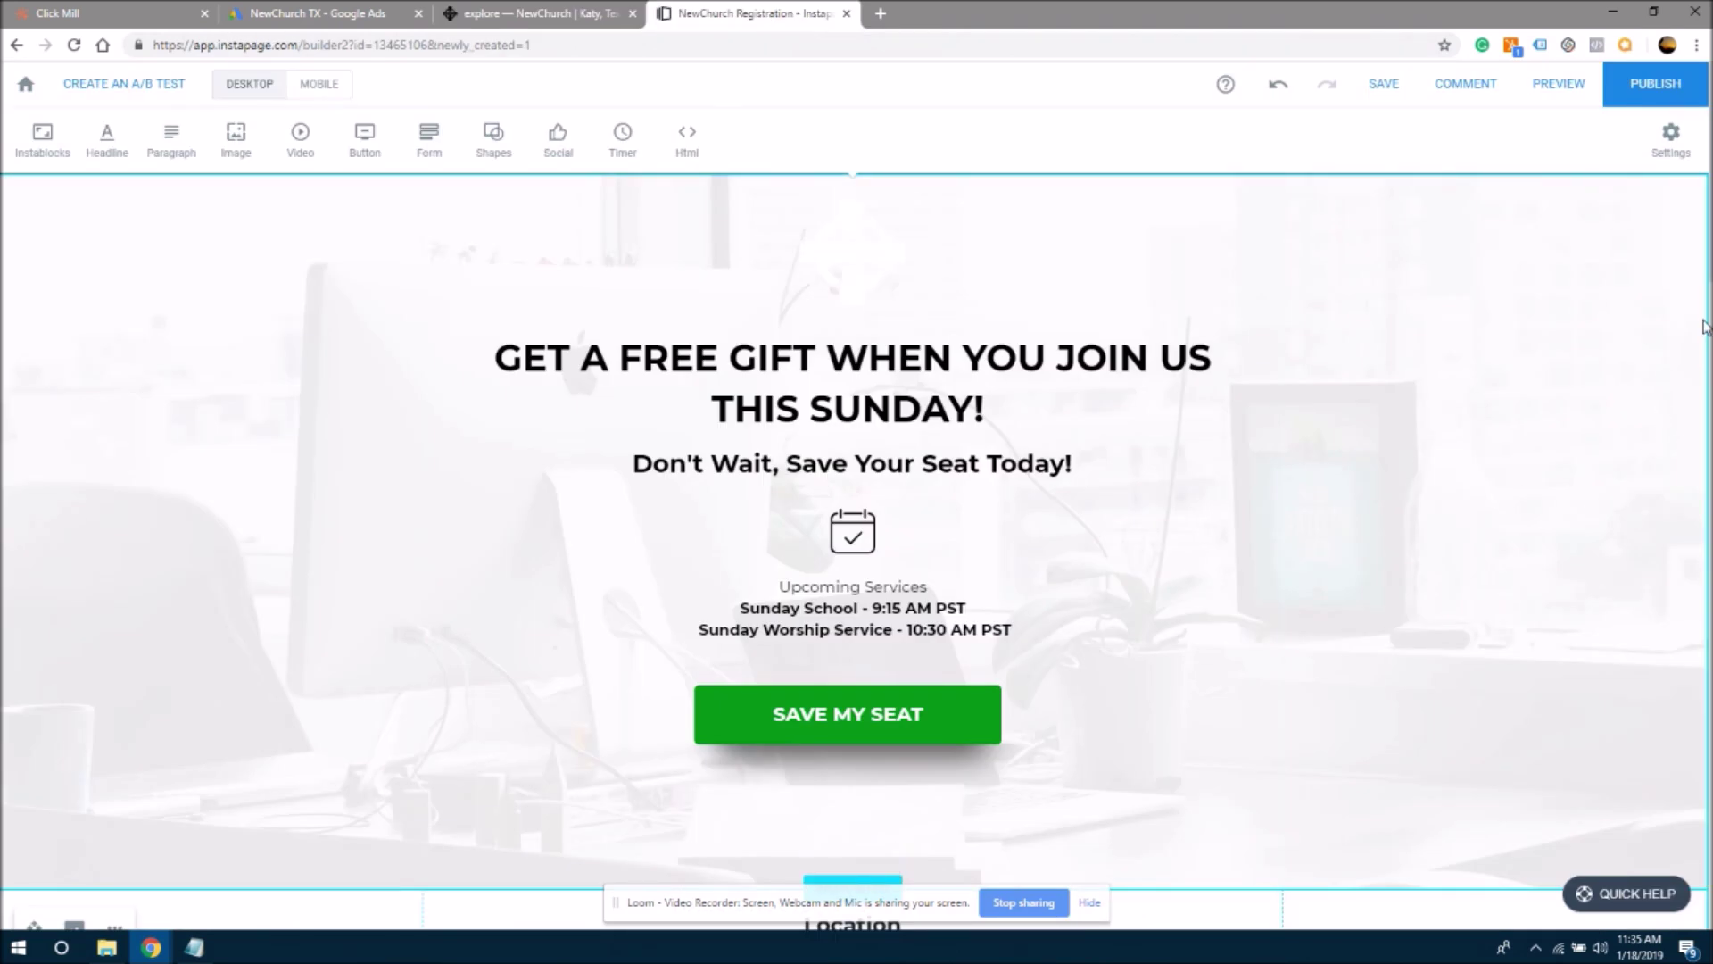
pyautogui.click(574, 22)
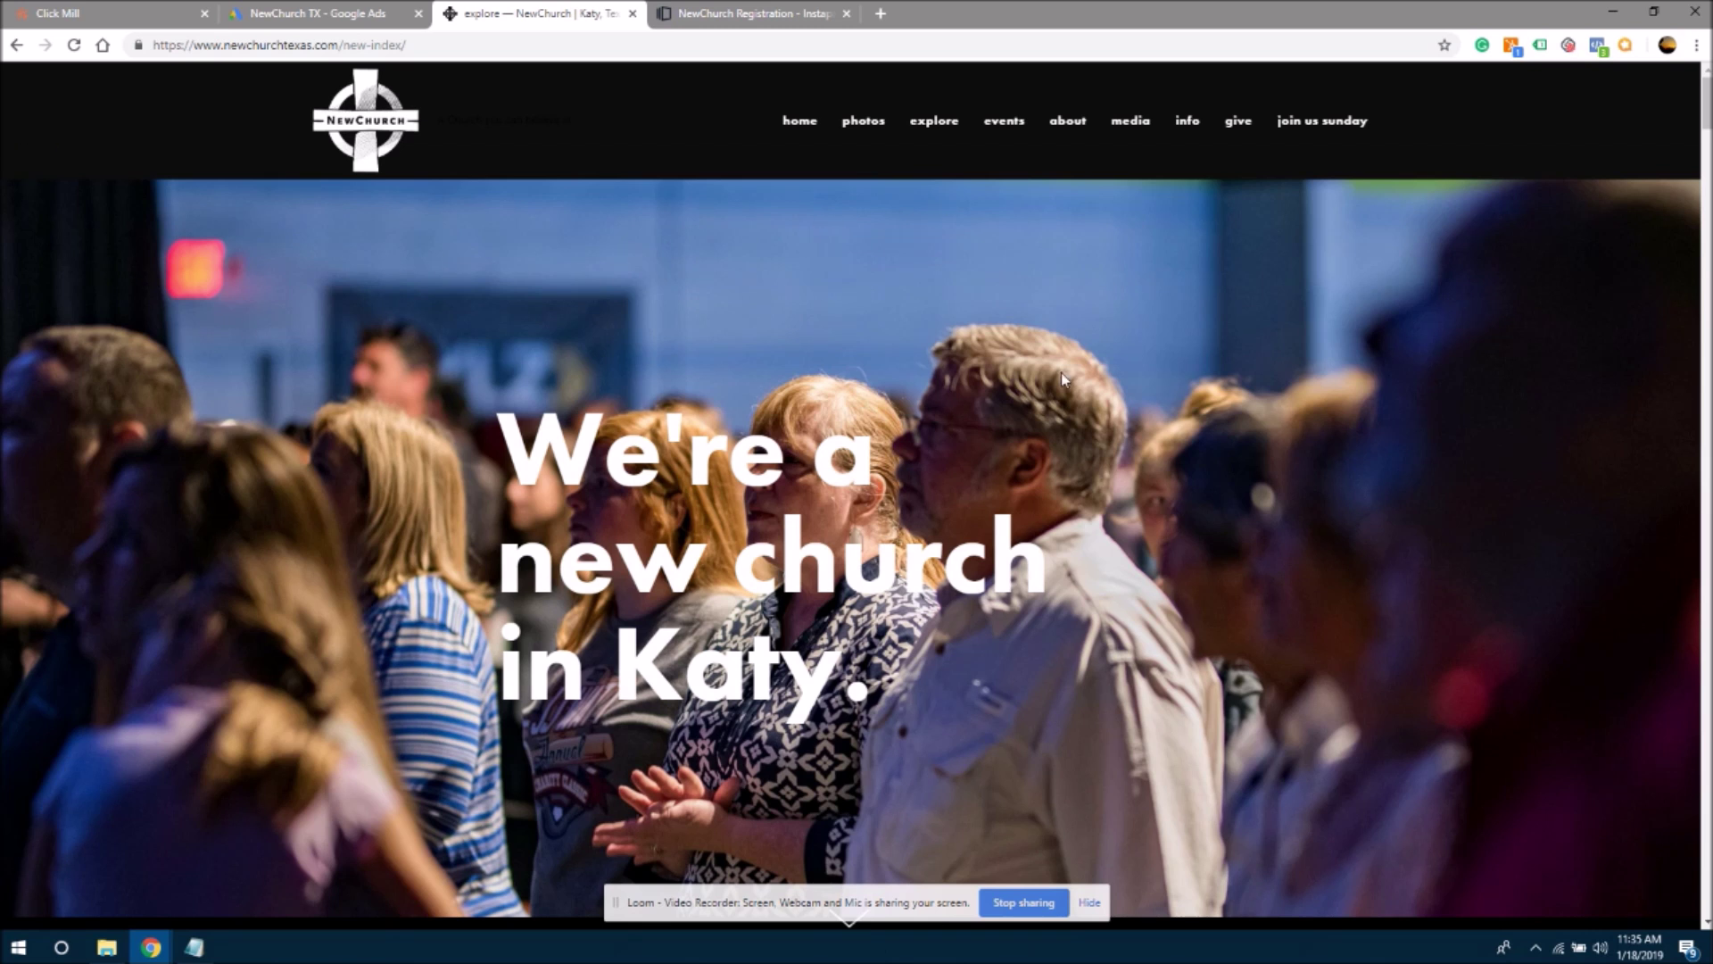
# - Save the NewChurch page as a complete webpage, then return to the Instapage builder
pyautogui.rightClick(1442, 307)
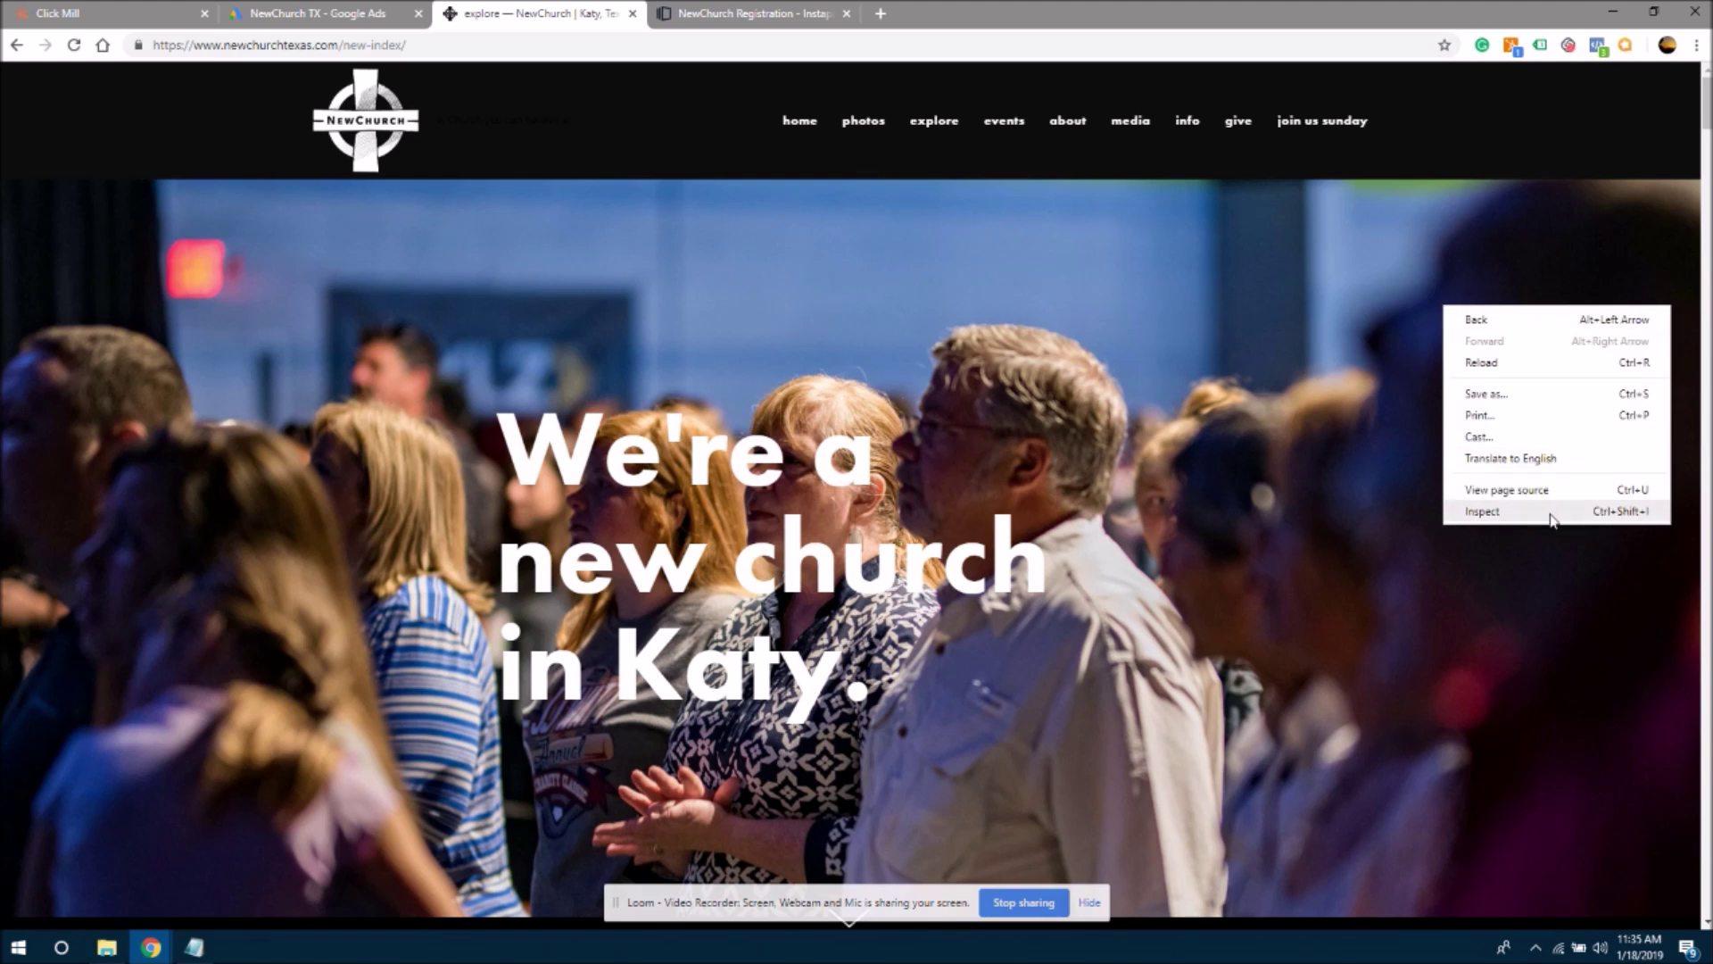
pyautogui.click(1517, 393)
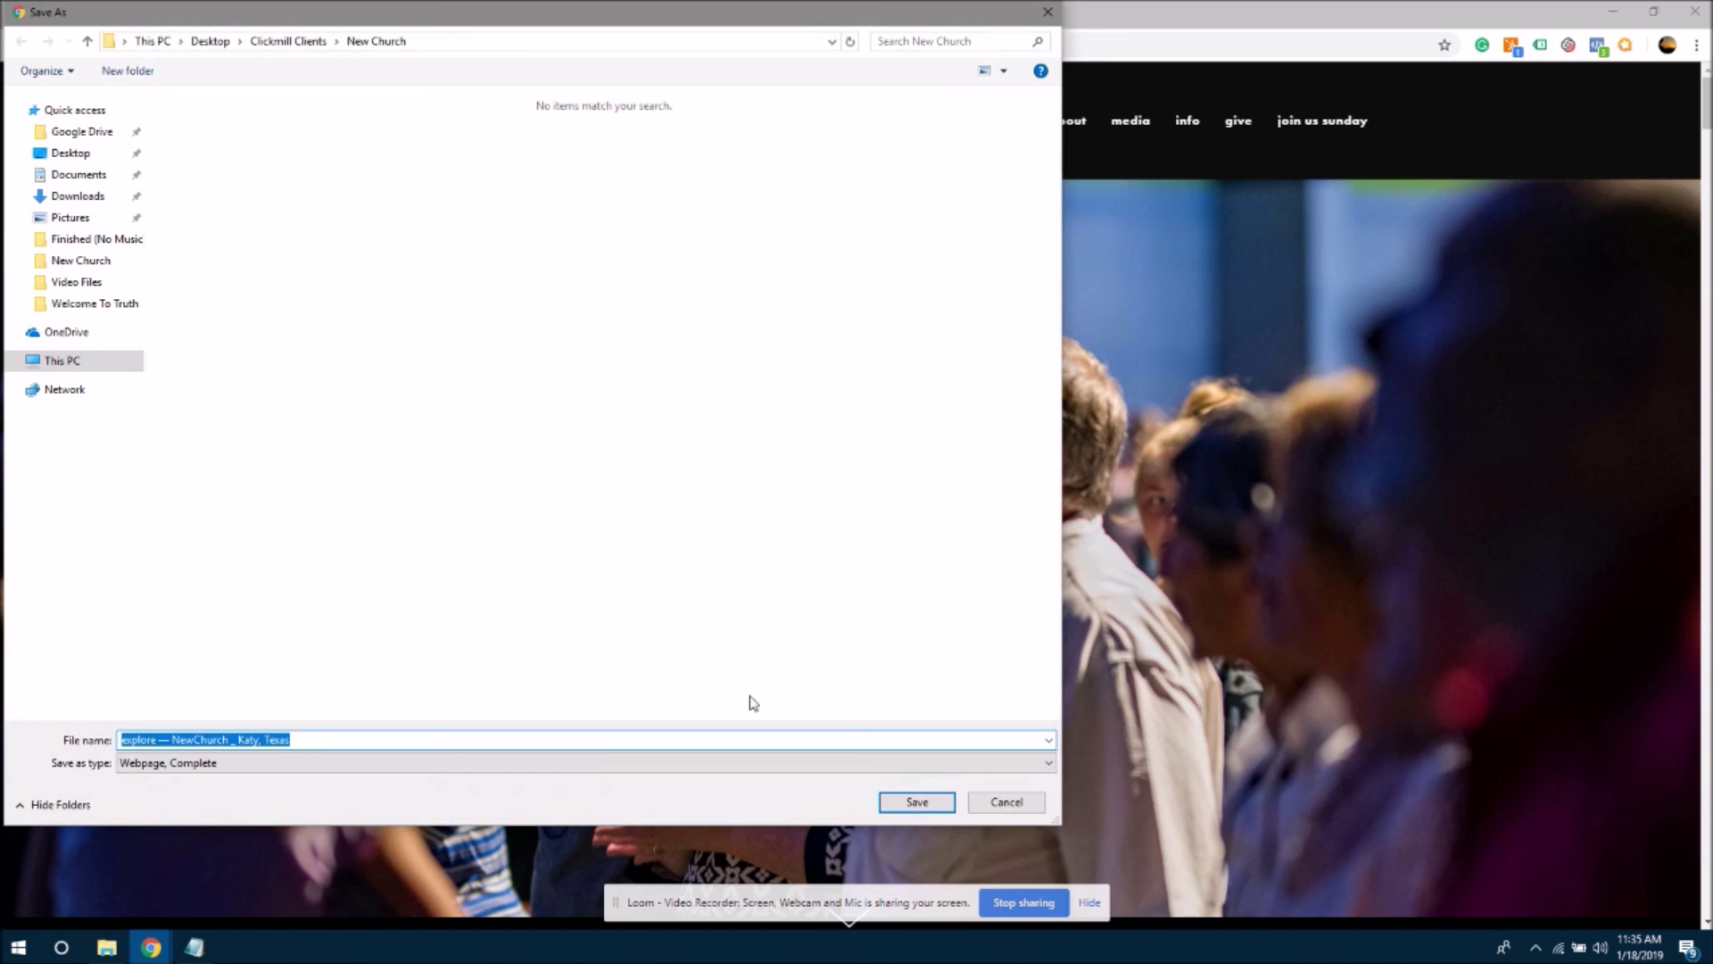
pyautogui.click(918, 802)
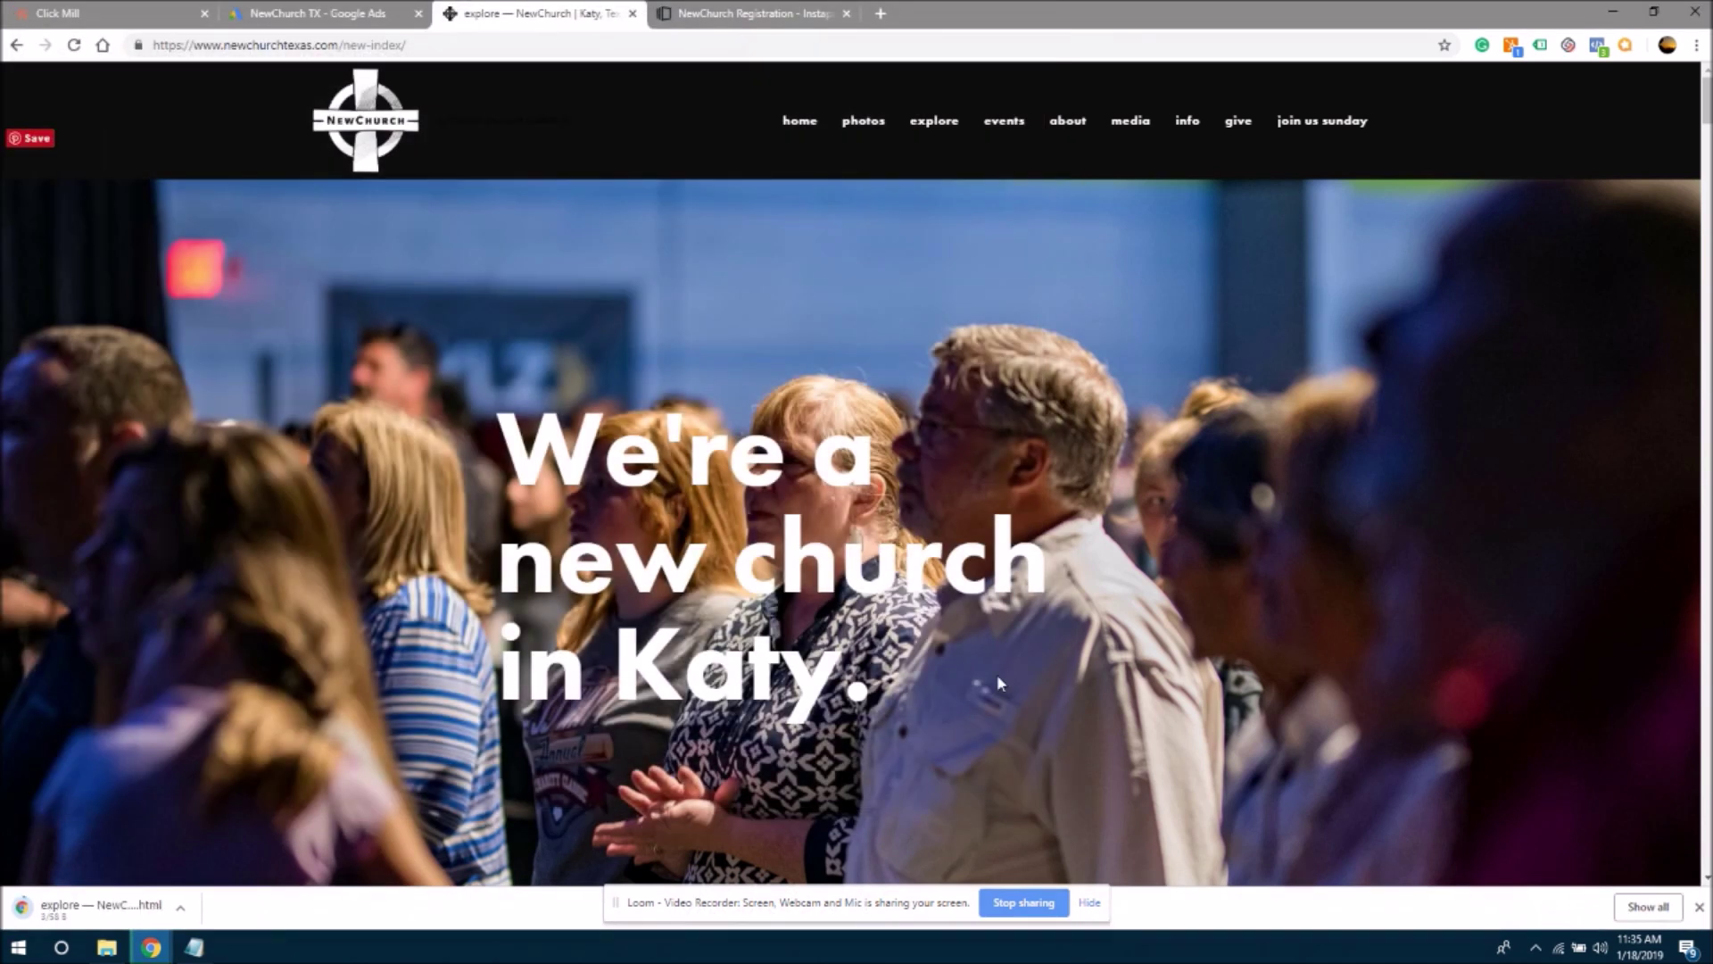
pyautogui.click(775, 13)
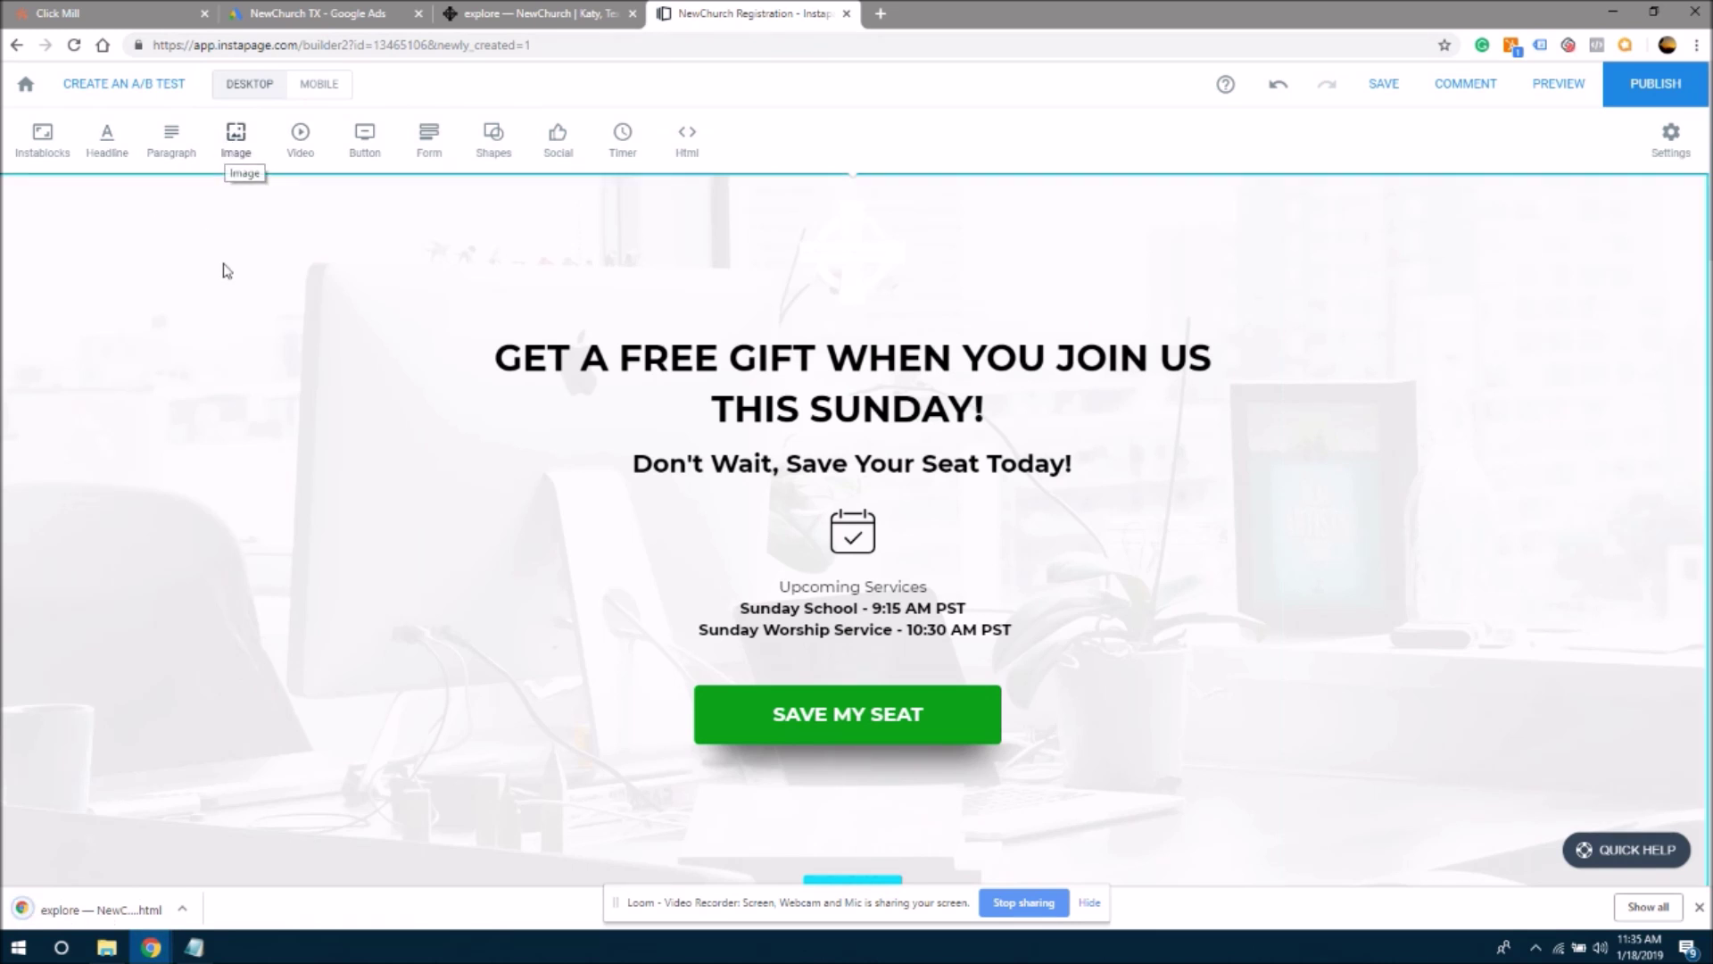
# - Upload a photo of a performer on stage to the image library without inserting it
pyautogui.click(231, 152)
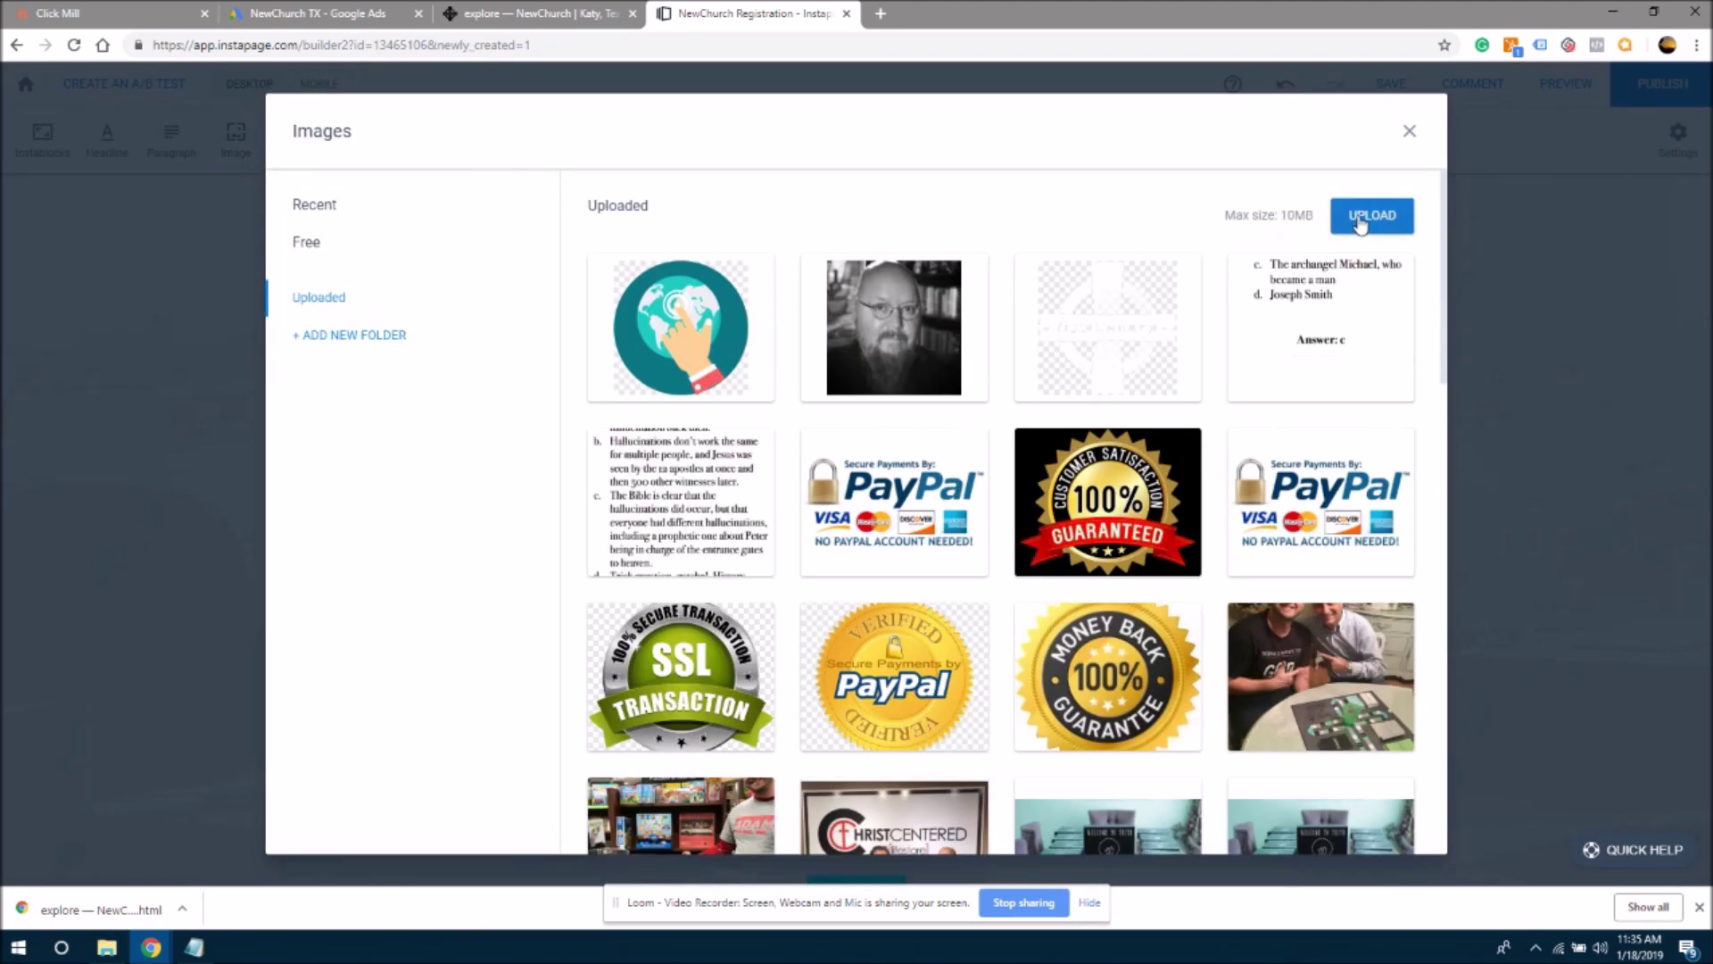
pyautogui.click(1360, 215)
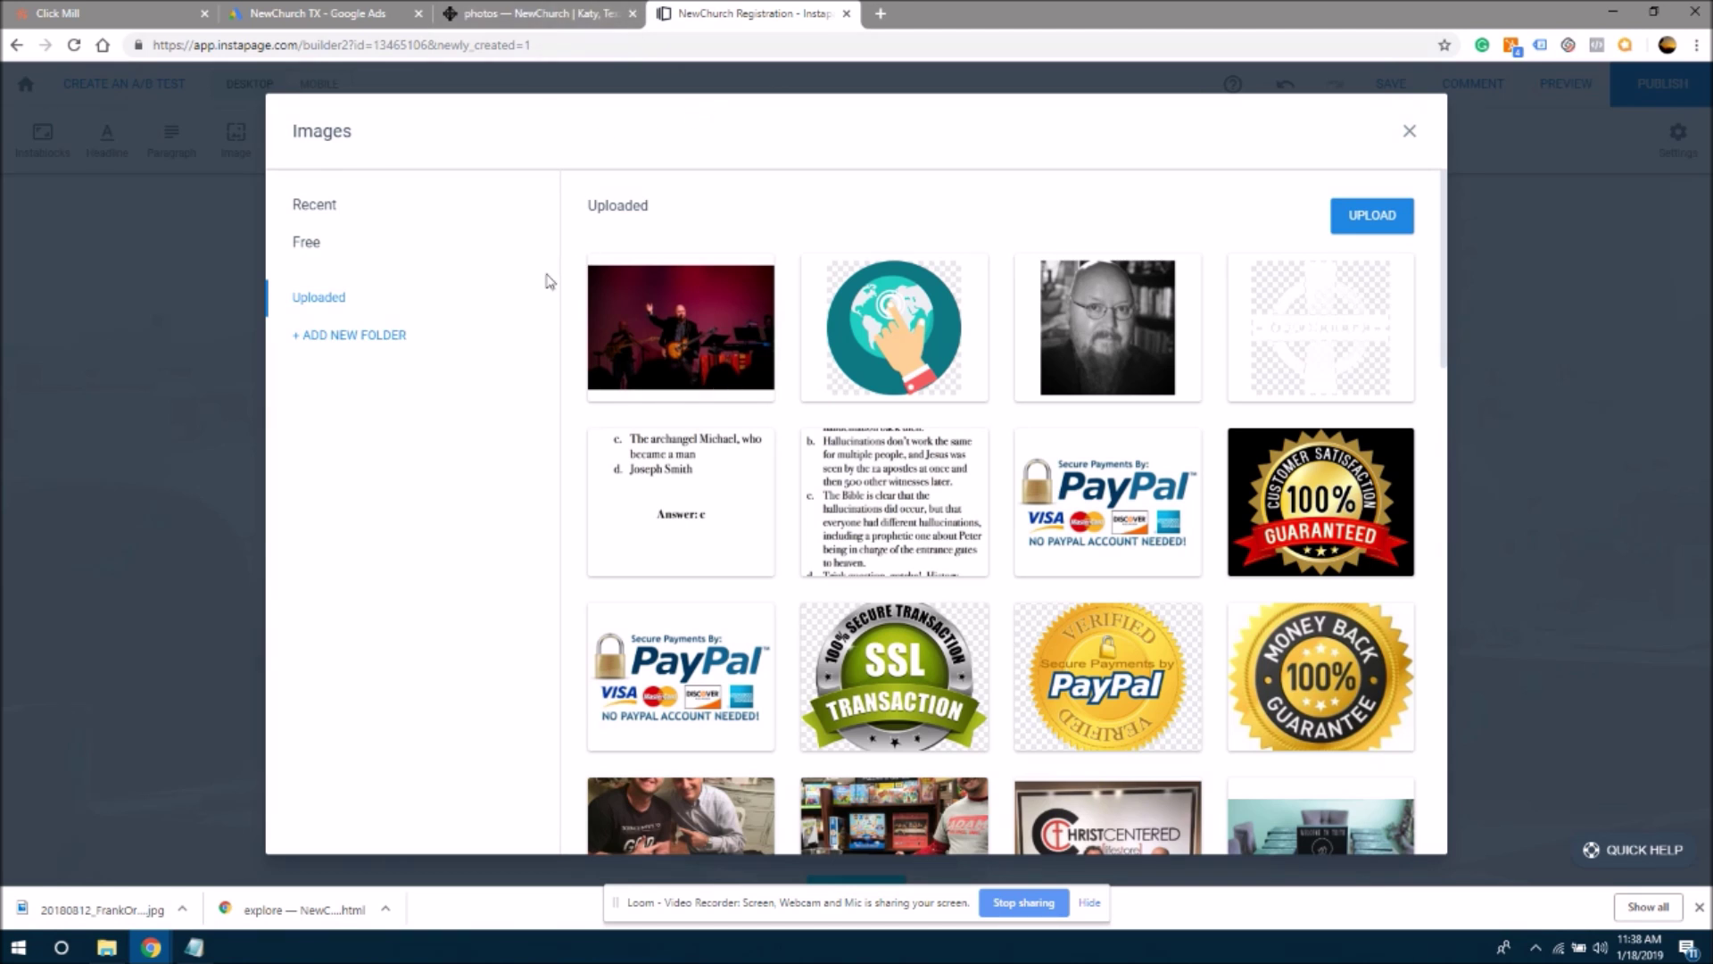
pyautogui.moveTo(638, 332)
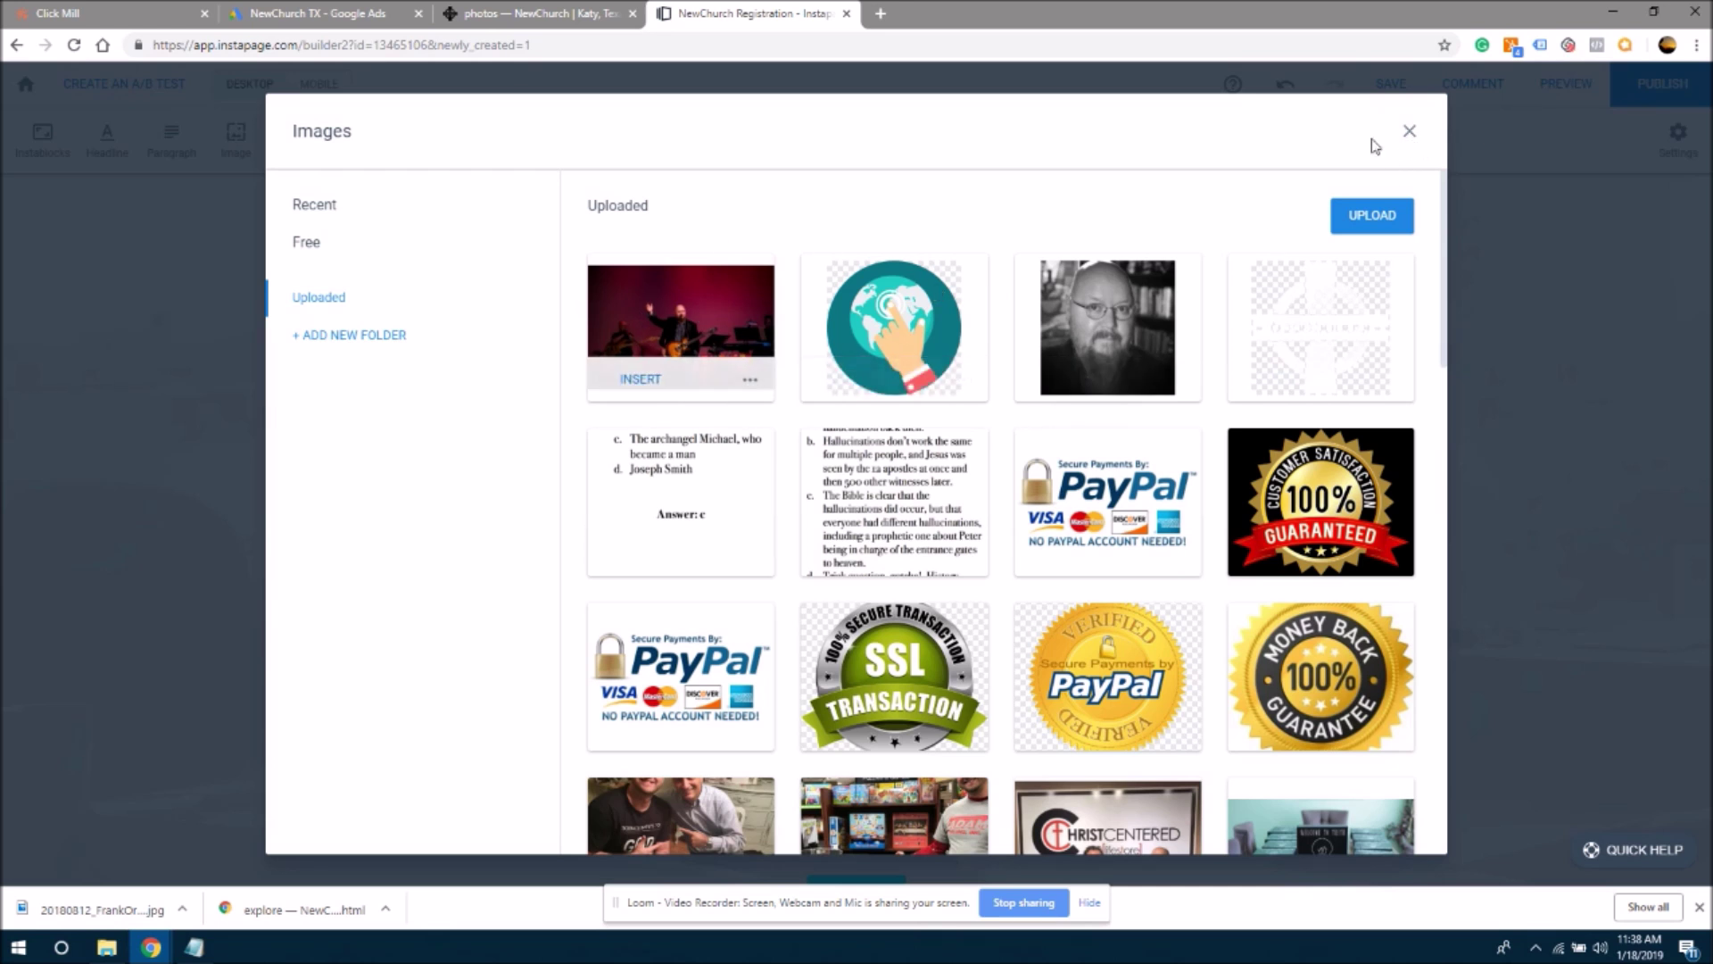
pyautogui.click(1409, 134)
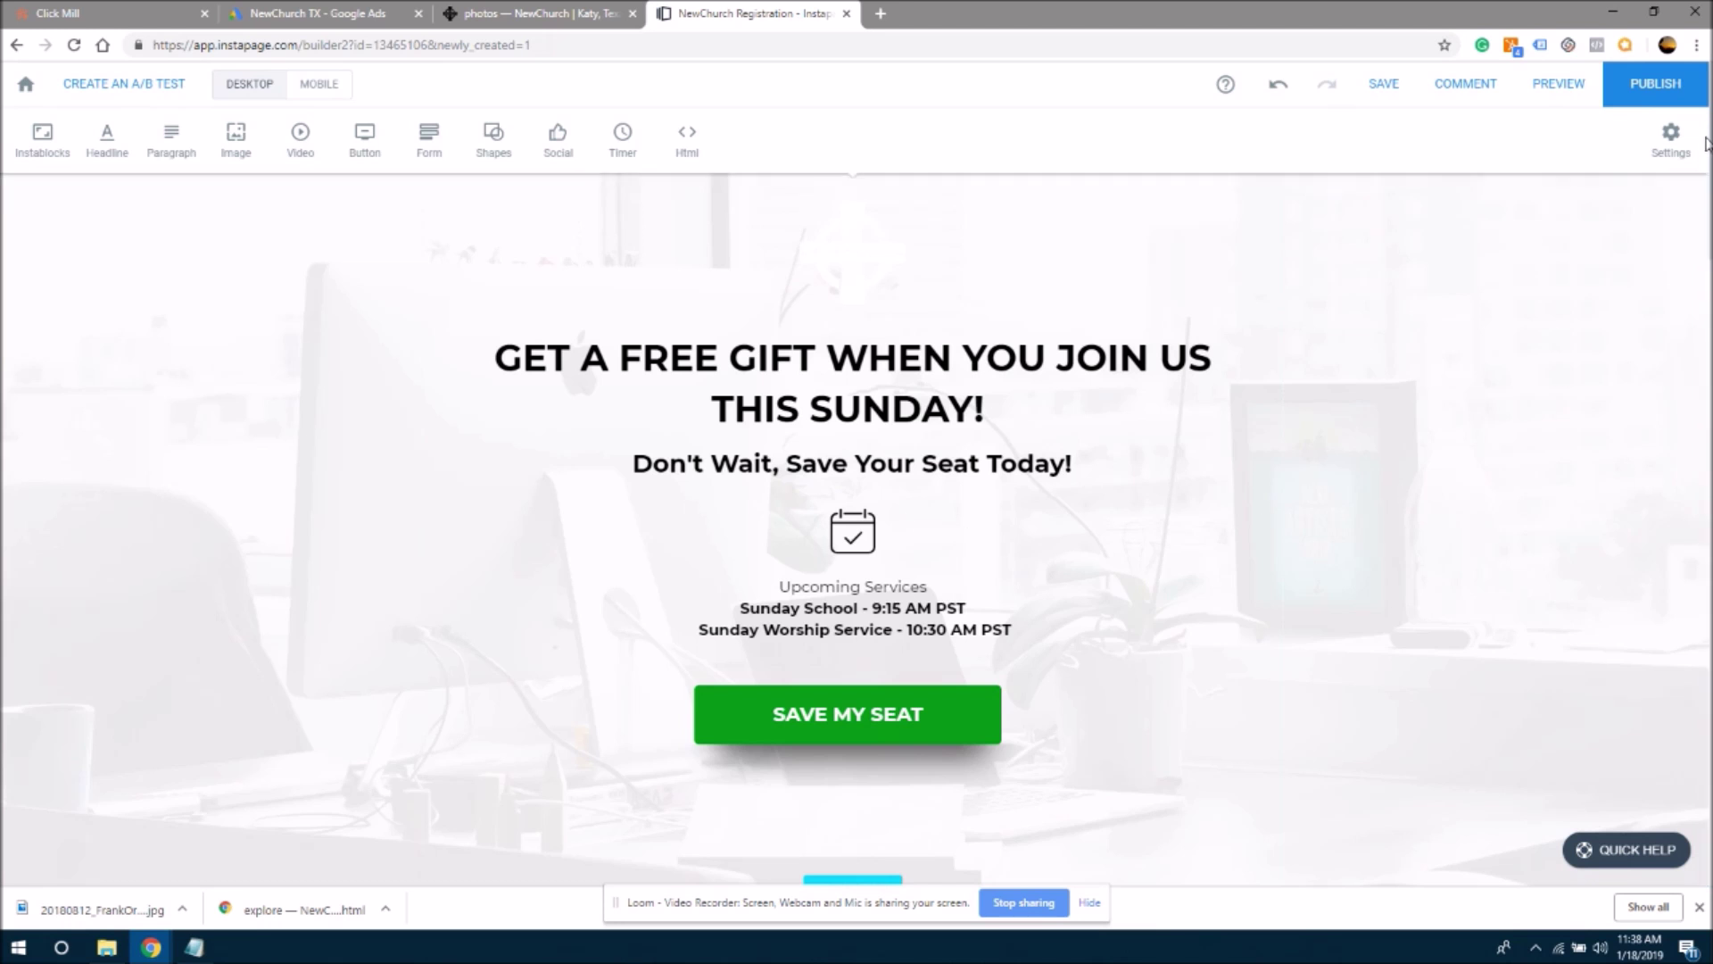
pyautogui.scroll(-1, 1596, 302)
pyautogui.scroll(1, 1596, 302)
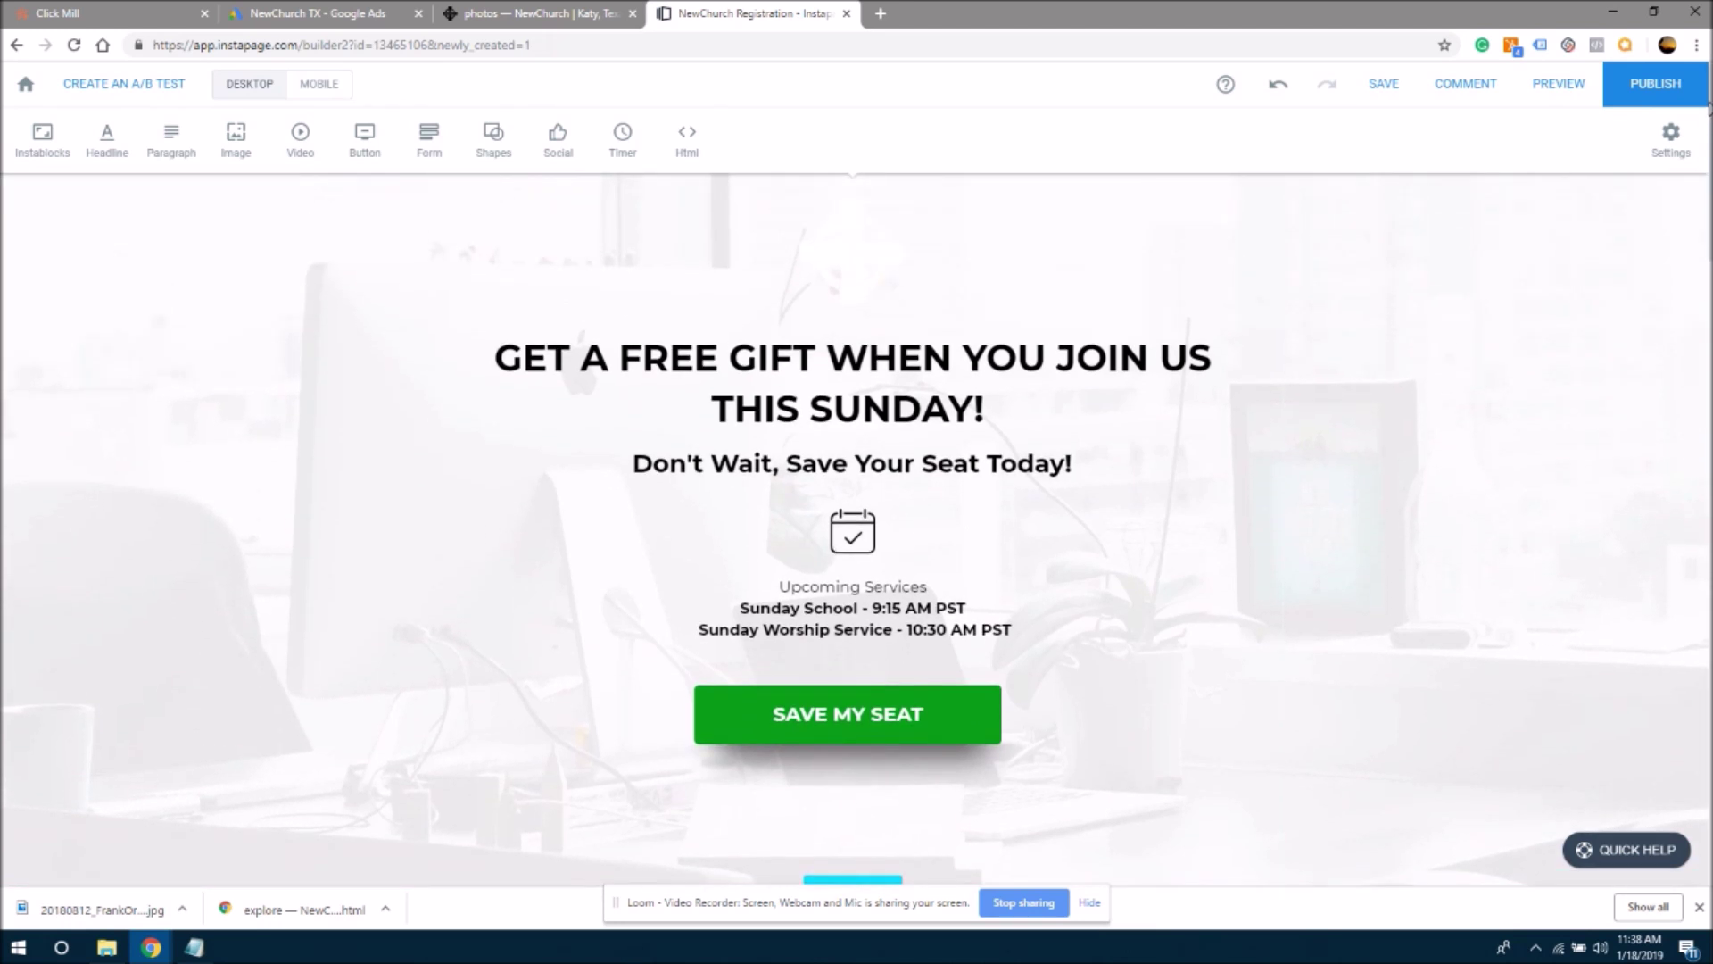
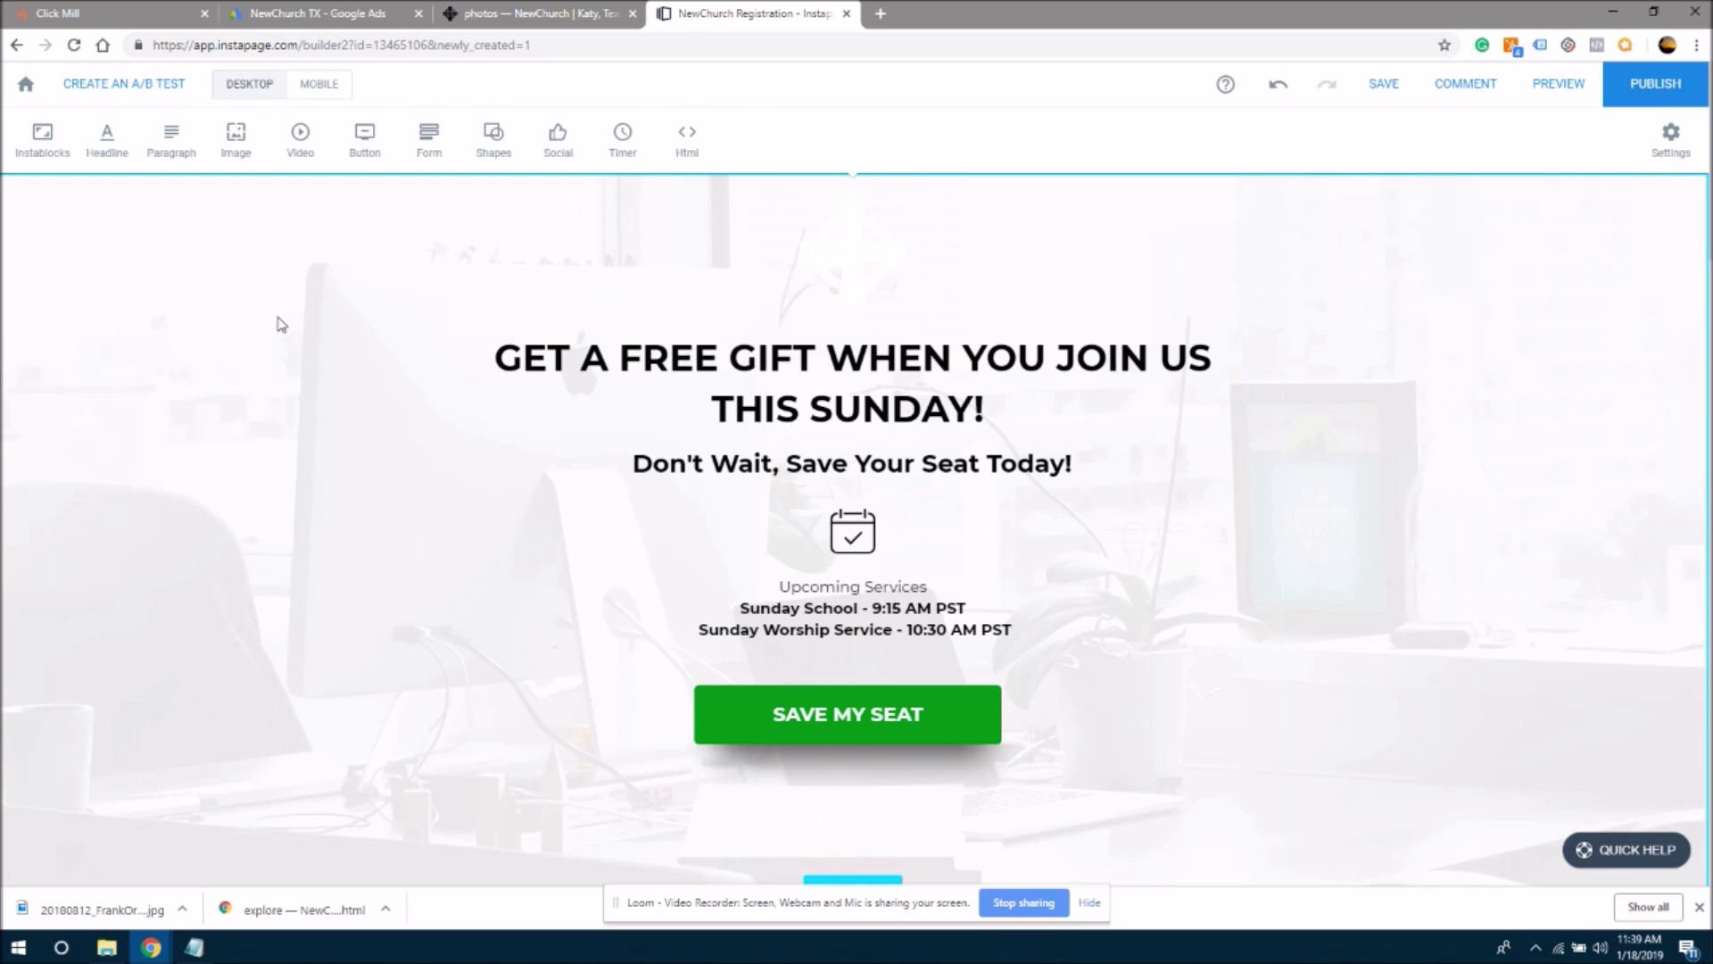
# - Replace the hero block's office background image with the uploaded worship-leader stage photo
pyautogui.moveTo(47, 253)
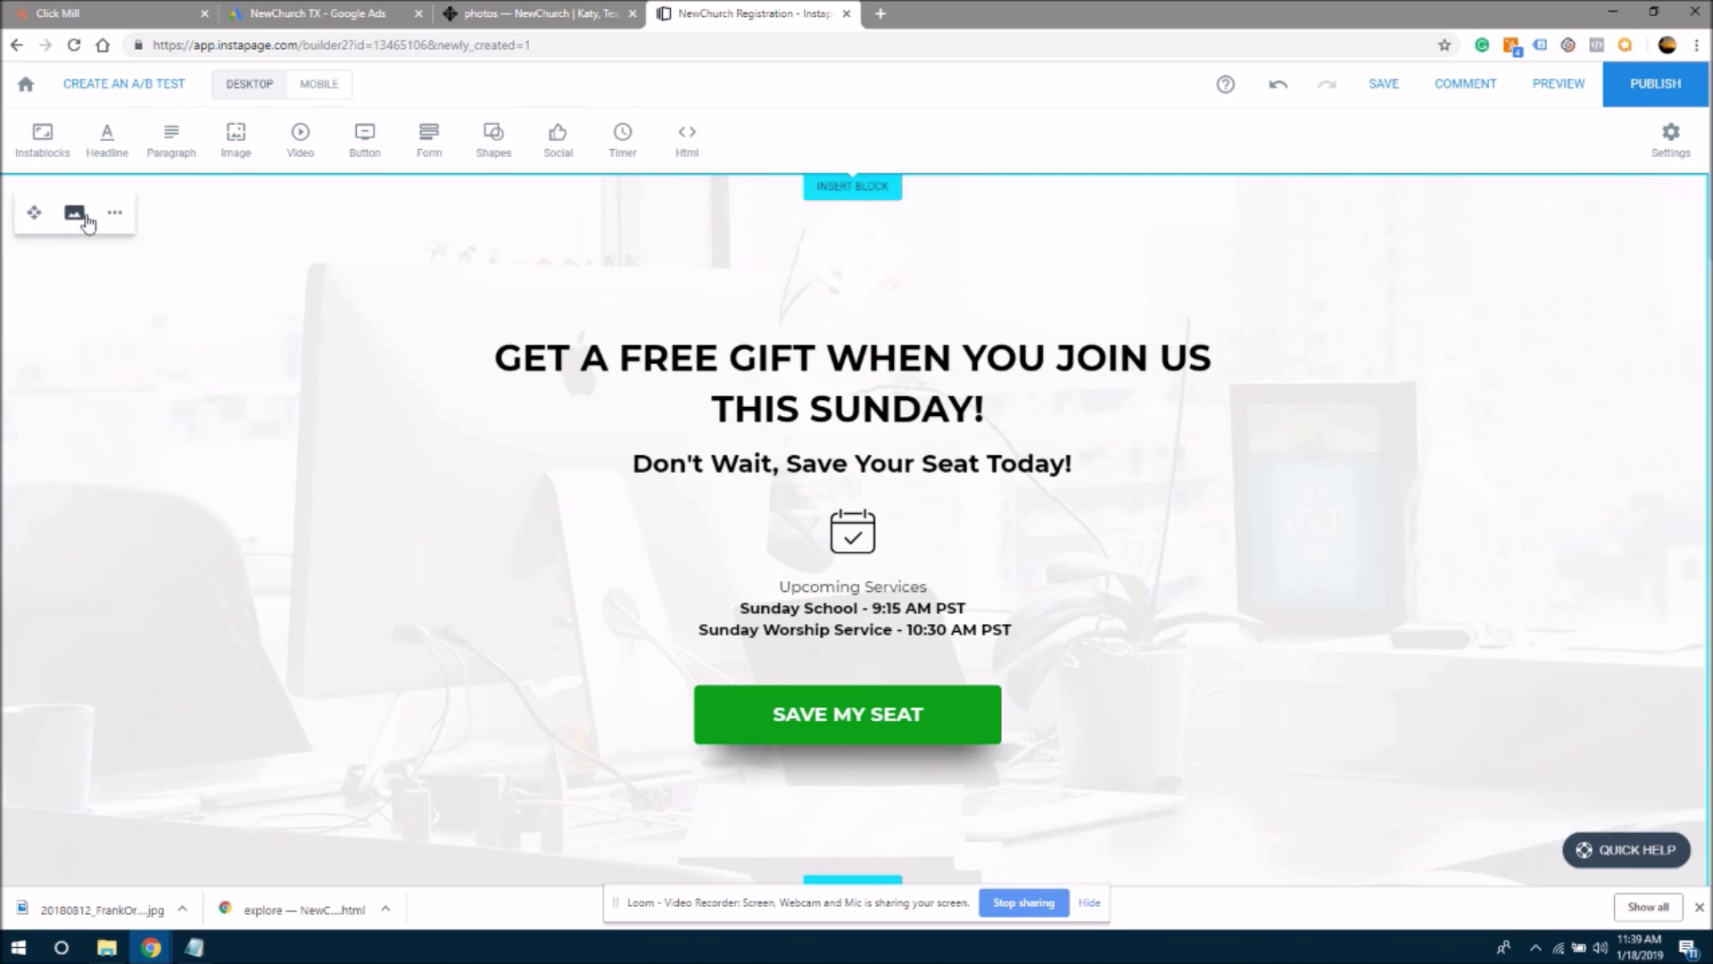
pyautogui.click(115, 217)
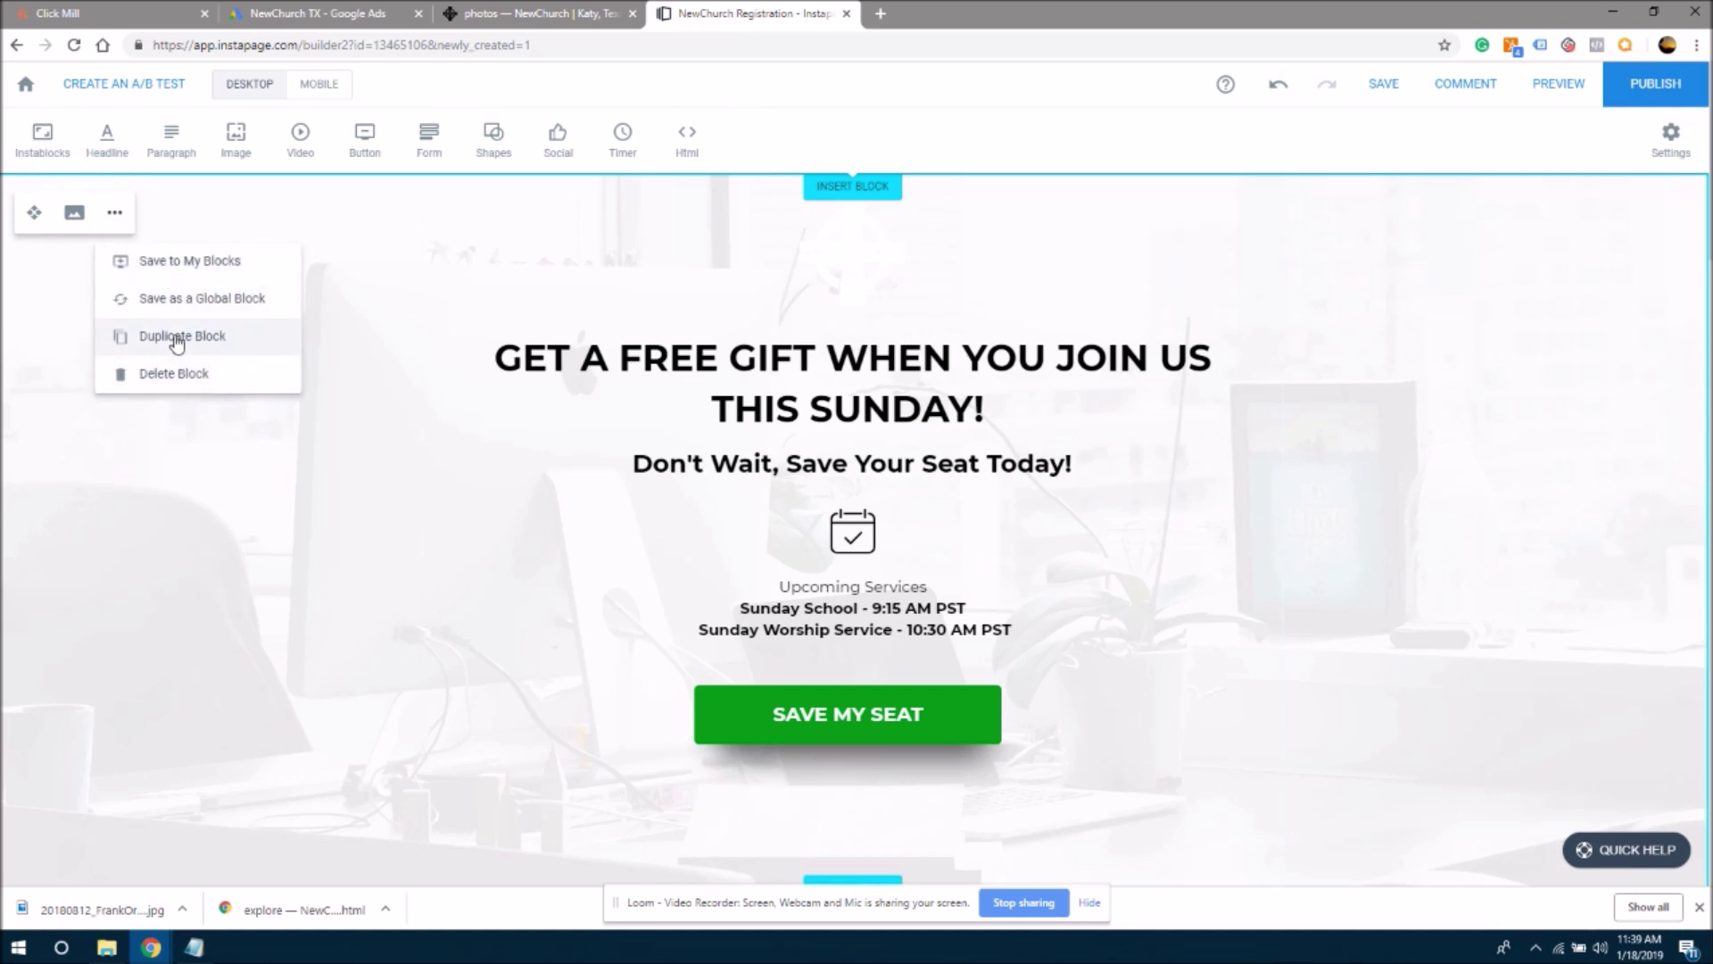
pyautogui.click(74, 215)
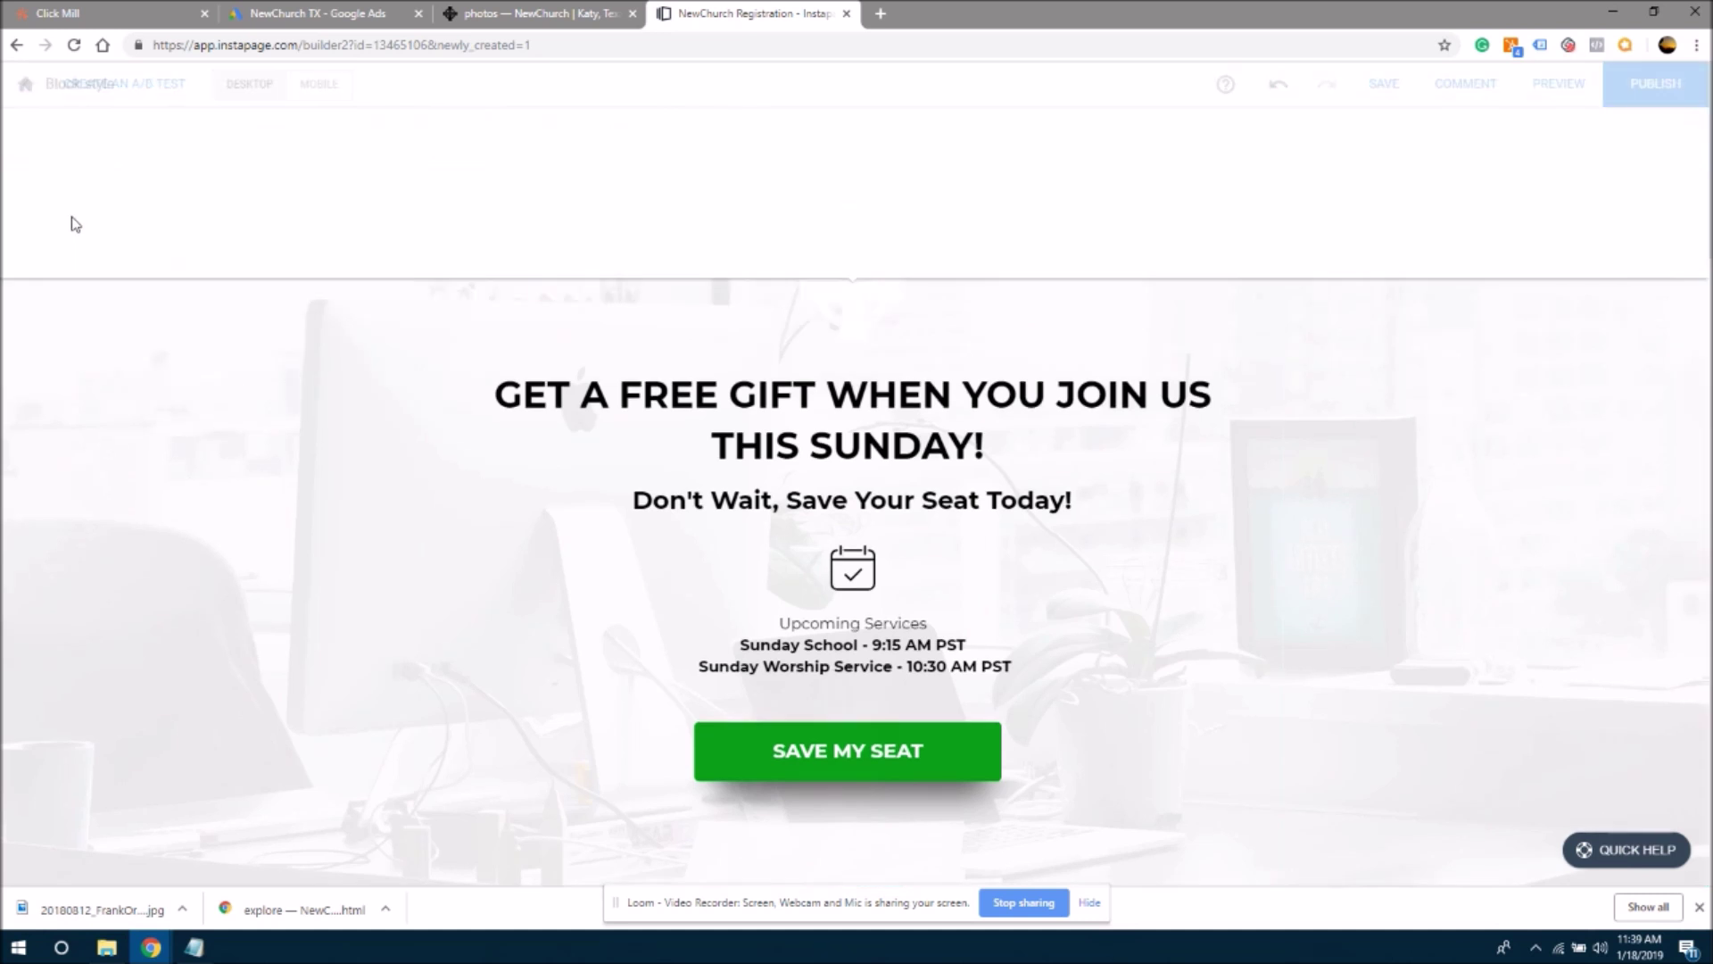
pyautogui.click(144, 141)
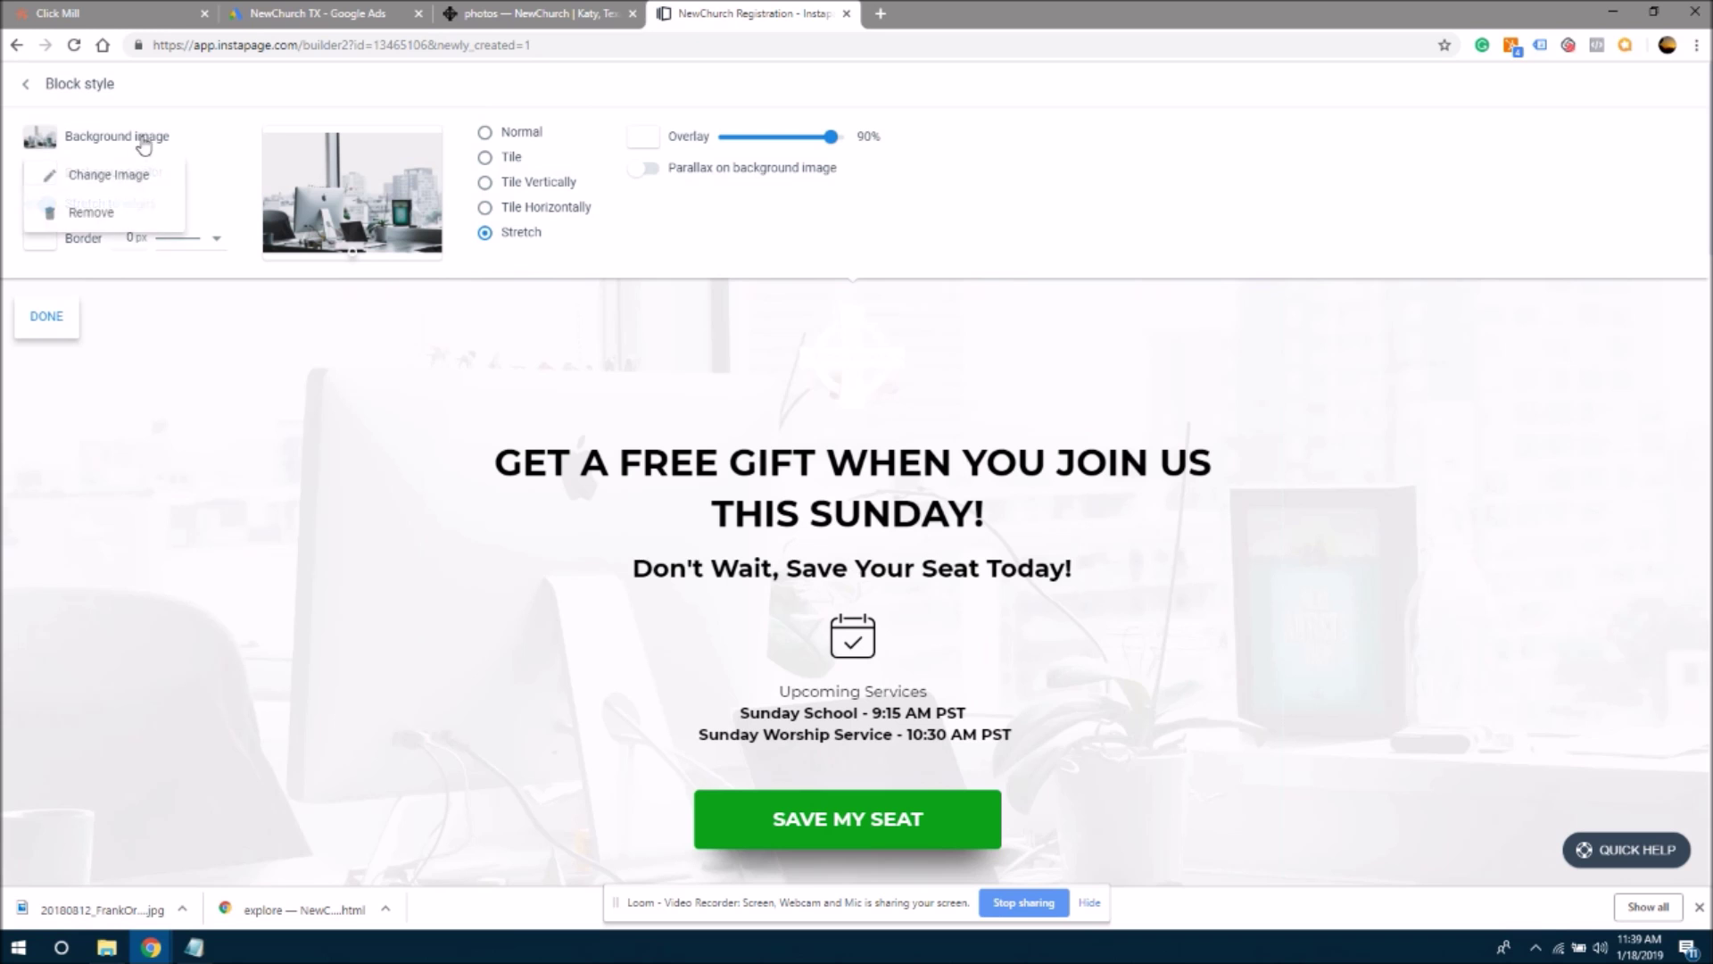
pyautogui.click(106, 178)
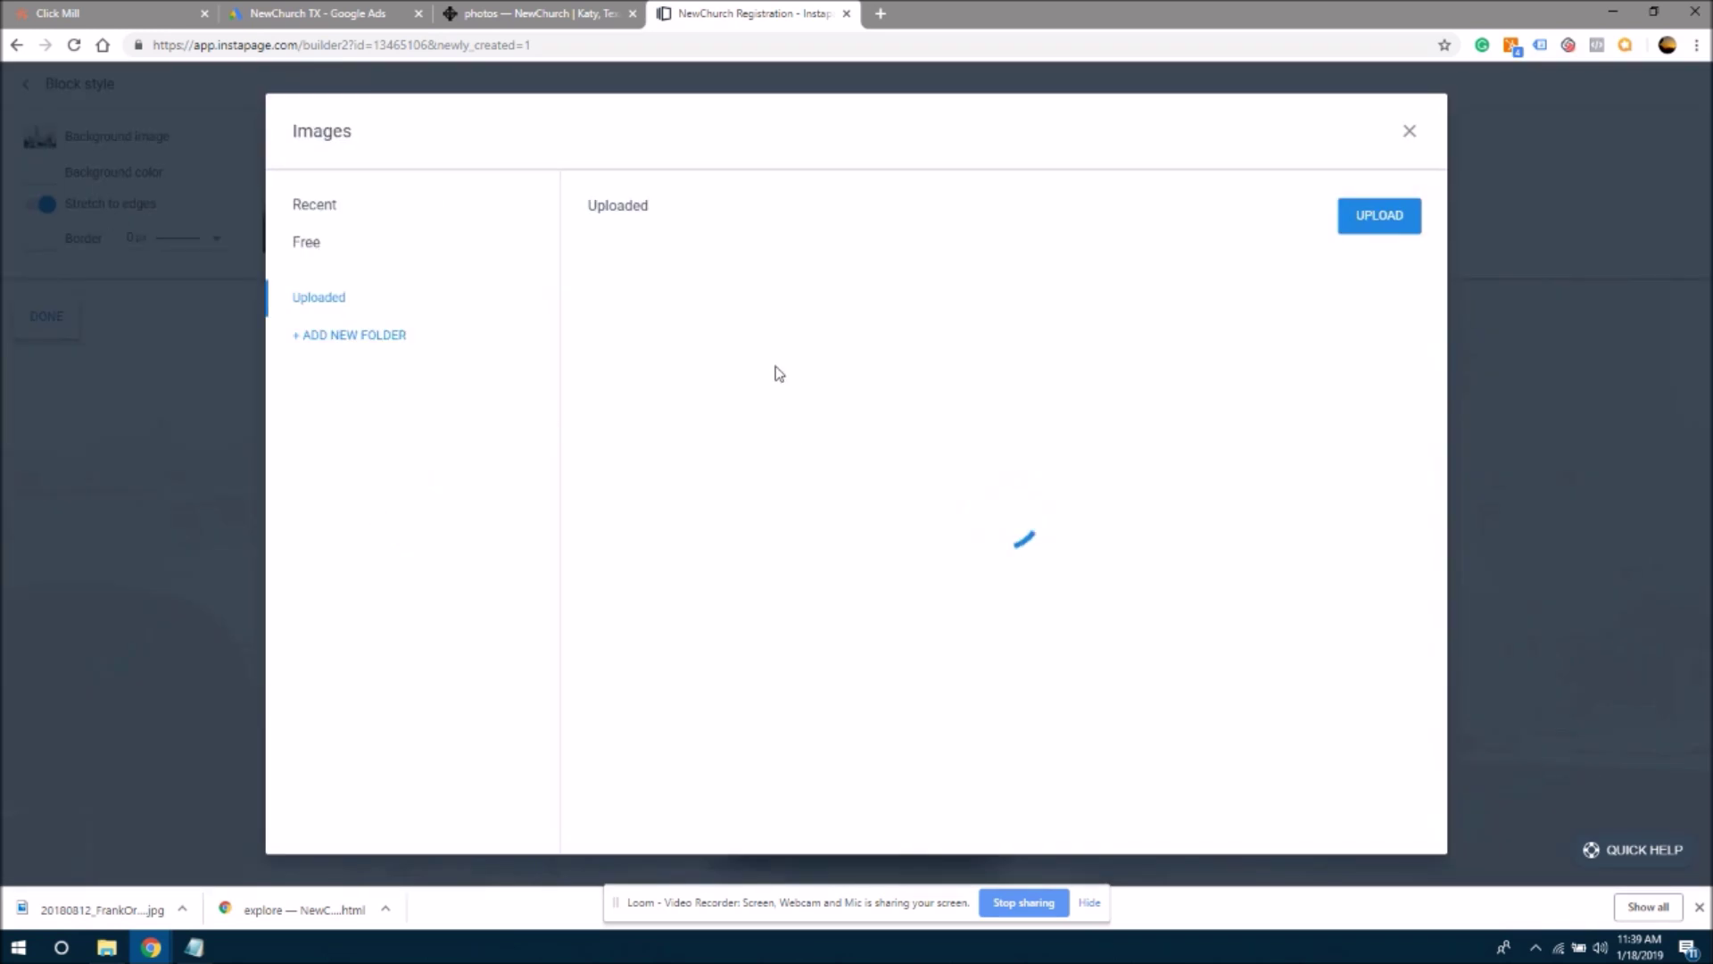
pyautogui.click(644, 384)
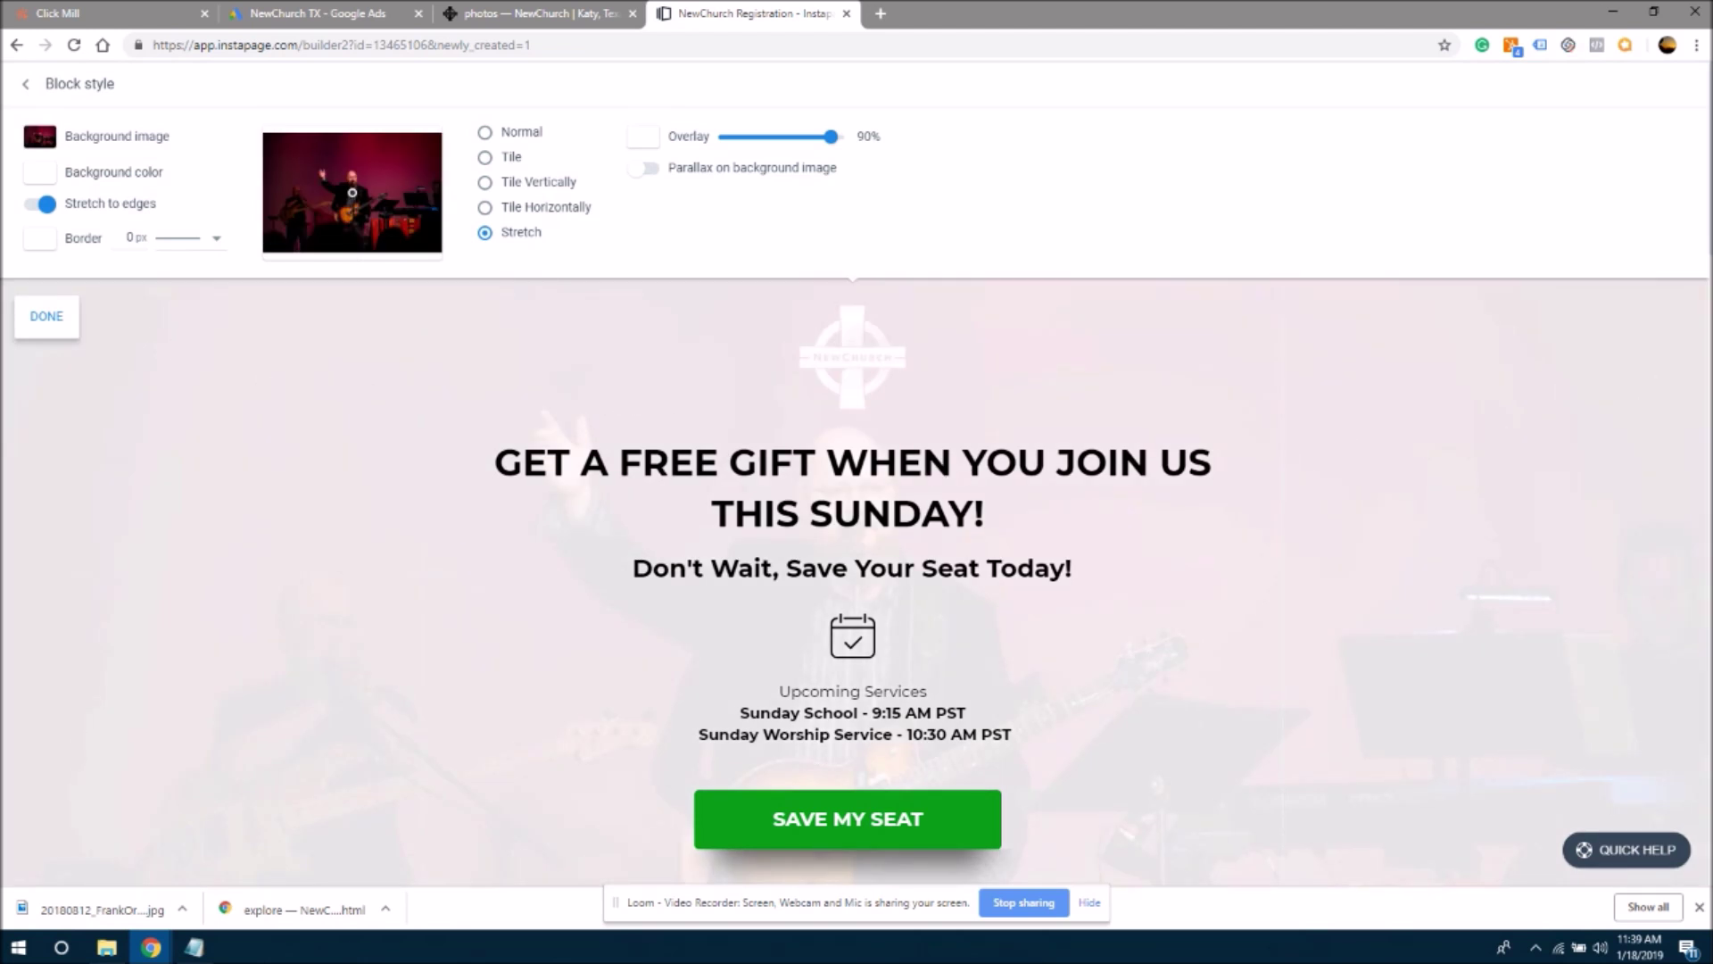
pyautogui.scroll(-4, 1710, 179)
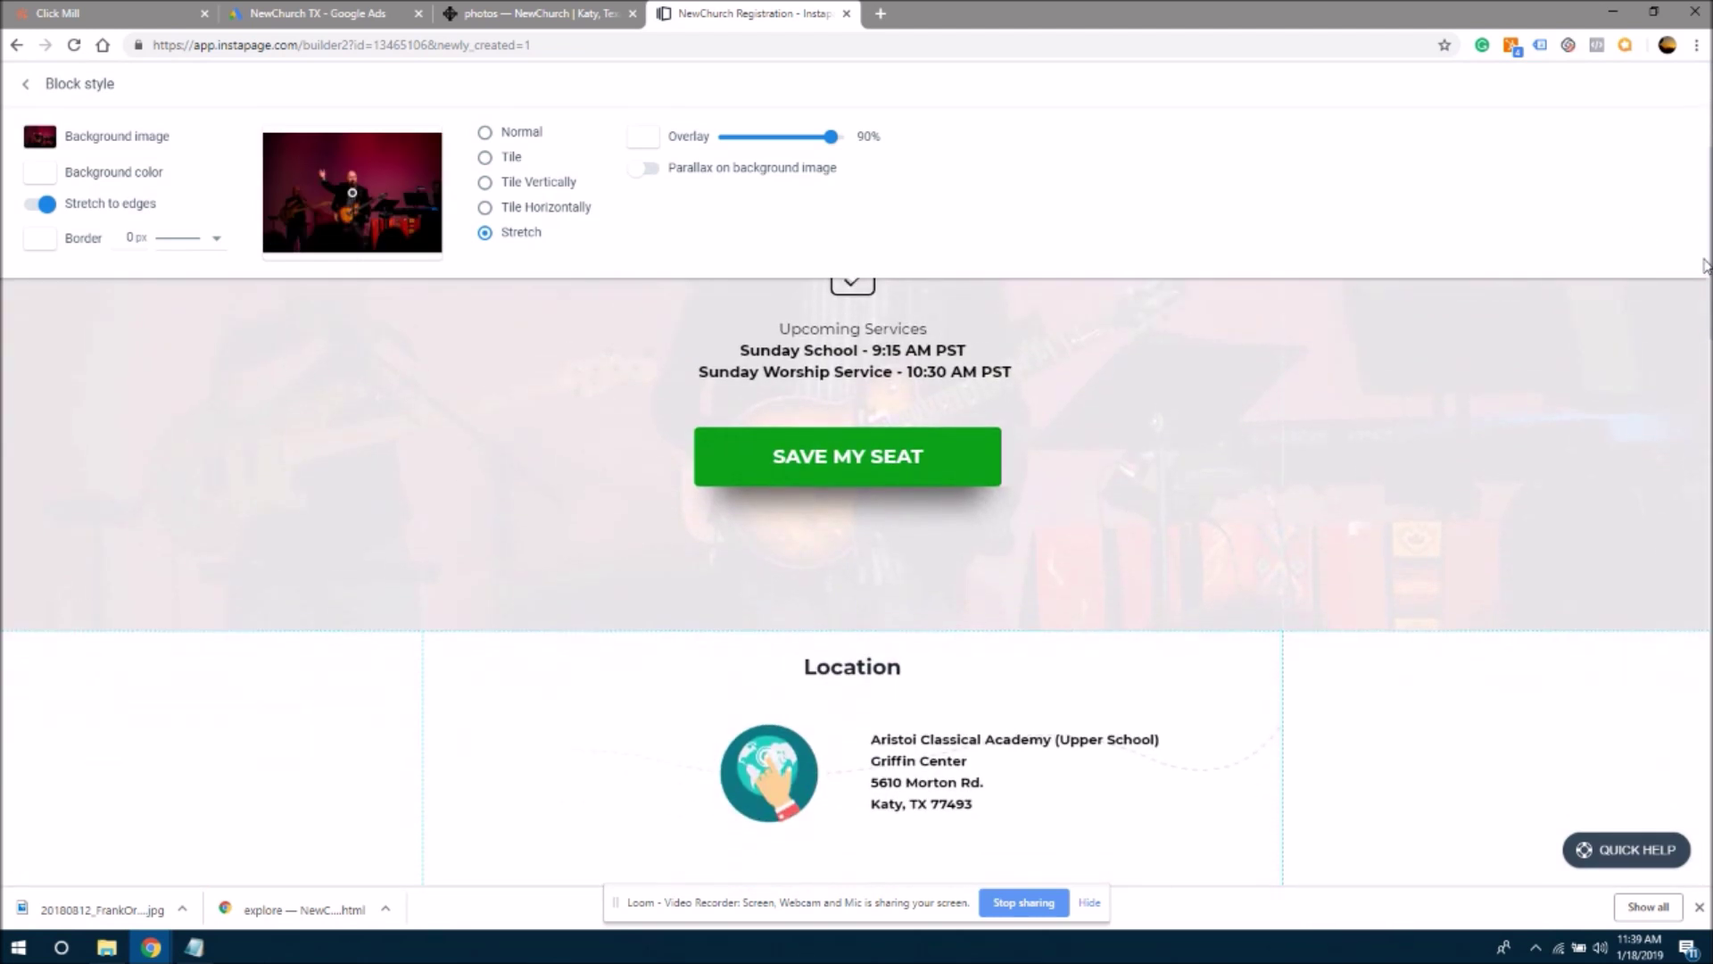
pyautogui.scroll(4, 1709, 161)
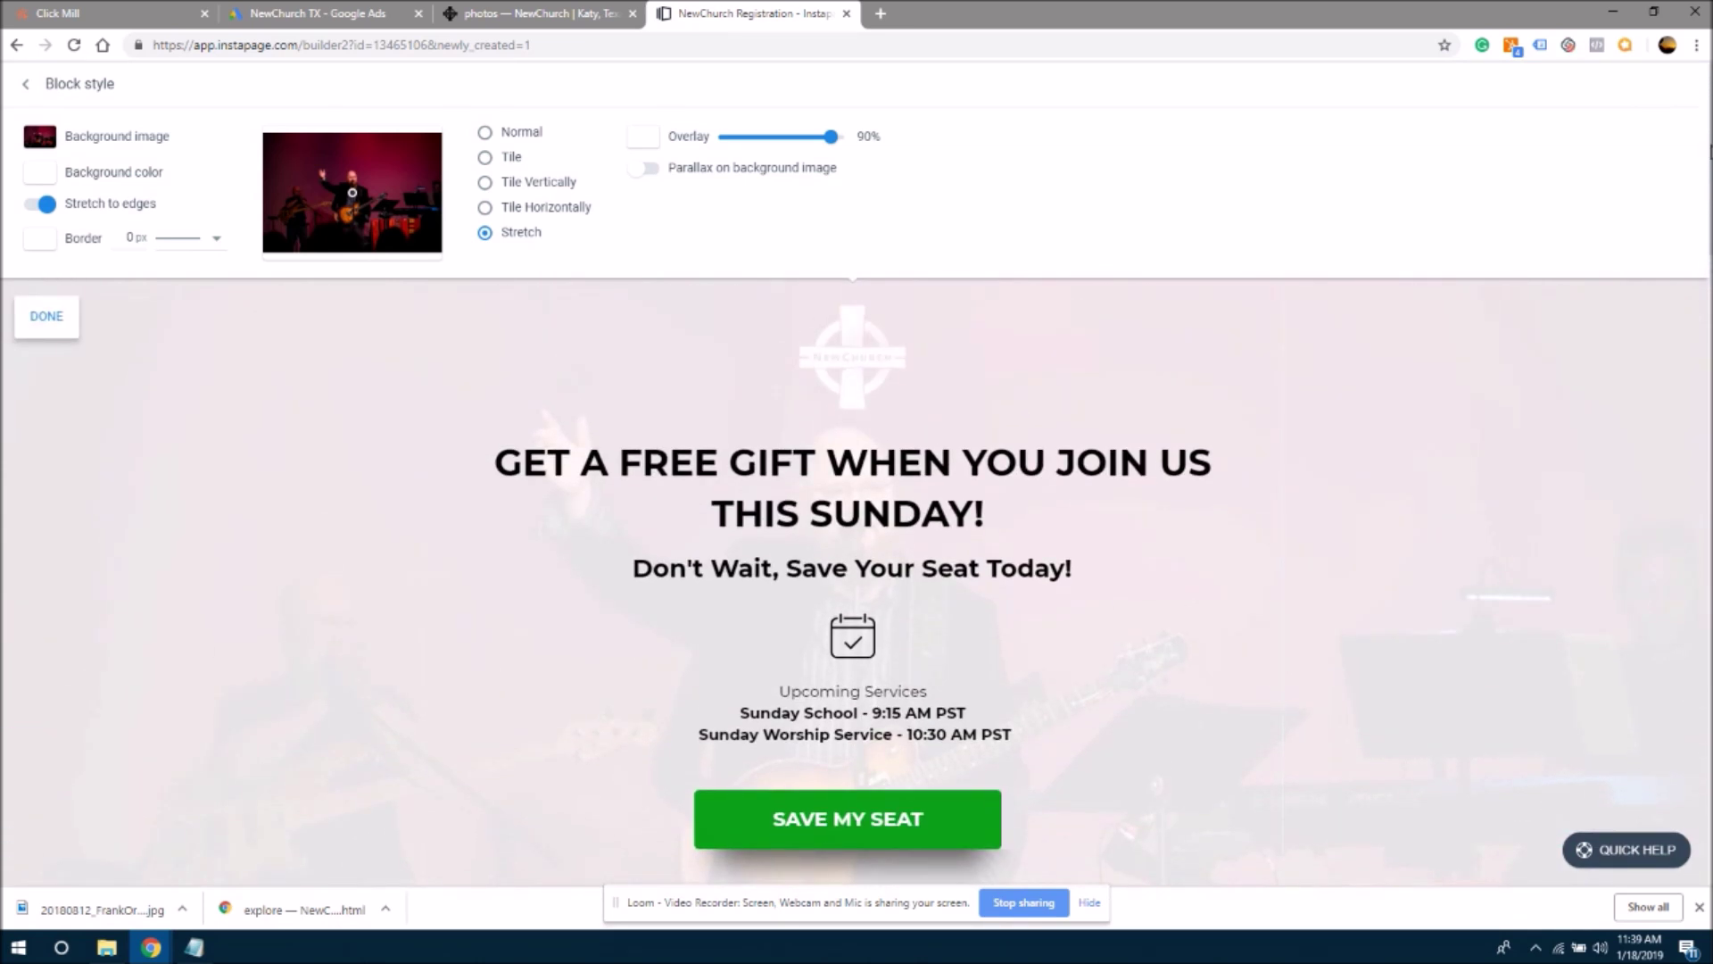
pyautogui.scroll(-3, 1709, 159)
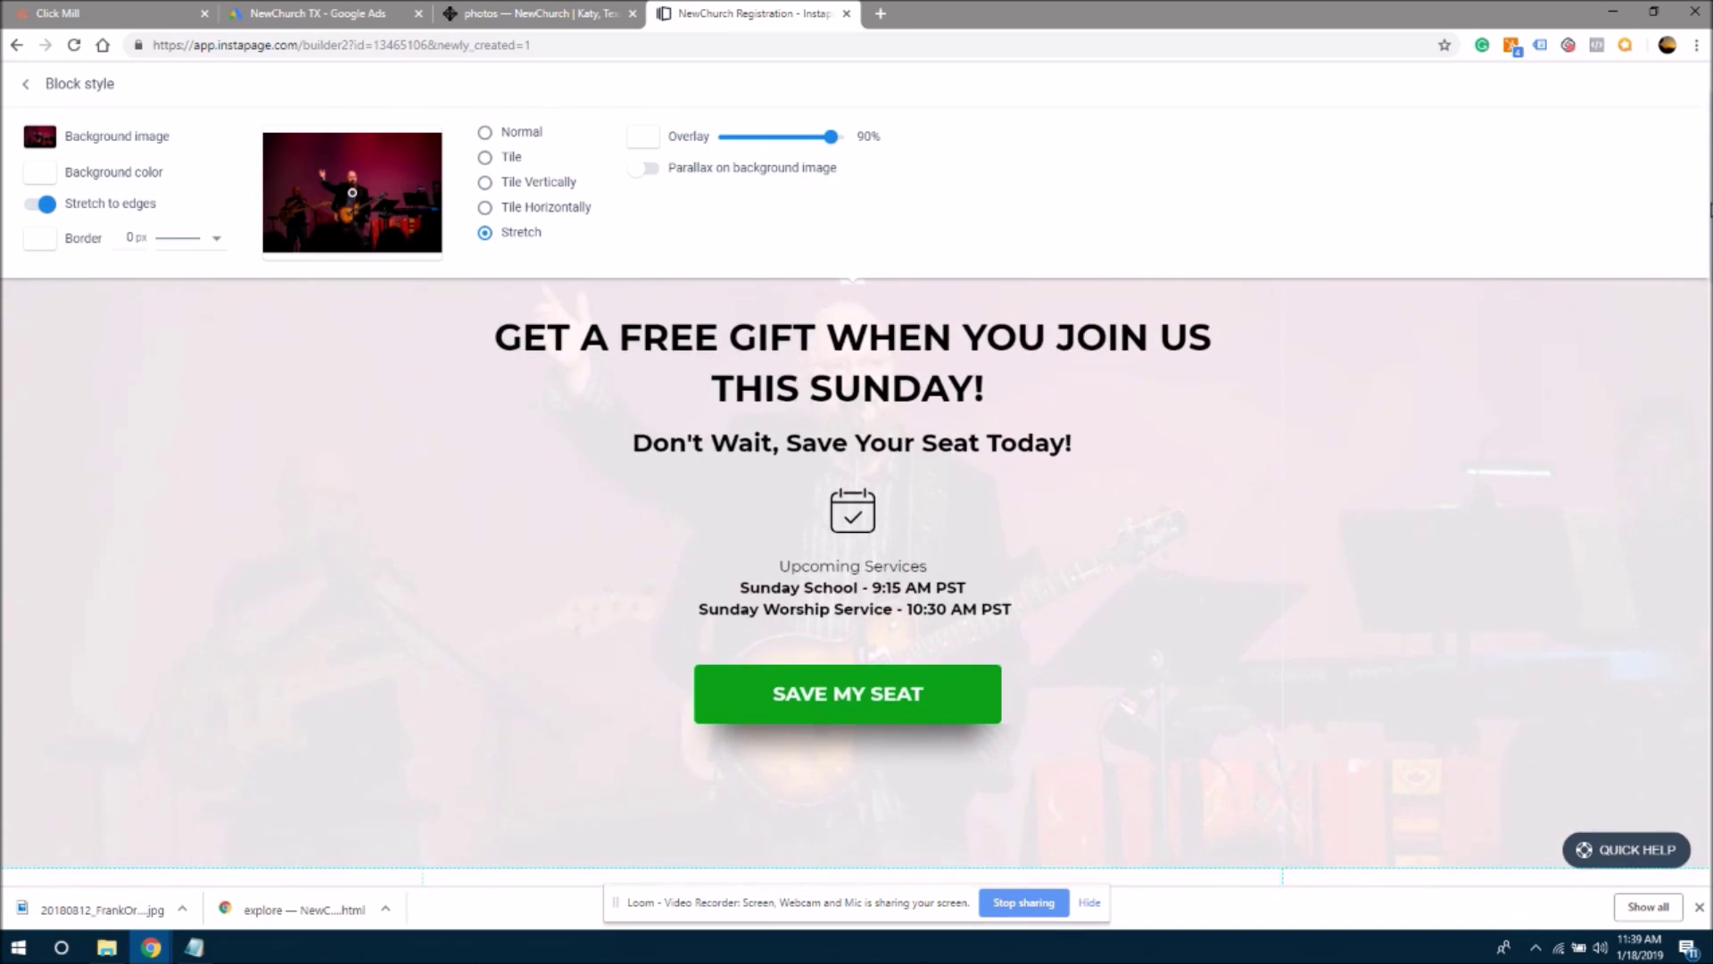
pyautogui.scroll(-4, 855, 581)
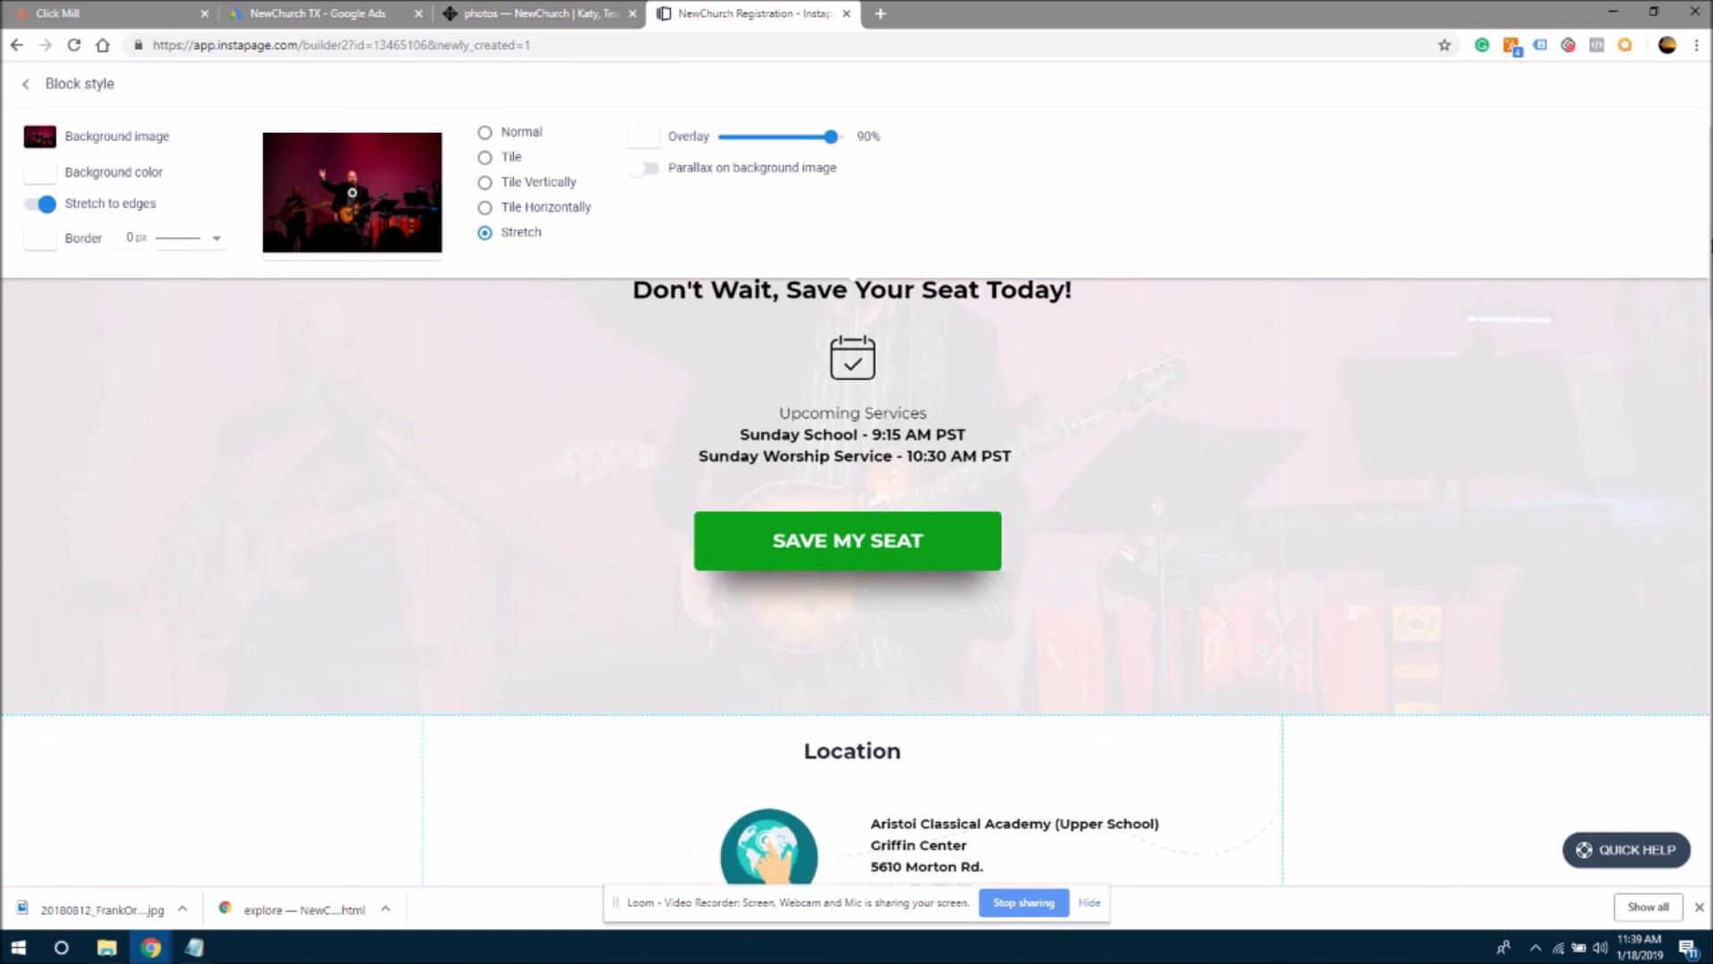
pyautogui.scroll(5, 855, 581)
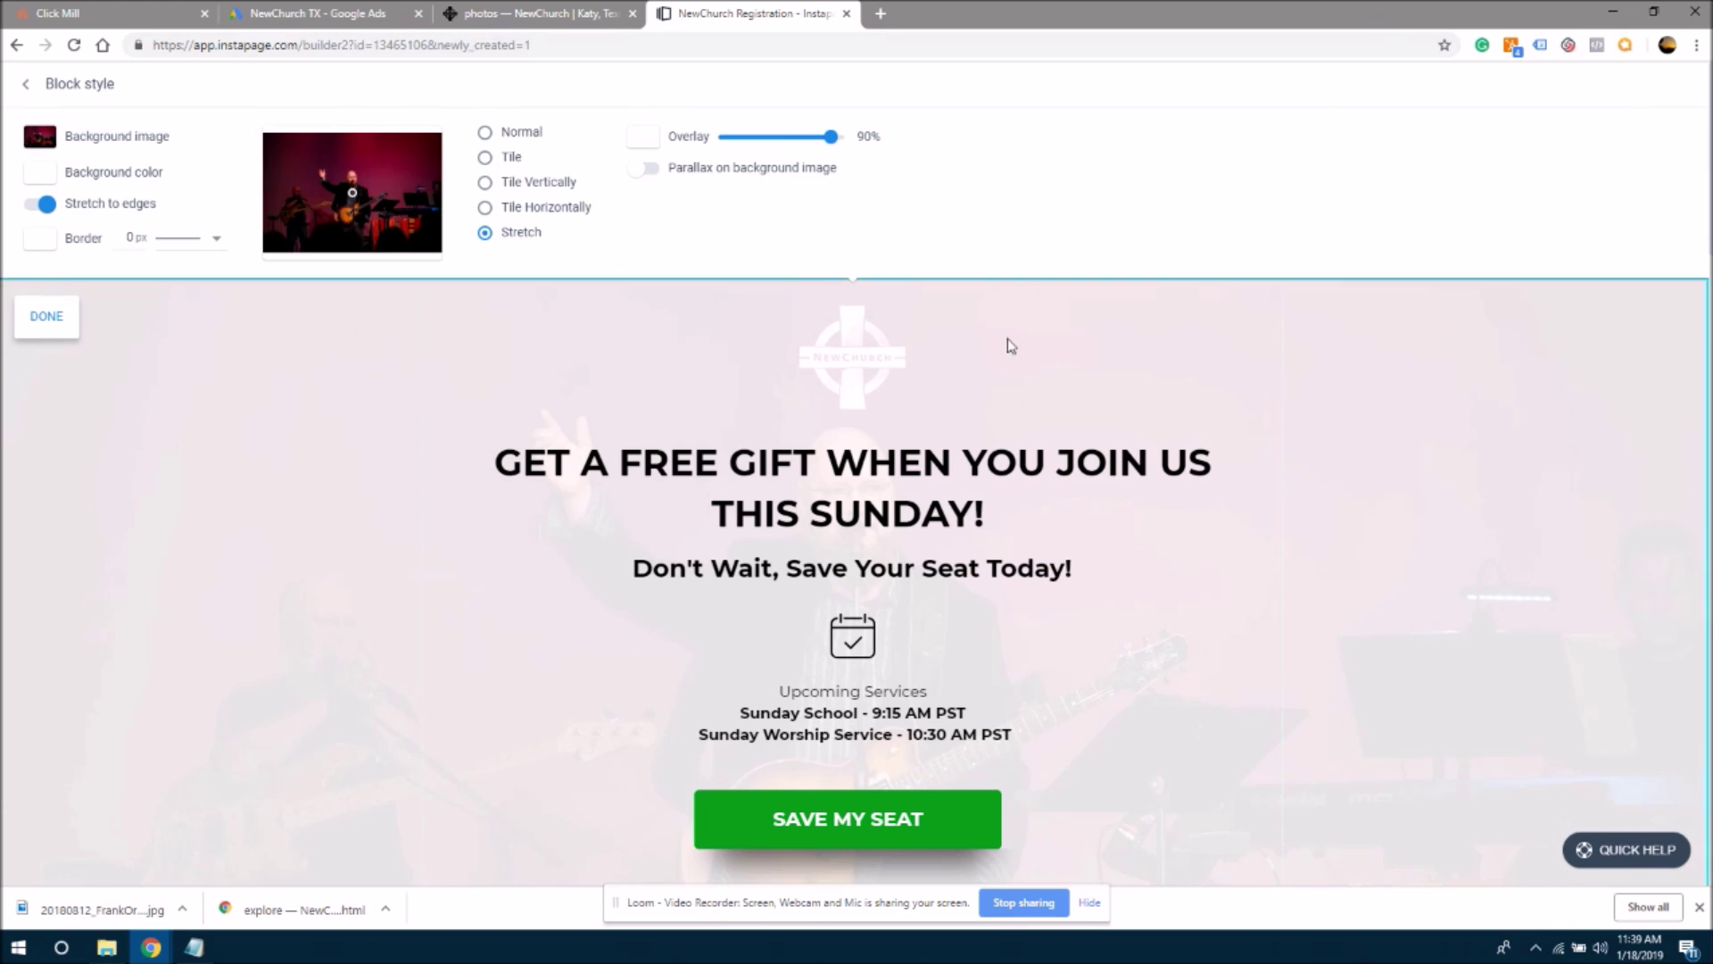
pyautogui.scroll(-10, 856, 580)
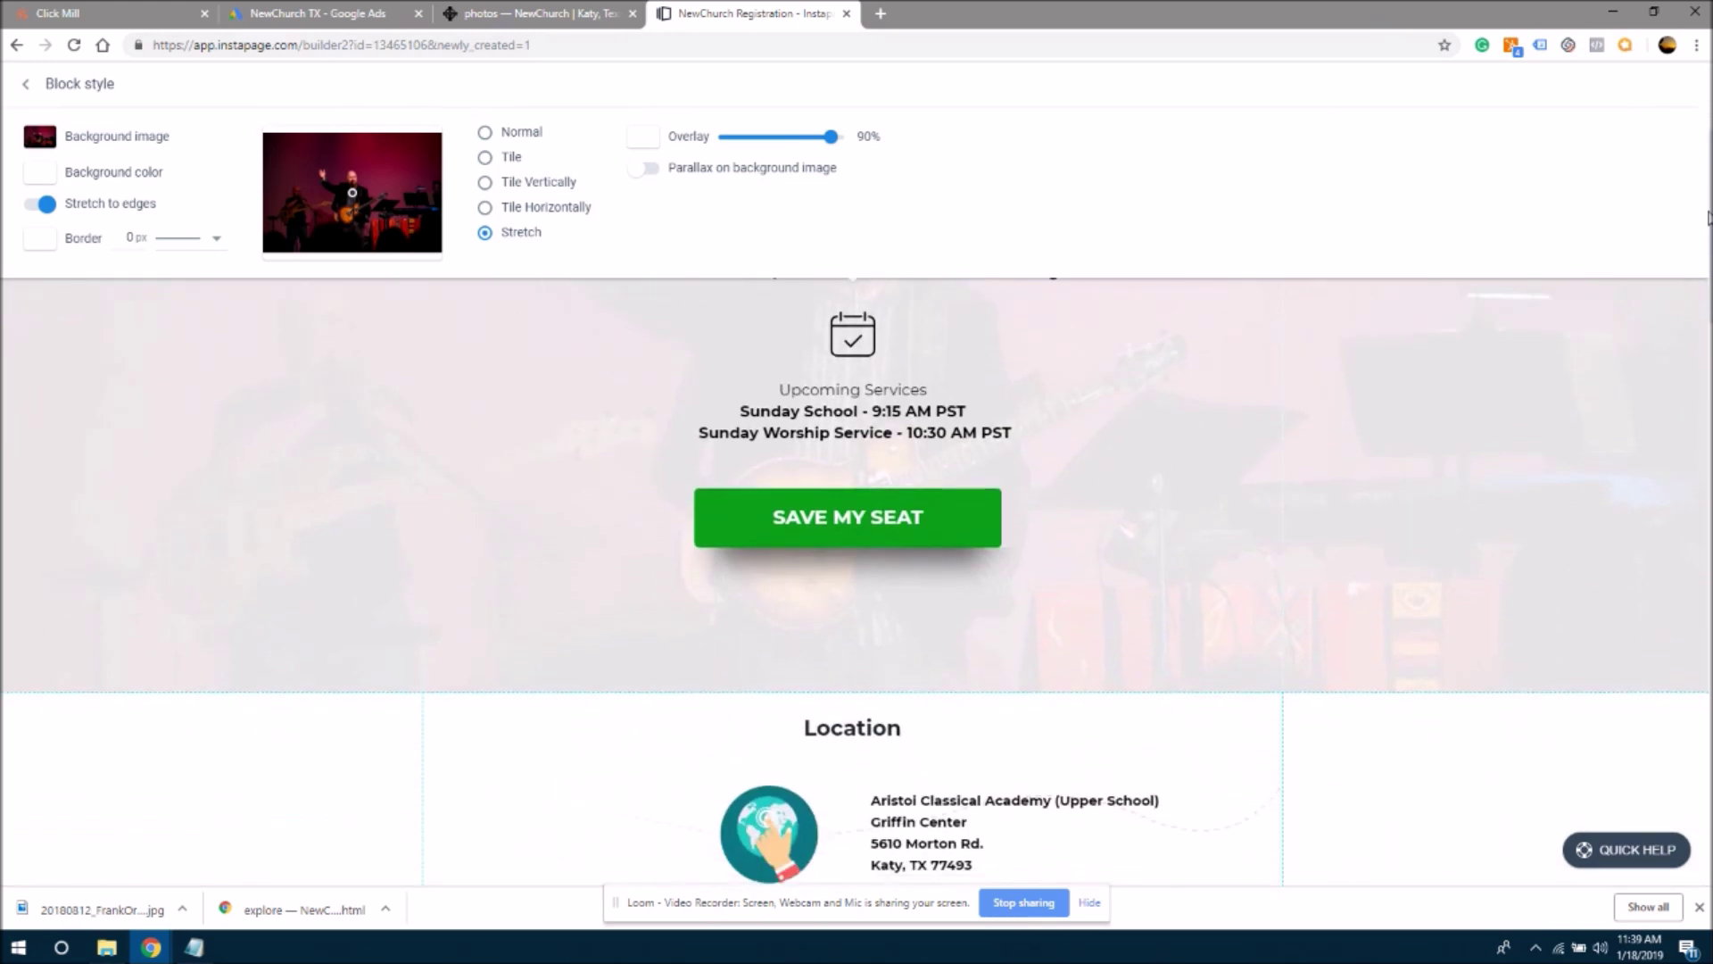
pyautogui.scroll(5, 856, 580)
pyautogui.scroll(5, 857, 580)
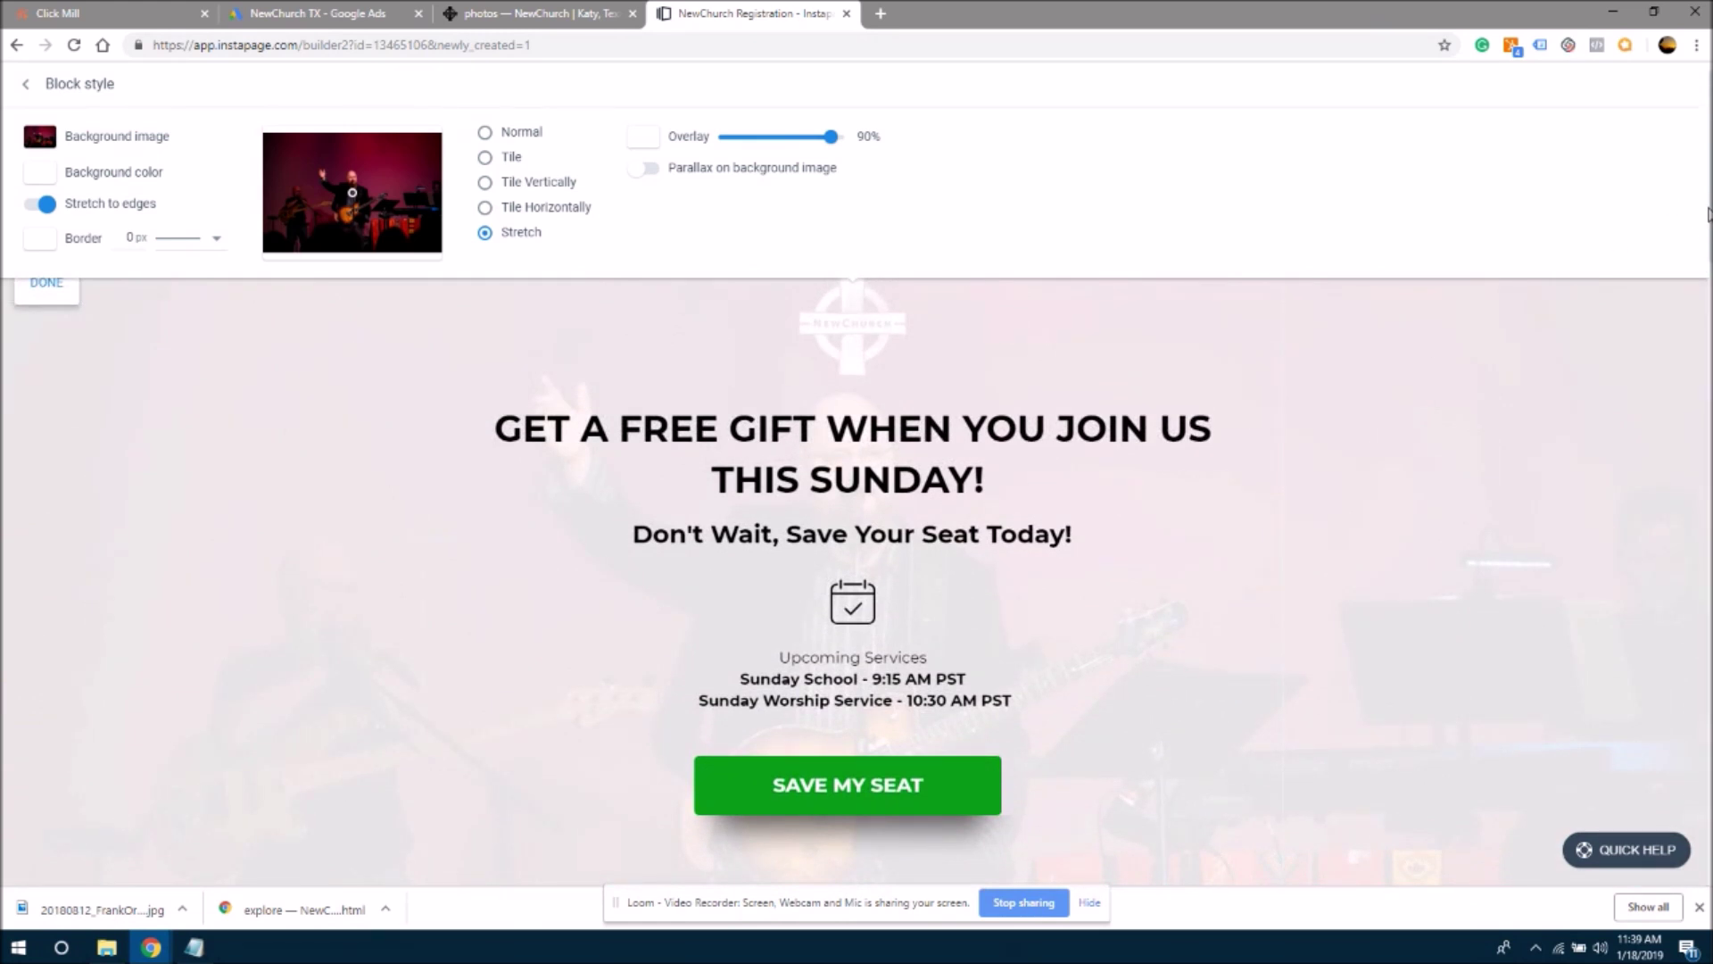
pyautogui.scroll(1, 1708, 214)
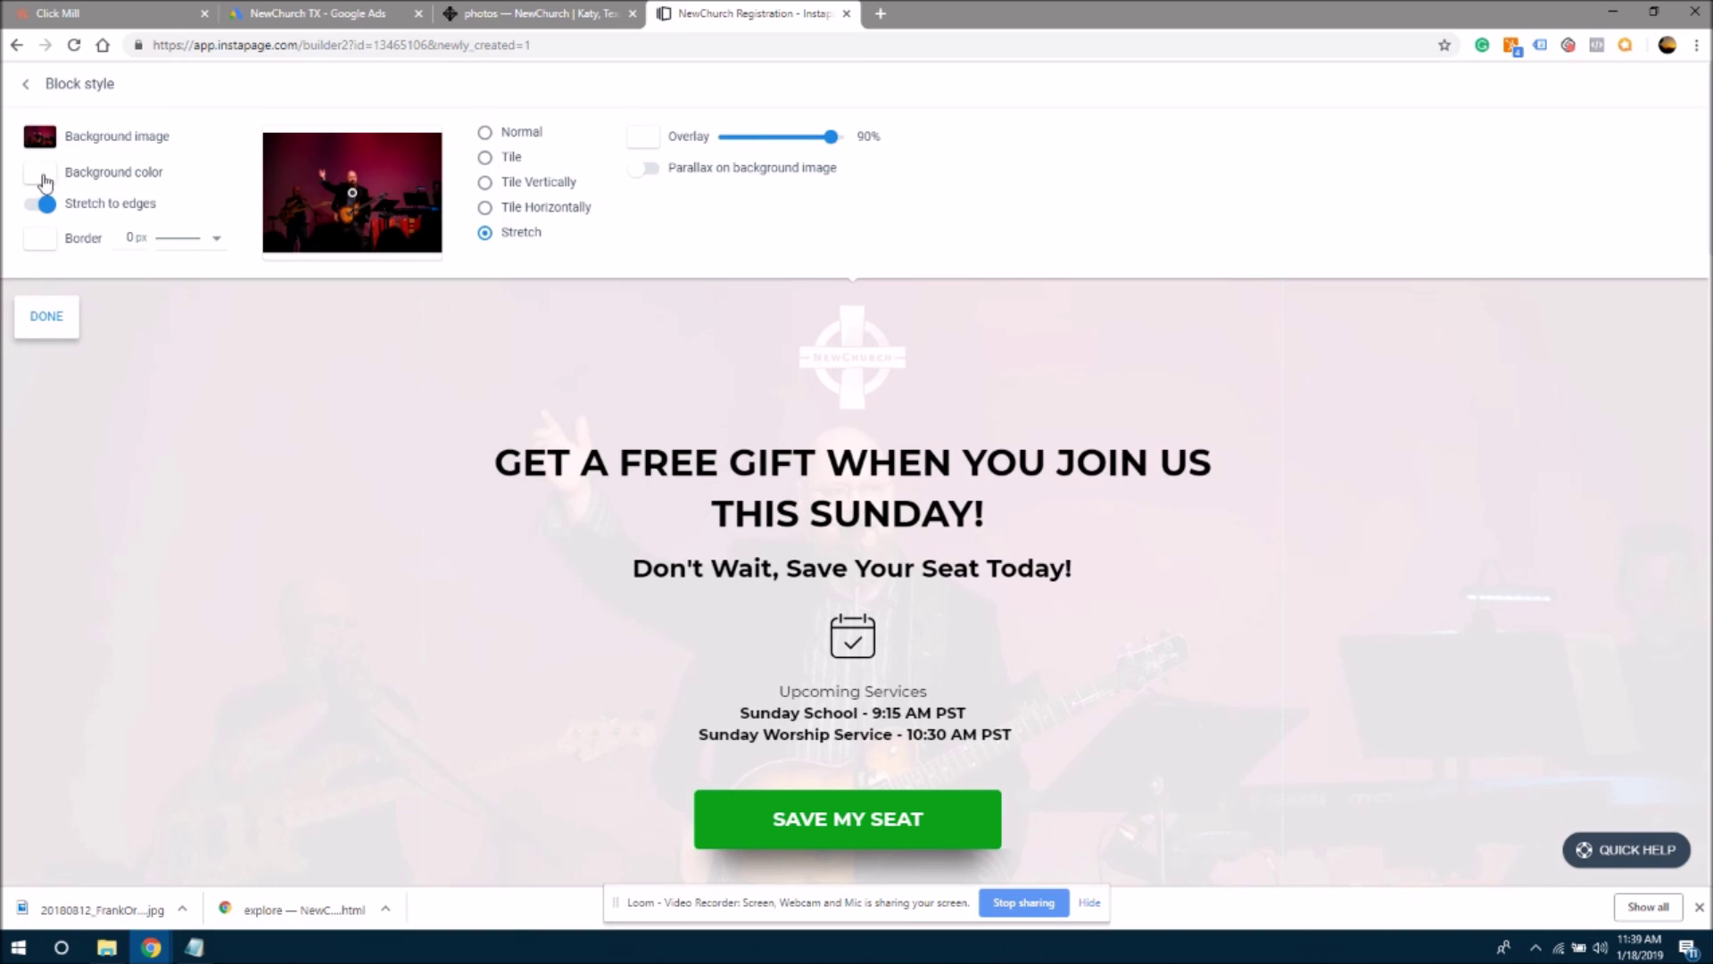
# - Set the hero section's background colour to grey and its overlay to 88%
pyautogui.click(129, 179)
pyautogui.click(127, 332)
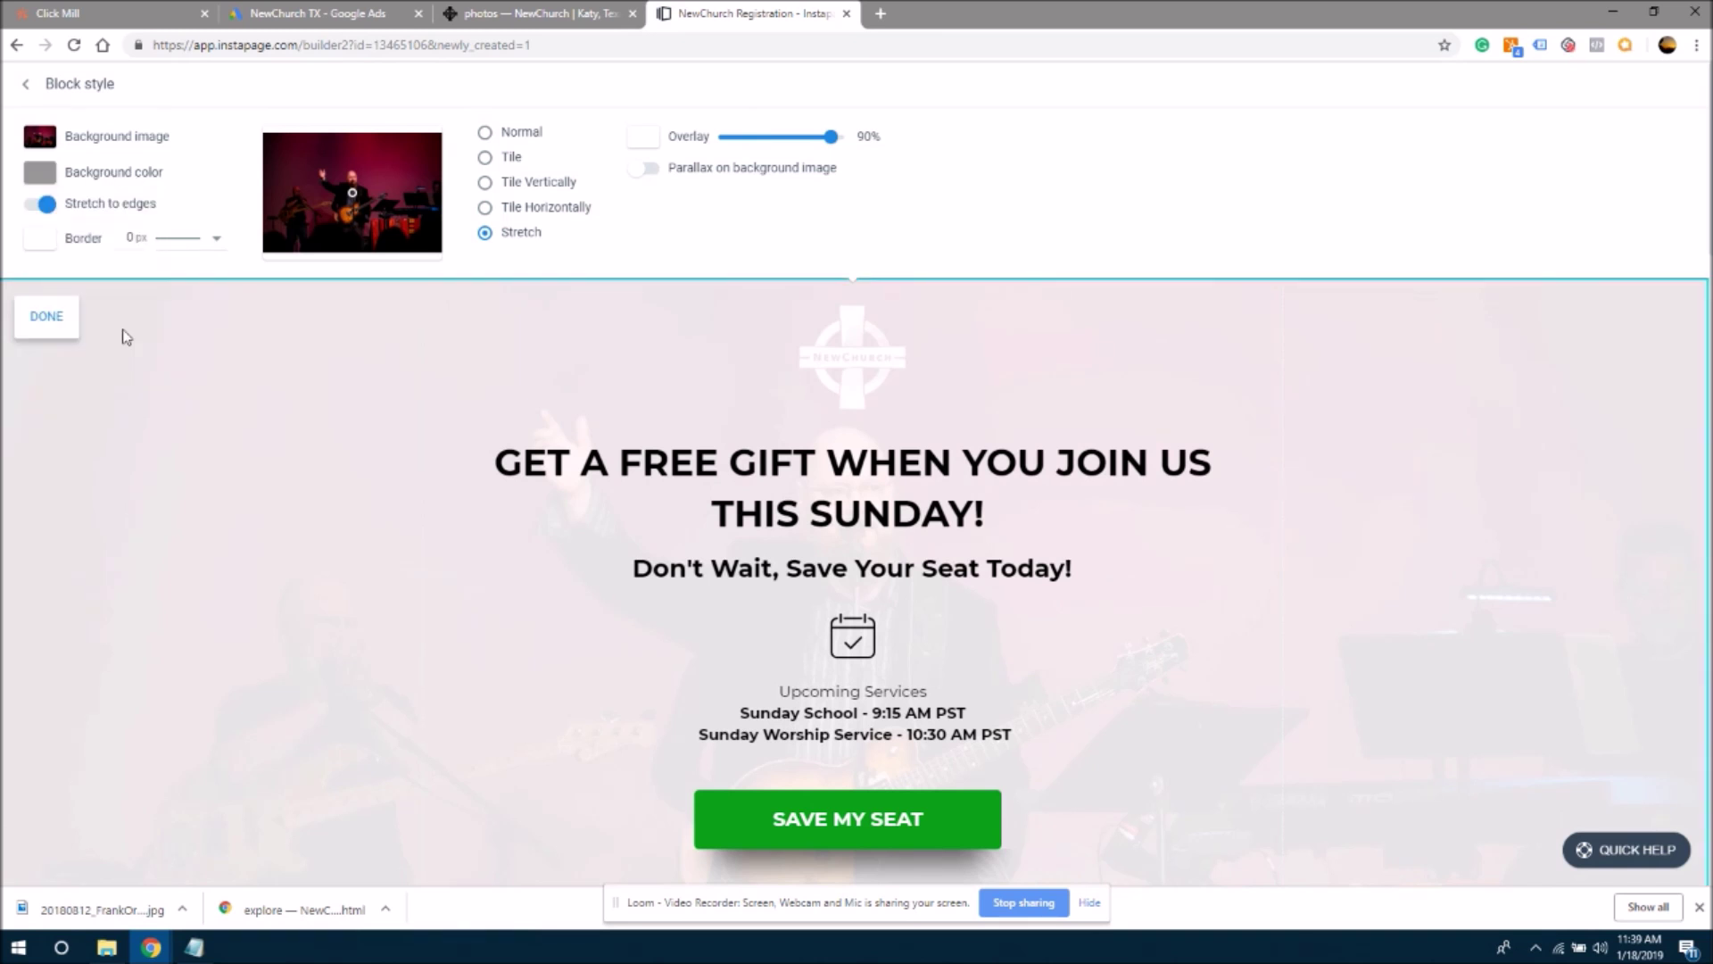
pyautogui.moveTo(831, 137)
pyautogui.mouseDown()
pyautogui.moveTo(727, 137)
pyautogui.moveTo(830, 137)
pyautogui.moveTo(818, 148)
pyautogui.mouseUp()
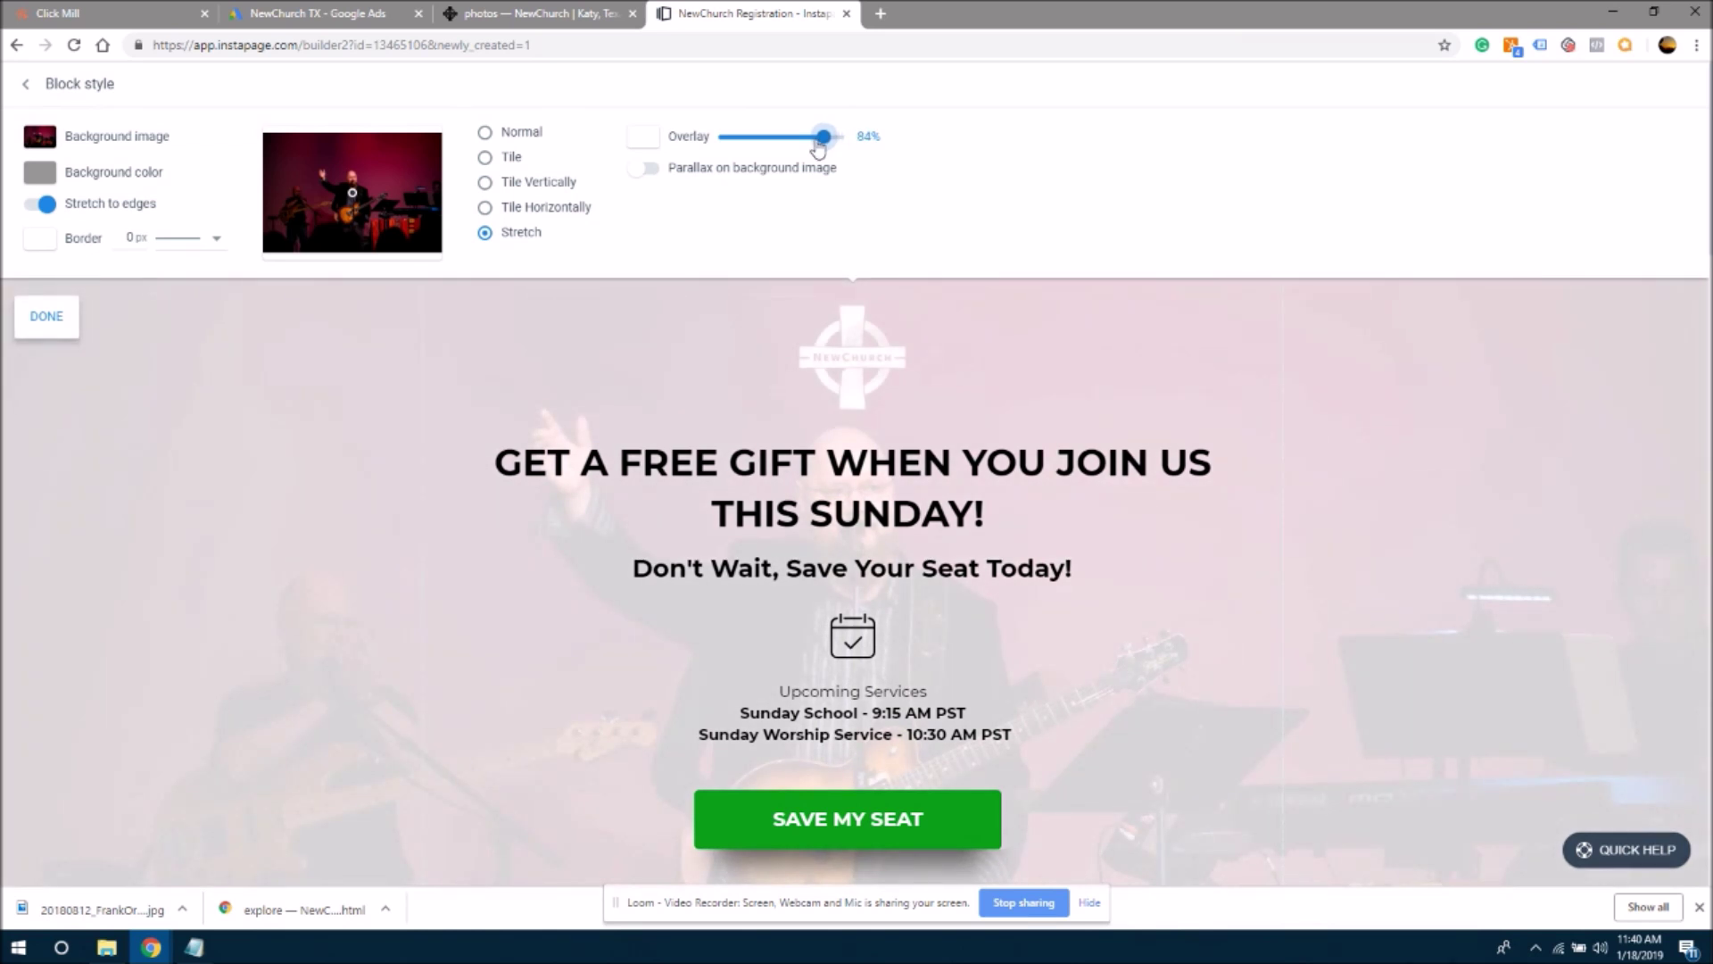
pyautogui.moveTo(819, 148); pyautogui.dragTo(822, 148)
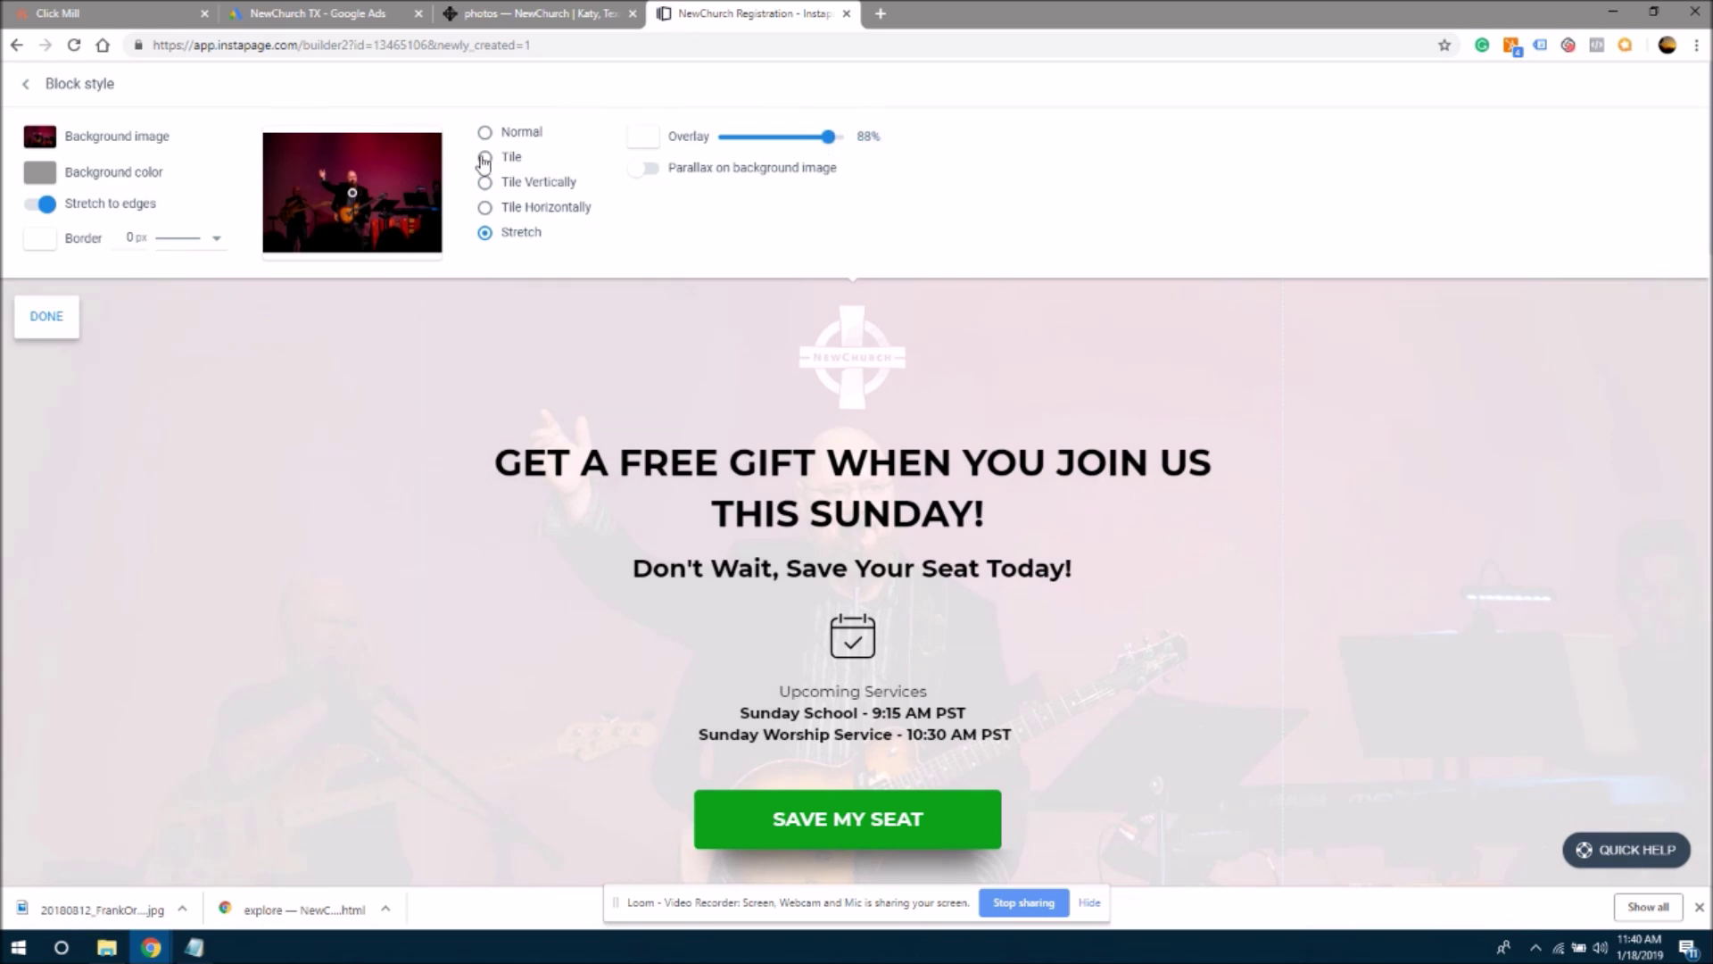
# - Turn on parallax for the hero's background photo, comparing it on and off while scrolling
pyautogui.click(649, 170)
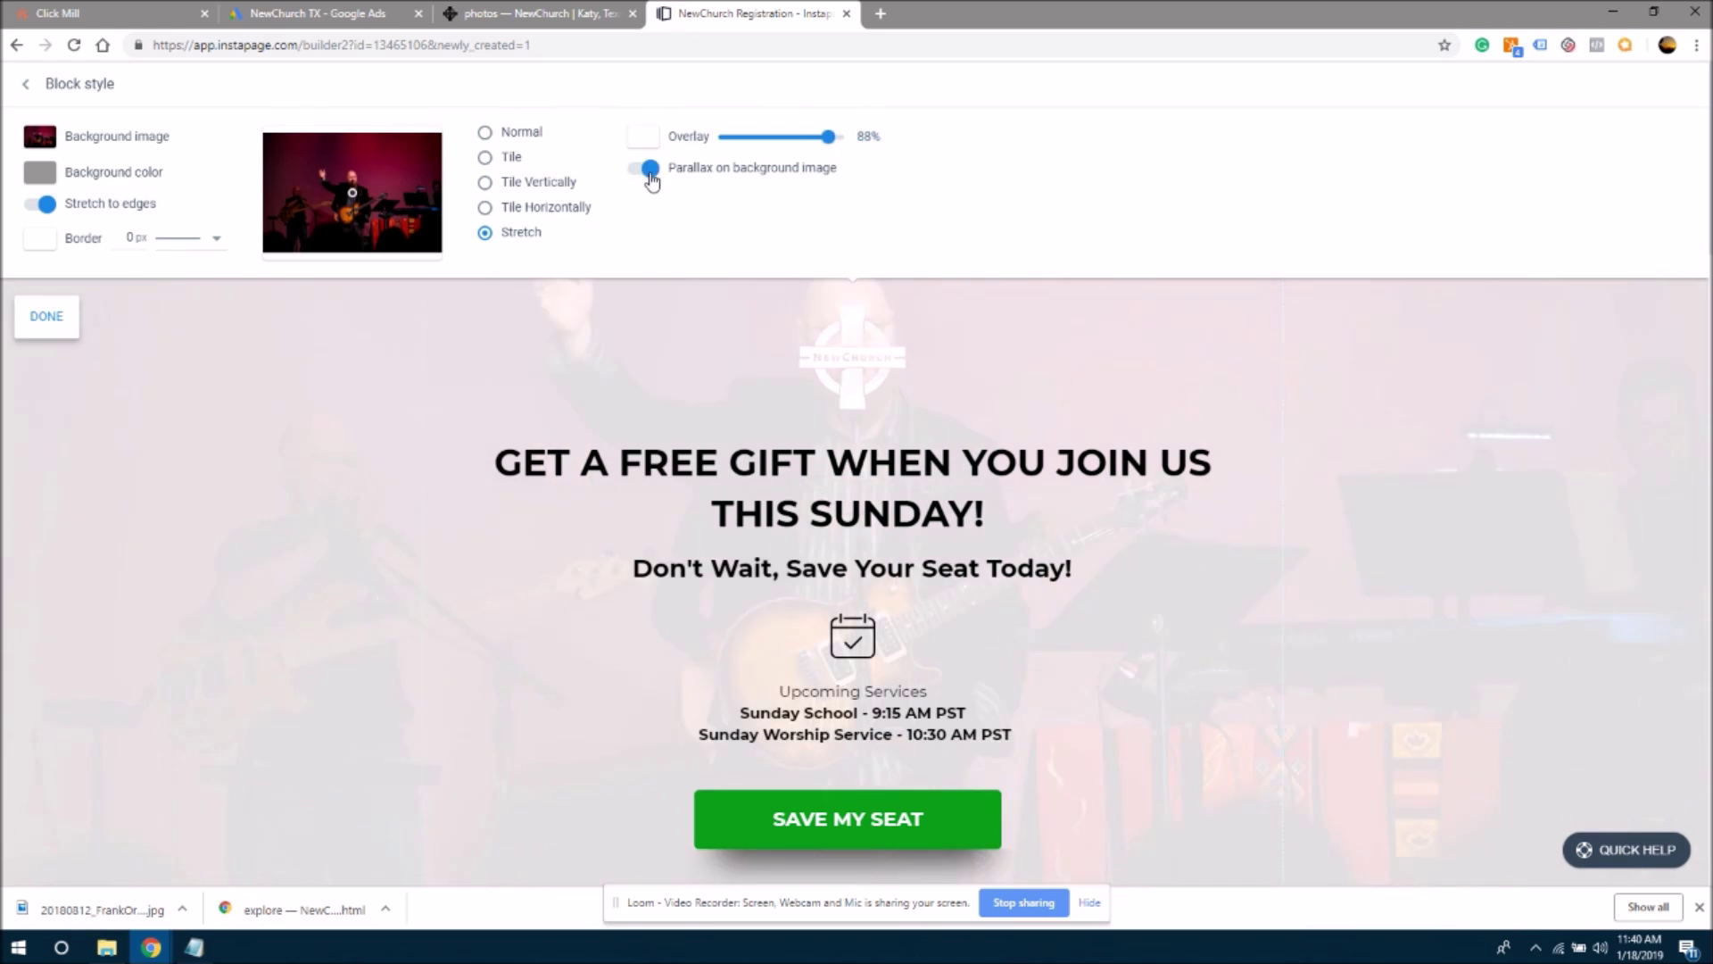
pyautogui.click(650, 176)
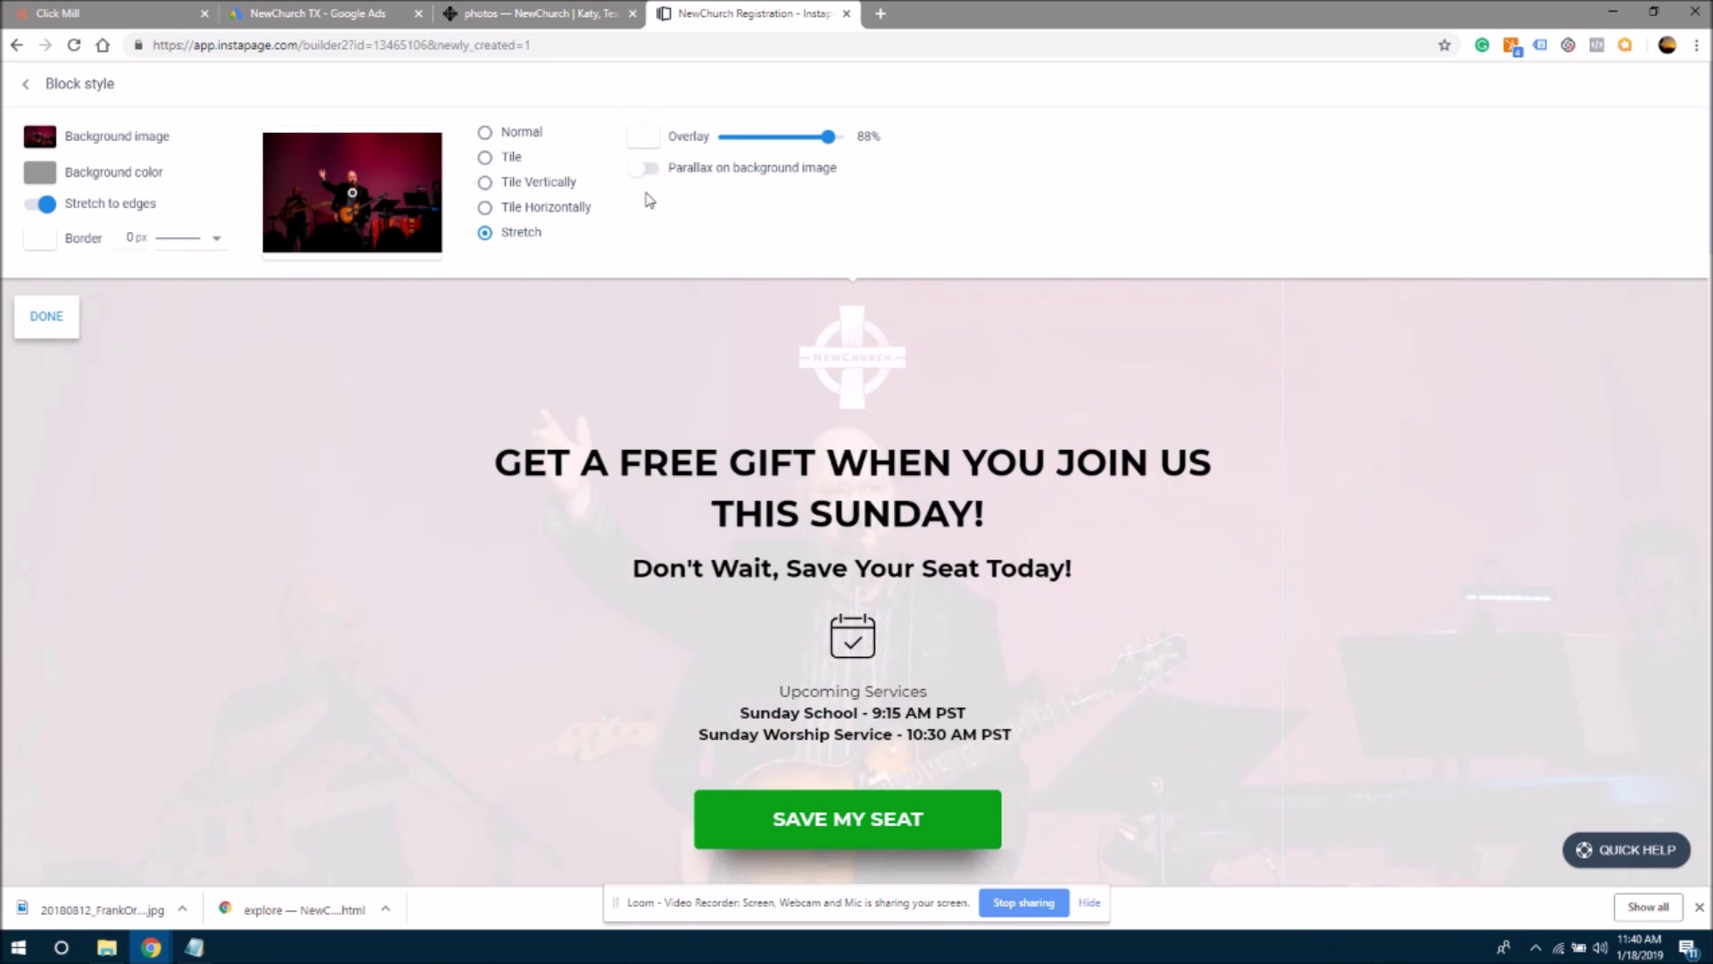
pyautogui.click(650, 170)
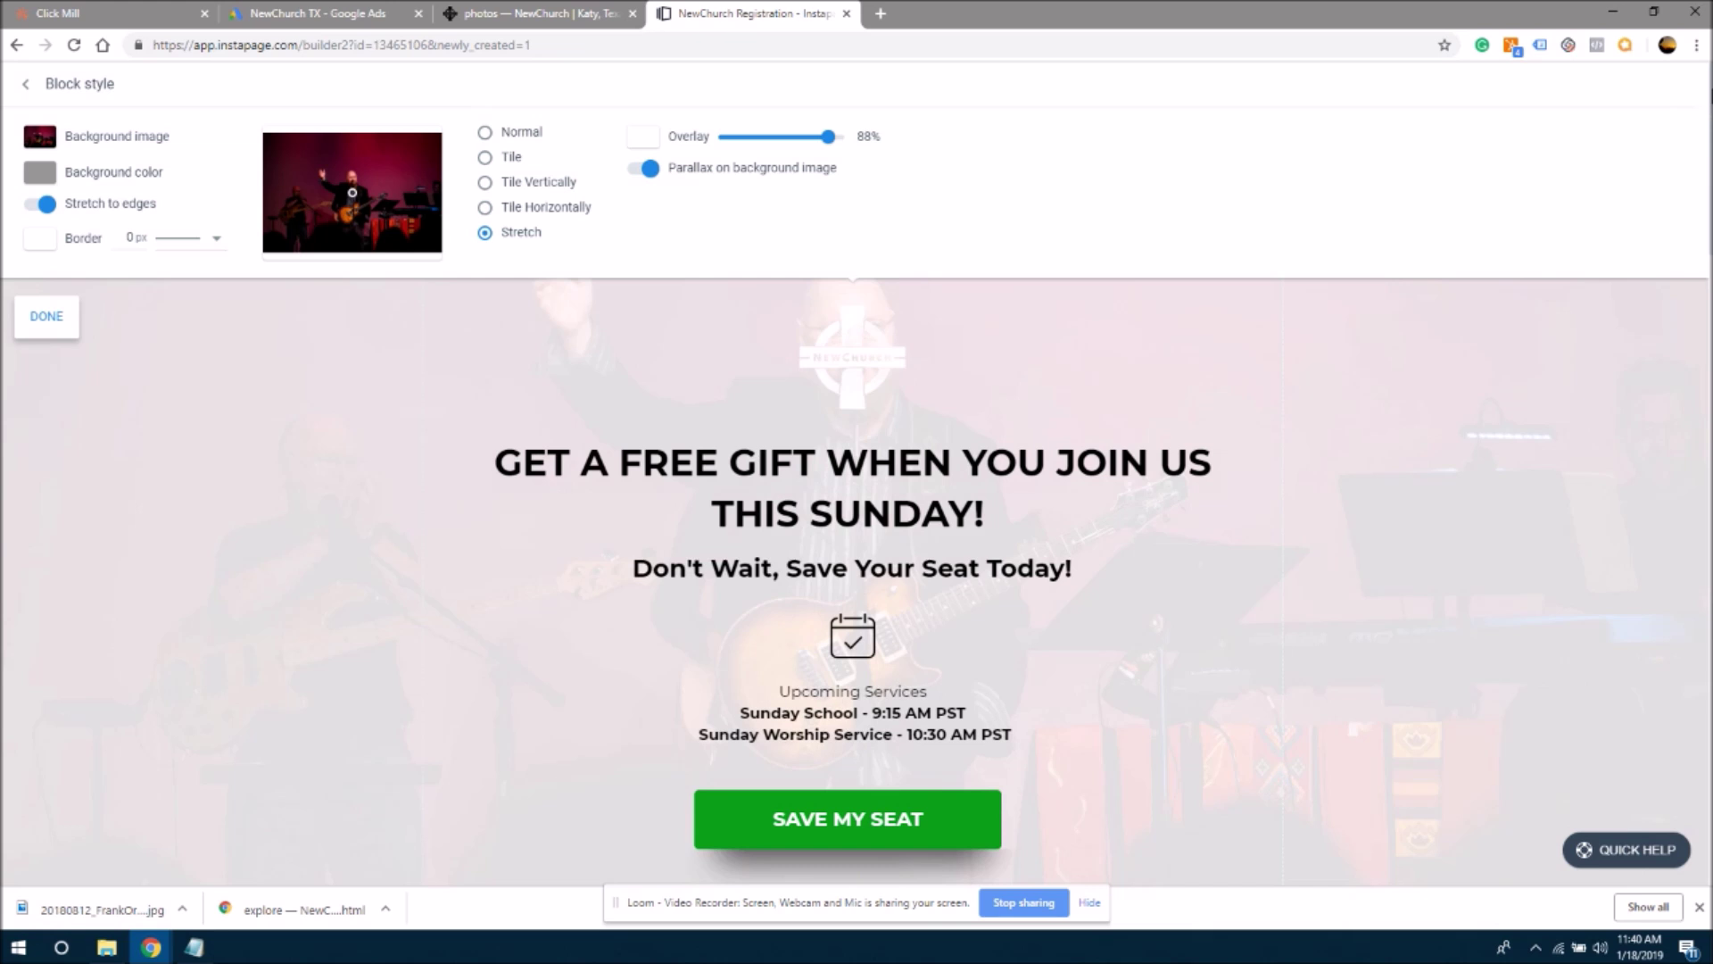
pyautogui.scroll(-3, 852, 580)
pyautogui.scroll(3, 852, 580)
pyautogui.scroll(-3, 852, 580)
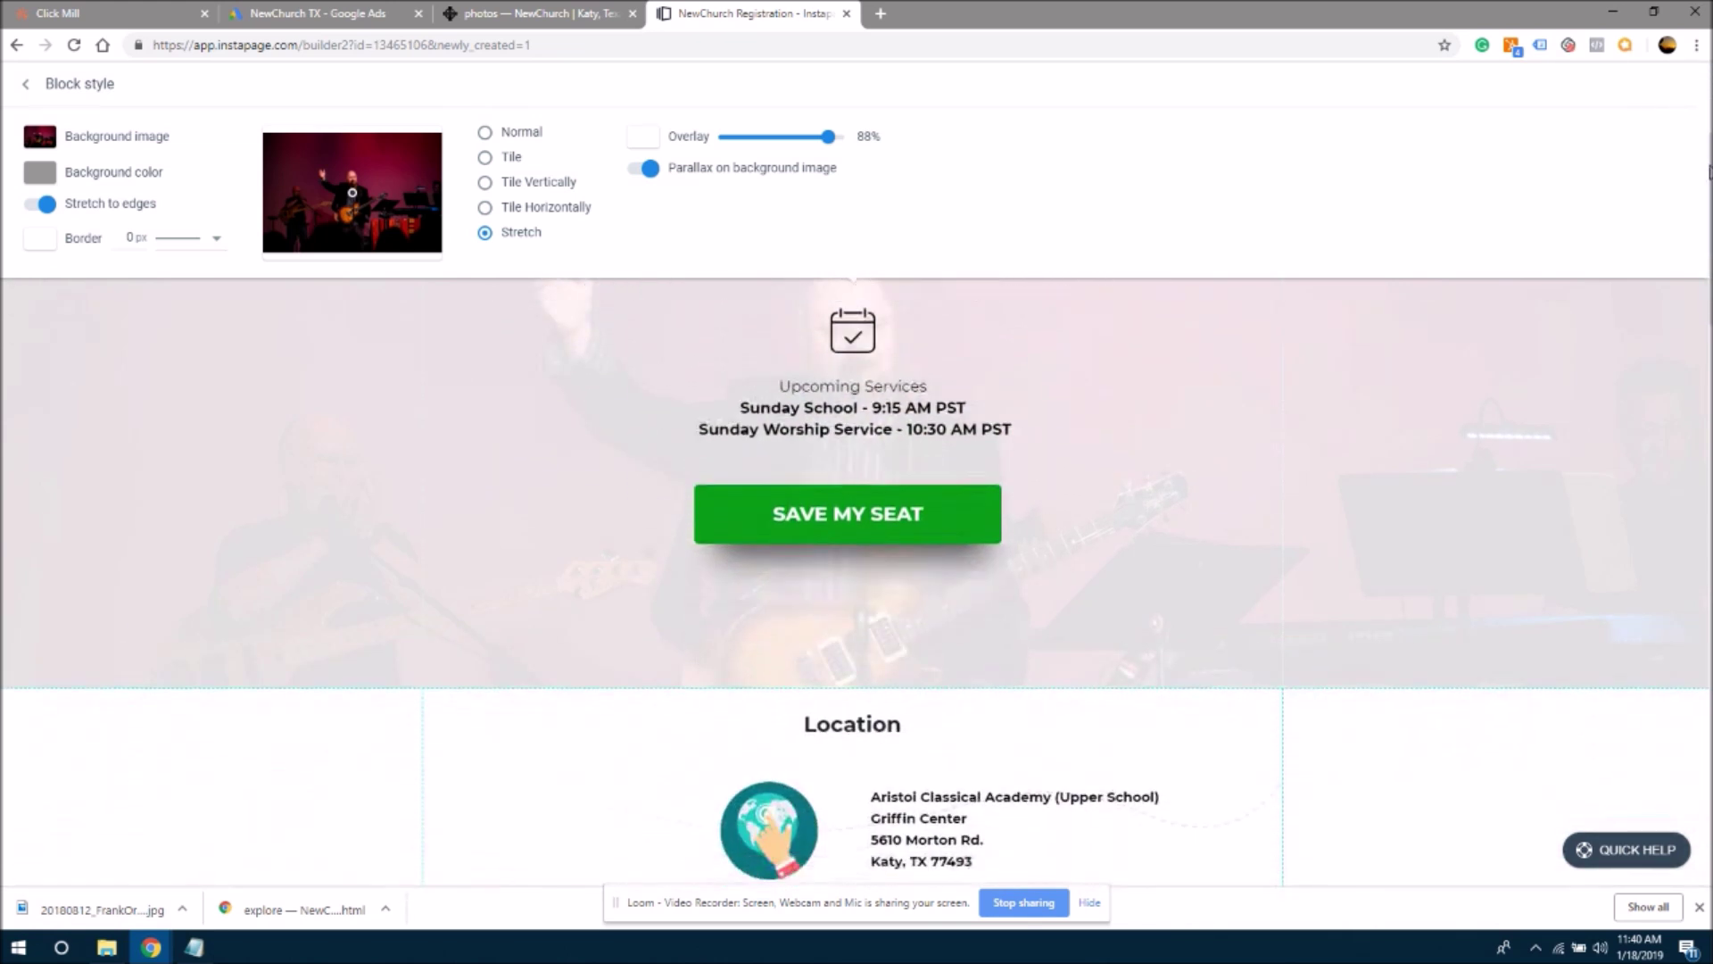
pyautogui.scroll(-3, 852, 580)
pyautogui.scroll(6, 852, 579)
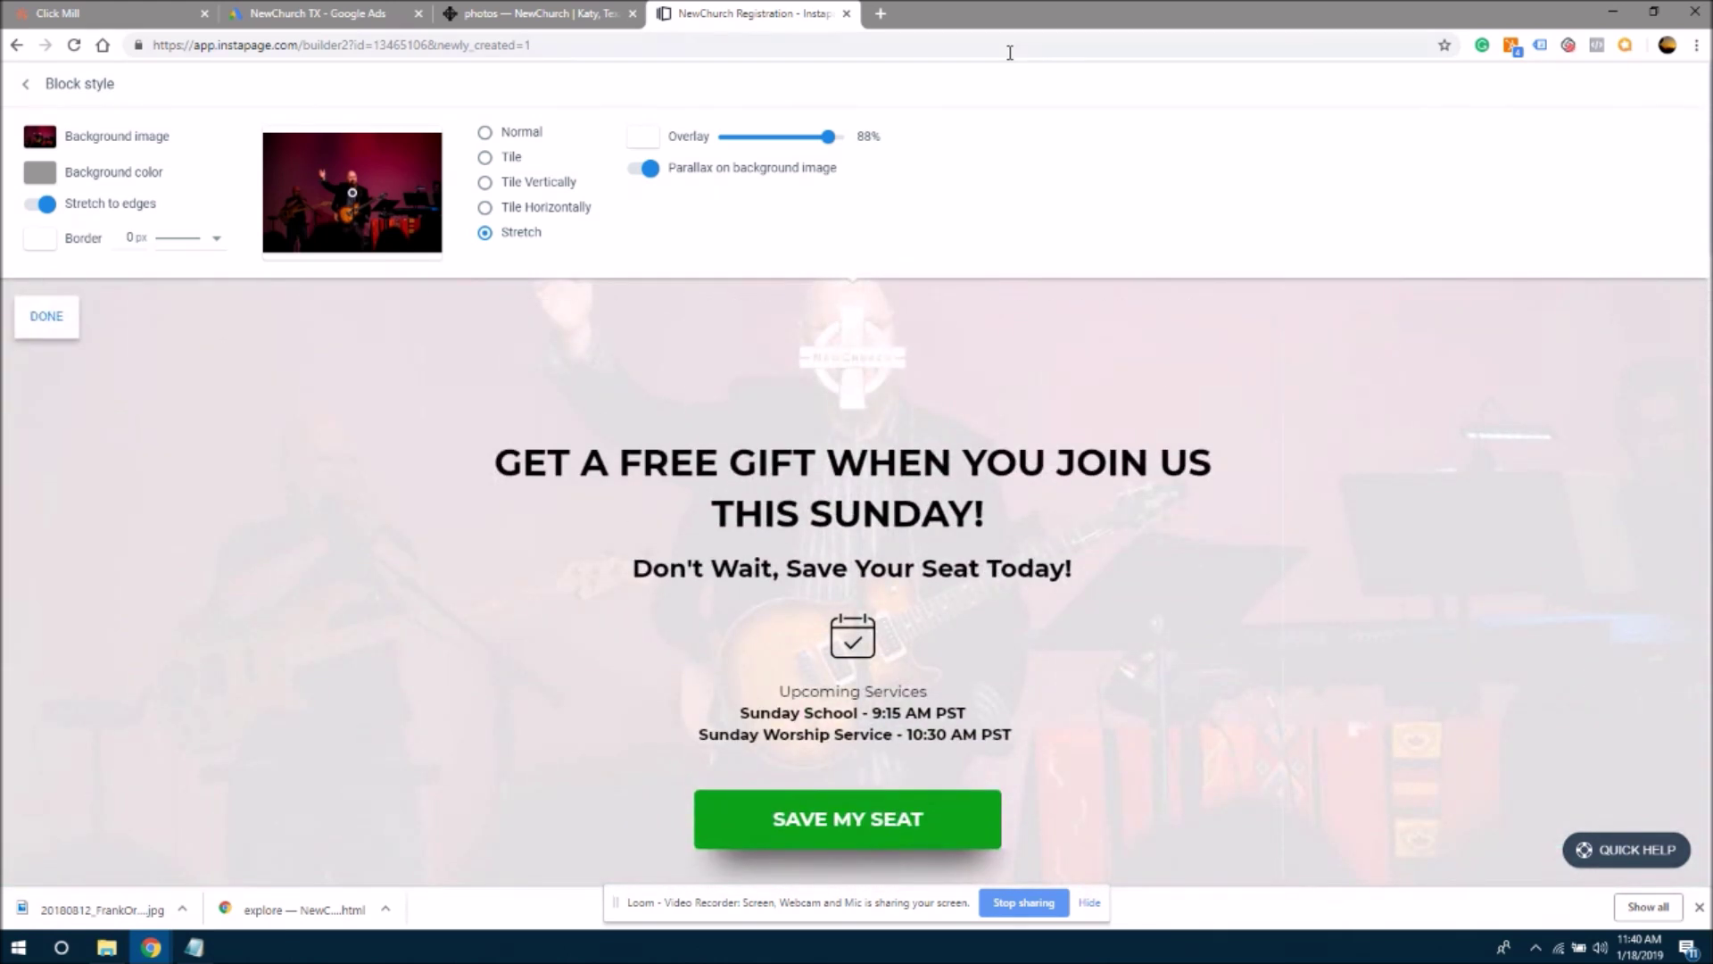
pyautogui.click(649, 169)
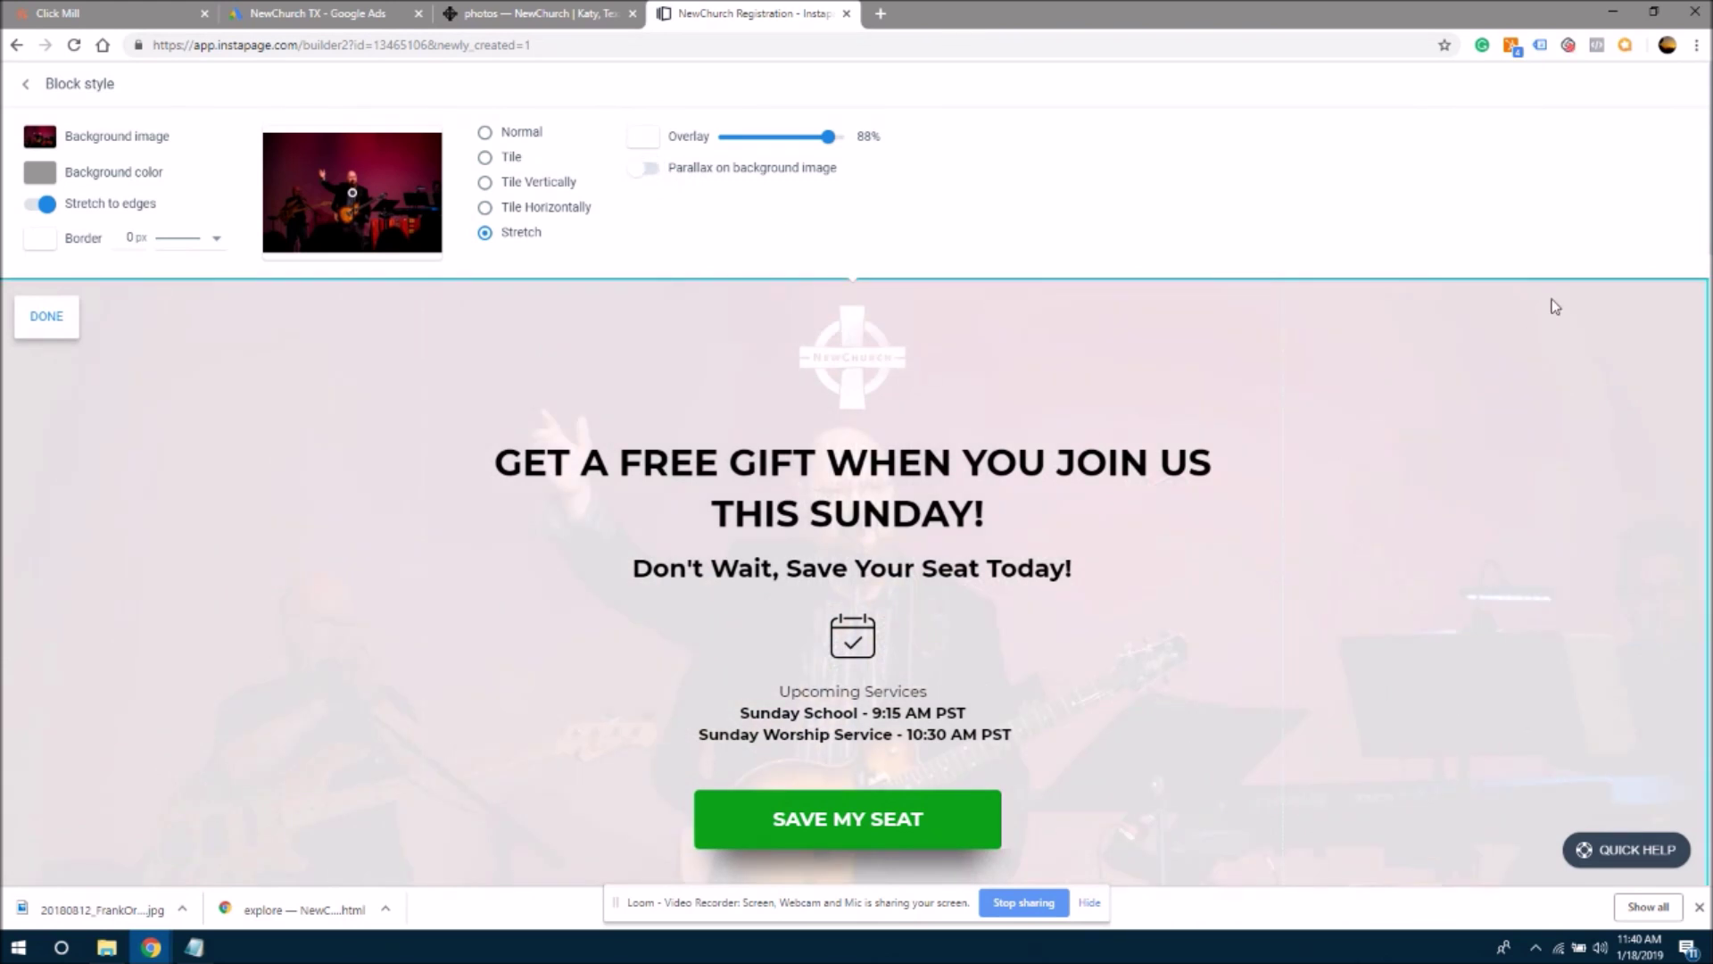
pyautogui.scroll(-3, 1706, 174)
pyautogui.scroll(3, 1704, 161)
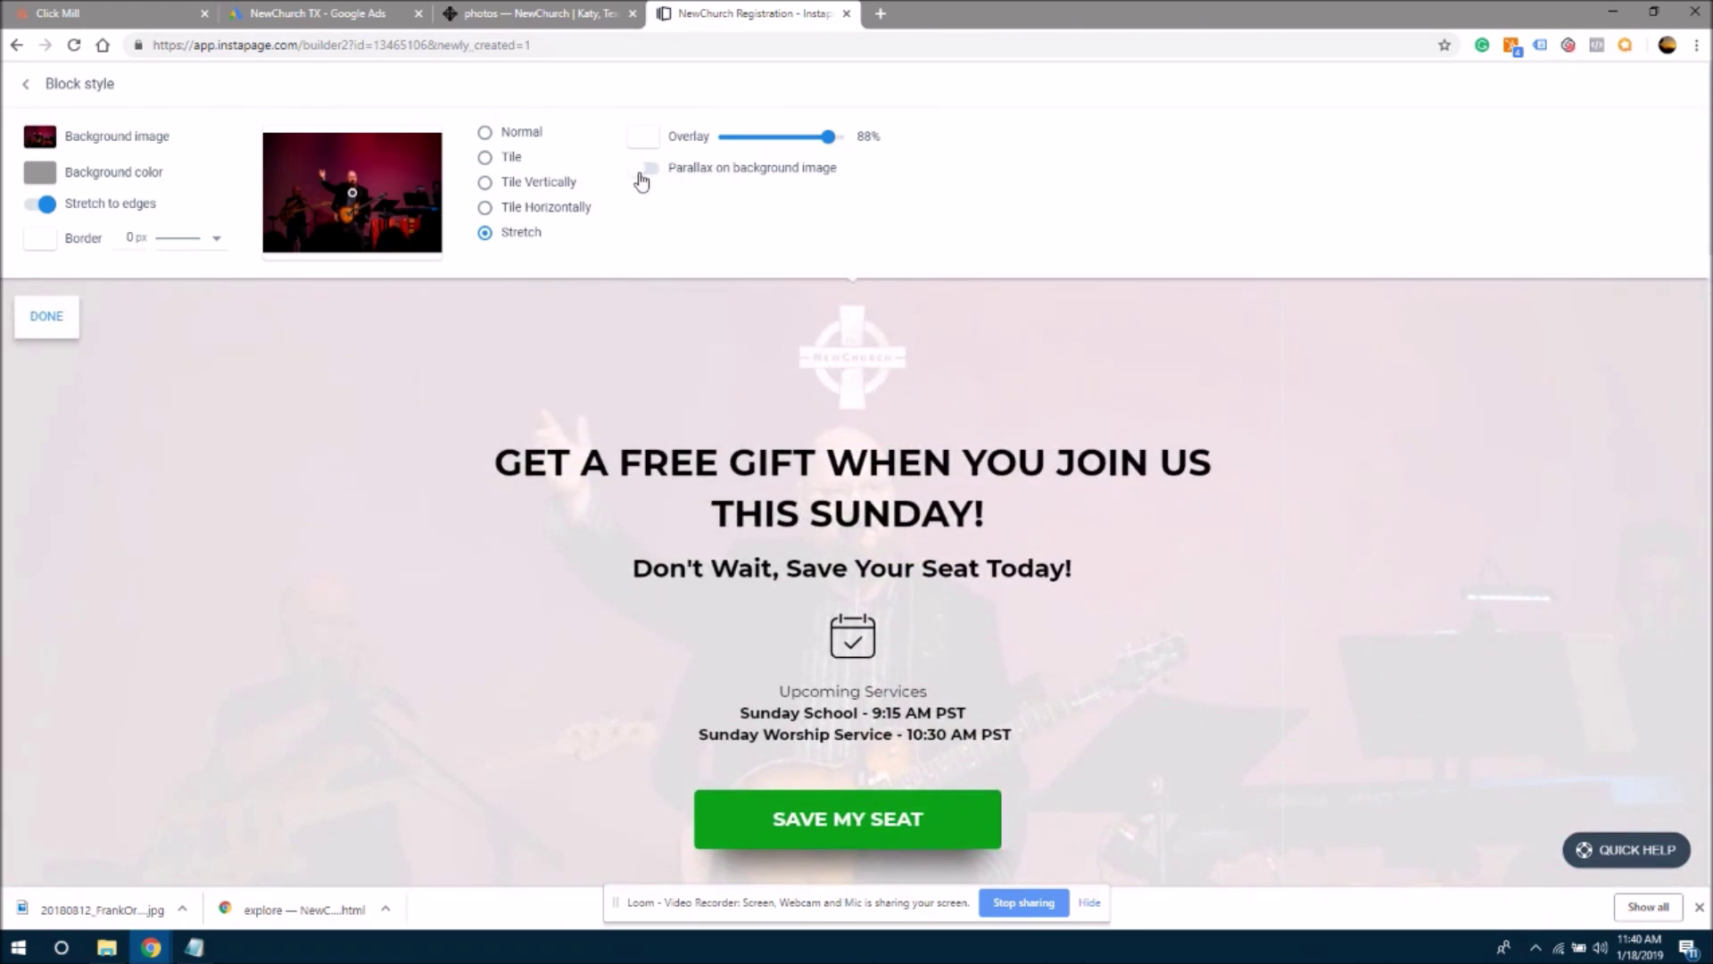
pyautogui.click(643, 169)
pyautogui.scroll(-5, 1706, 214)
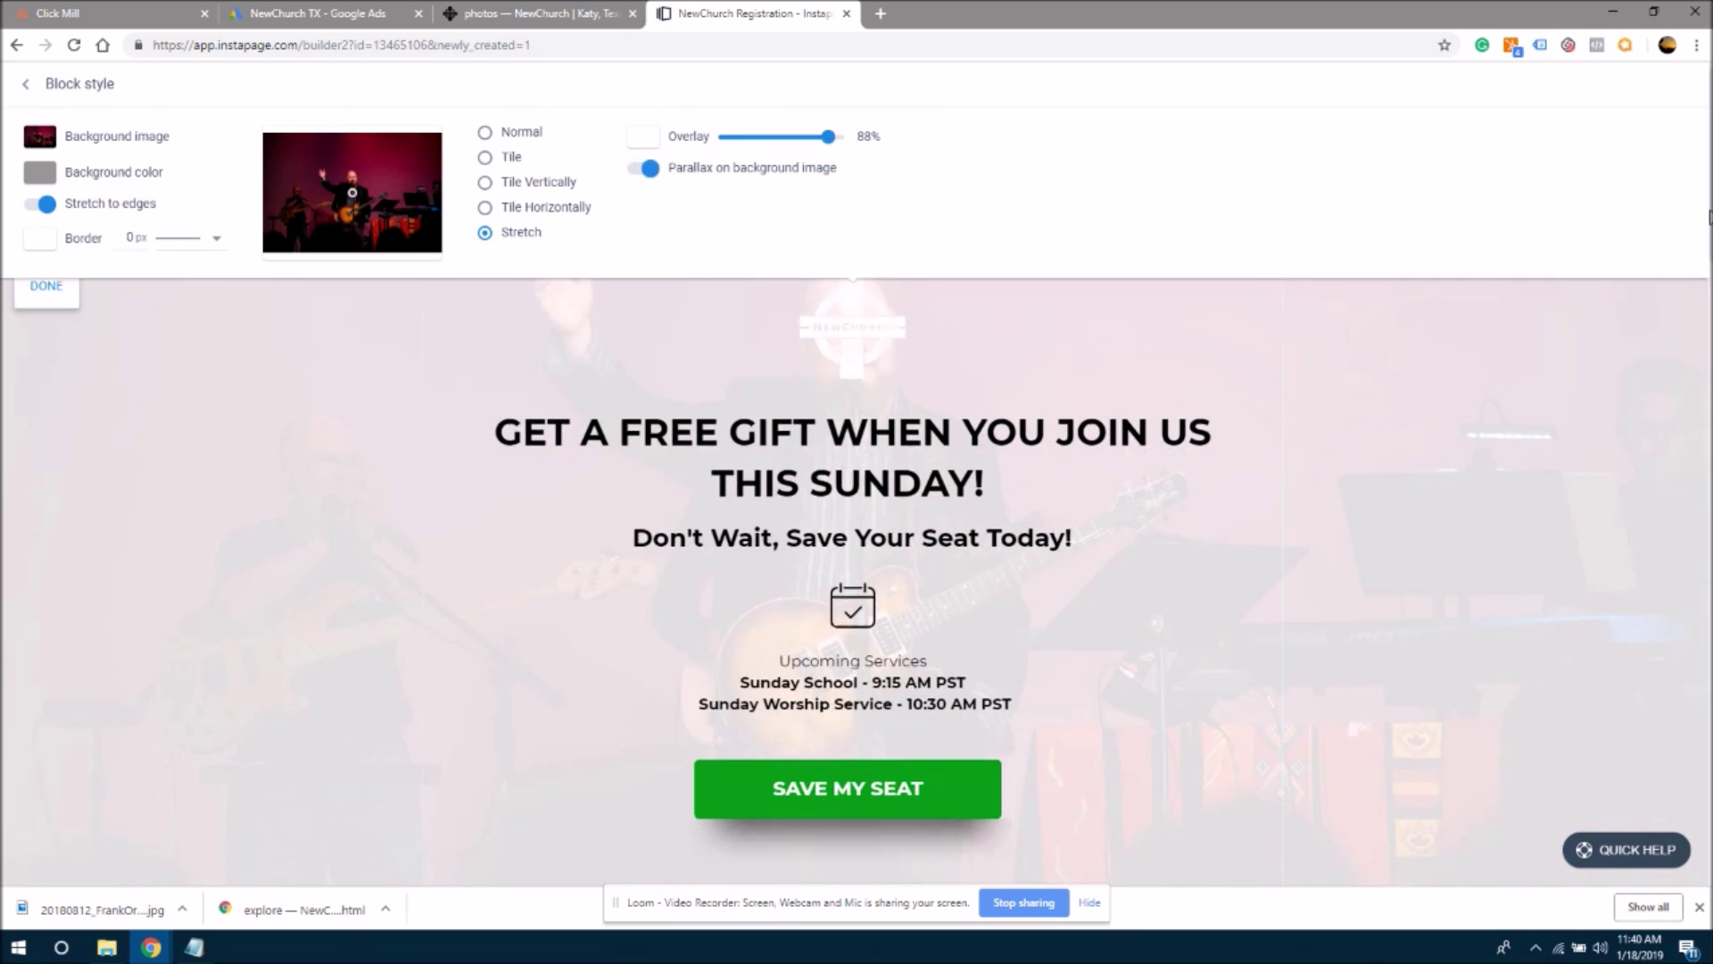
pyautogui.scroll(-5, 1710, 361)
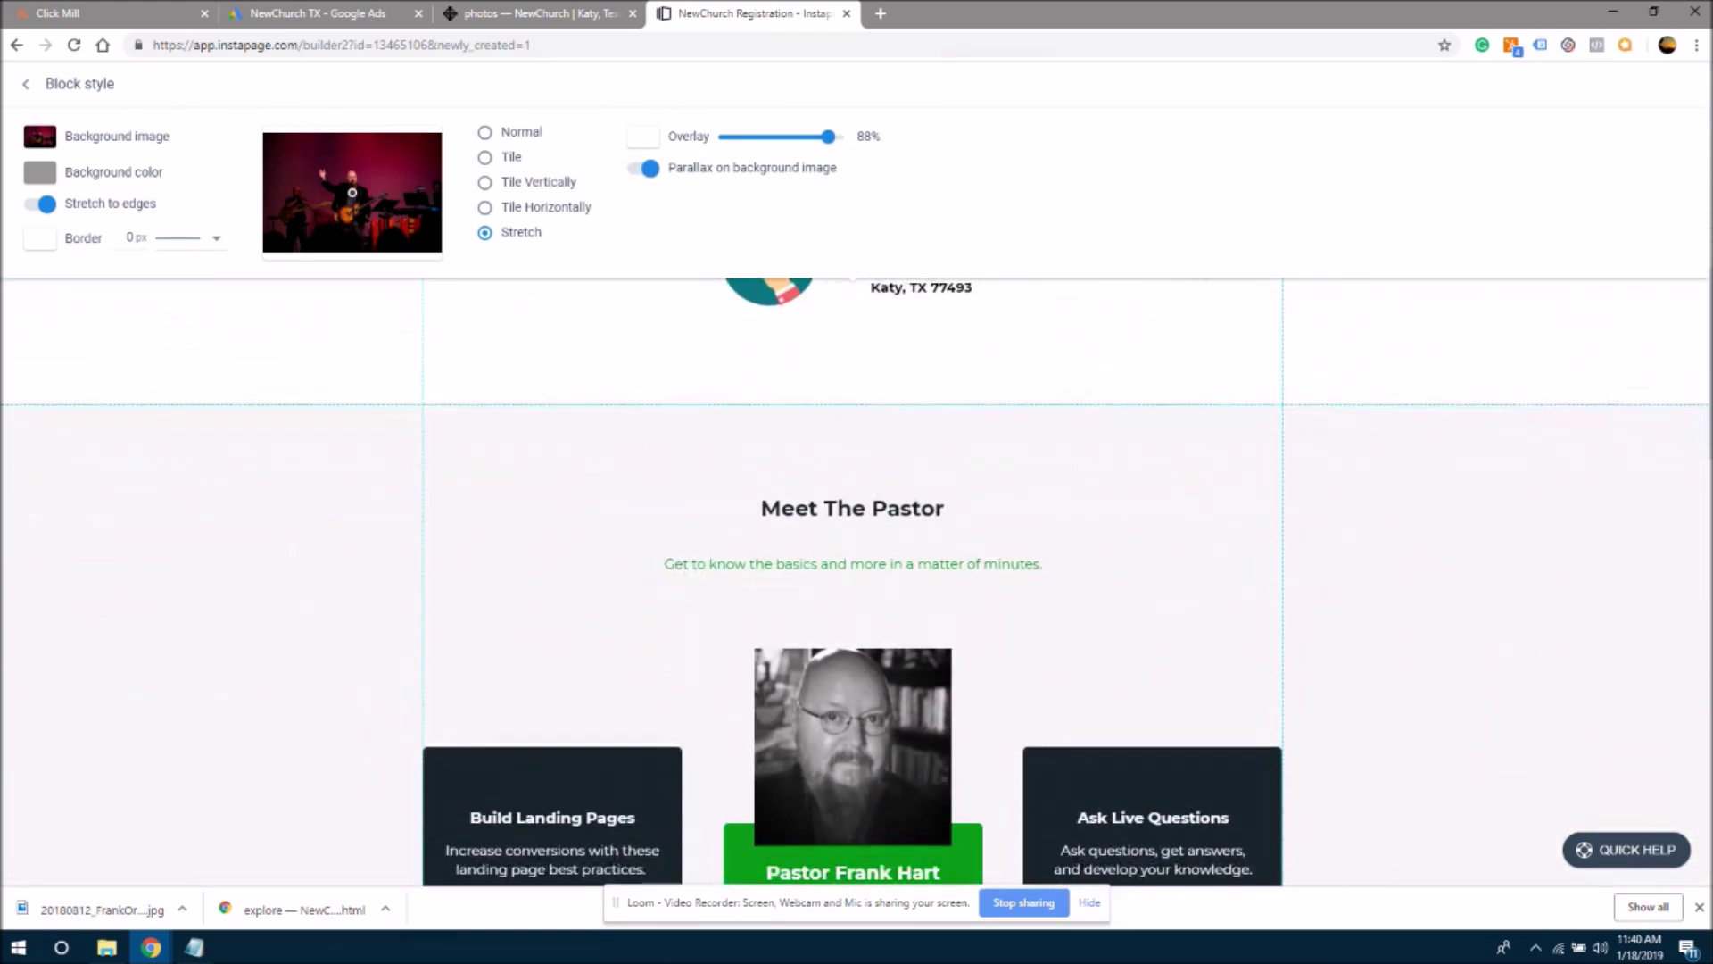
pyautogui.scroll(10, 1710, 268)
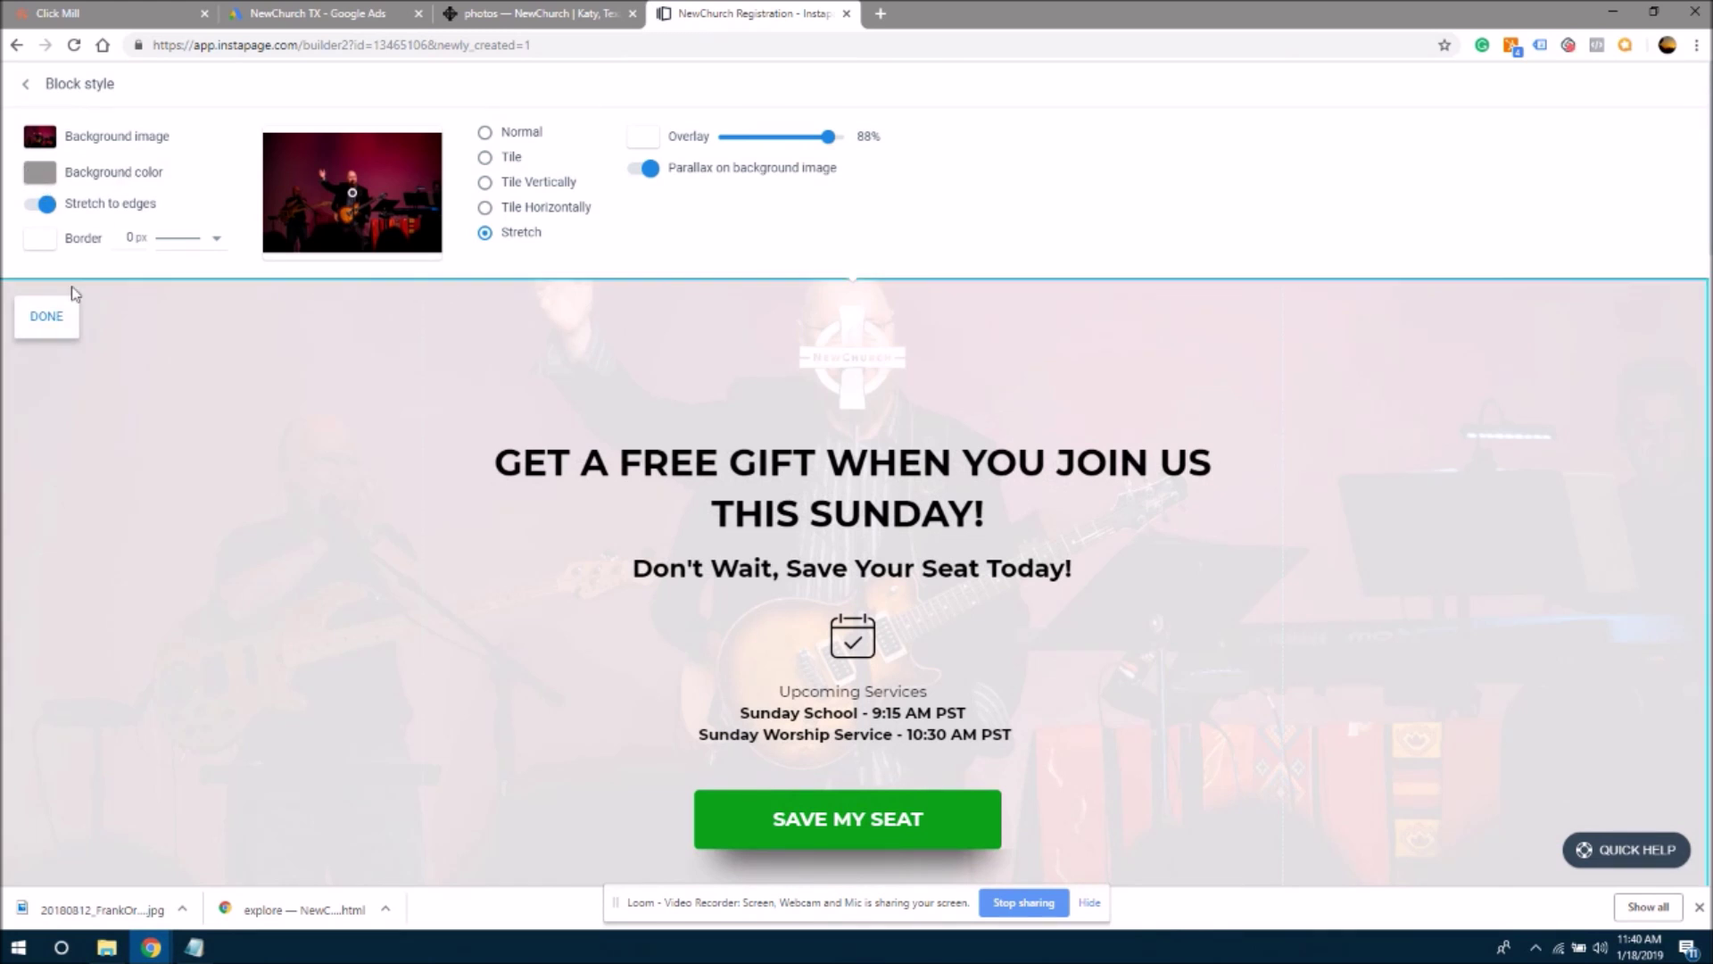
# - Close the hero's Block style and scroll down to the worship video block
pyautogui.click(56, 316)
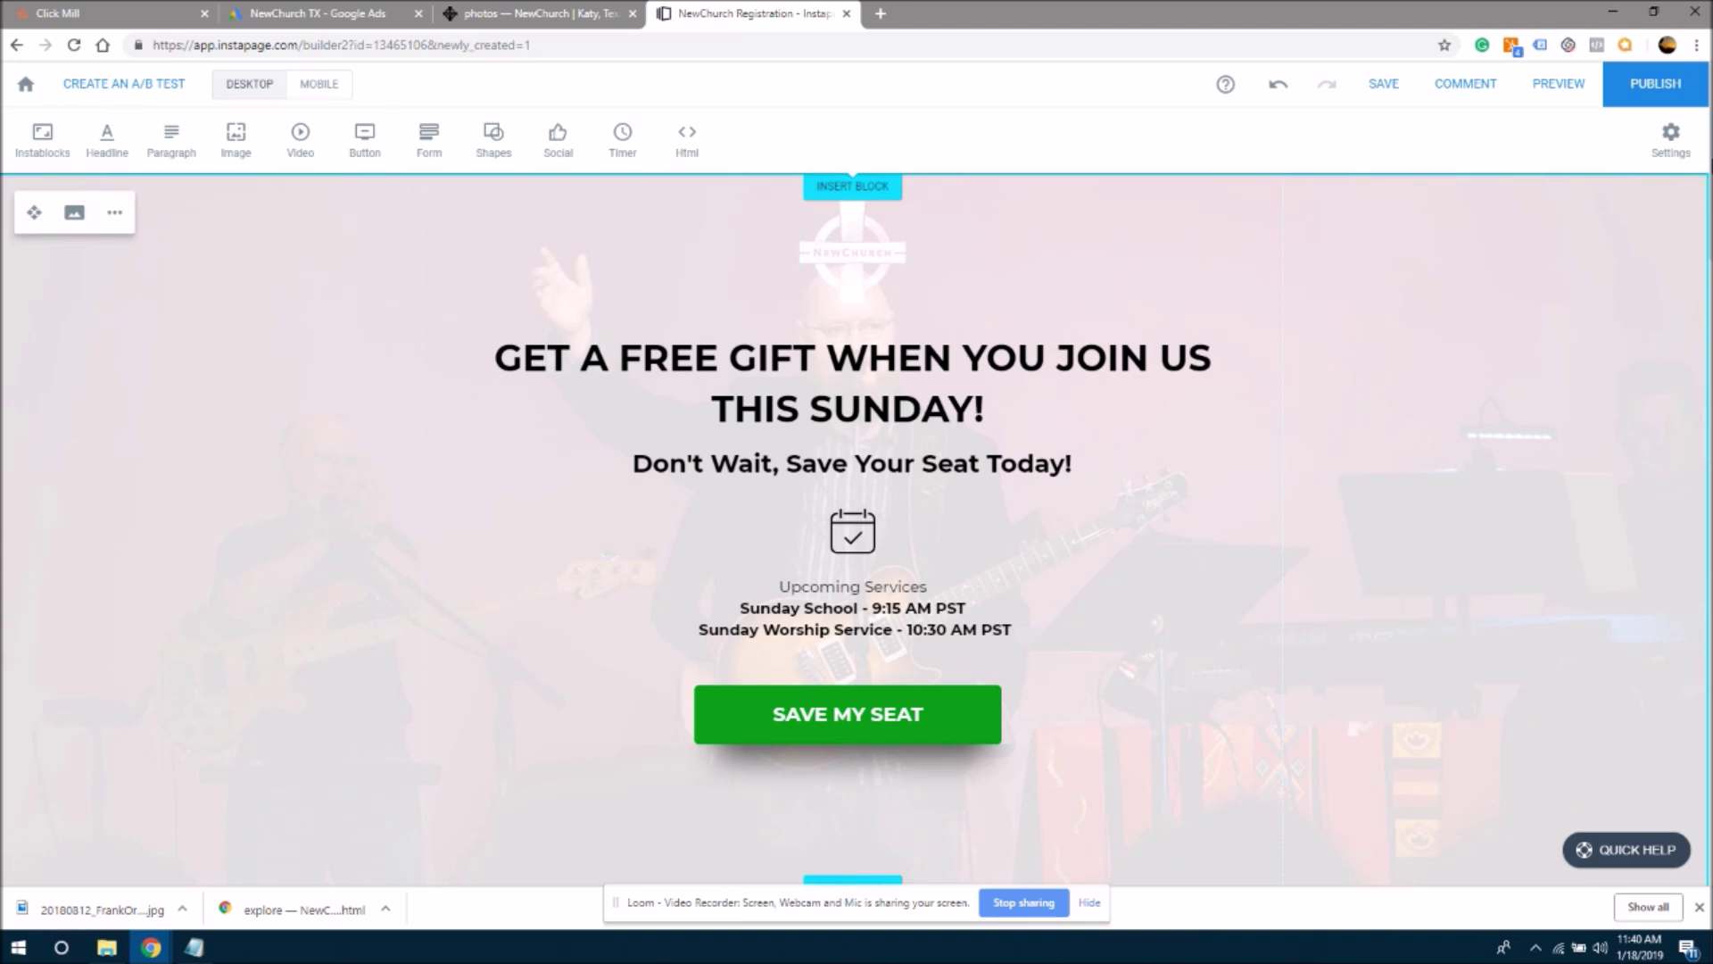
pyautogui.scroll(-5, 1685, 253)
pyautogui.scroll(1, 1685, 253)
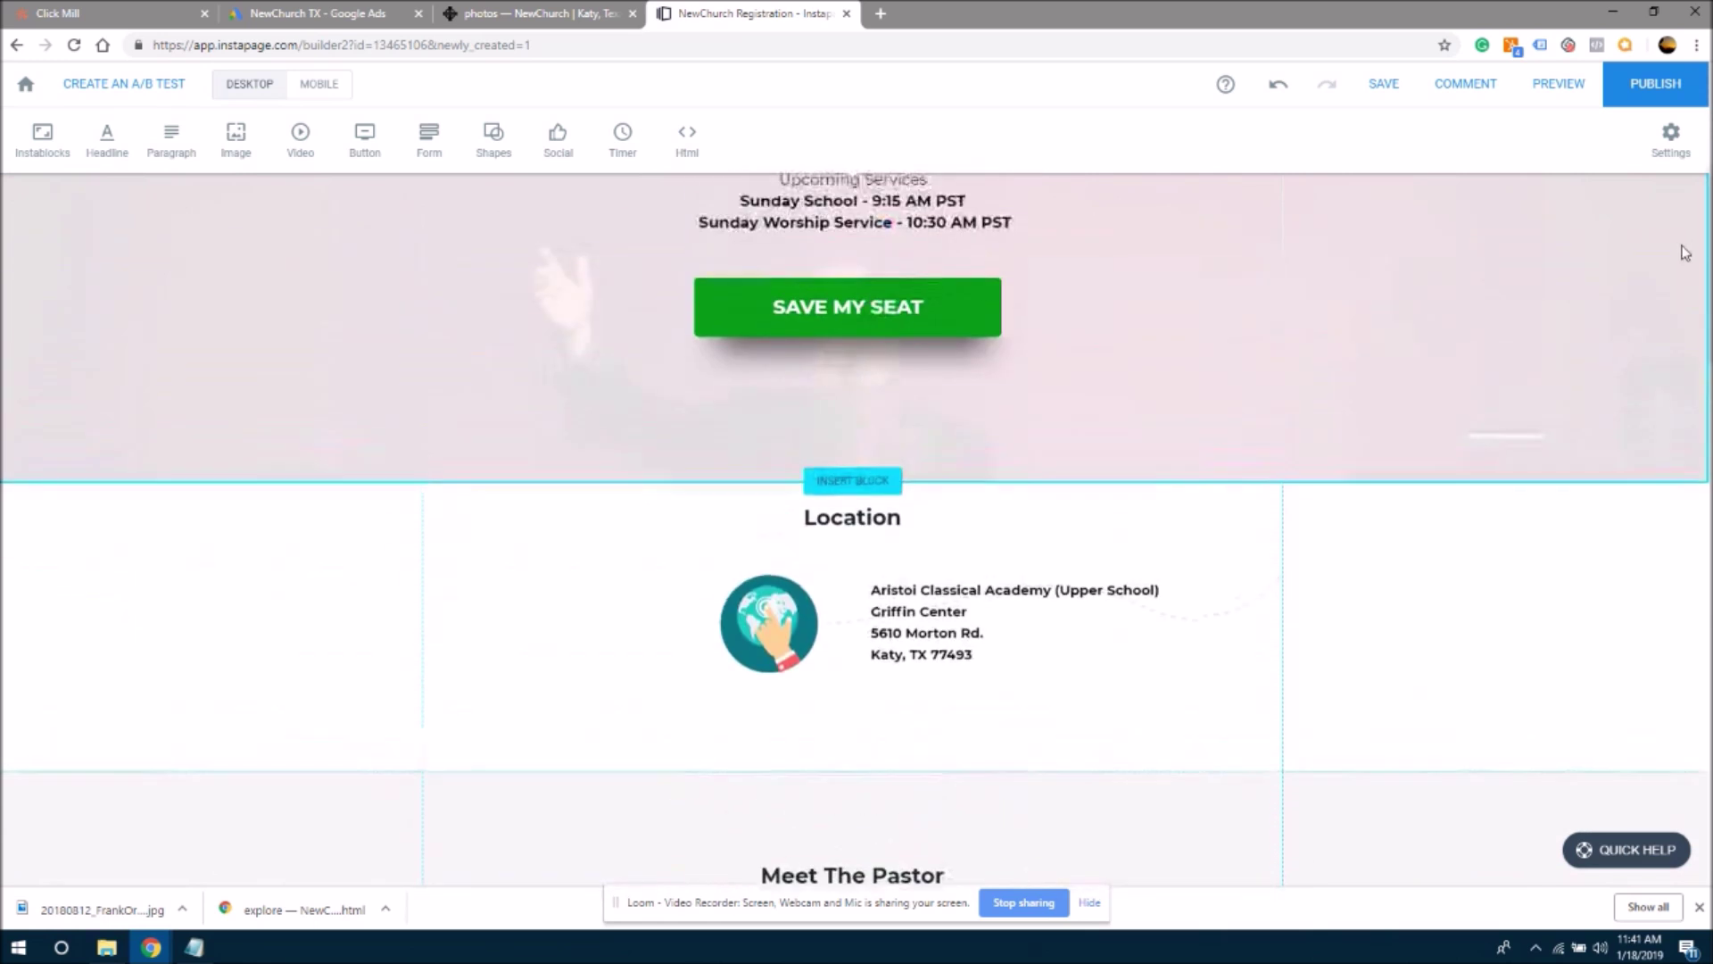
pyautogui.scroll(-12, 1685, 382)
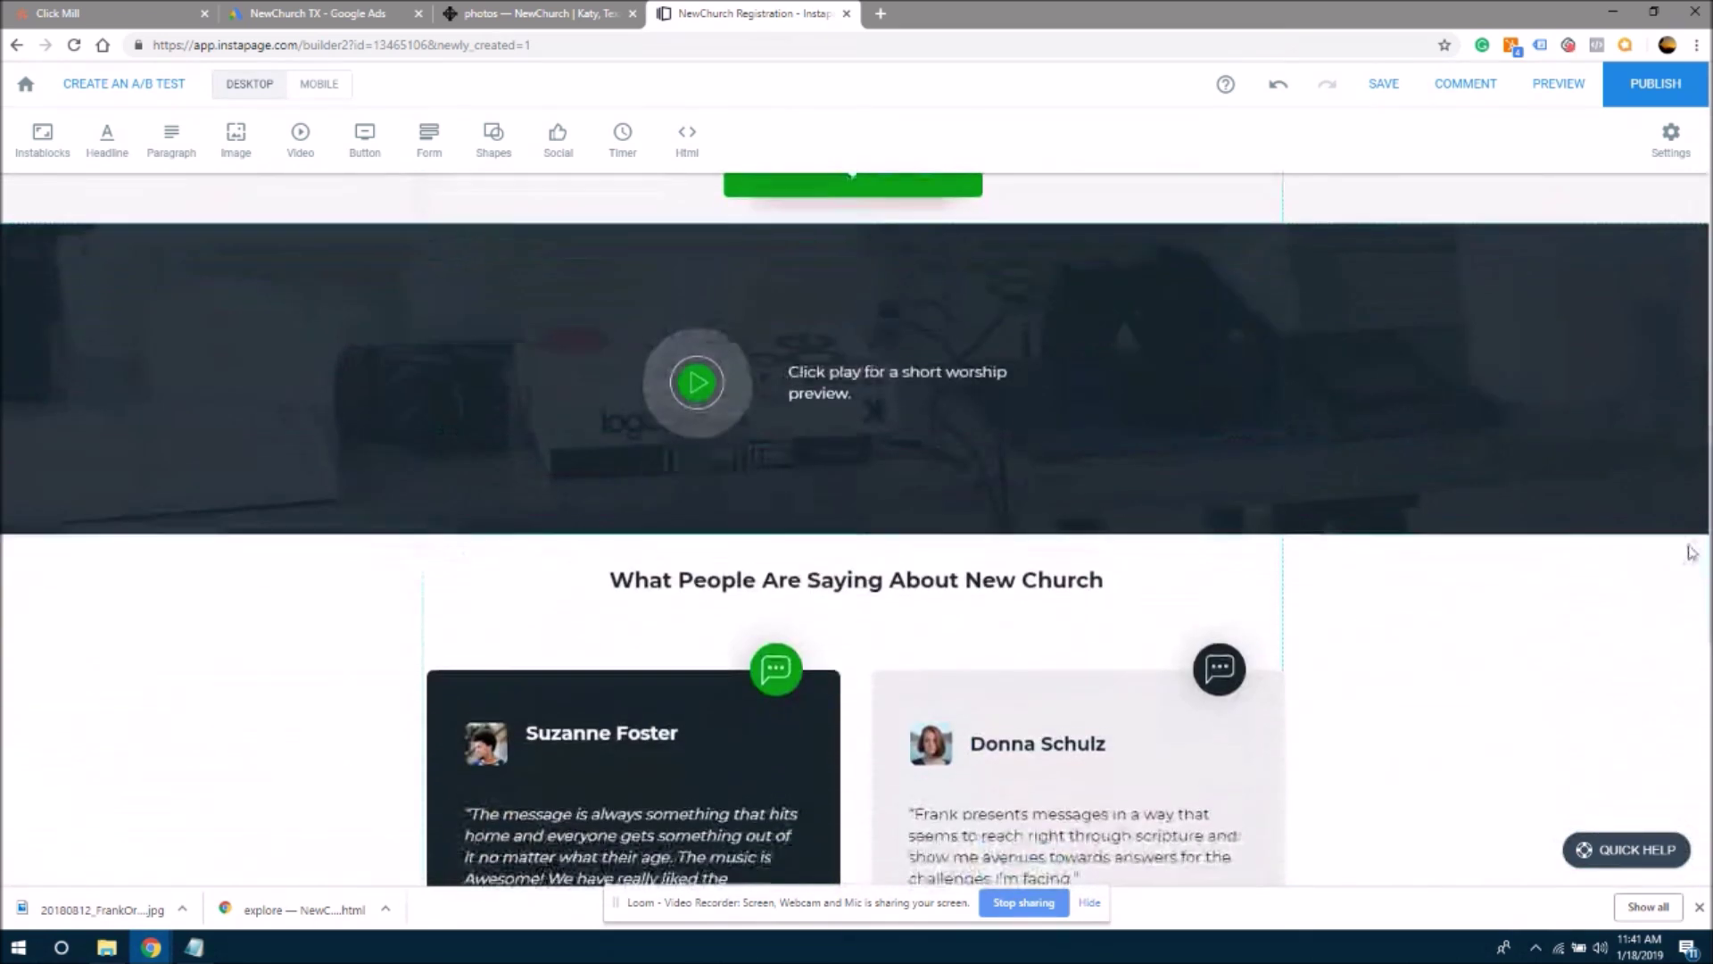
pyautogui.moveTo(87, 330)
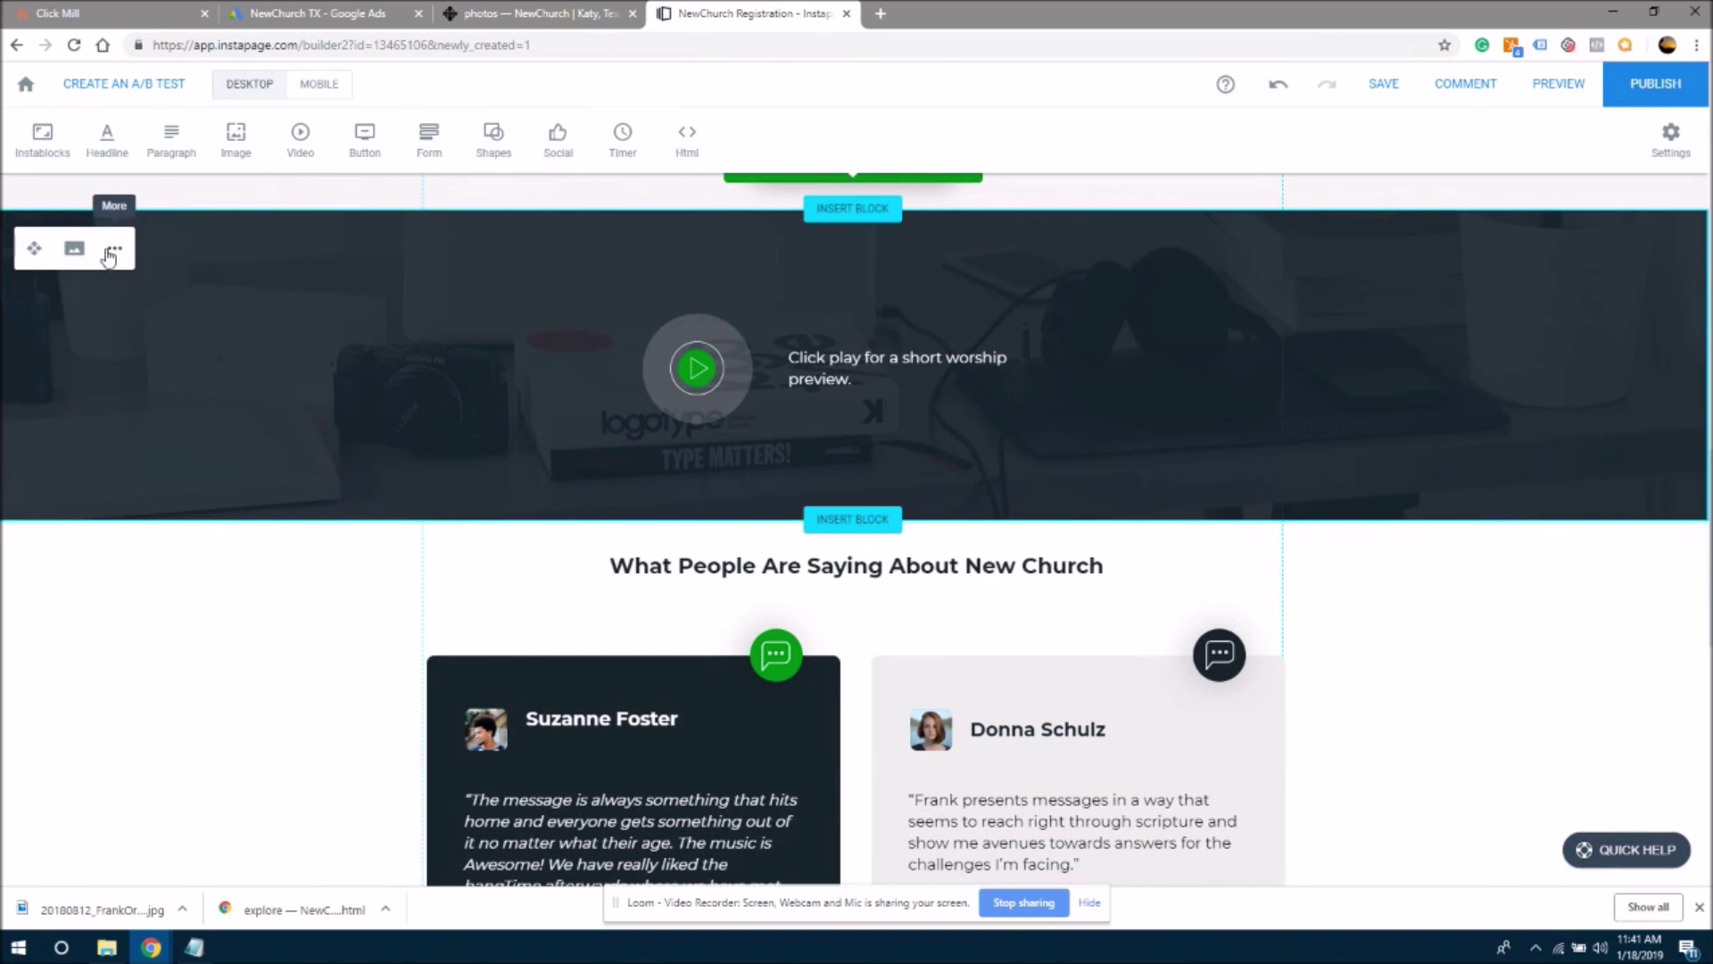
# - Replace the video block's desk-photo background with the guitarist concert photo and close styling
pyautogui.click(70, 250)
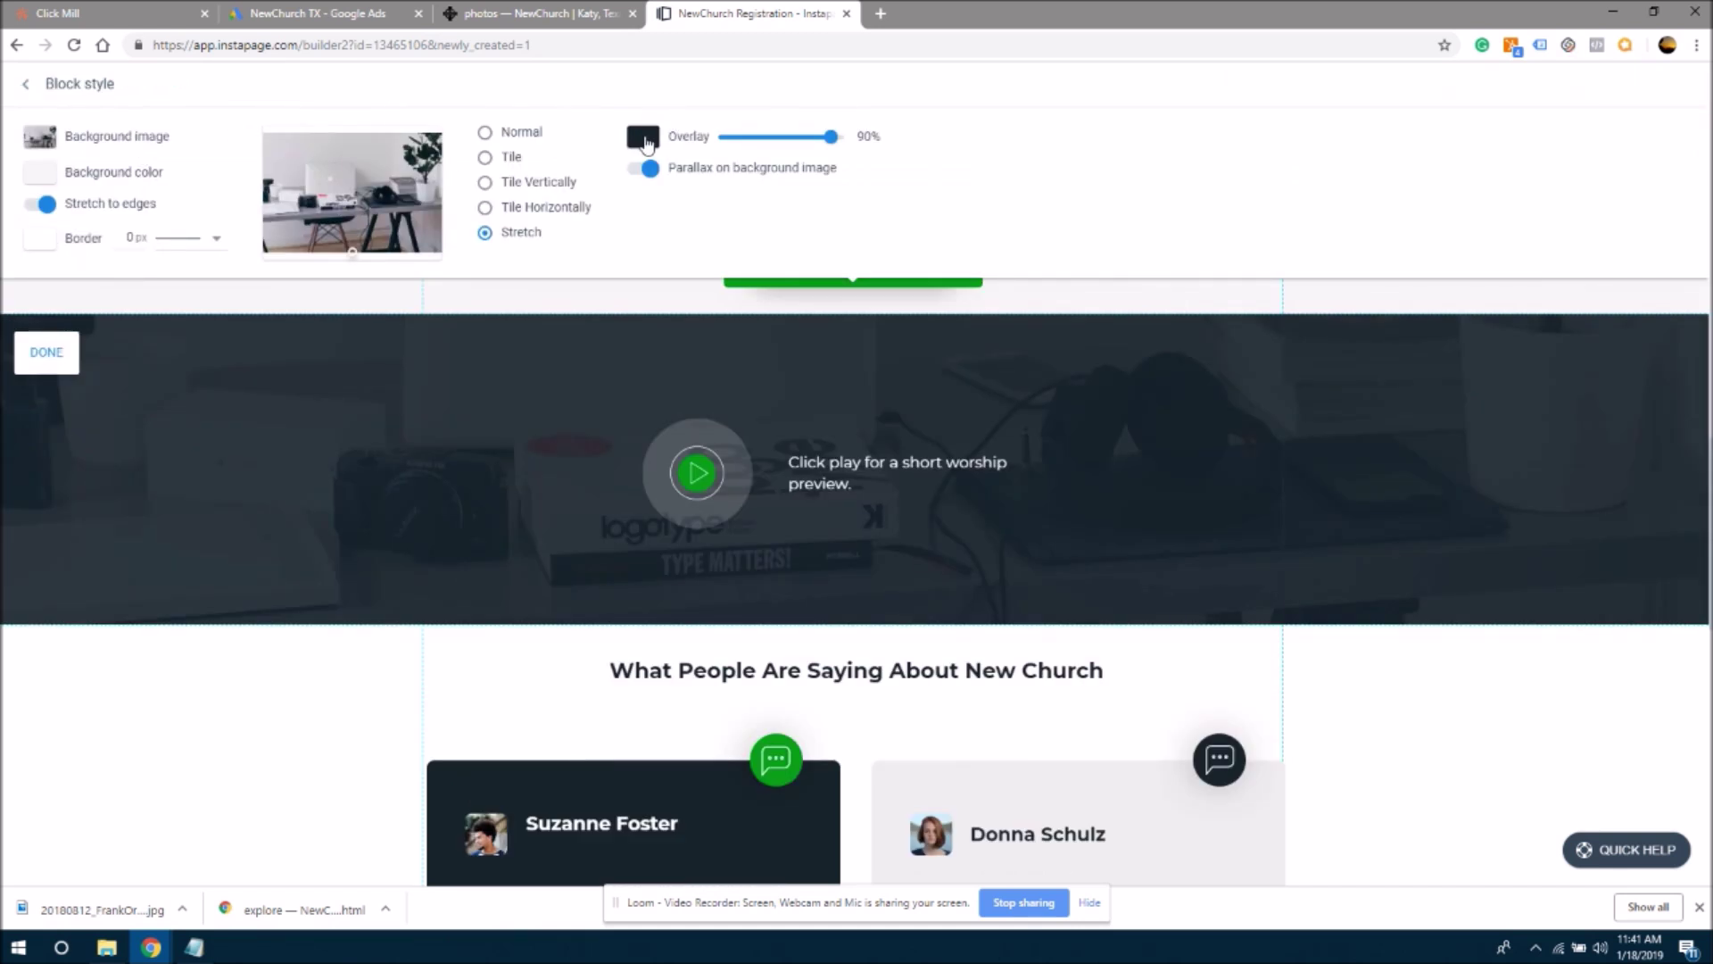
pyautogui.click(116, 141)
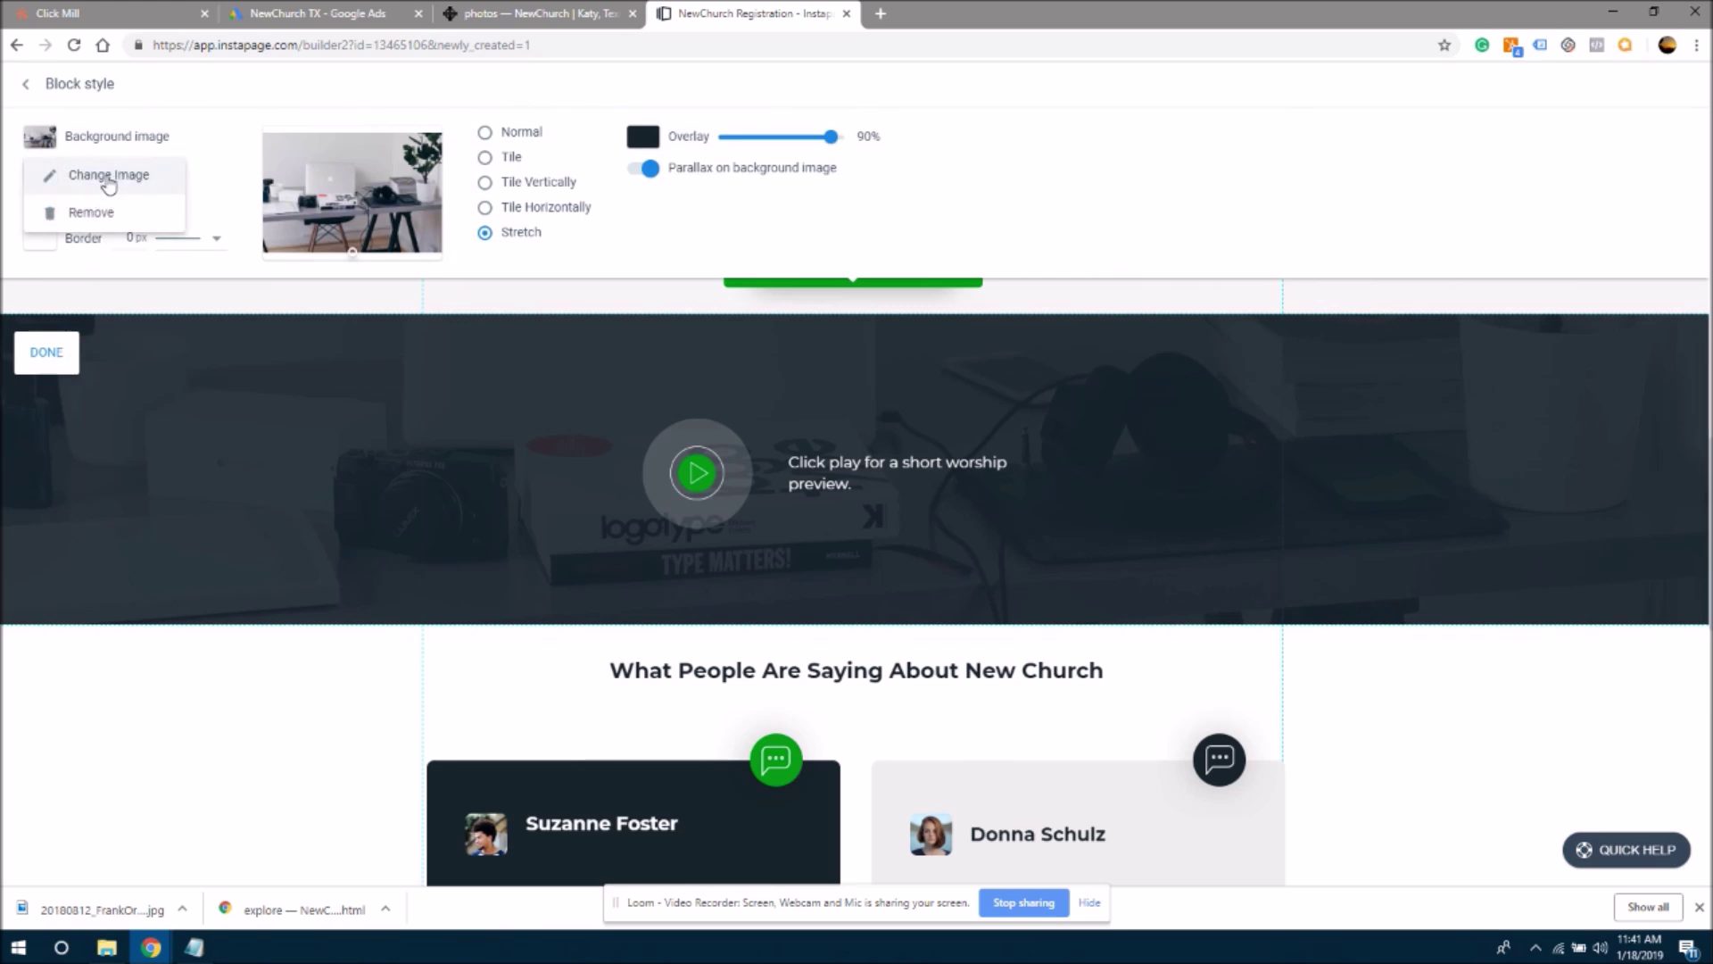
pyautogui.click(105, 177)
pyautogui.click(748, 312)
pyautogui.click(723, 223)
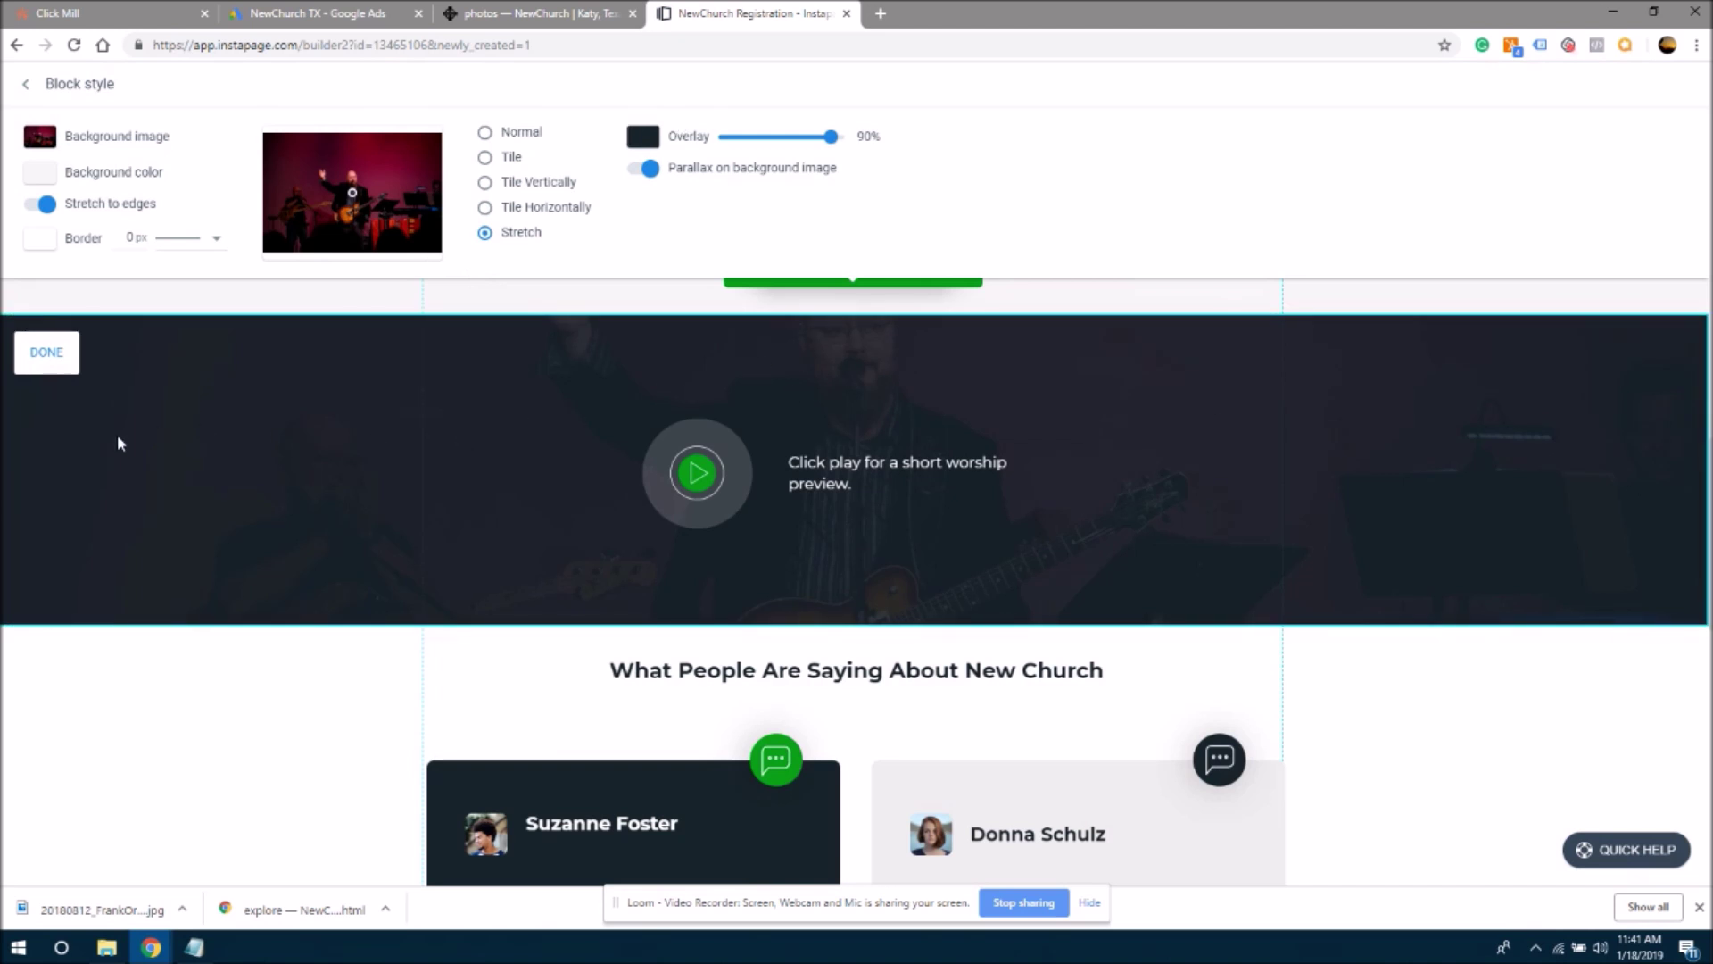
pyautogui.click(41, 362)
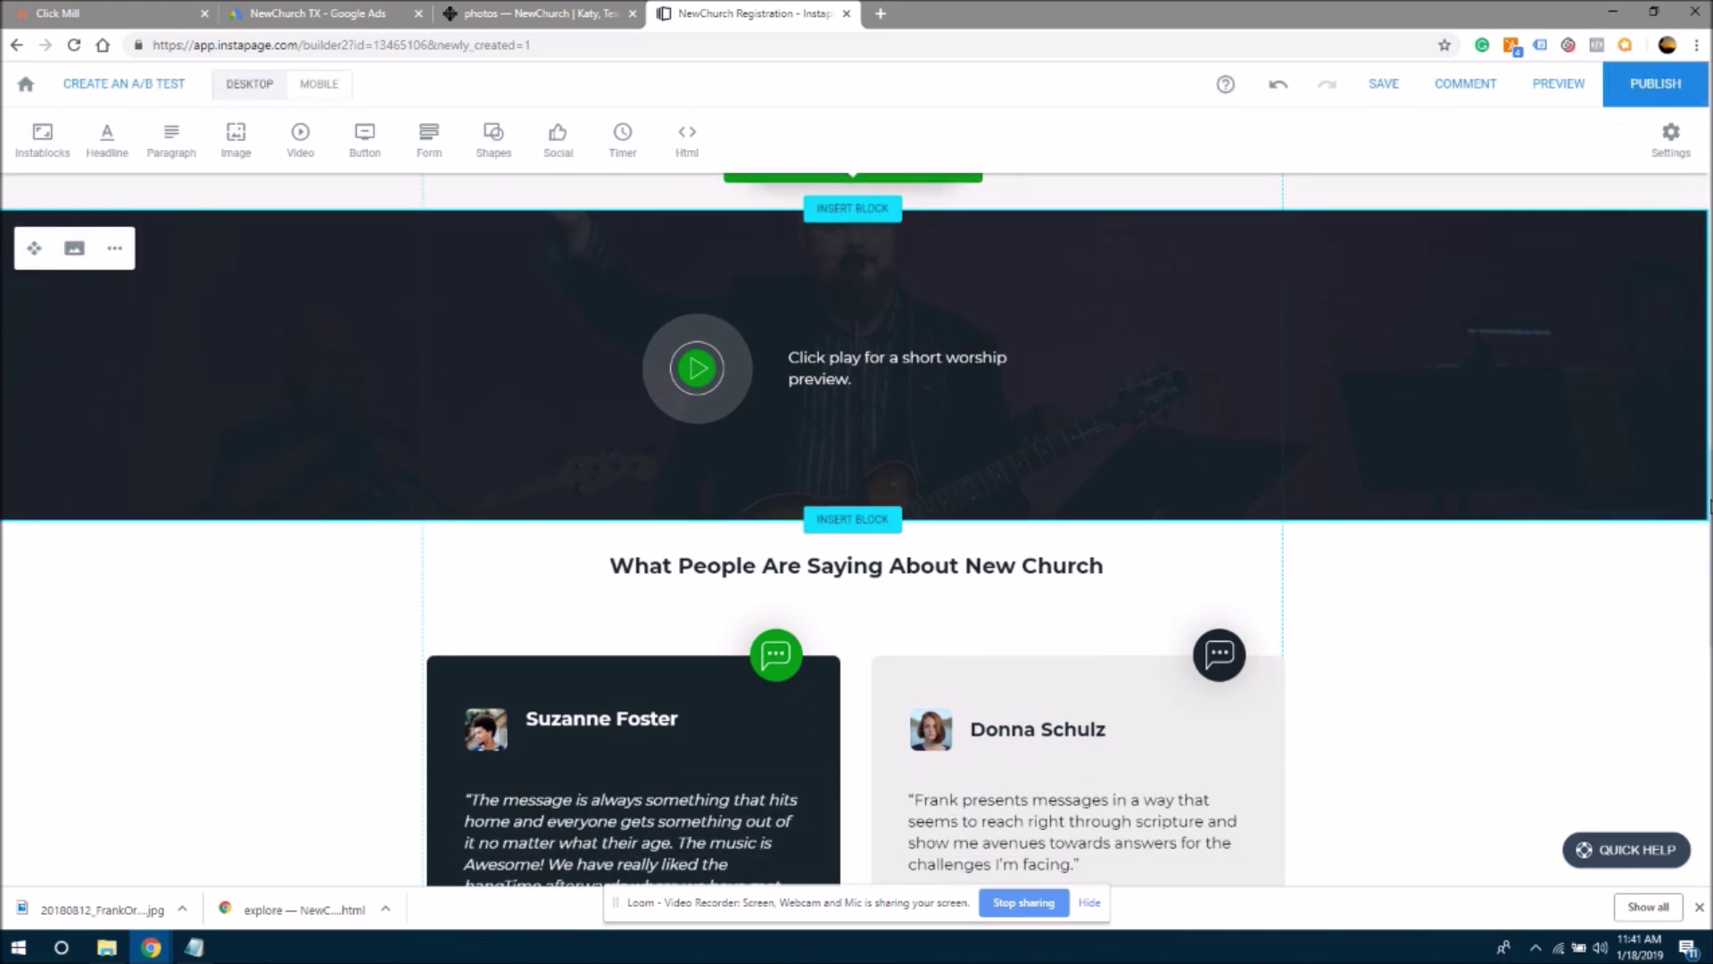
# - Set the Get a Free Gift block's background image to the concert photo
pyautogui.scroll(3, 1709, 506)
pyautogui.scroll(-8, 1700, 616)
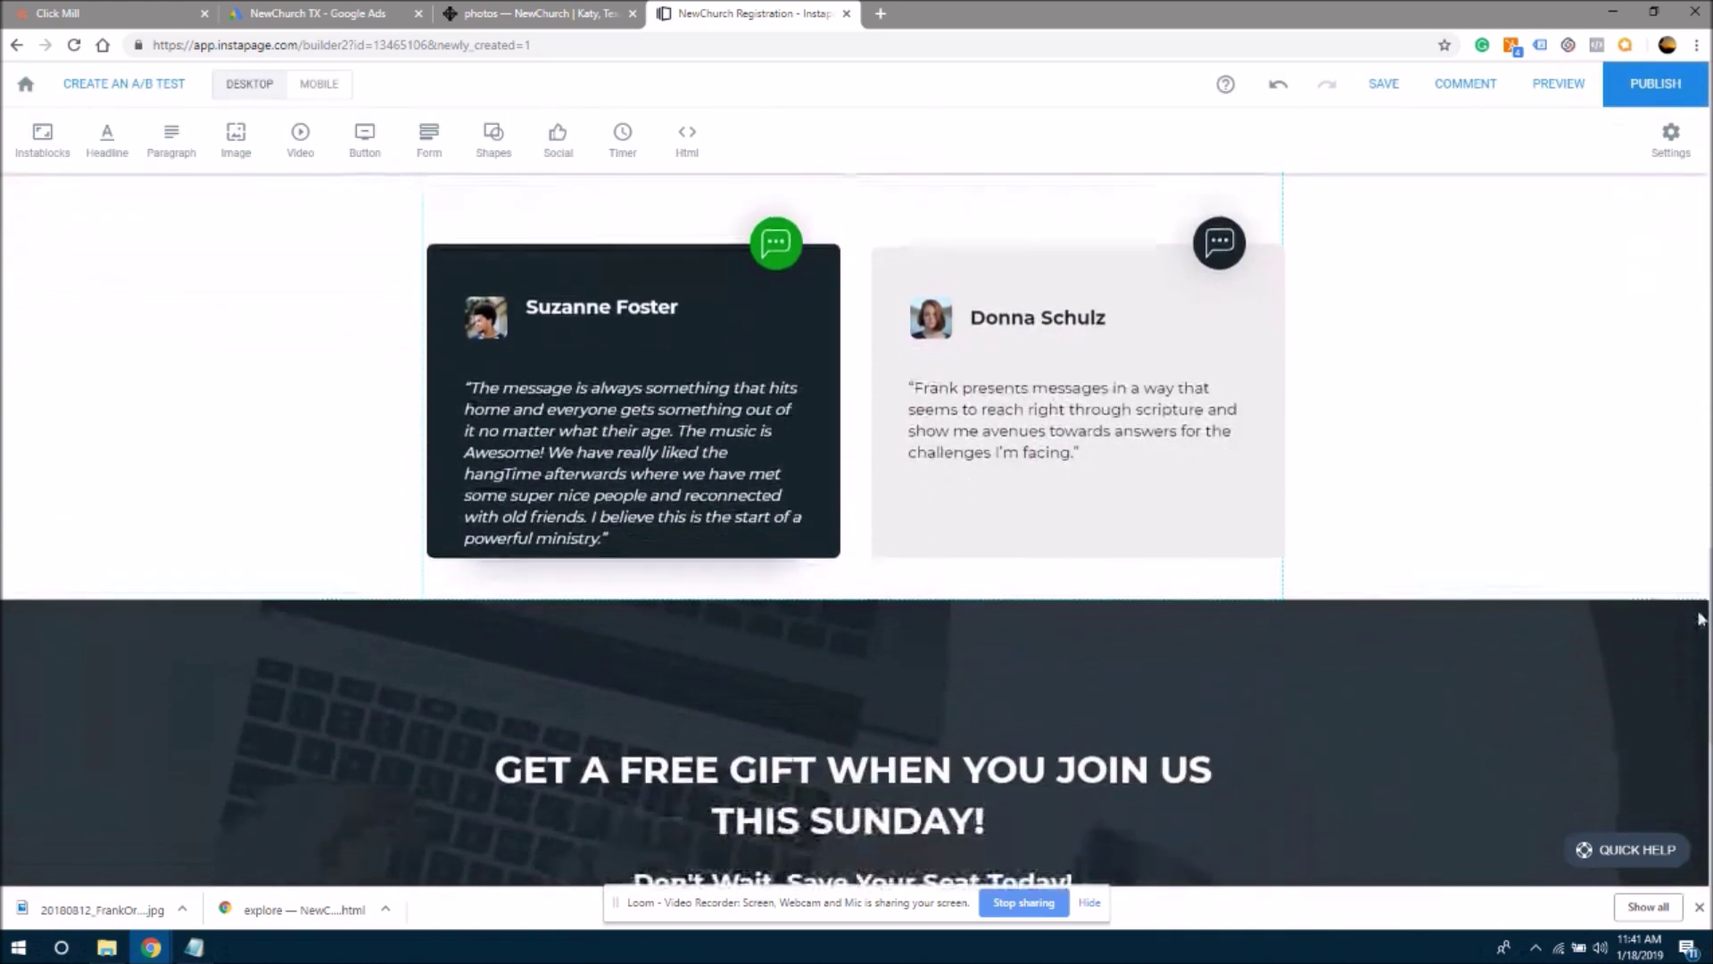
pyautogui.scroll(-6, 1700, 616)
pyautogui.scroll(3, 1704, 660)
pyautogui.scroll(-2, 1708, 705)
pyautogui.scroll(-1, 1708, 704)
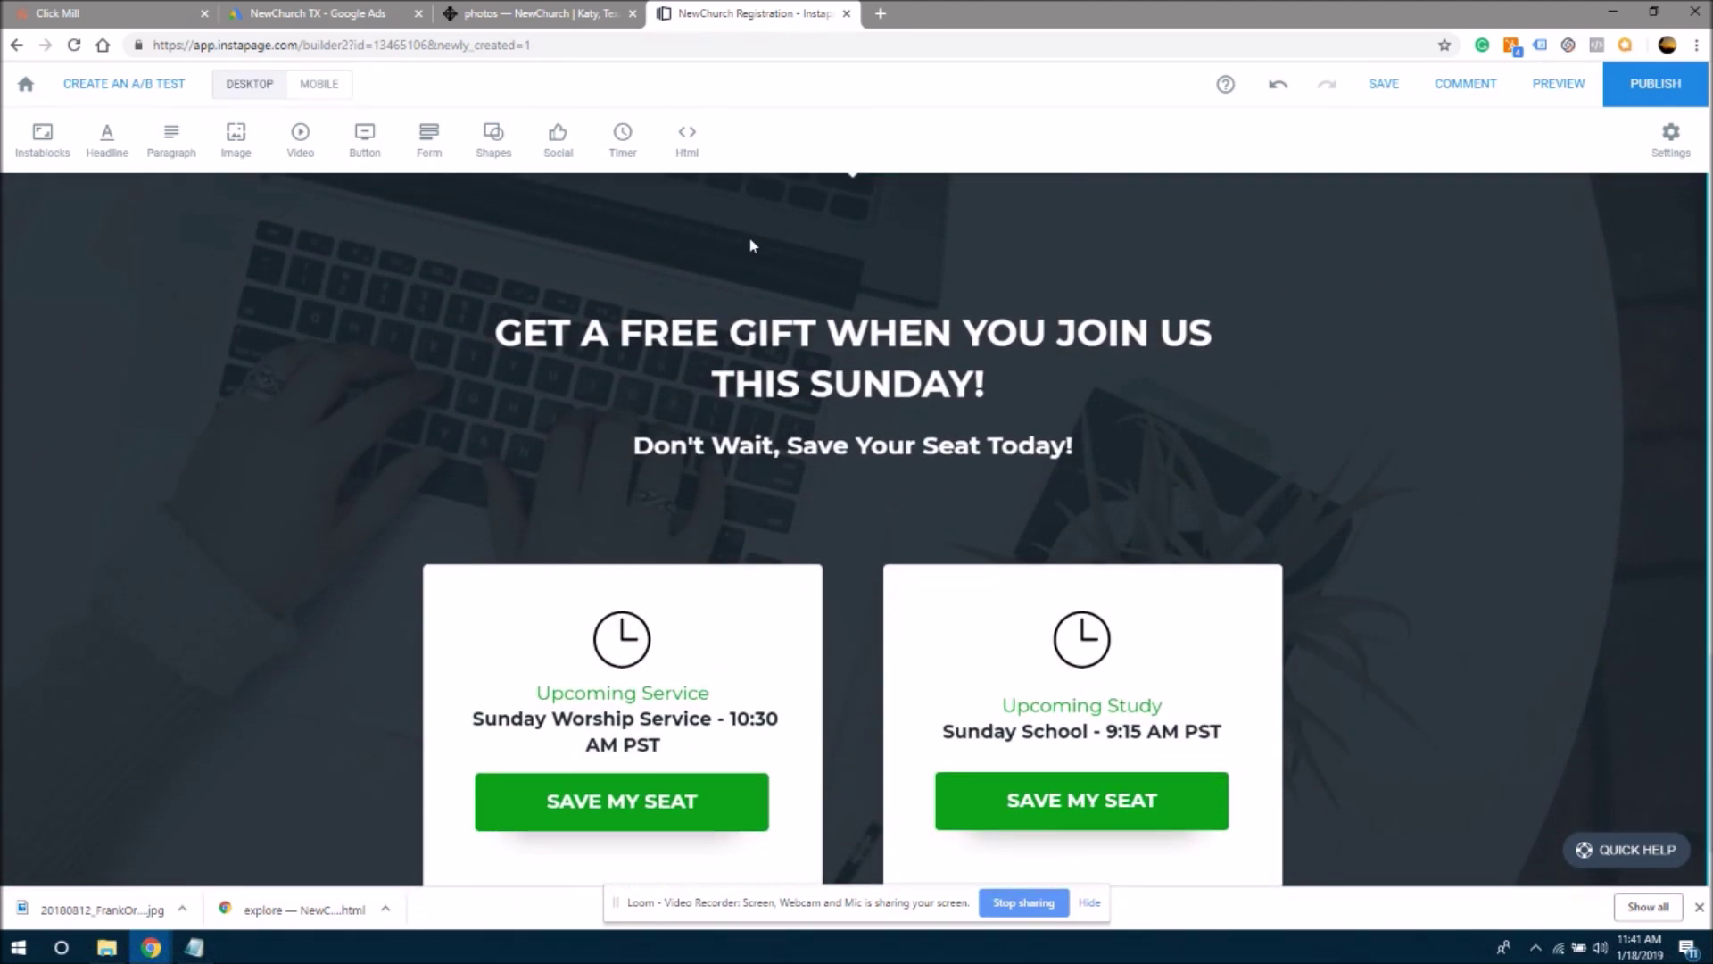
pyautogui.moveTo(84, 294)
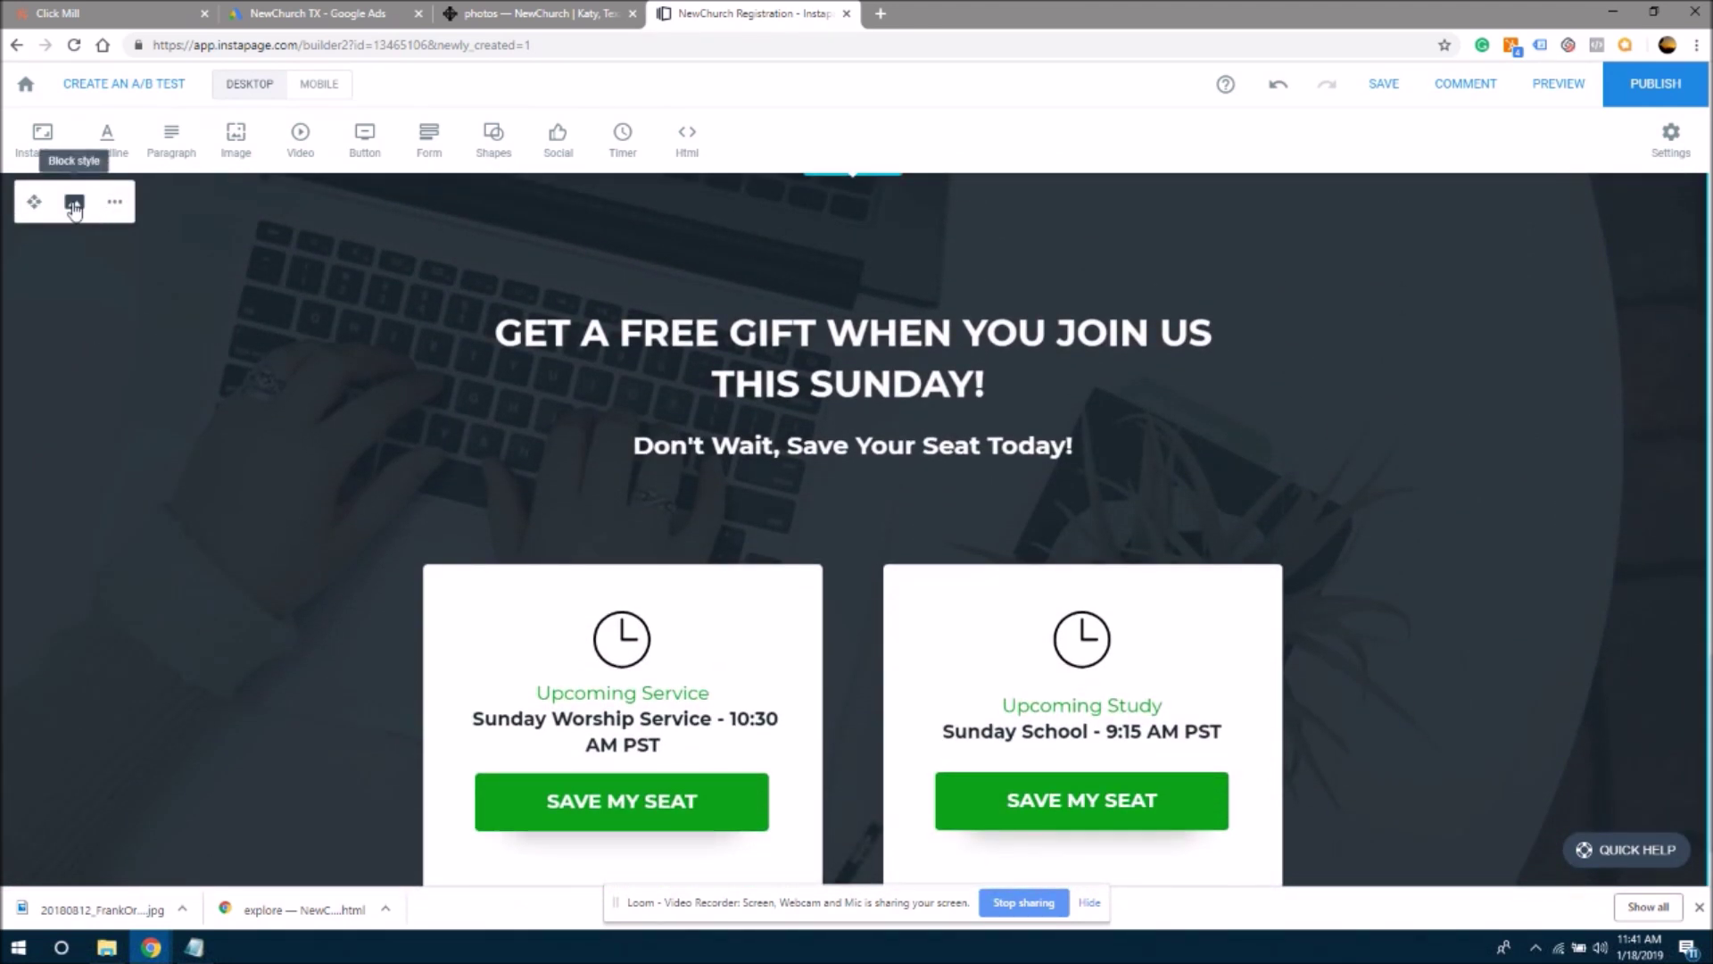
pyautogui.click(72, 203)
pyautogui.click(89, 139)
pyautogui.click(135, 178)
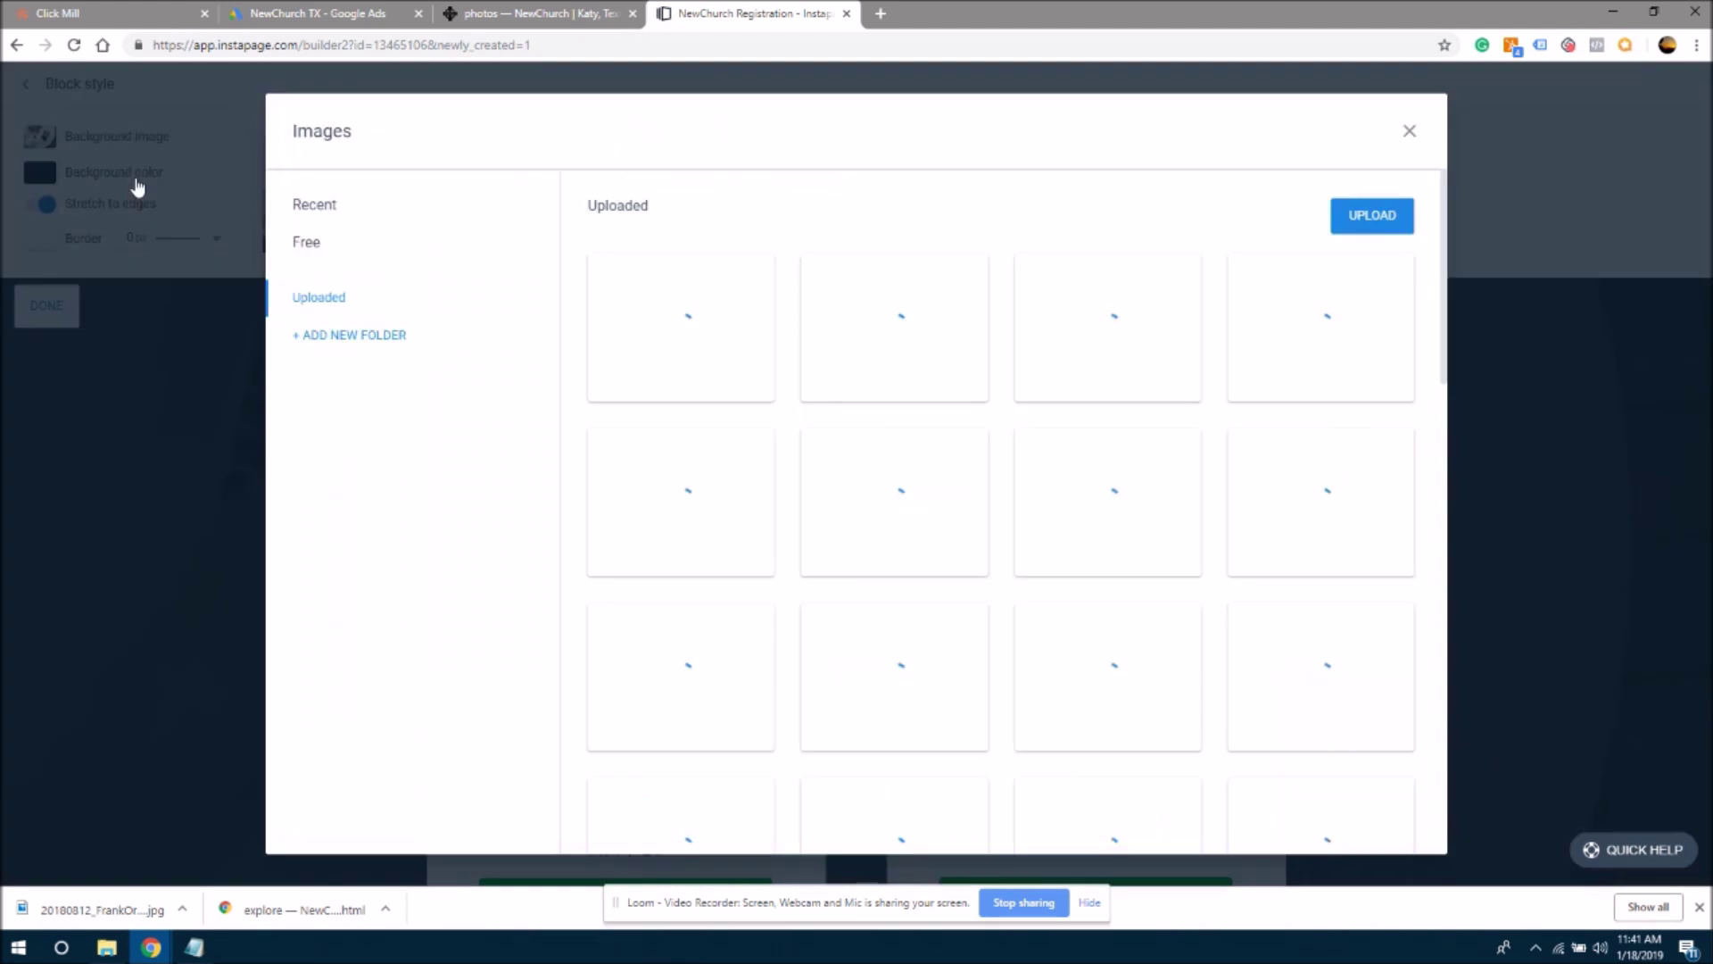
pyautogui.moveTo(667, 317)
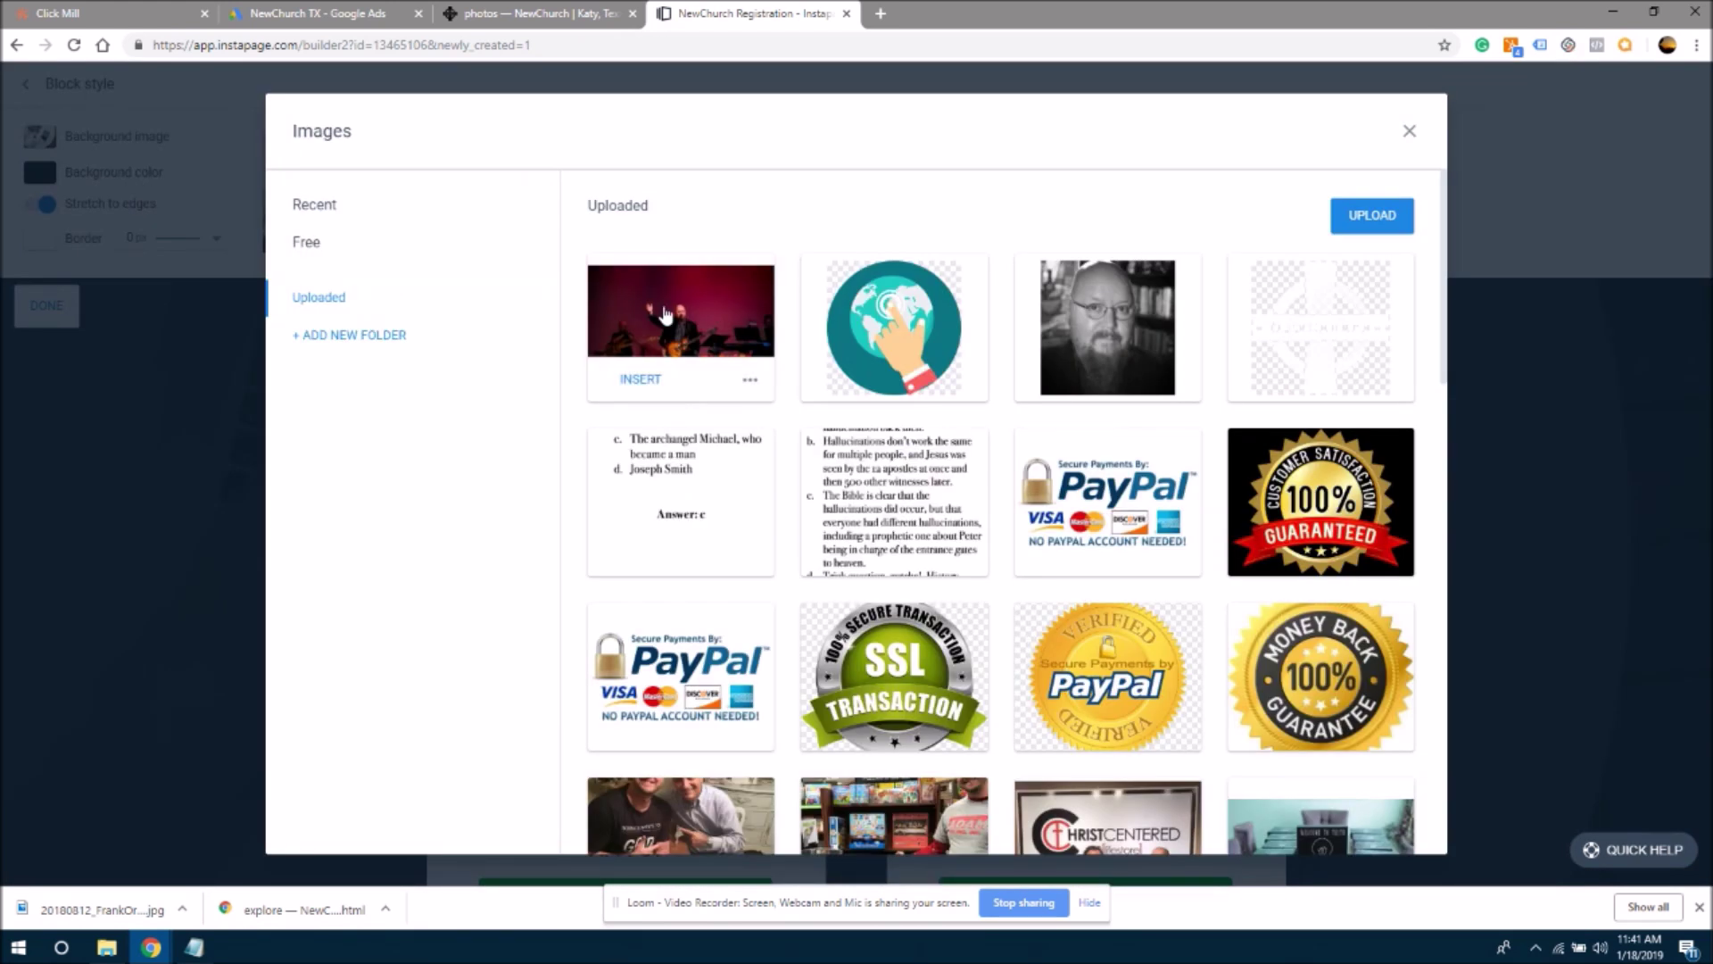
pyautogui.click(656, 389)
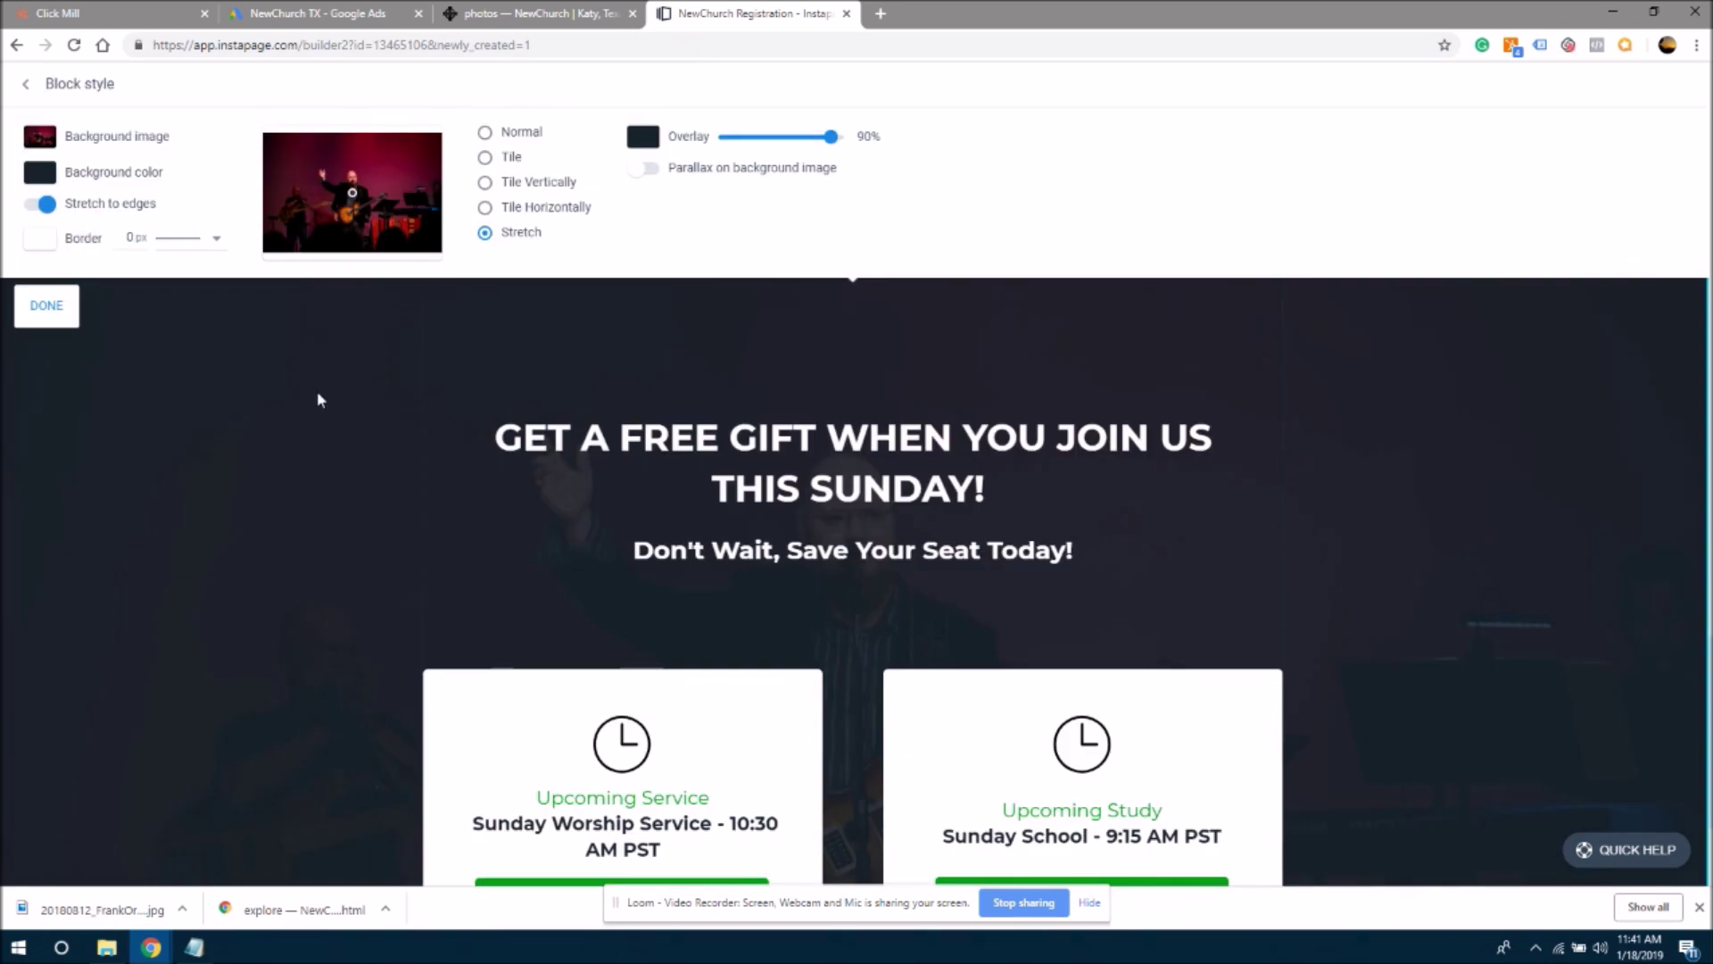
# - Enable parallax on the free-gift block's background and preview it by scrolling
pyautogui.click(643, 168)
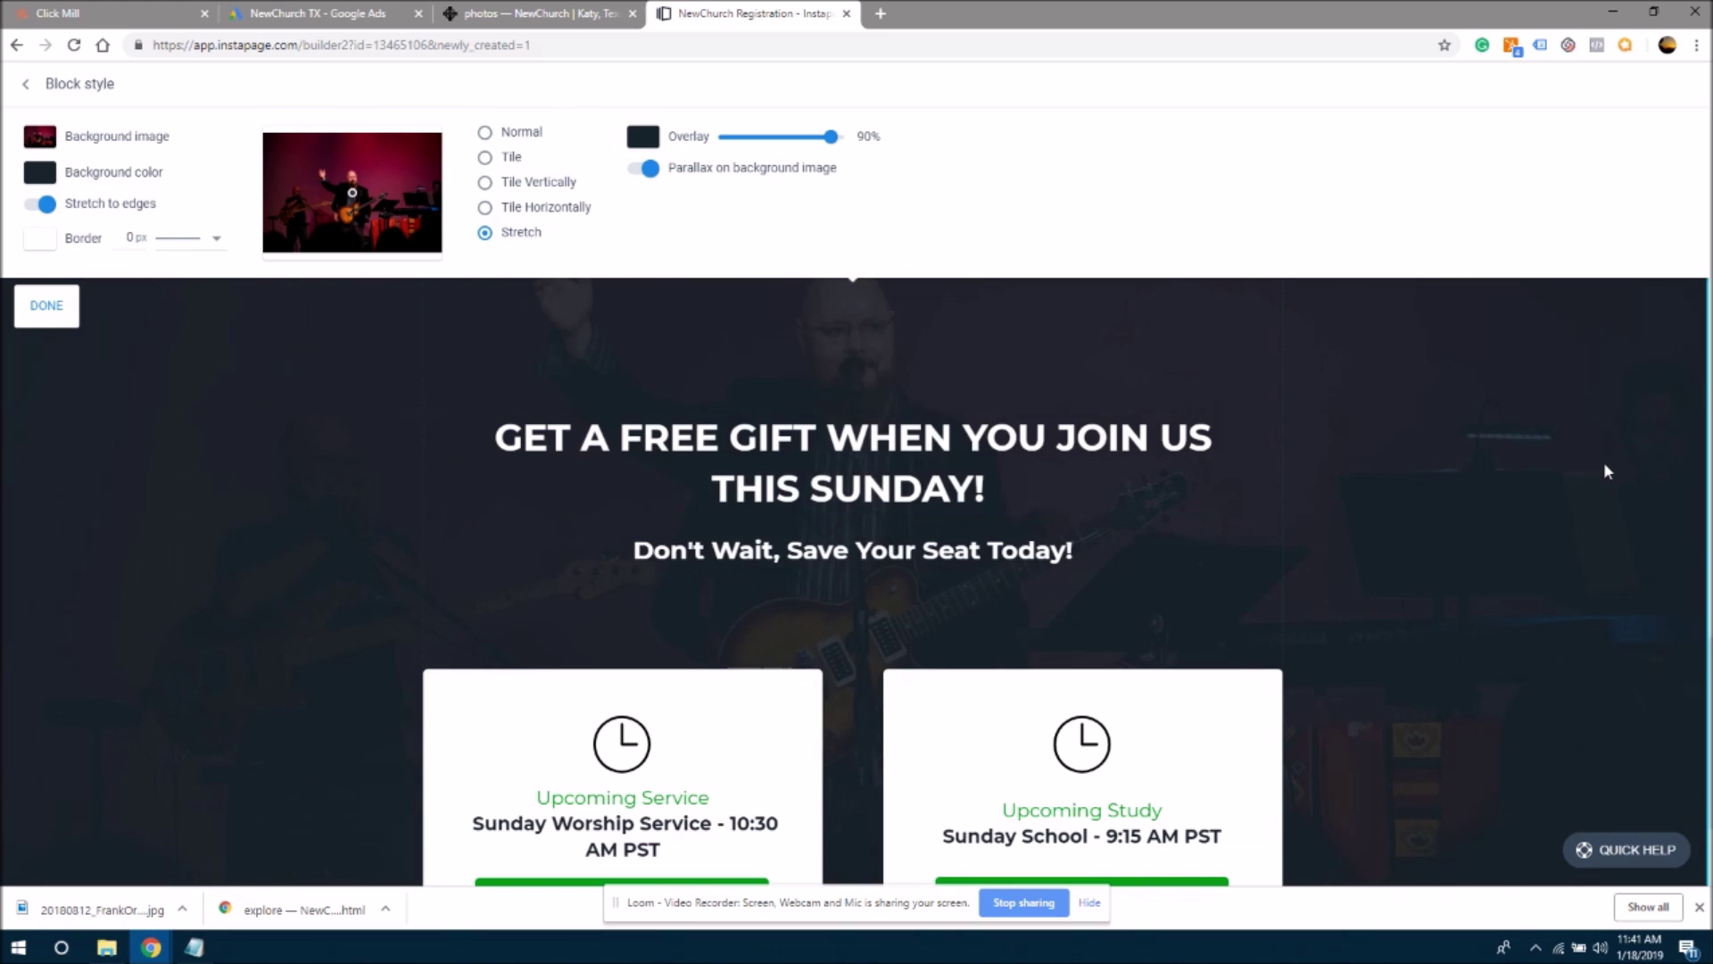
pyautogui.scroll(-10, 1691, 363)
pyautogui.scroll(4, 1691, 362)
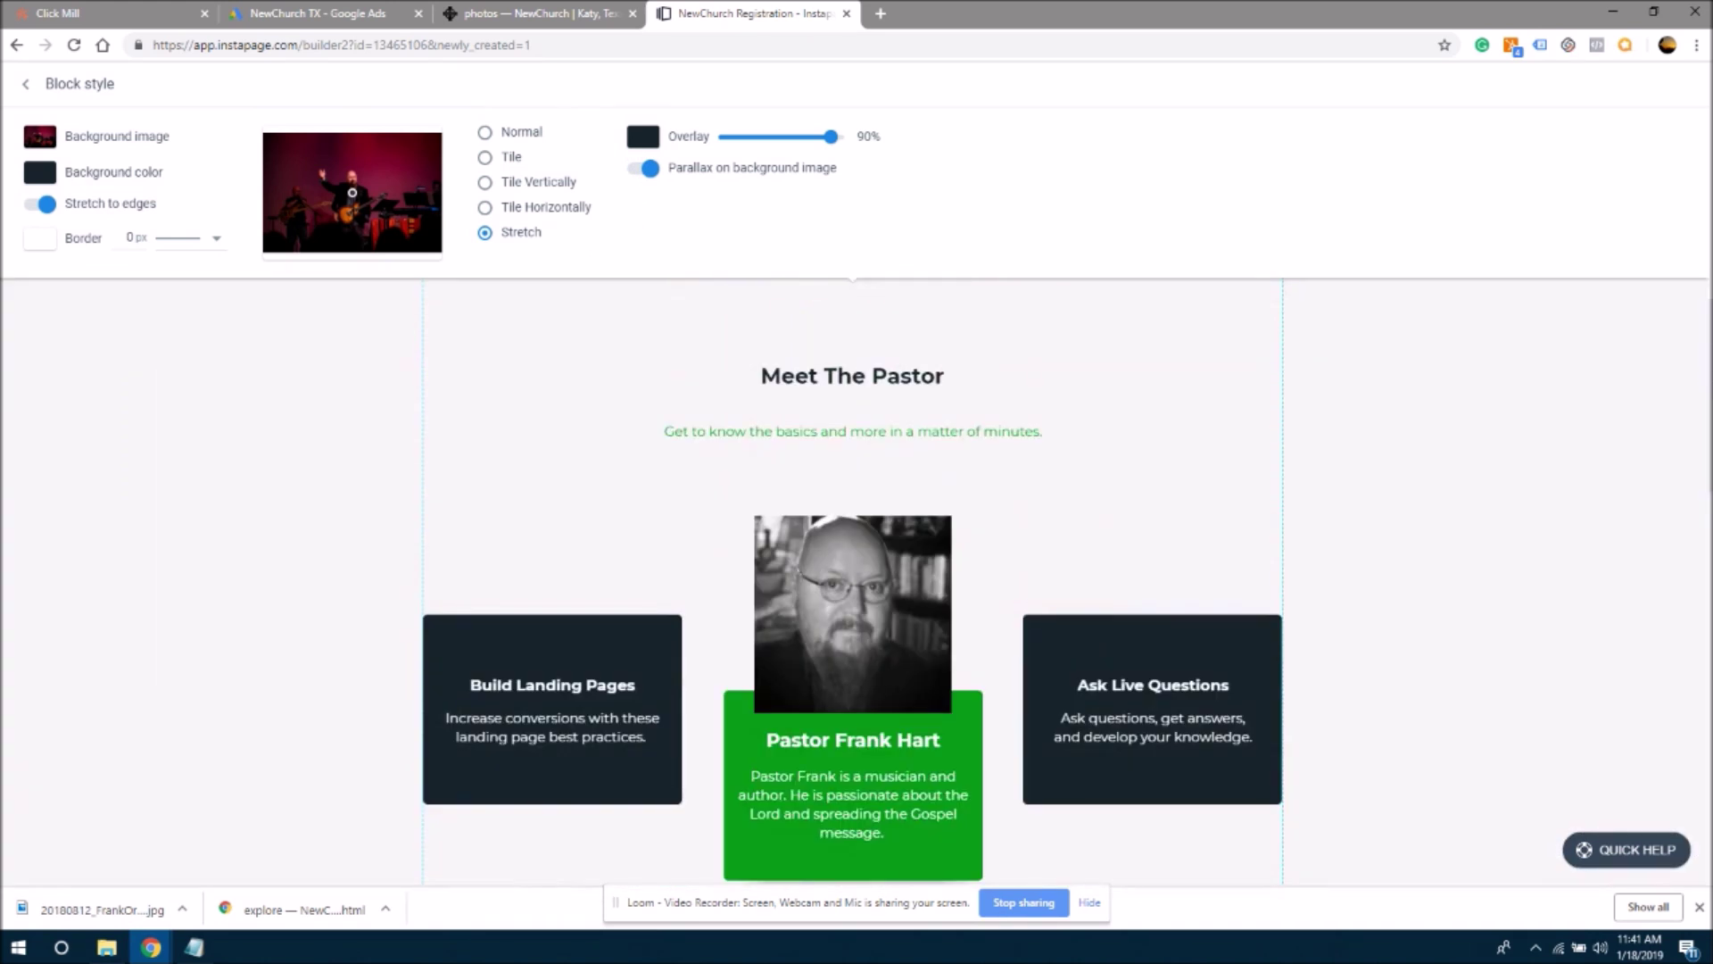
pyautogui.scroll(-12, 1694, 771)
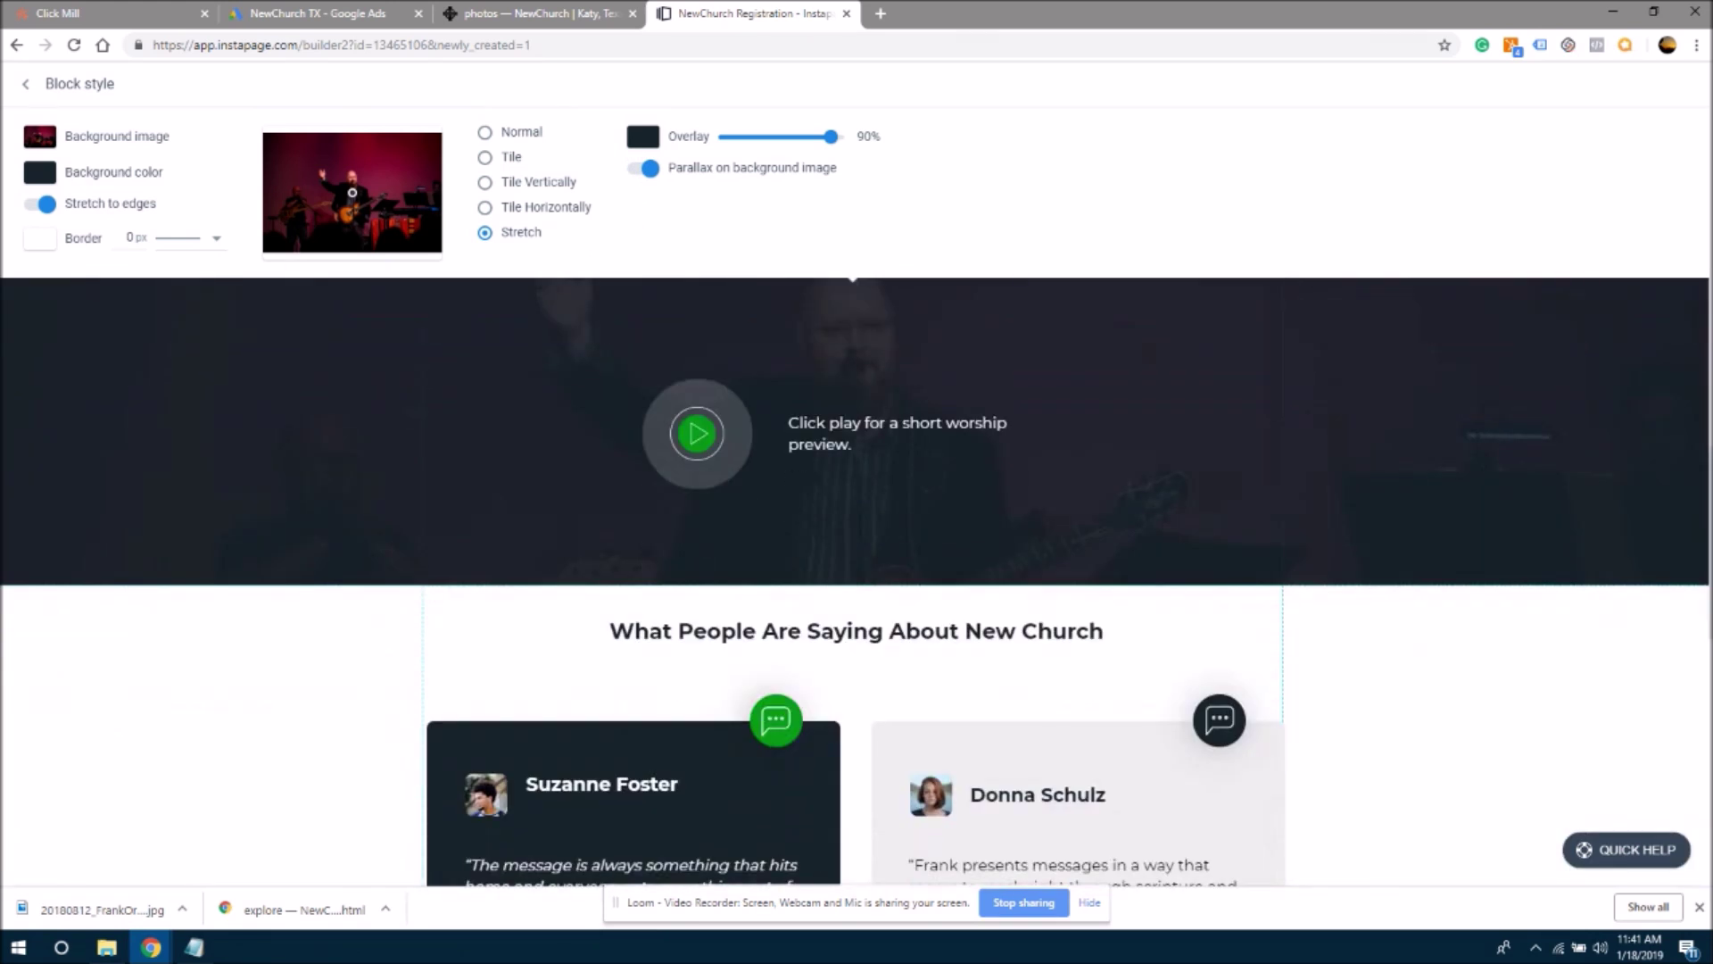
pyautogui.scroll(-3, 1691, 771)
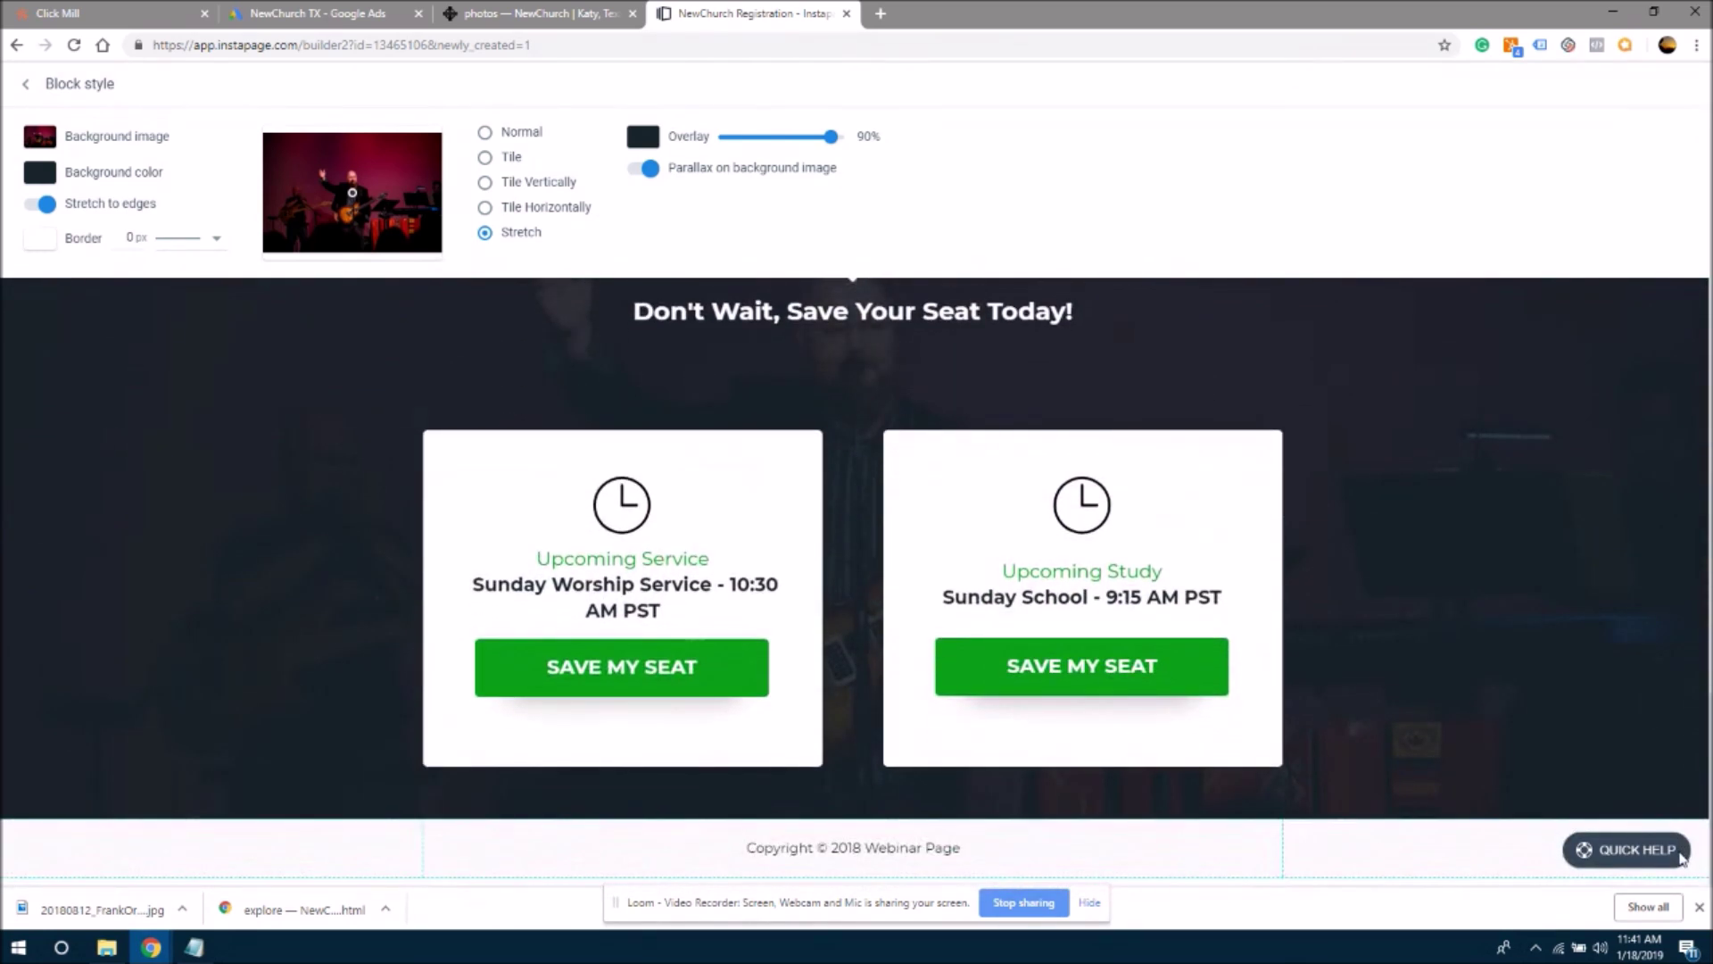
pyautogui.scroll(10, 1680, 847)
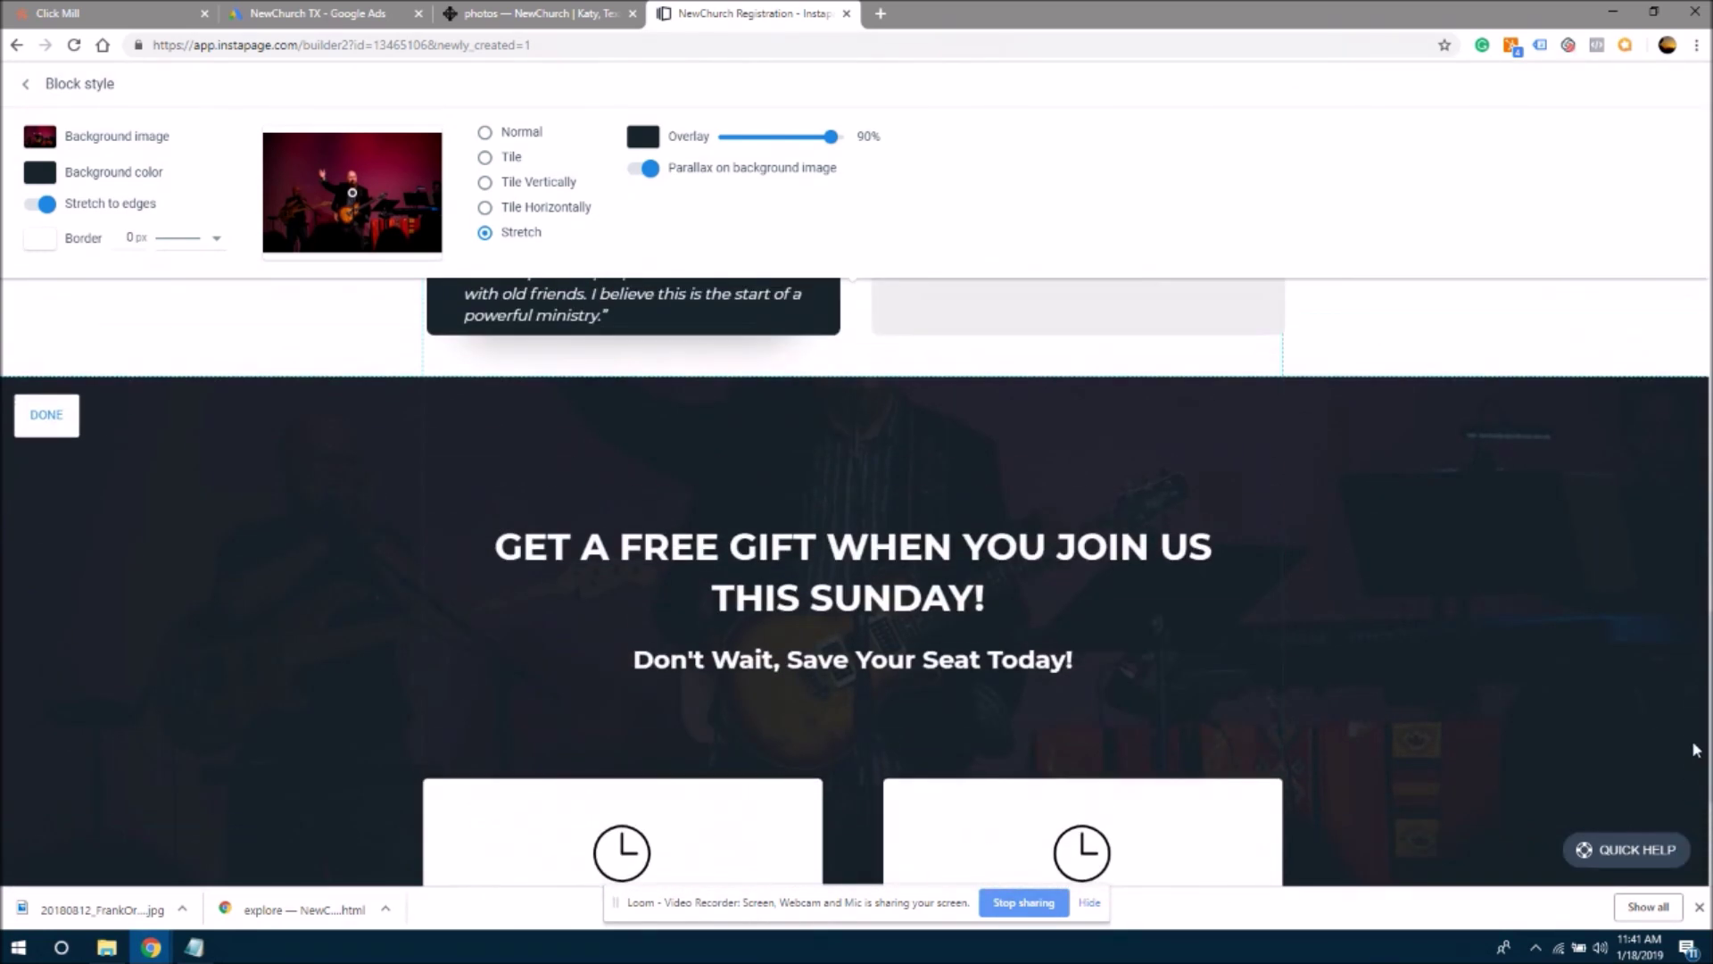
pyautogui.scroll(10, 1678, 520)
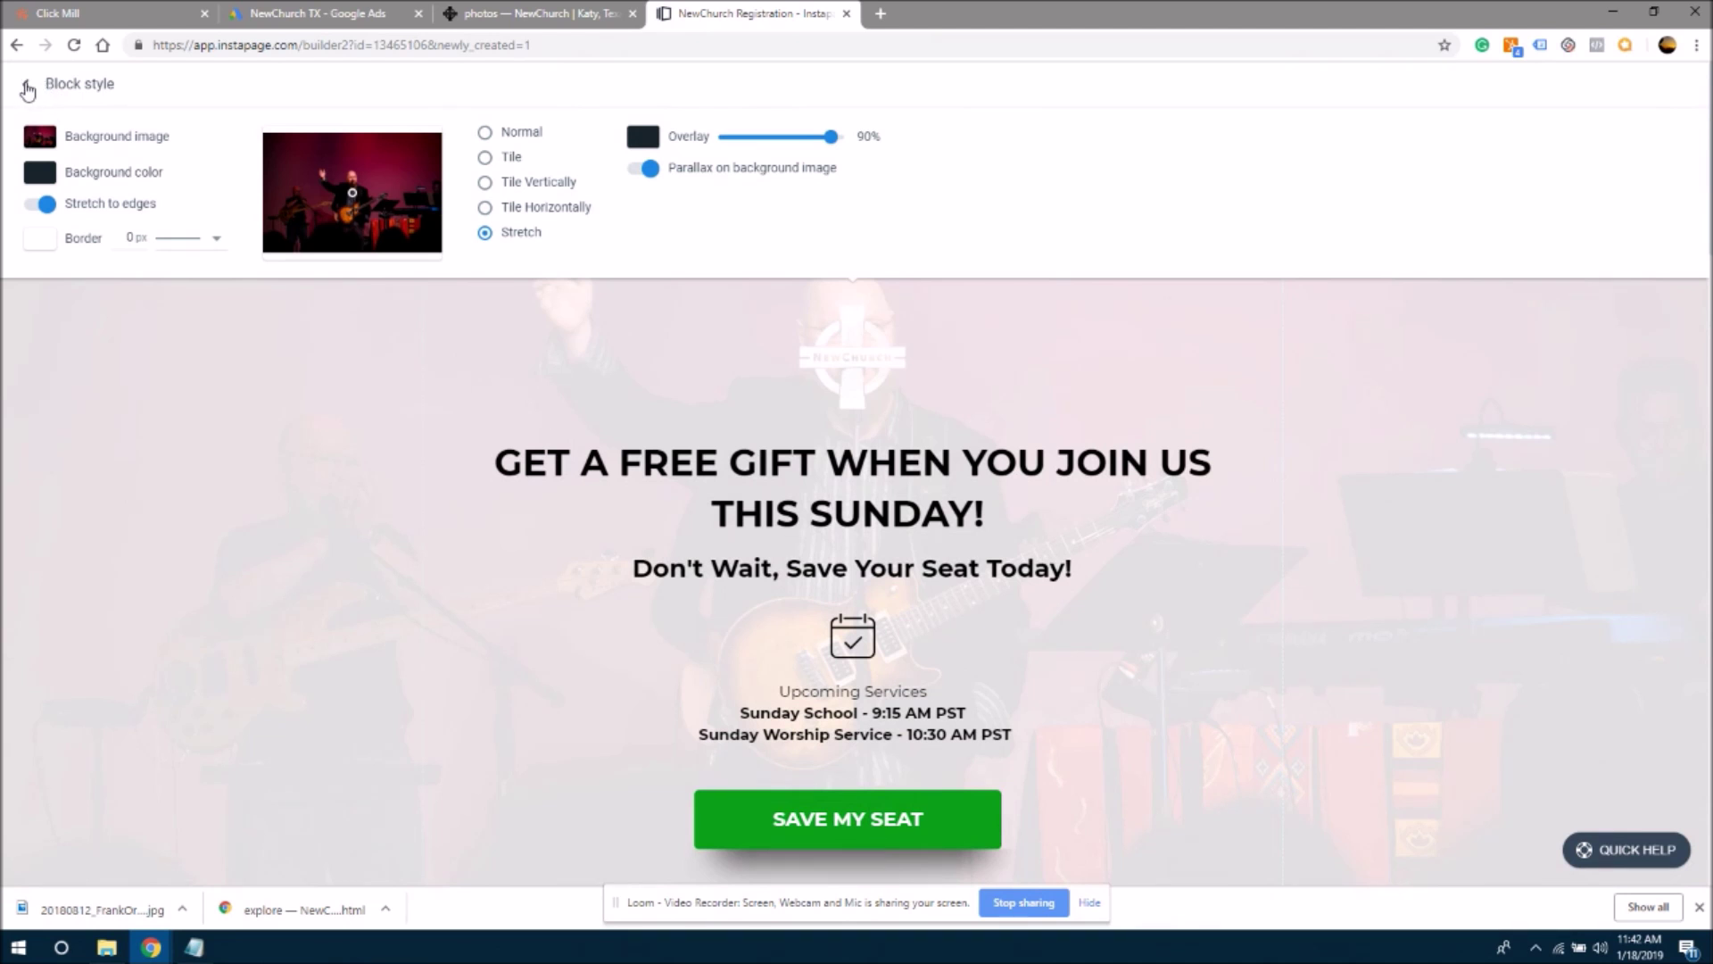
# - Give the hero photo a grey 88% overlay, then view the church website's gallery
pyautogui.click(28, 90)
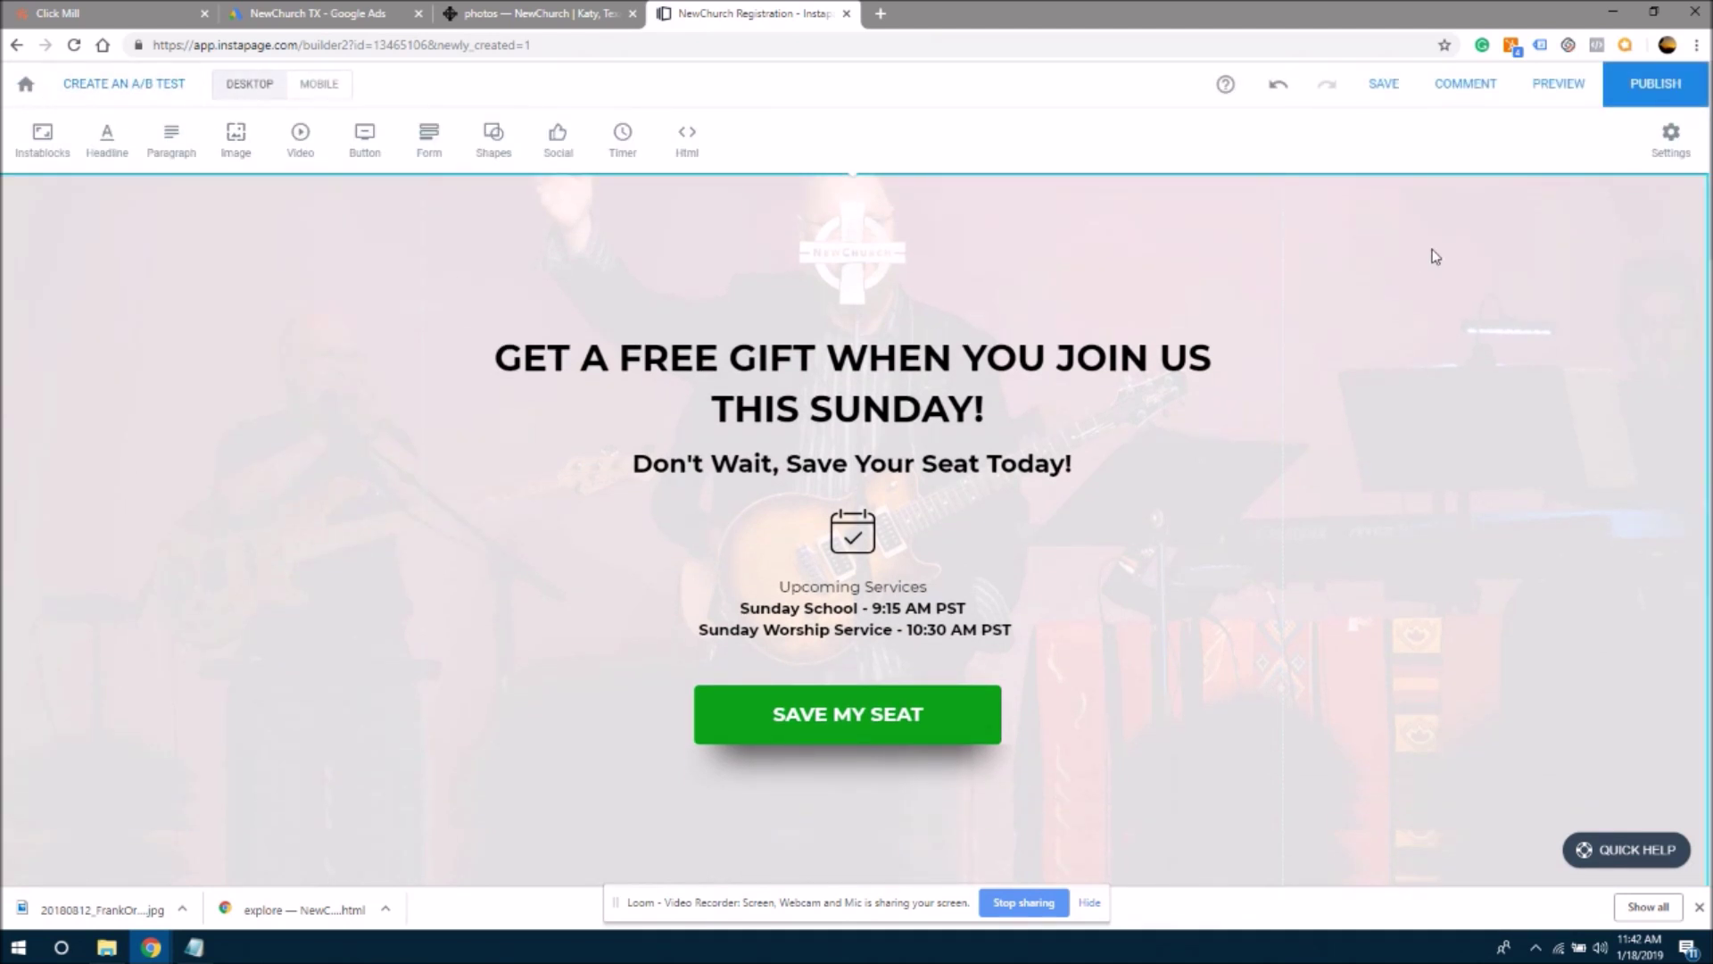
pyautogui.scroll(-1, 1704, 178)
pyautogui.scroll(1, 855, 507)
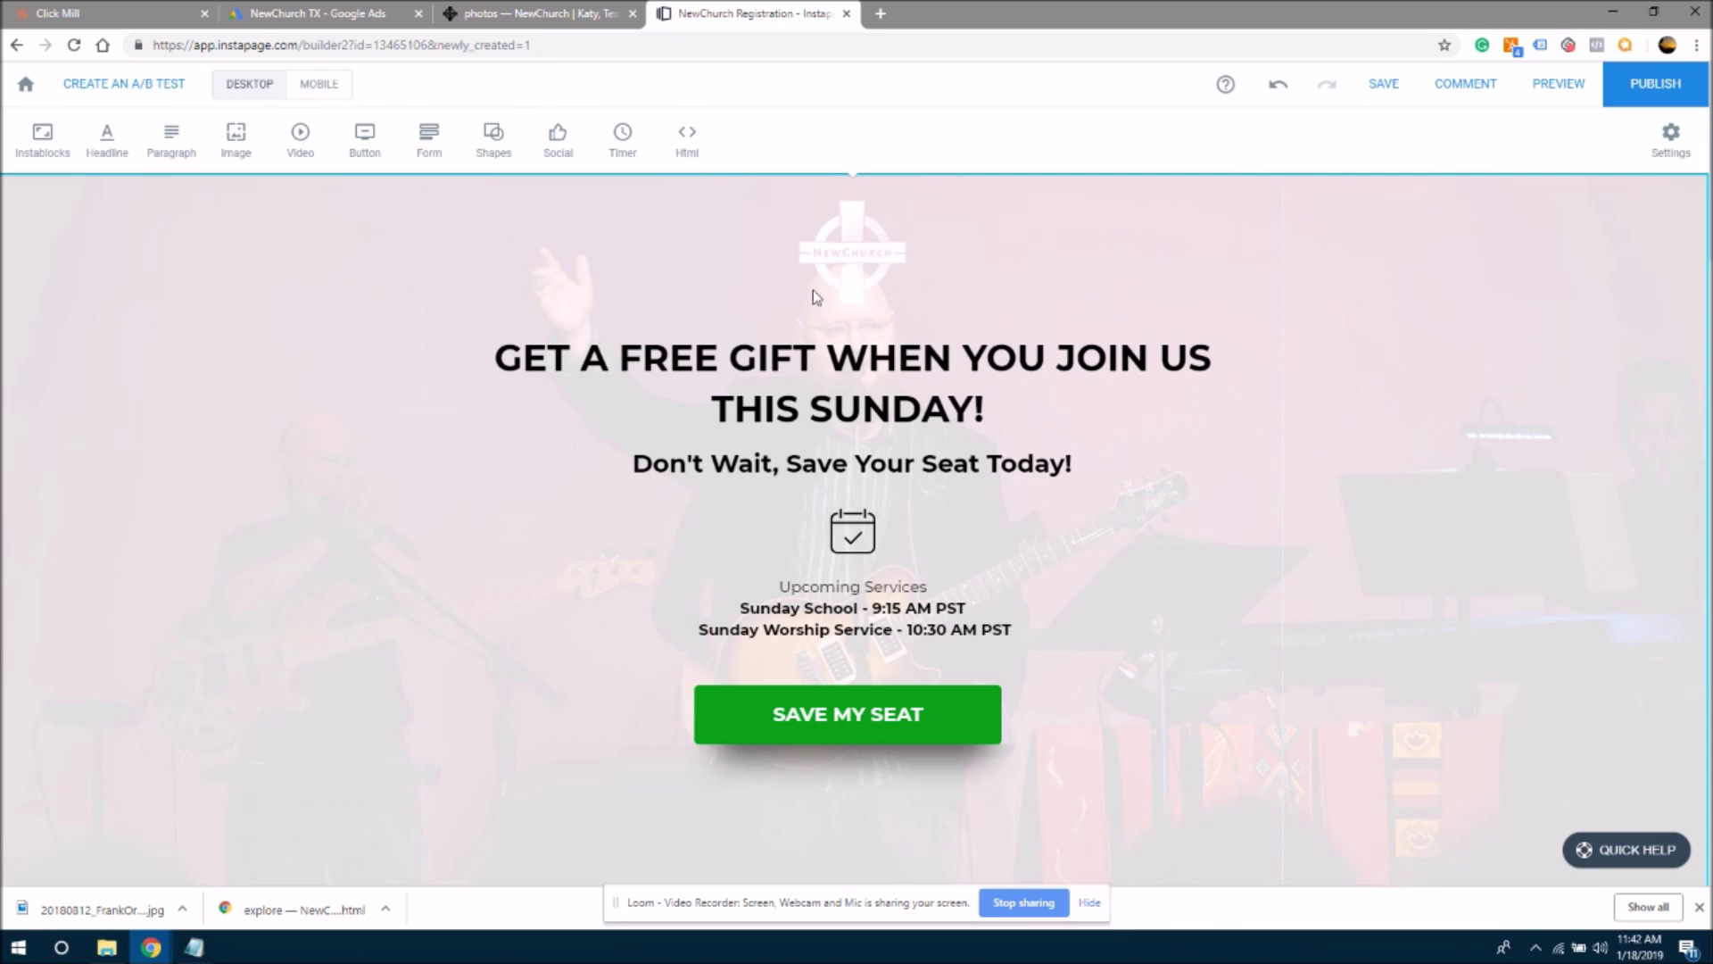
pyautogui.click(826, 234)
pyautogui.click(329, 306)
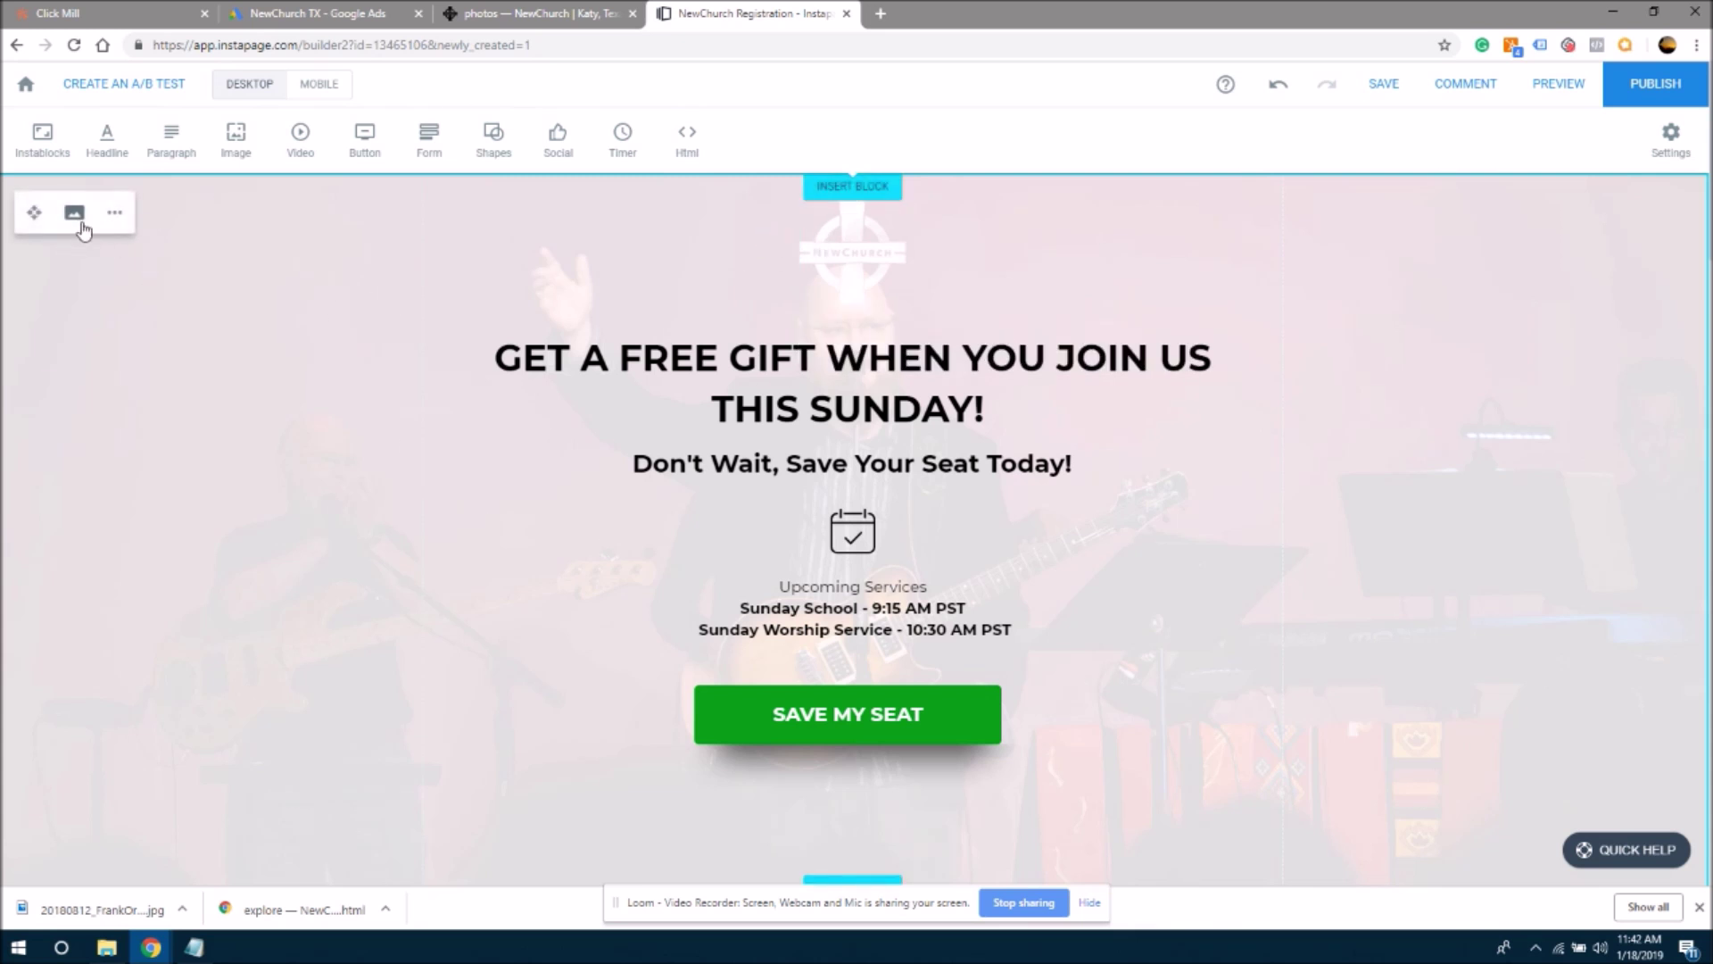
pyautogui.click(74, 213)
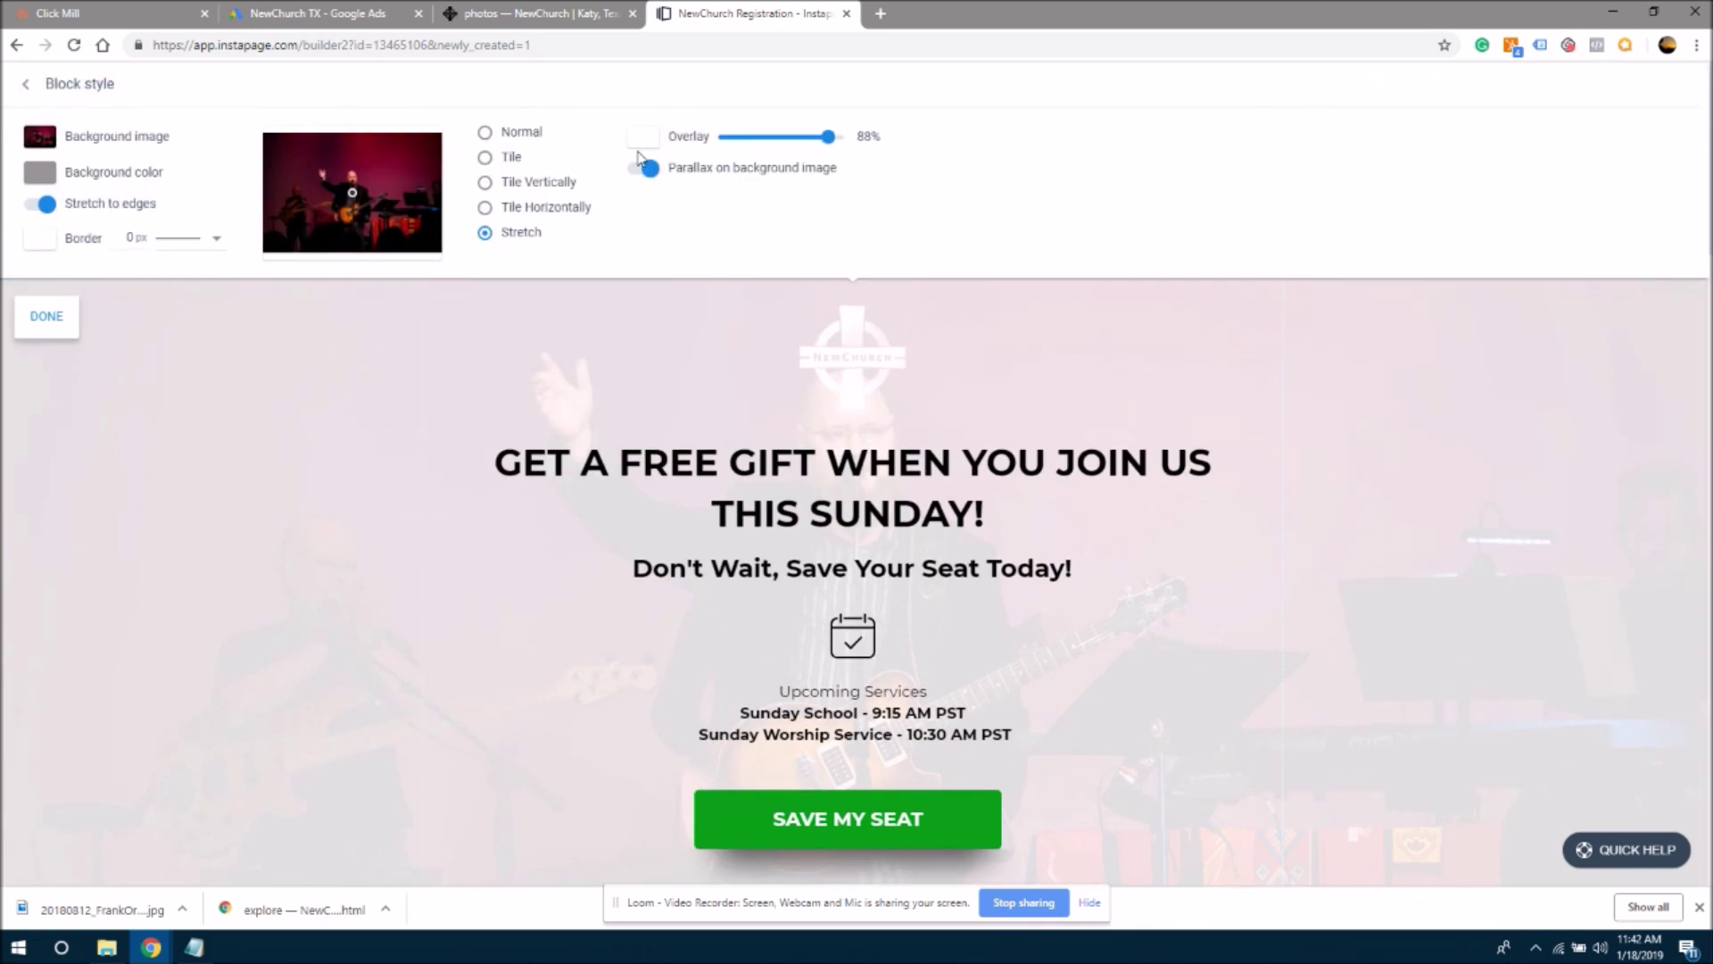
pyautogui.click(643, 136)
pyautogui.click(724, 296)
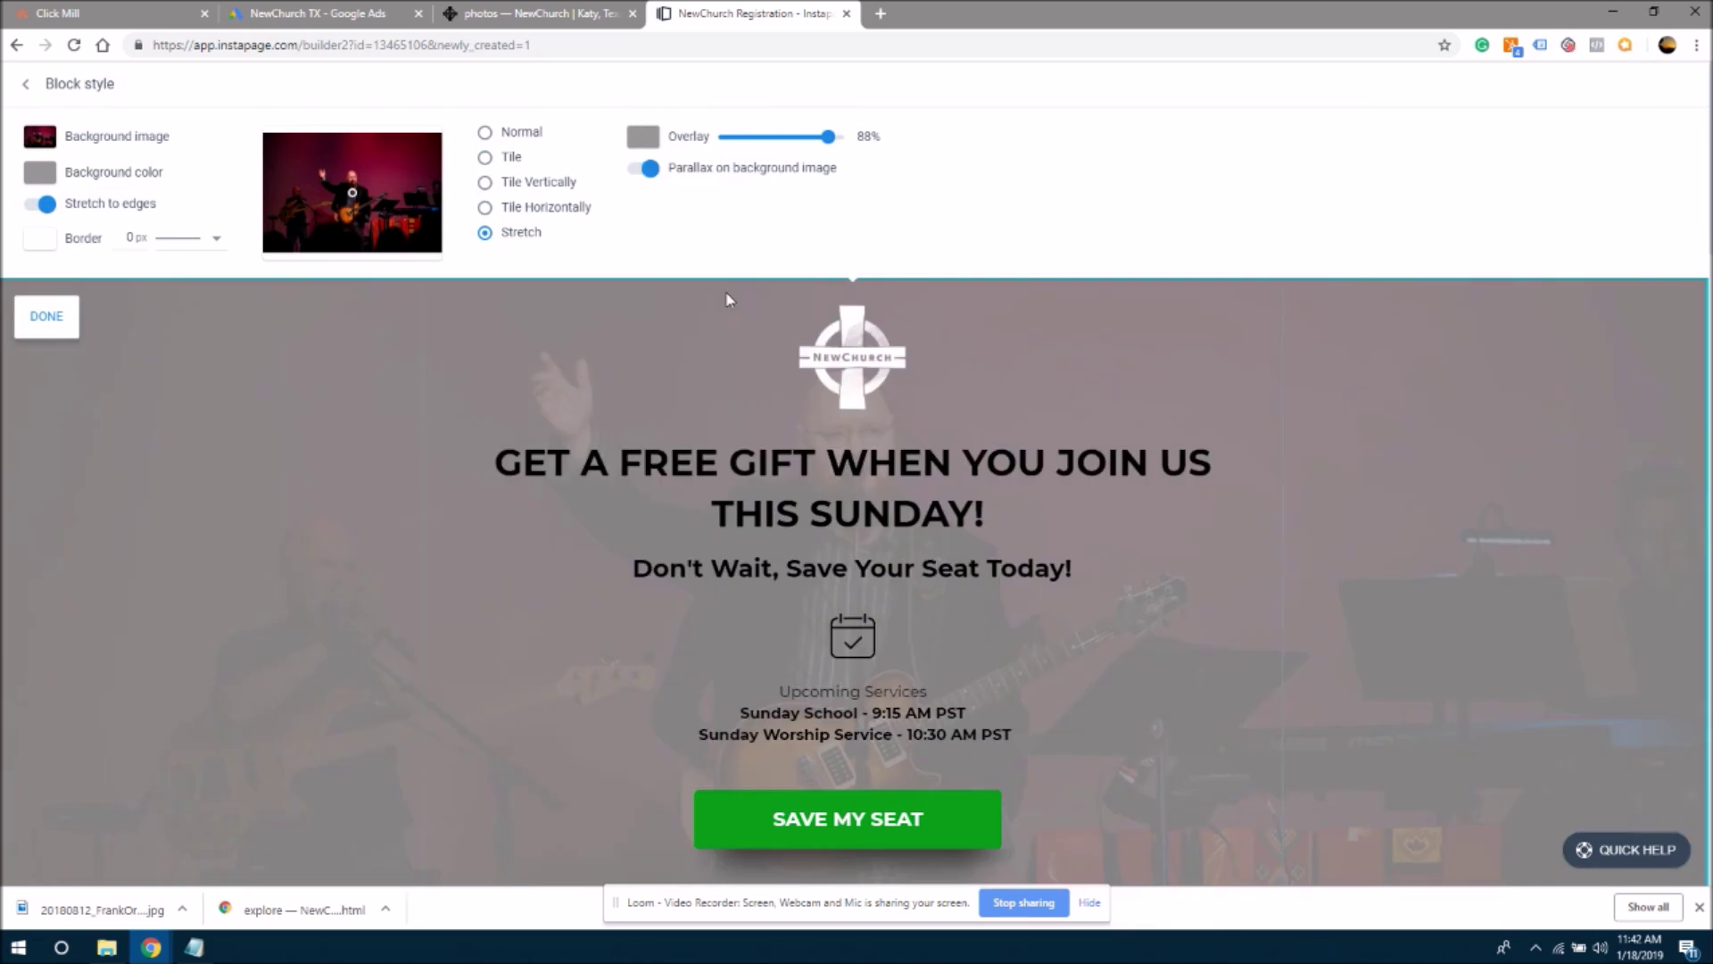
pyautogui.click(322, 374)
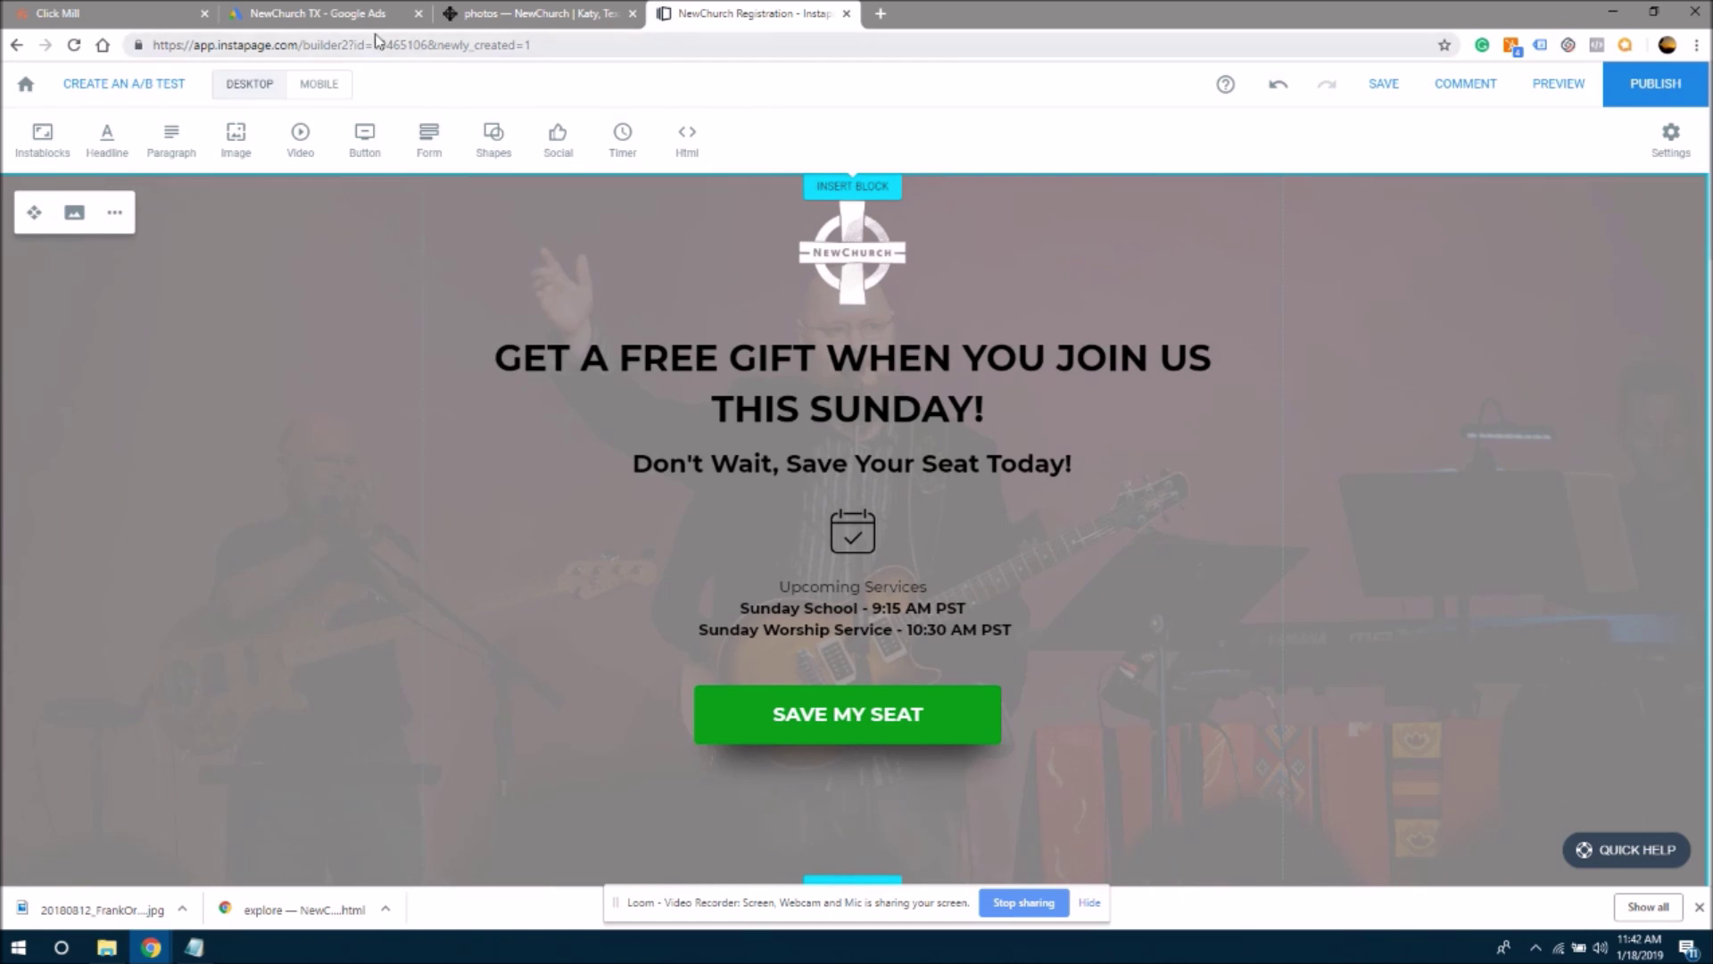
pyautogui.click(473, 9)
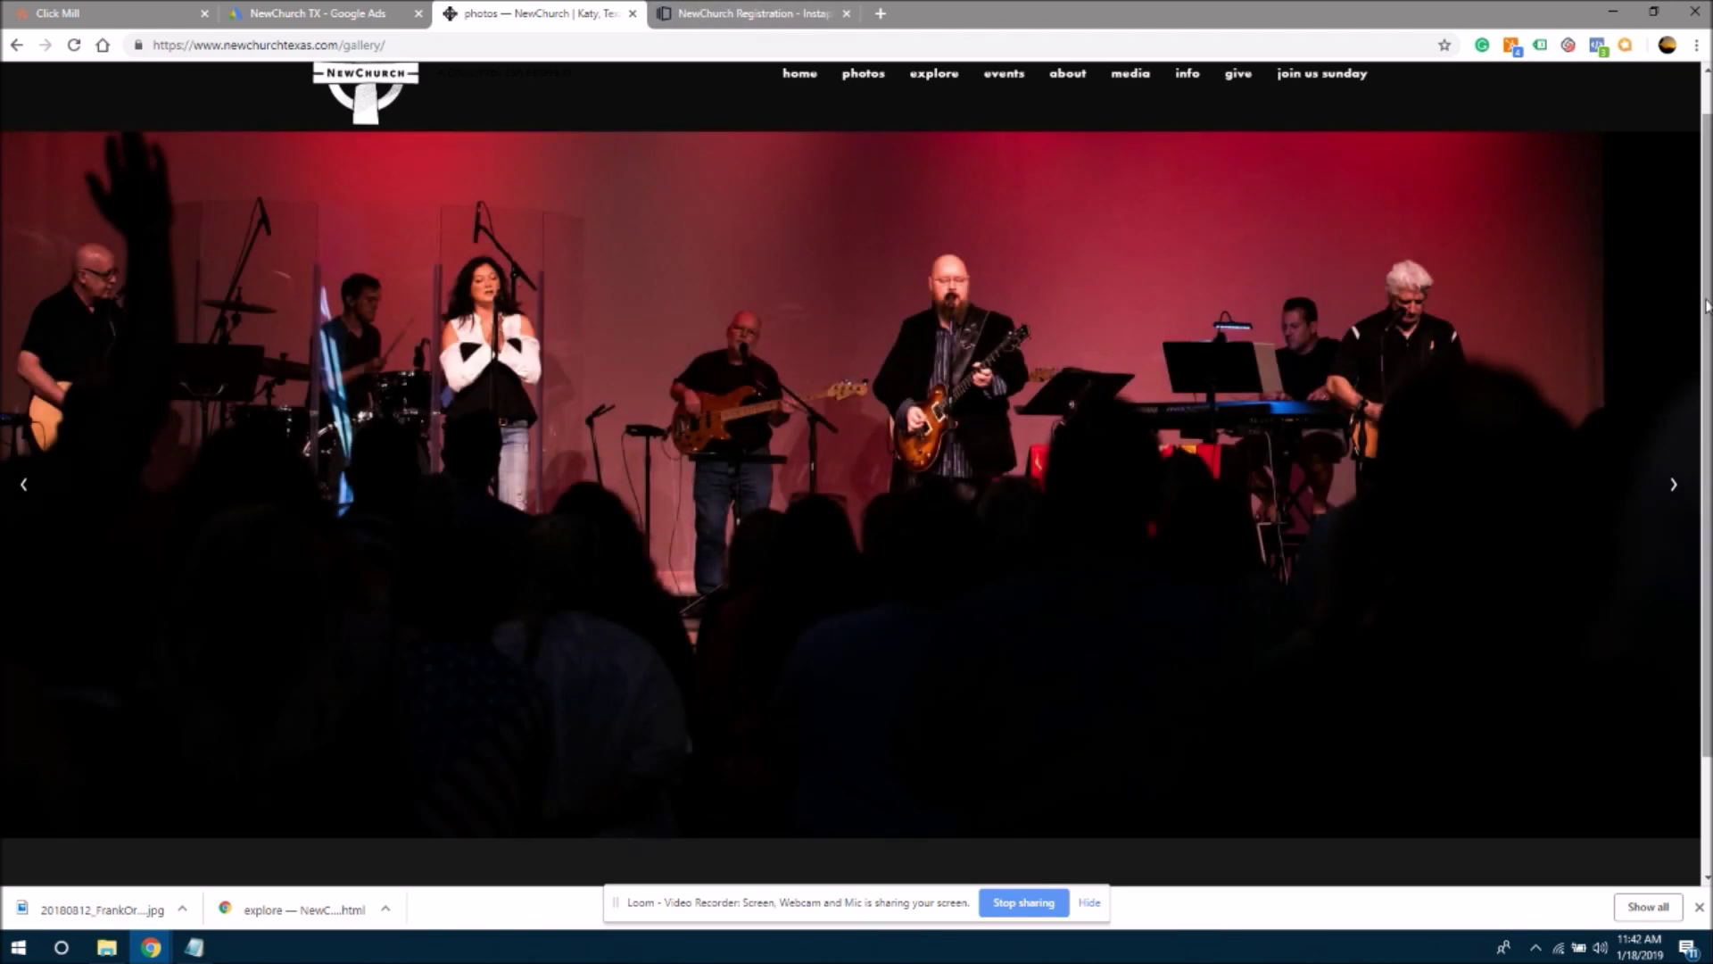
# - Return to the Instapage builder and scroll through the registration page
pyautogui.scroll(1, 1693, 282)
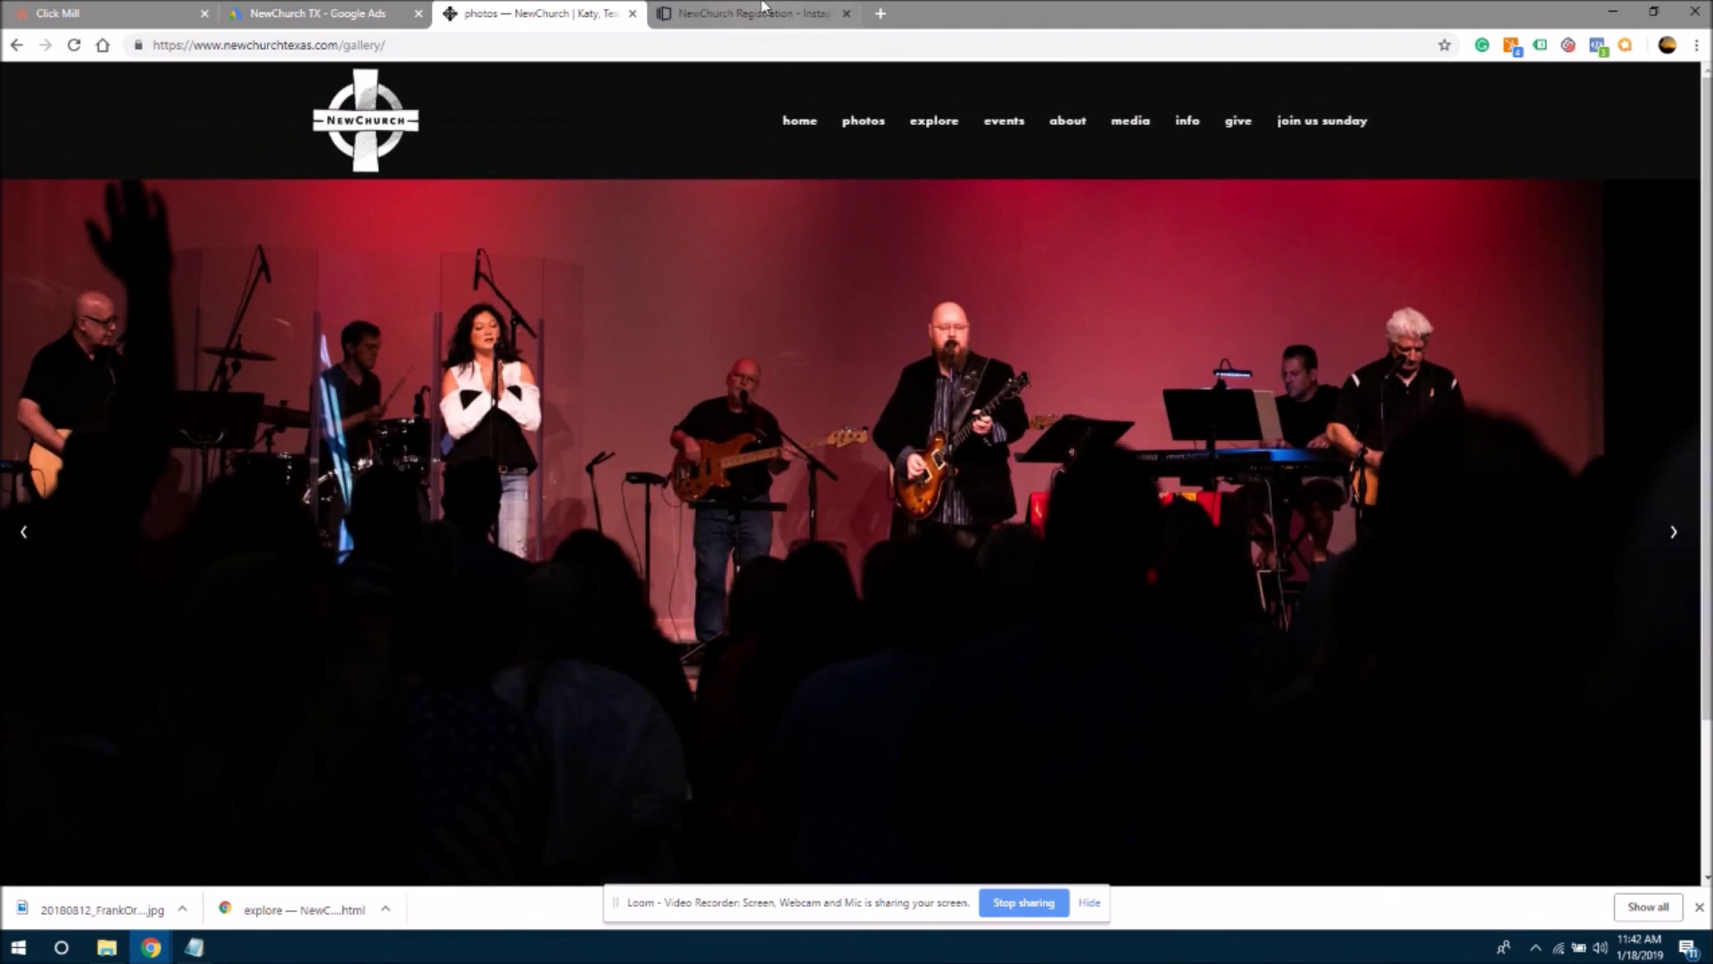
pyautogui.click(763, 9)
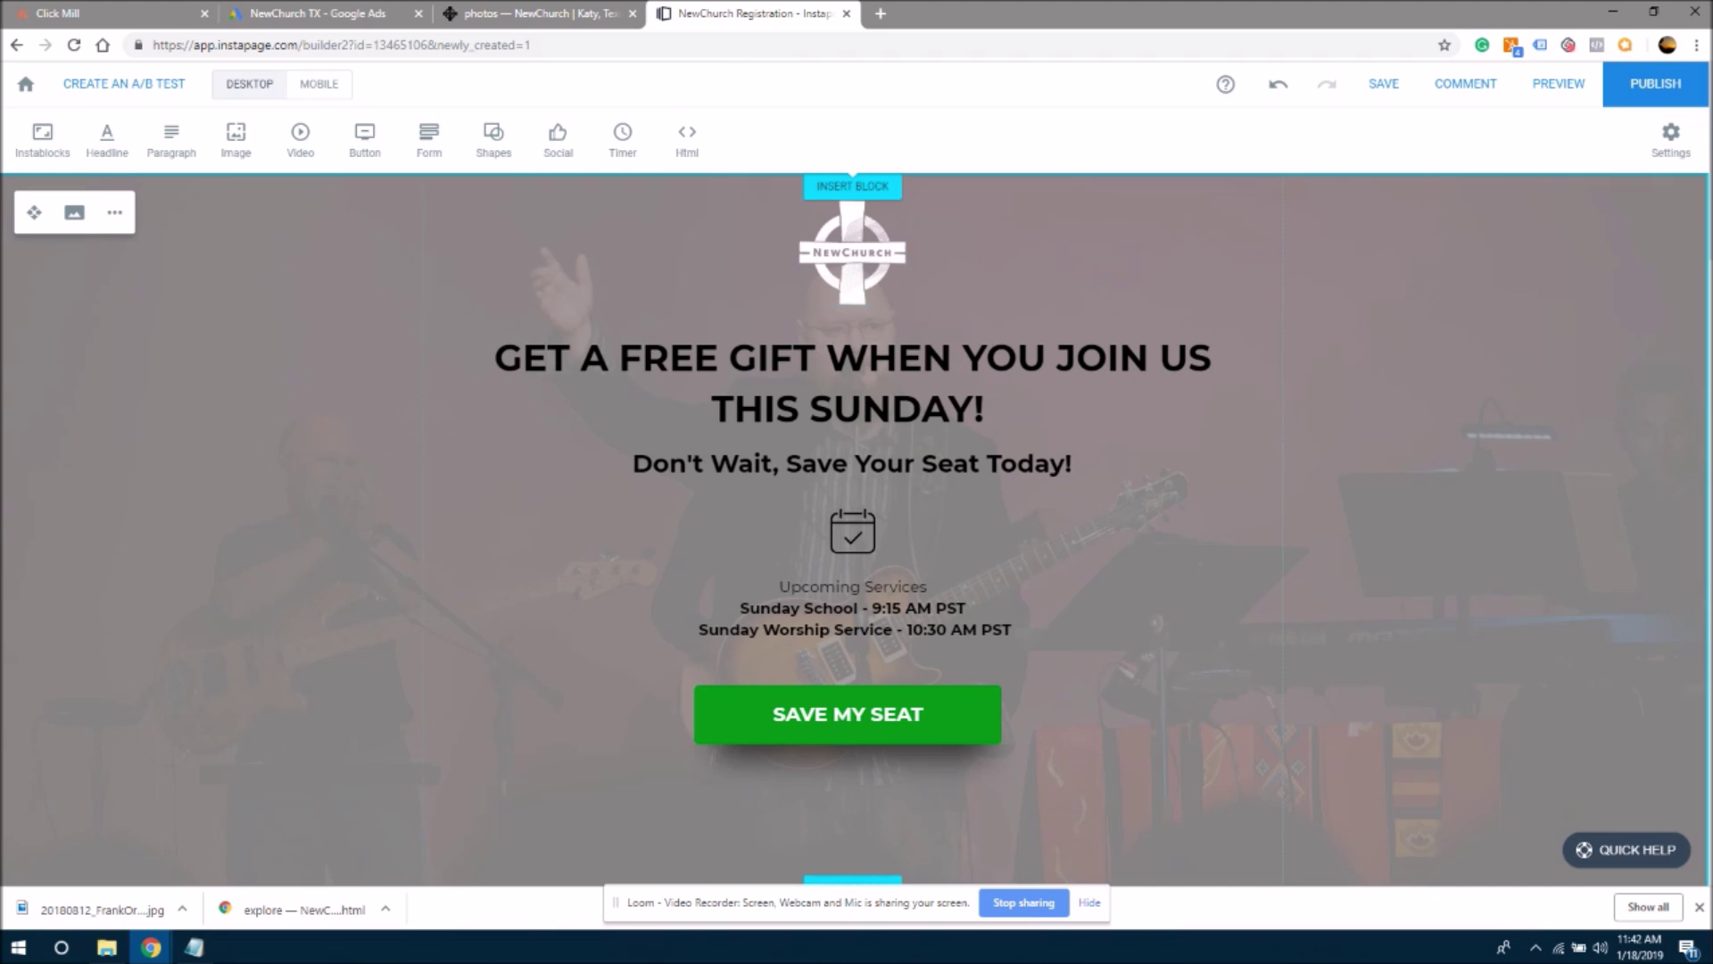
pyautogui.scroll(-15, 855, 527)
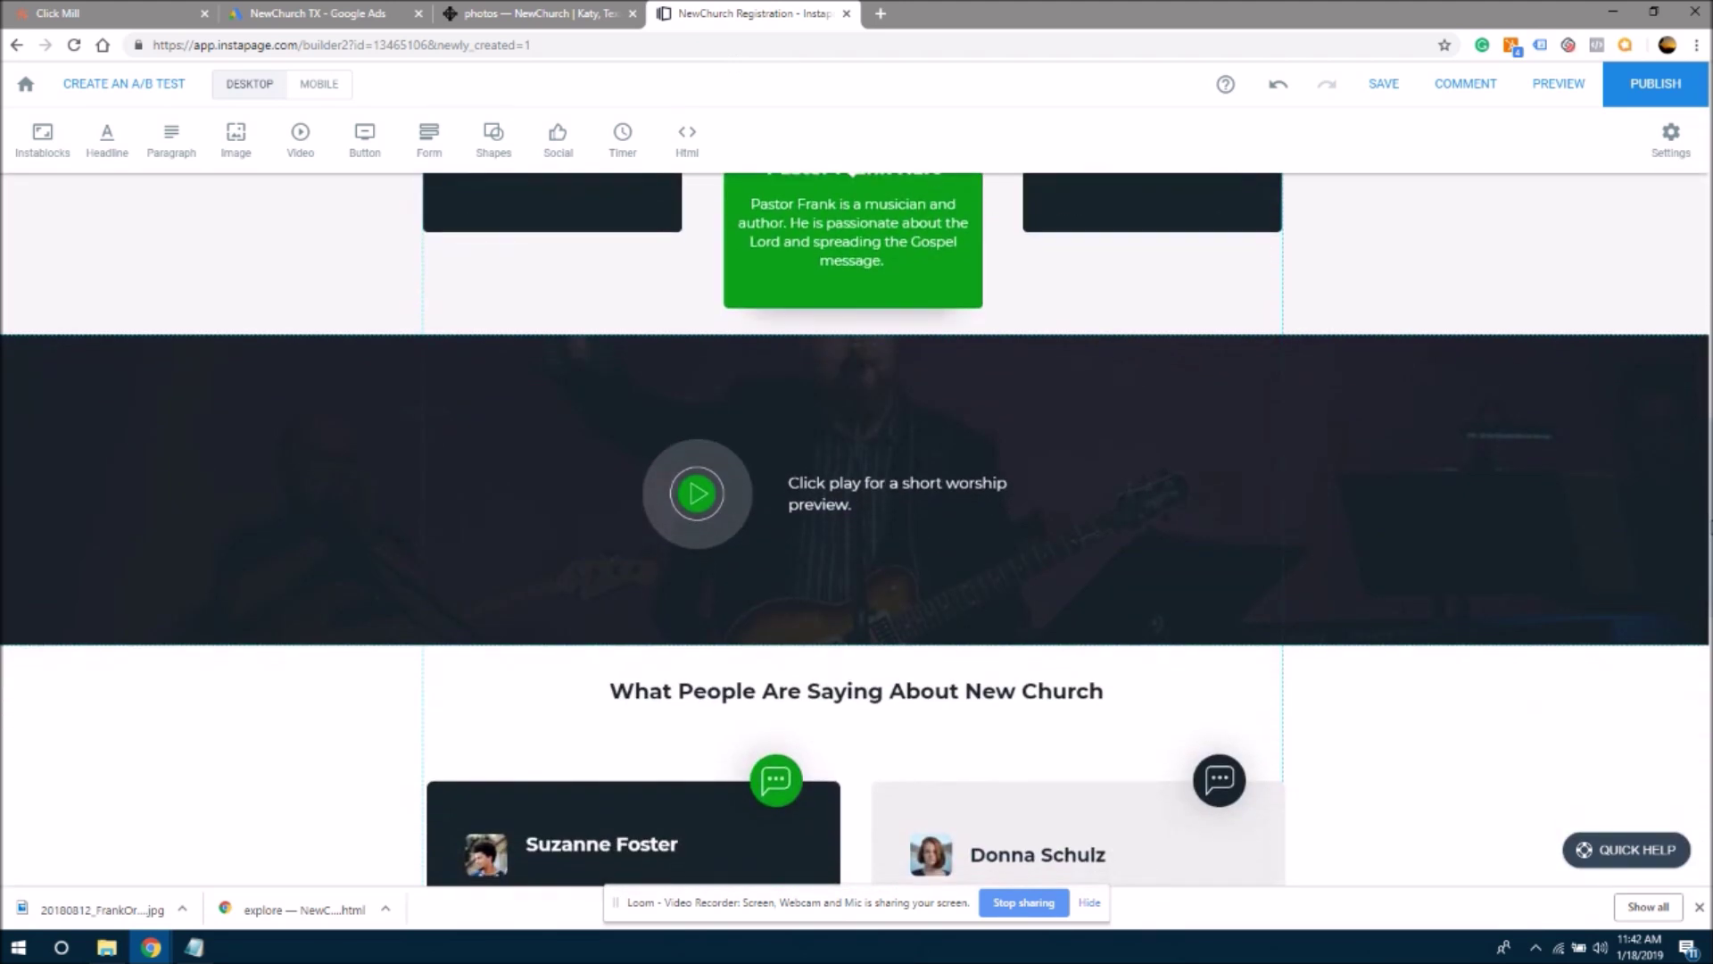
pyautogui.scroll(15, 855, 526)
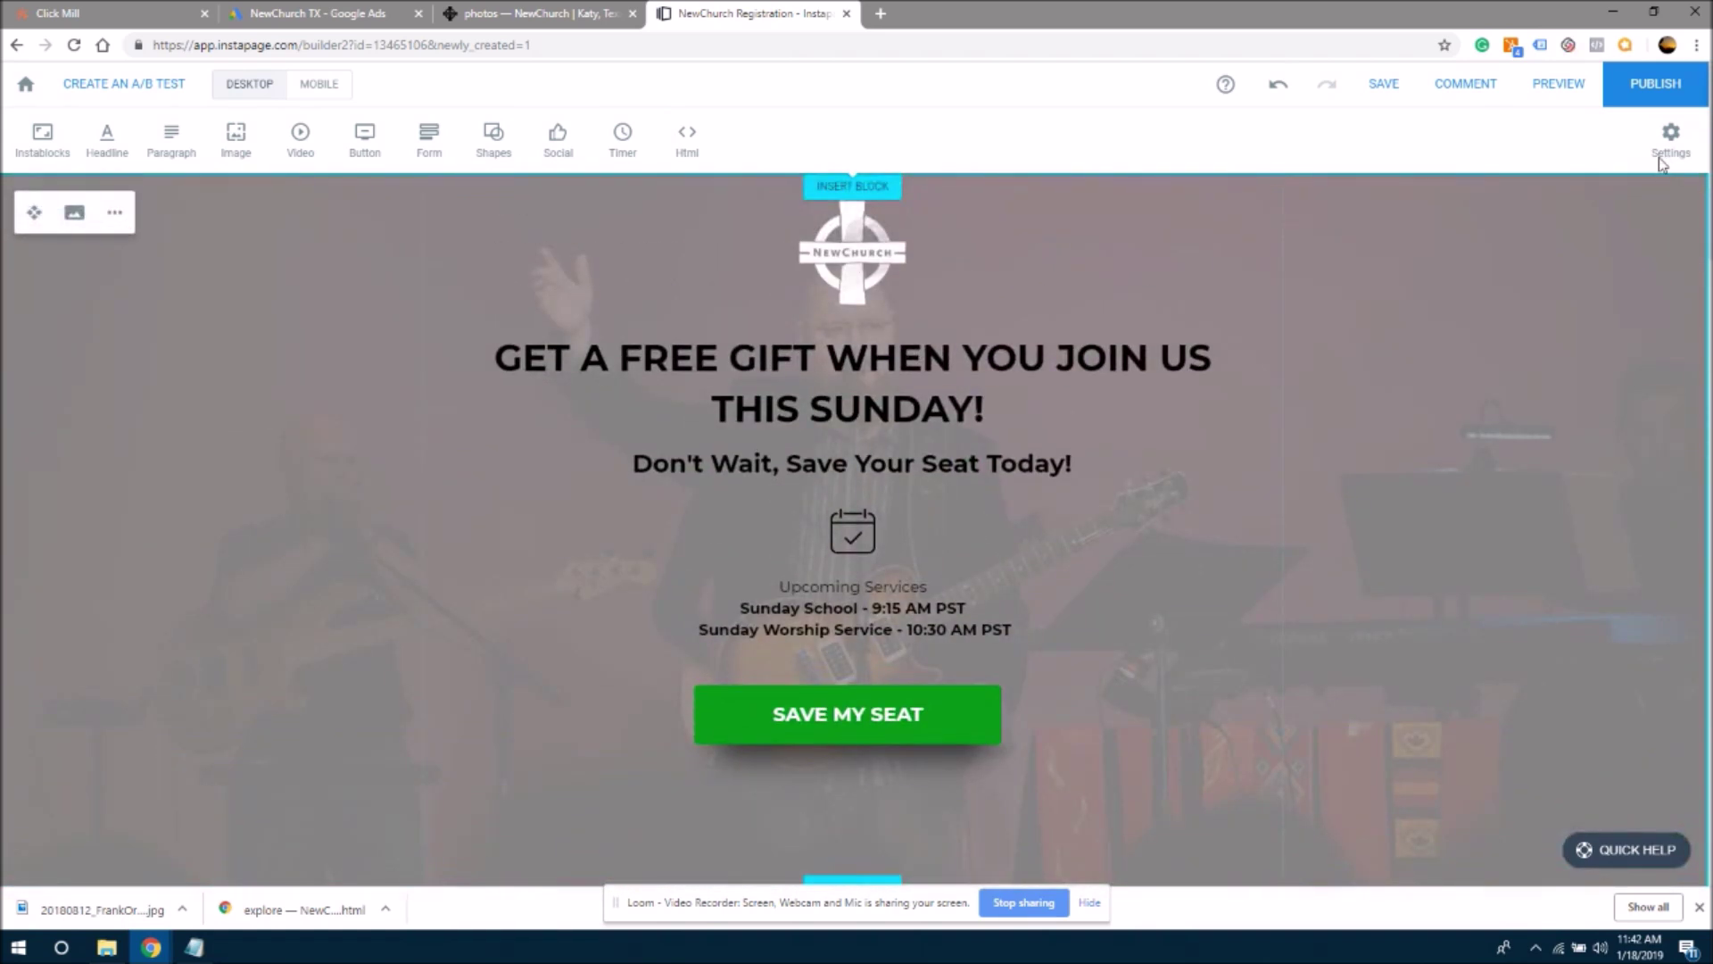
pyautogui.scroll(-10, 1680, 240)
pyautogui.scroll(6, 1680, 239)
pyautogui.scroll(4, 1680, 239)
pyautogui.scroll(-3, 967, 436)
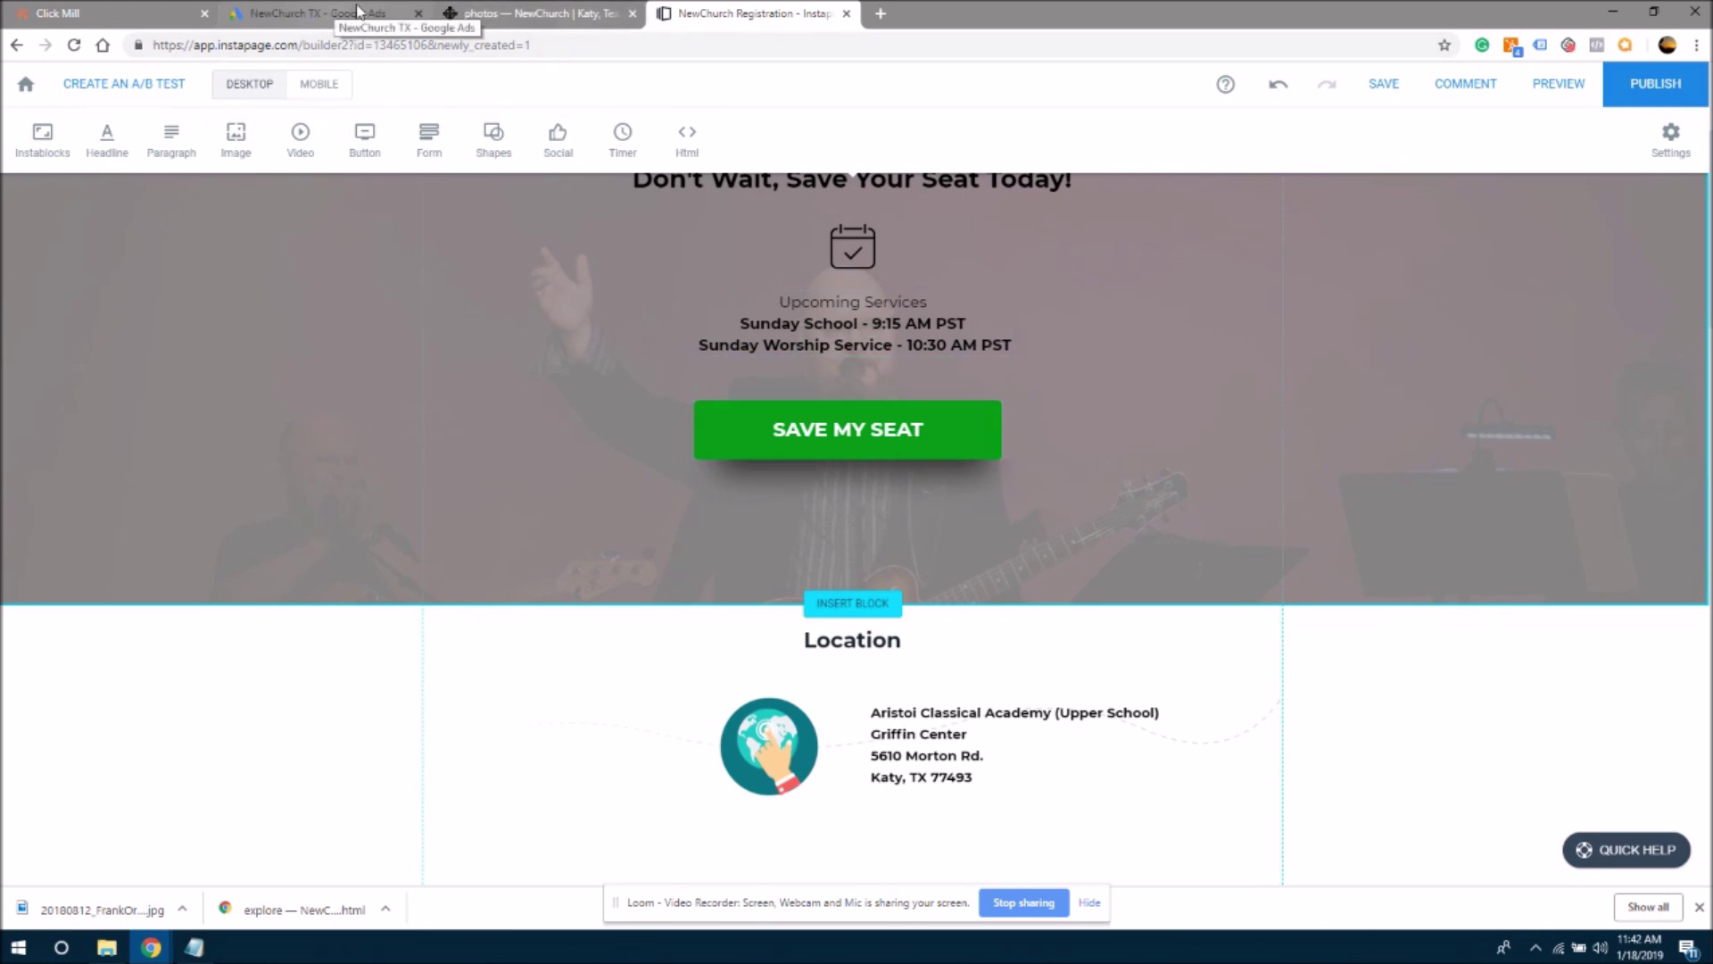
# - Reload the church website, view its JOIN US THIS SUNDAY section, then return to Instapage
pyautogui.click(489, 14)
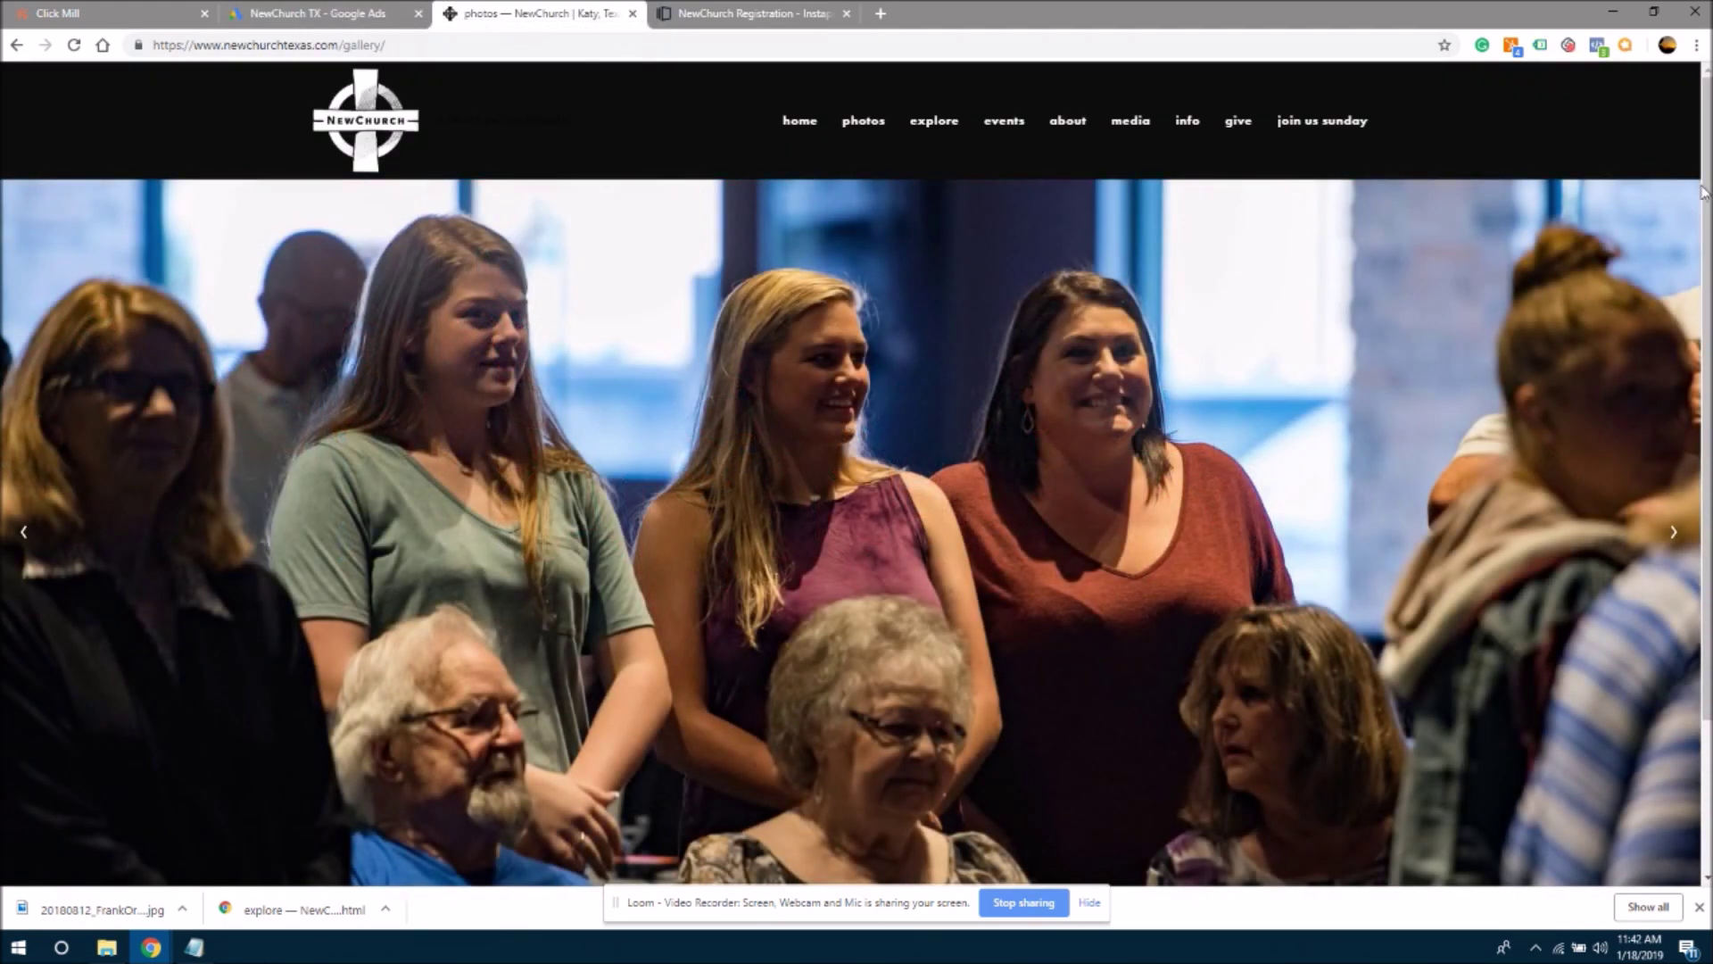
pyautogui.scroll(-2, 1701, 135)
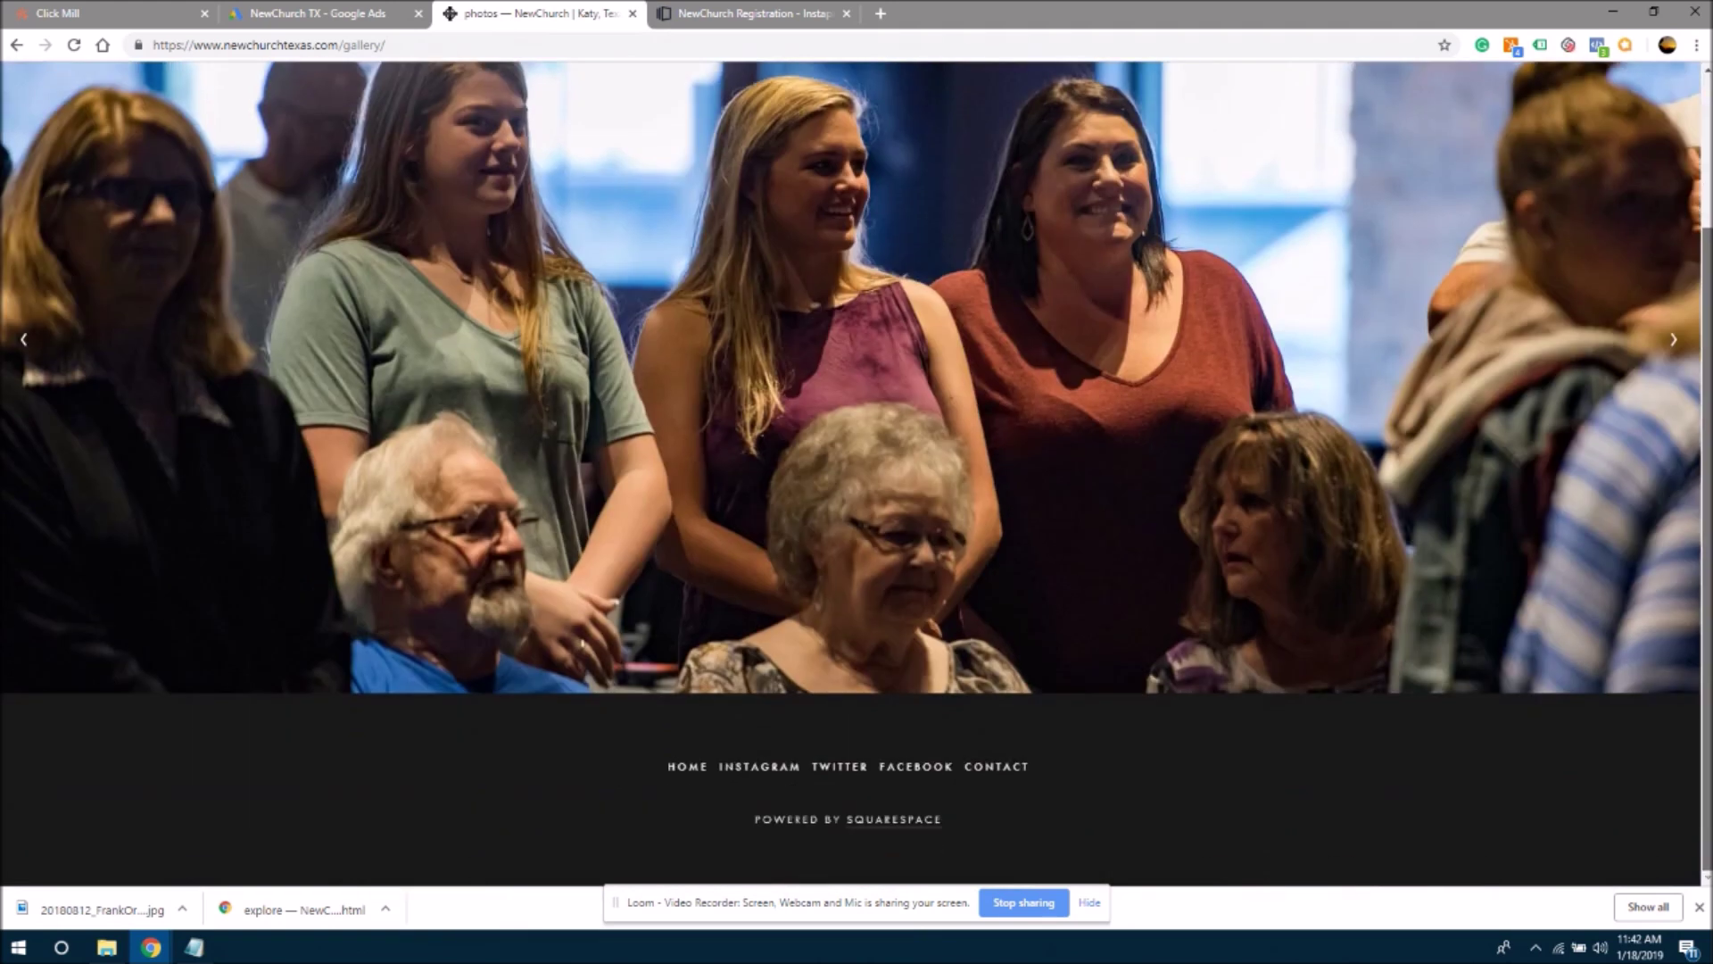
pyautogui.scroll(3, 1701, 135)
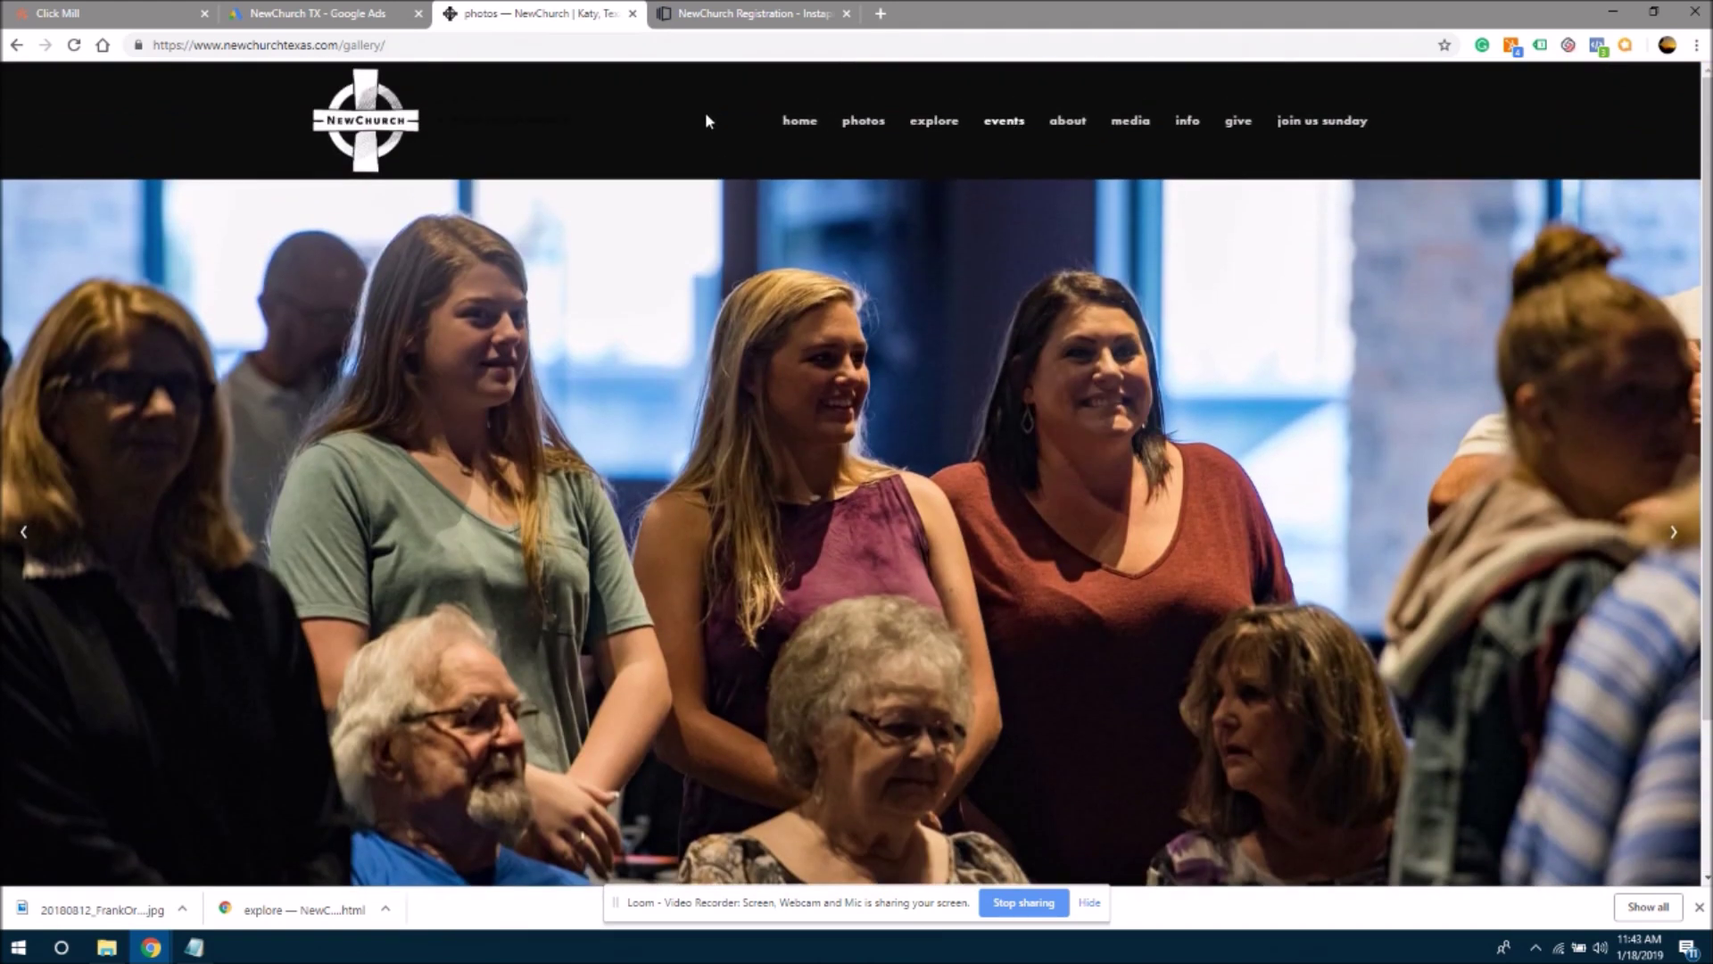
pyautogui.moveTo(844, 136); pyautogui.dragTo(815, 126)
pyautogui.press('F5')
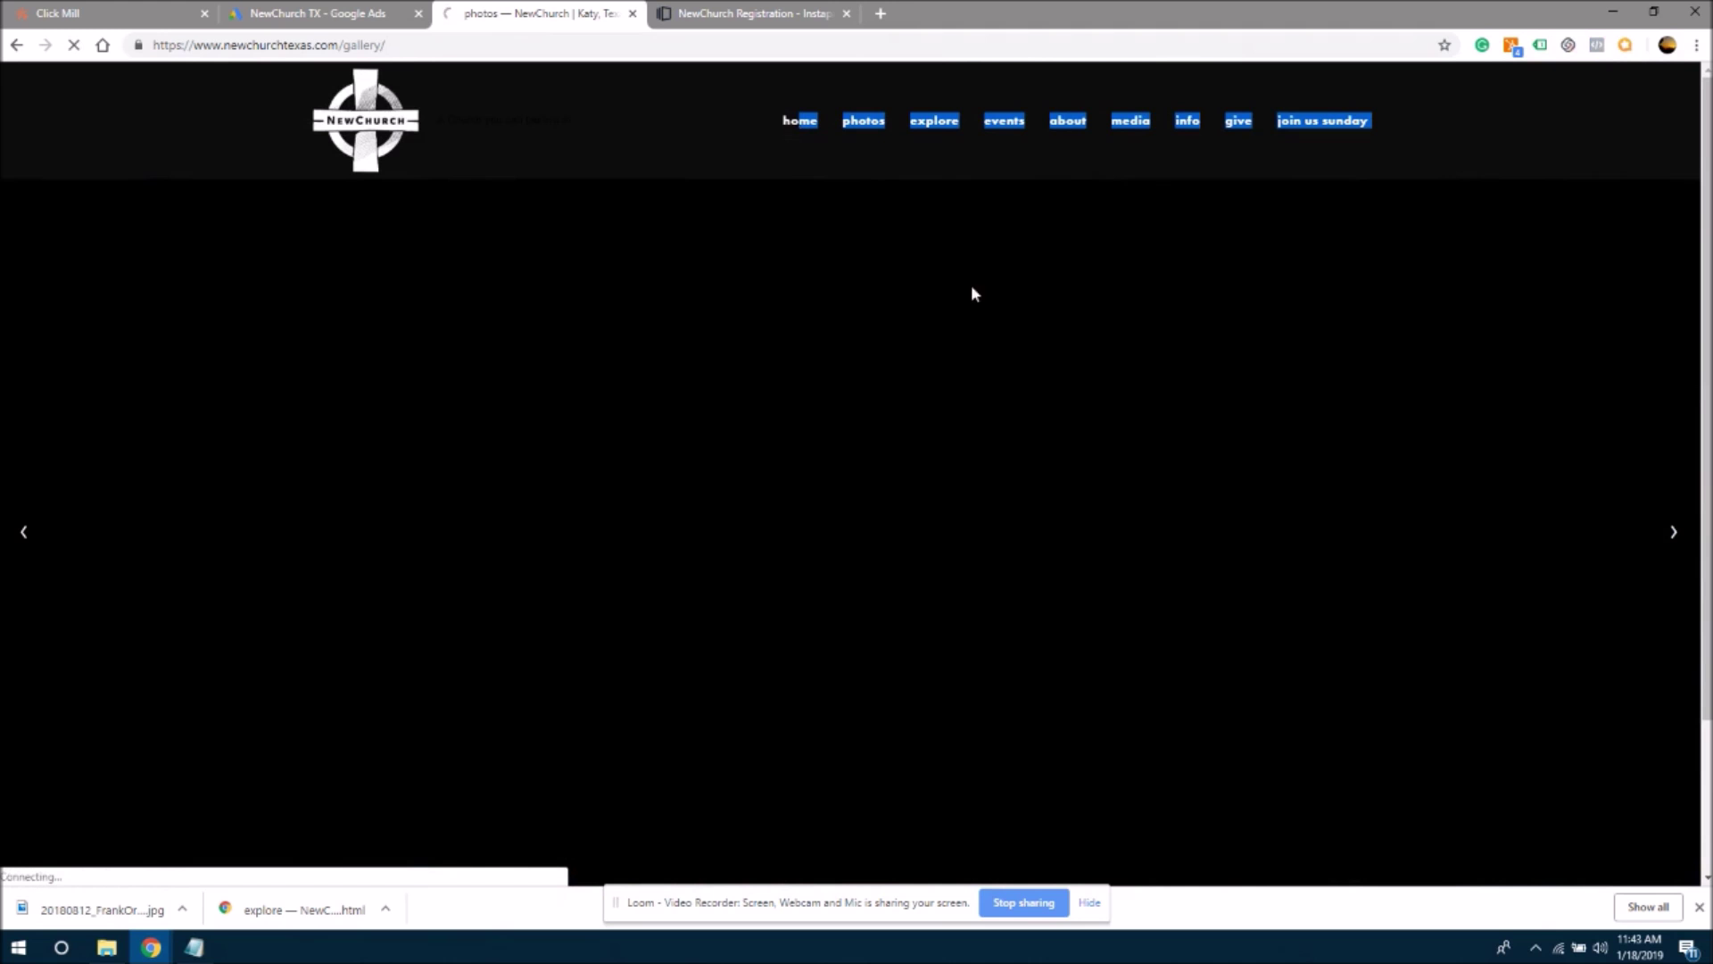
pyautogui.click(791, 122)
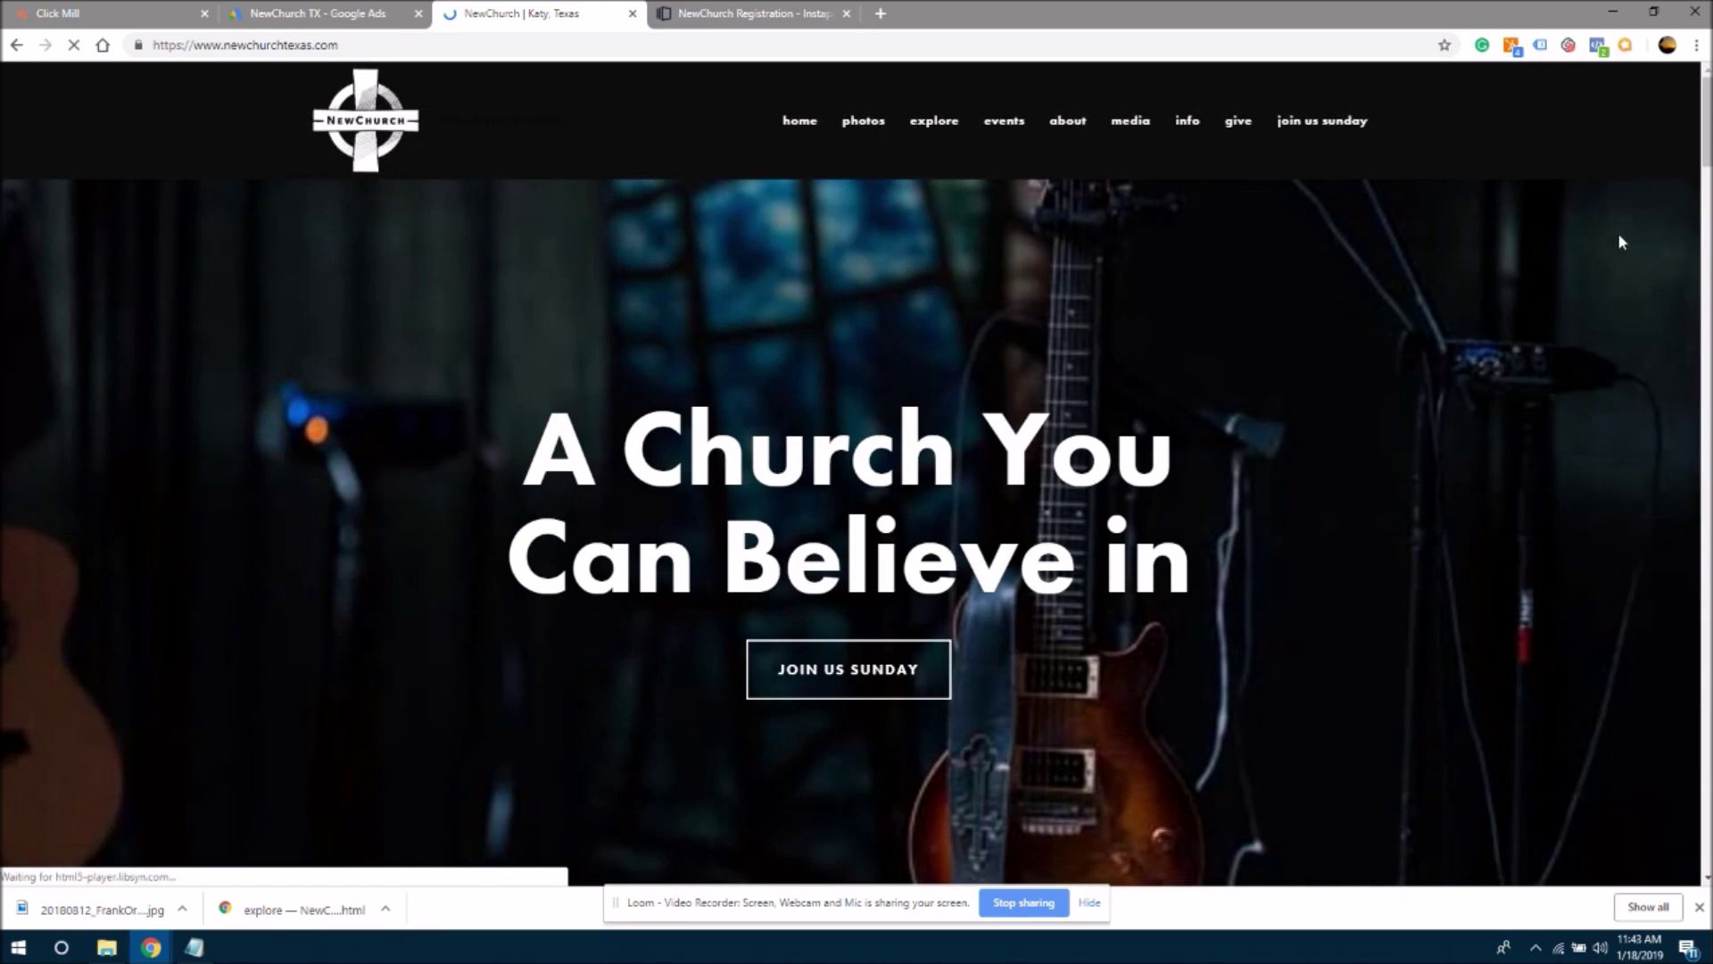
pyautogui.moveTo(1706, 121); pyautogui.dragTo(1705, 262)
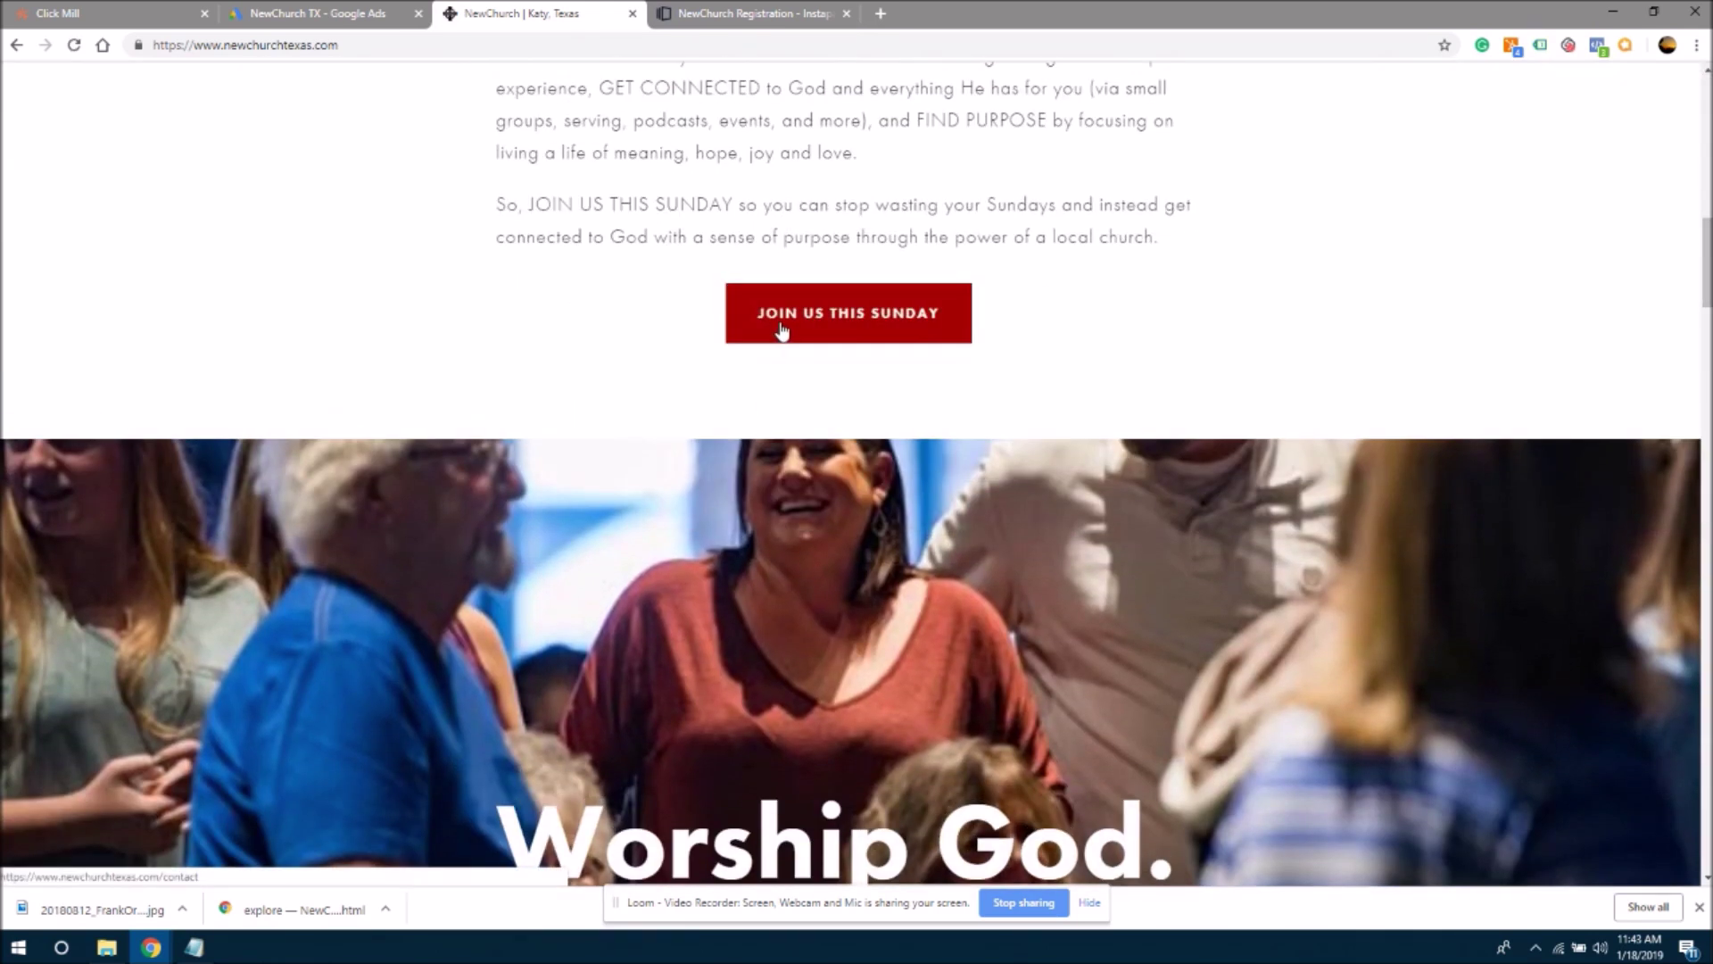
pyautogui.click(725, 9)
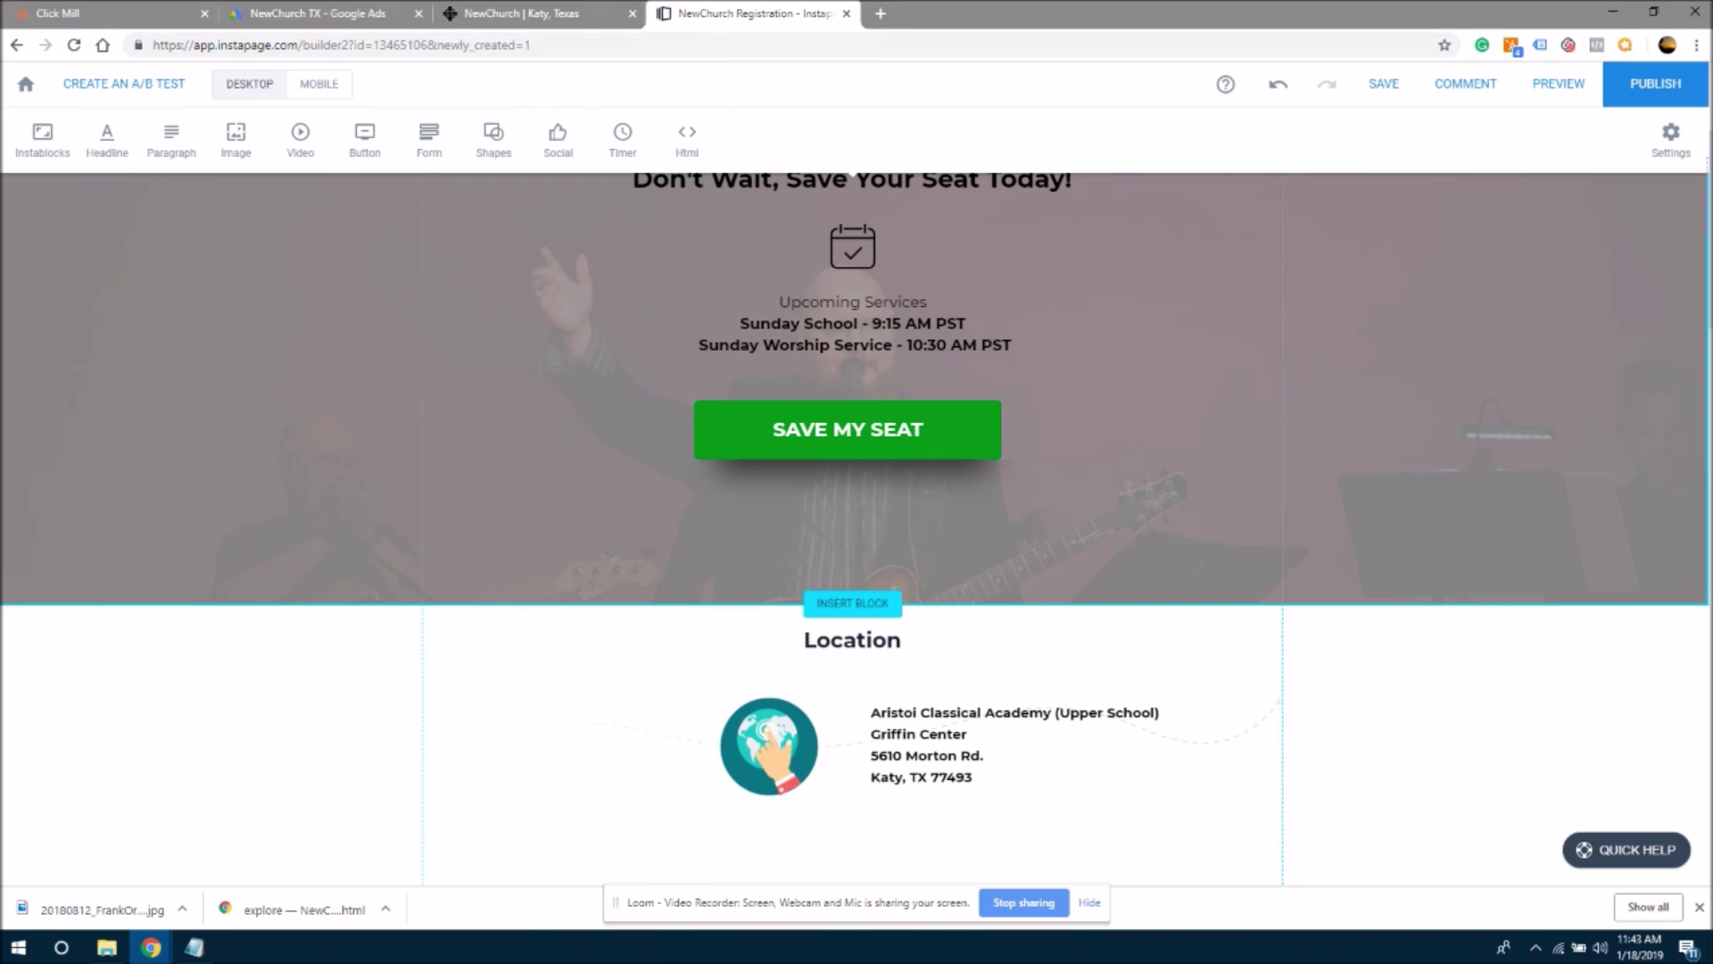
pyautogui.scroll(3, 855, 446)
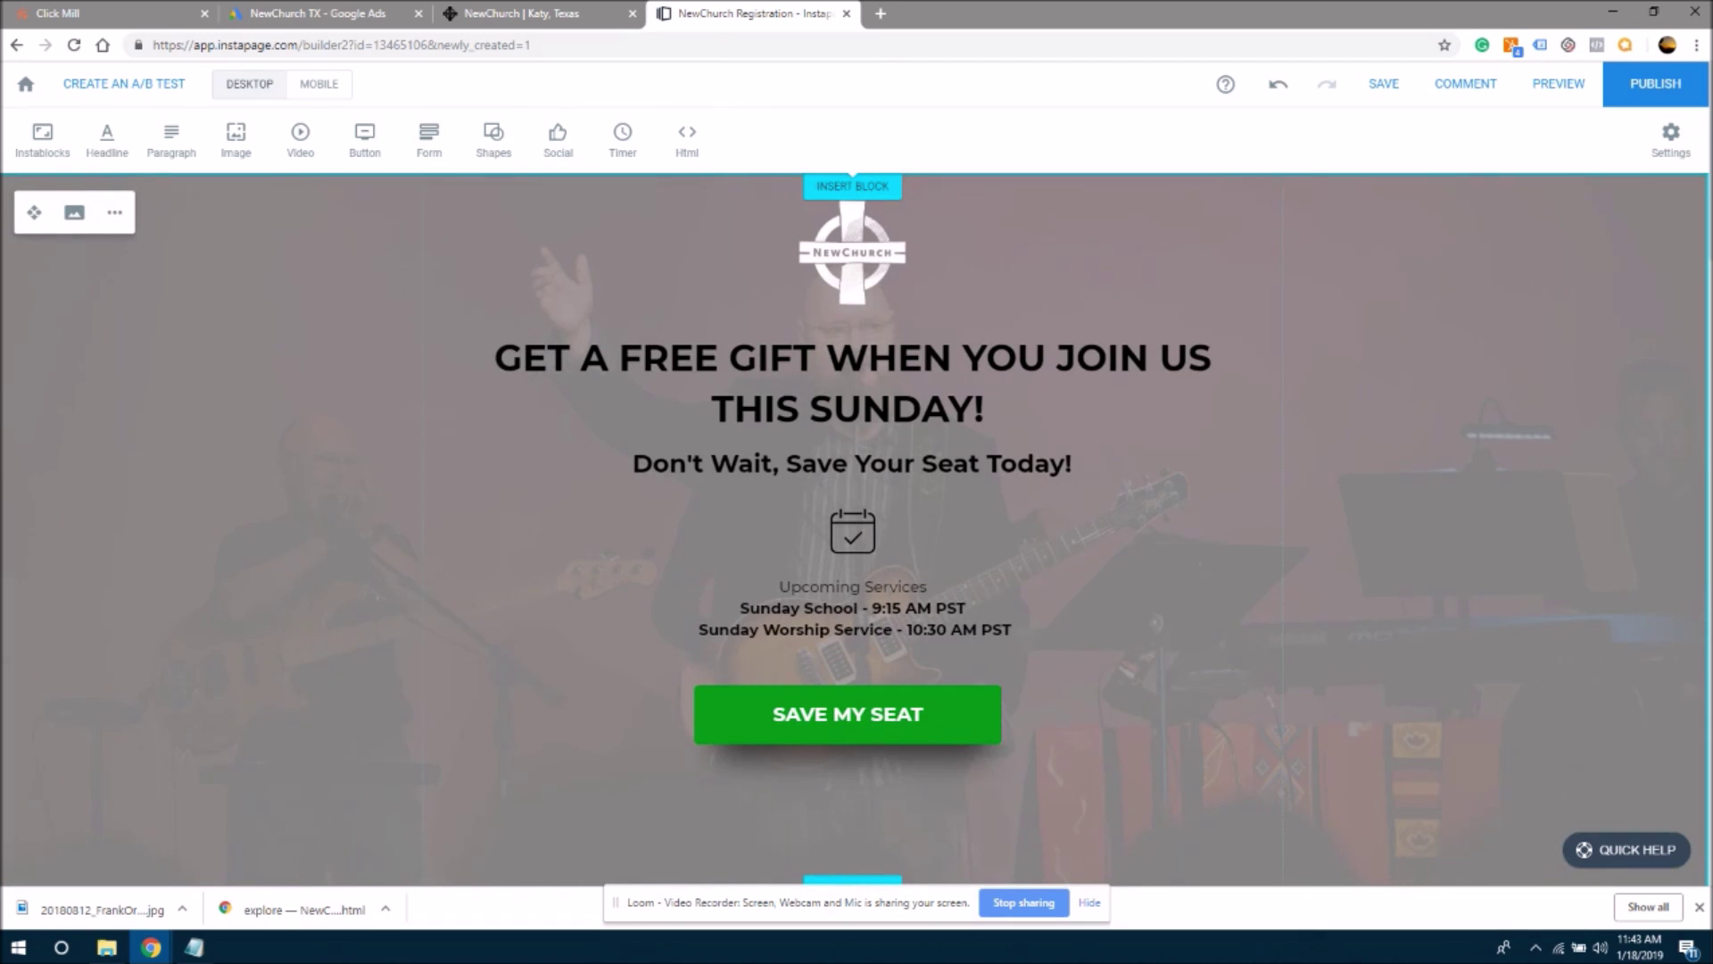
pyautogui.scroll(-1, 1707, 221)
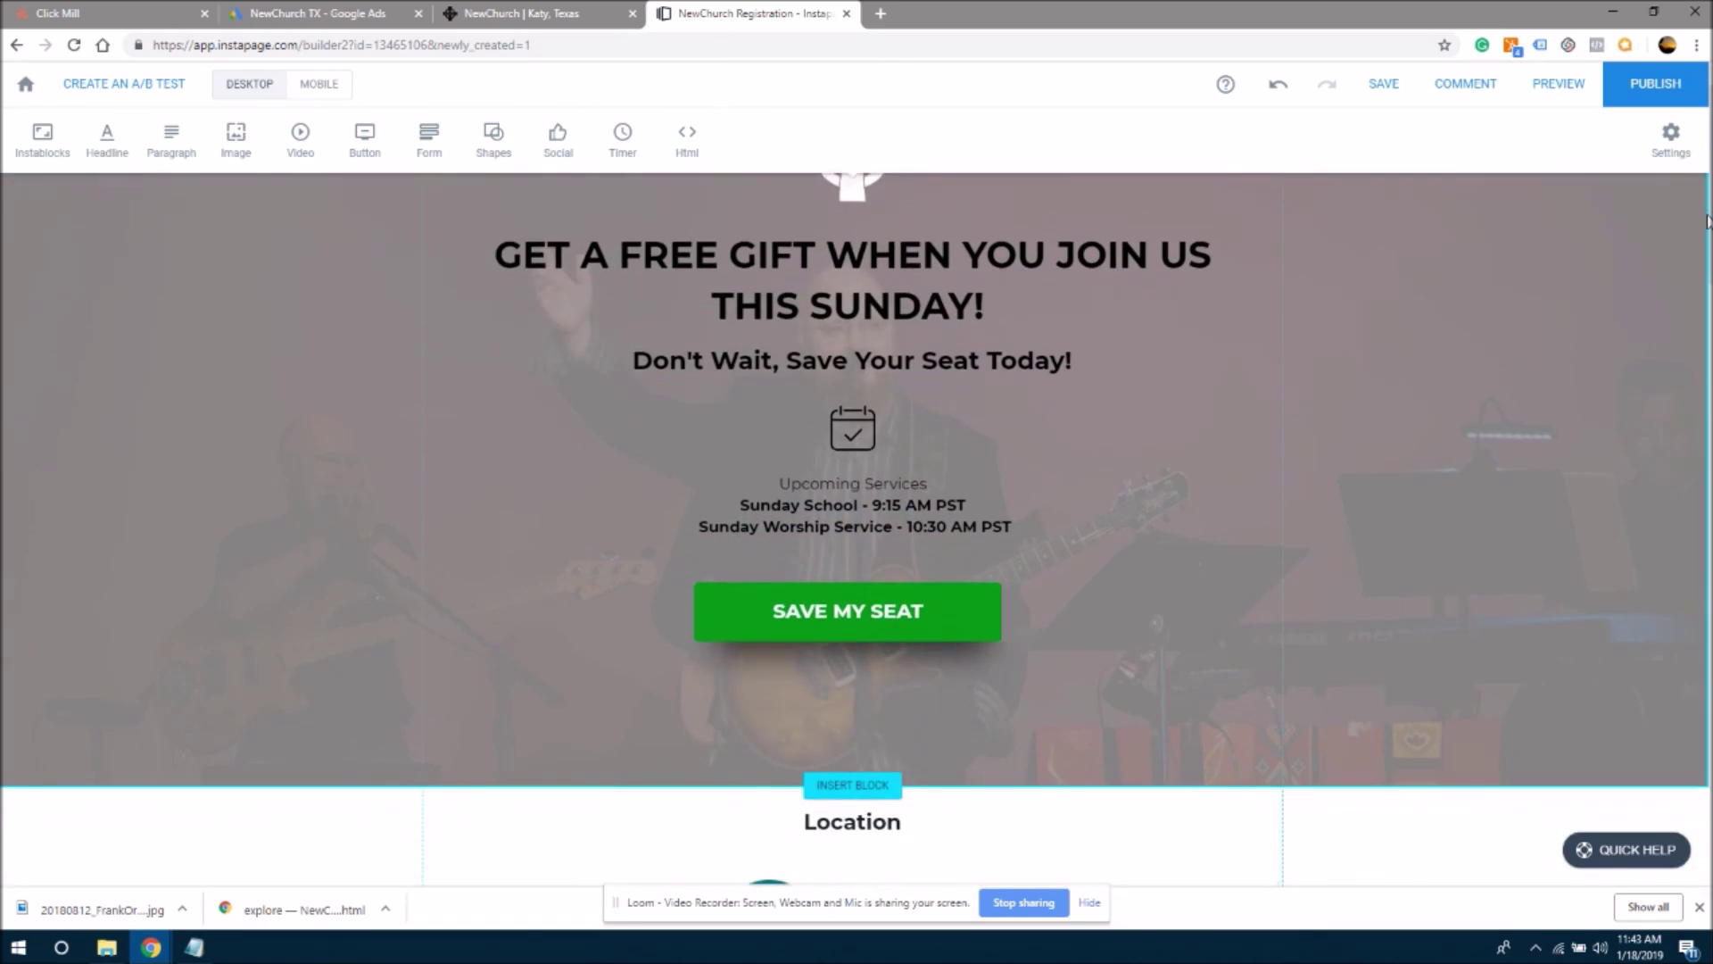
pyautogui.scroll(1, 1707, 221)
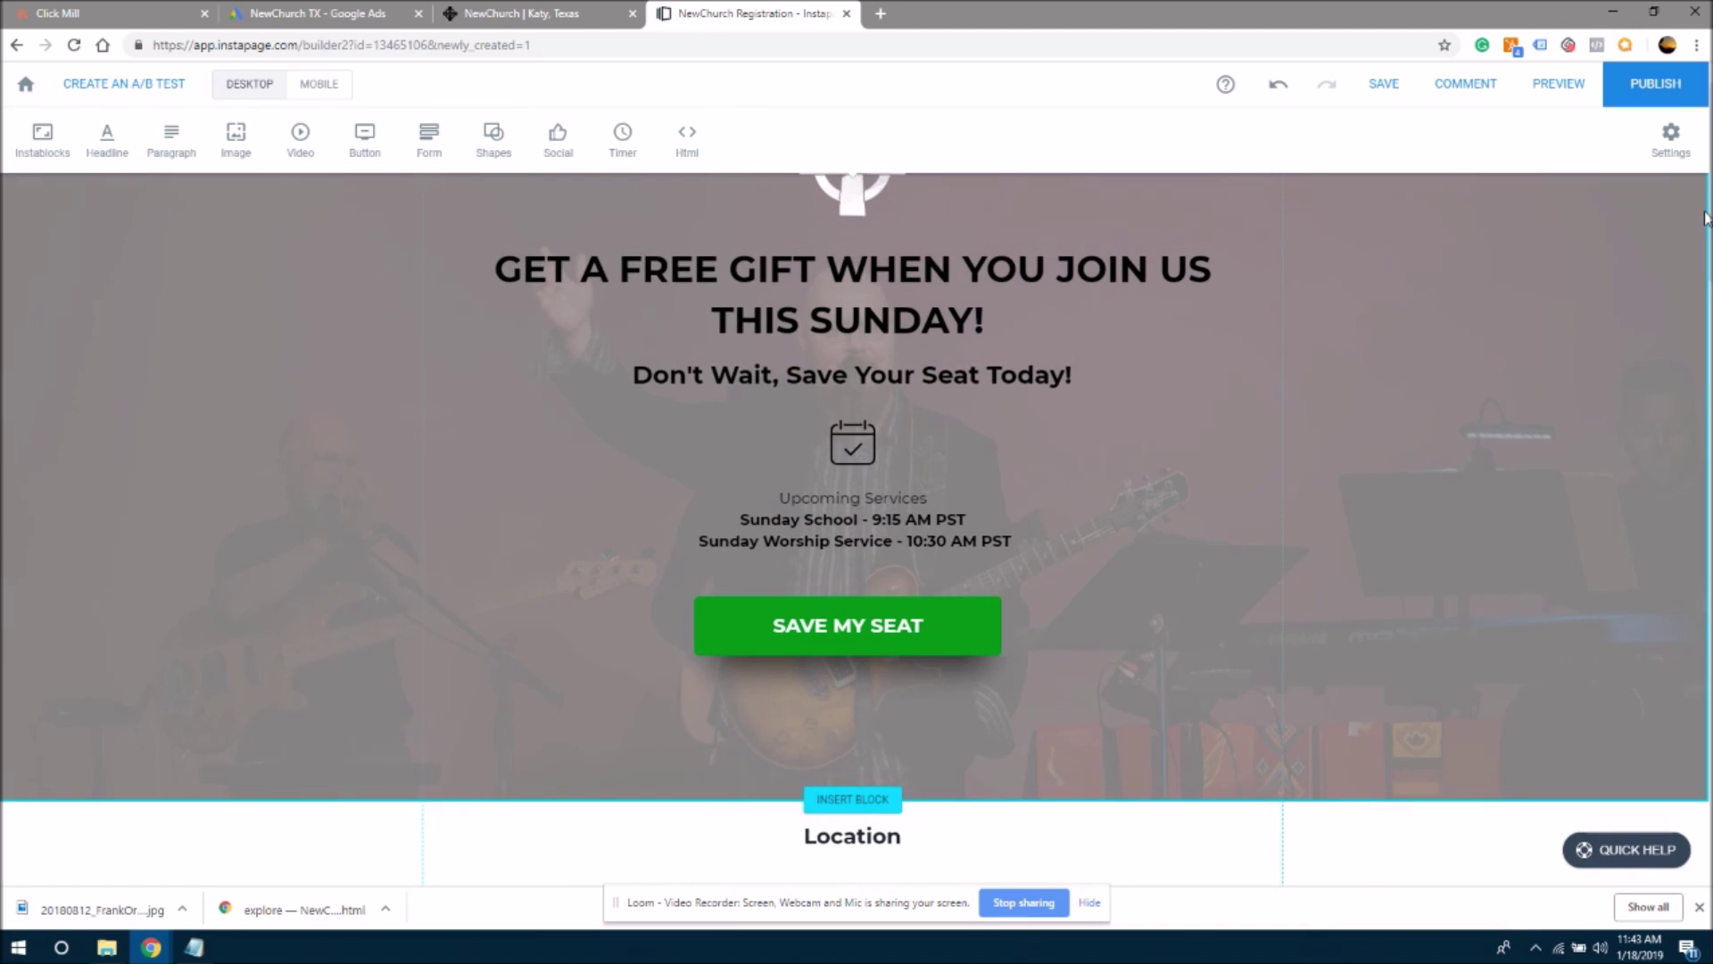
pyautogui.scroll(1, 1704, 214)
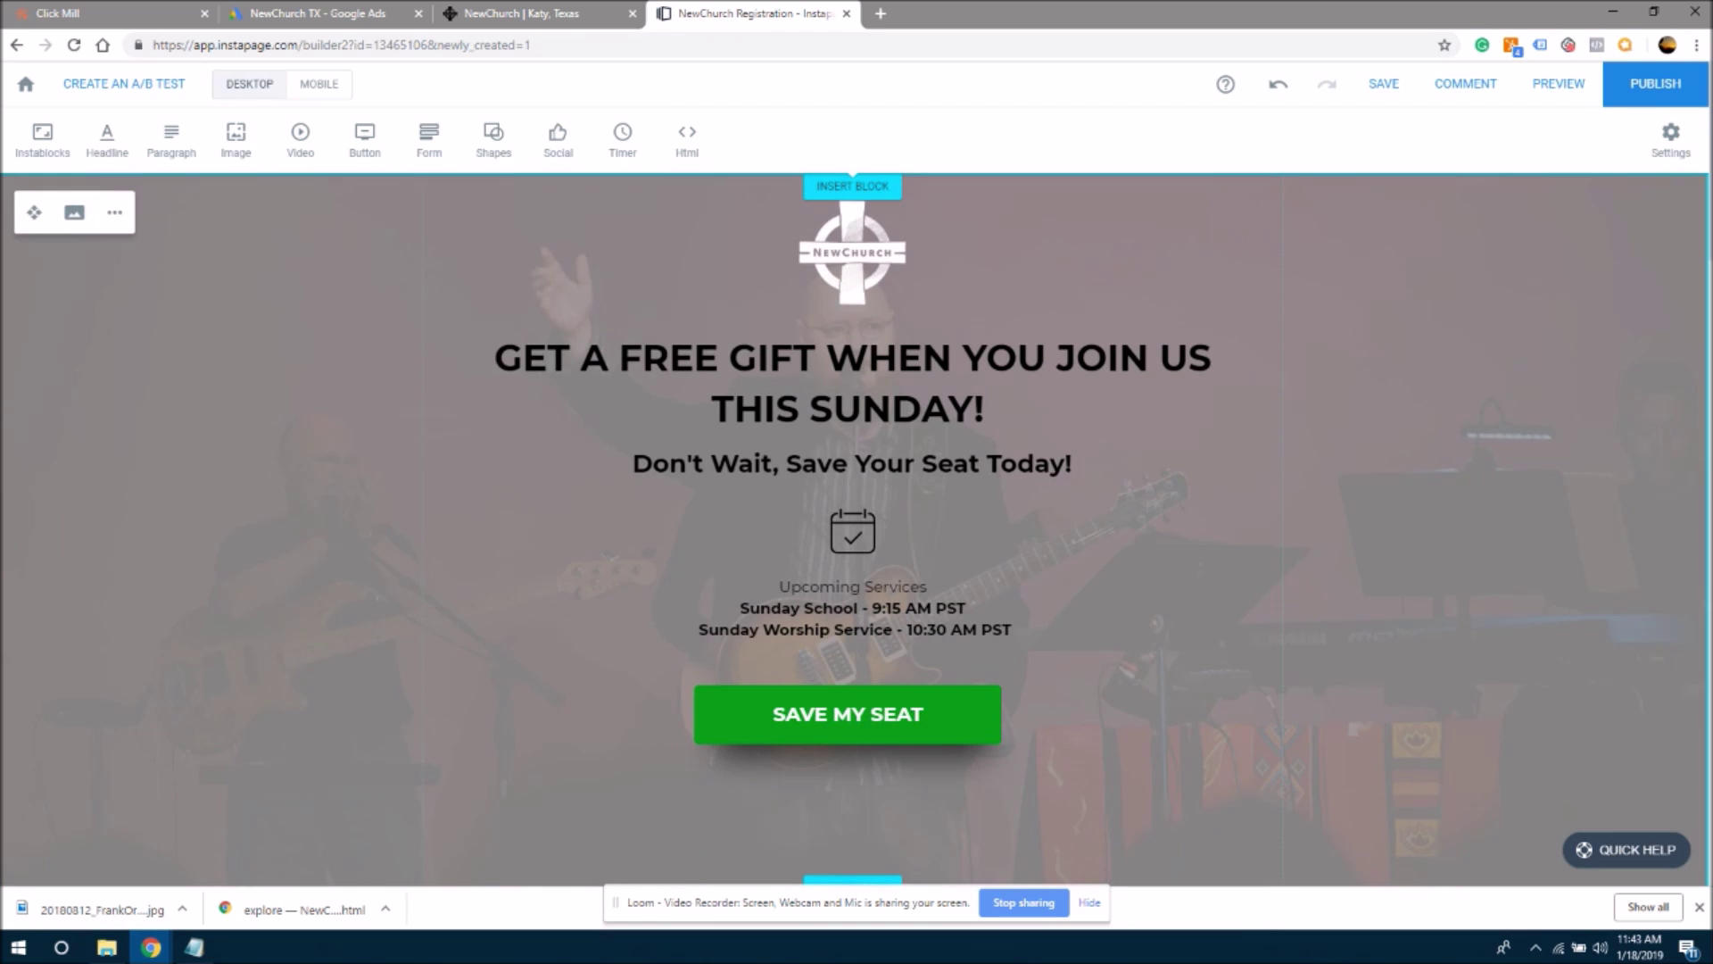
pyautogui.scroll(-6, 1690, 222)
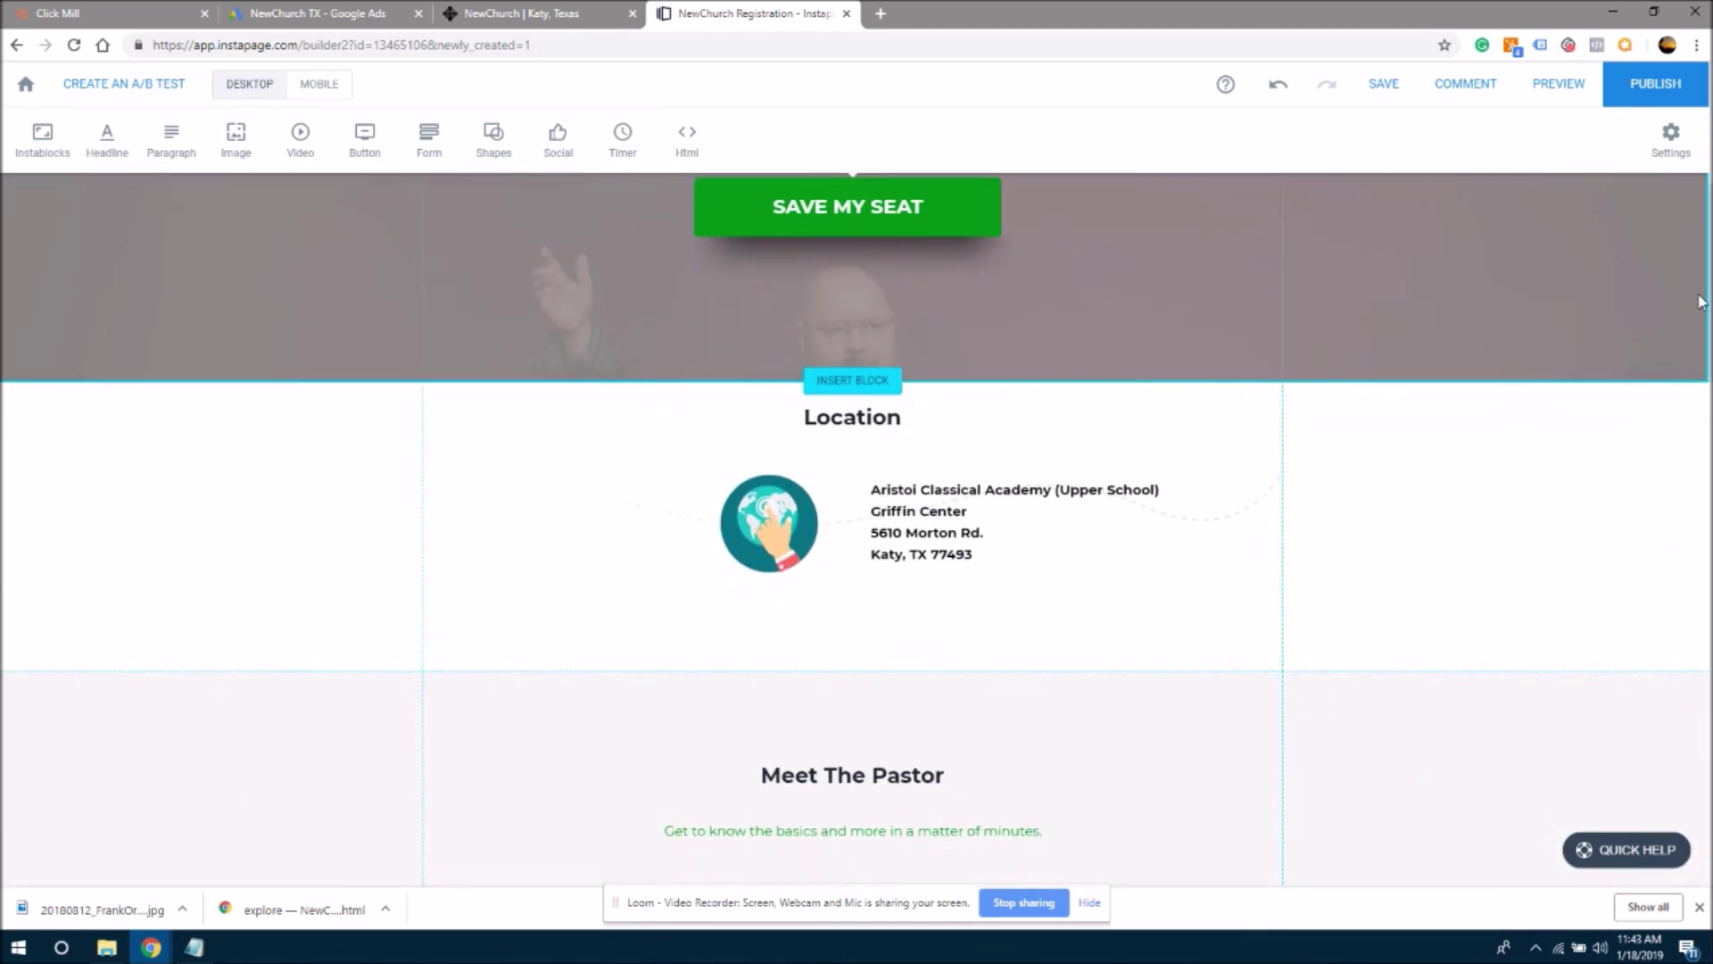
pyautogui.scroll(3, 1691, 222)
pyautogui.scroll(3, 1690, 222)
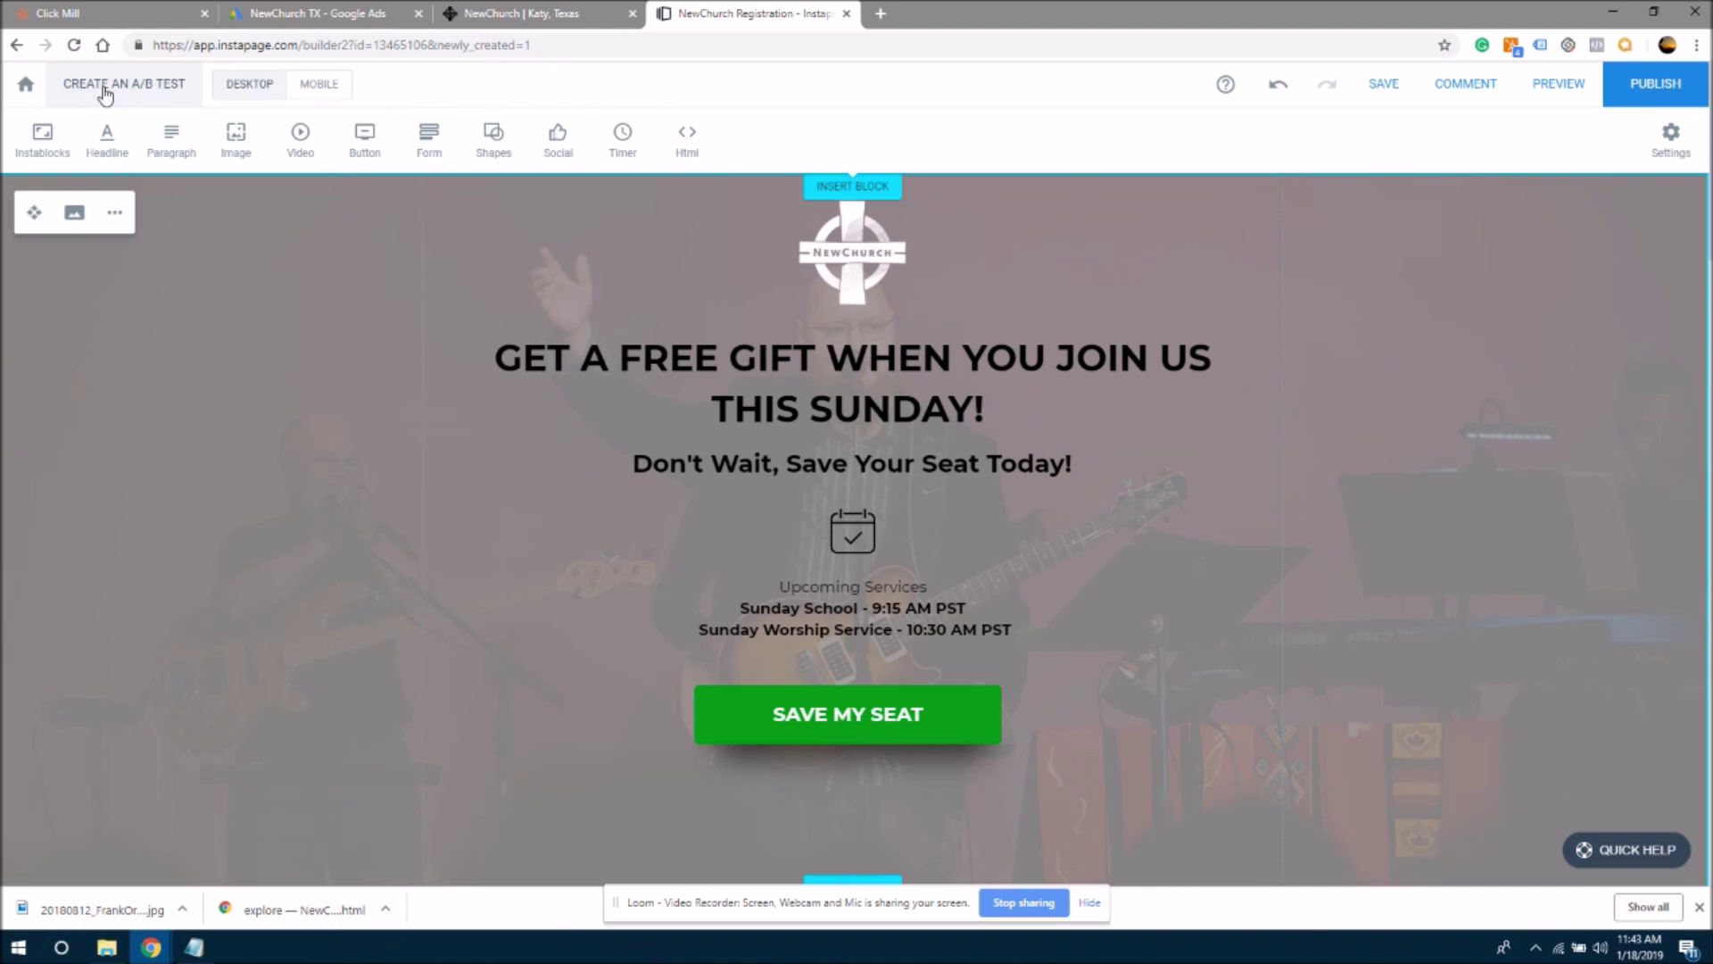
# - Create an A/B test for the registration page and add a new variation
pyautogui.click(106, 89)
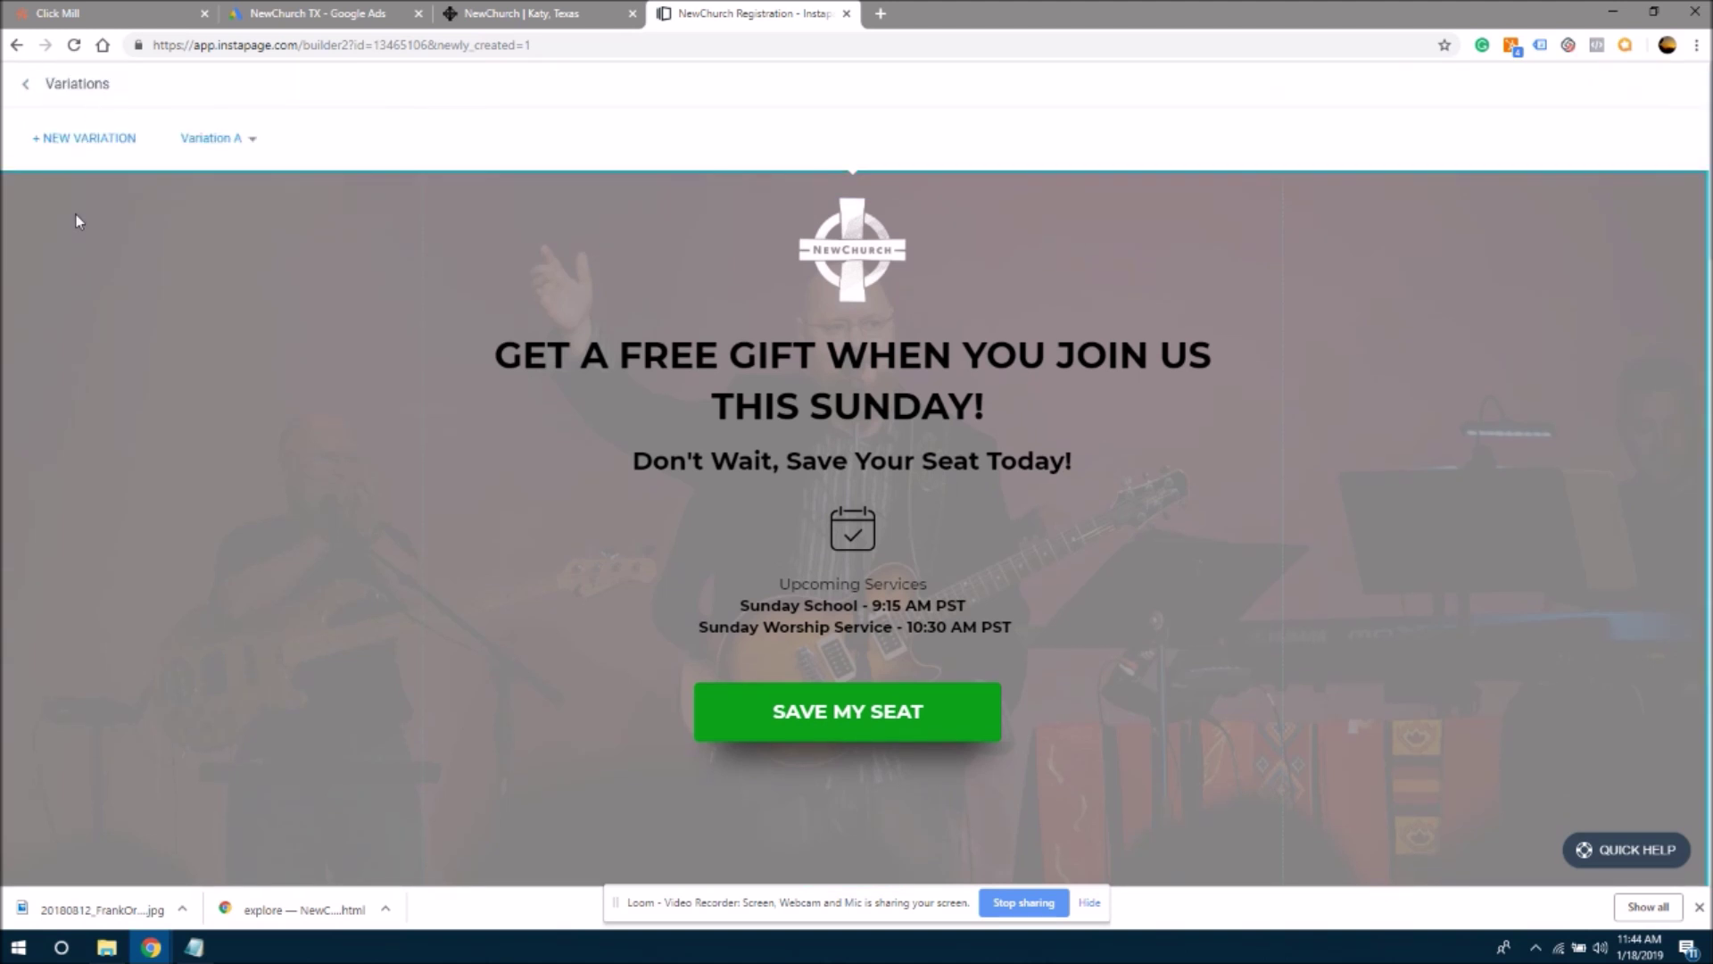
pyautogui.click(78, 143)
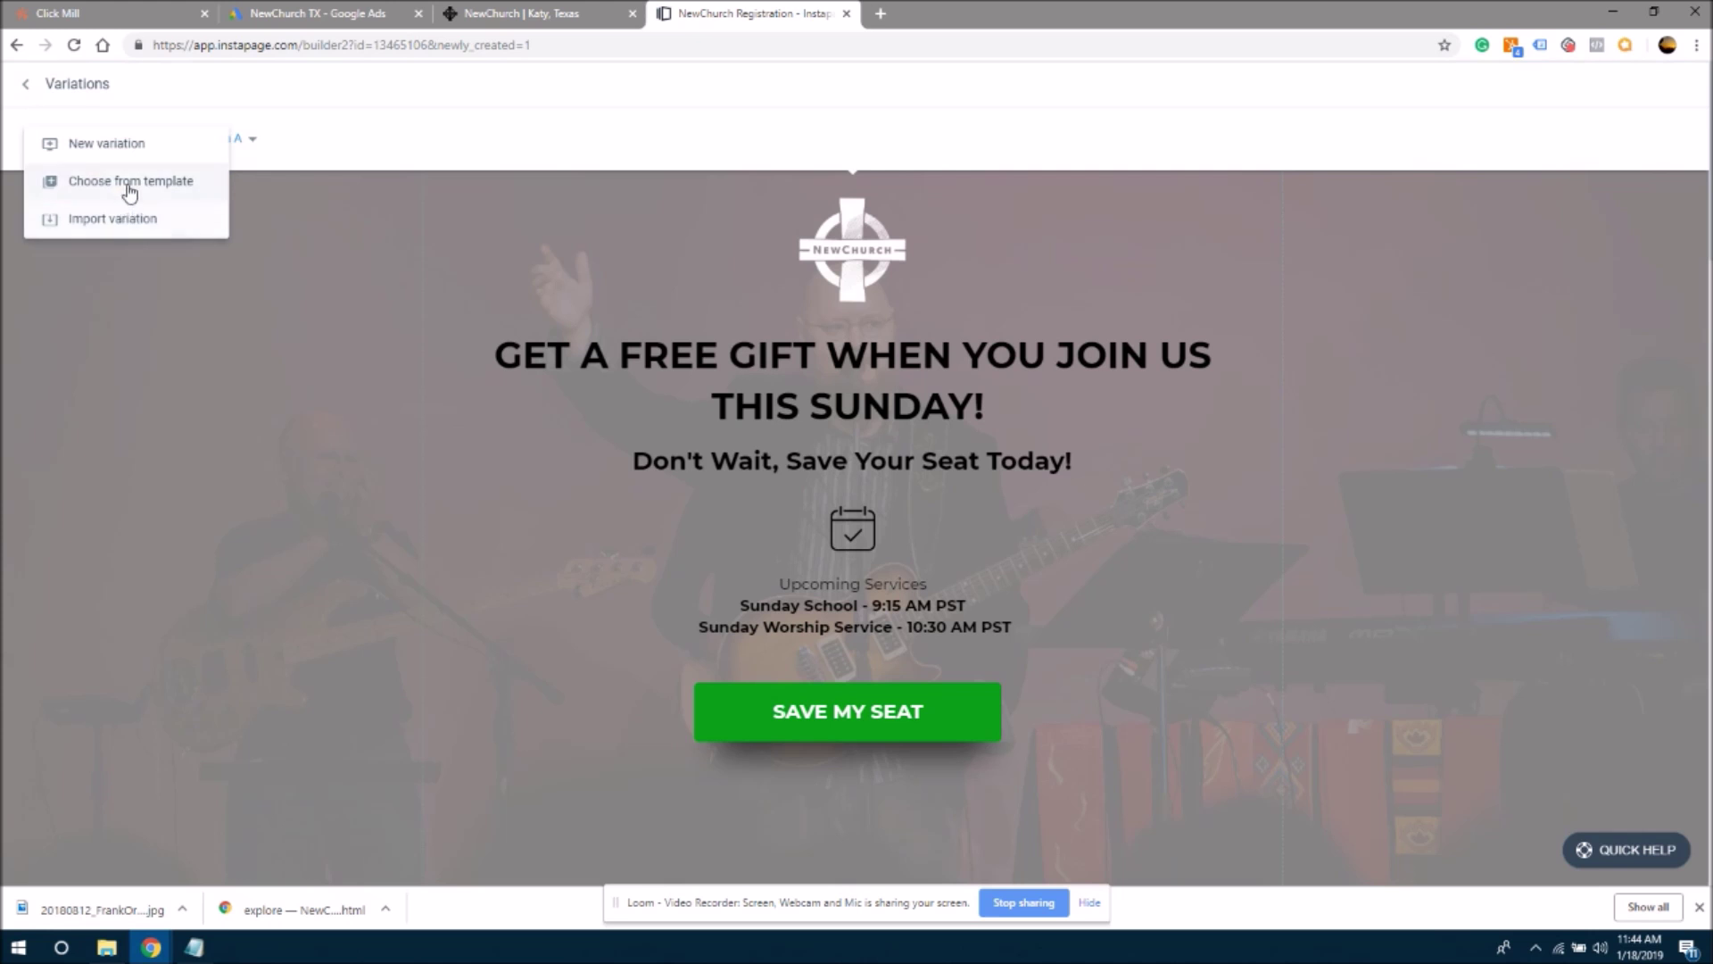
pyautogui.click(134, 150)
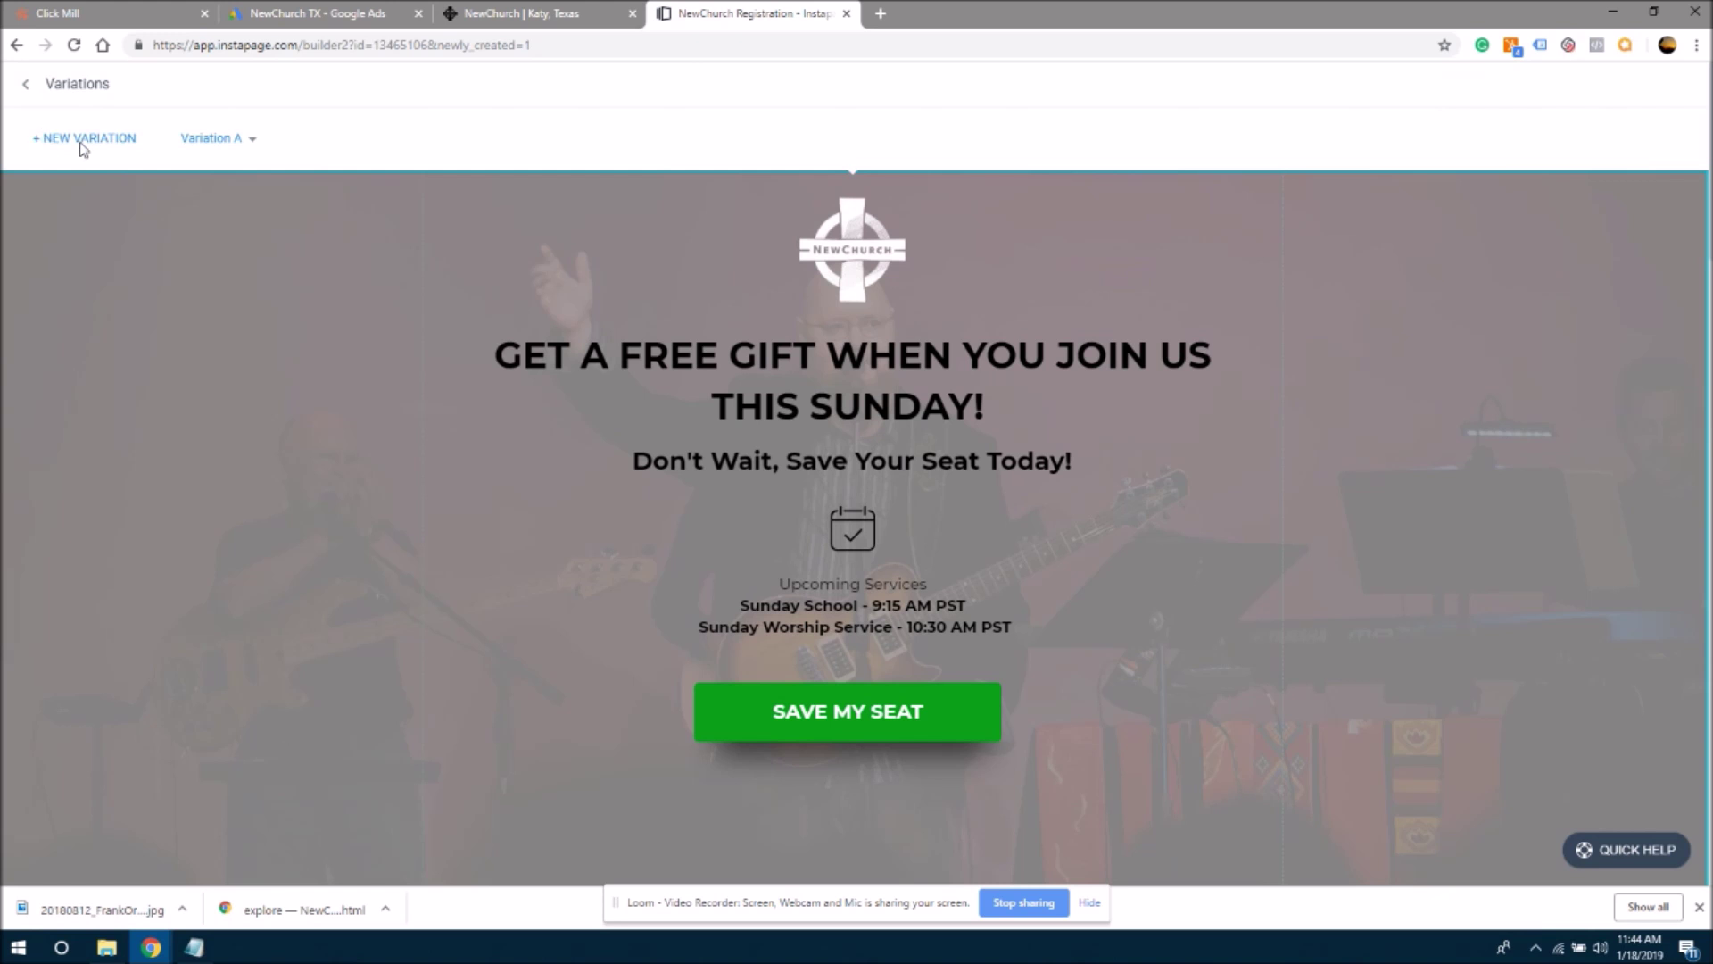
pyautogui.click(235, 136)
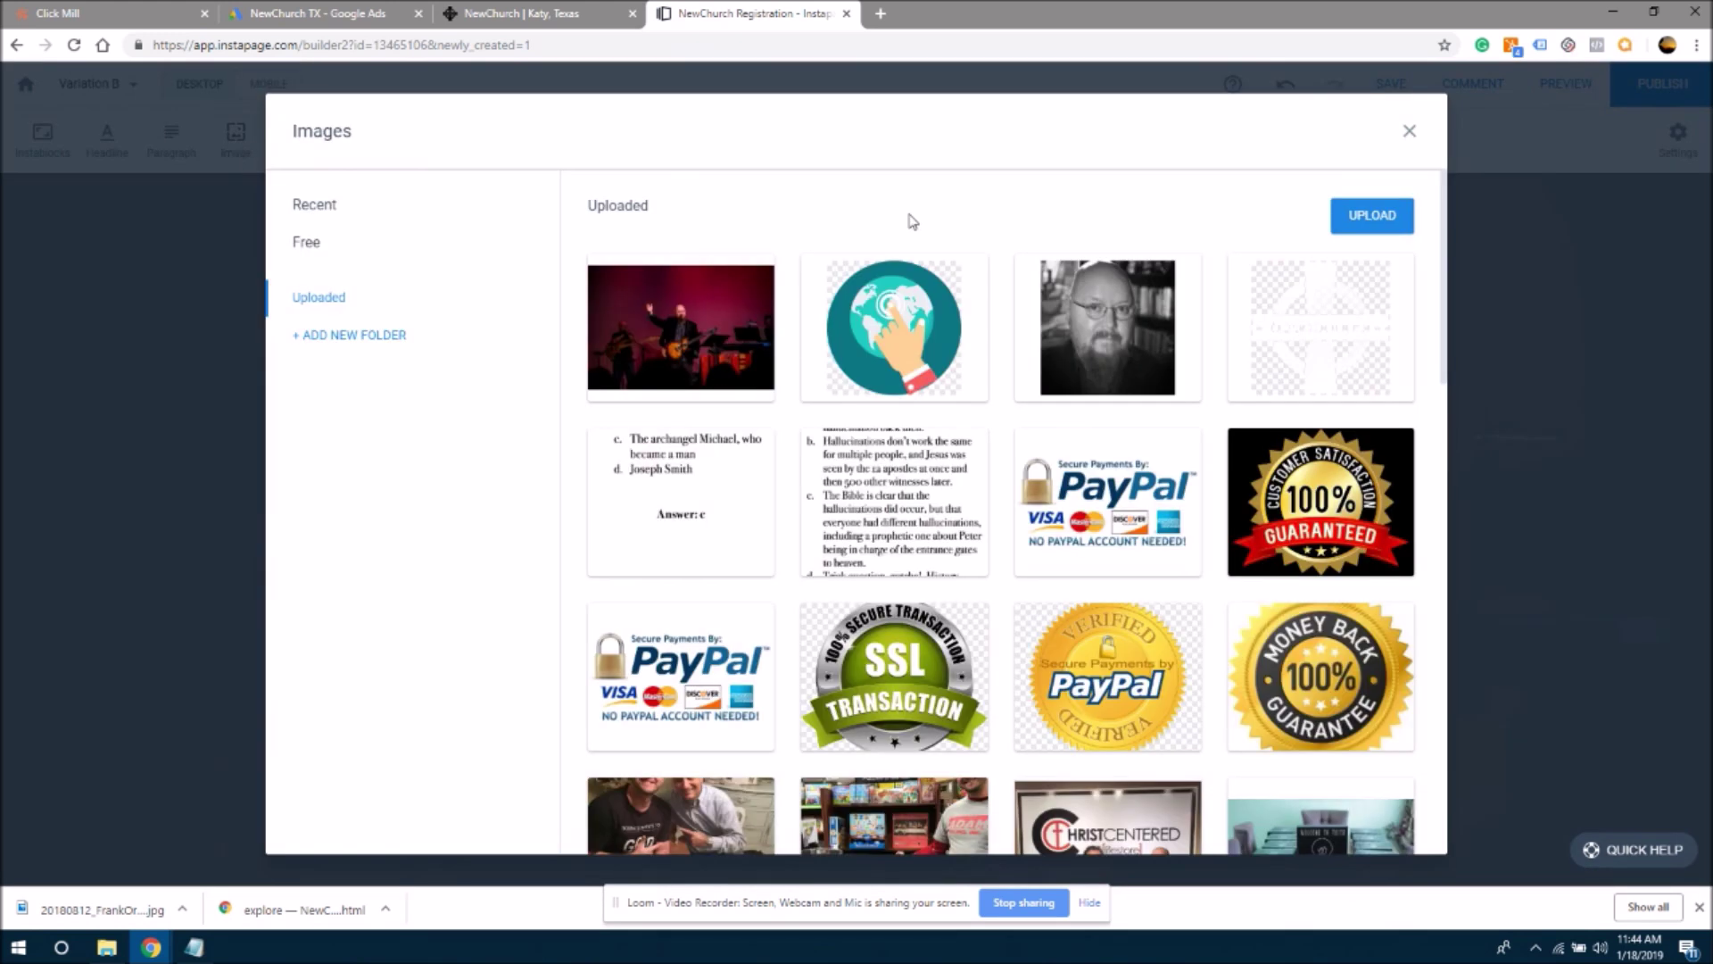
# - Close the image library, undo the stray placeholder headline, and return to editing Variation B
pyautogui.click(1410, 132)
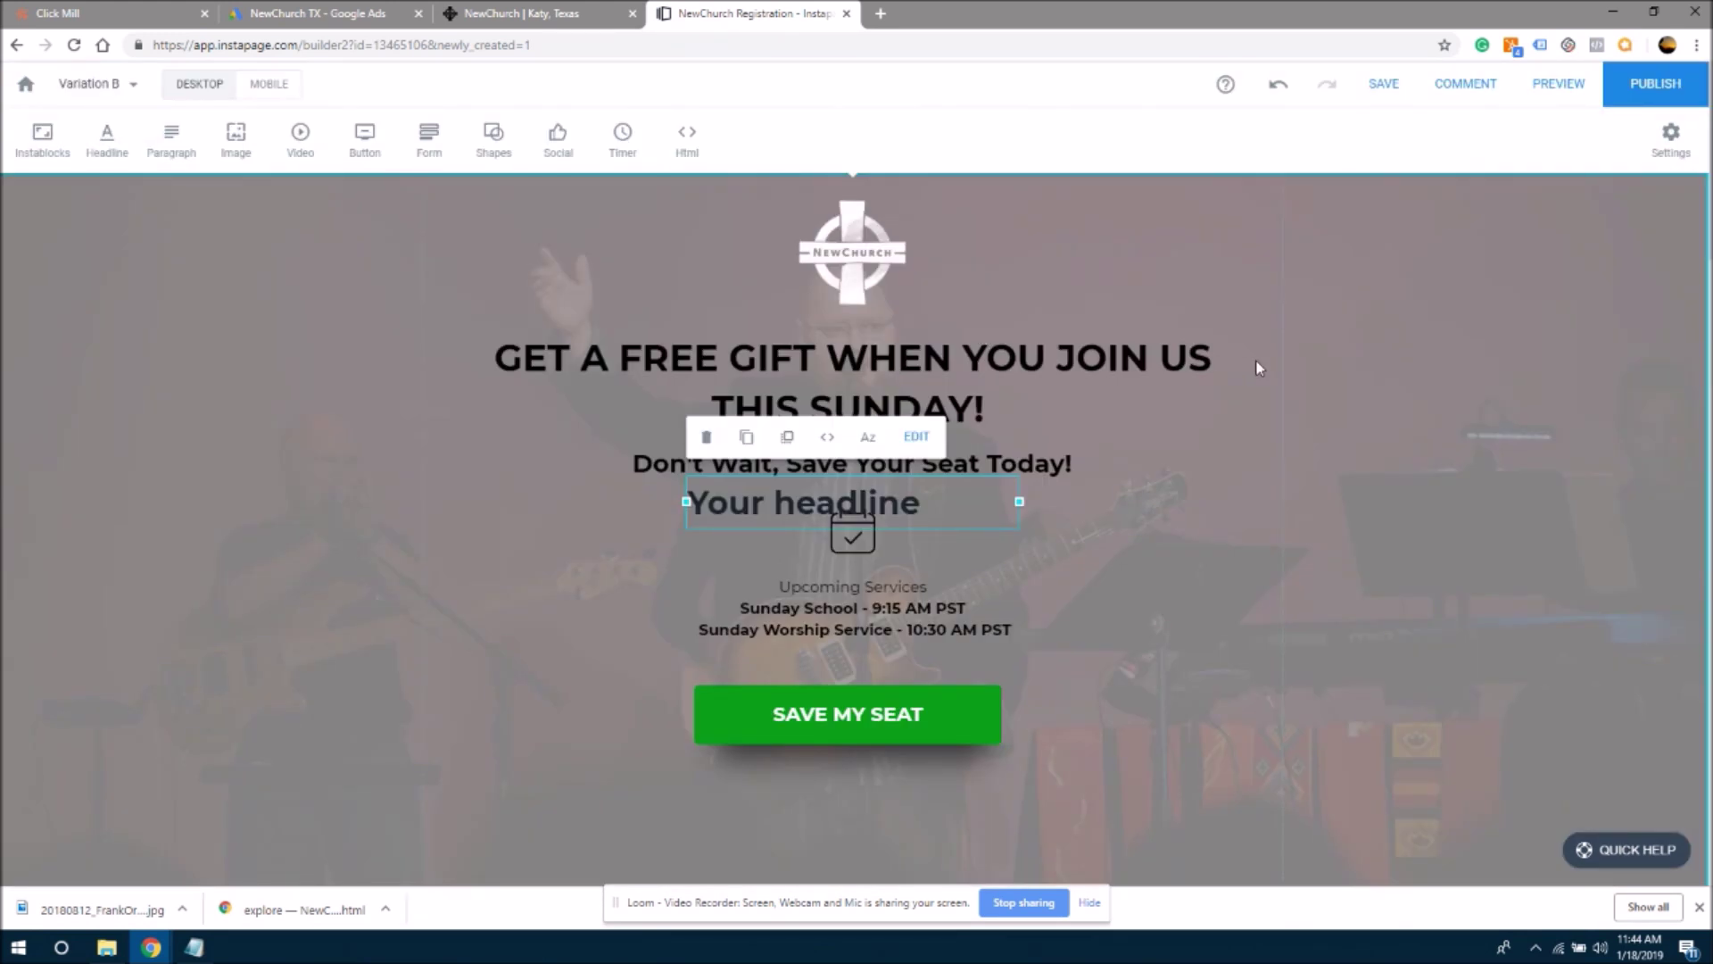
pyautogui.click(1288, 414)
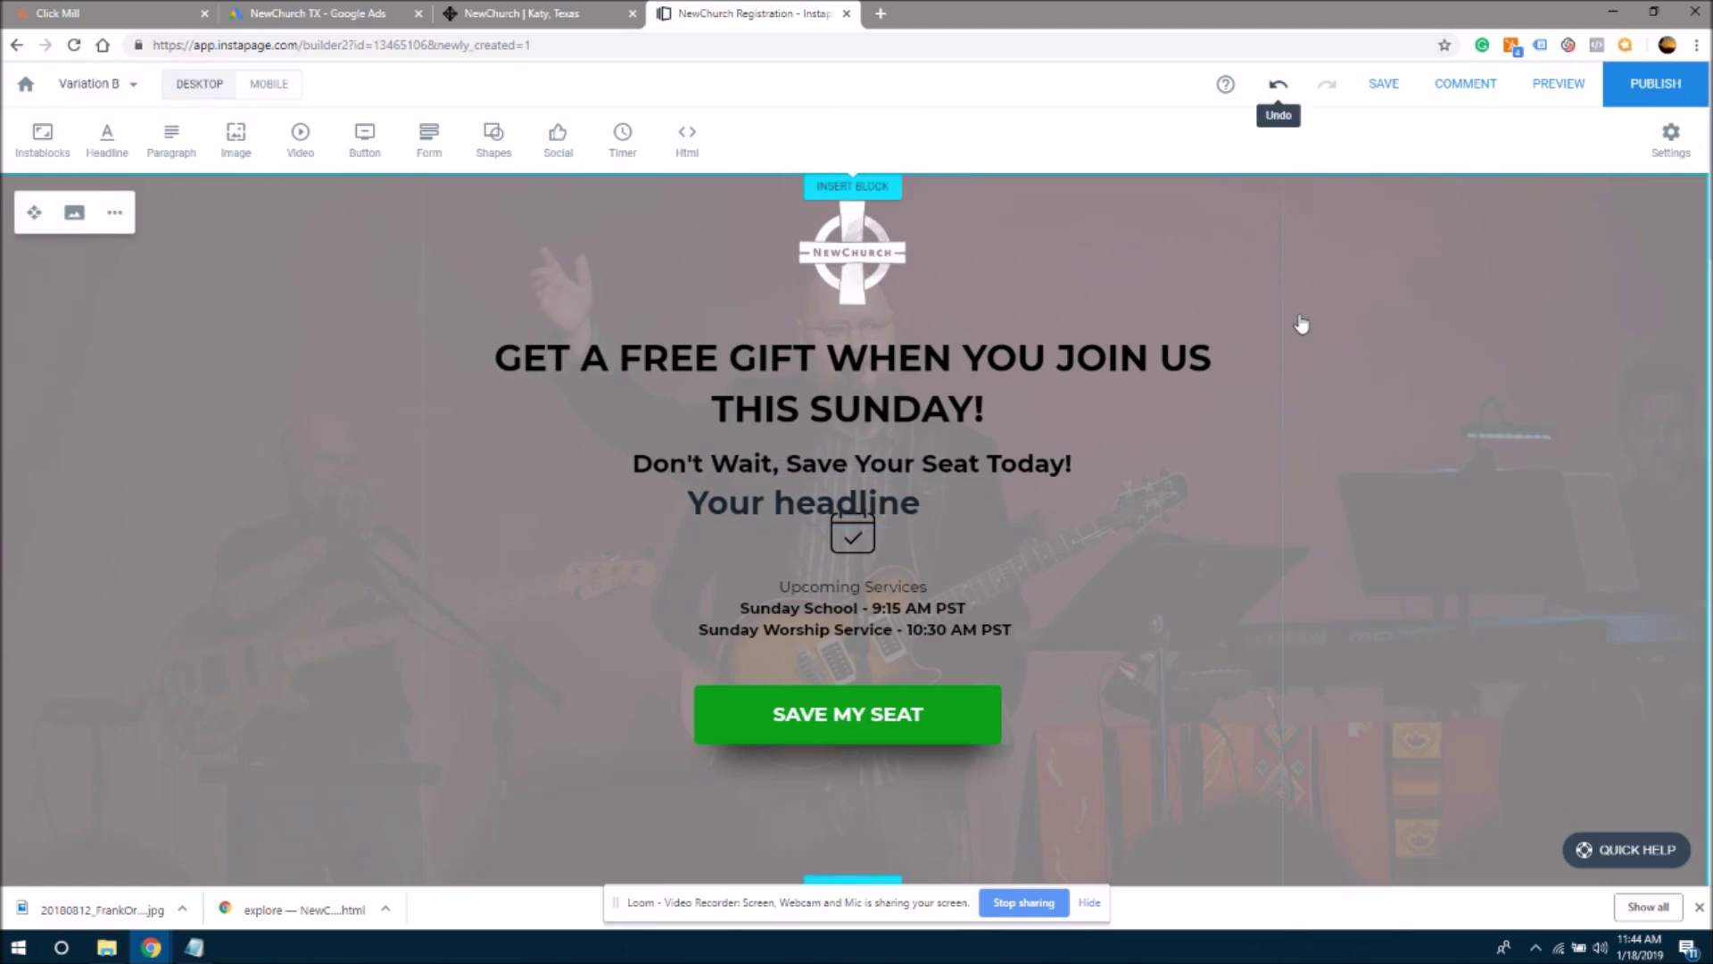
pyautogui.hotkey('ctrl', 'z')
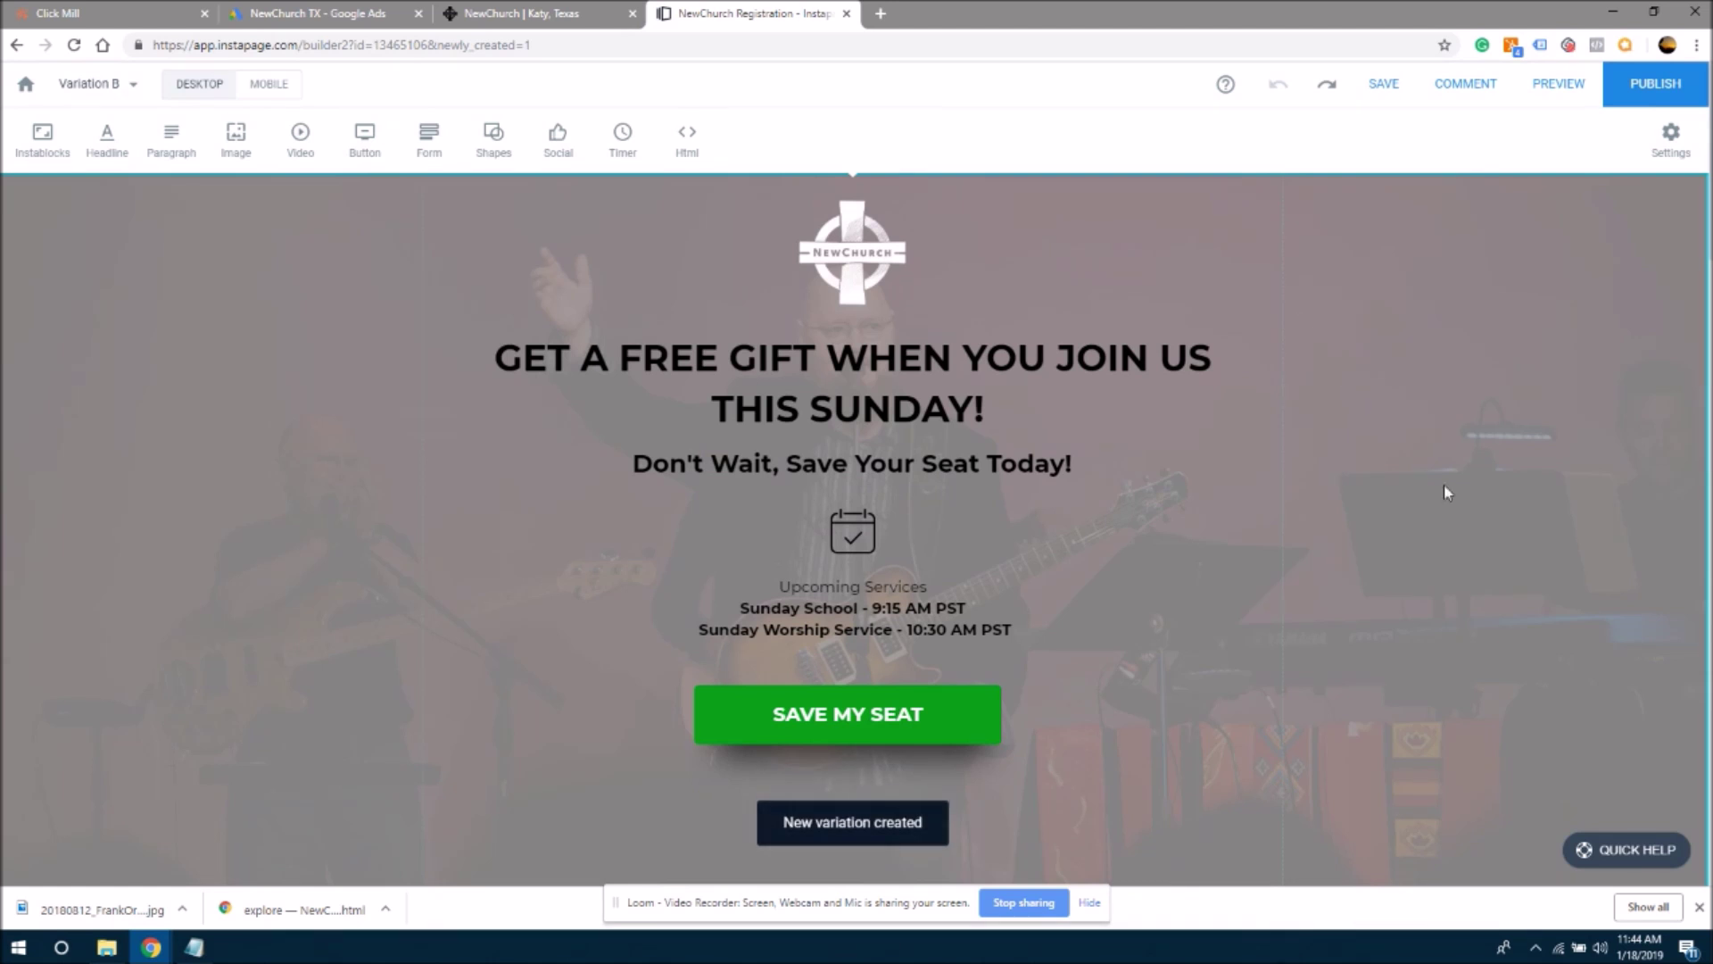
pyautogui.scroll(-2, 1700, 216)
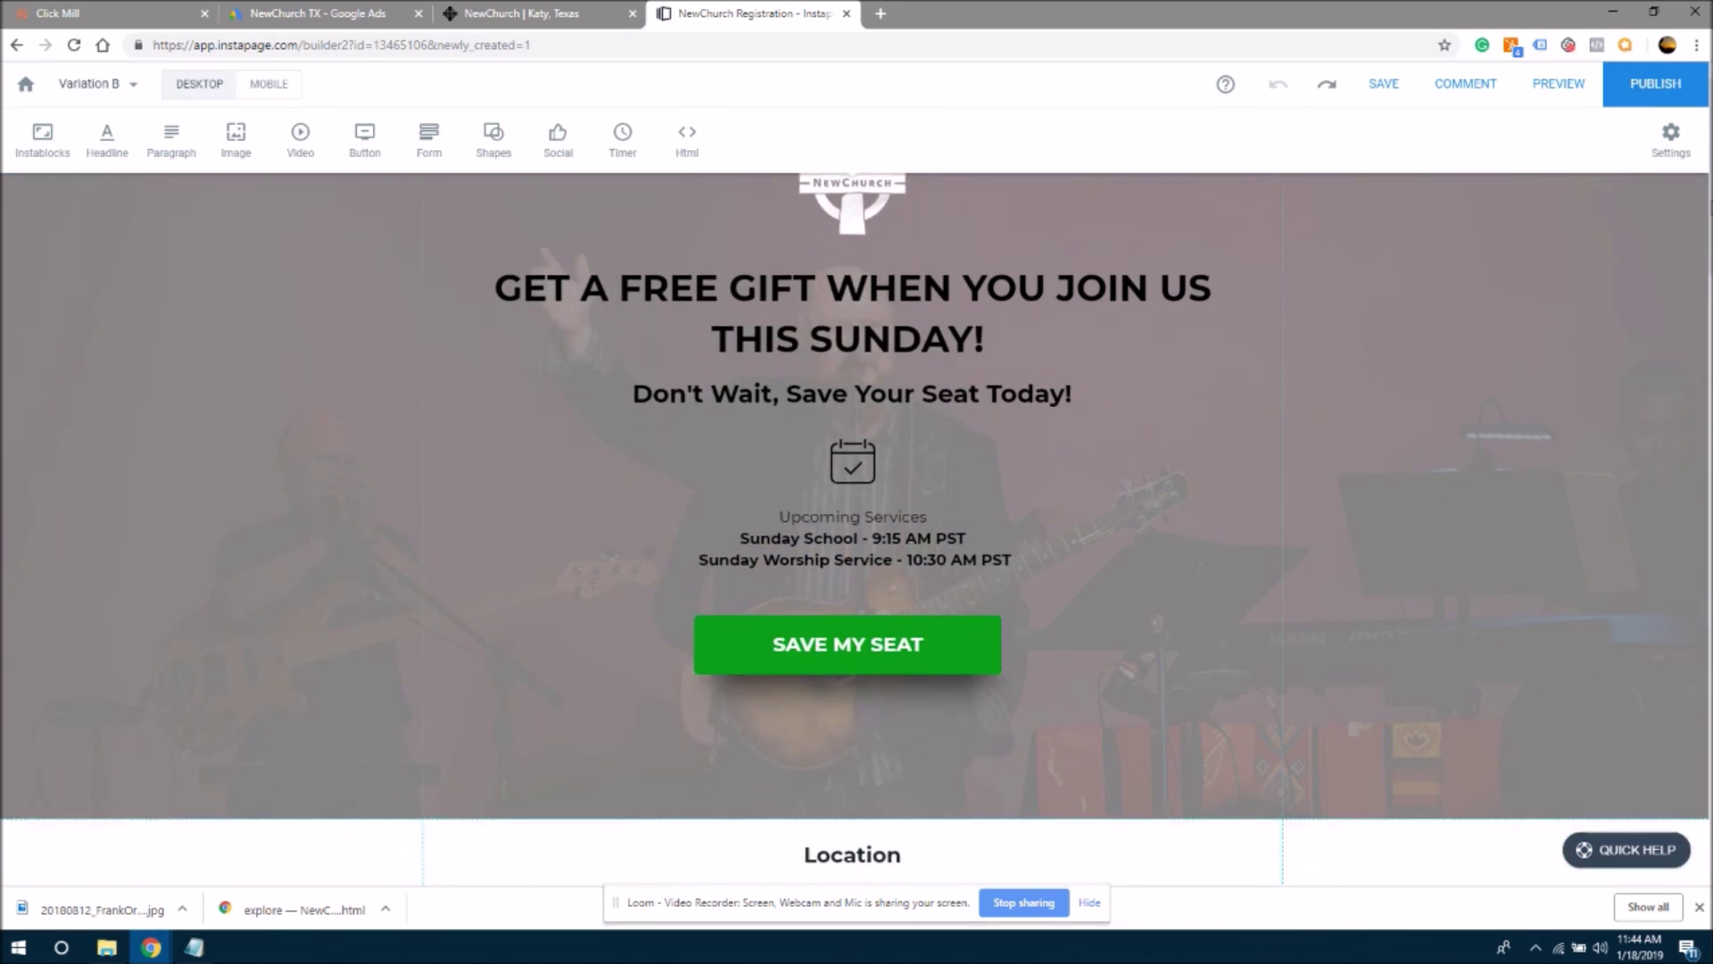
pyautogui.click(131, 83)
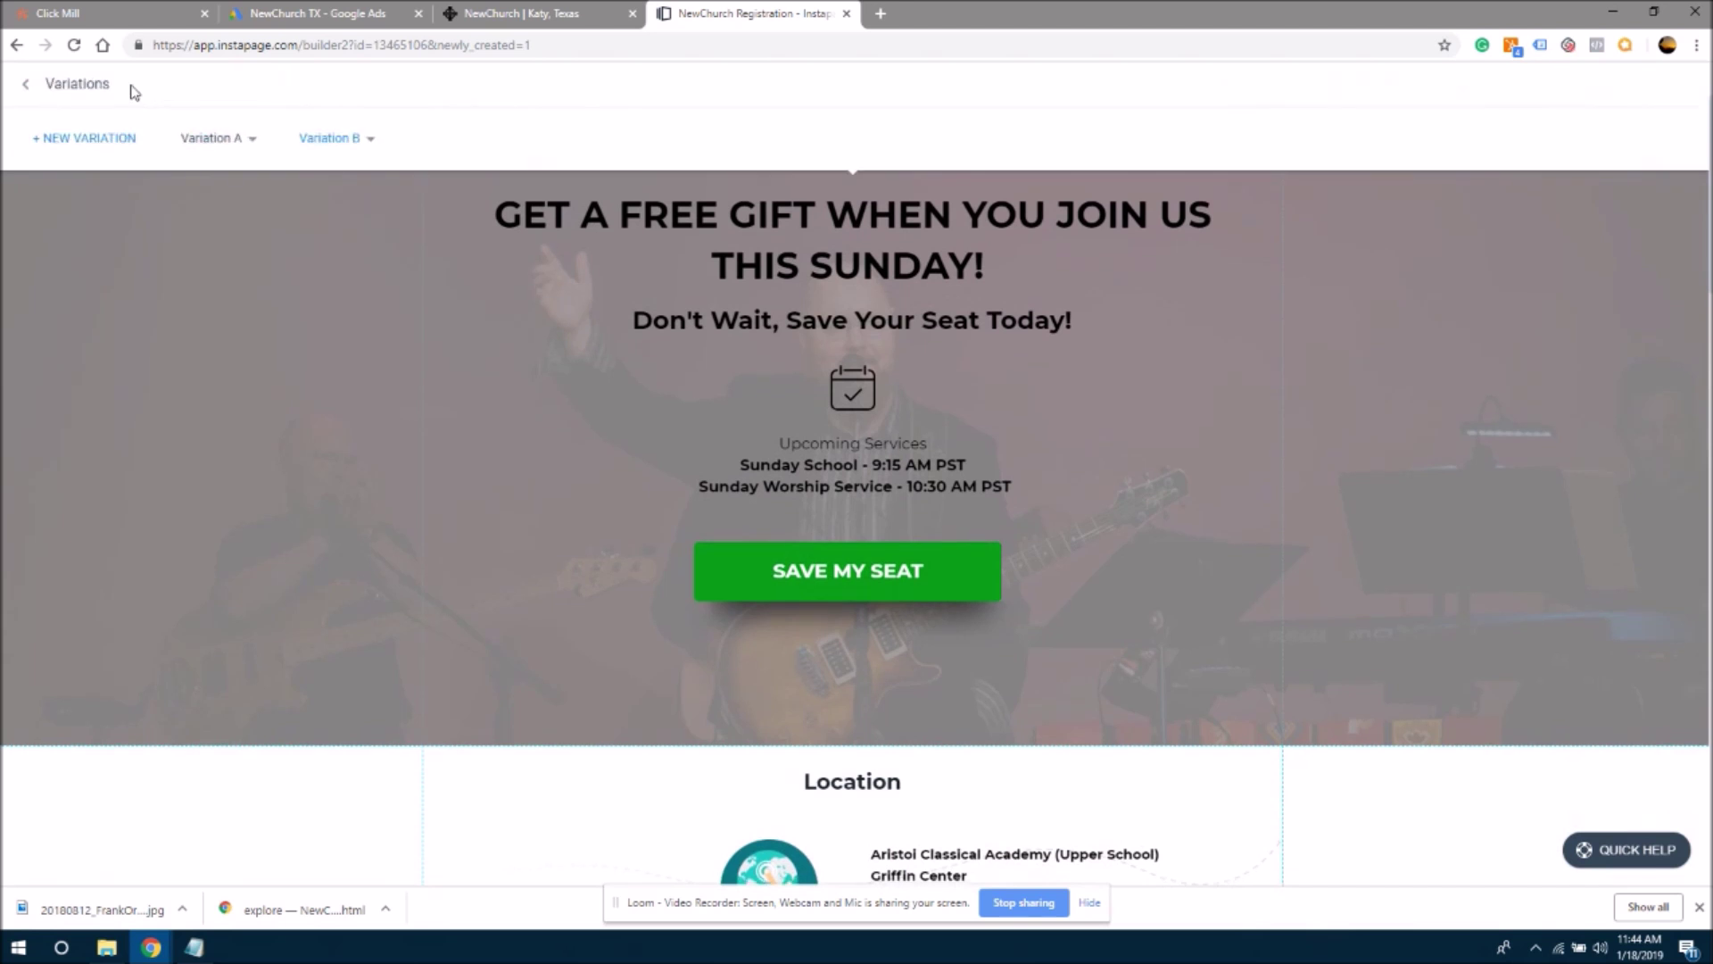
pyautogui.click(24, 86)
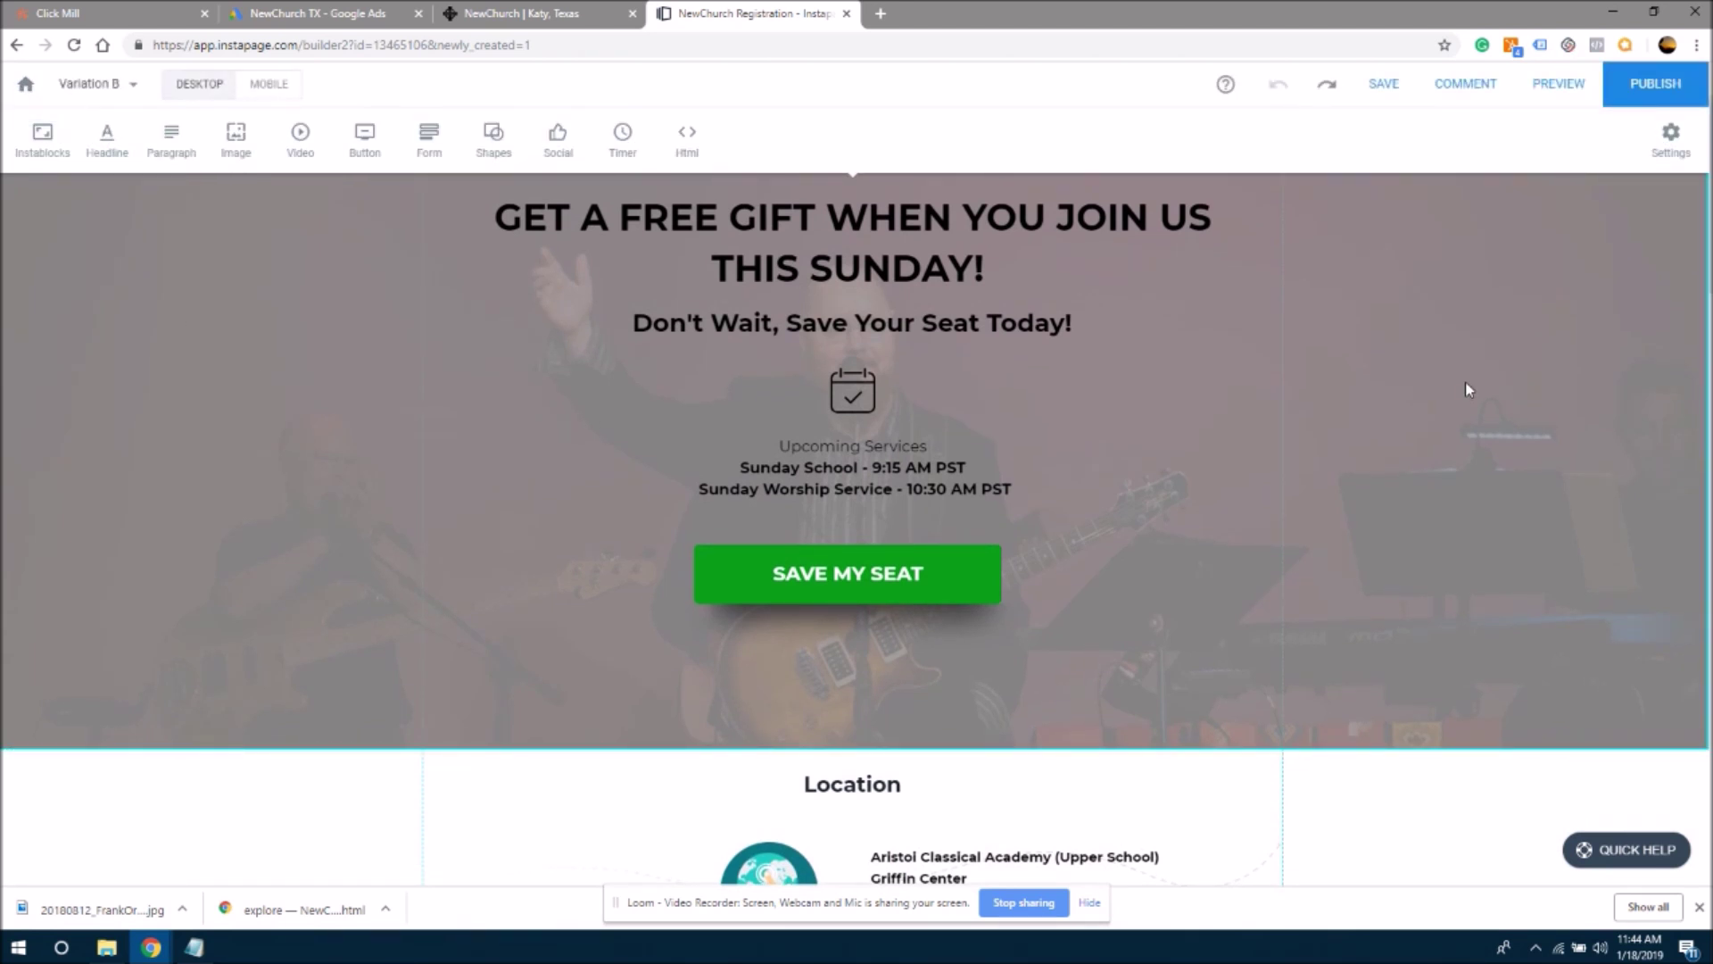
pyautogui.scroll(2, 1702, 259)
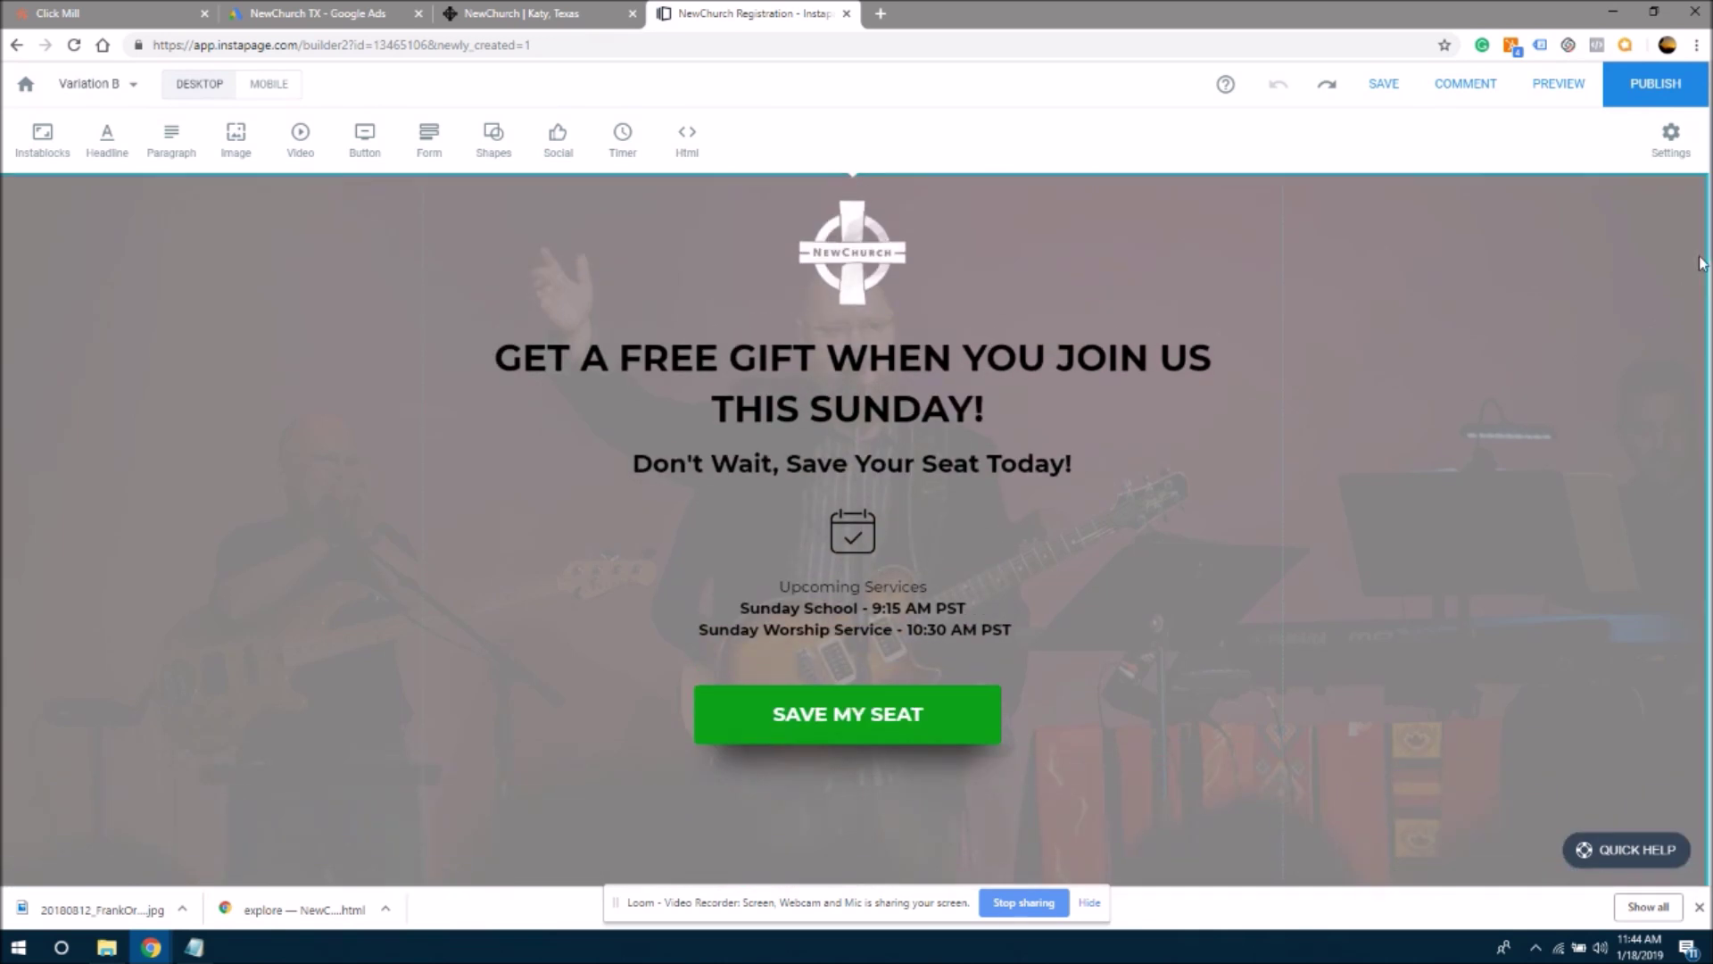
# - Change the SAVE MY SEAT button colour from green to dark red #a60a00, matching the church website
pyautogui.click(945, 719)
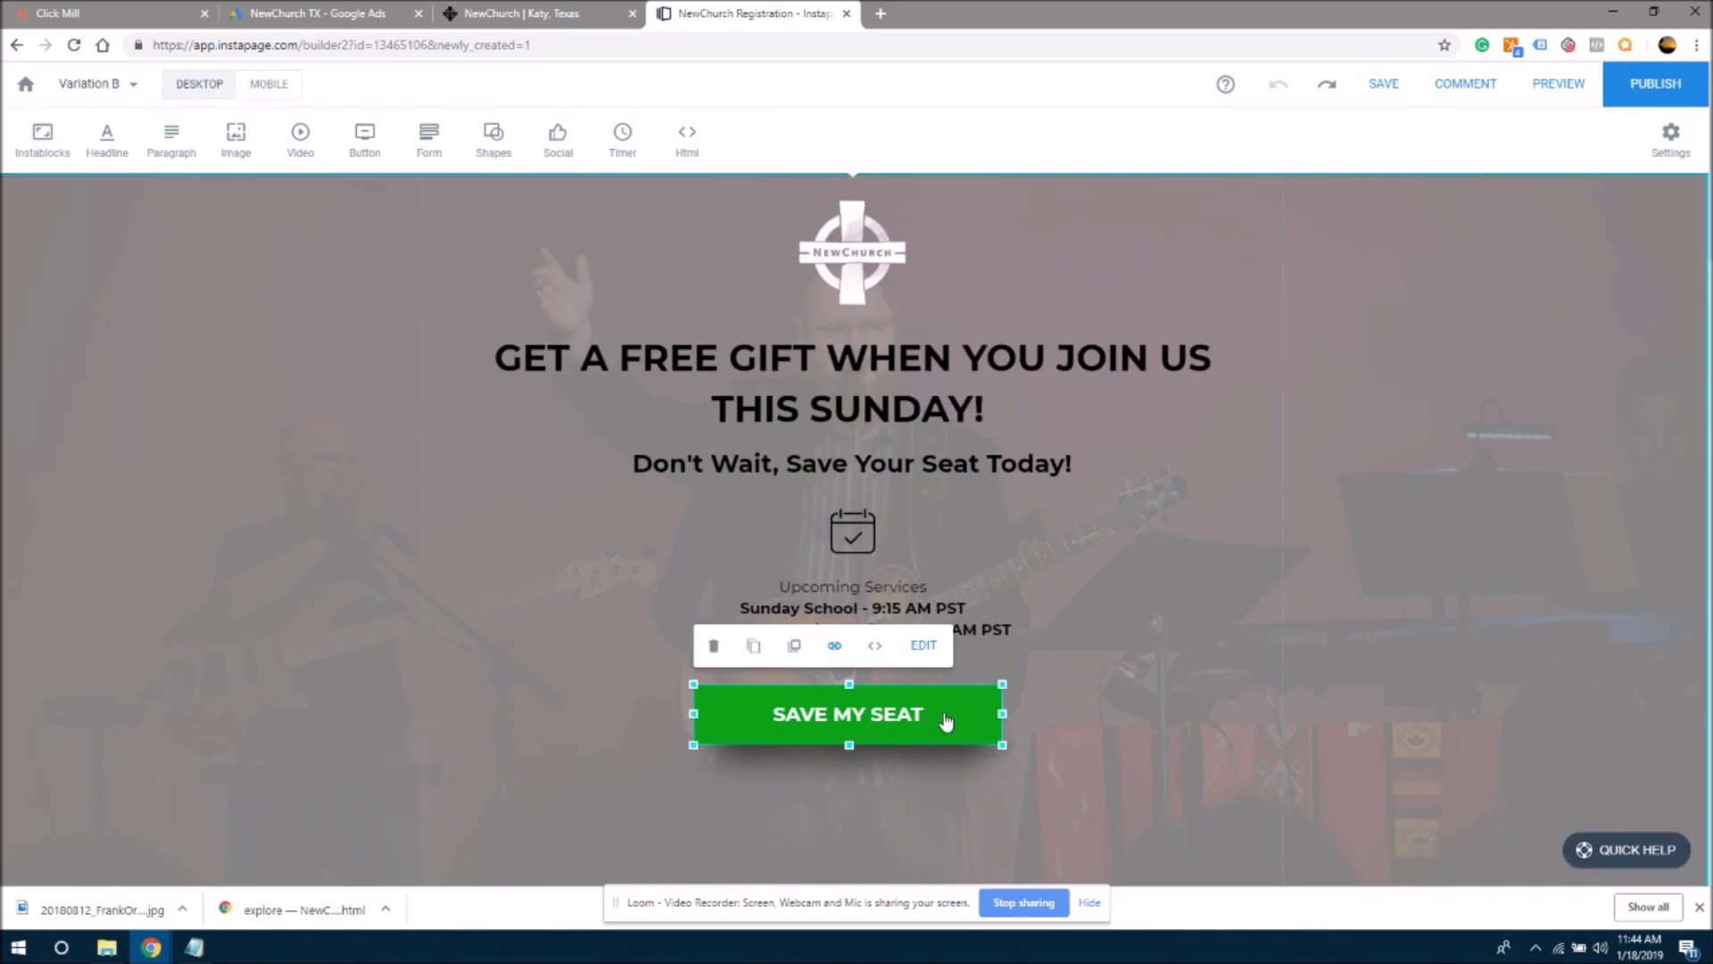
pyautogui.click(924, 645)
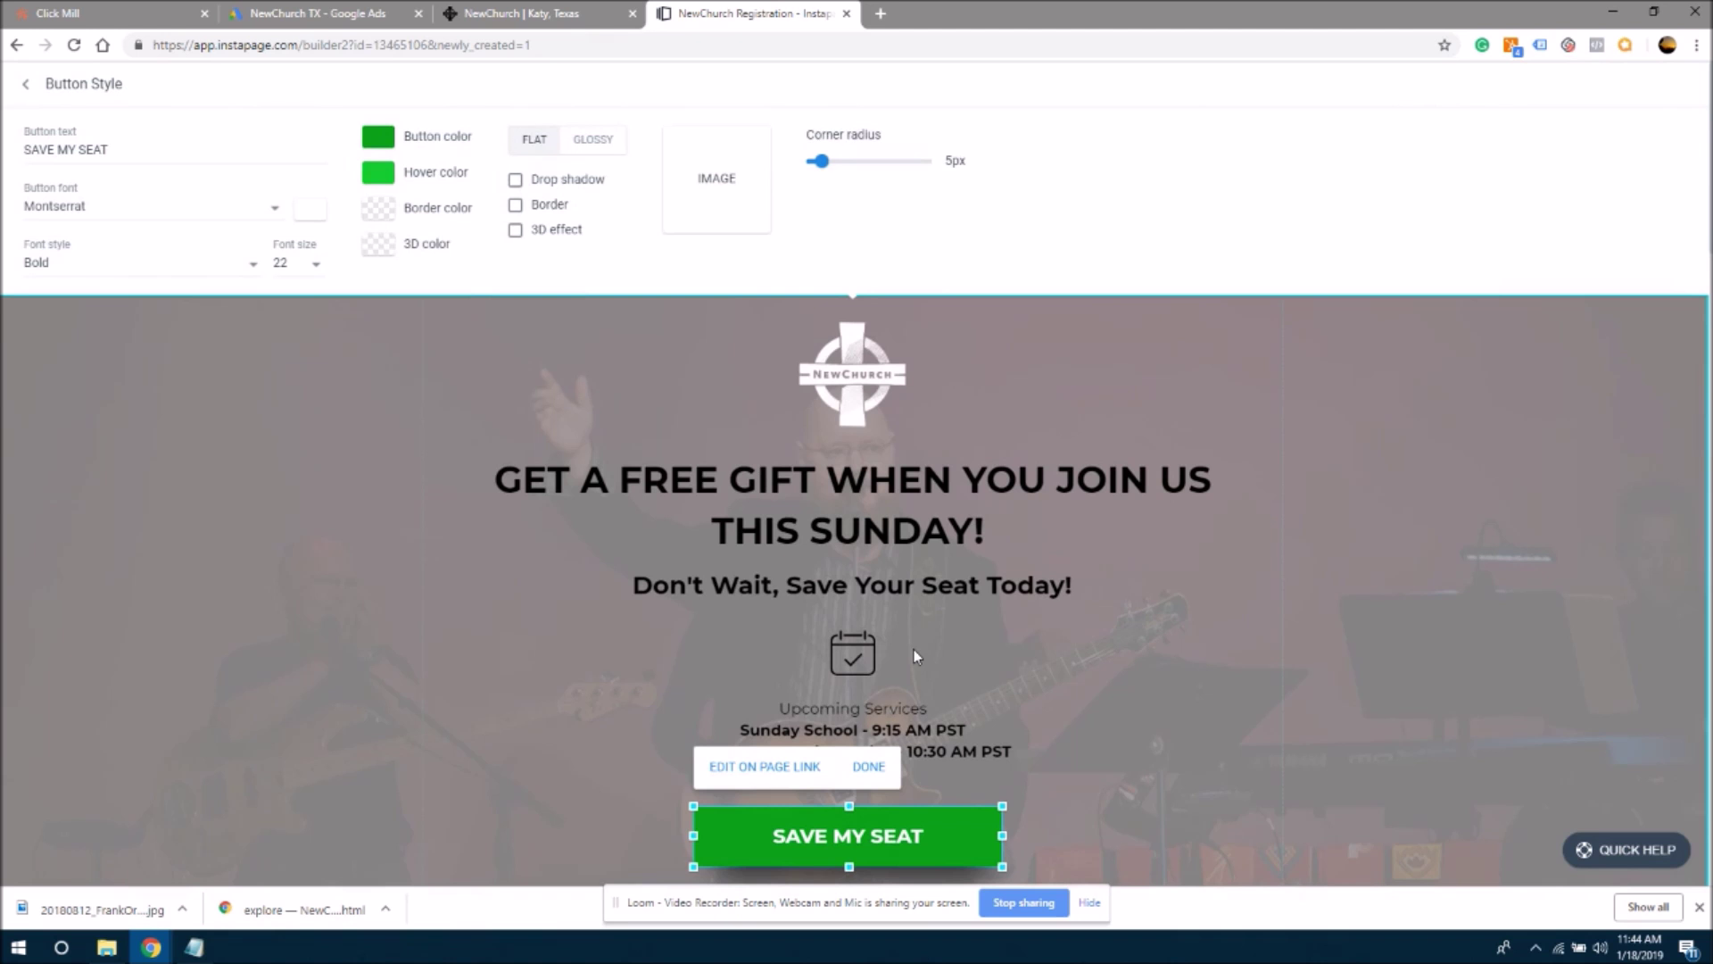
pyautogui.click(409, 135)
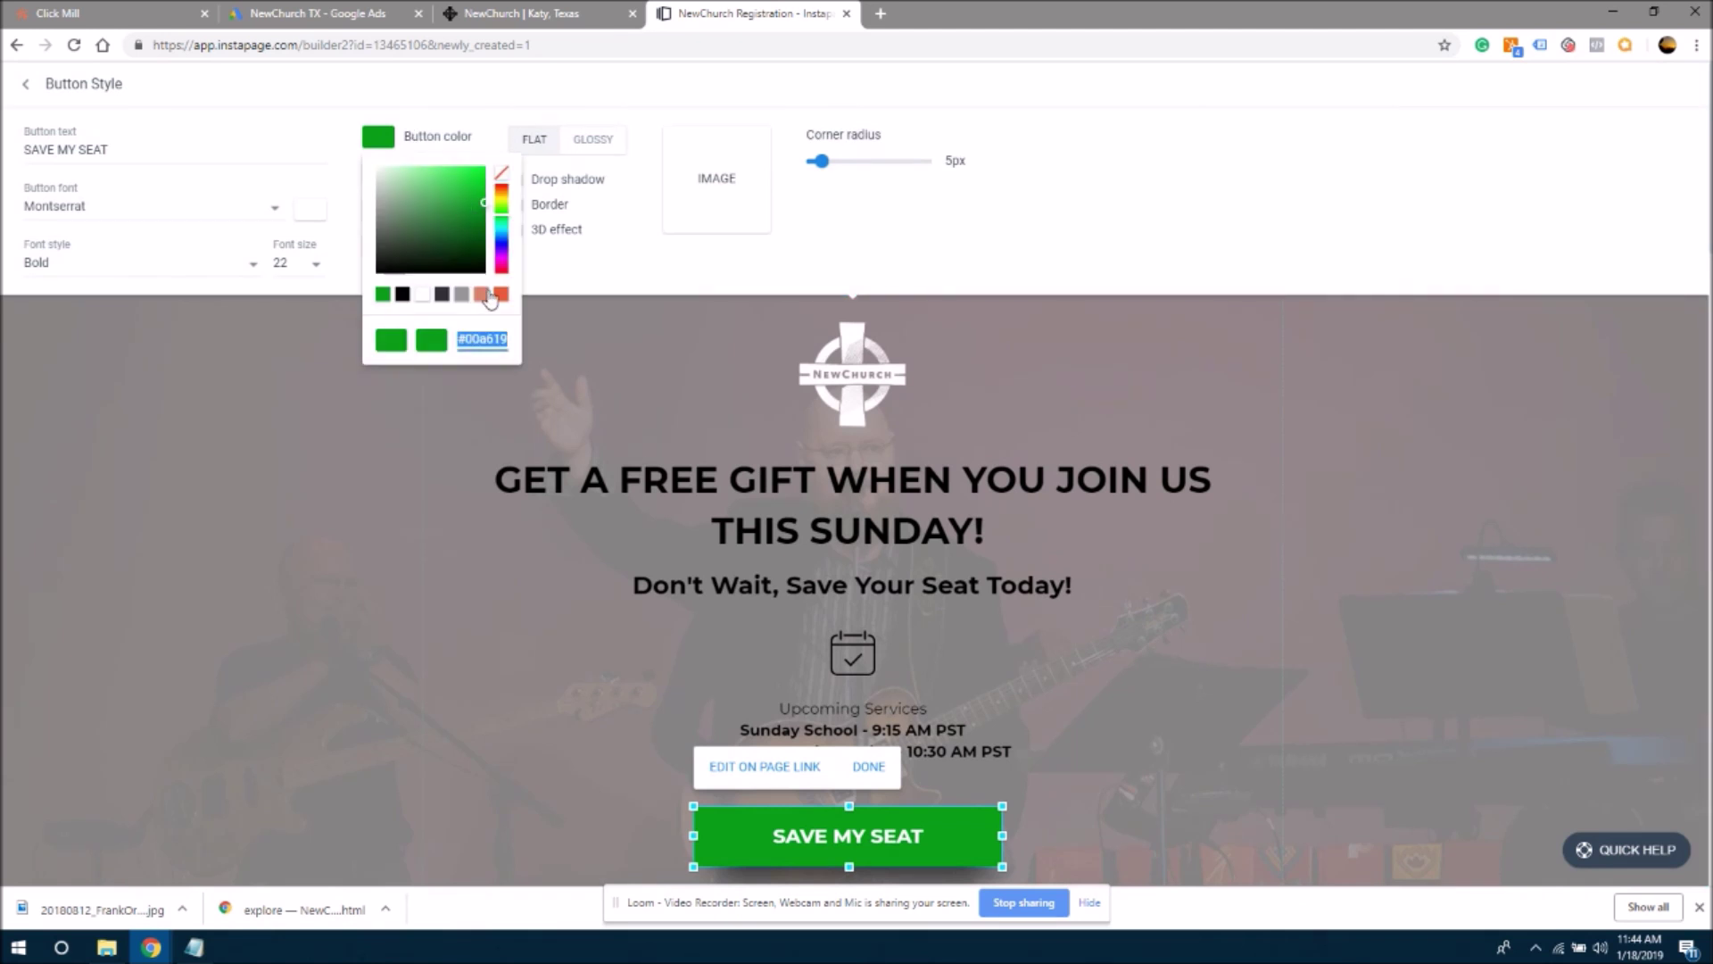
pyautogui.moveTo(502, 223); pyautogui.dragTo(505, 191)
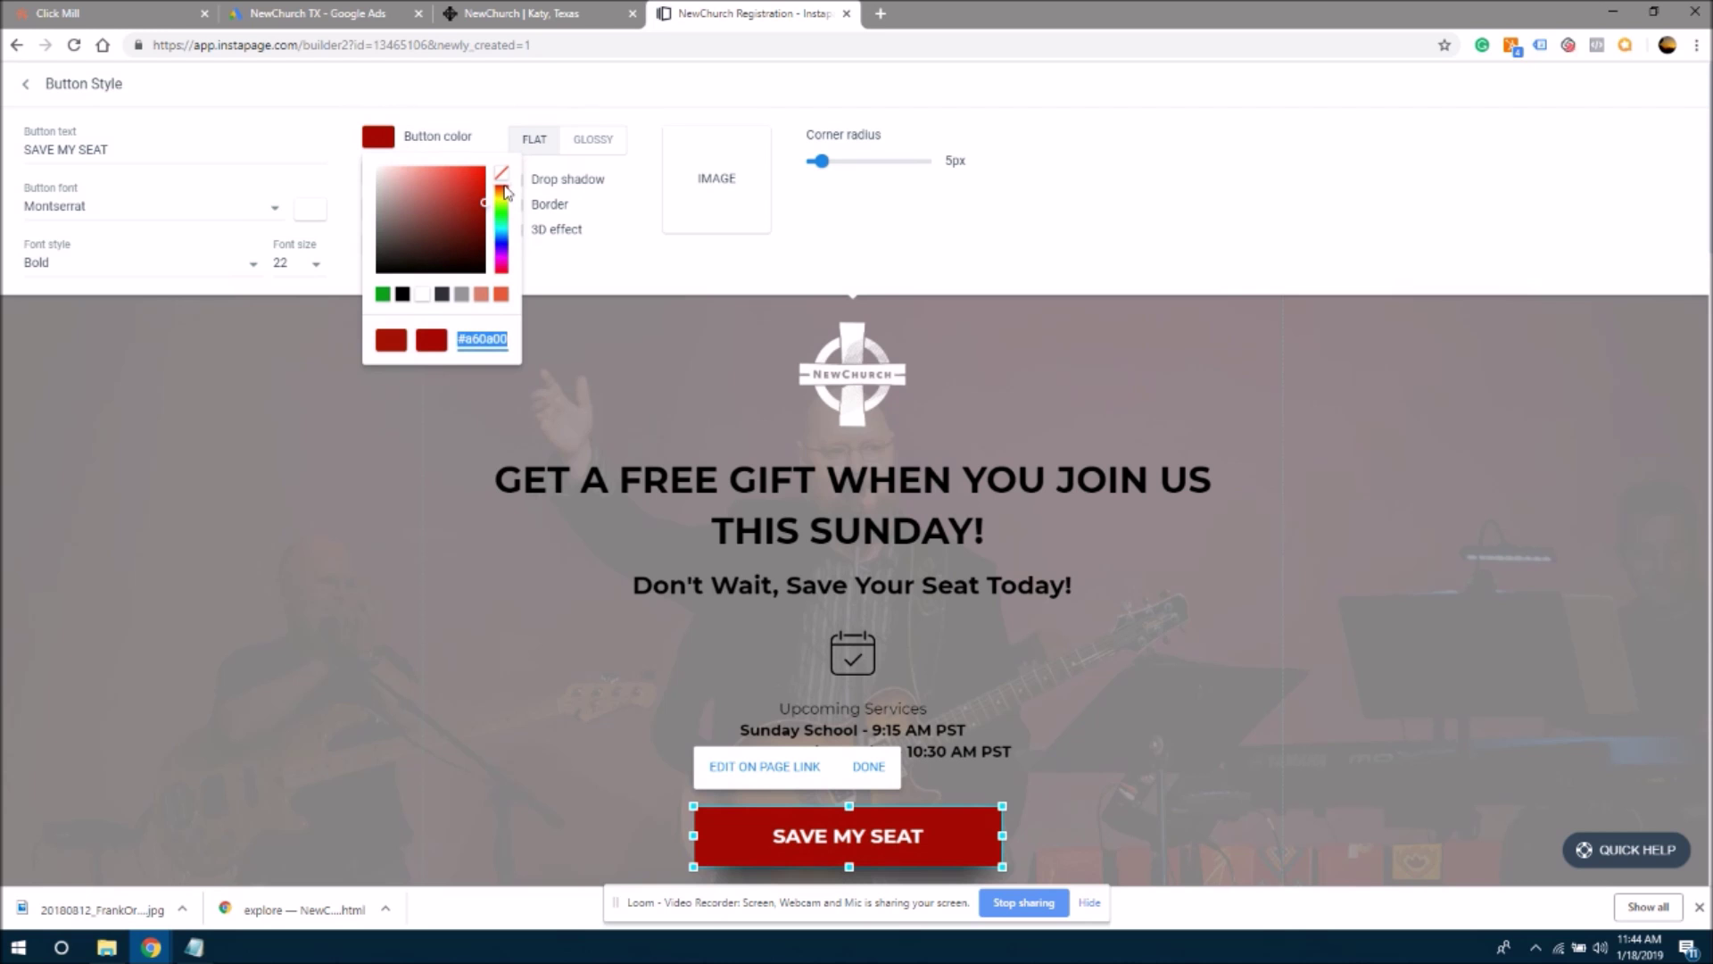
pyautogui.click(548, 13)
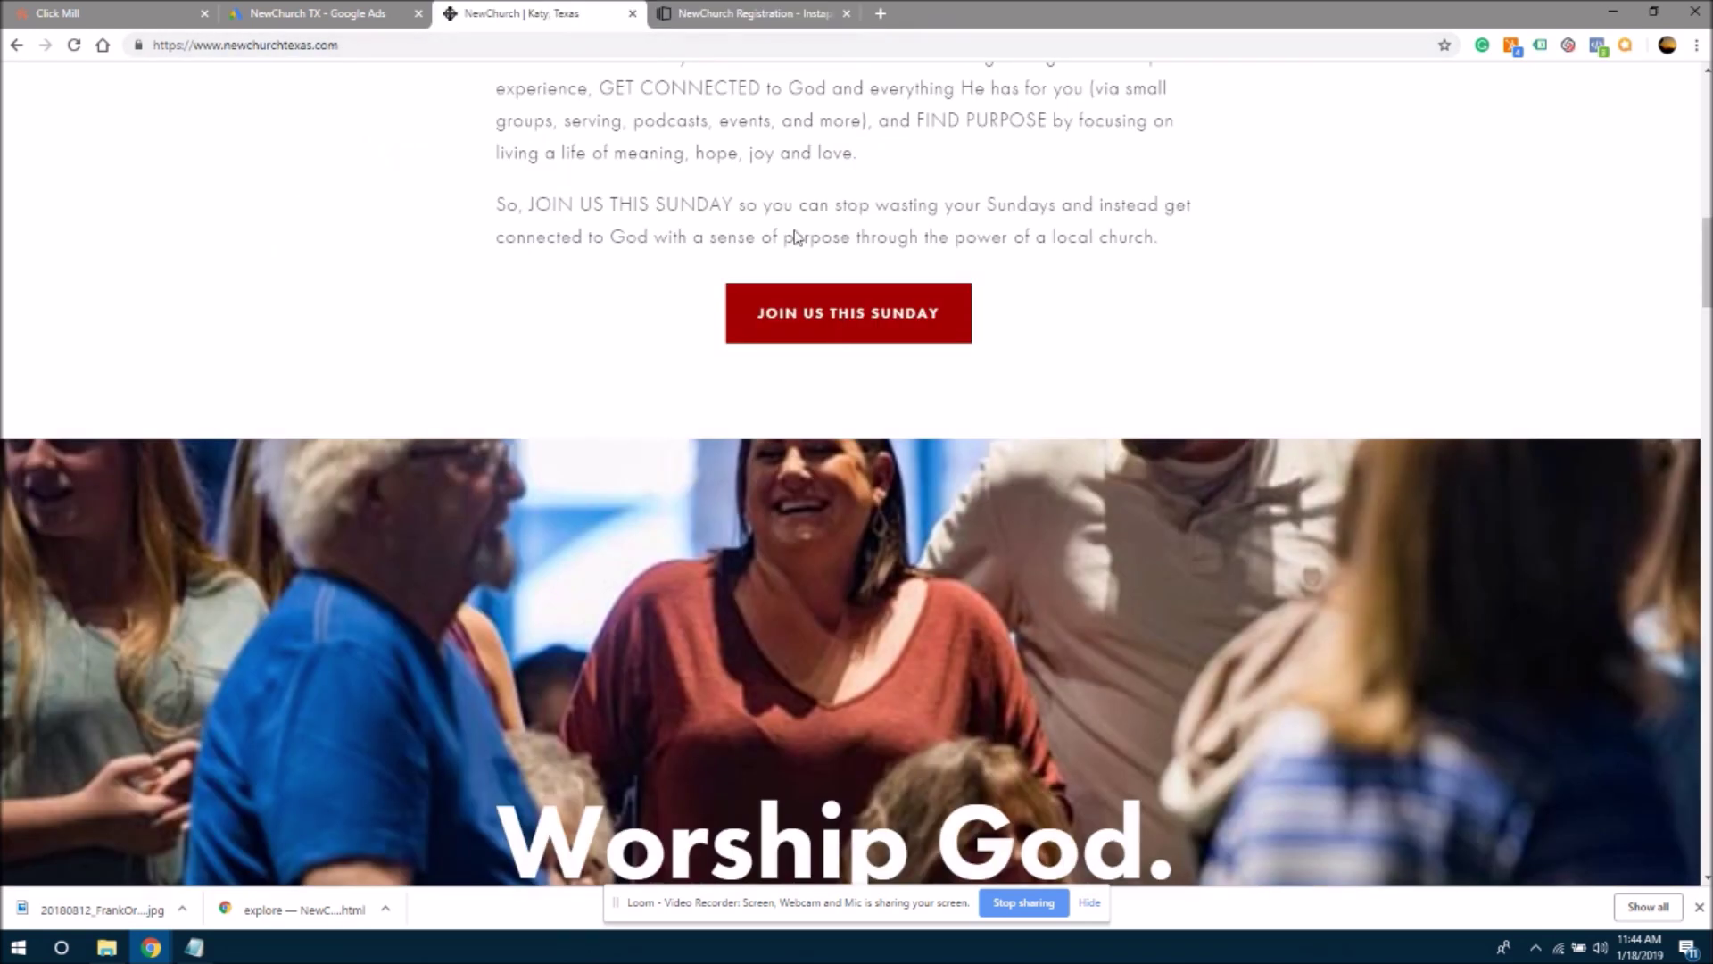
pyautogui.click(723, 13)
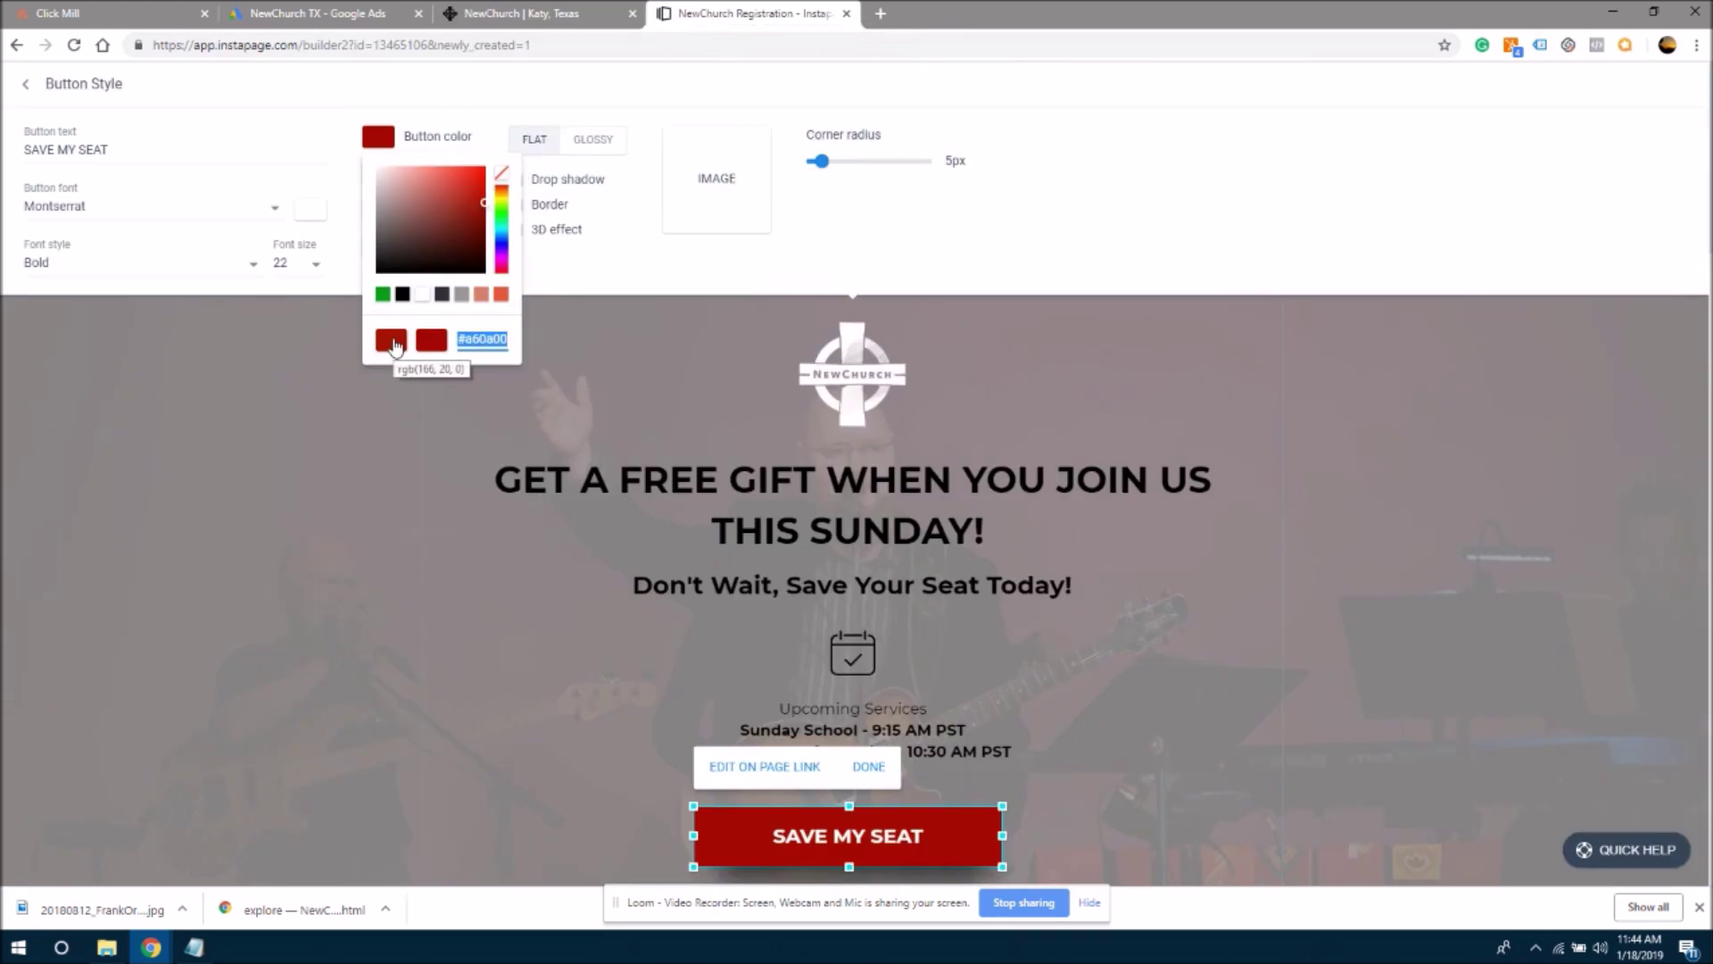
pyautogui.click(317, 431)
# - Give the SAVE MY SEAT button a lighter red hover colour, keeping the dark red fill
pyautogui.moveTo(208, 89)
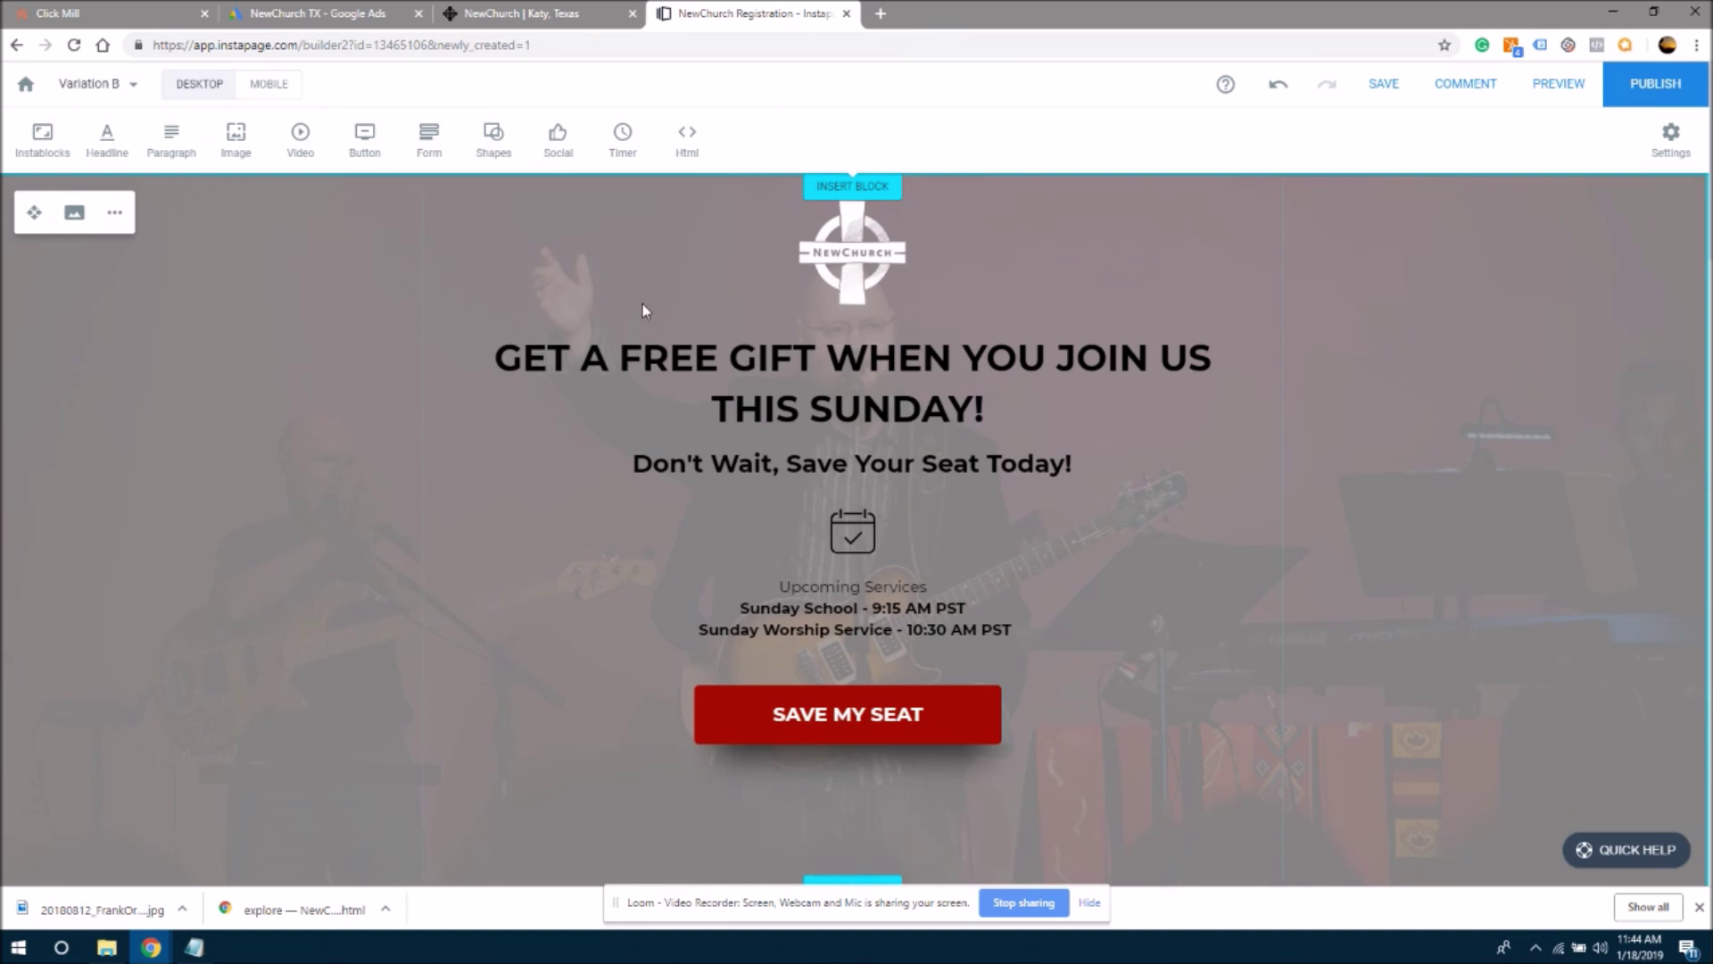
pyautogui.click(748, 727)
pyautogui.click(925, 645)
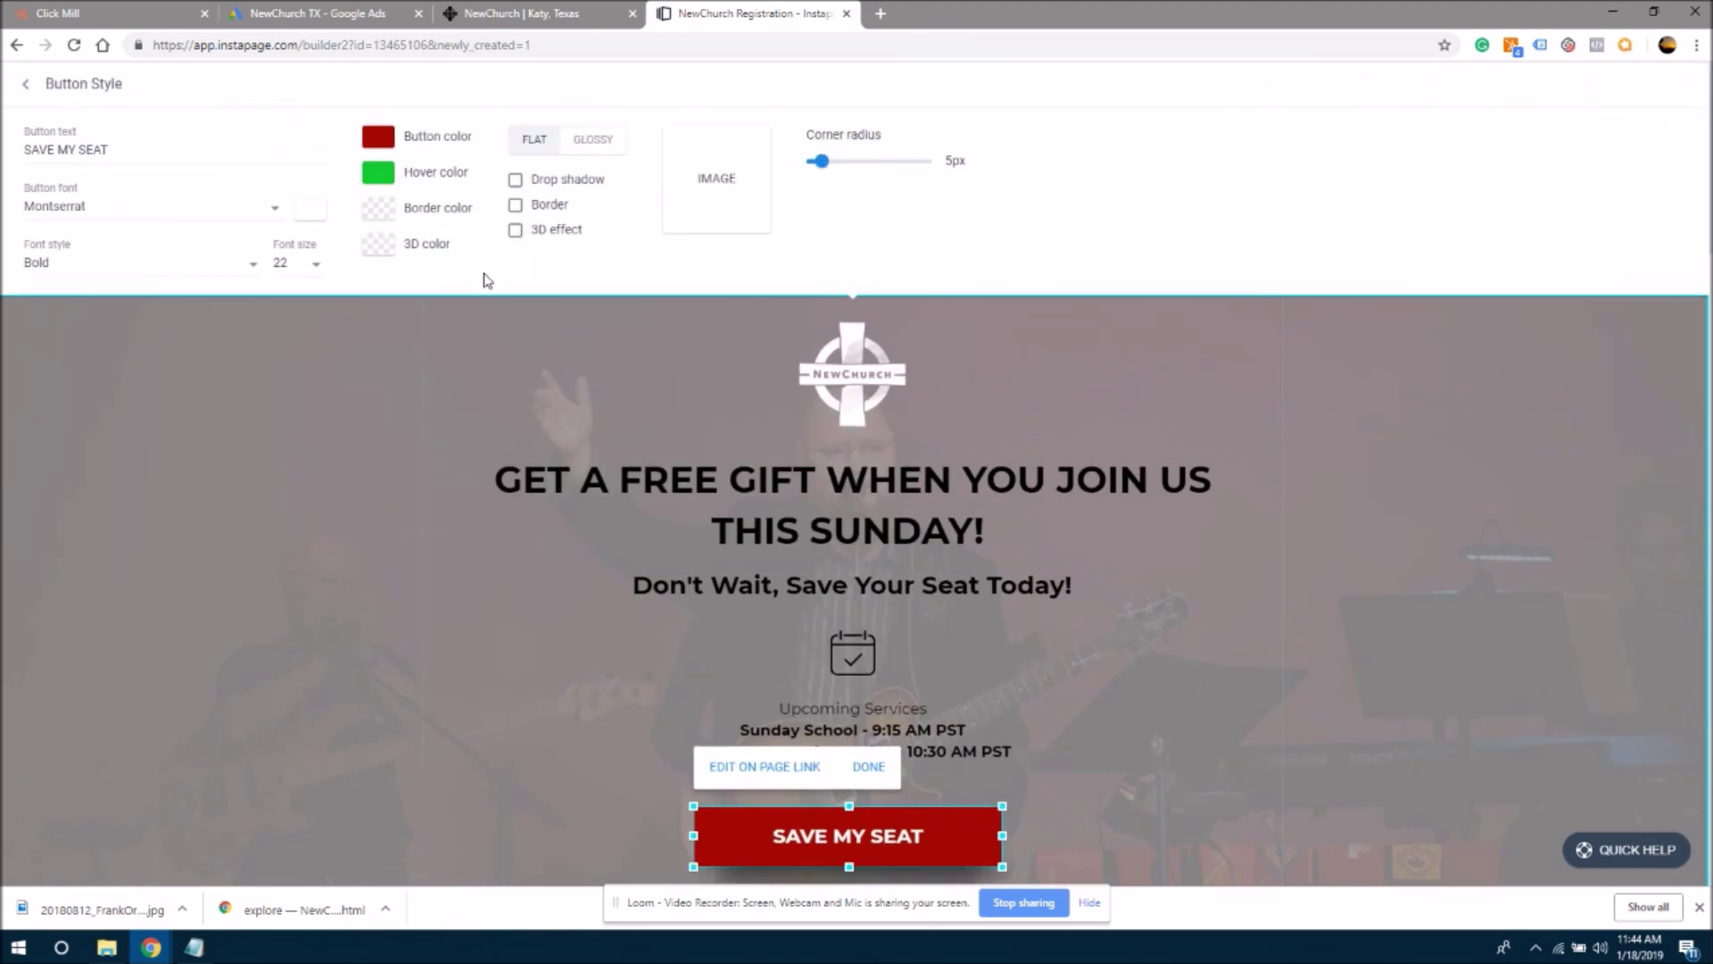
pyautogui.click(426, 179)
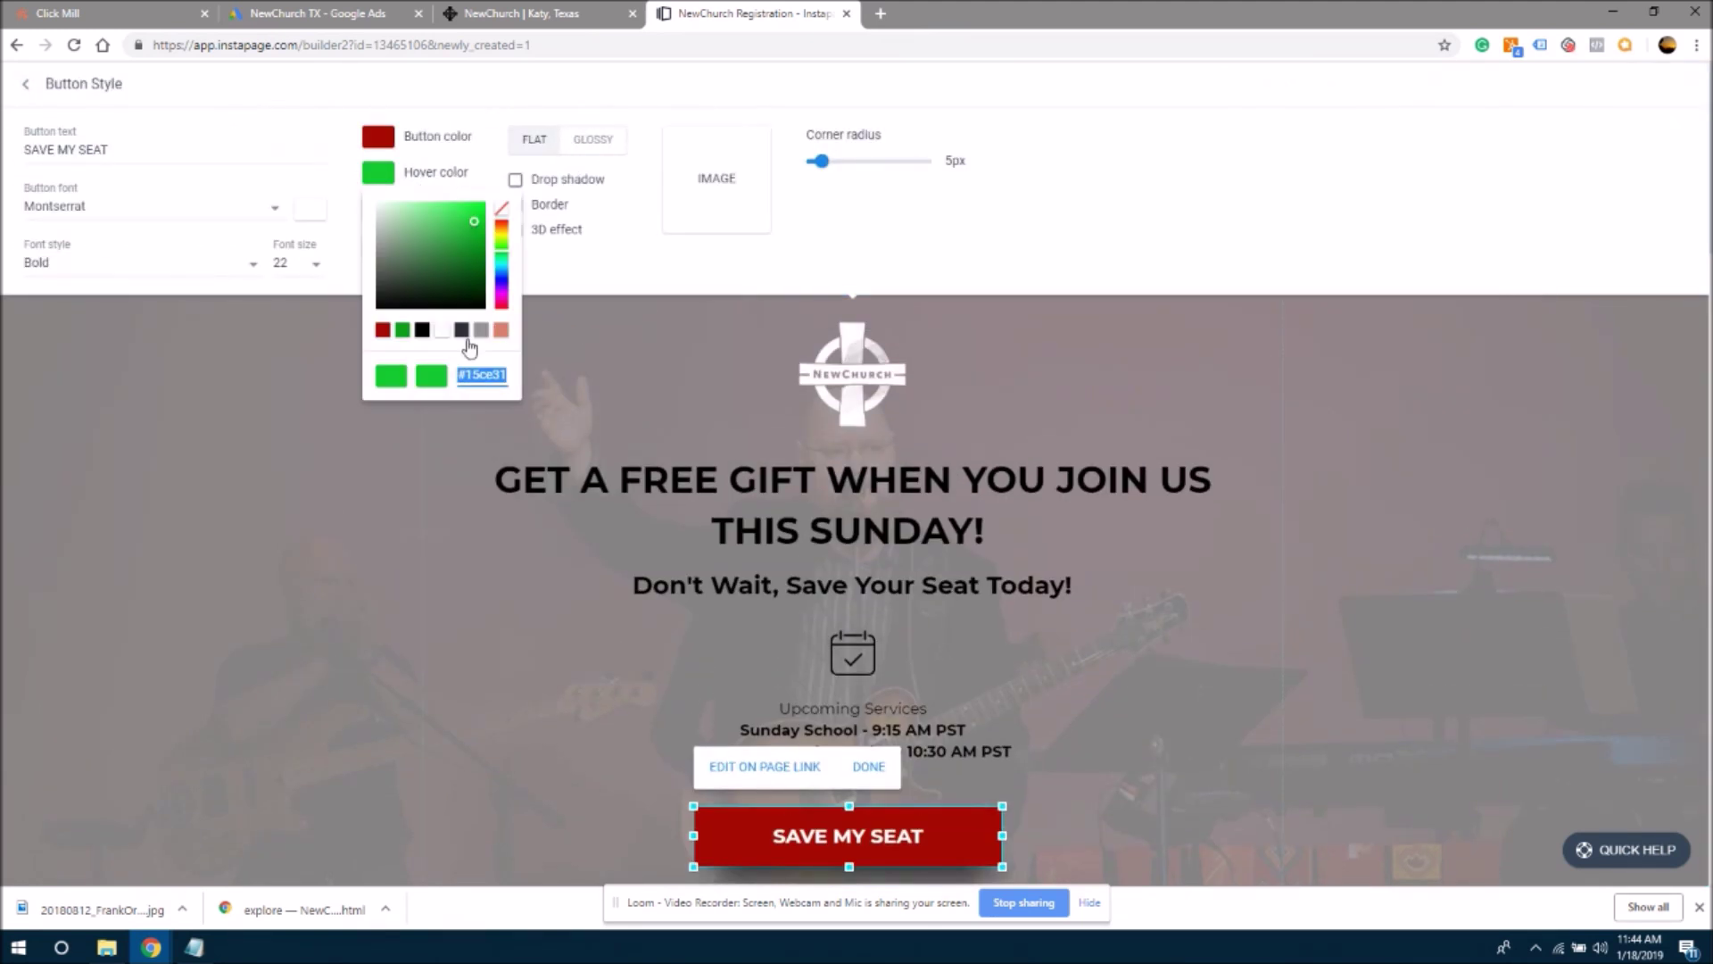
pyautogui.click(382, 329)
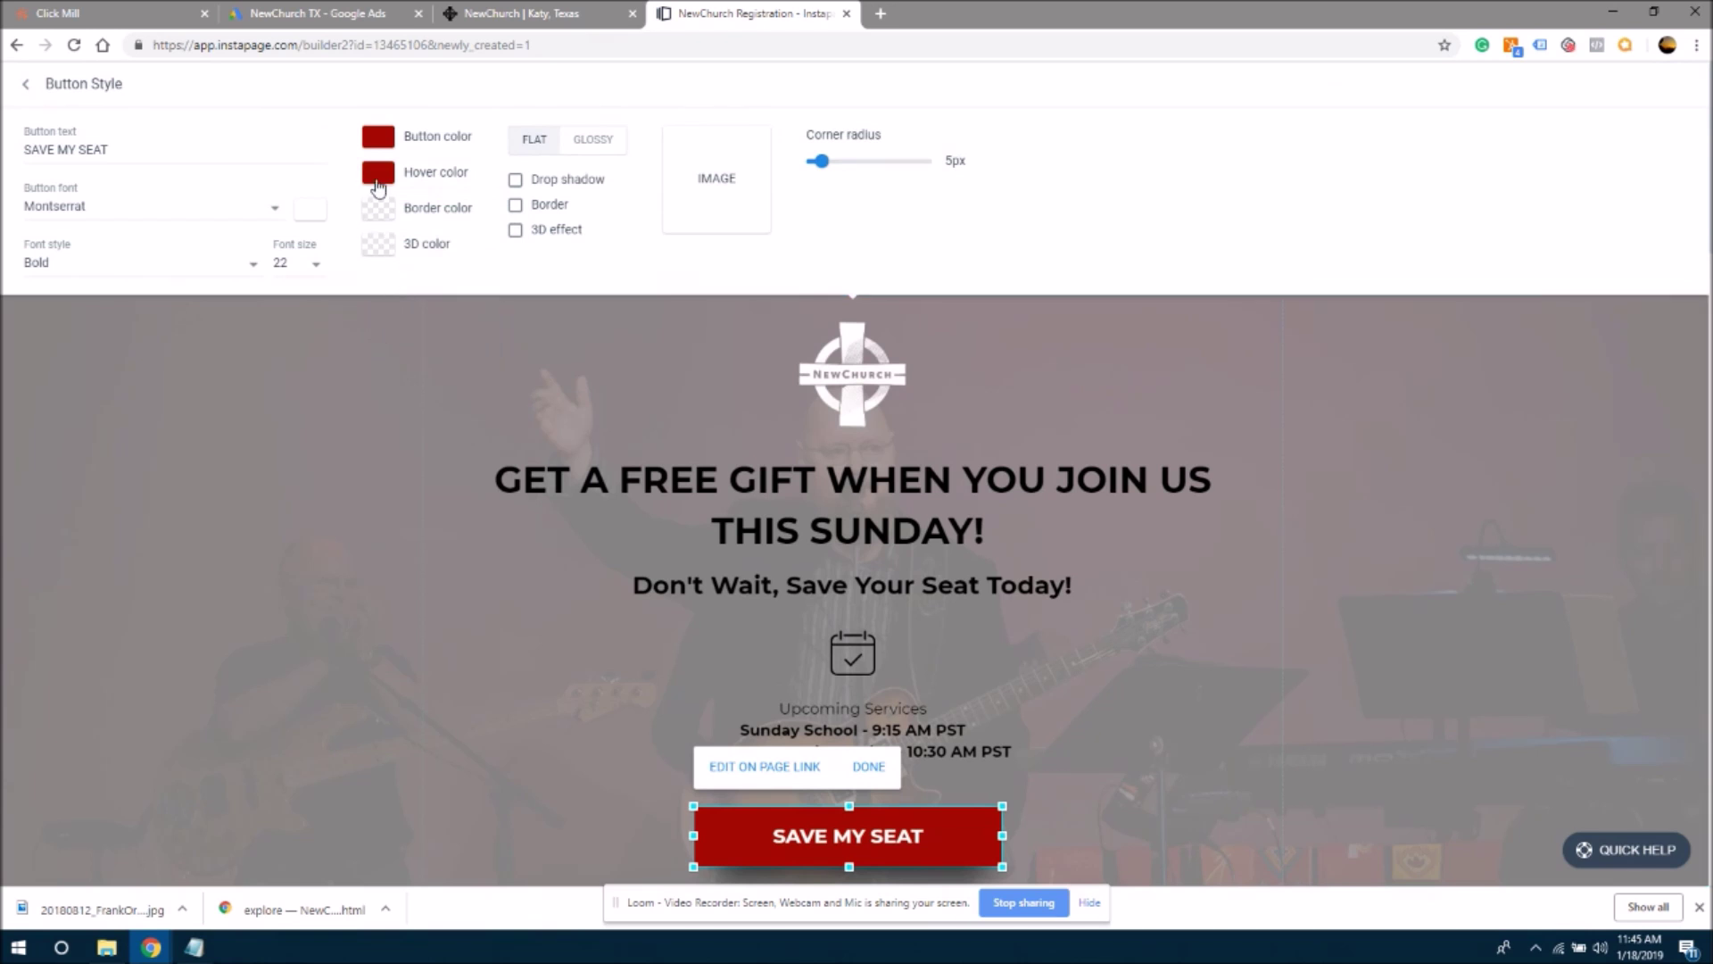
pyautogui.click(430, 184)
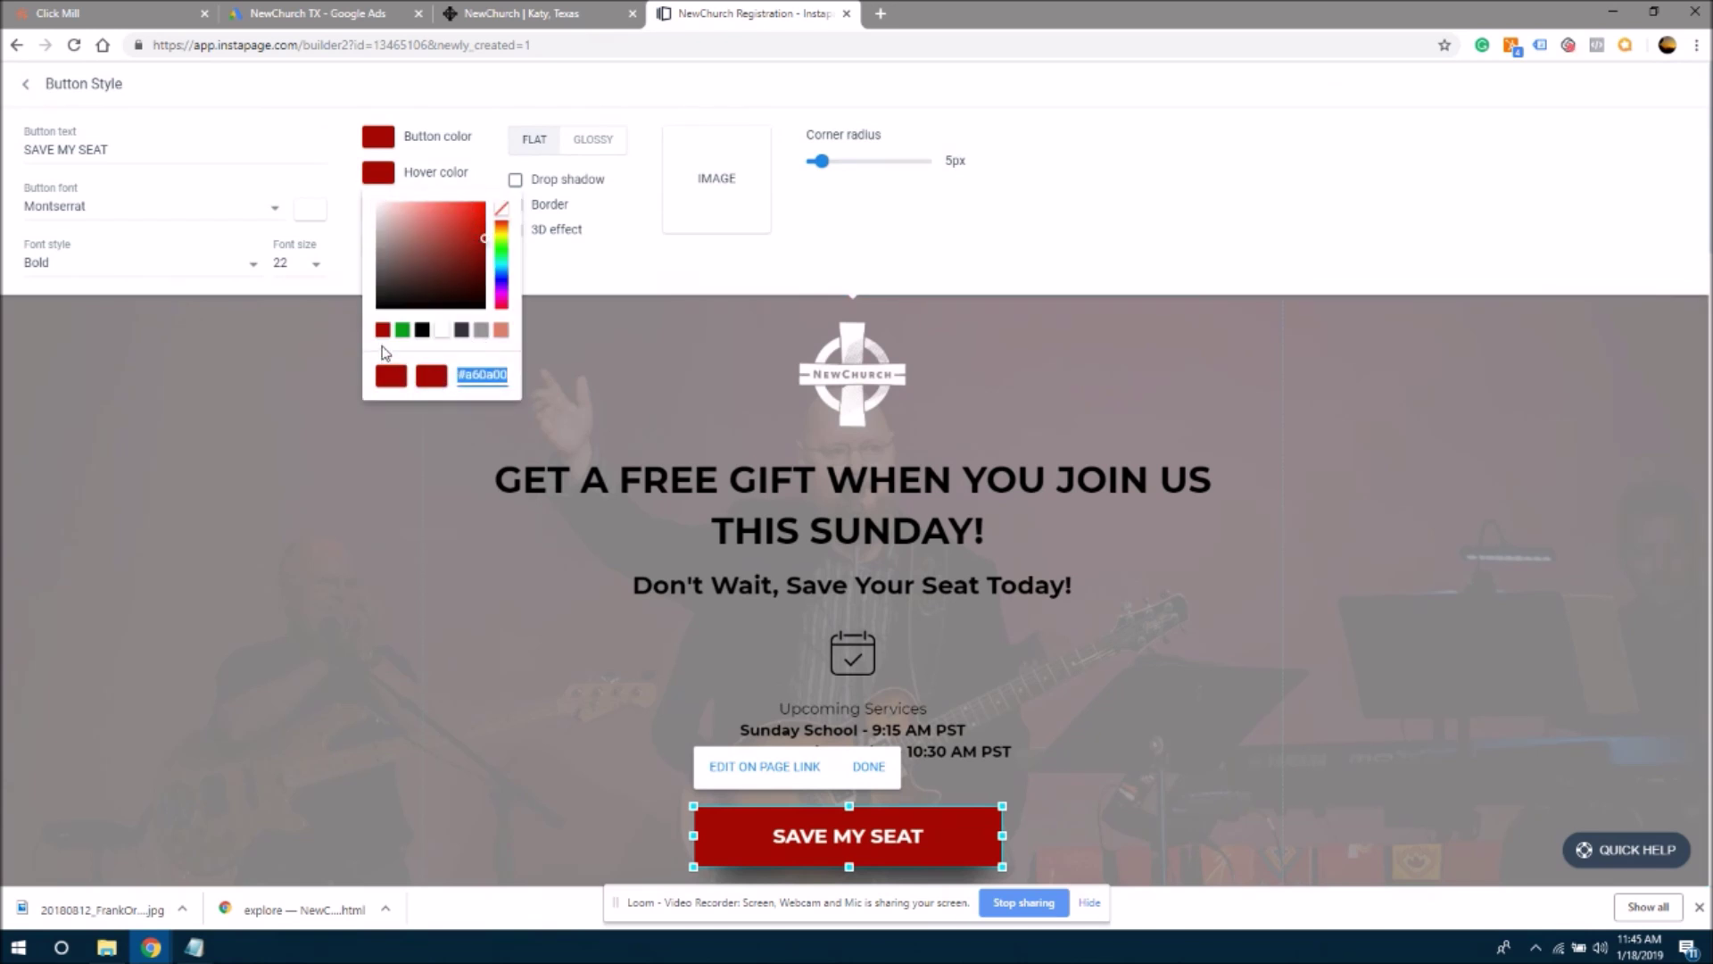
pyautogui.click(473, 239)
pyautogui.moveTo(476, 246)
pyautogui.mouseDown()
pyautogui.moveTo(489, 219)
pyautogui.moveTo(468, 231)
pyautogui.moveTo(463, 213)
pyautogui.mouseUp()
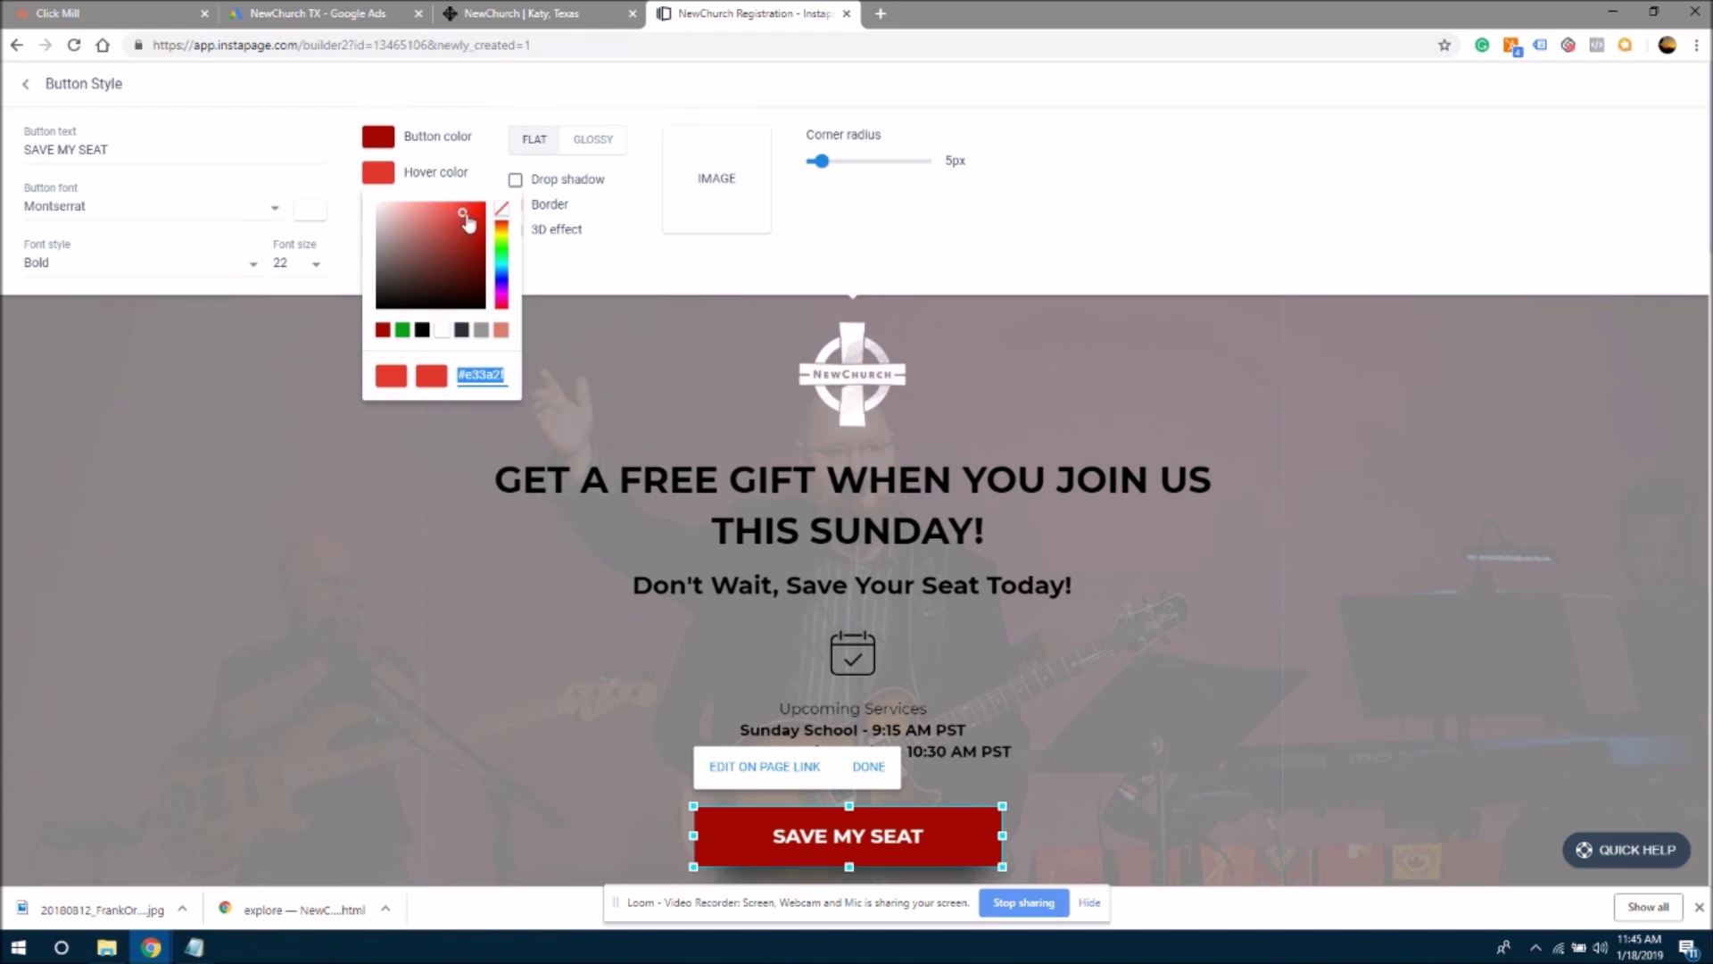
pyautogui.moveTo(467, 223)
pyautogui.mouseDown()
pyautogui.moveTo(483, 228)
pyautogui.moveTo(457, 214)
pyautogui.mouseUp()
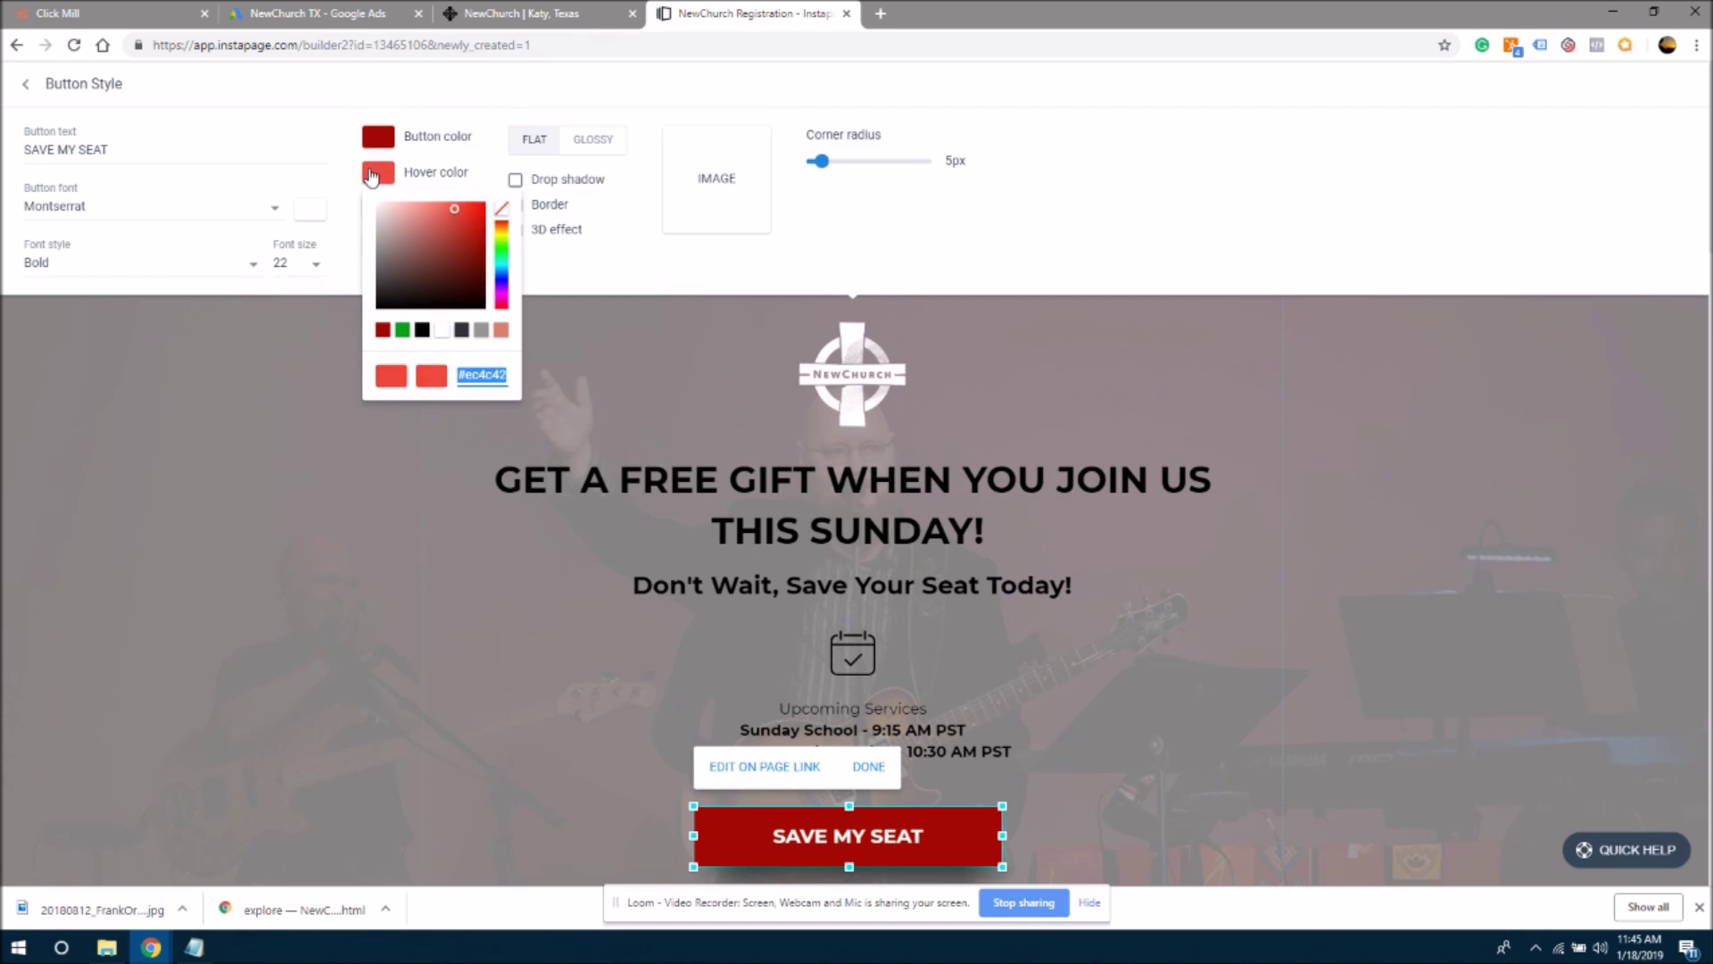
pyautogui.click(632, 293)
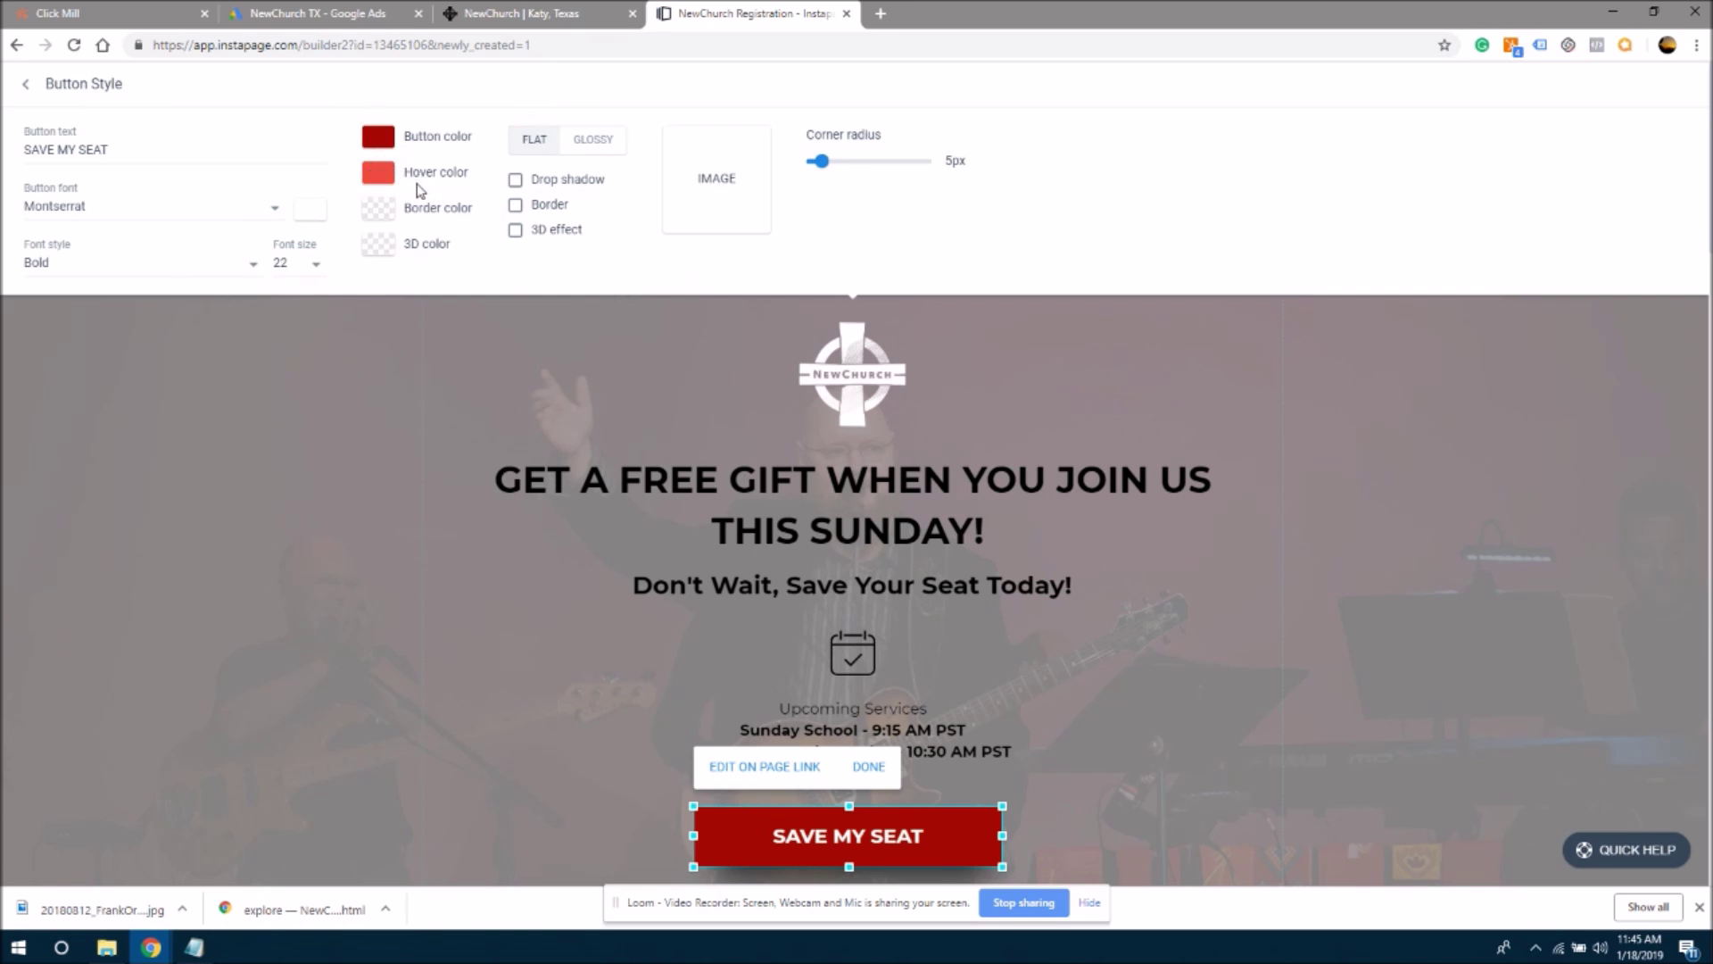
pyautogui.click(379, 136)
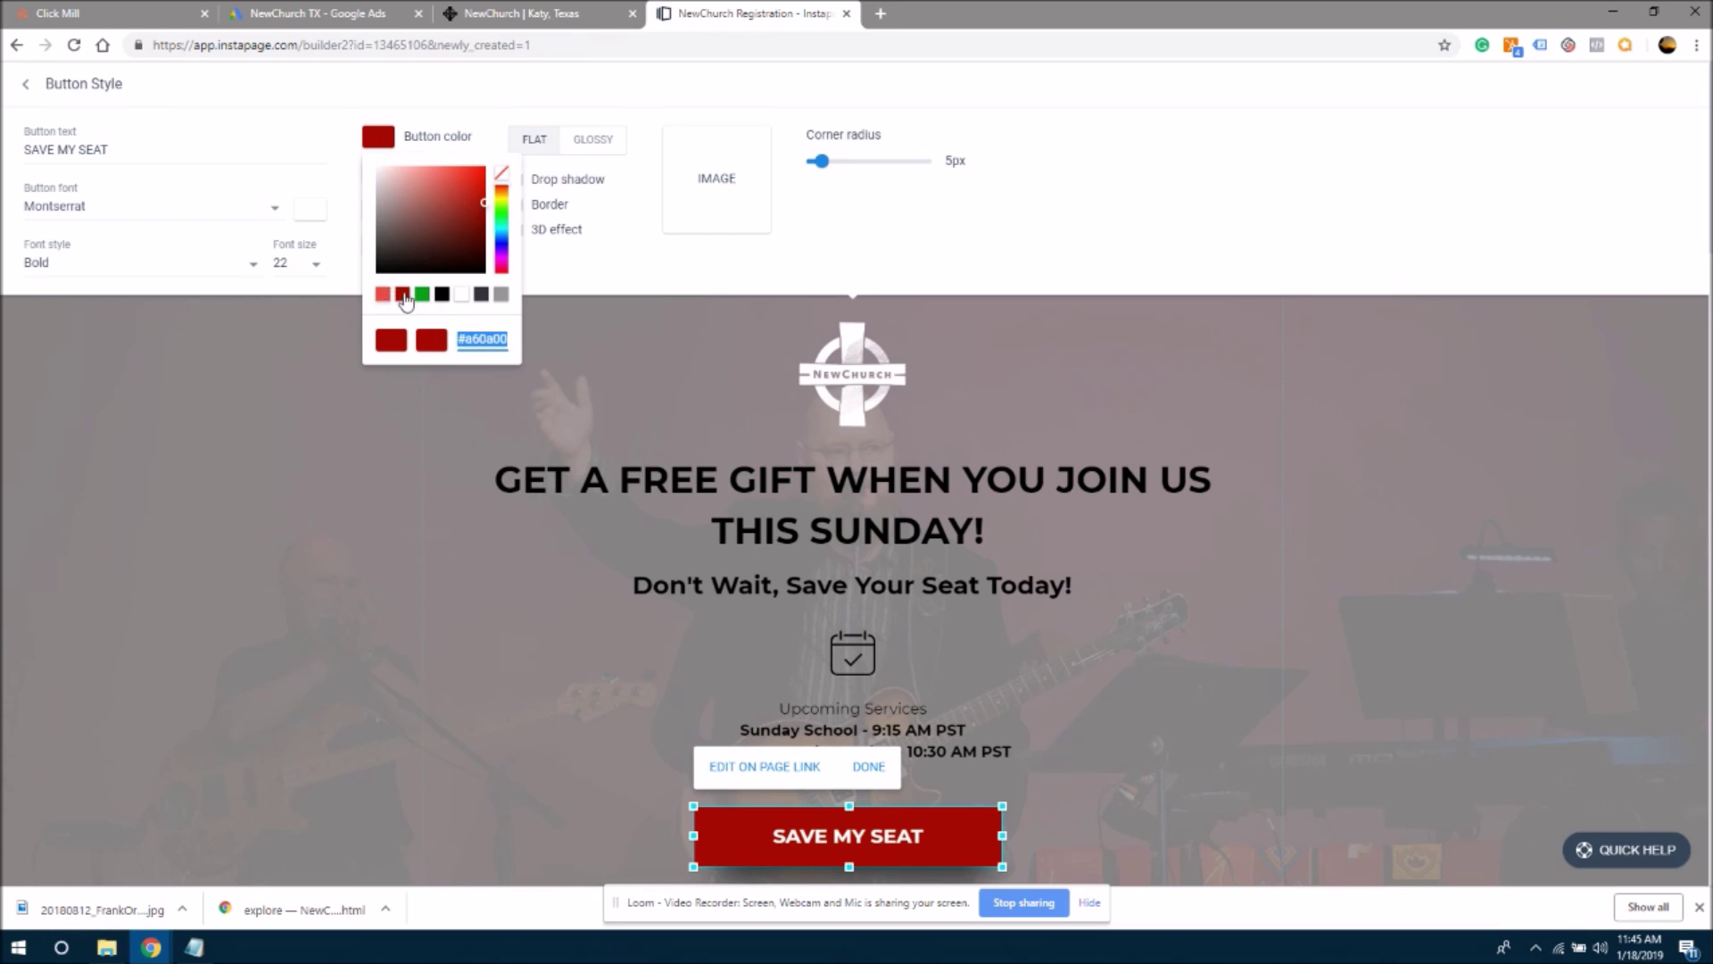
pyautogui.click(512, 381)
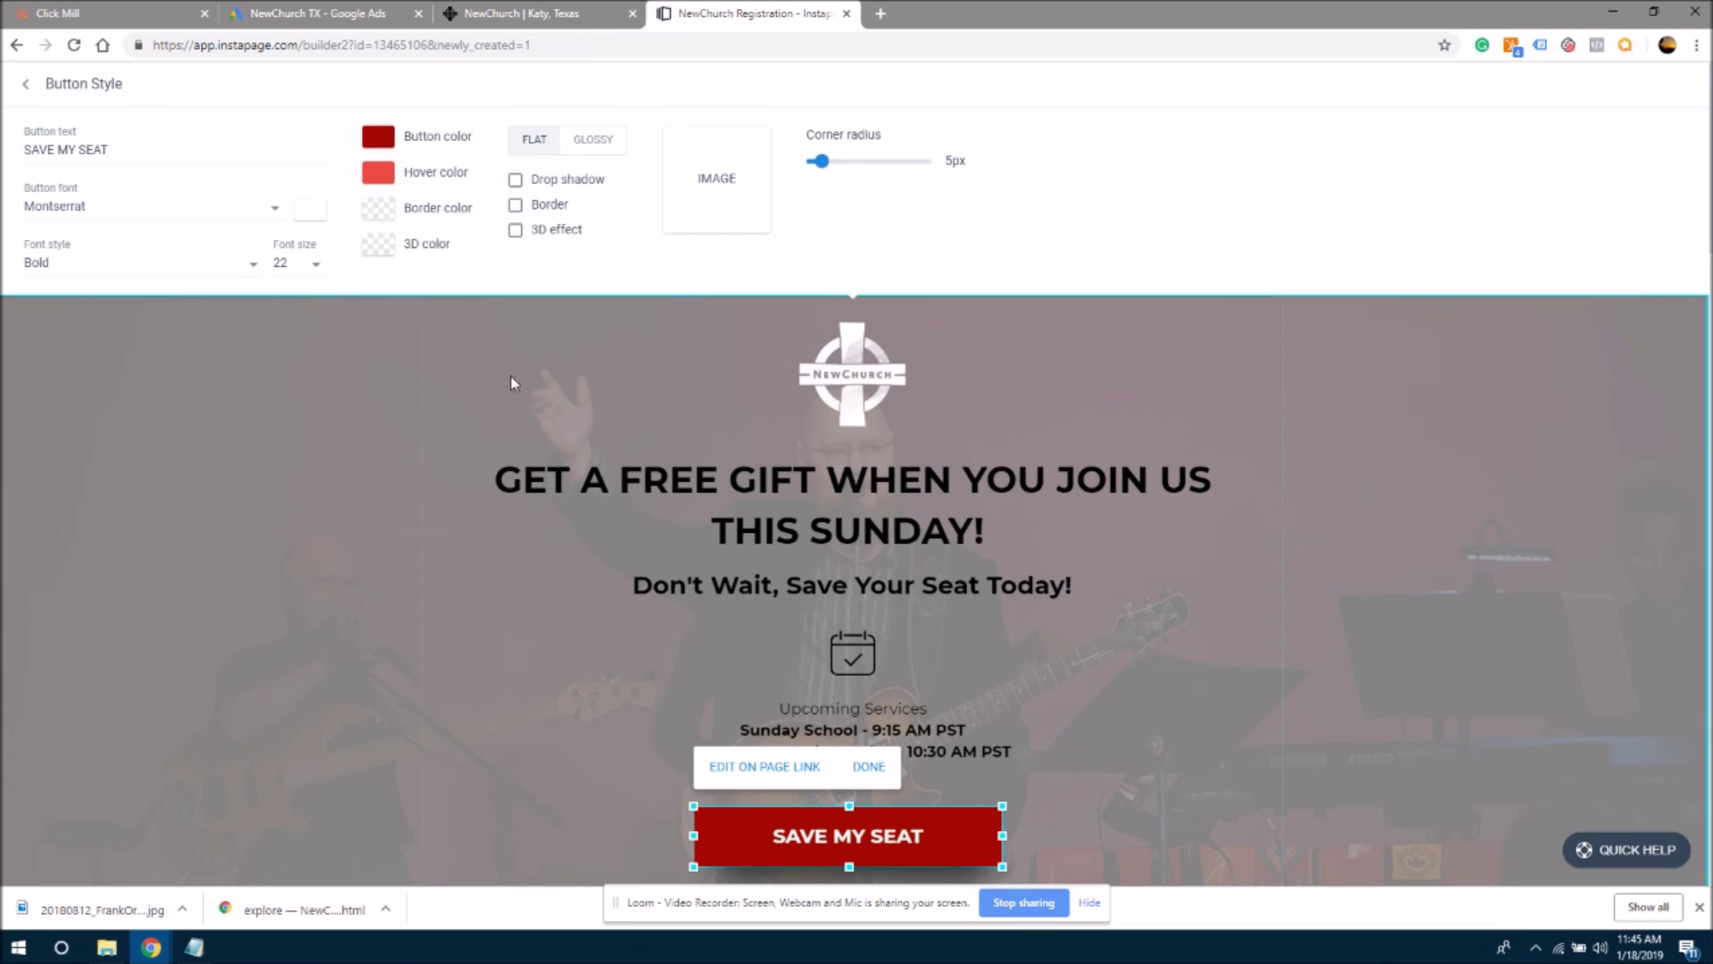
pyautogui.click(25, 83)
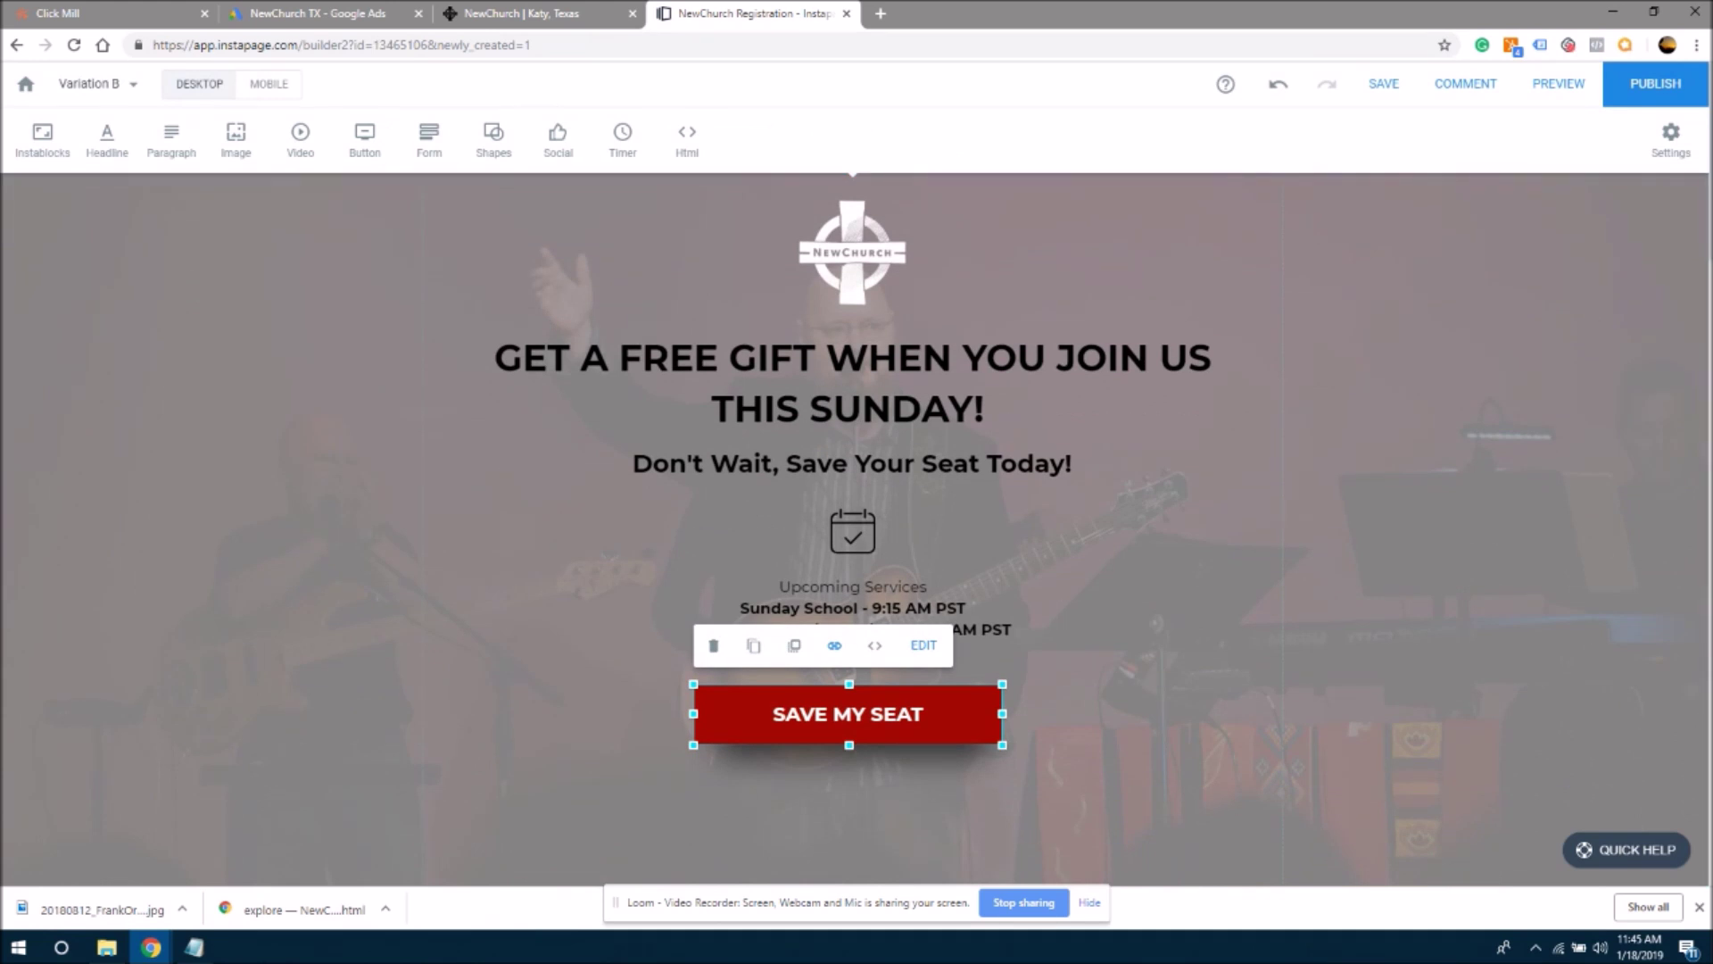
# - Make the right service card's SAVE MY SEAT button dark red with a light red hover
pyautogui.scroll(-20, 855, 527)
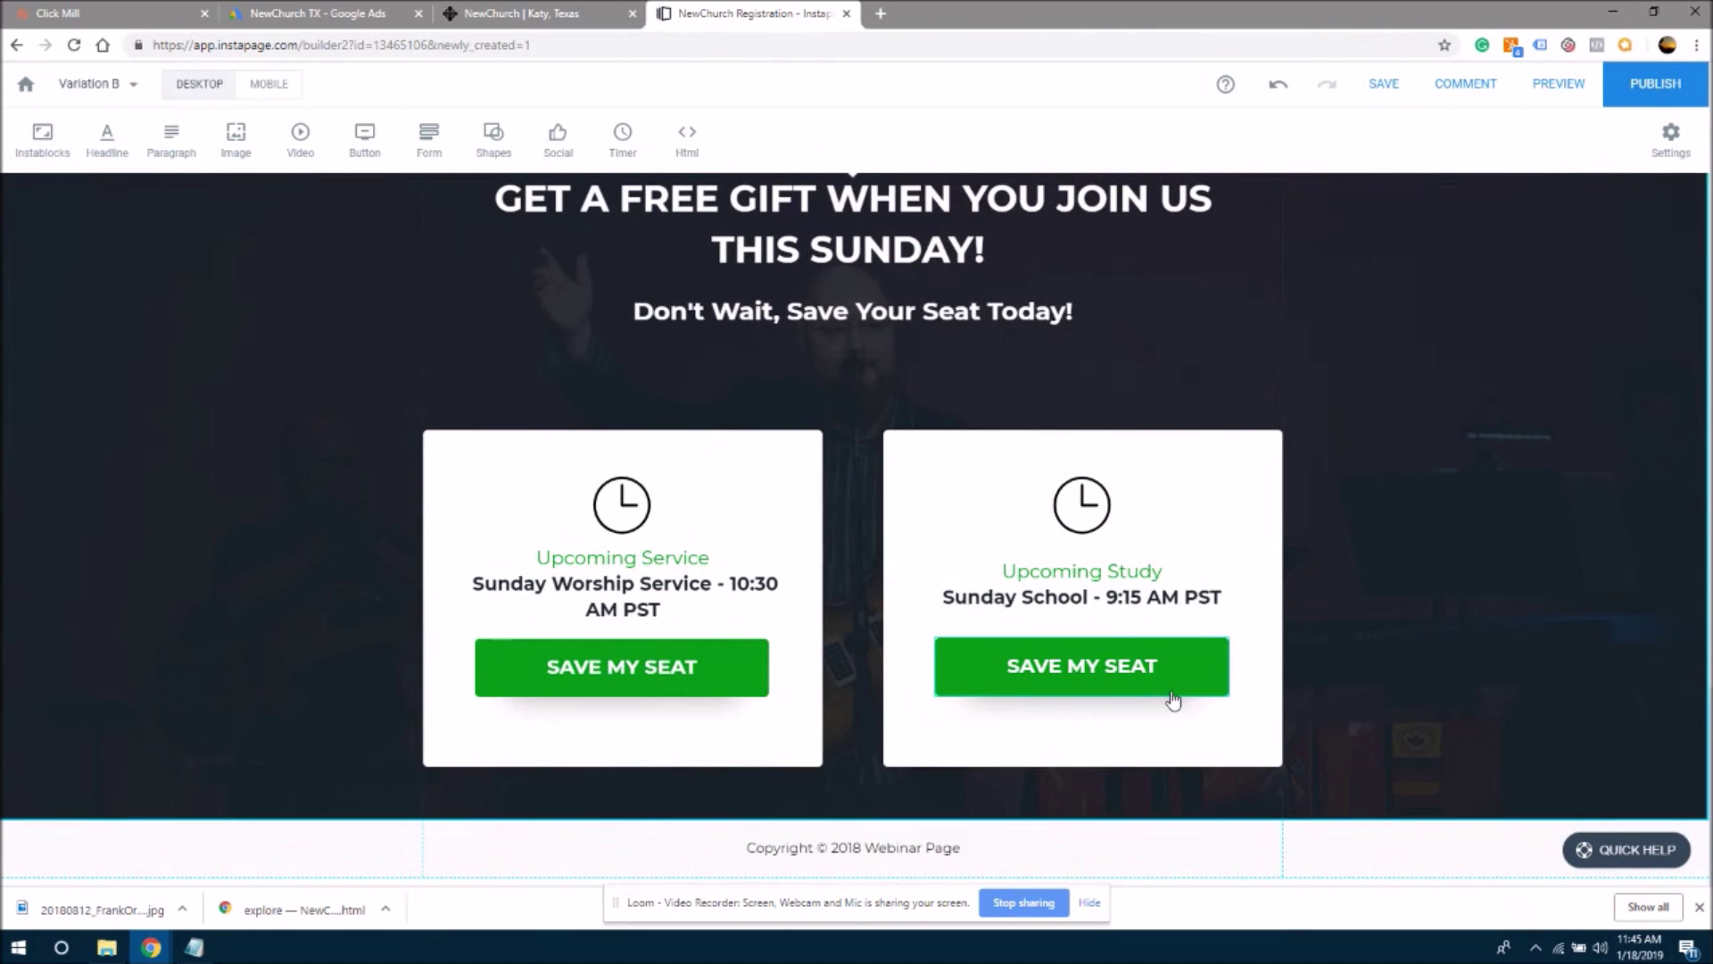
pyautogui.click(1169, 682)
pyautogui.click(1168, 596)
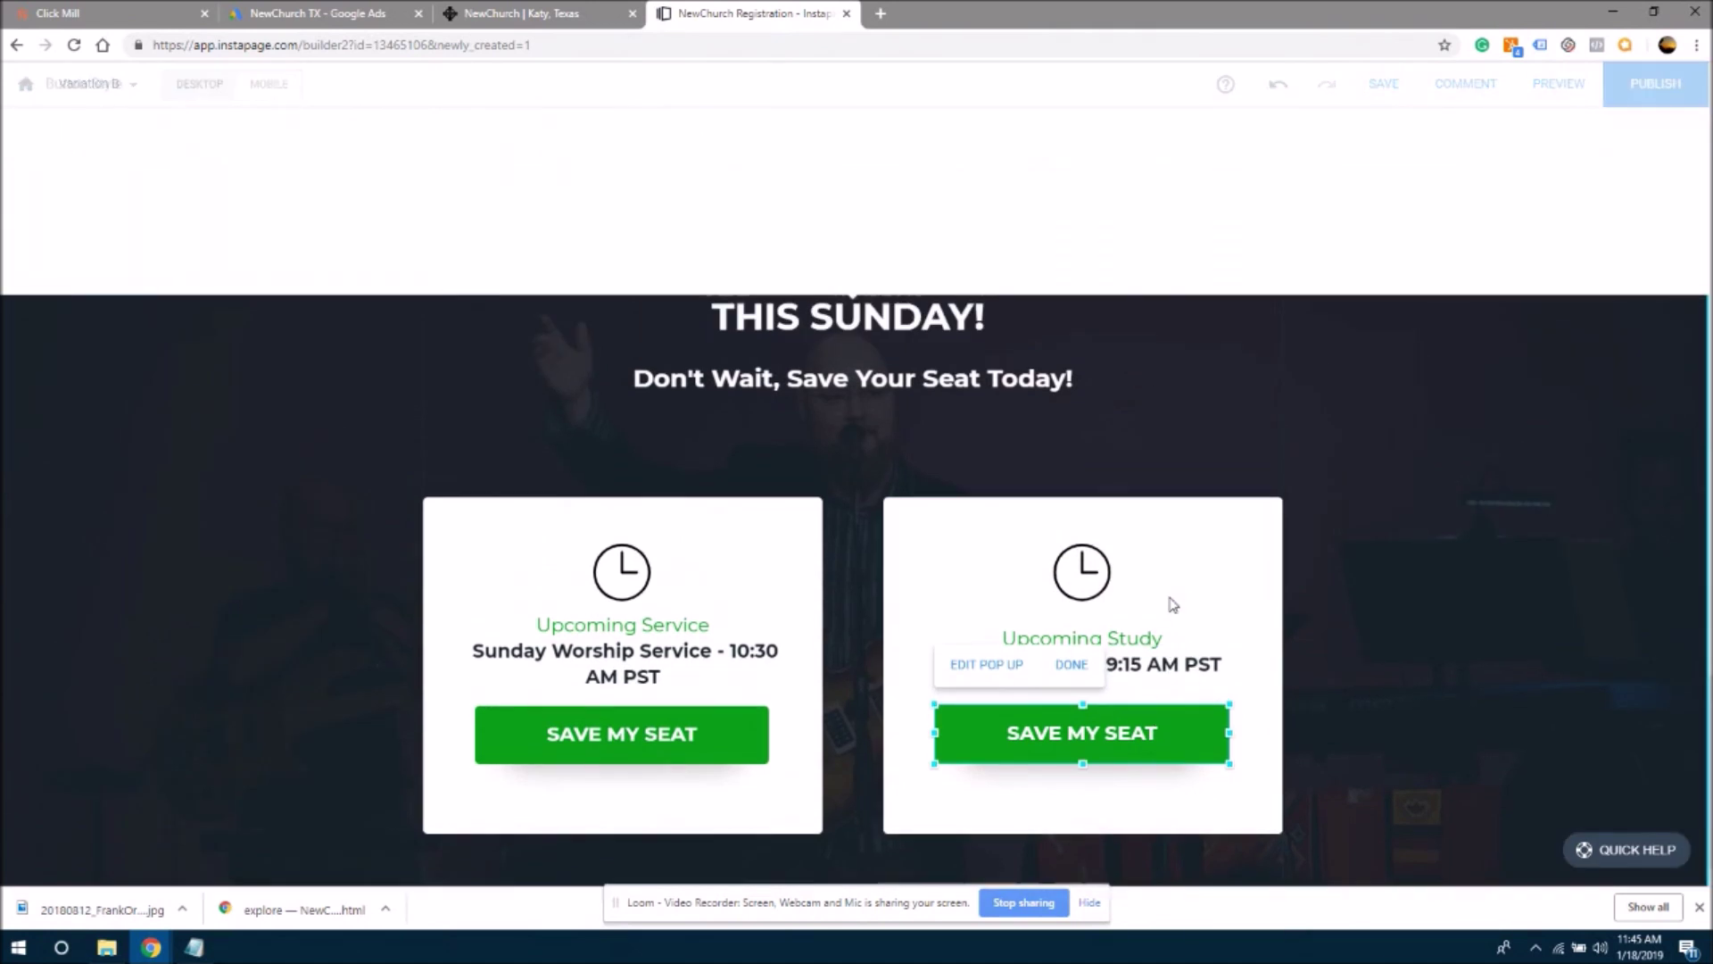
pyautogui.click(438, 141)
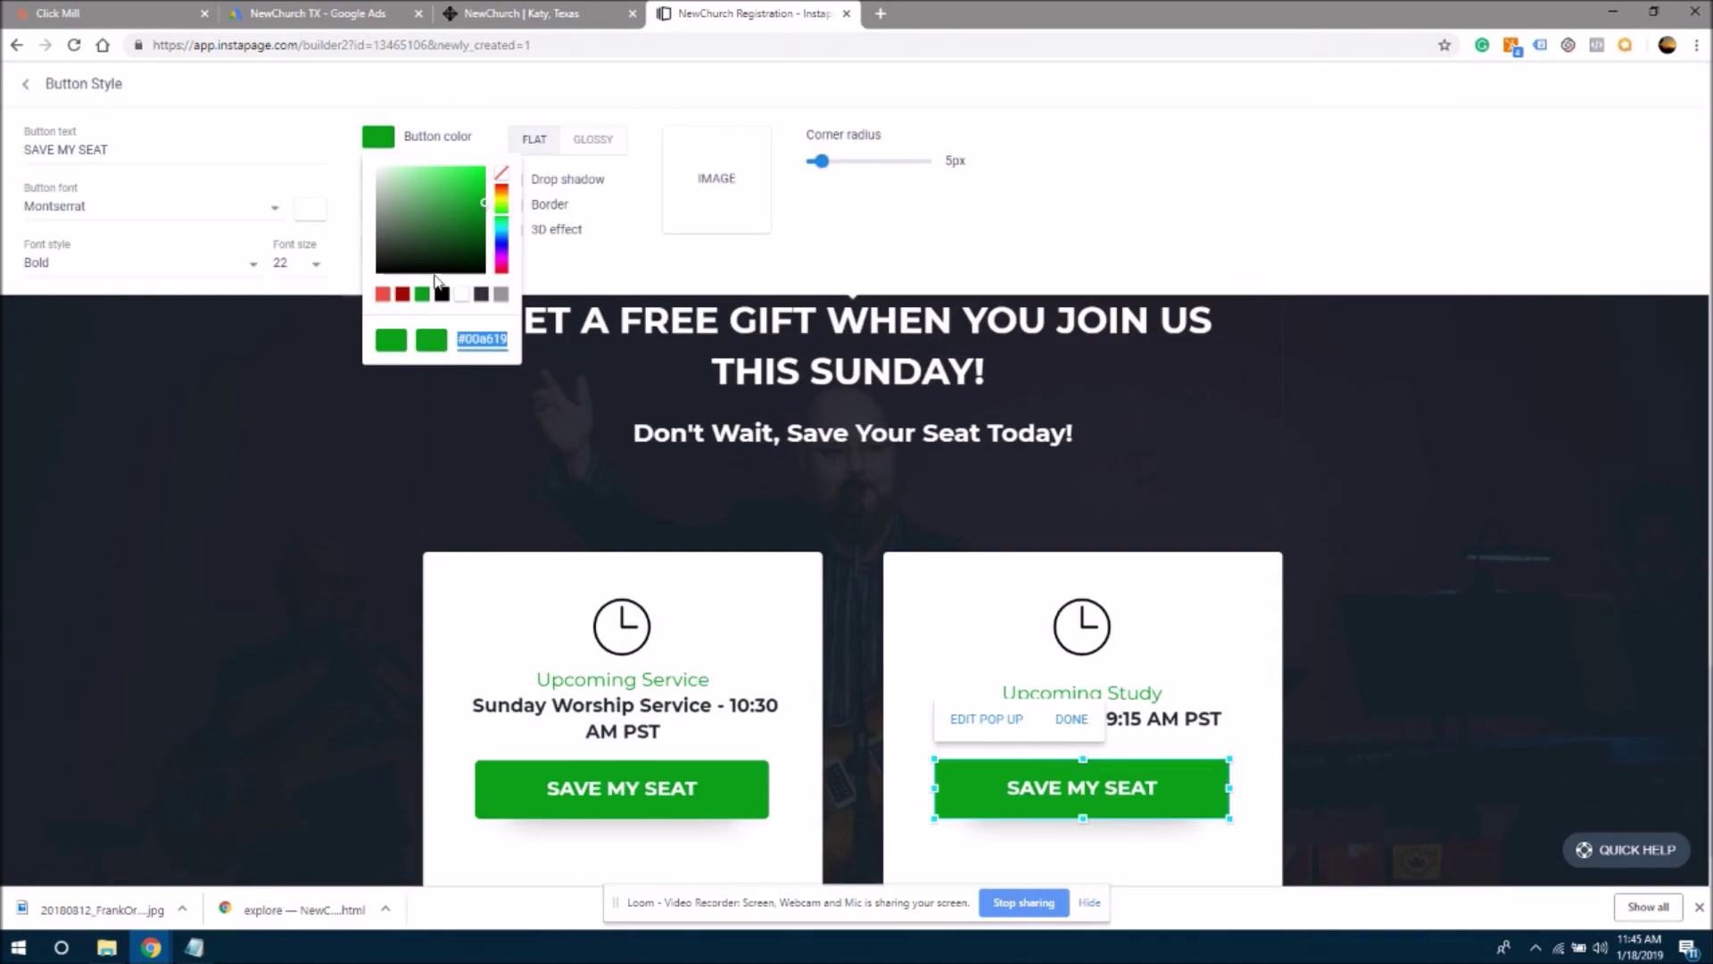
pyautogui.click(403, 299)
pyautogui.click(415, 174)
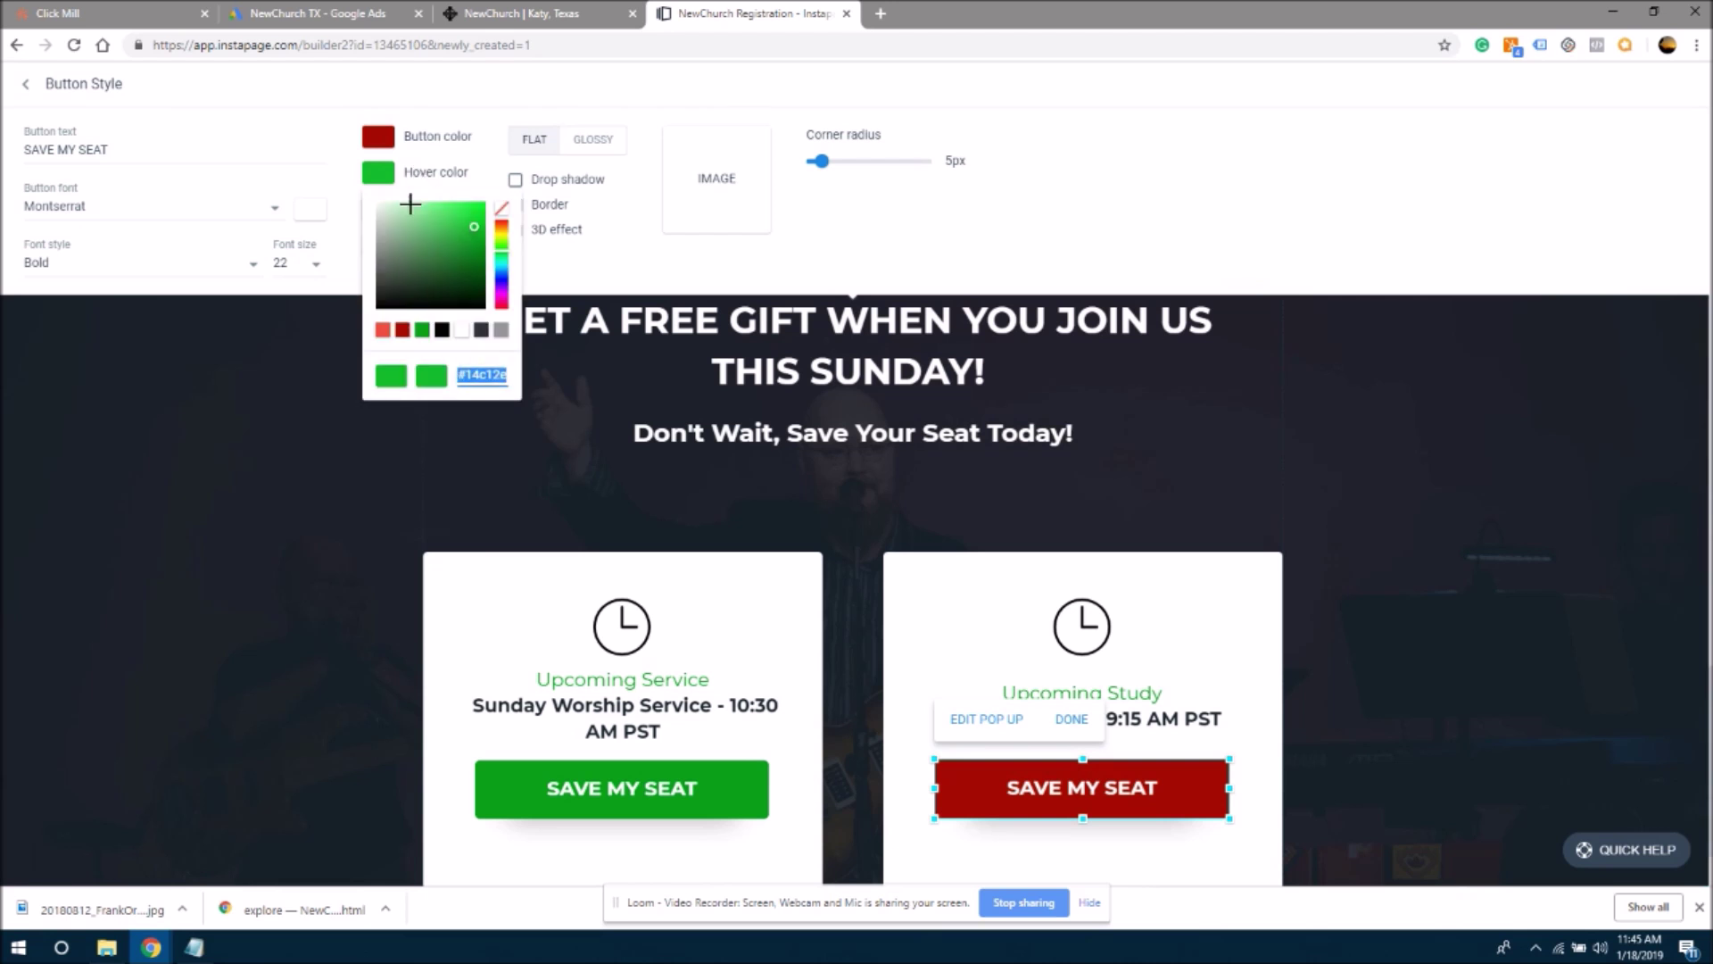
pyautogui.click(391, 331)
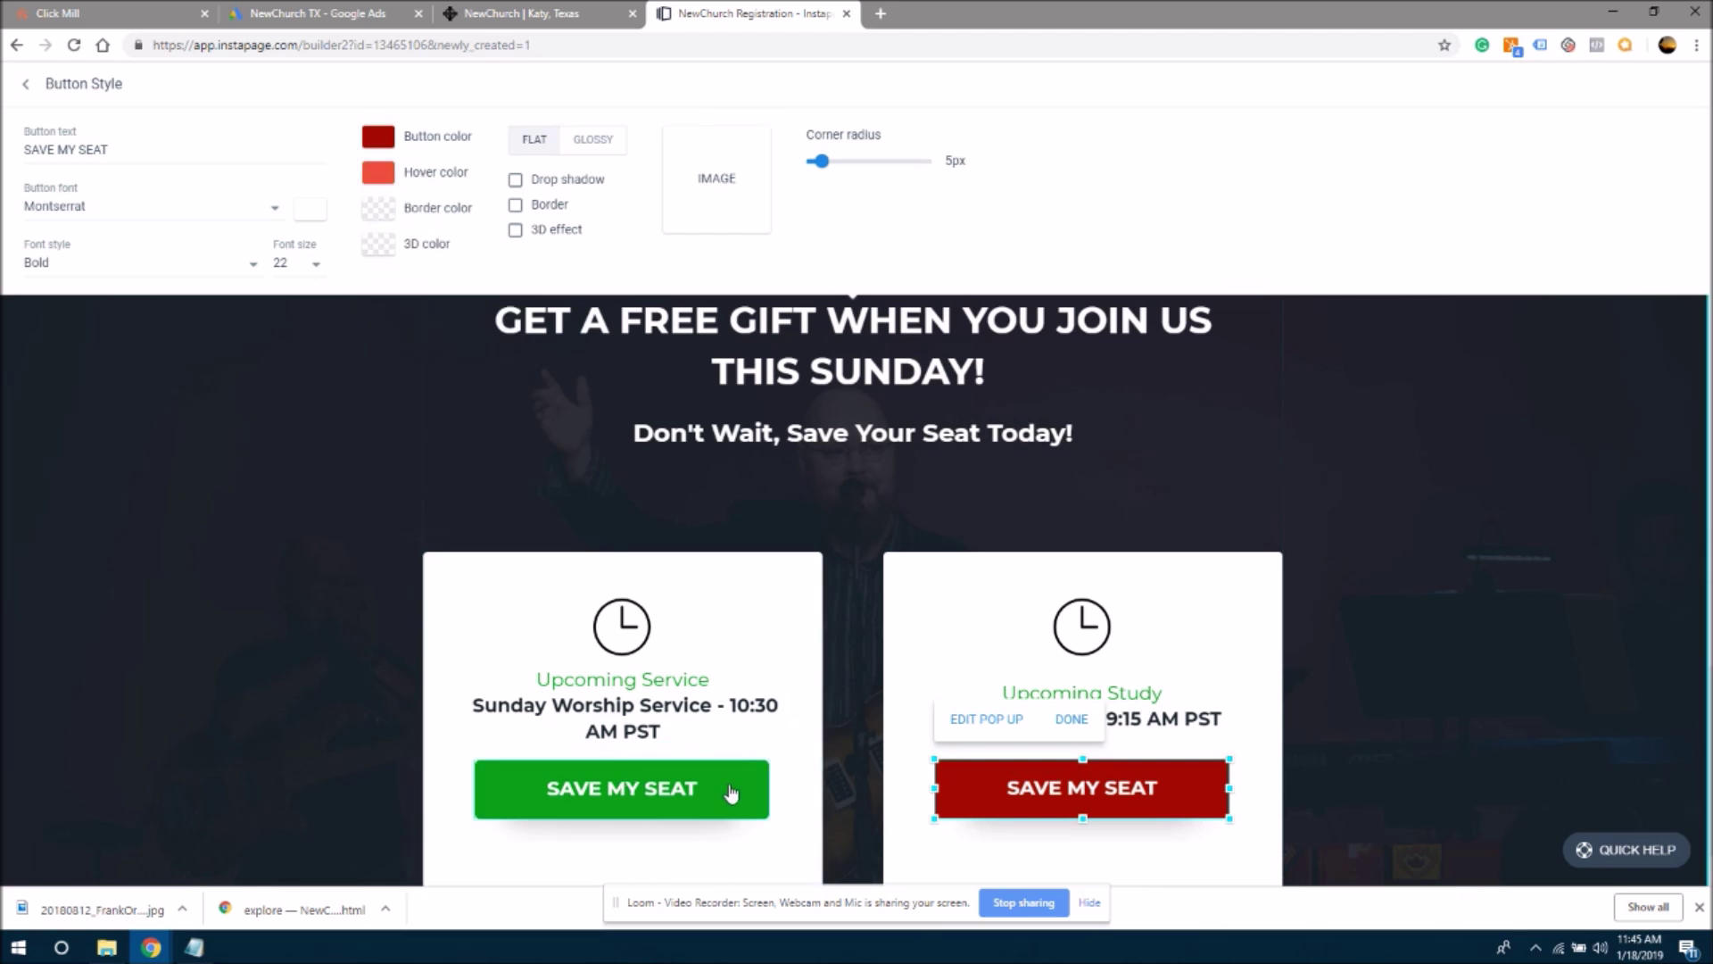
# - Make the left service card's SAVE MY SEAT button dark red with a red hover
pyautogui.click(727, 791)
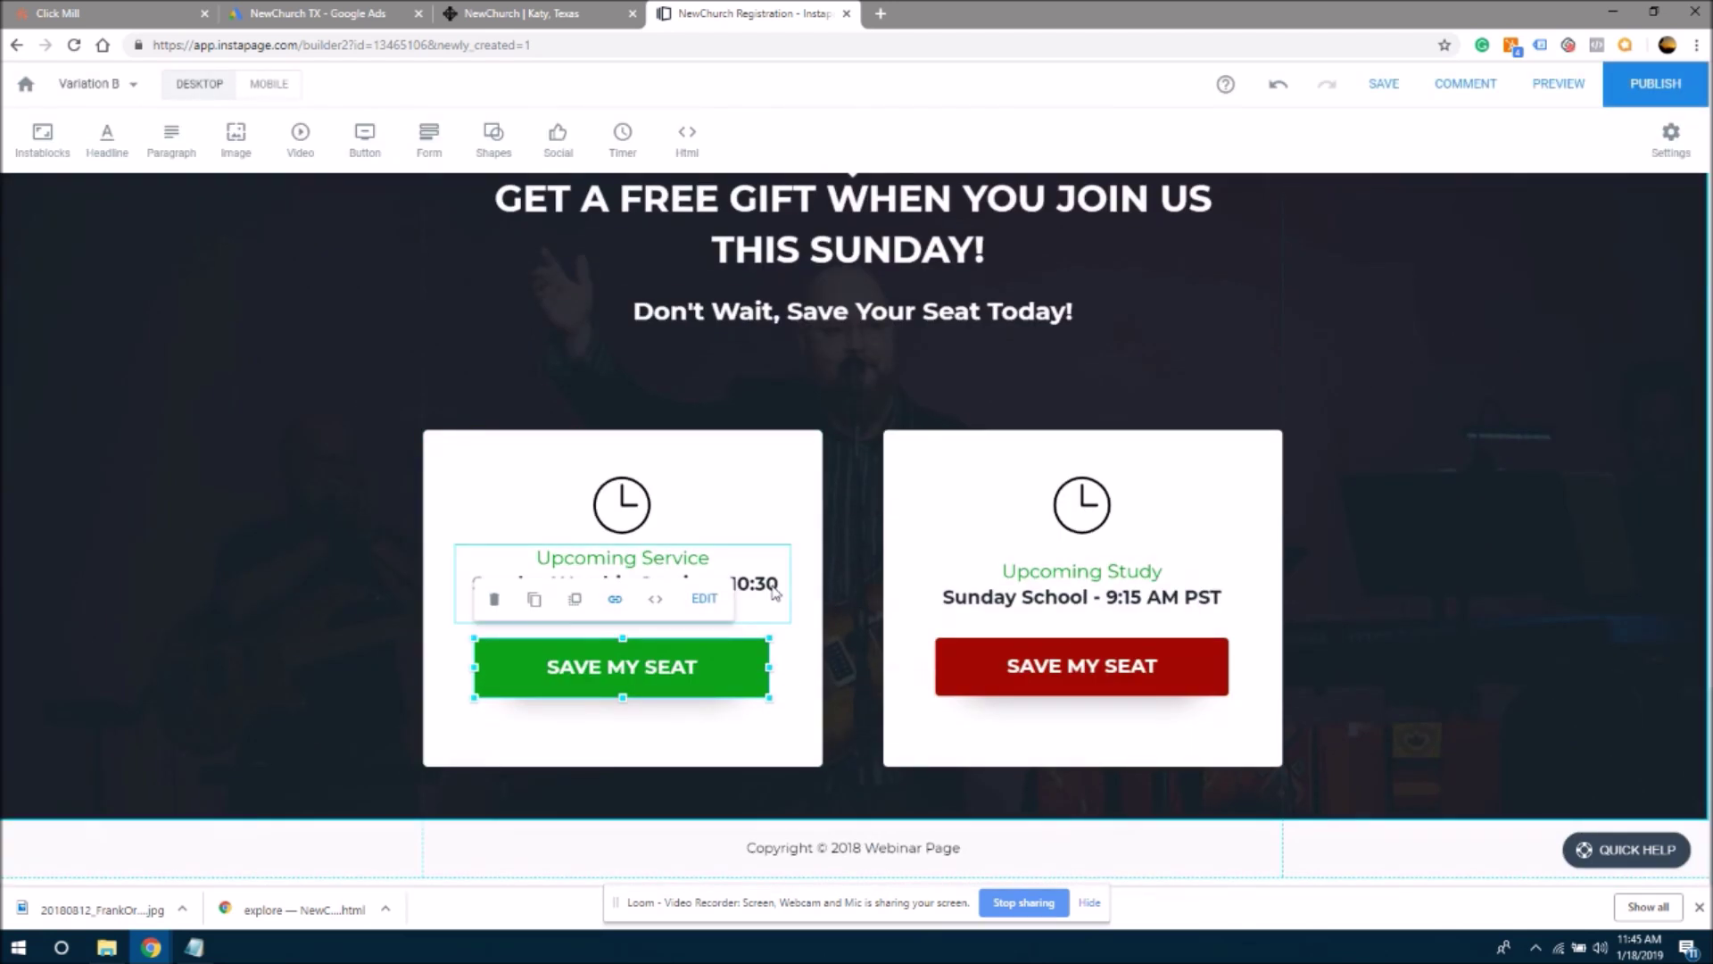
pyautogui.click(704, 597)
pyautogui.click(455, 138)
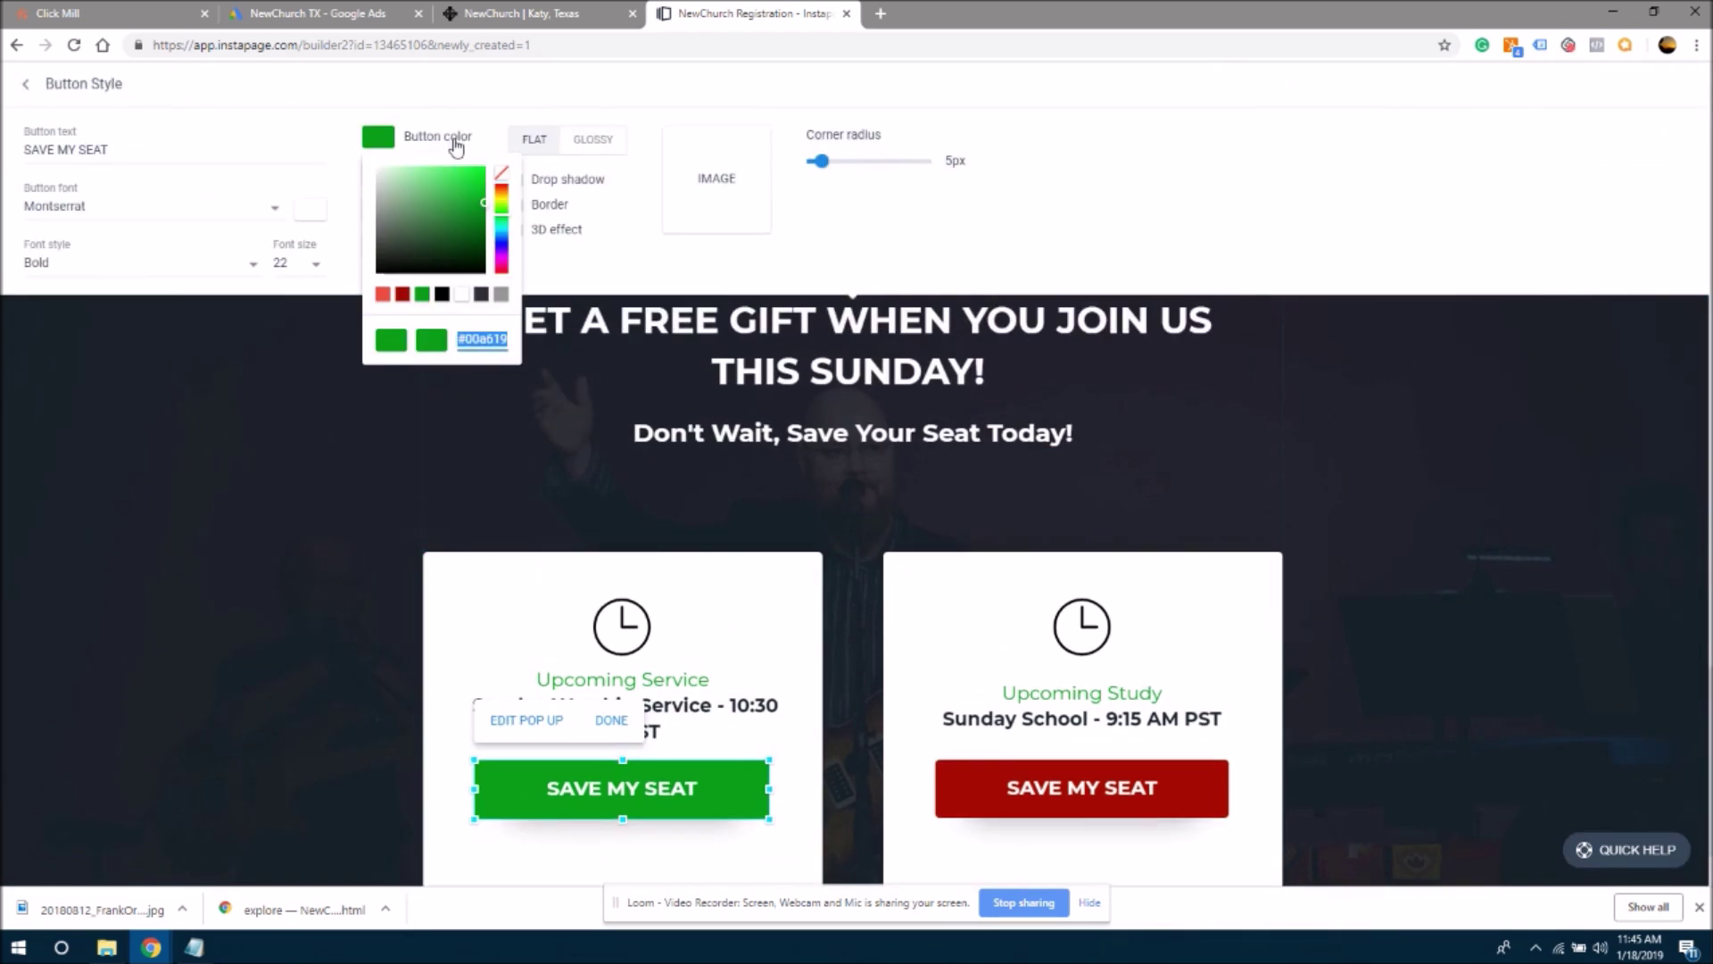
pyautogui.click(406, 302)
pyautogui.click(417, 175)
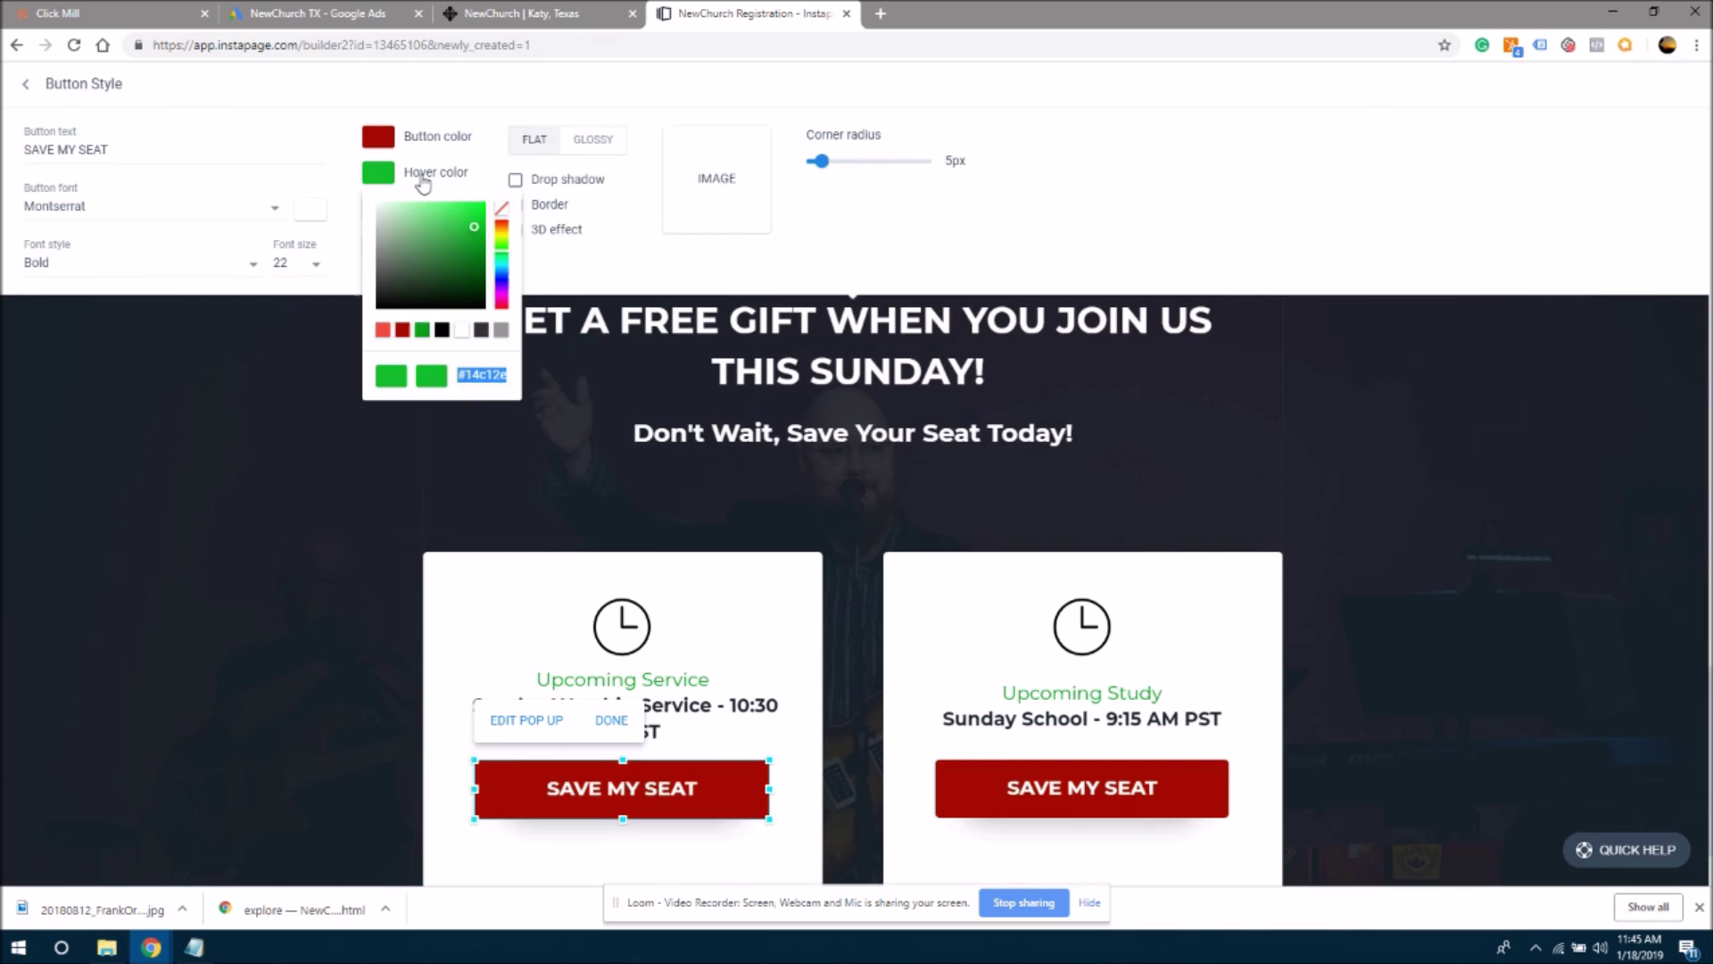
pyautogui.click(379, 332)
pyautogui.click(323, 397)
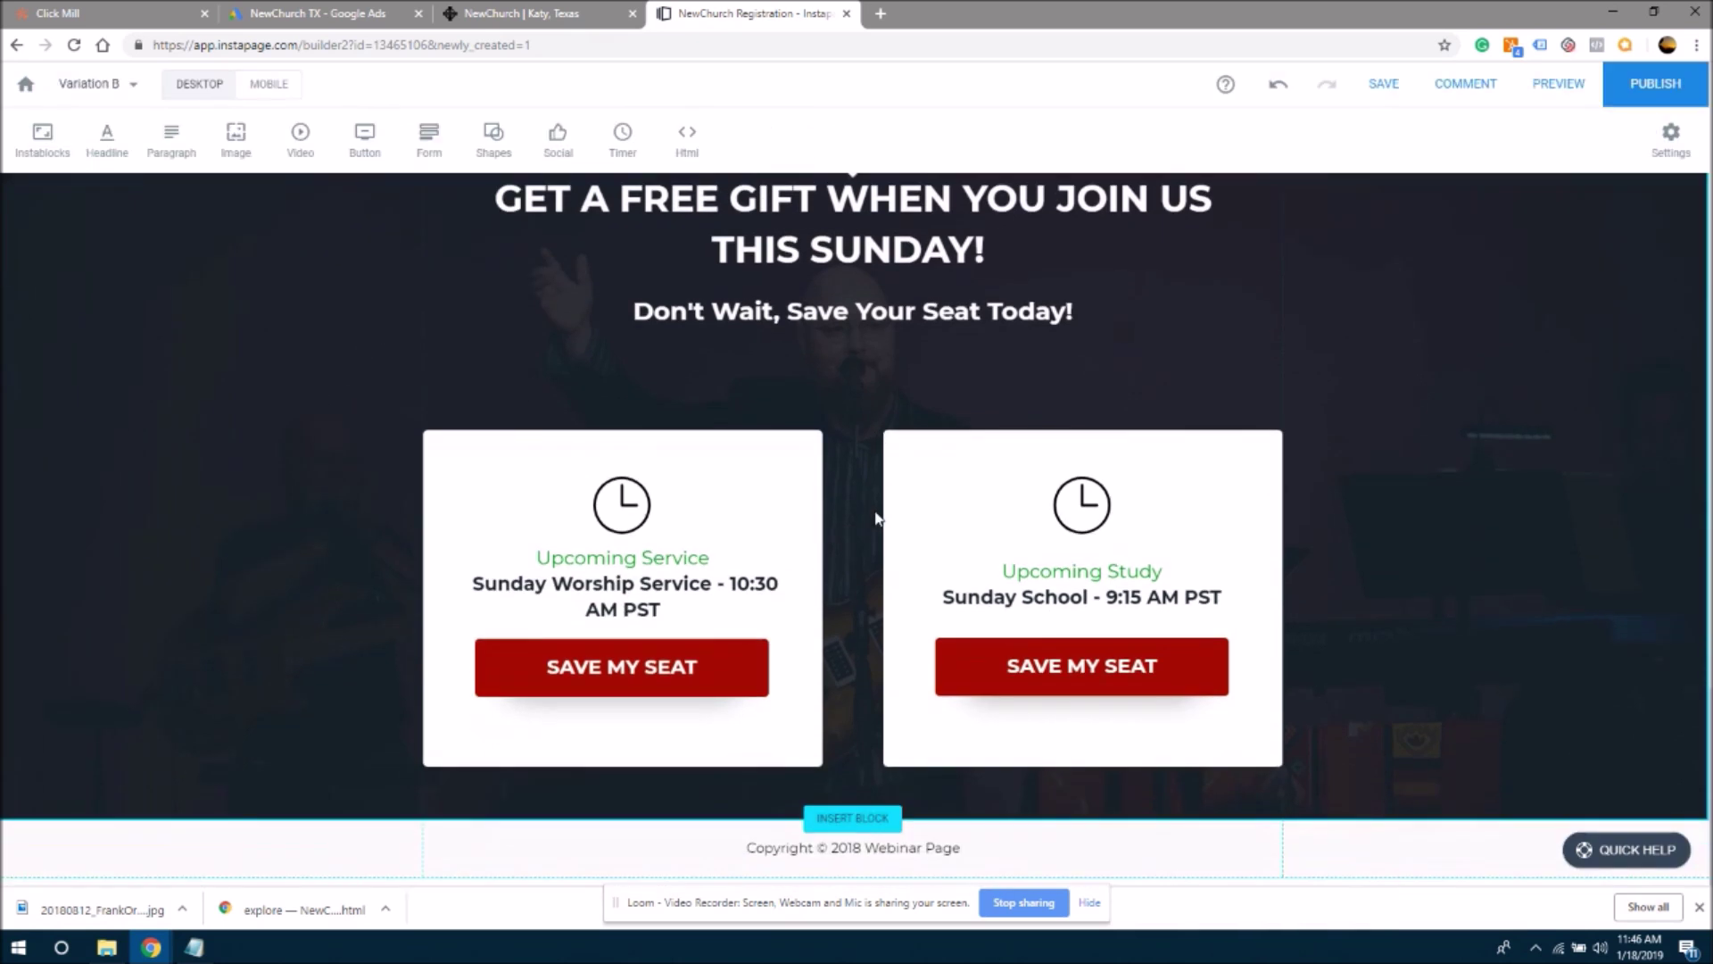
# - Select the Upcoming Service heading text to inspect it, leaving it unchanged
pyautogui.scroll(2, 857, 536)
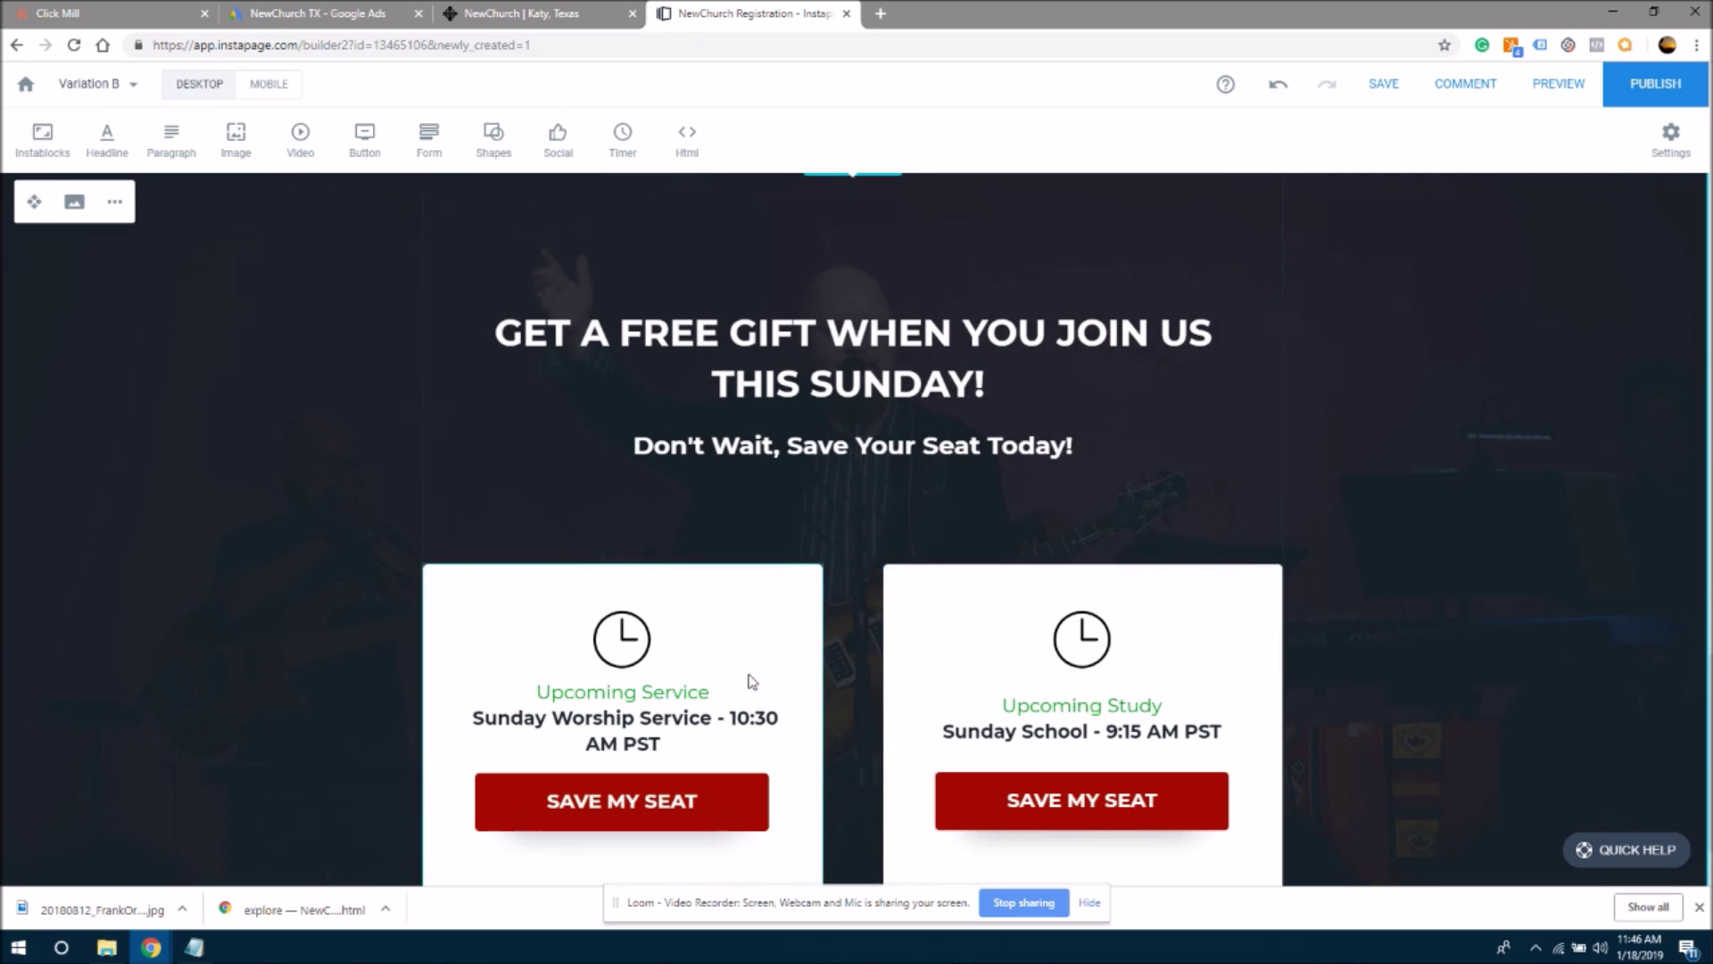
pyautogui.click(670, 703)
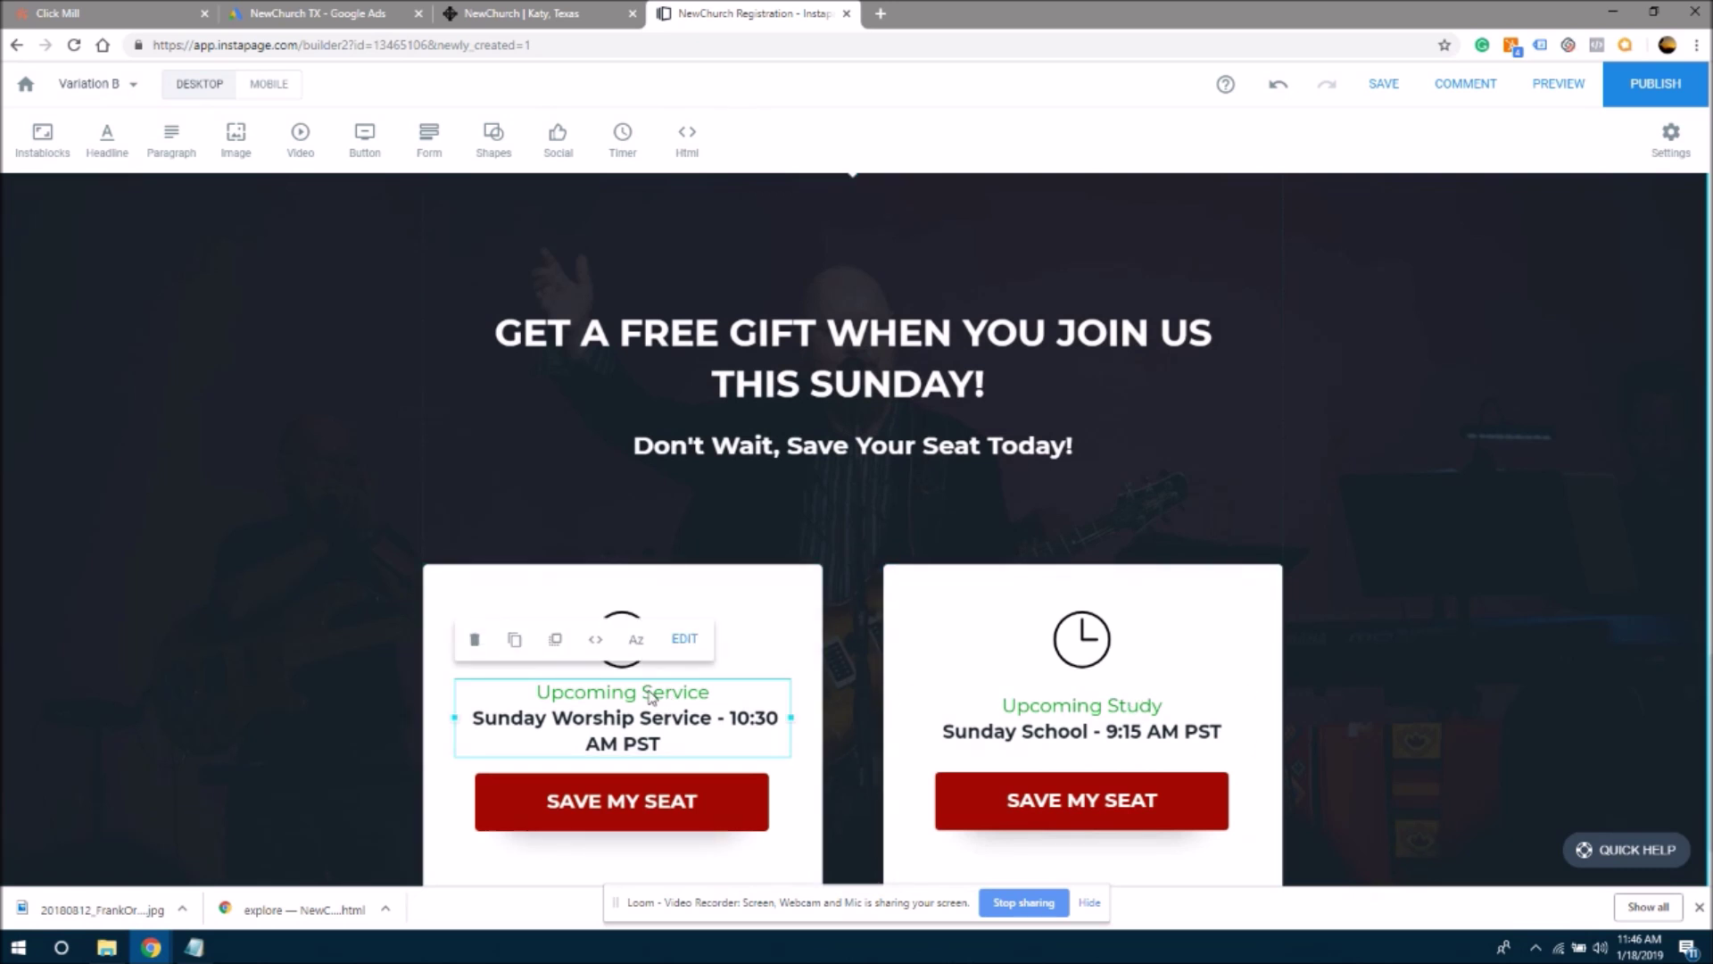
pyautogui.click(649, 694)
pyautogui.moveTo(706, 693); pyautogui.dragTo(520, 692)
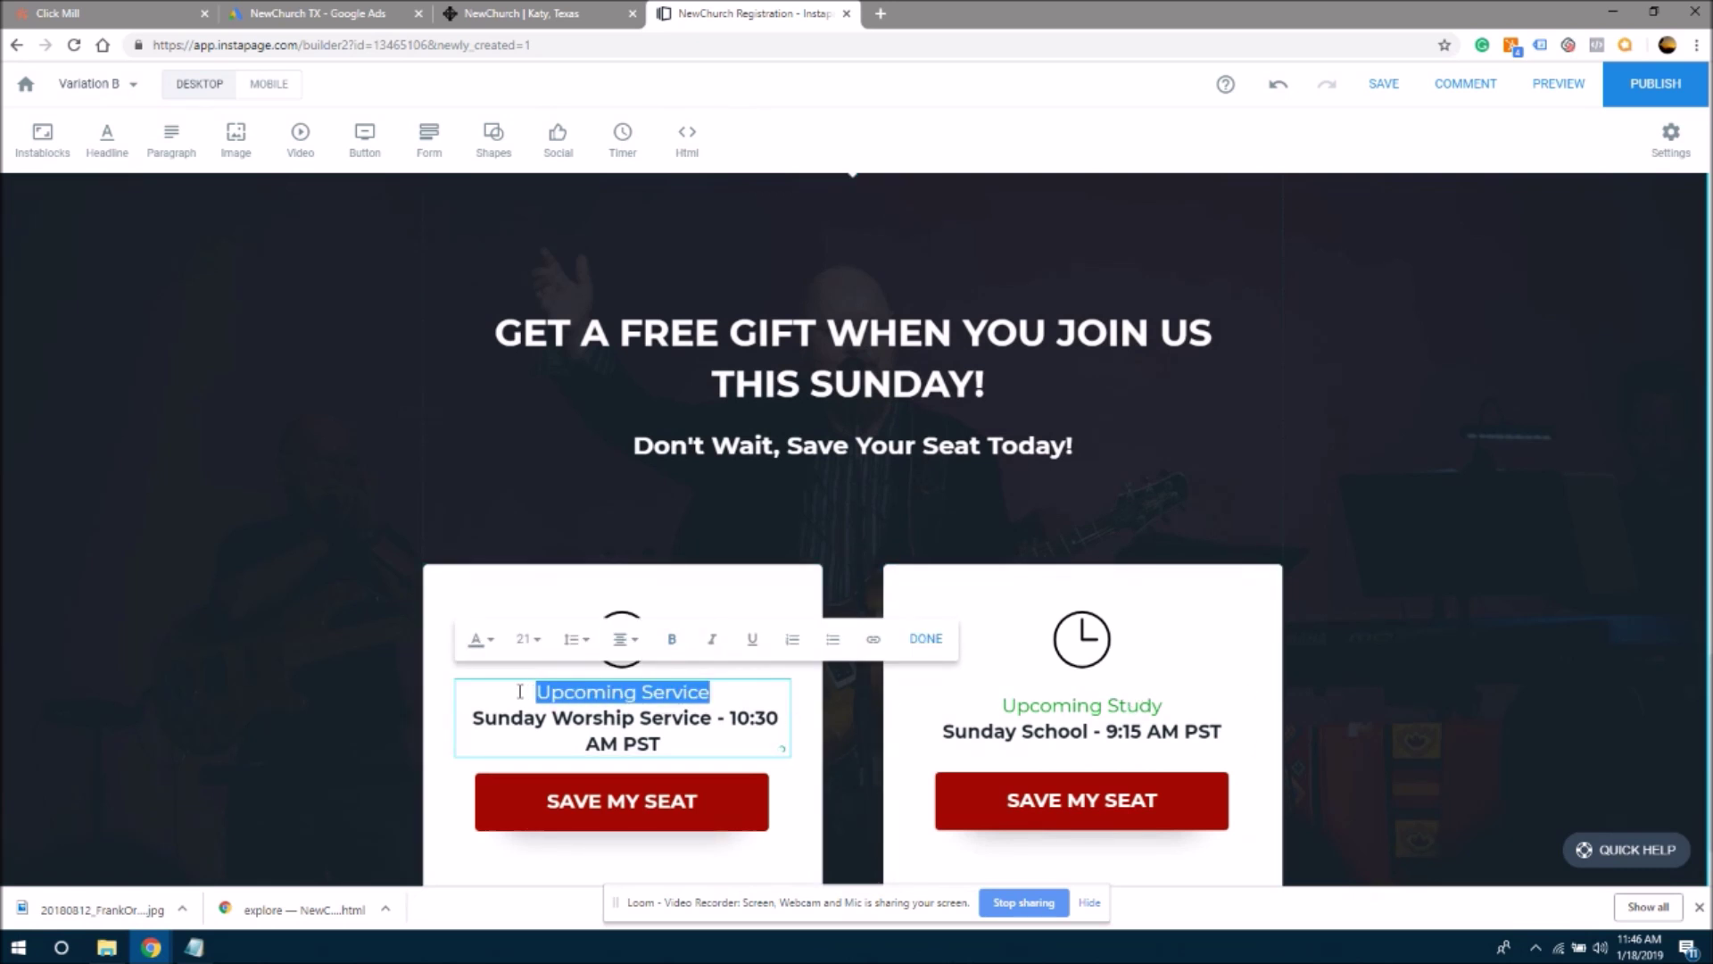
pyautogui.click(692, 704)
pyautogui.click(1684, 671)
pyautogui.moveTo(1707, 749); pyautogui.dragTo(1705, 629)
pyautogui.scroll(1, 1686, 569)
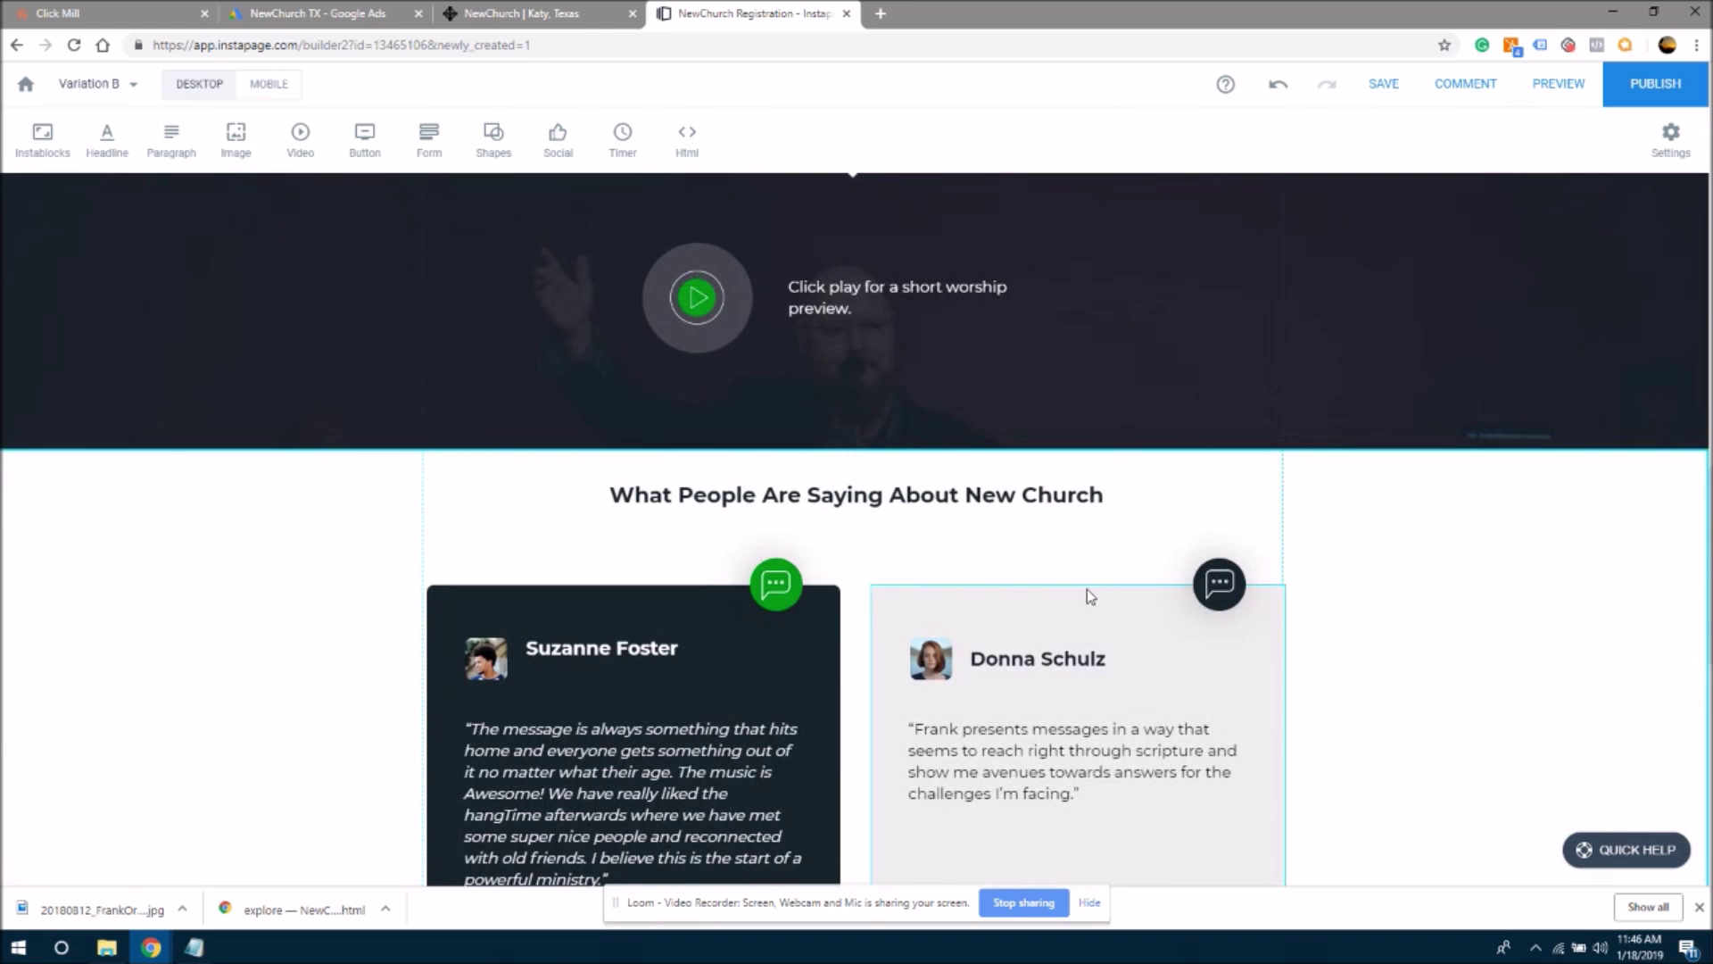
# - Give the first testimonial's chat icon circle a dark red background
pyautogui.click(761, 591)
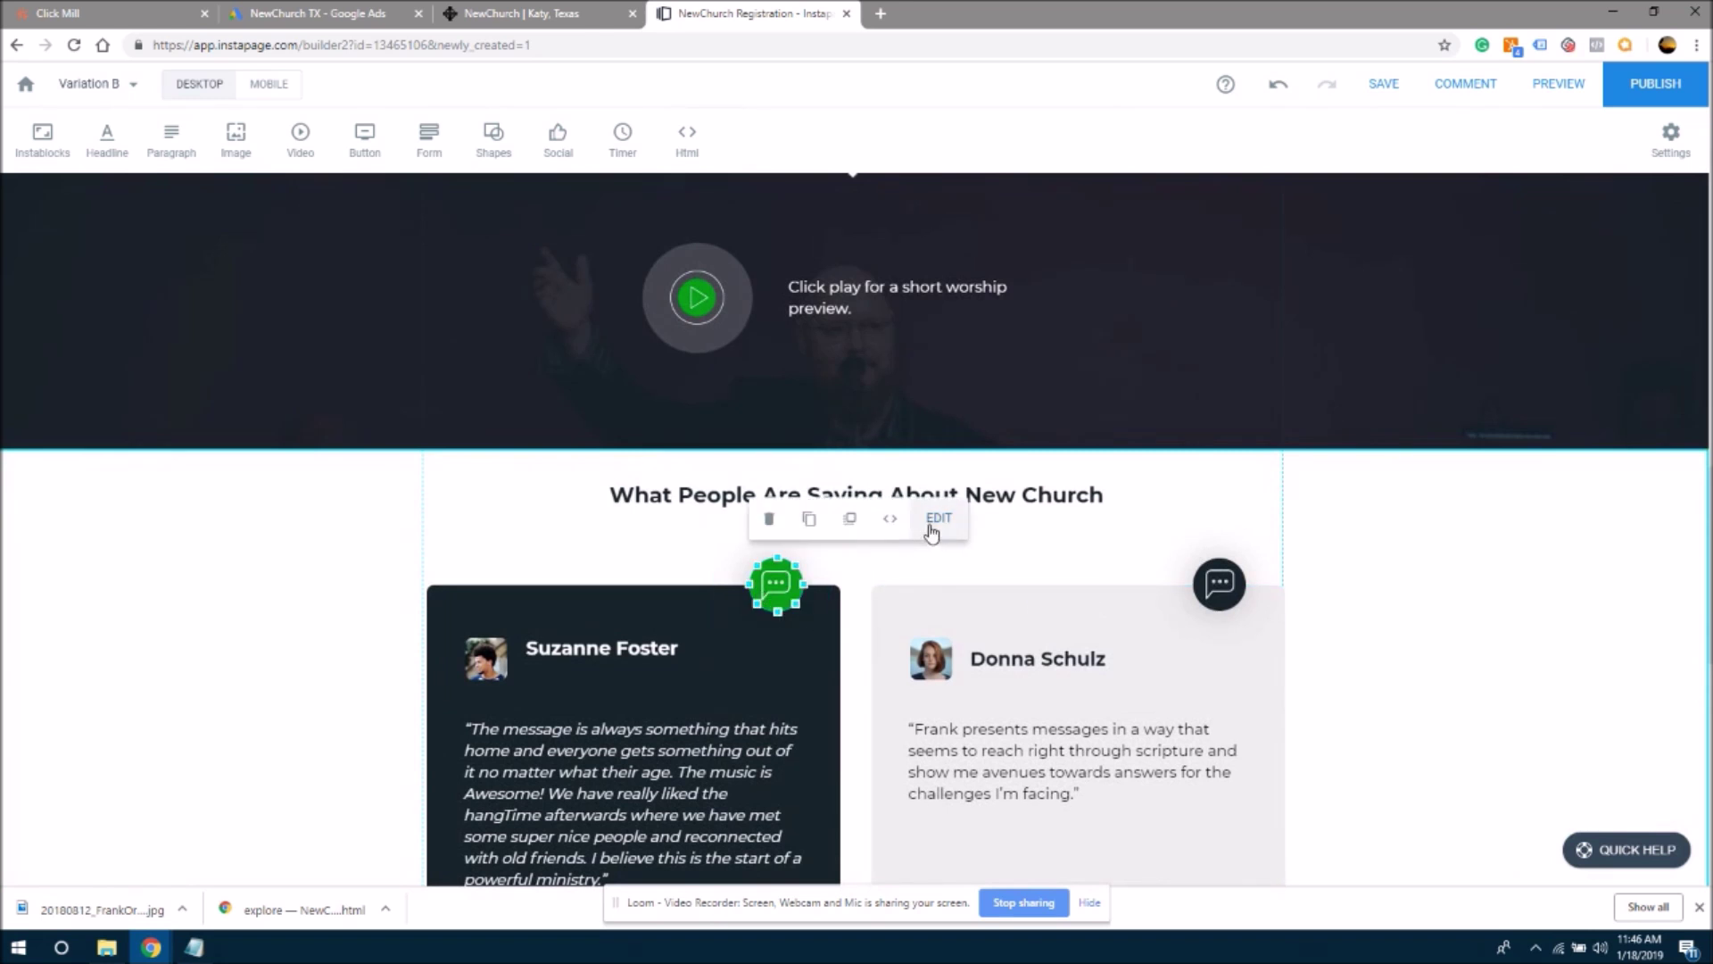
pyautogui.click(937, 519)
pyautogui.click(115, 177)
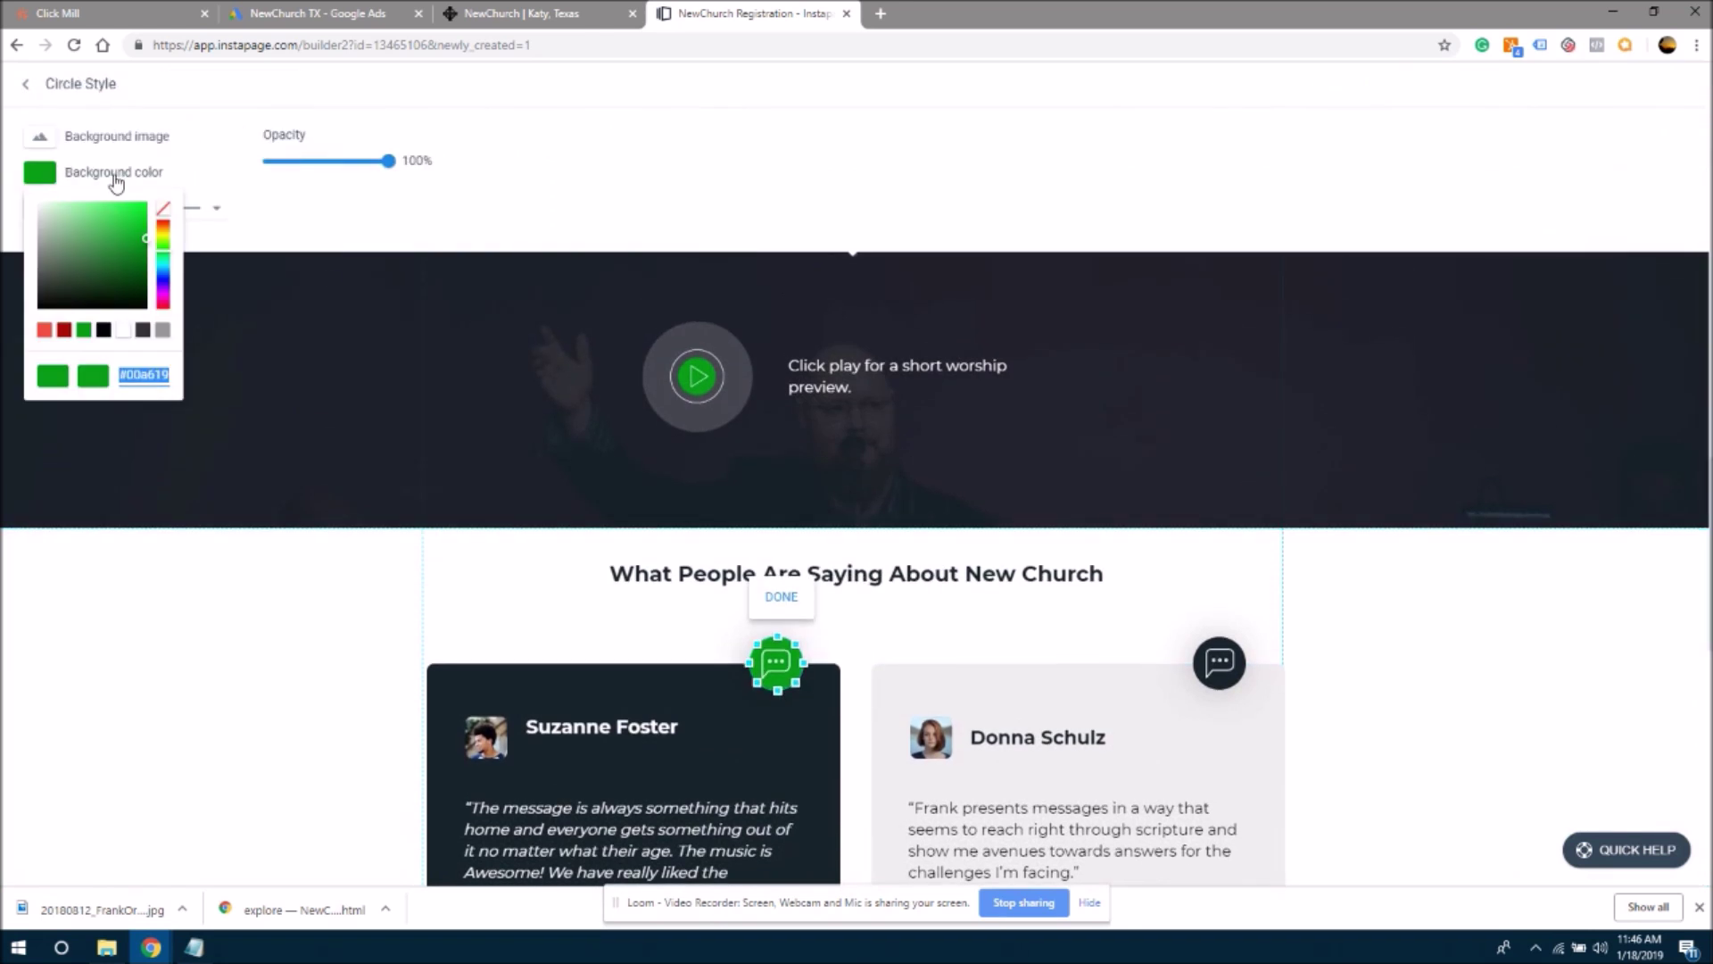
pyautogui.click(63, 329)
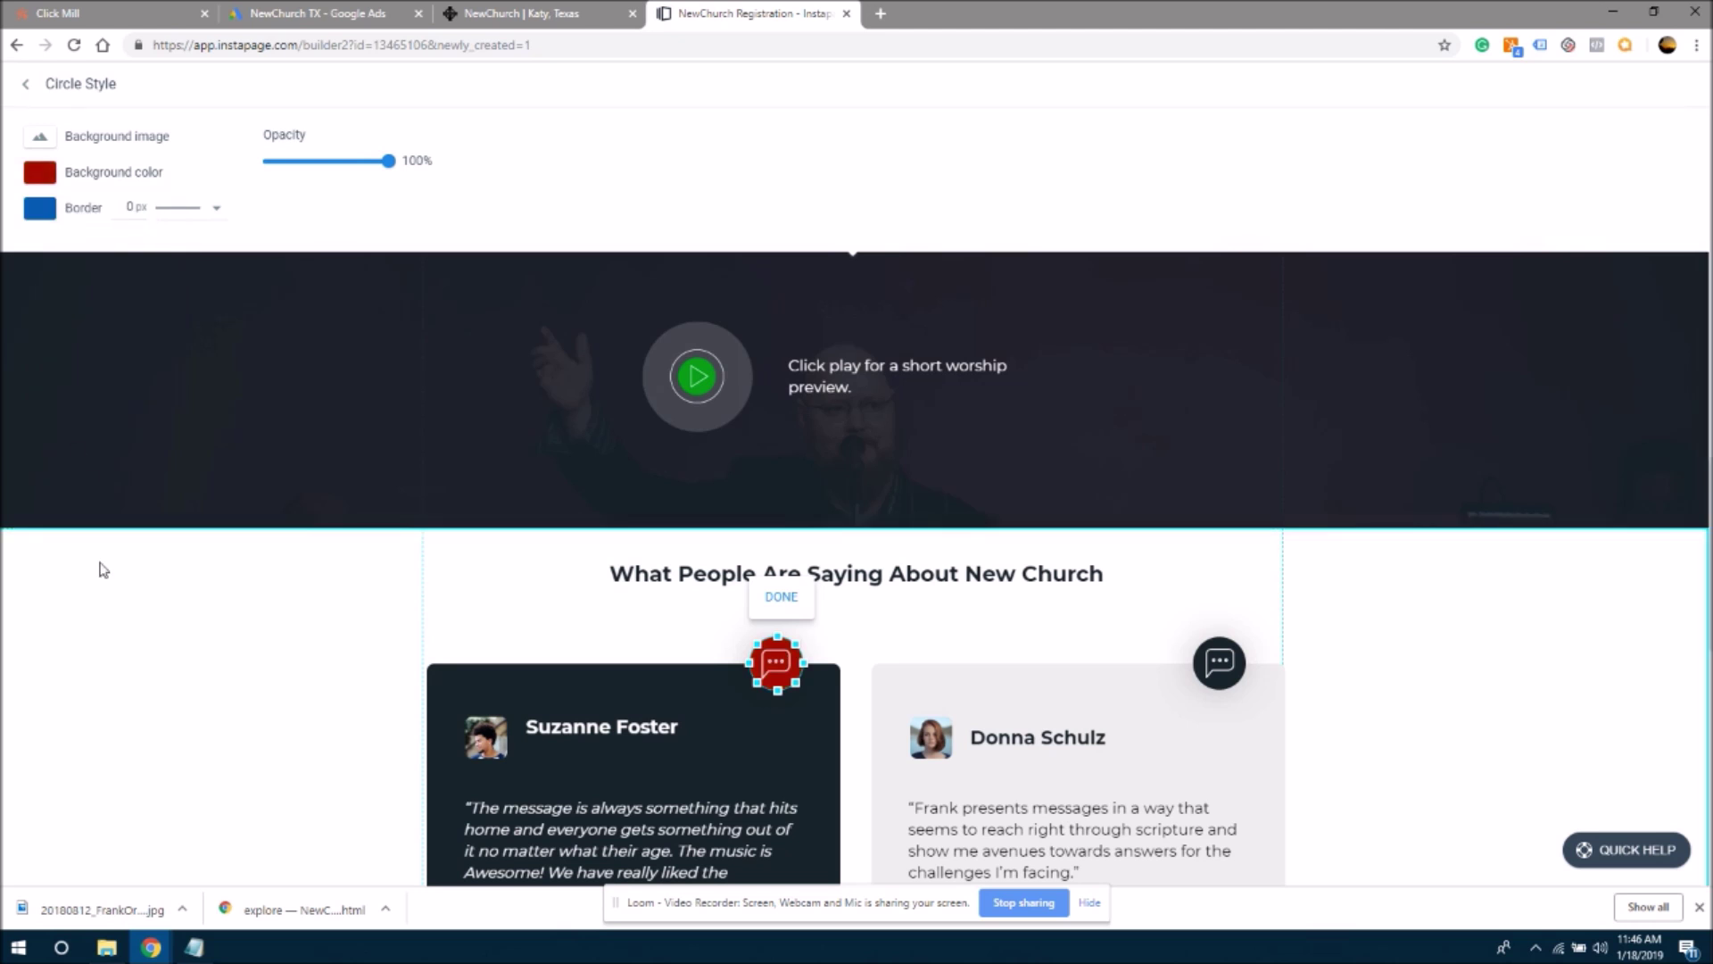
pyautogui.click(562, 335)
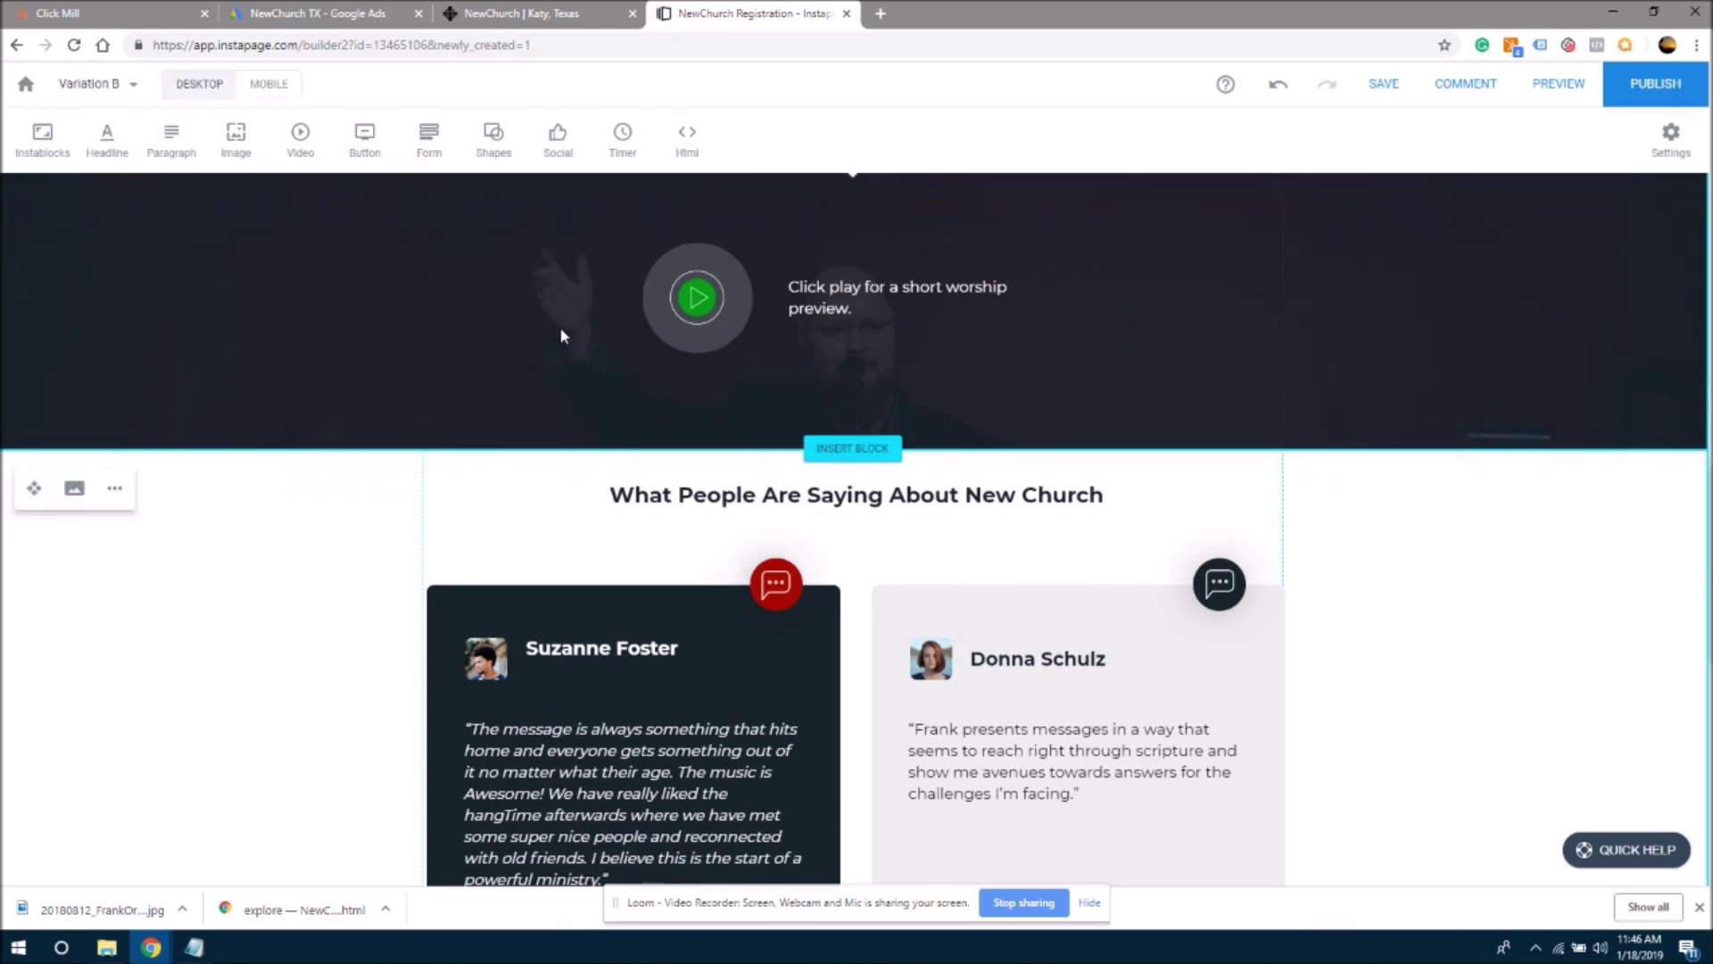
# - Move the play icon aside to expose the green circle behind it
pyautogui.click(685, 308)
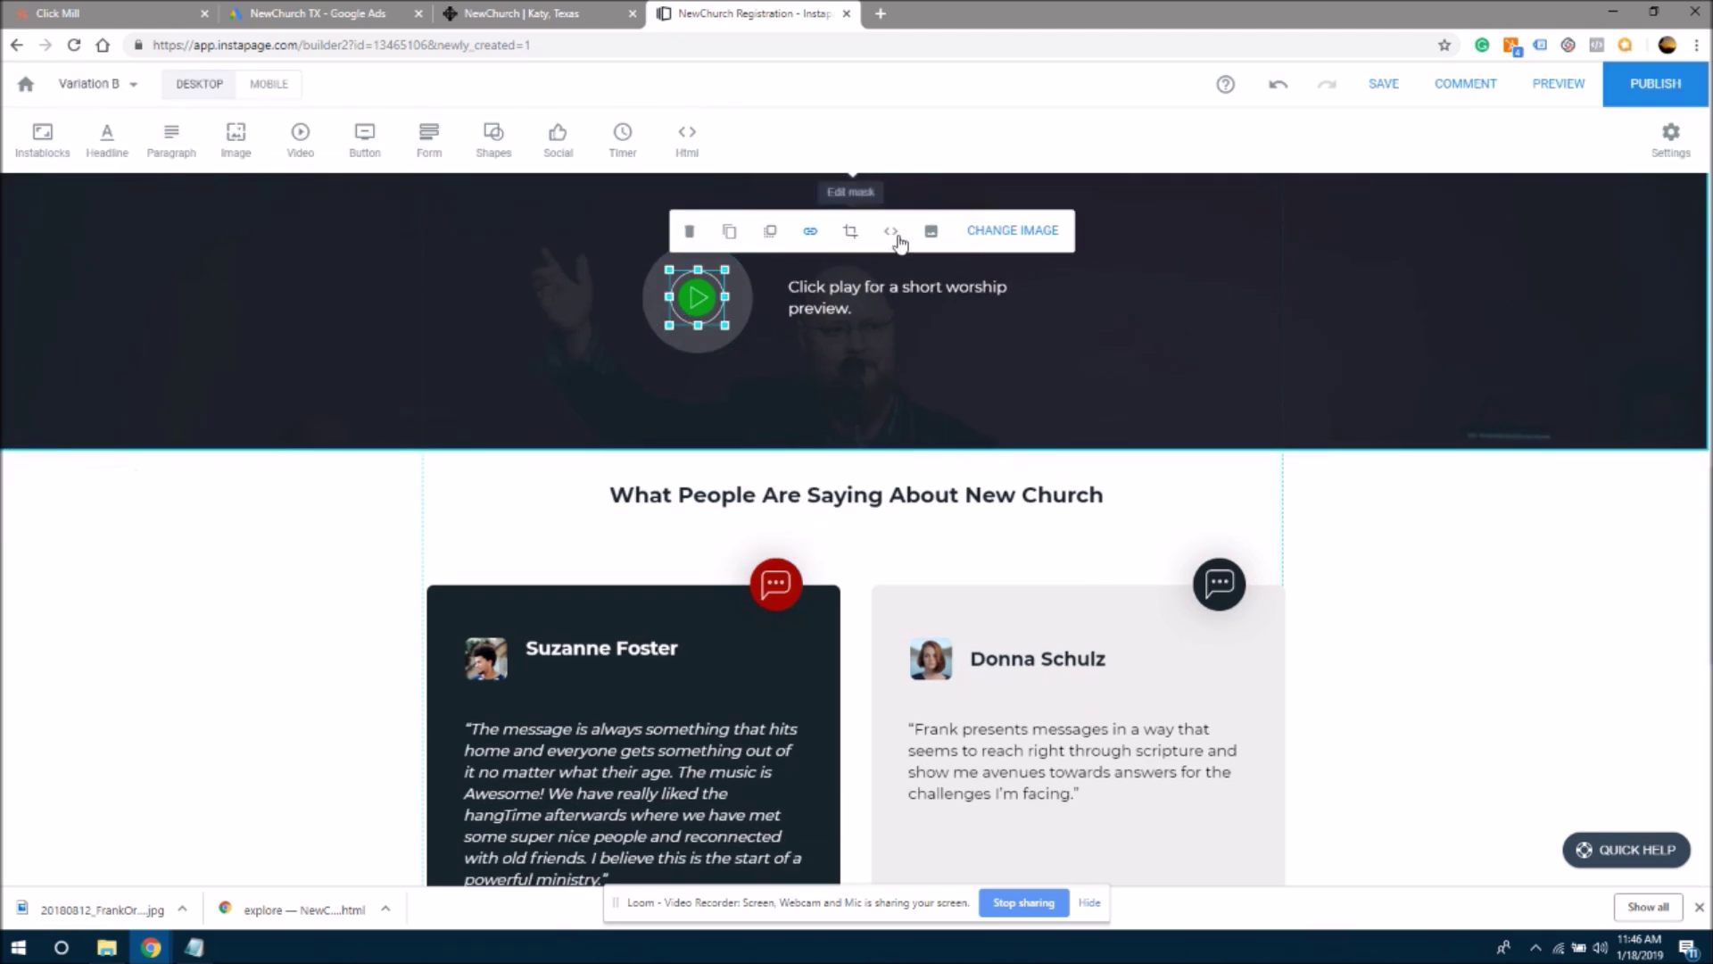
pyautogui.click(967, 234)
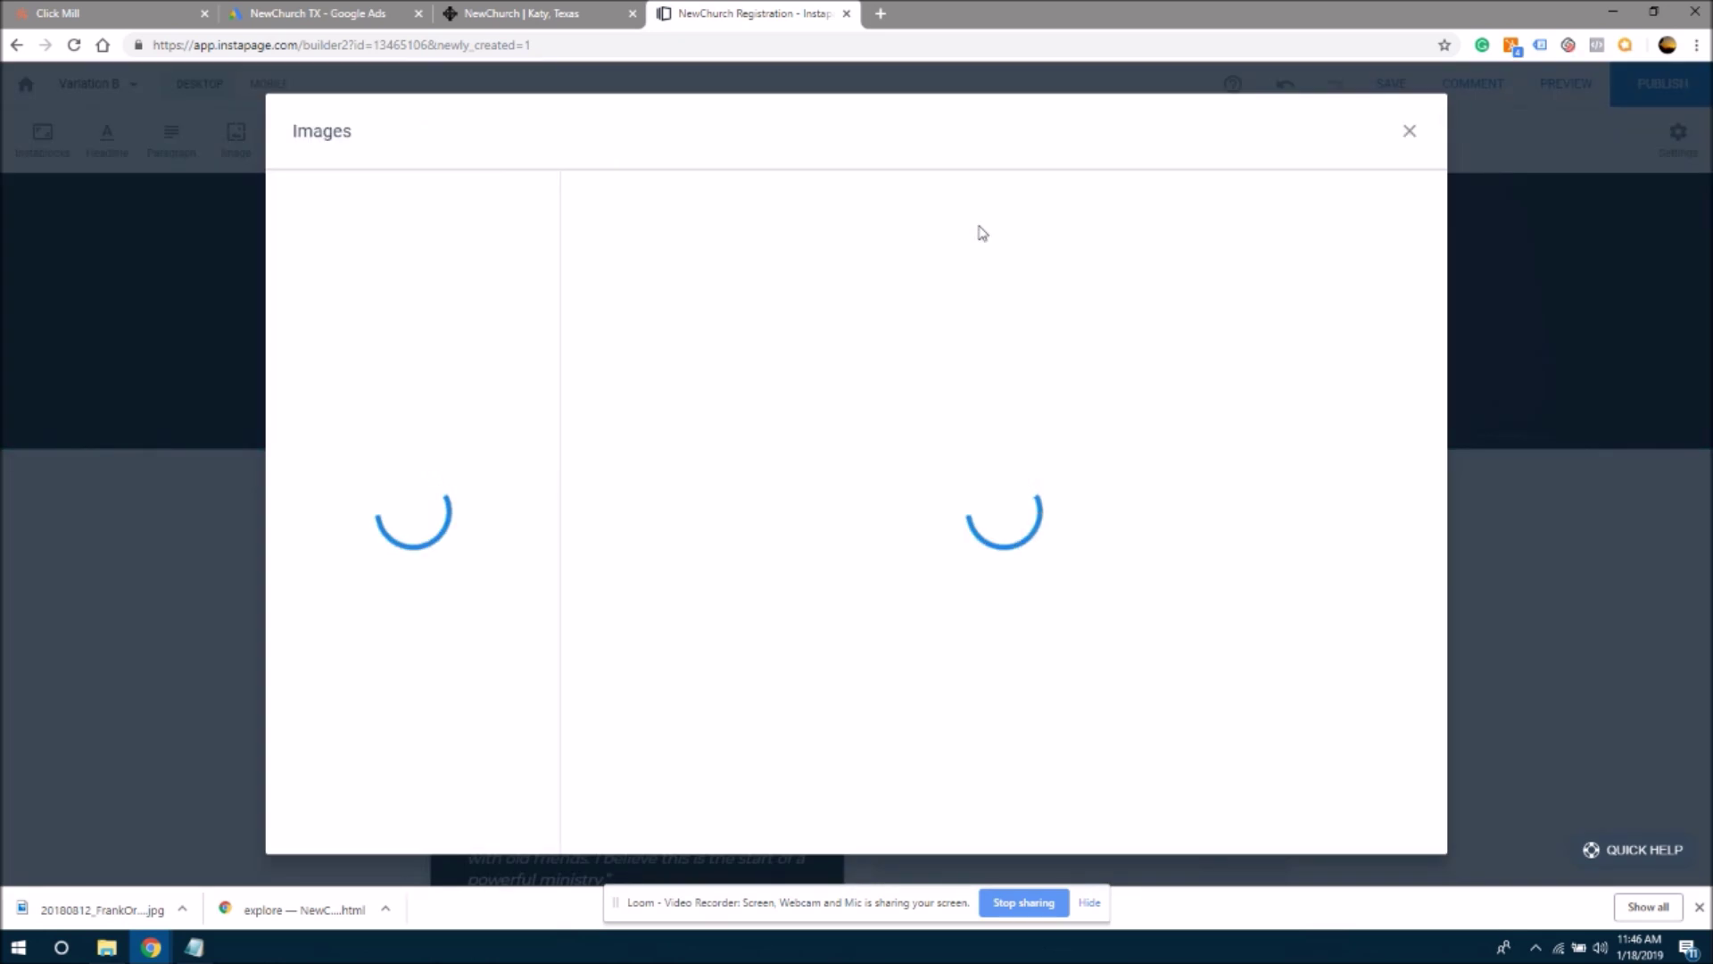
pyautogui.click(1409, 132)
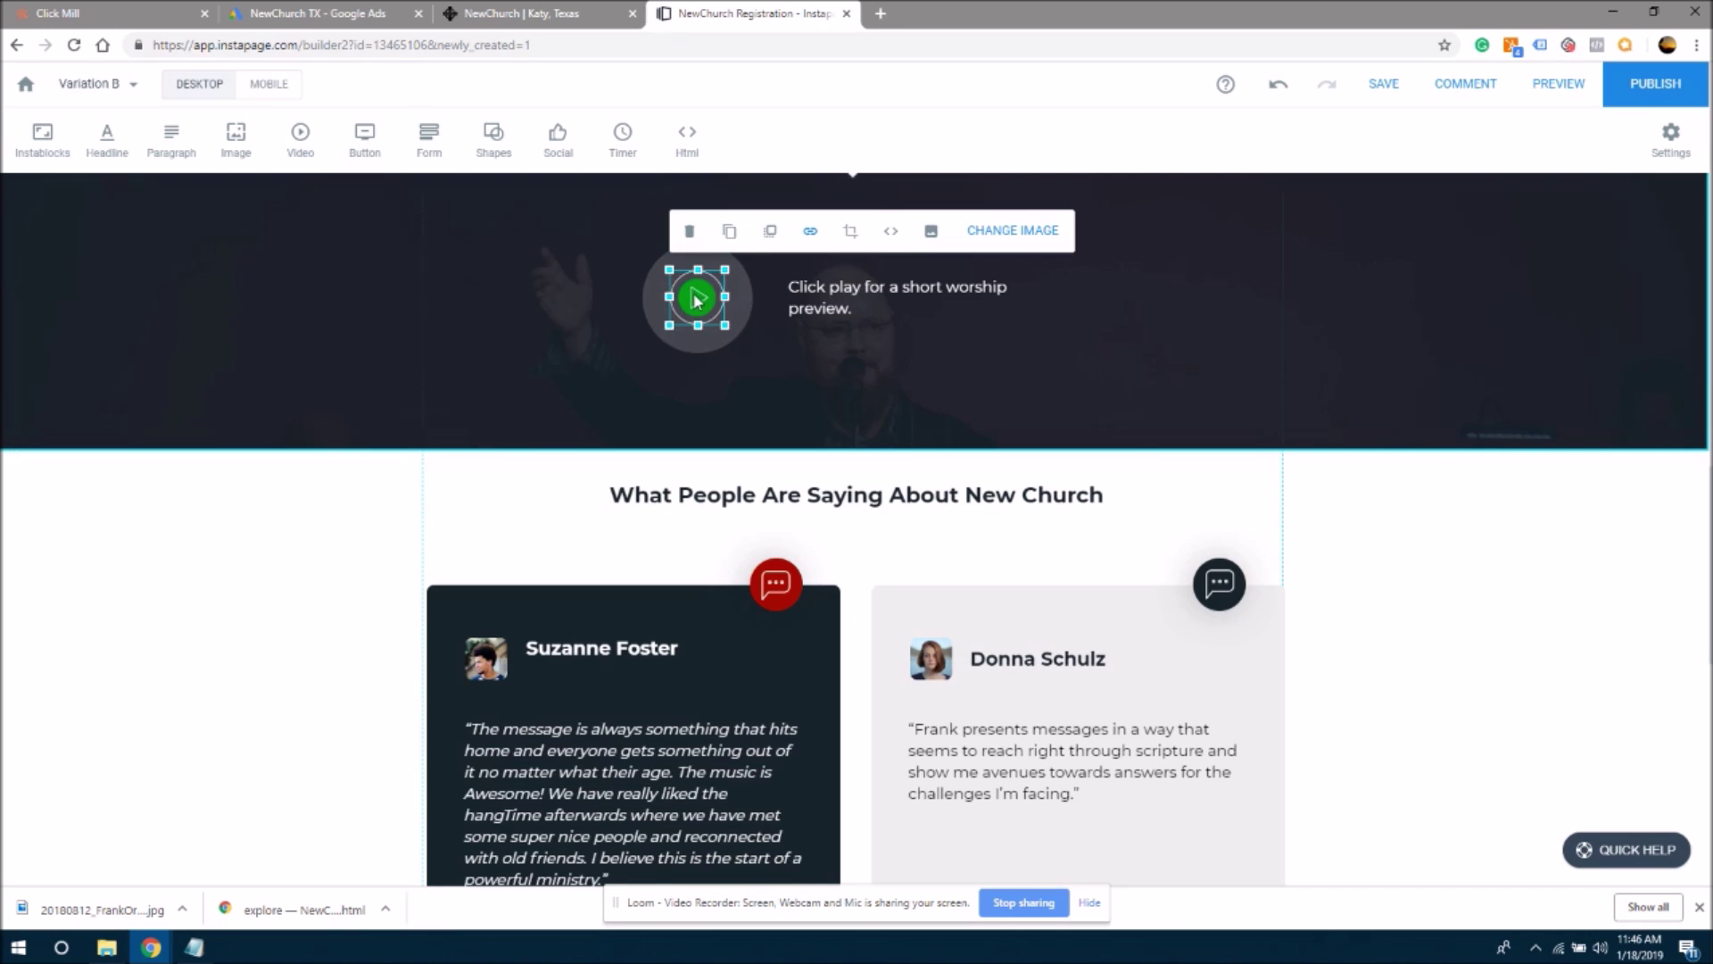
pyautogui.moveTo(692, 300); pyautogui.dragTo(740, 363)
# - Make the worship preview's play circle dark red and re-centre the play icon on it
pyautogui.click(697, 304)
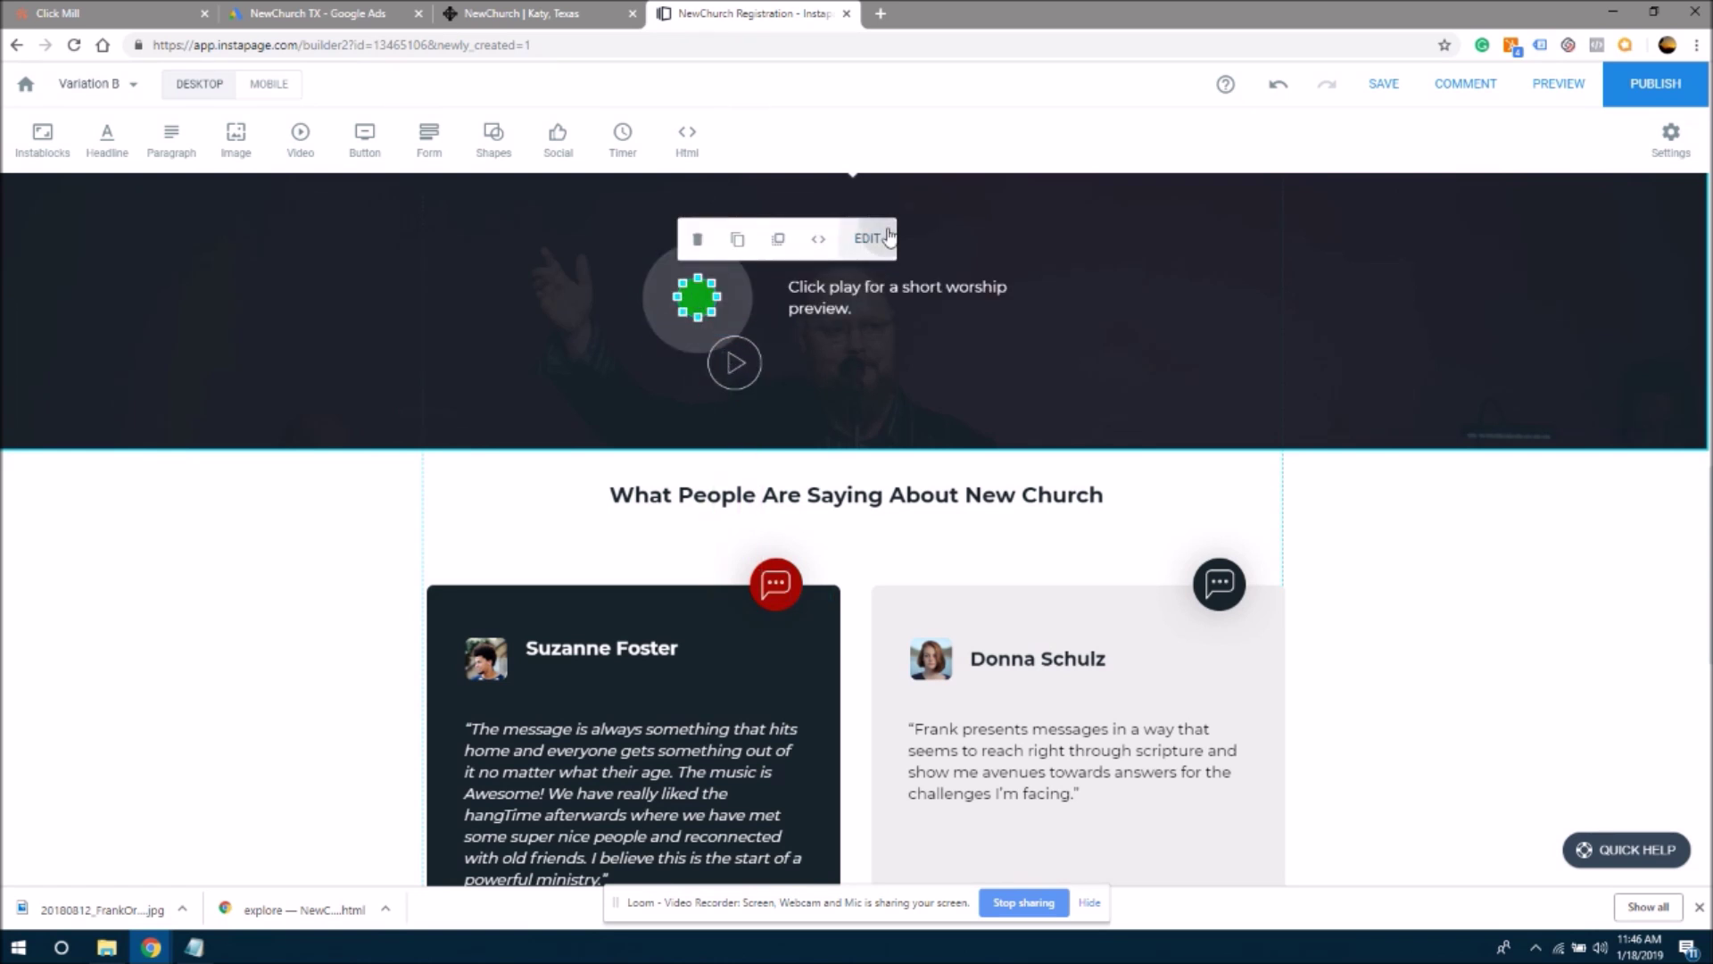
pyautogui.click(867, 238)
pyautogui.click(121, 178)
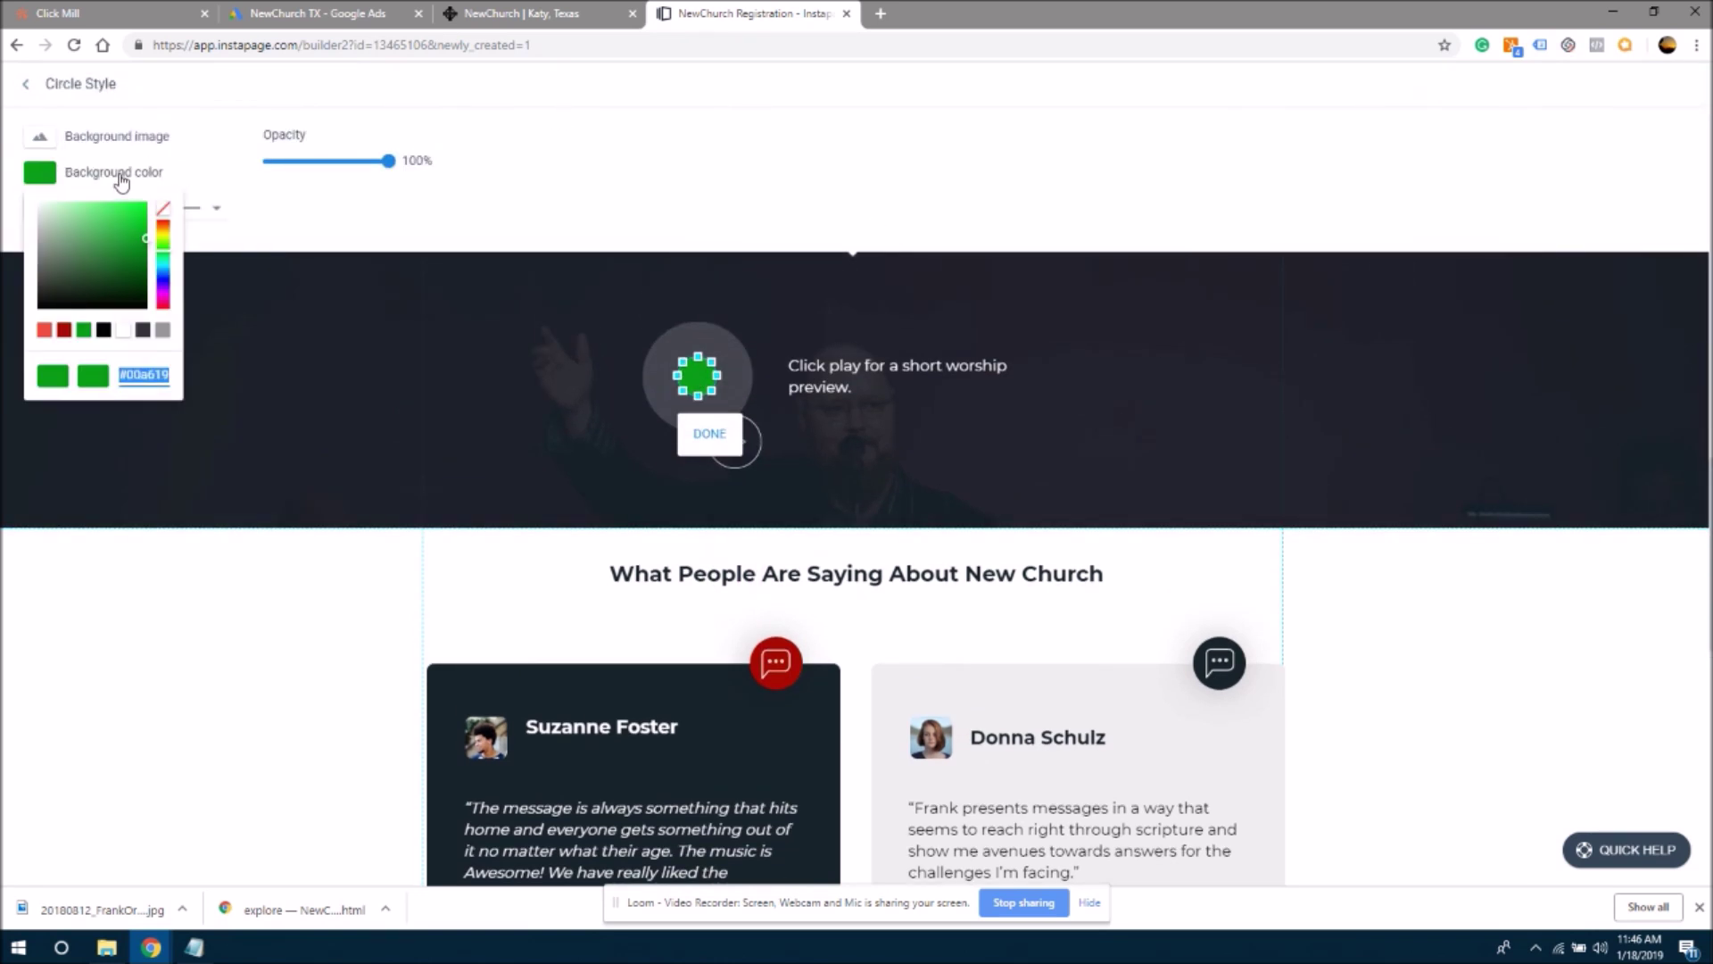
pyautogui.click(64, 331)
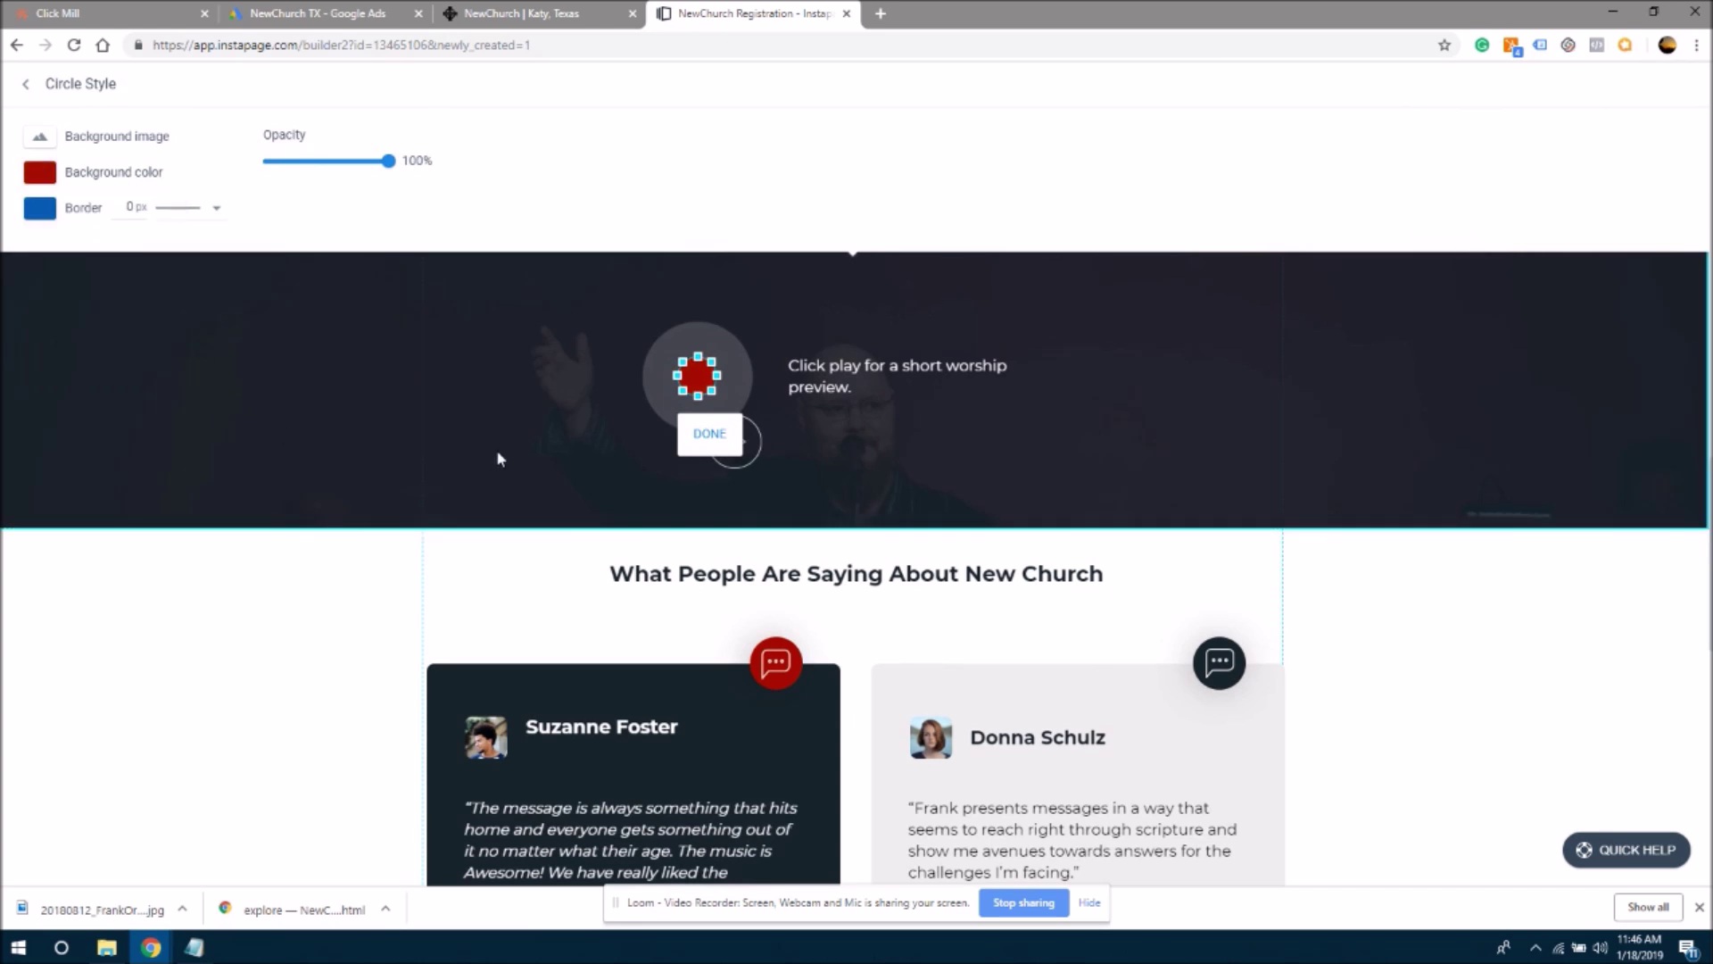
pyautogui.click(709, 434)
pyautogui.moveTo(716, 309); pyautogui.dragTo(708, 308)
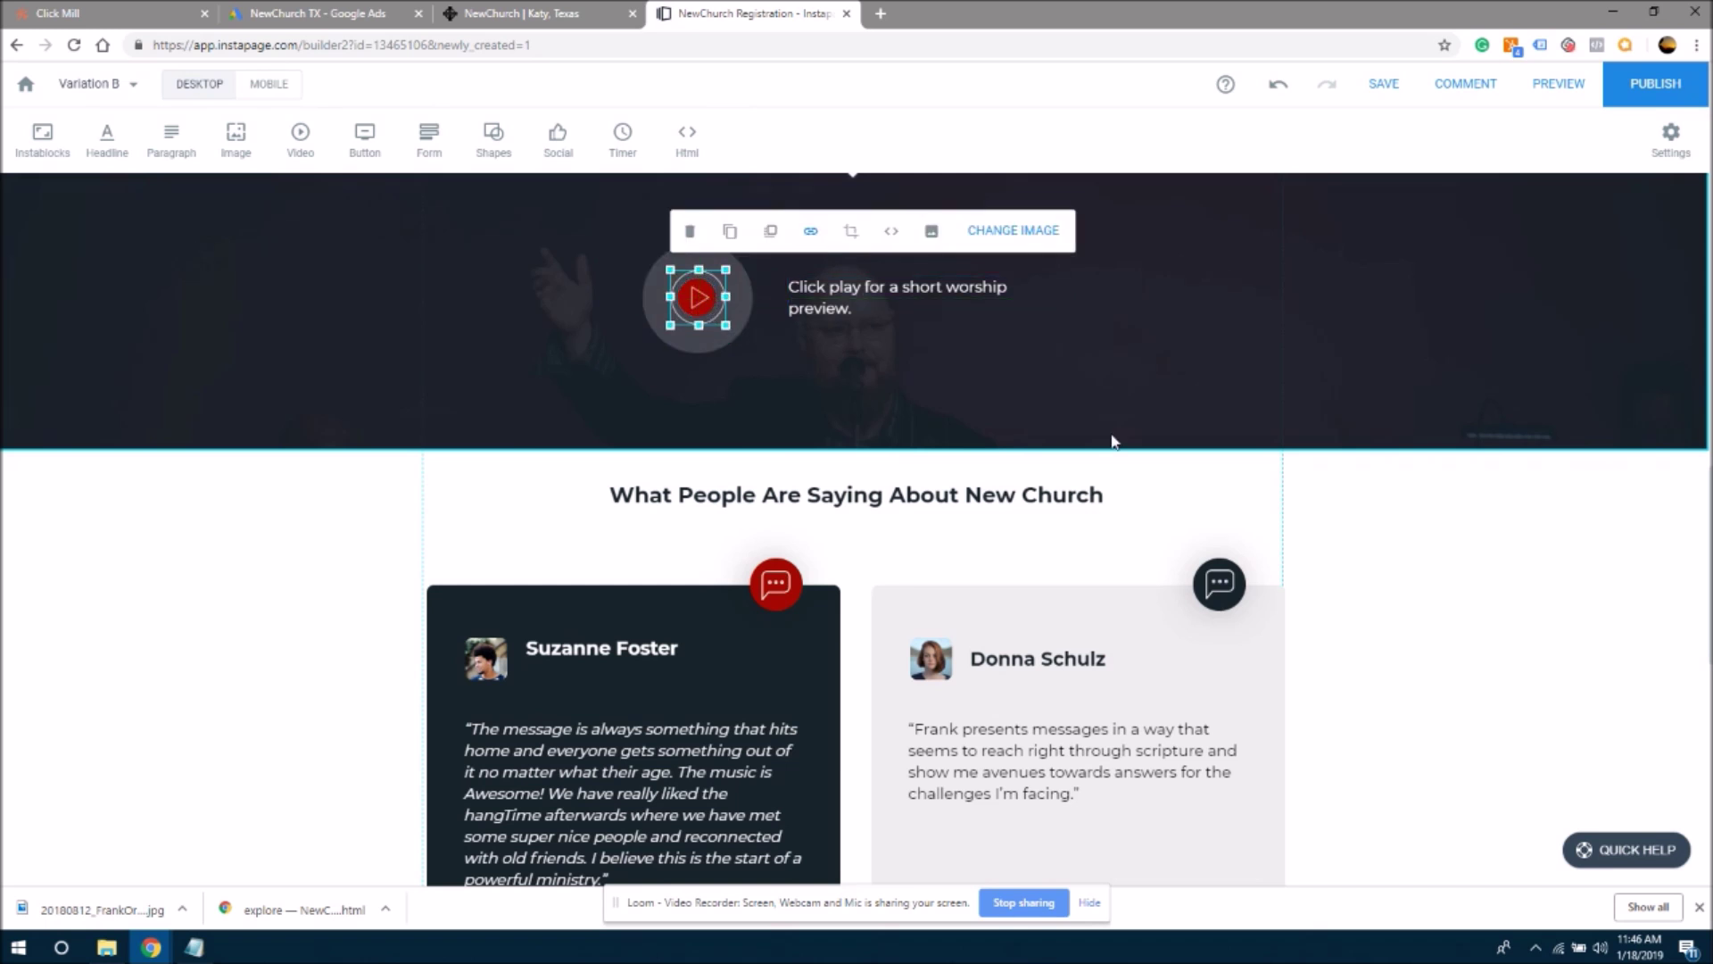
pyautogui.click(1252, 427)
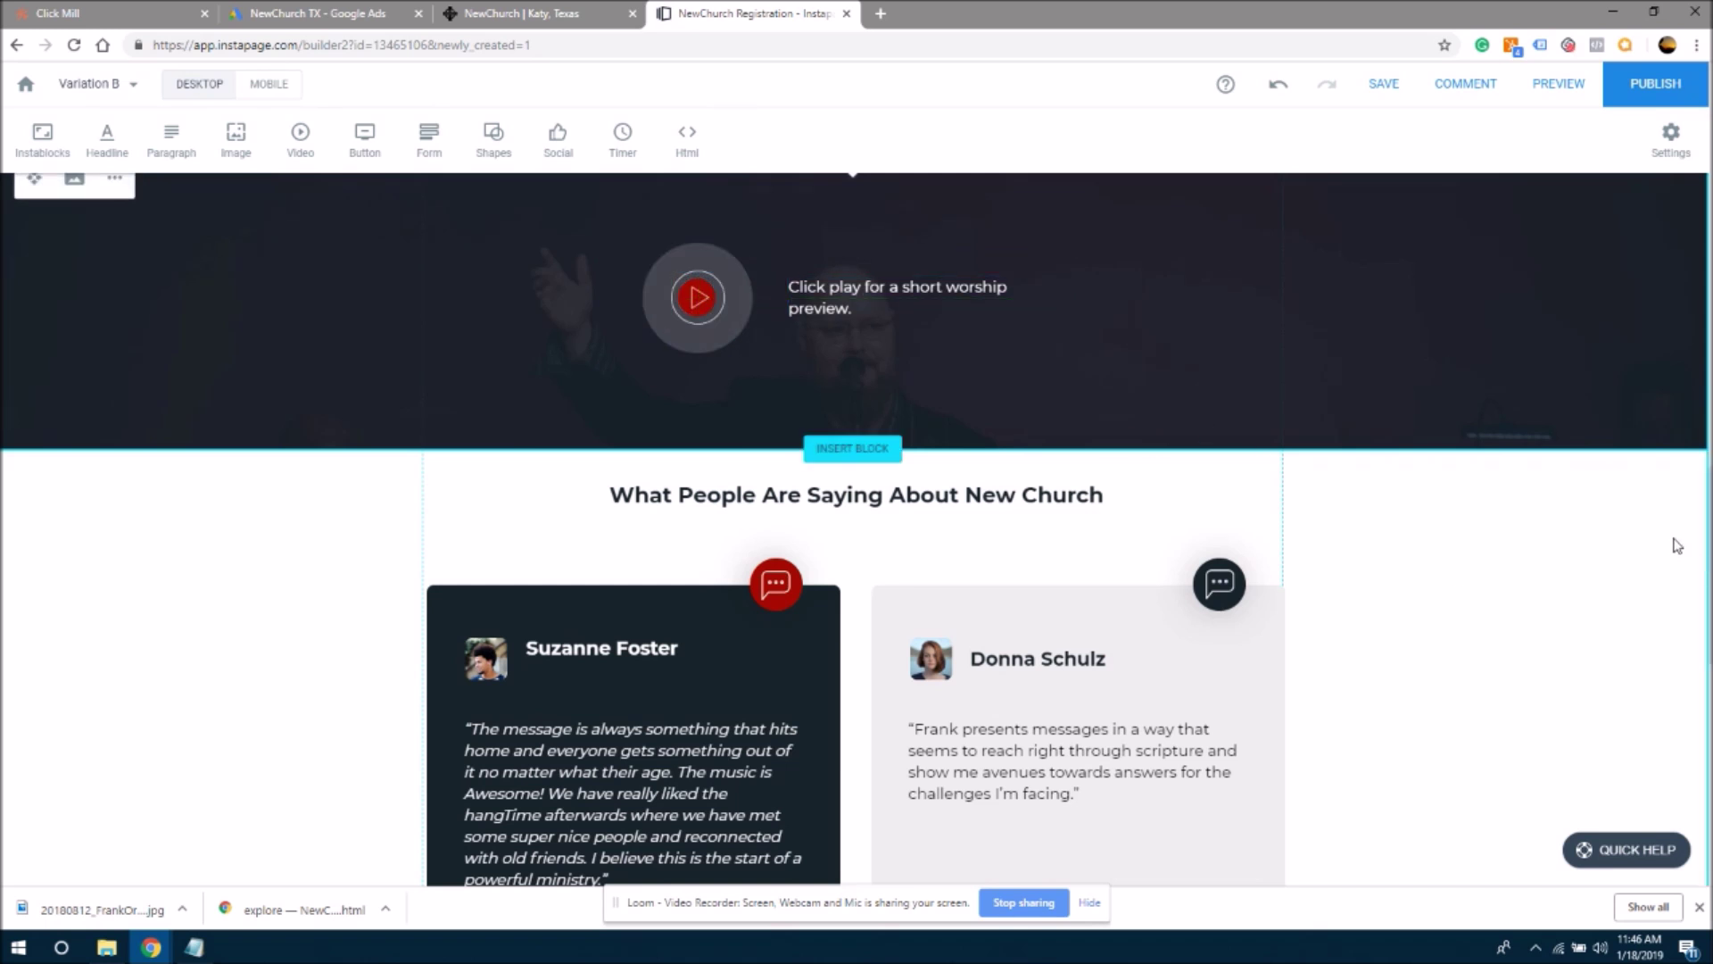
pyautogui.scroll(8, 1707, 402)
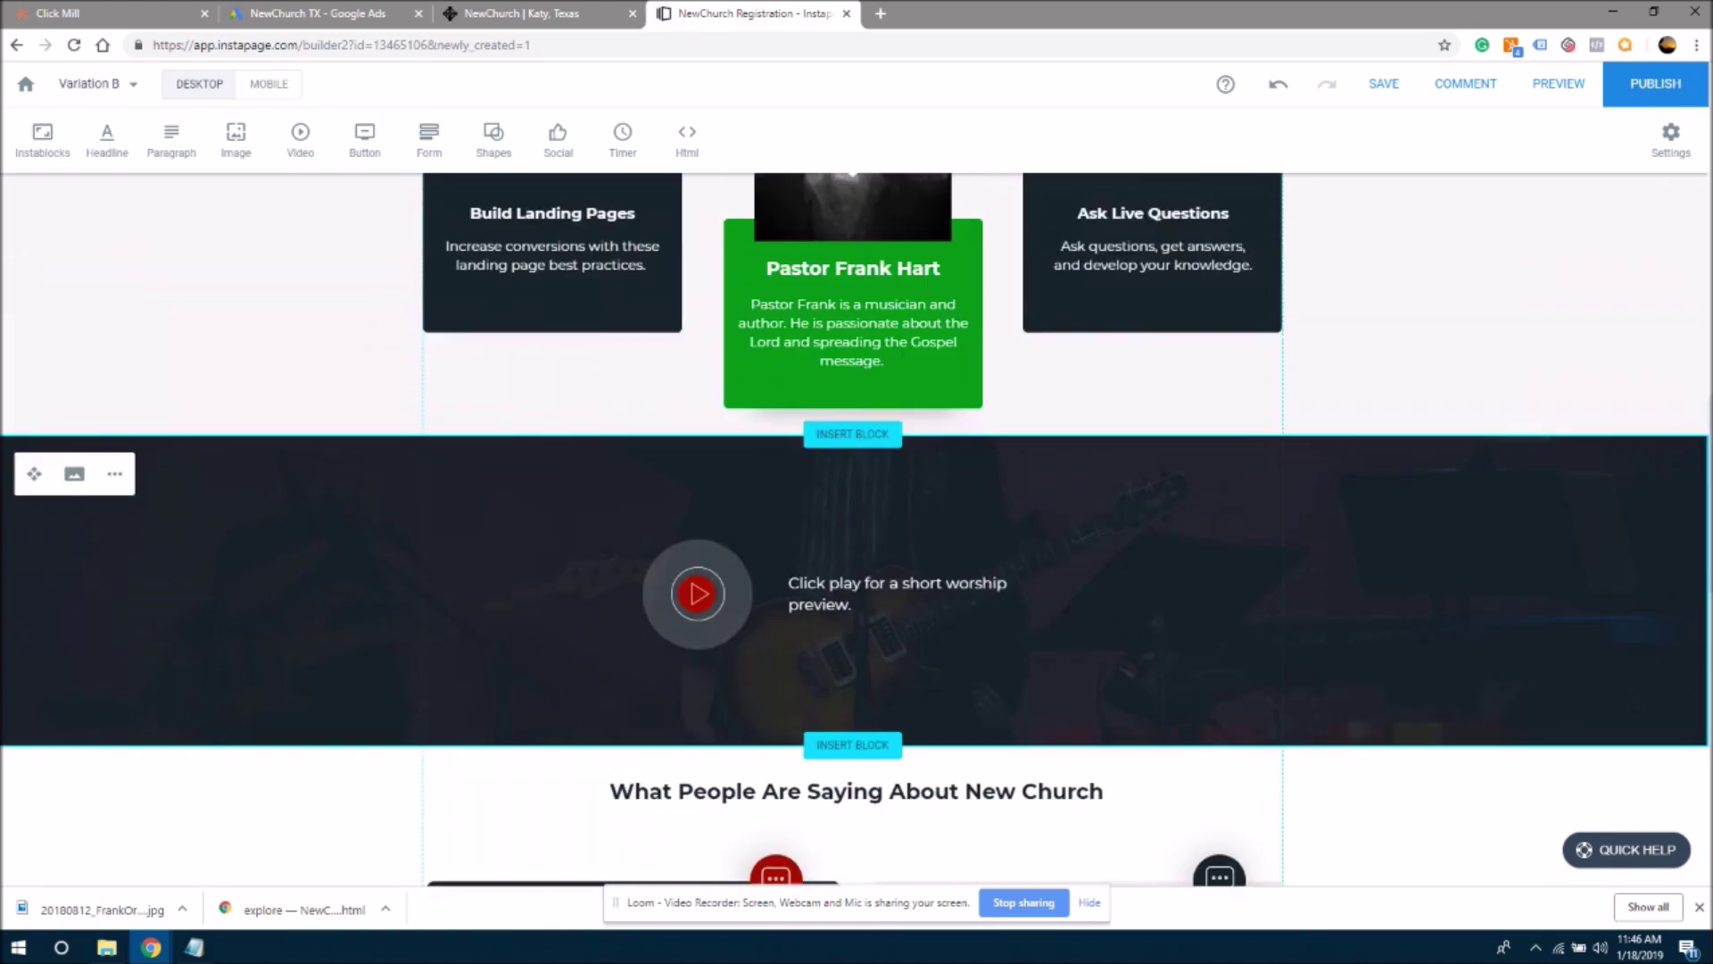
pyautogui.scroll(-1, 1706, 403)
pyautogui.click(949, 668)
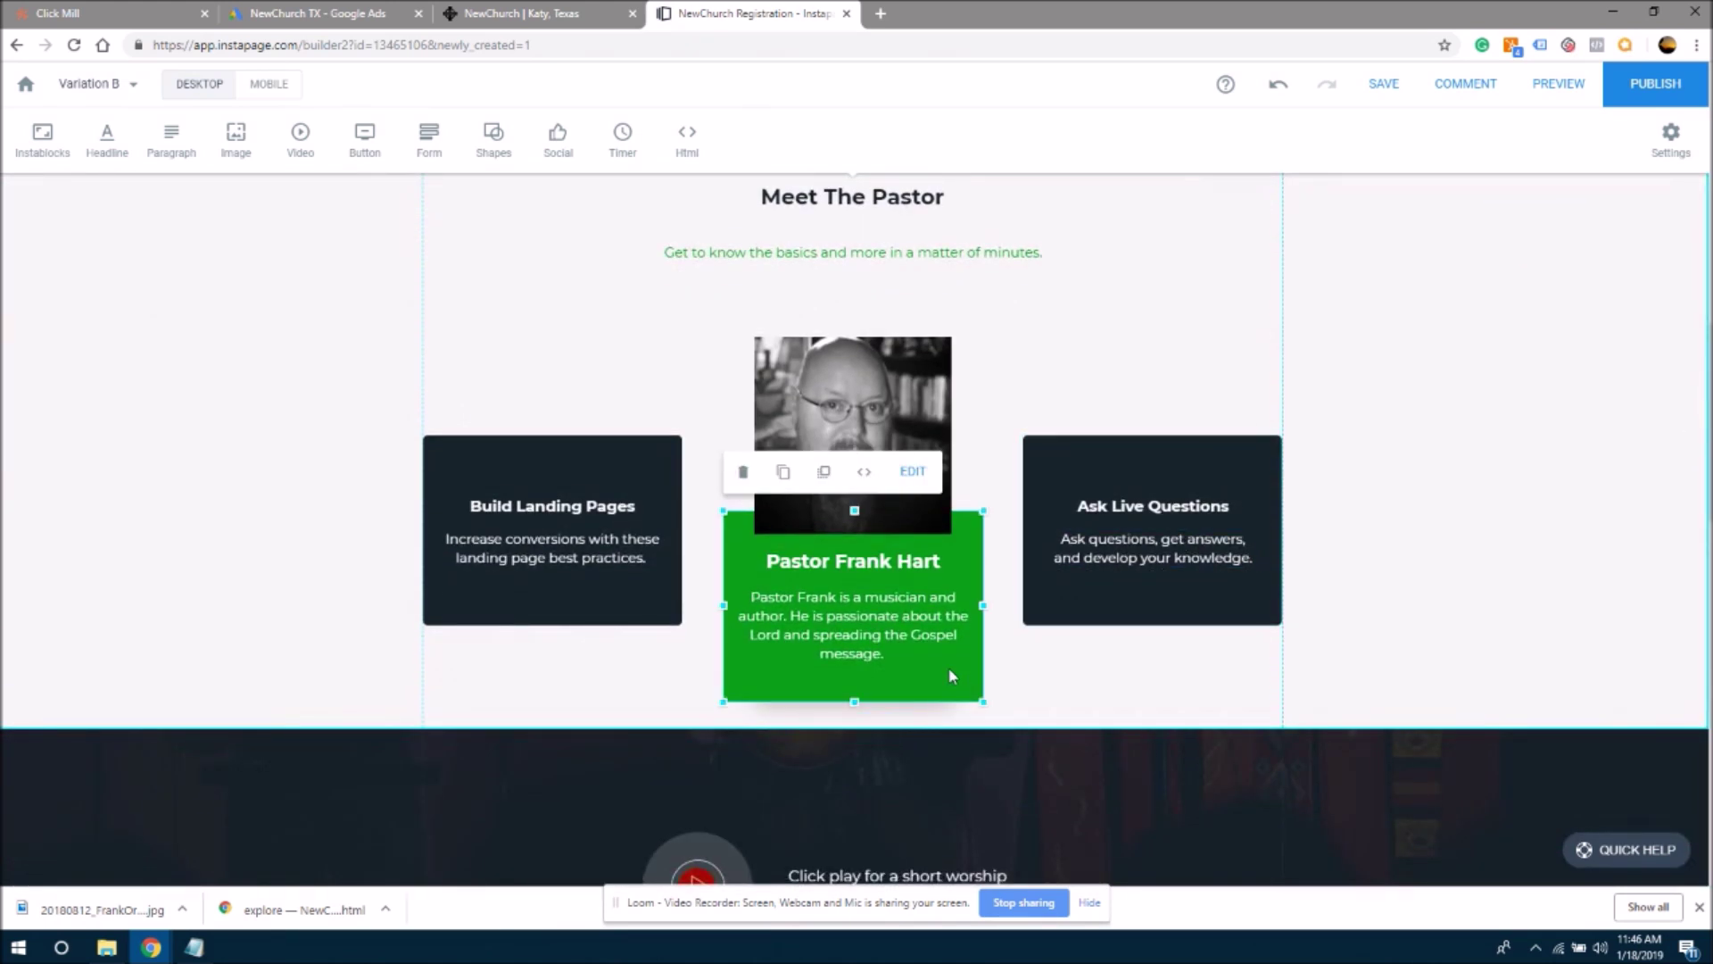
pyautogui.click(912, 471)
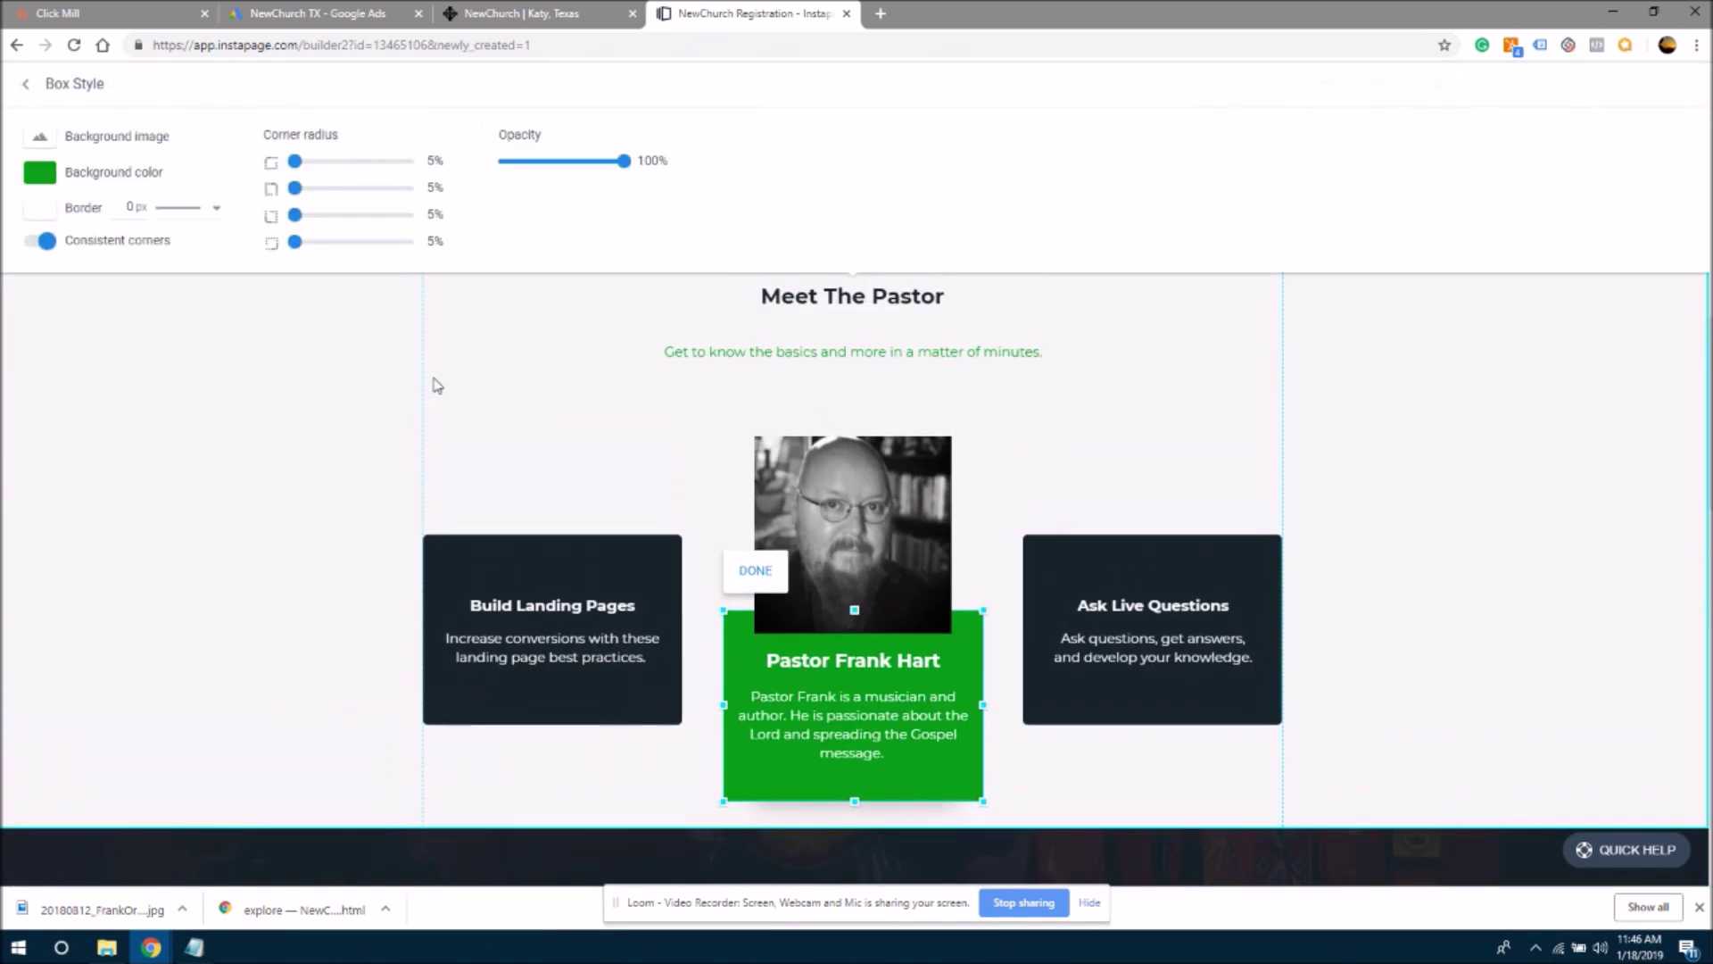
pyautogui.click(103, 181)
pyautogui.click(63, 331)
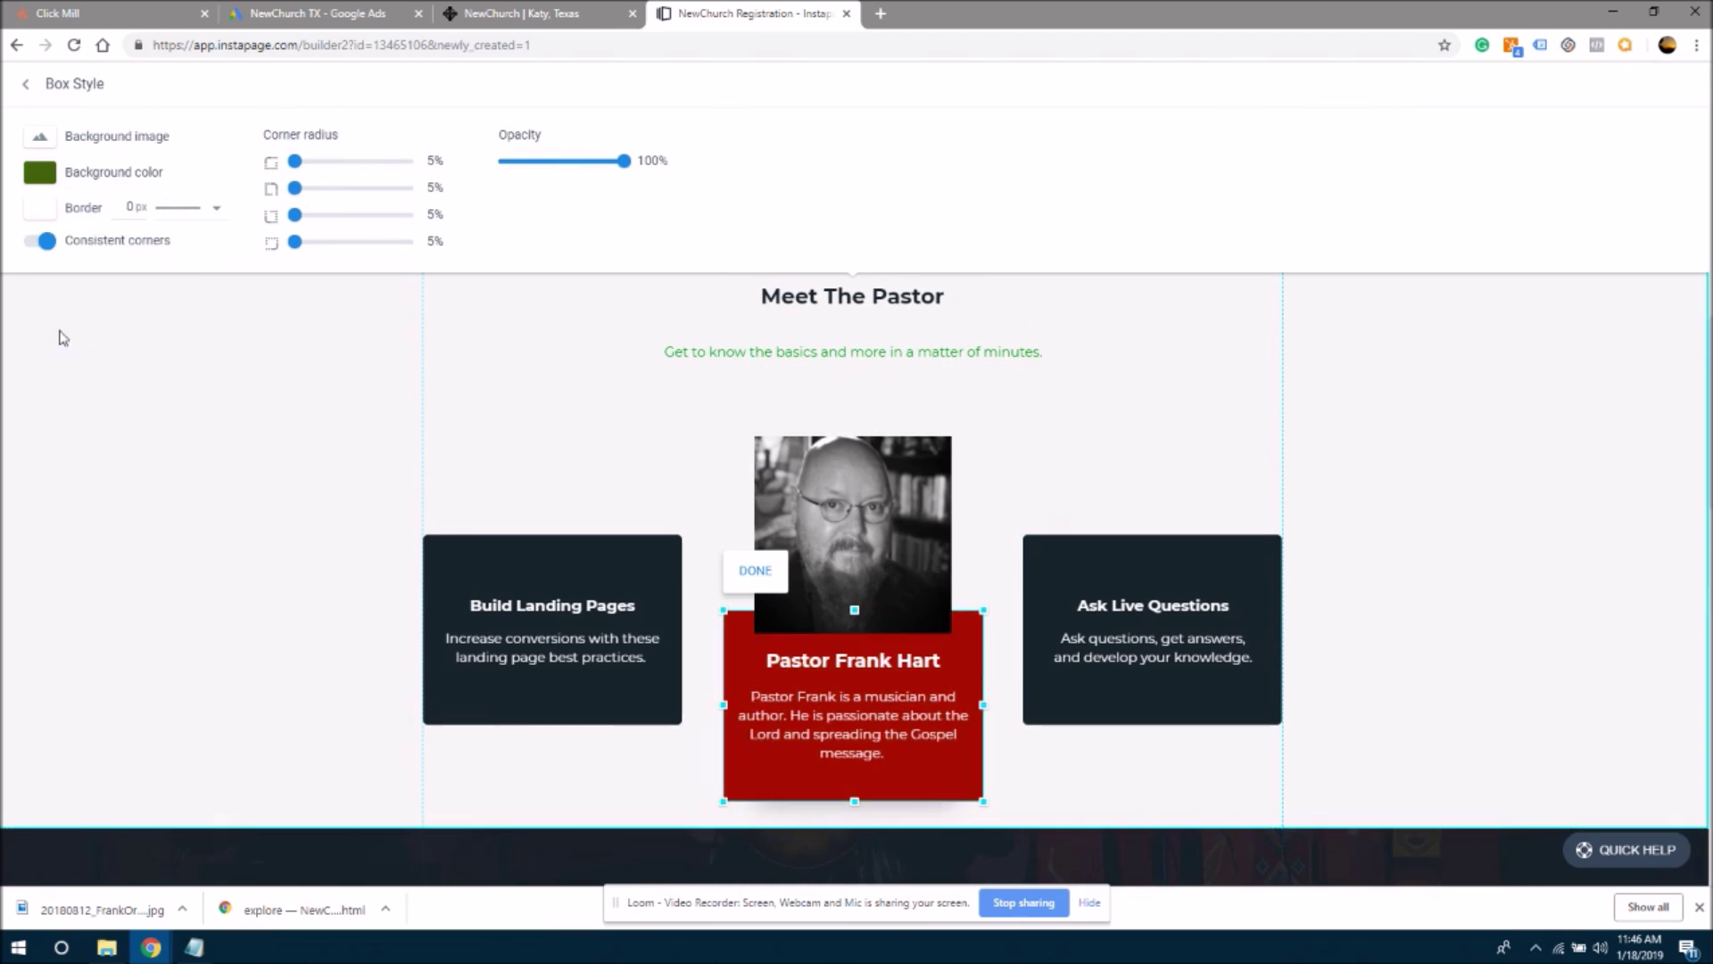
pyautogui.click(1446, 479)
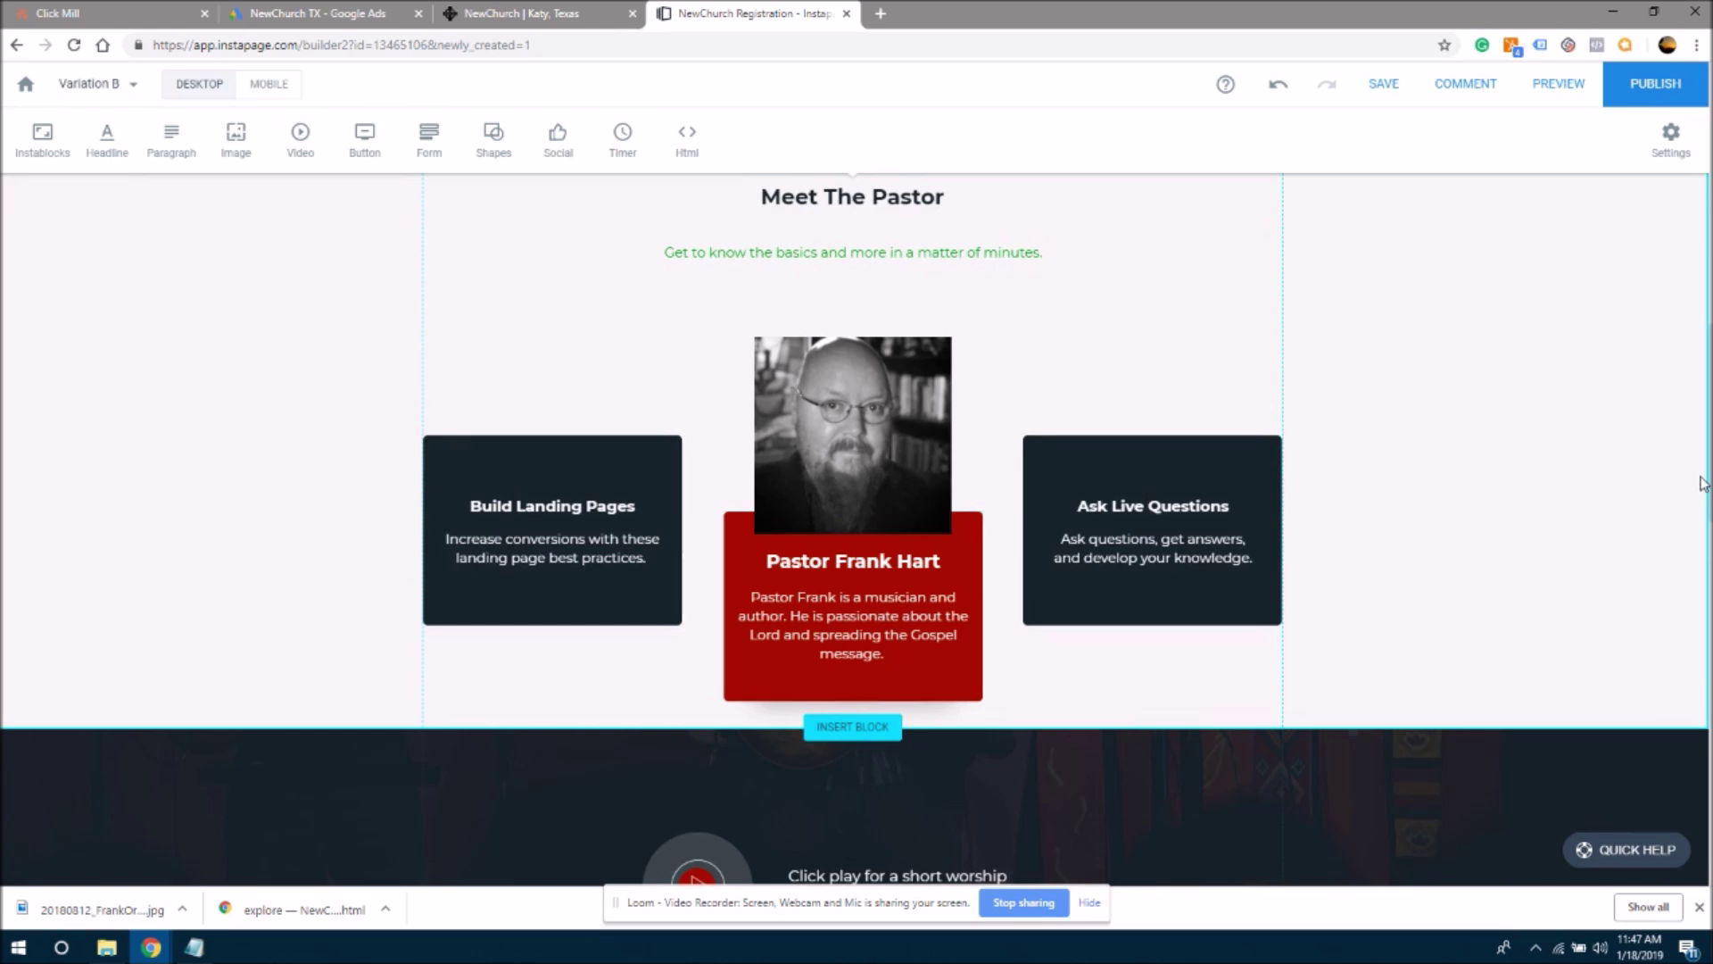
# - Review the whole page and save the changes
pyautogui.scroll(10, 1707, 266)
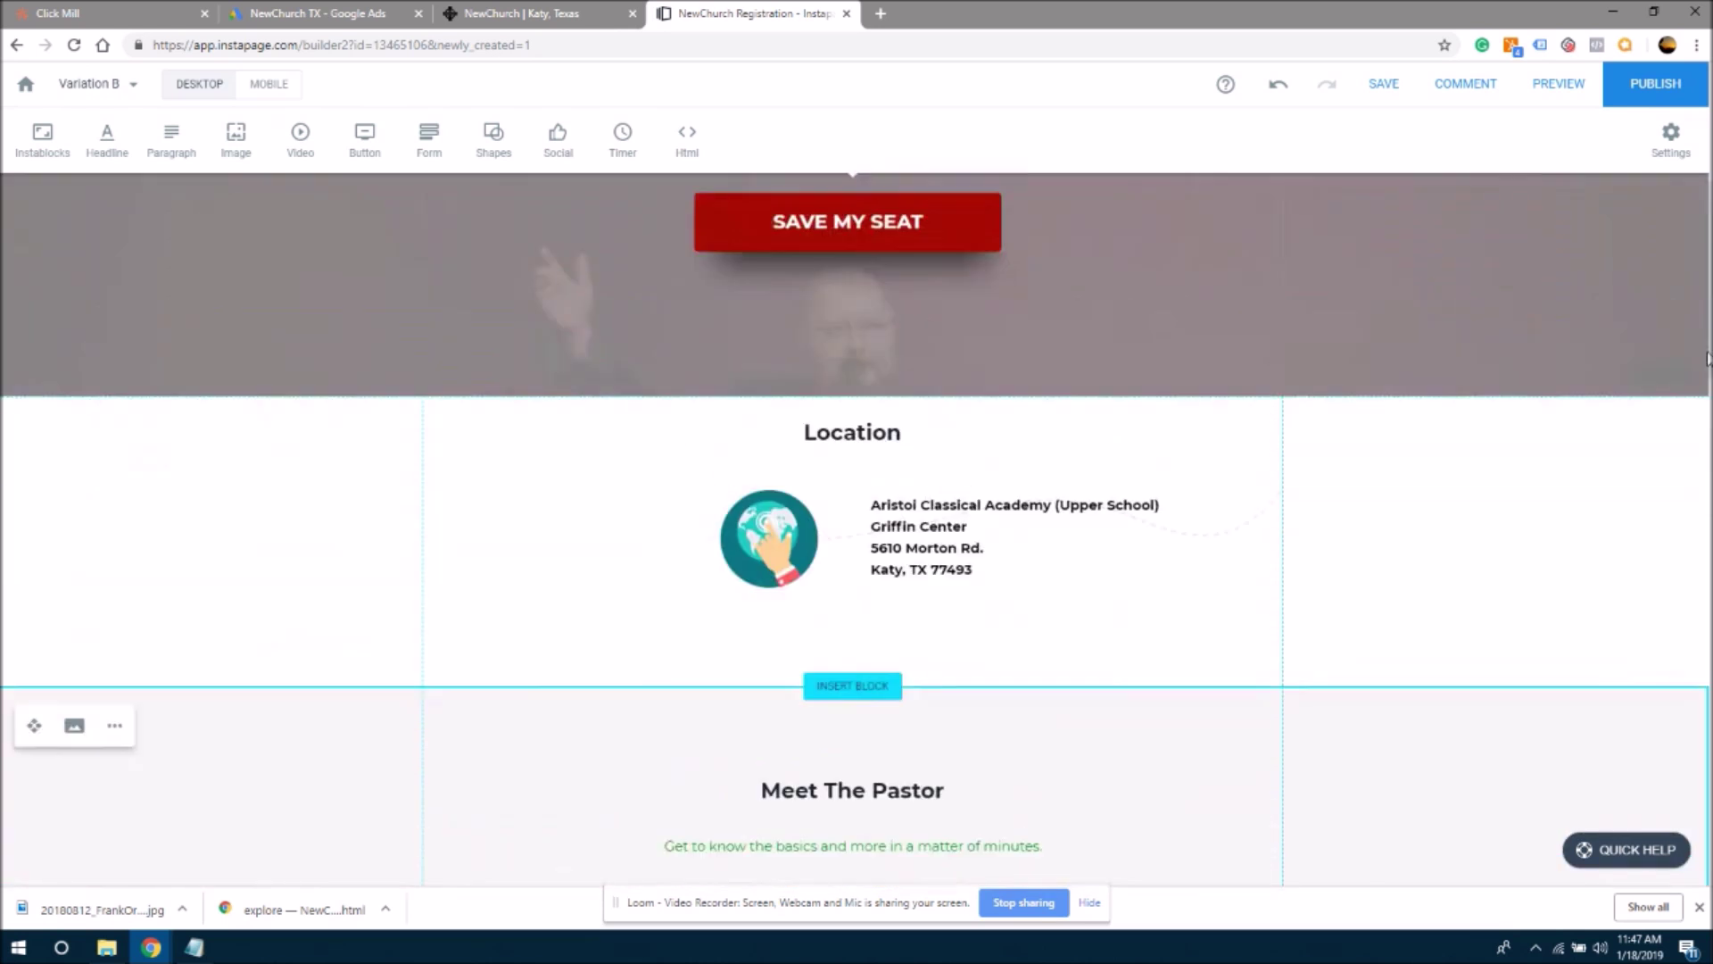
pyautogui.scroll(1, 1705, 255)
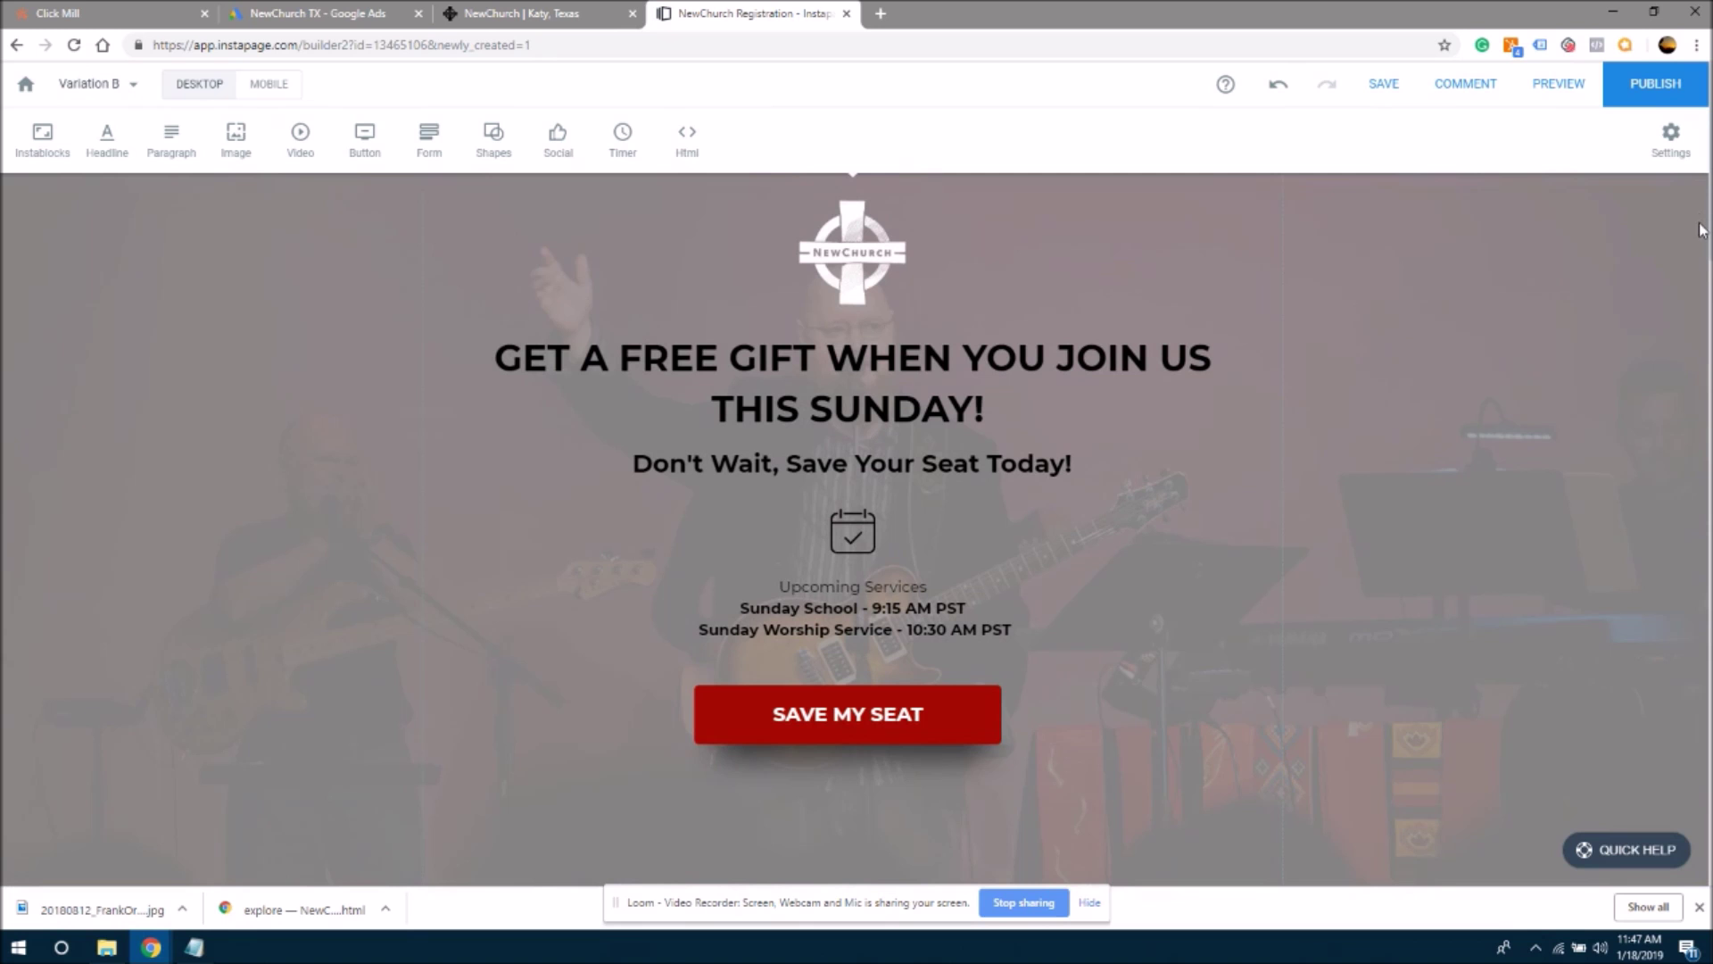
pyautogui.scroll(-6, 1700, 230)
pyautogui.scroll(-4, 855, 527)
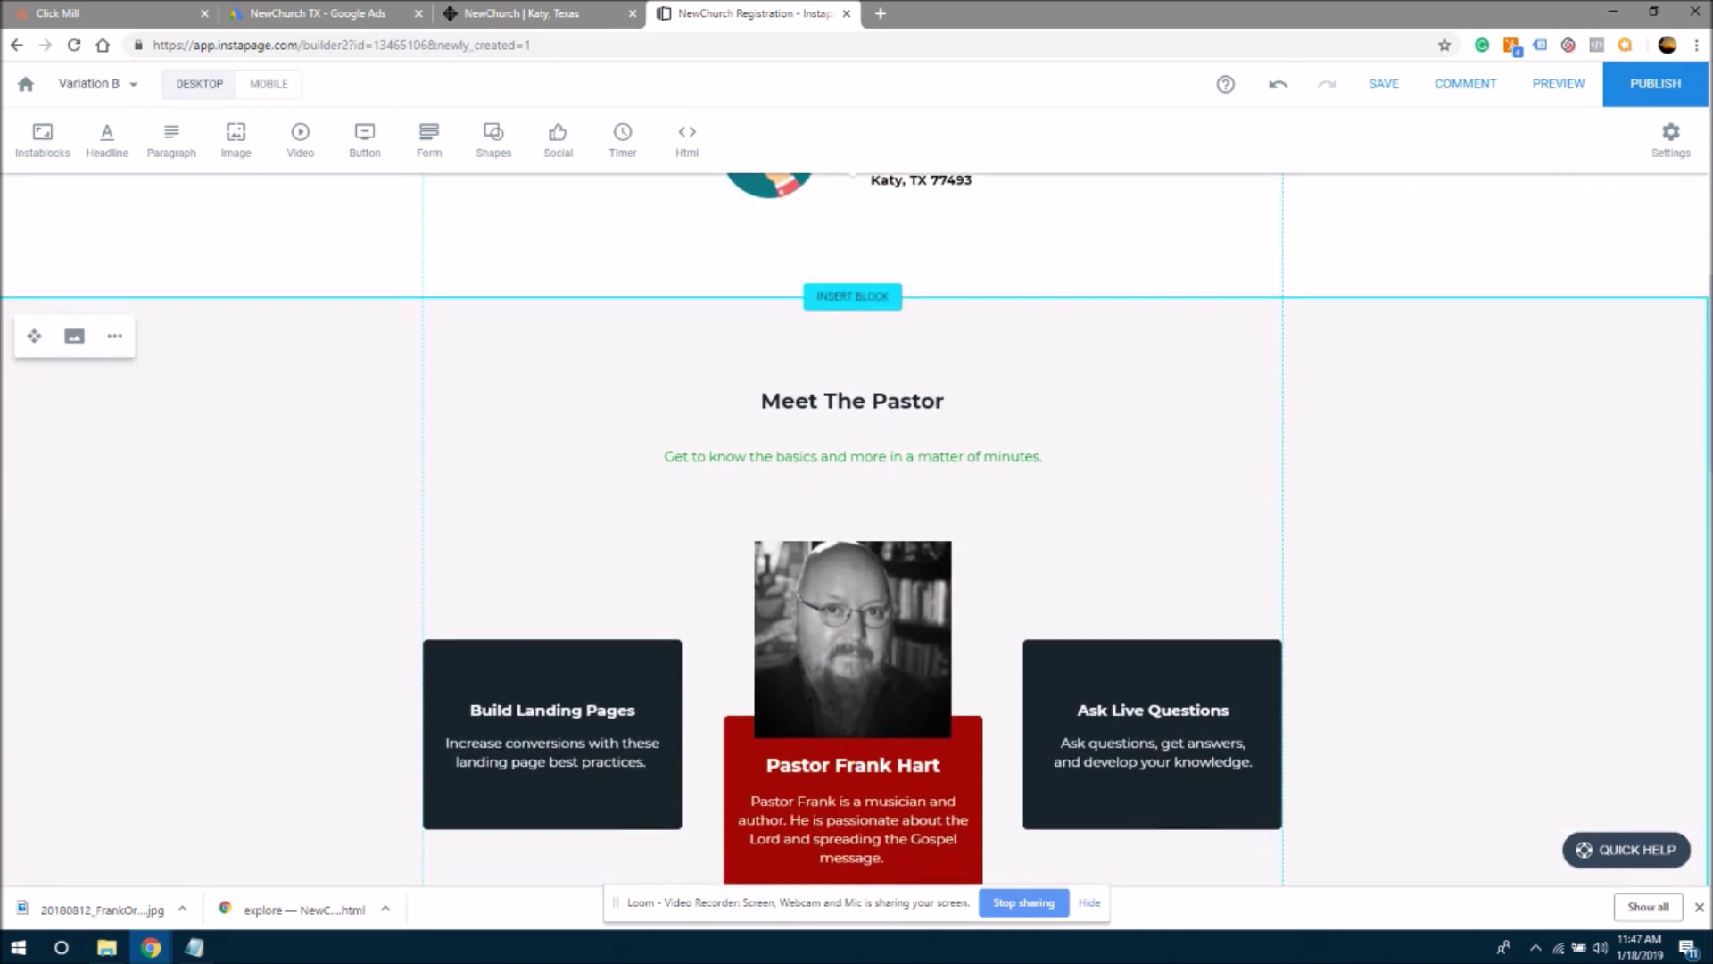
pyautogui.scroll(-2, 855, 527)
pyautogui.scroll(-15, 855, 527)
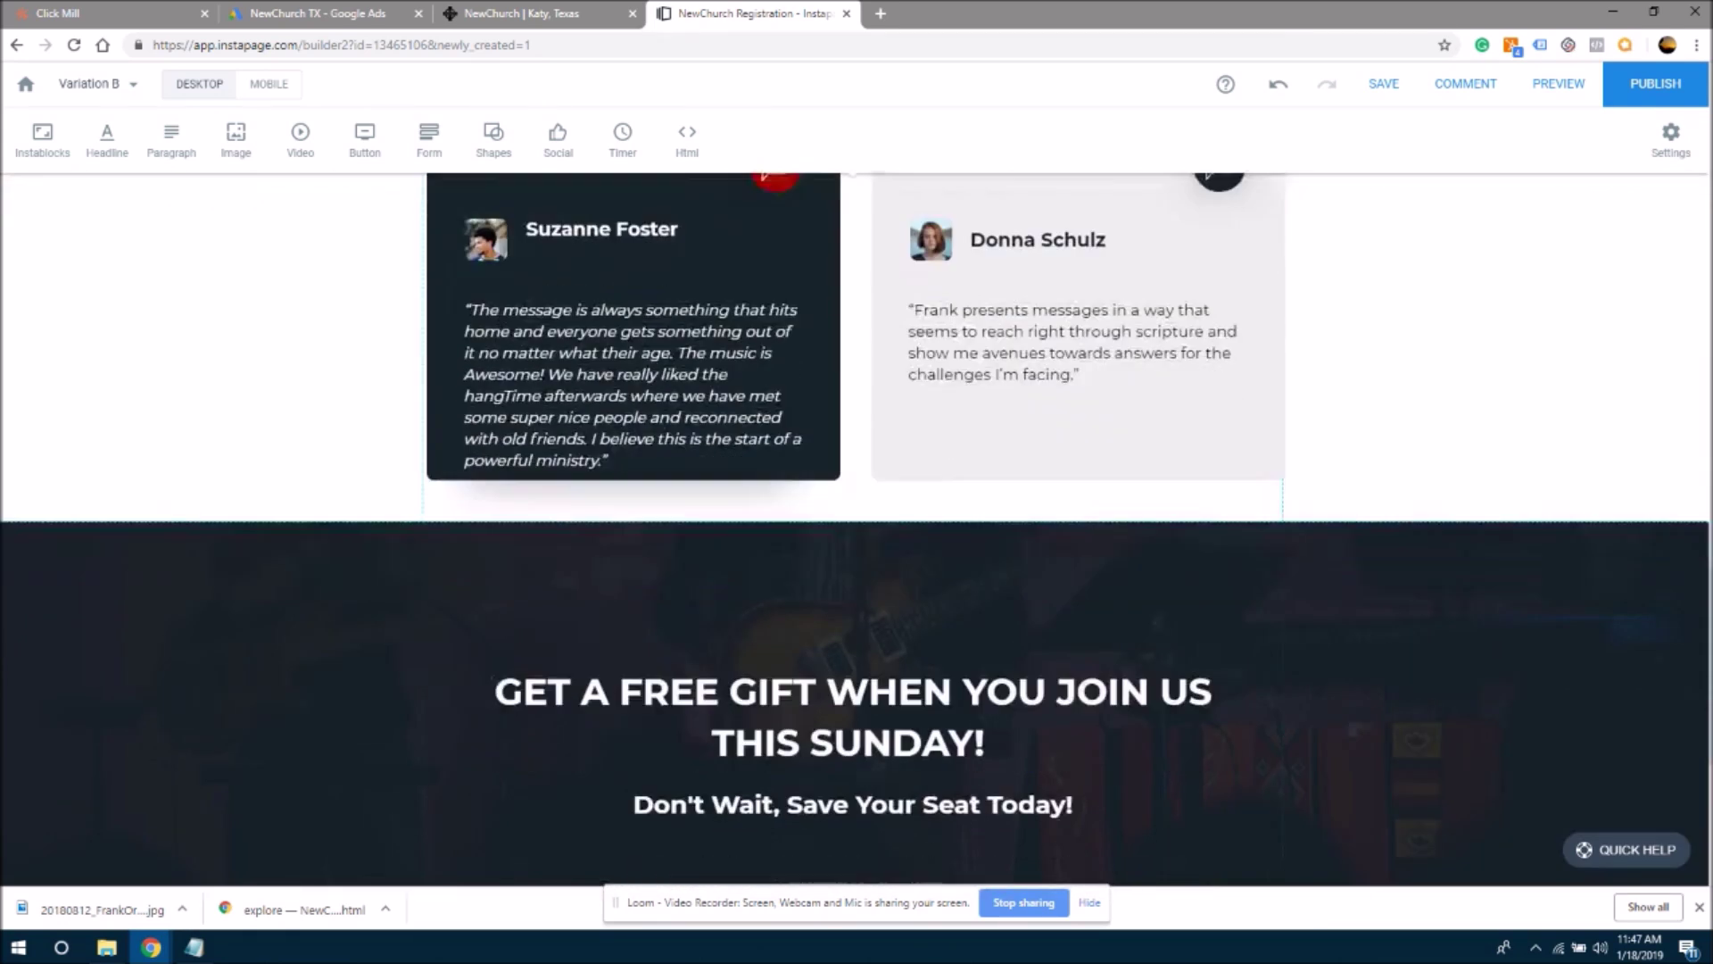
pyautogui.scroll(12, 1693, 538)
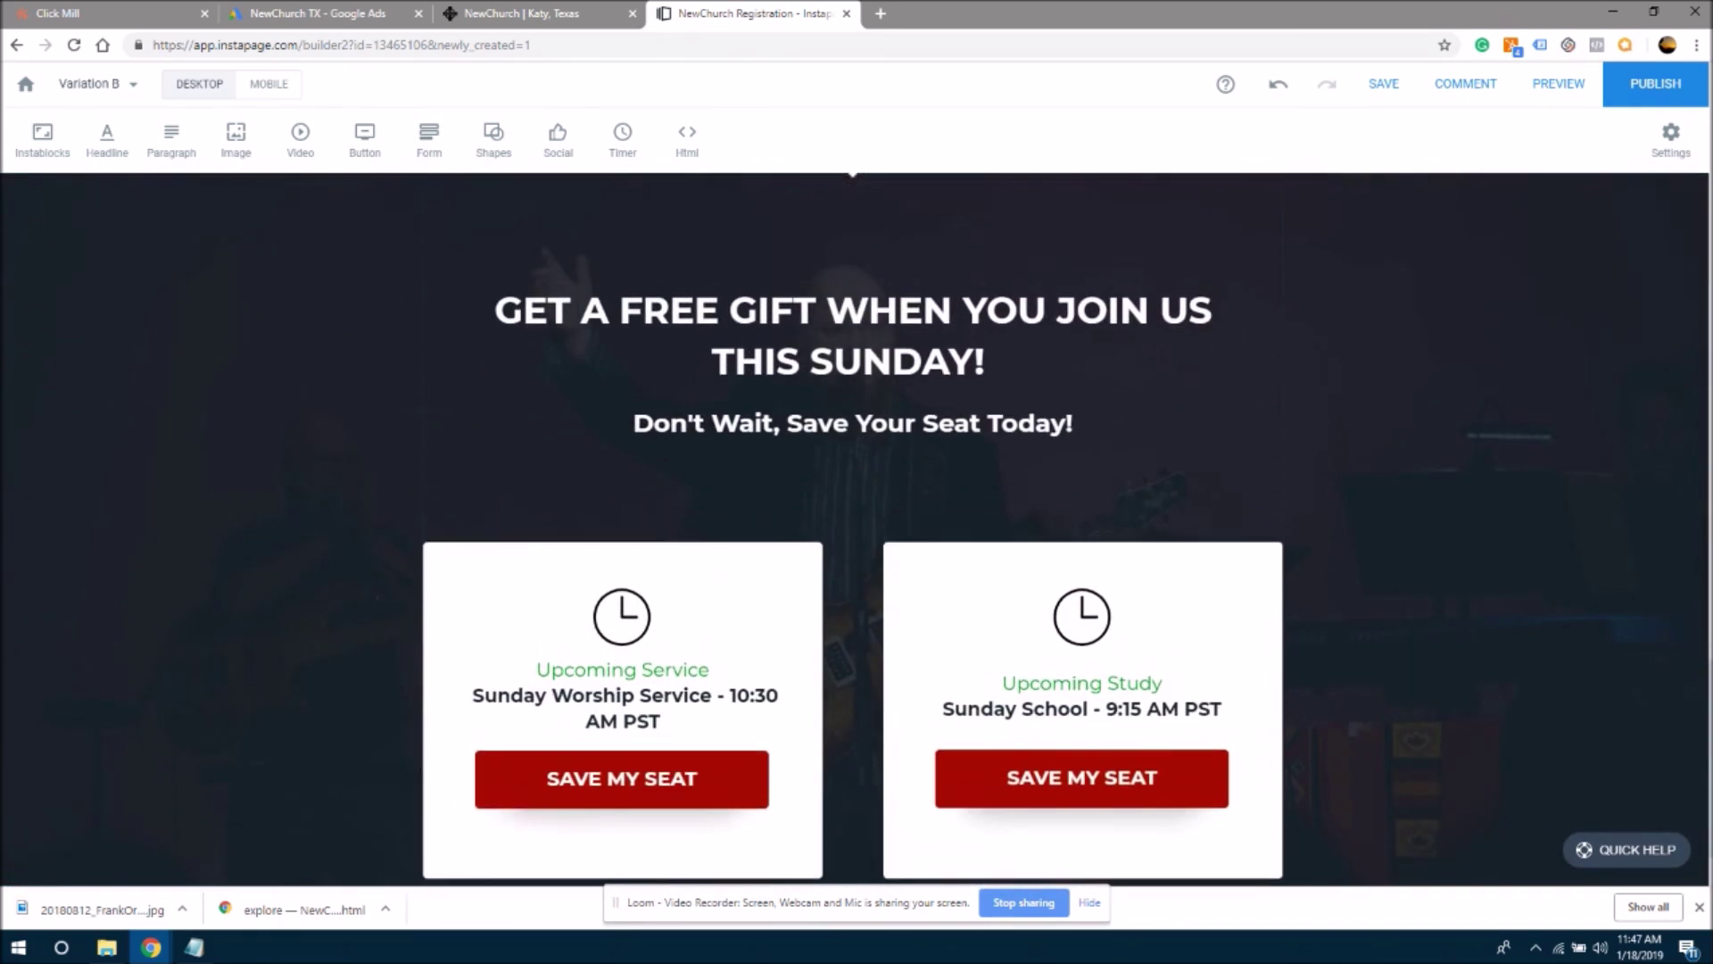
pyautogui.scroll(10, 1694, 538)
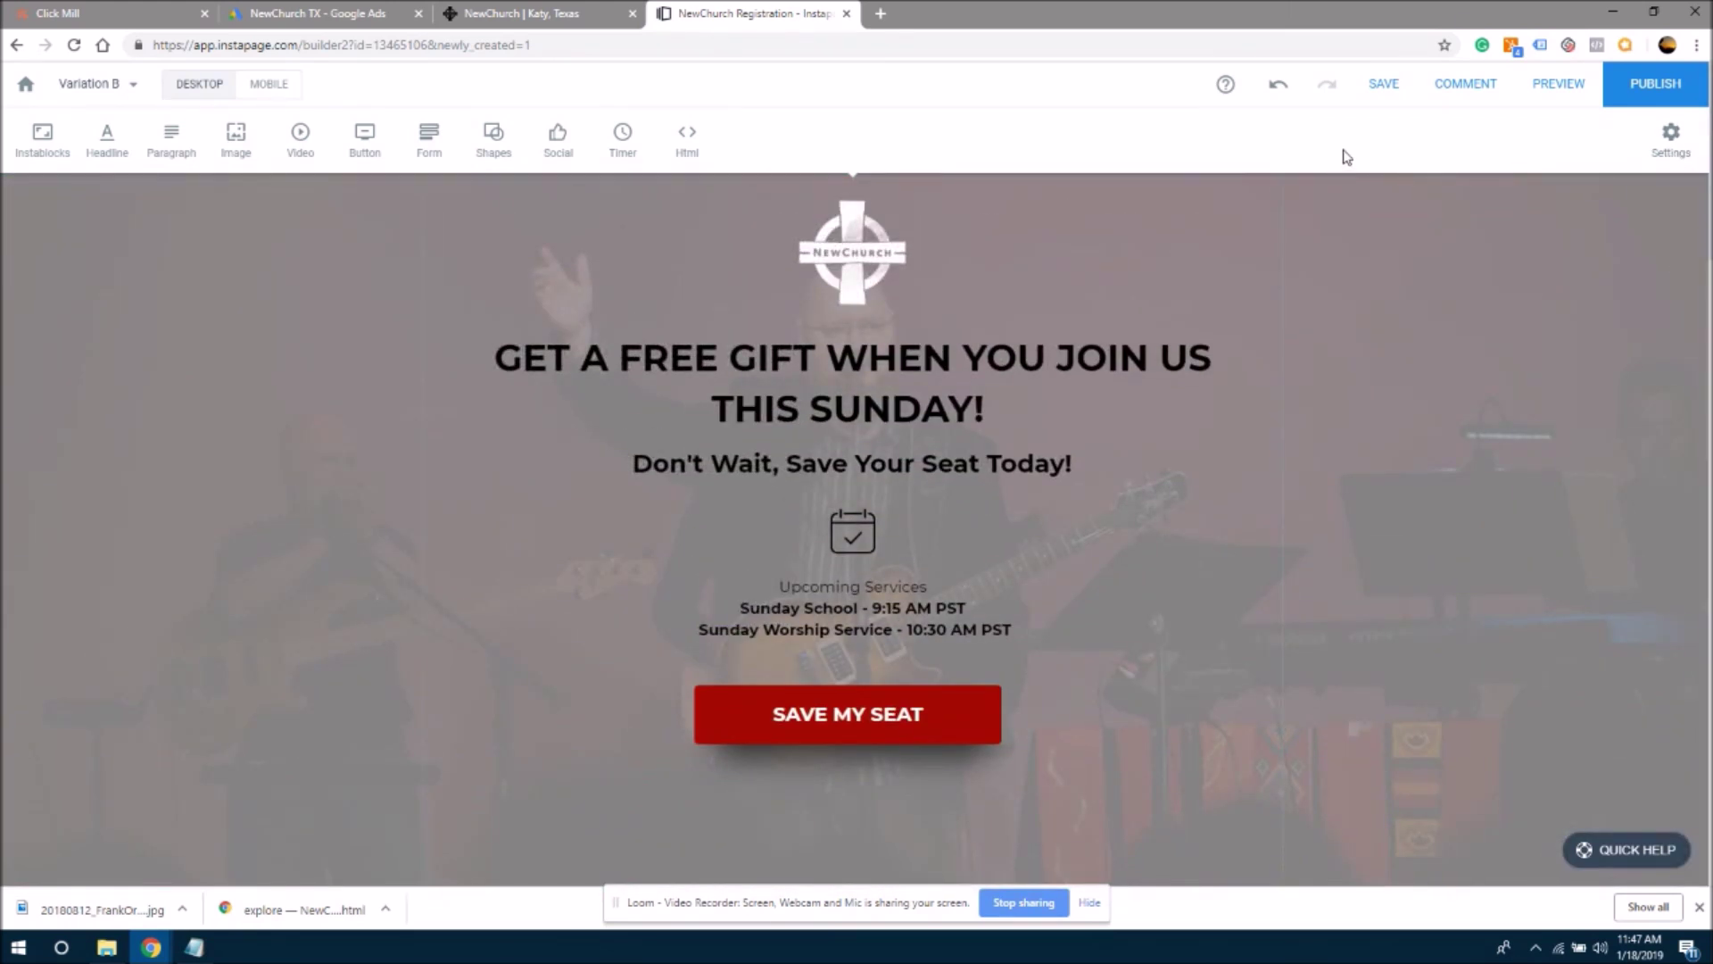
pyautogui.click(1404, 78)
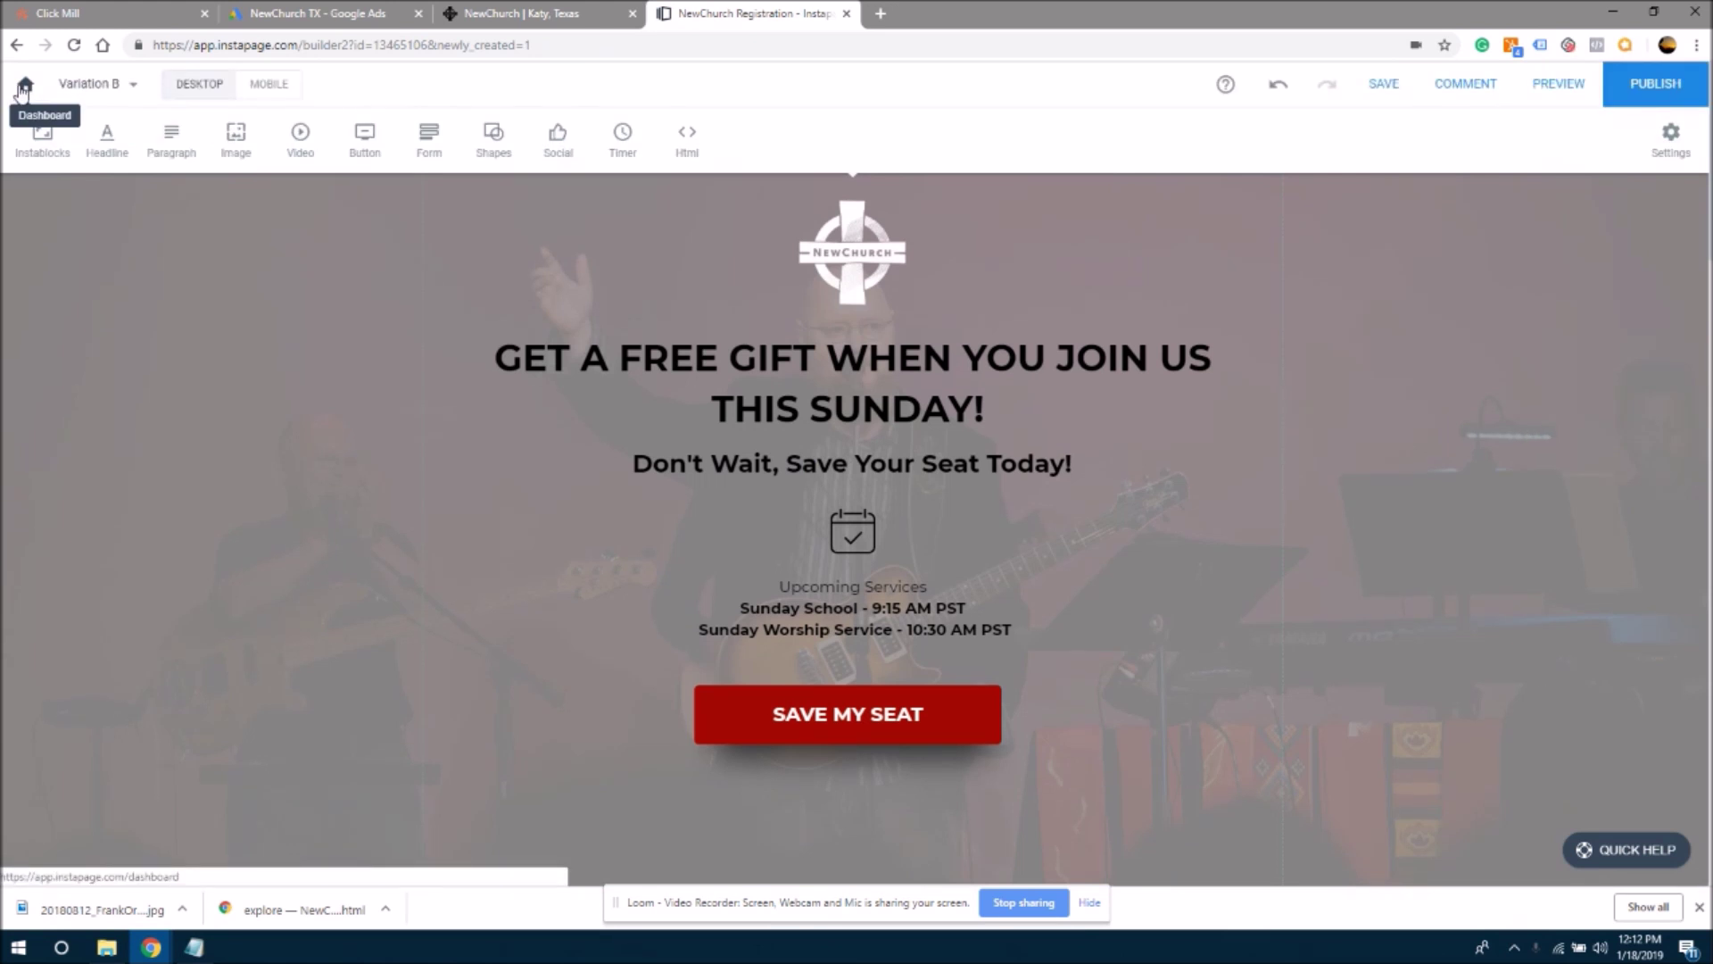
# - Return to the dashboard and duplicate the NewChurch Registration page
pyautogui.click(25, 85)
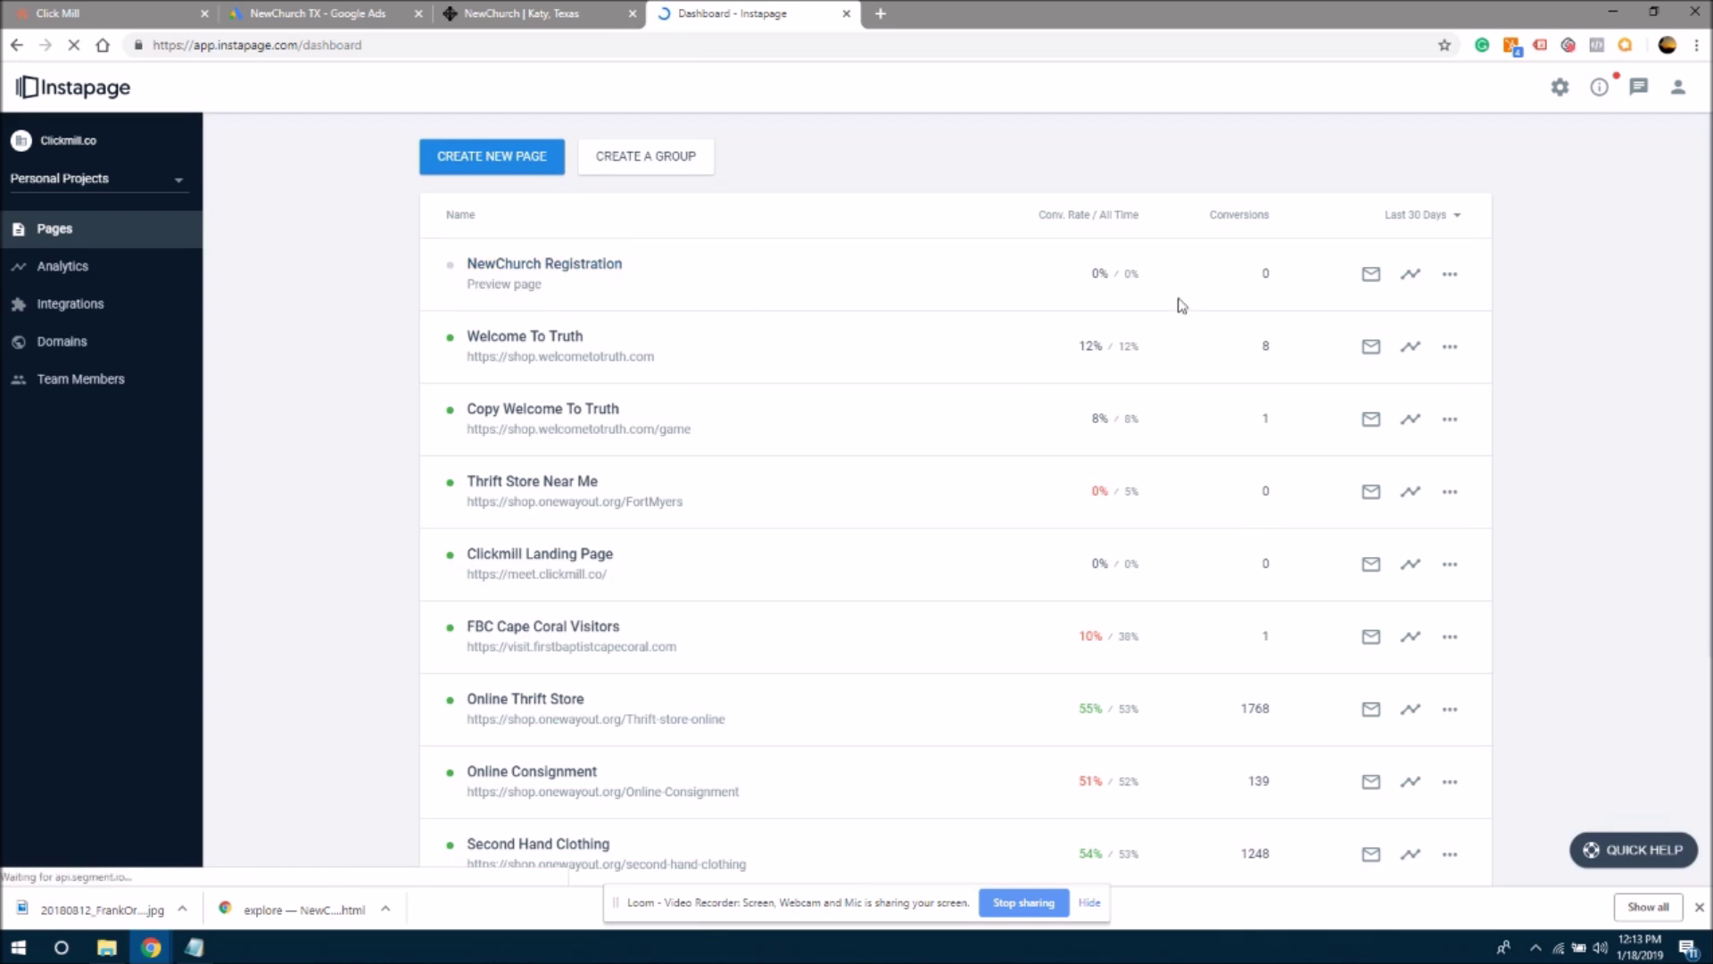
pyautogui.click(1450, 280)
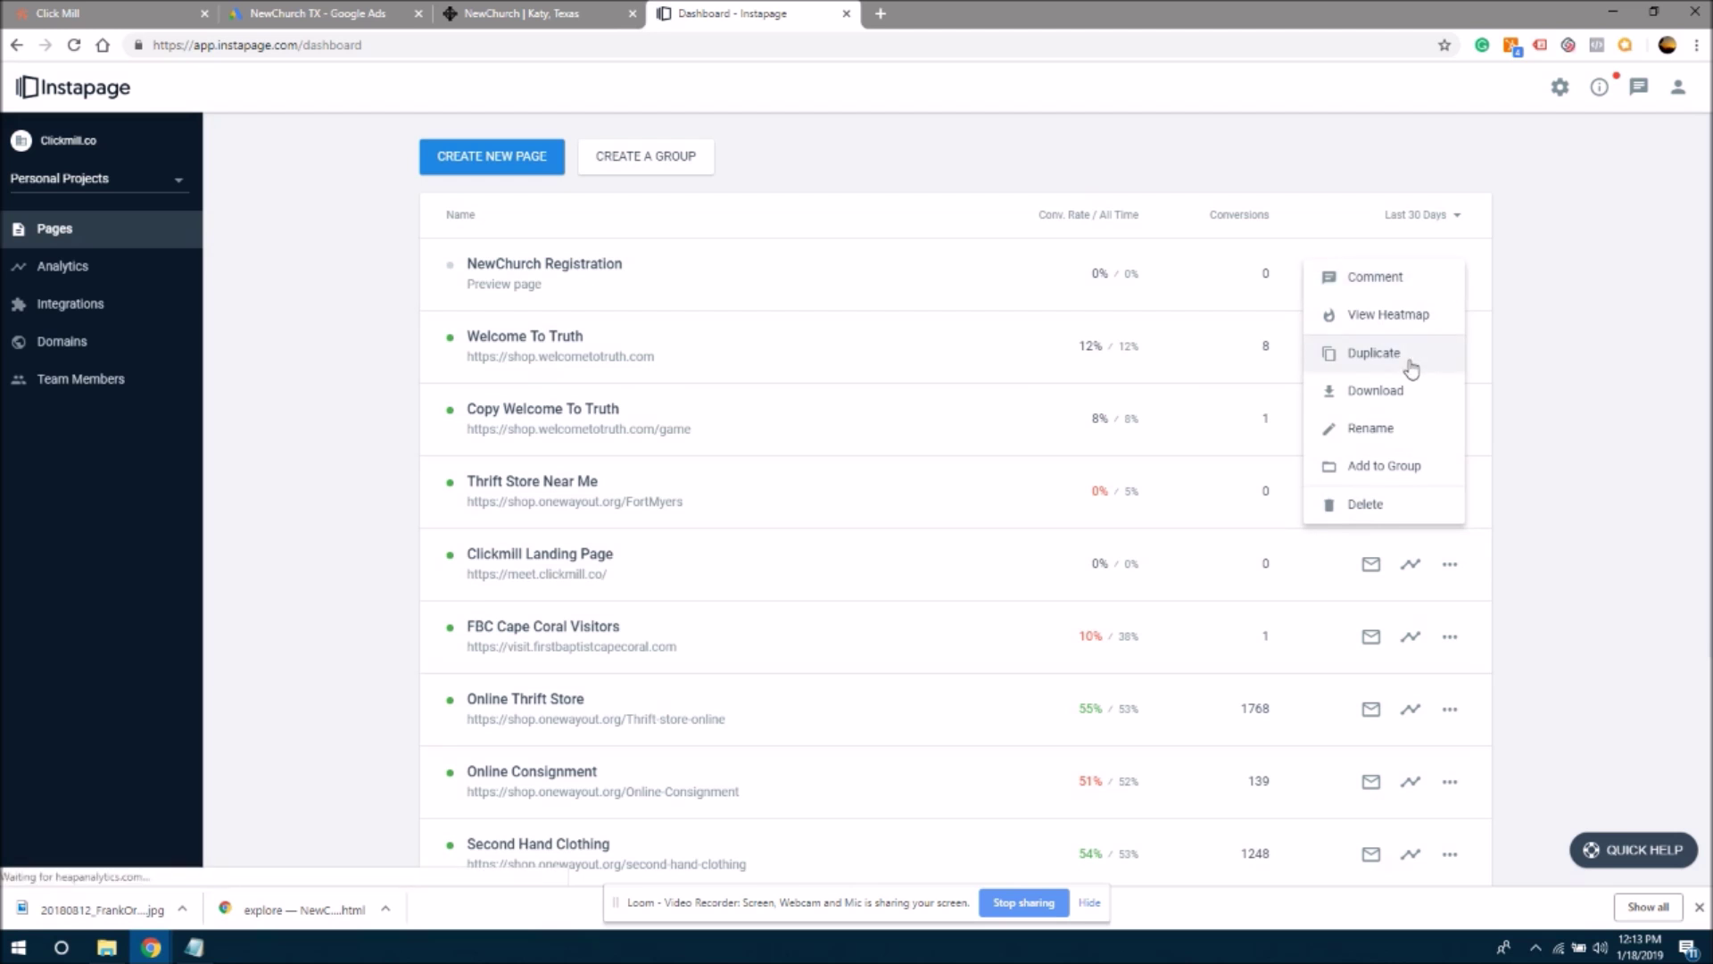
pyautogui.click(1411, 366)
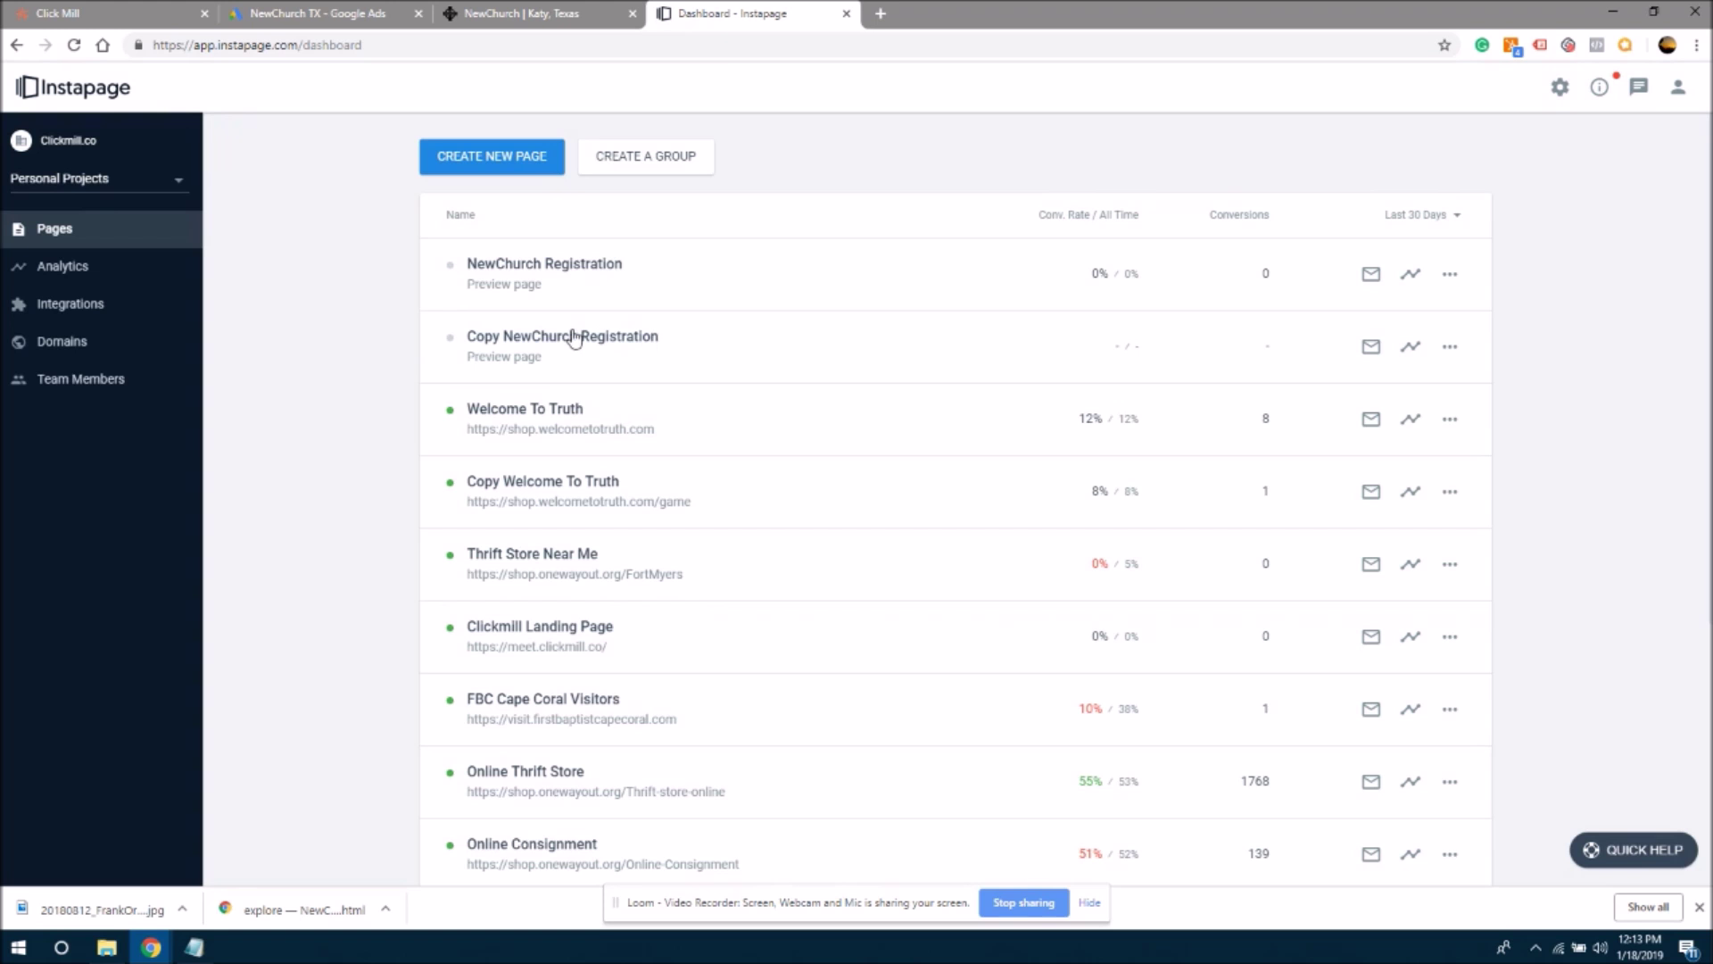
# - Edit the copied page's name, removing 'Copy', then reopen its rename field
pyautogui.click(1450, 346)
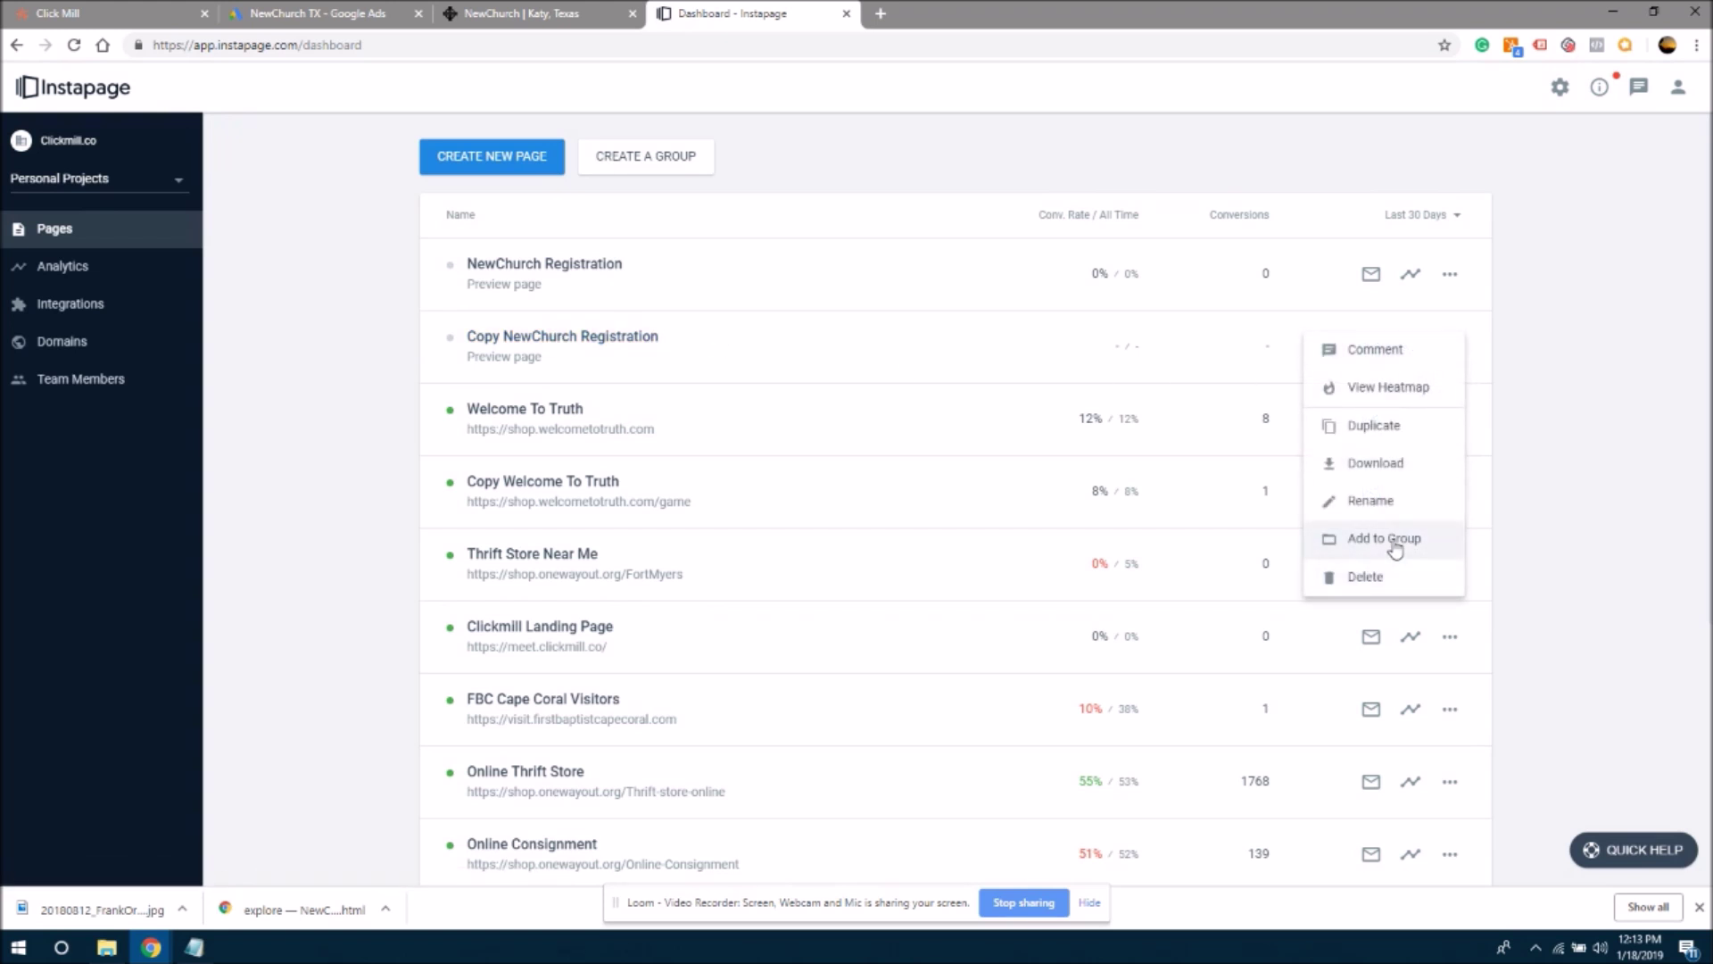
pyautogui.click(1394, 500)
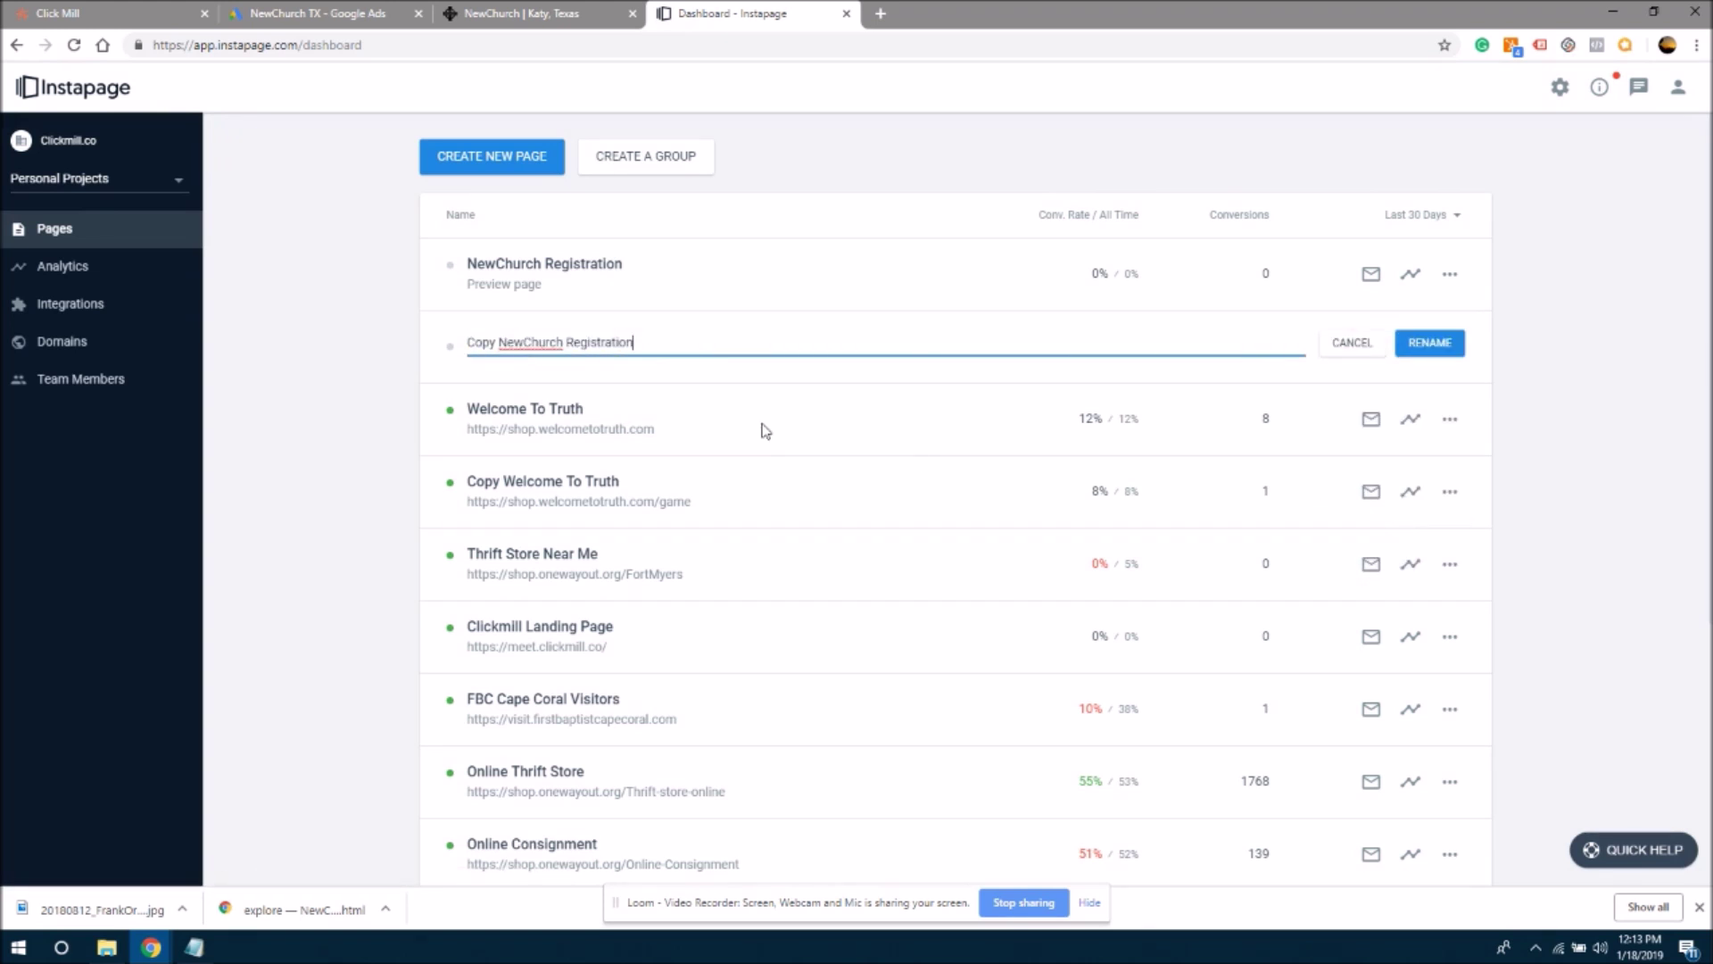
pyautogui.doubleClick(611, 342)
pyautogui.press('BackSpace')
pyautogui.hotkey('ctrl', 'z')
pyautogui.moveTo(498, 344); pyautogui.dragTo(454, 349)
pyautogui.press('BackSpace')
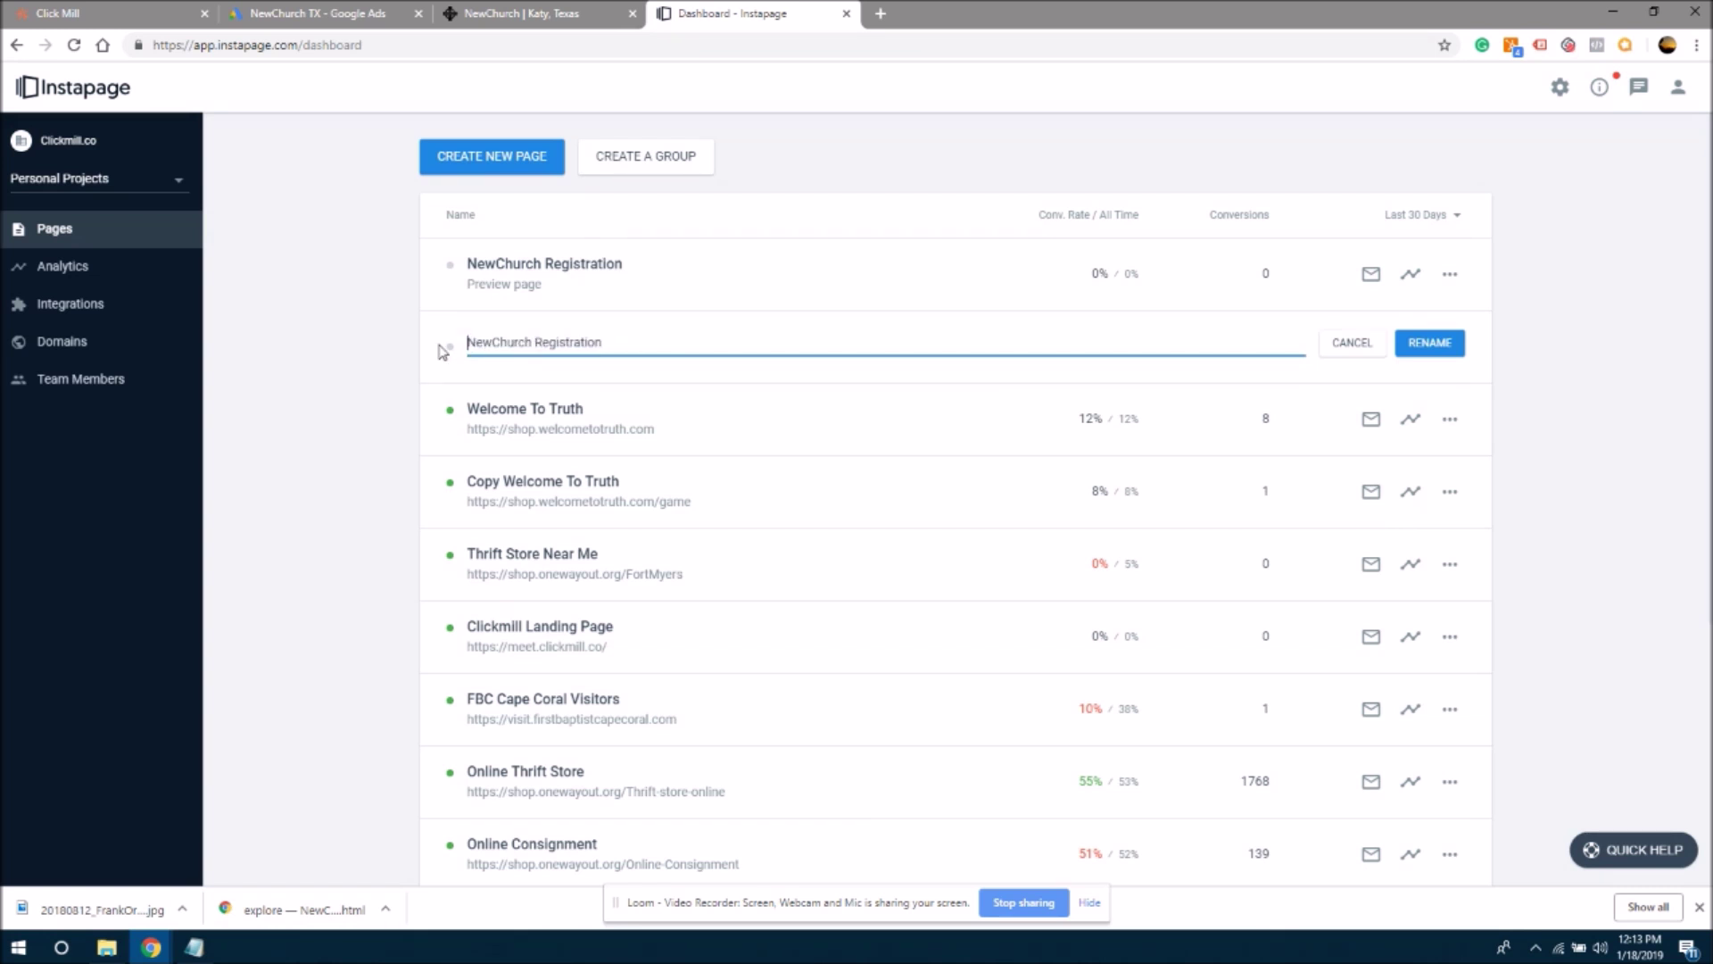
pyautogui.press('Return')
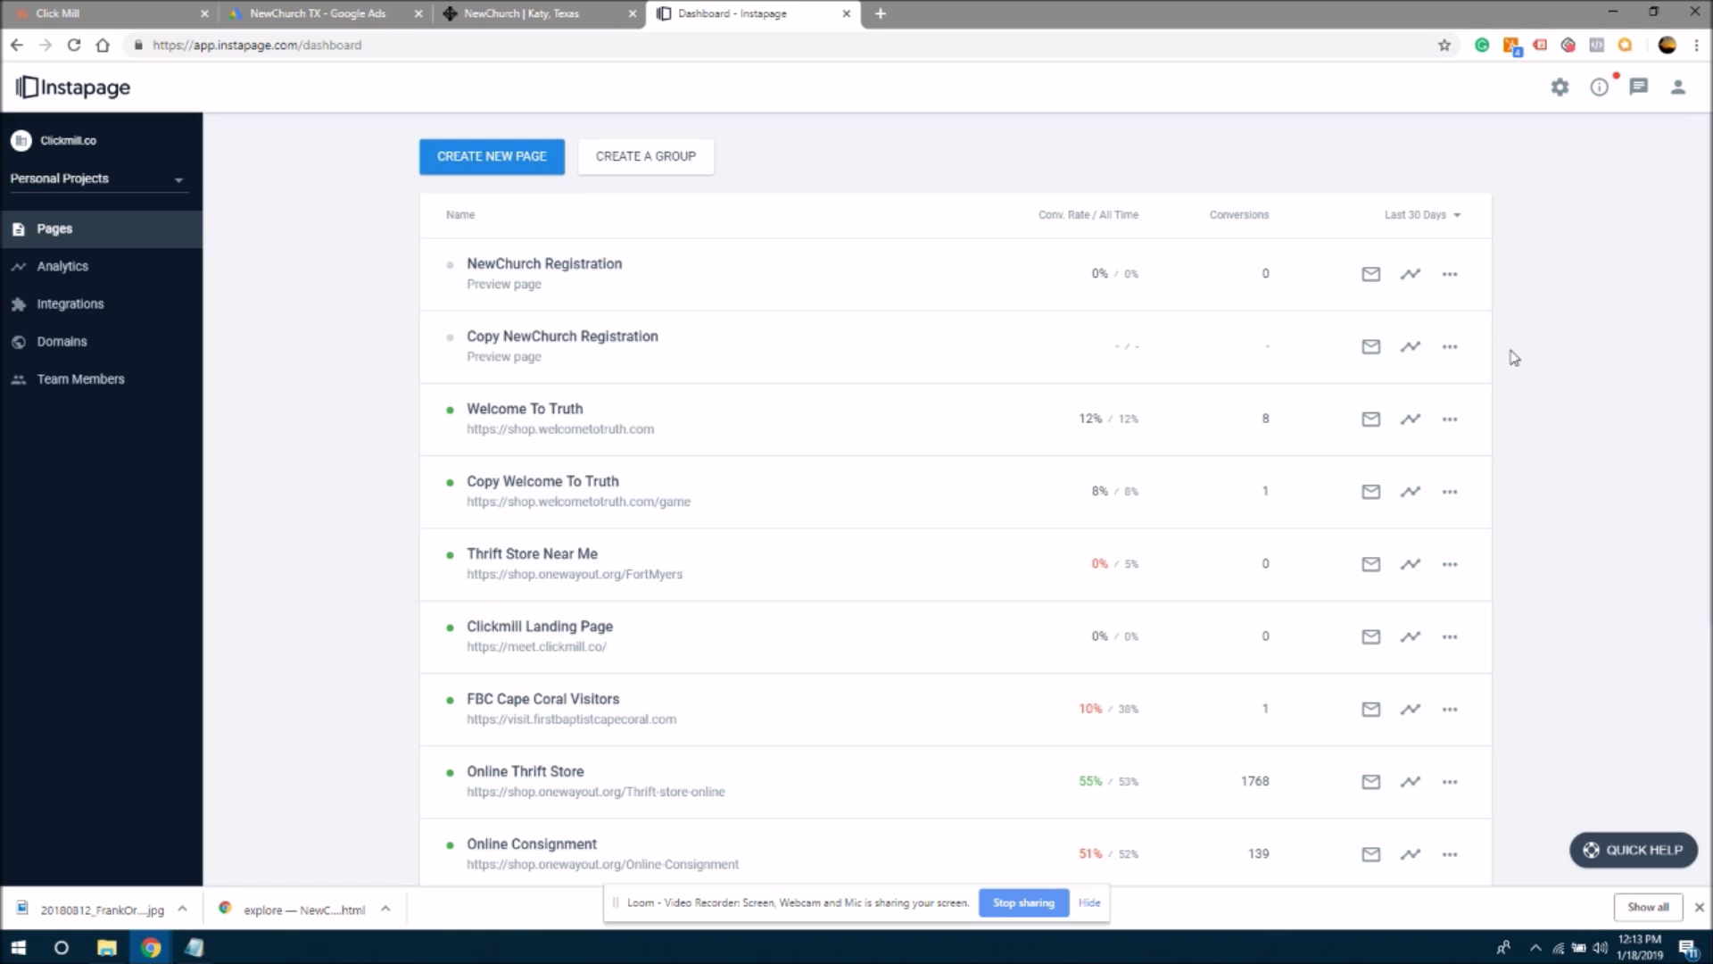
pyautogui.click(1449, 347)
pyautogui.click(1371, 503)
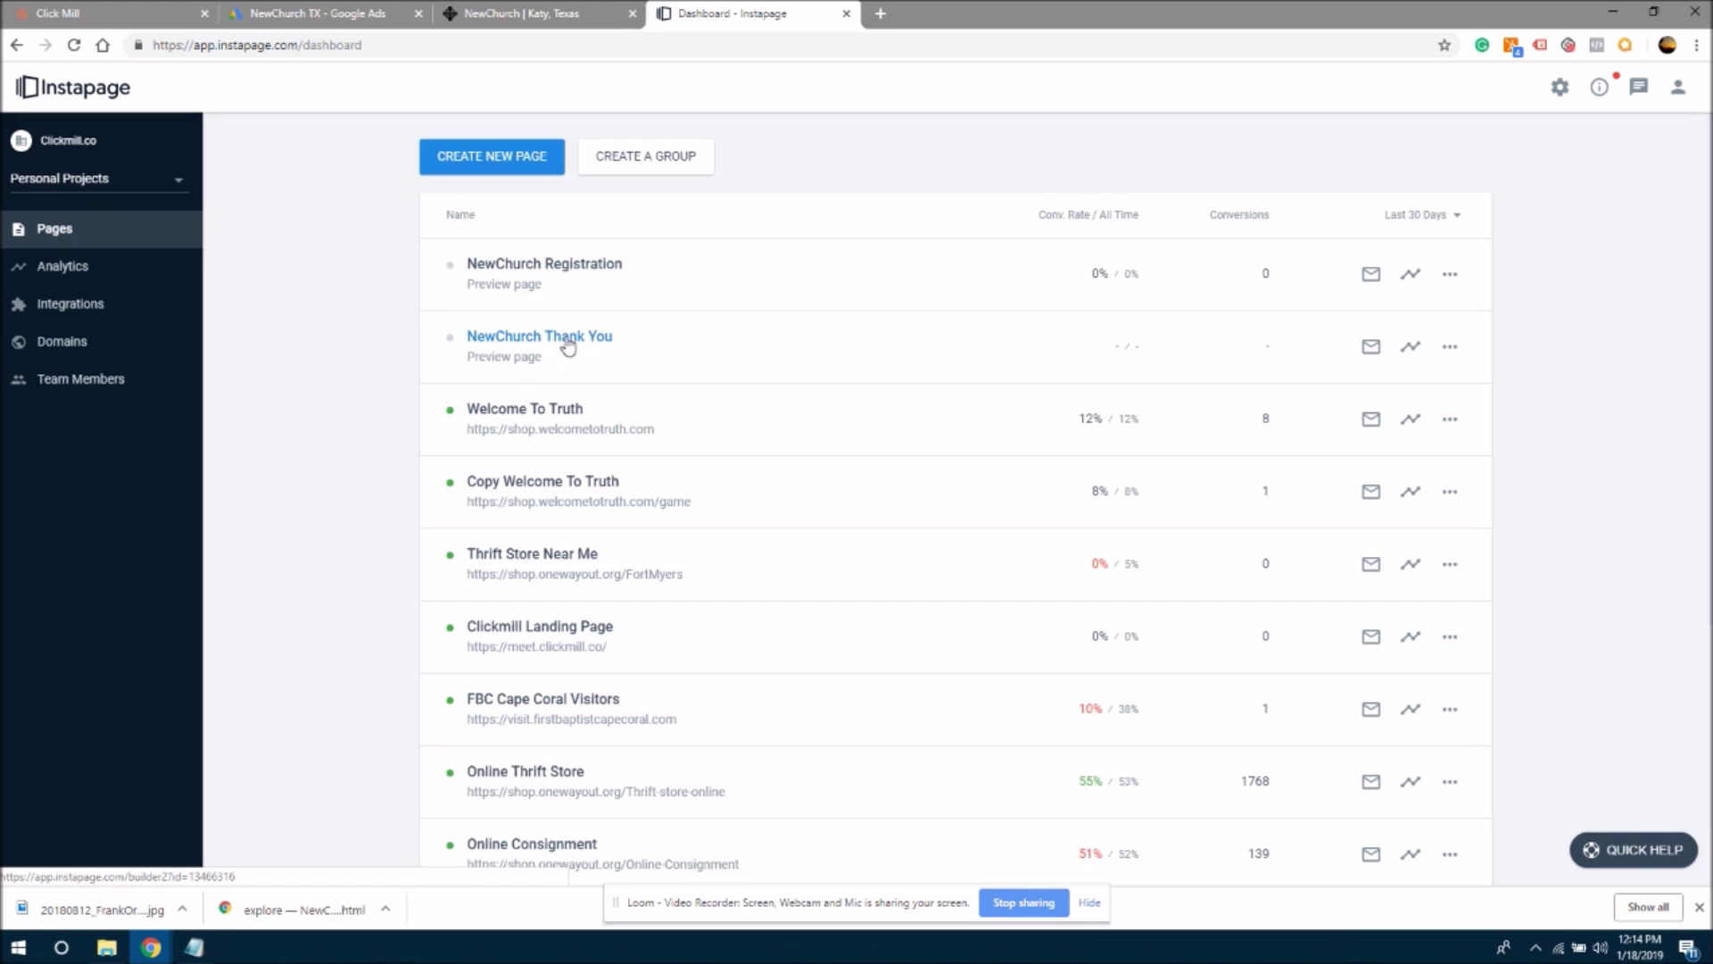
# - Open NewChurch Thank You in the builder and delete the Free Gift section
pyautogui.click(759, 382)
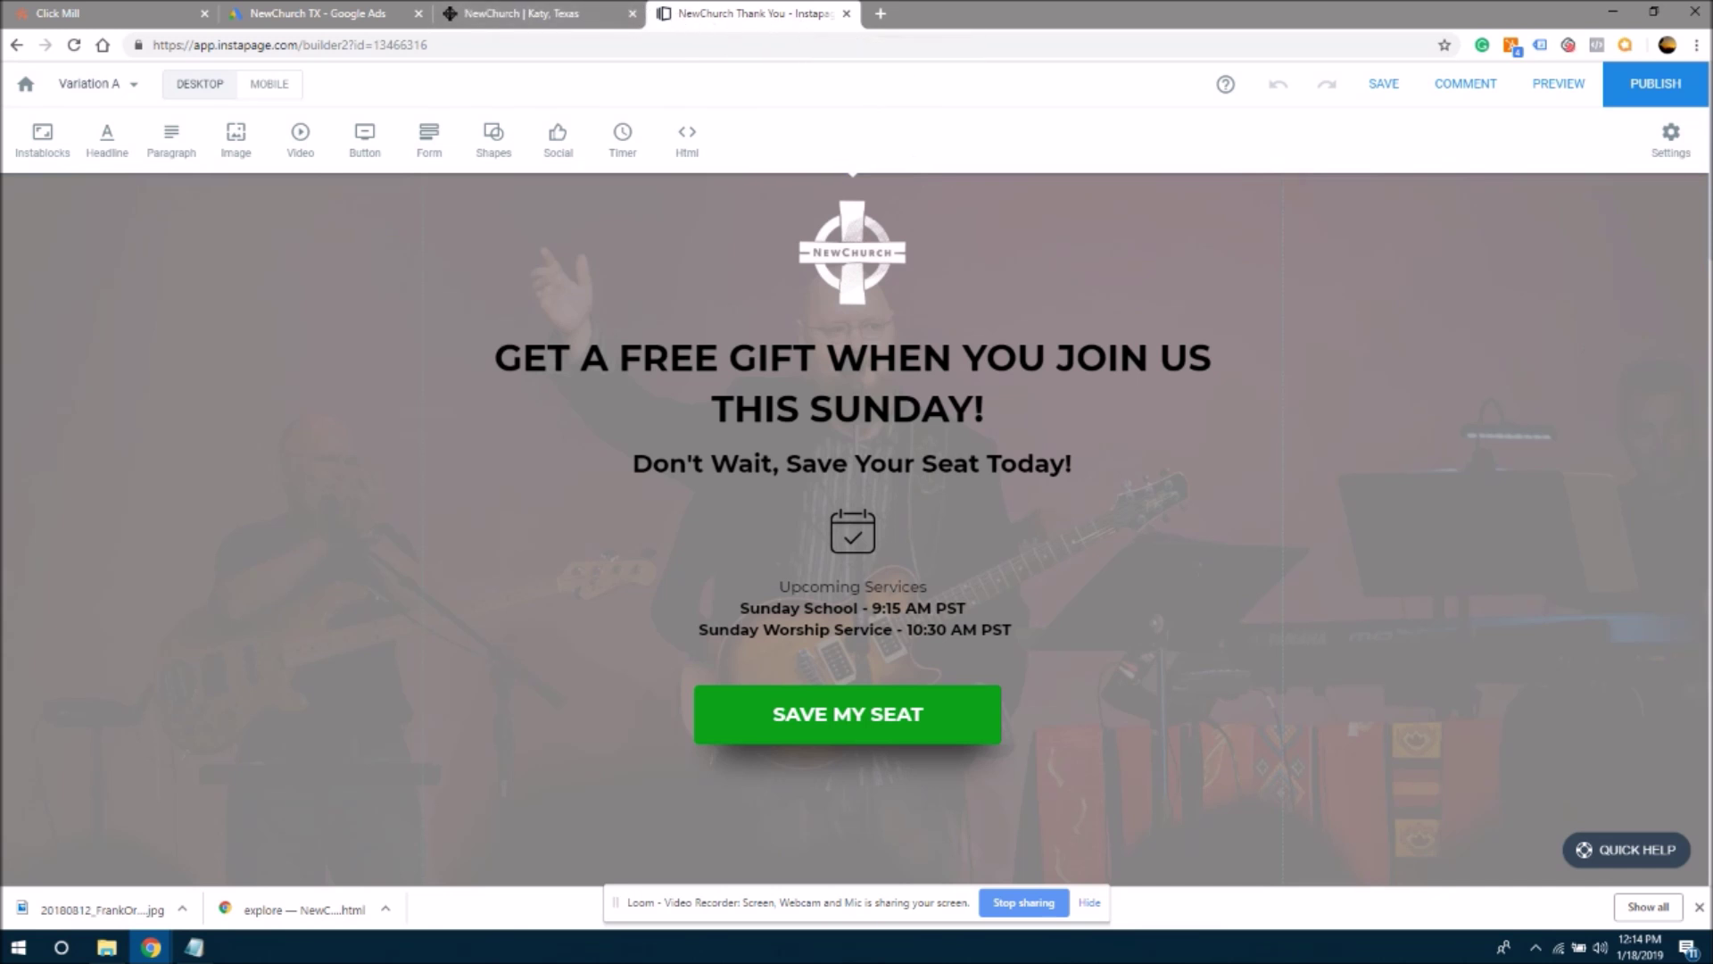
pyautogui.scroll(-2, 855, 526)
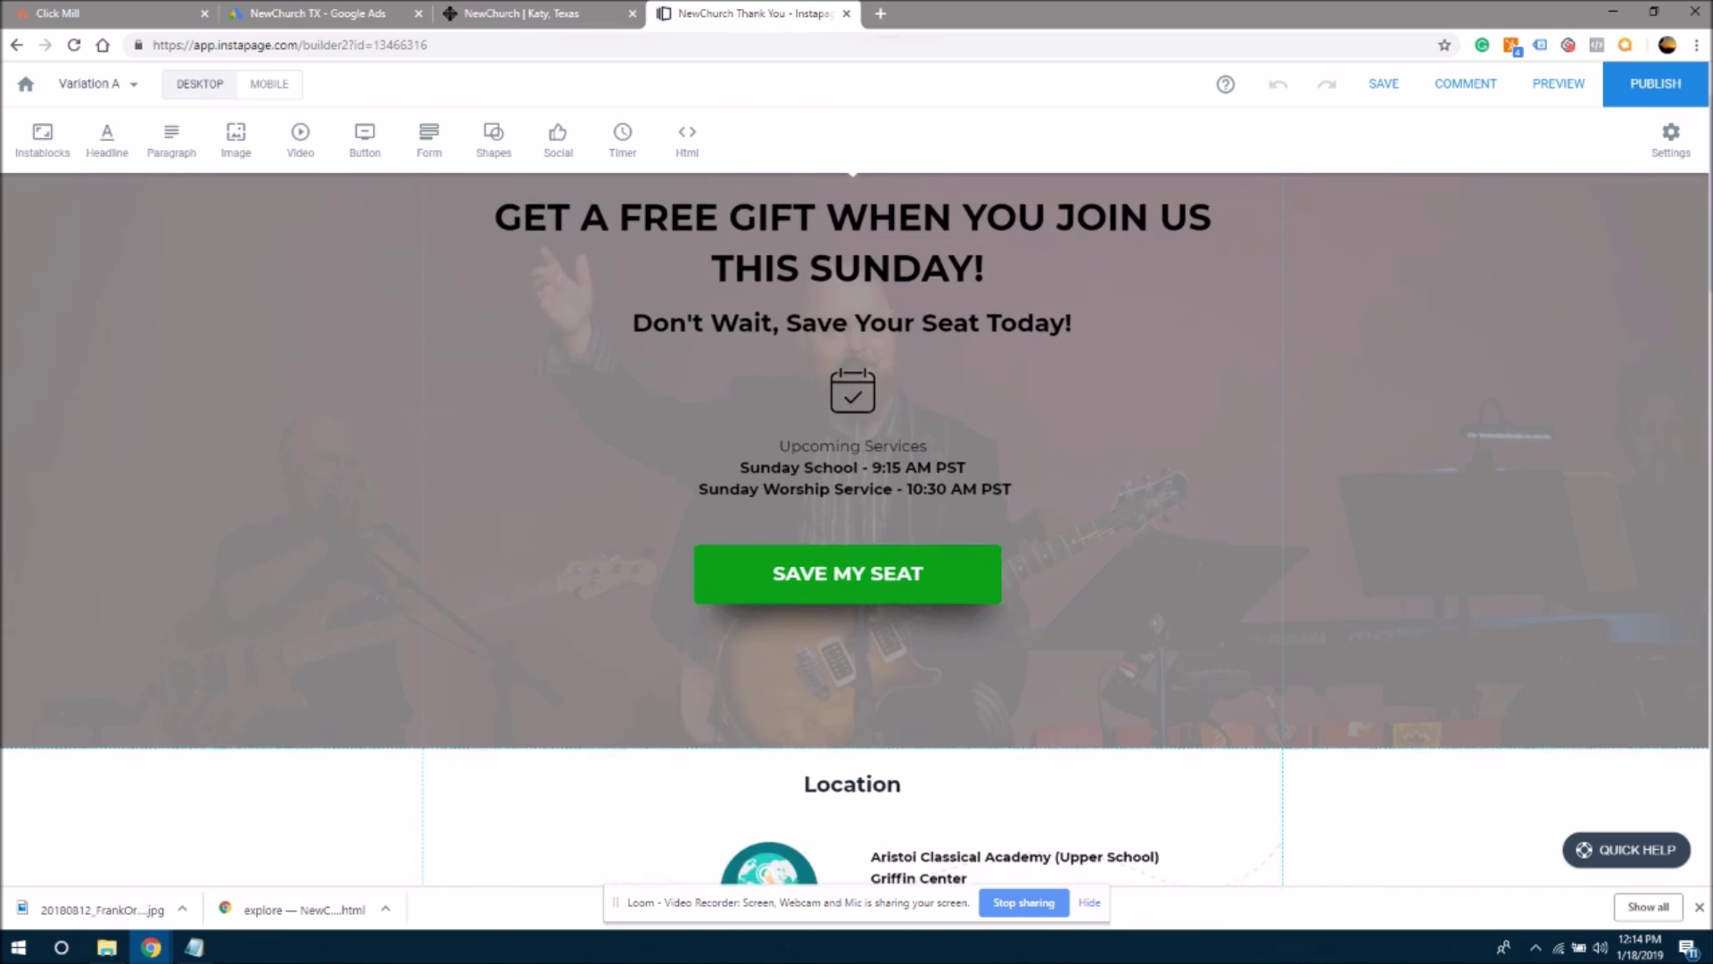
pyautogui.scroll(-10, 855, 527)
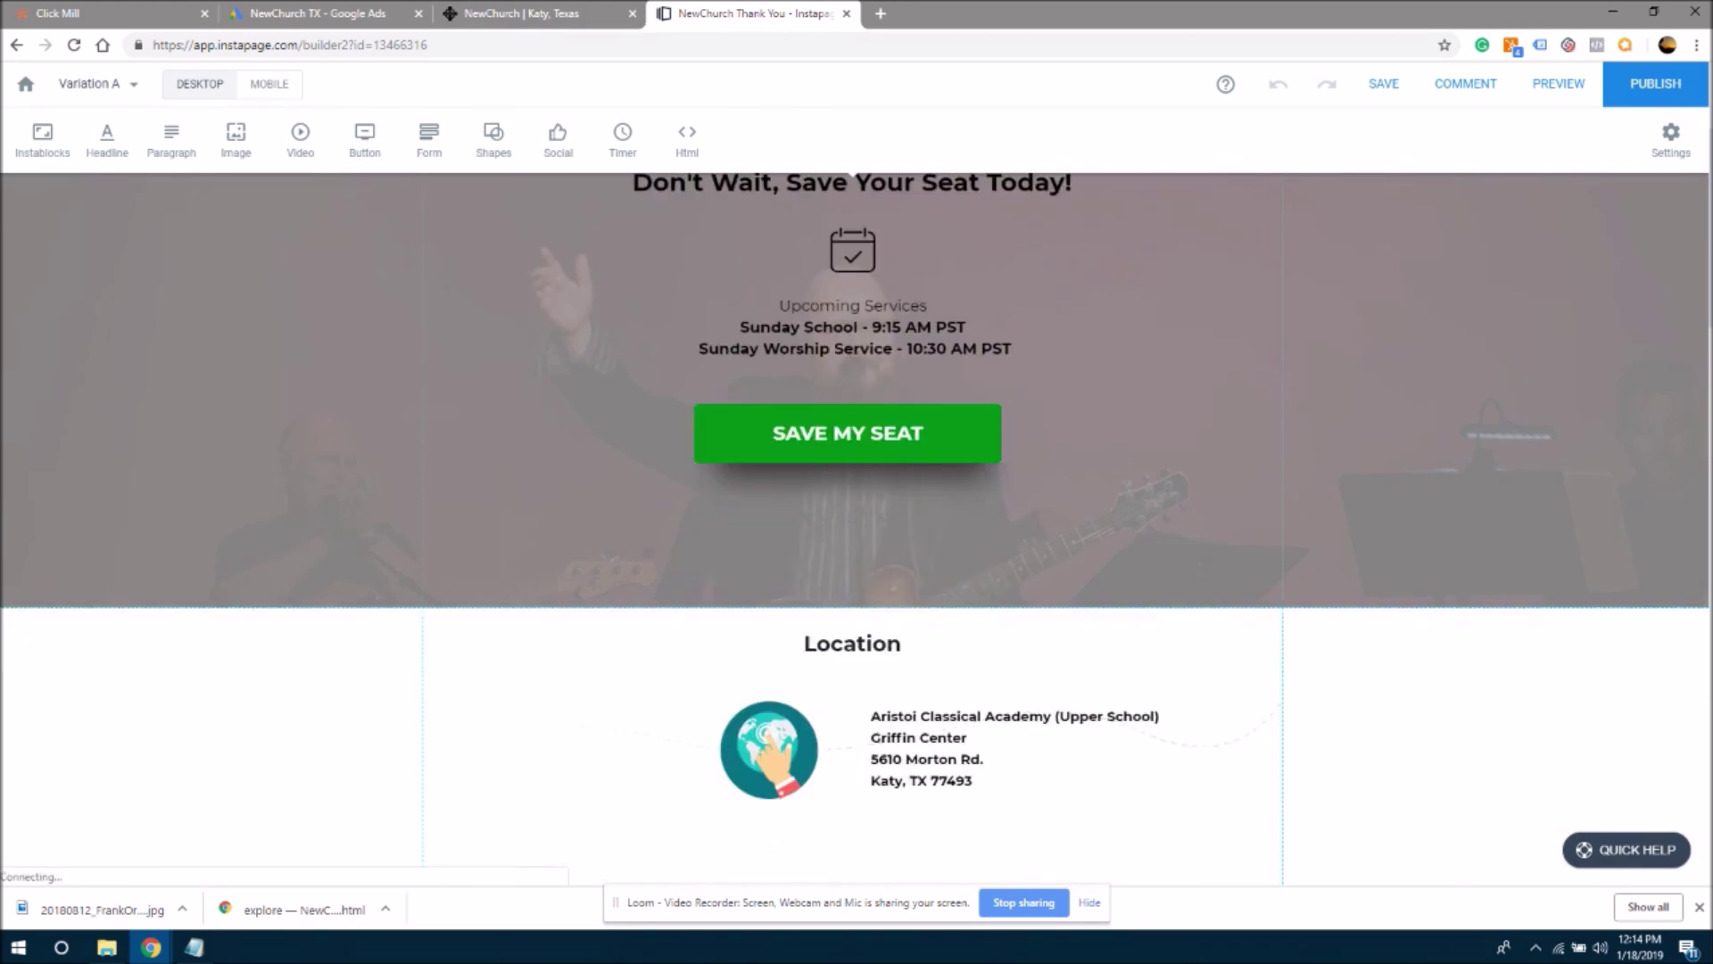
pyautogui.scroll(-15, 855, 526)
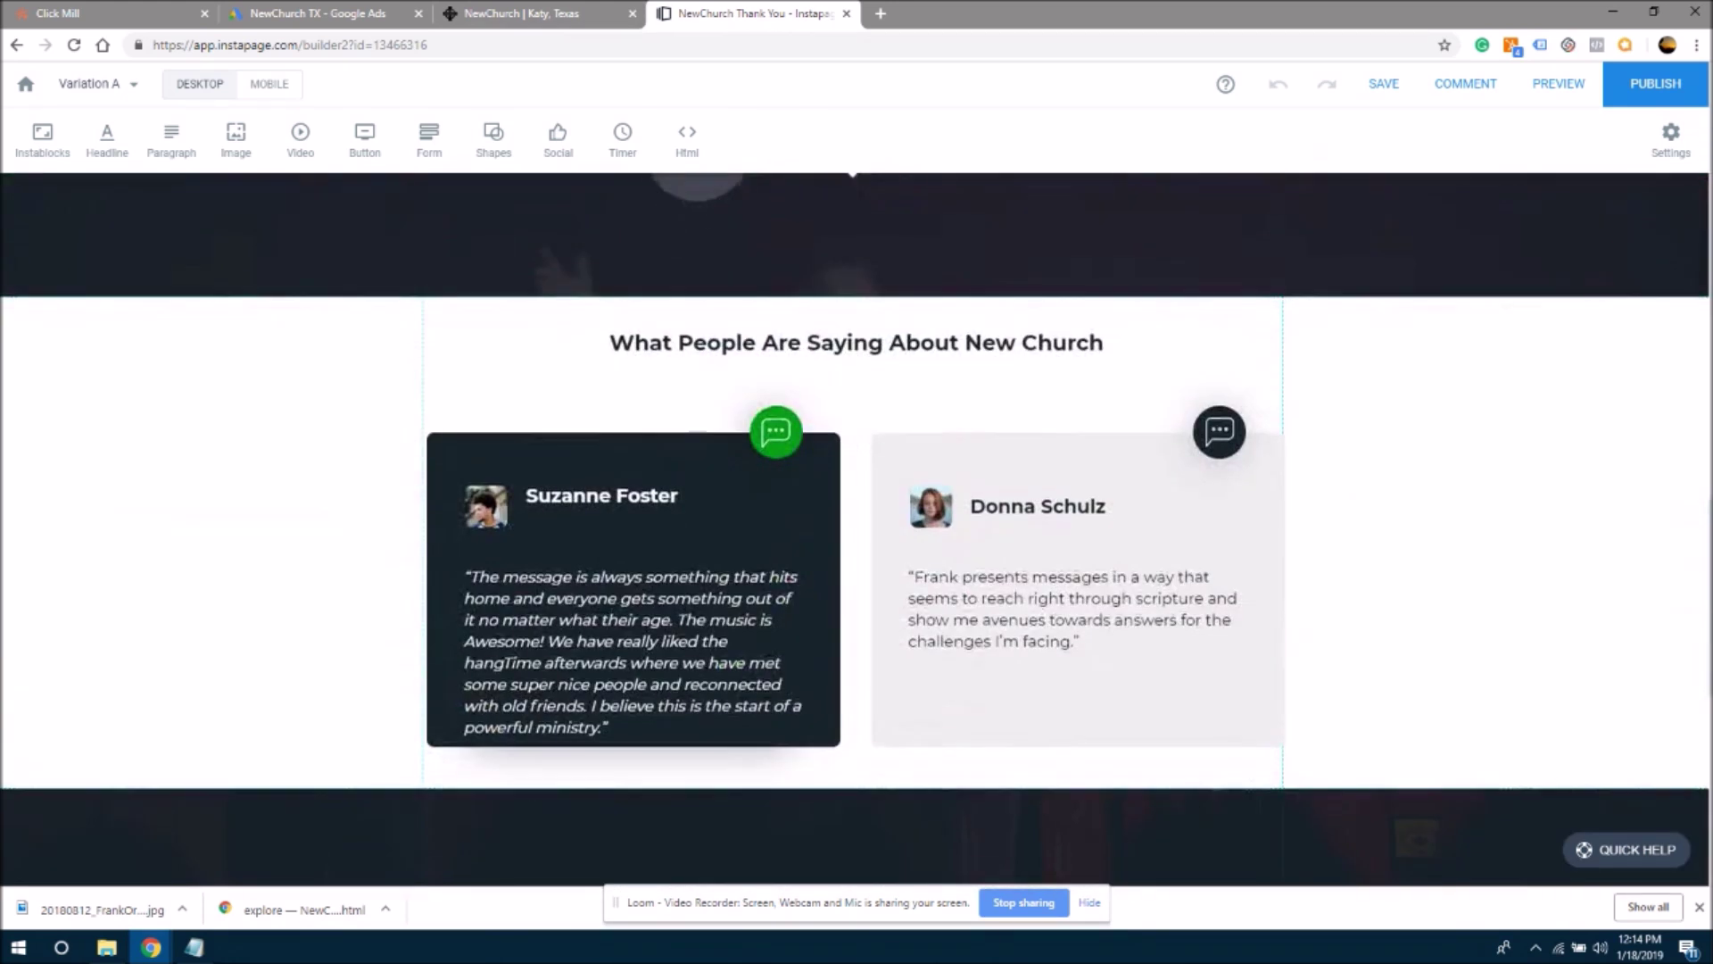
pyautogui.scroll(3, 357, 558)
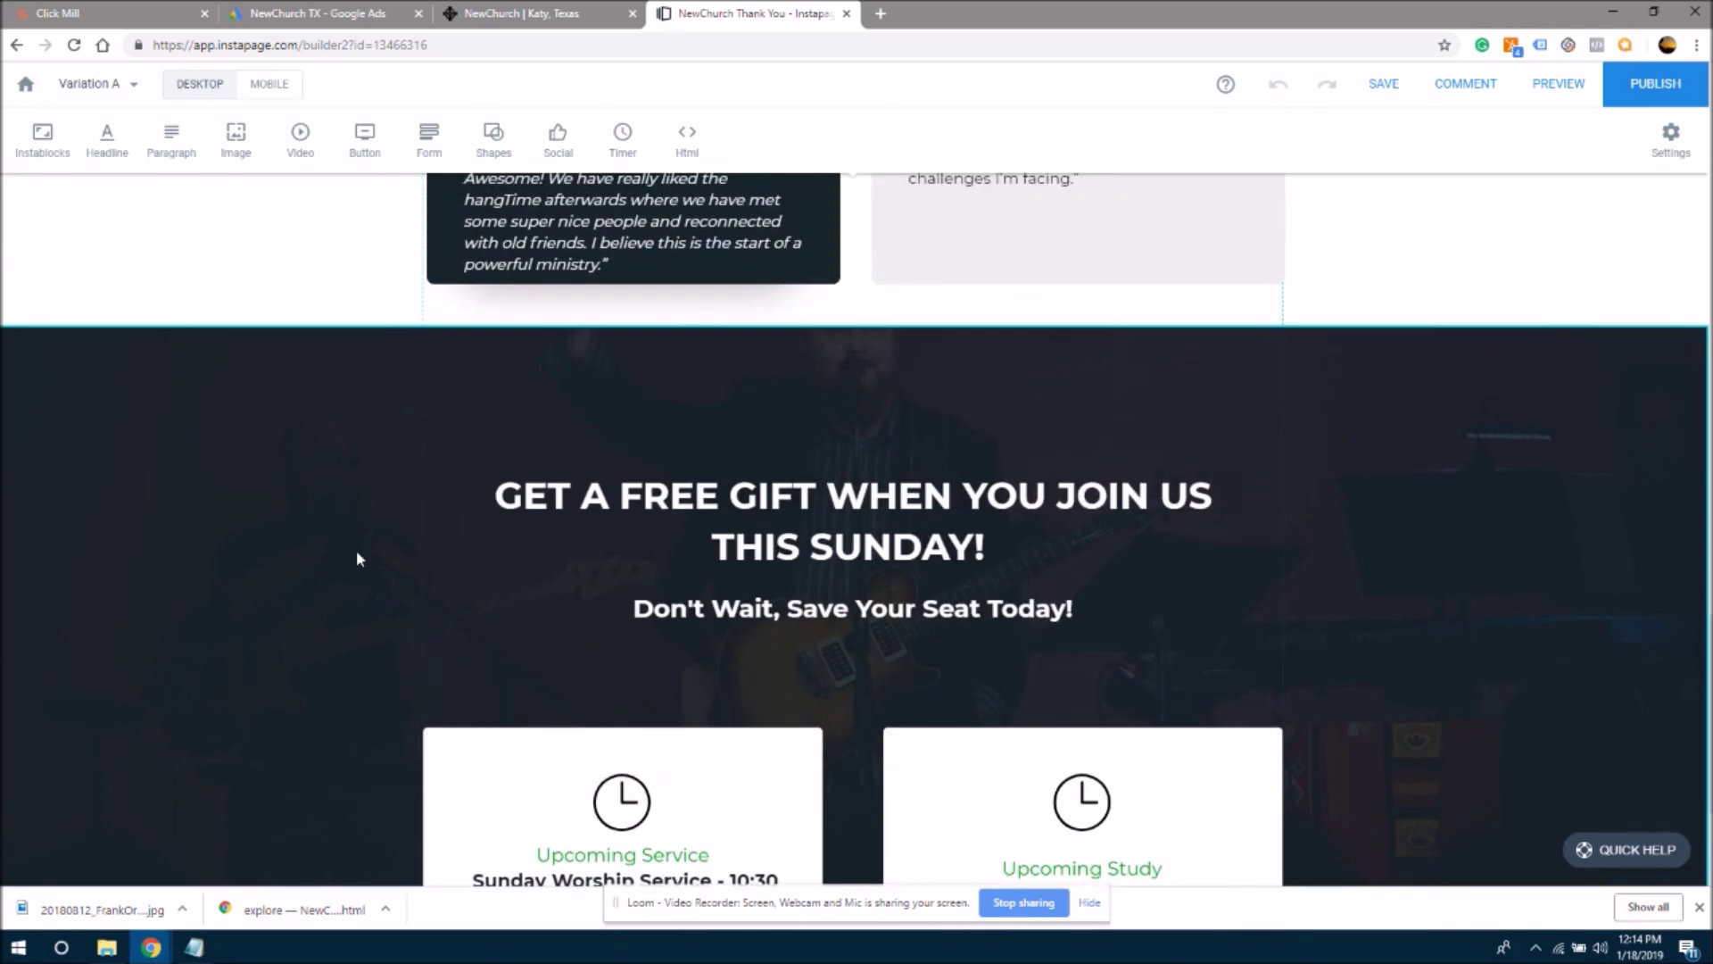
pyautogui.moveTo(189, 471)
pyautogui.click(116, 367)
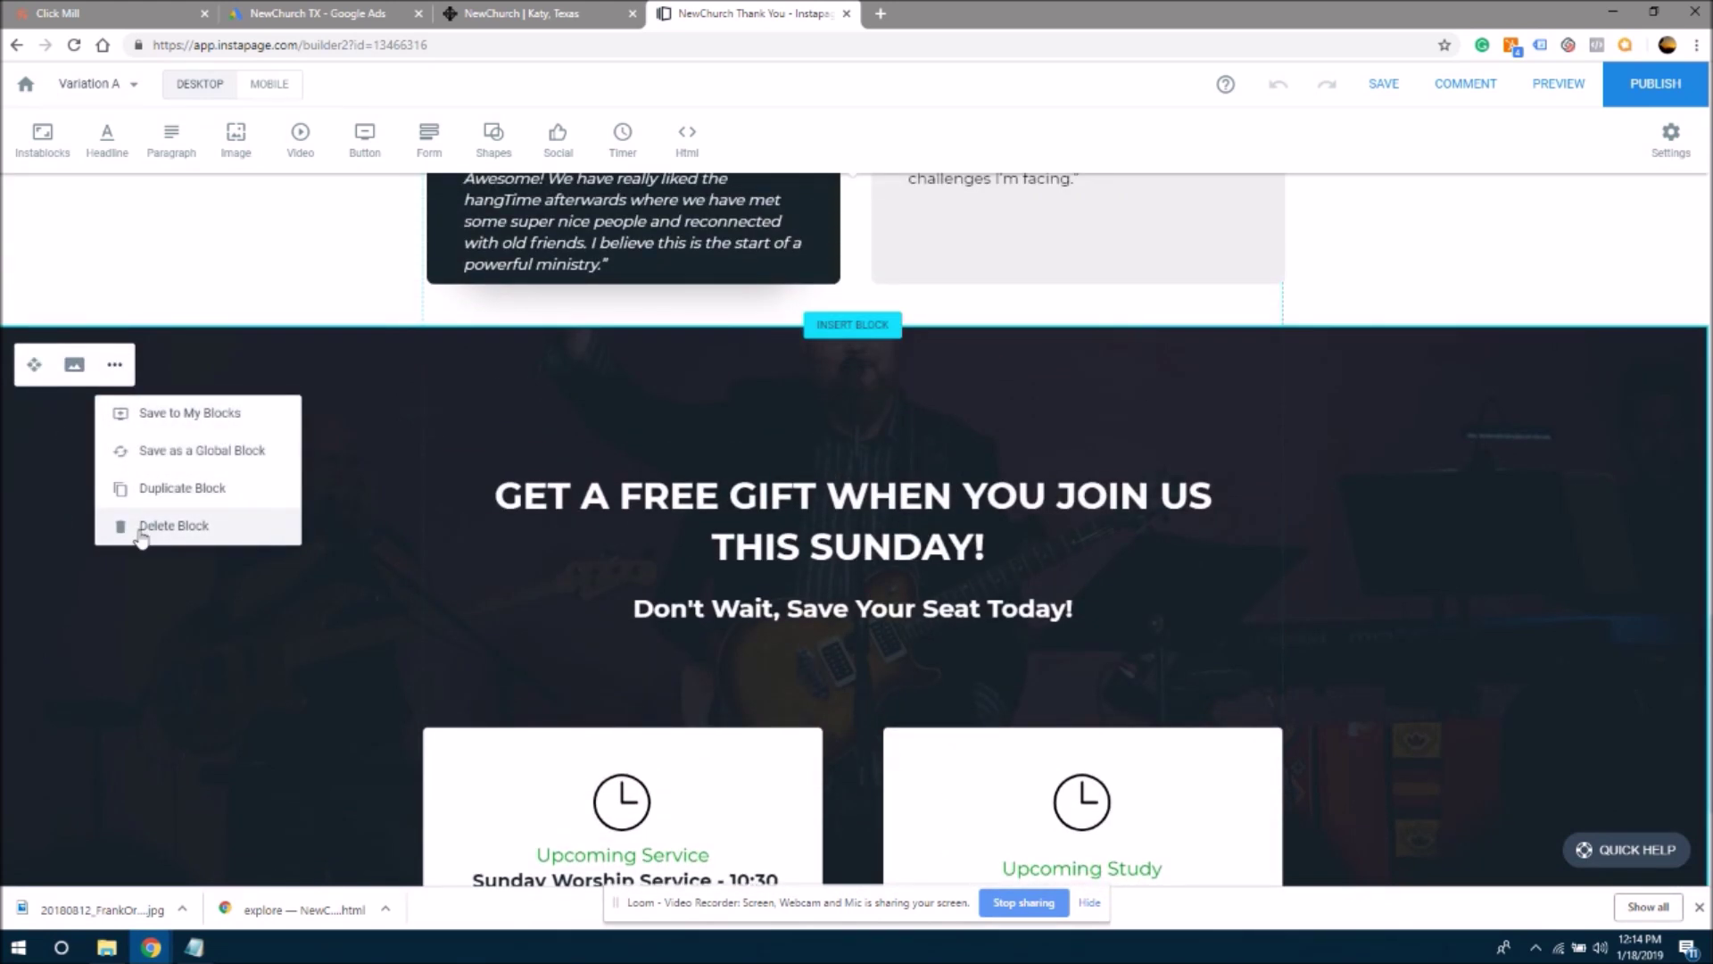
pyautogui.click(141, 530)
# - Delete the testimonials, worship video, Meet The Pastor and Location sections
pyautogui.click(114, 366)
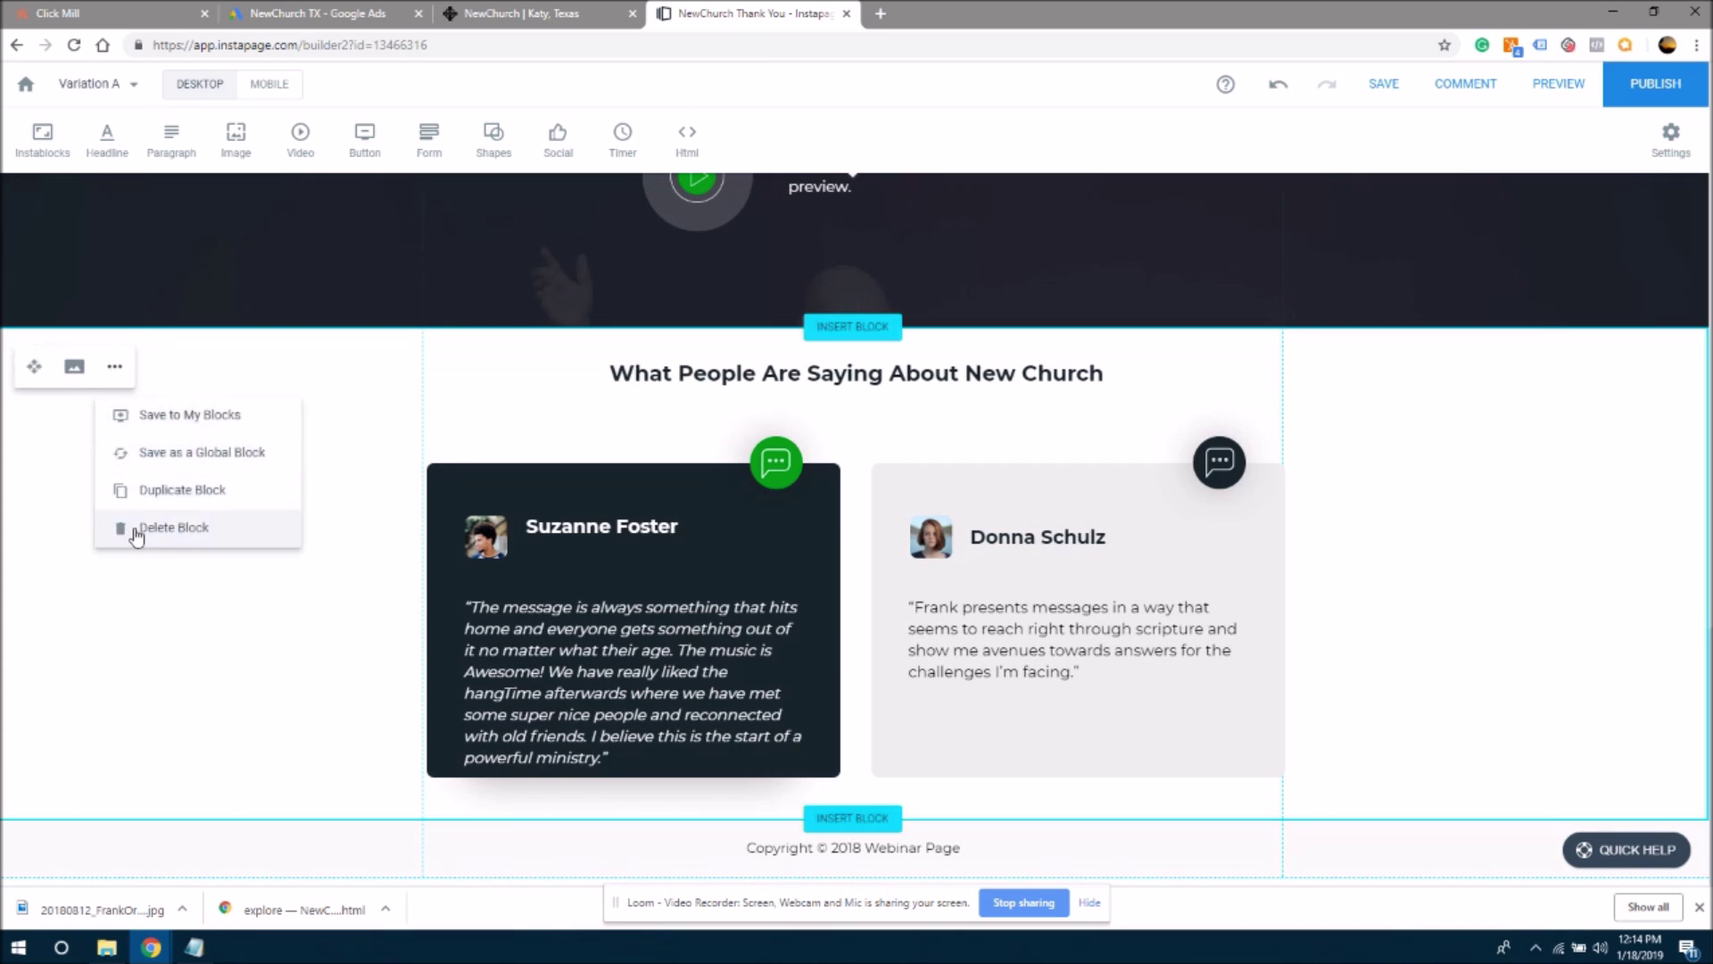
pyautogui.click(135, 532)
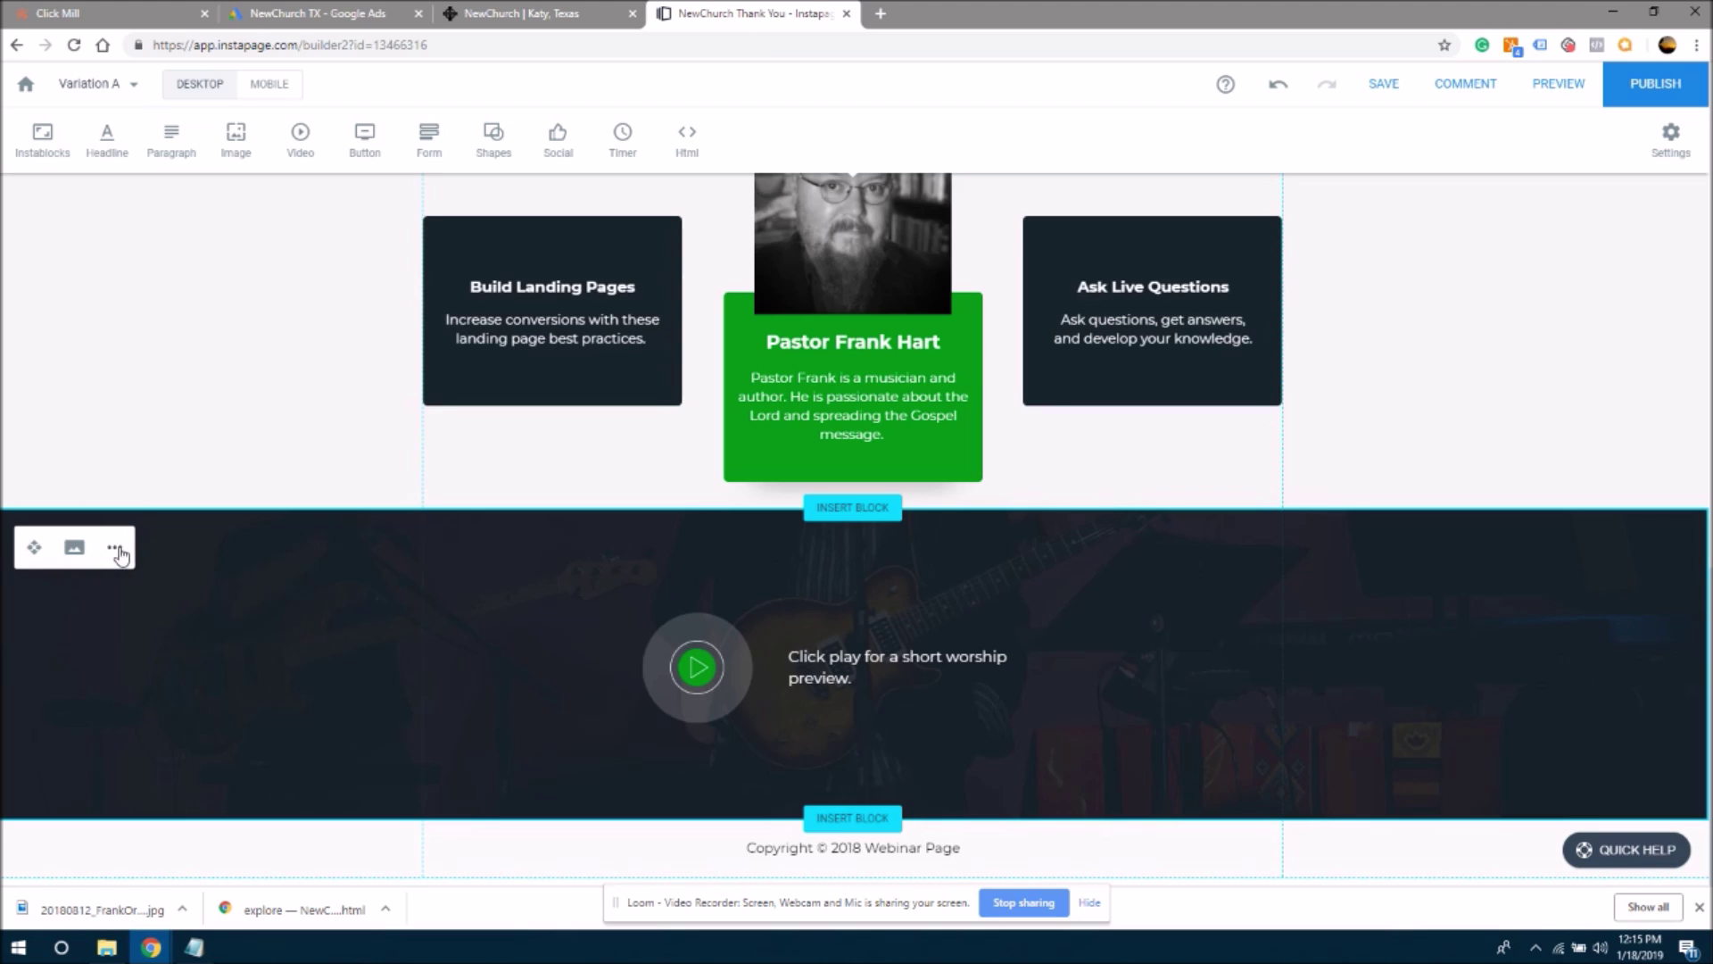
pyautogui.click(116, 548)
pyautogui.click(180, 724)
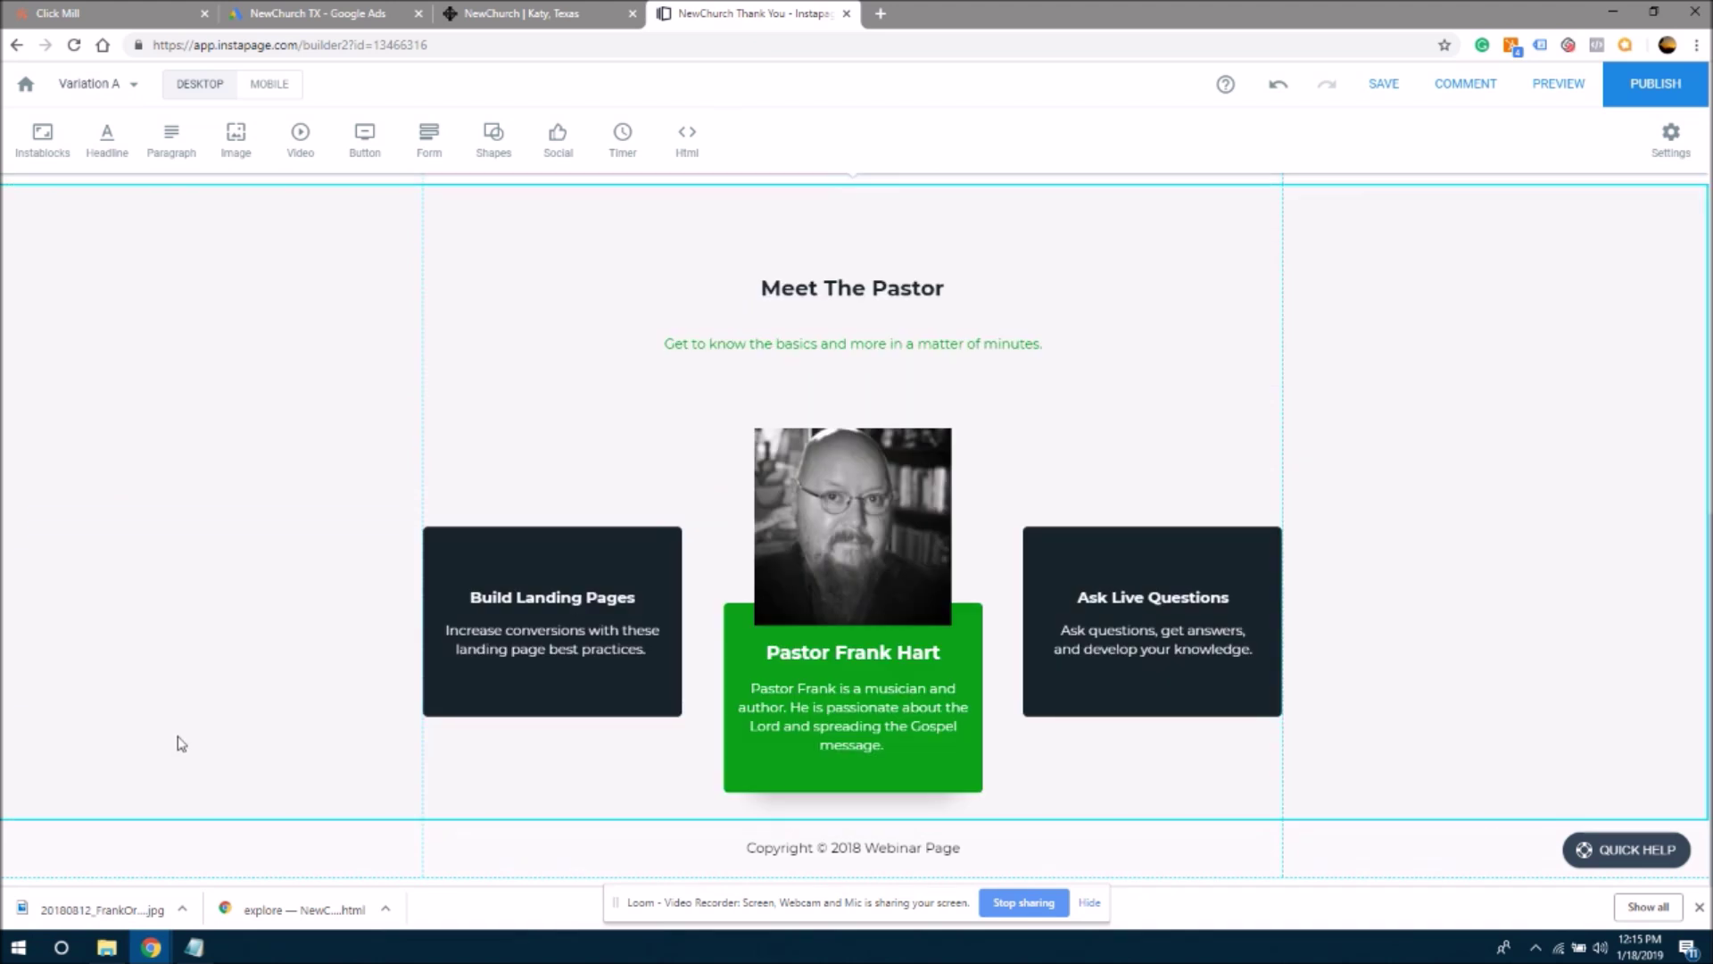
pyautogui.click(116, 230)
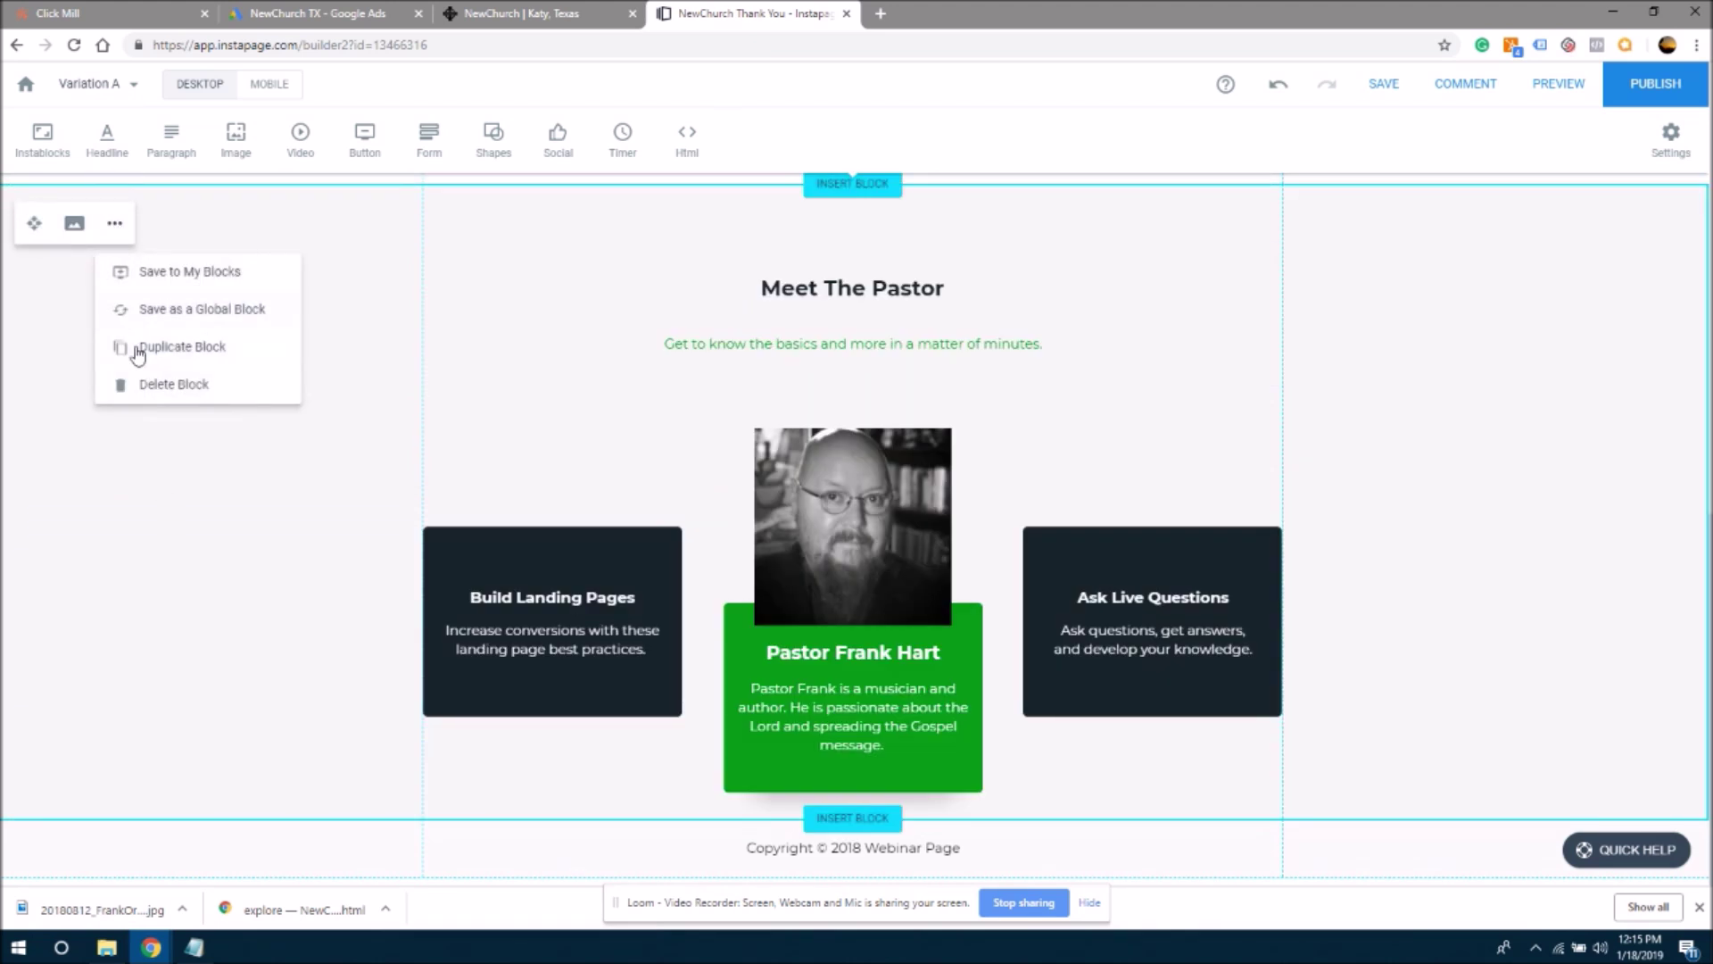
pyautogui.click(148, 385)
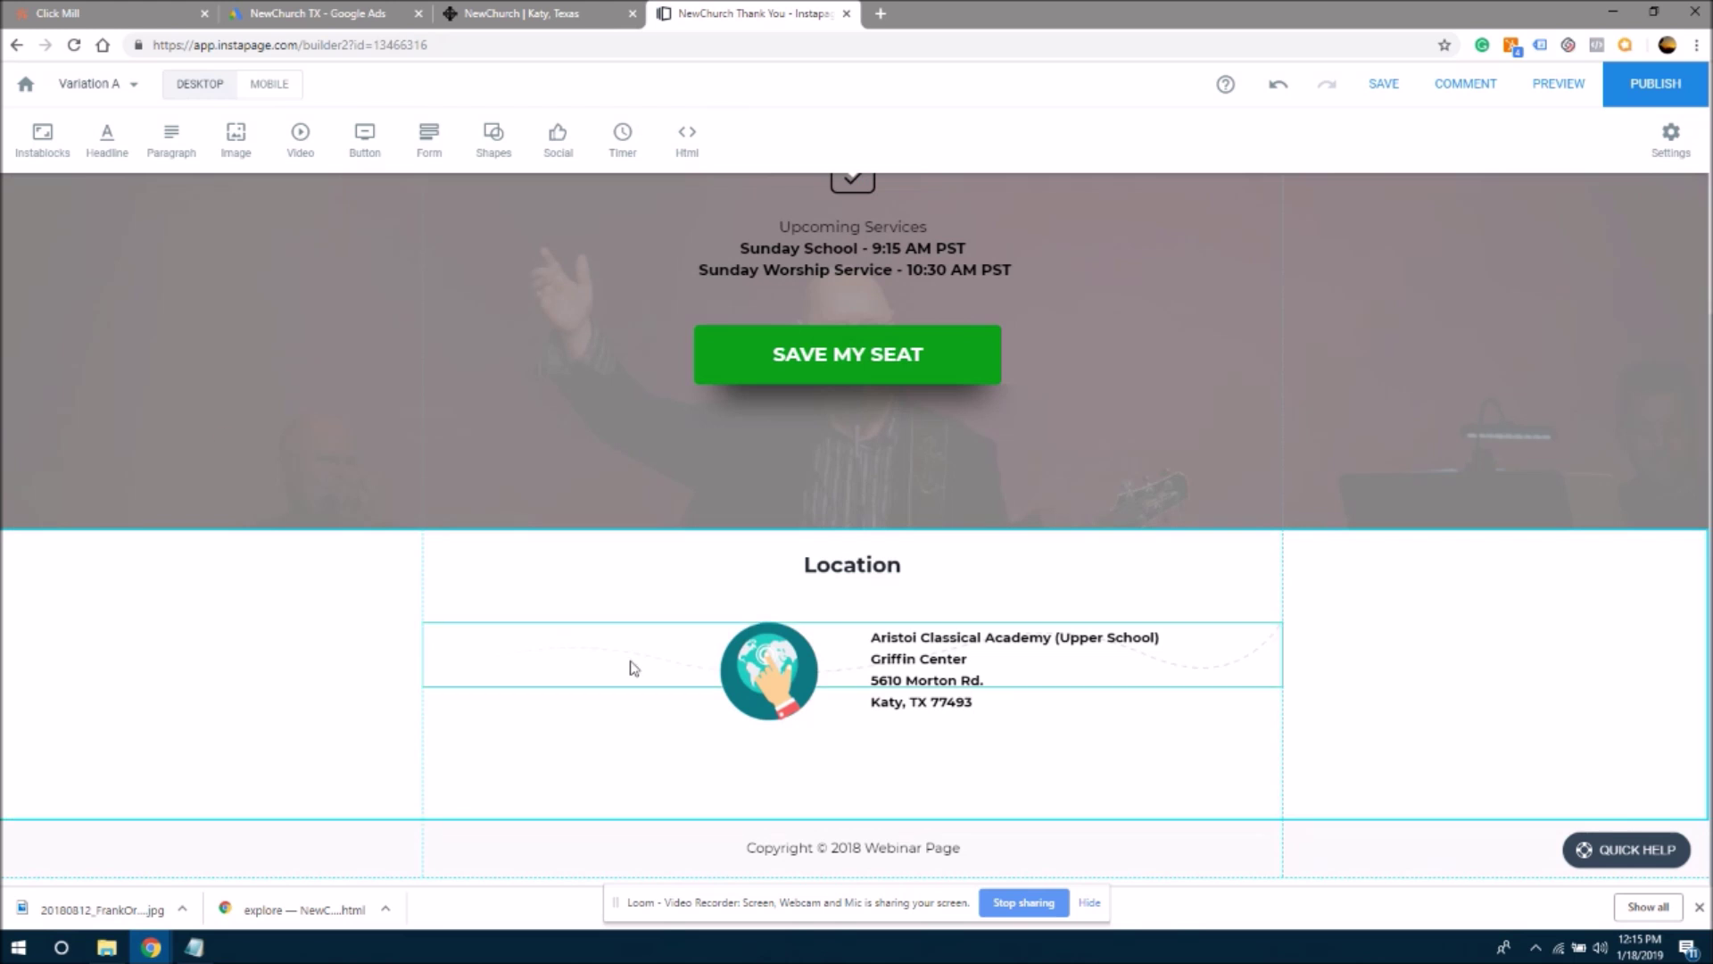
pyautogui.moveTo(115, 612)
pyautogui.click(113, 573)
pyautogui.click(145, 730)
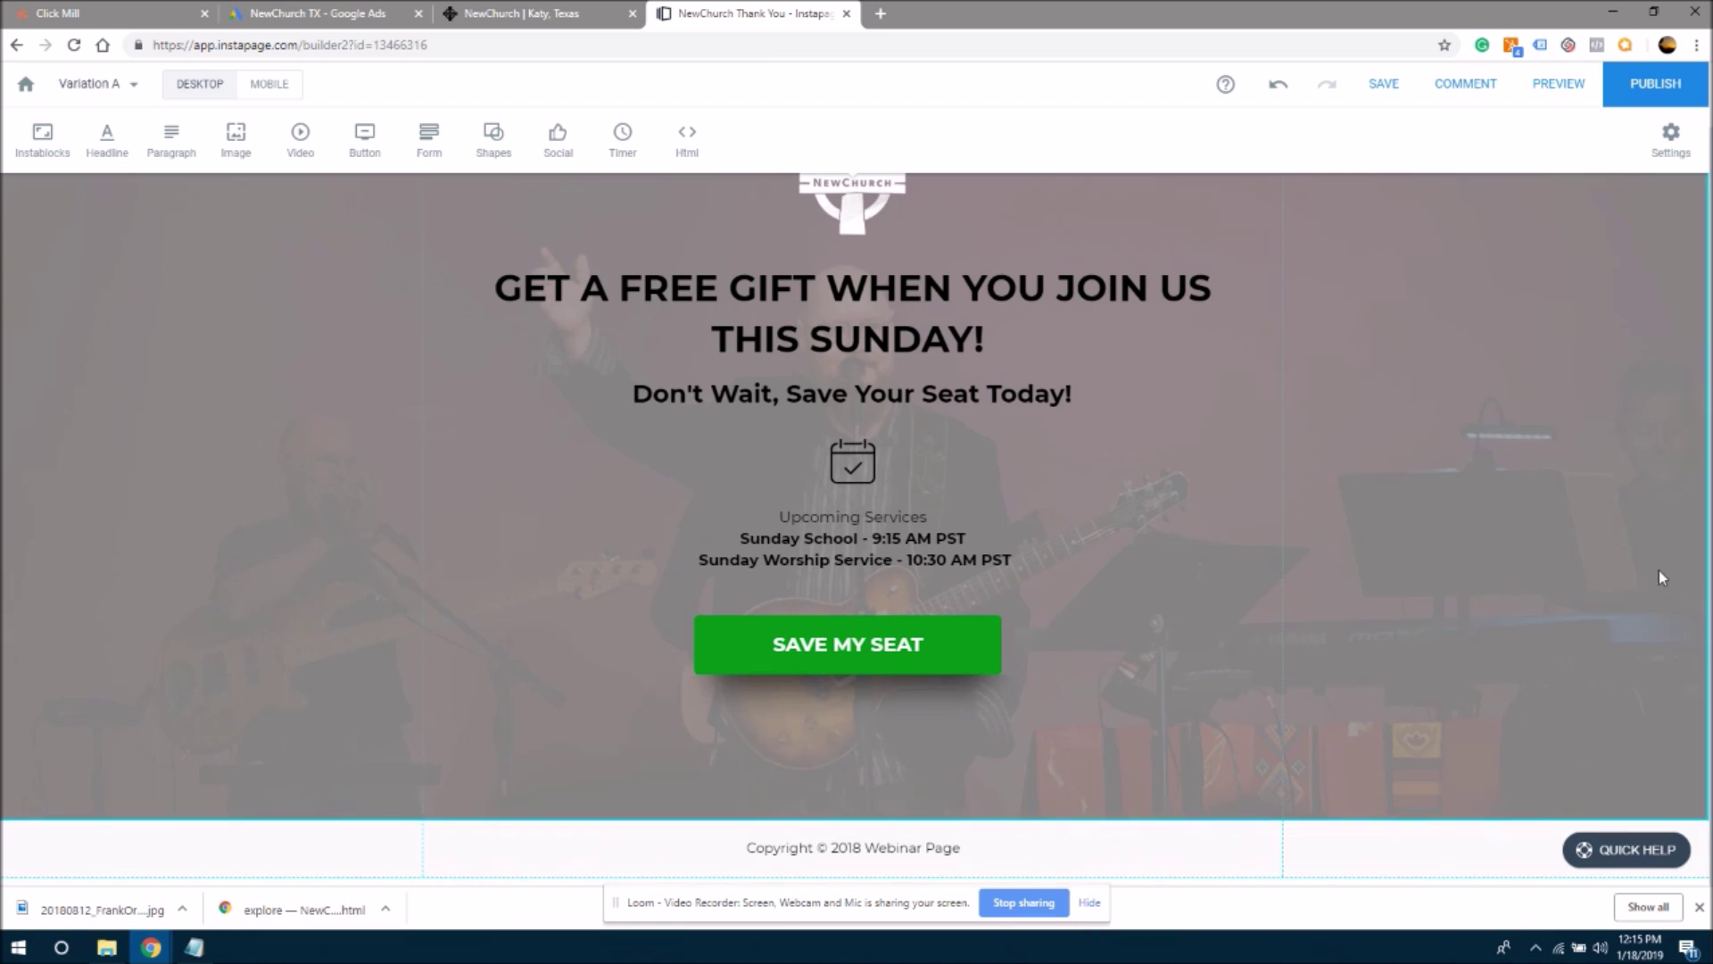
# - Replace the GET A FREE GIFT headline with 'We Look Forward To Meeting You On Sunday'
pyautogui.scroll(1, 1490, 489)
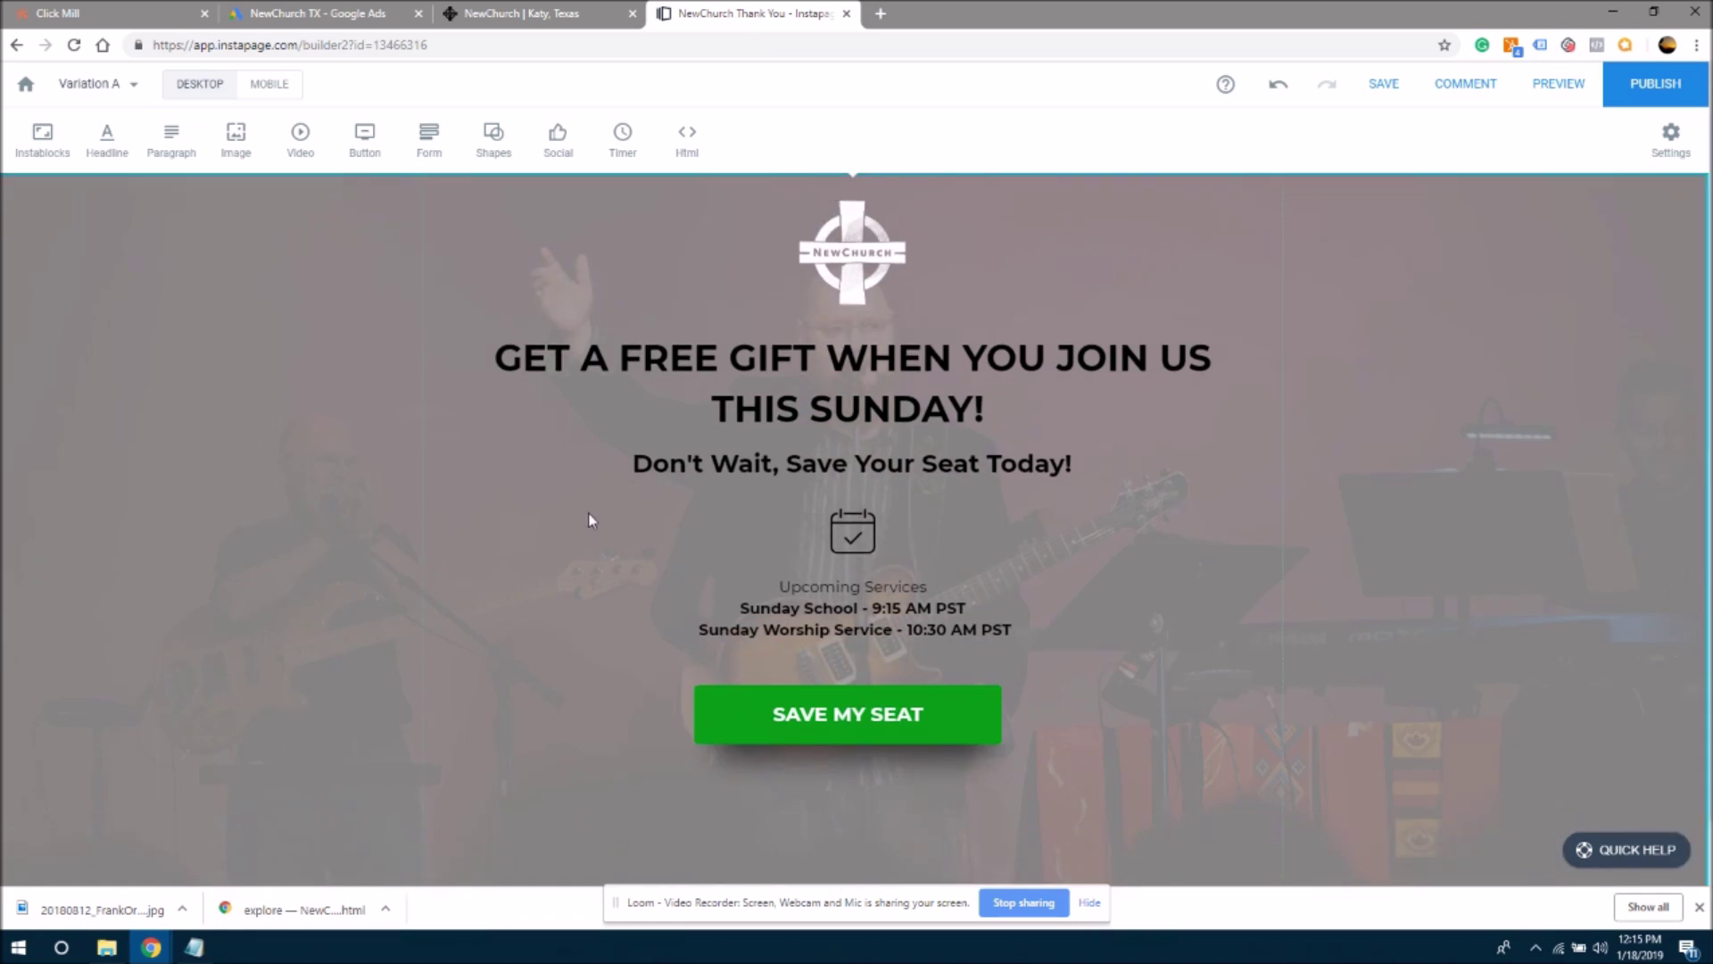
pyautogui.click(778, 359)
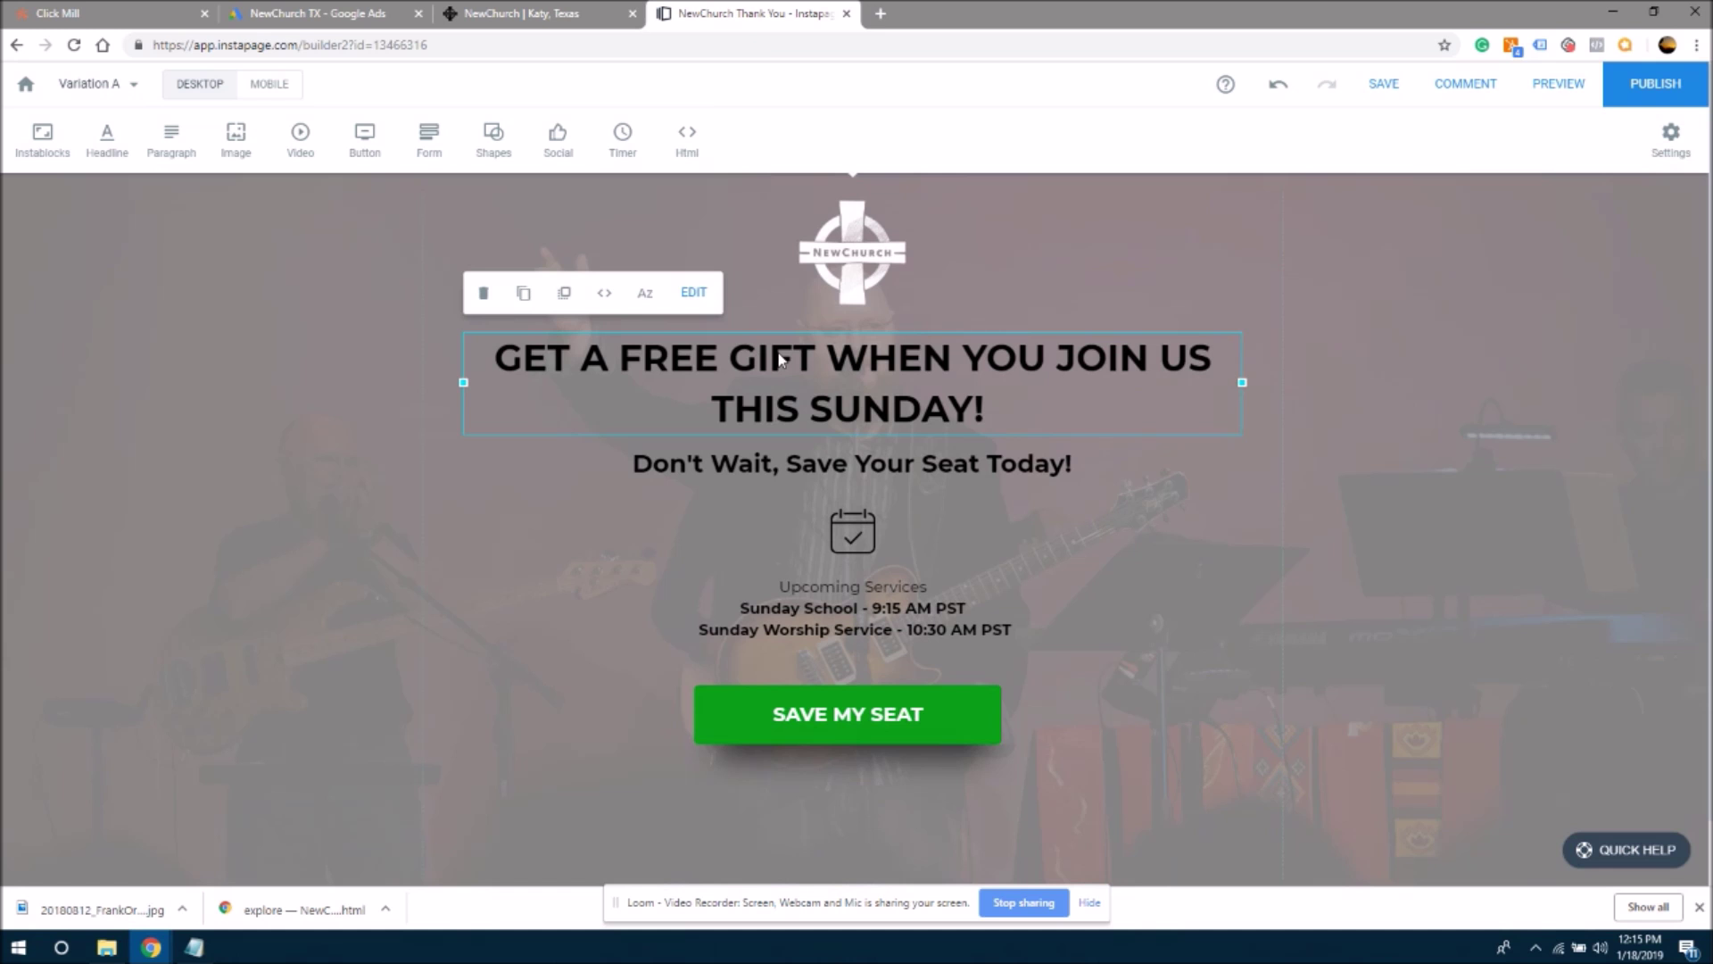
pyautogui.doubleClick(990, 417)
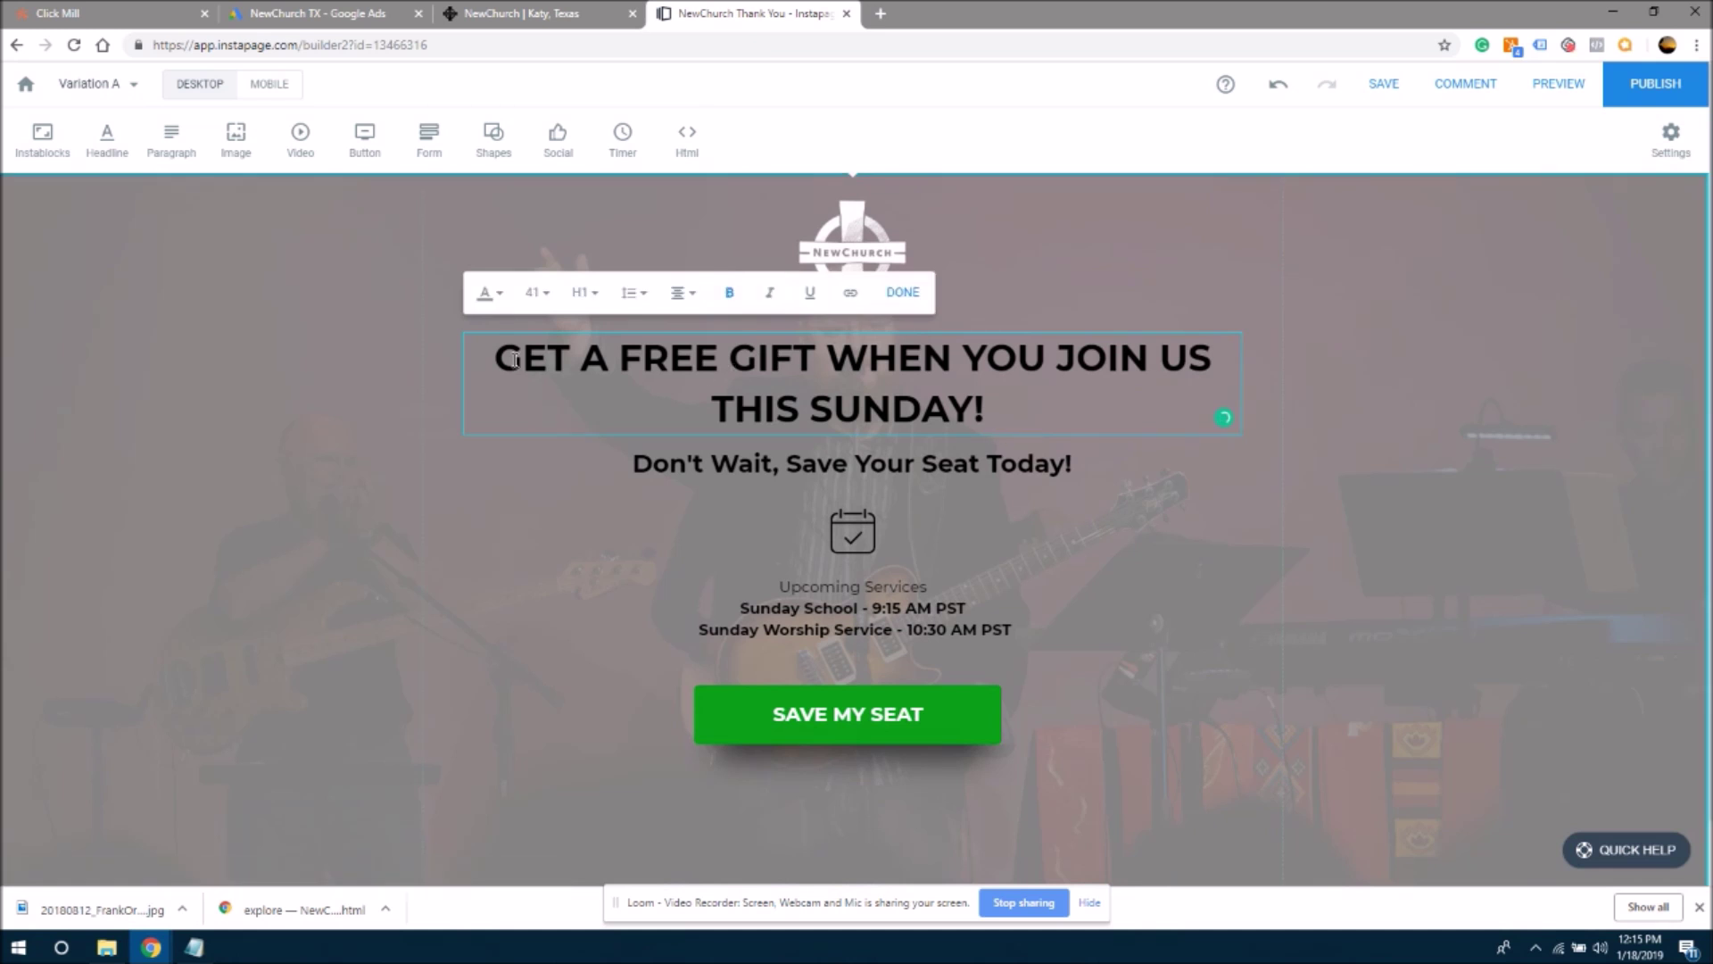
pyautogui.doubleClick(589, 359)
pyautogui.moveTo(495, 356); pyautogui.dragTo(987, 412)
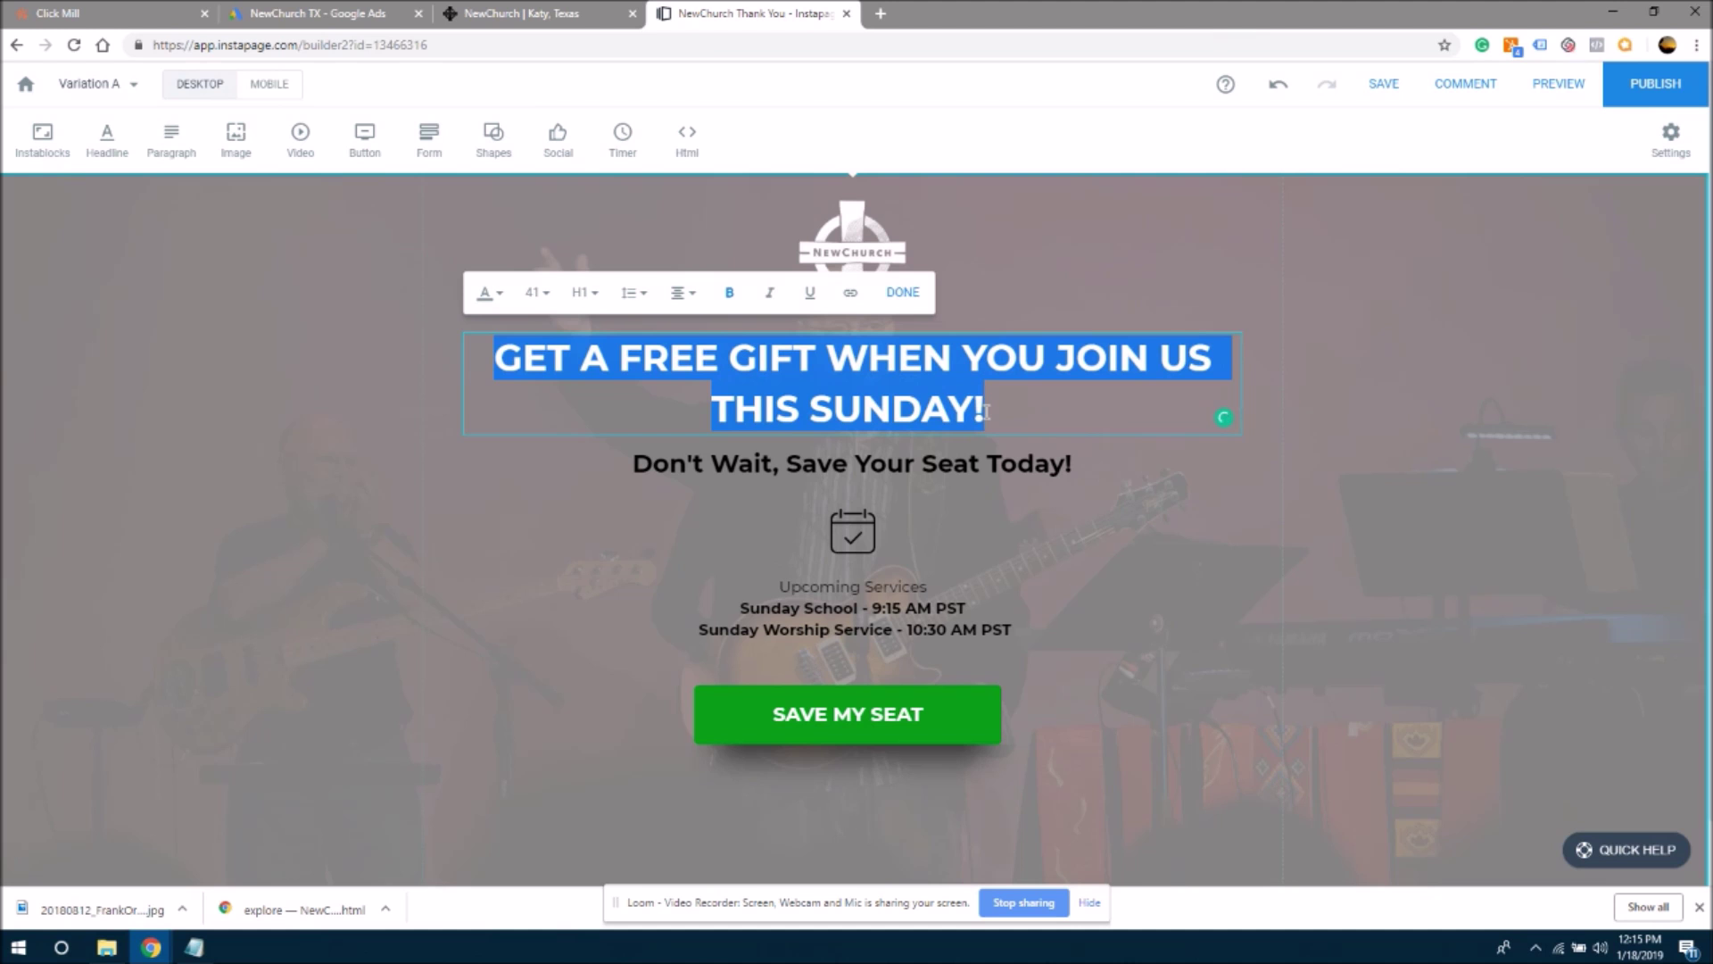
pyautogui.write('We ')
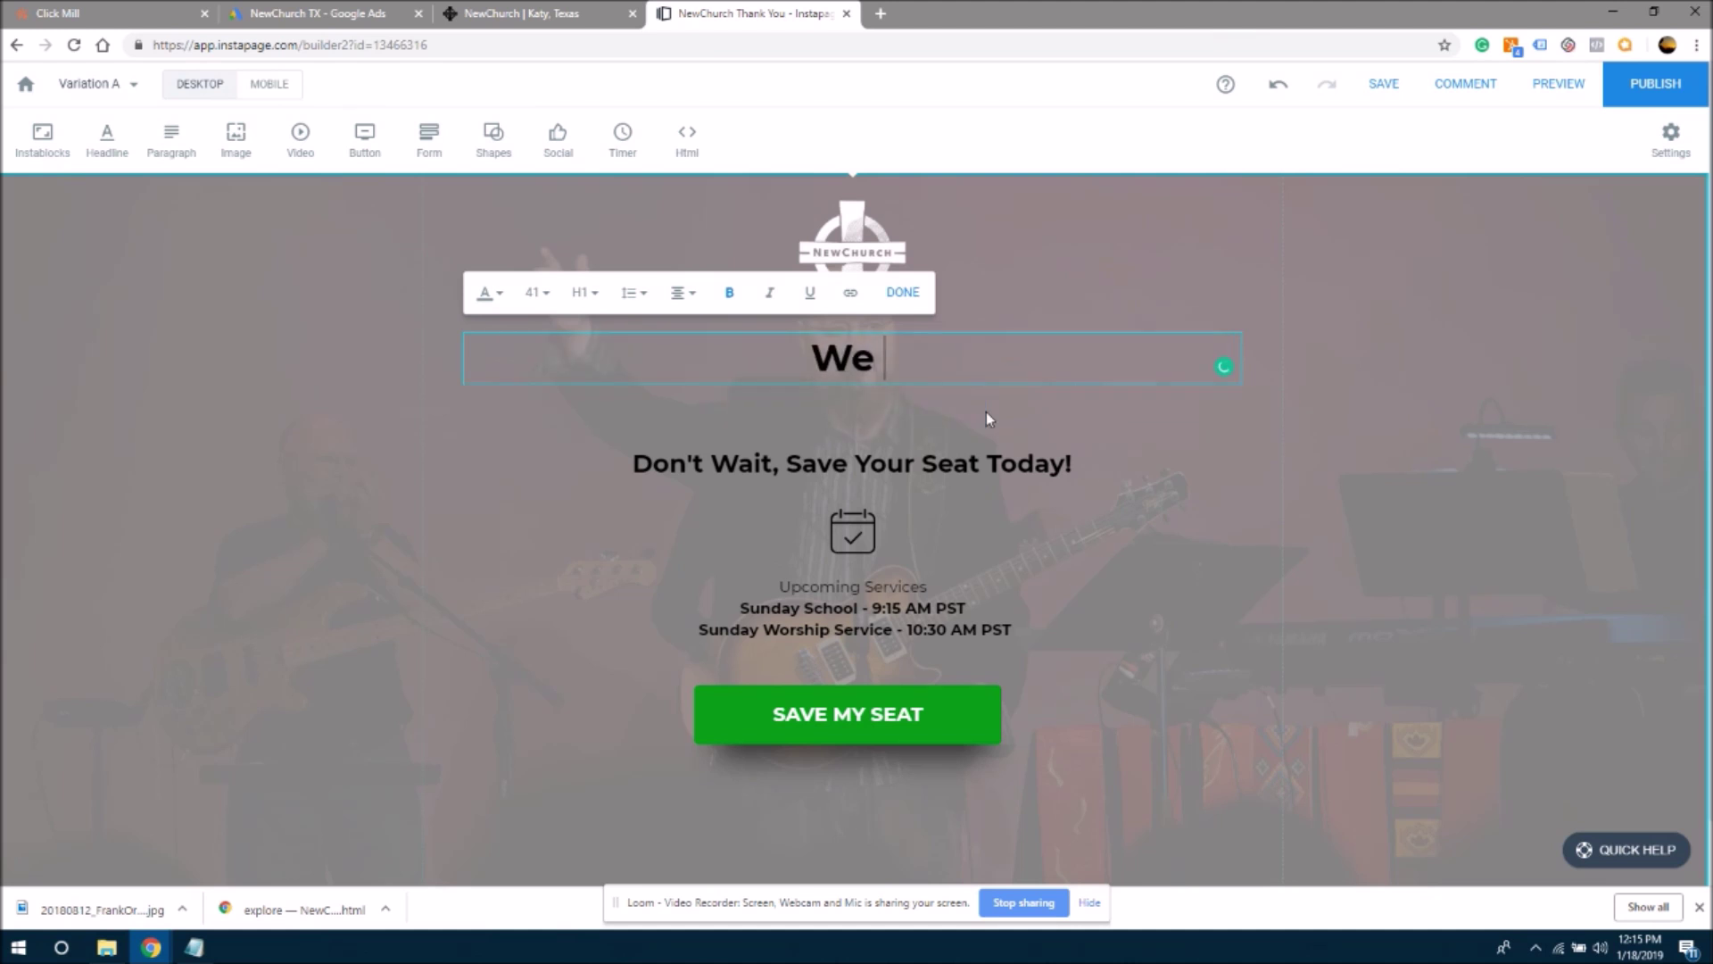
pyautogui.write('L:ook Fr')
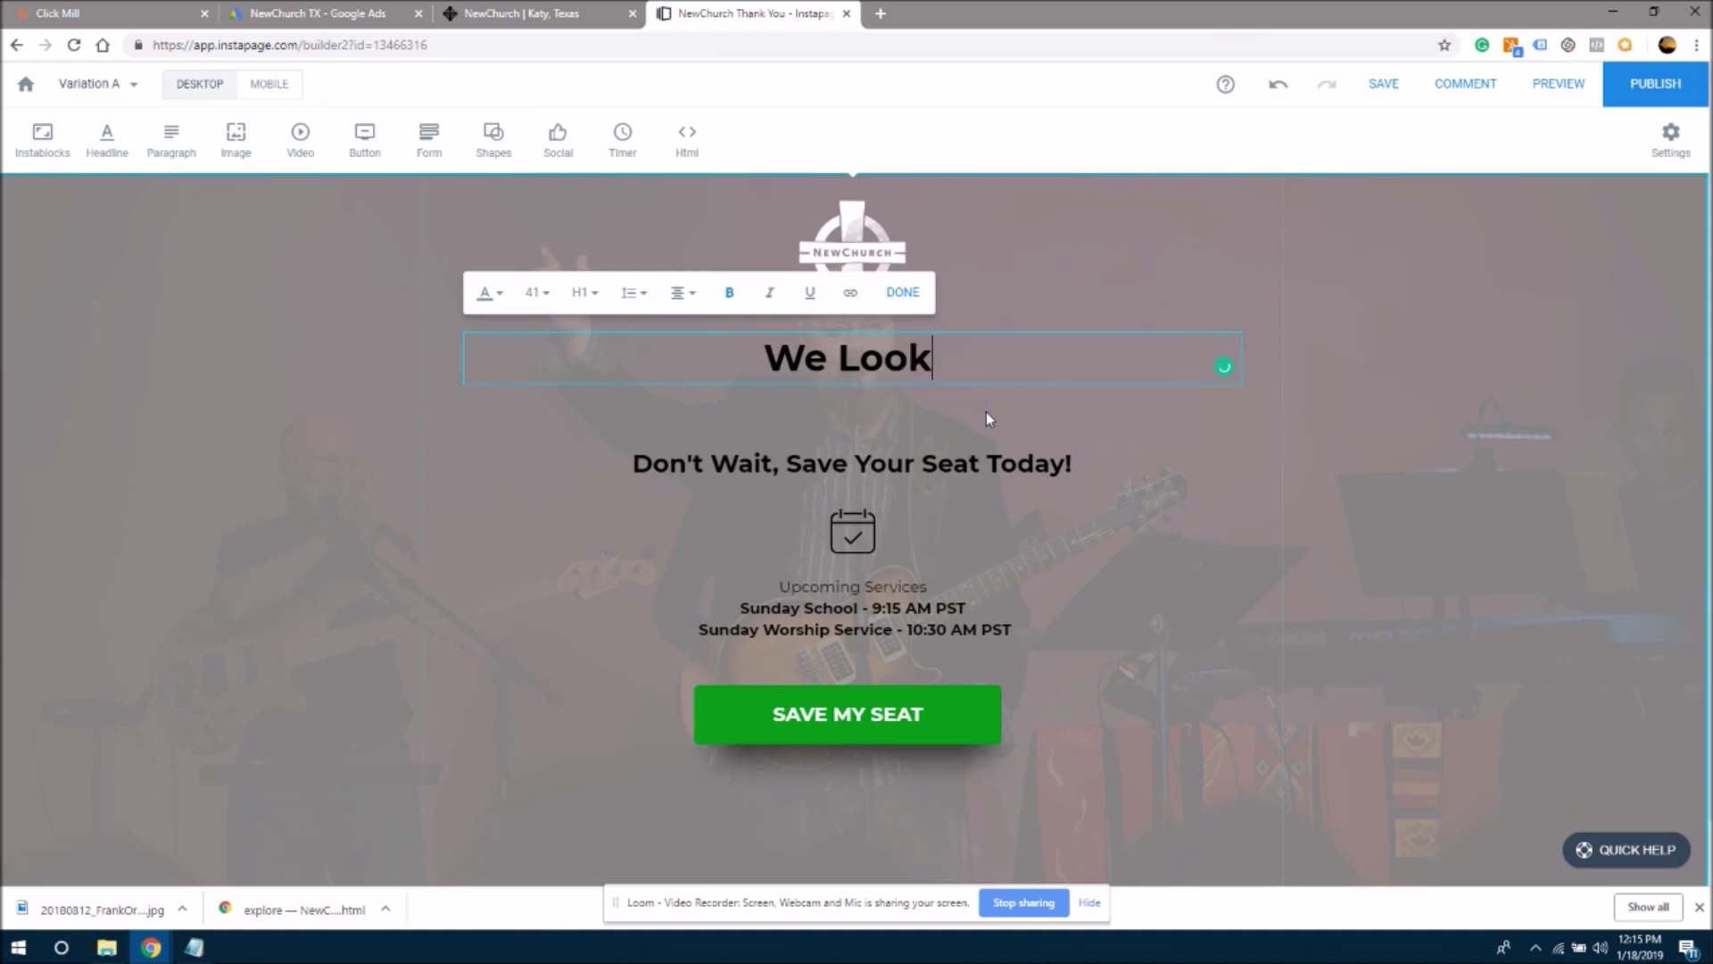
pyautogui.press('BackSpace')
pyautogui.write('orwa')
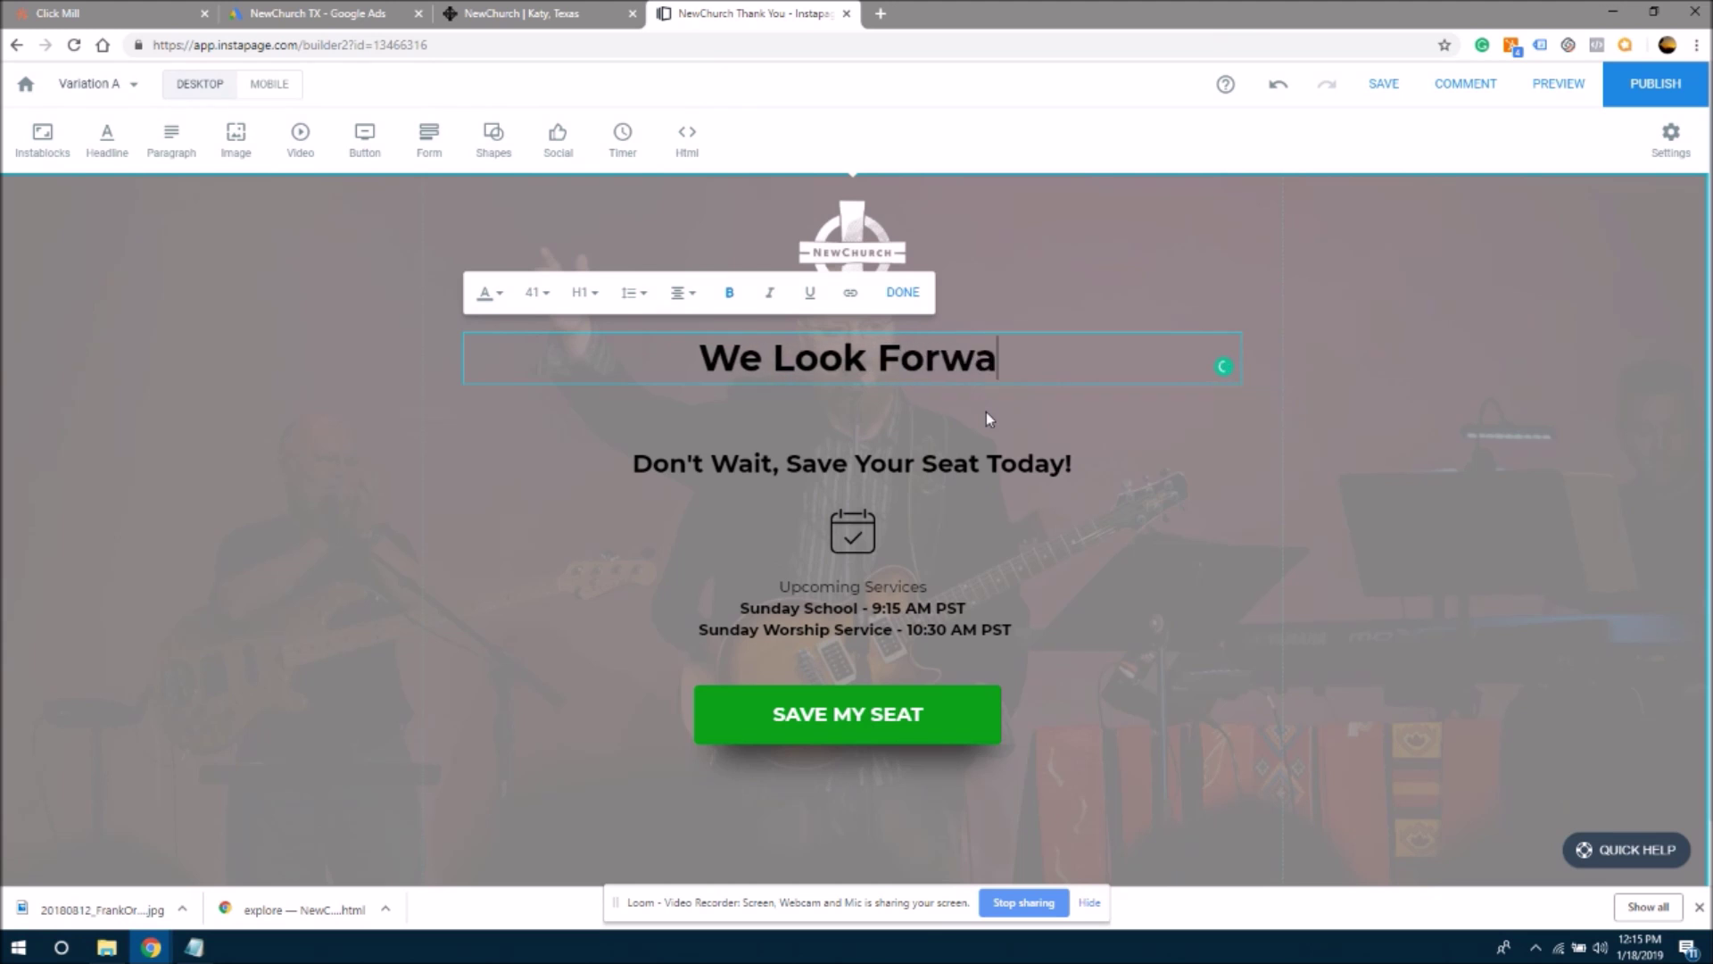
pyautogui.write('rd To Meeting')
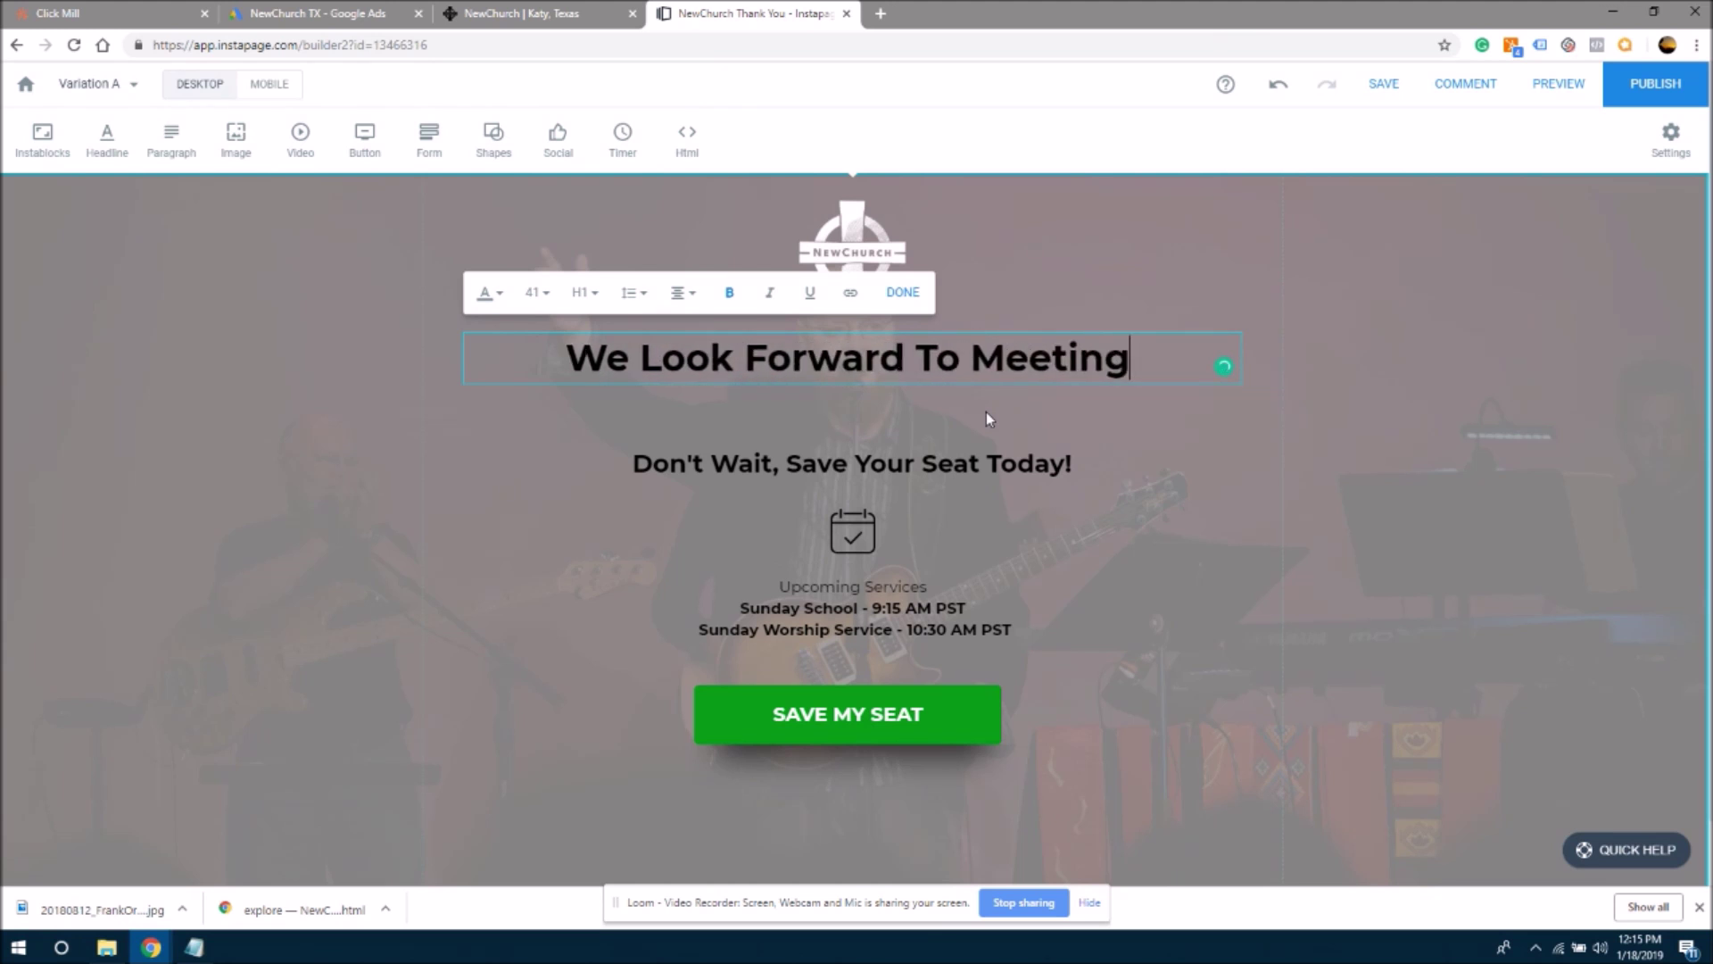
pyautogui.write(' You On Sonu')
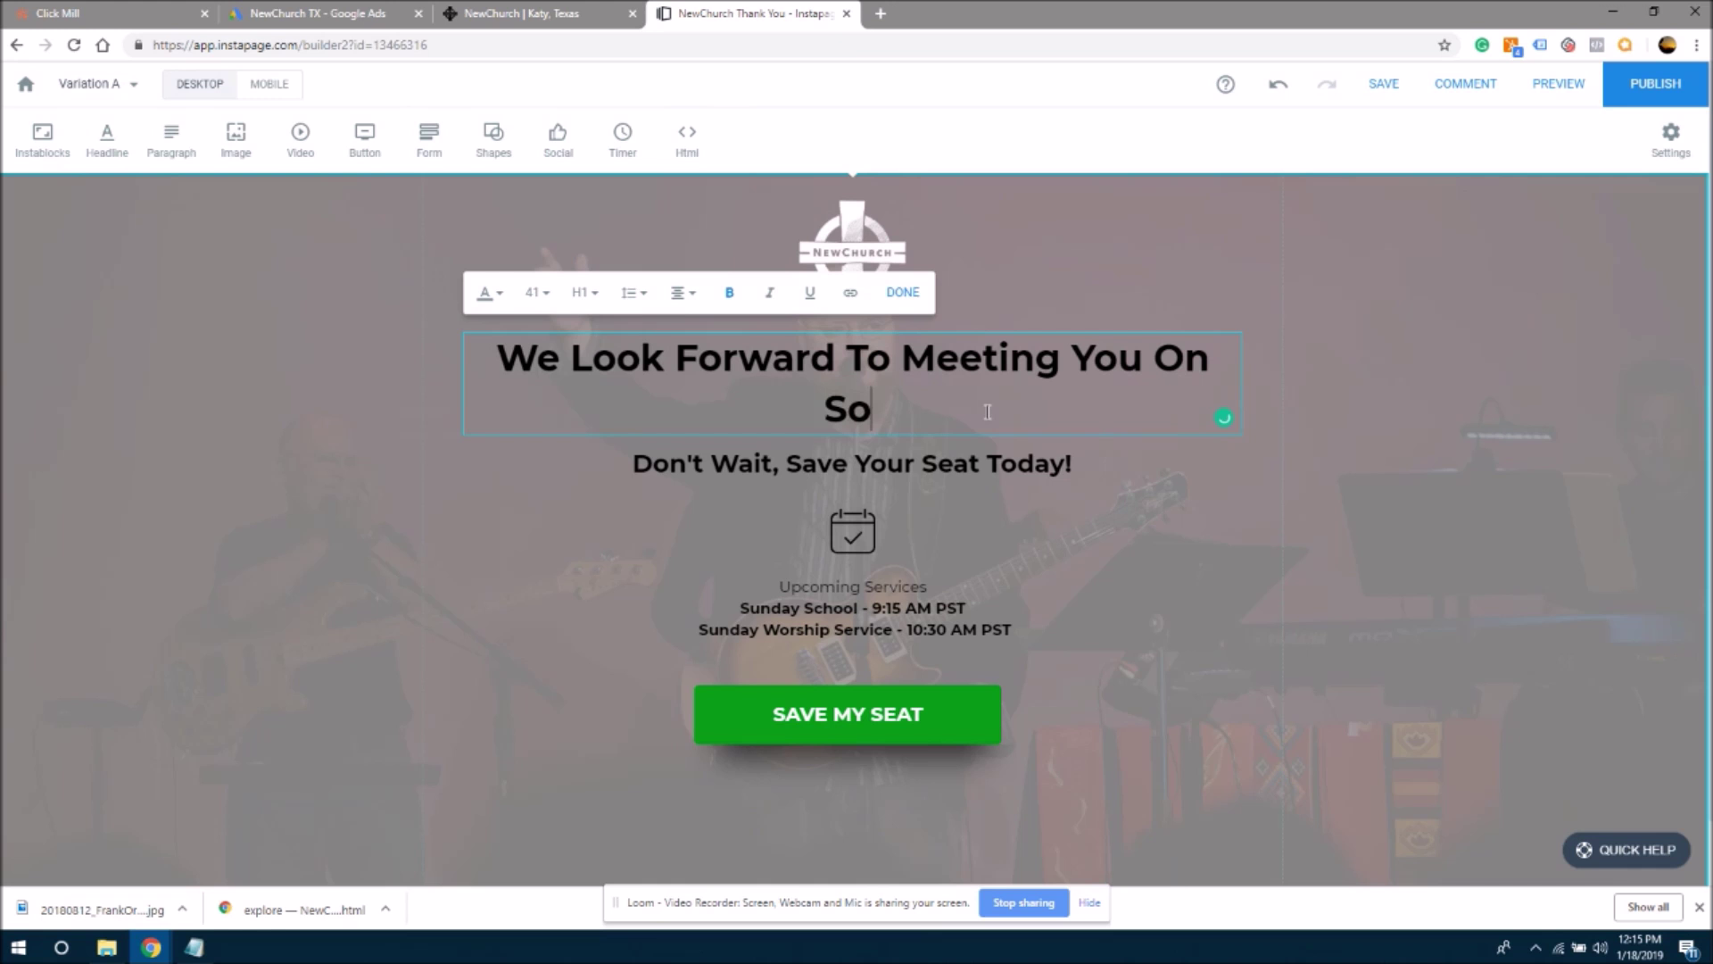
pyautogui.press('BackSpace')
pyautogui.press('BackSpace')
pyautogui.press('BackSpace')
pyautogui.write('unday')
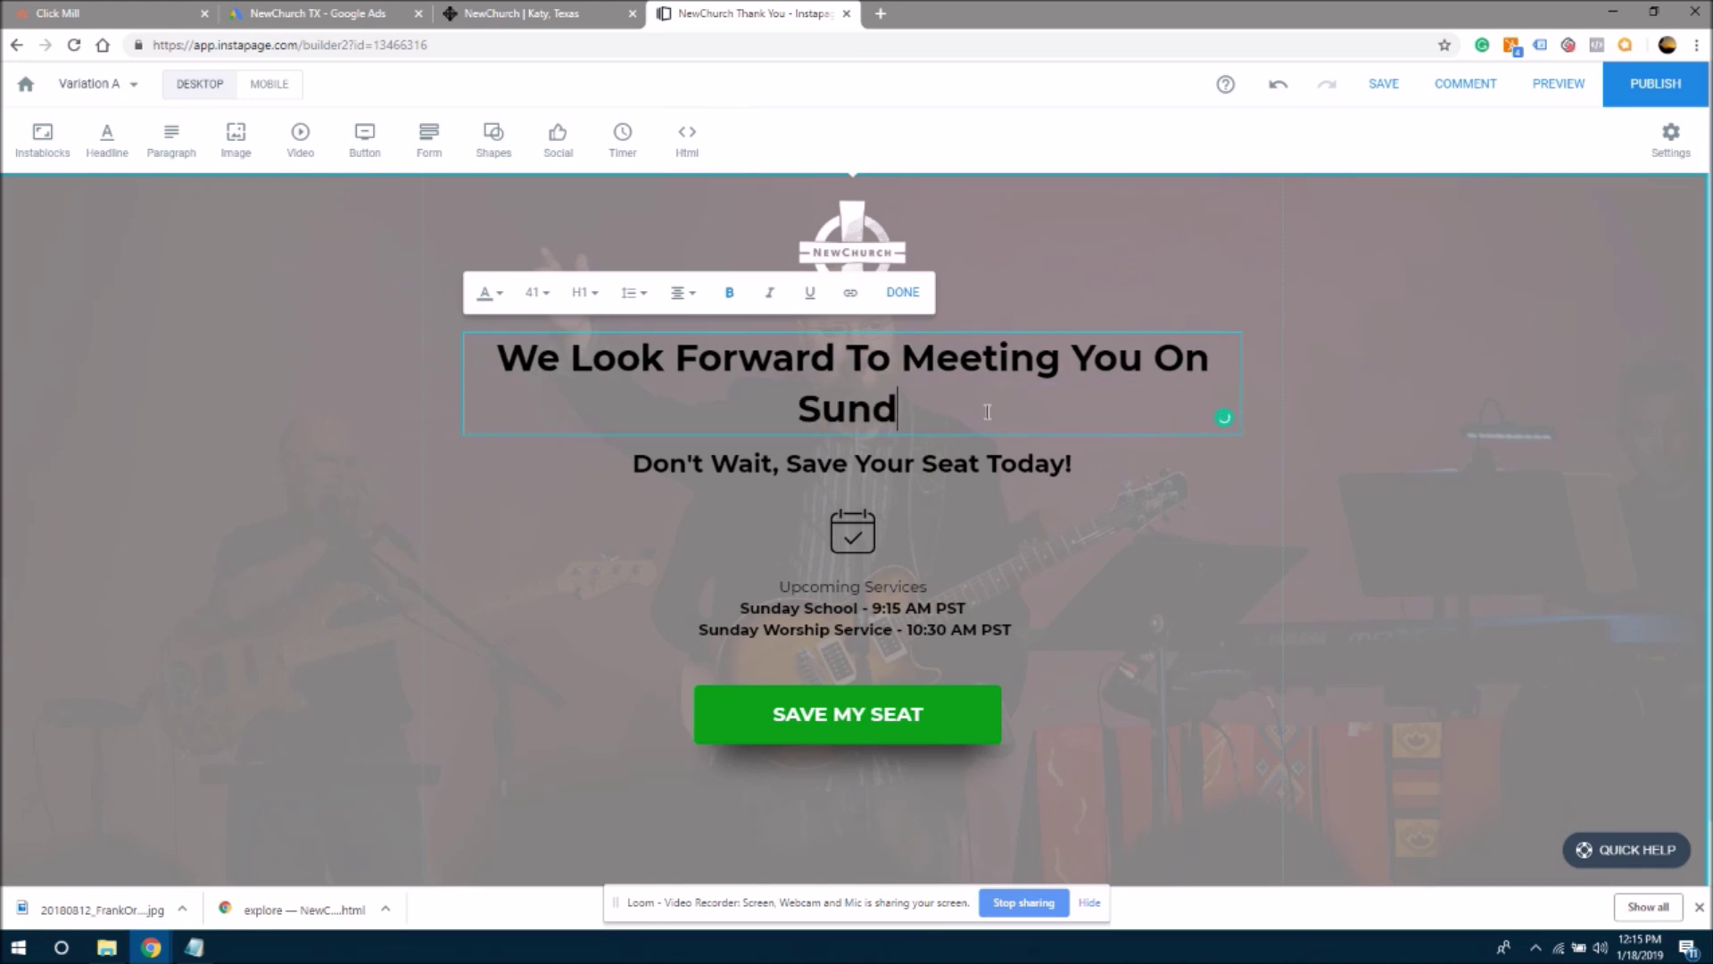
# - Clear the 'Don't Wait, Save Your Seat Today!' subheadline text
pyautogui.click(857, 468)
pyautogui.click(690, 461)
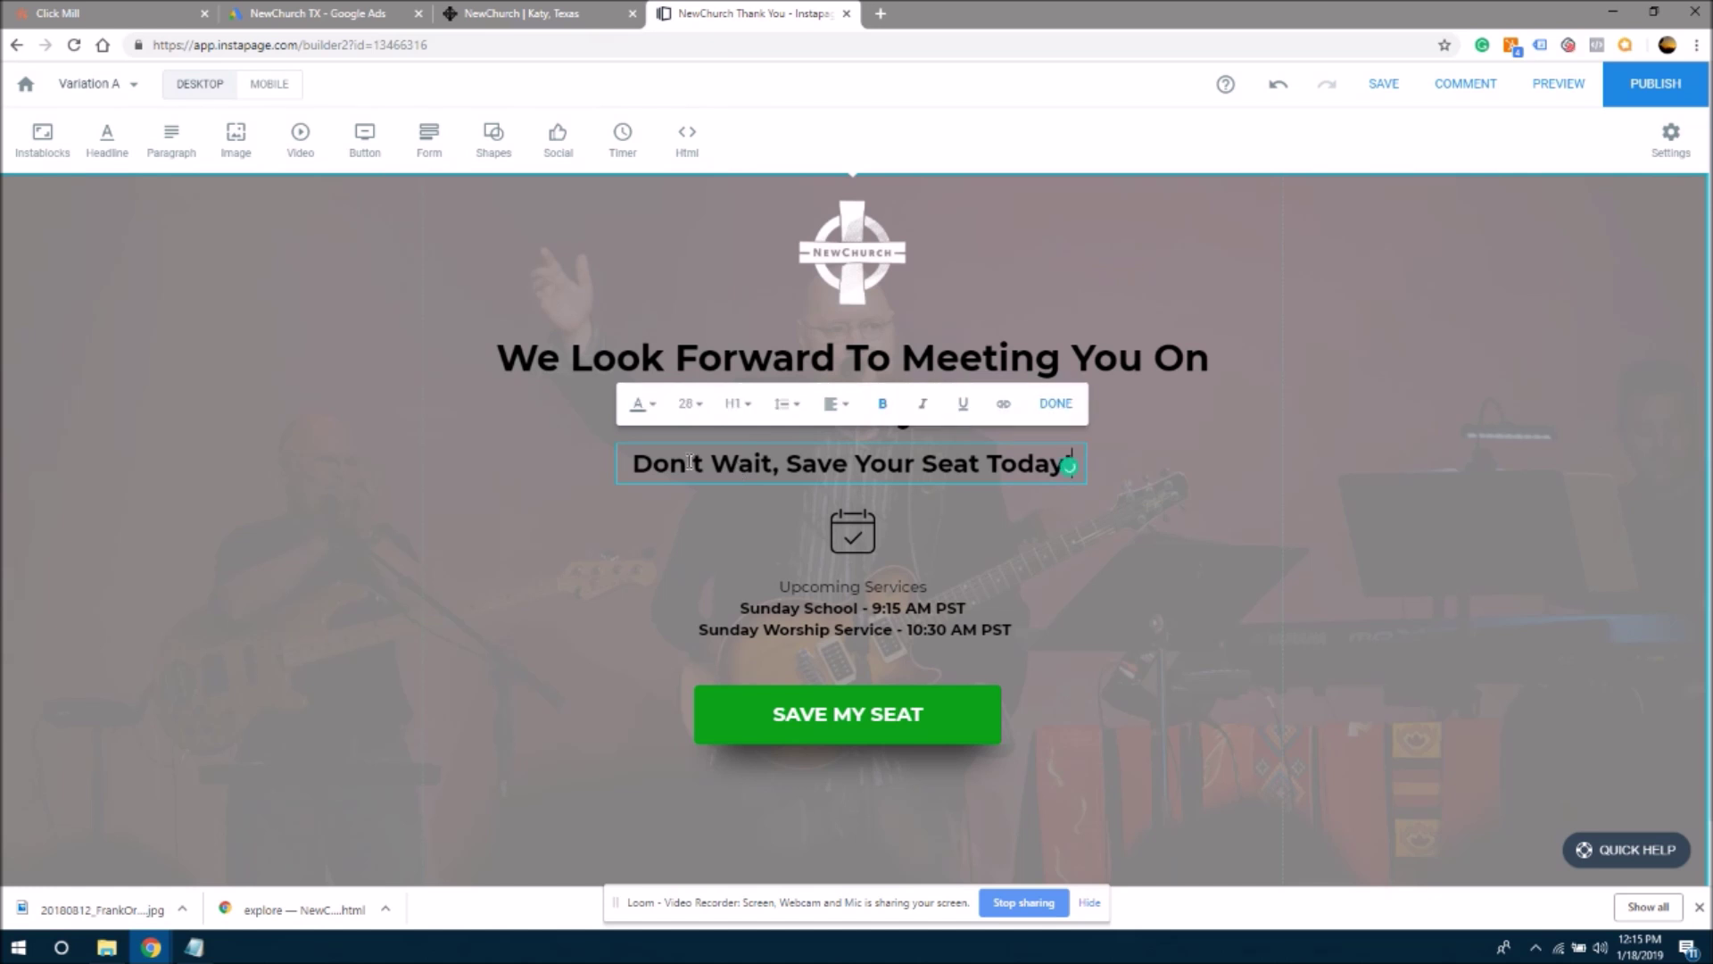
pyautogui.moveTo(641, 464); pyautogui.dragTo(1012, 465)
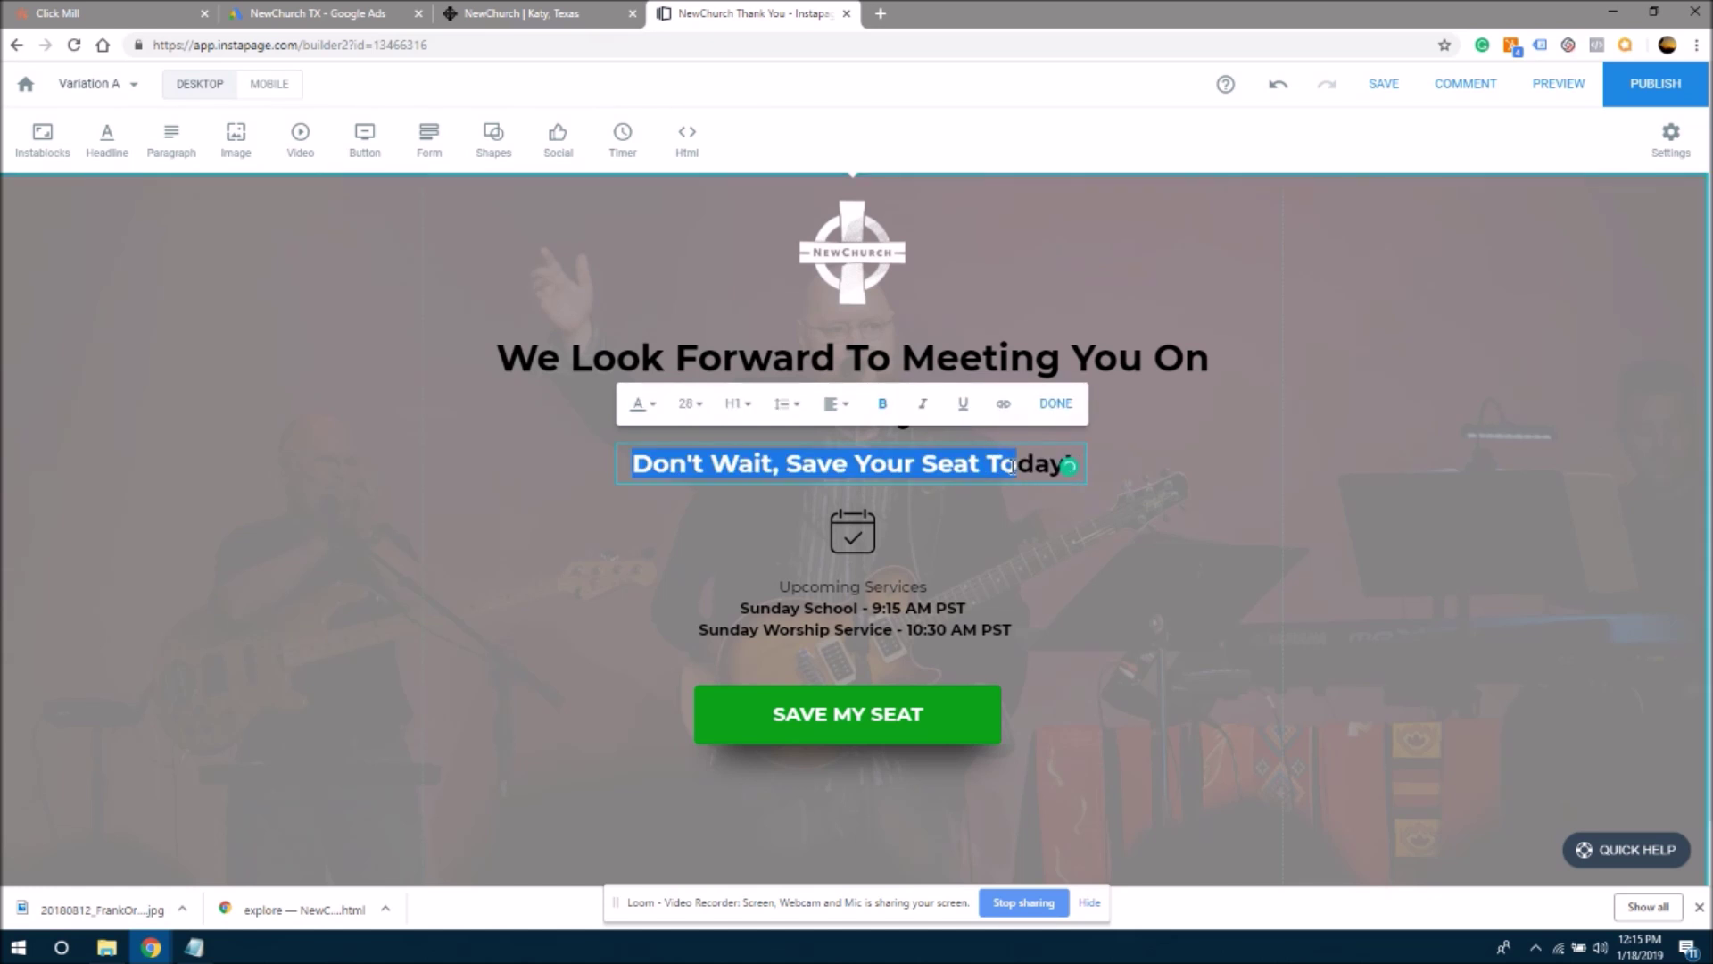
pyautogui.press('Delete')
pyautogui.press('Delete')
pyautogui.press('Delete')
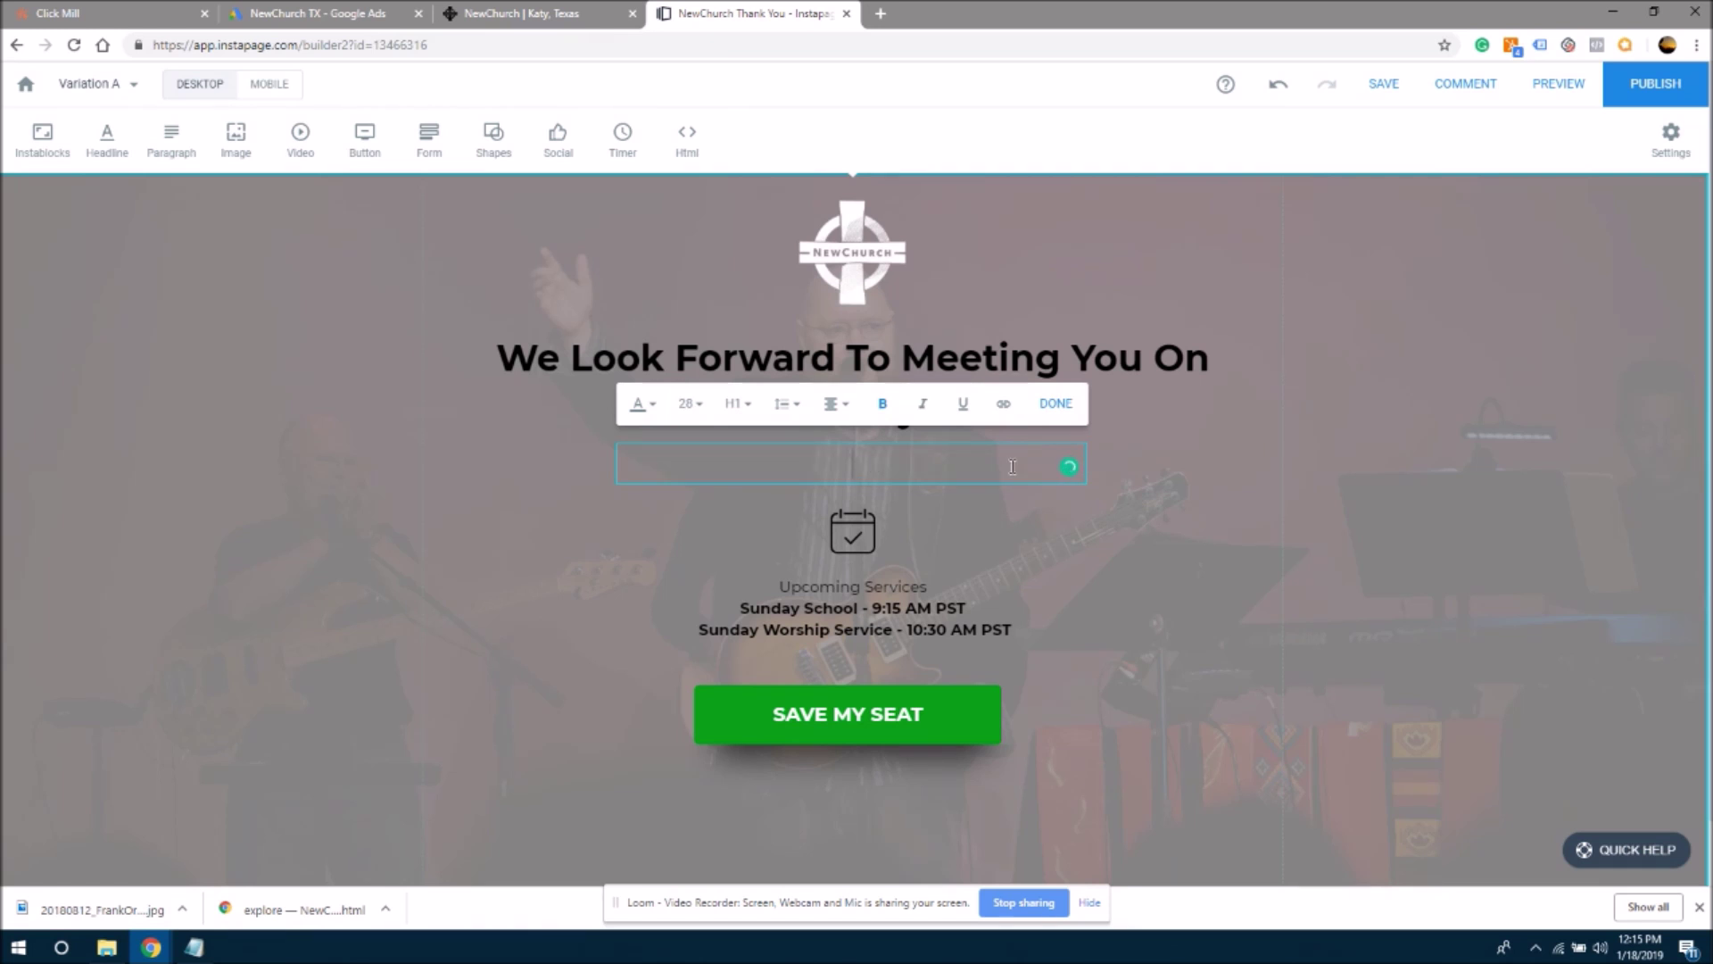
pyautogui.click(650, 688)
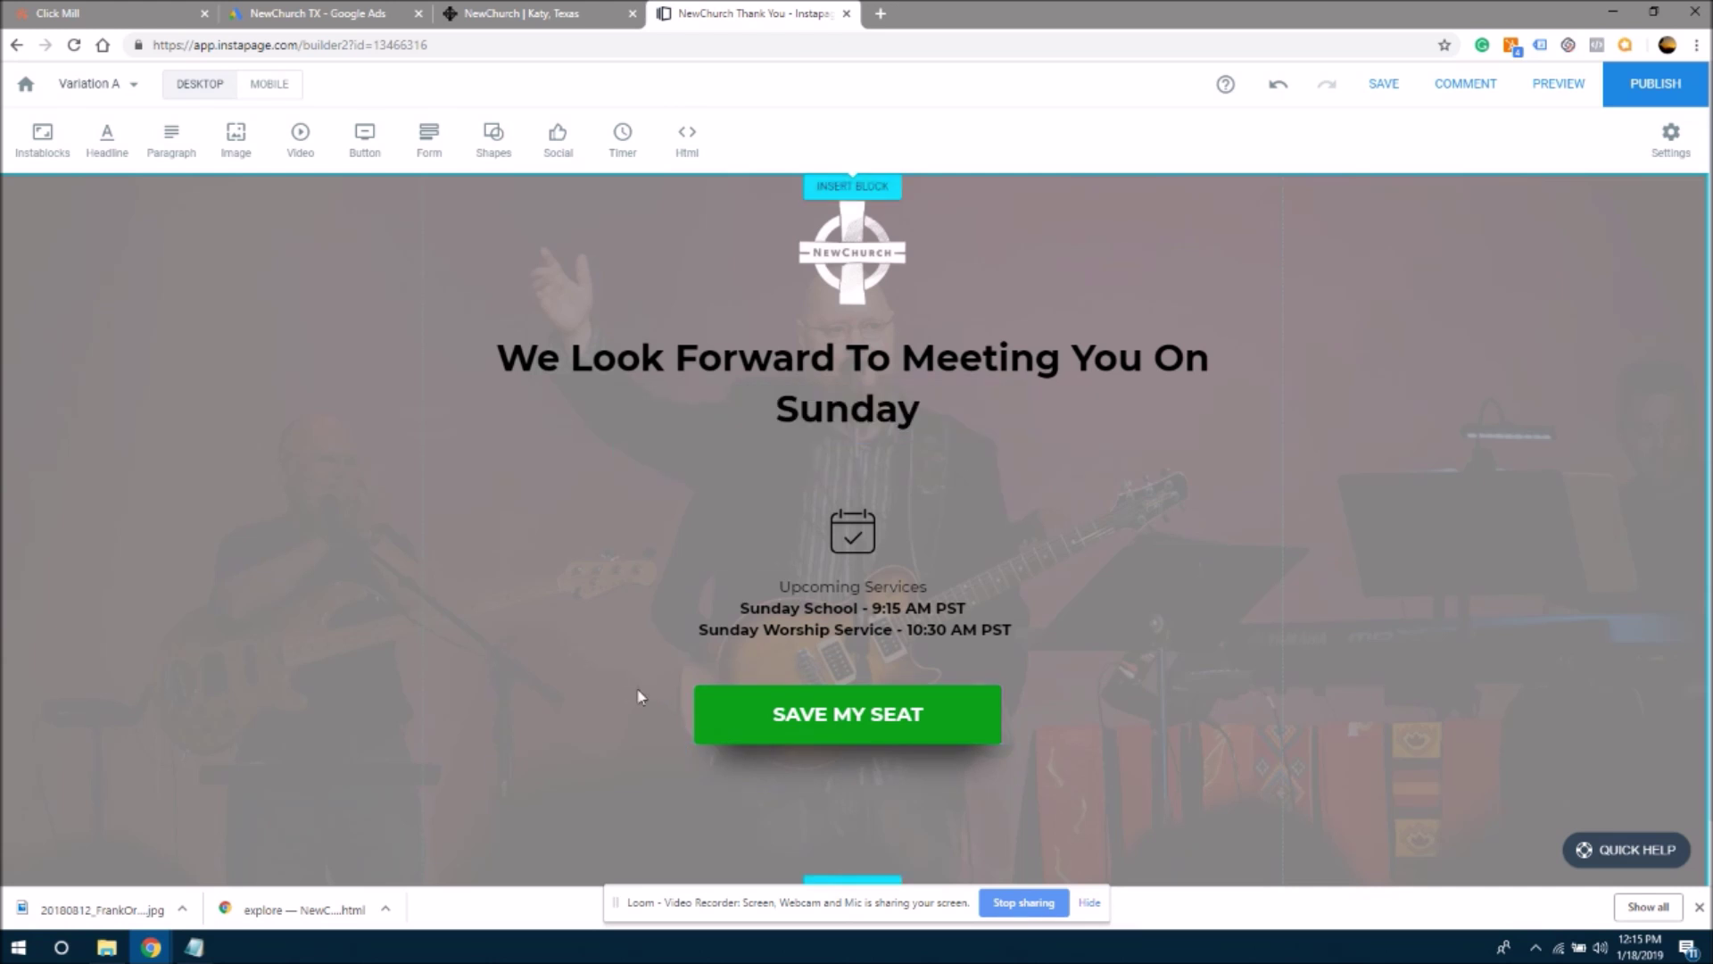
# - Set the SAVE MY SEAT button's link type to Outside URL and switch to the church website tab
pyautogui.click(874, 723)
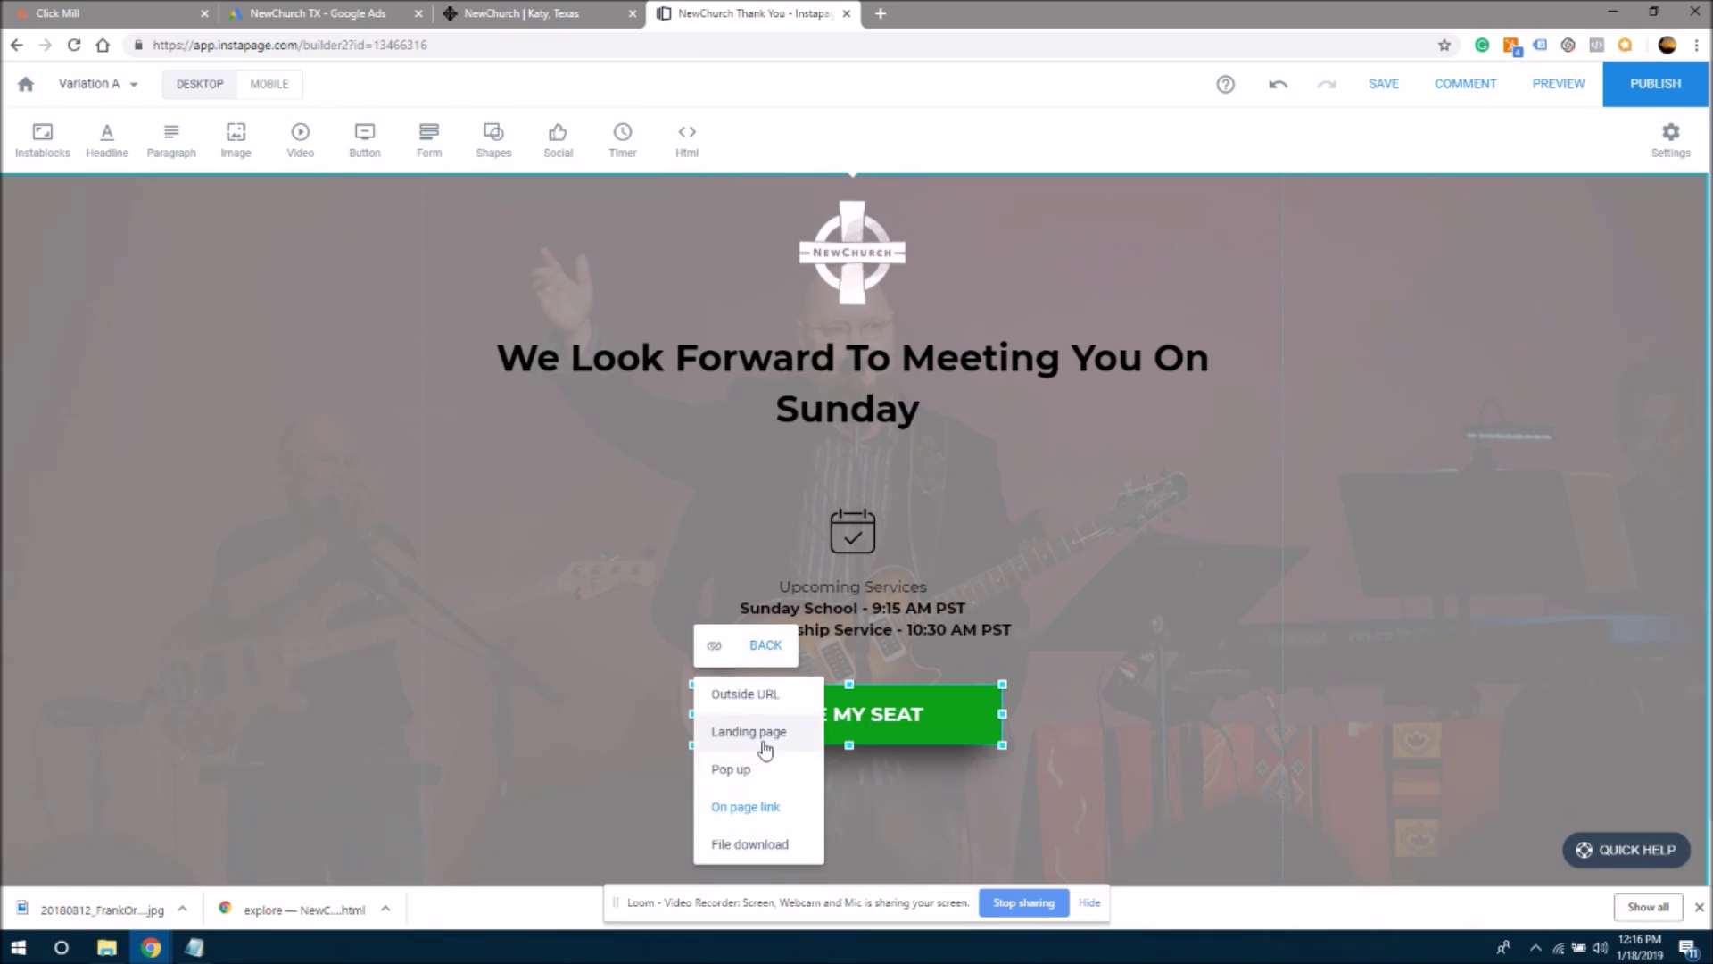
pyautogui.click(779, 702)
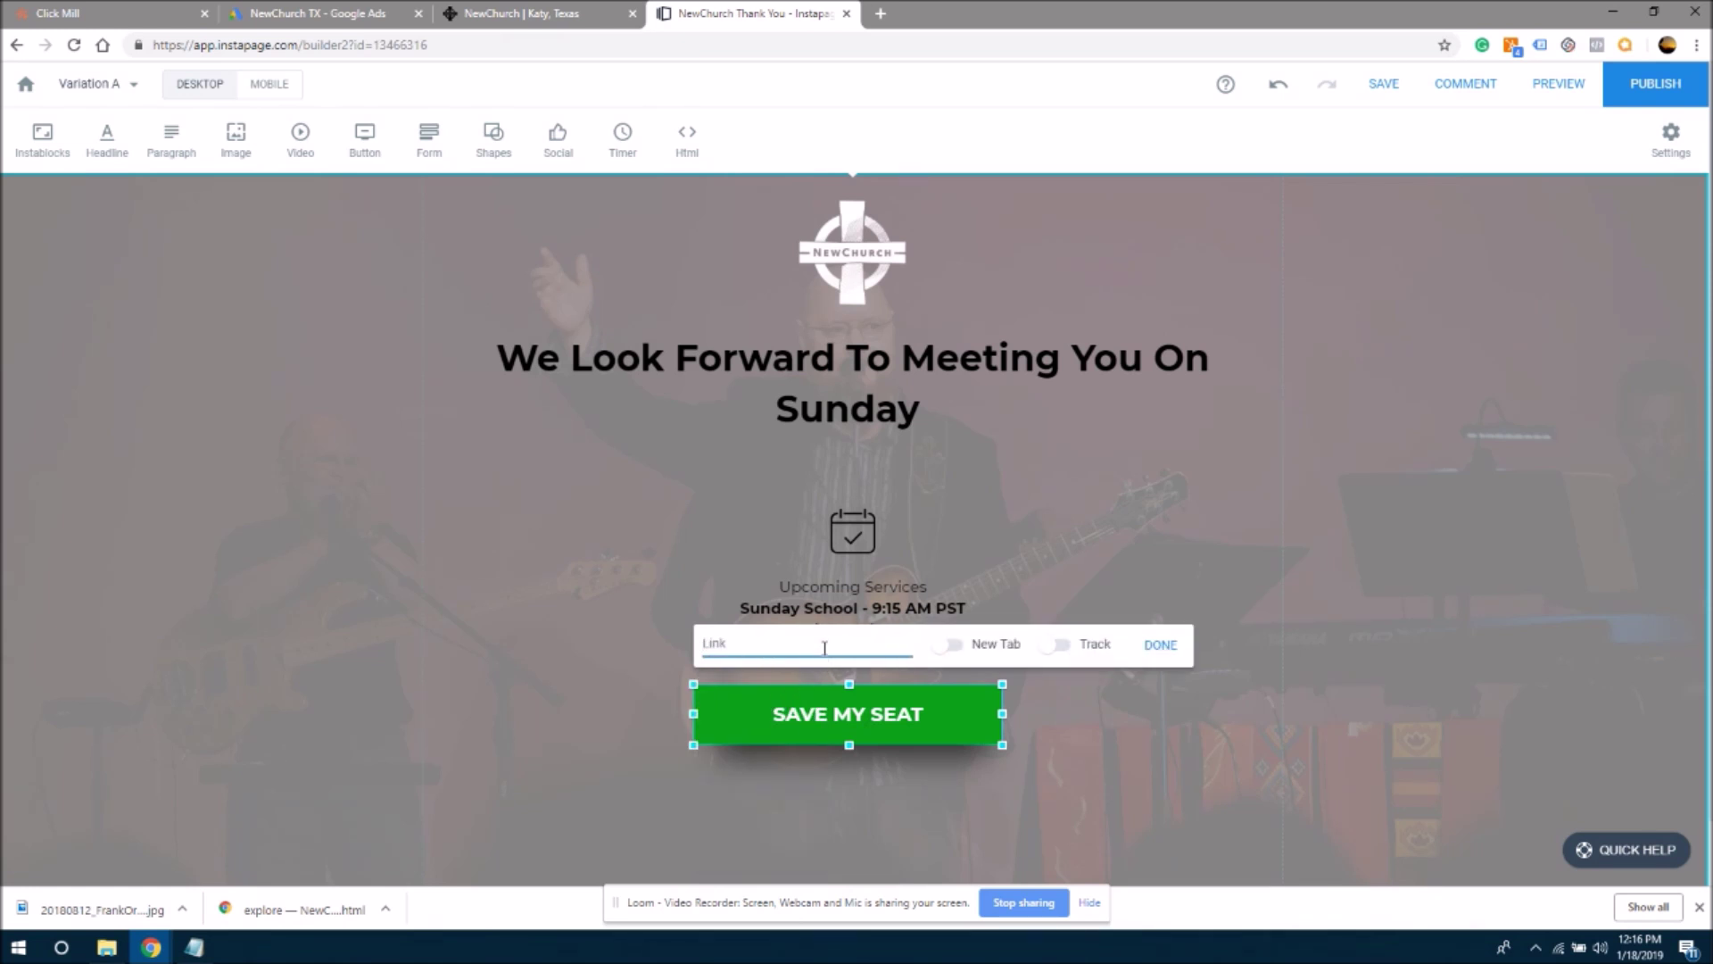
pyautogui.click(550, 17)
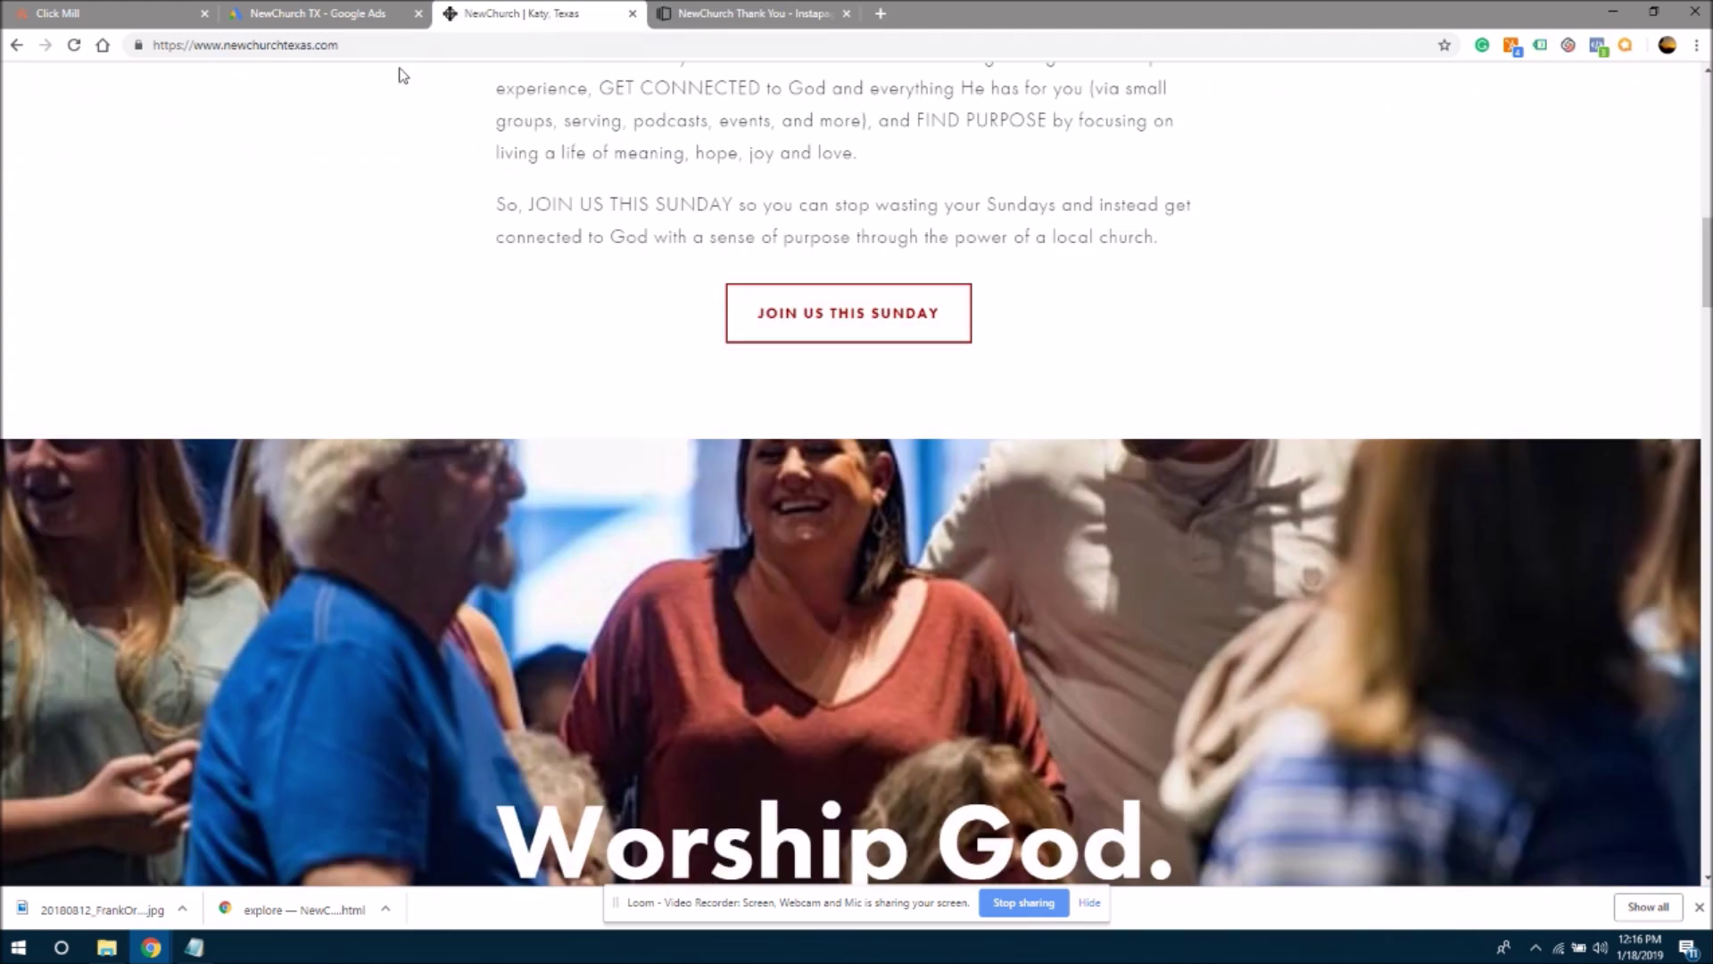
# - Copy the NewChurch home page URL and return to the Instapage tab
pyautogui.moveTo(1705, 268); pyautogui.dragTo(1705, 127)
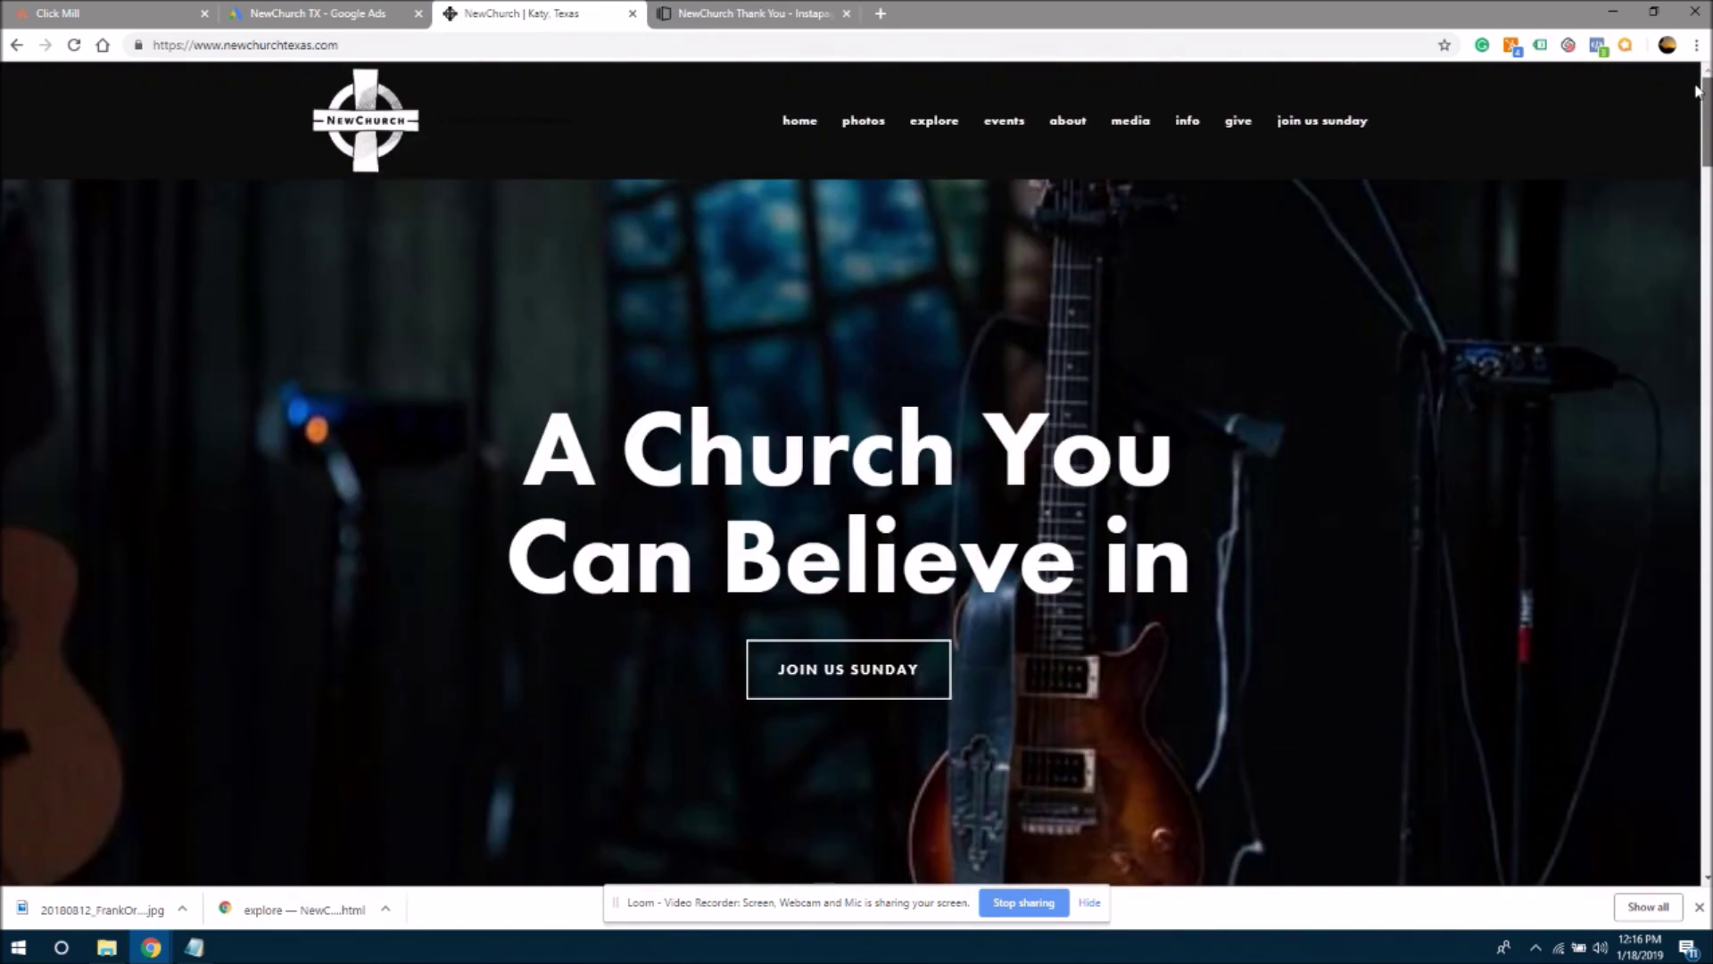
pyautogui.click(797, 127)
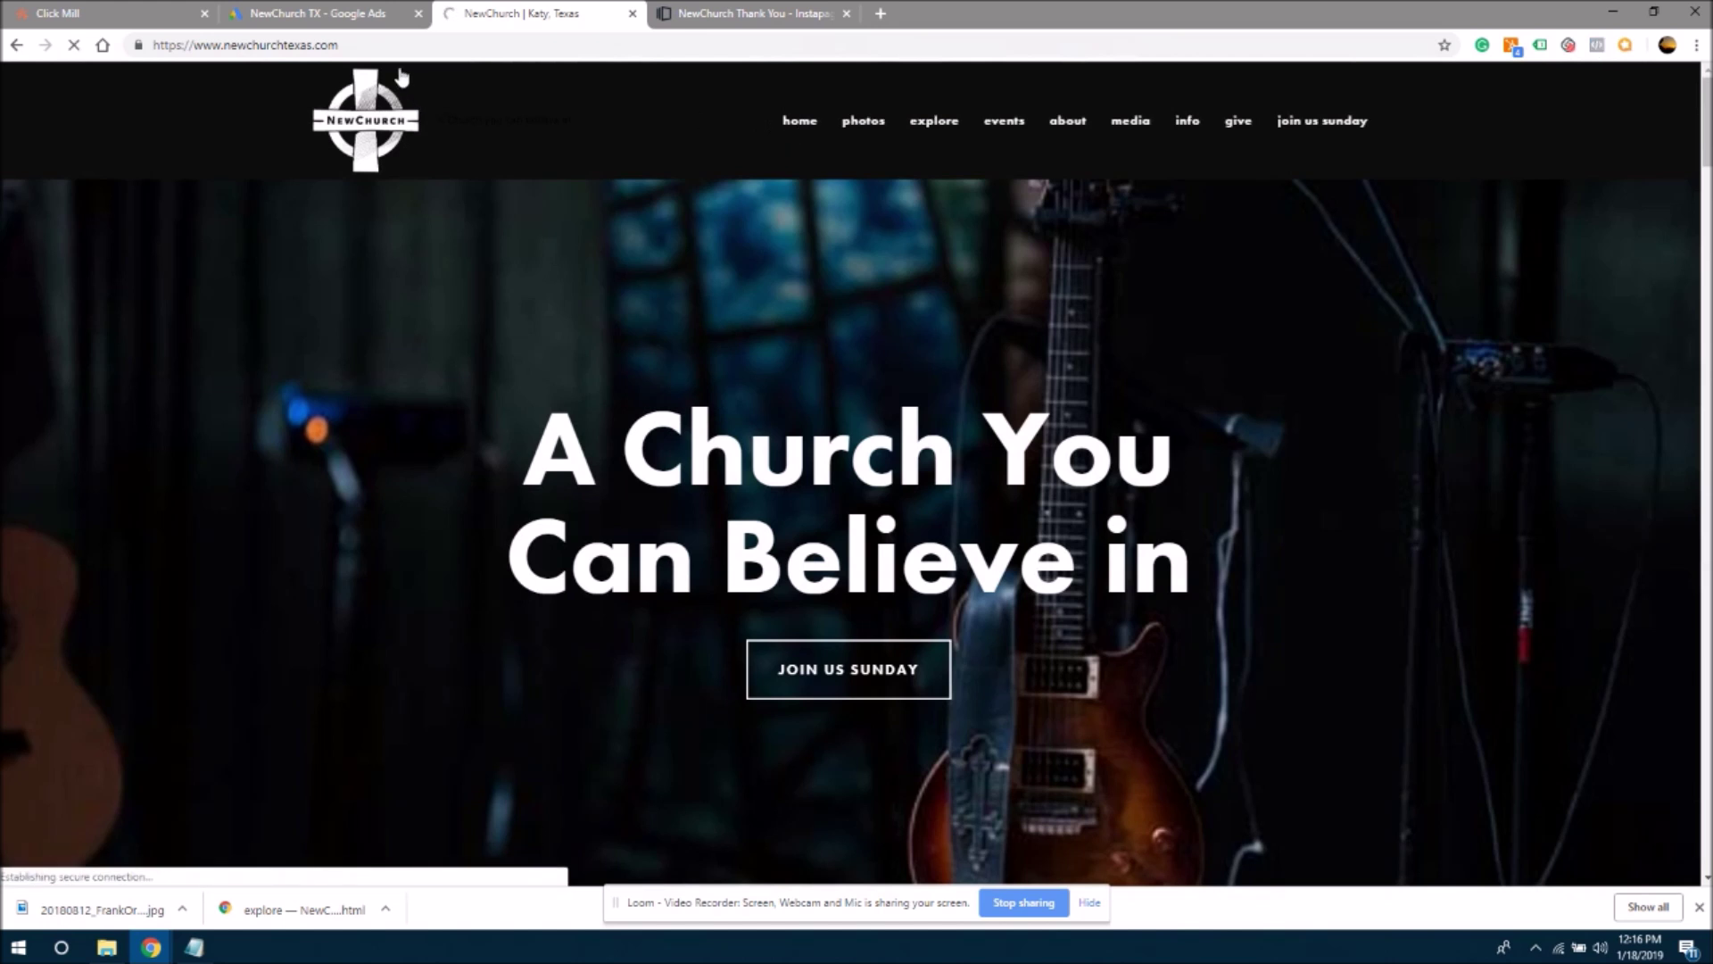
pyautogui.click(368, 46)
pyautogui.hotkey('ctrl', 'c')
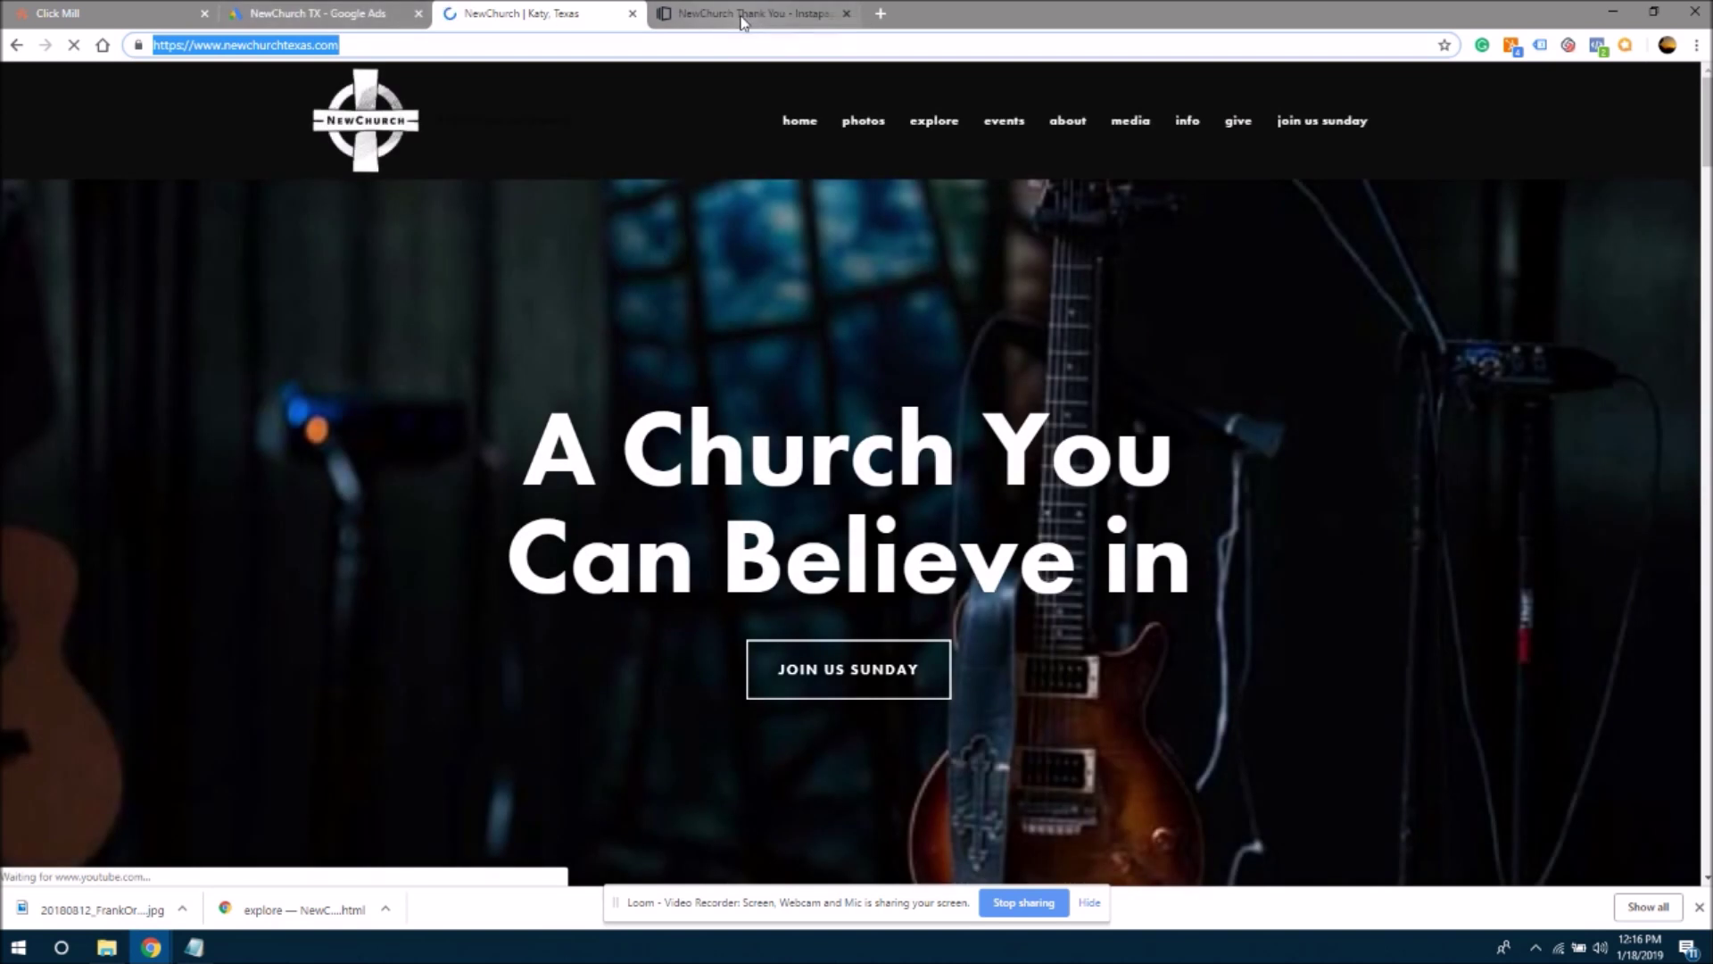
pyautogui.click(740, 15)
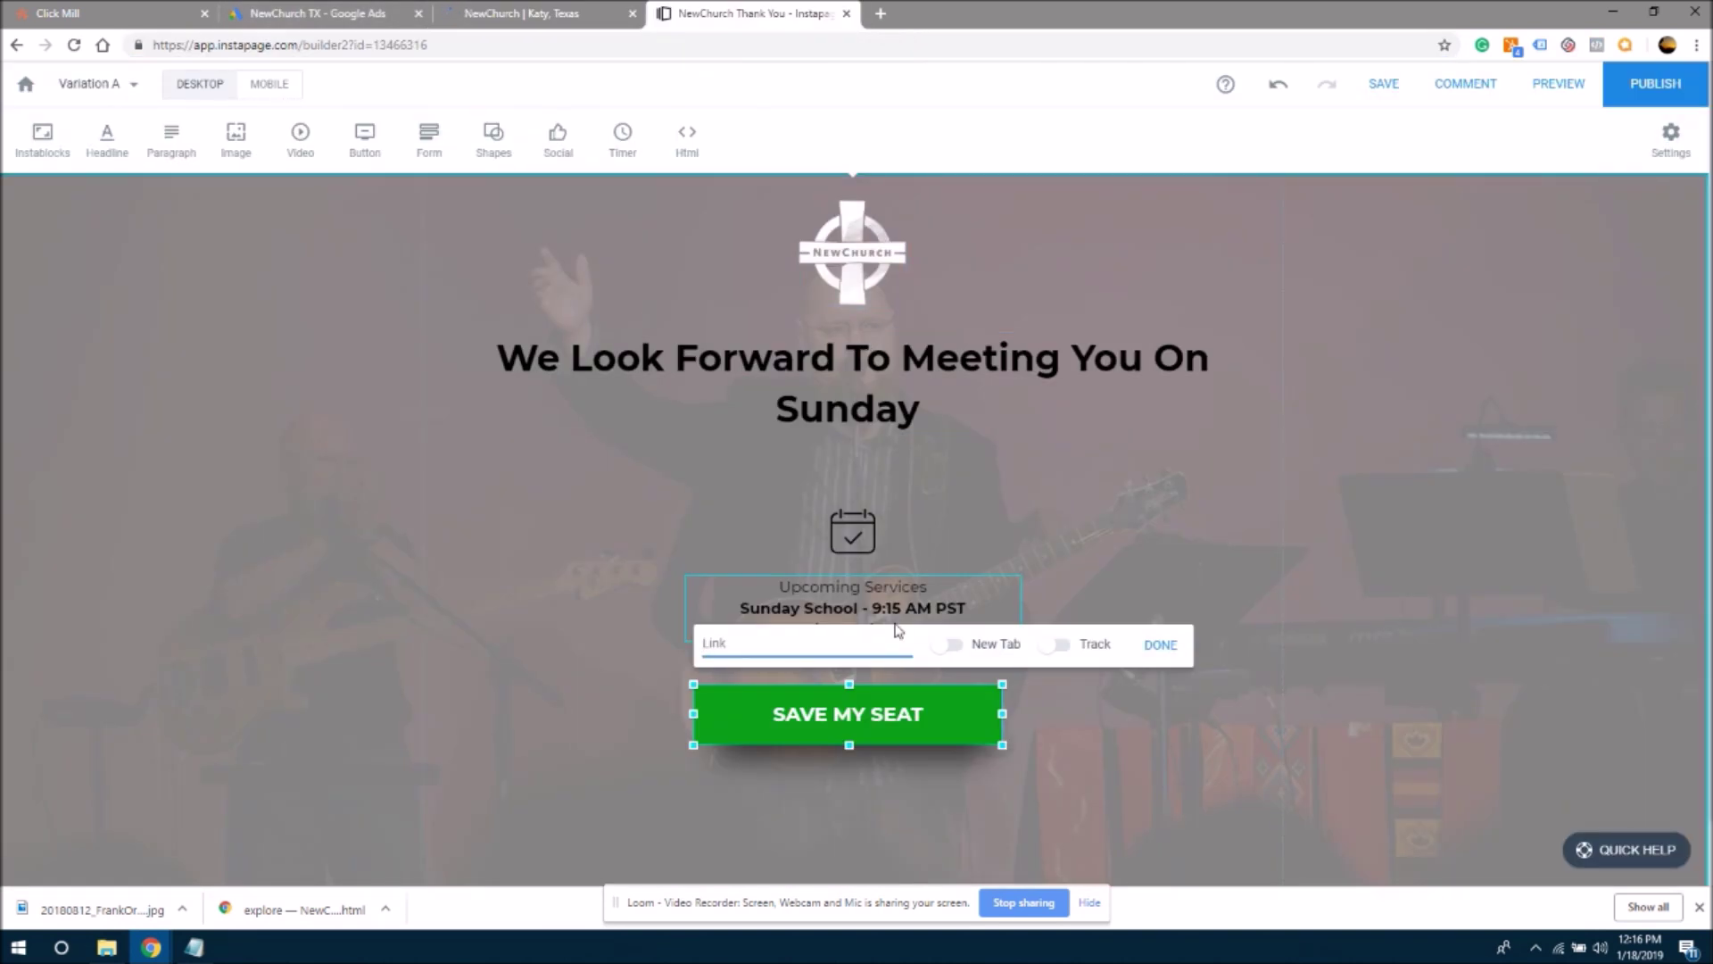
pyautogui.hotkey('ctrl', 'v')
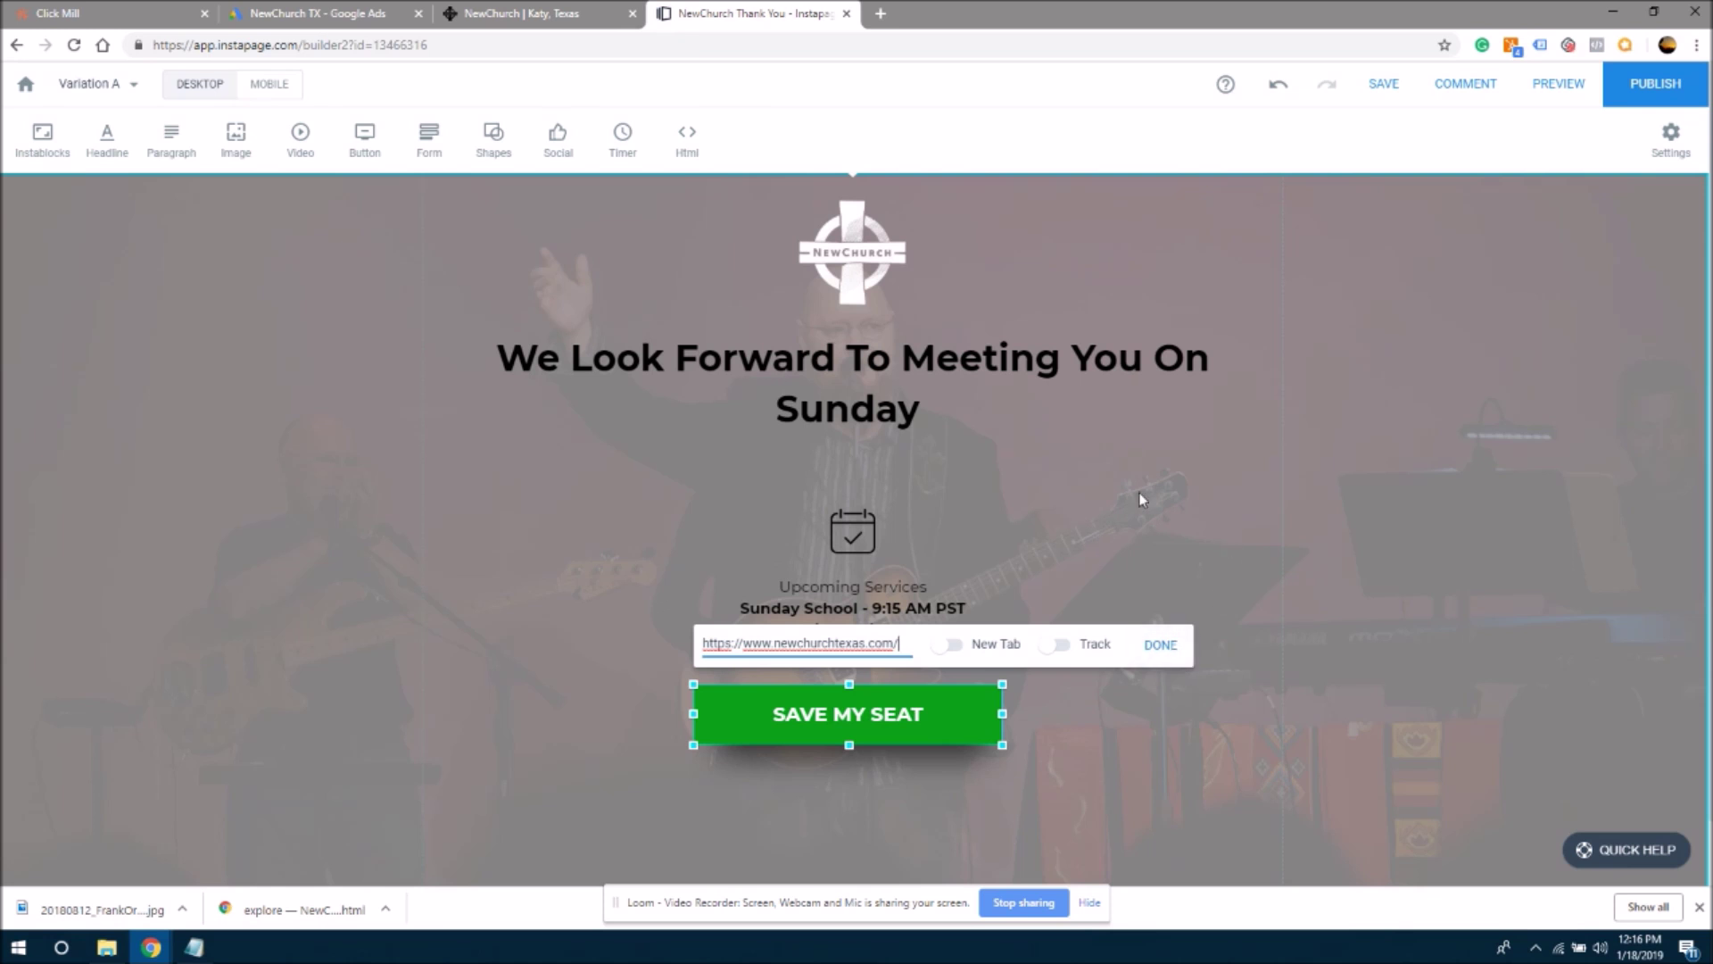
# - Confirm the button link and change the button label to 'See The Website'
pyautogui.click(1159, 644)
pyautogui.click(1174, 734)
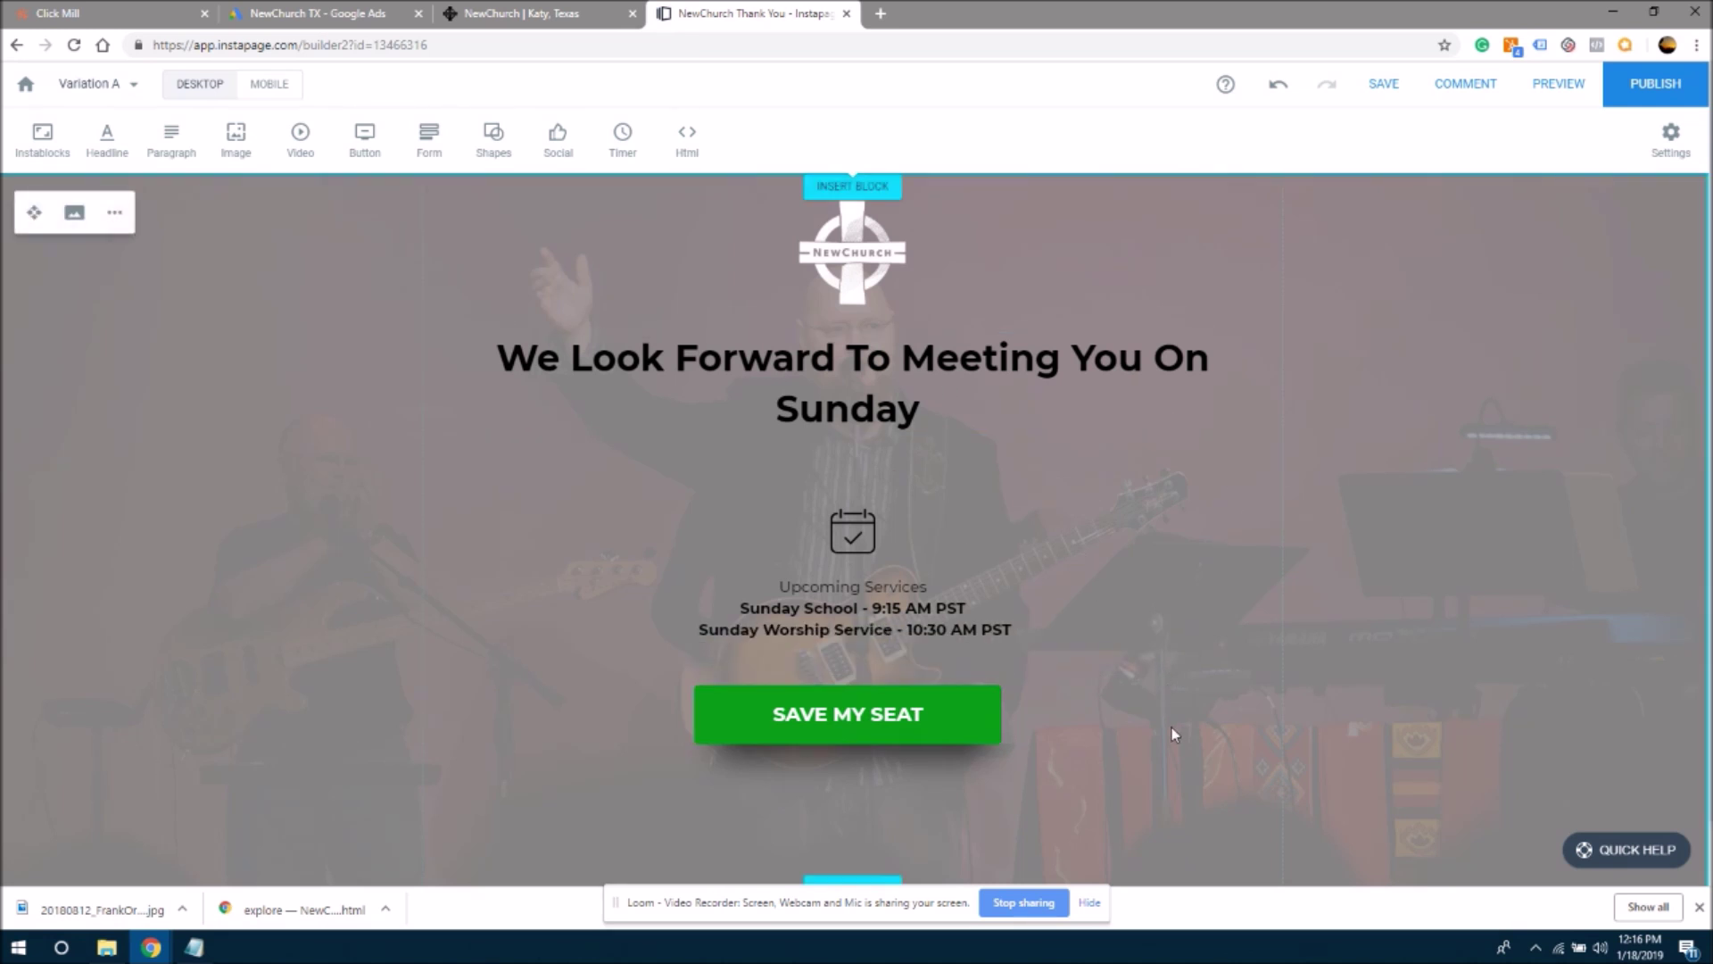
pyautogui.click(832, 721)
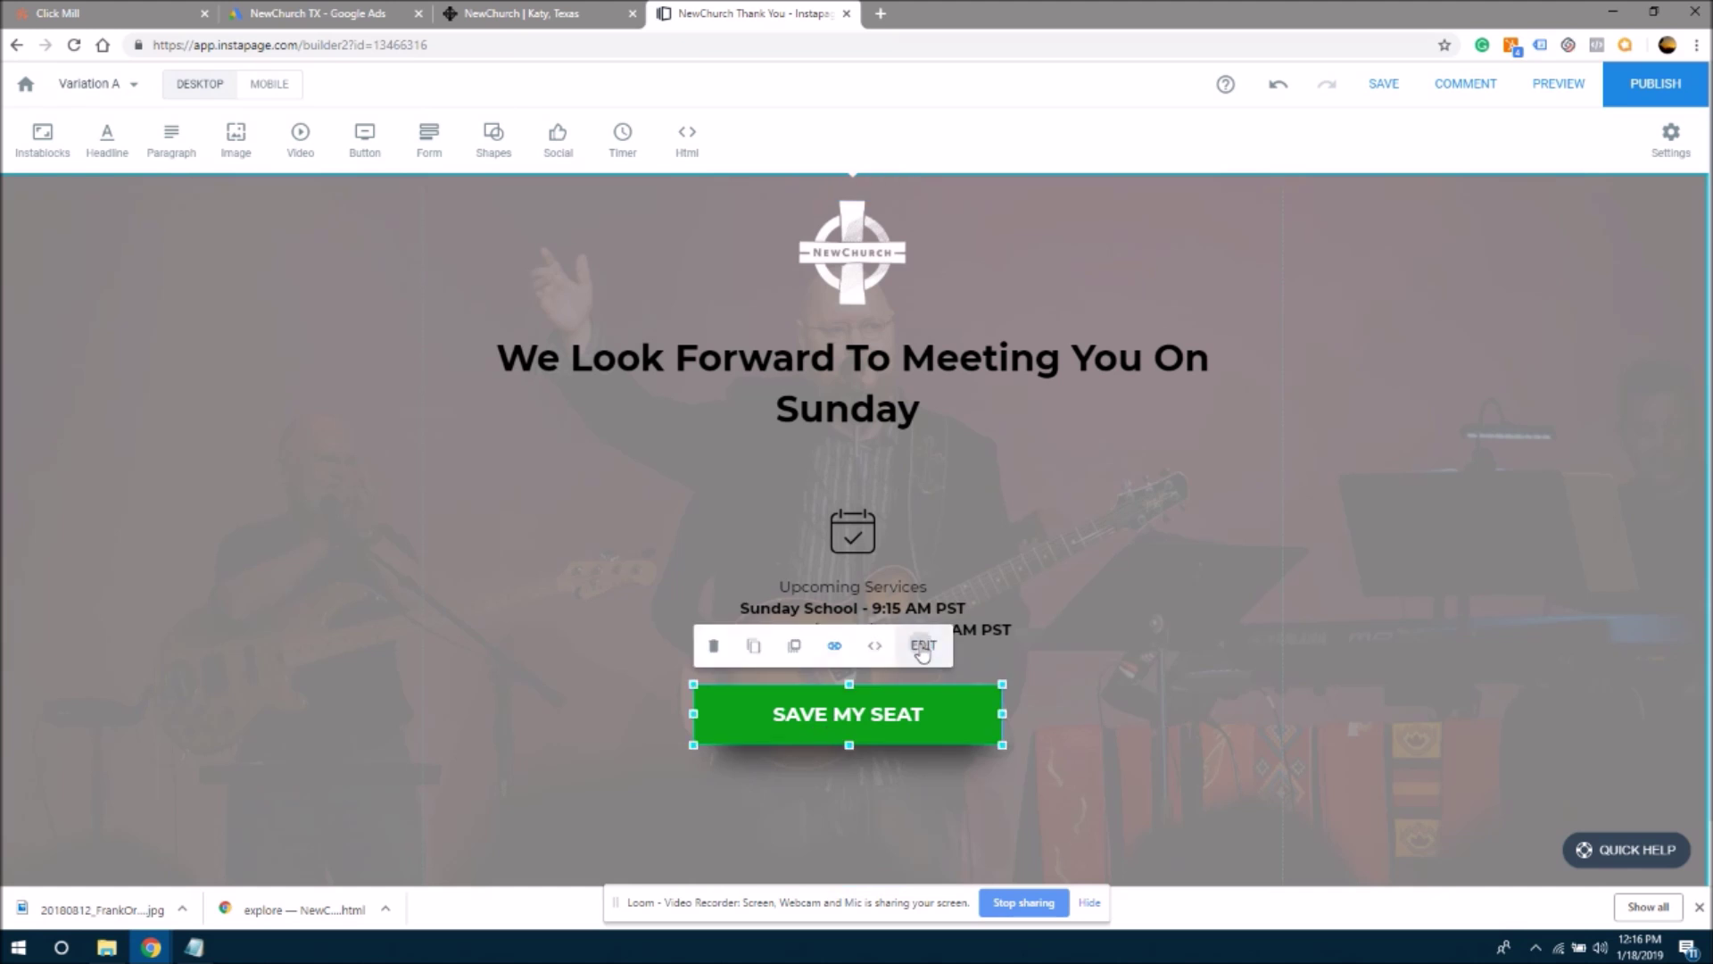
pyautogui.click(922, 648)
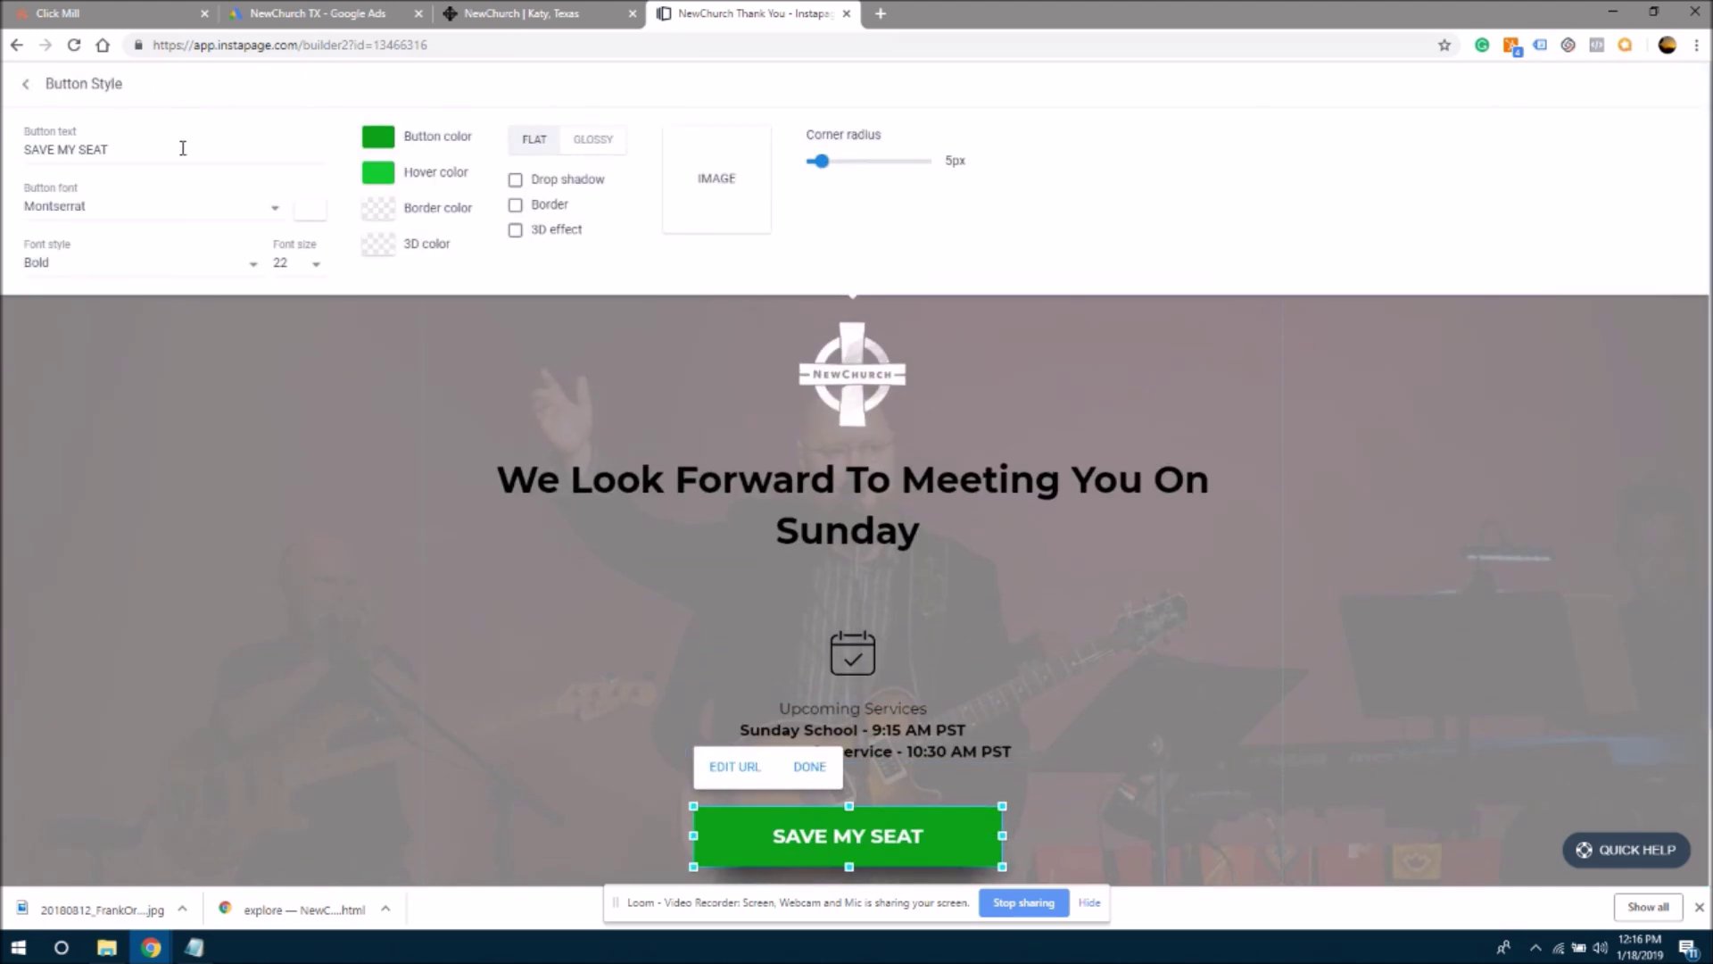
pyautogui.moveTo(184, 146); pyautogui.dragTo(1, 154)
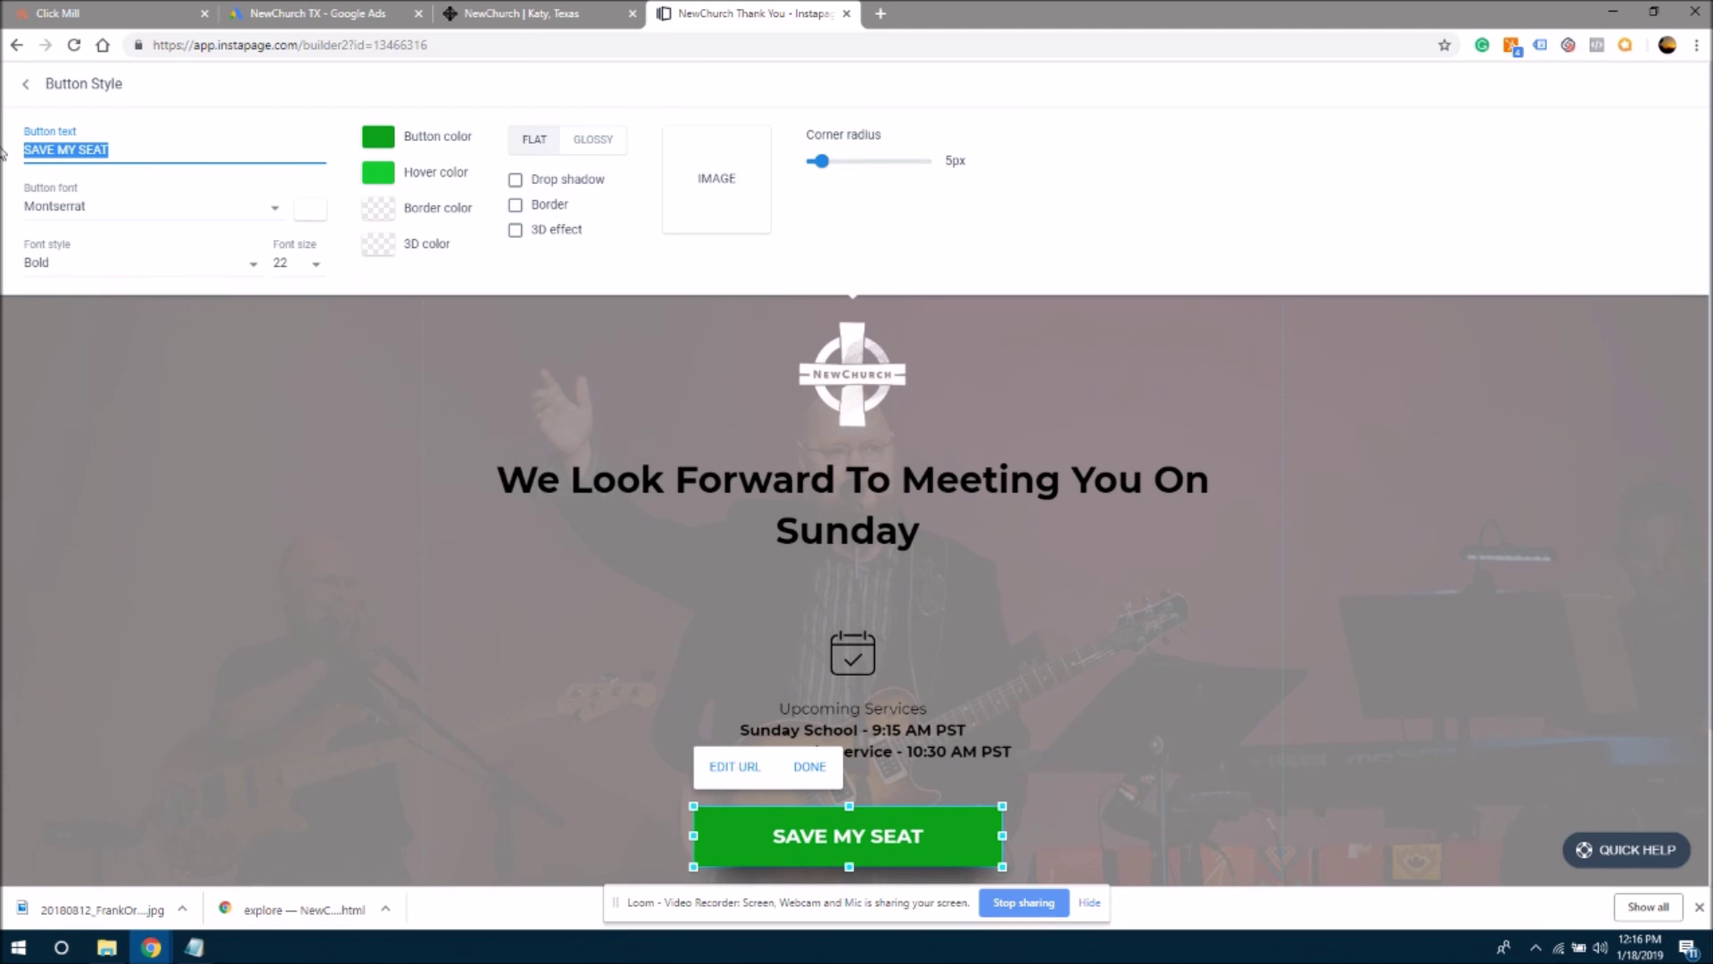
pyautogui.write('S')
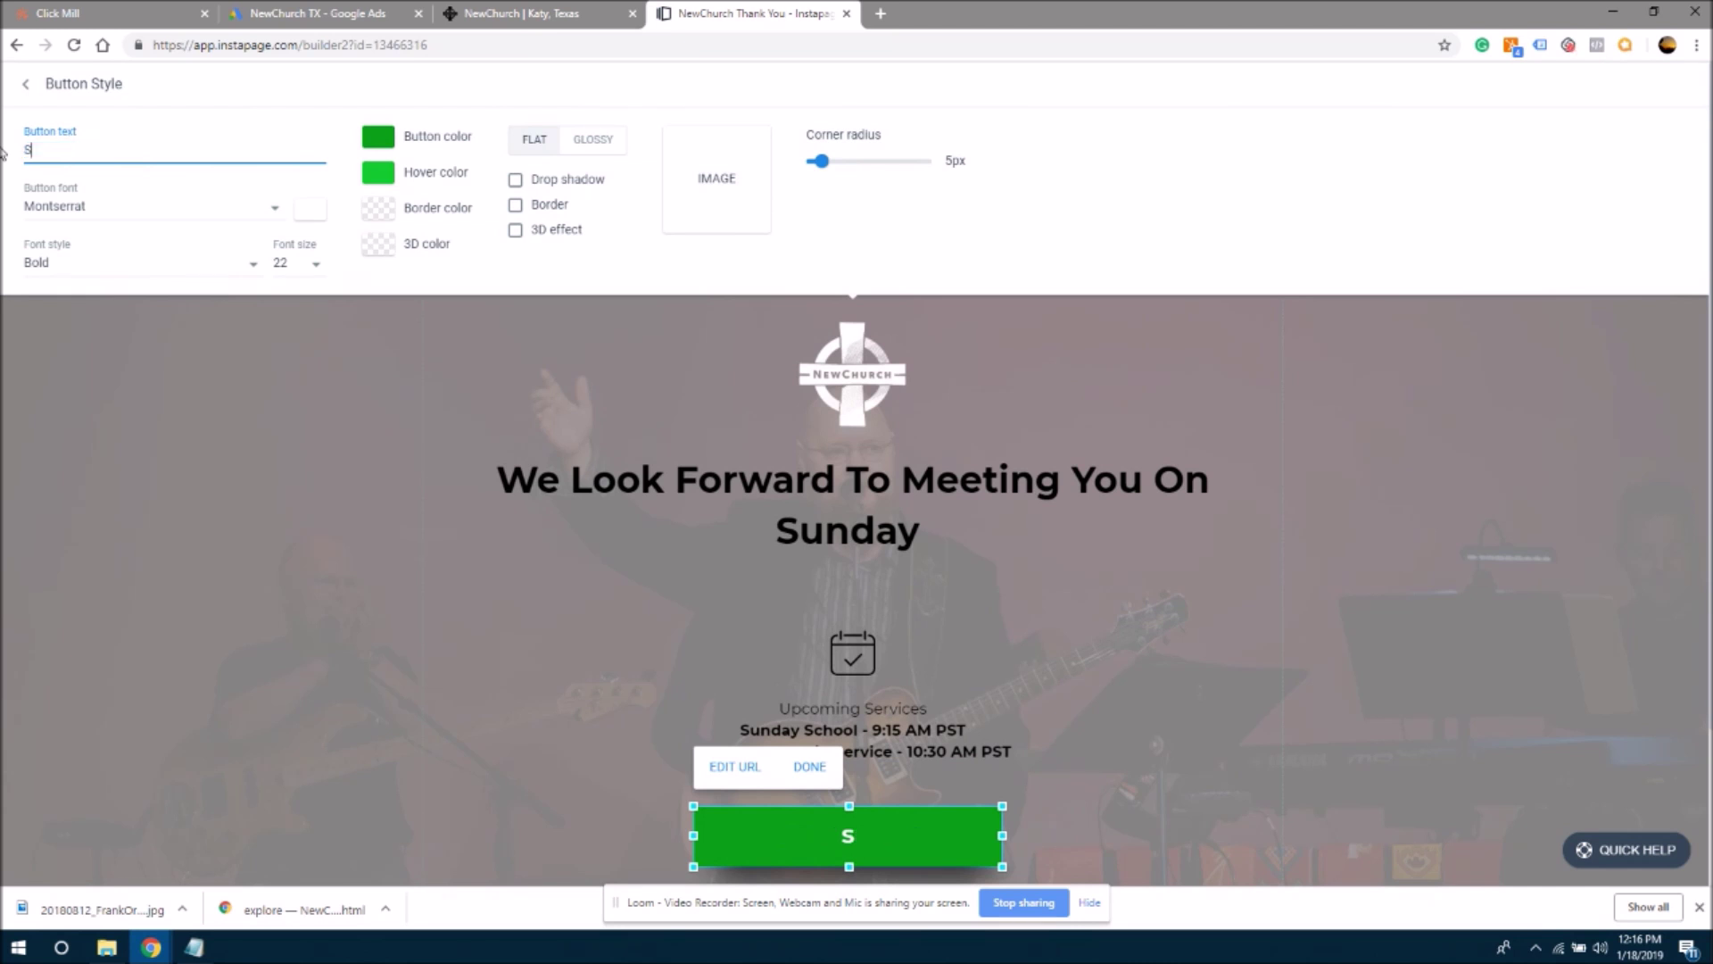
pyautogui.write('ee The Website')
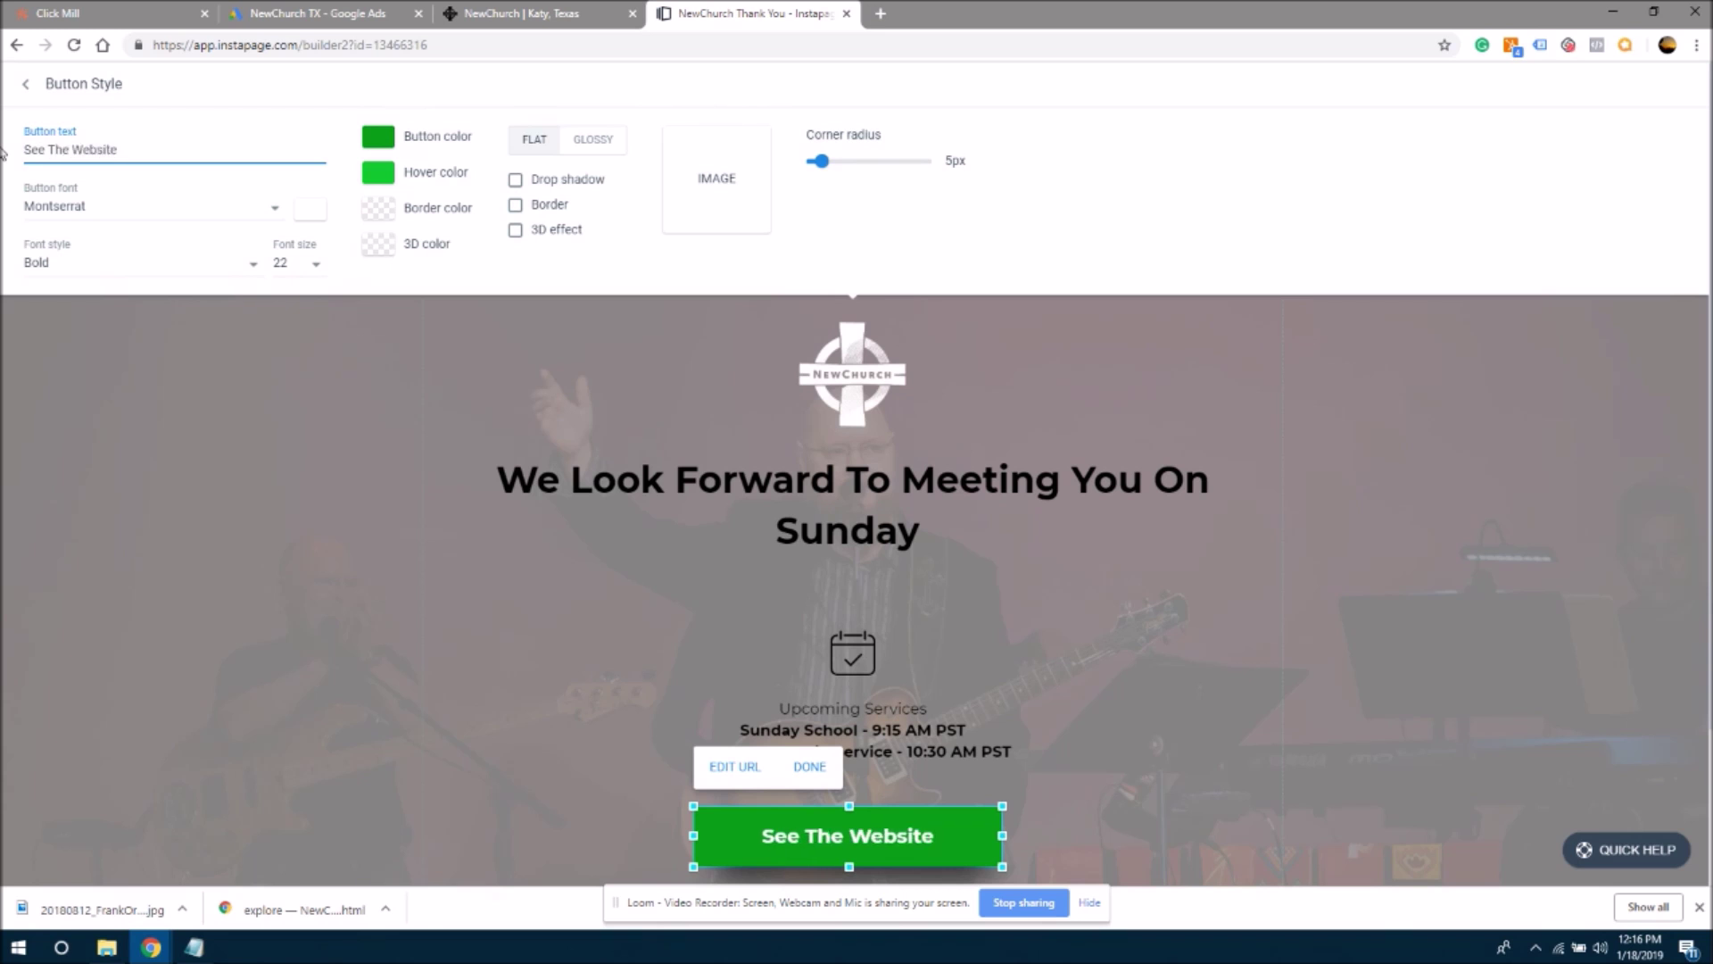
pyautogui.click(264, 568)
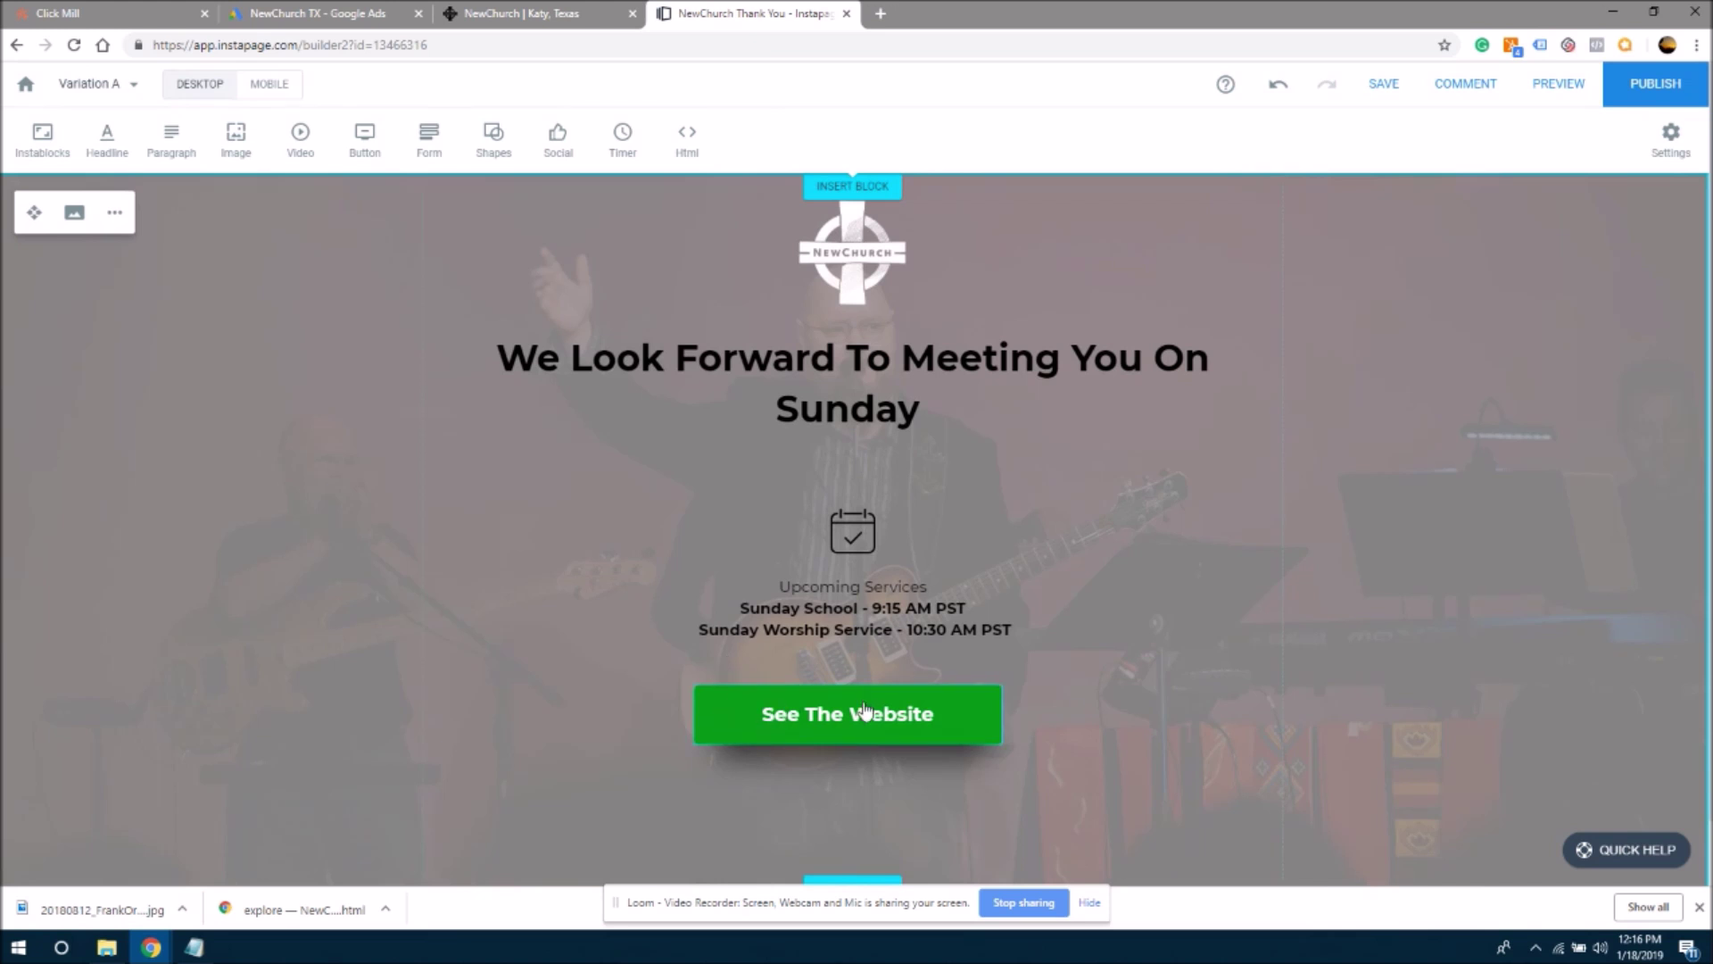
# - Delete the Upcoming Services text and move the button and its shadow up
pyautogui.click(851, 610)
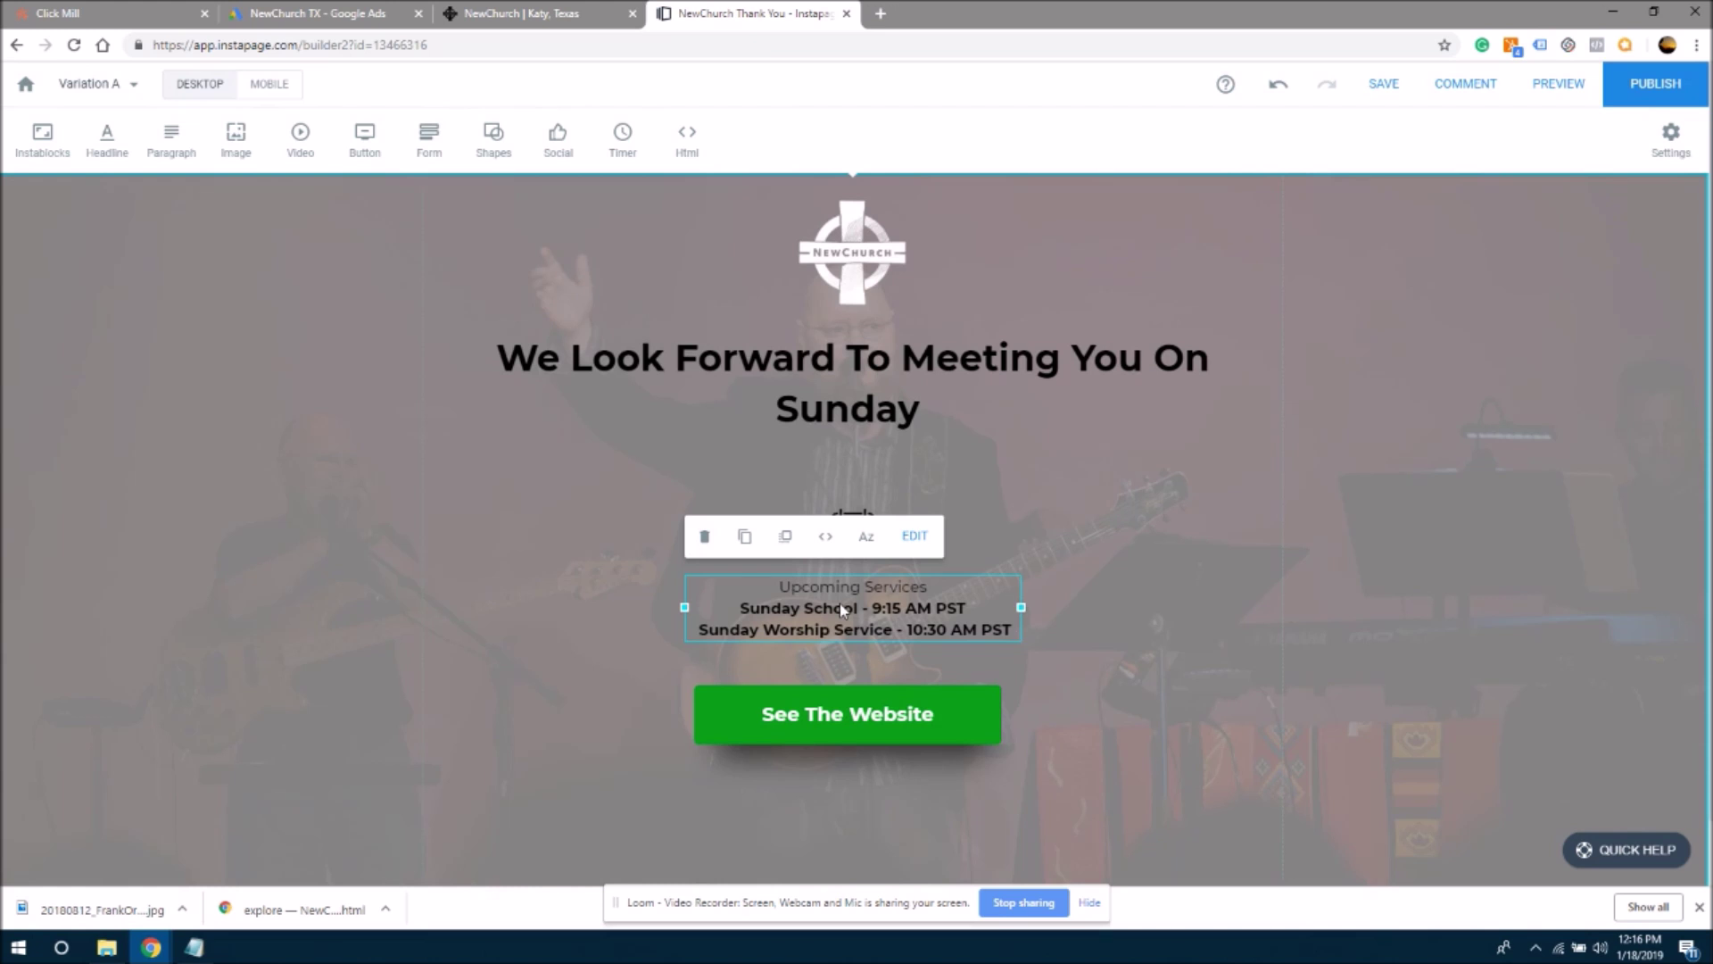
pyautogui.press('Delete')
pyautogui.moveTo(785, 712); pyautogui.dragTo(789, 646)
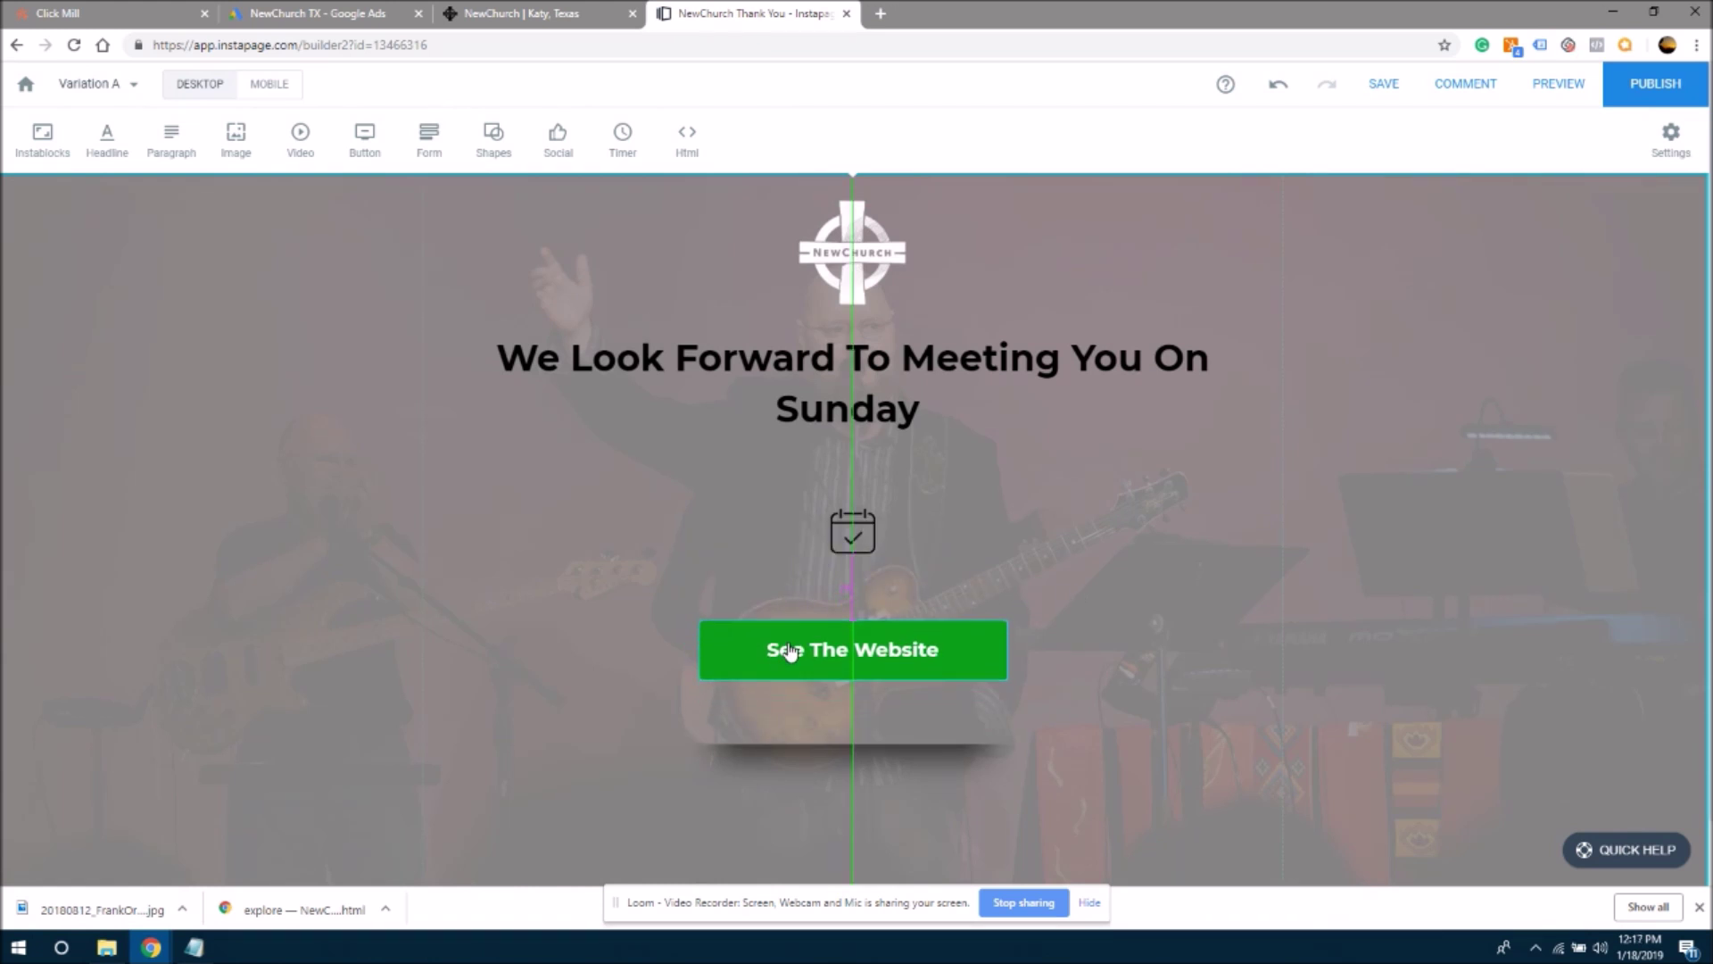
pyautogui.click(872, 789)
pyautogui.moveTo(868, 726); pyautogui.dragTo(868, 711)
pyautogui.click(933, 545)
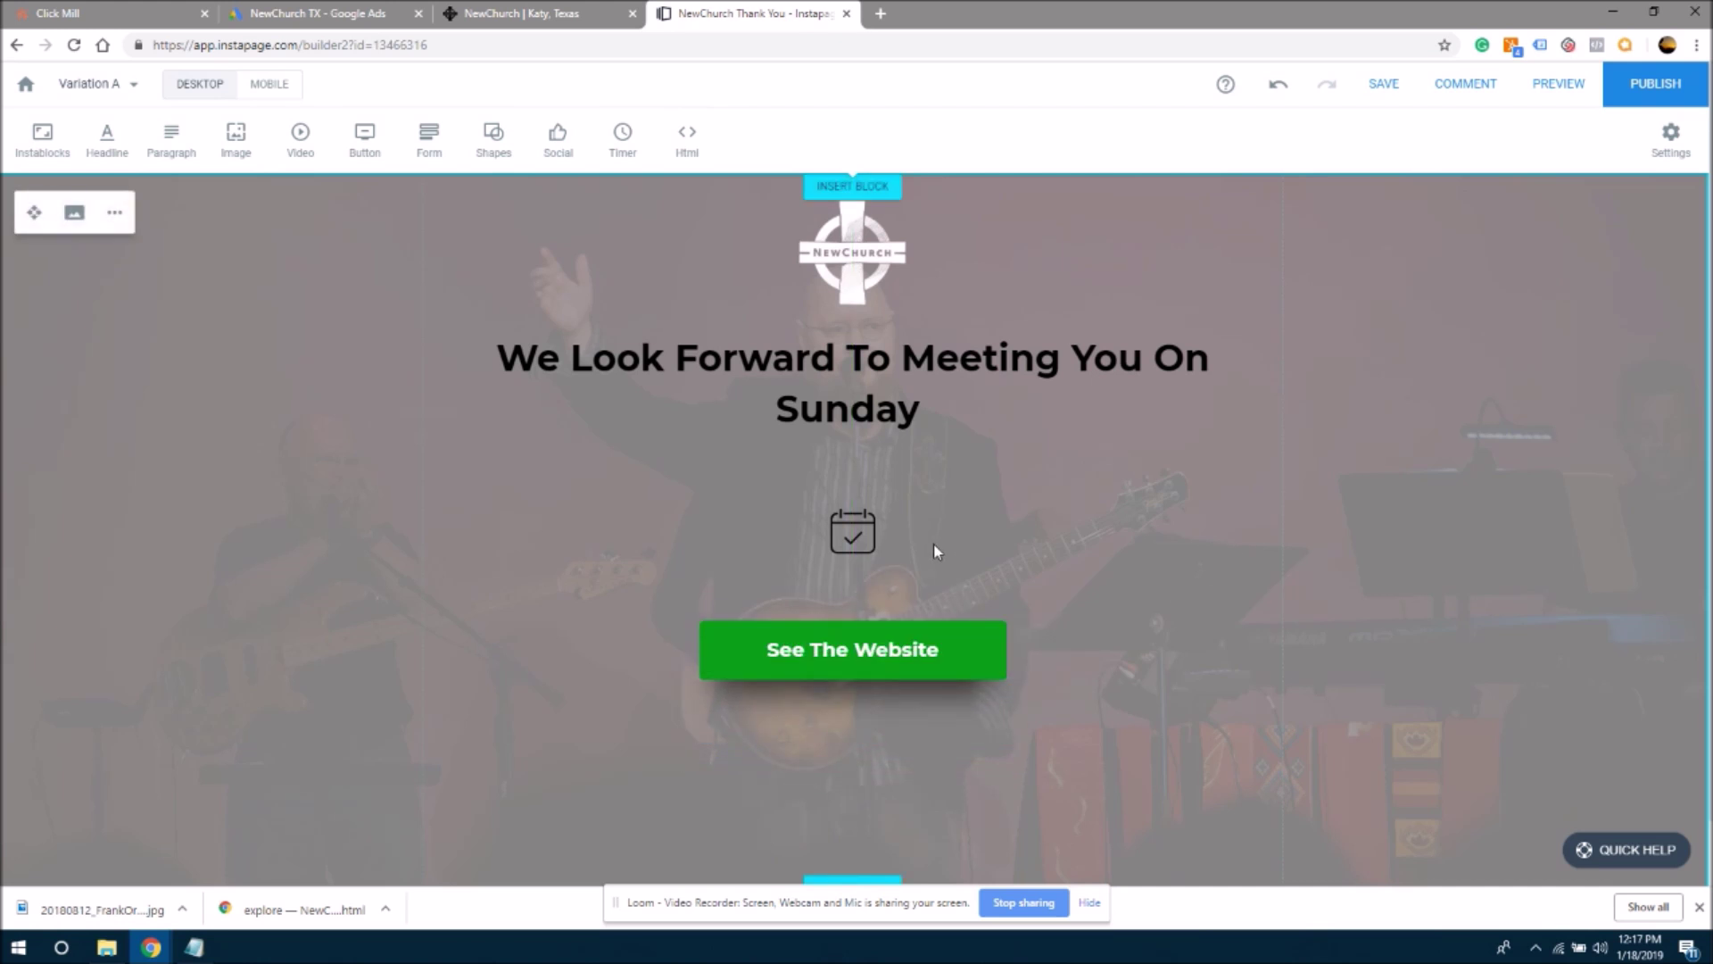
# - Move the calendar icon down, closer to the button
pyautogui.click(861, 541)
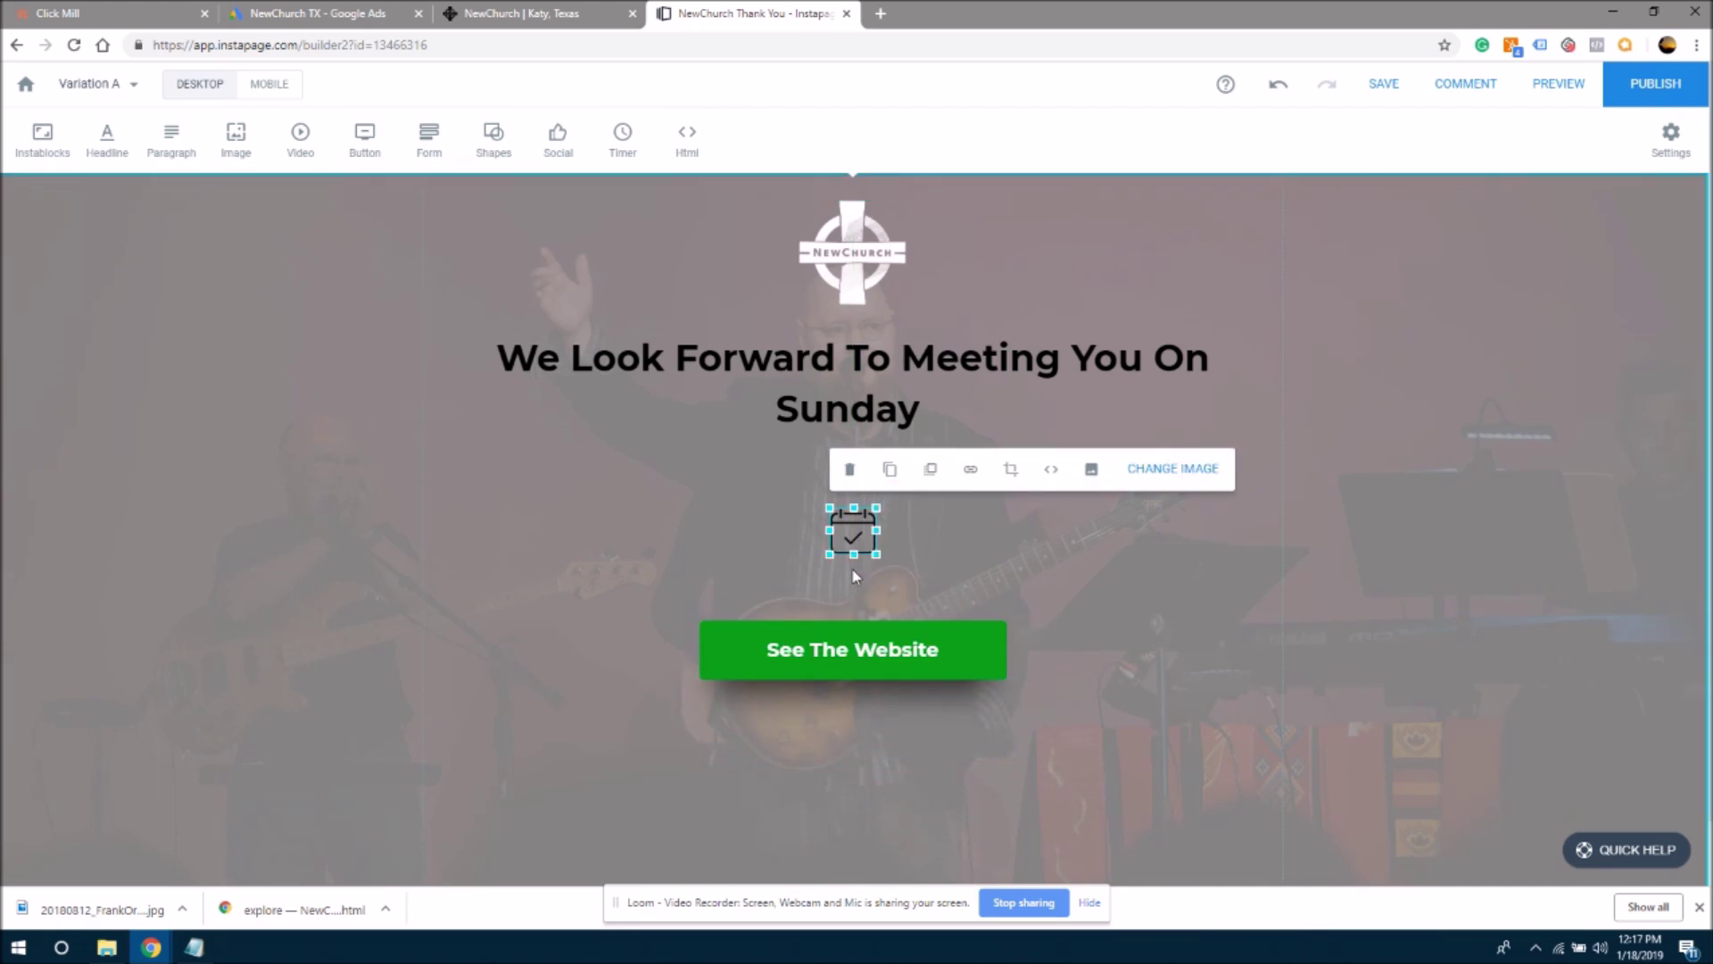
pyautogui.moveTo(848, 532); pyautogui.dragTo(850, 587)
pyautogui.click(1051, 594)
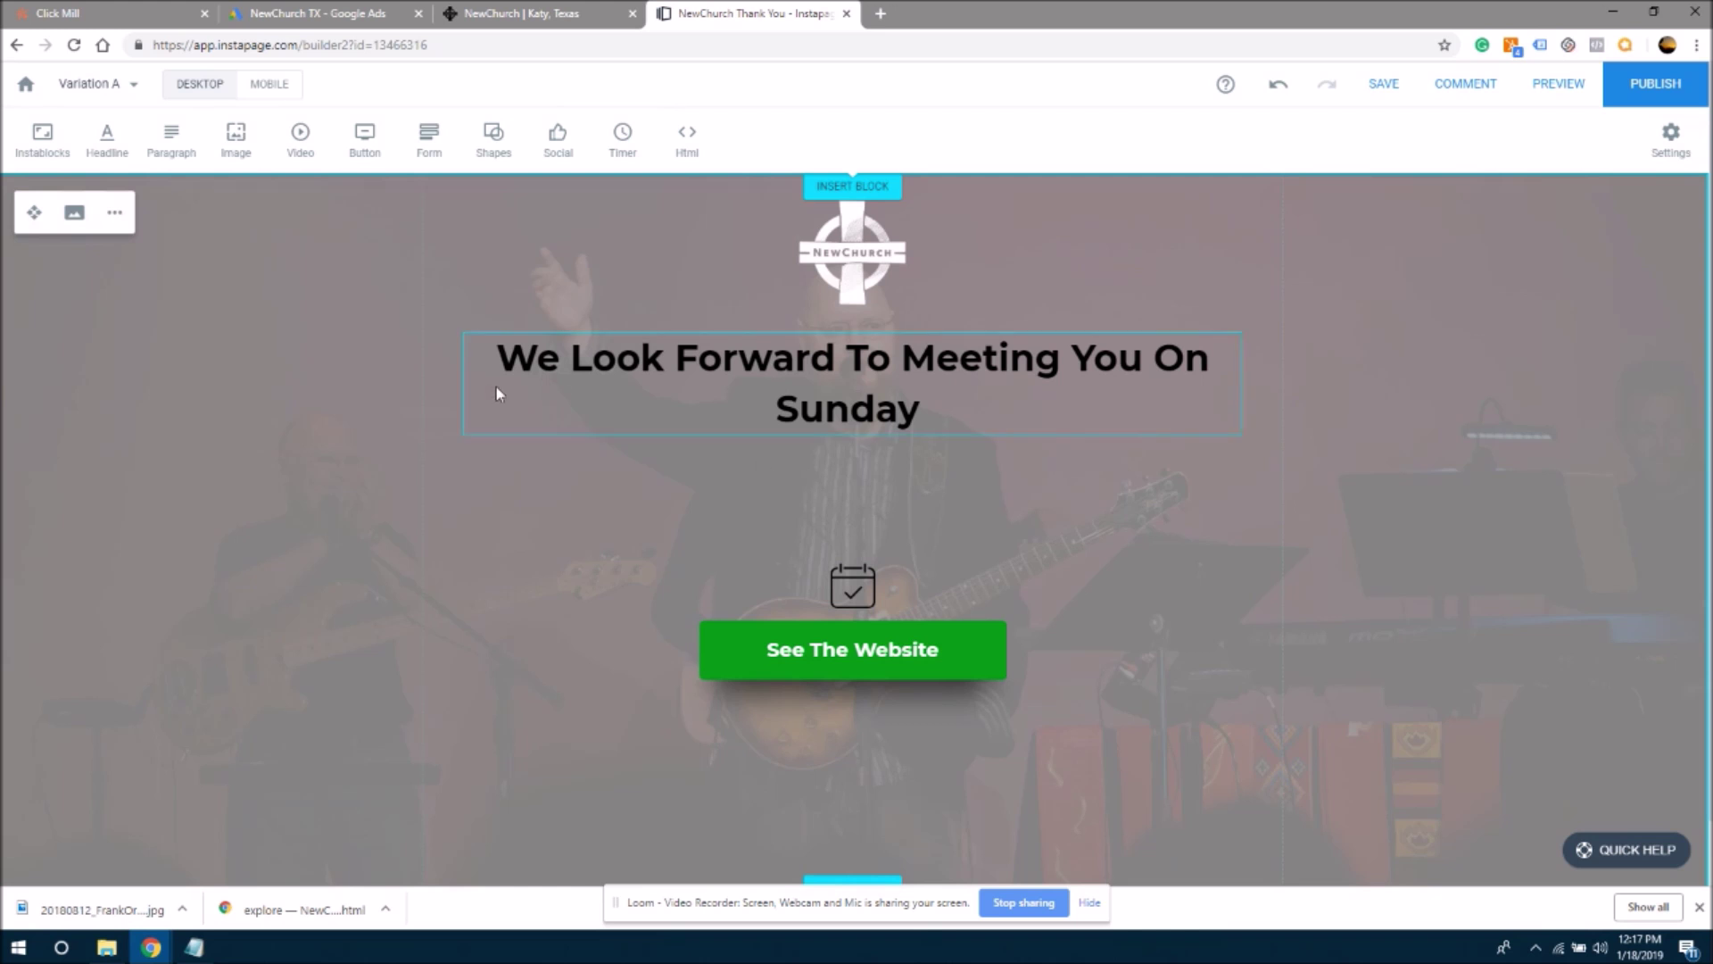
# - Add a new headline below the Sunday headline and set its font size to 28
pyautogui.click(107, 138)
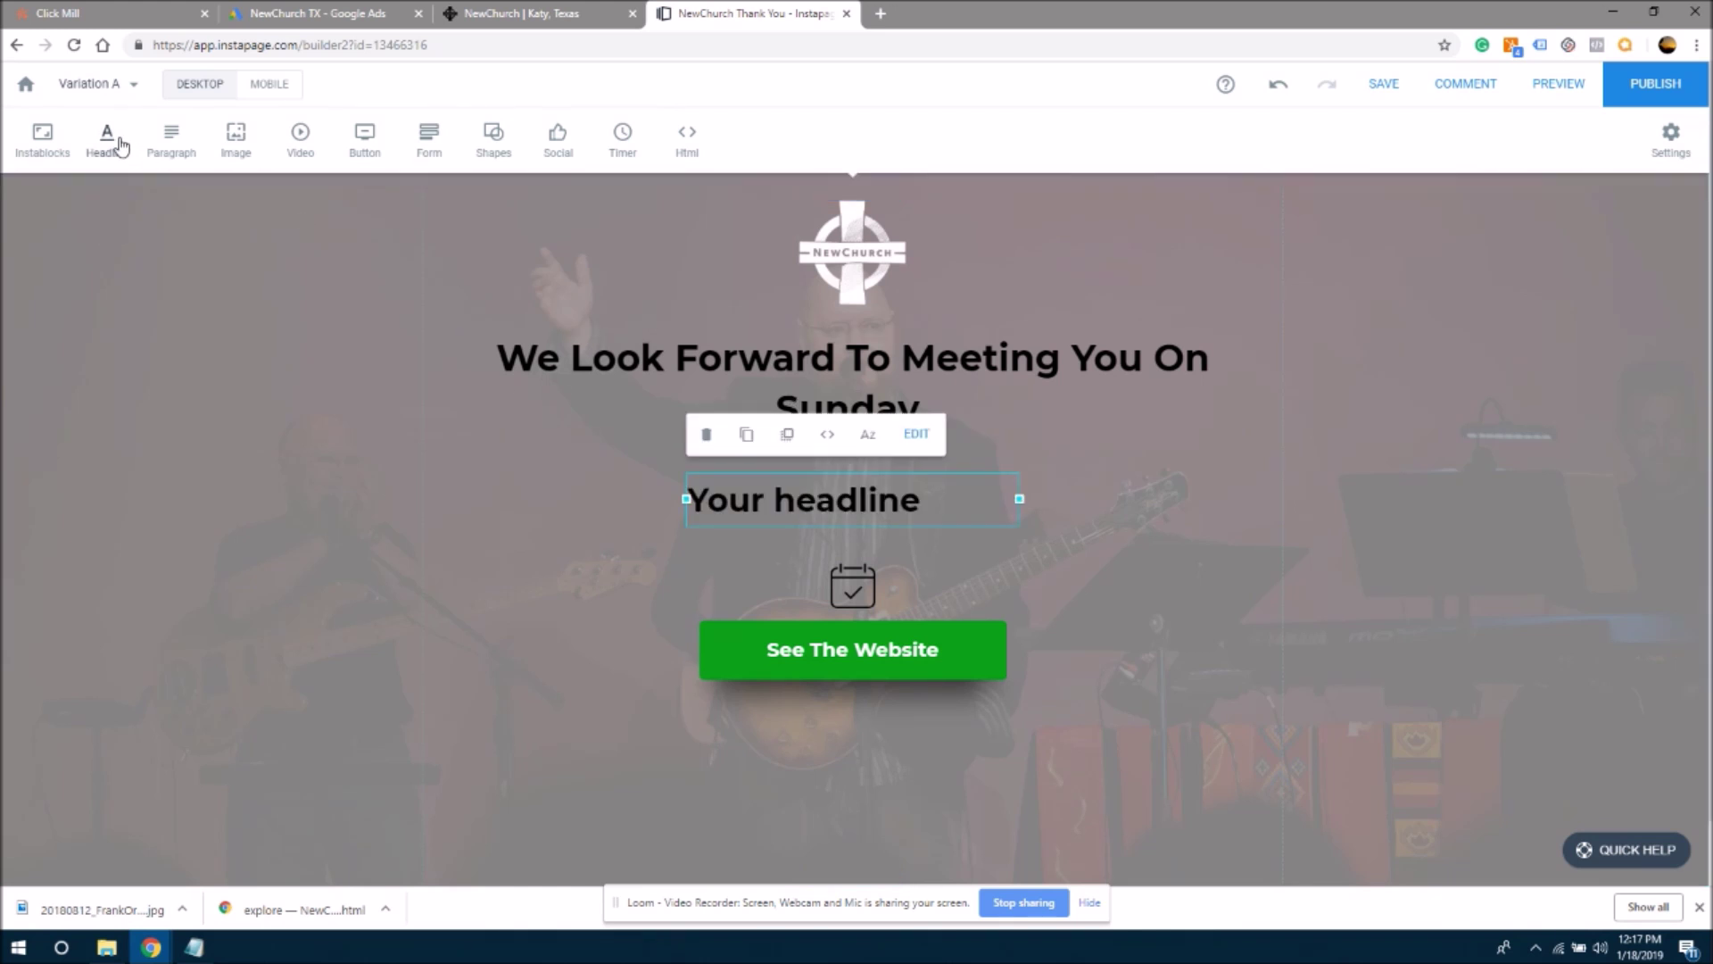
pyautogui.click(880, 370)
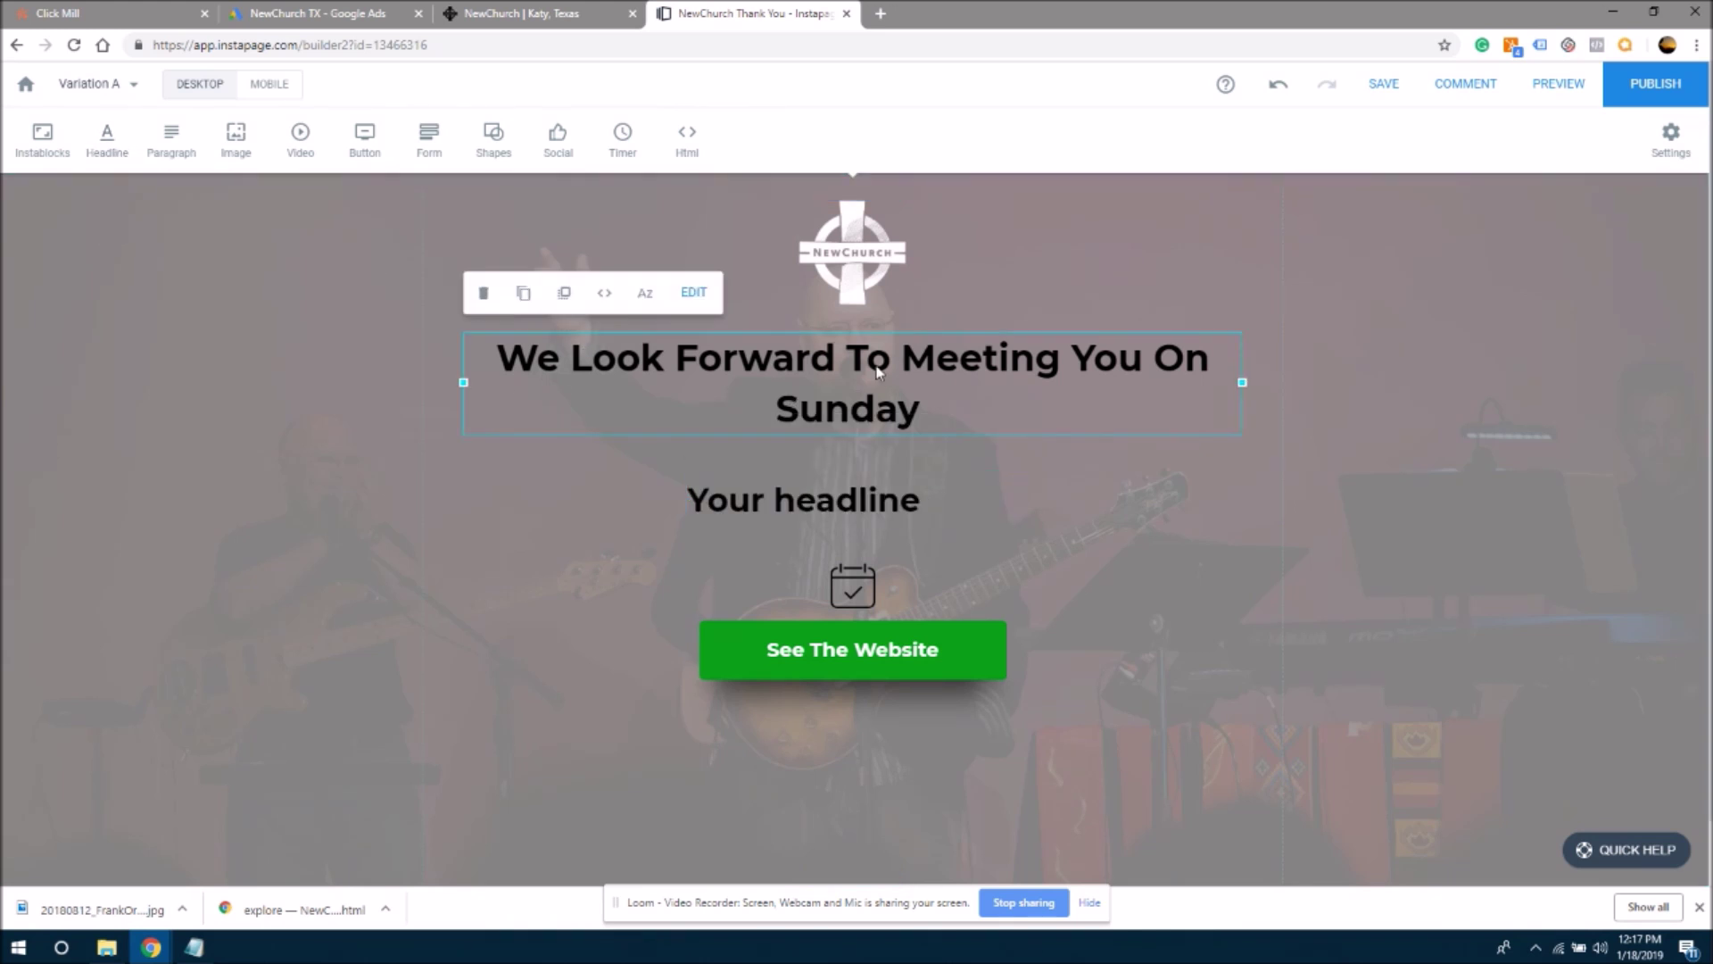
pyautogui.click(692, 292)
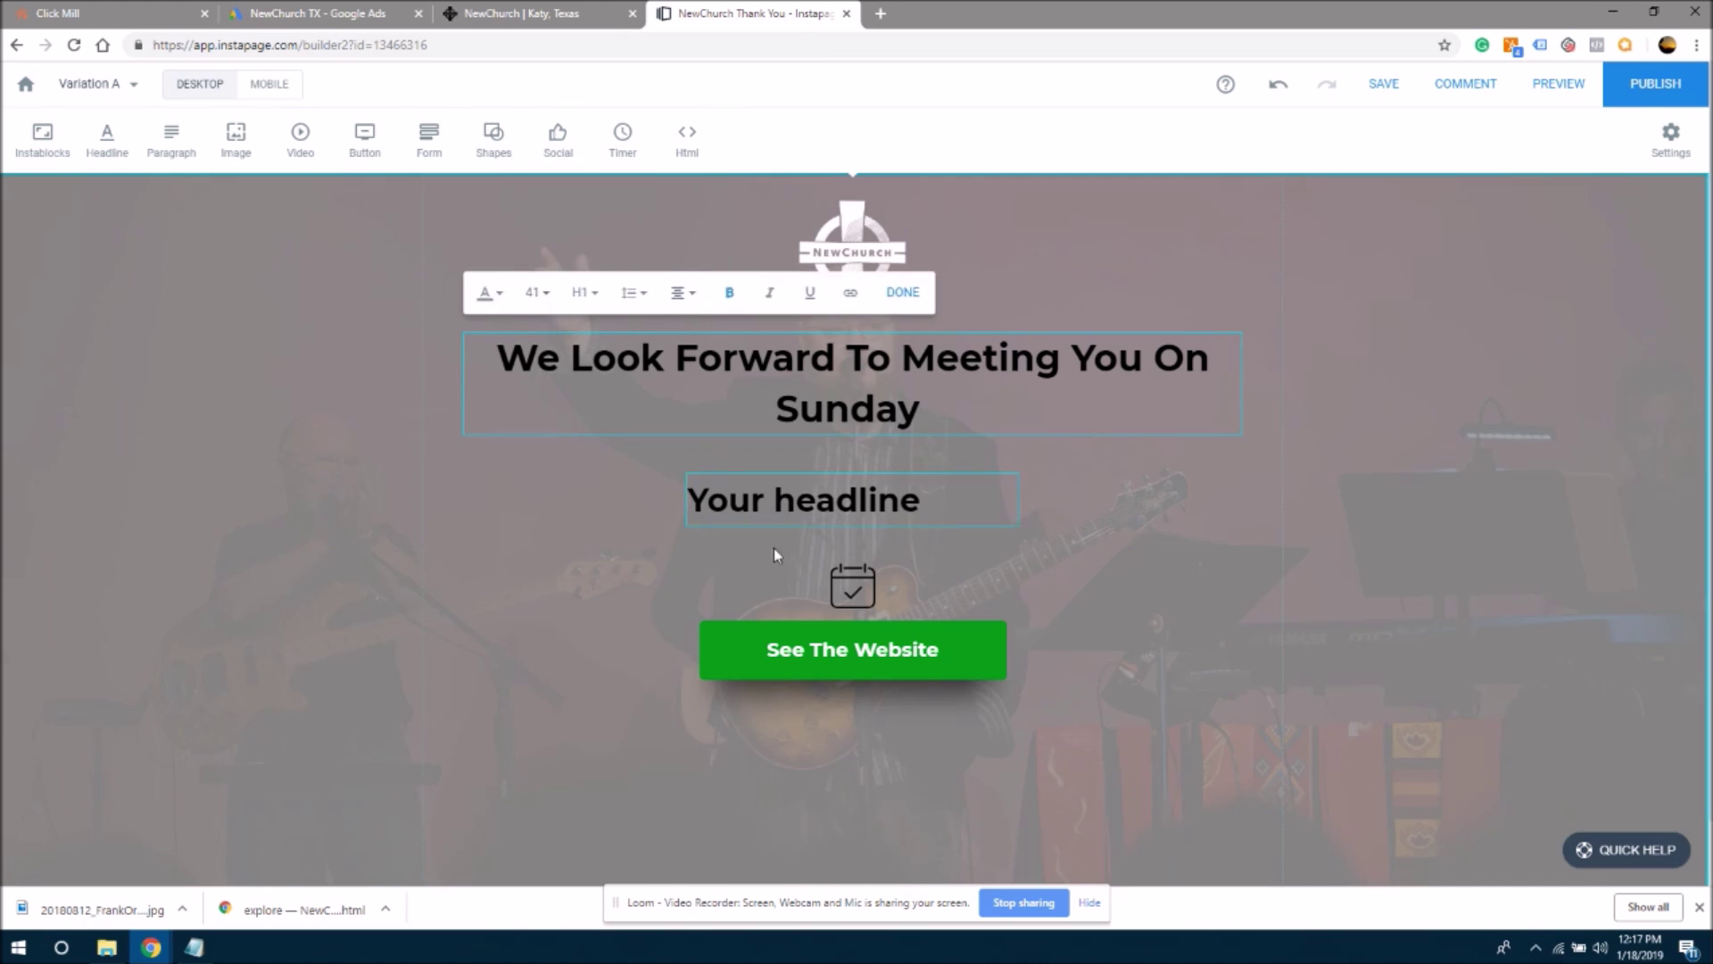
pyautogui.click(844, 520)
pyautogui.click(928, 439)
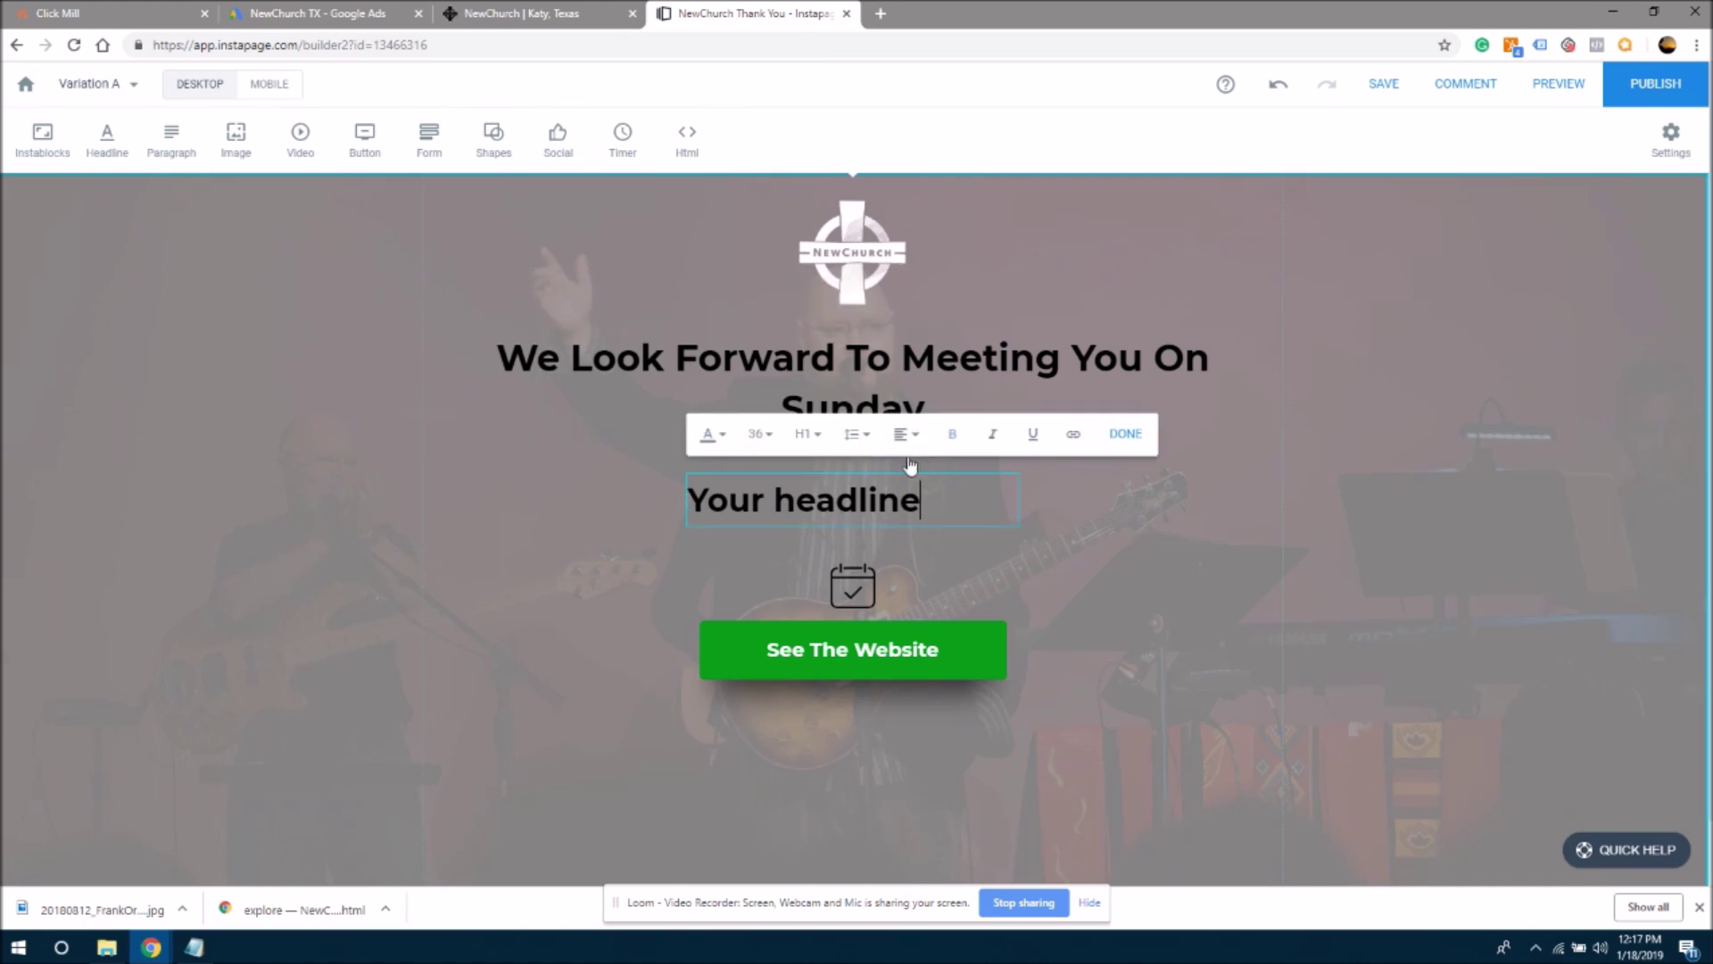
pyautogui.click(763, 439)
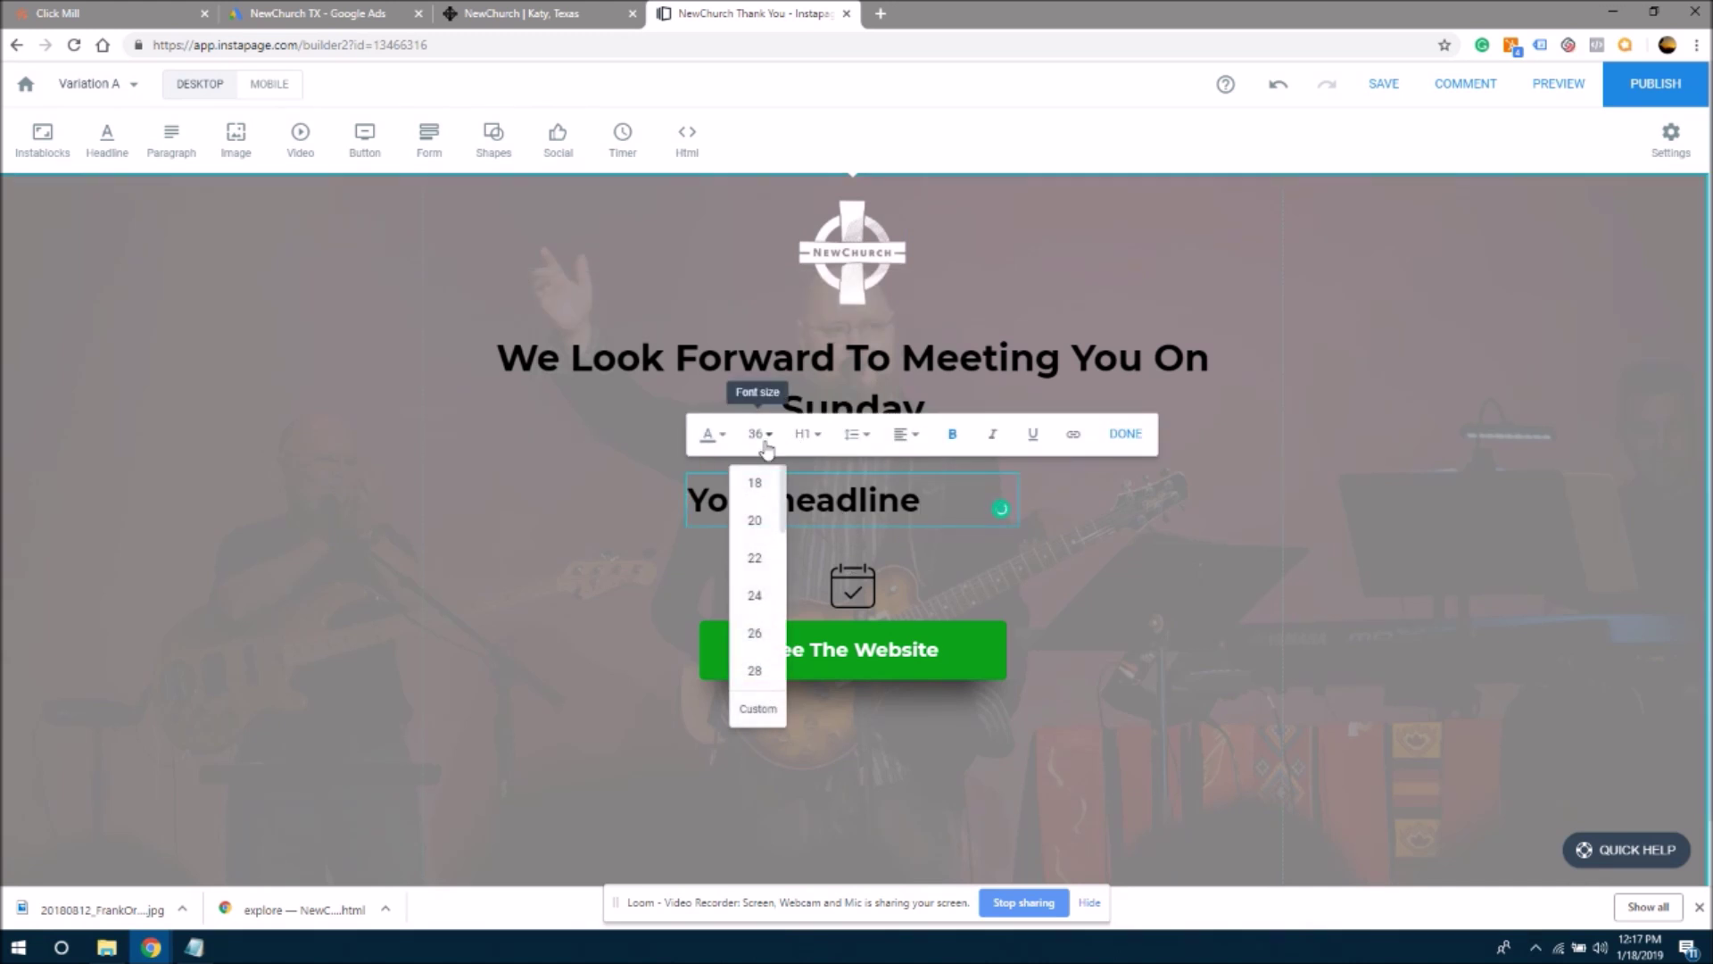
pyautogui.click(759, 671)
# - Replace the placeholder text with 'Click The Link Below To Learn More About NewChurch'
pyautogui.moveTo(870, 493); pyautogui.dragTo(635, 484)
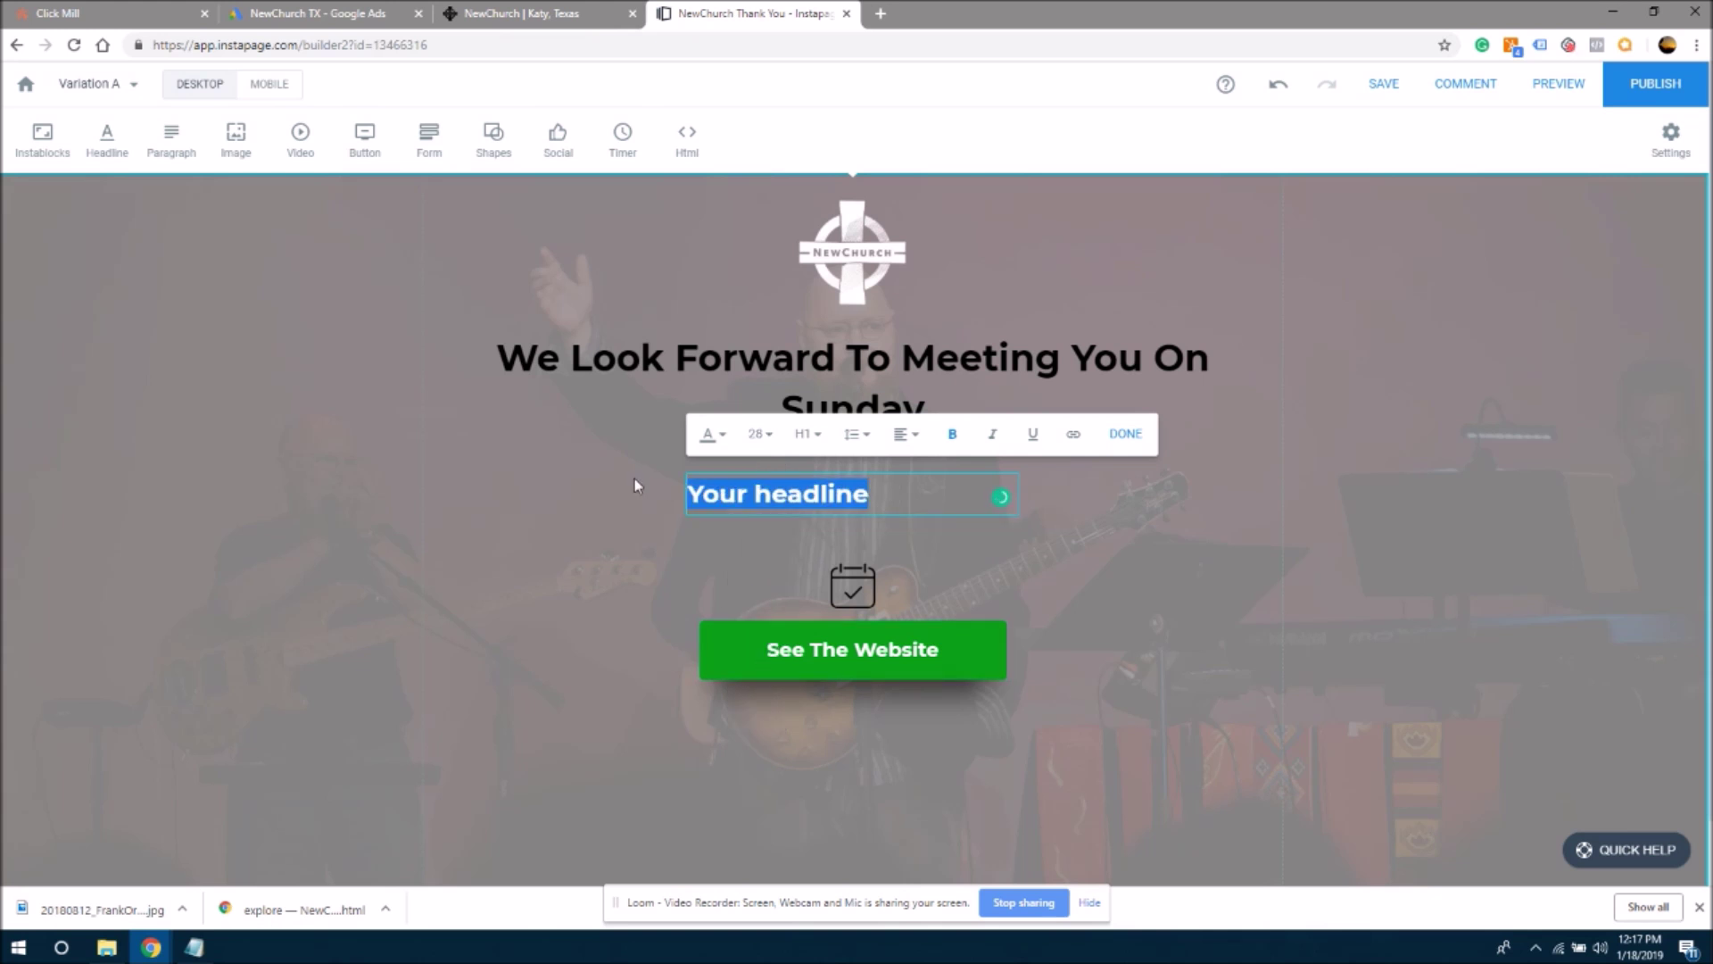
pyautogui.write('Click the')
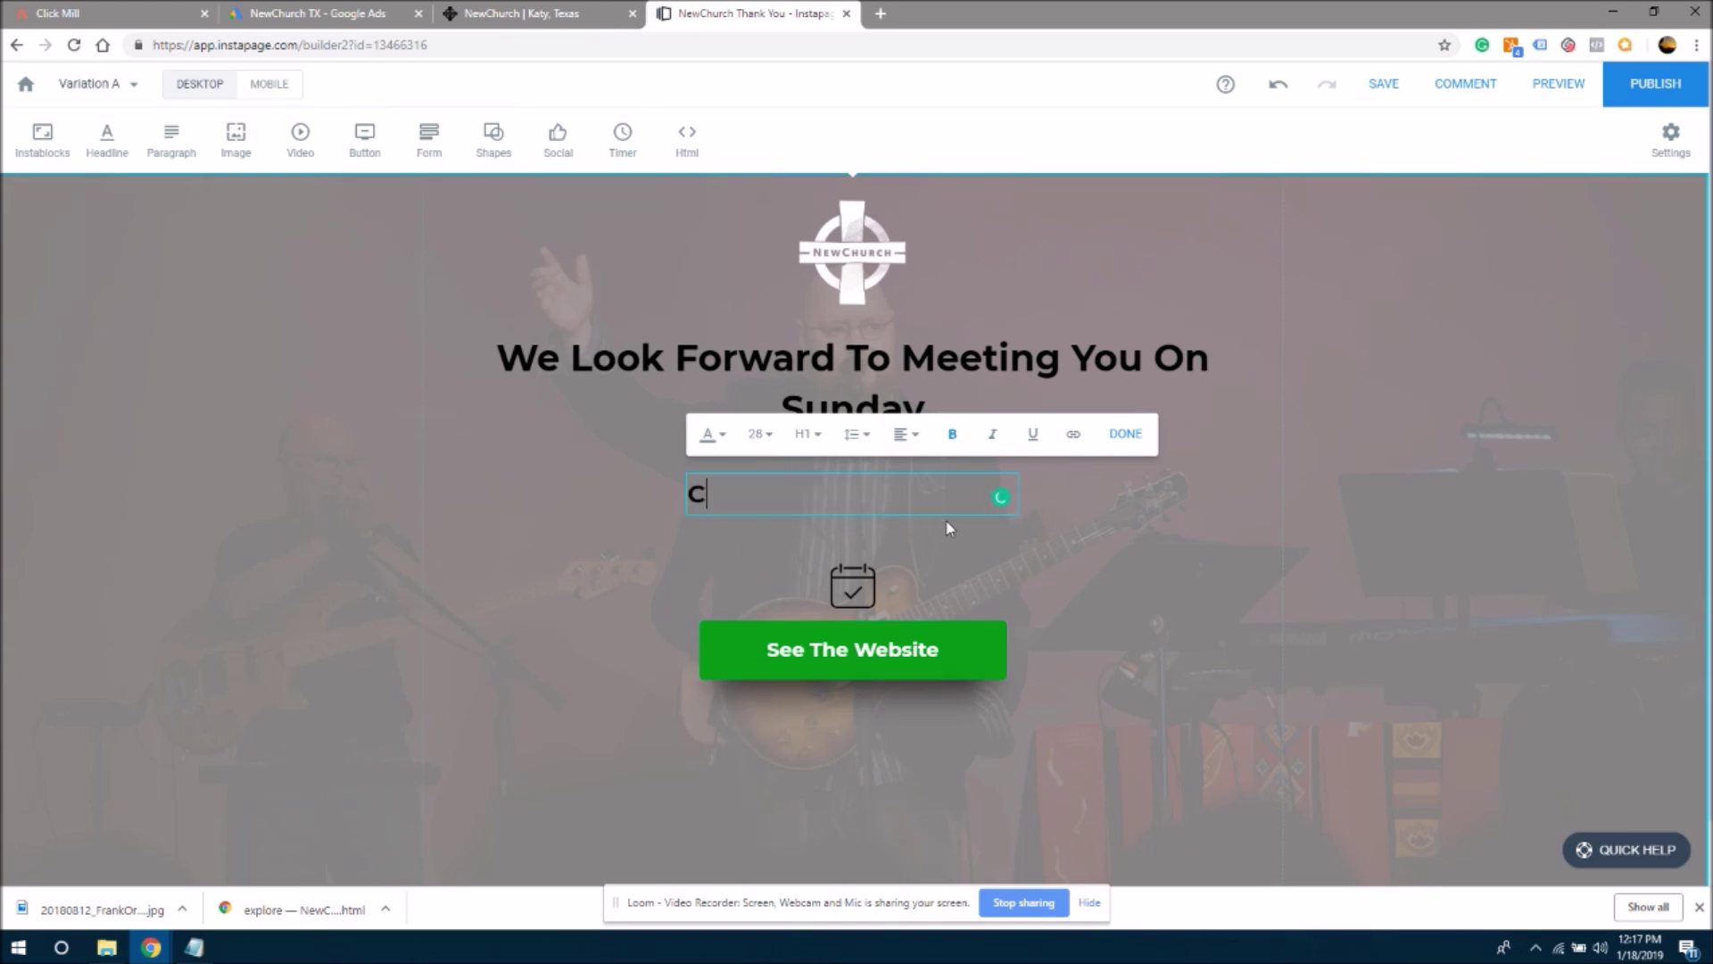
pyautogui.press('BackSpace')
pyautogui.press('BackSpace')
pyautogui.press('BackSpace')
pyautogui.press('BackSpace')
pyautogui.write('The ')
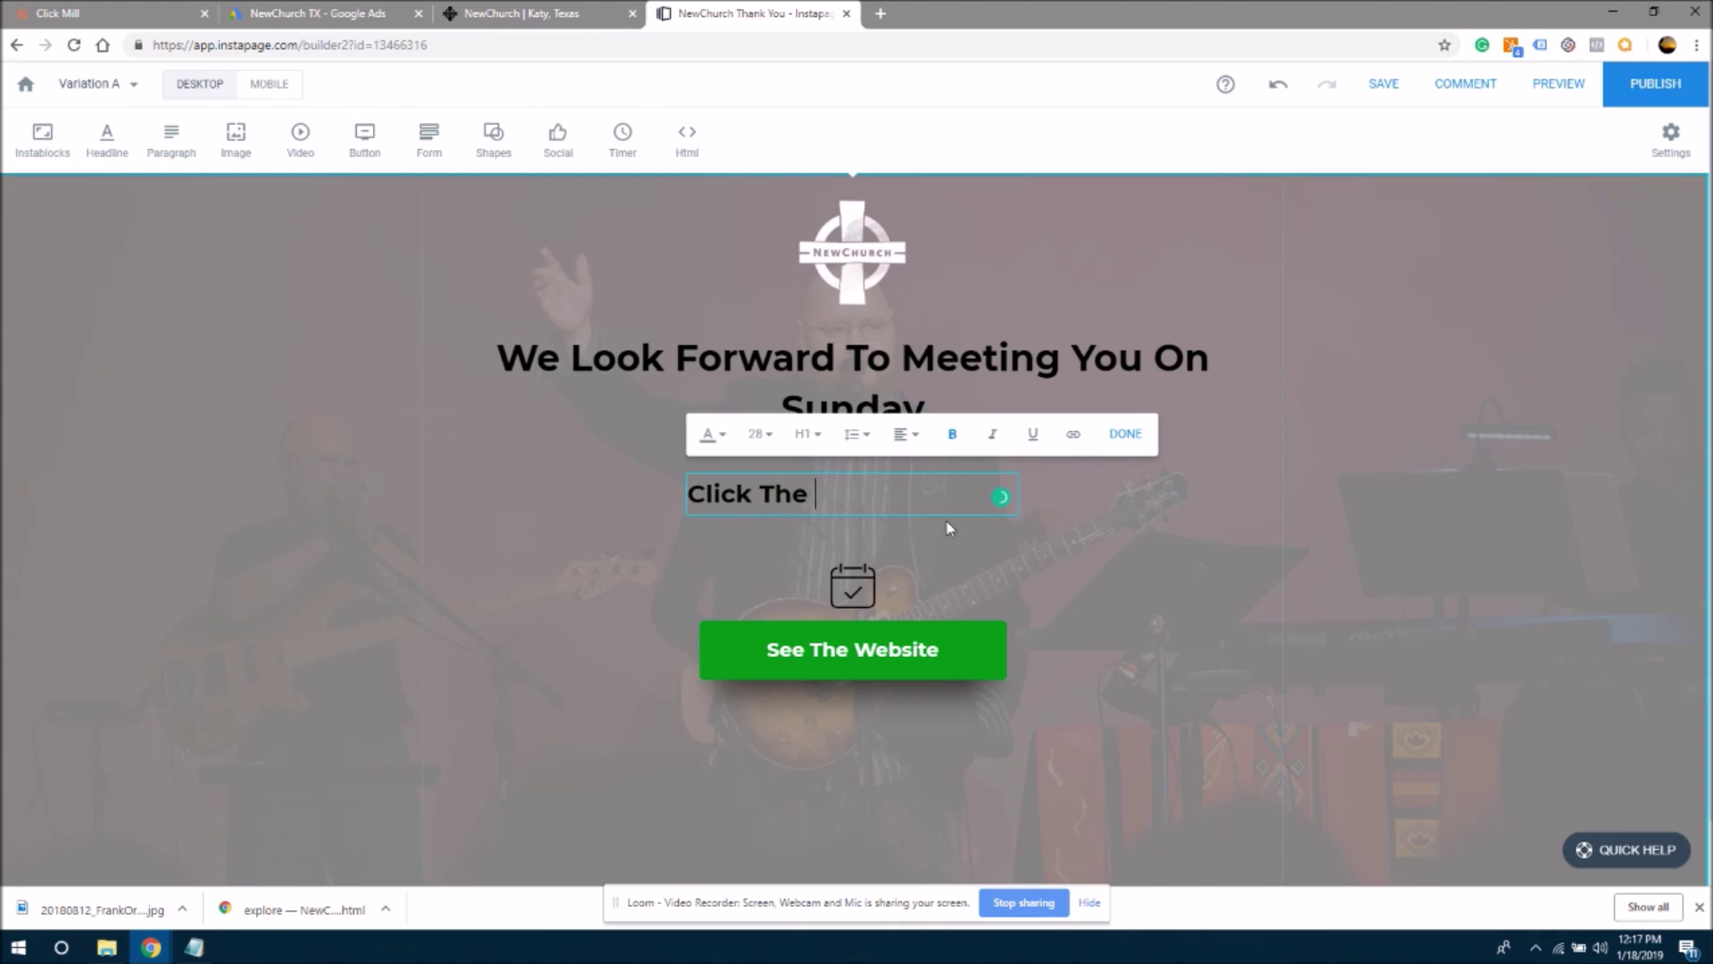
pyautogui.write('Link Below ')
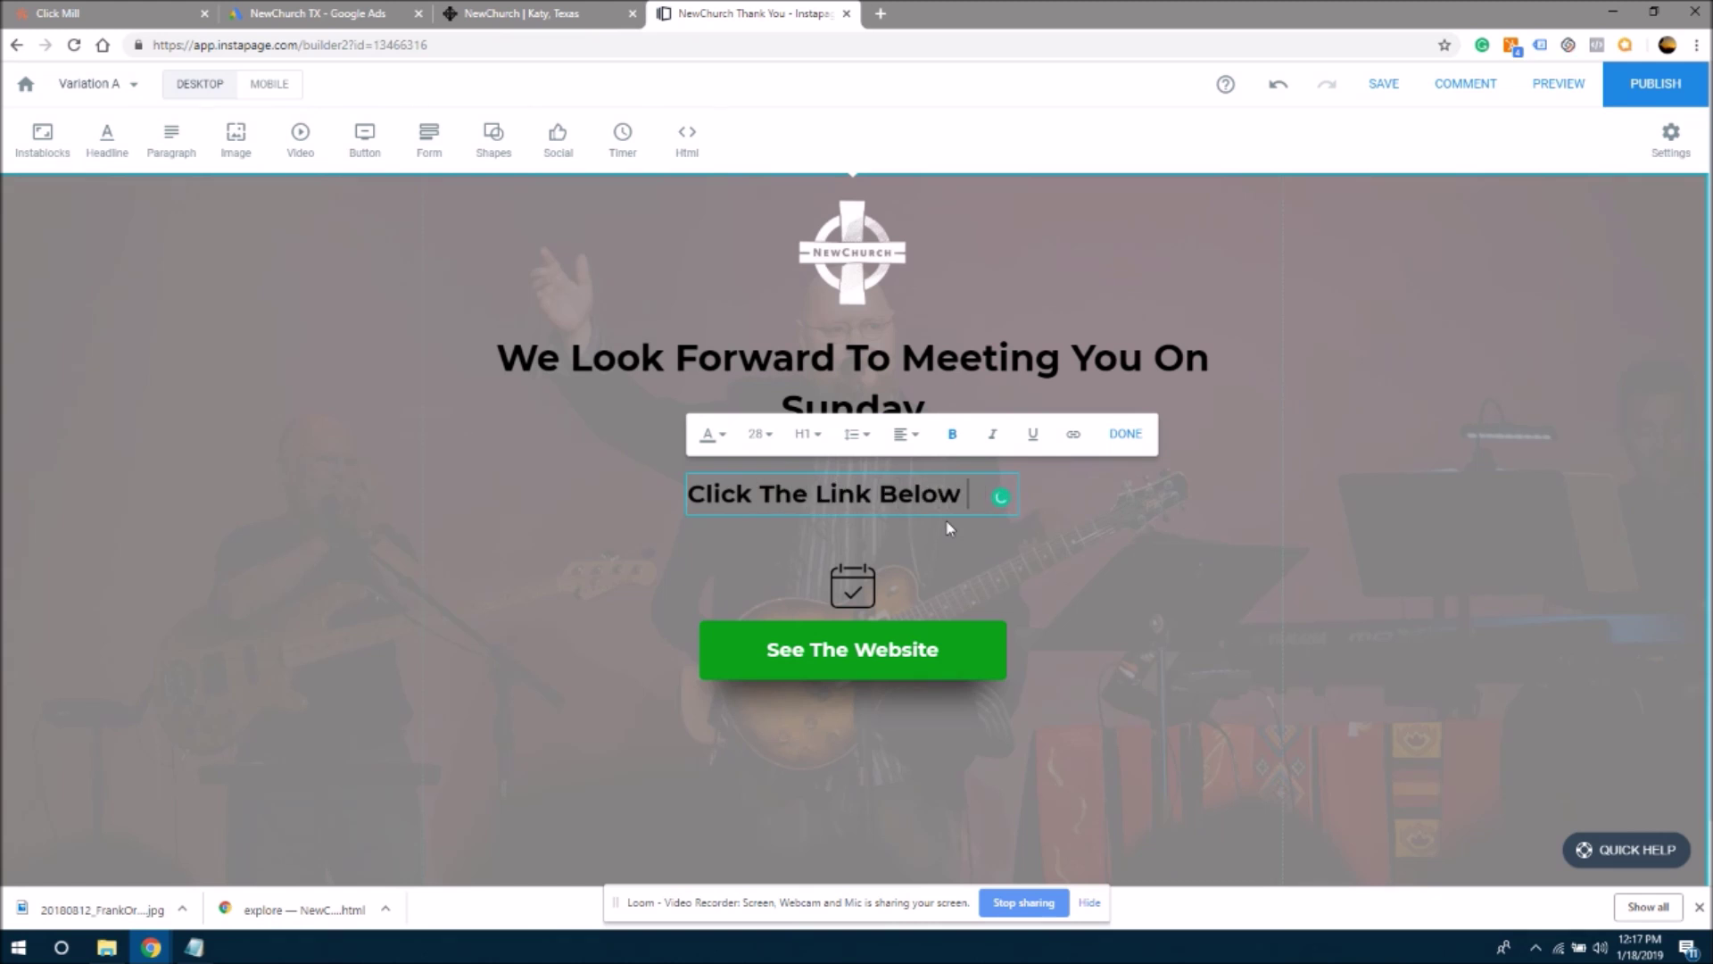
pyautogui.write('To Learn M')
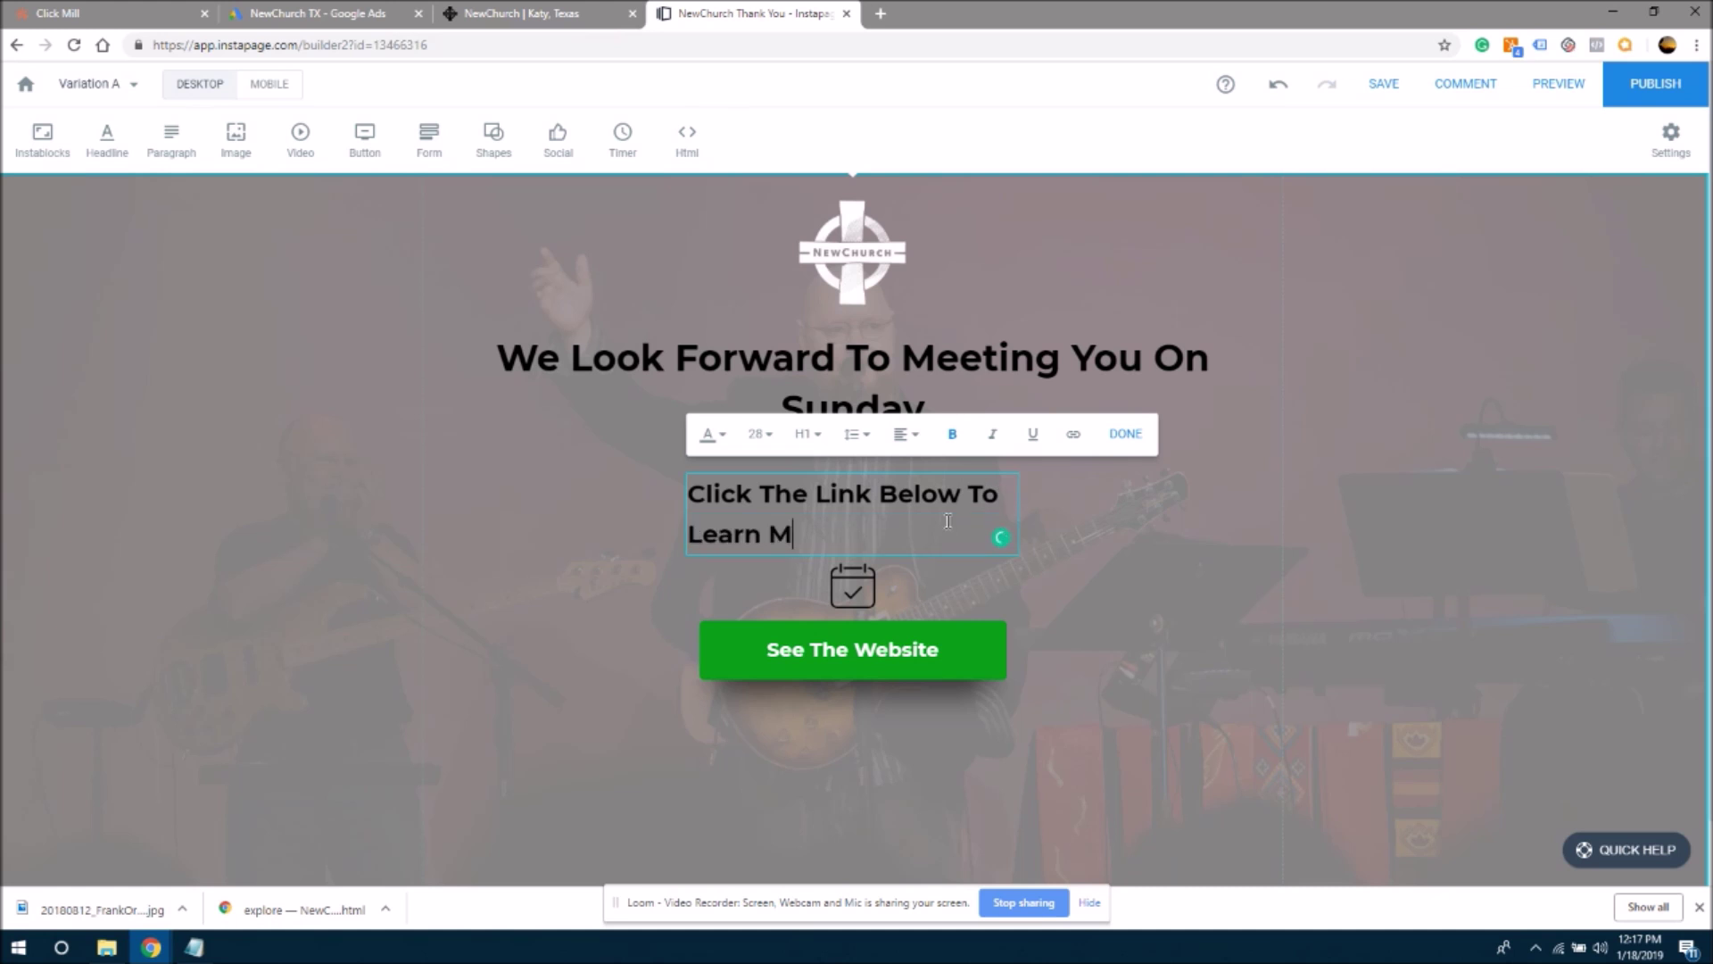
pyautogui.write('ore ABo')
pyautogui.press('BackSpace')
pyautogui.press('BackSpace')
pyautogui.write('bout N')
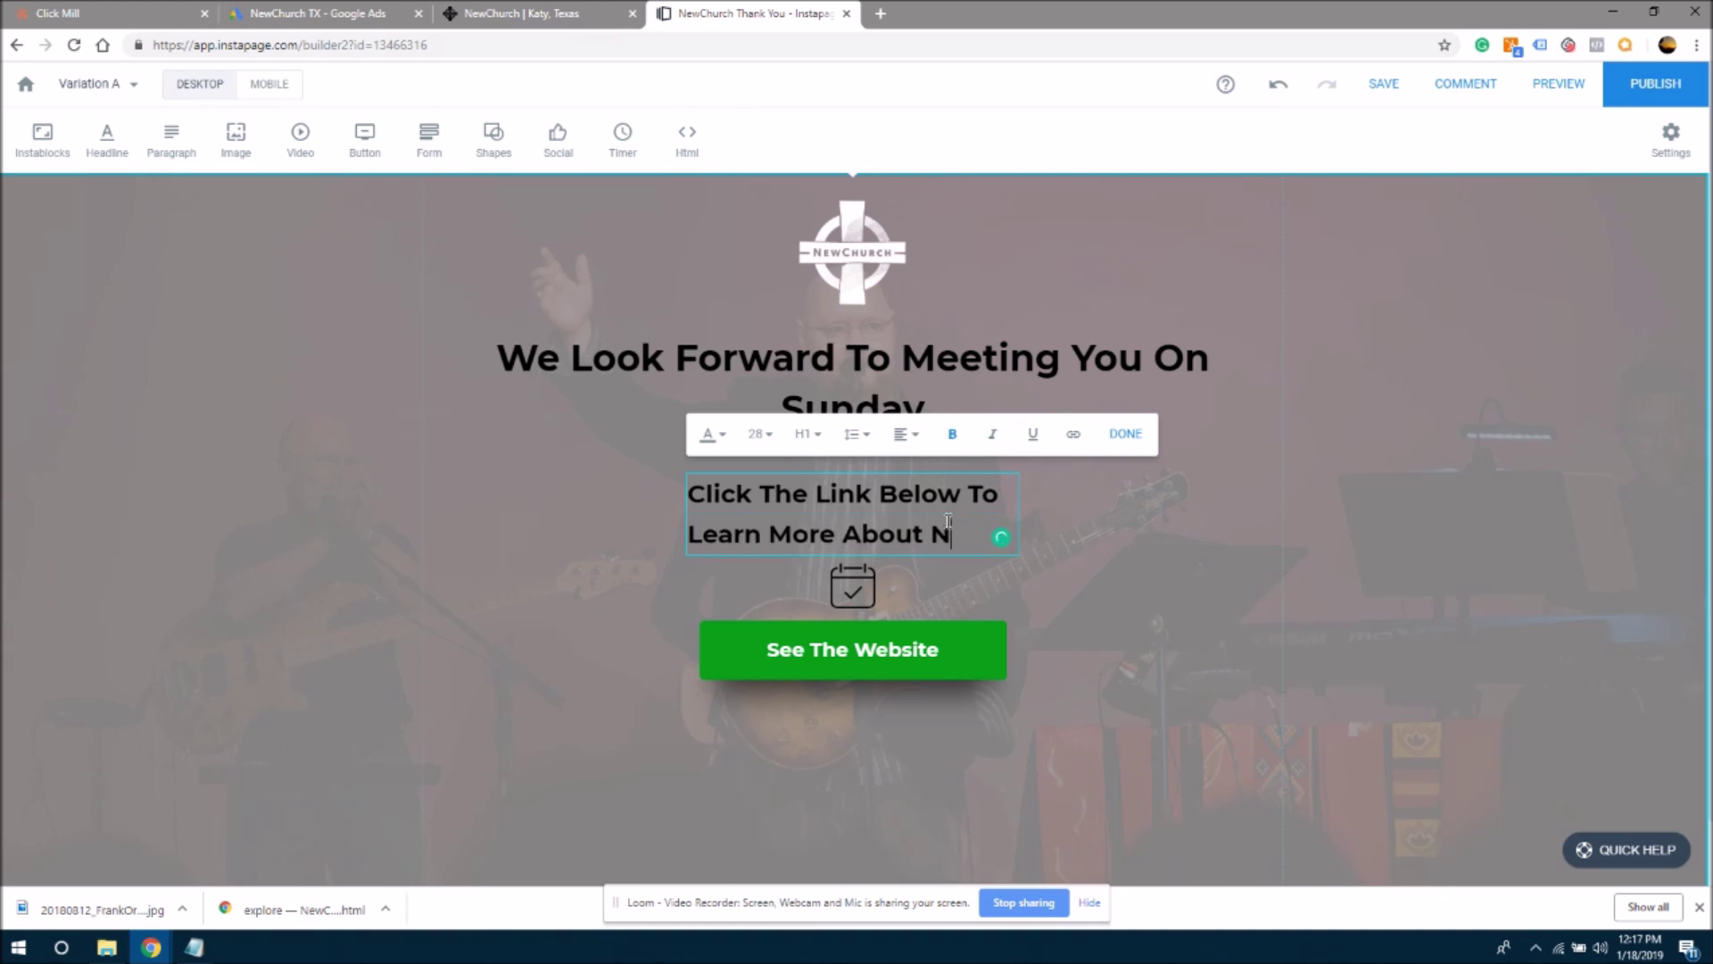
pyautogui.write('ewChurch')
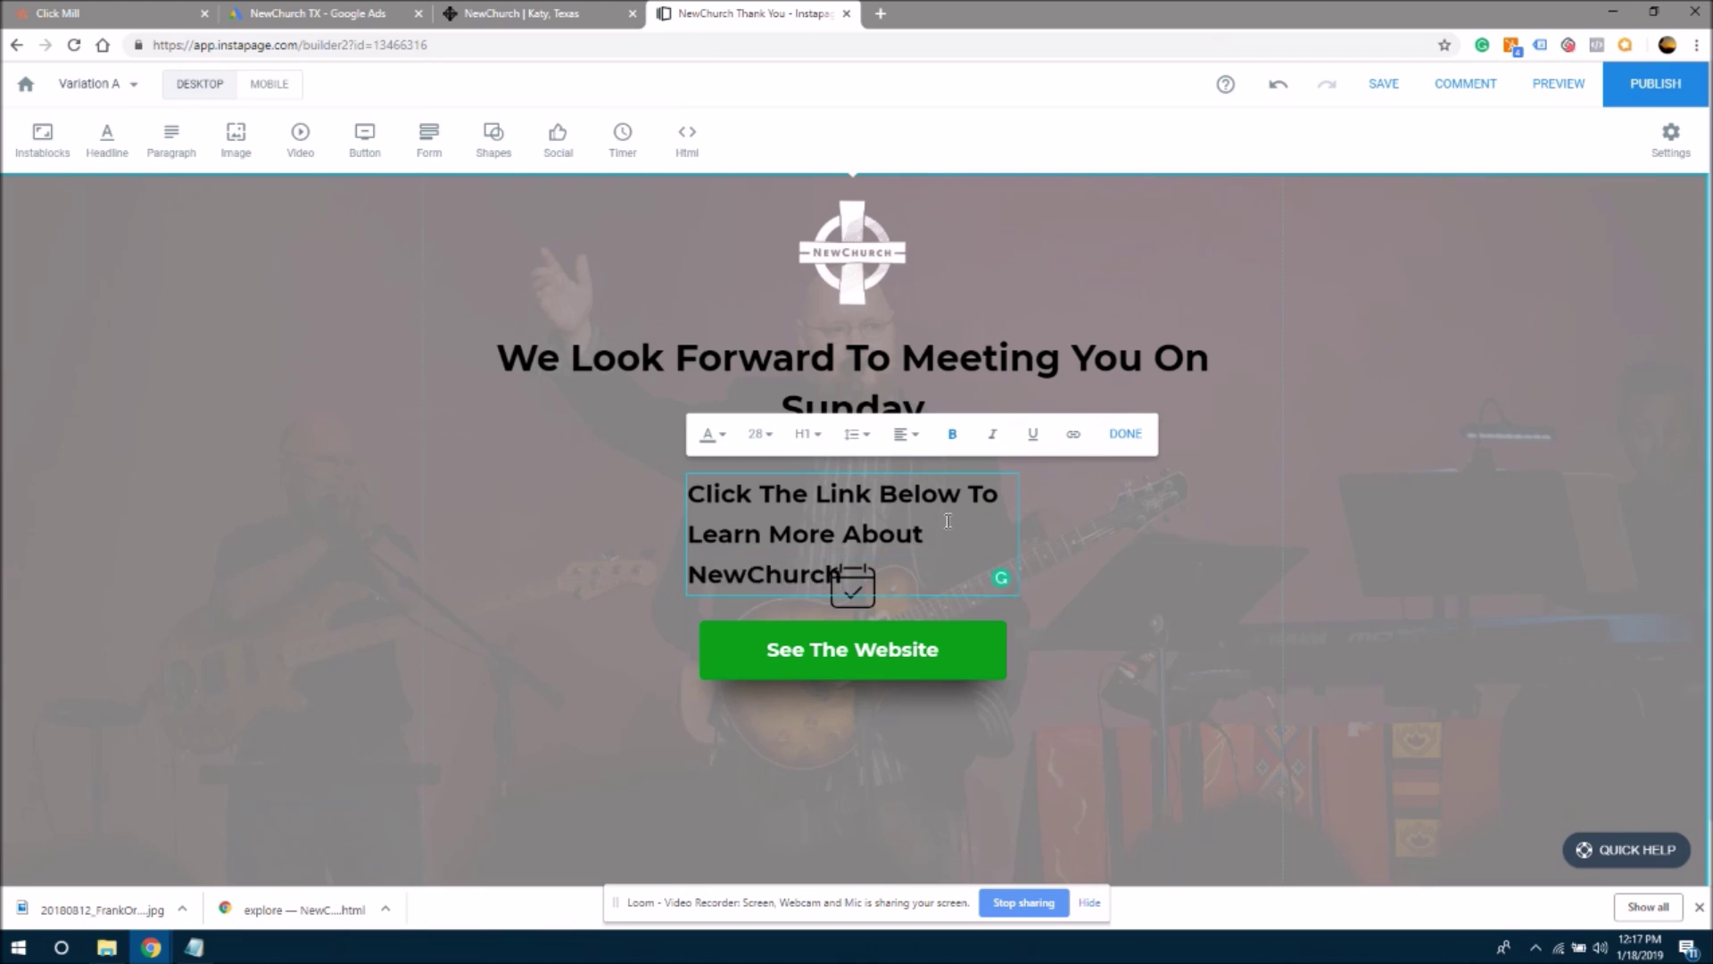
pyautogui.click(1180, 518)
# - Widen the subheadline box, centre it on the page, and centre-align its text
pyautogui.click(960, 492)
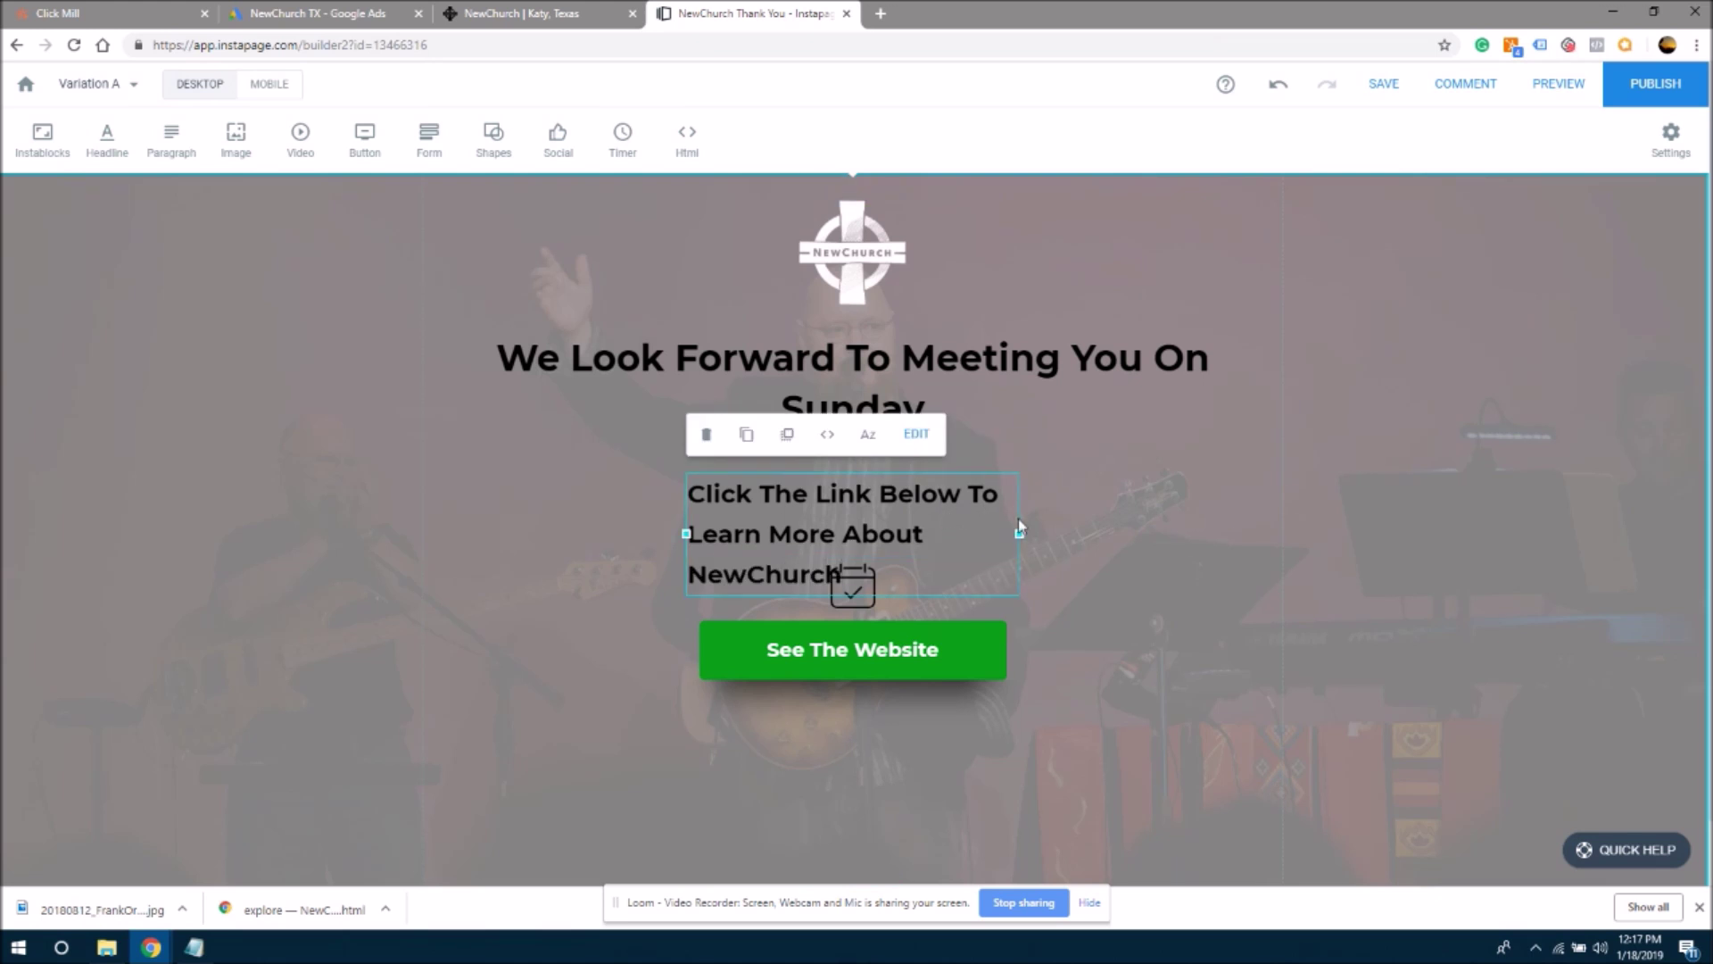
pyautogui.moveTo(1020, 533); pyautogui.dragTo(1255, 526)
pyautogui.moveTo(1088, 500); pyautogui.dragTo(977, 471)
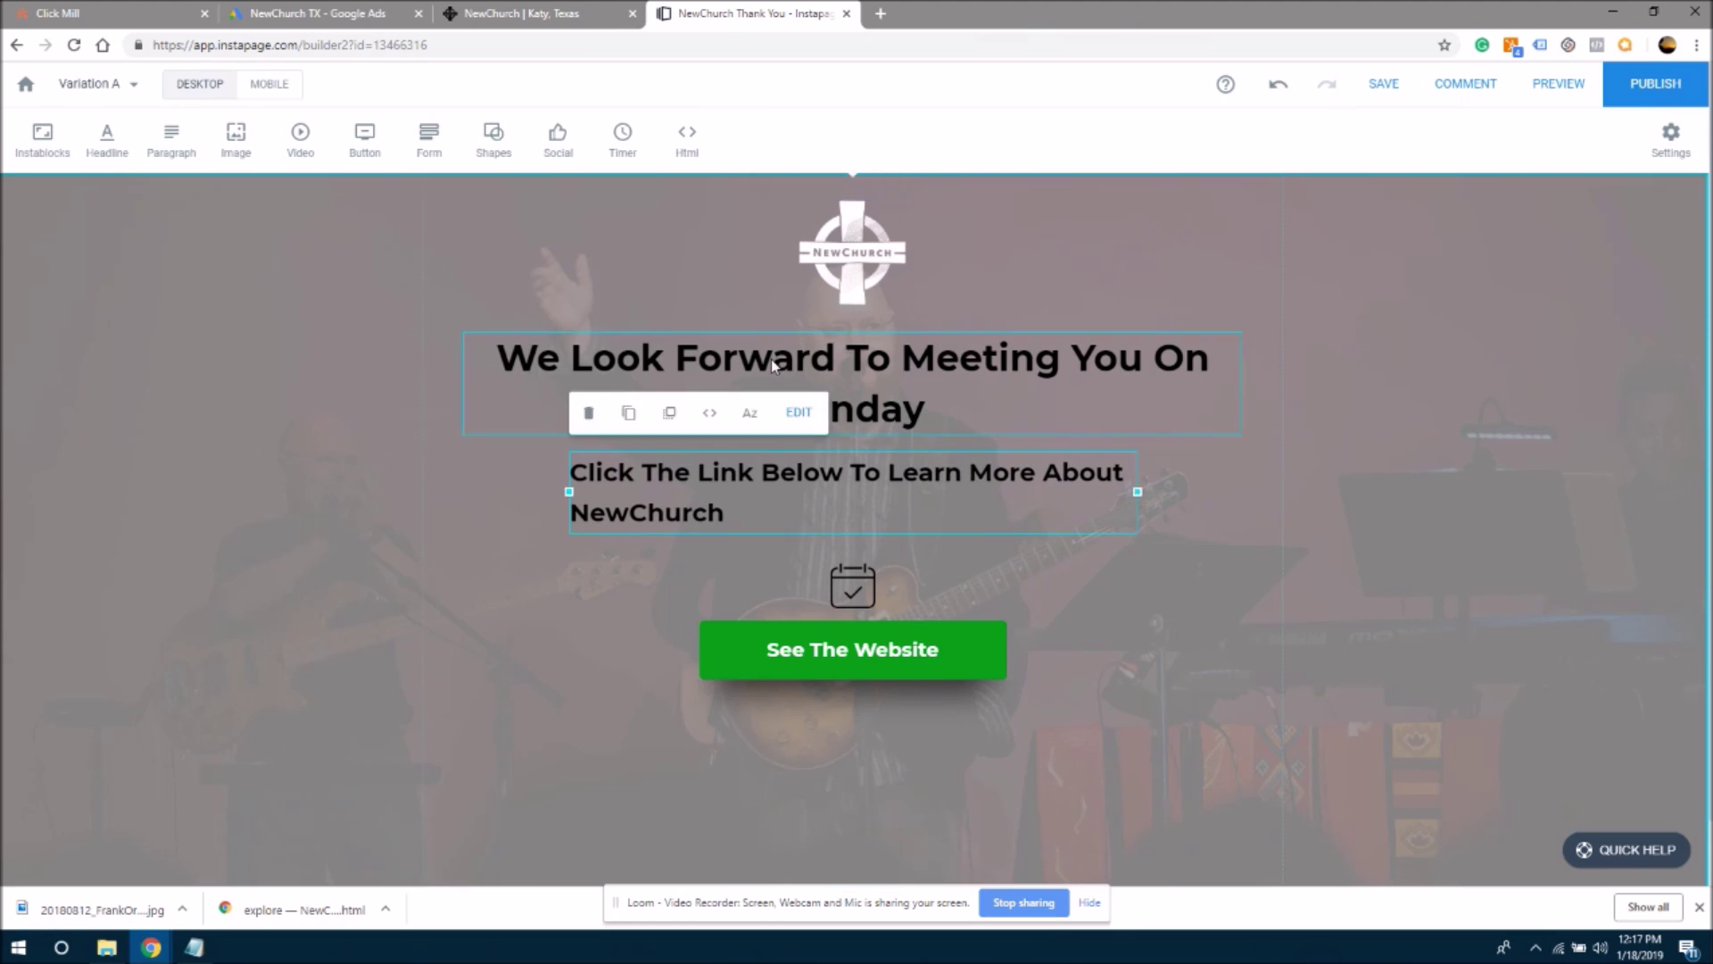
pyautogui.click(797, 421)
pyautogui.click(783, 425)
pyautogui.click(785, 501)
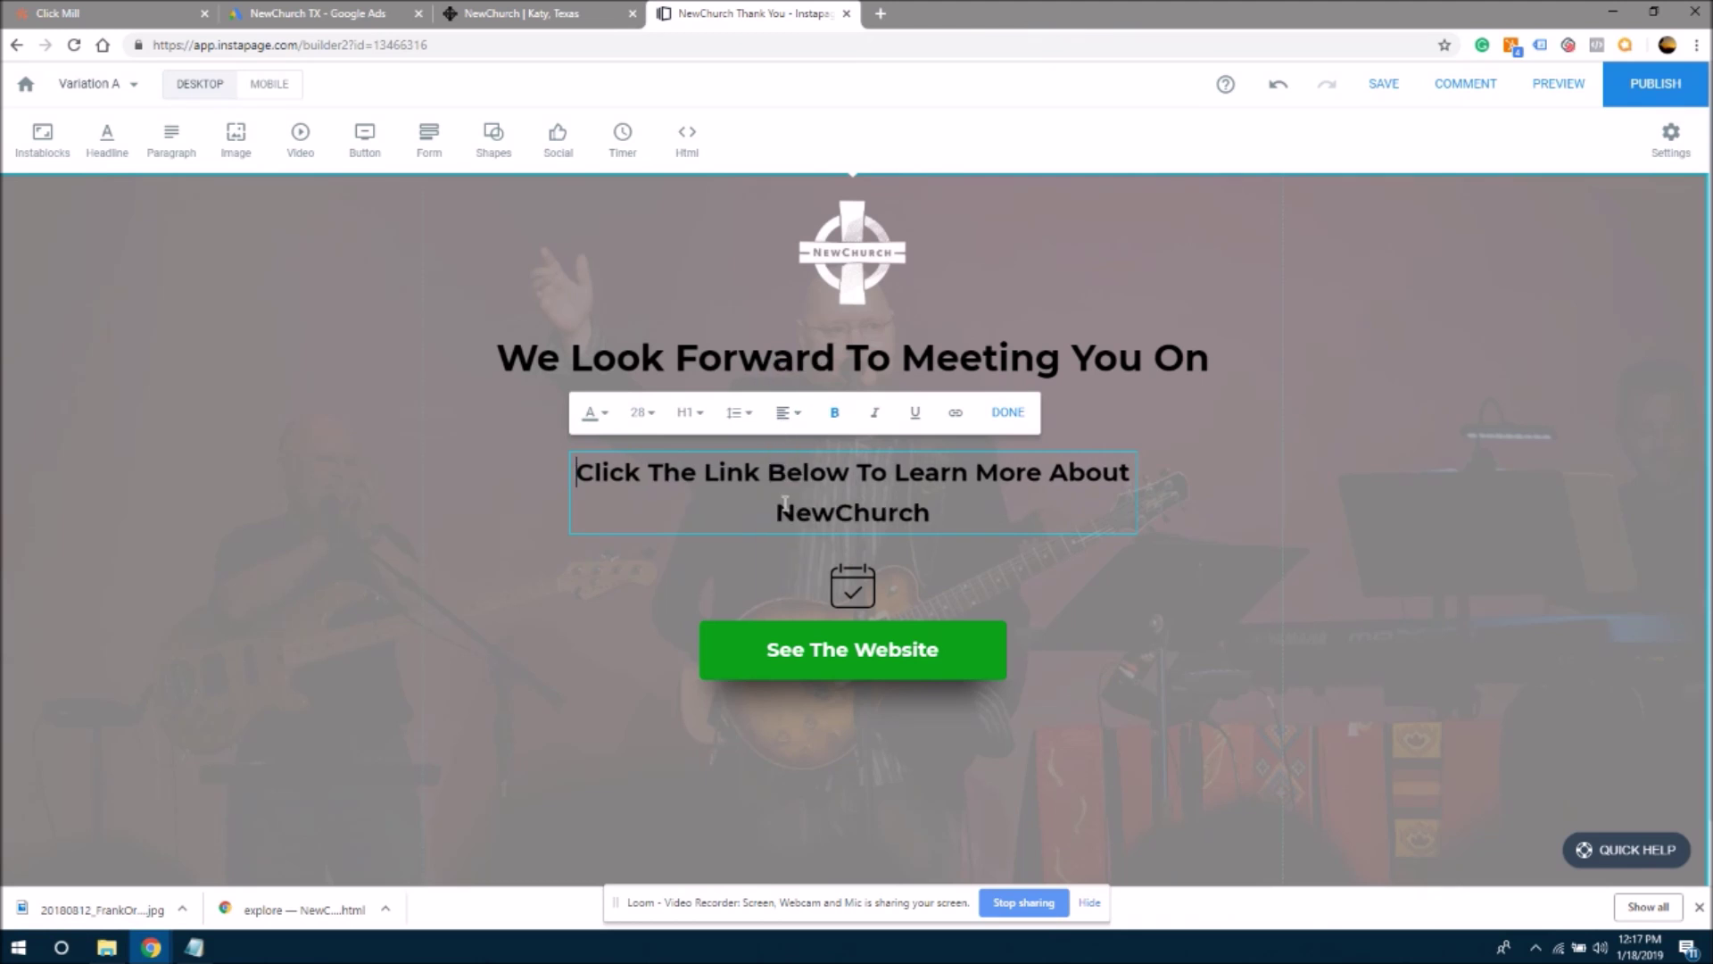
pyautogui.click(1079, 566)
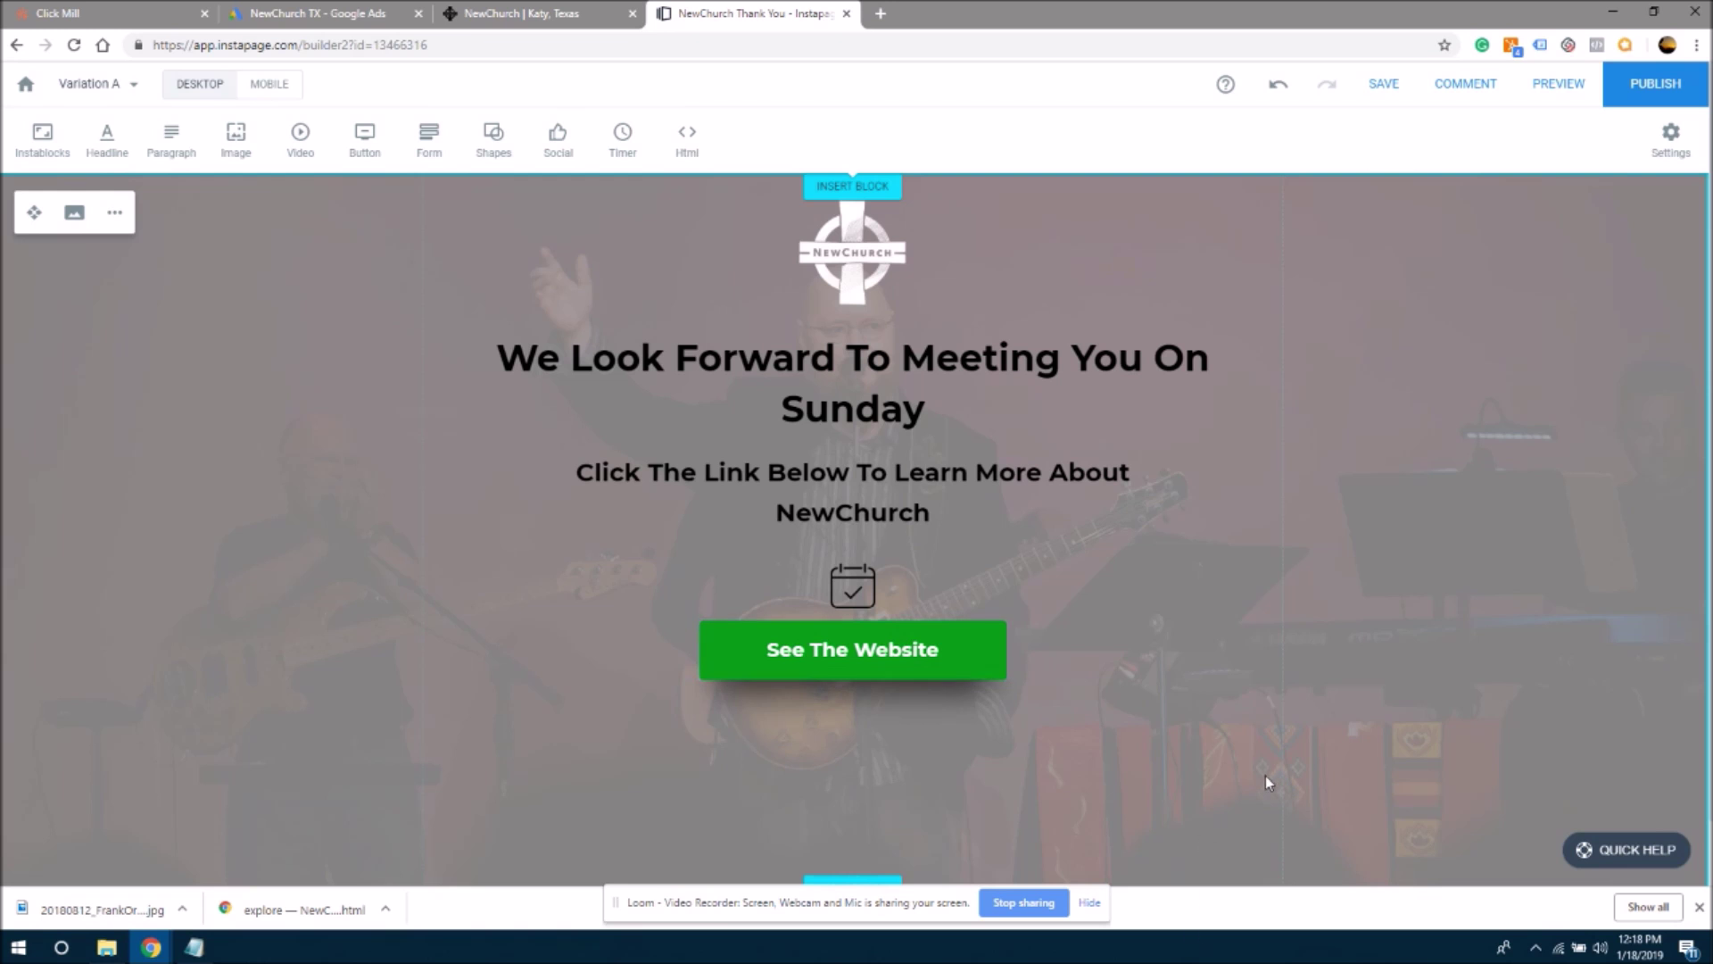
# - Close the downloads bar, then move the green button and its shadow lower on the page
pyautogui.click(1699, 906)
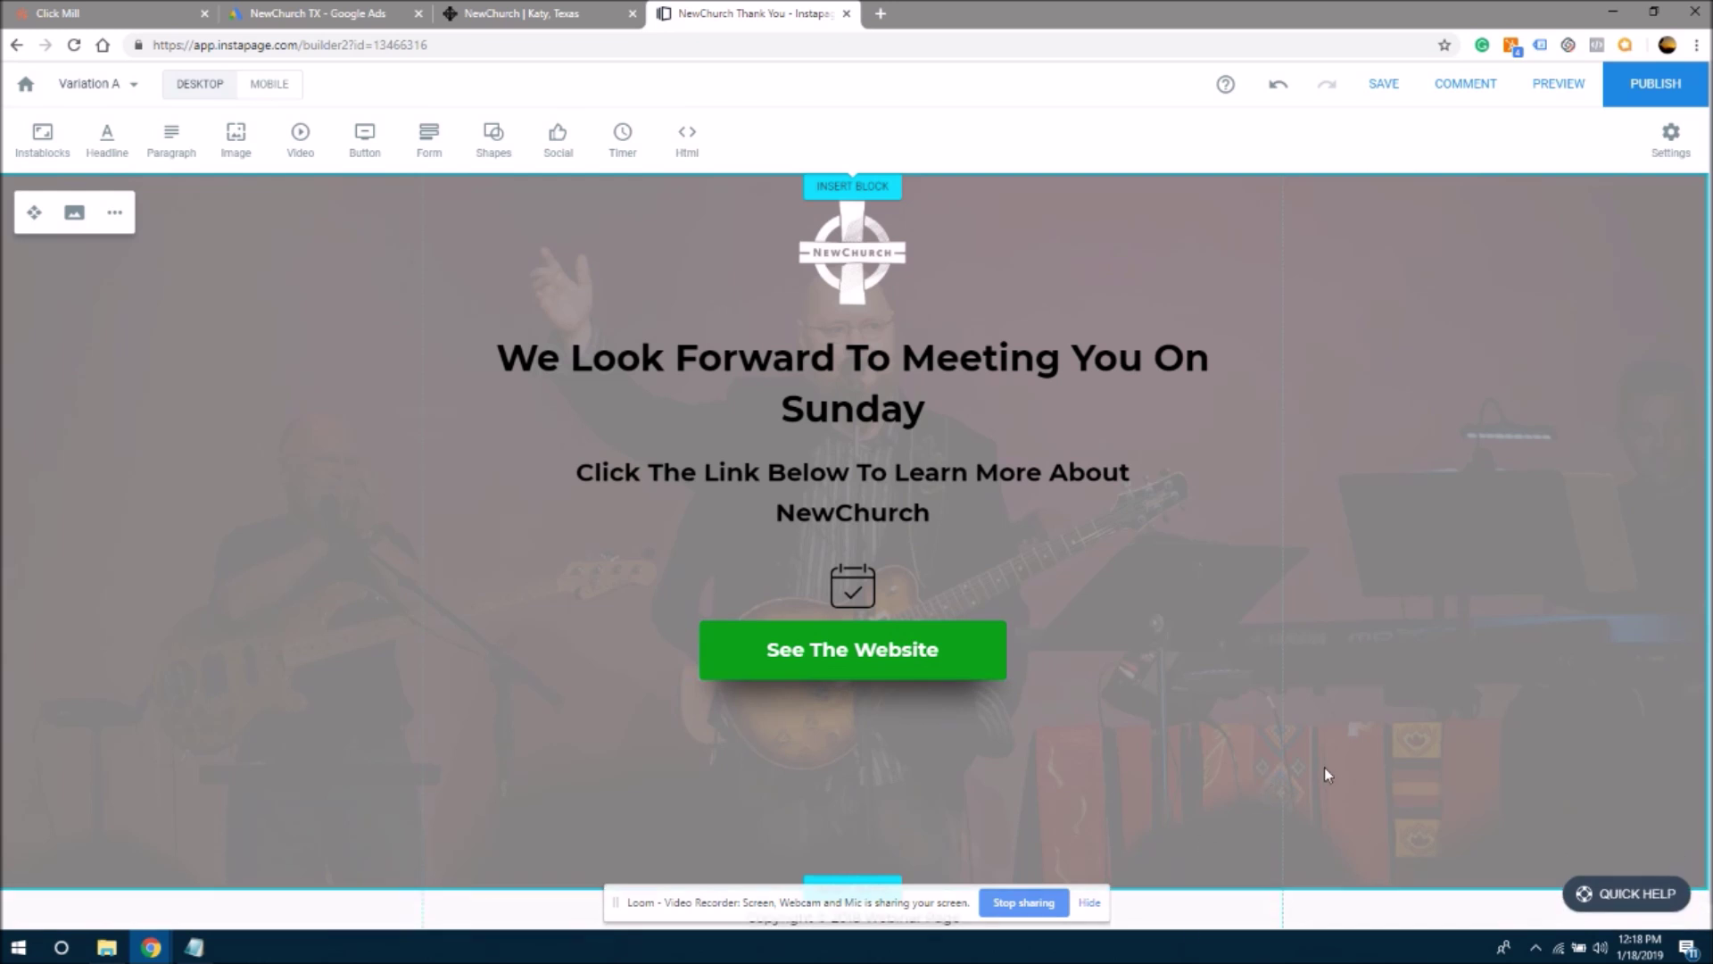
pyautogui.moveTo(986, 658); pyautogui.dragTo(944, 737)
pyautogui.moveTo(956, 634); pyautogui.dragTo(949, 701)
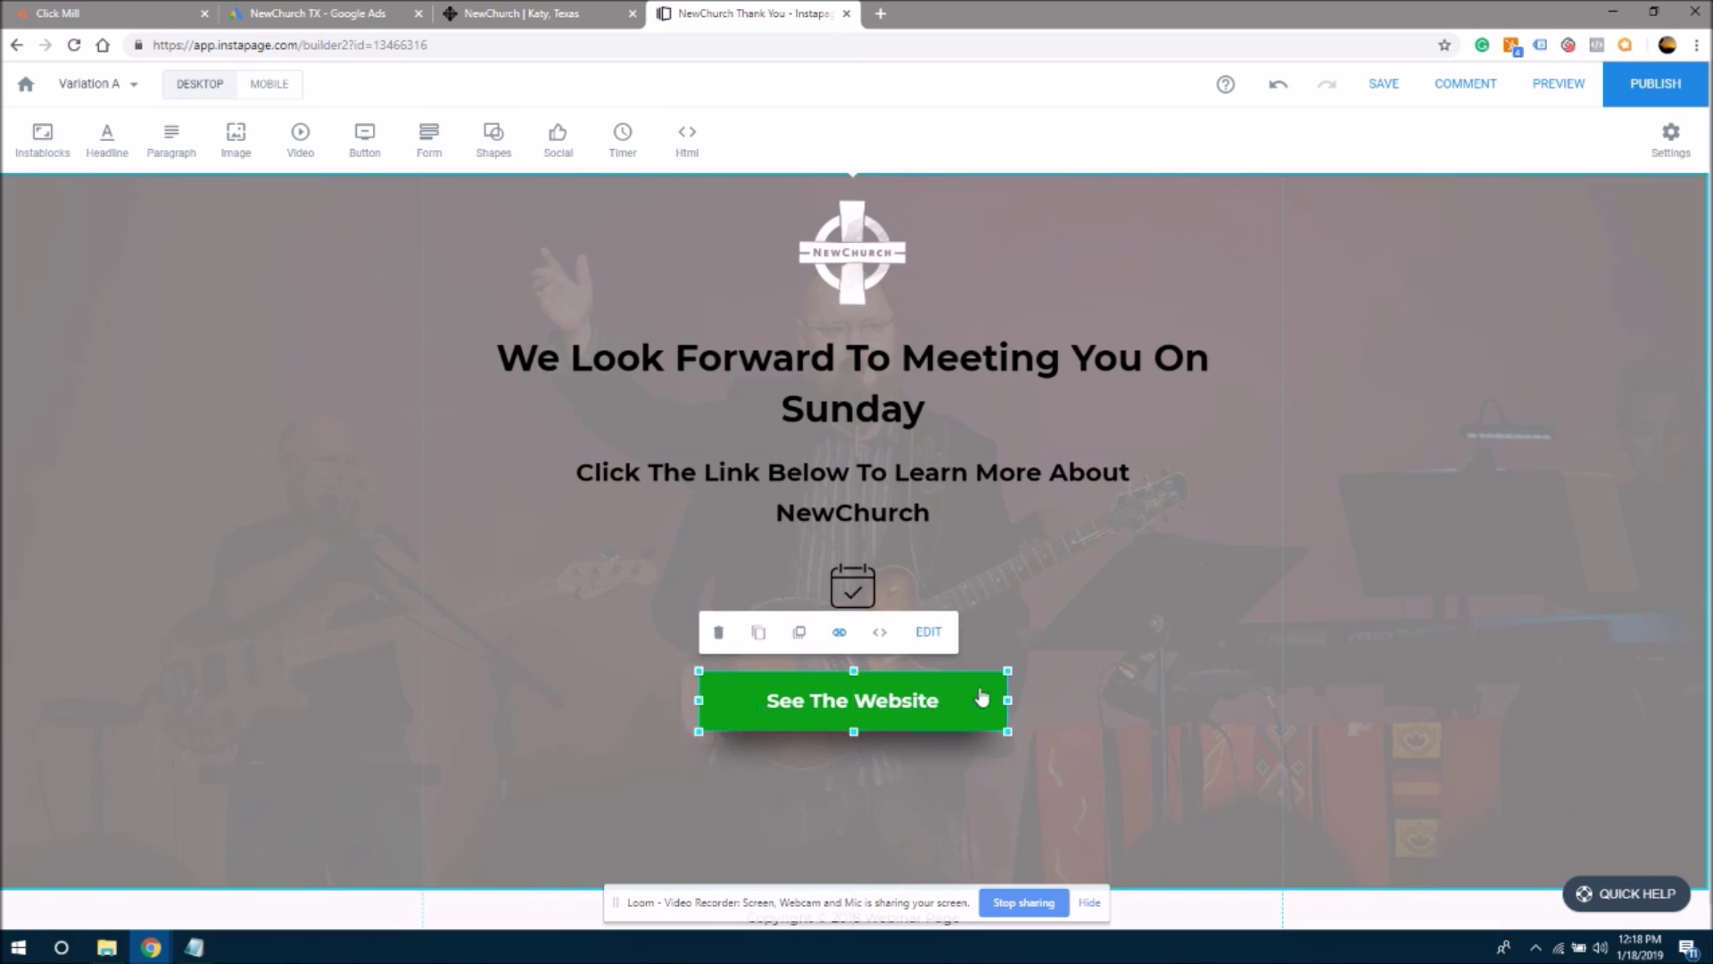
pyautogui.click(1111, 659)
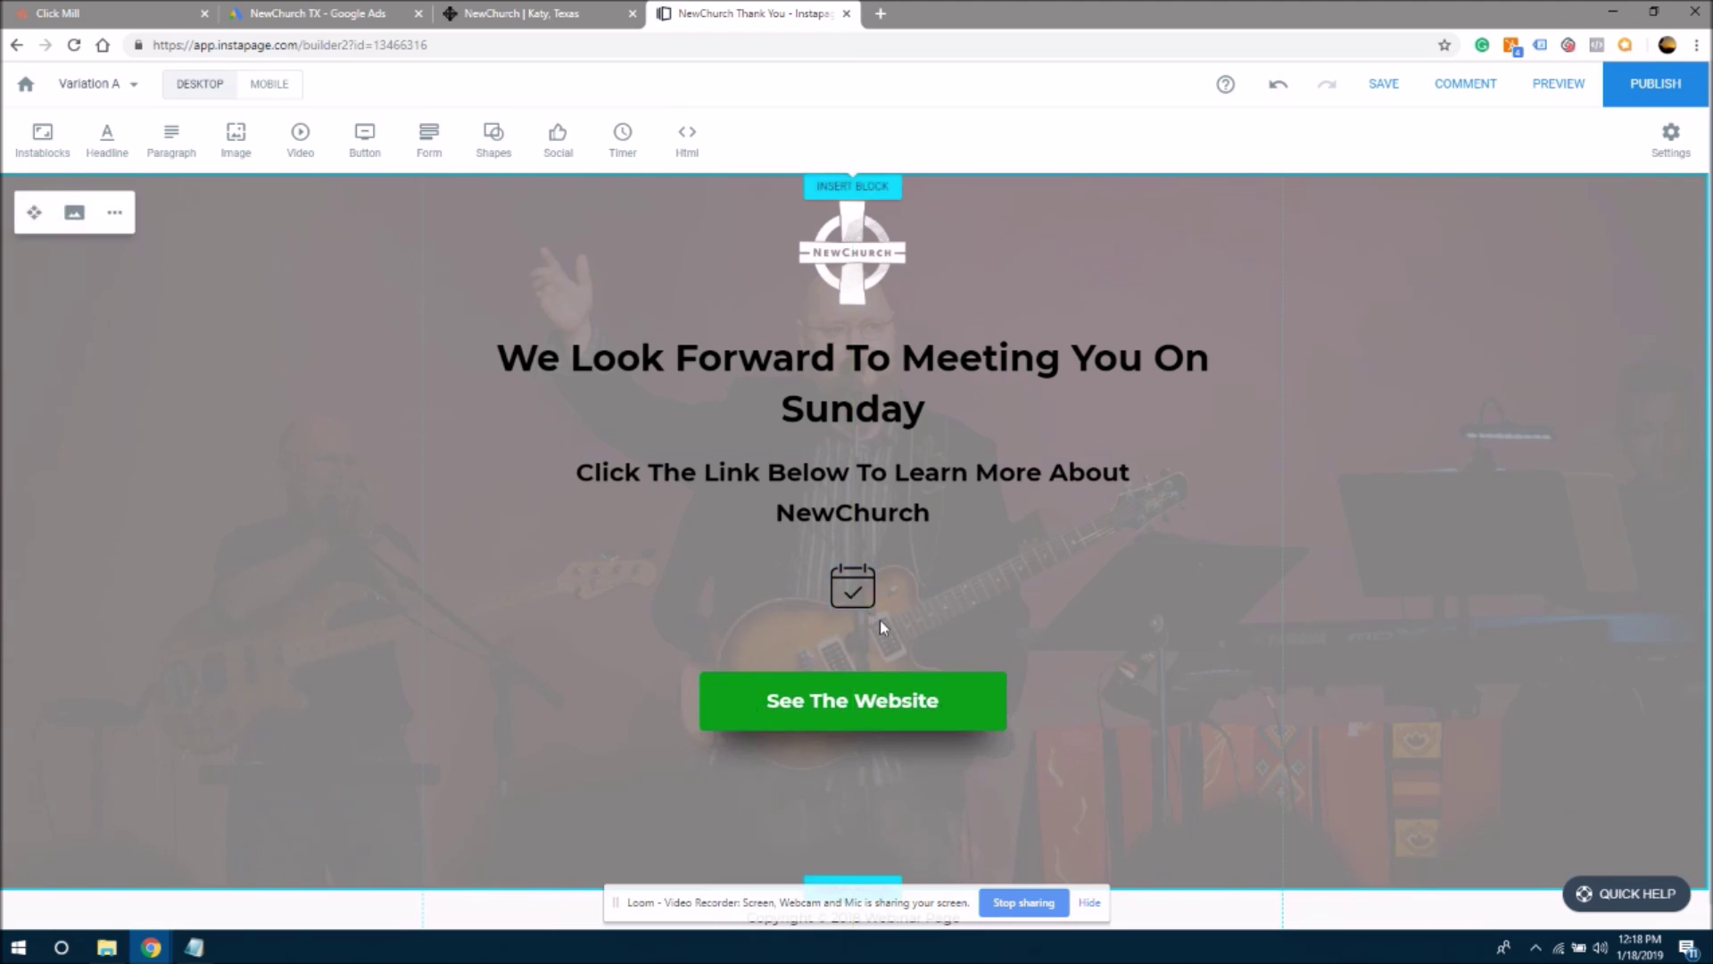
# - Nudge the calendar icon into position and save the page
pyautogui.moveTo(870, 591); pyautogui.dragTo(867, 594)
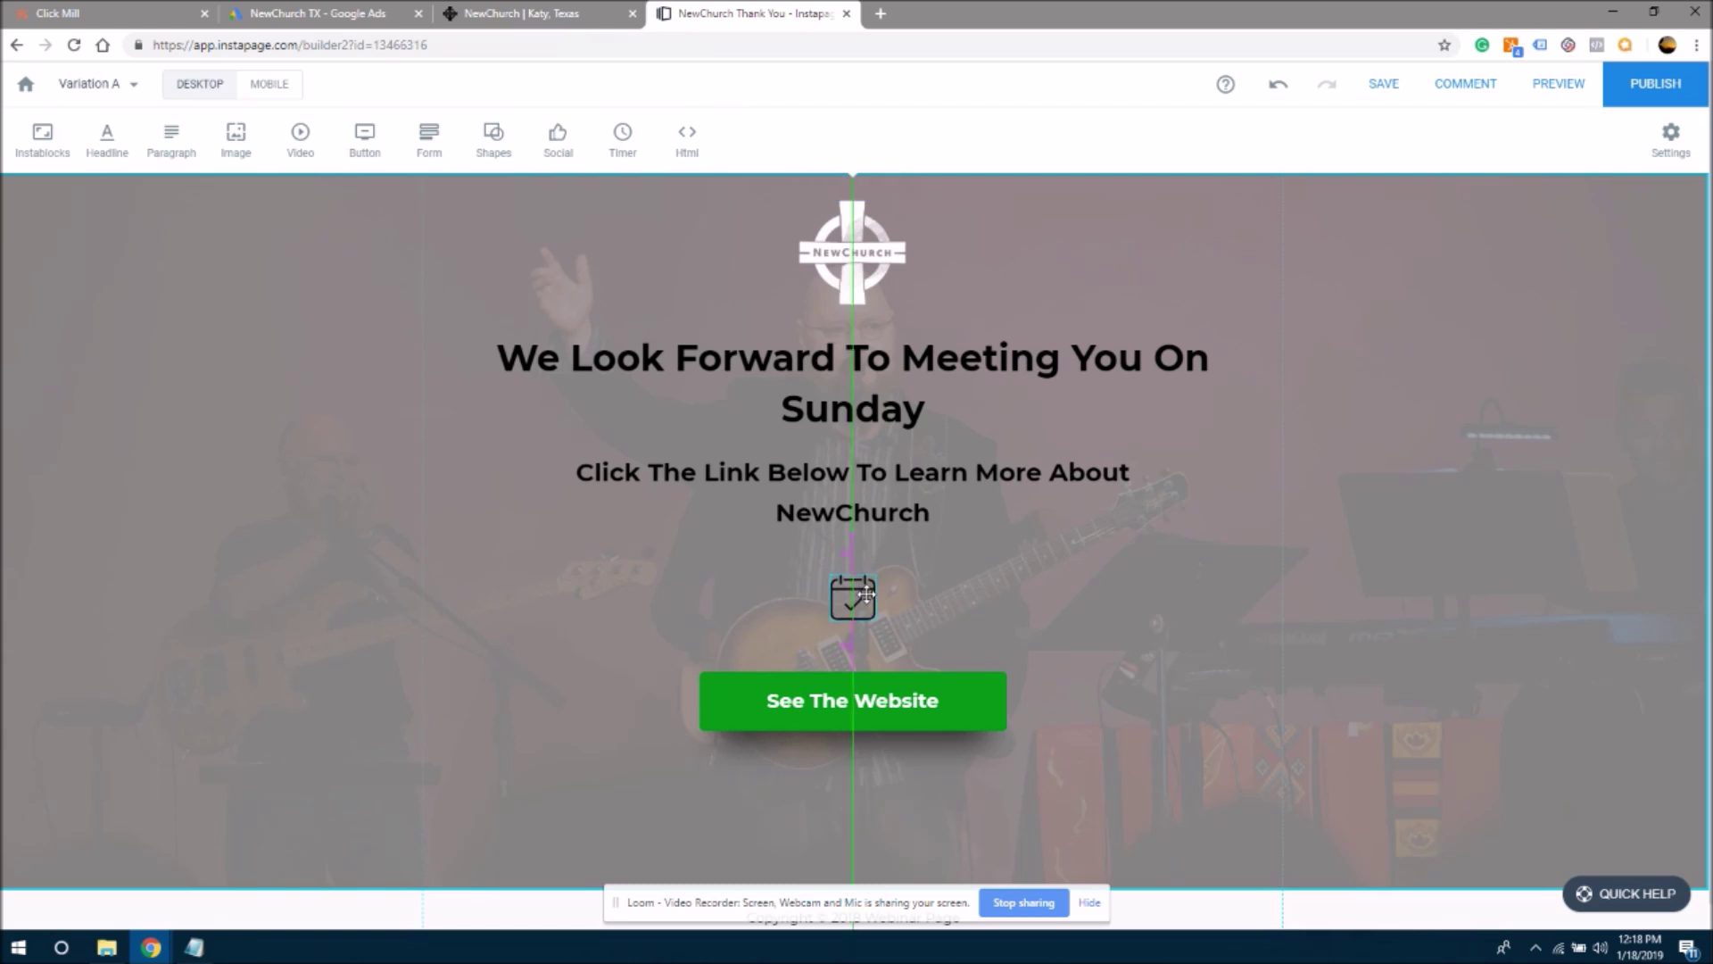
pyautogui.click(1071, 599)
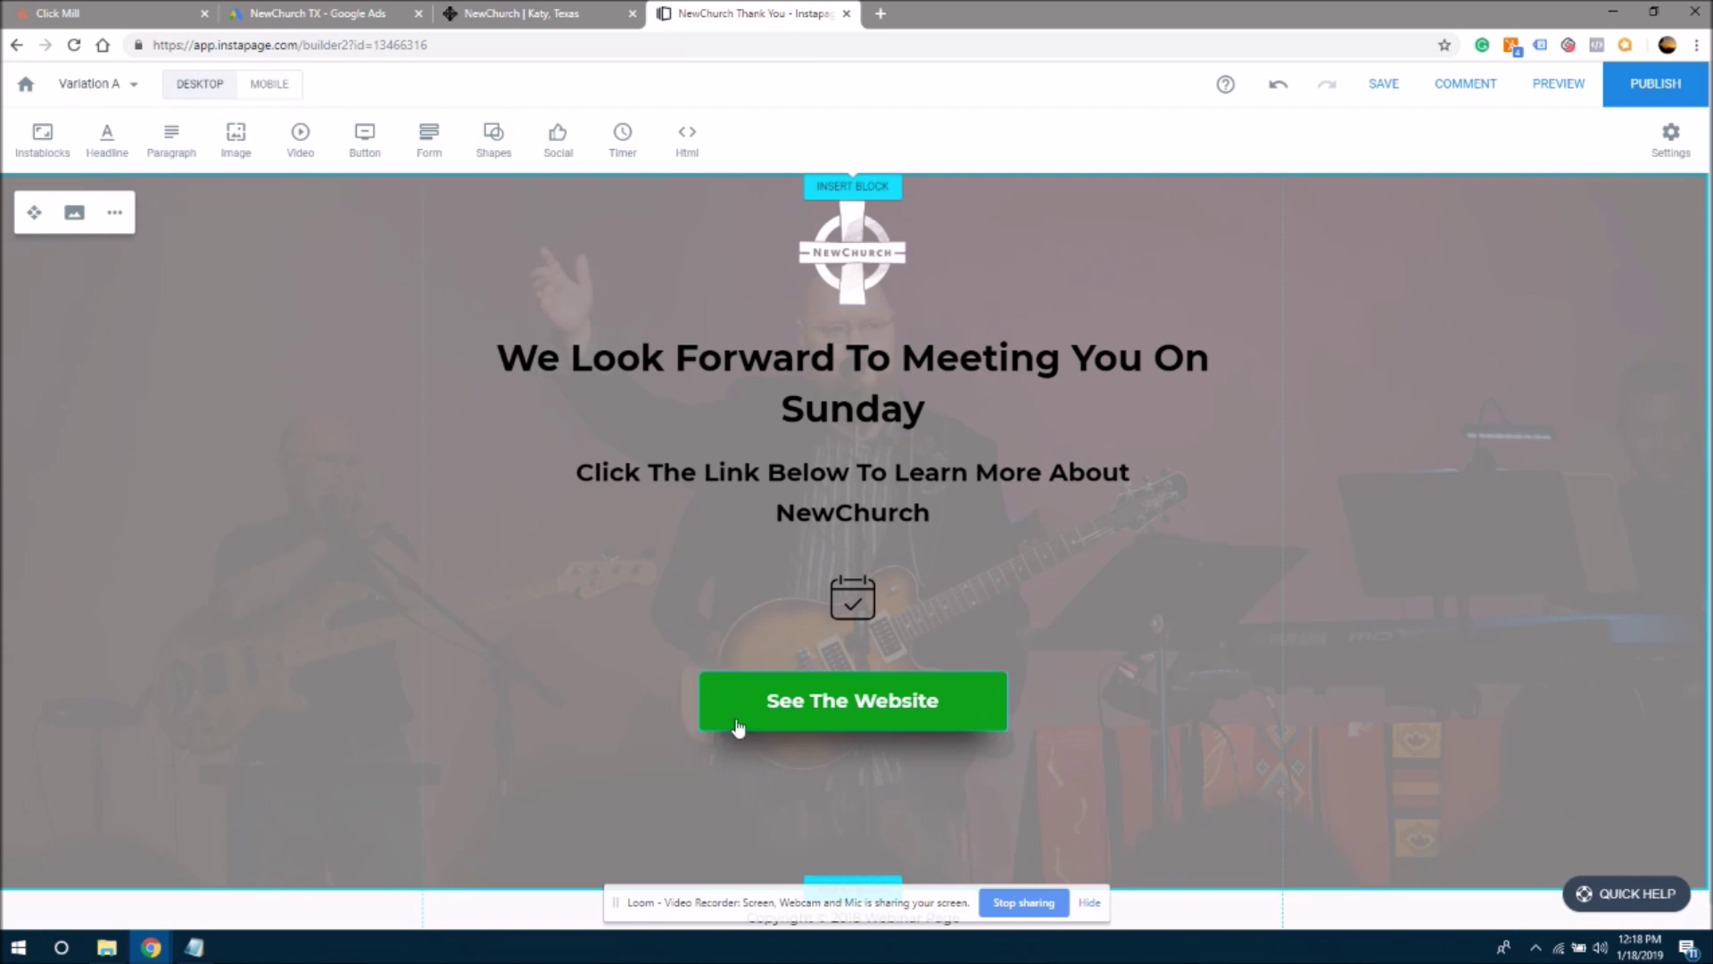
pyautogui.moveTo(280, 96)
pyautogui.click(1385, 85)
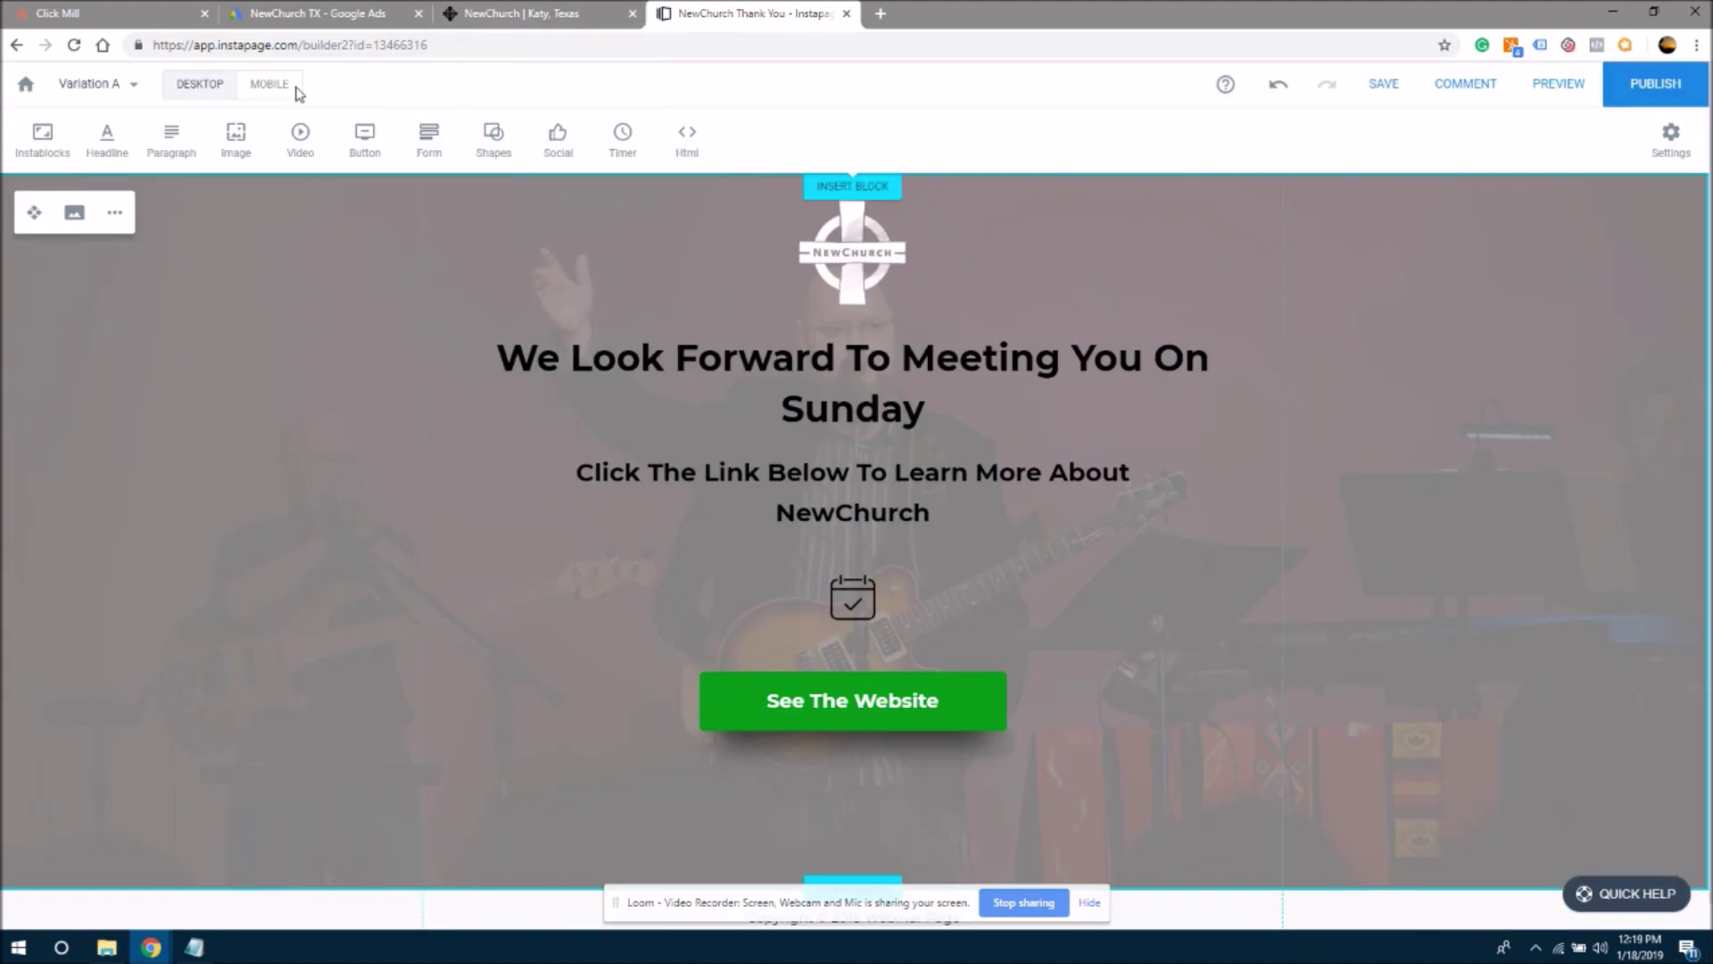
# - In mobile layout, move the headline, subheadline, calendar icon, button and shadow up, then save
pyautogui.click(272, 89)
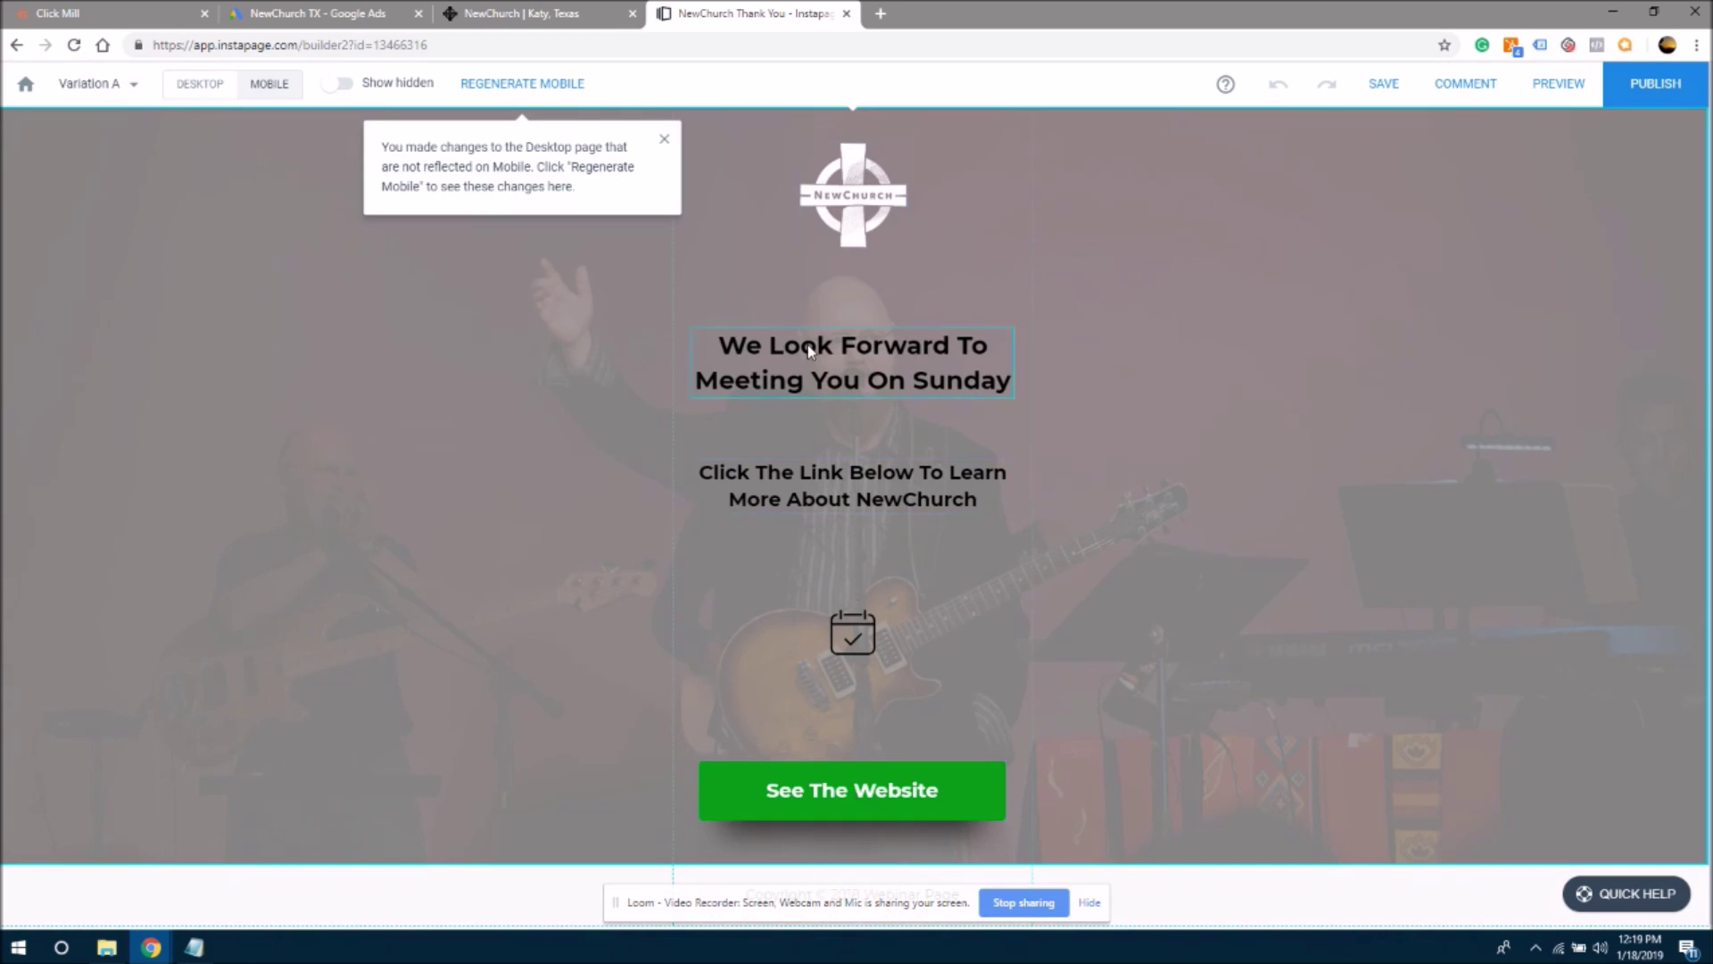
pyautogui.moveTo(830, 379); pyautogui.dragTo(830, 352)
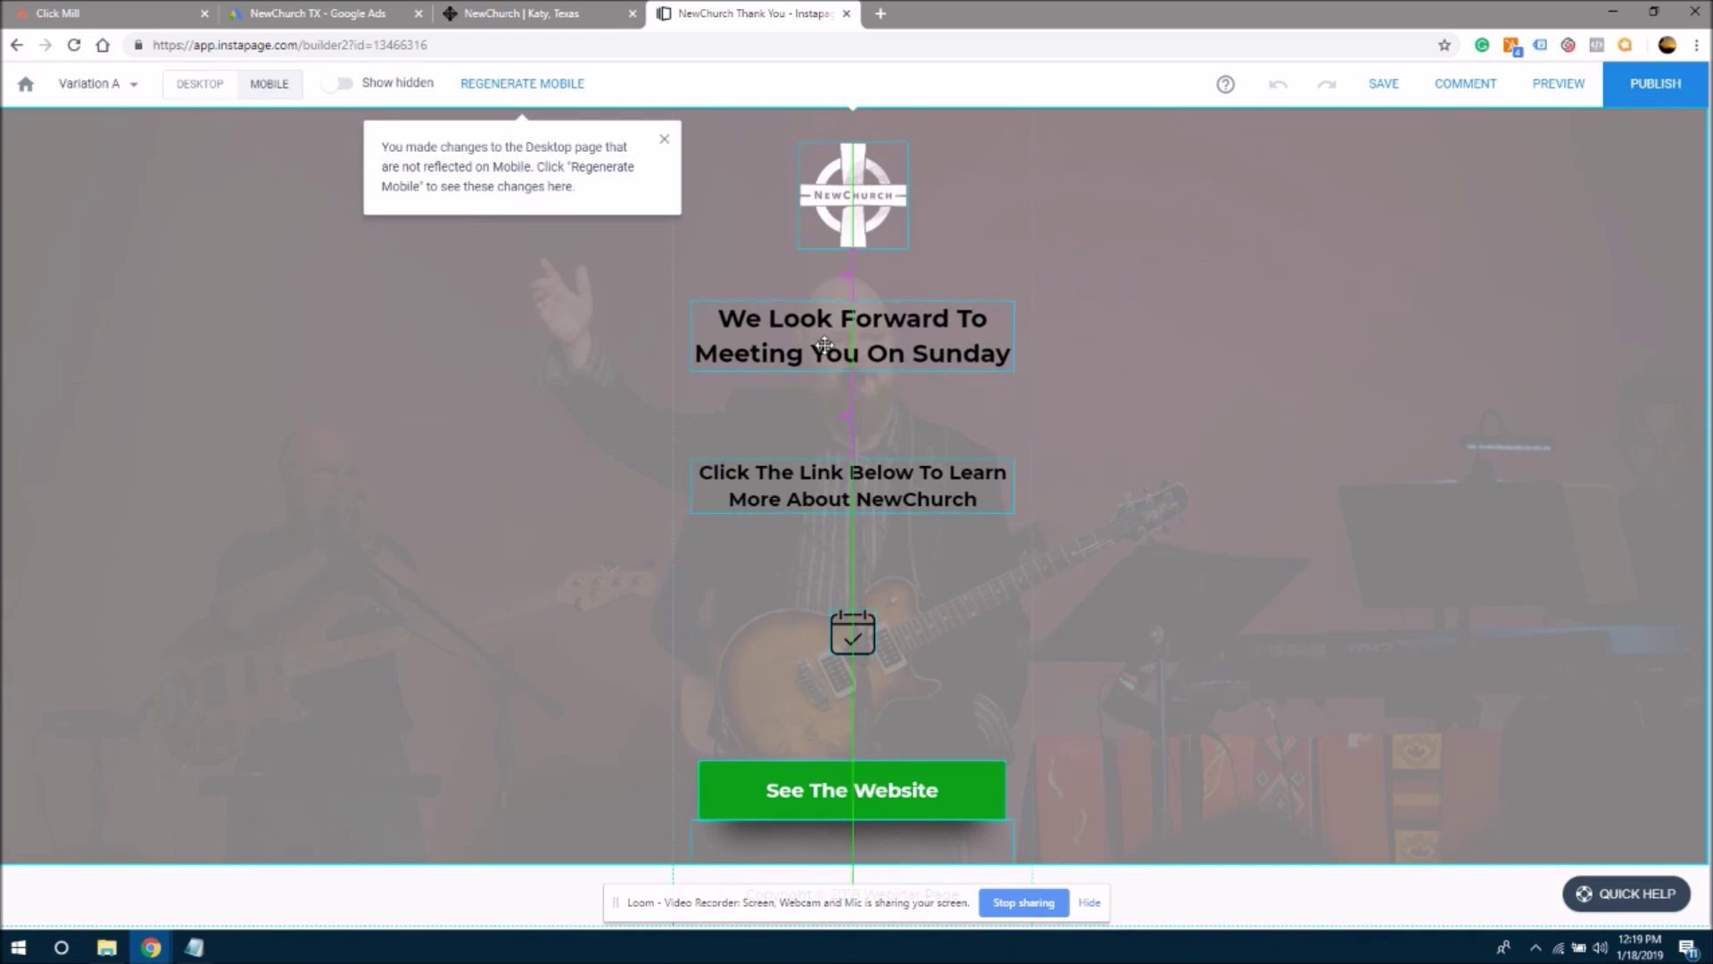
pyautogui.moveTo(848, 482); pyautogui.dragTo(847, 434)
pyautogui.moveTo(854, 635); pyautogui.dragTo(858, 514)
pyautogui.moveTo(864, 791); pyautogui.dragTo(866, 613)
pyautogui.moveTo(842, 825); pyautogui.dragTo(838, 648)
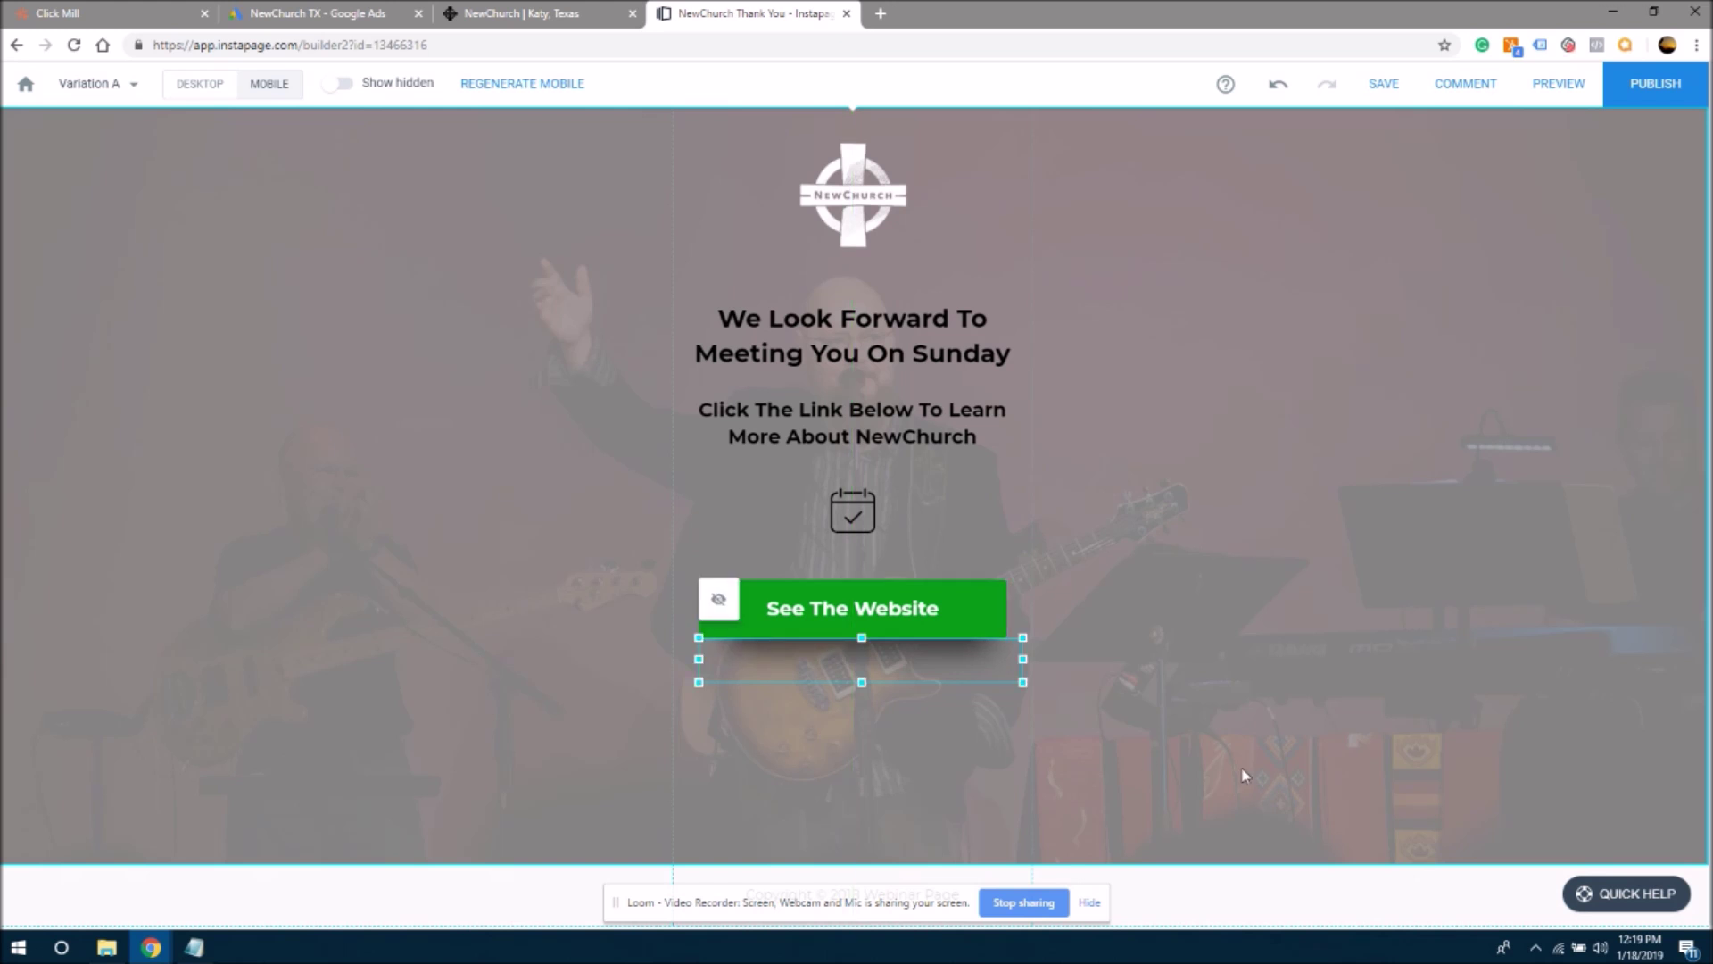
pyautogui.click(1244, 771)
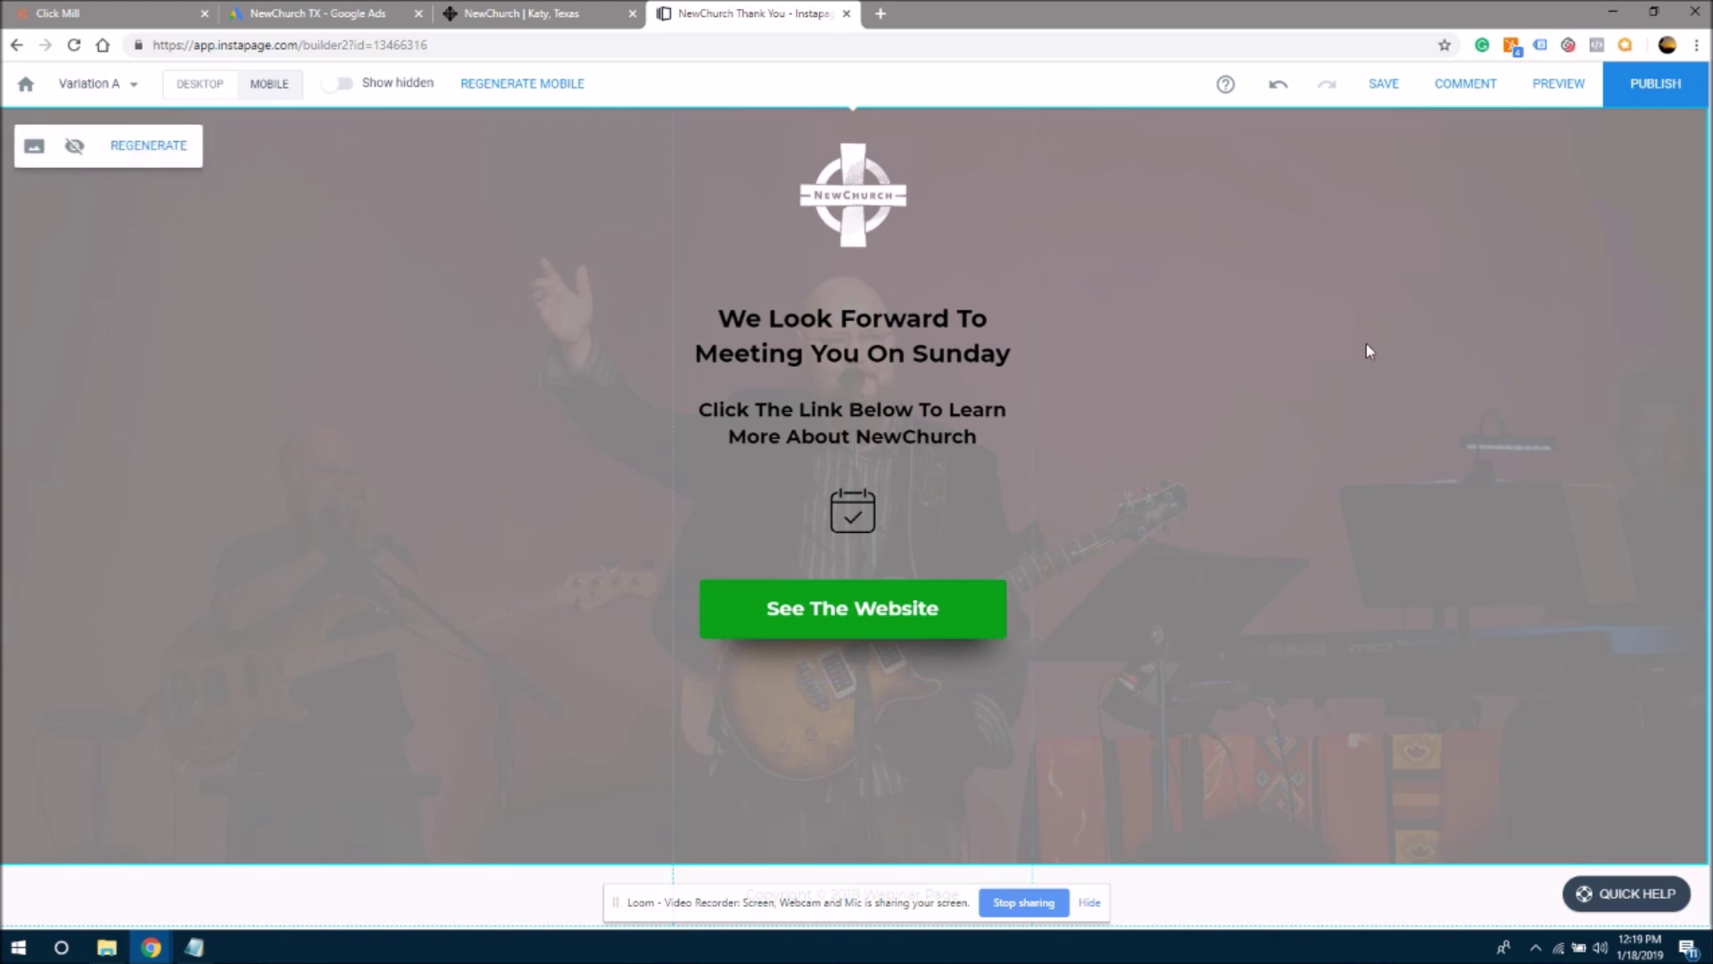
pyautogui.click(1383, 85)
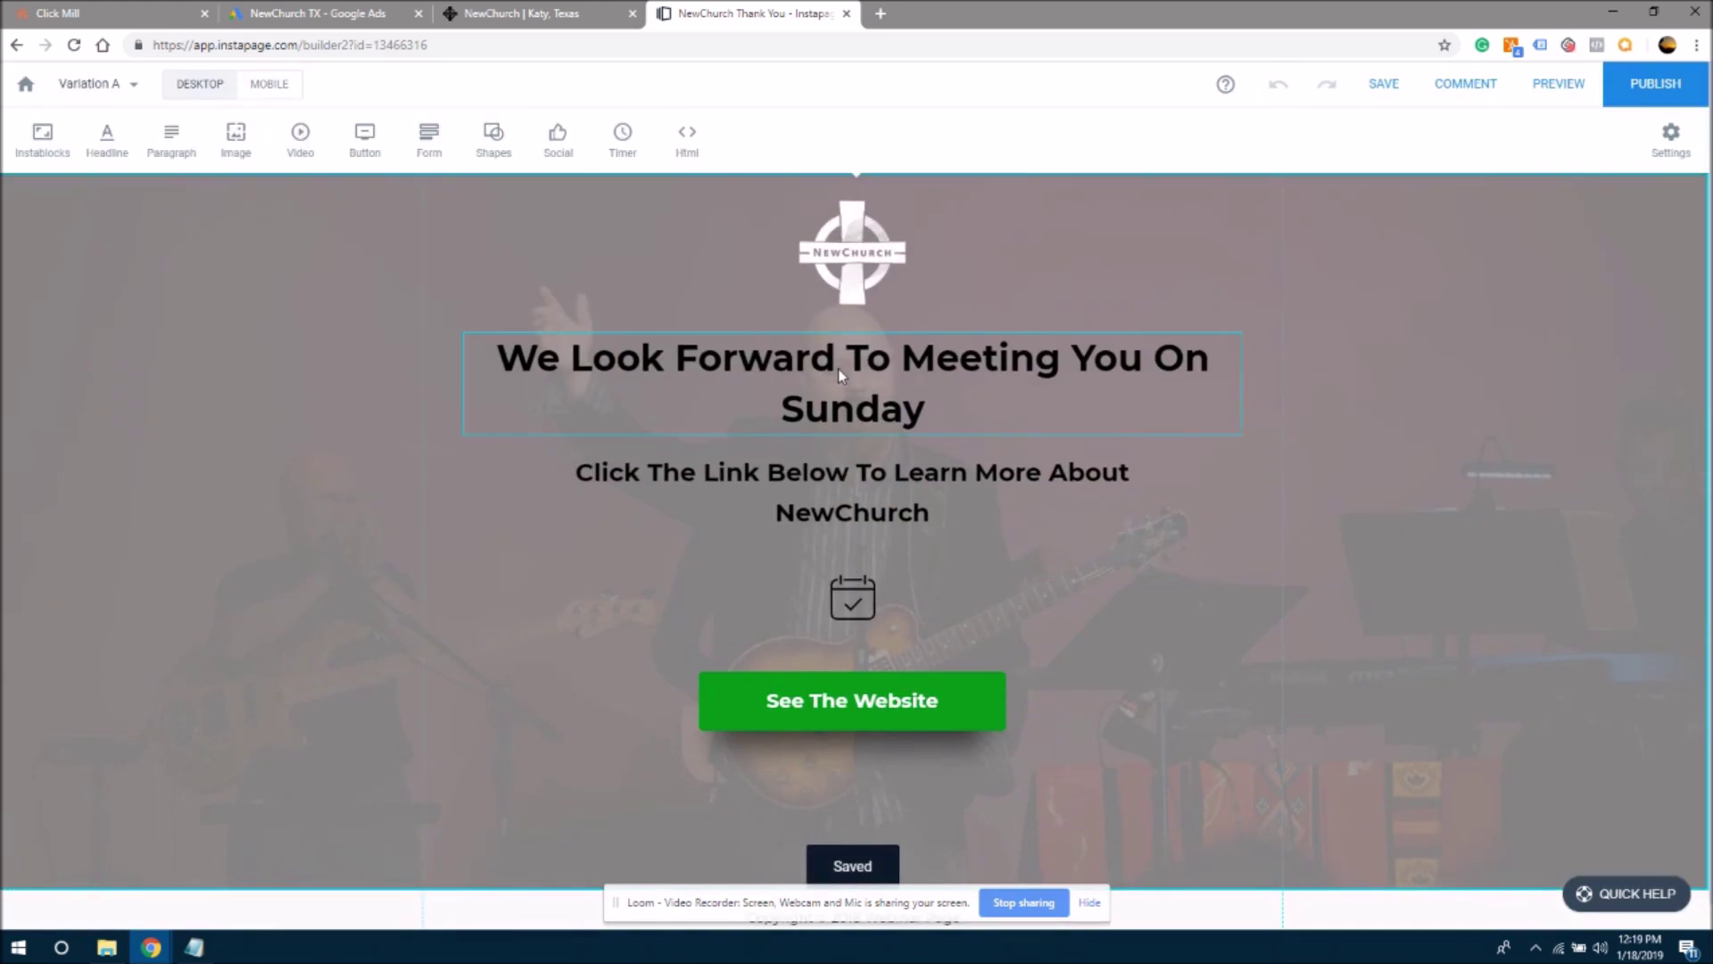
# - Save the Thank You page again and return to the Instapage dashboard
pyautogui.click(1383, 87)
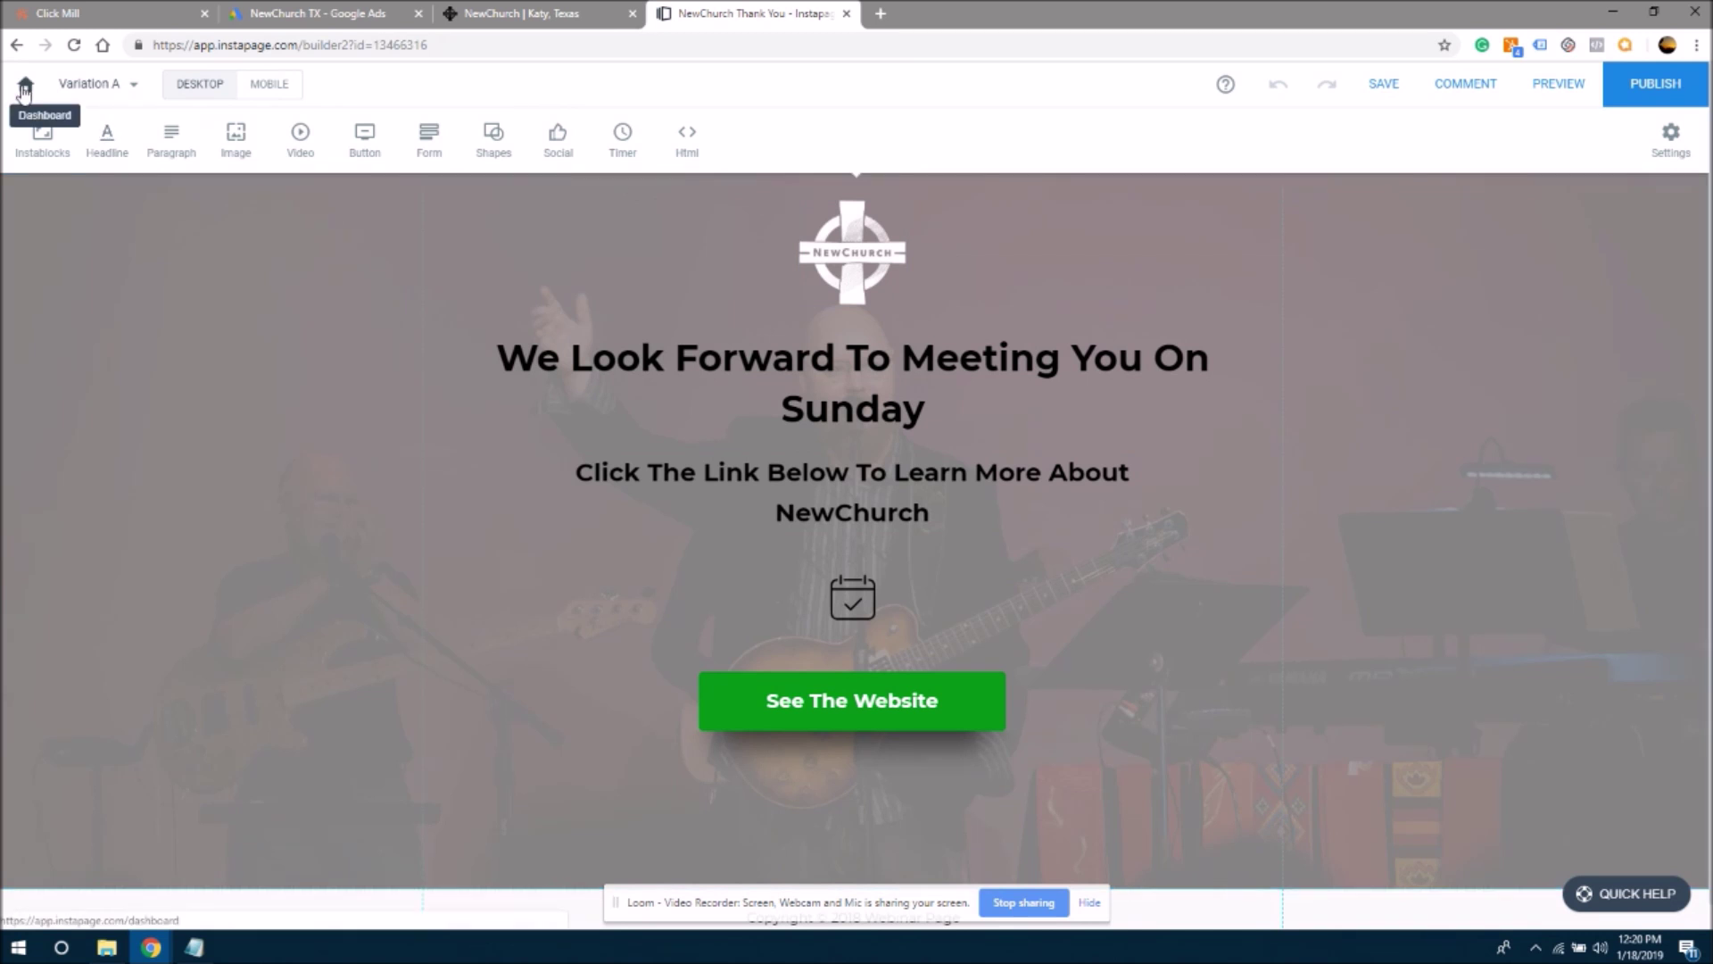
pyautogui.click(24, 89)
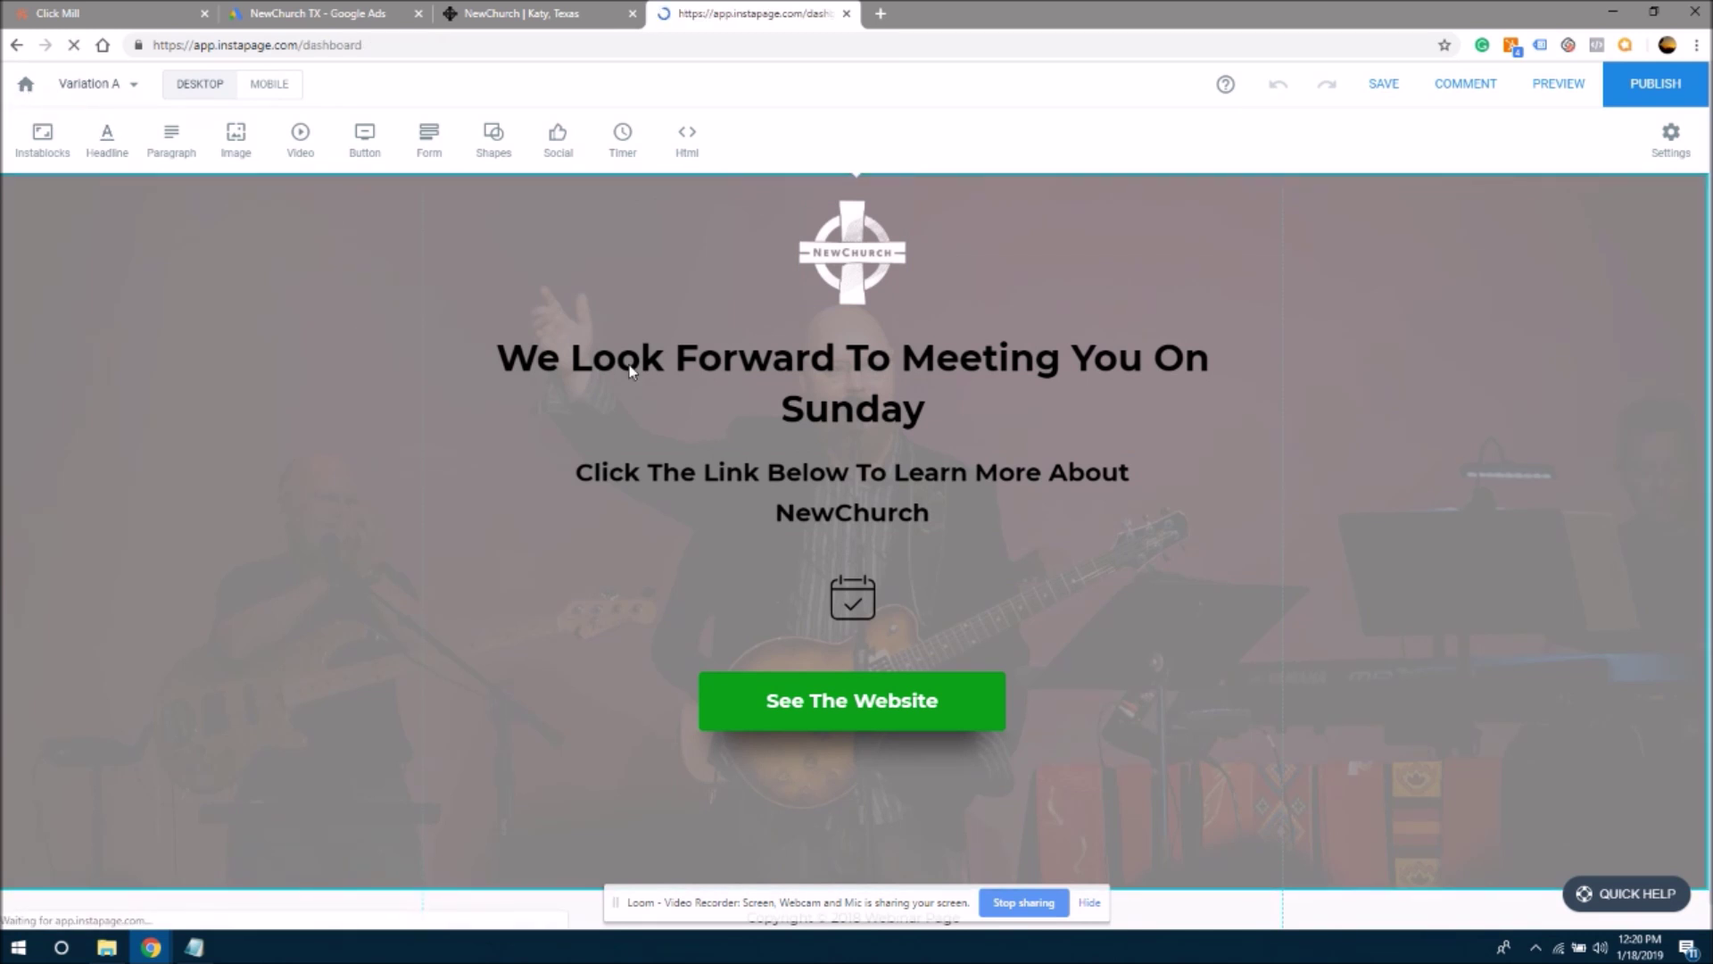